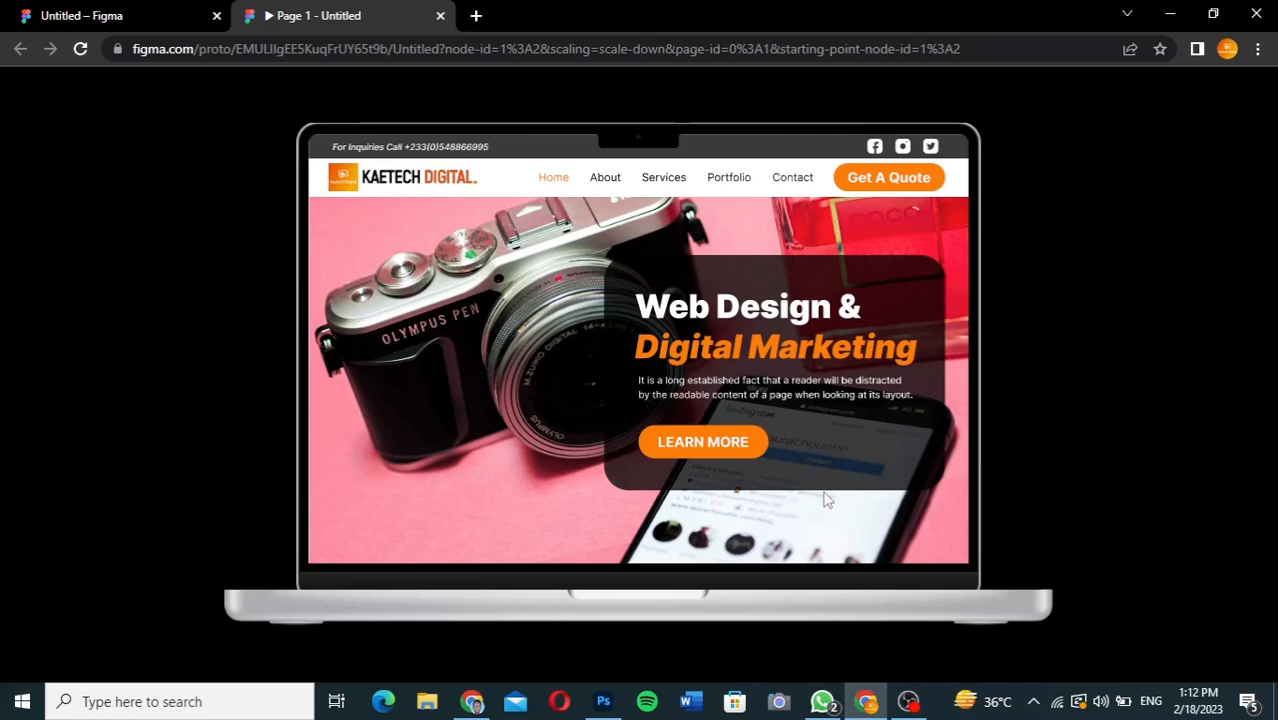
Test the website prototype's Learn More button and its back-to-top arrow.
left_click(704, 443)
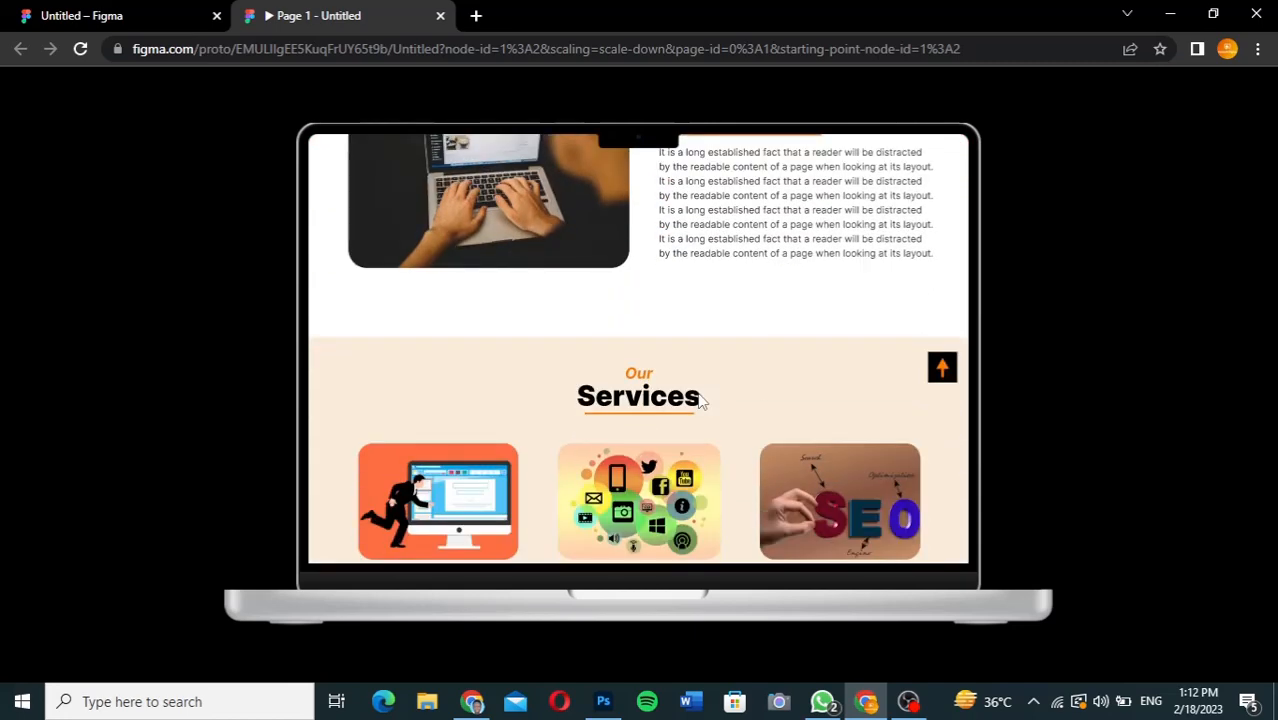
left_click(948, 374)
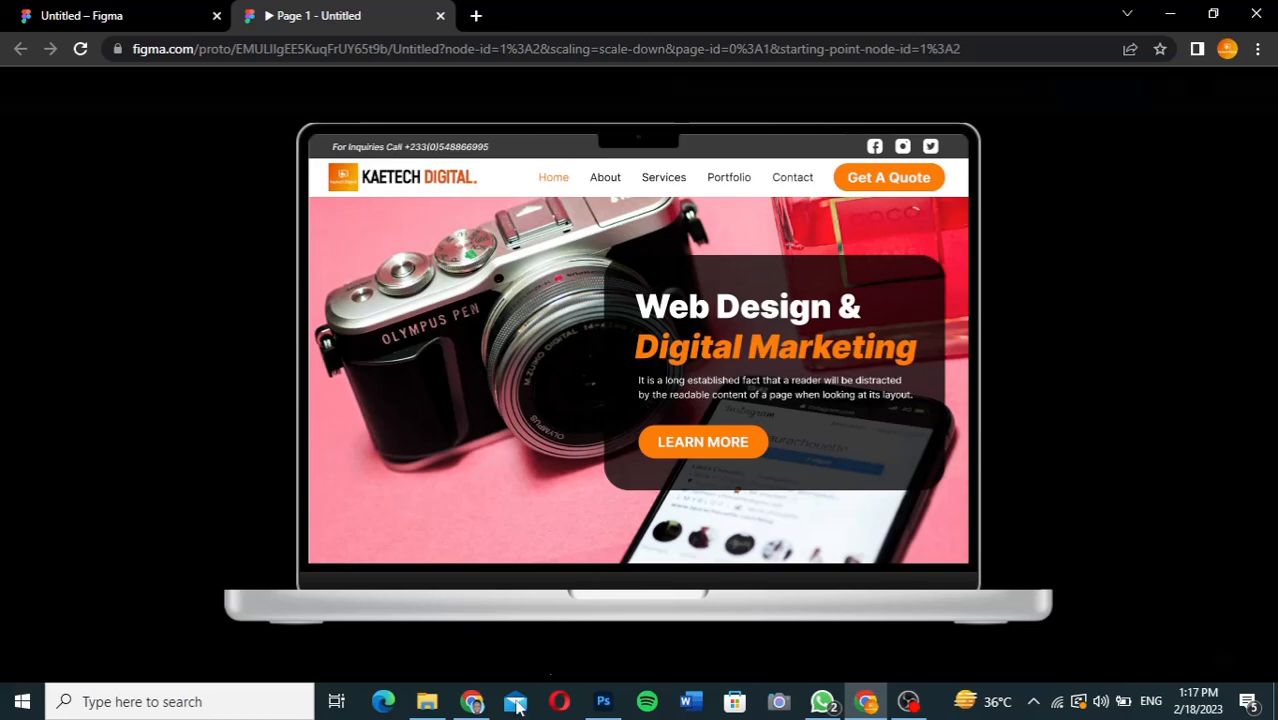
Switch to the WordPress dashboard and open the live site in a new tab to view its current homepage.
left_click(474, 704)
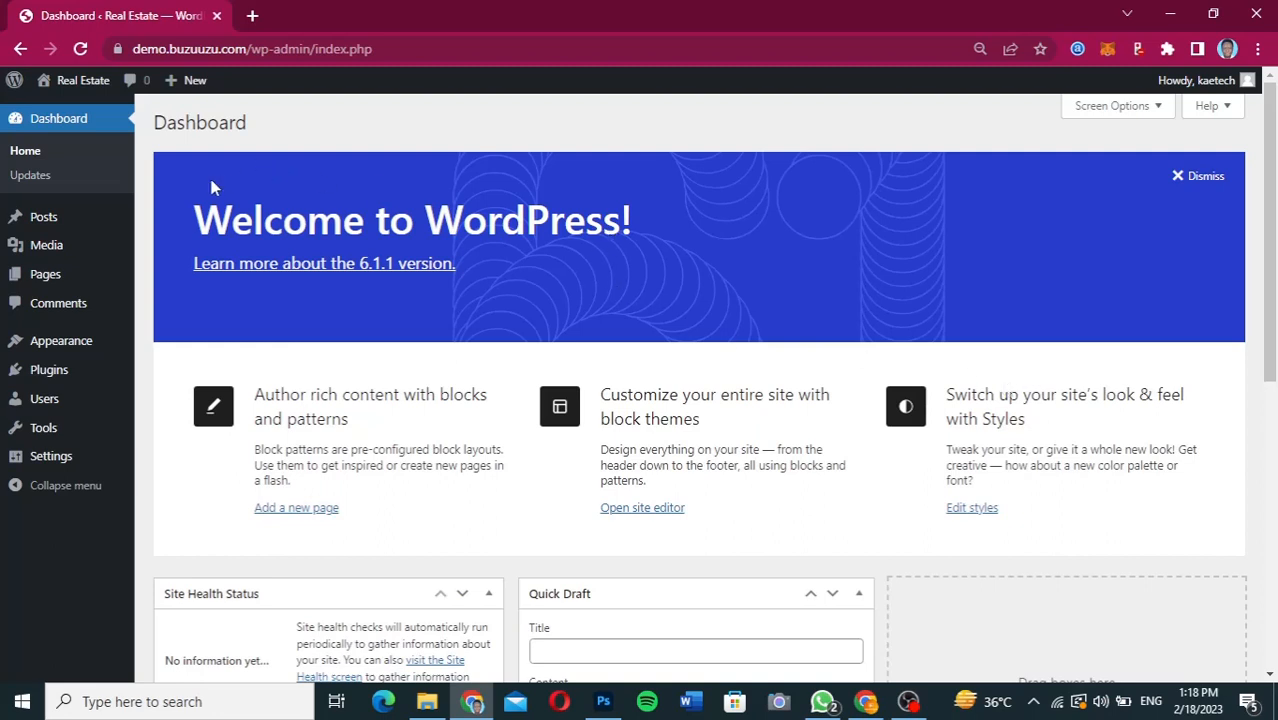
mouse_move(70, 81)
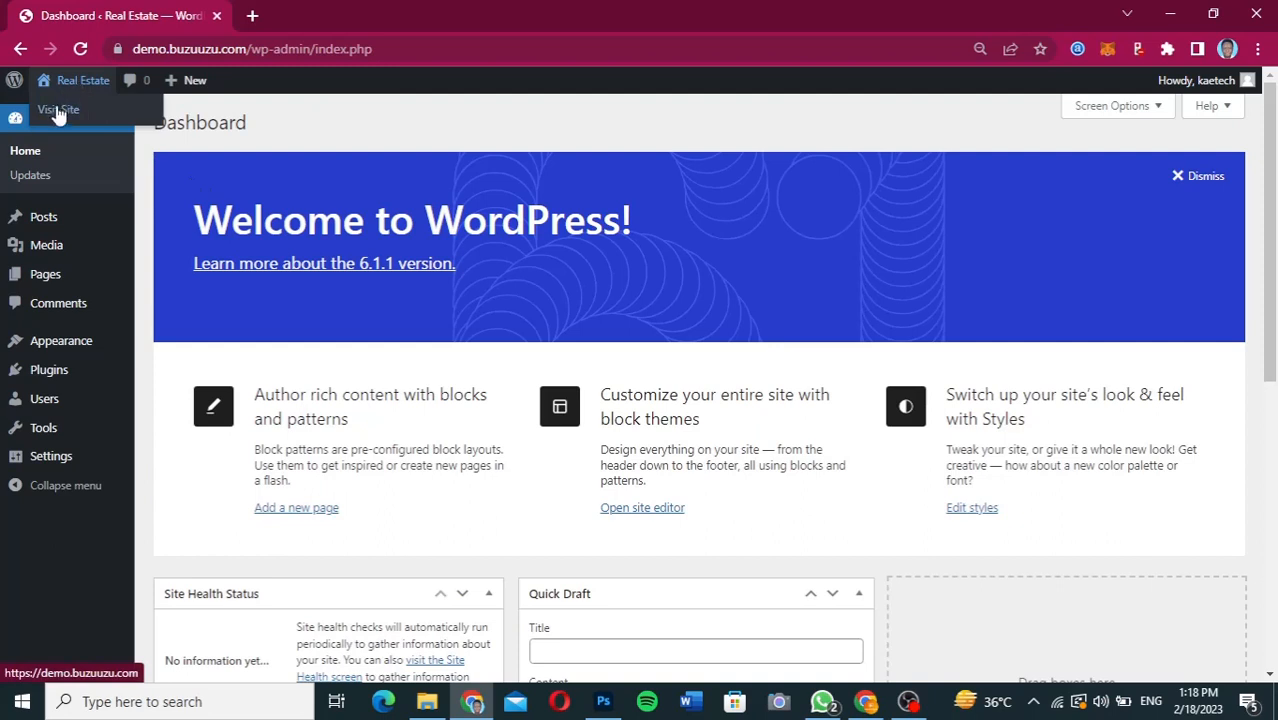
right_click(58, 117)
left_click(66, 122)
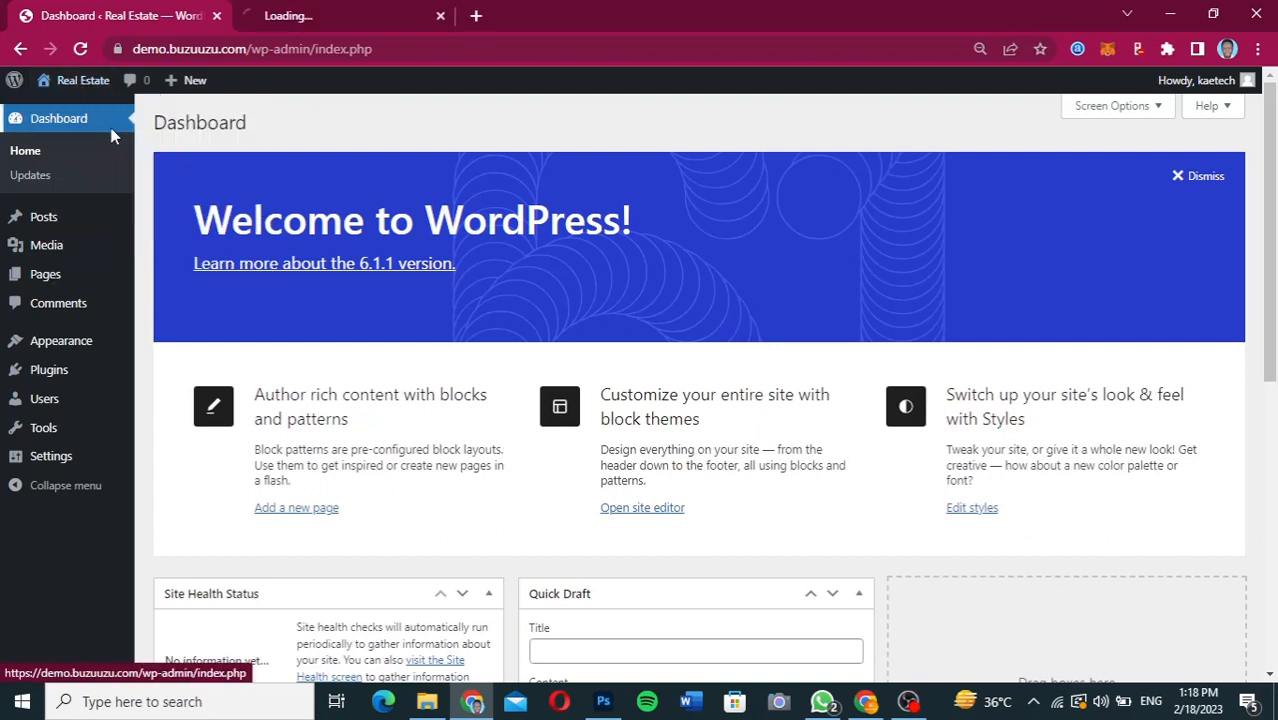
left_click(340, 17)
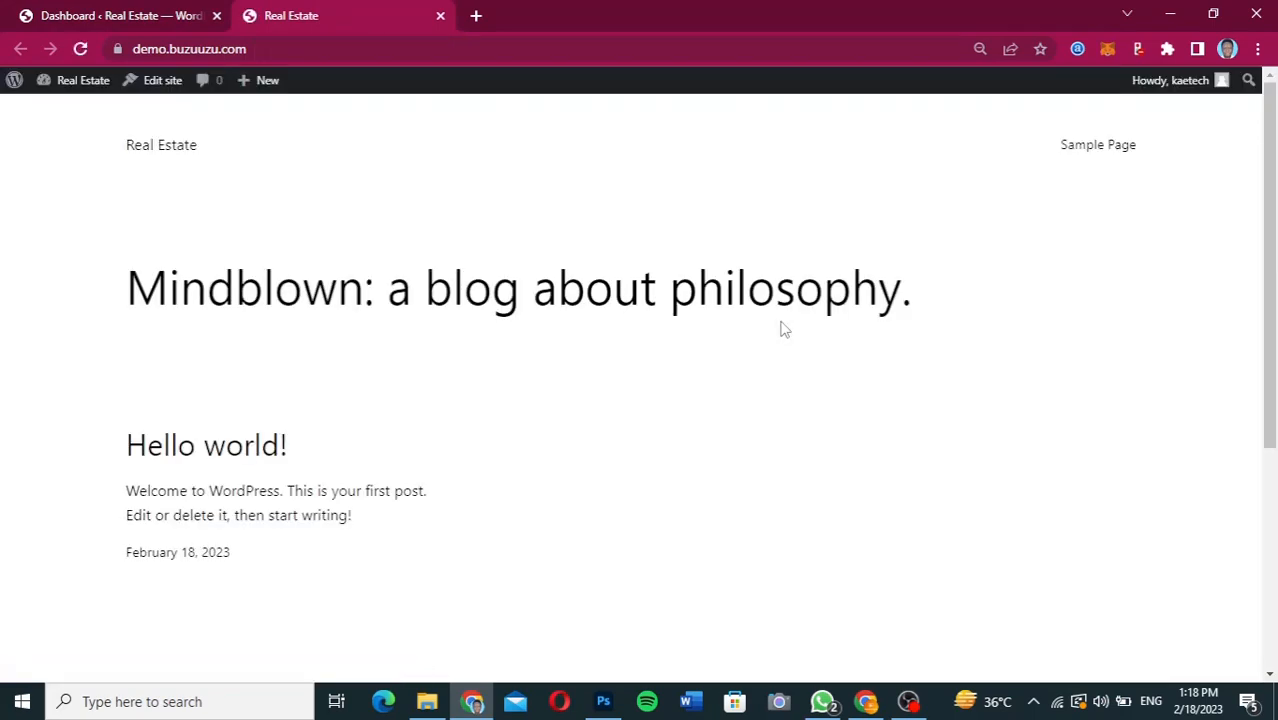
left_click_drag(1269, 220, 1262, 186)
left_click_drag(1262, 186, 1250, 160)
Switch to the Figma design file and review the page layout down to the Contact Us section and footer.
left_click(866, 701)
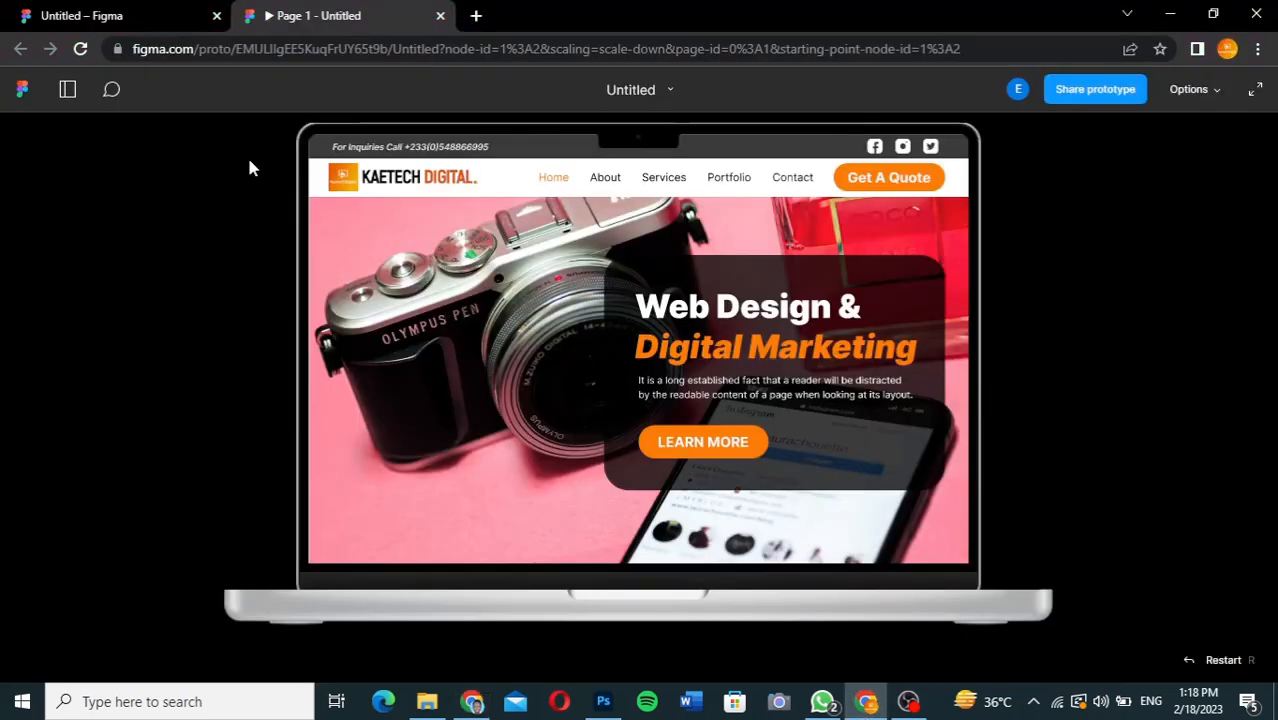
left_click(137, 22)
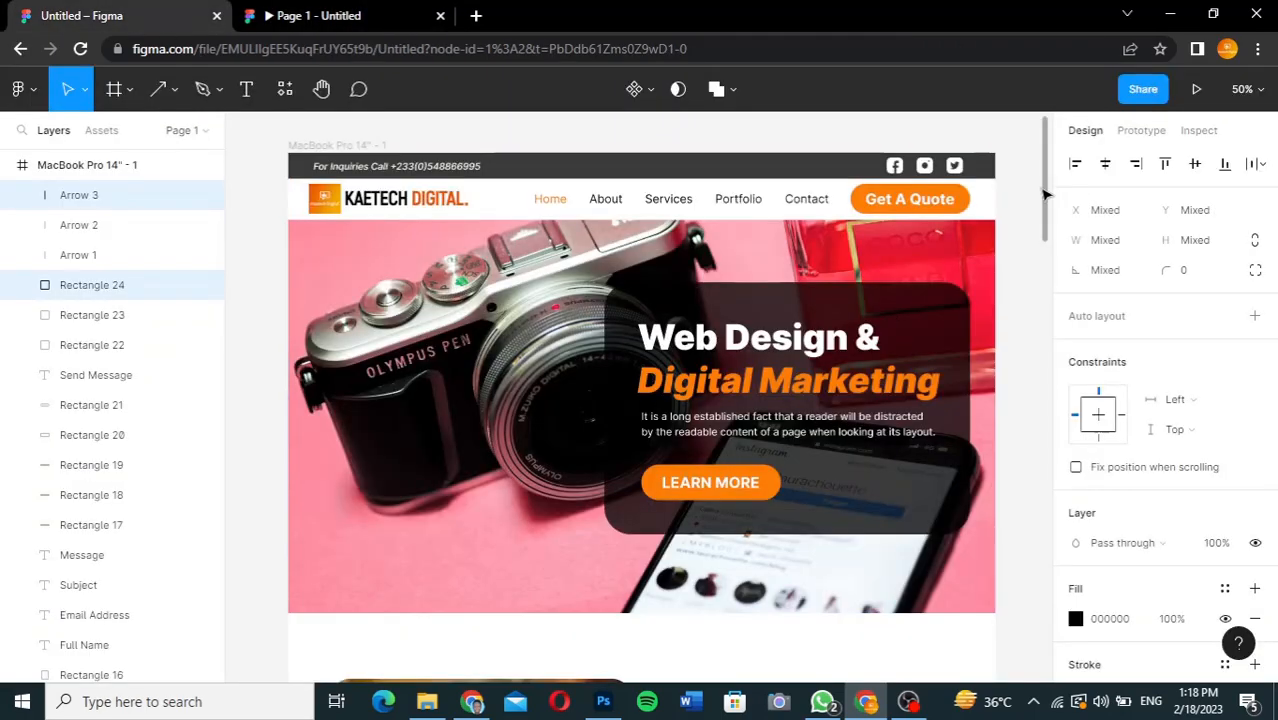
left_click_drag(1043, 195, 1033, 620)
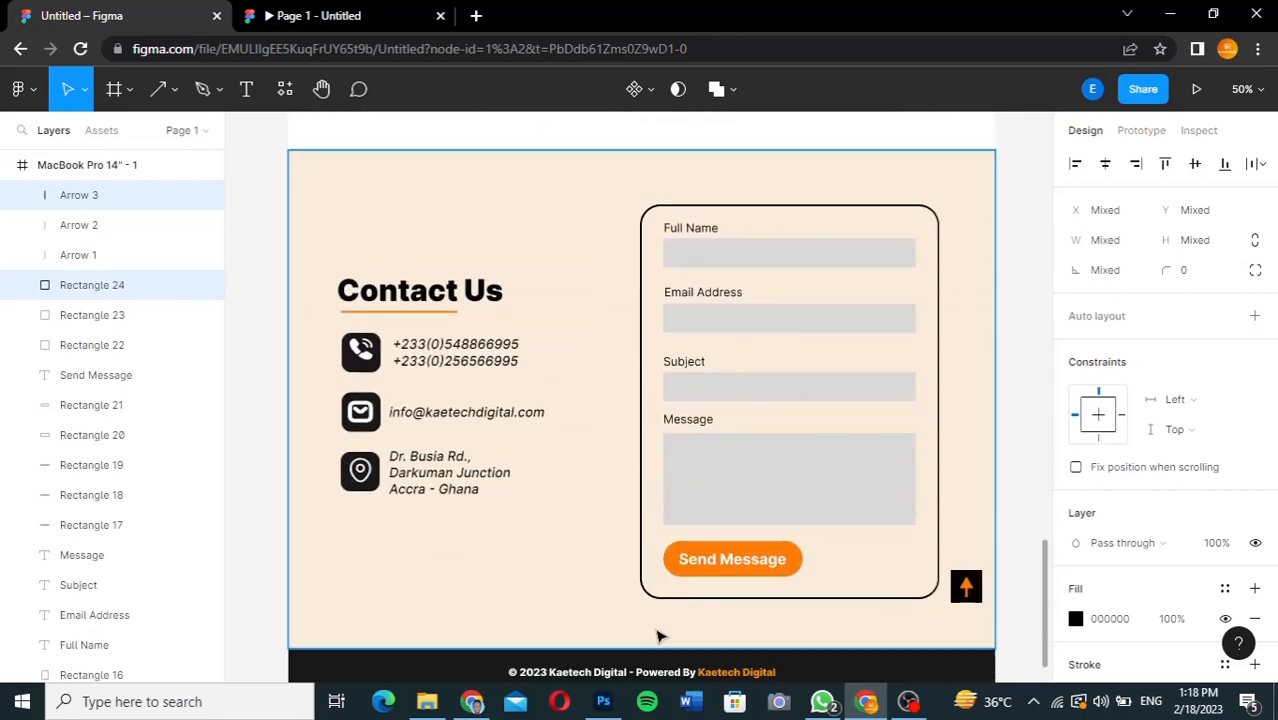
Return to the WordPress dashboard, dismiss the welcome banner and hide all remaining dashboard boxes, from Site Health Status to WordPress Events and News.
left_click(473, 702)
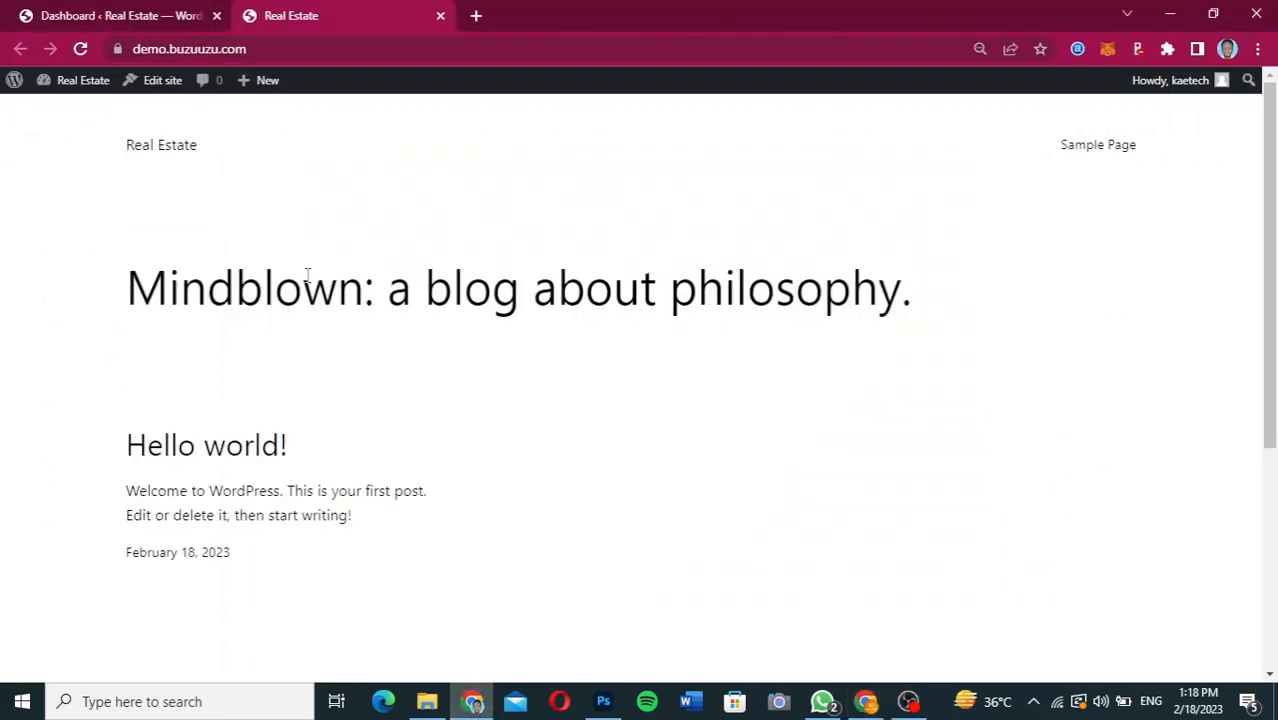
left_click(74, 14)
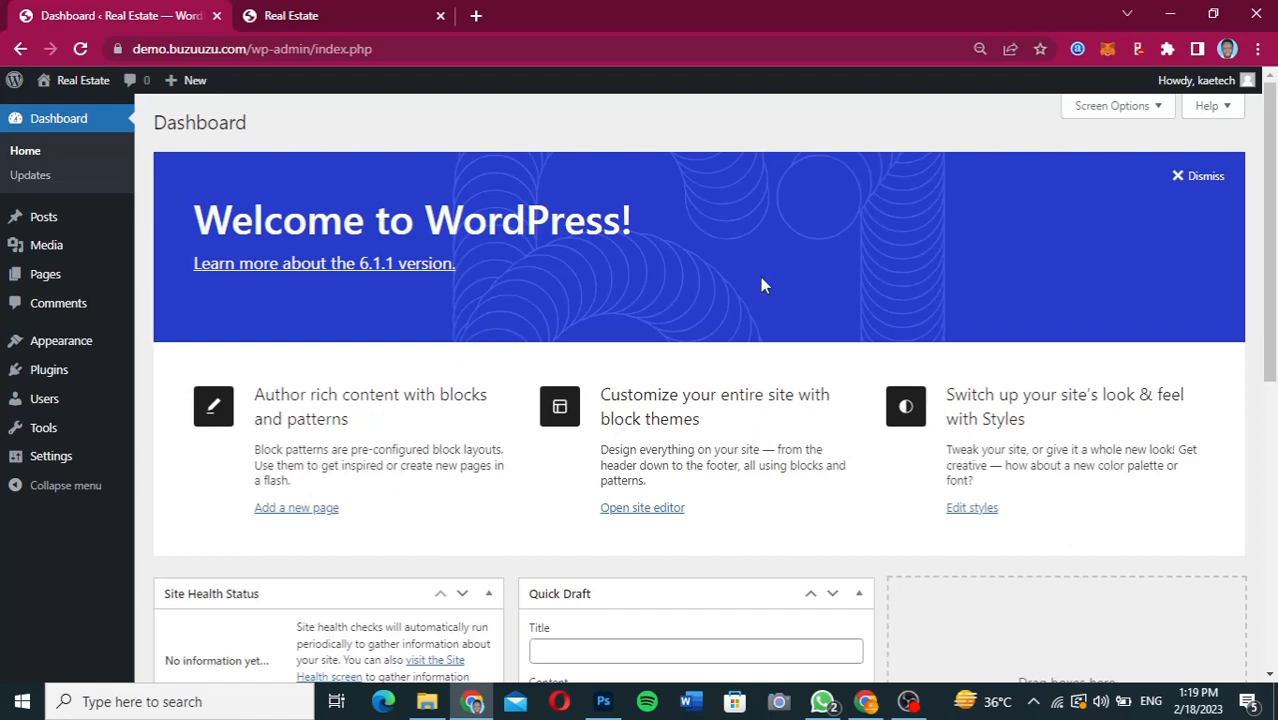
left_click(1200, 179)
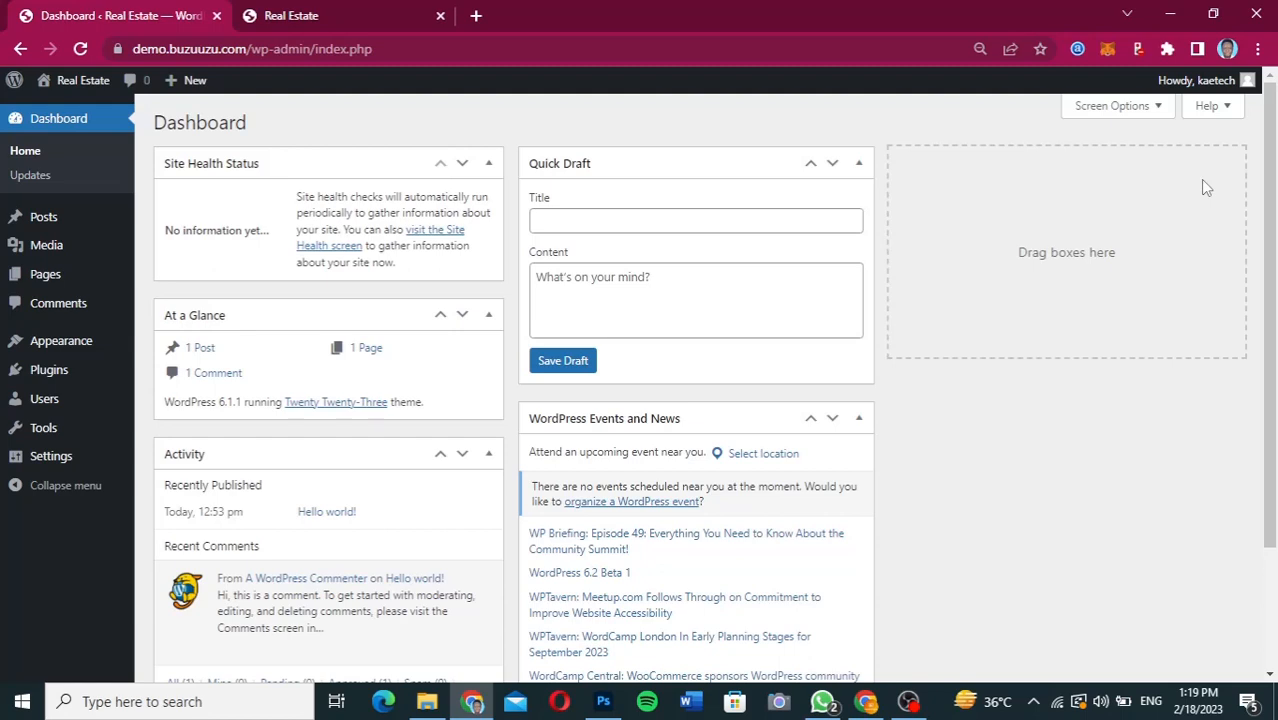
left_click(1128, 110)
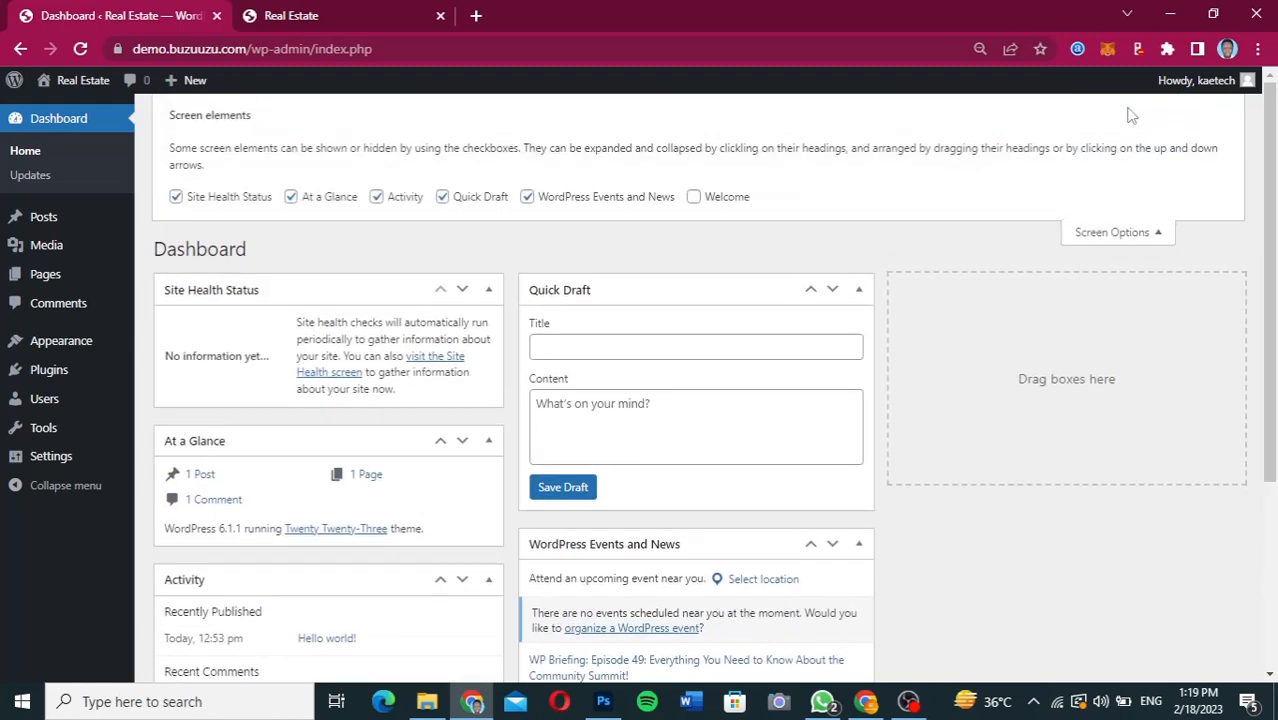
left_click(526, 197)
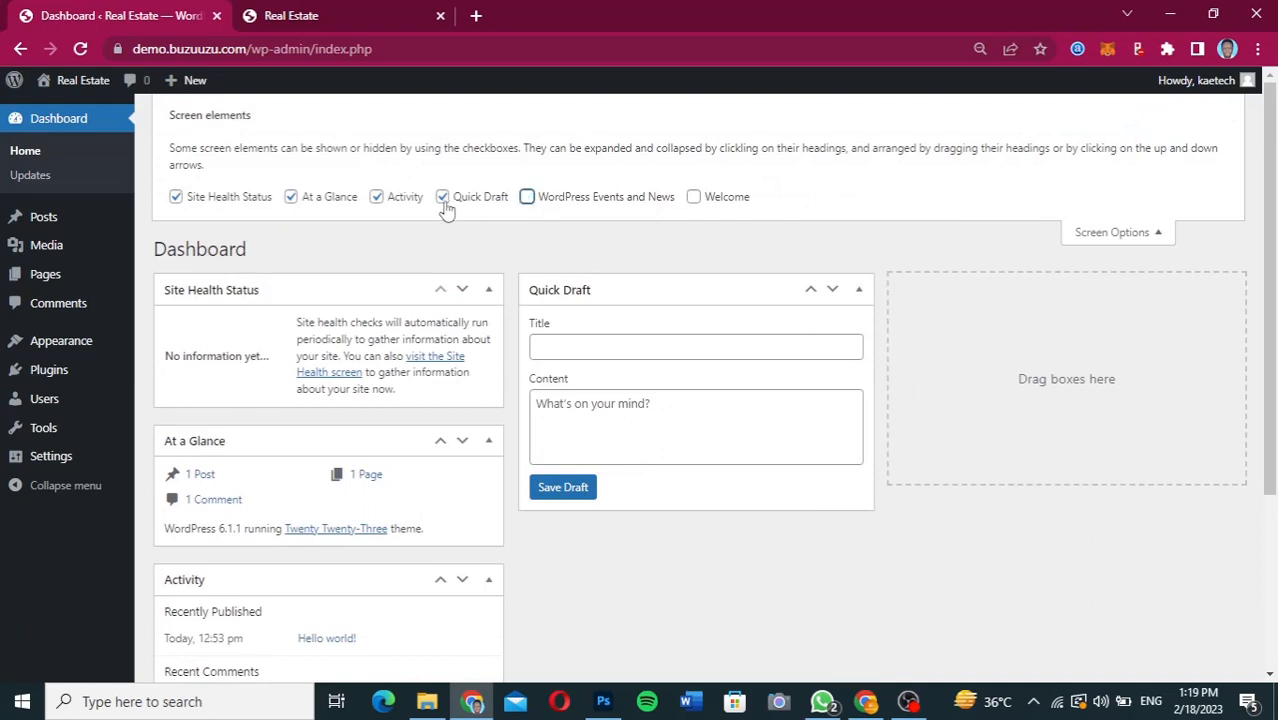
left_click(442, 197)
left_click(376, 197)
left_click(291, 197)
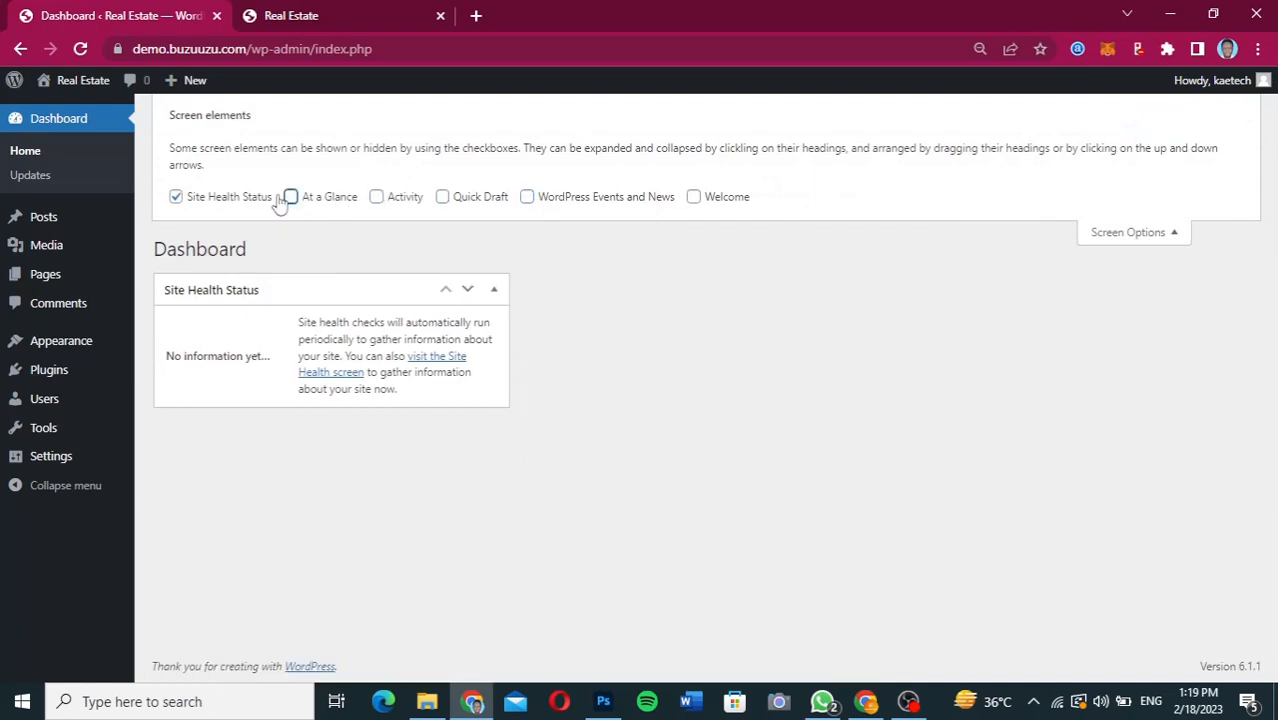
left_click(176, 197)
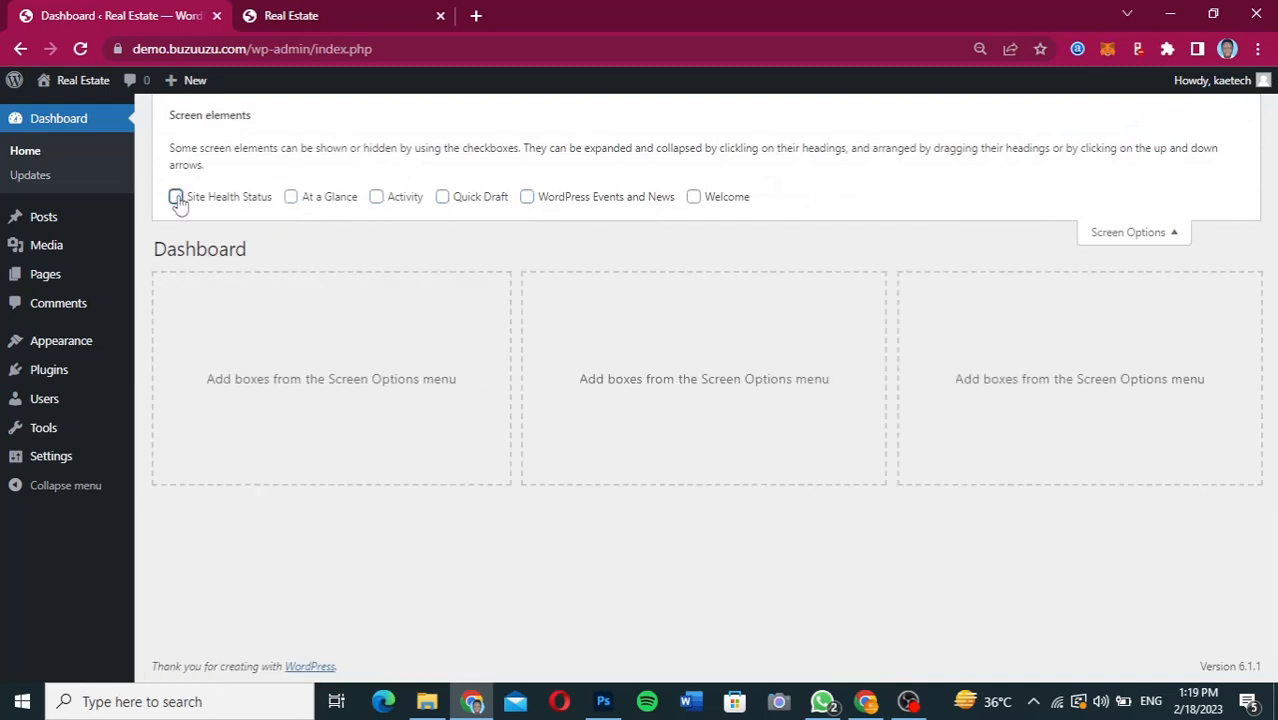
left_click(1140, 233)
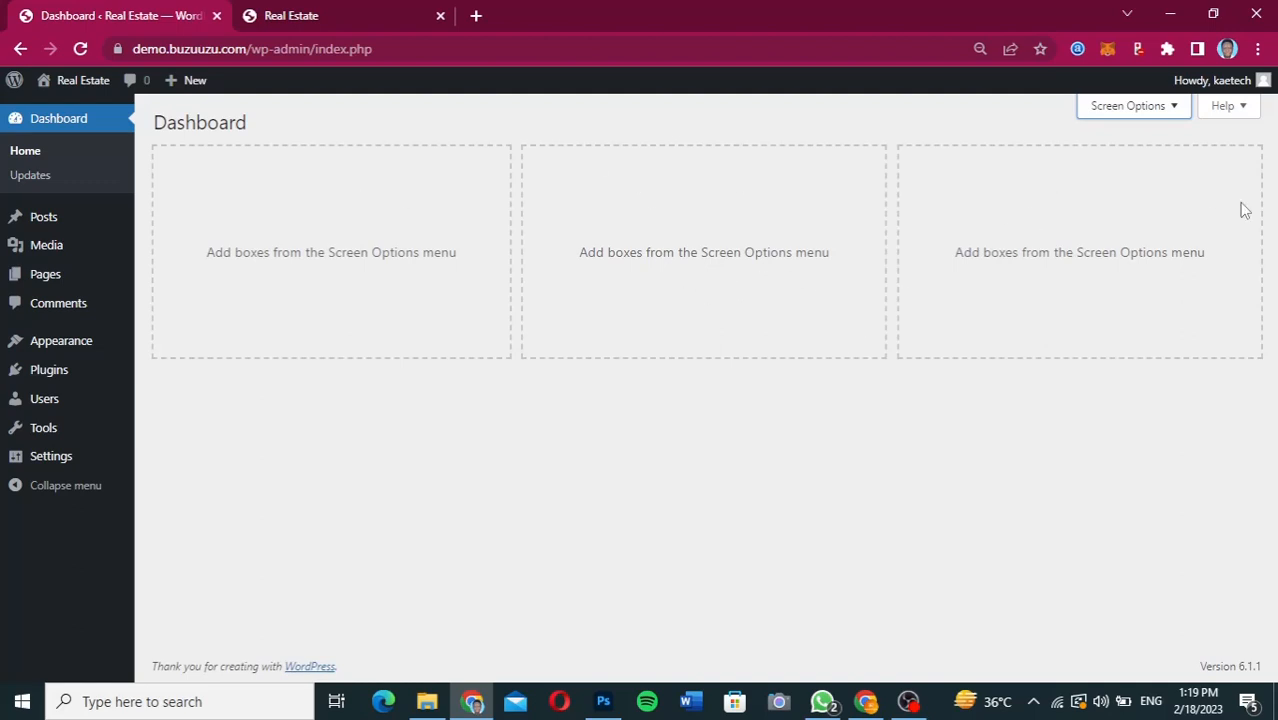
left_click(1140, 107)
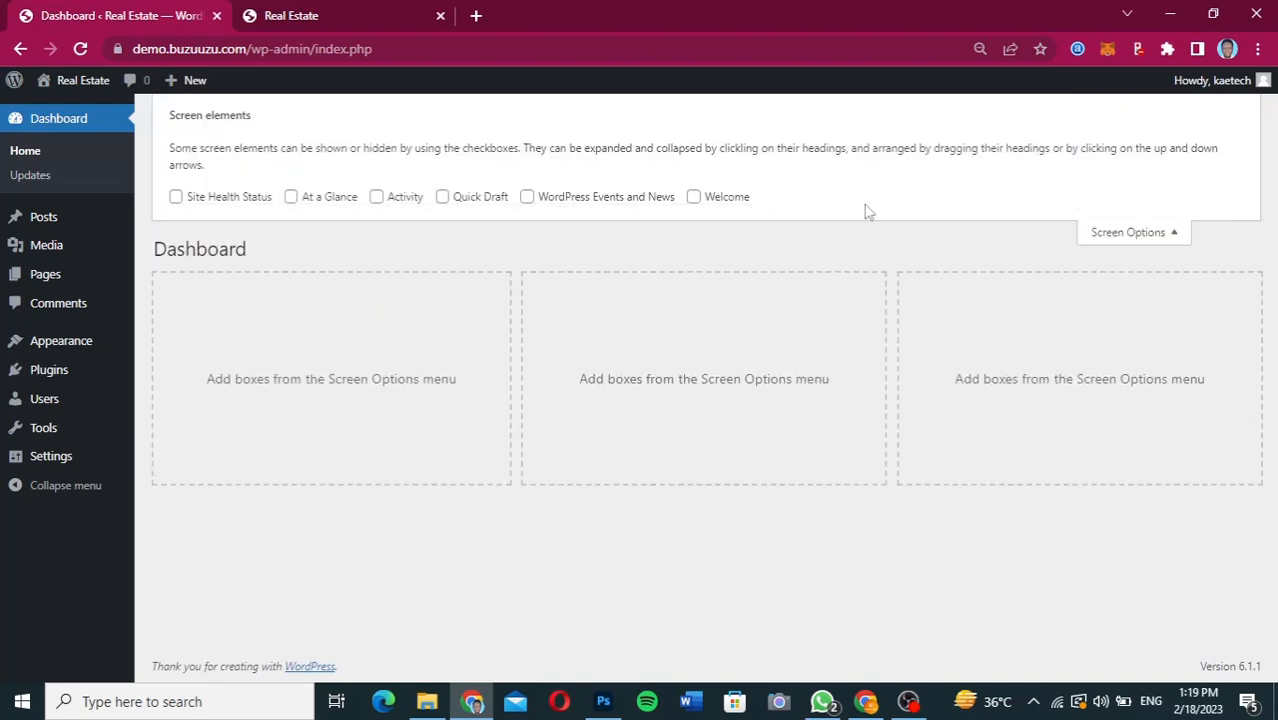
left_click(1146, 242)
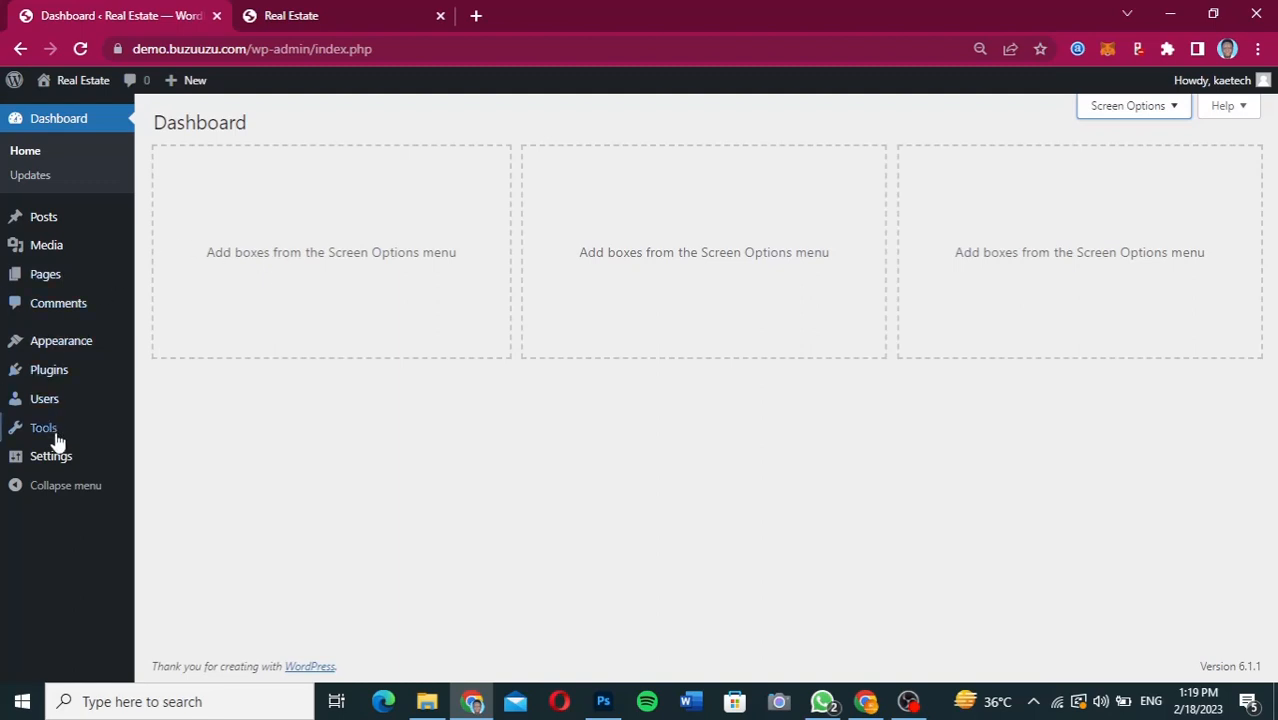
In the general settings, set the site title to "Kaetech Digital" and the tagline to "Web Design & Digital Marketing".
mouse_move(51, 455)
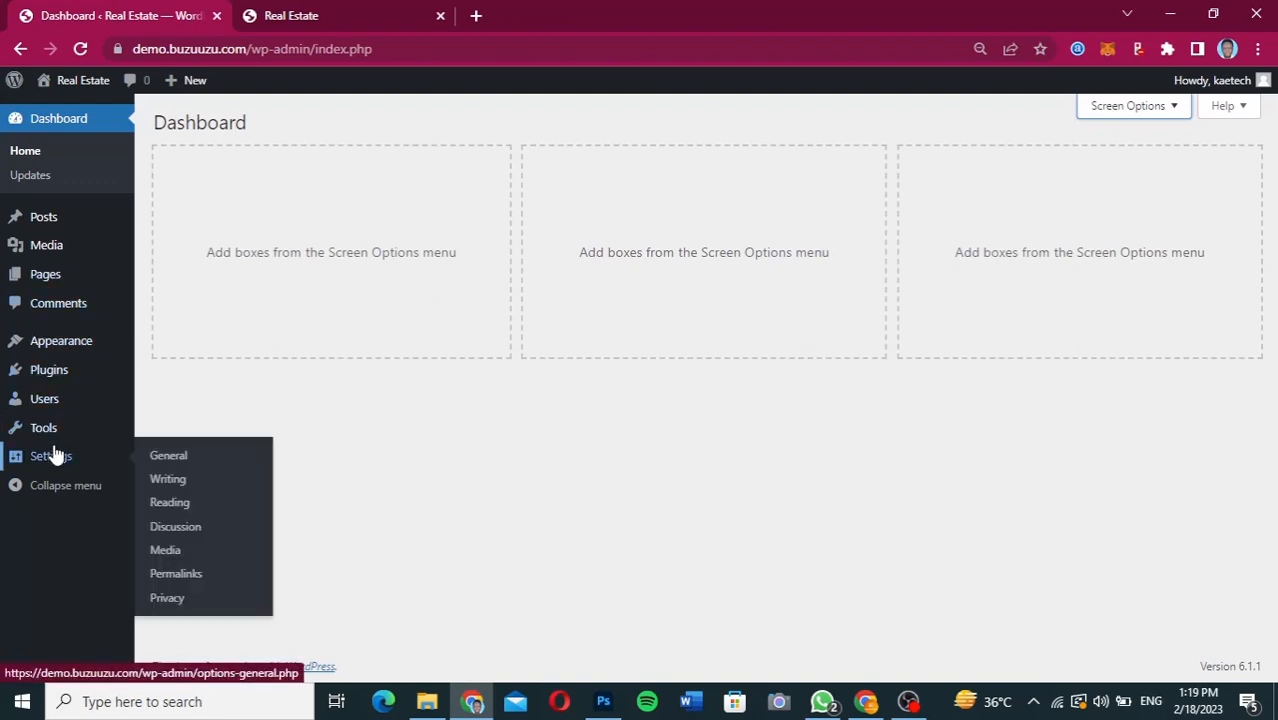
left_click(172, 455)
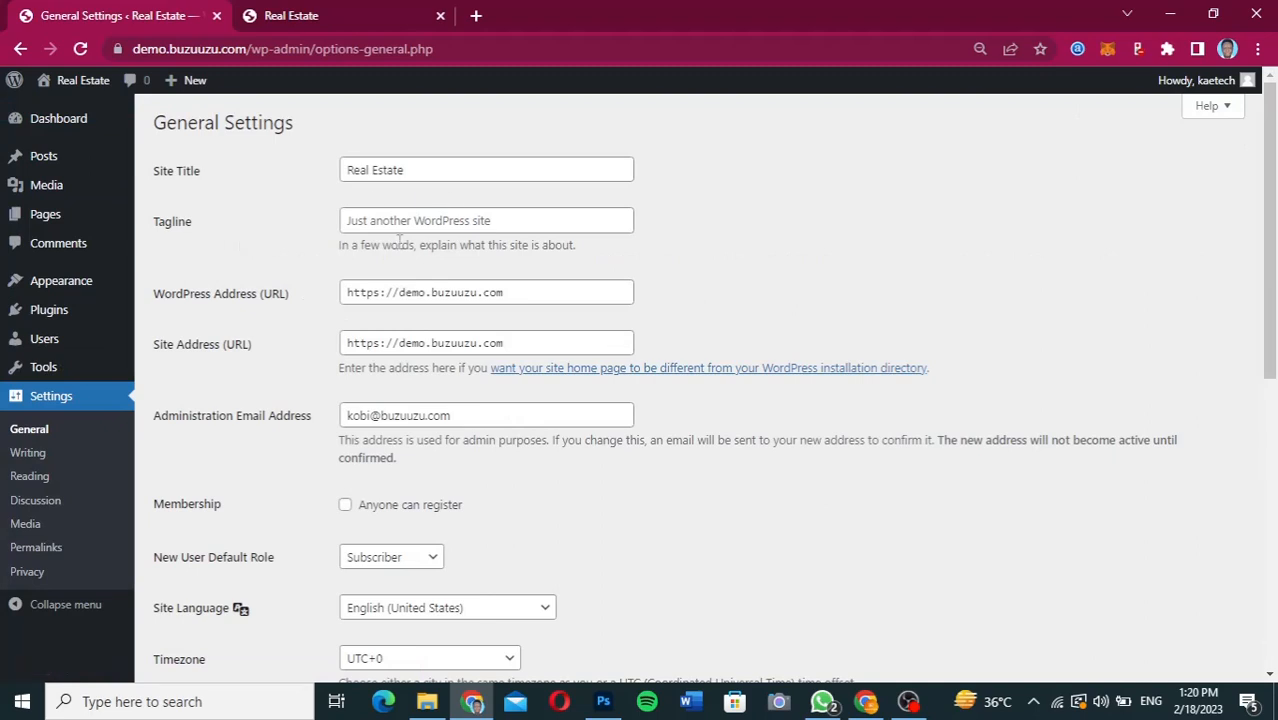
left_click_drag(414, 168, 322, 172)
type("Kaetech")
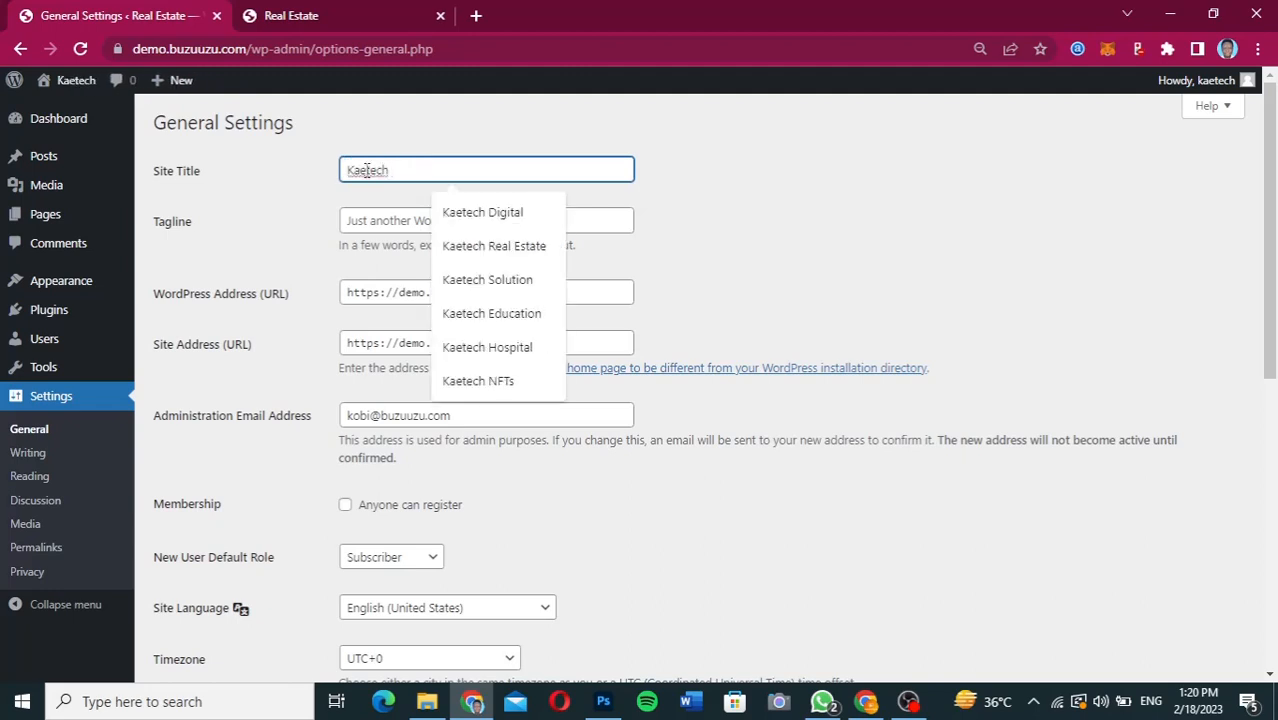
left_click(480, 213)
left_click(478, 217)
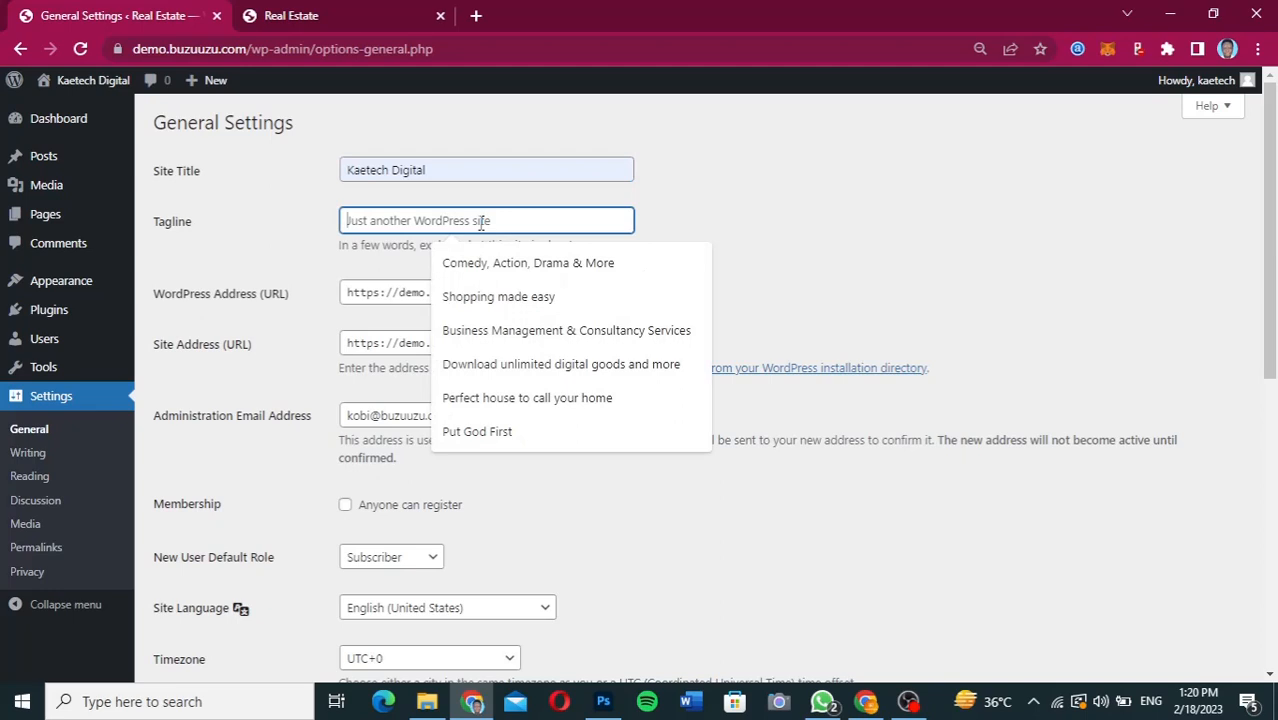
type("Web Design & Digital Marketing")
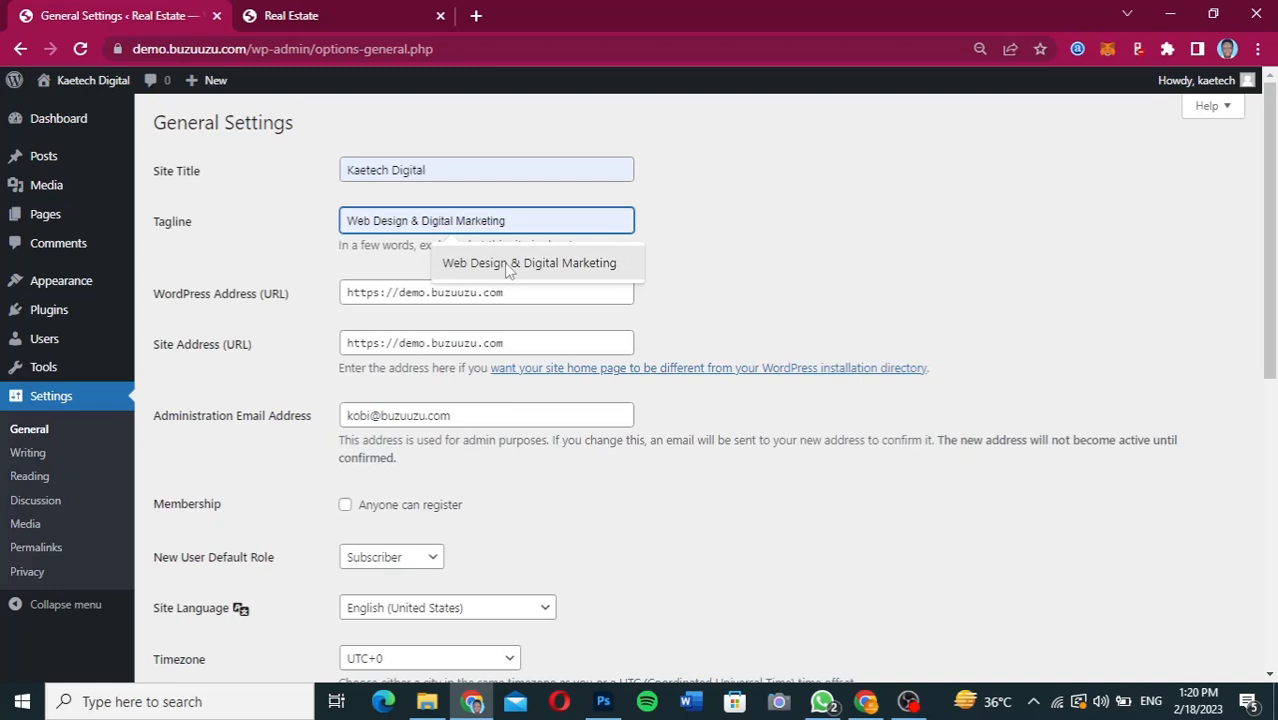
left_click(505, 264)
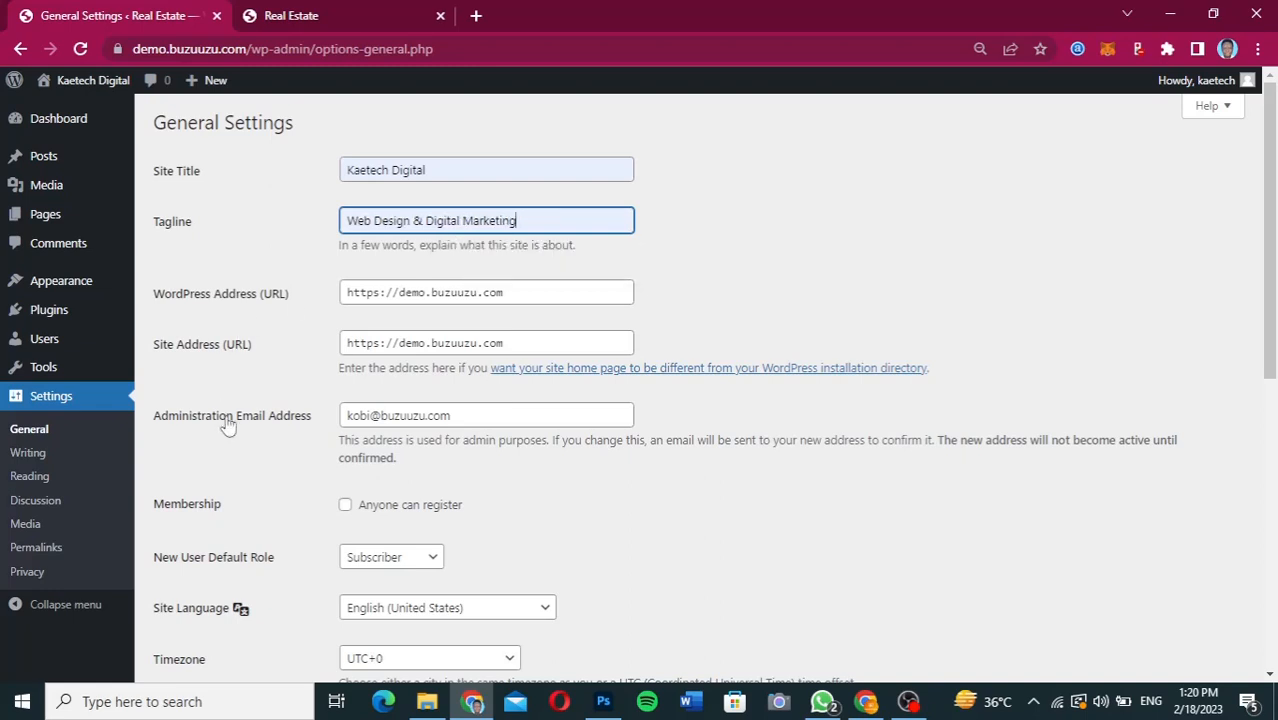
Set the site's timezone to Accra and save the general settings.
scroll(228, 425, "down", 3)
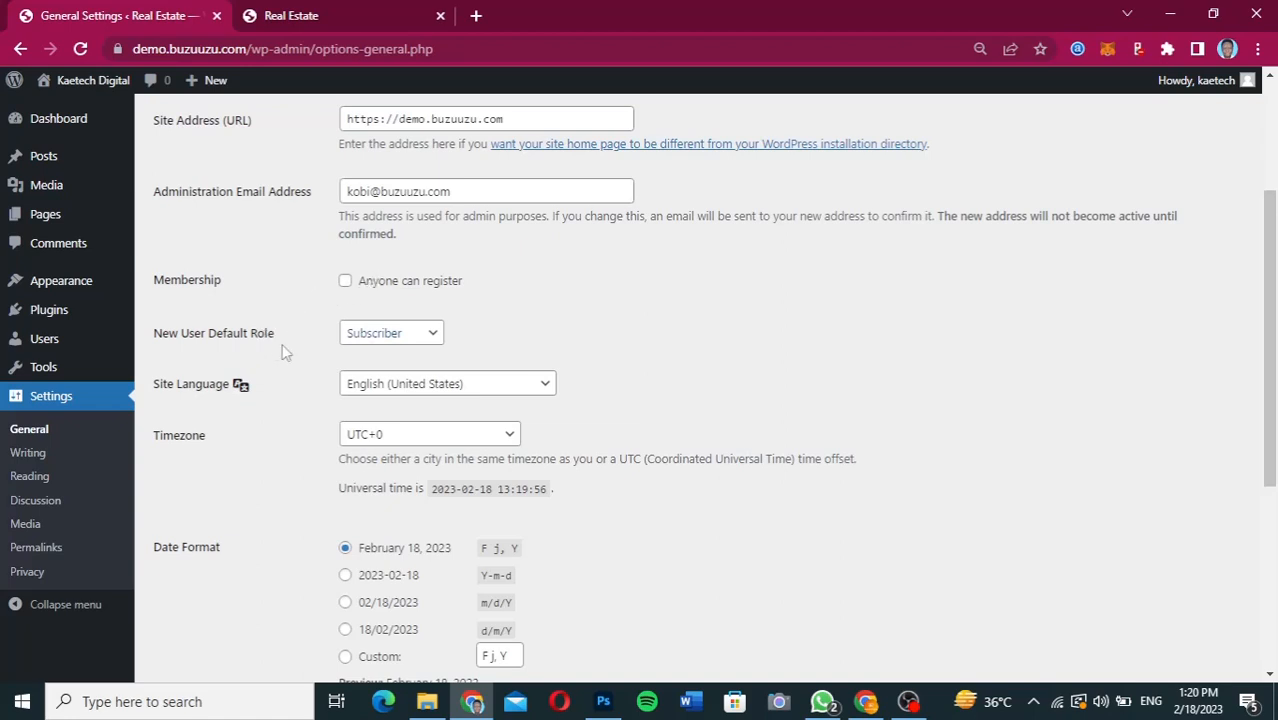
scroll(282, 346, "down", 3)
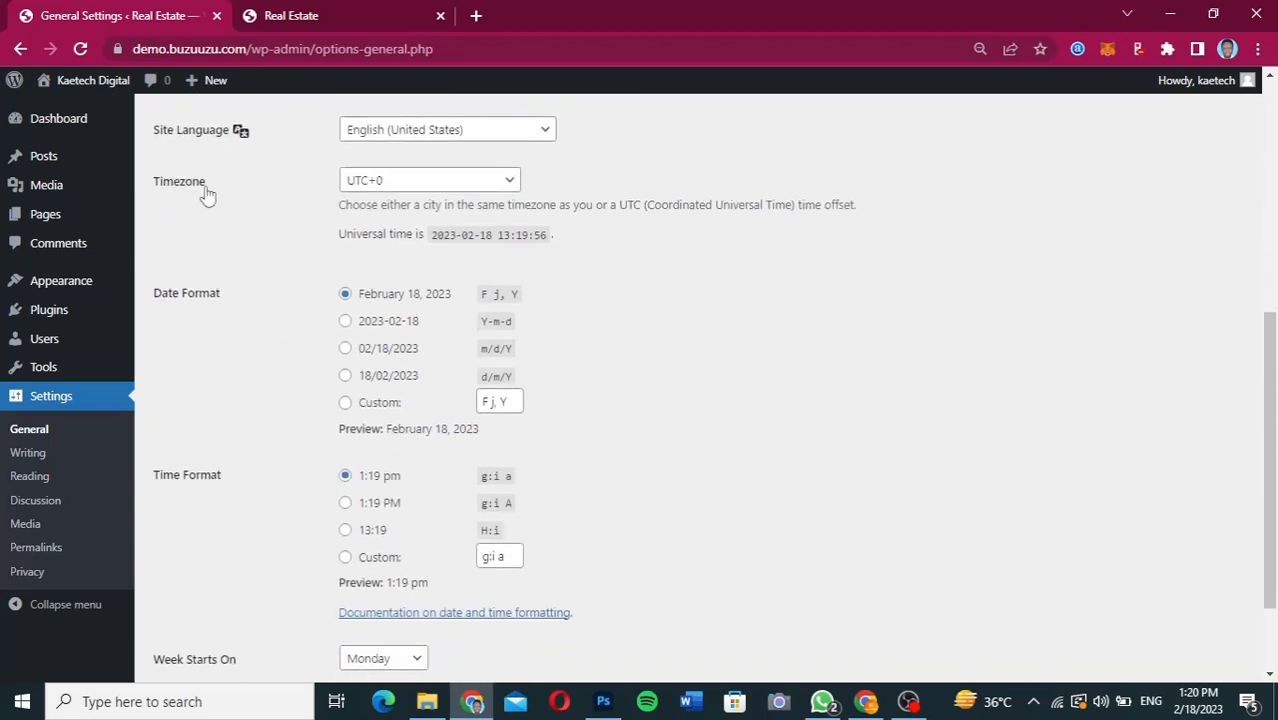
left_click(398, 186)
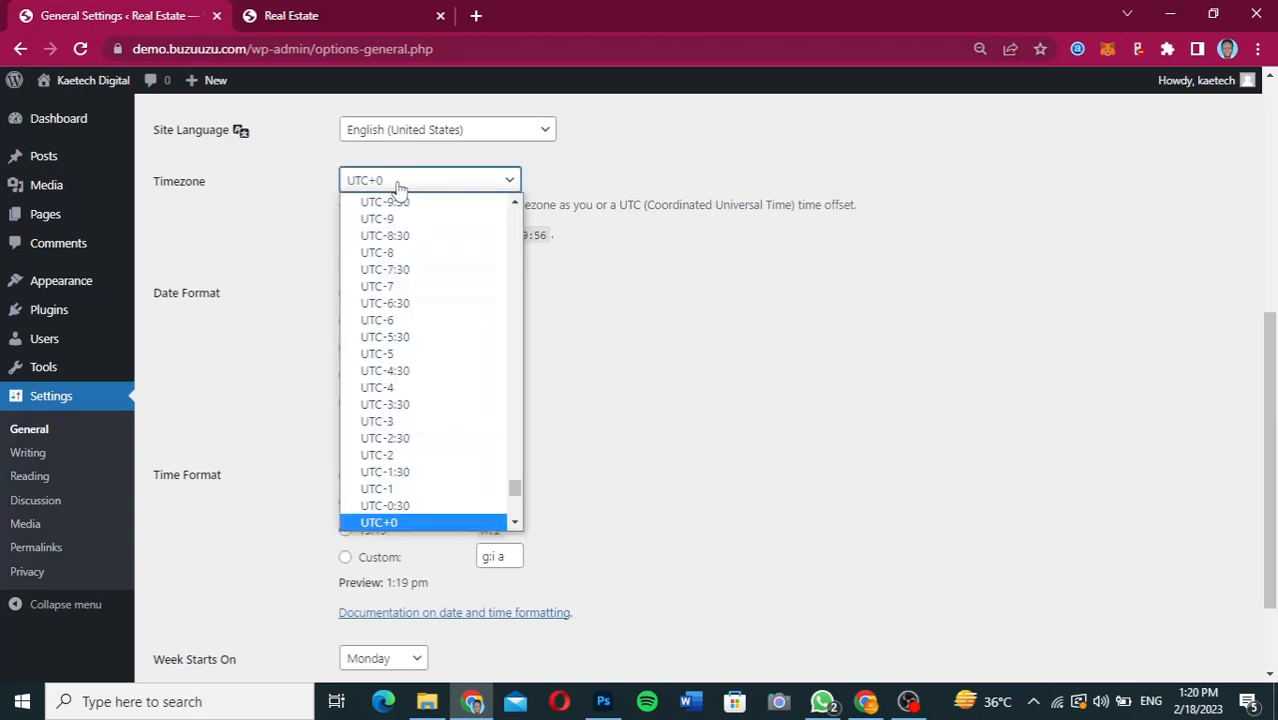
left_click_drag(515, 488, 499, 213)
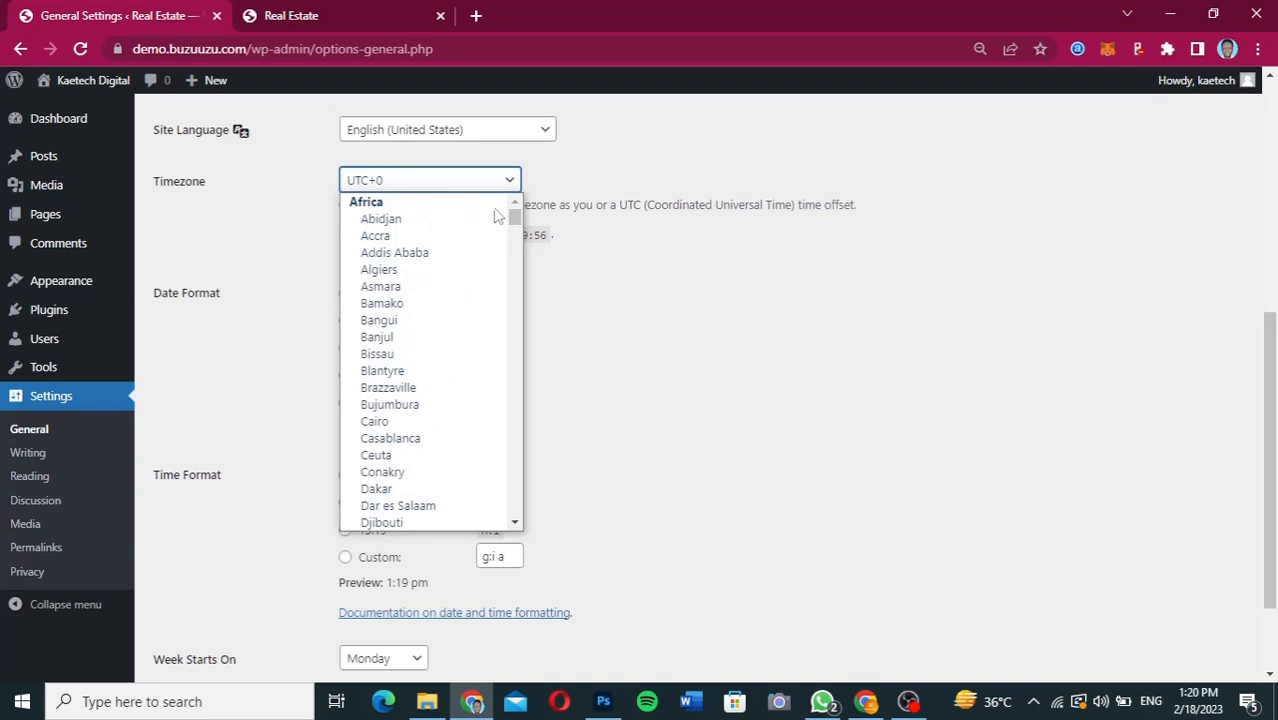
left_click(376, 238)
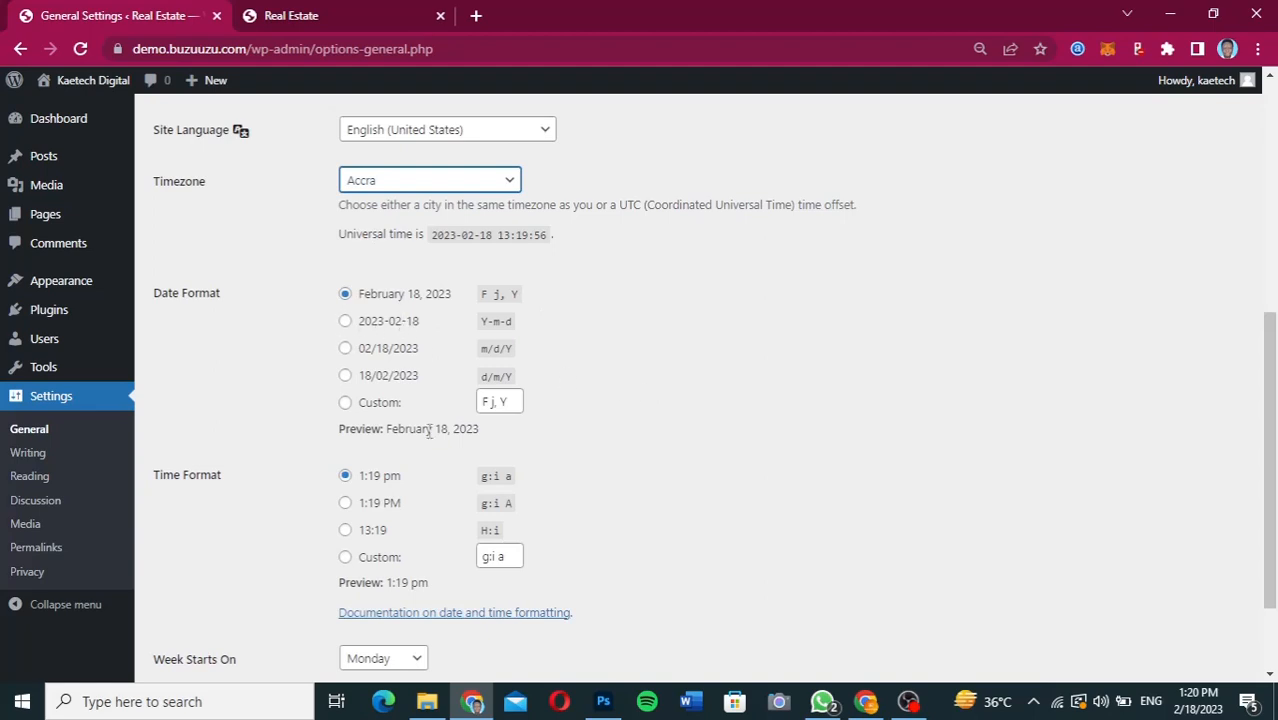
scroll(632, 458, "down", 1)
scroll(632, 458, "down", 3)
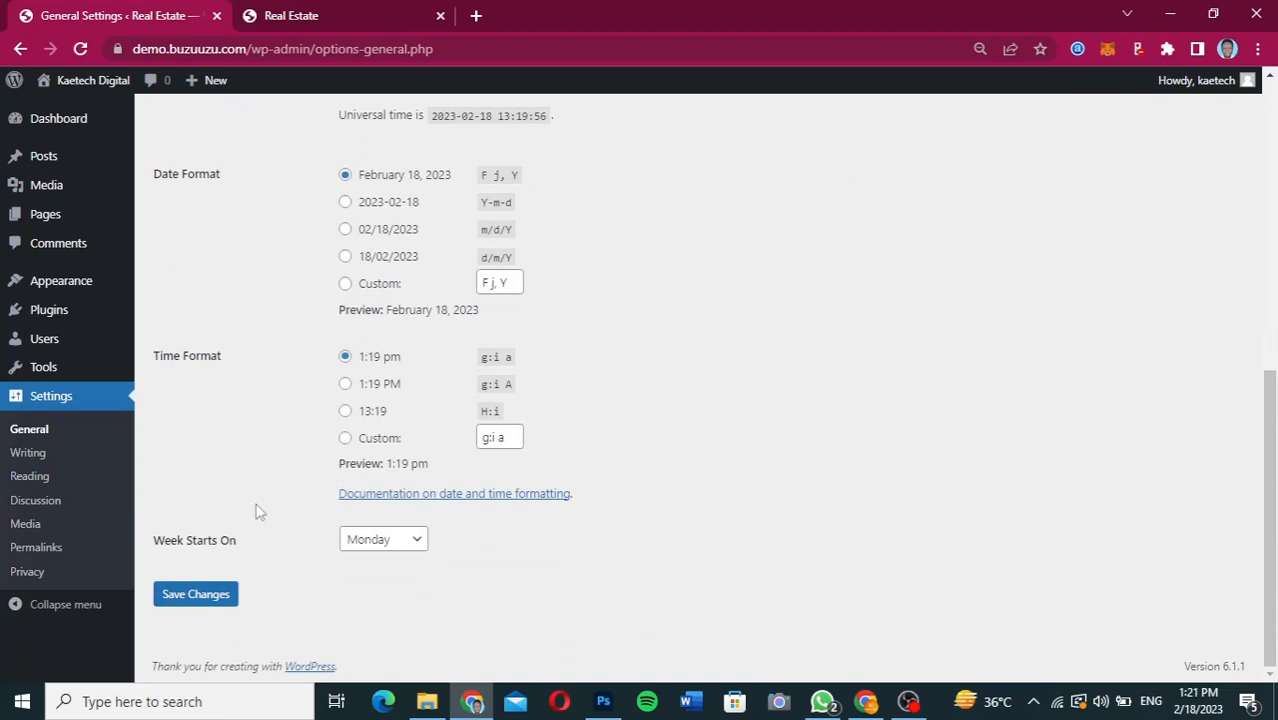
left_click(180, 600)
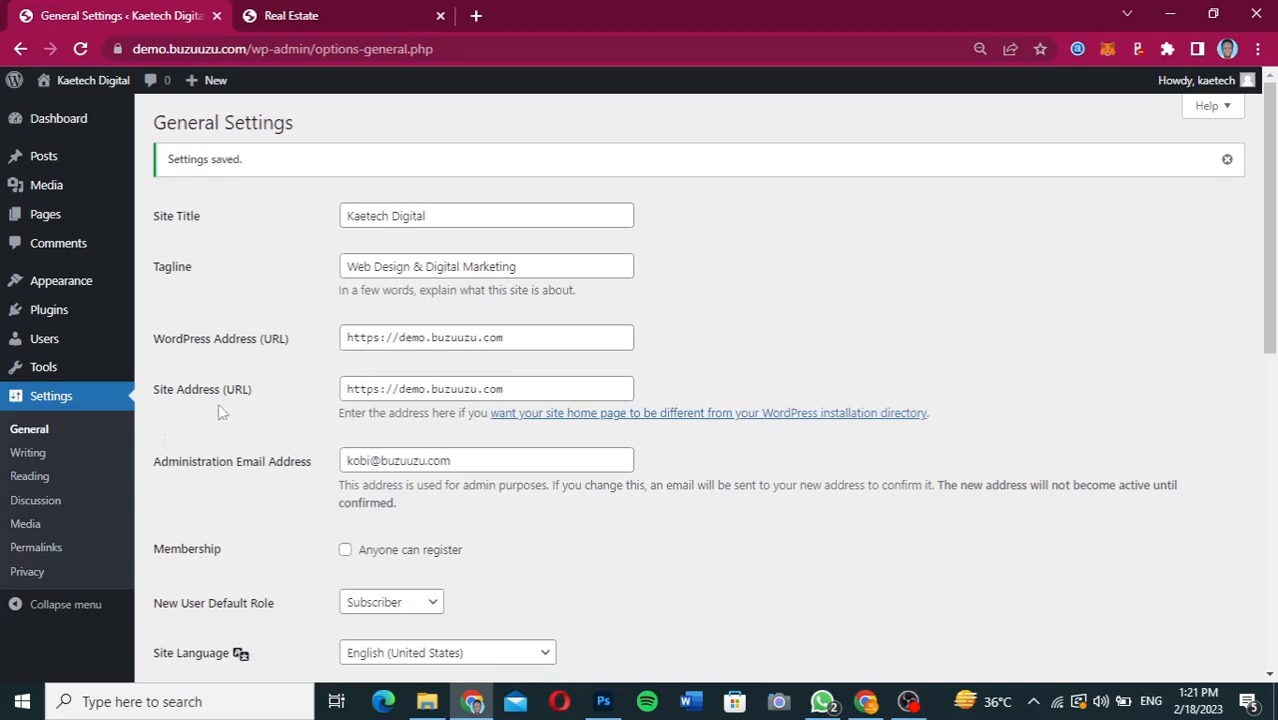
Set the site's permalink structure to Post name and save the permalink settings.
left_click(40, 549)
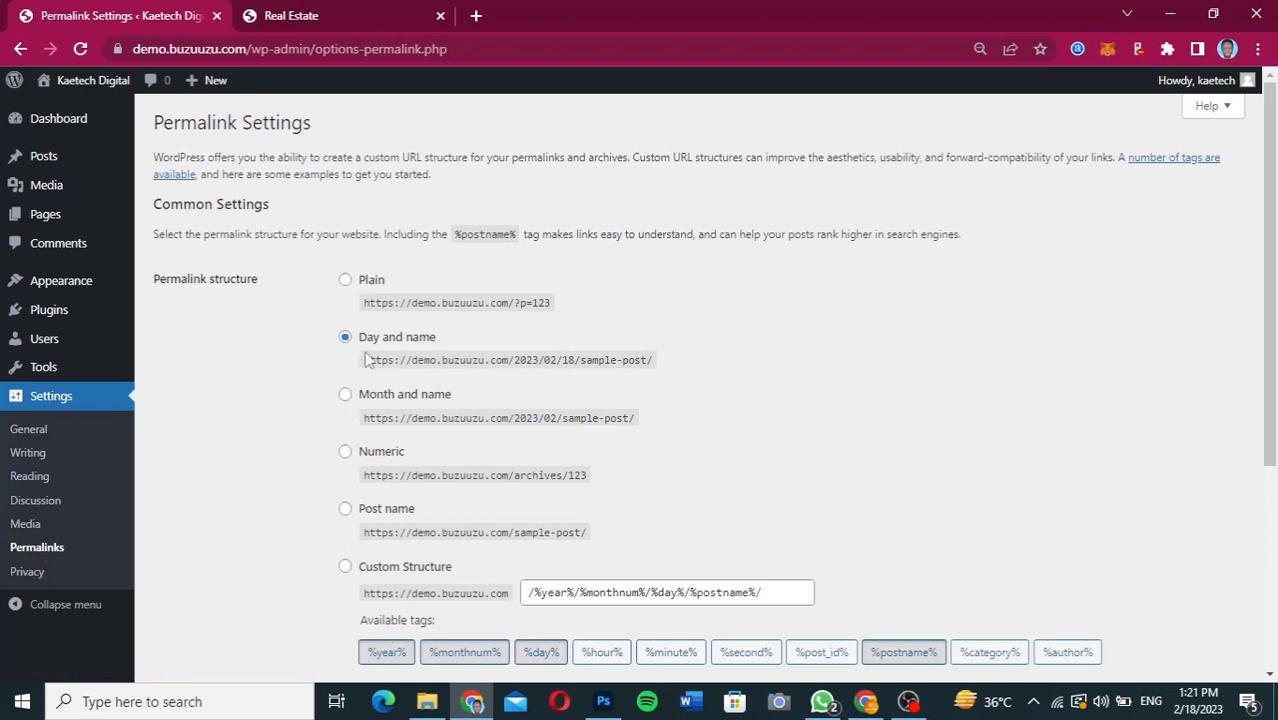
left_click(345, 510)
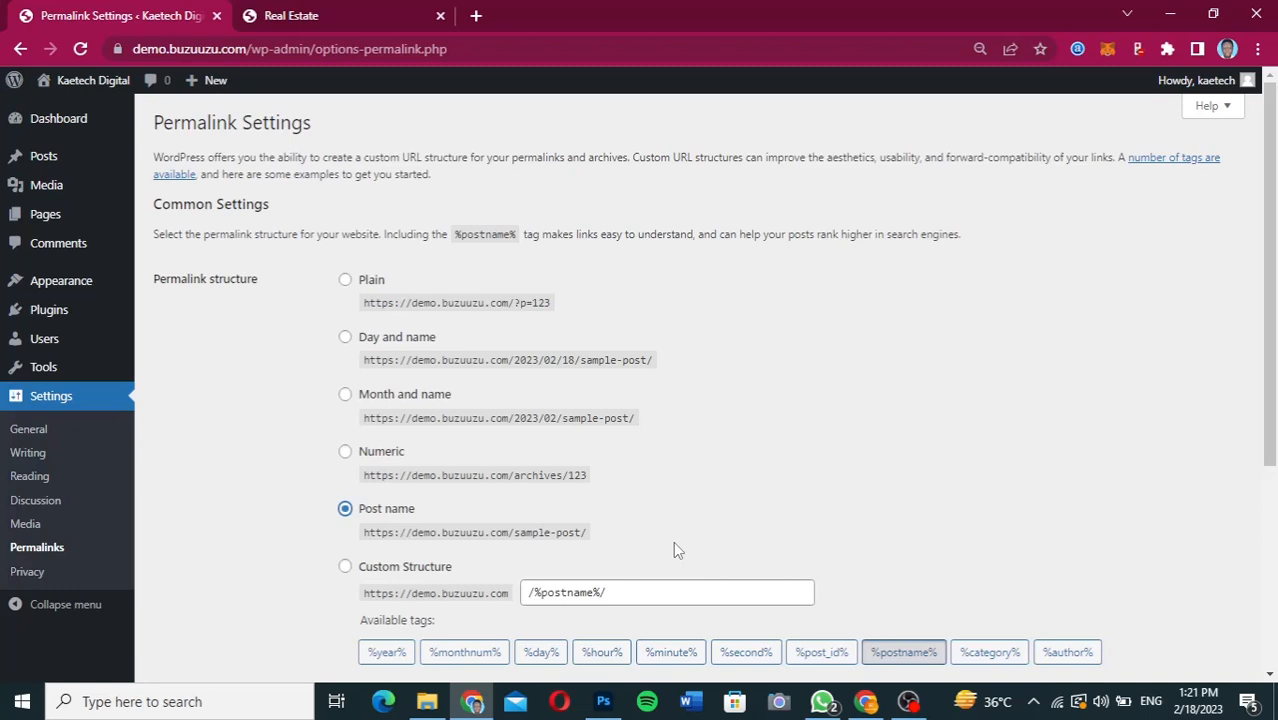
scroll(674, 545, "down", 3)
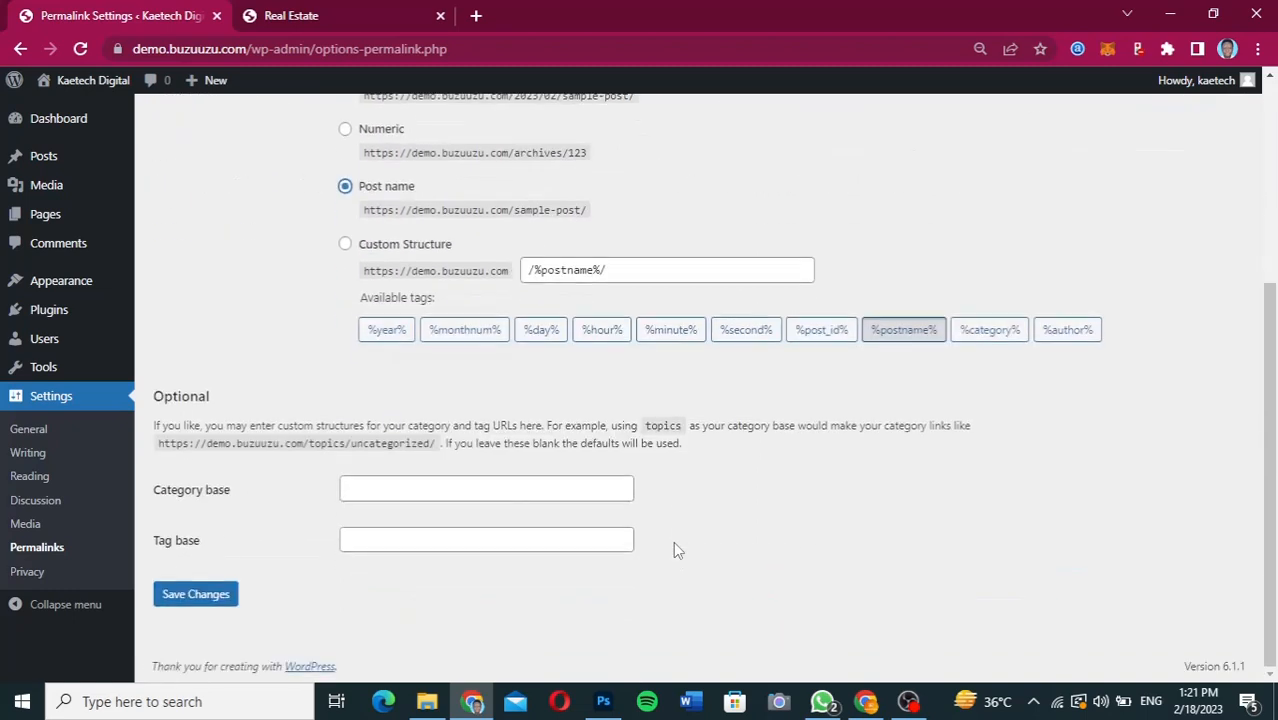
left_click(211, 596)
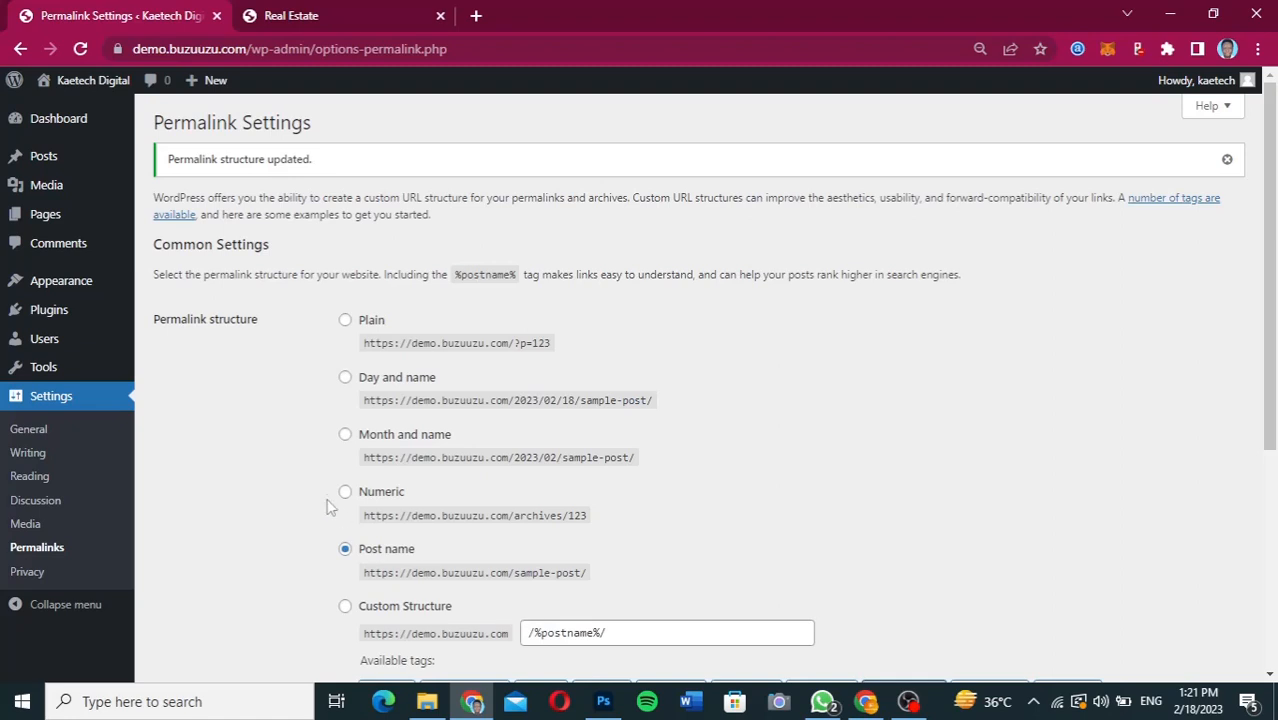
Review the installed themes and check how the site's front page looks with the active theme.
mouse_move(57, 288)
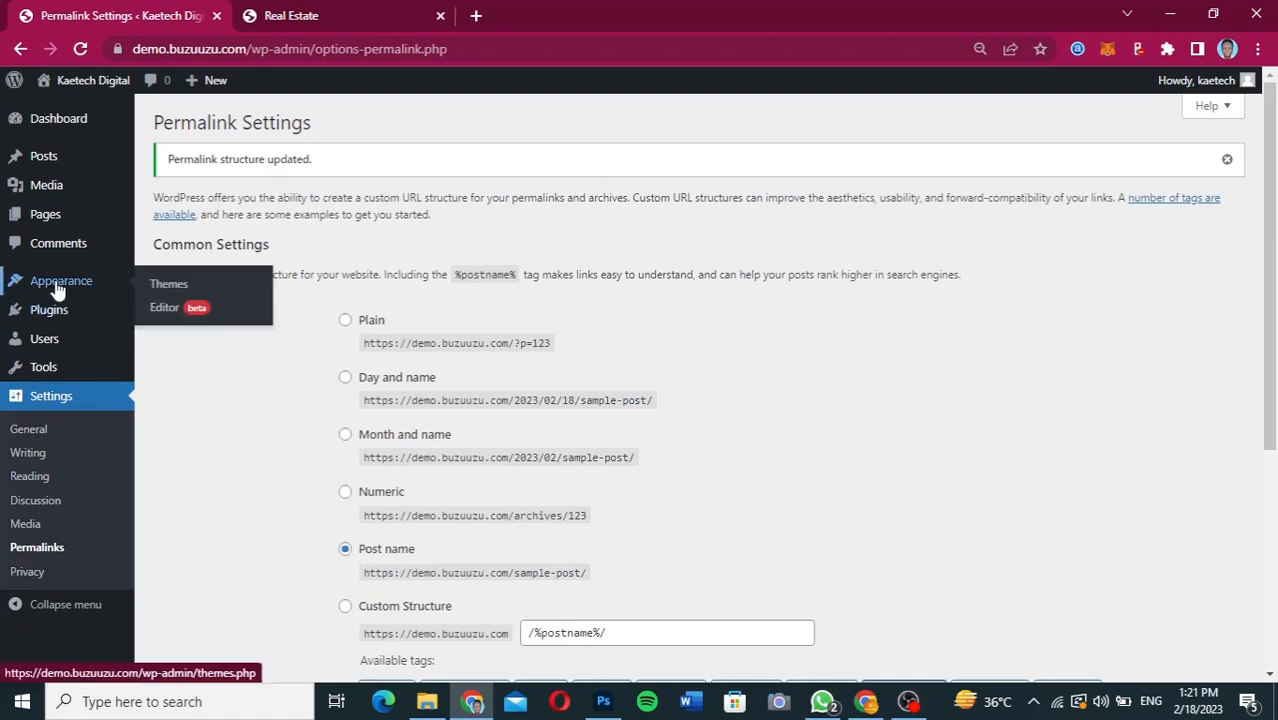
left_click(169, 285)
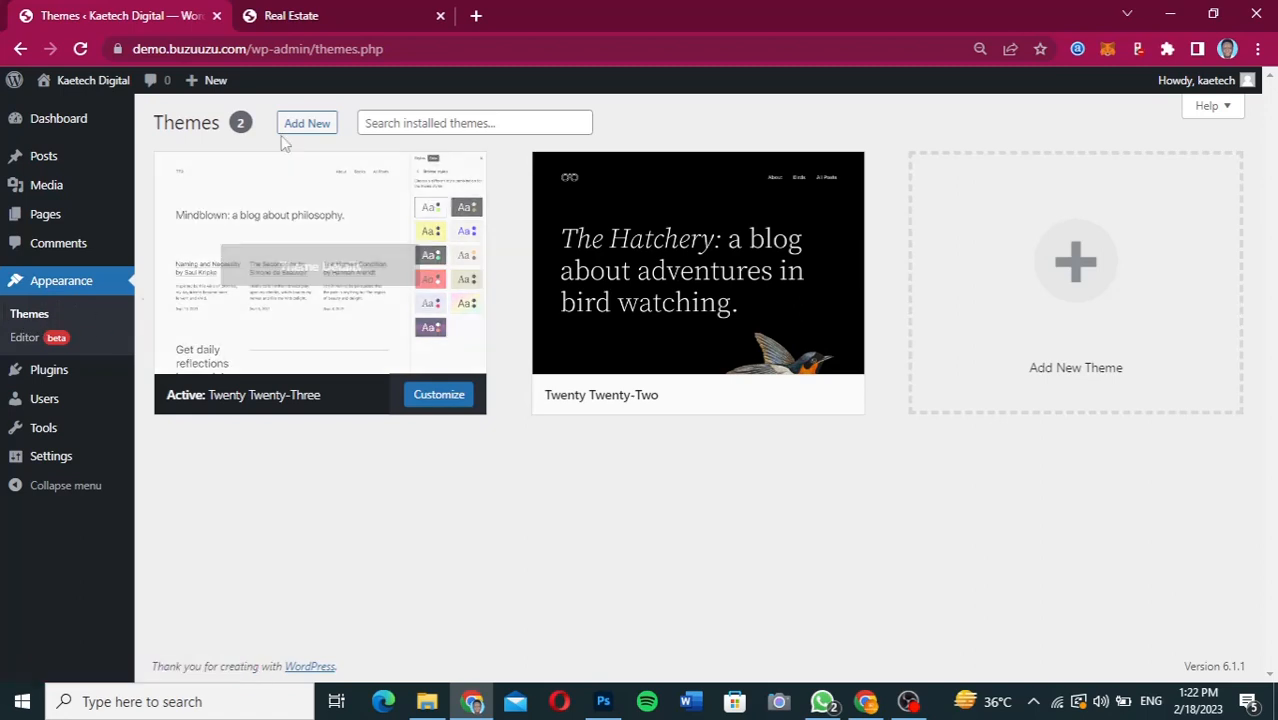
left_click(311, 125)
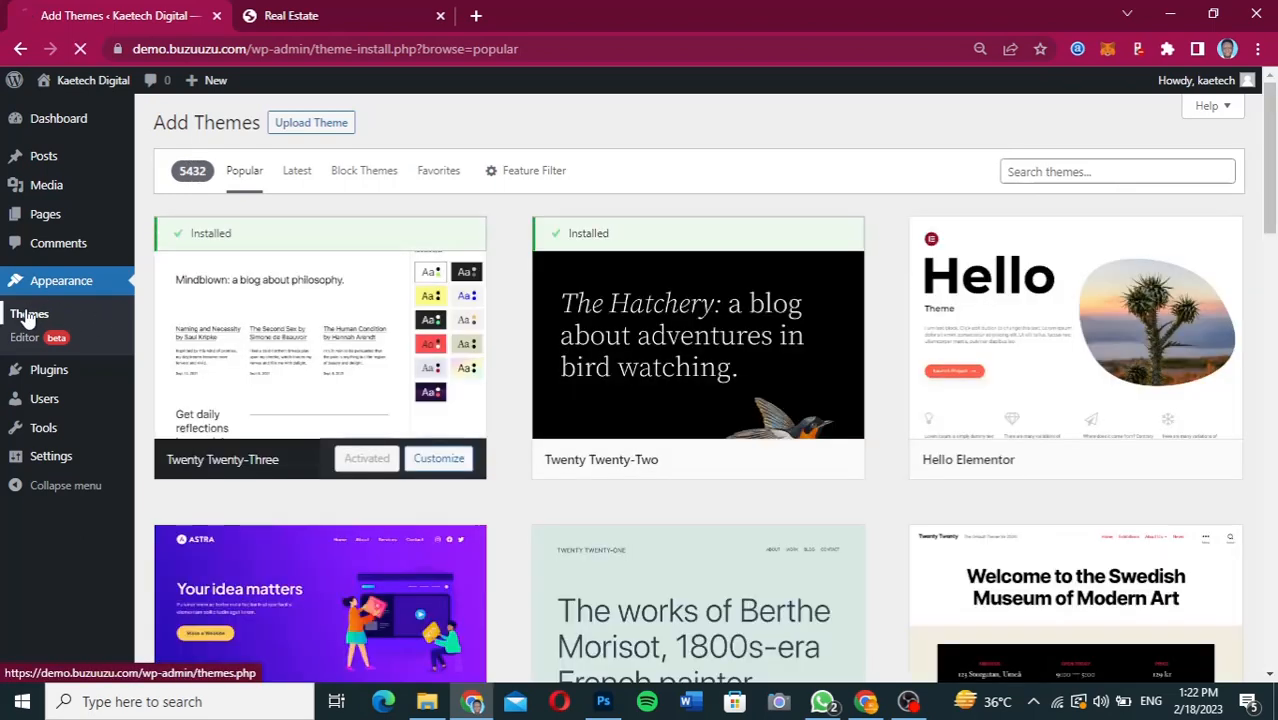
left_click(29, 315)
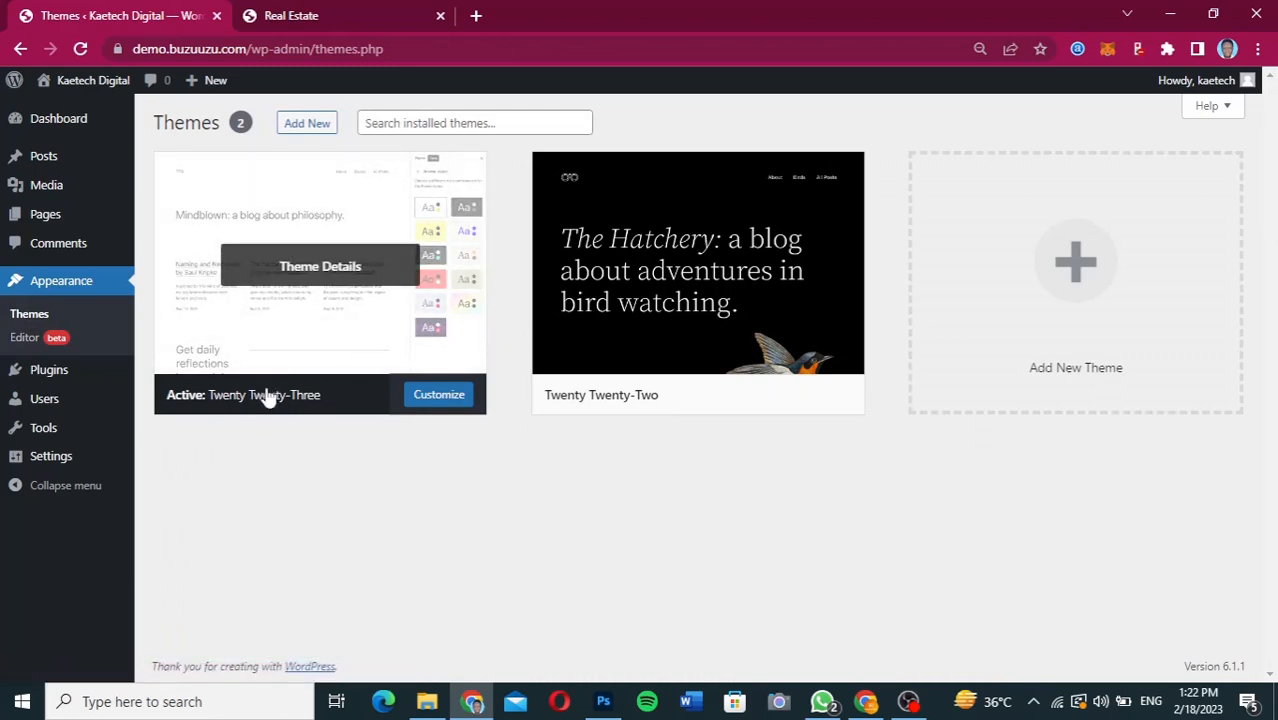
left_click(333, 12)
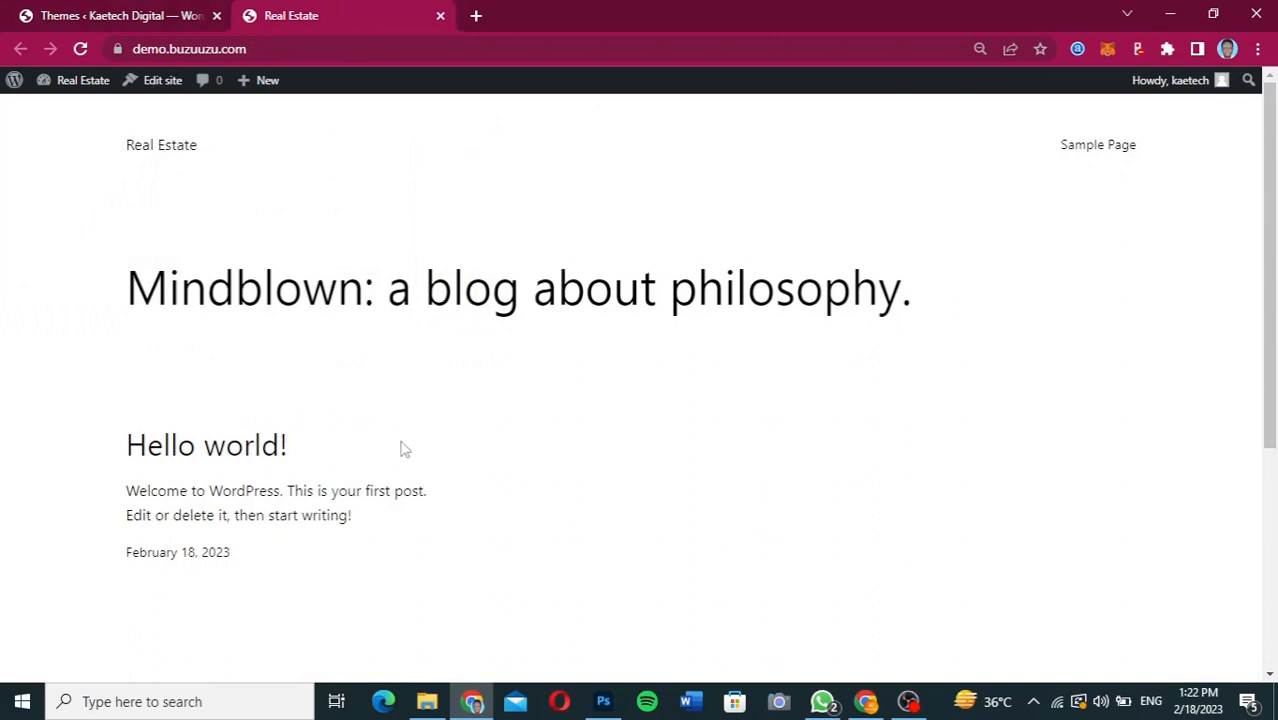
left_click(149, 22)
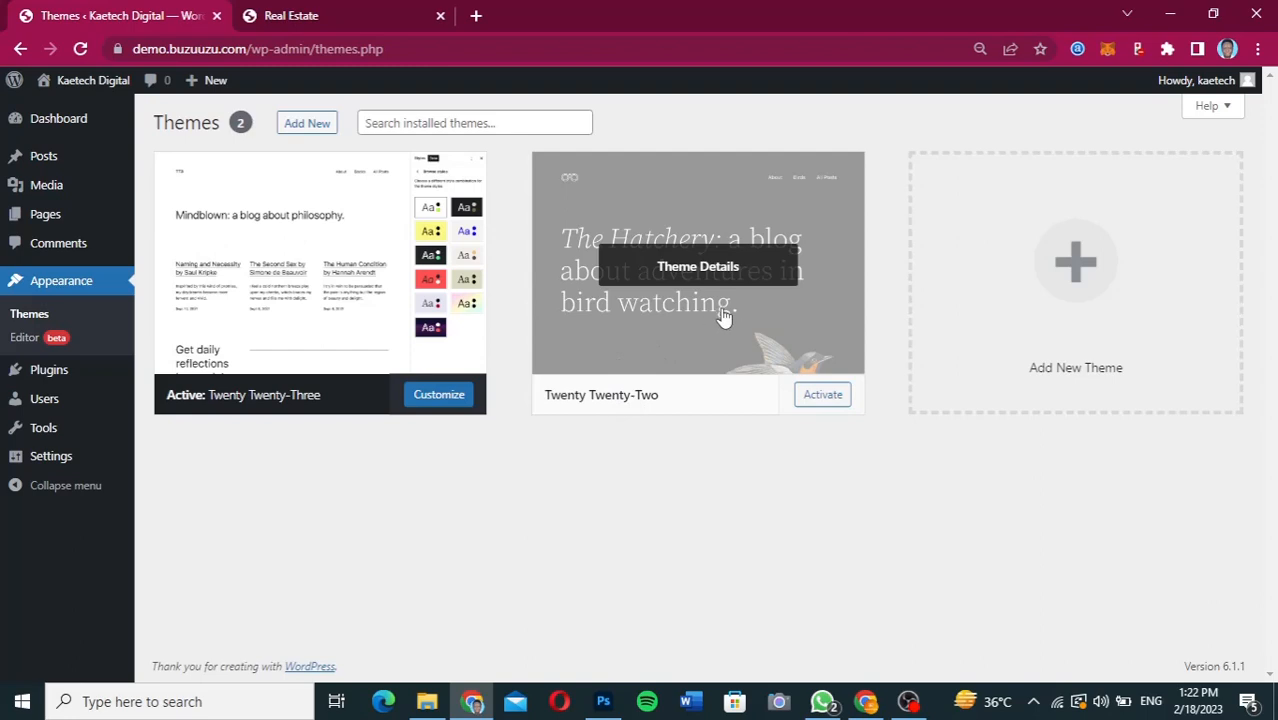
Browse the popular themes available to add and search the theme directory for "kadence".
left_click(298, 125)
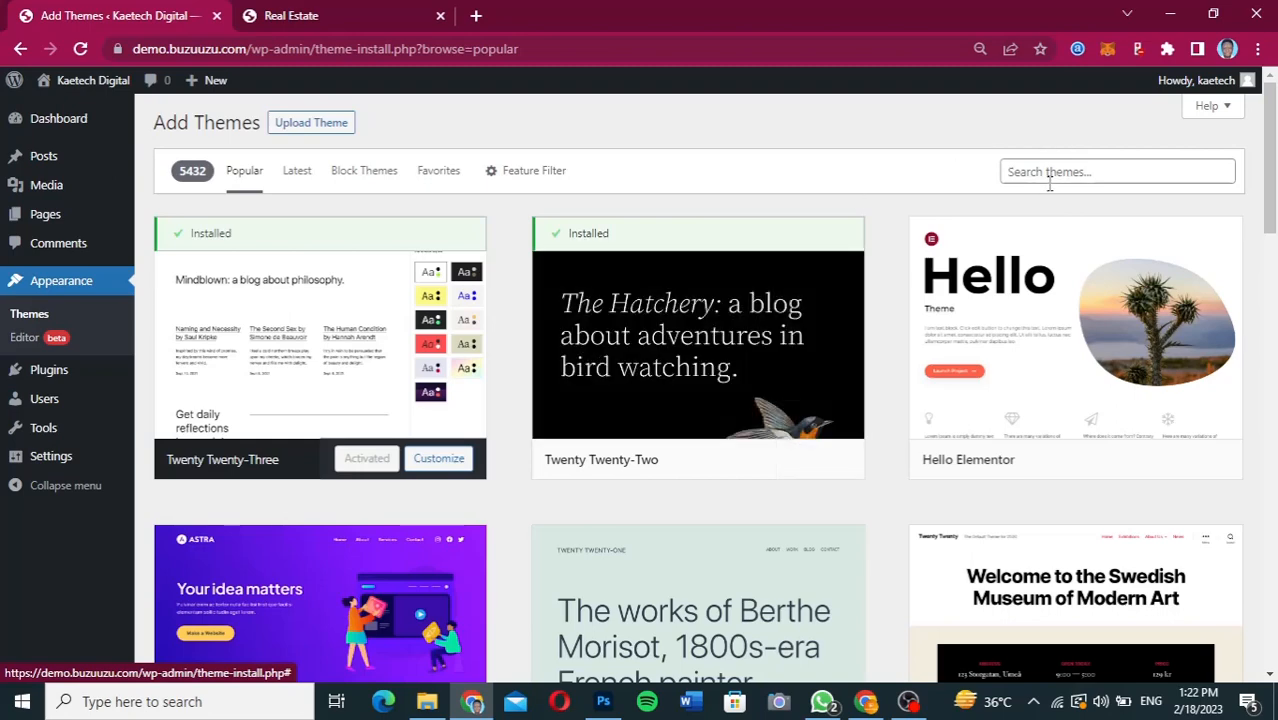
scroll(882, 354, "down", 1)
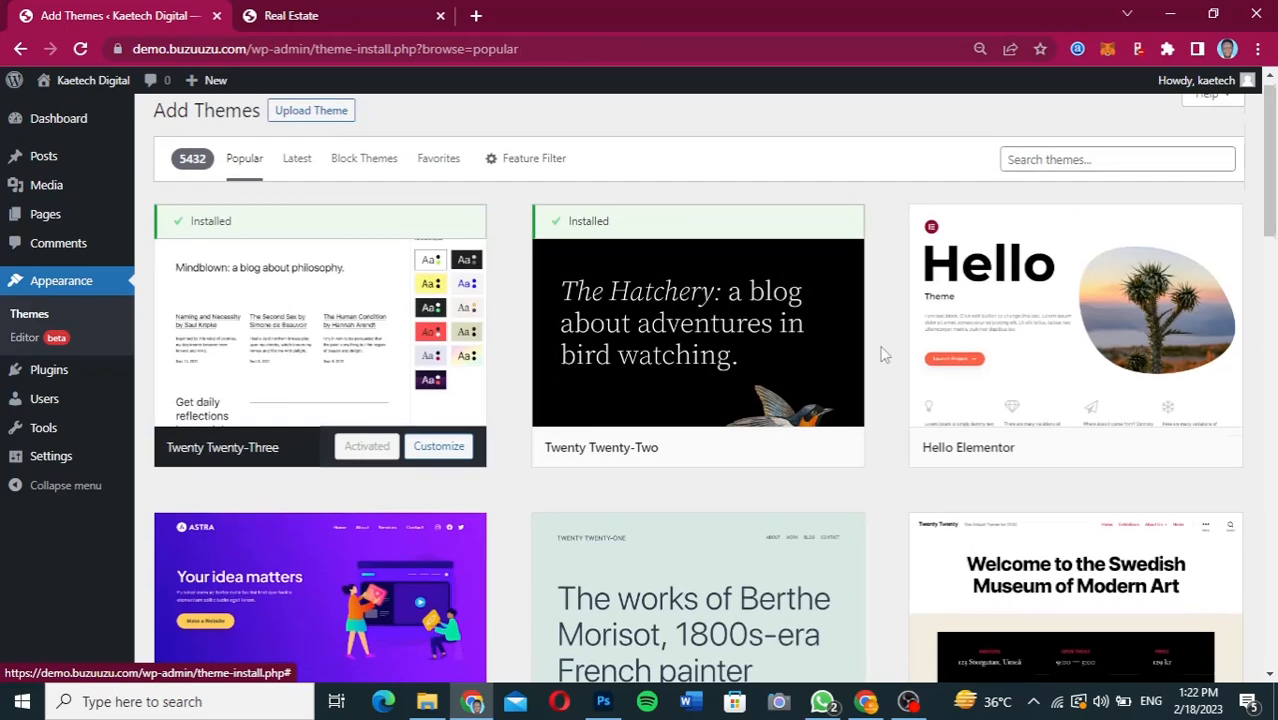
scroll(882, 354, "down", 3)
scroll(882, 354, "down", 4)
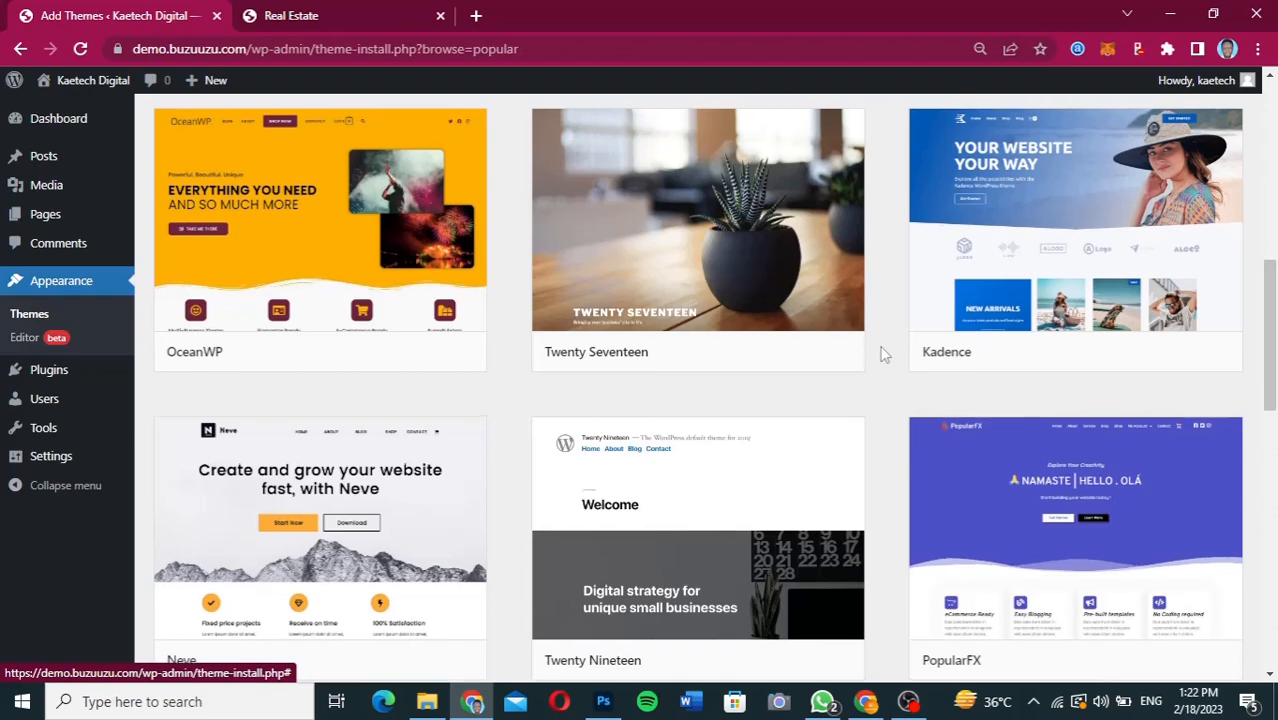
scroll(882, 354, "up", 5)
scroll(882, 354, "up", 2)
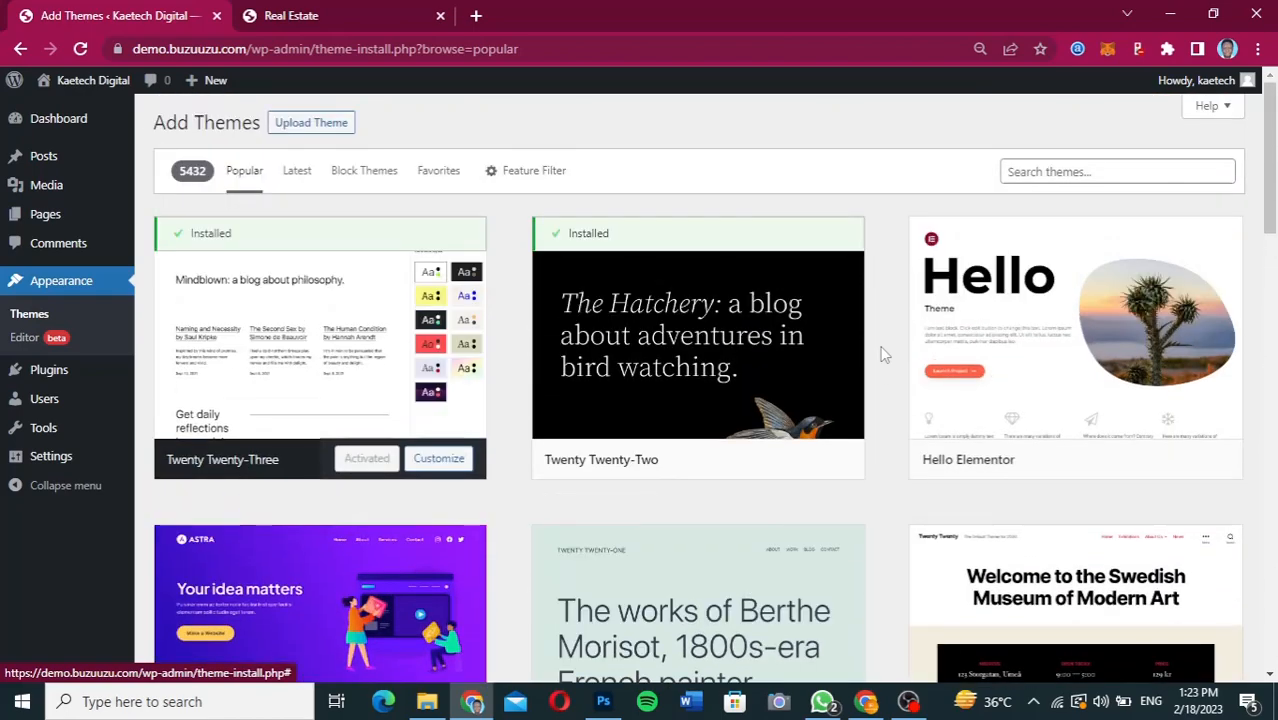
left_click(1074, 174)
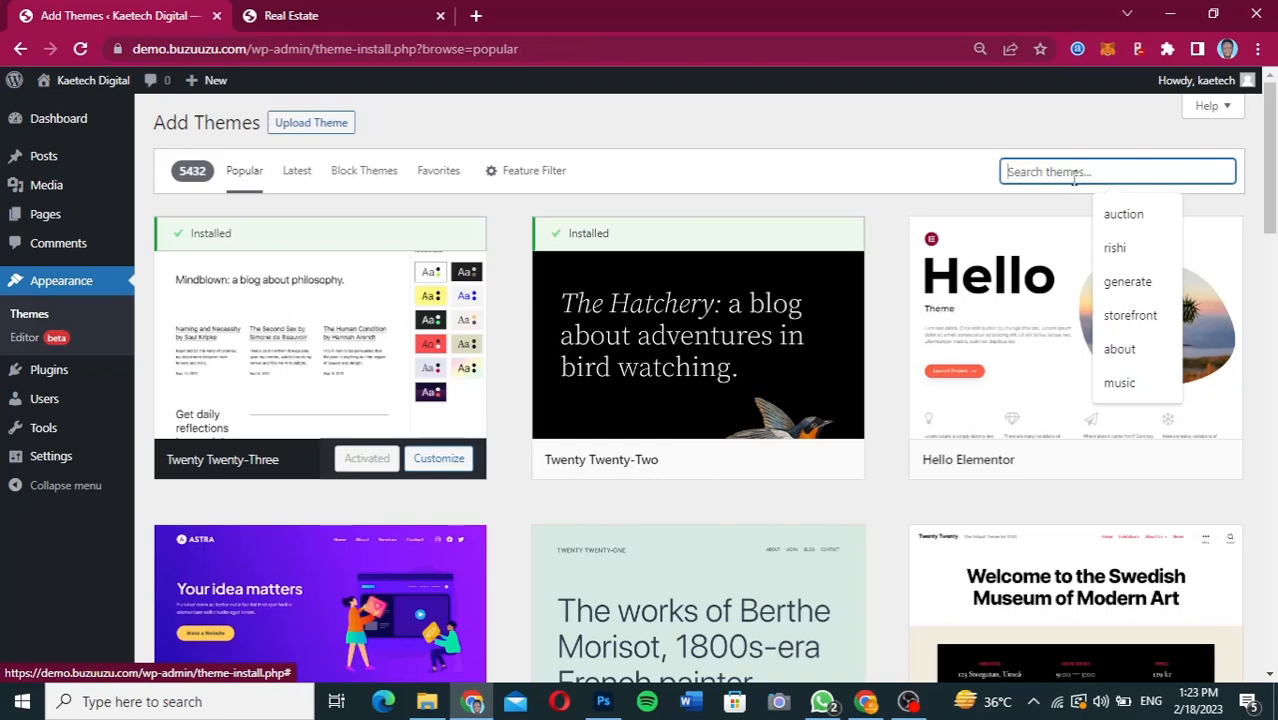
type("kadence")
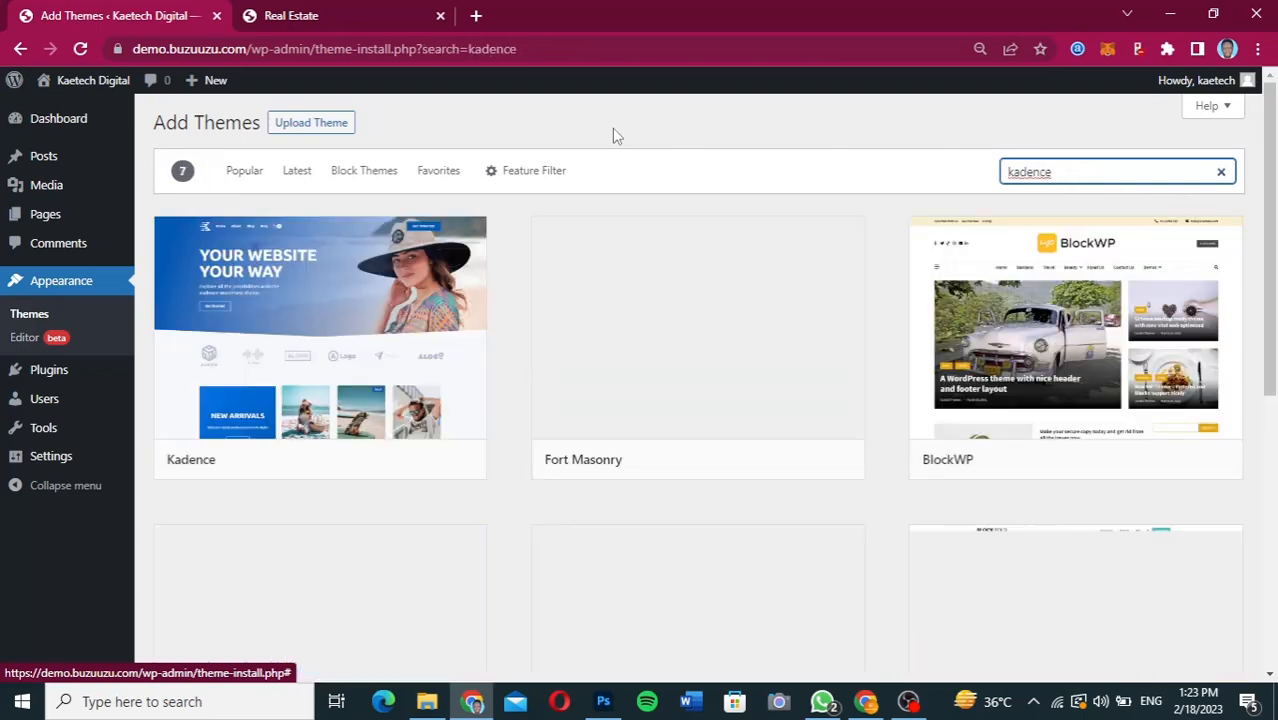
Install and activate the Kadence theme and dismiss its starter templates notice.
mouse_move(237, 370)
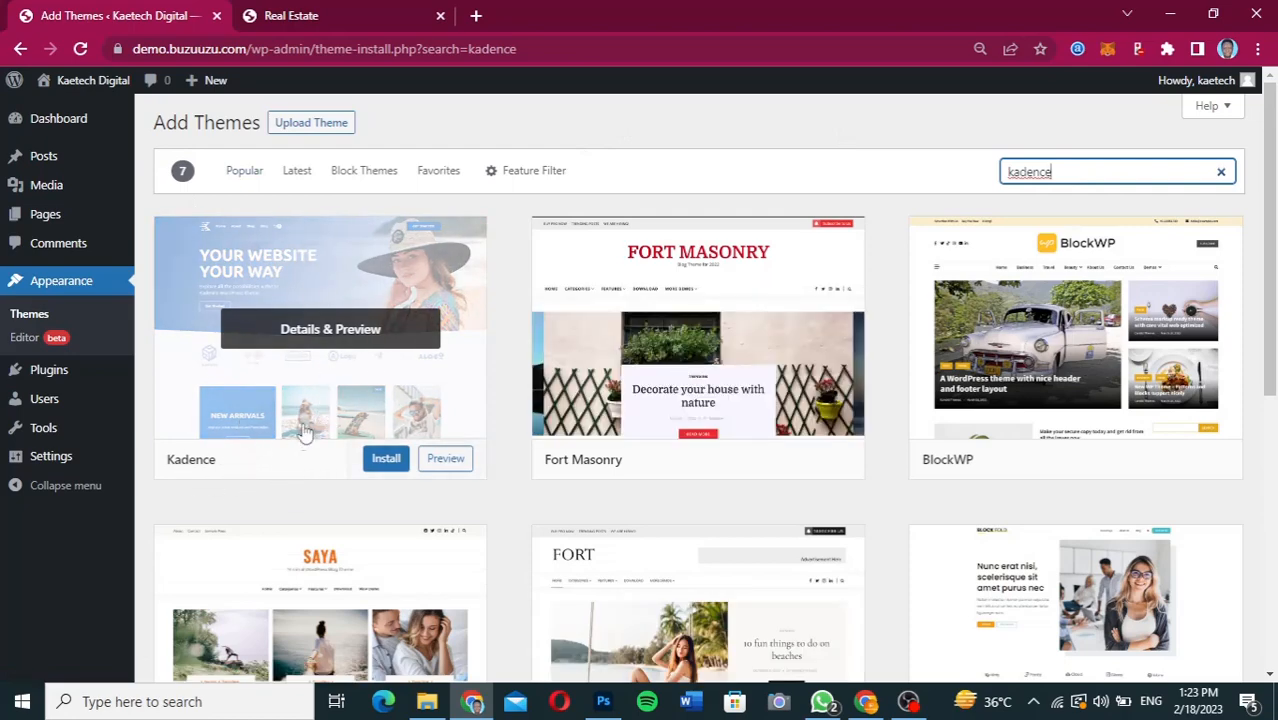
left_click(385, 460)
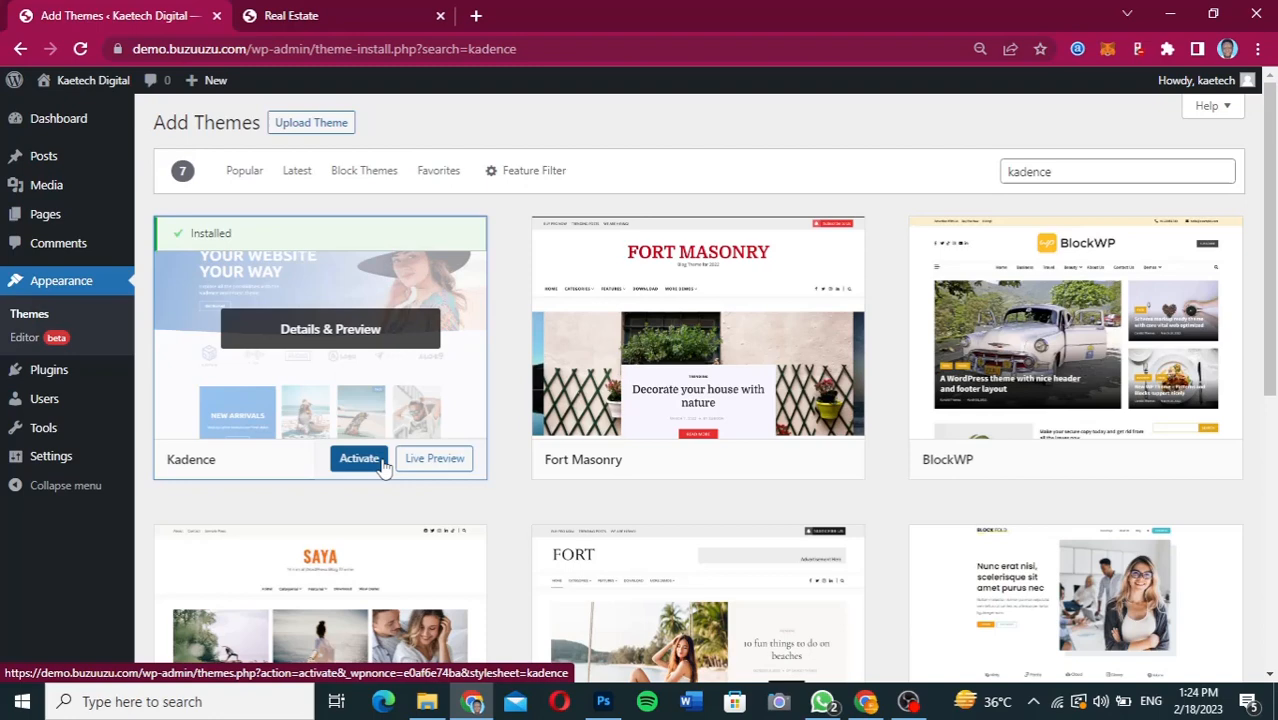
left_click(358, 460)
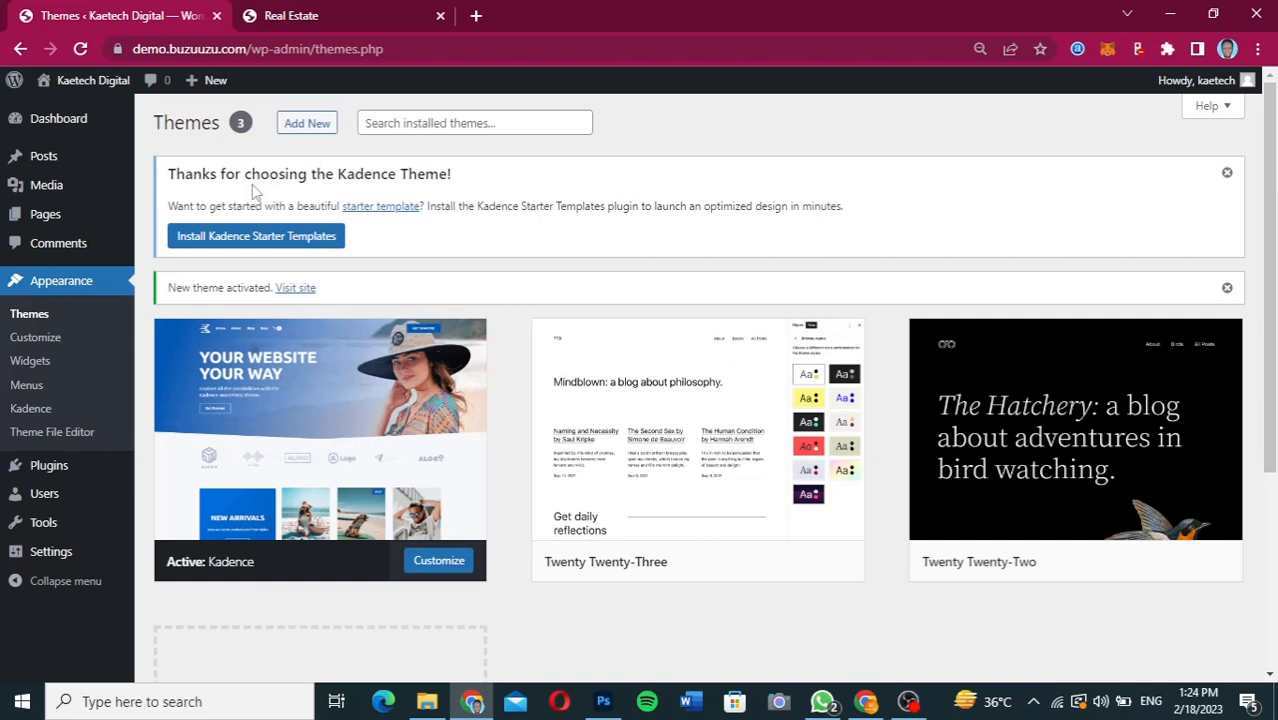
left_click(1227, 172)
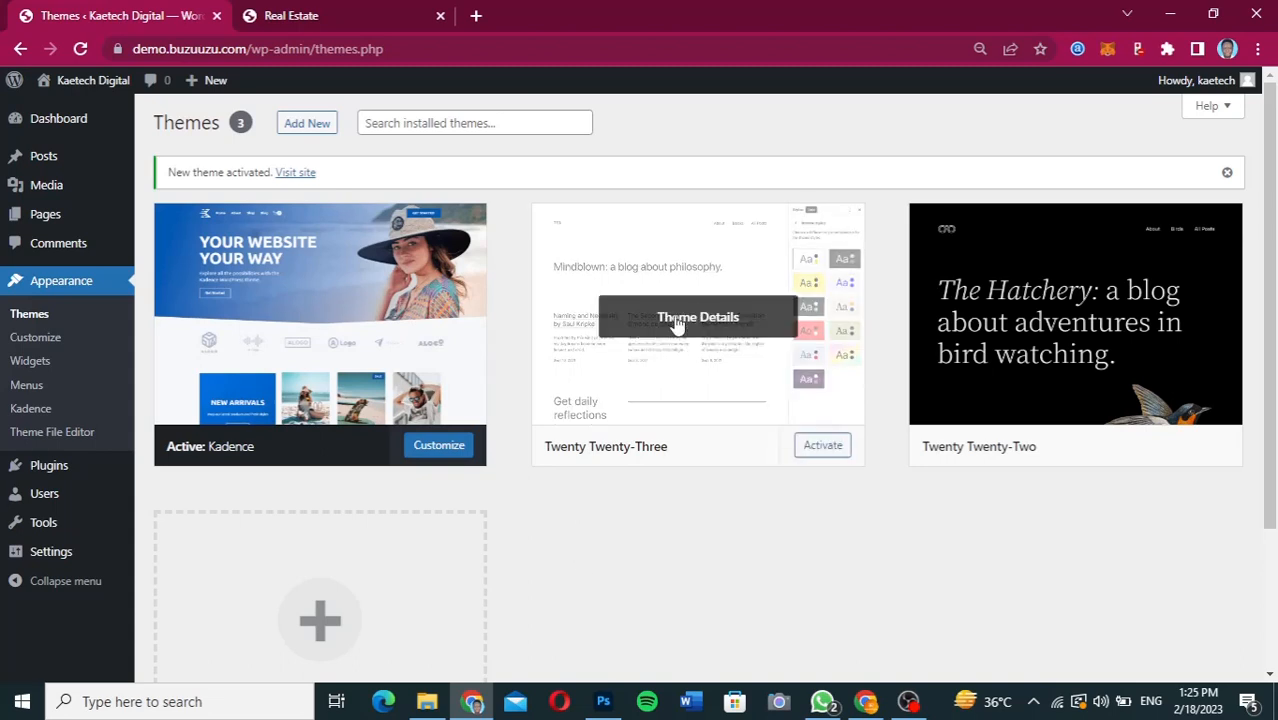
Delete the unused Twenty Twenty-Three and Twenty Twenty-Two themes.
left_click(717, 326)
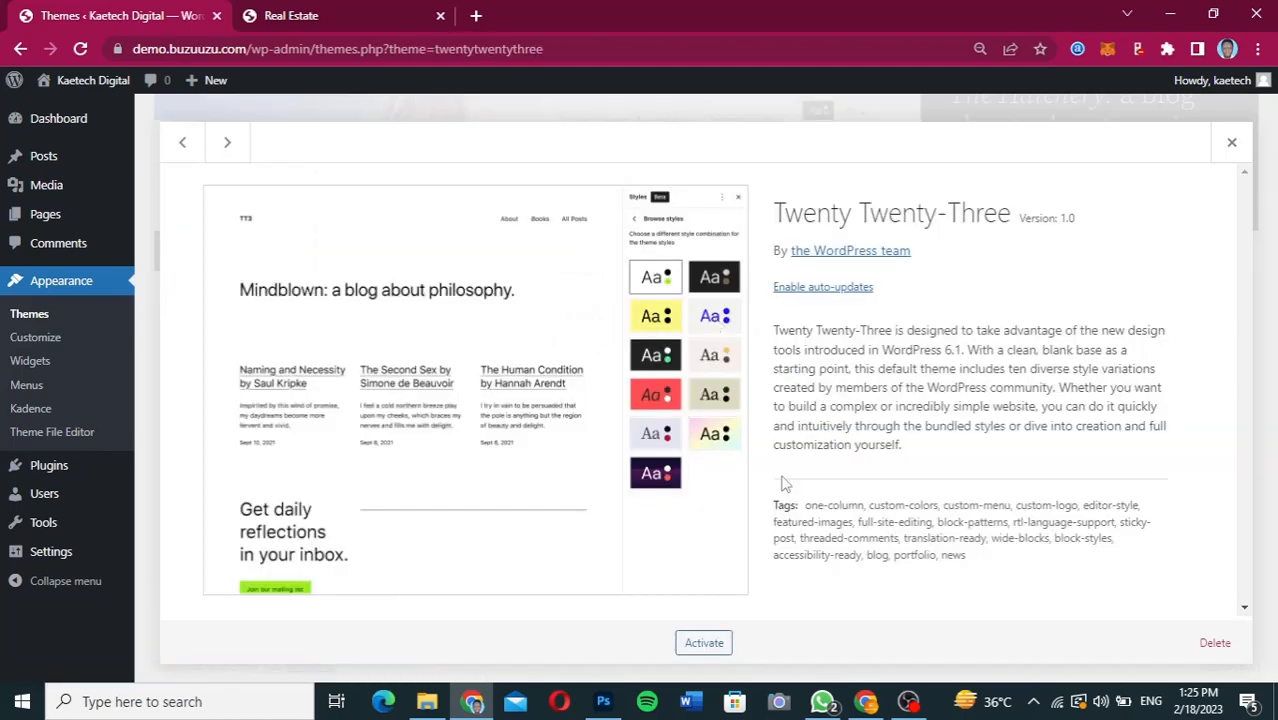
left_click(1215, 643)
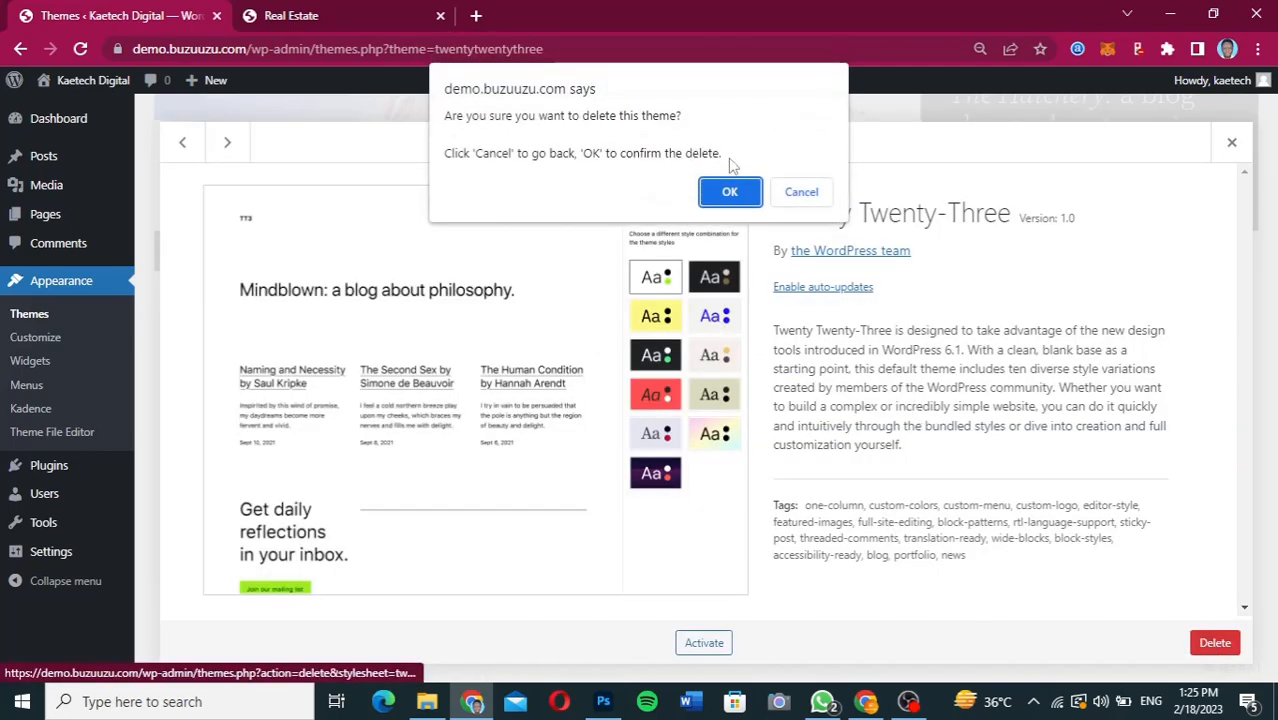
left_click(733, 195)
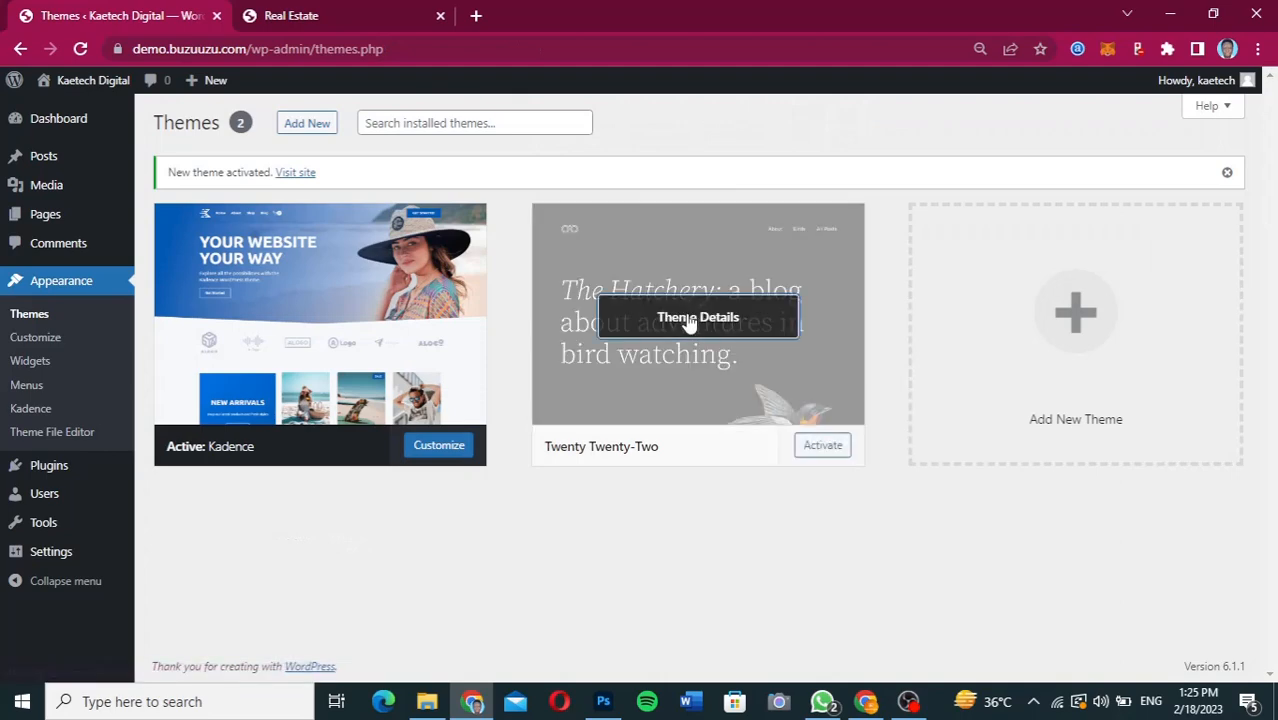
left_click(689, 320)
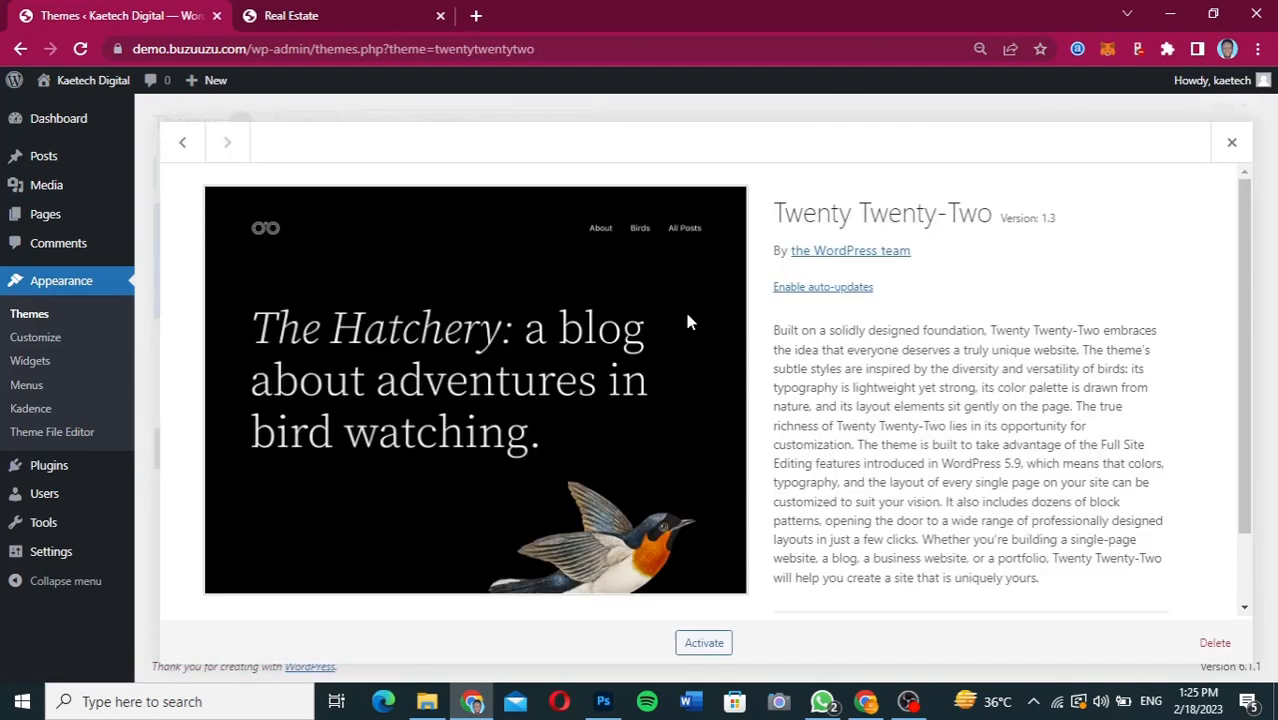
left_click(1207, 650)
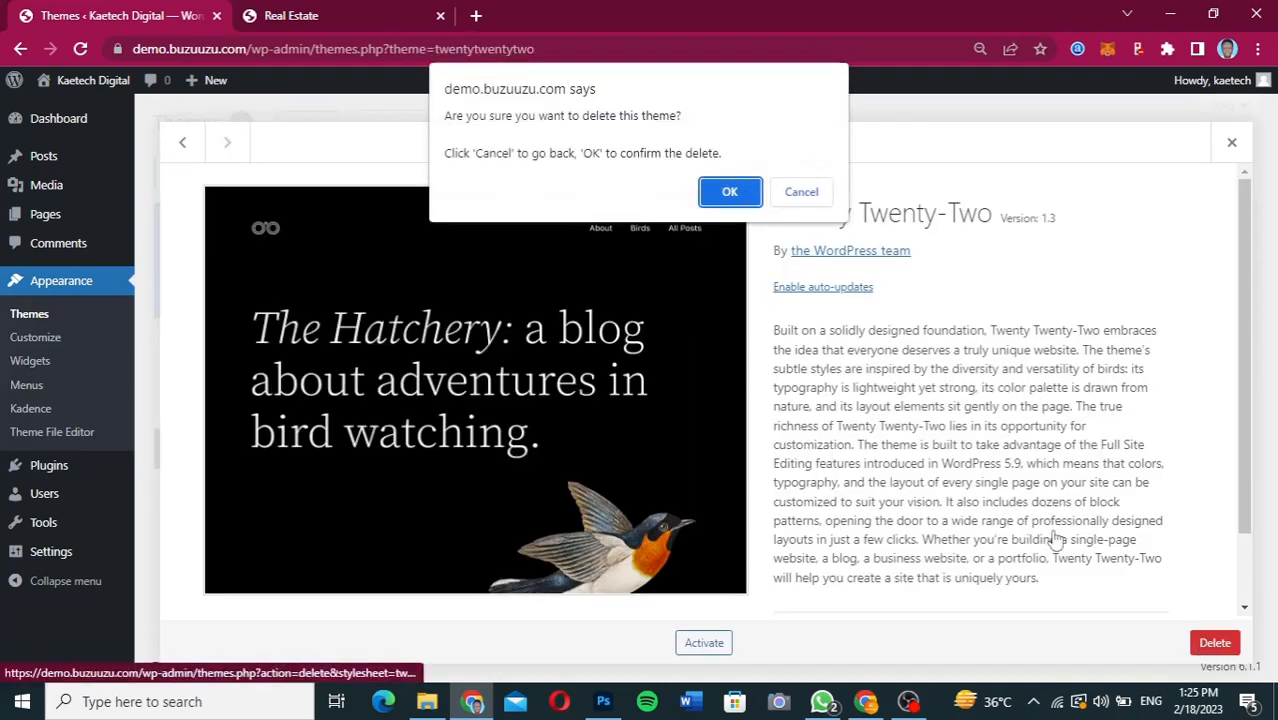
left_click(733, 193)
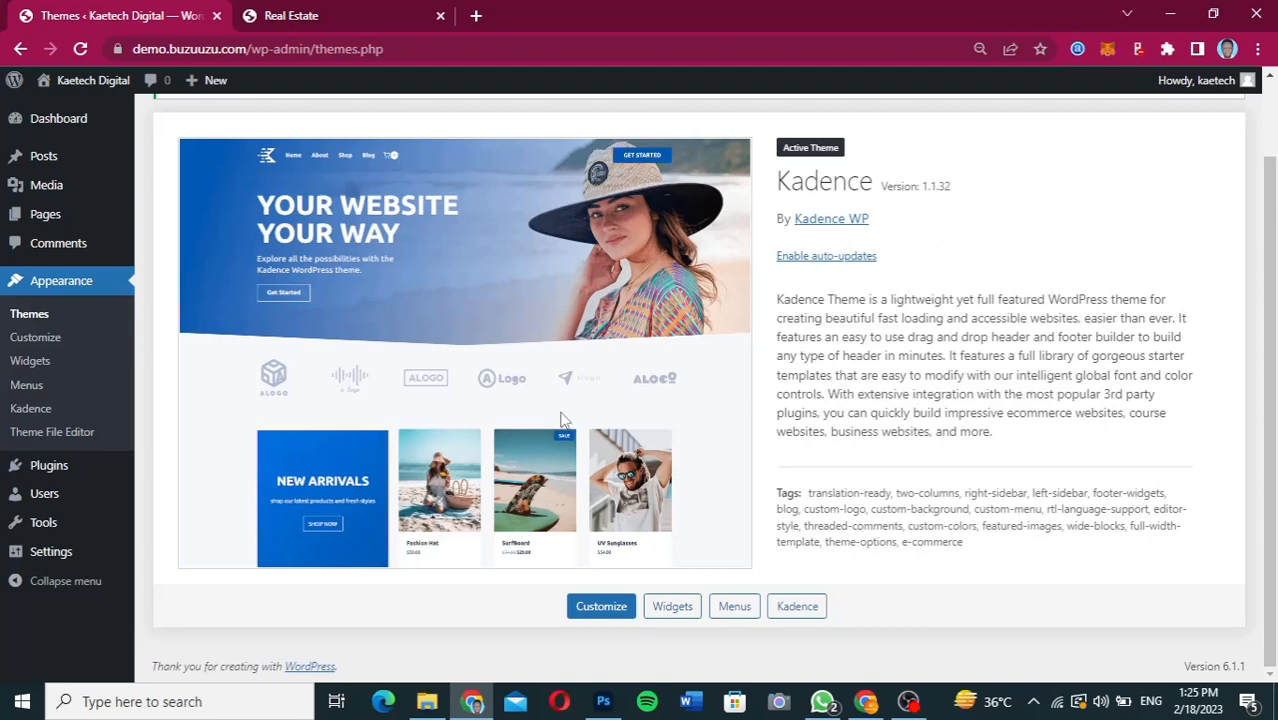
Switch to the Figma design, review the header and hero section at the top of the page, and return to WordPress.
left_click(876, 703)
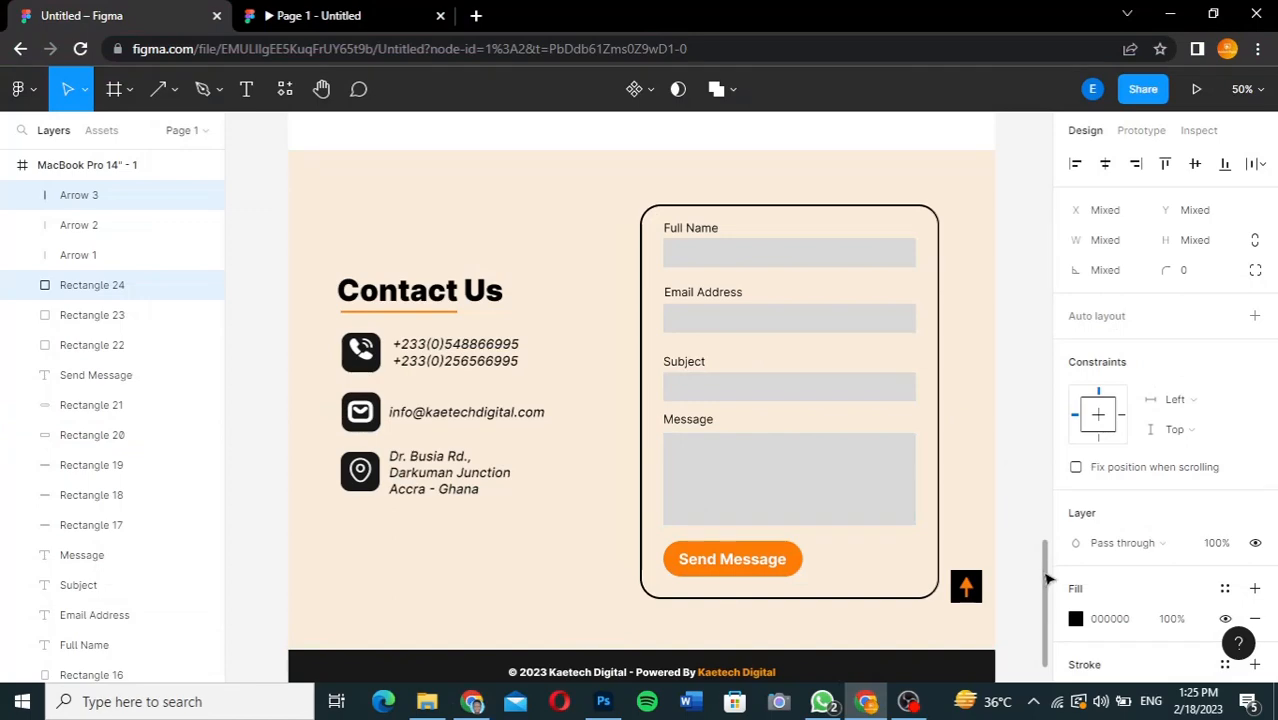
left_click_drag(1044, 575, 1038, 147)
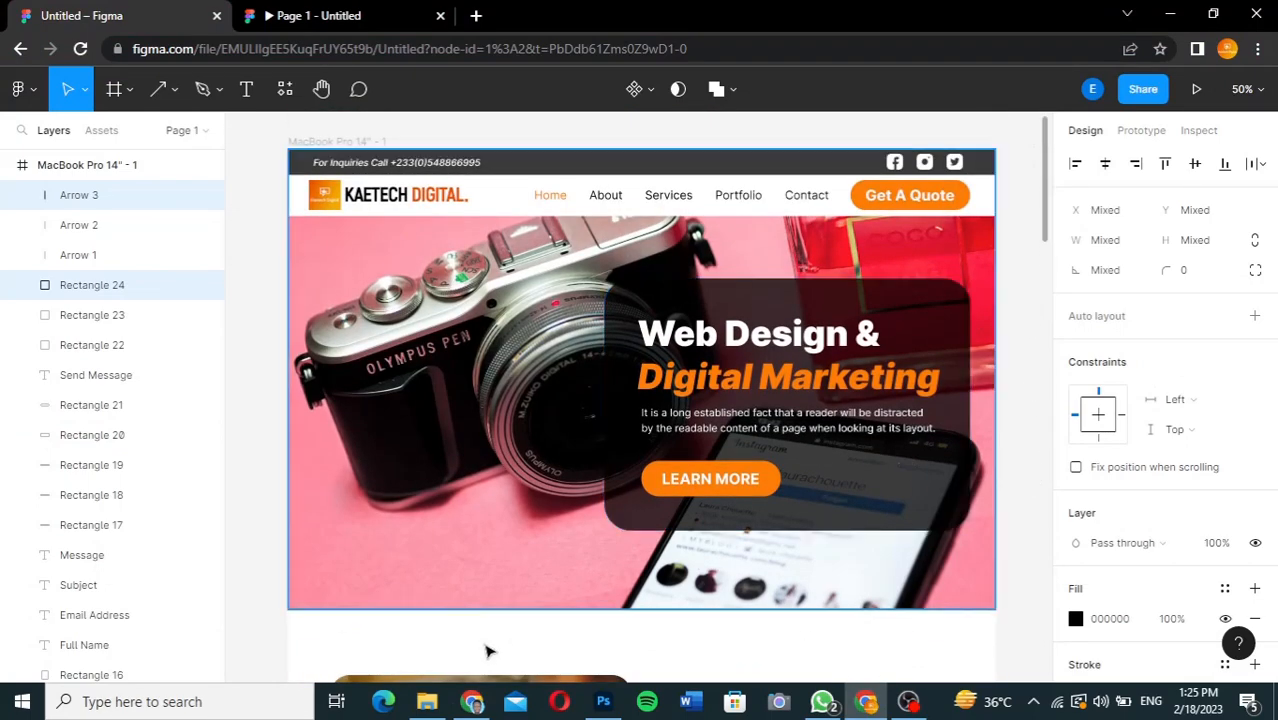
left_click(474, 704)
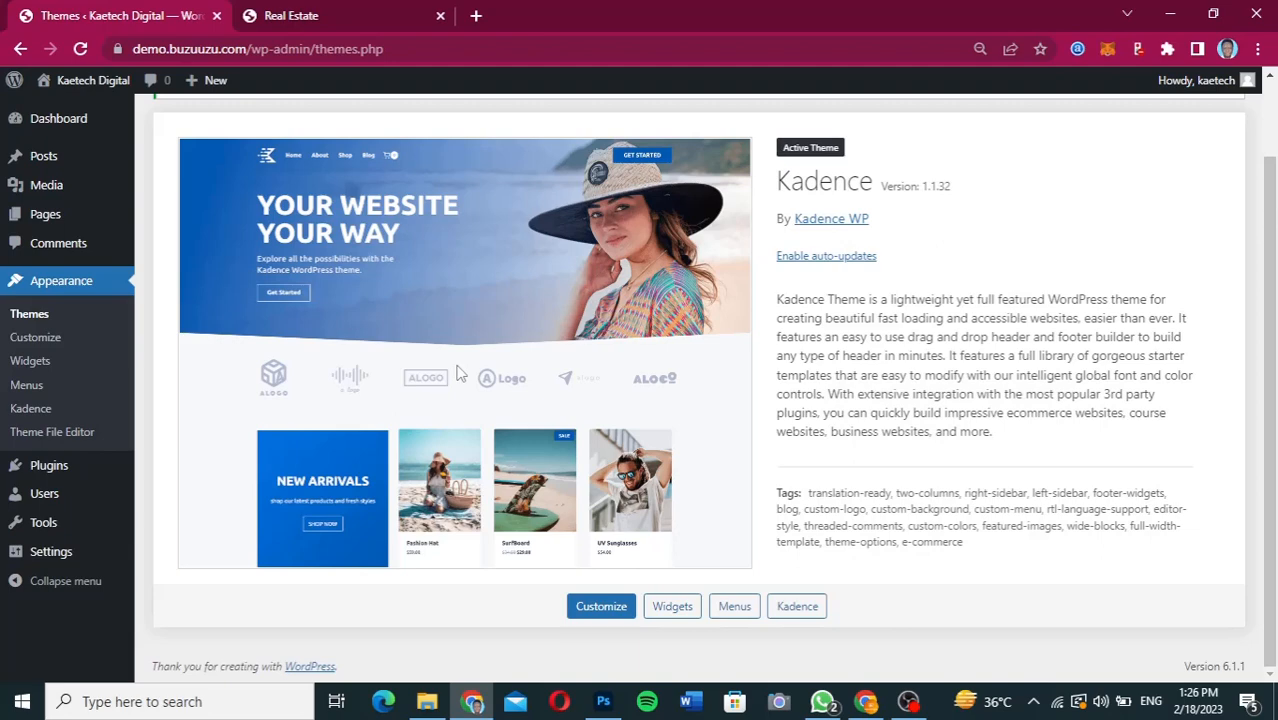
Search the plugin directory for "elementor" and install and activate the Elementor Website Builder plugin.
mouse_move(40, 462)
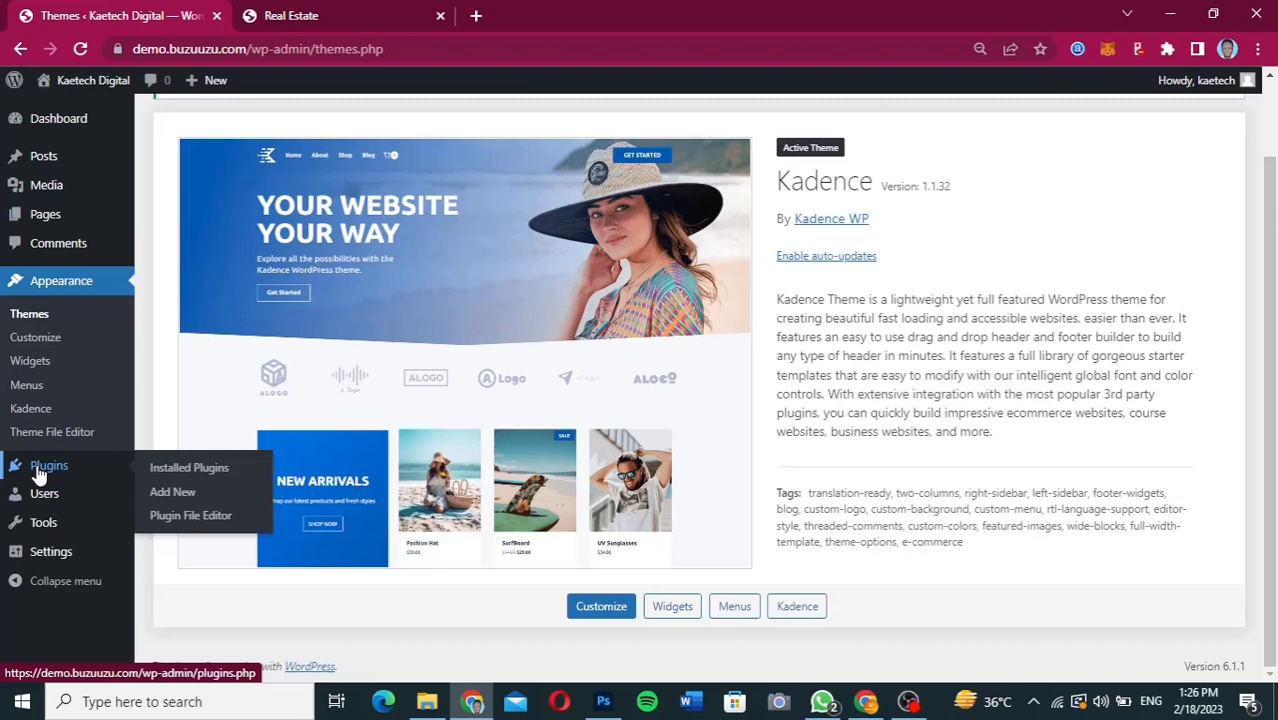
left_click(182, 501)
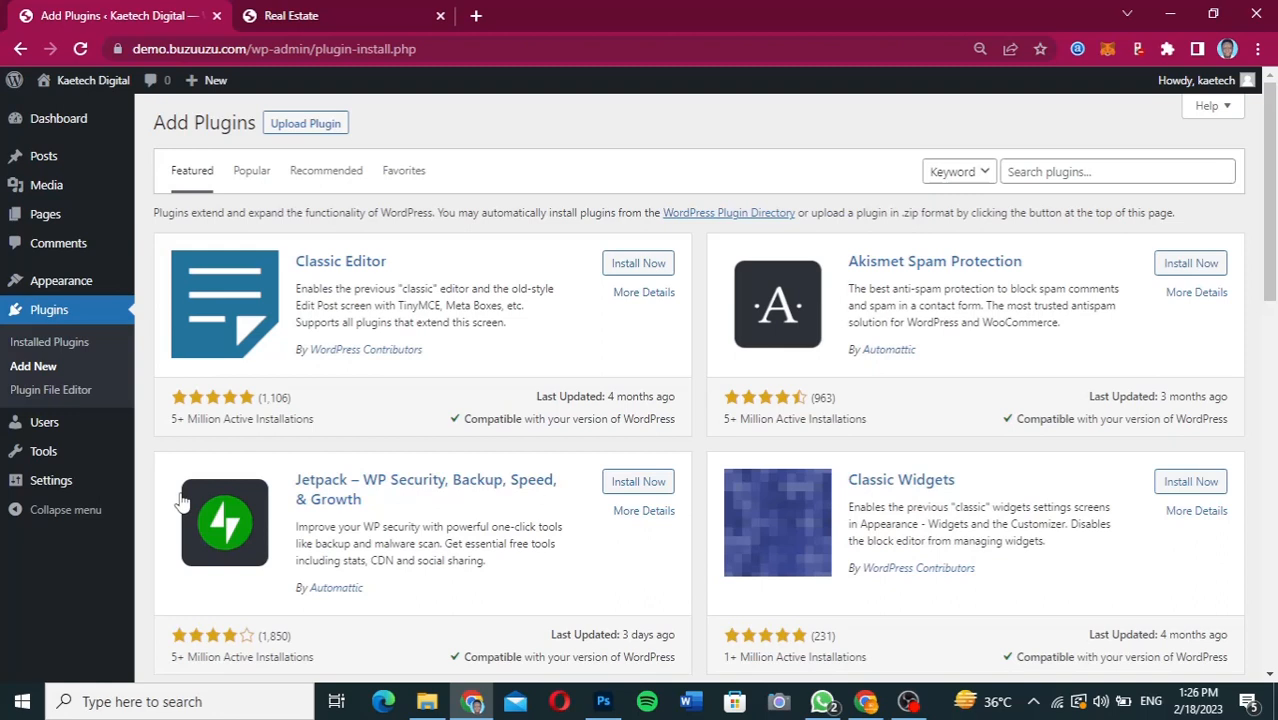
left_click(1075, 170)
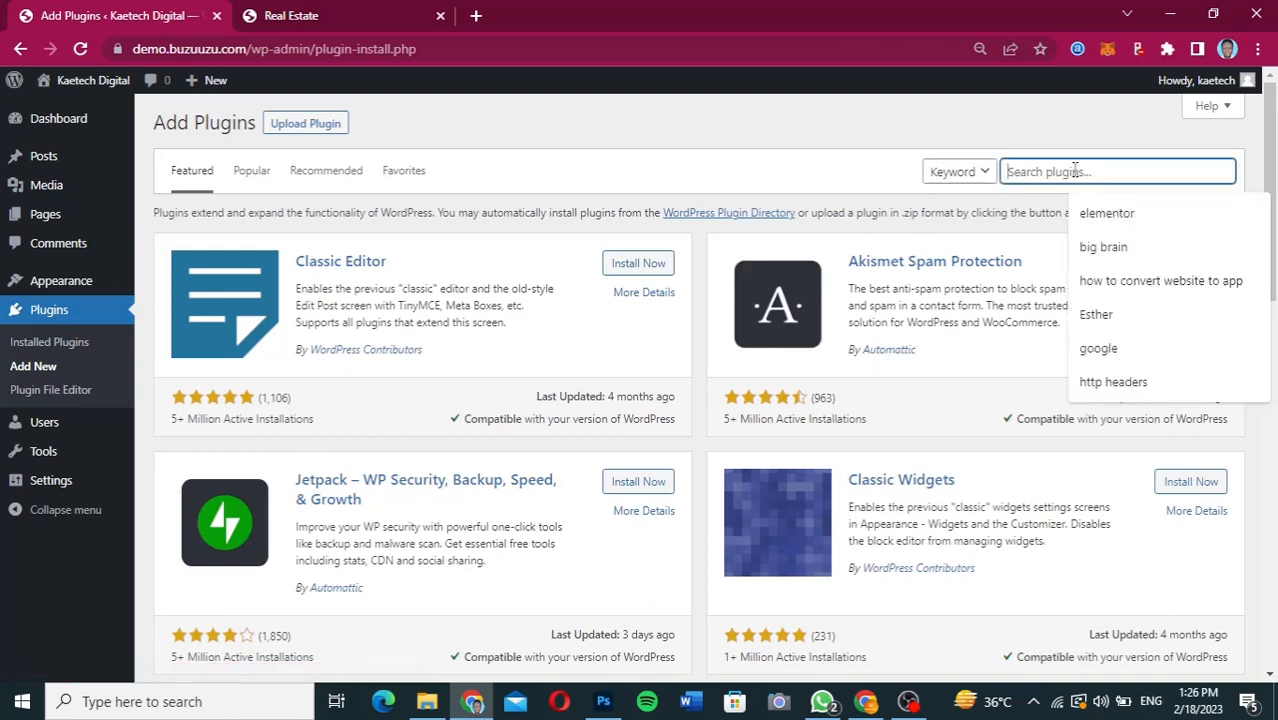
left_click(1107, 213)
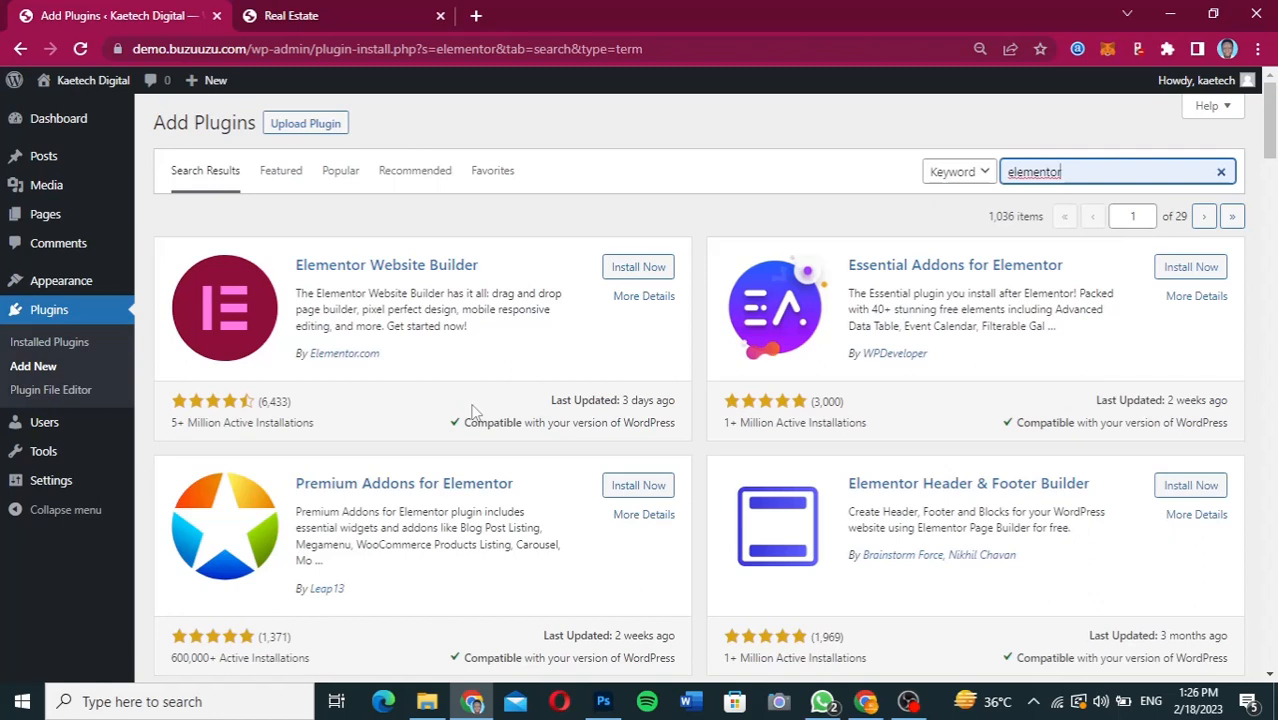
left_click(644, 276)
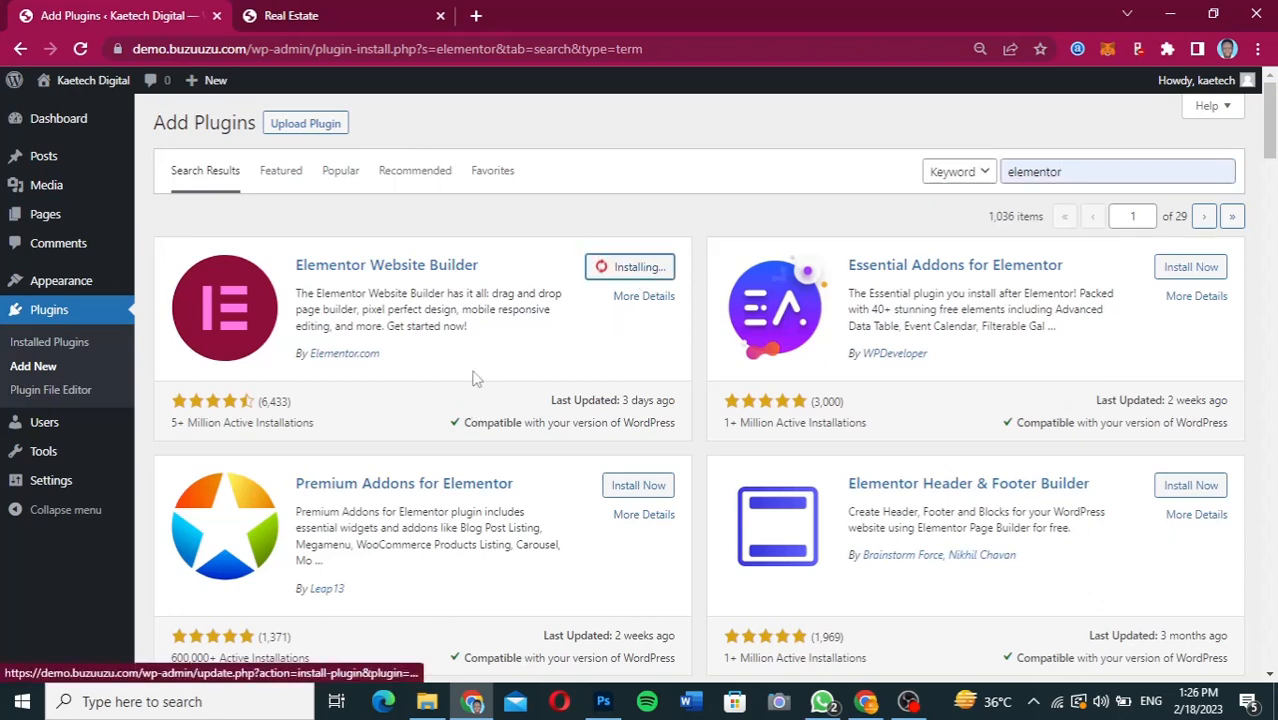
left_click(660, 270)
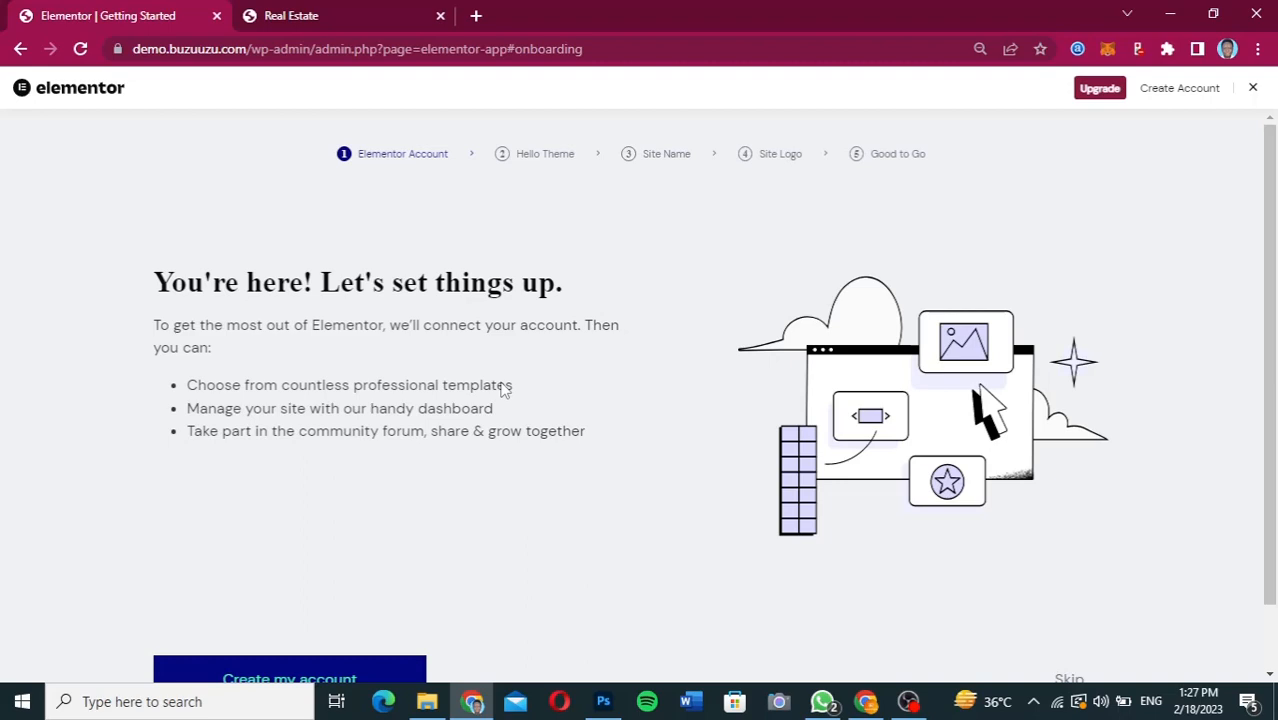
Close the Elementor onboarding and hide the Elementor Overview box from the WordPress dashboard.
left_click(1254, 89)
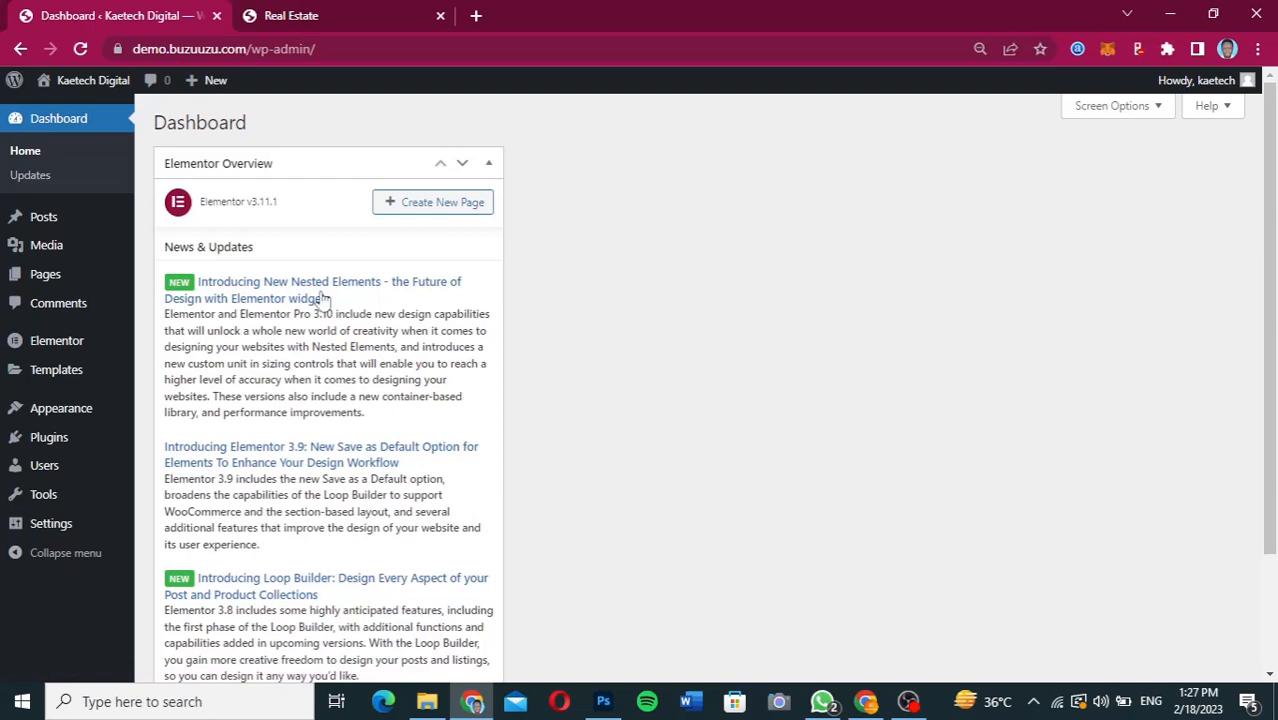
scroll(336, 414, "down", 3)
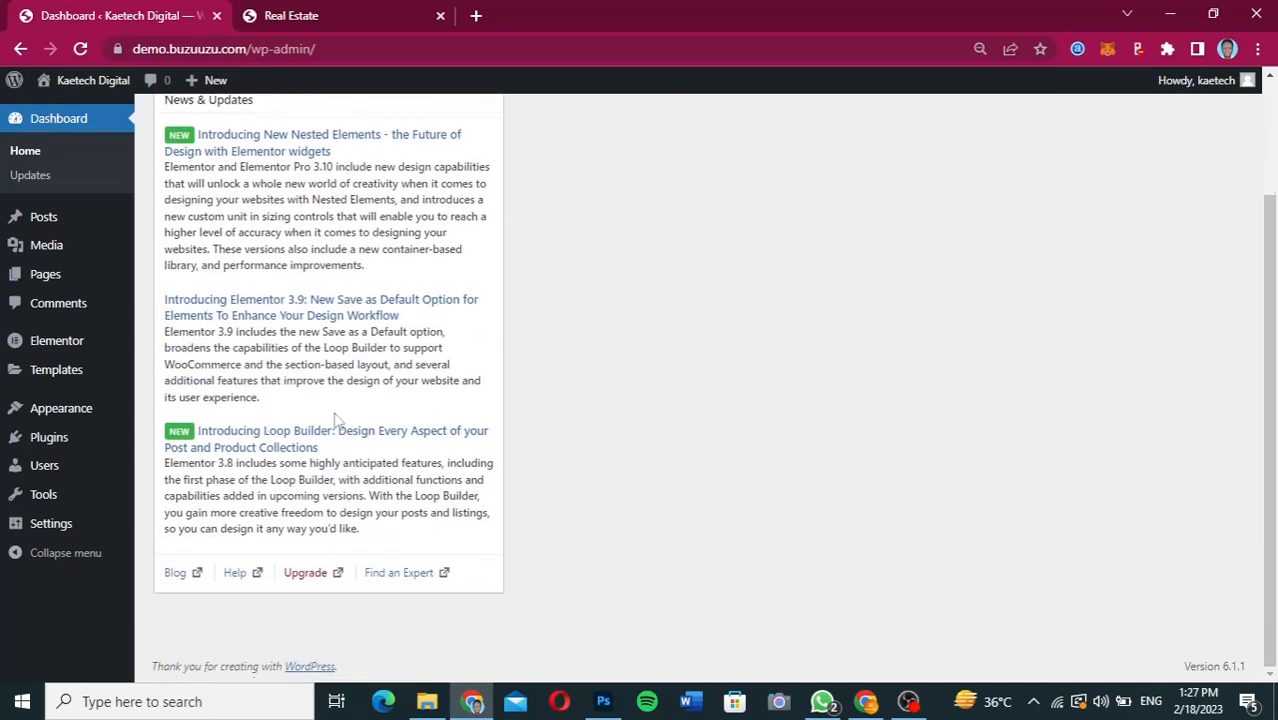
scroll(336, 414, "up", 1)
scroll(757, 355, "up", 1)
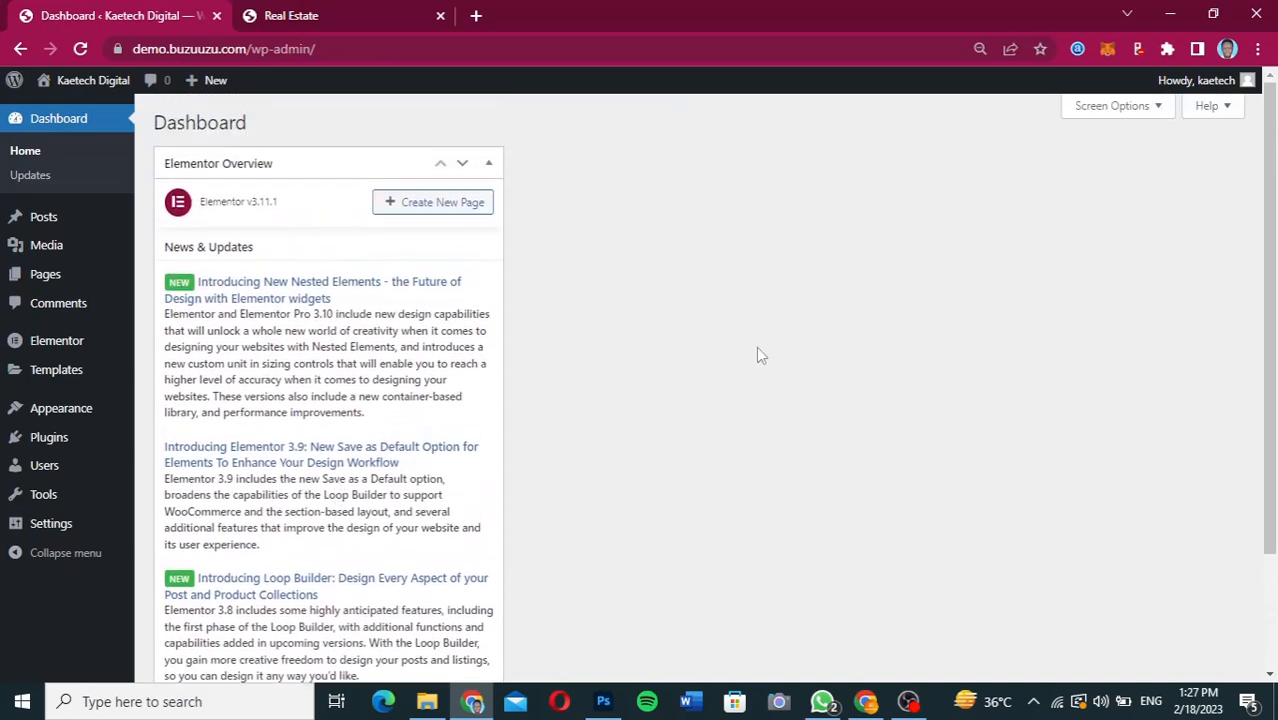
left_click(1106, 106)
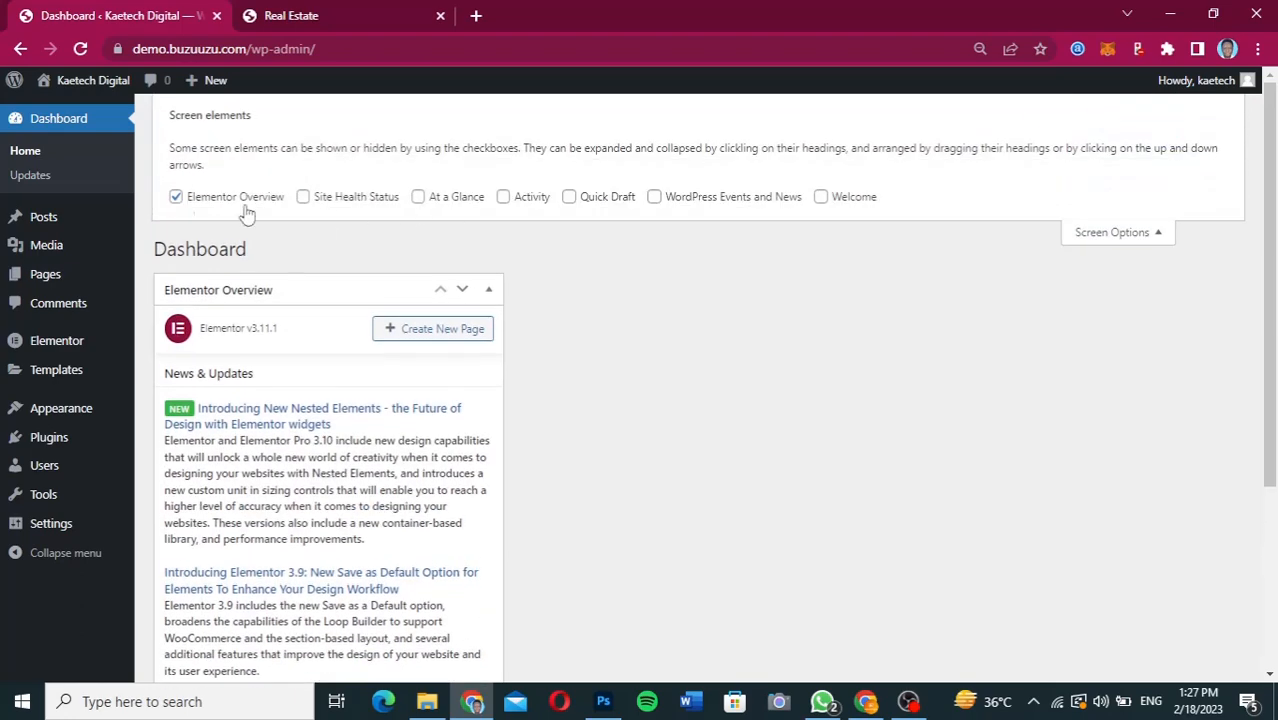
left_click(176, 198)
left_click(1133, 240)
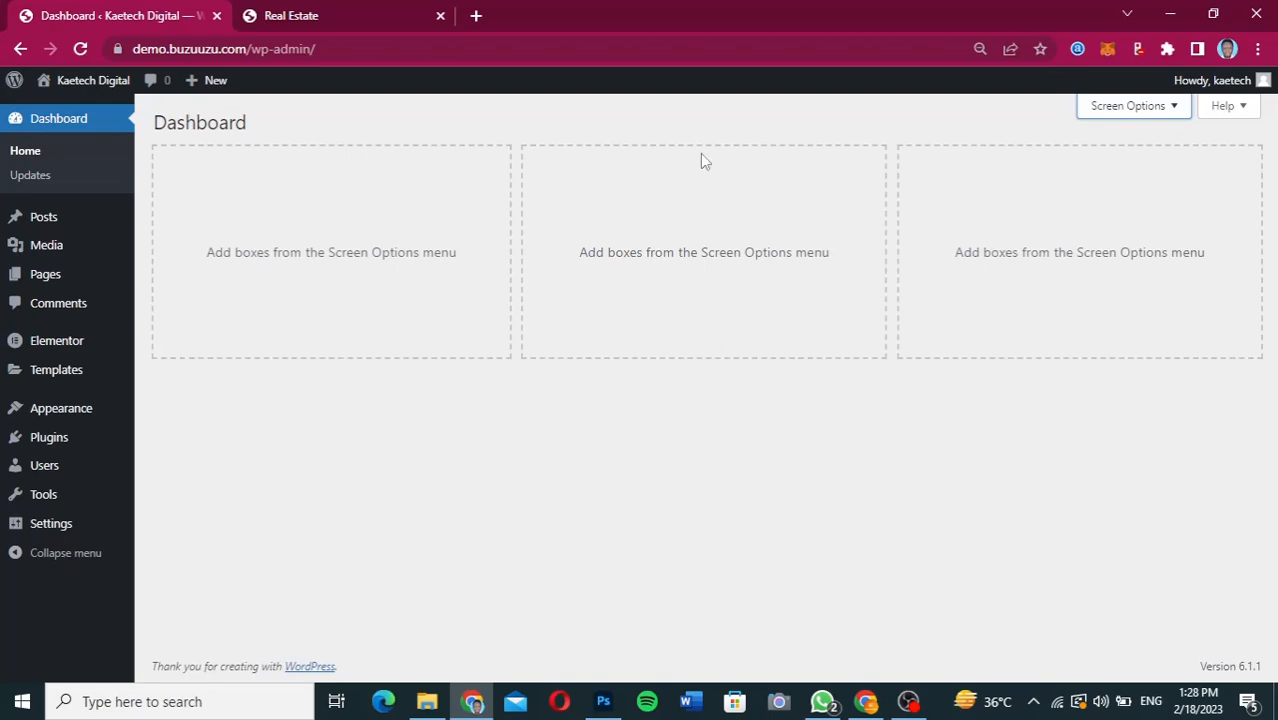
Switch to the Figma design, review the page from the hero section down to the contact form, and return to WordPress.
left_click(880, 705)
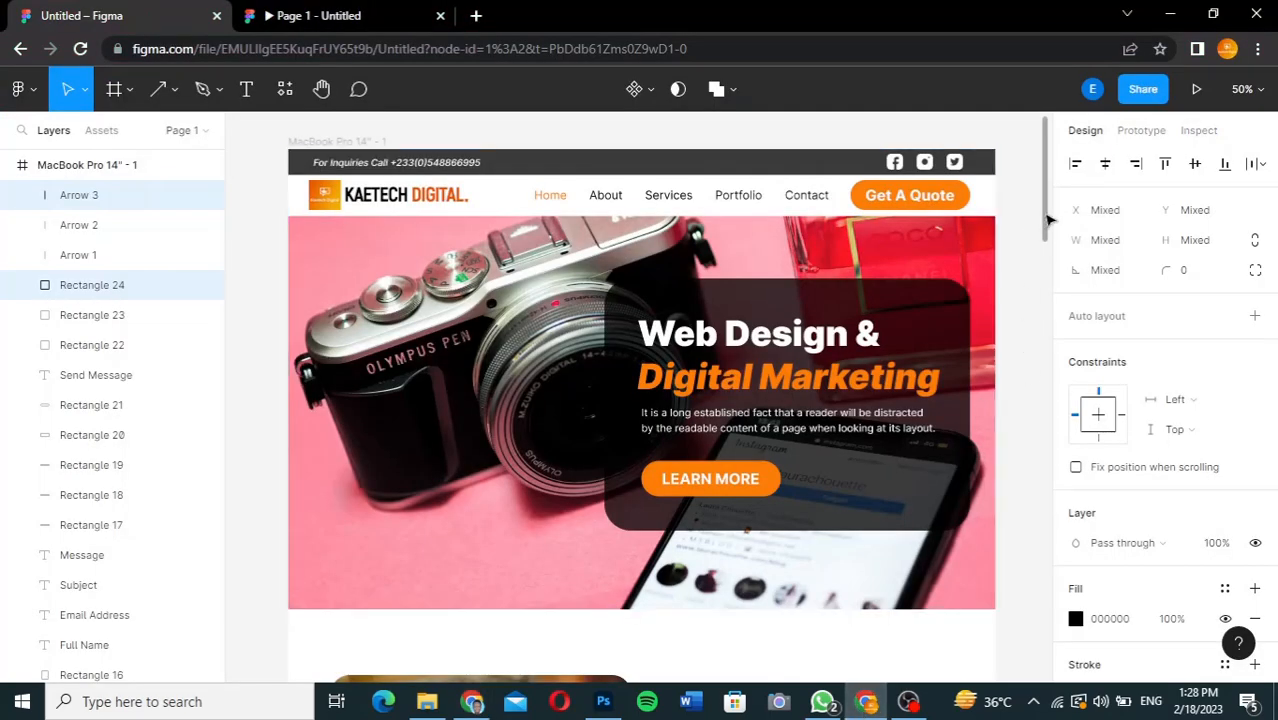
left_click_drag(1049, 220, 1040, 636)
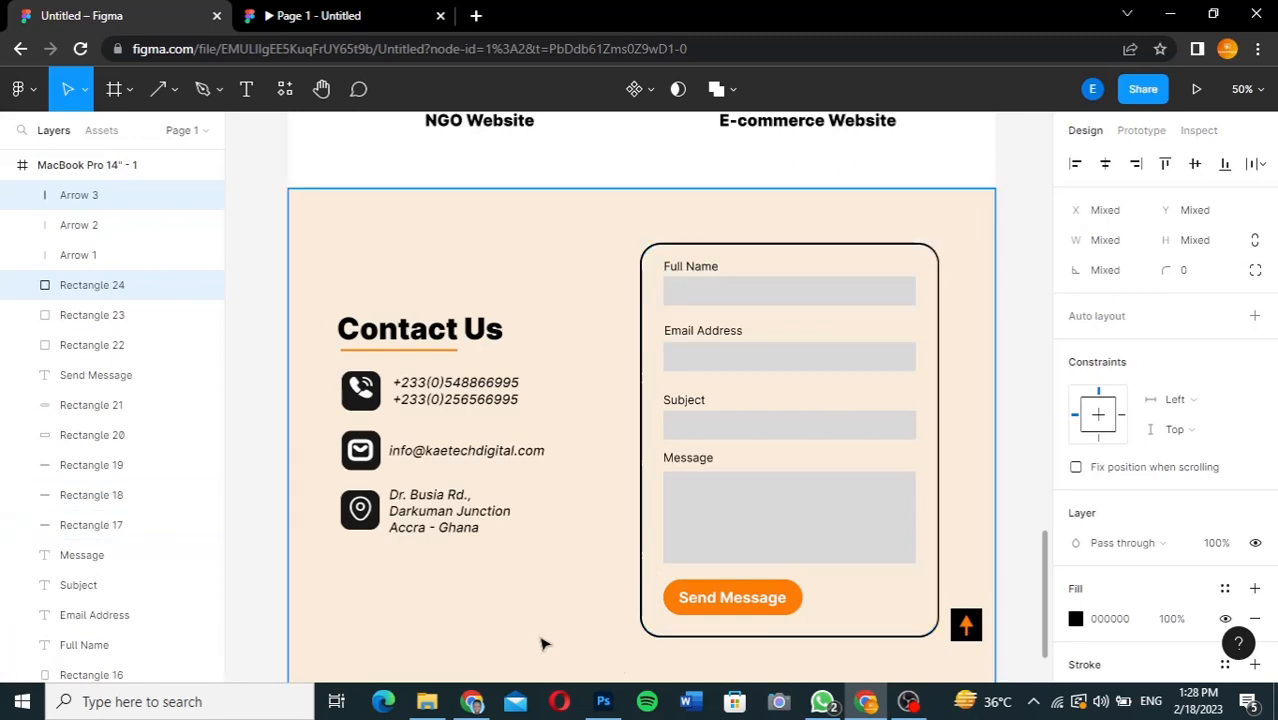
left_click(472, 702)
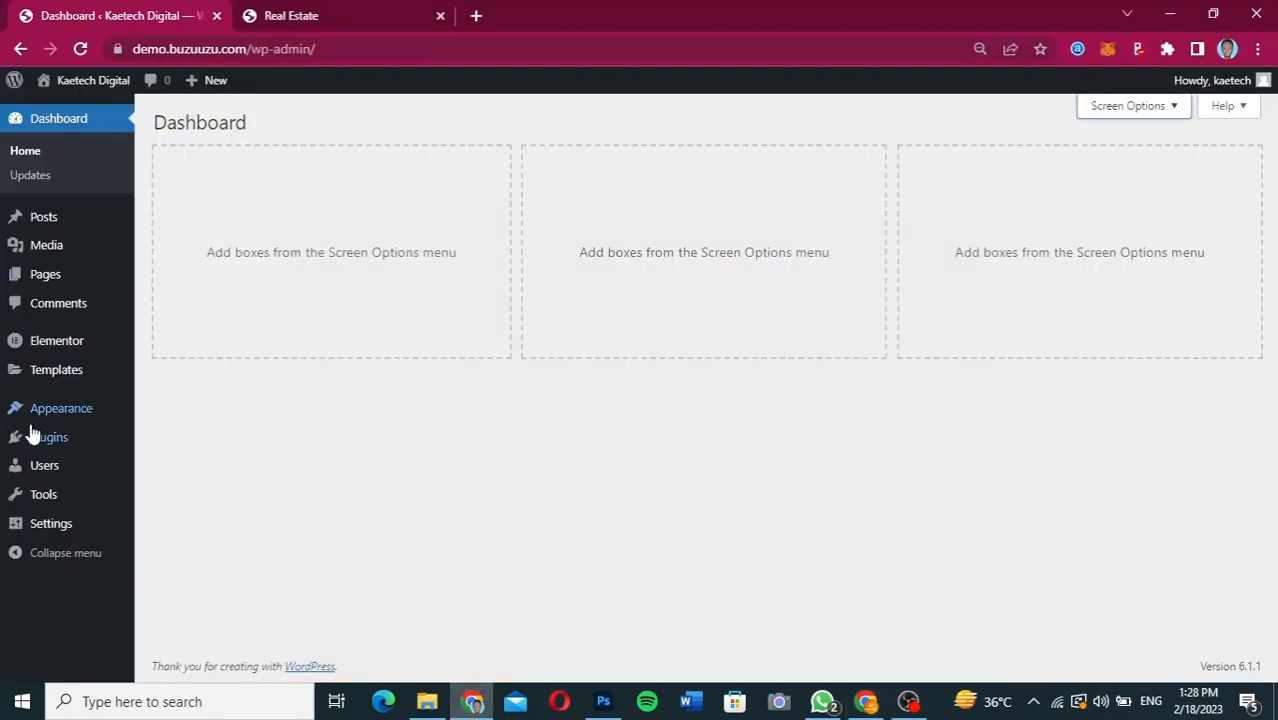
Search the plugin directory for "contact" and install and activate the Forminator plugin.
mouse_move(42, 449)
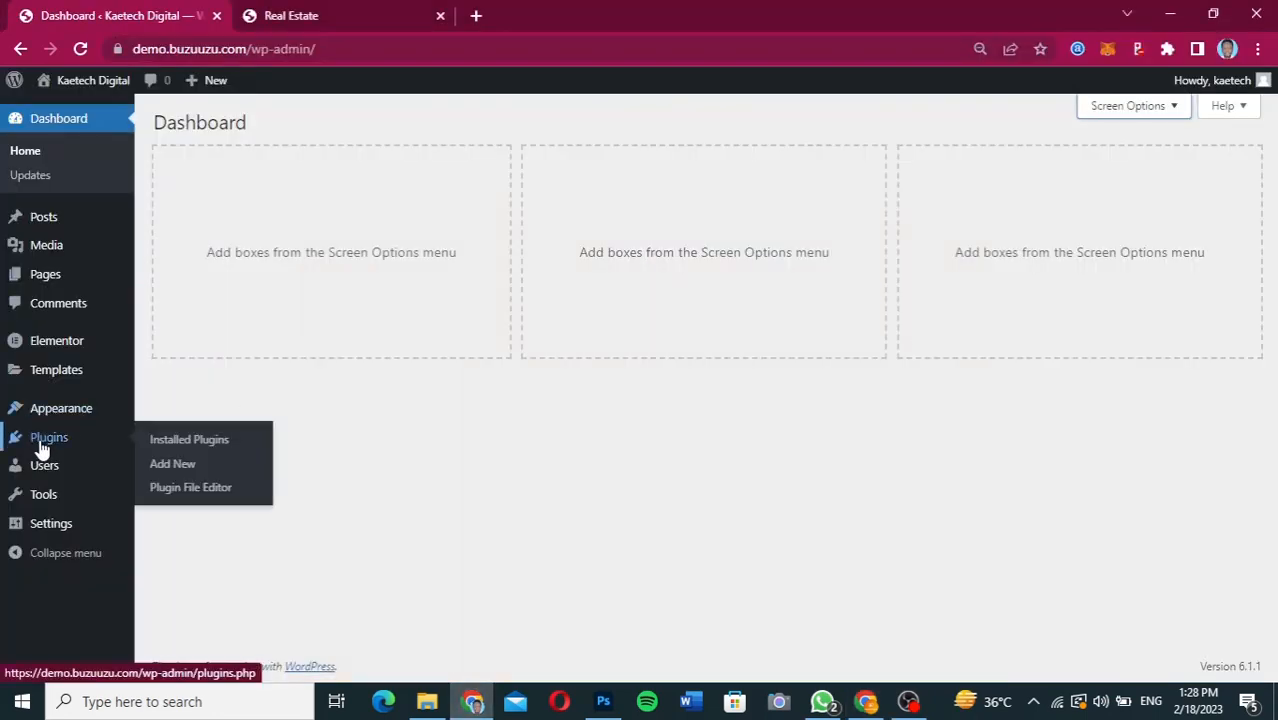
left_click(174, 468)
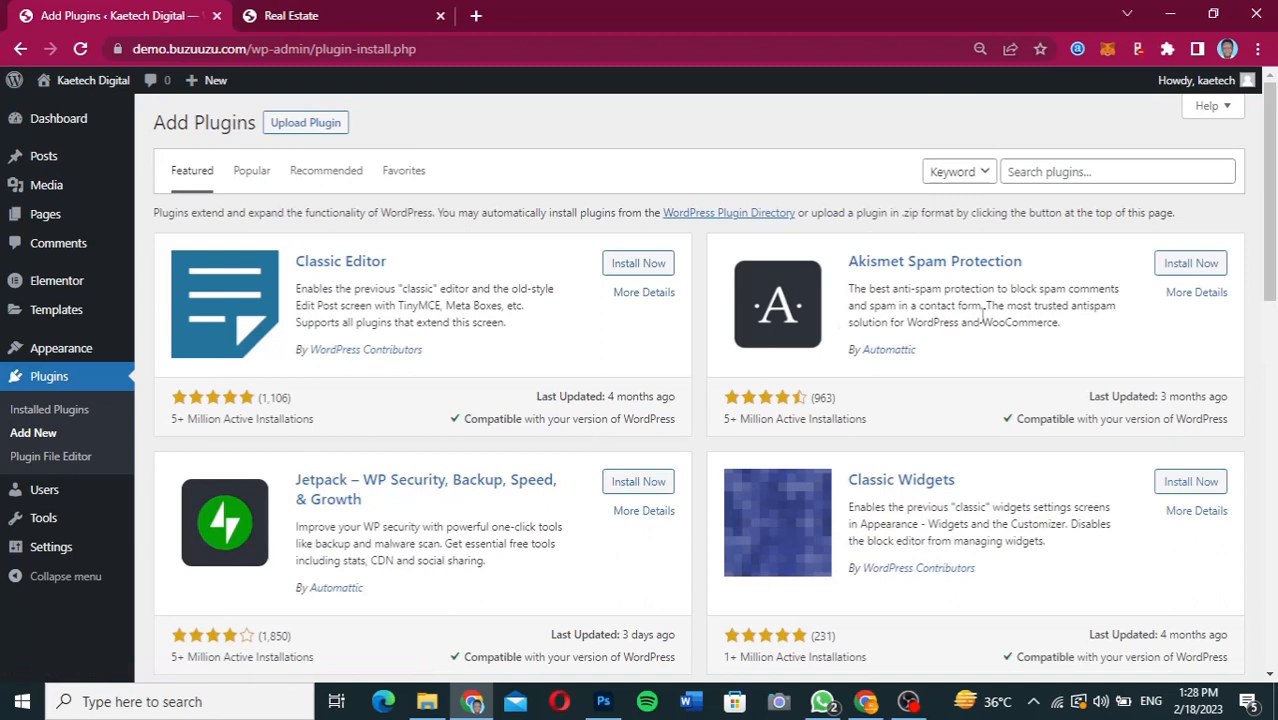
left_click(1052, 171)
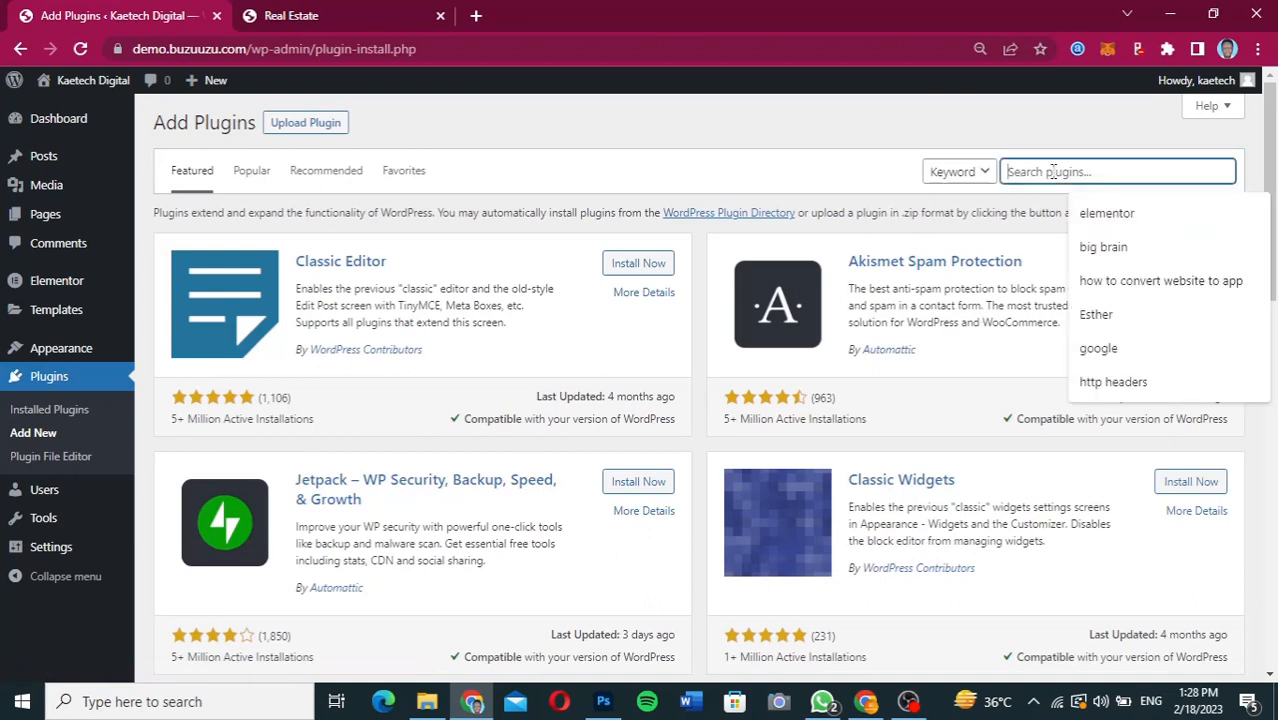
type("contact")
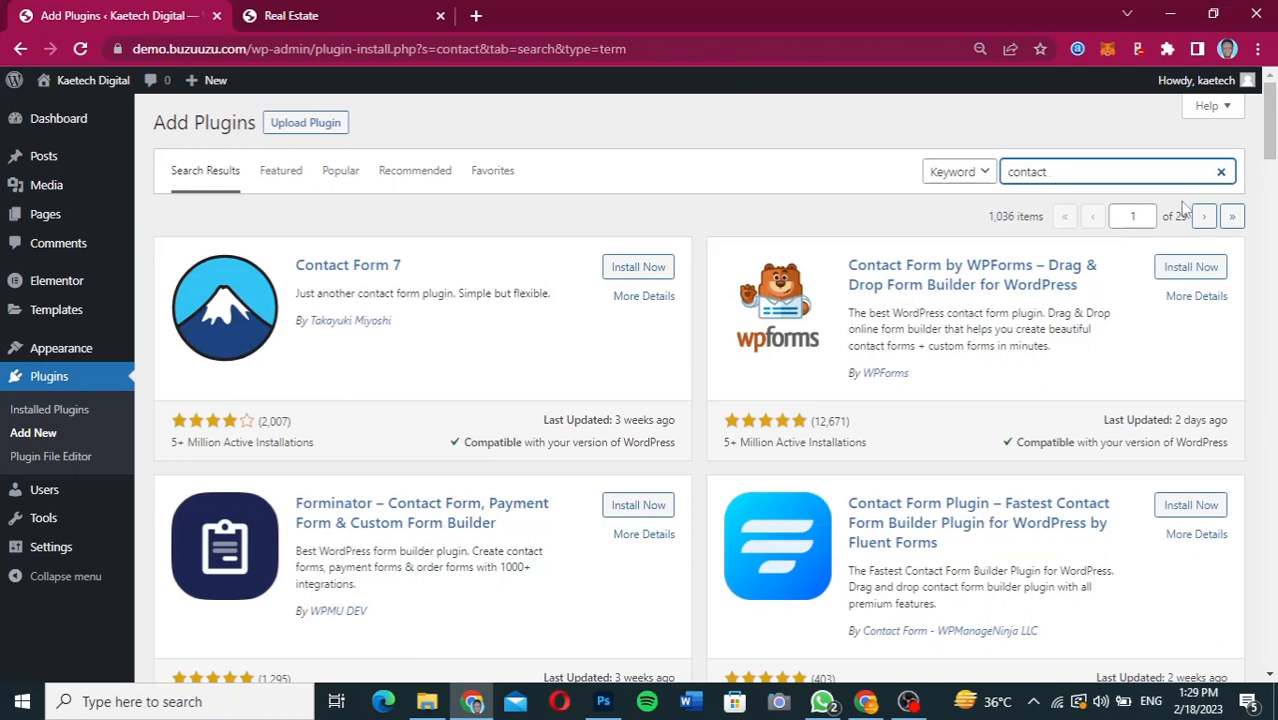
left_click_drag(1270, 134, 1269, 170)
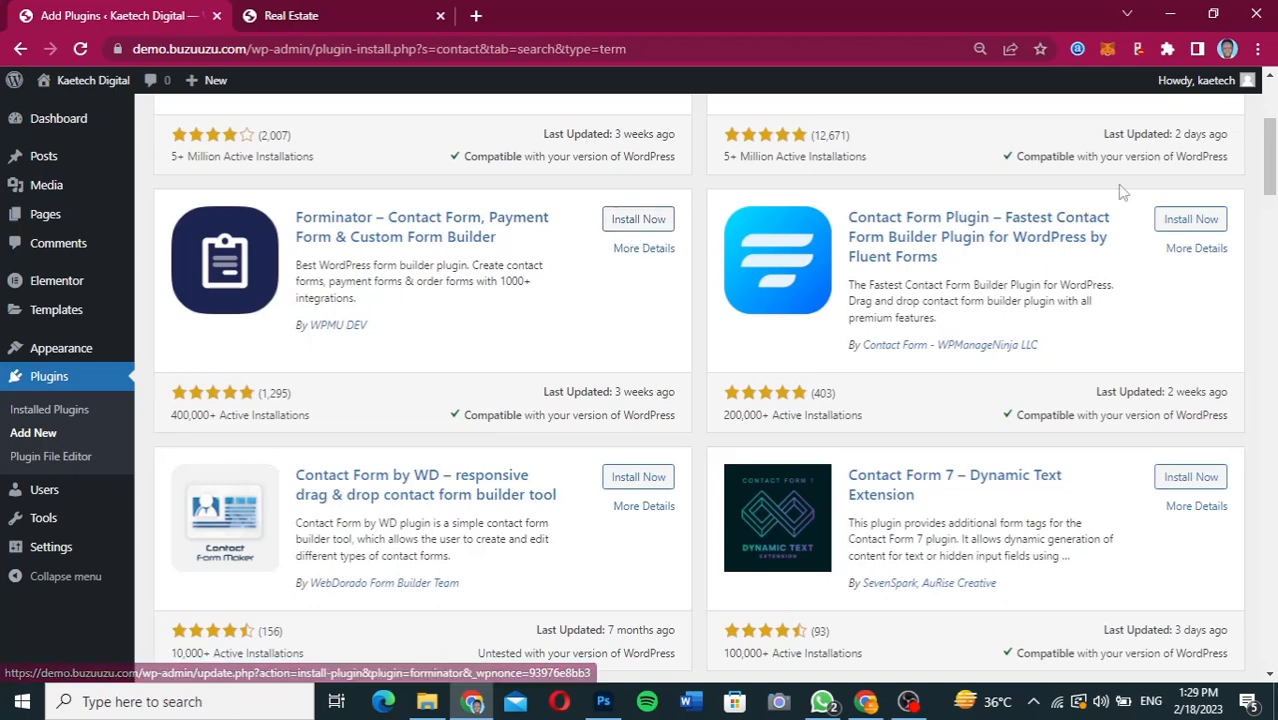
left_click_drag(1272, 175, 1272, 150)
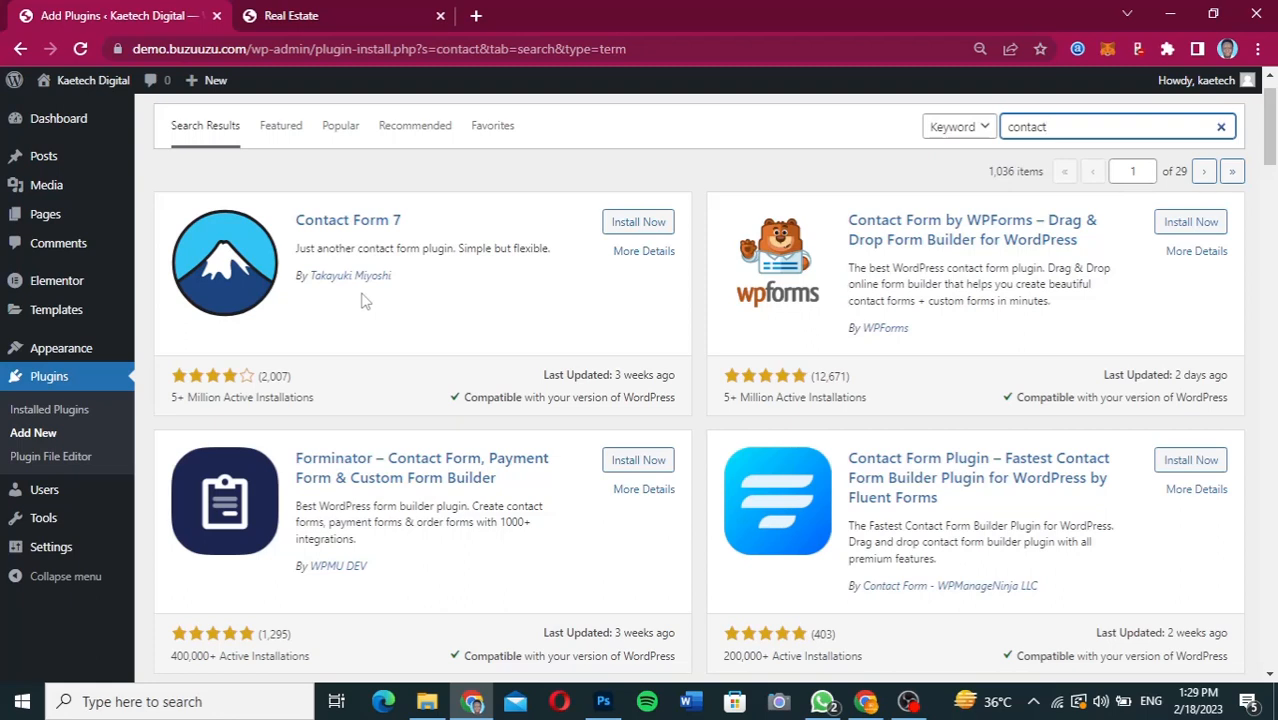
left_click(638, 461)
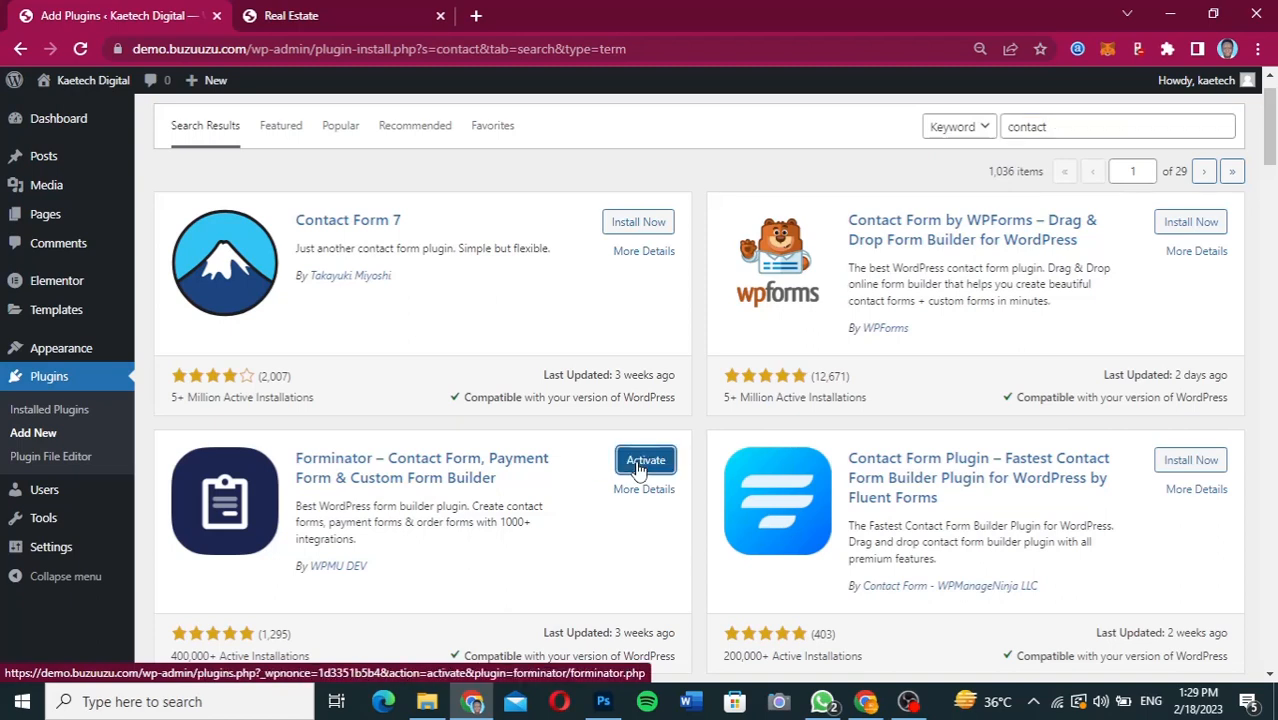
left_click(640, 465)
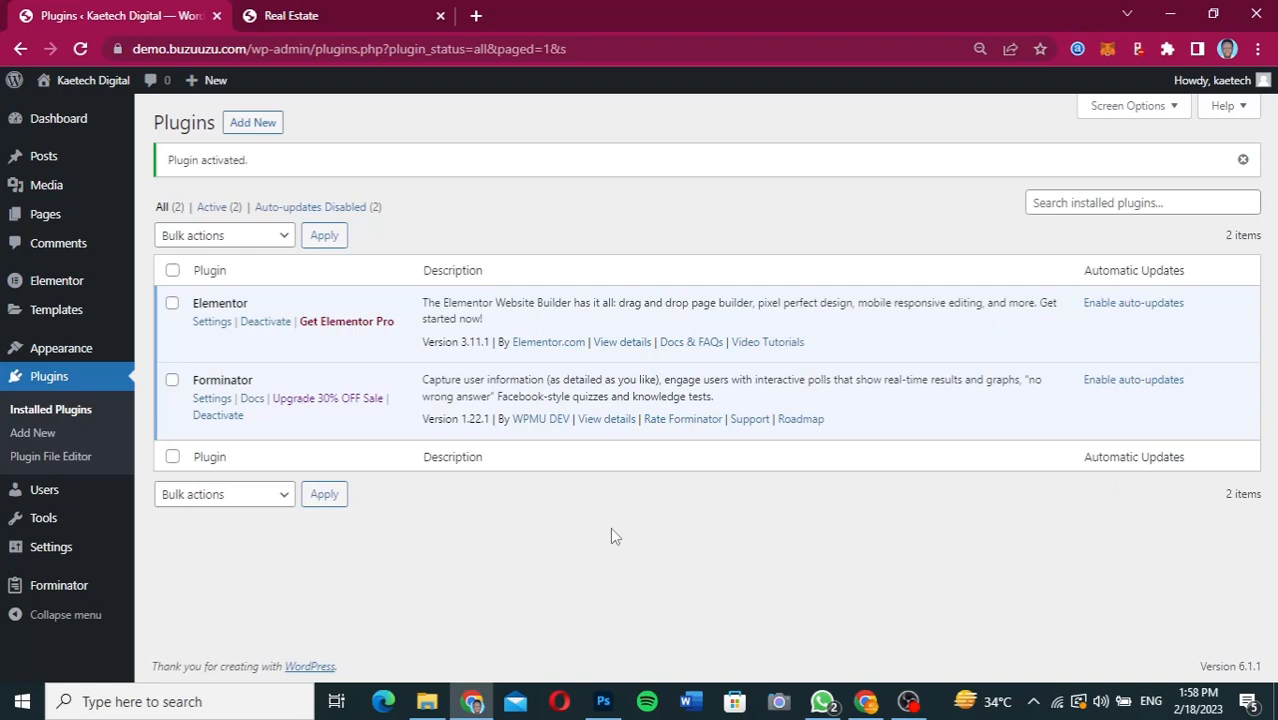
Switch to the Figma design, examine the full page from header to footer, and return to WordPress.
left_click(866, 703)
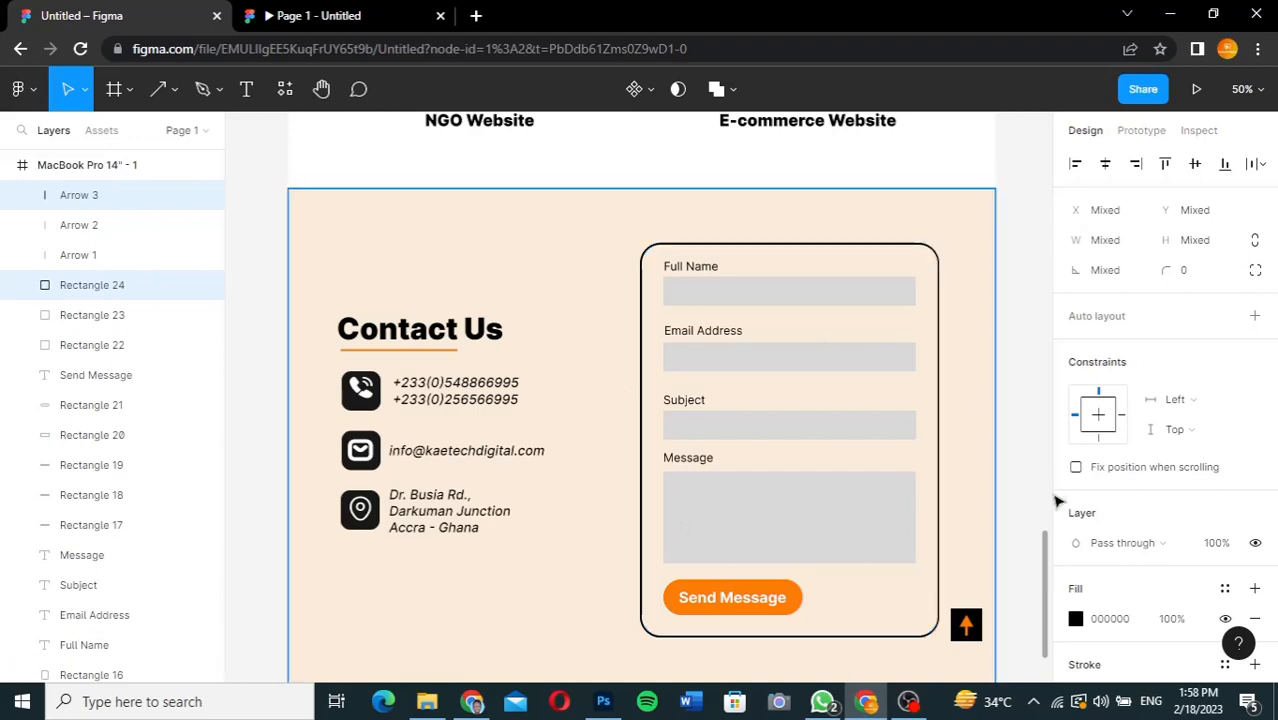
scroll(1030, 435, "up", 4)
scroll(1030, 435, "up", 10)
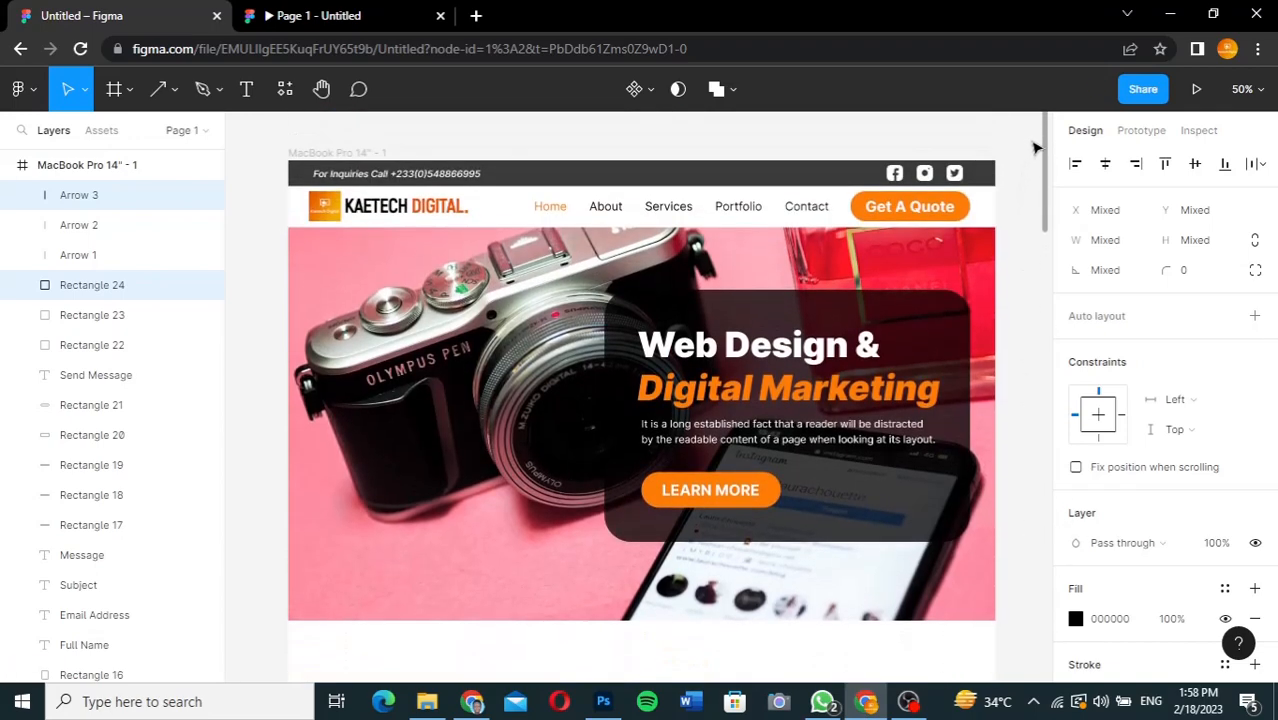
scroll(1035, 148, "down", 15)
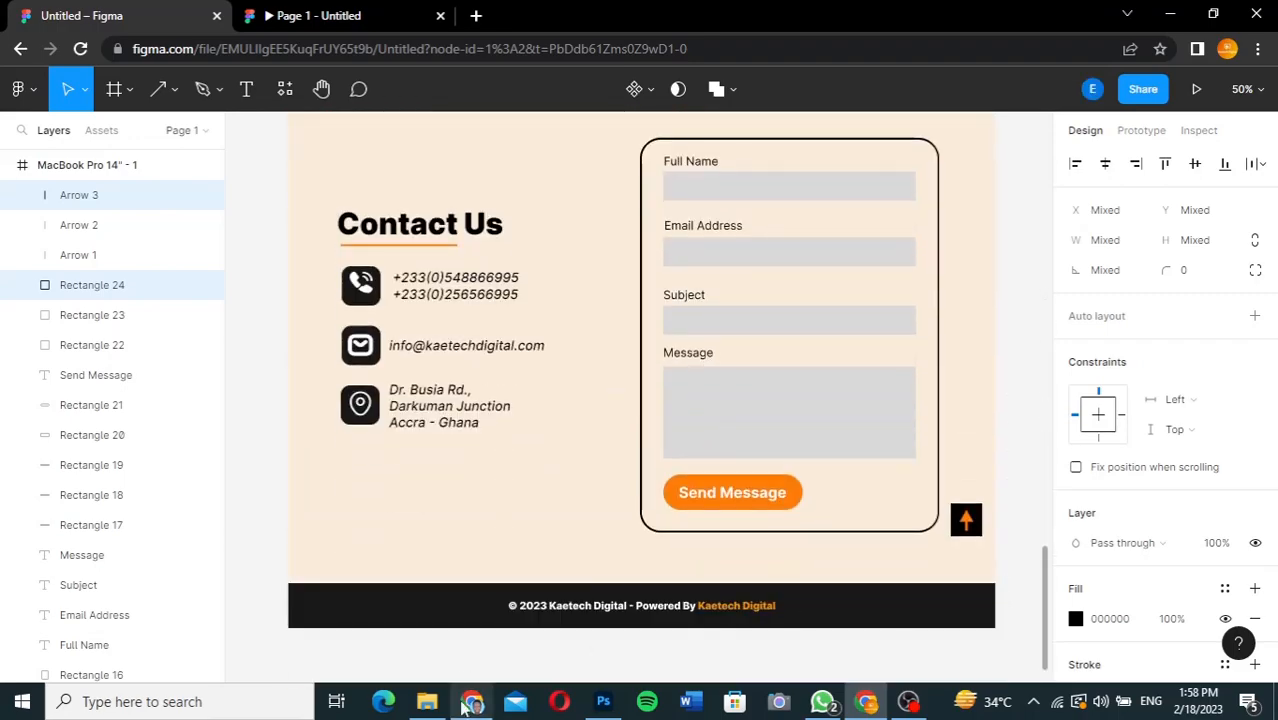
left_click(469, 703)
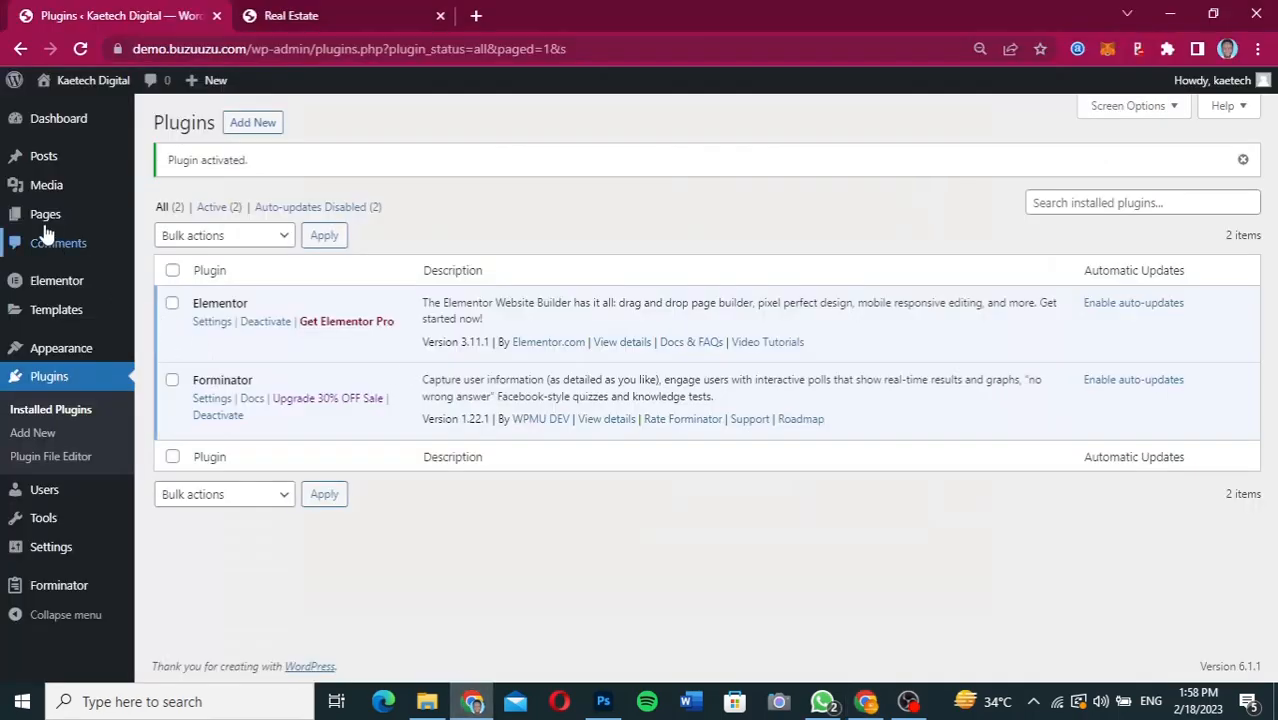
Move the Sample Page to the trash, delete it permanently, and return to the list of all pages.
mouse_move(44, 222)
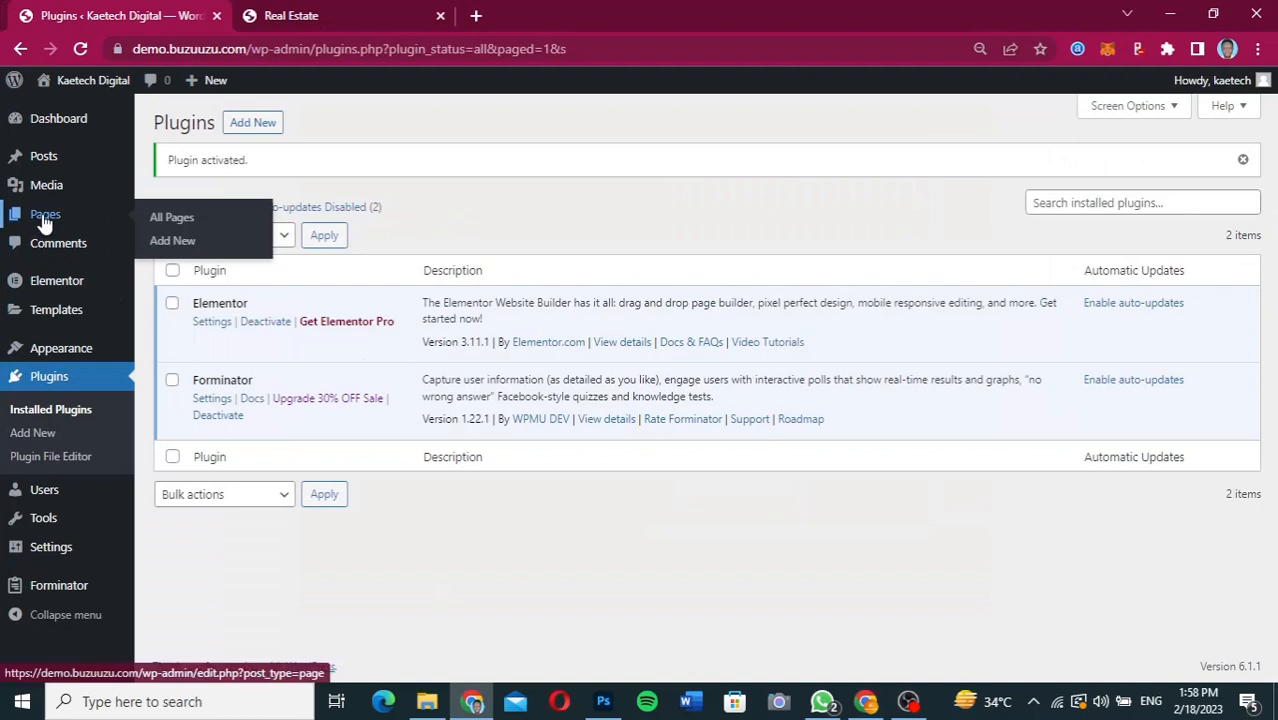
left_click(176, 218)
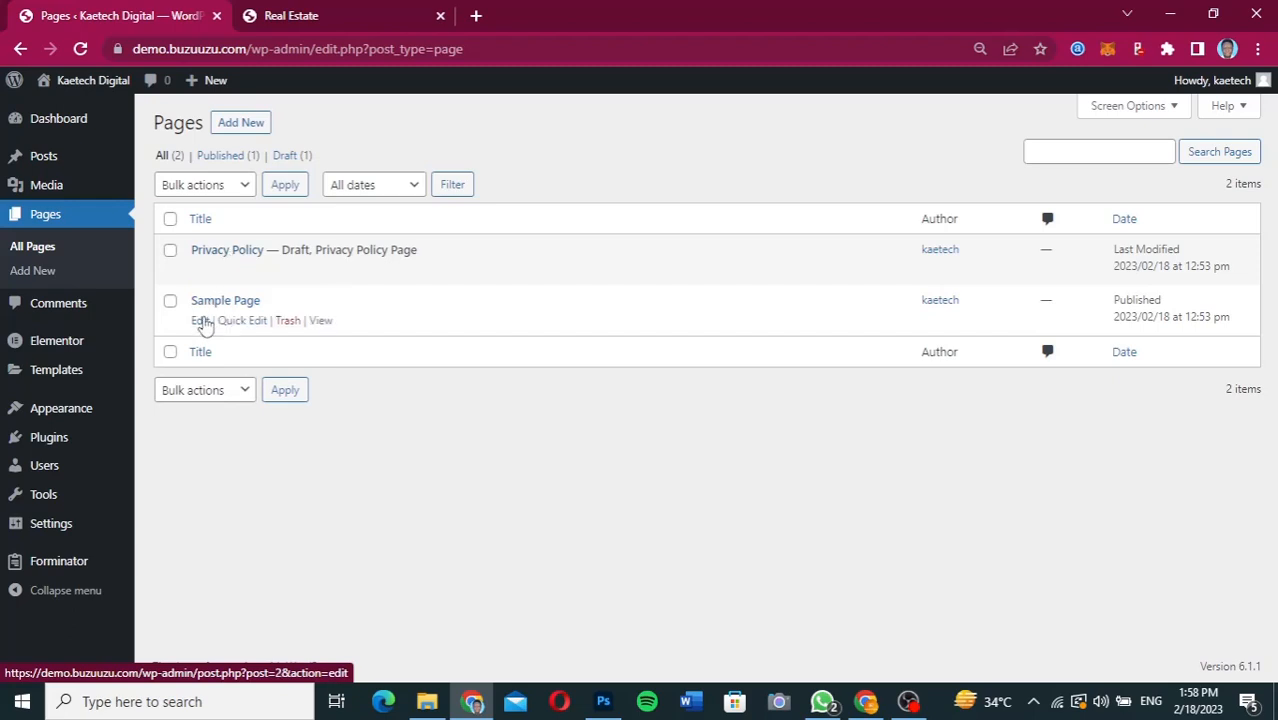
left_click(289, 321)
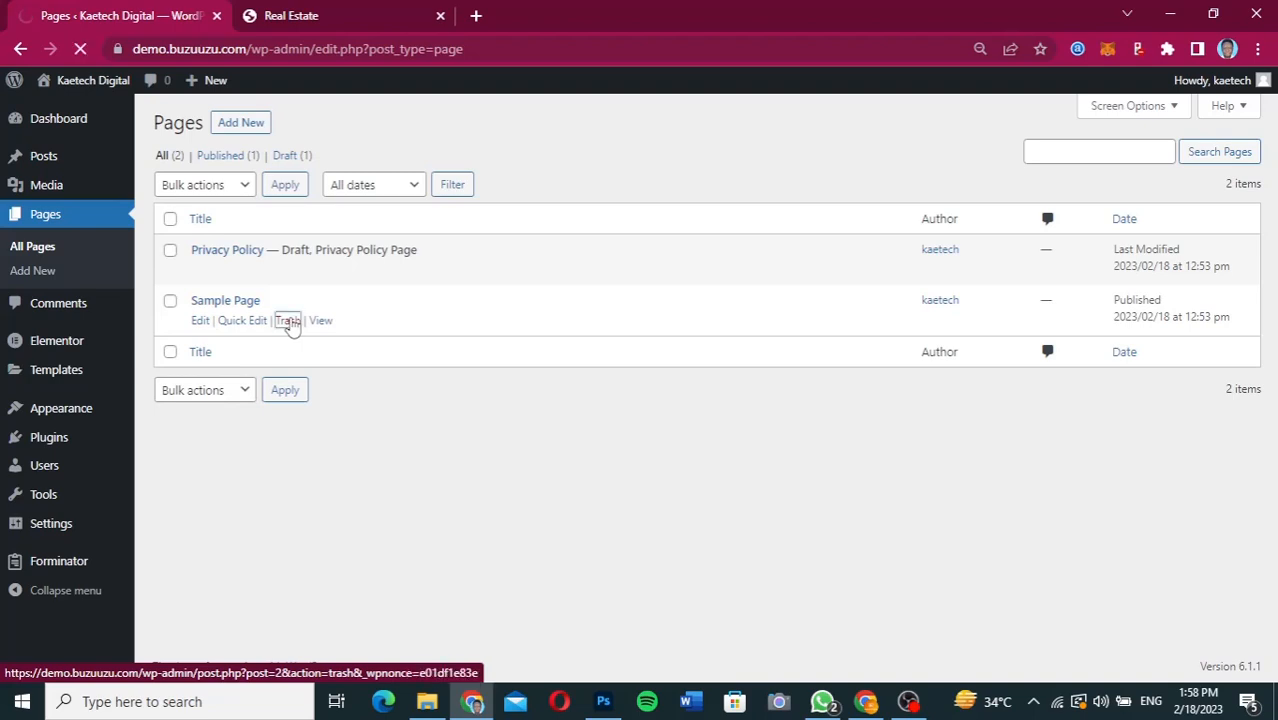
left_click(268, 212)
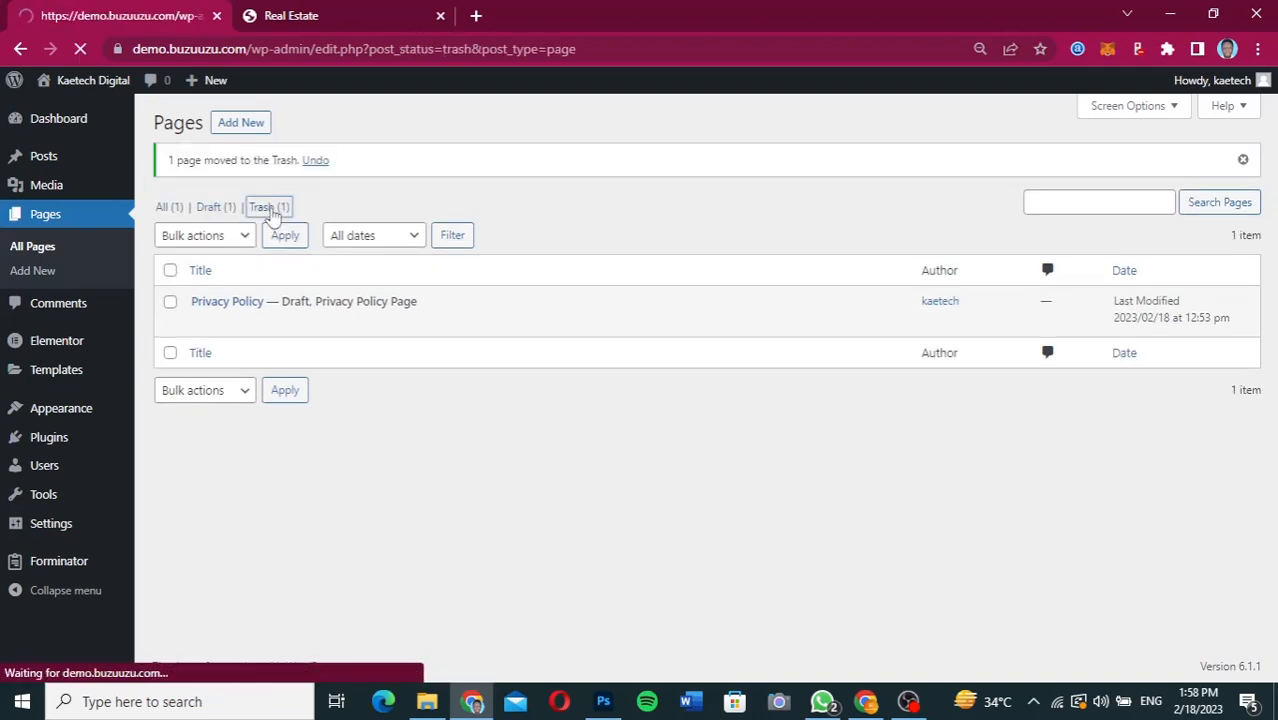
left_click(281, 272)
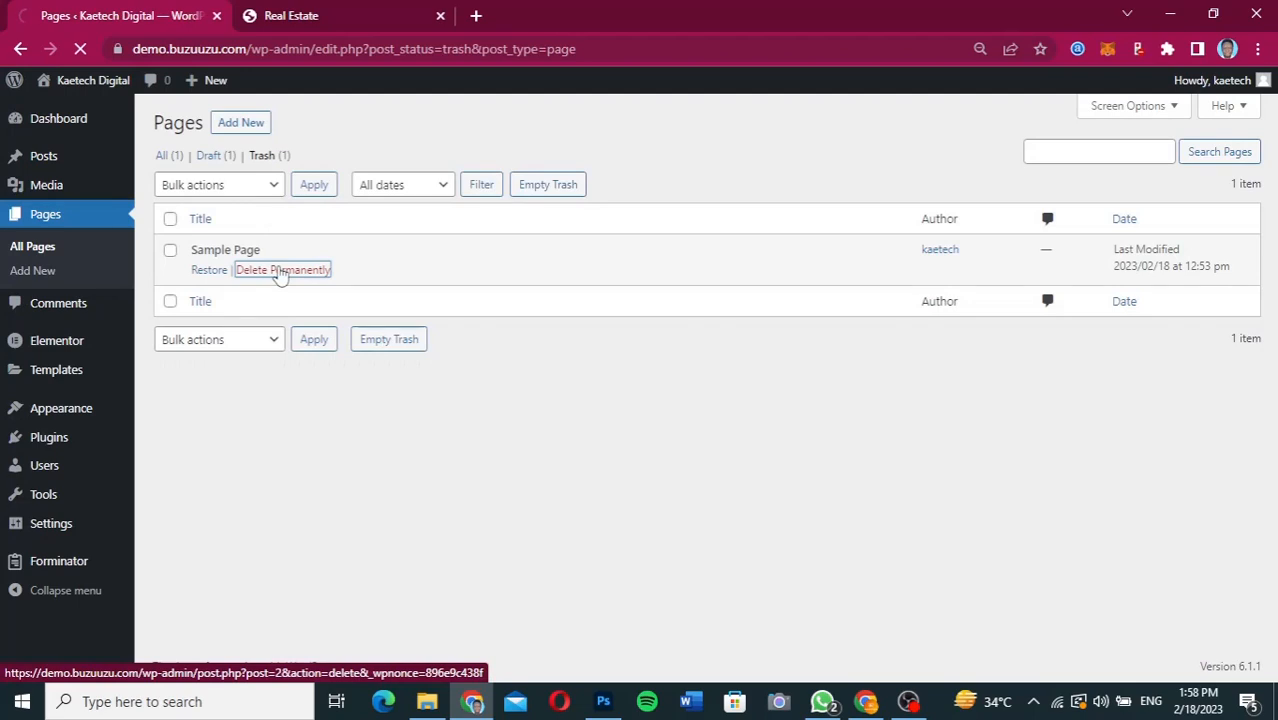
left_click(167, 209)
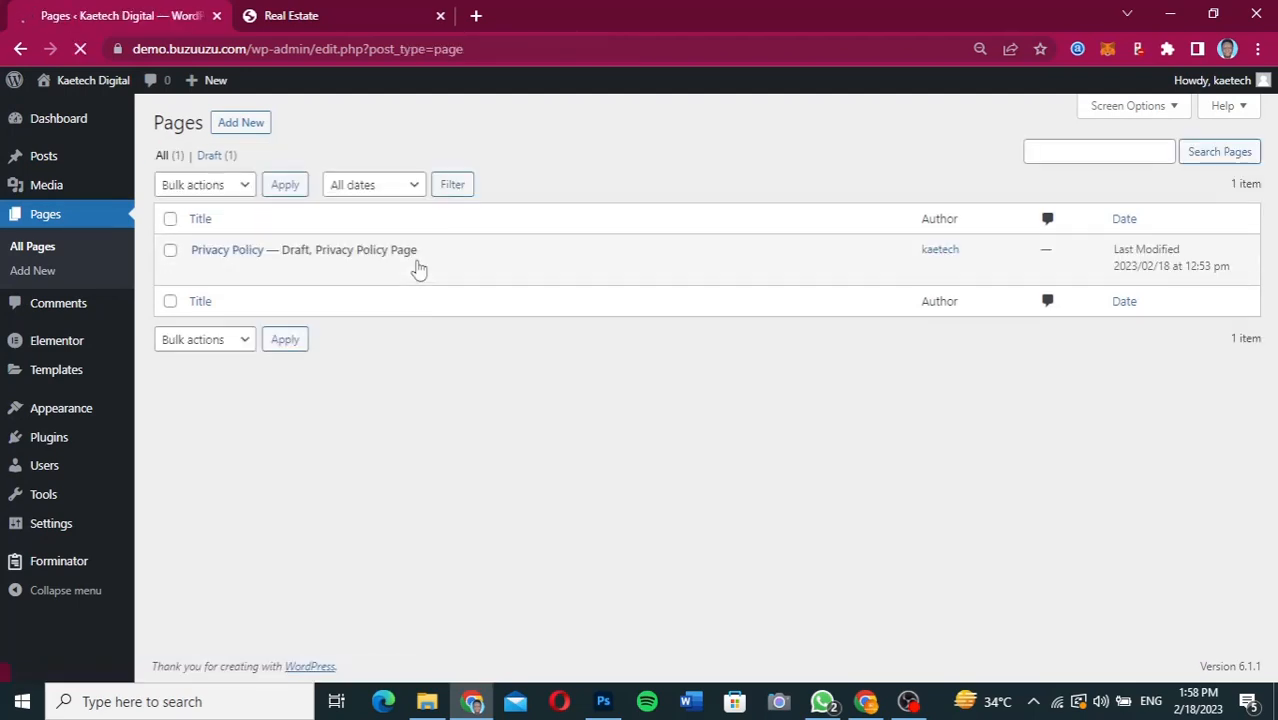
Create a new page titled "Home" and publish it.
mouse_move(287, 270)
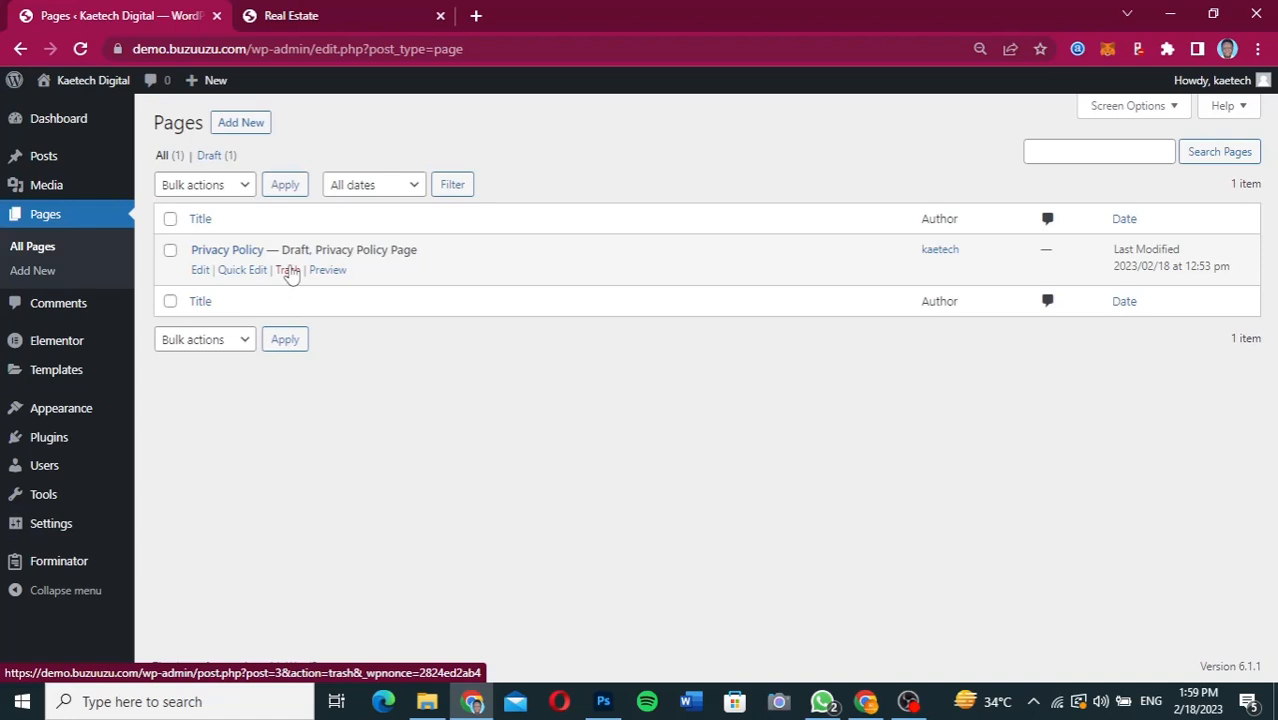
left_click(247, 130)
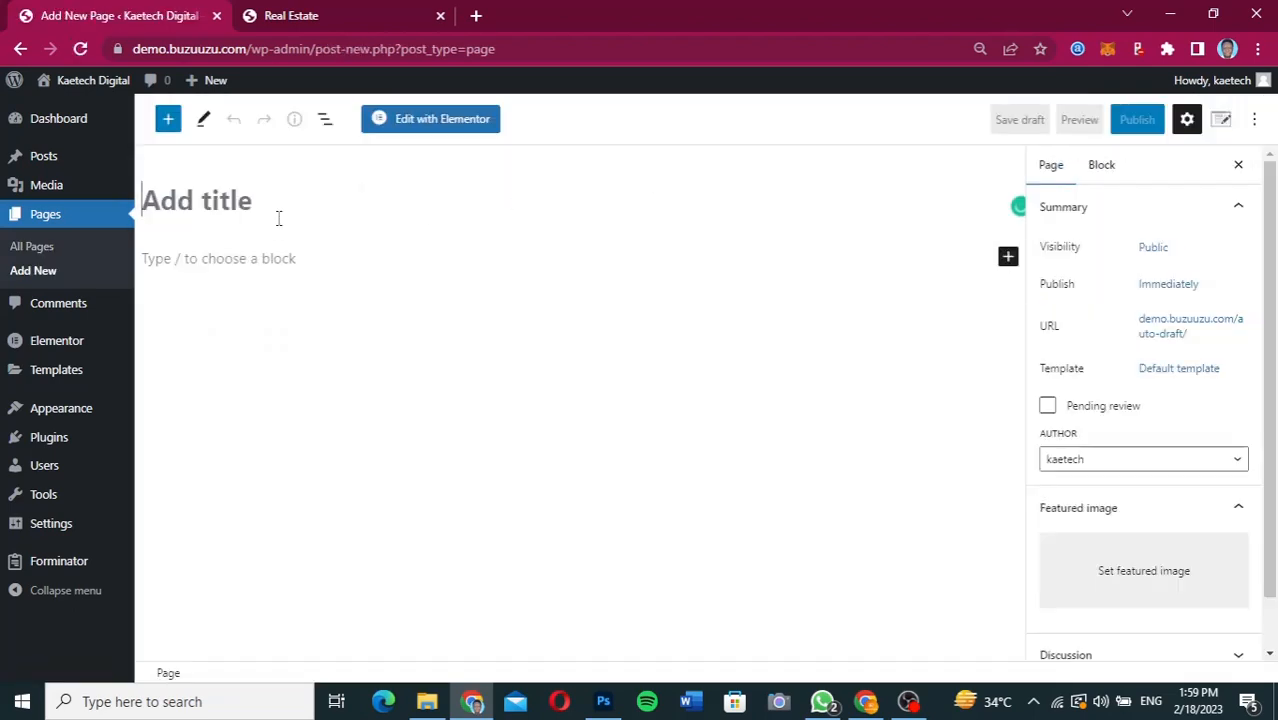
type("Home")
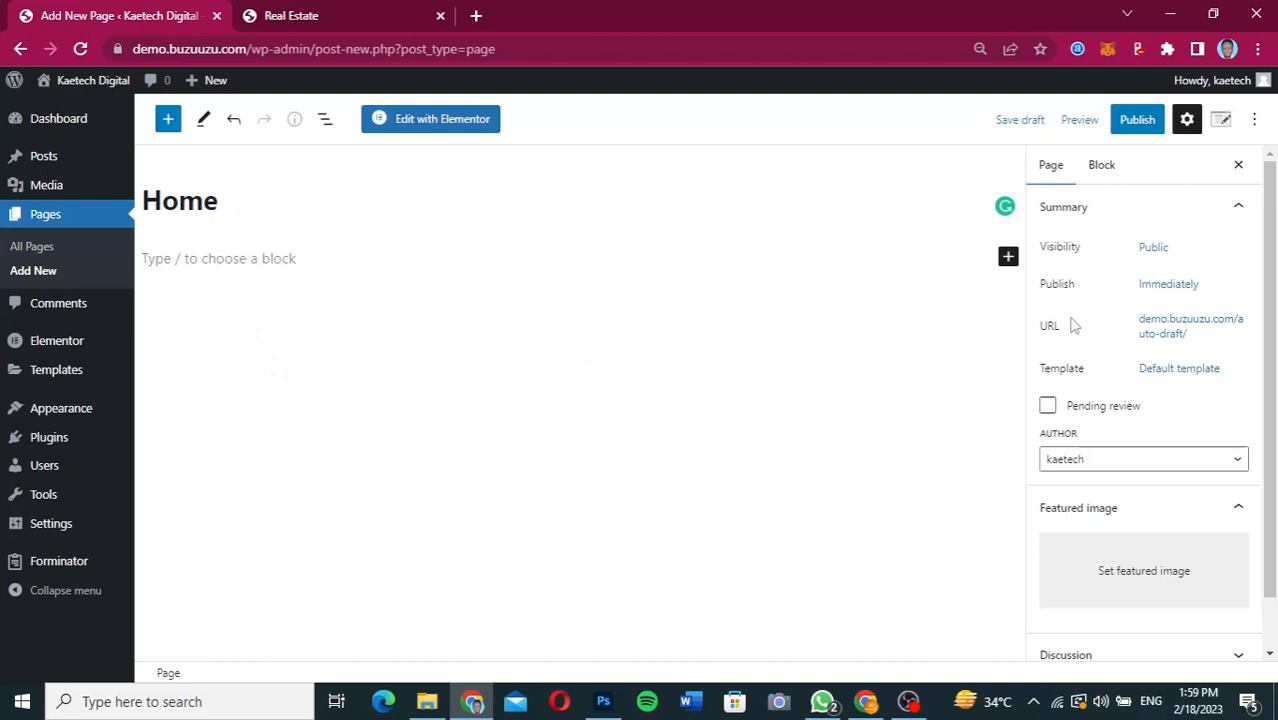
left_click(1150, 120)
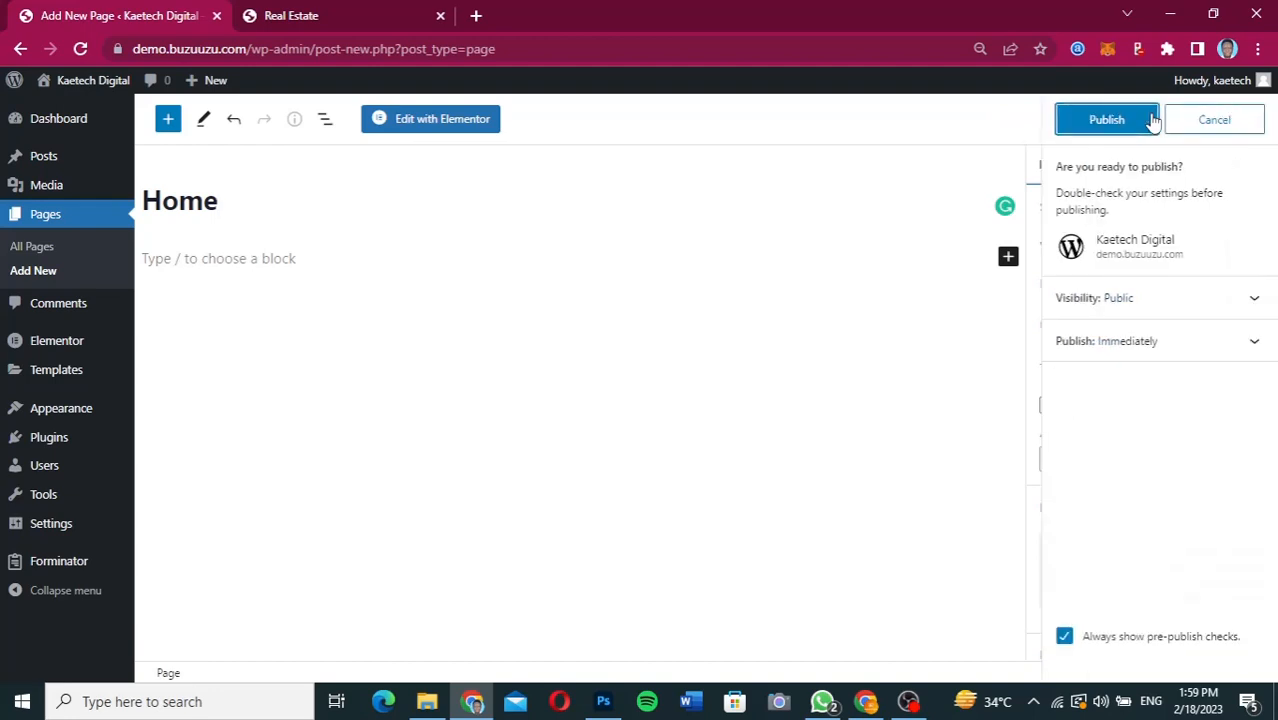
left_click(1127, 120)
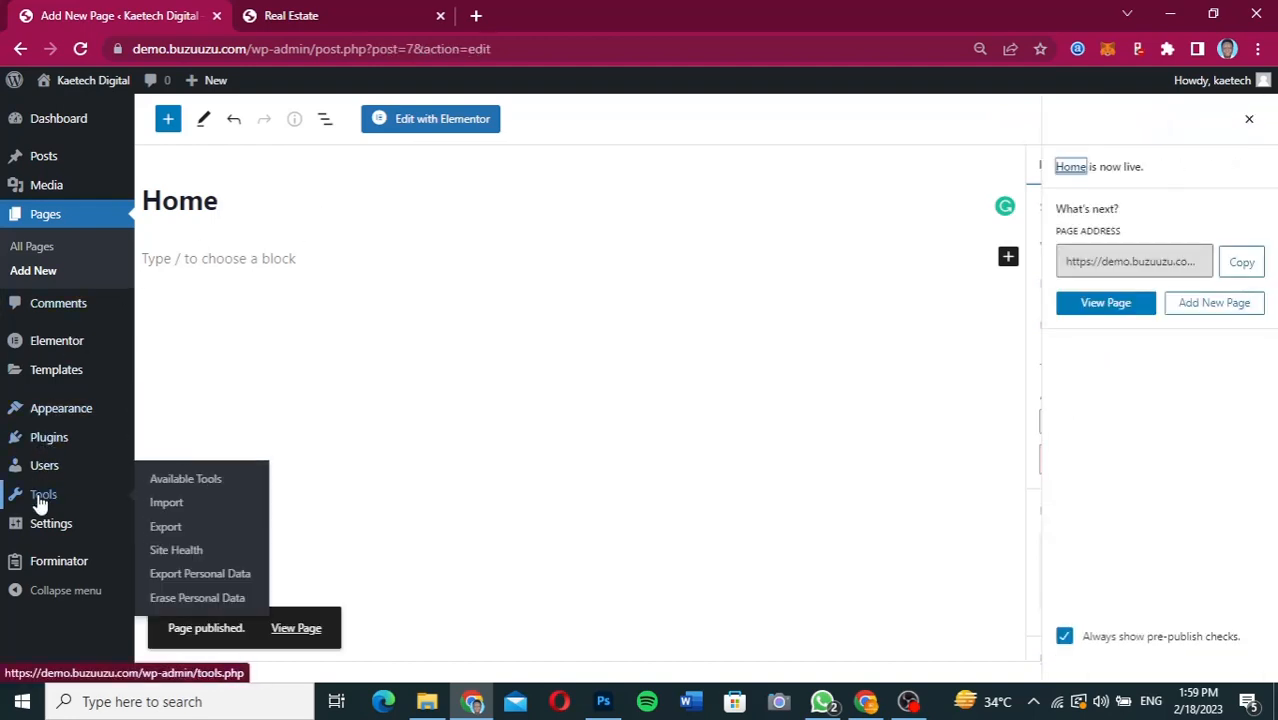
In the Reading settings, set the homepage to display a static page.
mouse_move(40, 525)
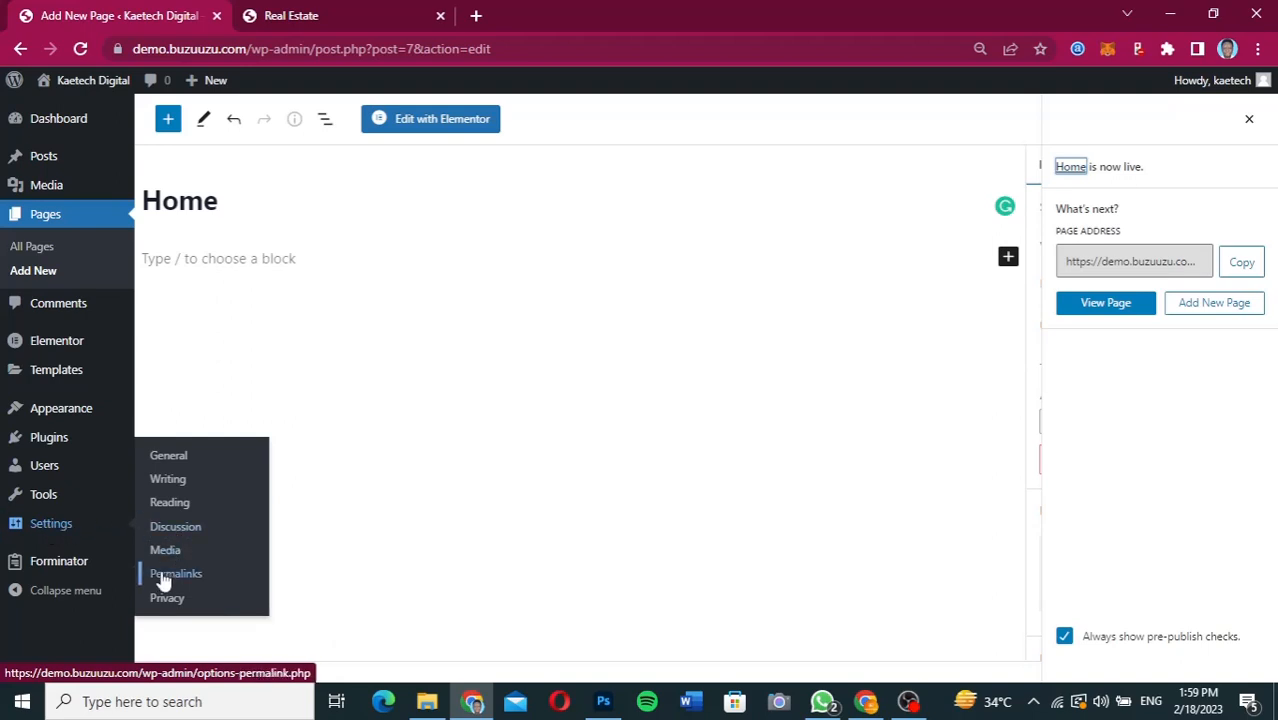
left_click(170, 503)
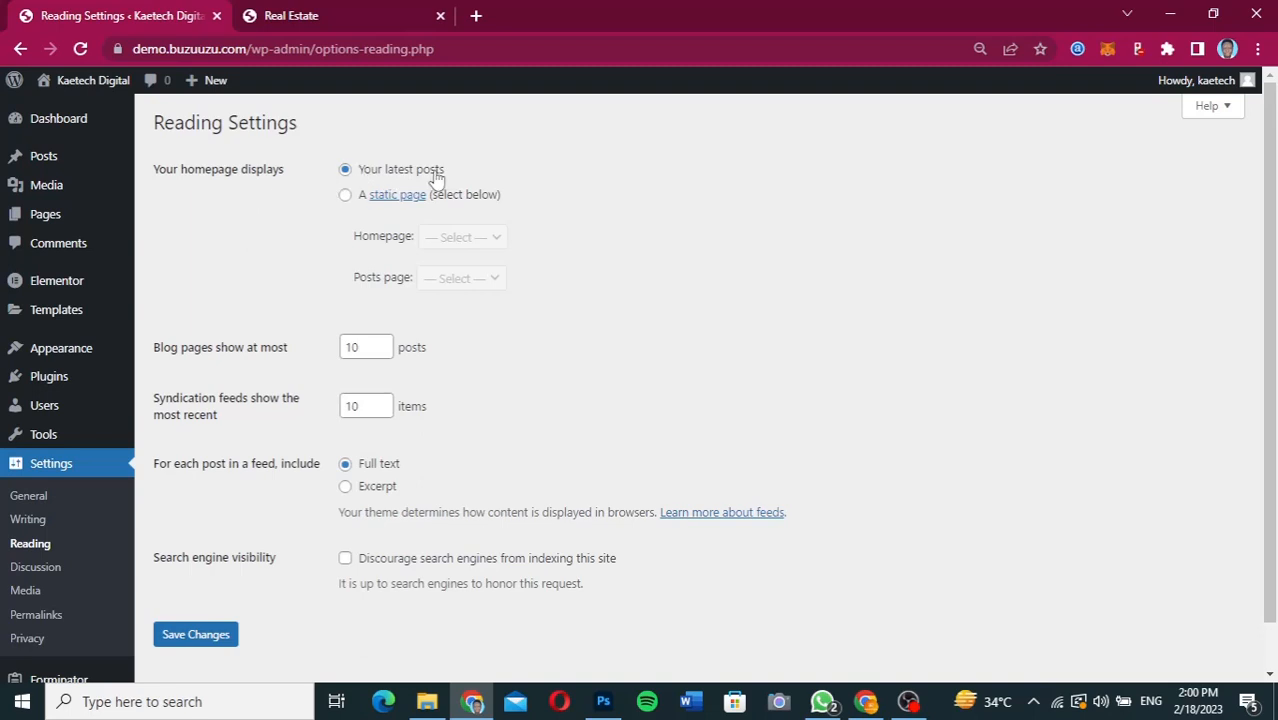
left_click(346, 198)
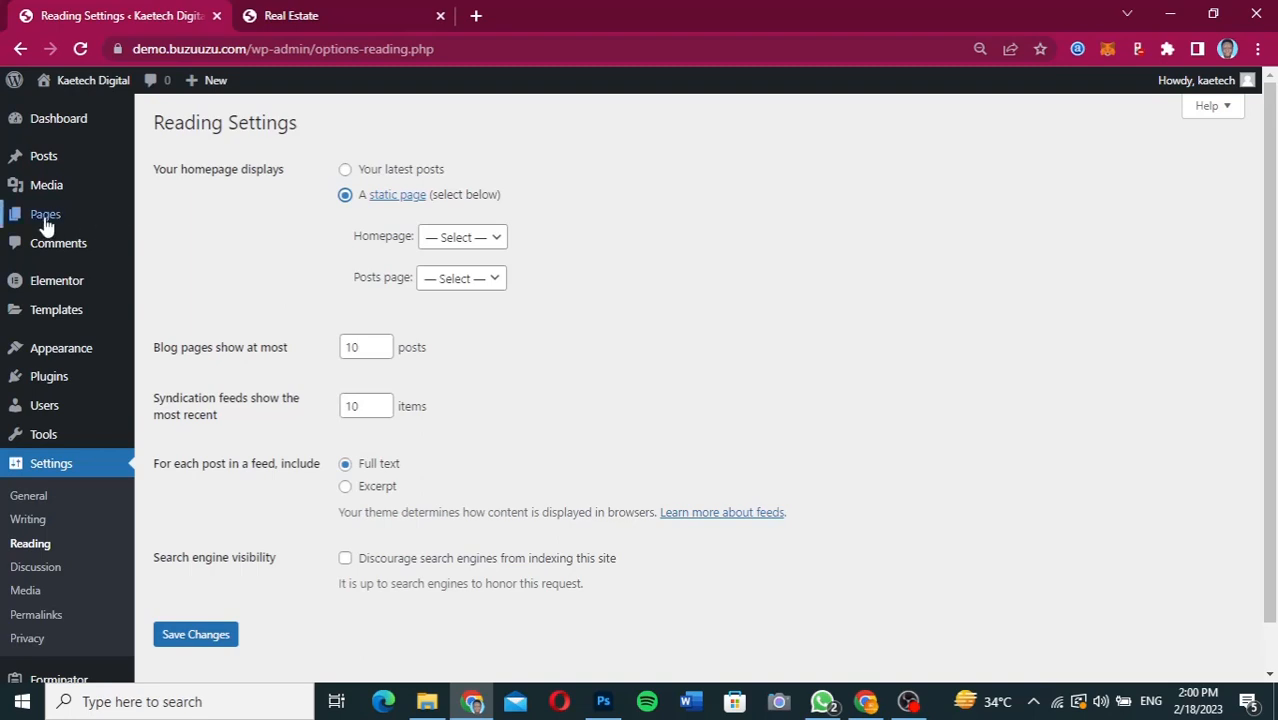
Open the list of all pages in a new tab, view the Home page, and compare it with the site's front page.
mouse_move(43, 220)
right_click(168, 219)
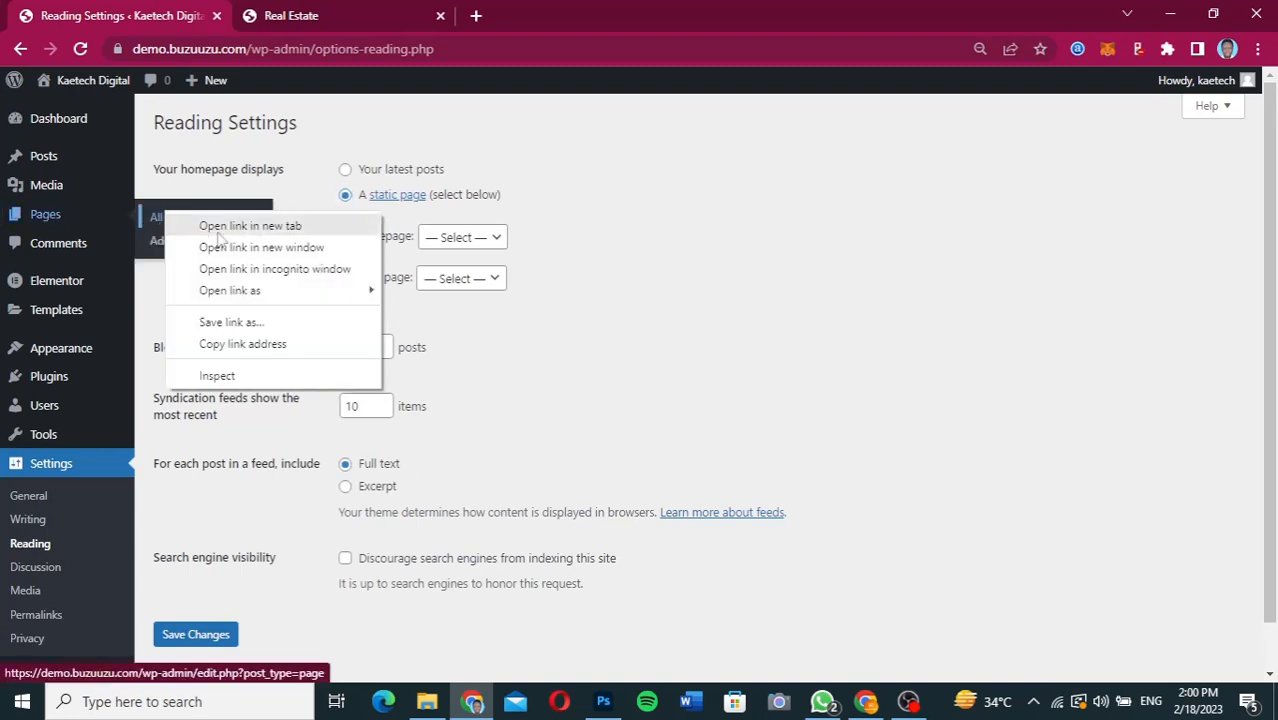
left_click(242, 226)
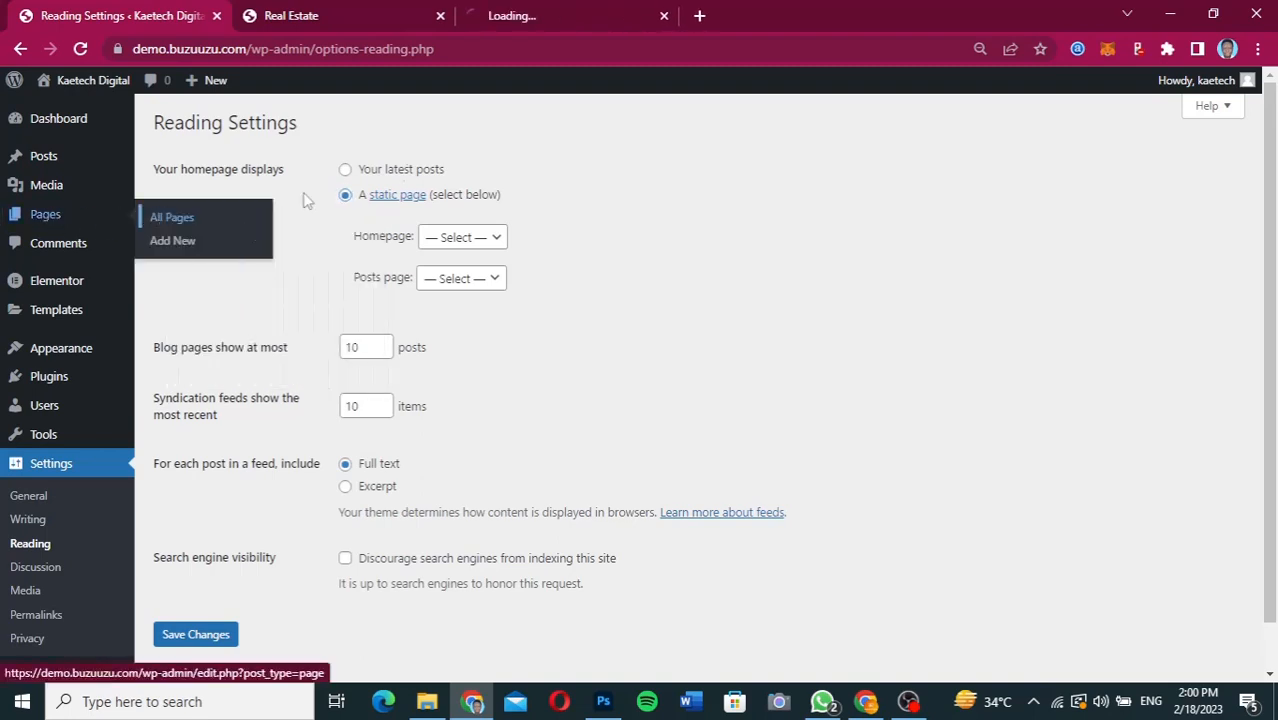
left_click(578, 16)
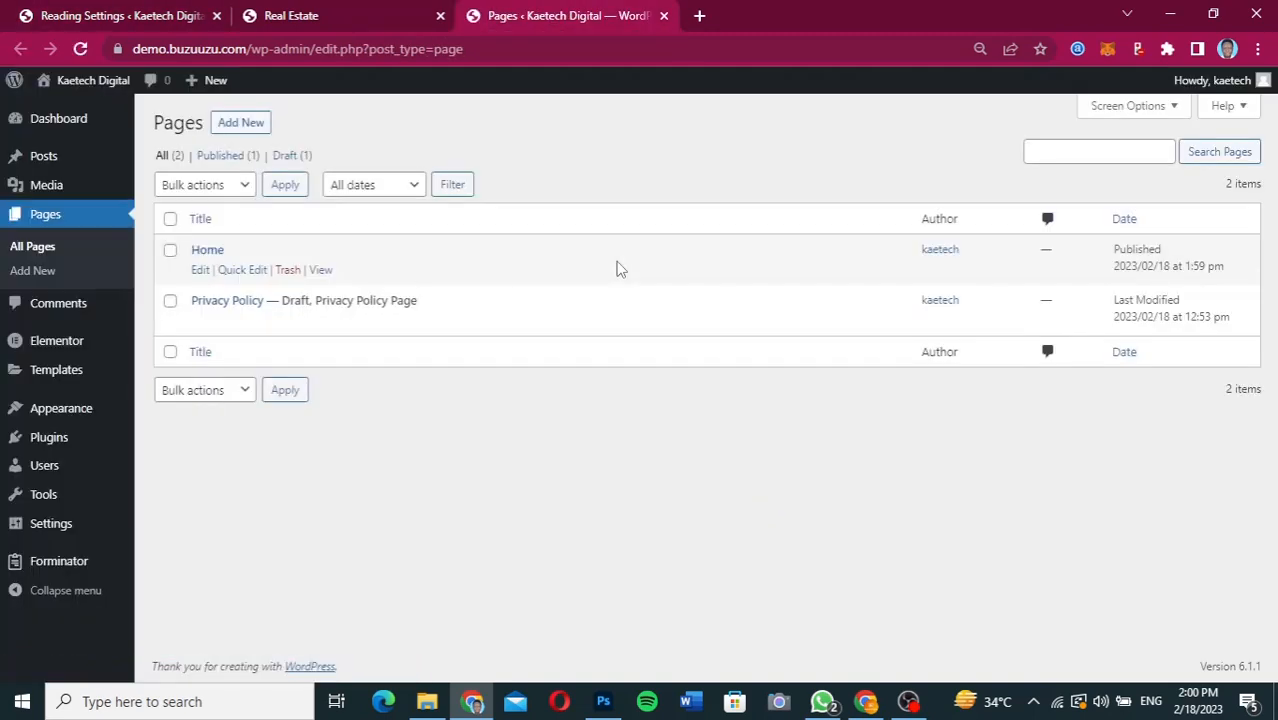
left_click(320, 271)
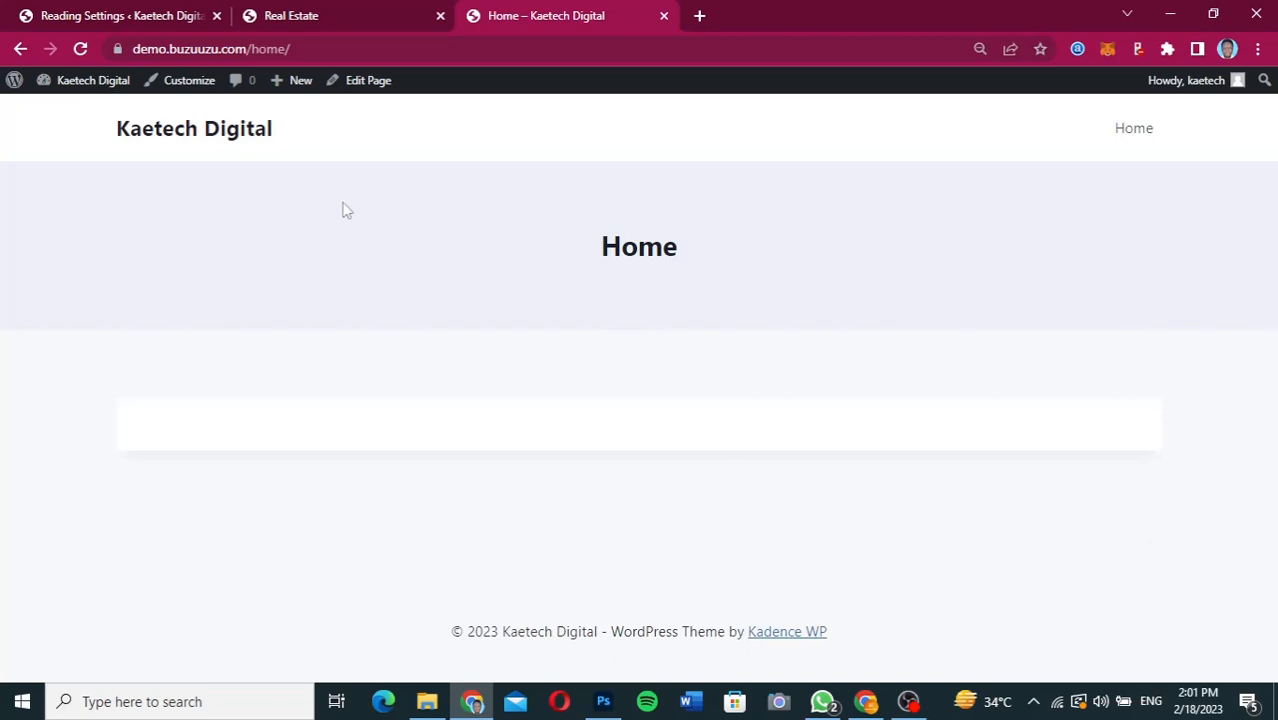
left_click(201, 133)
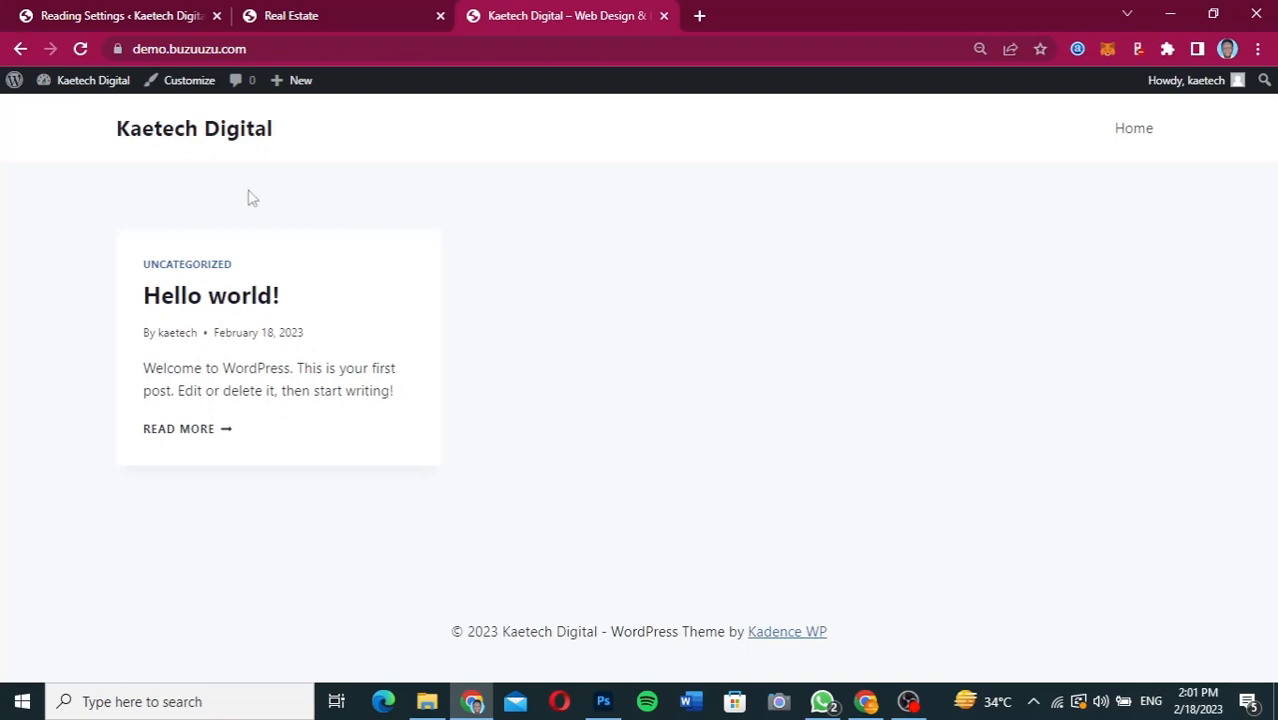
left_click(20, 48)
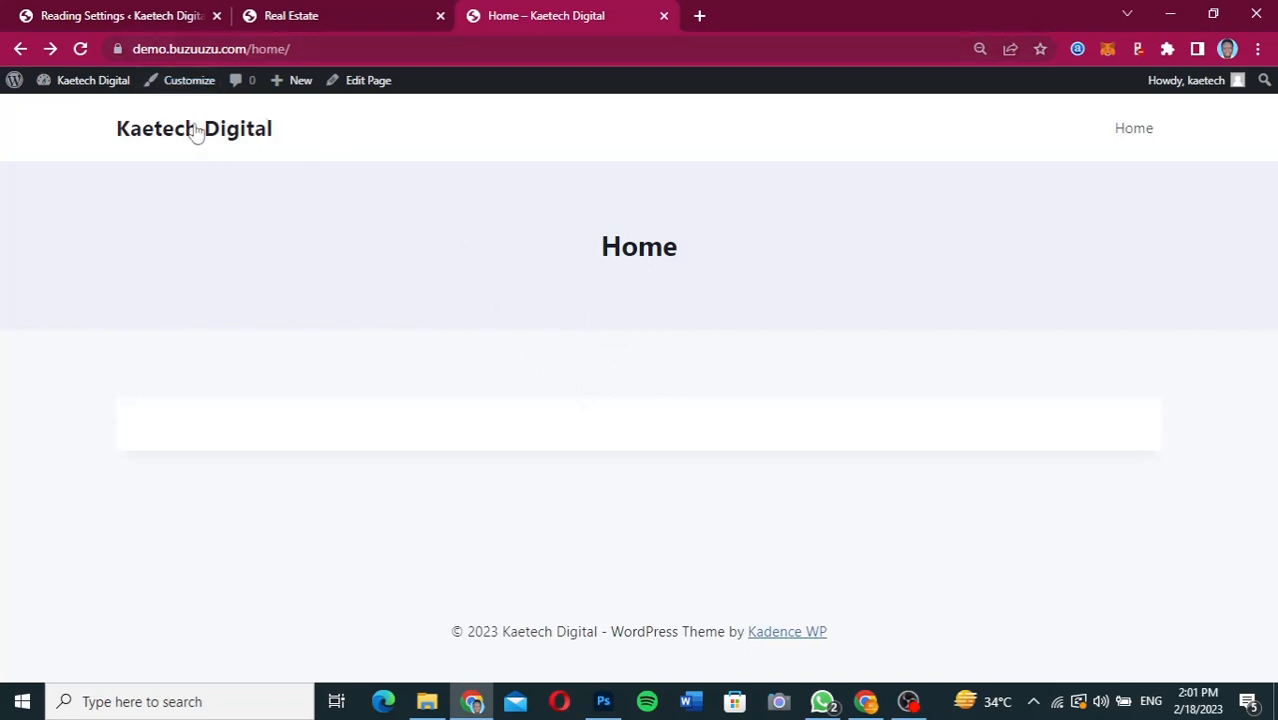
In the Reading settings, choose Home as the static homepage and save the changes.
left_click(125, 18)
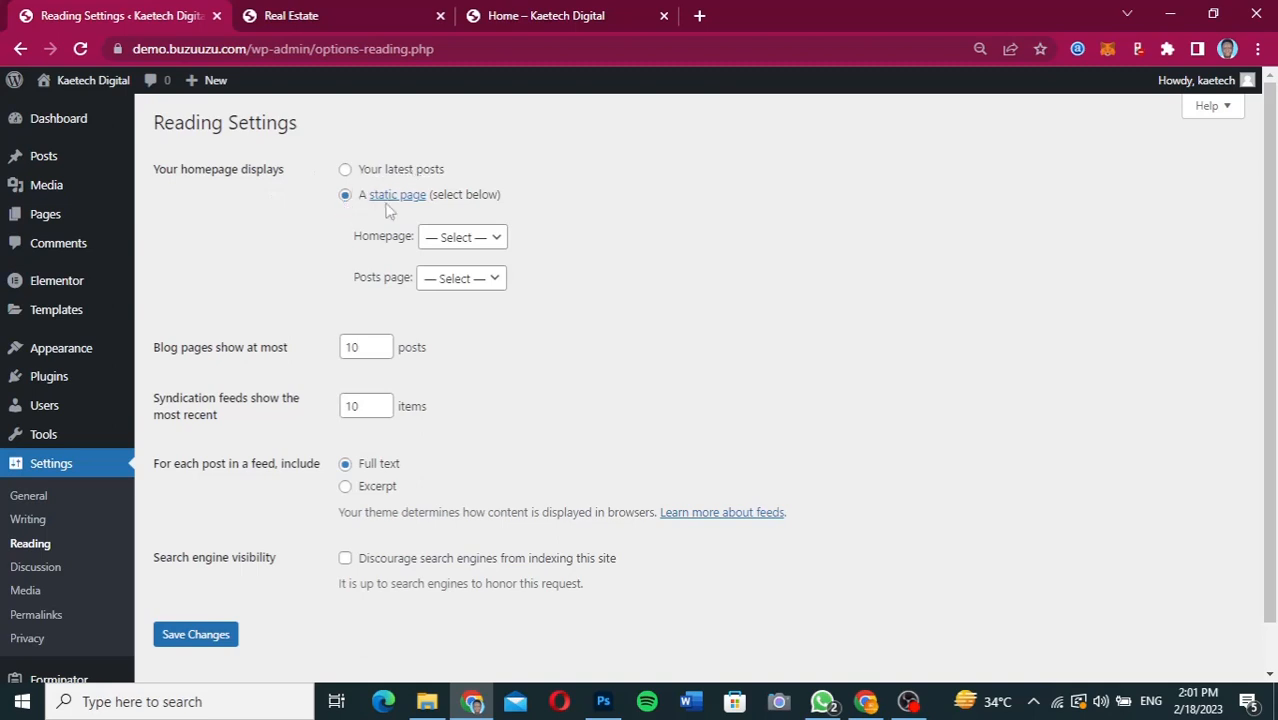
left_click(462, 240)
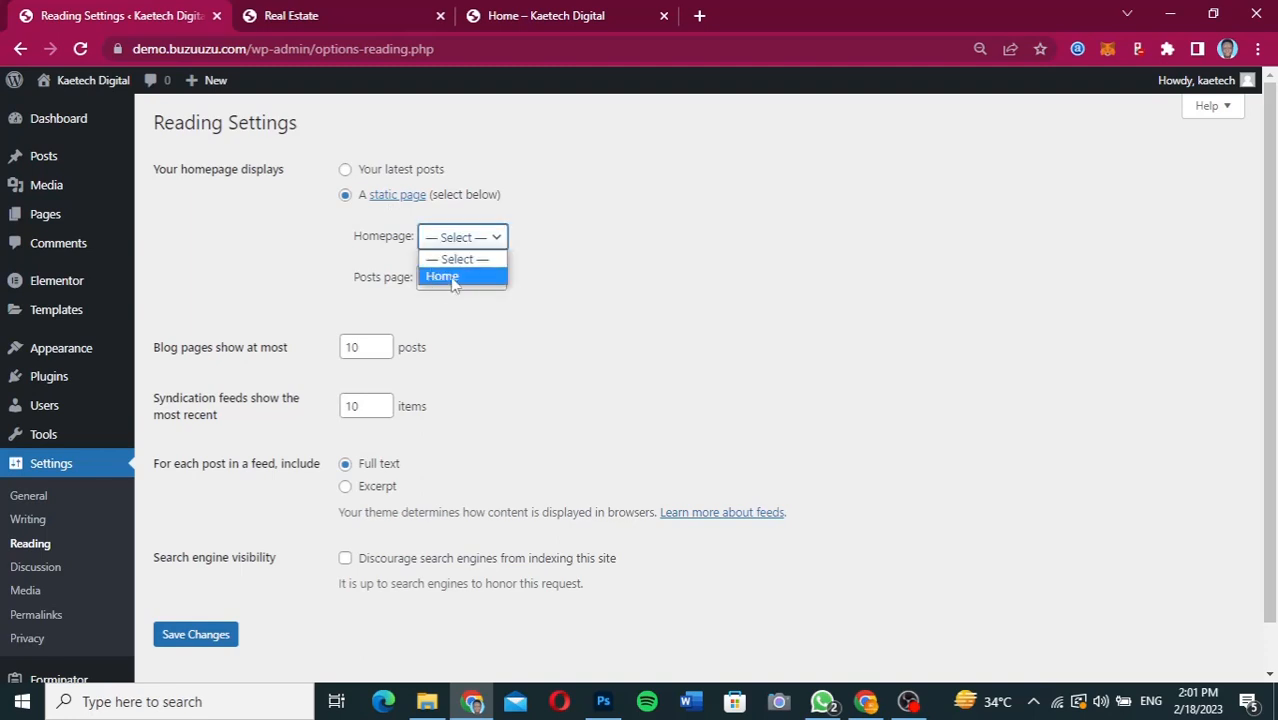
left_click(453, 277)
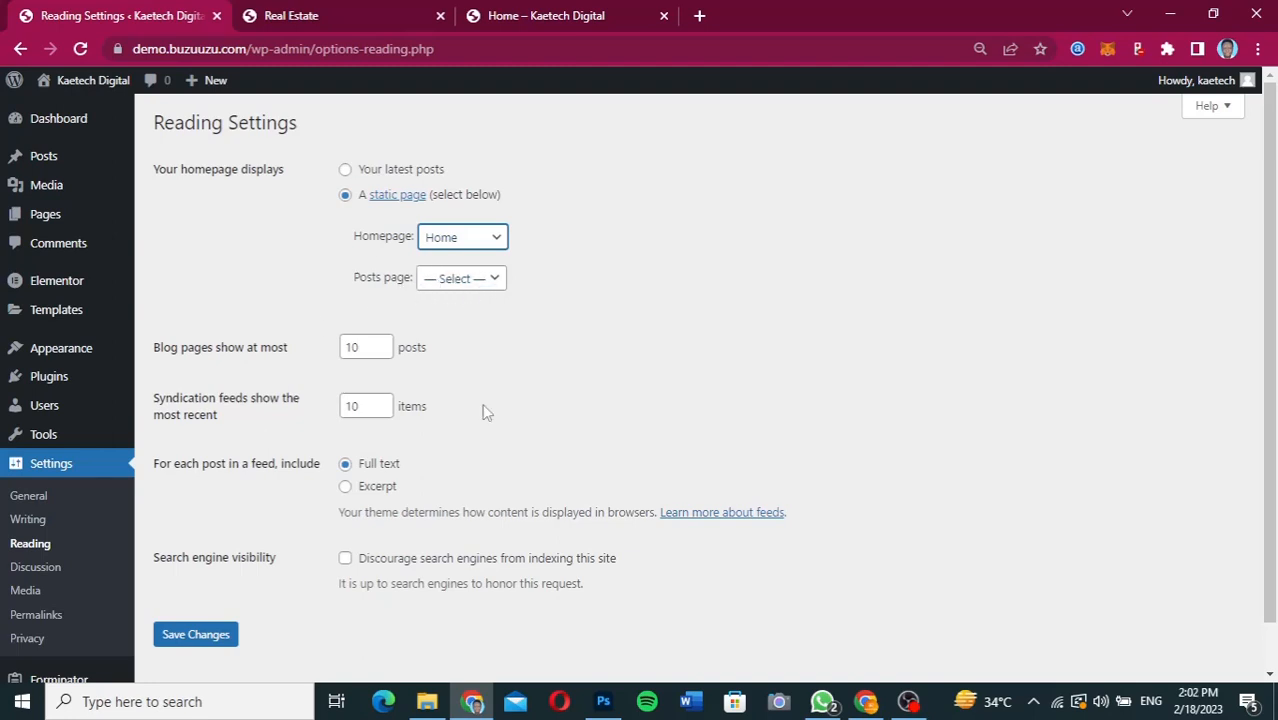
left_click(193, 637)
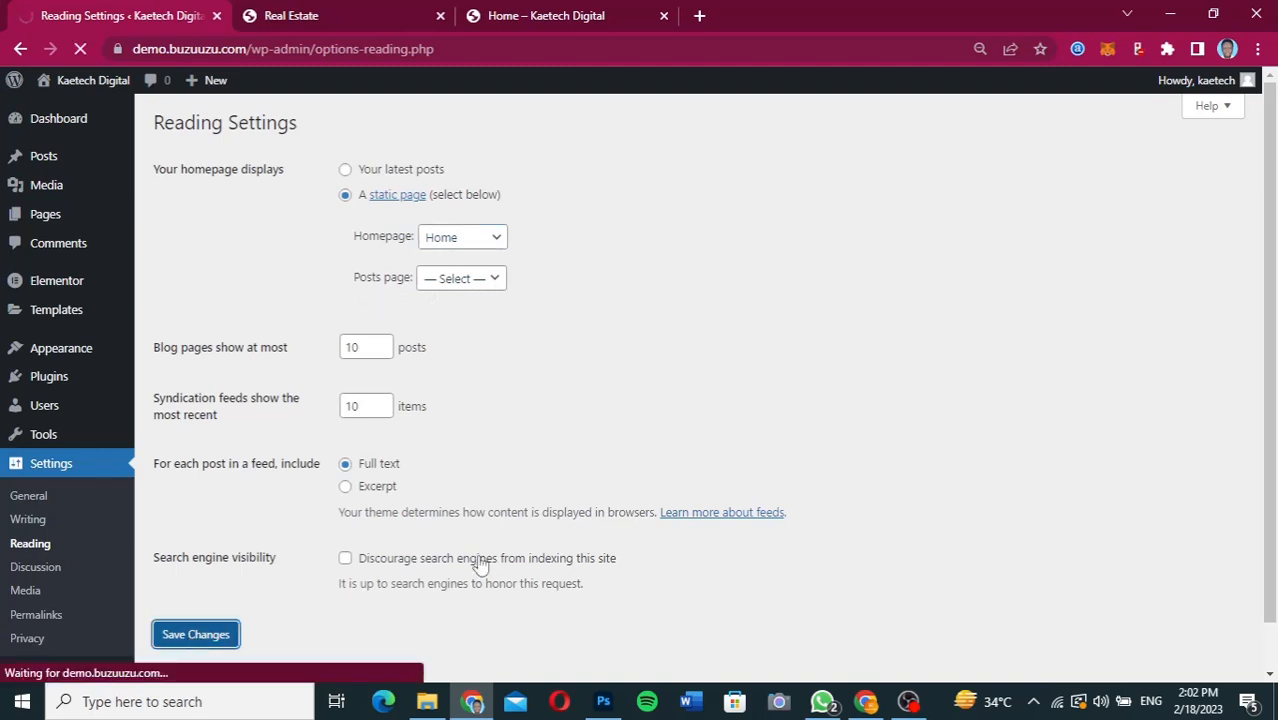
Reload the live site and check which page its title link opens as the front page.
left_click(552, 14)
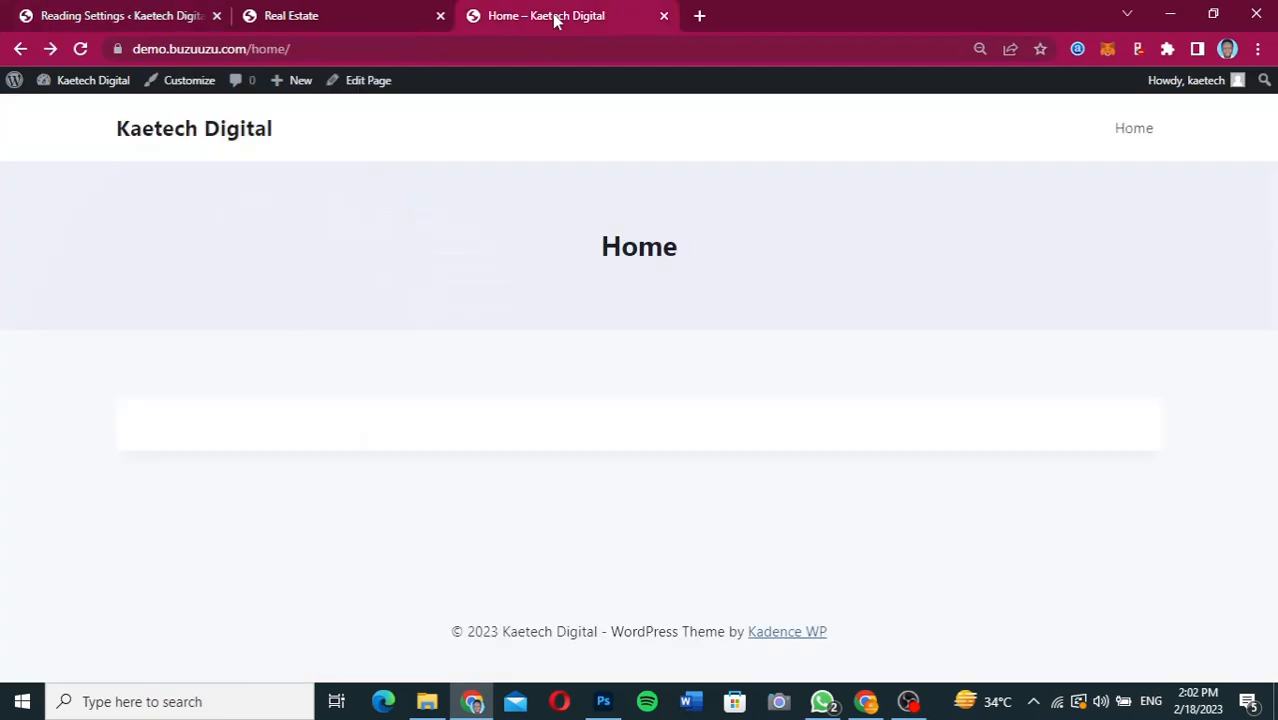
left_click(80, 50)
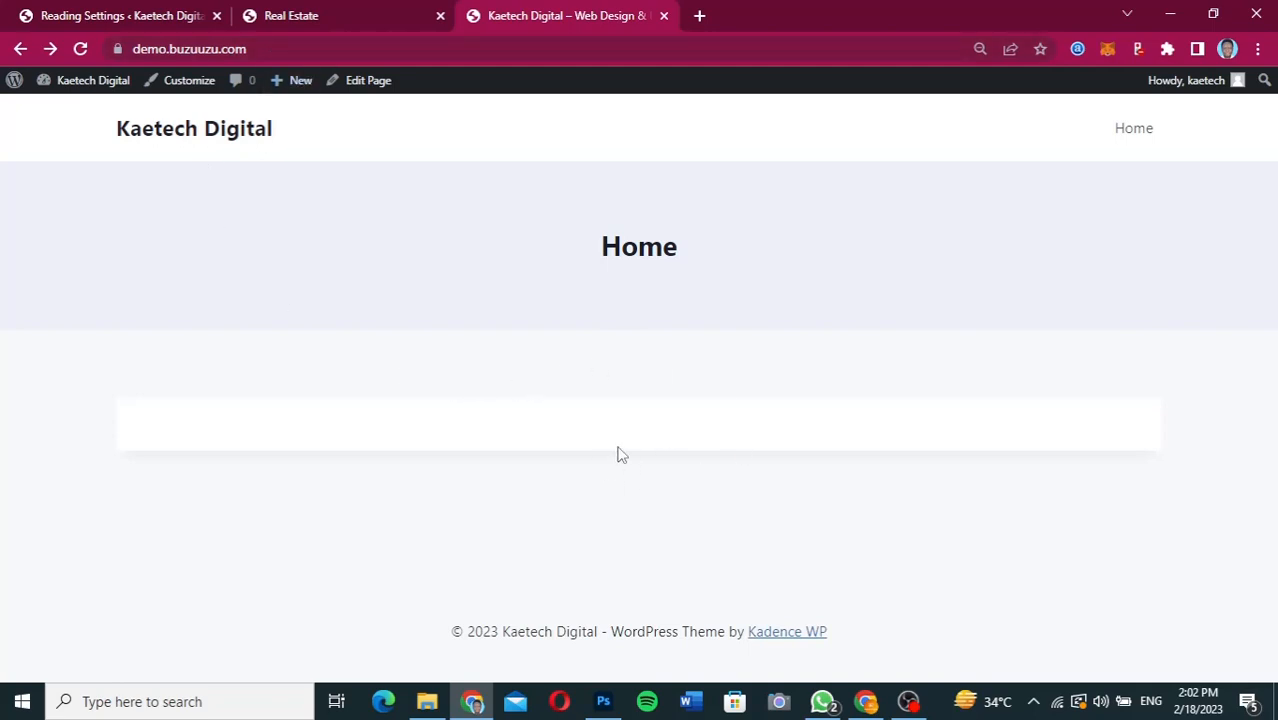
left_click(209, 139)
From the list of all pages, edit the Home page and launch it in the Elementor editor.
left_click(130, 22)
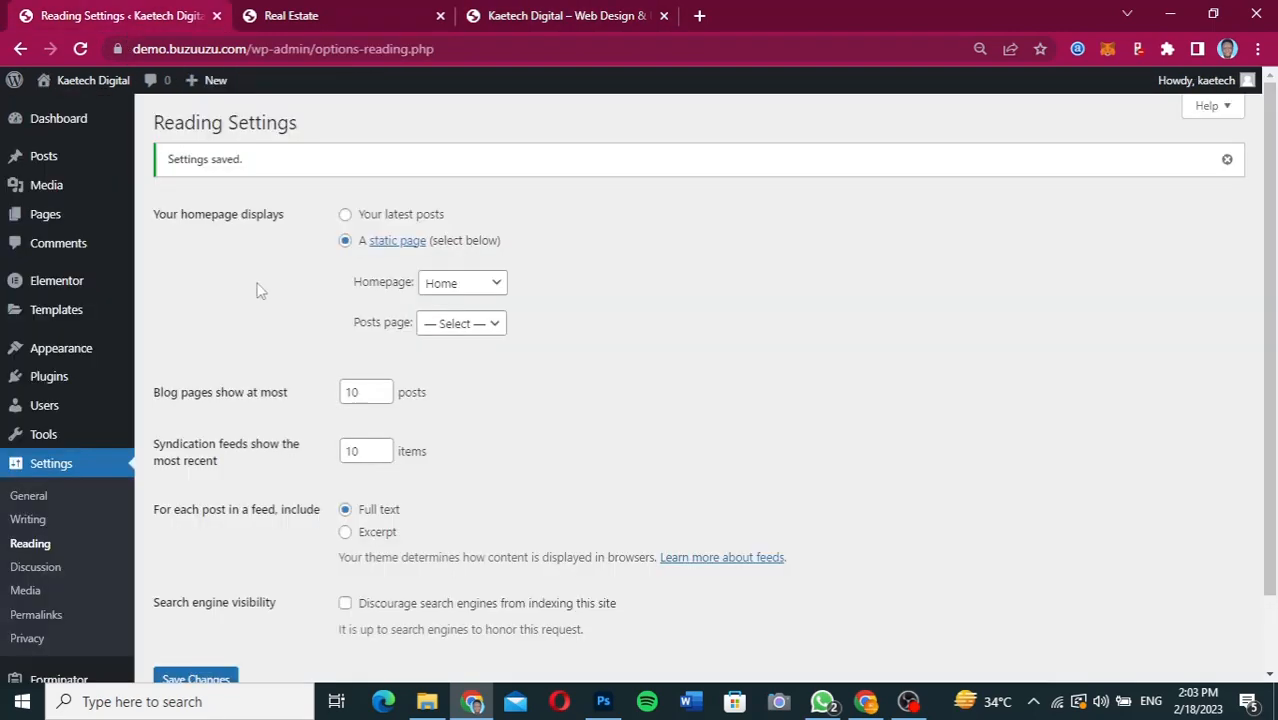
left_click(22, 217)
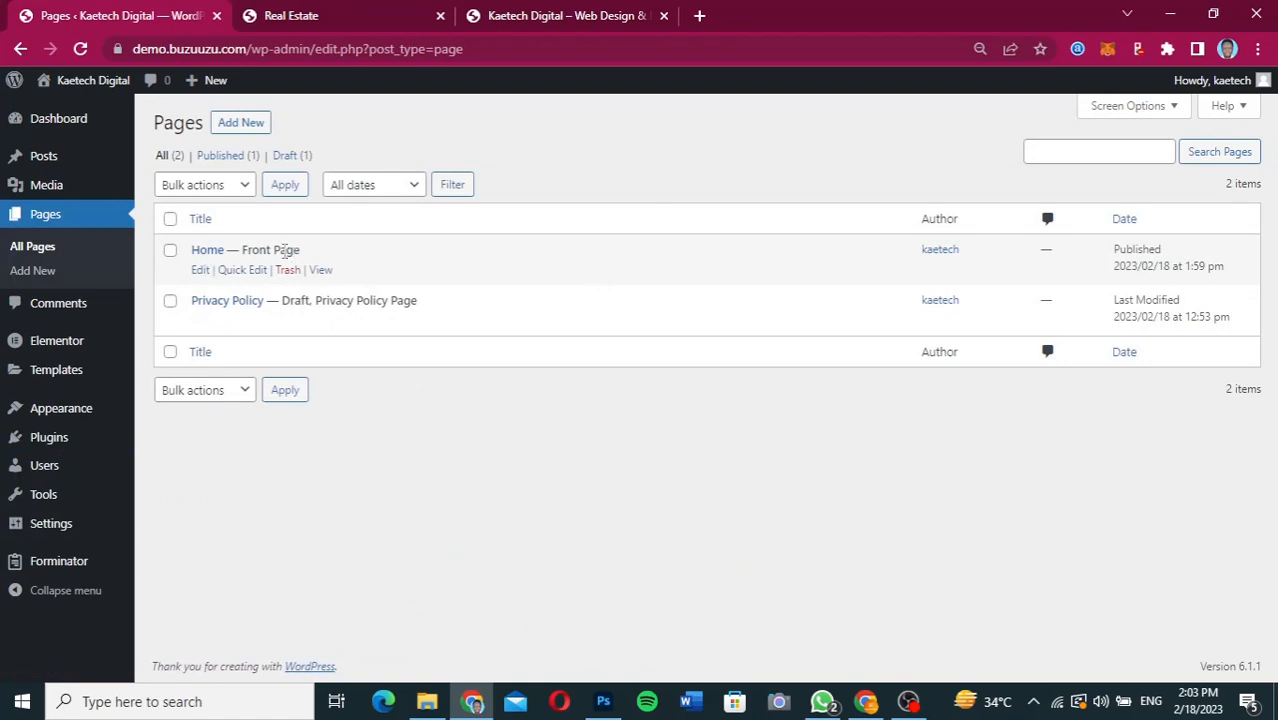
left_click(200, 272)
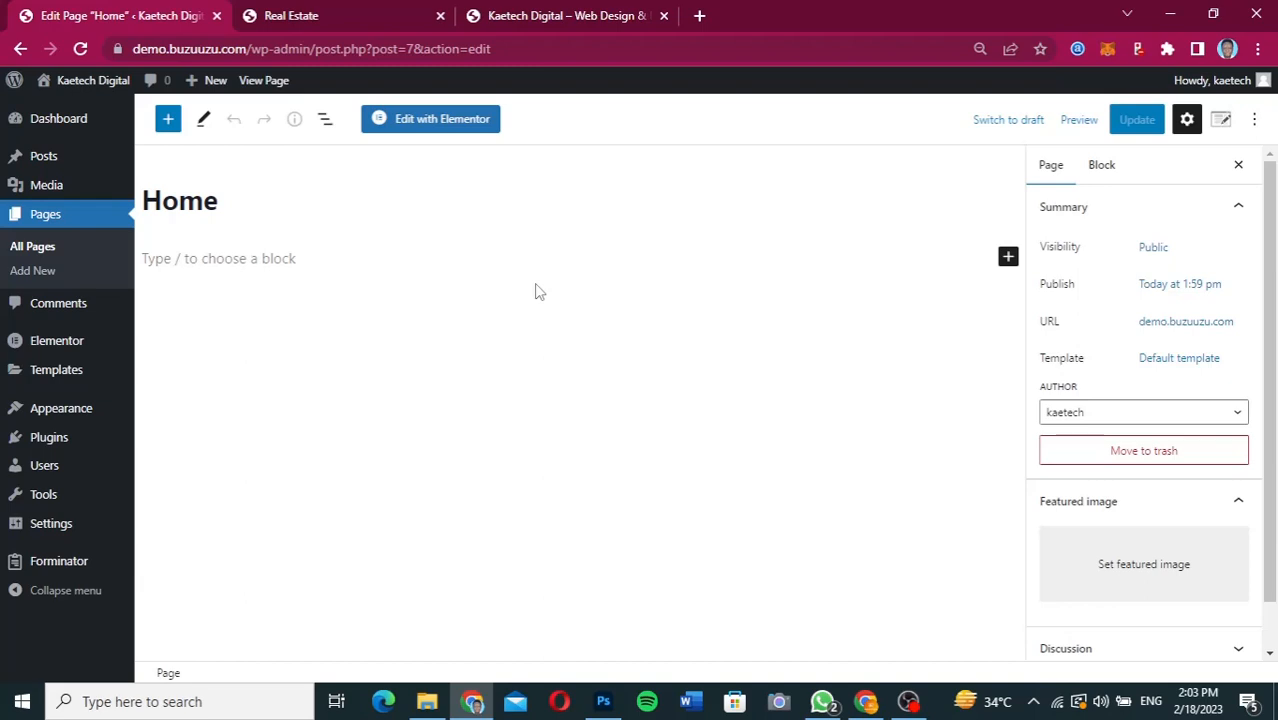
left_click(446, 121)
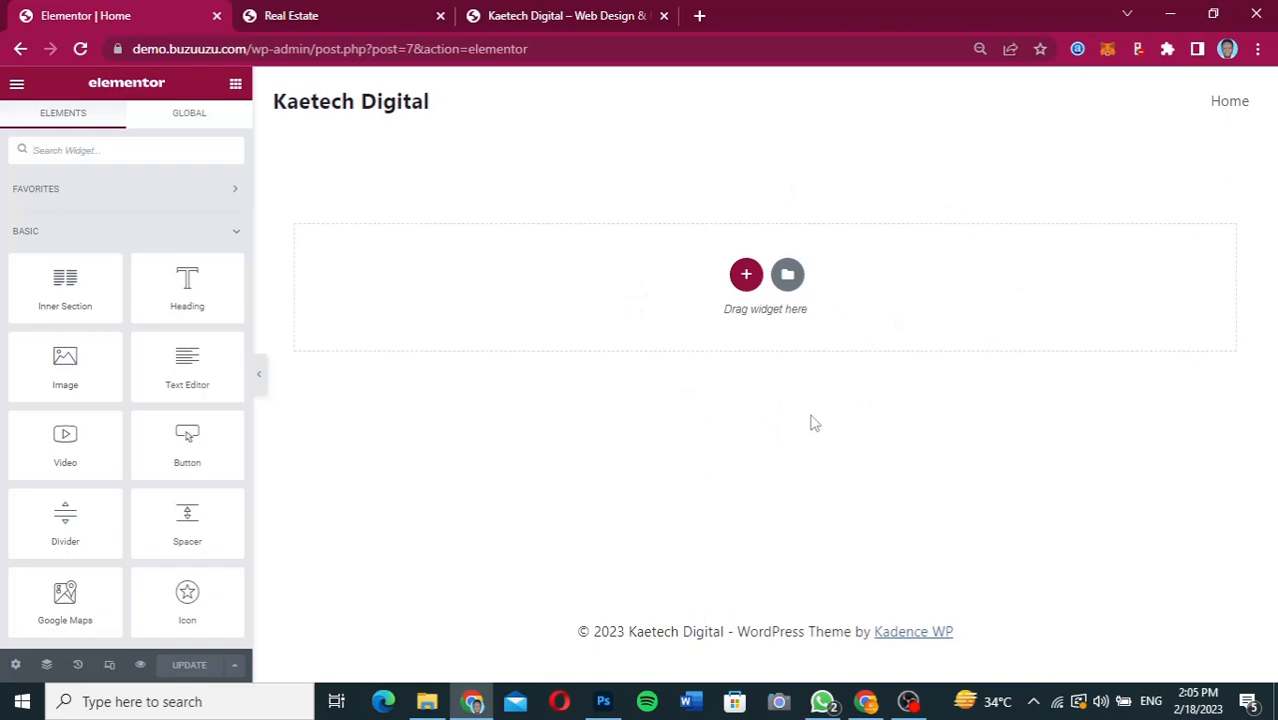
Switch to the Figma design, examine the header and hero section, and return to the Elementor editor.
left_click(866, 701)
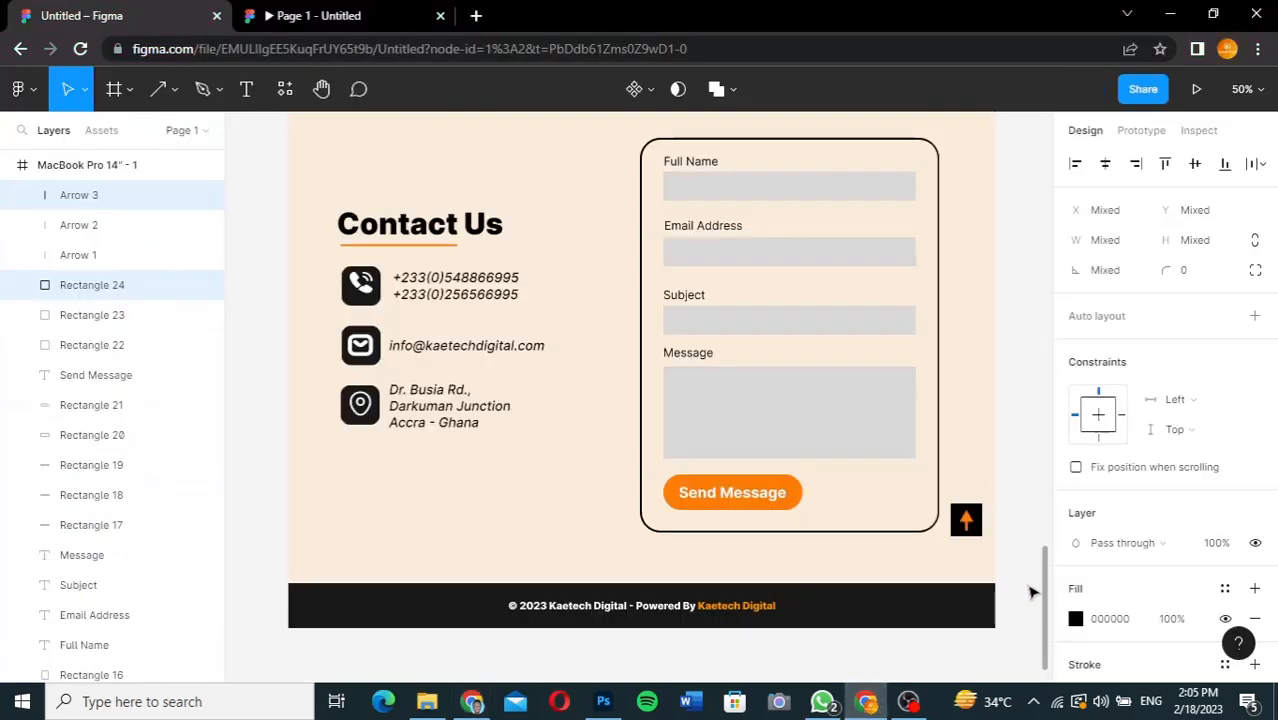
left_click_drag(1045, 596, 1038, 145)
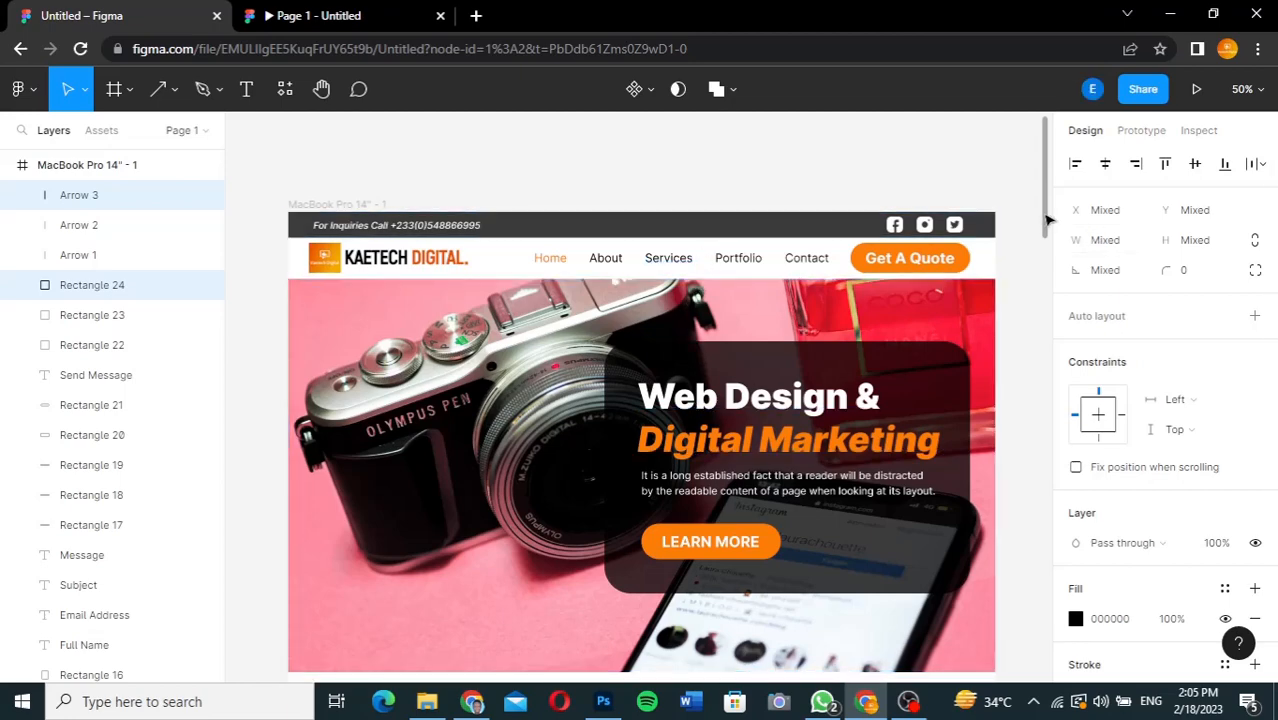
left_click_drag(1047, 218, 998, 261)
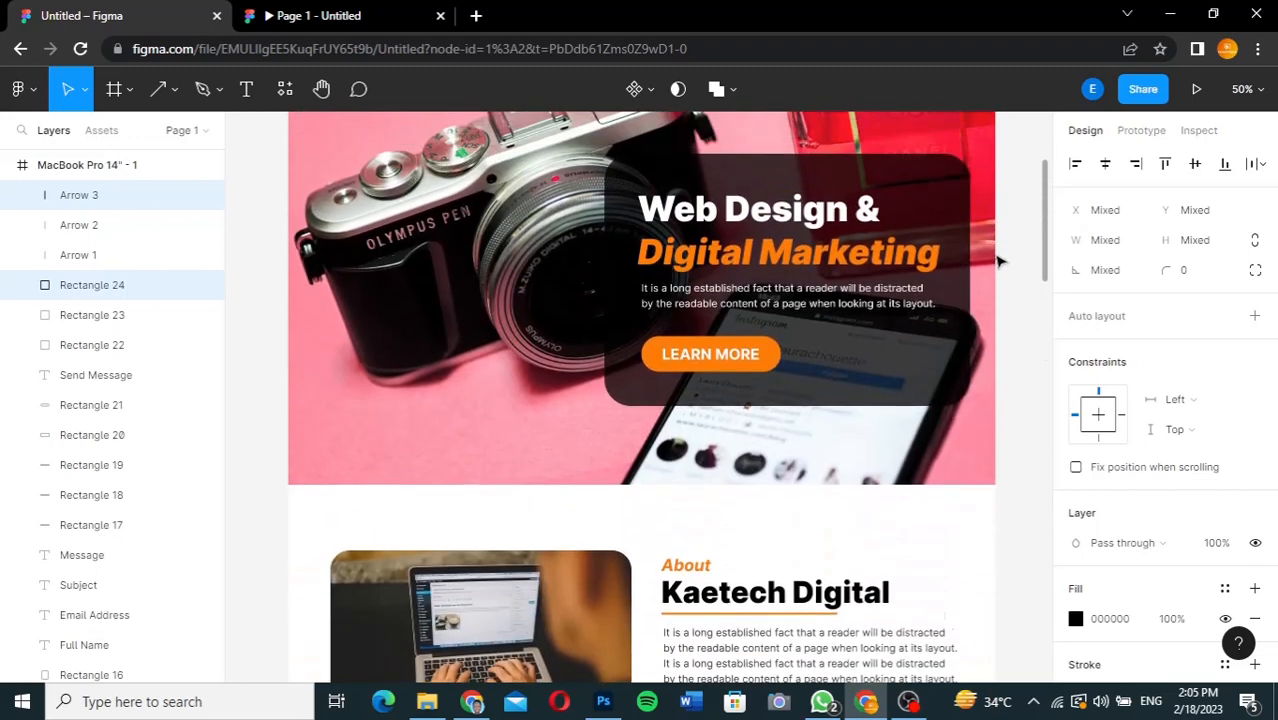
scroll(1000, 245, "up", 3)
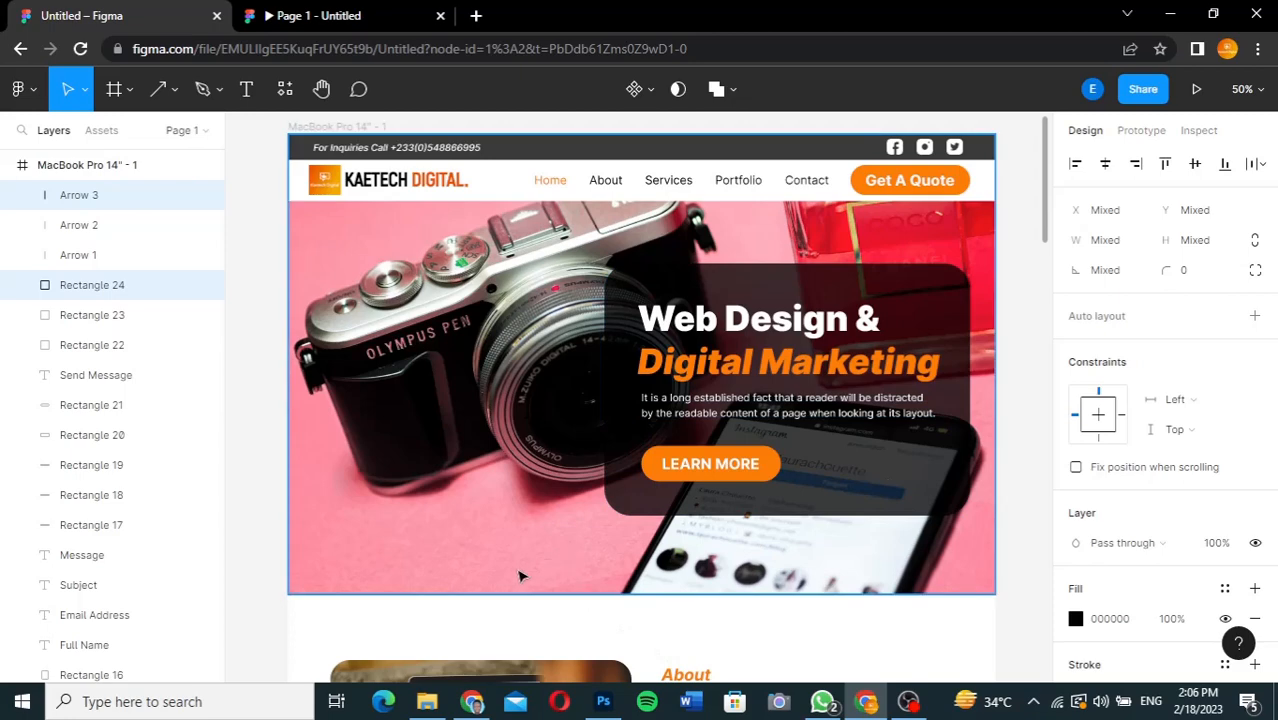
left_click(472, 701)
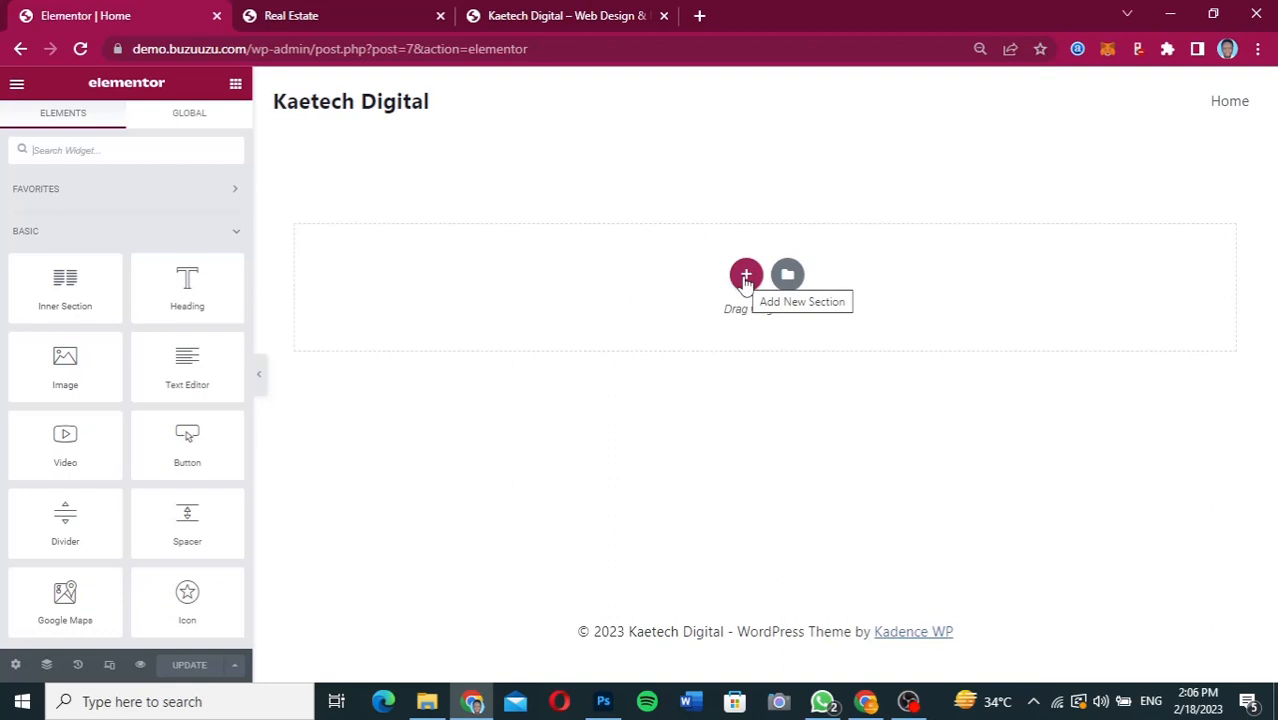
Add a section with two equal columns and give it a minimum height of 600 px.
left_click(745, 278)
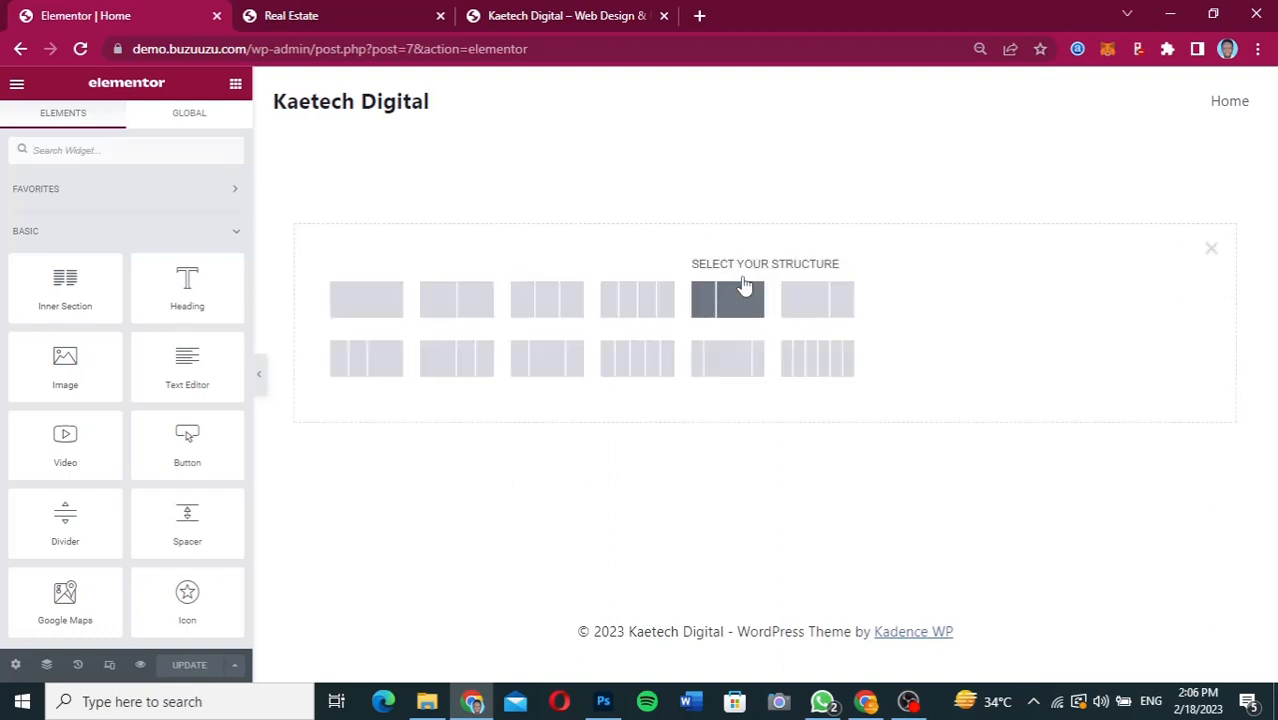
left_click(458, 302)
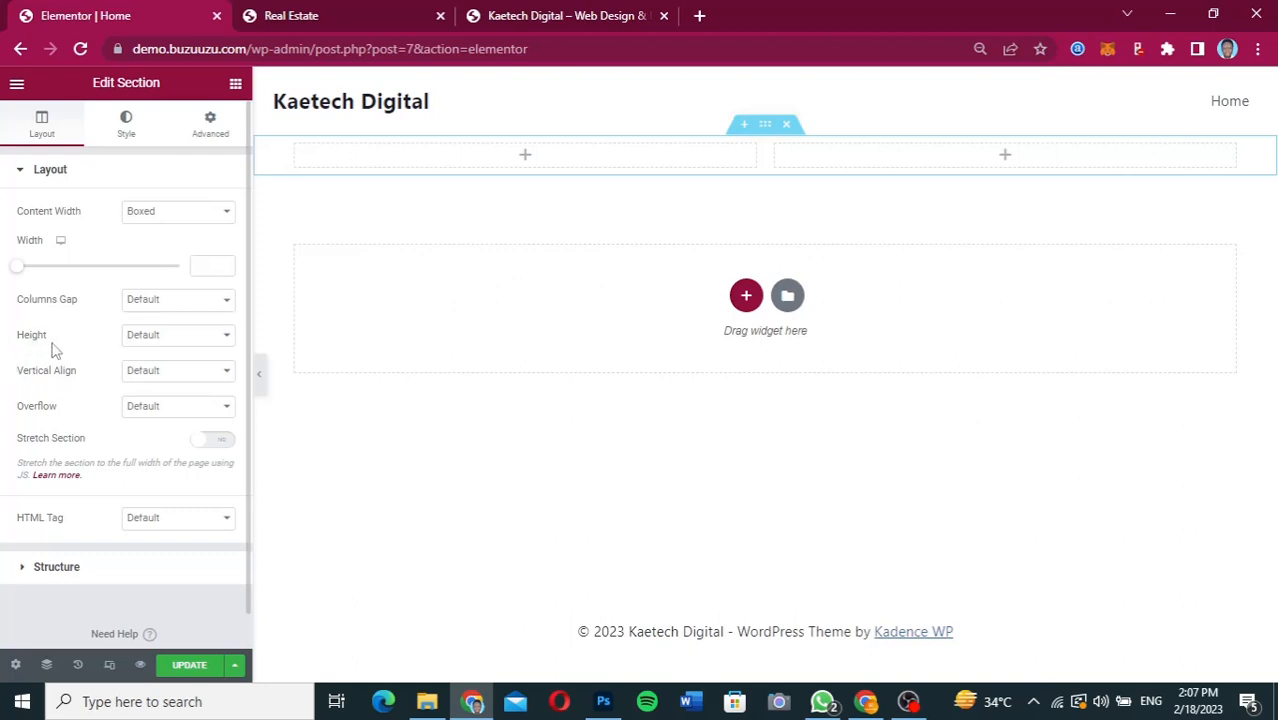
left_click(175, 336)
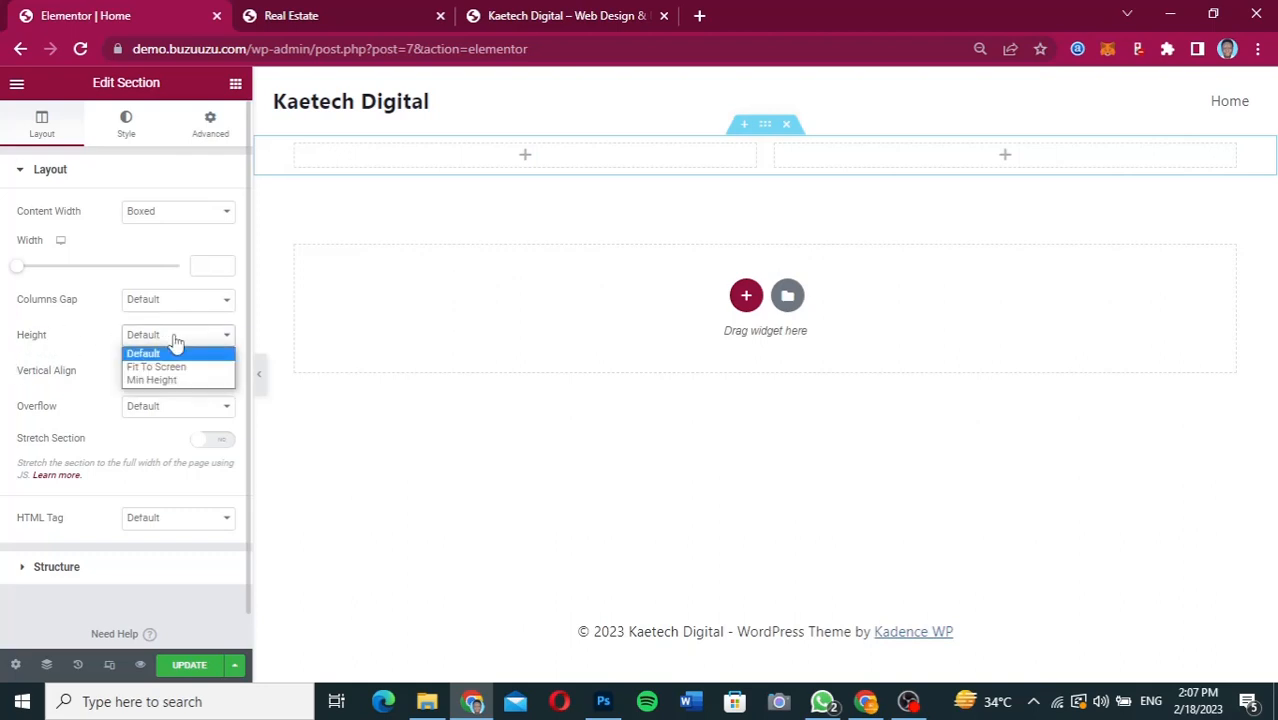
left_click(160, 380)
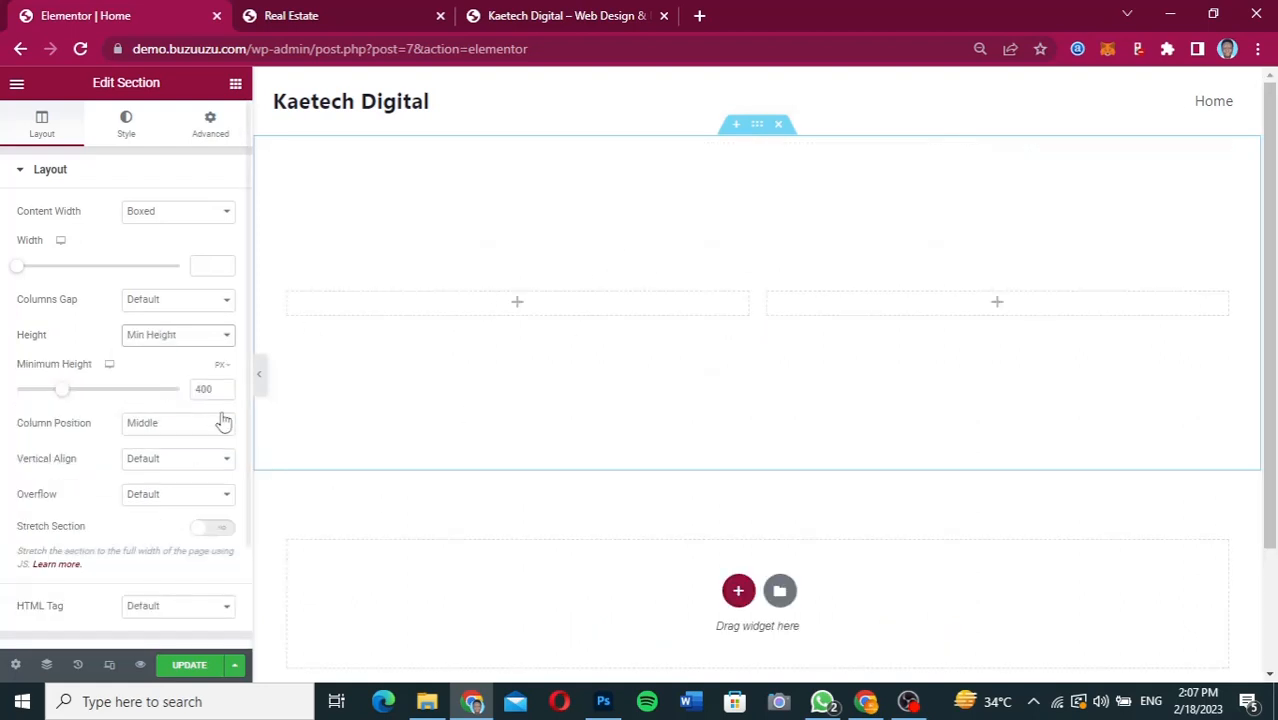
left_click(202, 389)
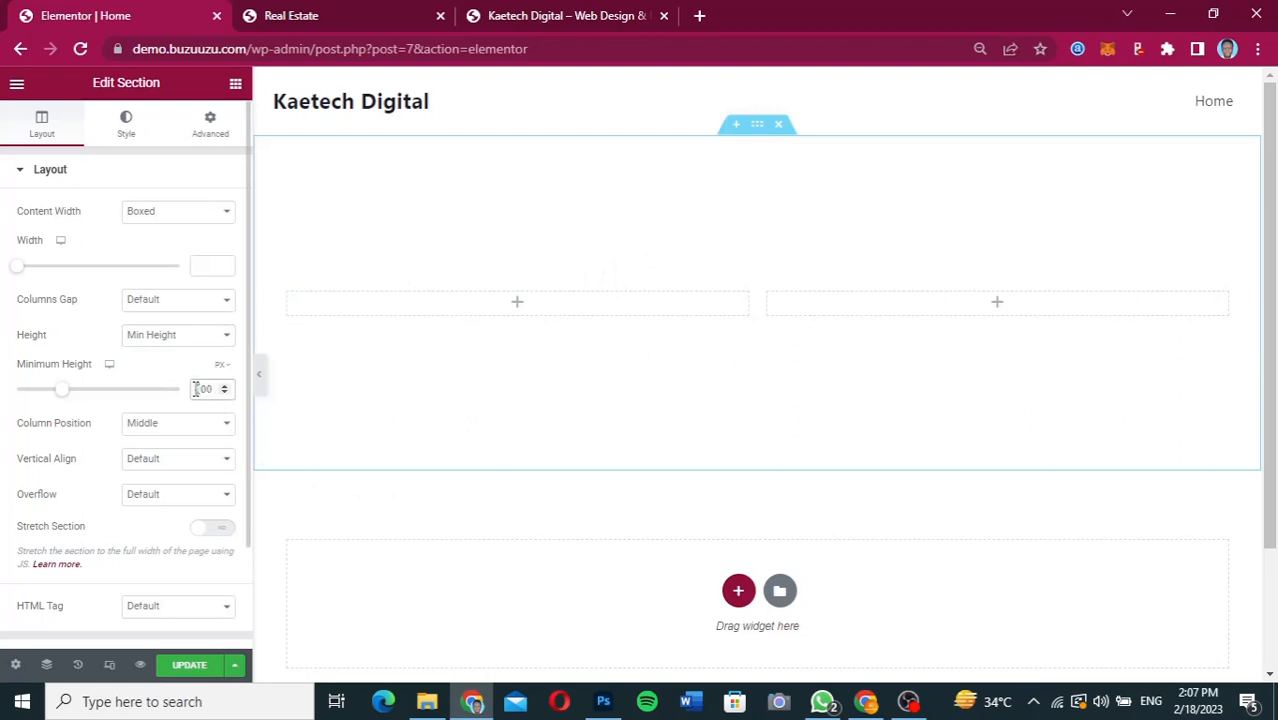
type("6")
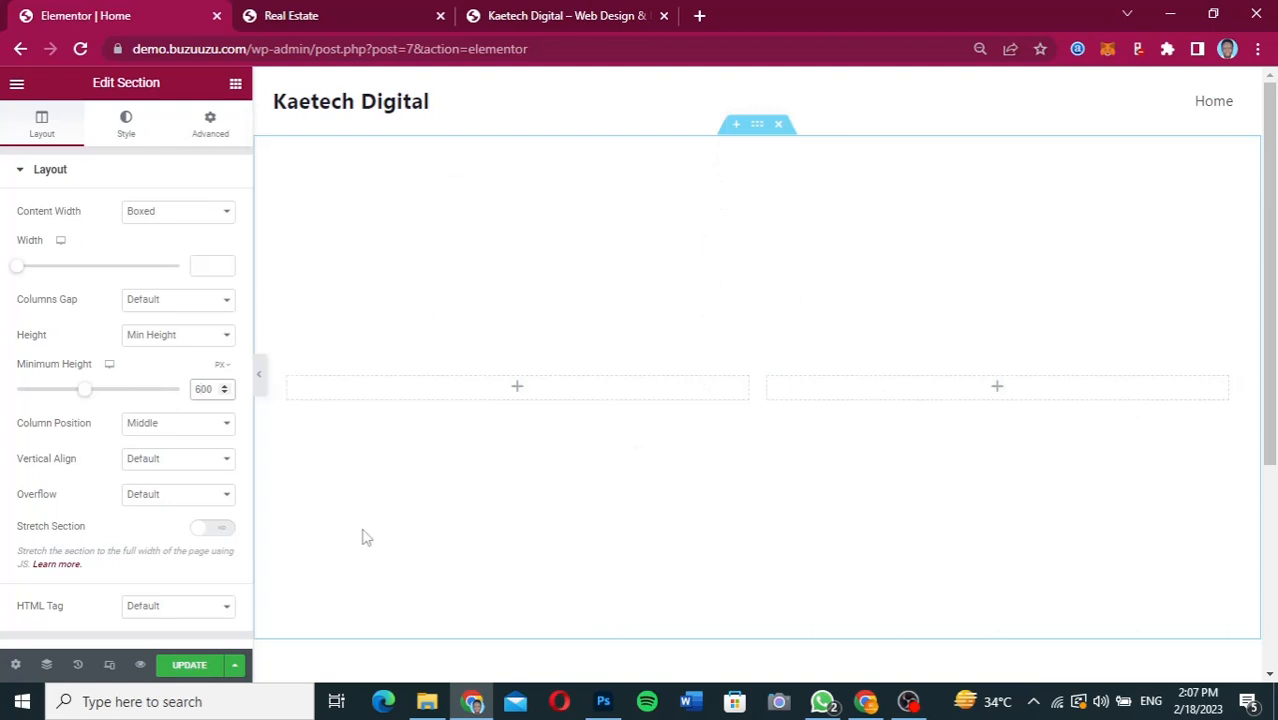
Set the section's background type to Classic and open the media chooser for its background image.
left_click(127, 128)
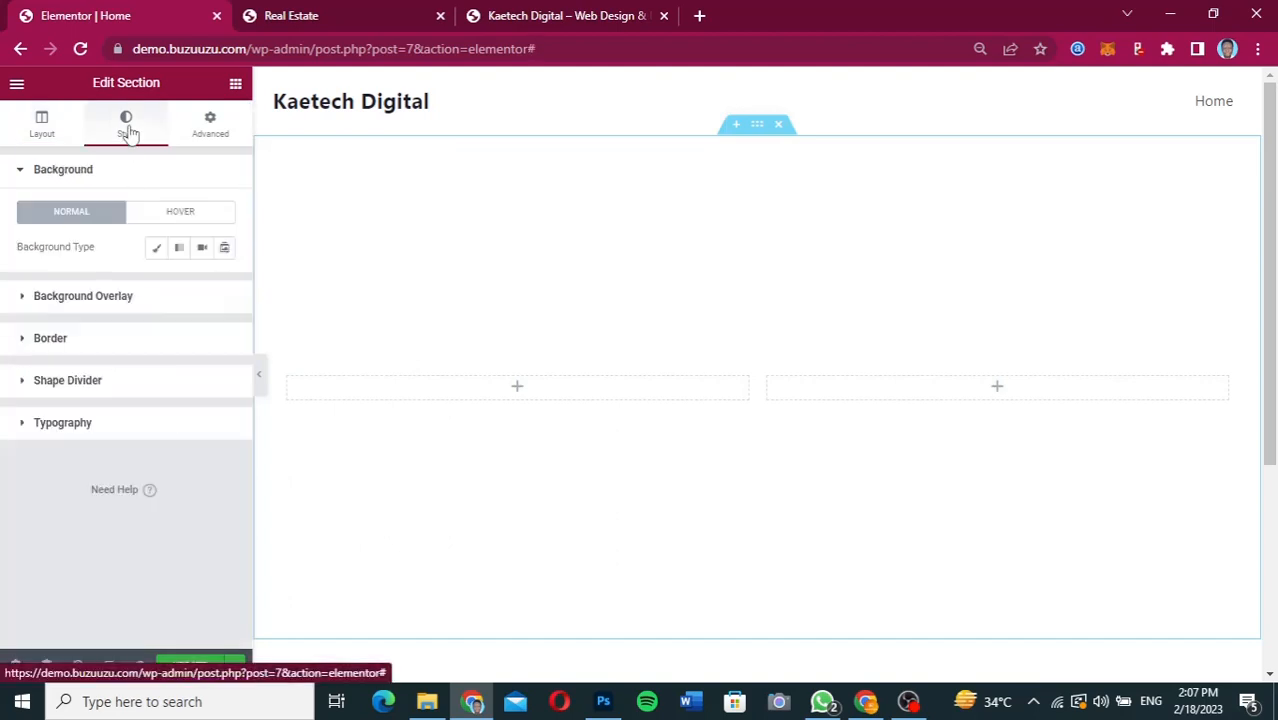
left_click(156, 250)
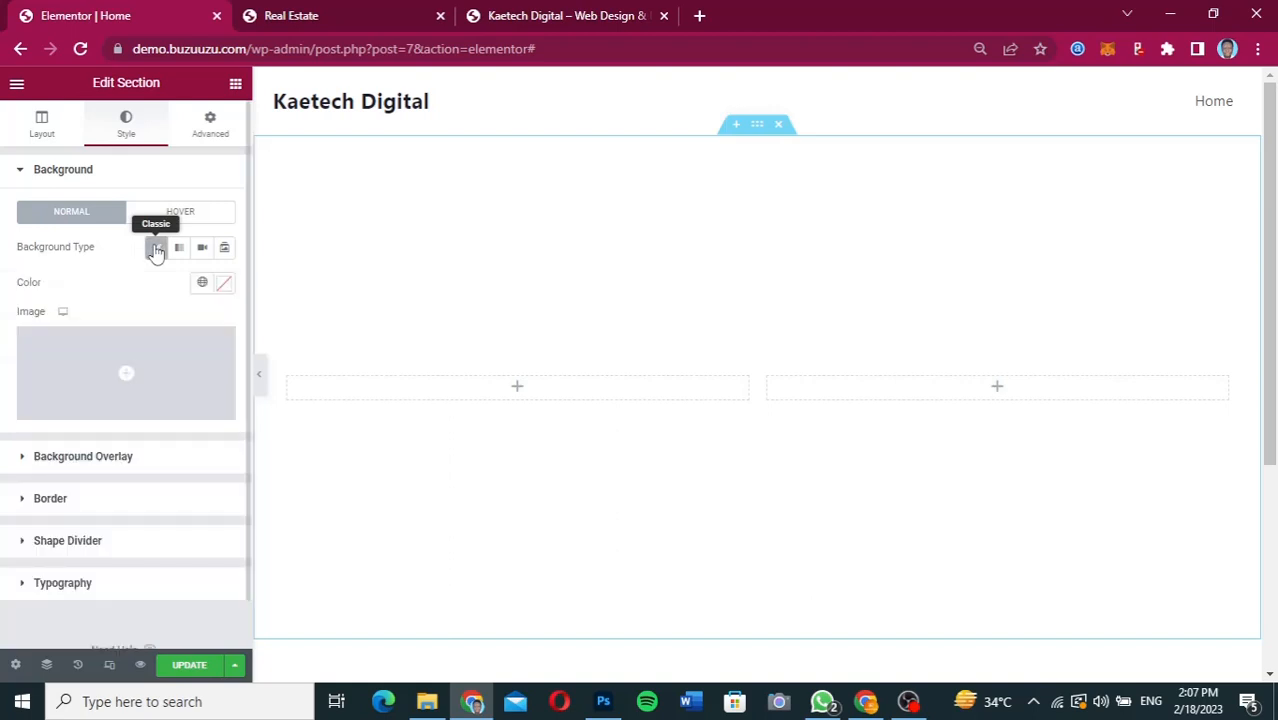
left_click(111, 373)
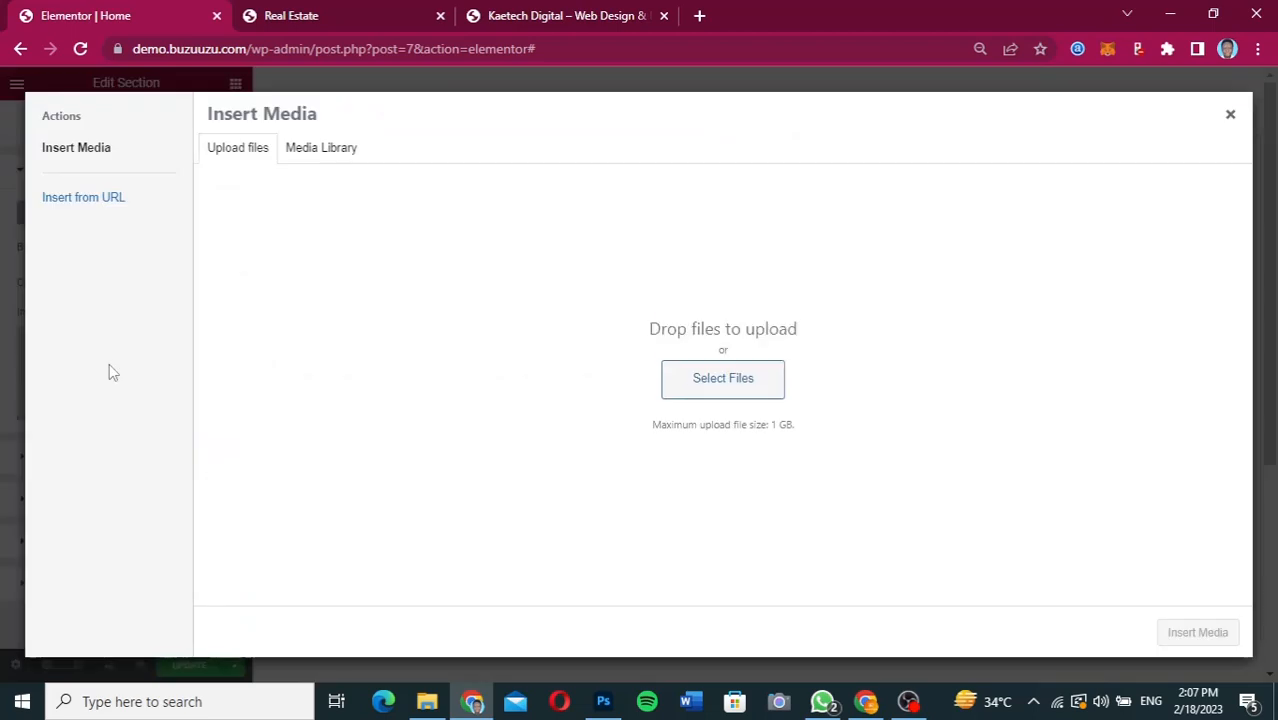
Upload all images from the Kaetech folder in Downloads to the media library.
left_click(321, 165)
left_click(245, 150)
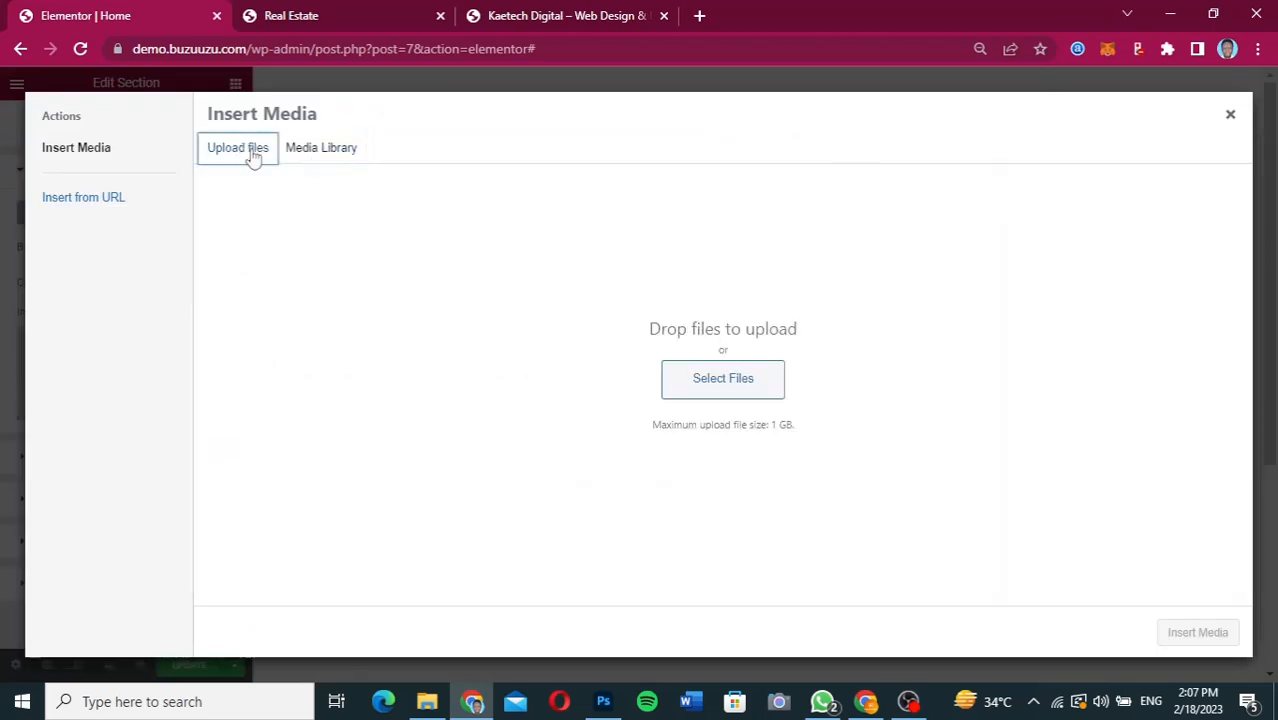
left_click(703, 383)
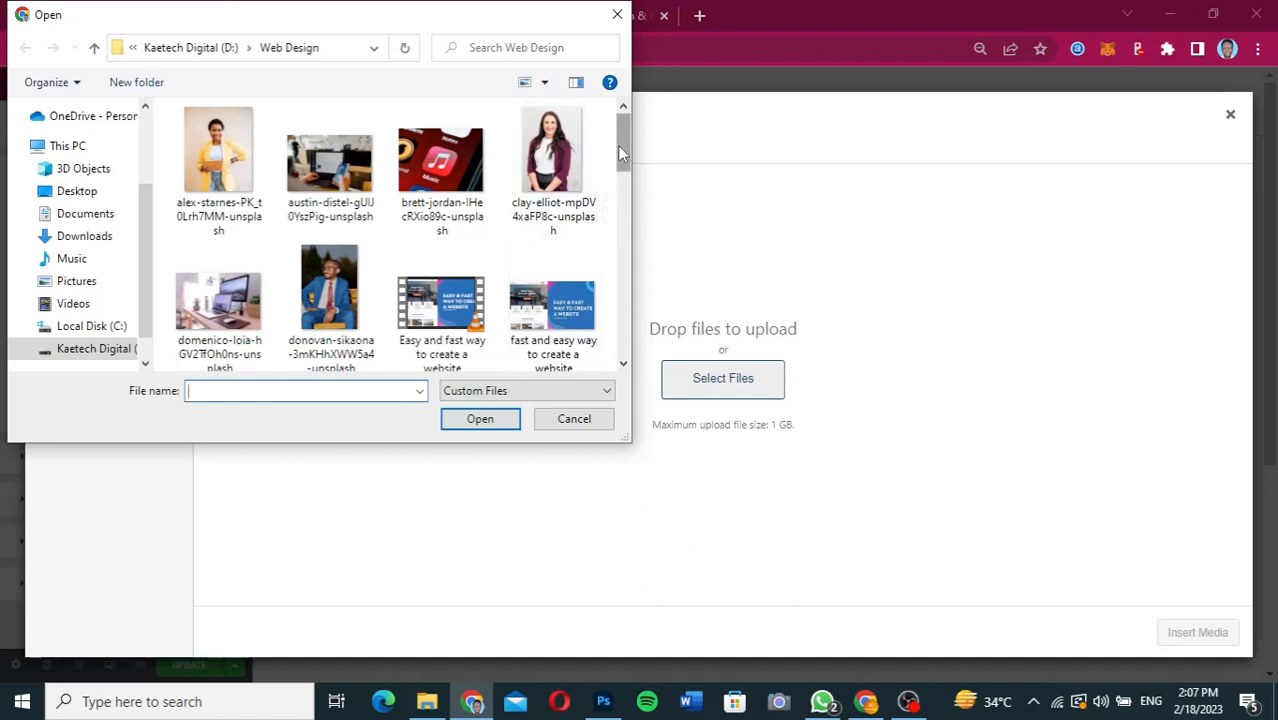
left_click_drag(620, 152, 599, 240)
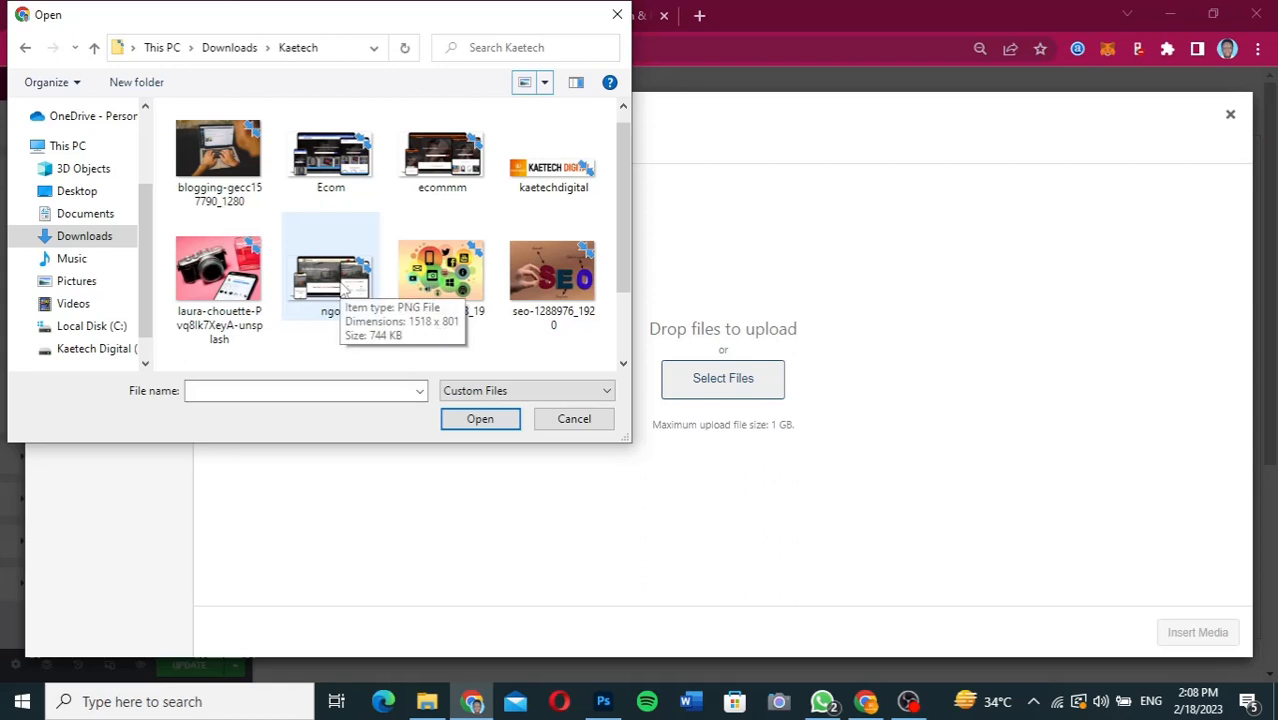
left_click(218, 160)
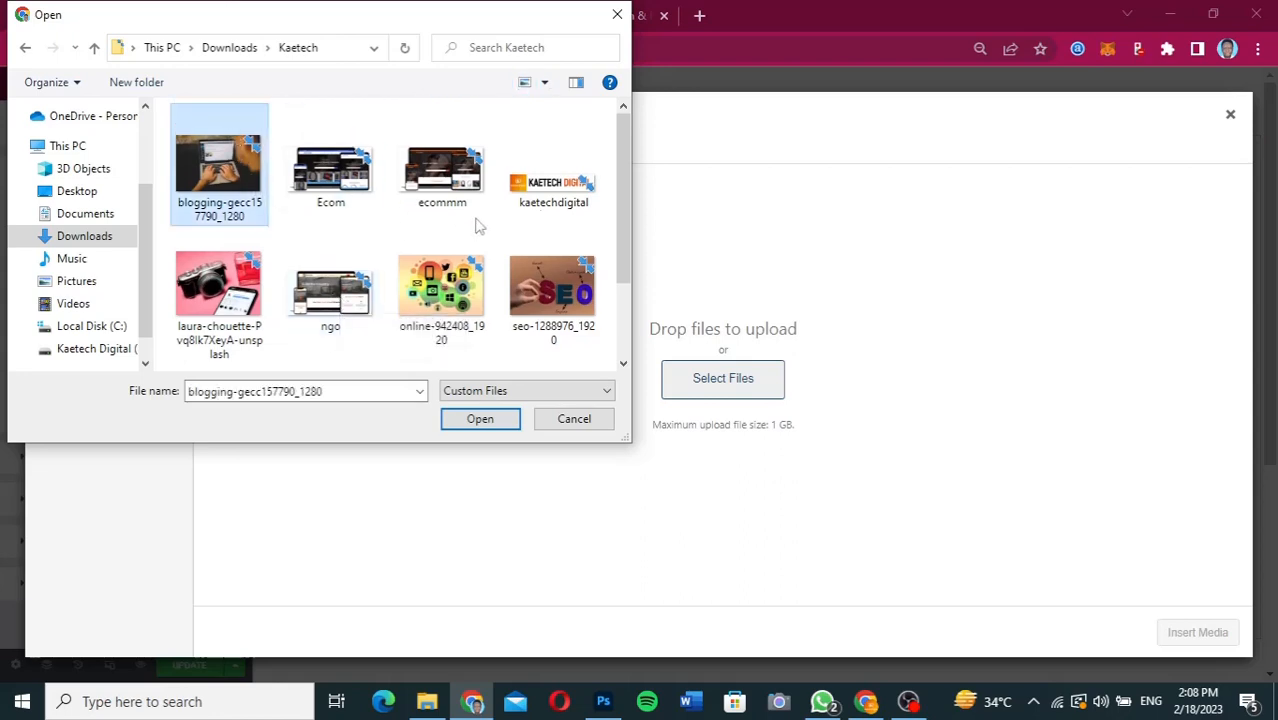
key("ctrl+a")
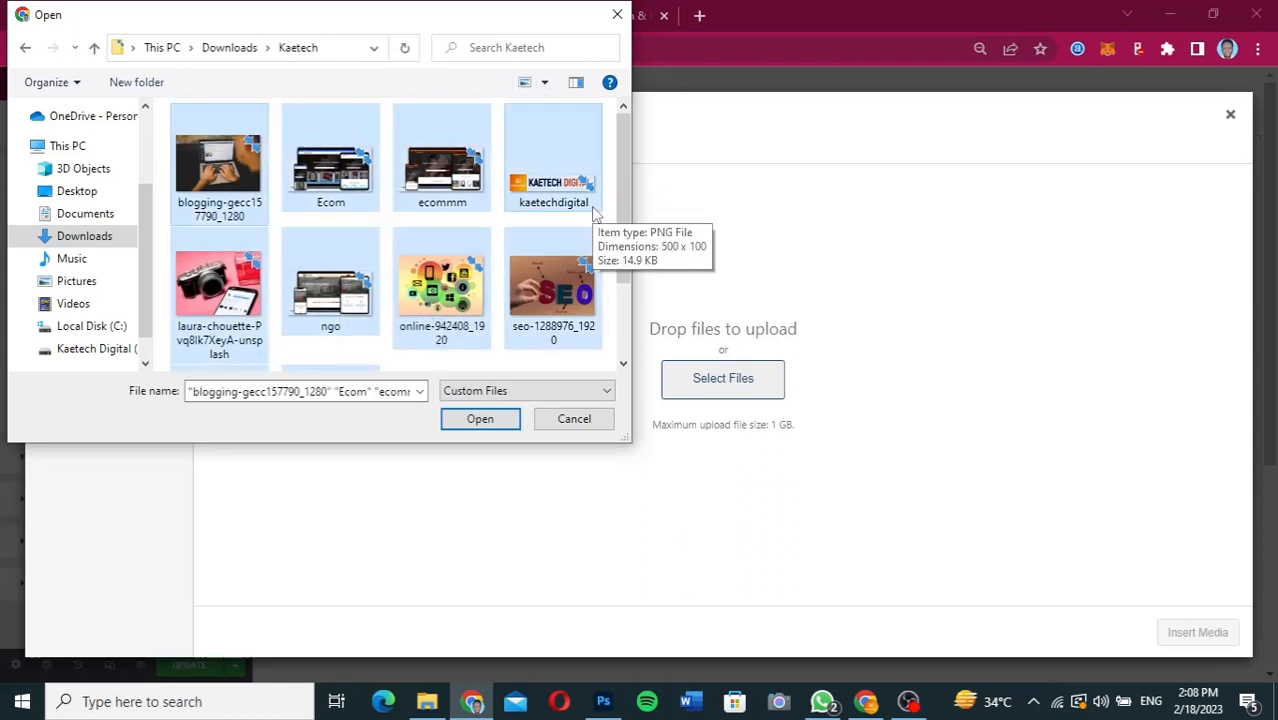
left_click(478, 424)
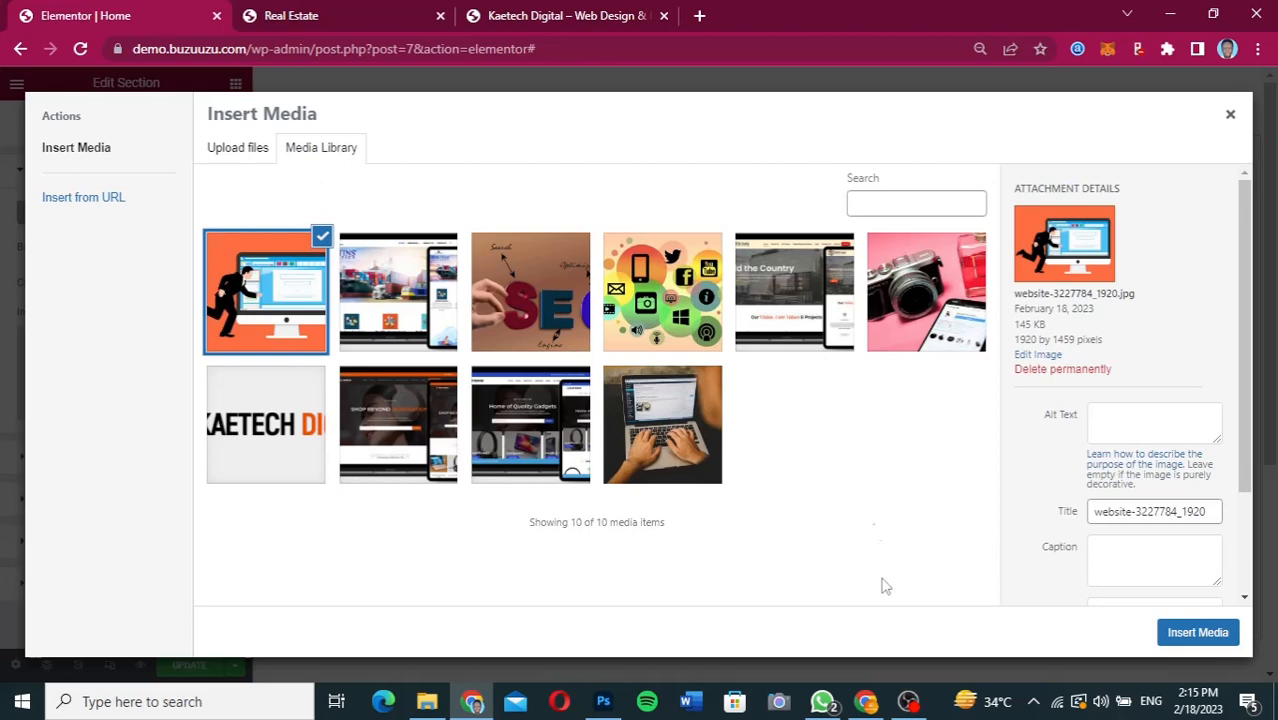
Check the hero image in the Figma design, return to Elementor and insert the camera-and-phone photo as the section background.
left_click(866, 701)
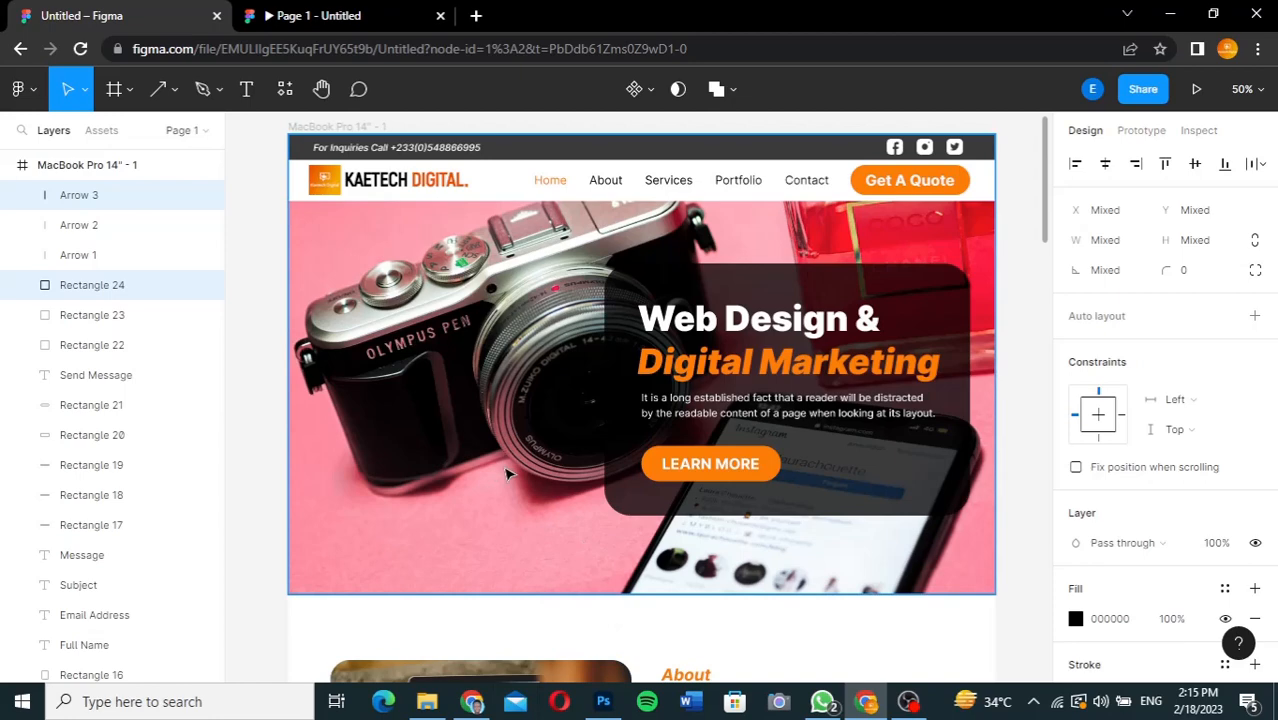
left_click(472, 704)
left_click(946, 310)
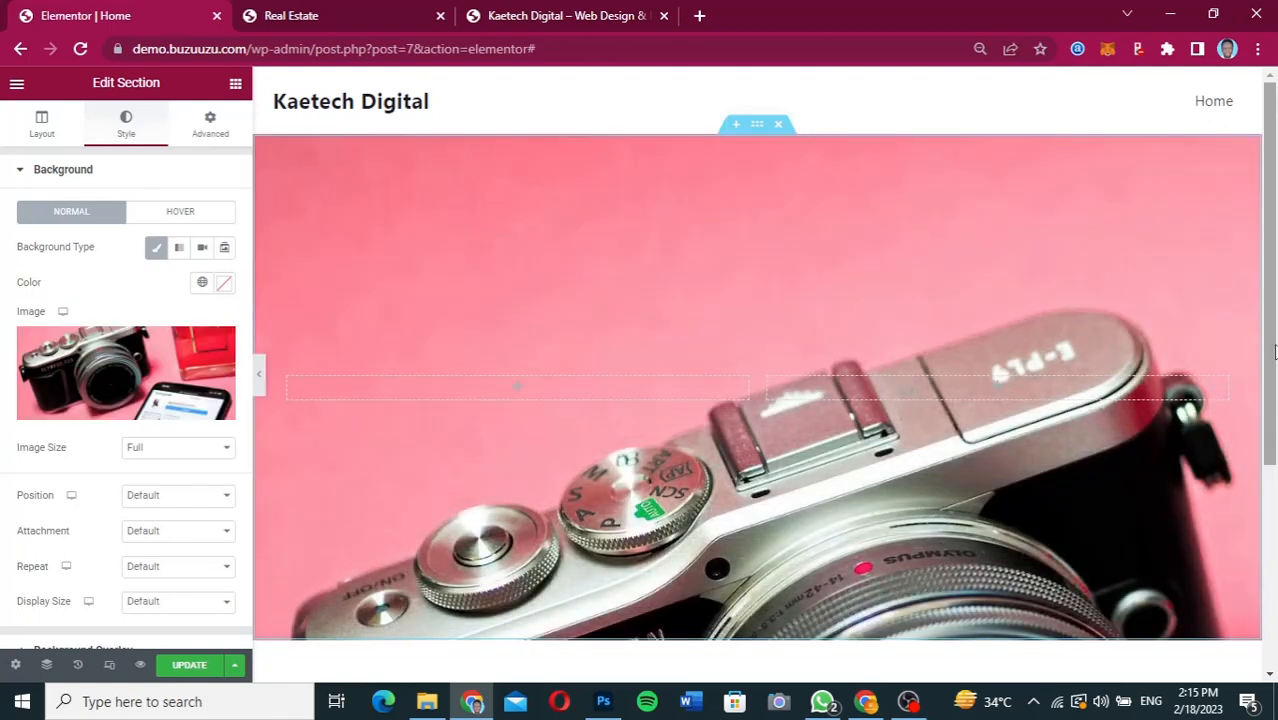
Set the background image's position to Center Center, repeat to No-repeat and display size to Cover.
mouse_move(1274, 352)
left_mouse_down()
mouse_move(1274, 500)
mouse_move(1276, 360)
left_mouse_up()
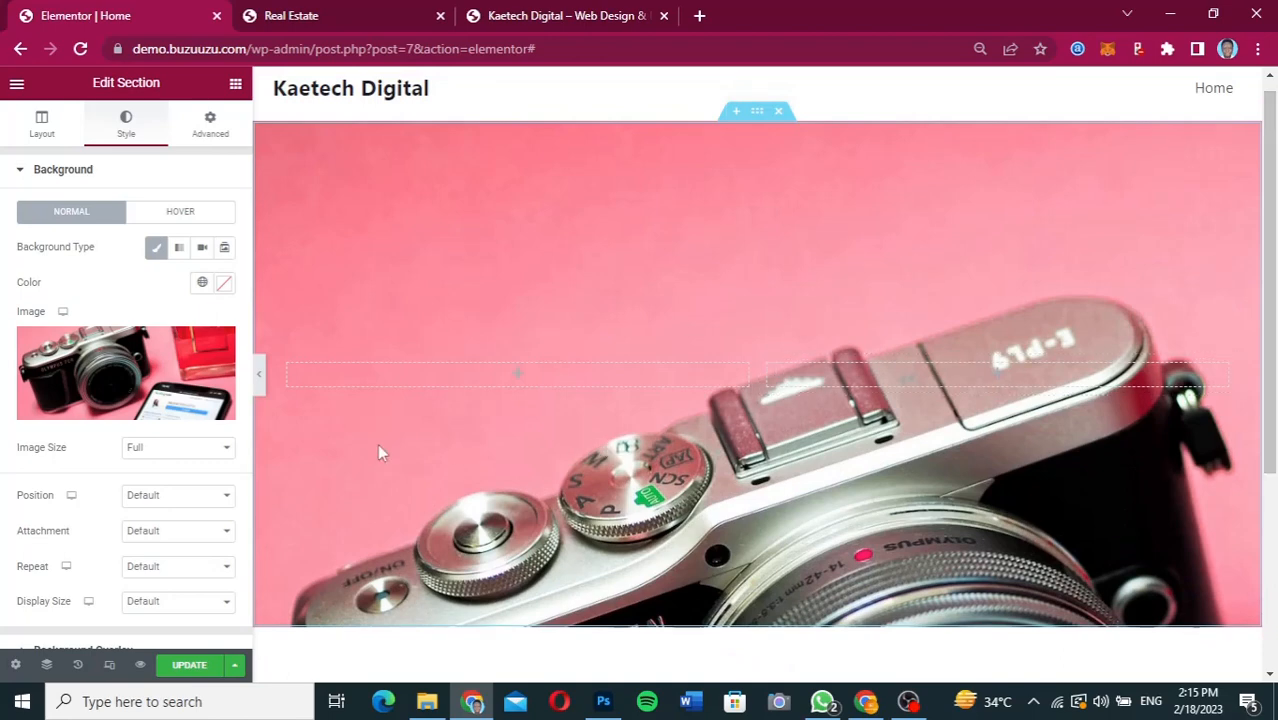
left_click(175, 449)
left_click(175, 449)
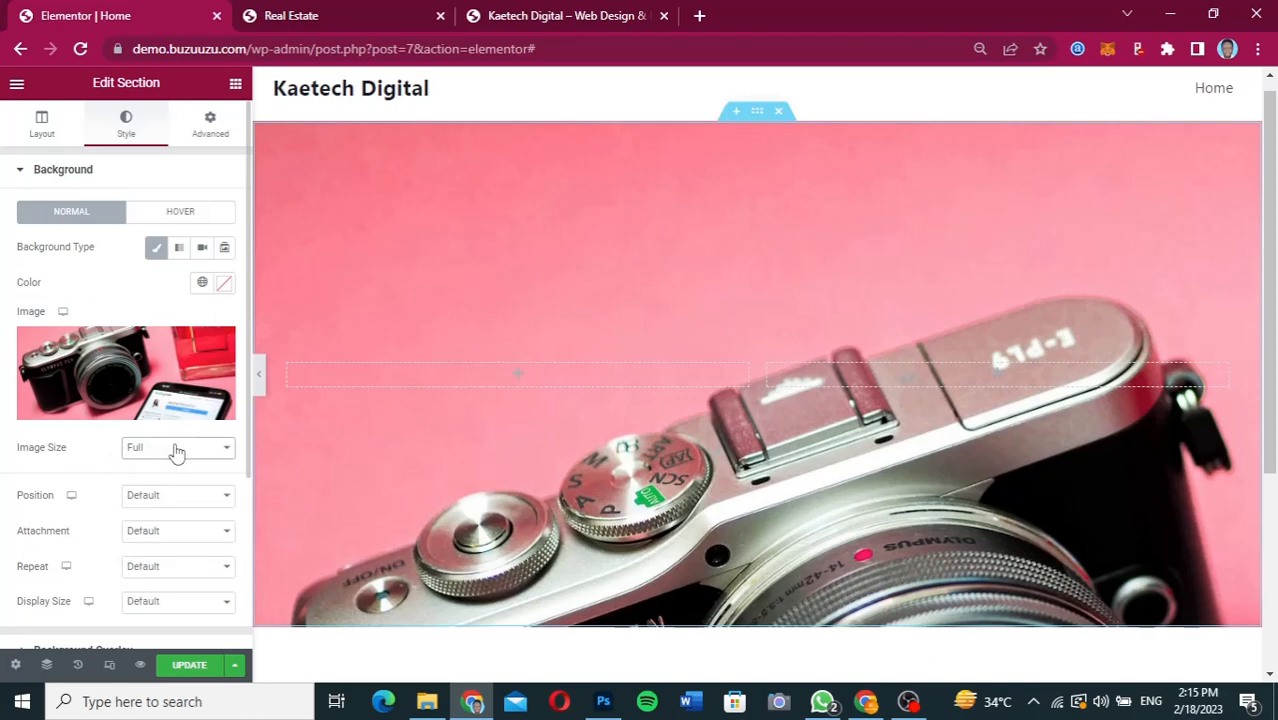
left_click(208, 497)
left_click(186, 529)
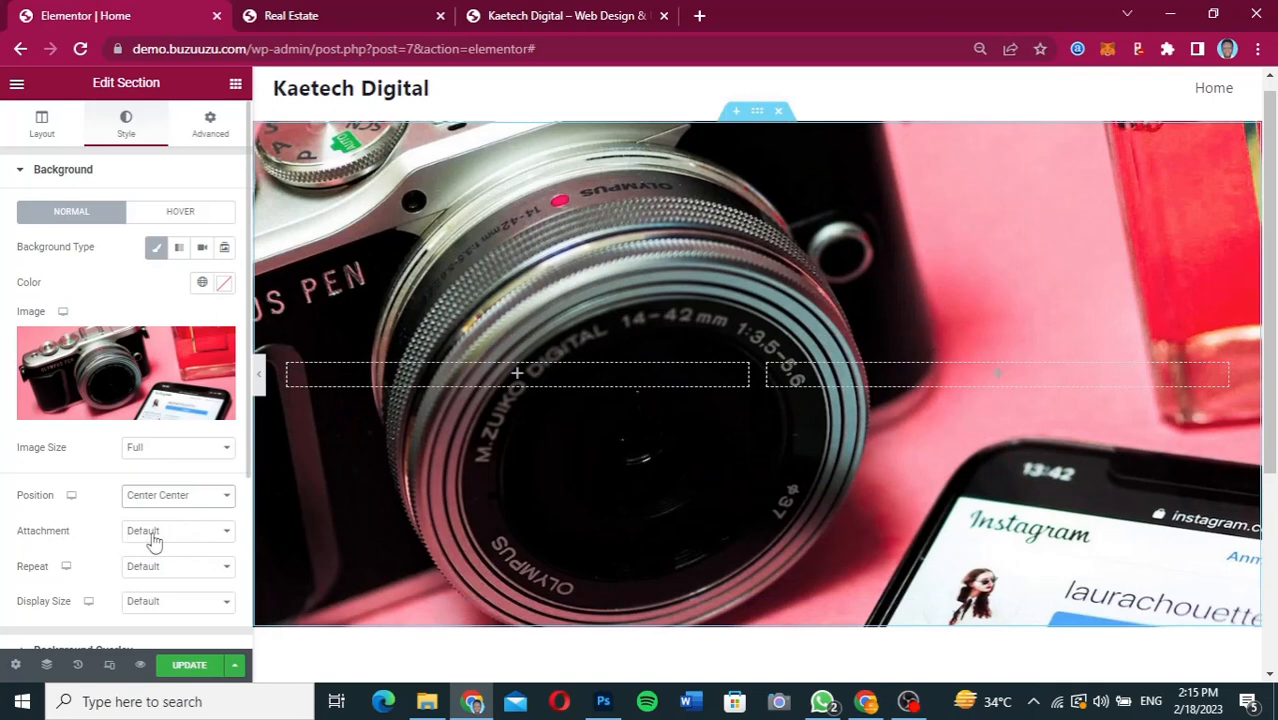
left_click(185, 534)
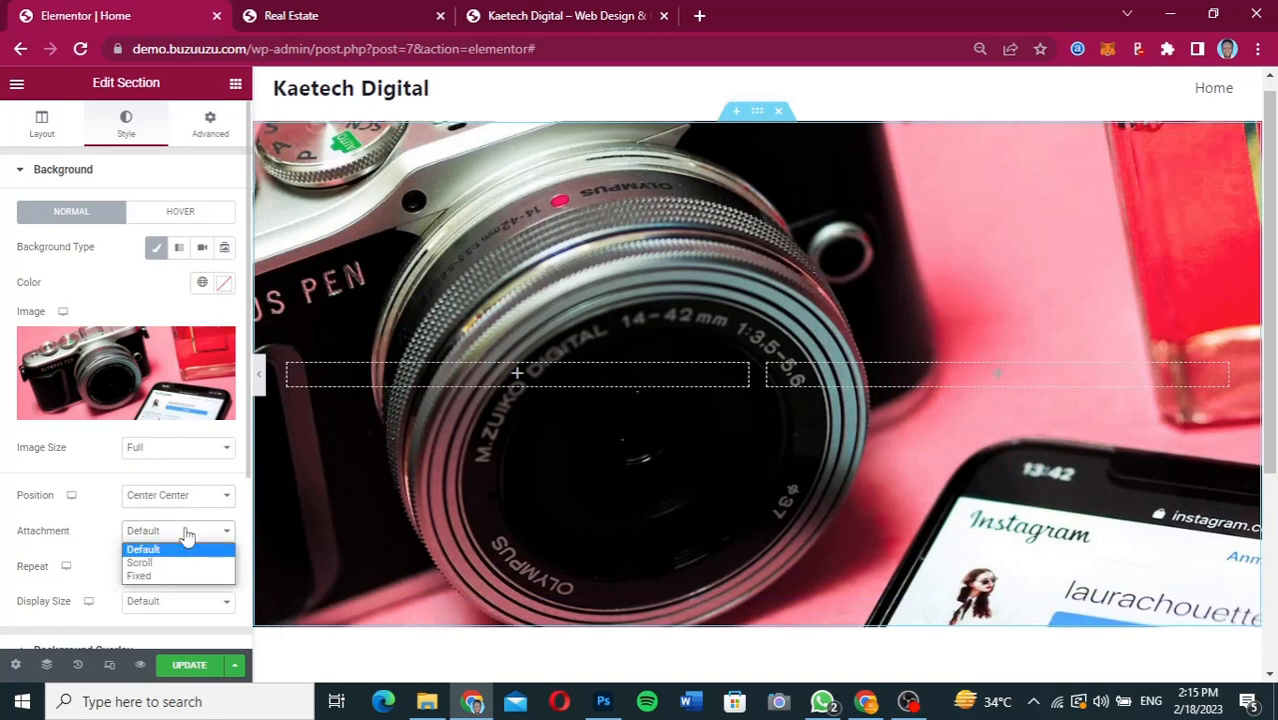
left_click(186, 534)
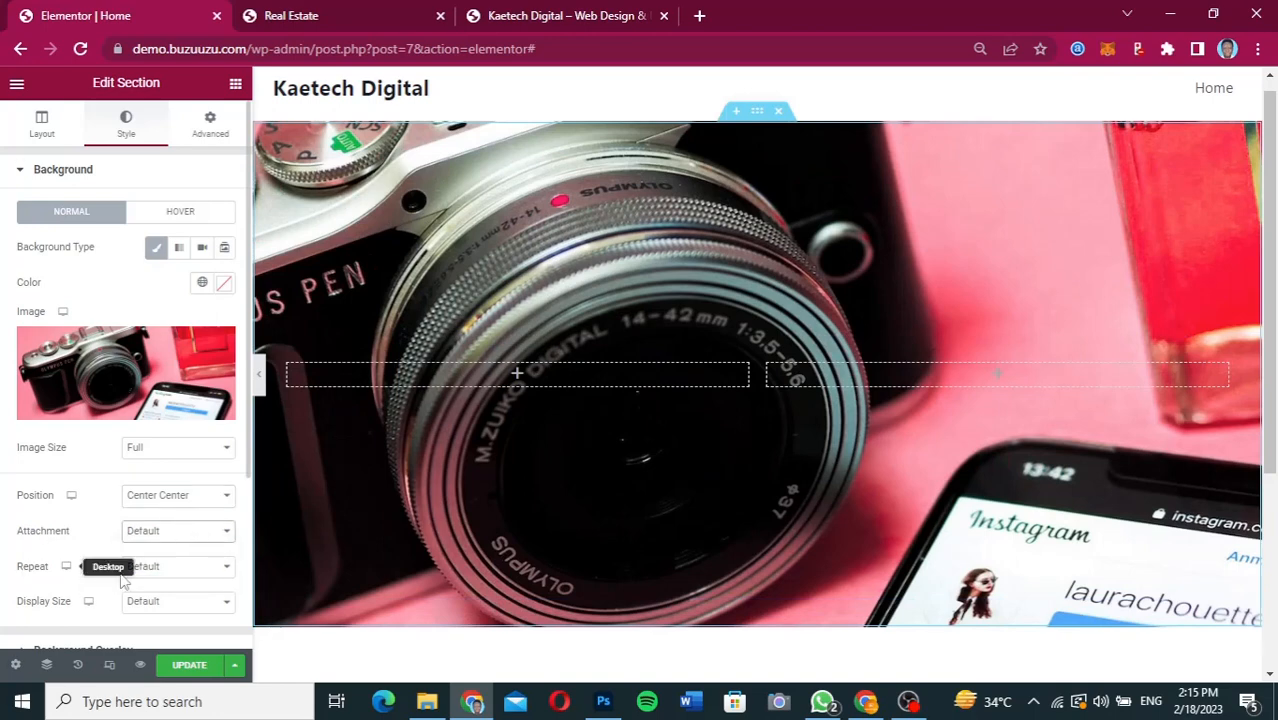
left_click(177, 568)
left_click(145, 597)
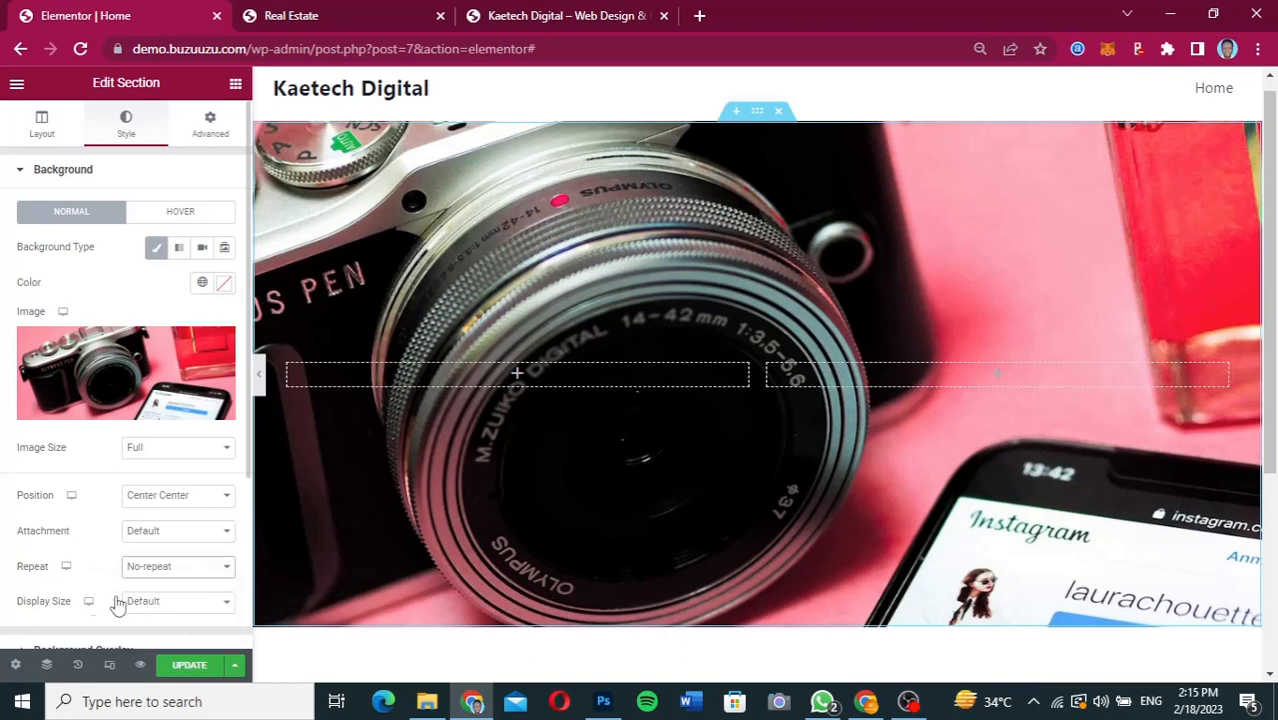
left_click(172, 605)
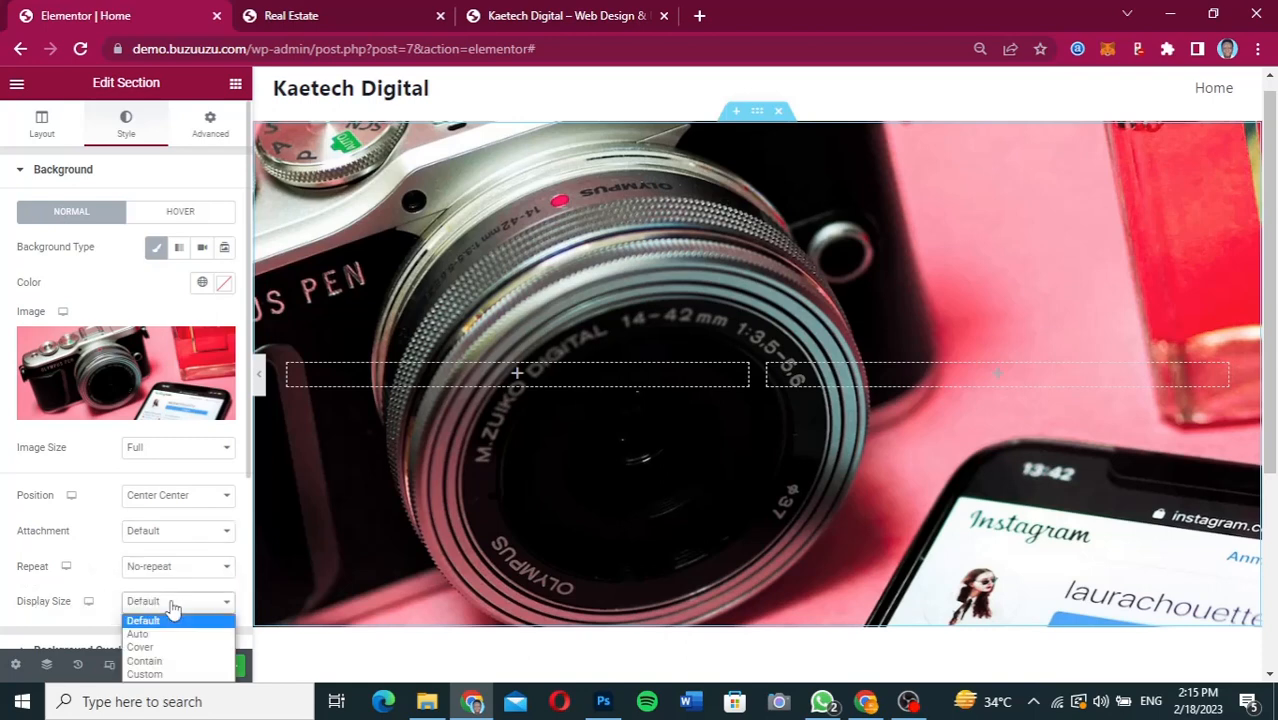
left_click(159, 650)
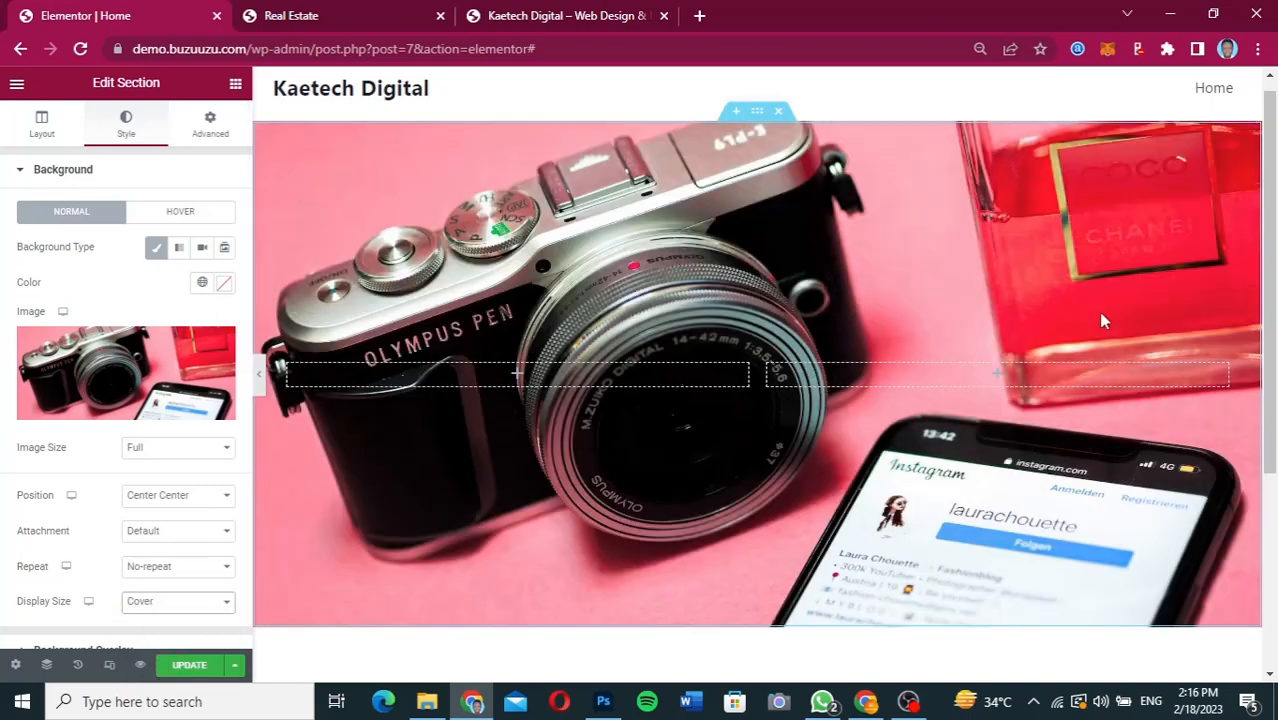
Add a Heading widget to the hero section's second column with the title "Web Design & Digital Marketing".
mouse_move(1273, 292)
left_mouse_down()
mouse_move(1272, 331)
mouse_move(1273, 287)
mouse_move(1273, 300)
left_mouse_up()
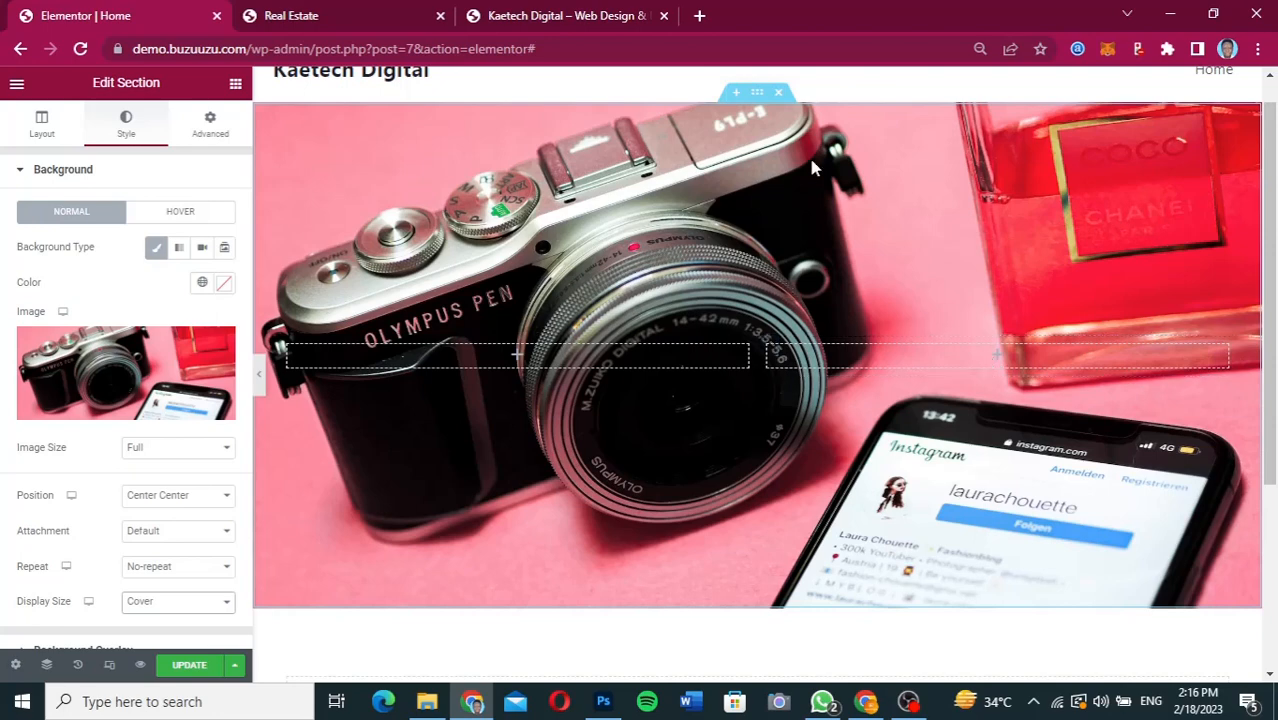
left_click(866, 701)
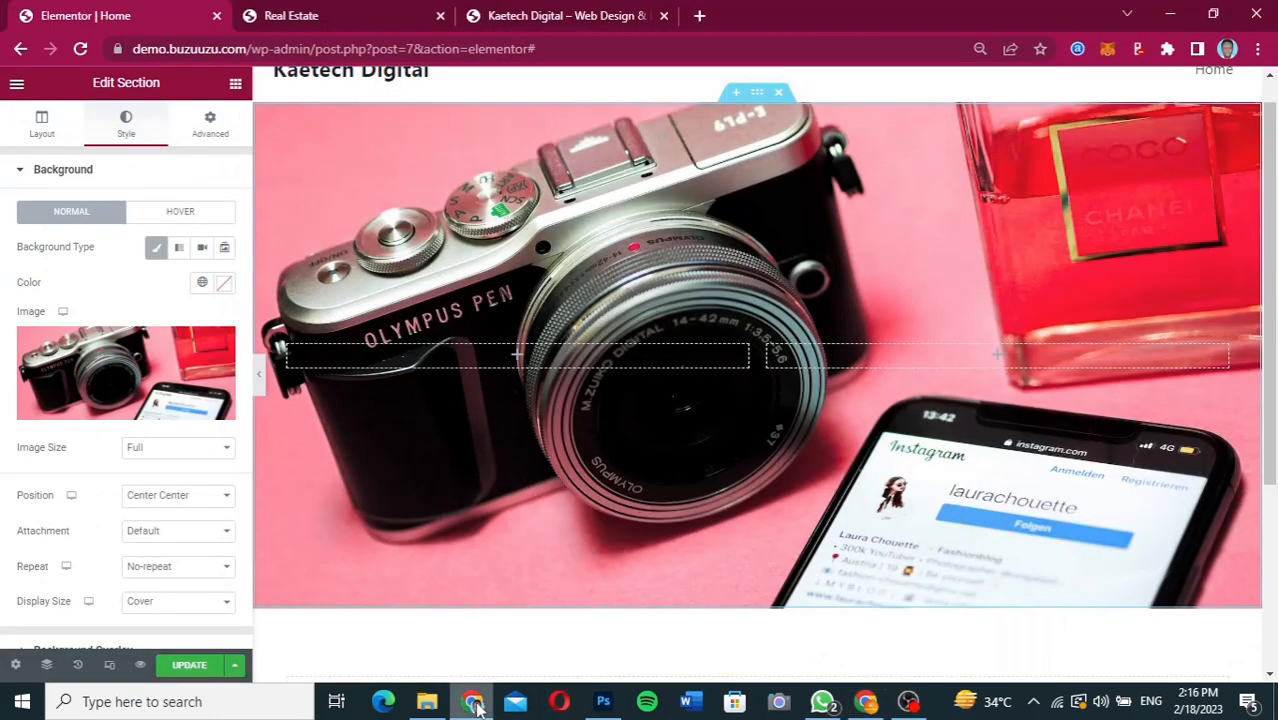
left_click(471, 701)
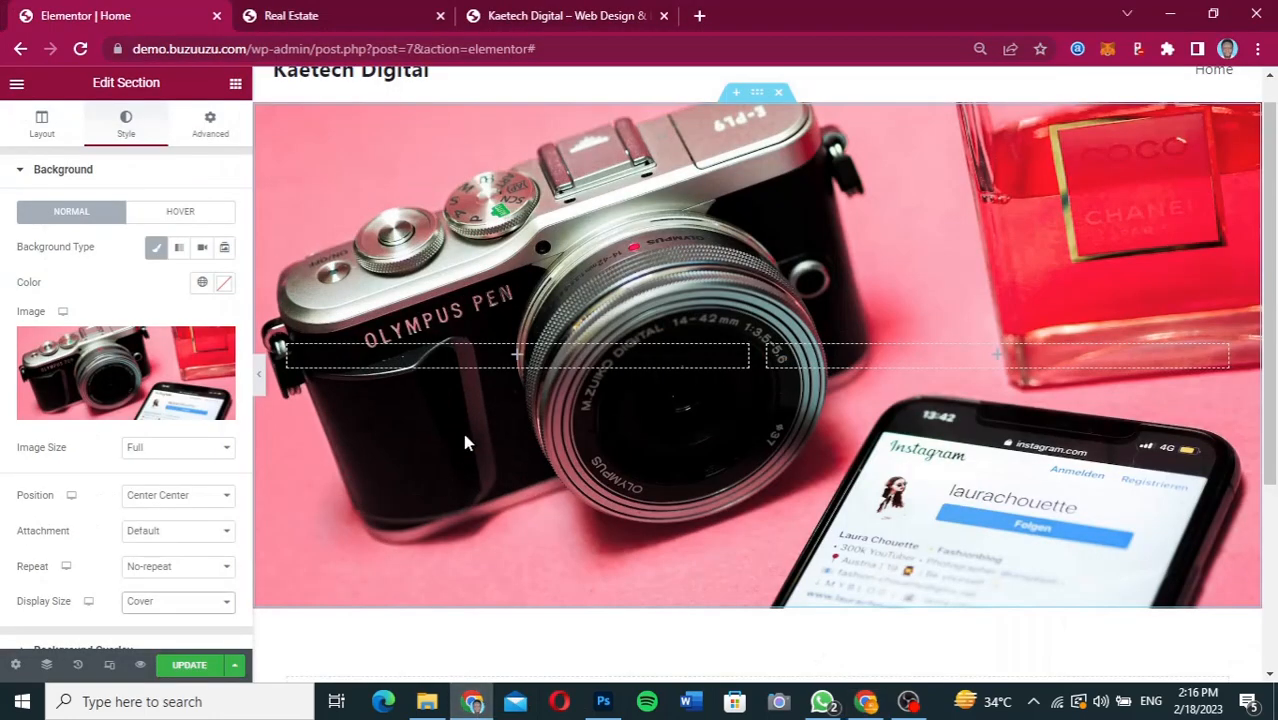
left_click(235, 87)
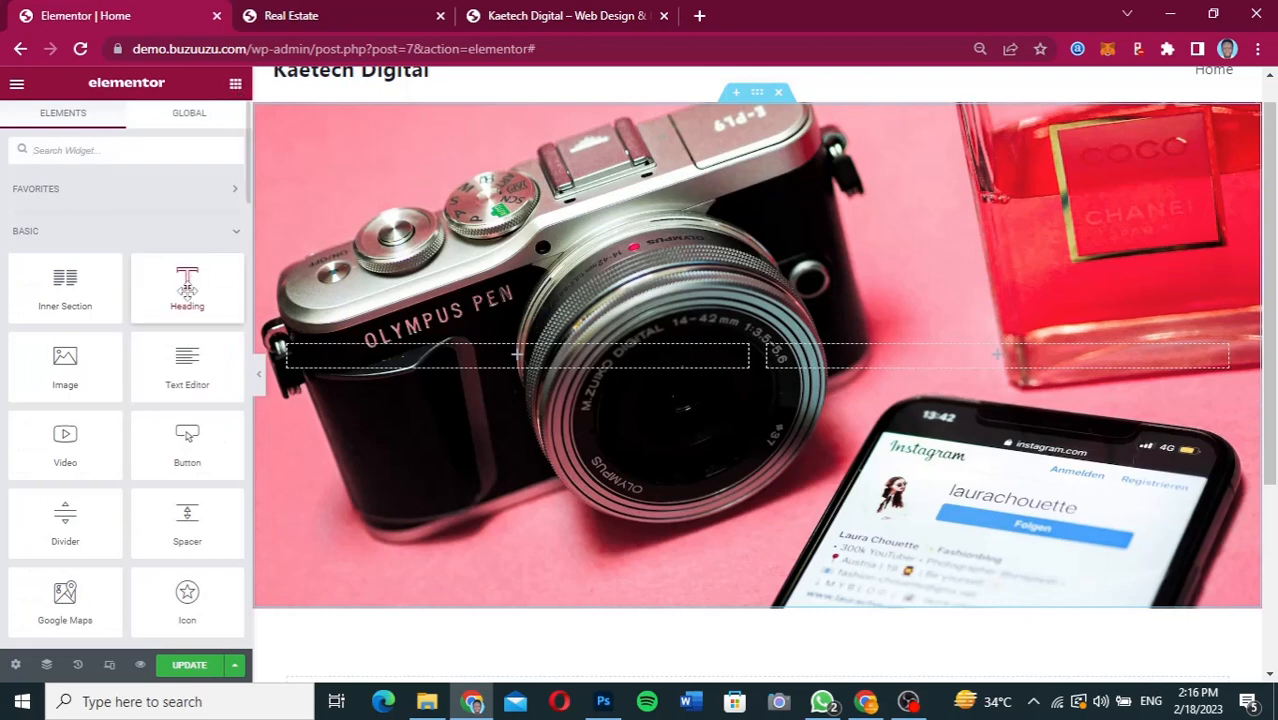
left_click_drag(188, 288, 893, 380)
left_click_drag(995, 370, 991, 366)
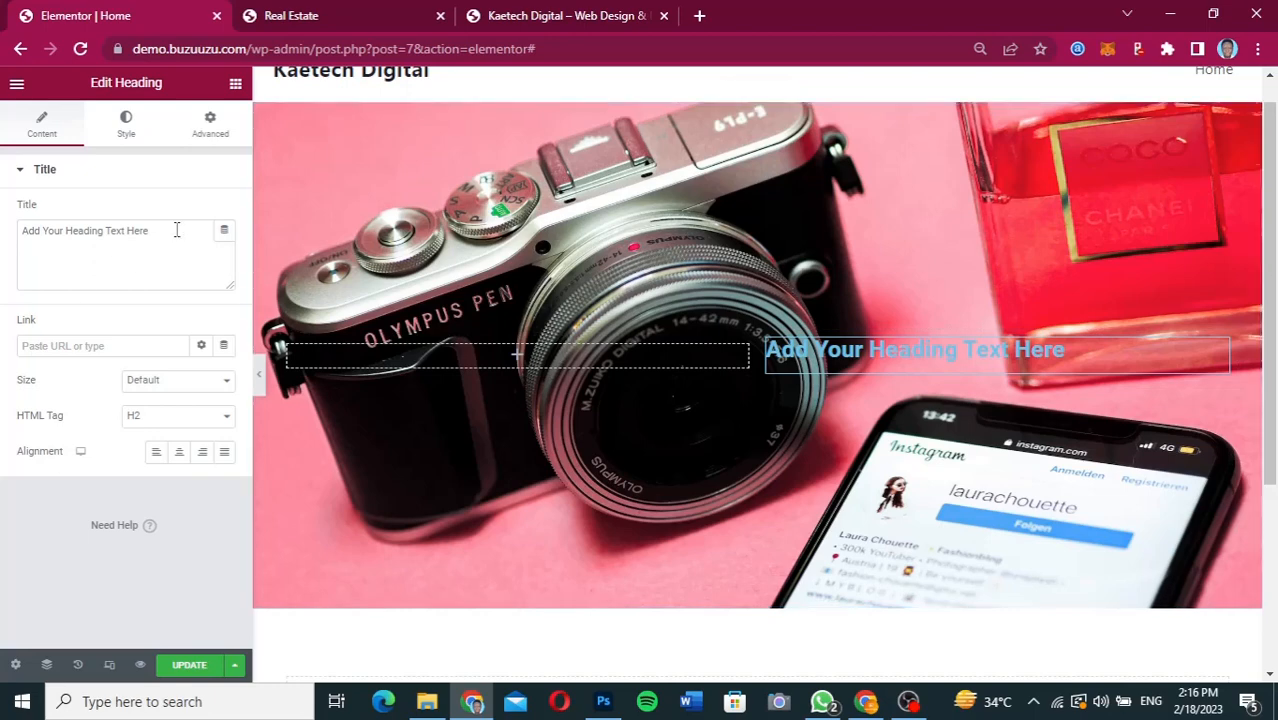
left_click_drag(176, 230, 2, 237)
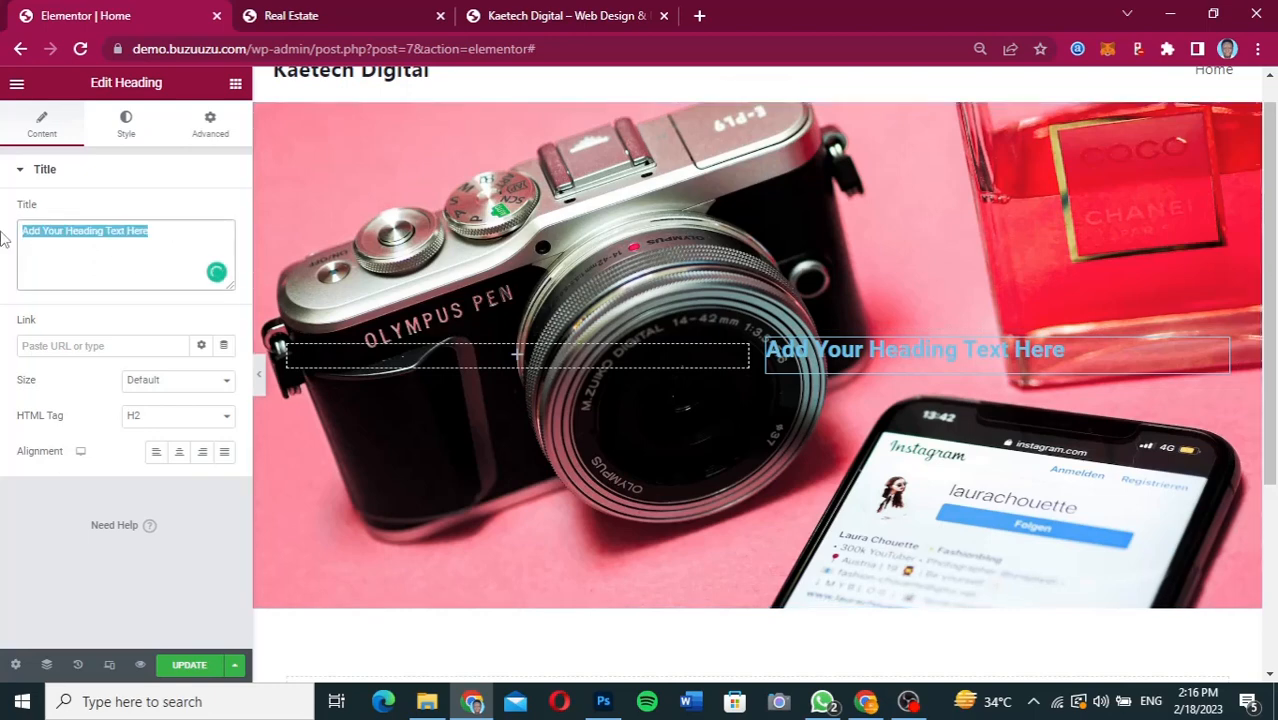
type("Web")
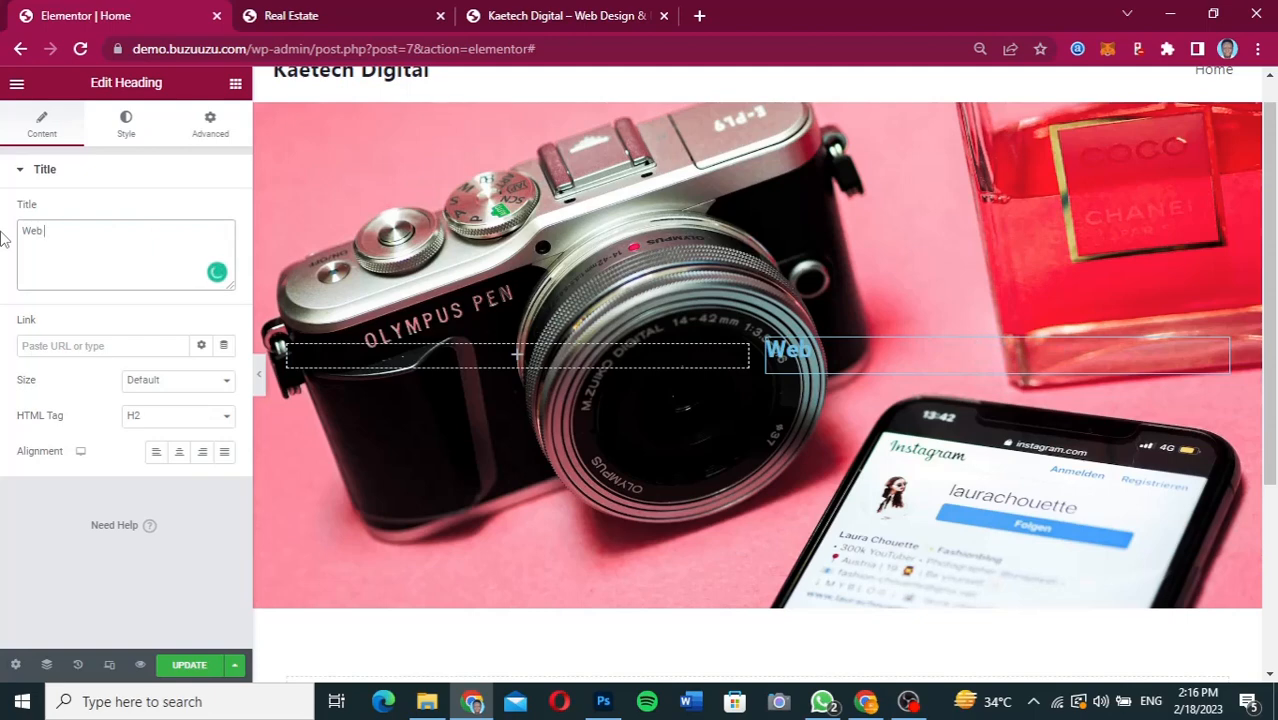
type("Design & Digital Marketing")
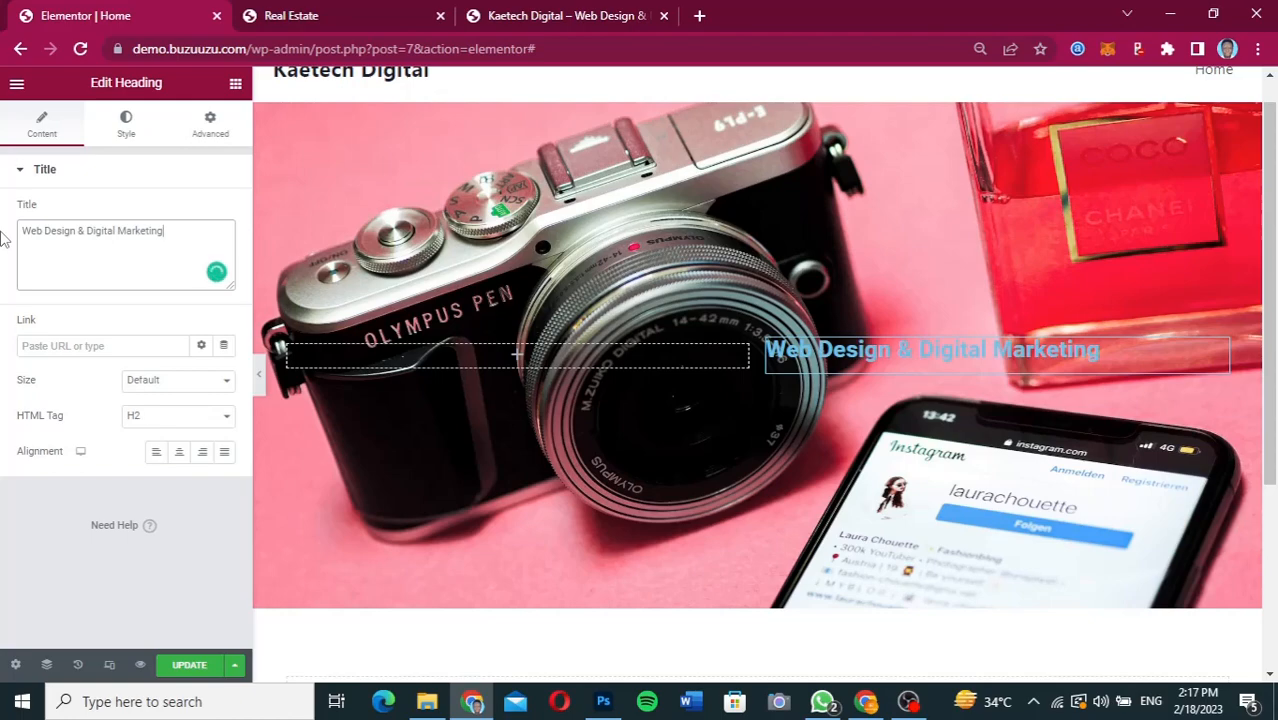
Switch to Figma, inspect the font settings of the hero heading text, and return to the Elementor editor.
left_click(866, 702)
left_click(870, 704)
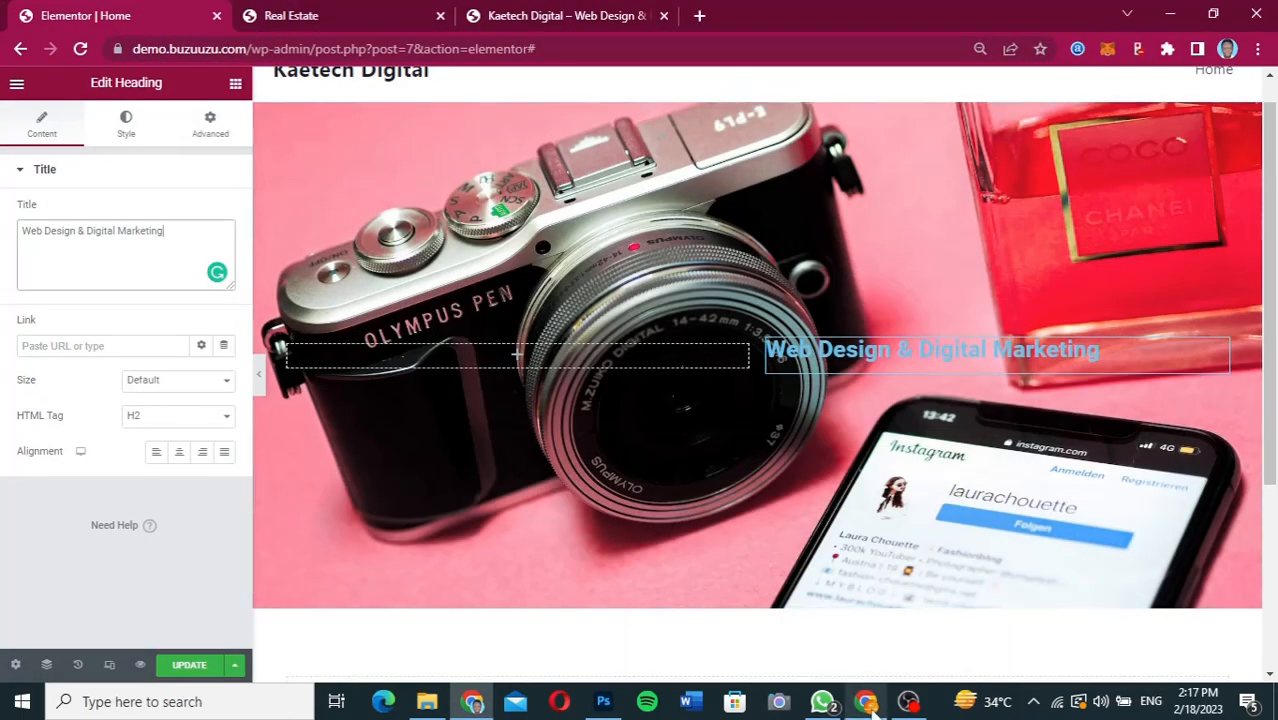
left_click(870, 704)
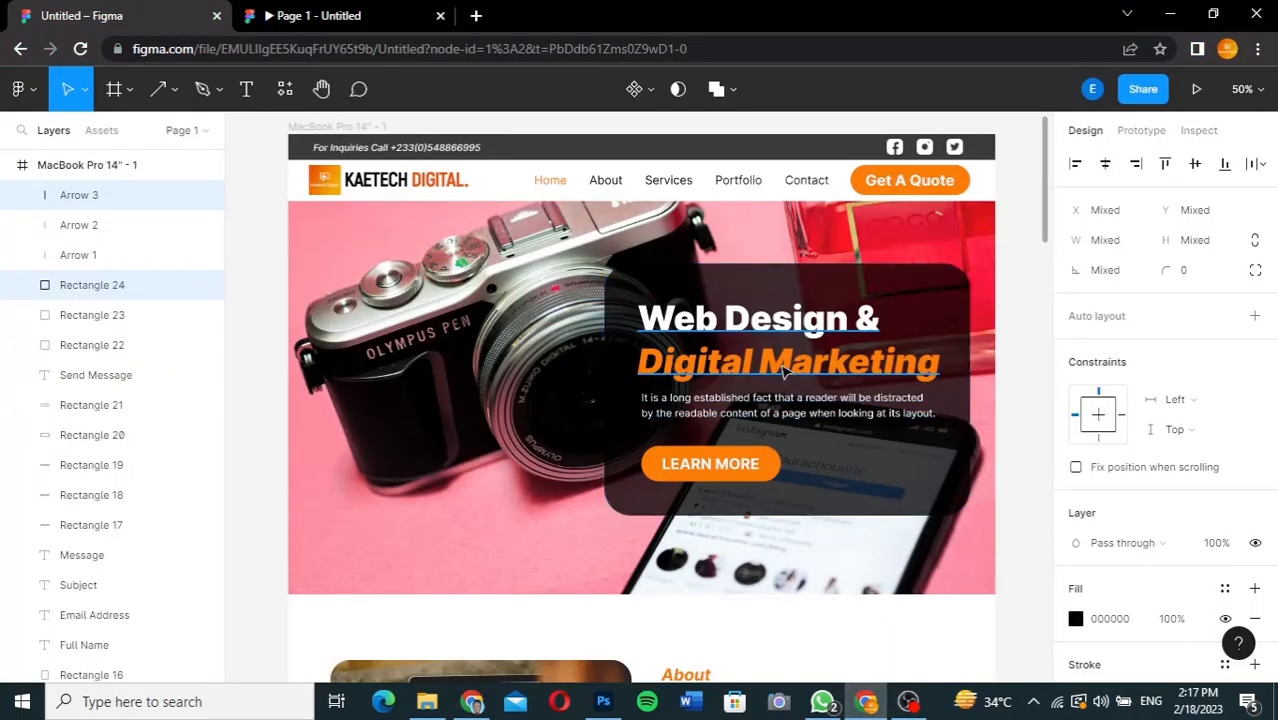
left_click(735, 318)
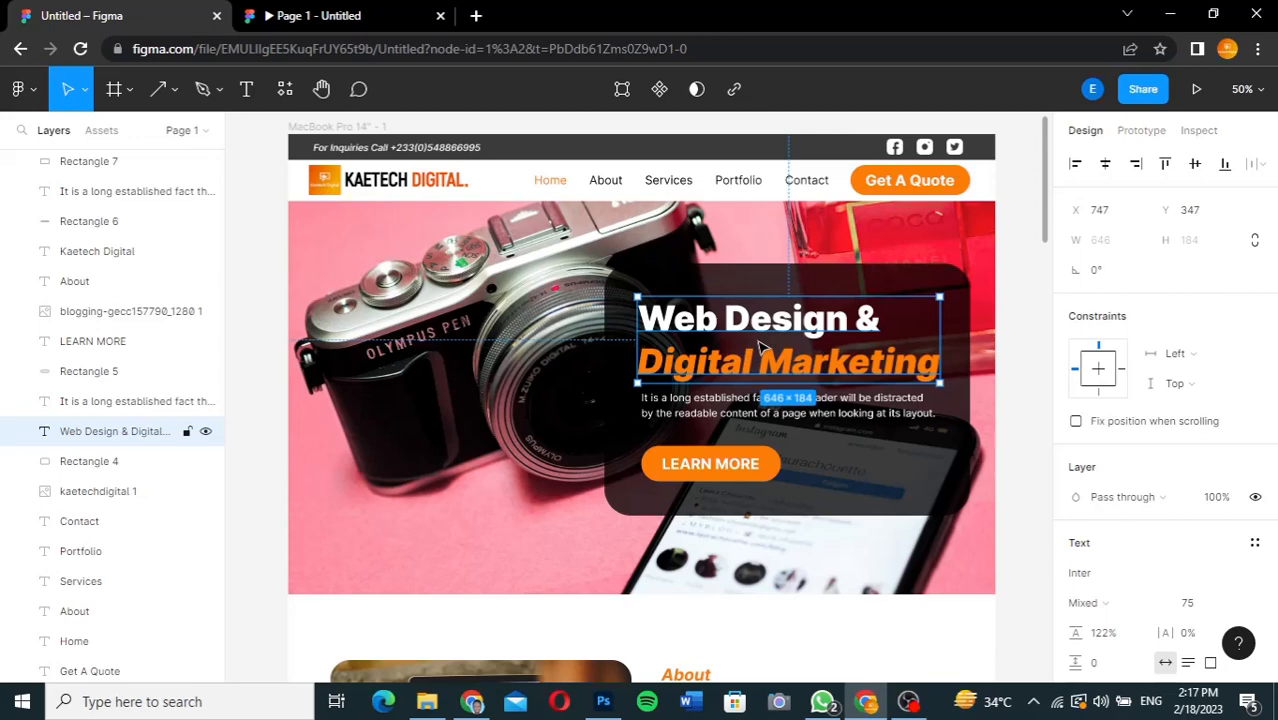
left_click(474, 702)
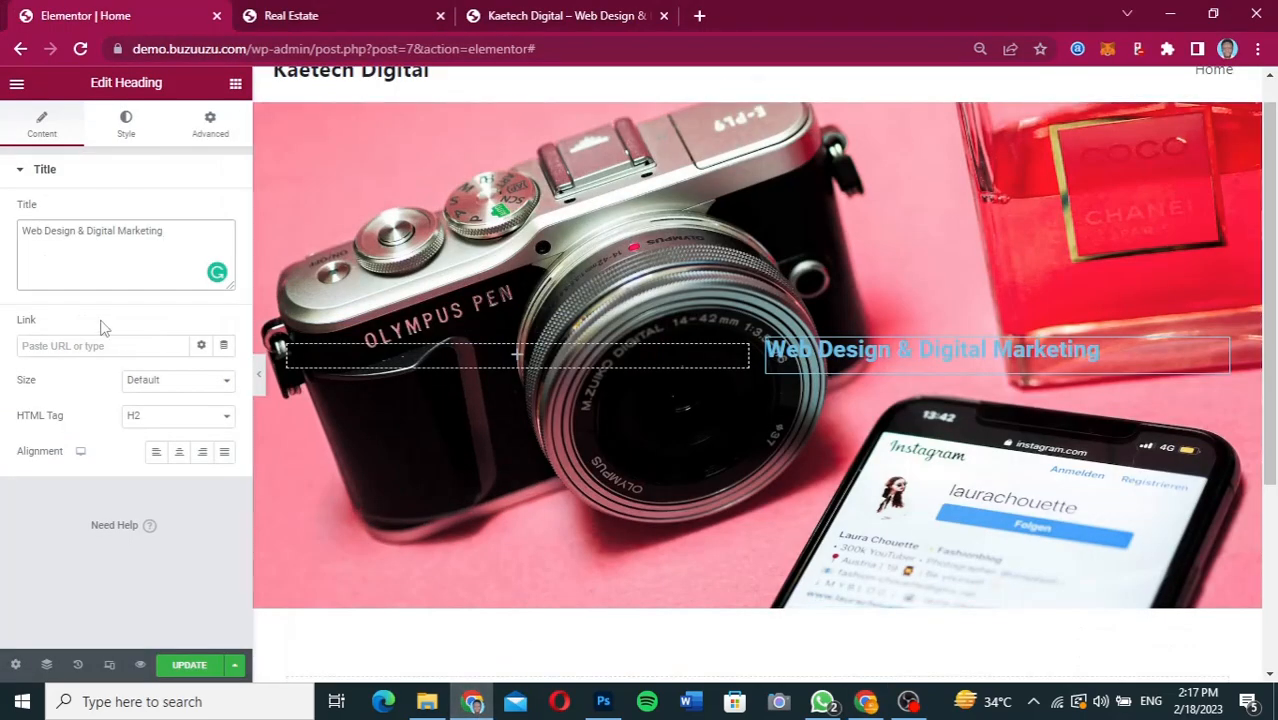
Set the heading's text color to white (#FFFFFF).
left_click(126, 134)
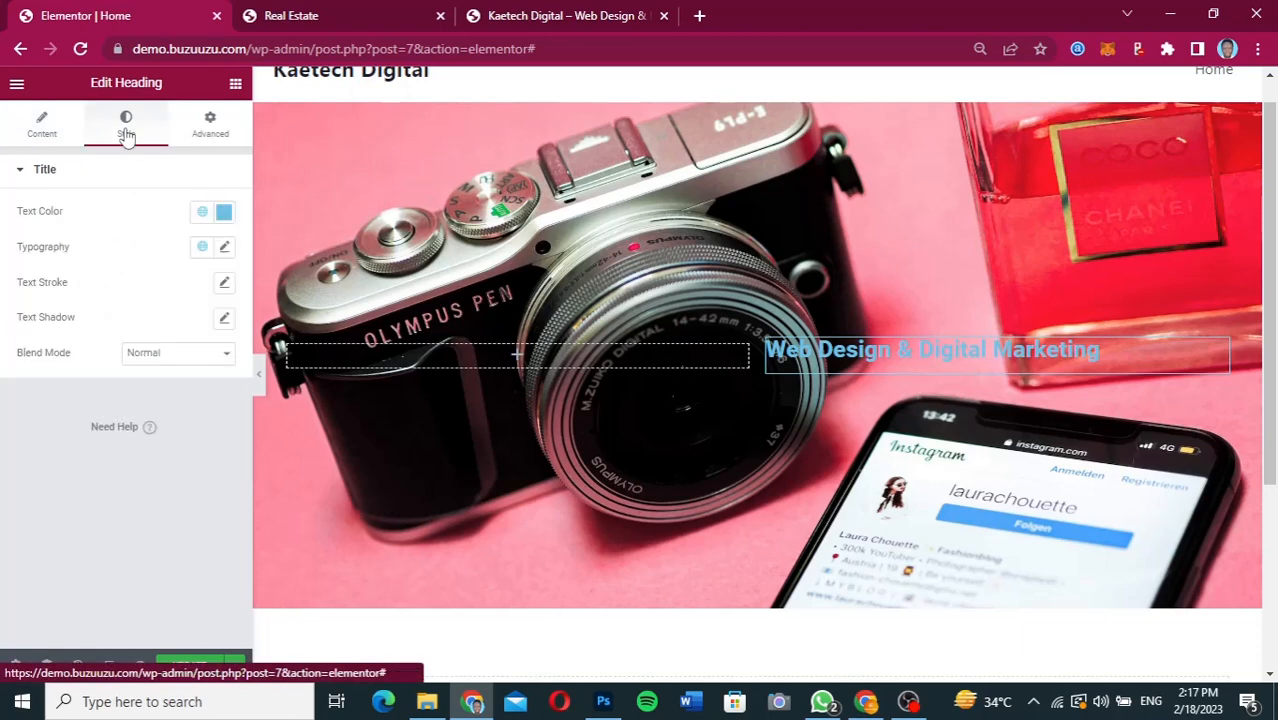
left_click(224, 217)
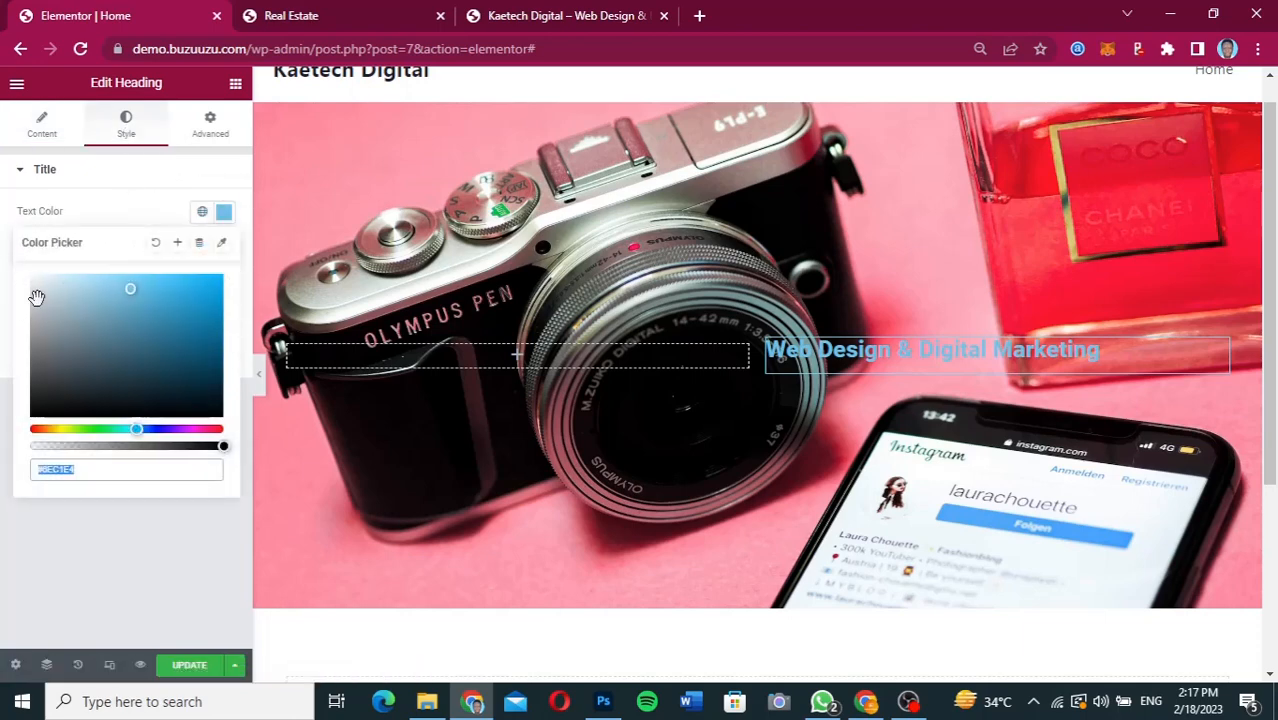
left_click_drag(37, 290, 19, 266)
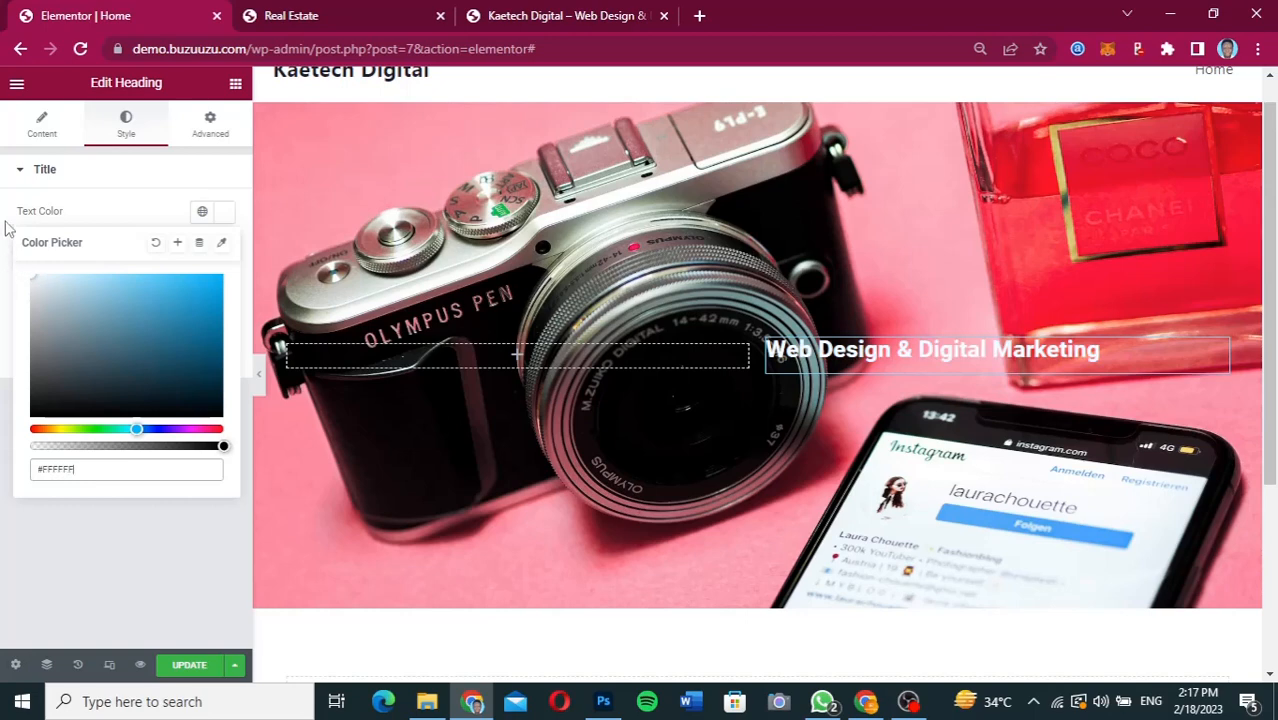
left_click(8, 228)
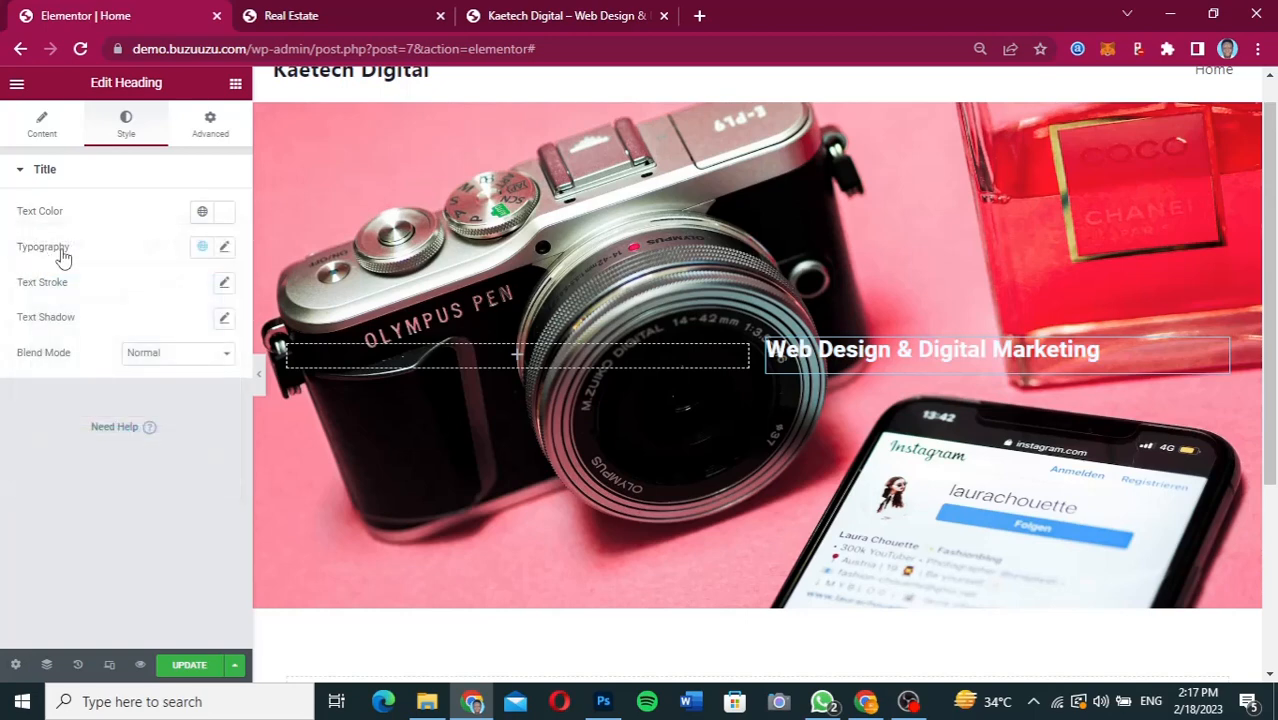
Change the heading's typography font family to Inter.
left_click(224, 248)
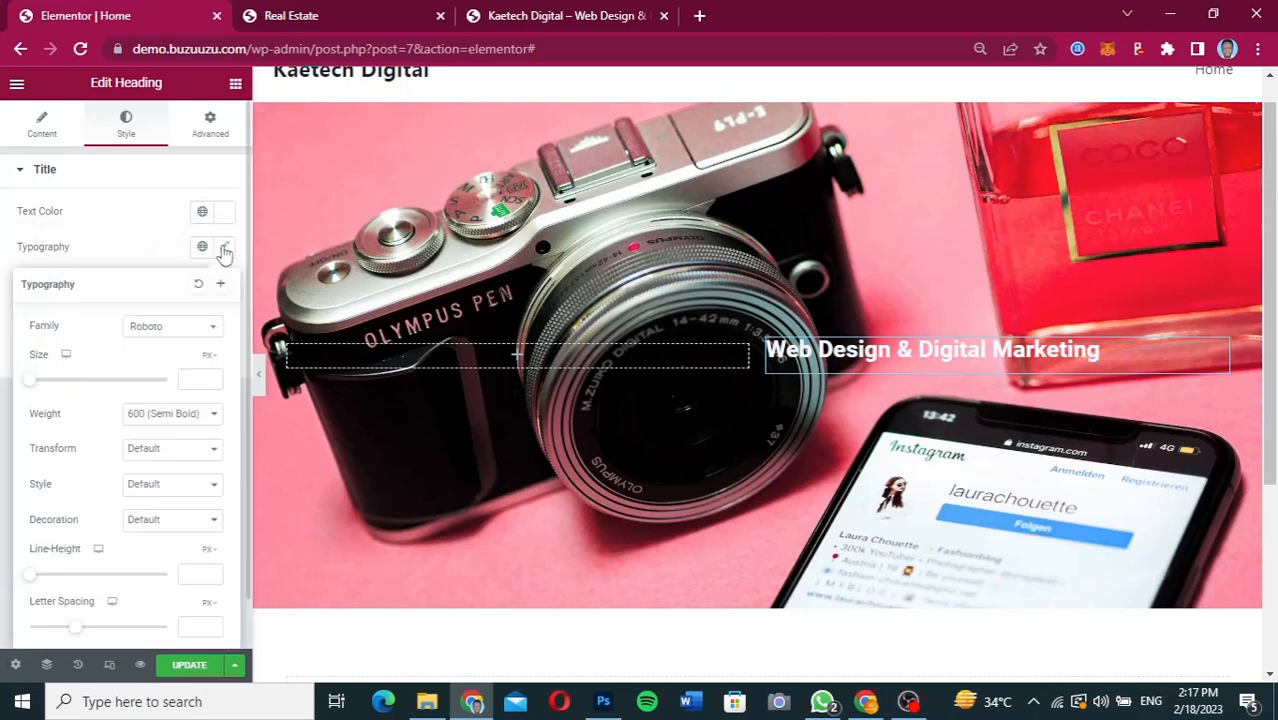
left_click(174, 333)
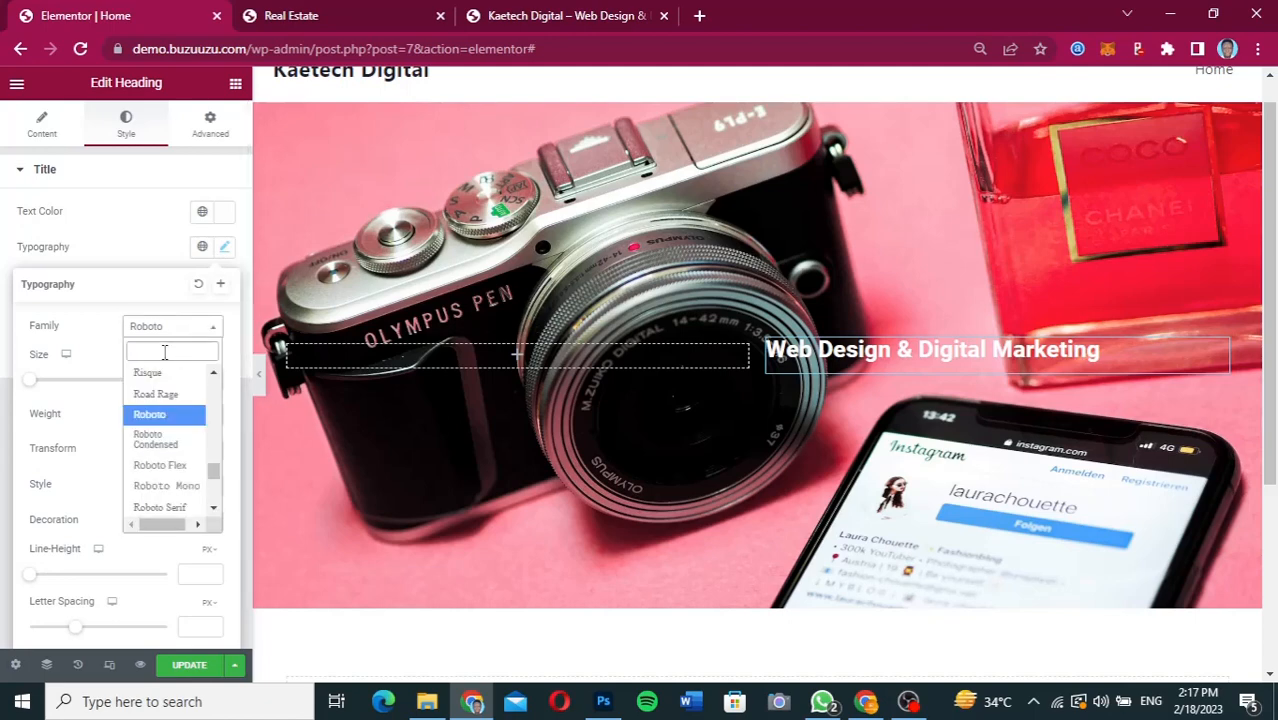
type("inter")
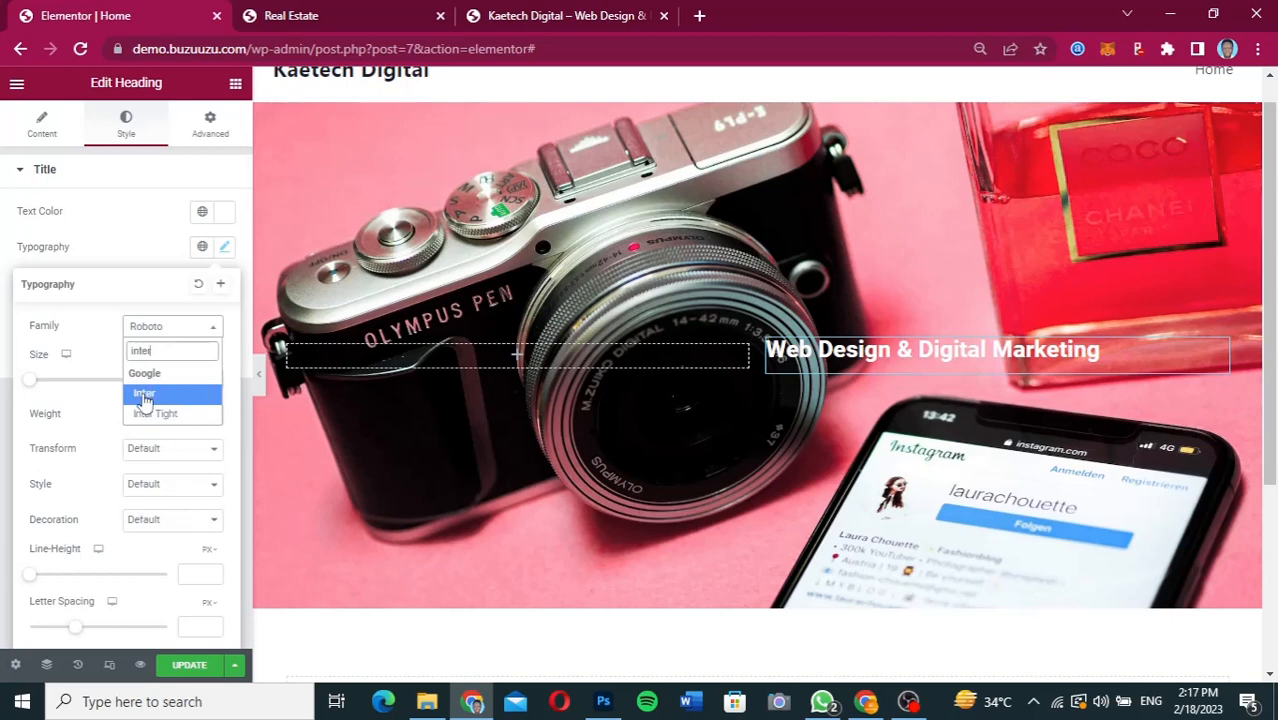
left_click(144, 395)
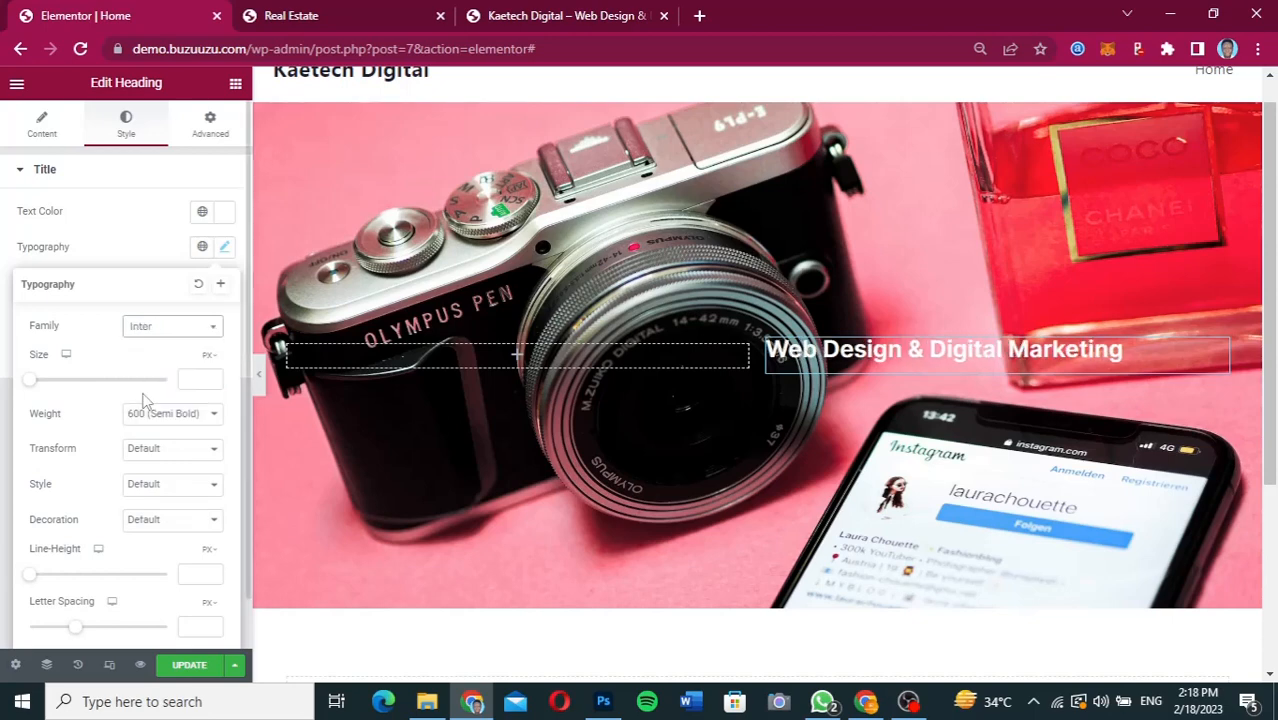
Set the hero heading's font size to 75 px and widen the second column so the text wraps onto two lines.
left_click(188, 380)
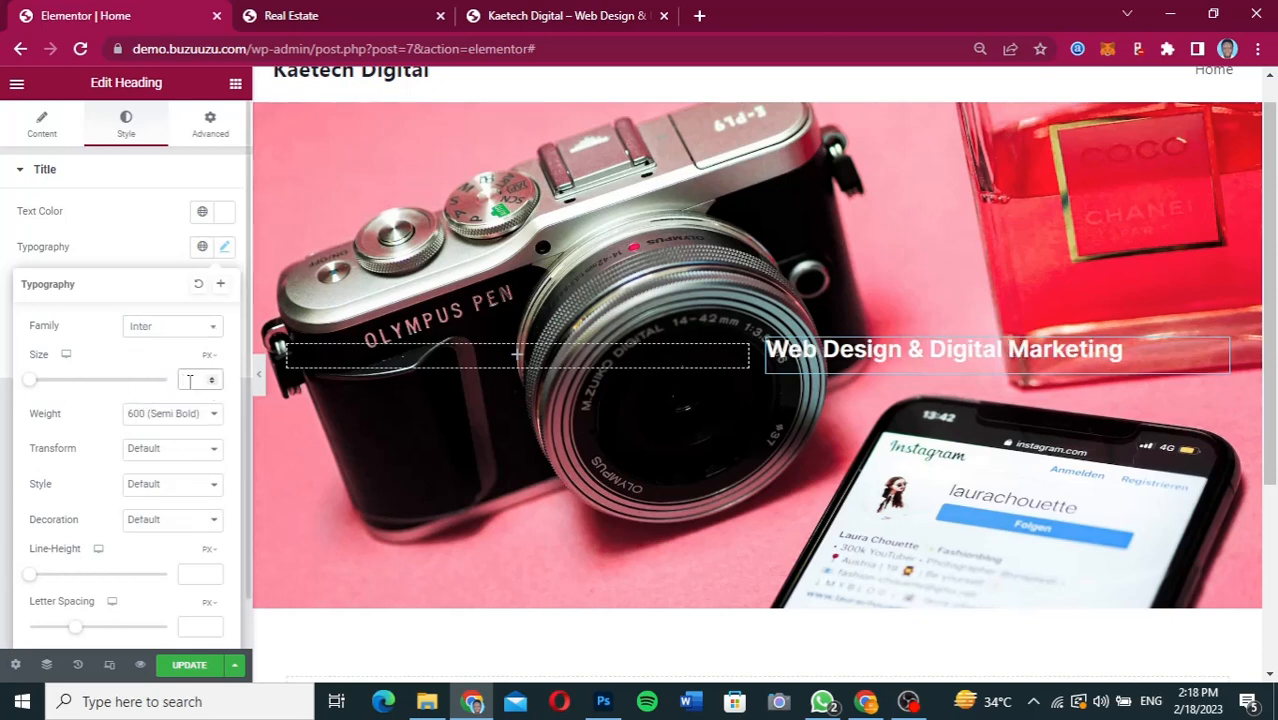
type("70")
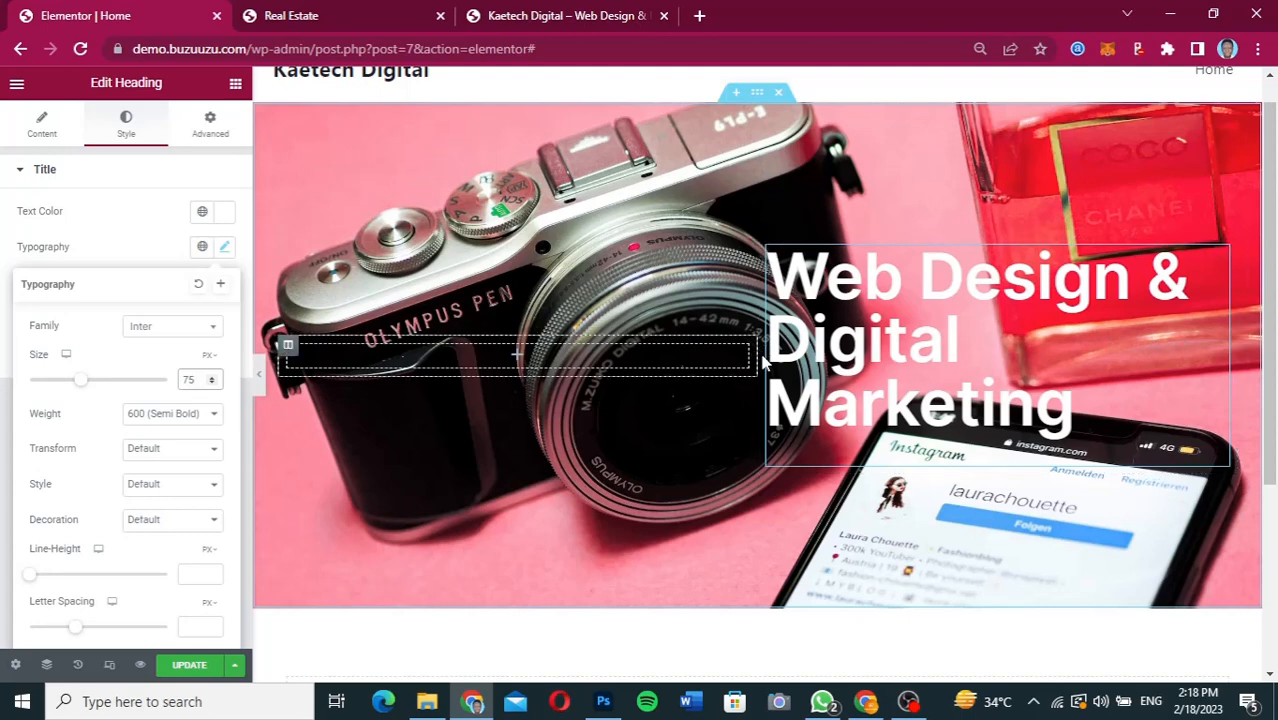
left_click_drag(759, 354, 693, 365)
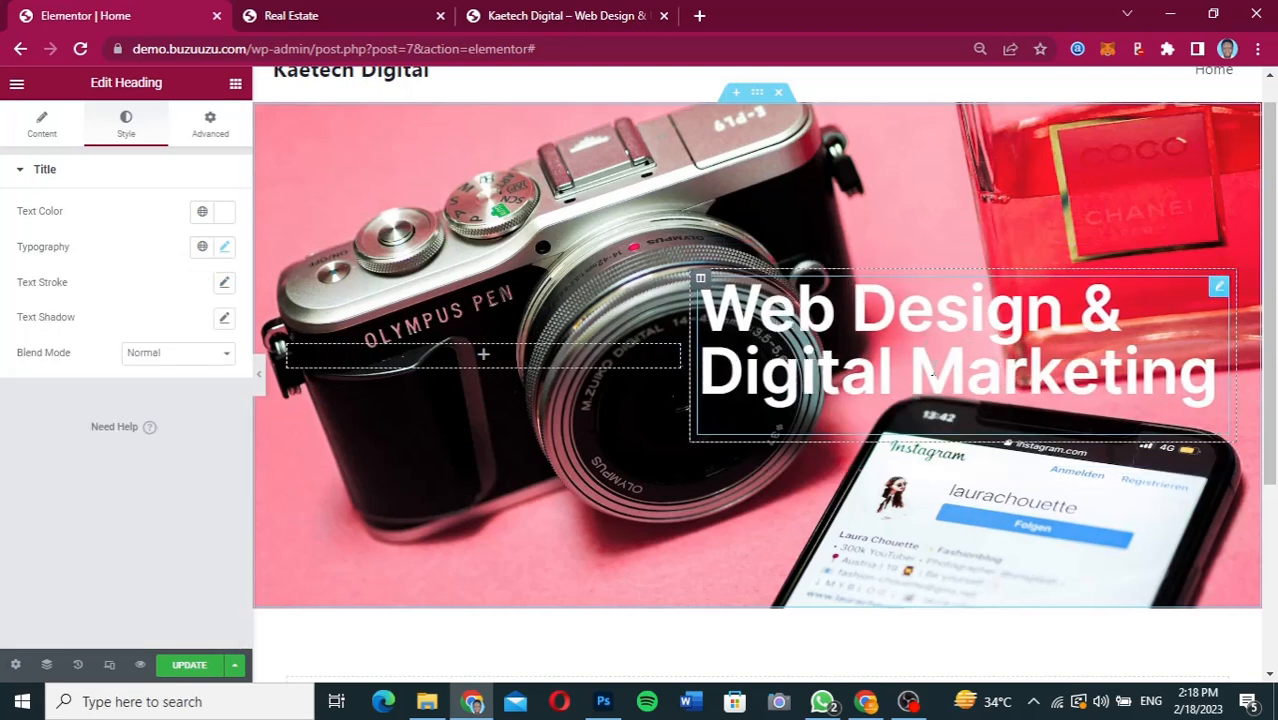
Compare the hero heading's layout with the Figma design and preview the Elementor page without the editing panel.
left_click(866, 701)
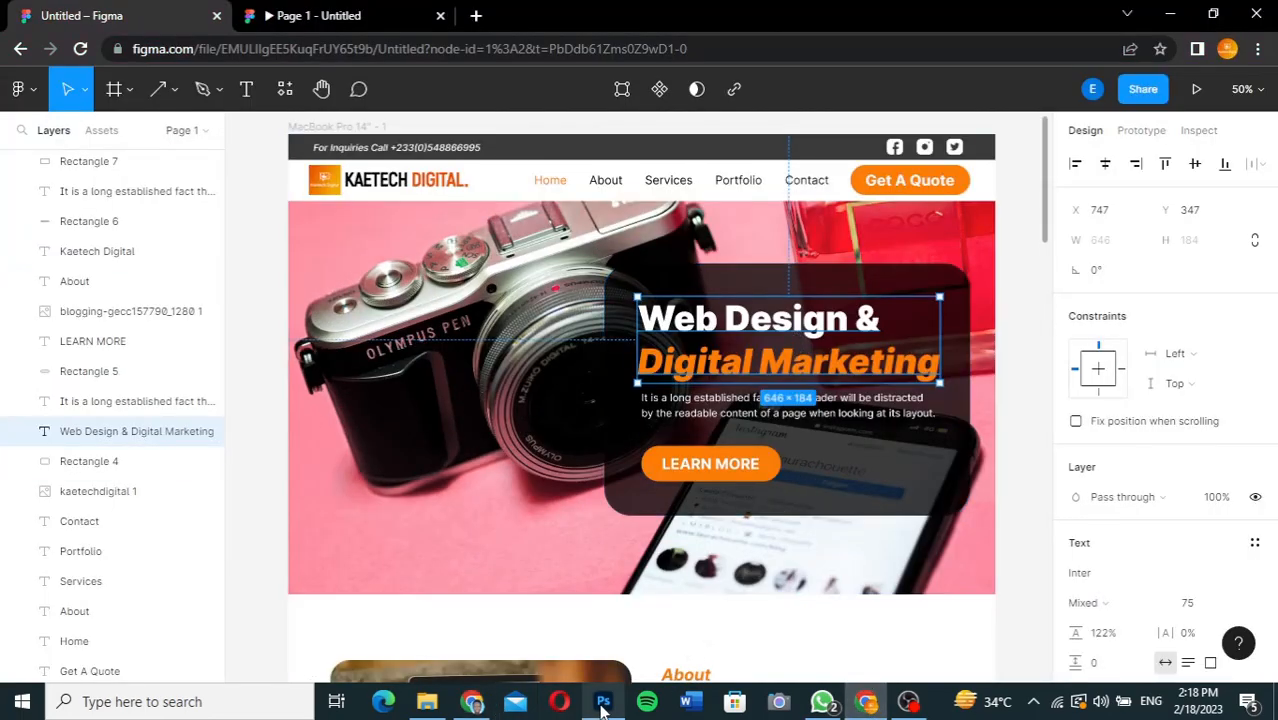
left_click(473, 703)
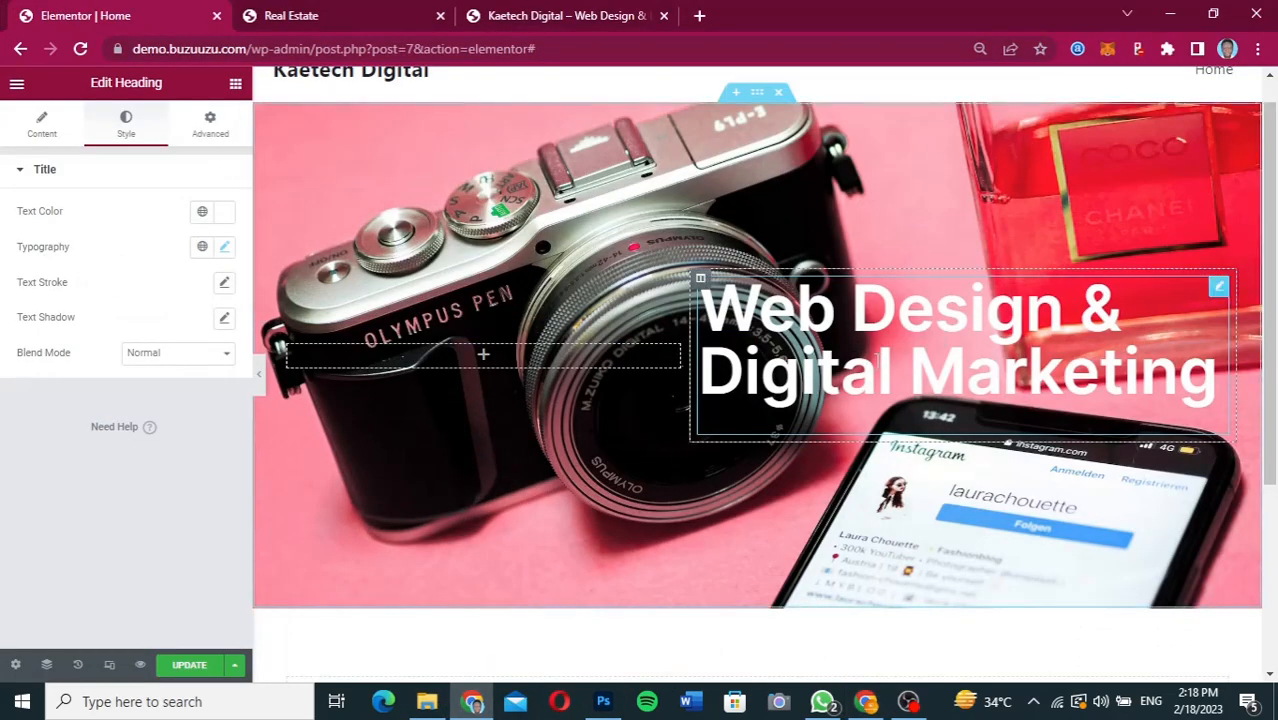
left_click(258, 383)
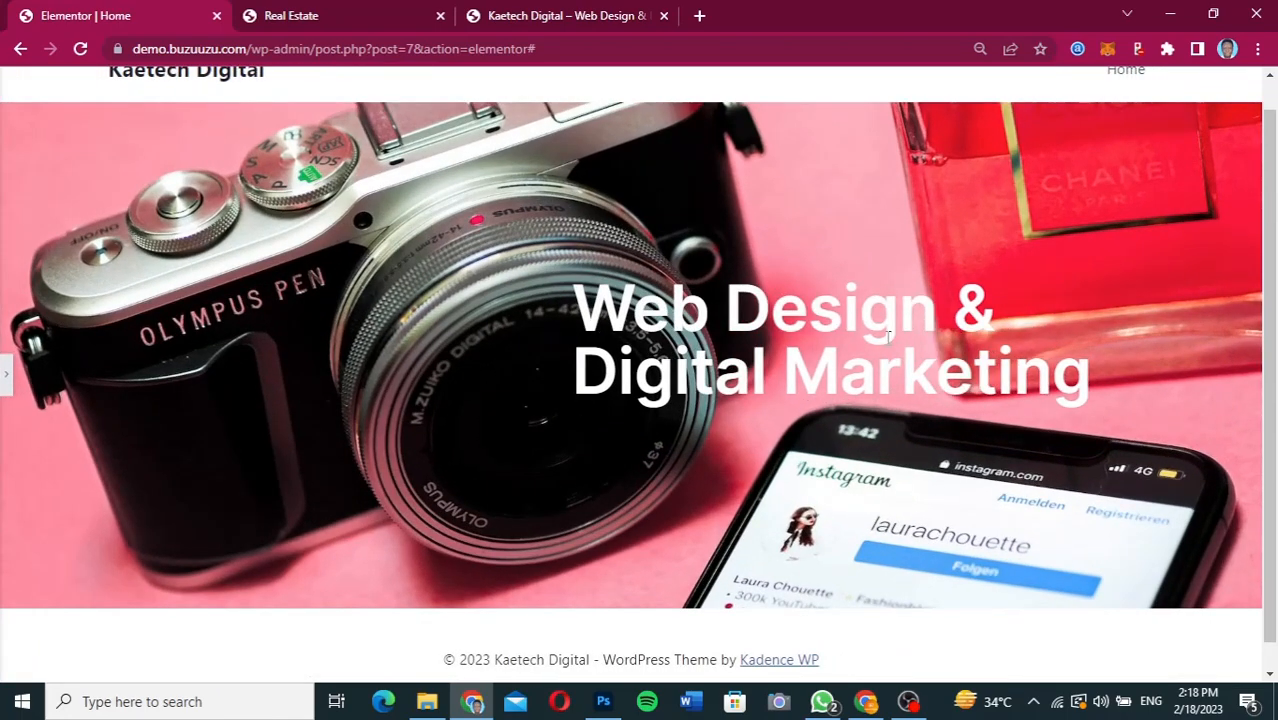
left_click(6, 378)
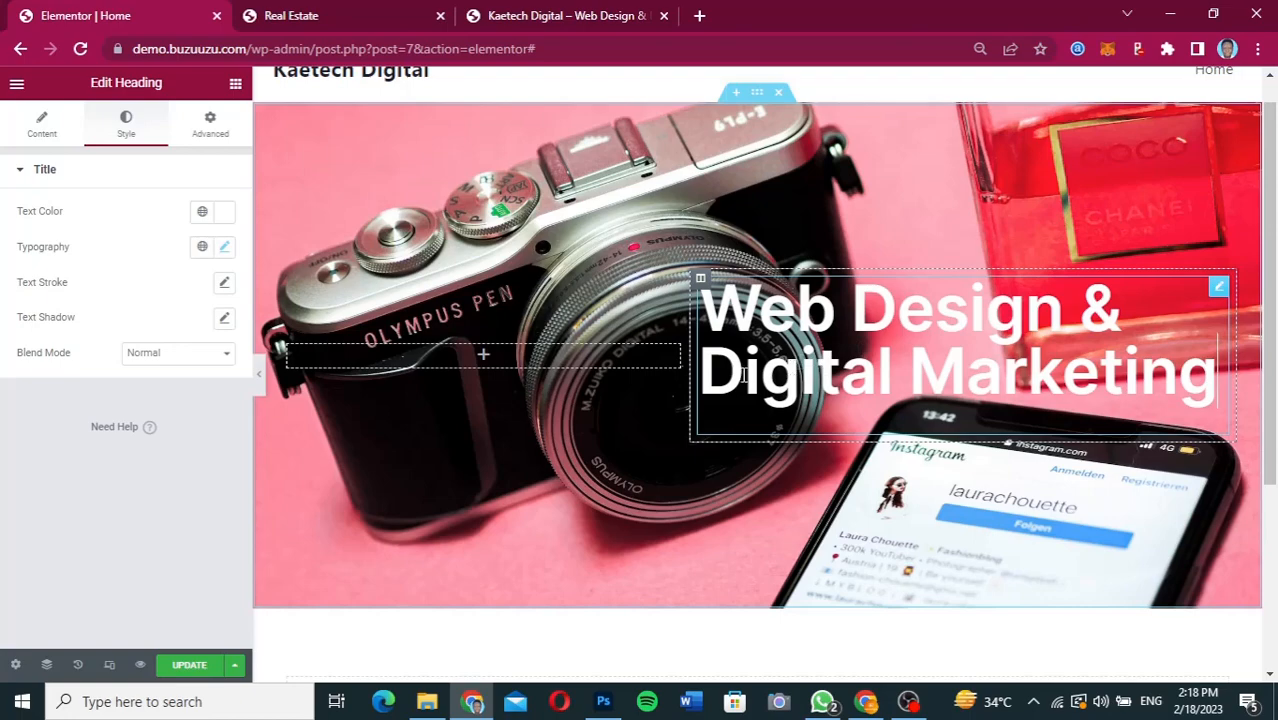
left_click(866, 701)
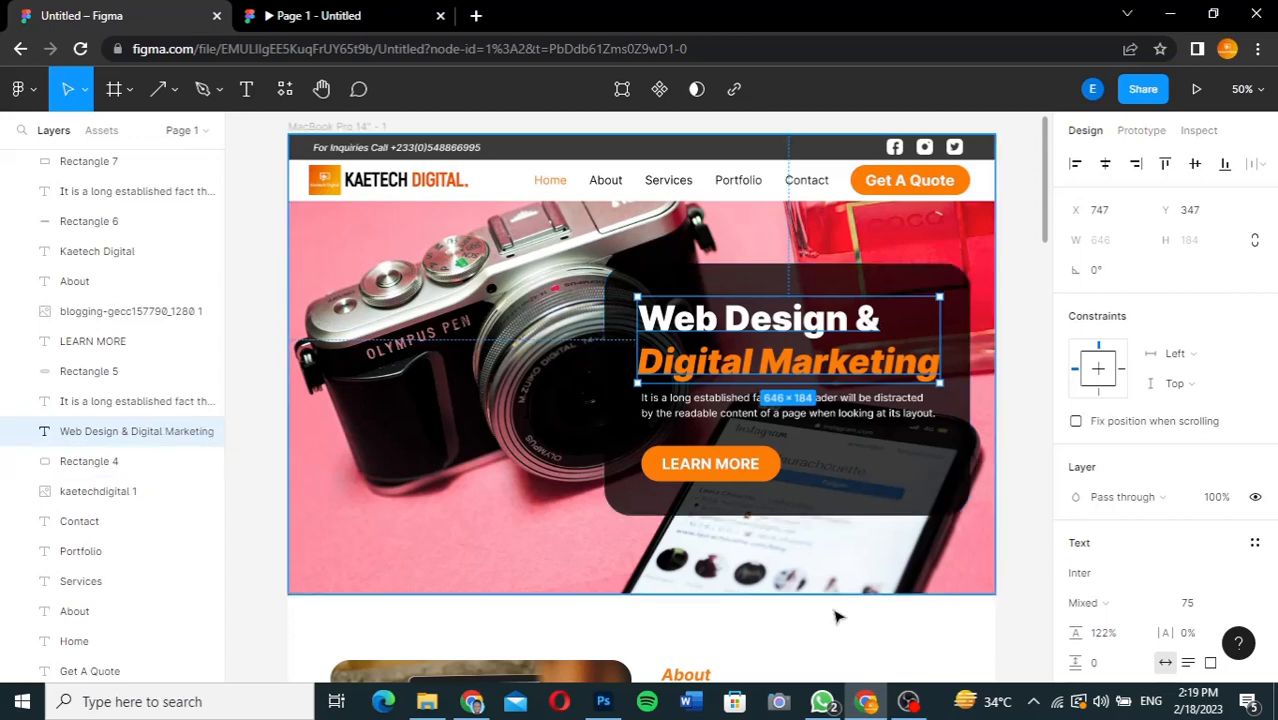
left_click(606, 705)
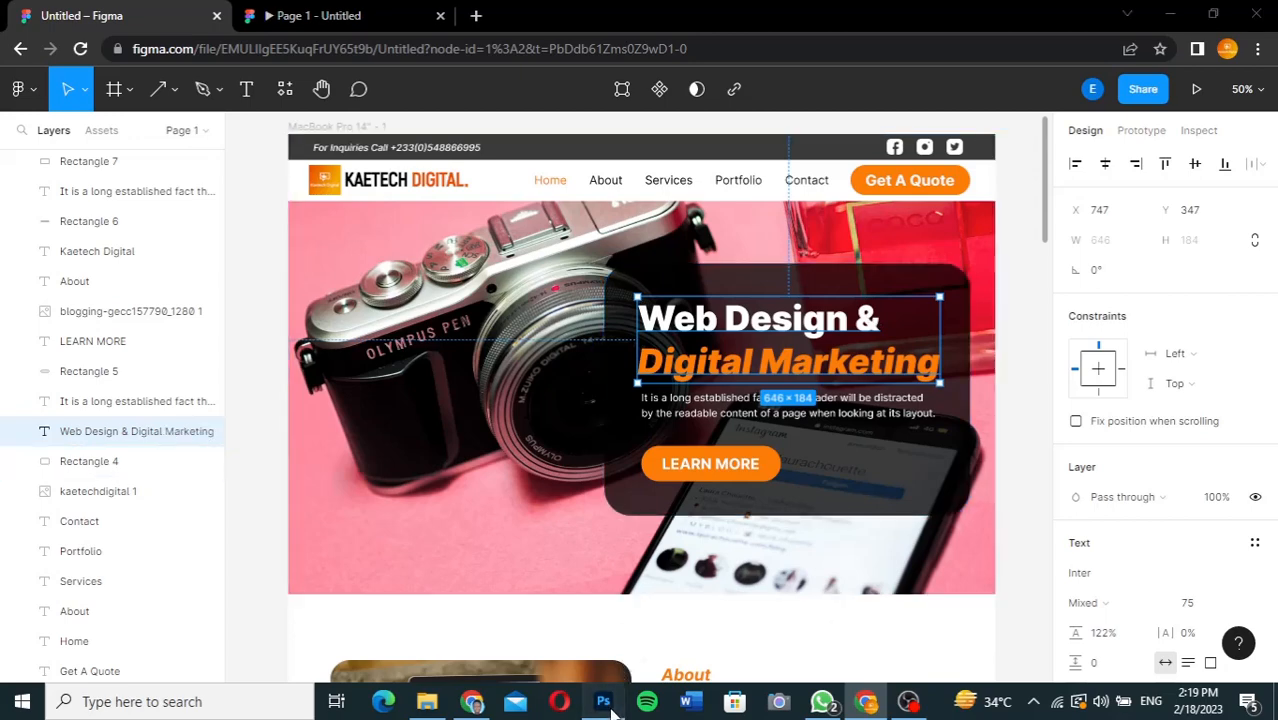
left_click(472, 704)
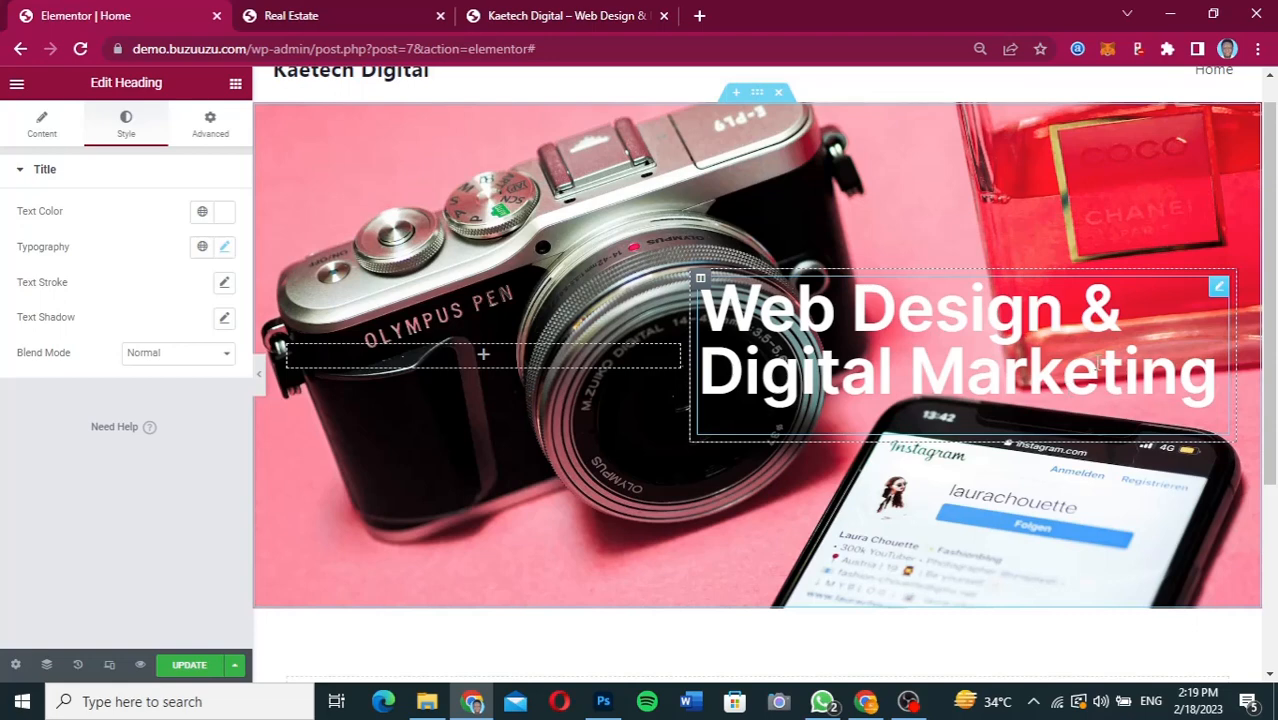
Shorten the hero heading's title to "Web Design &", removing the words "Digital Marketing".
left_click(39, 133)
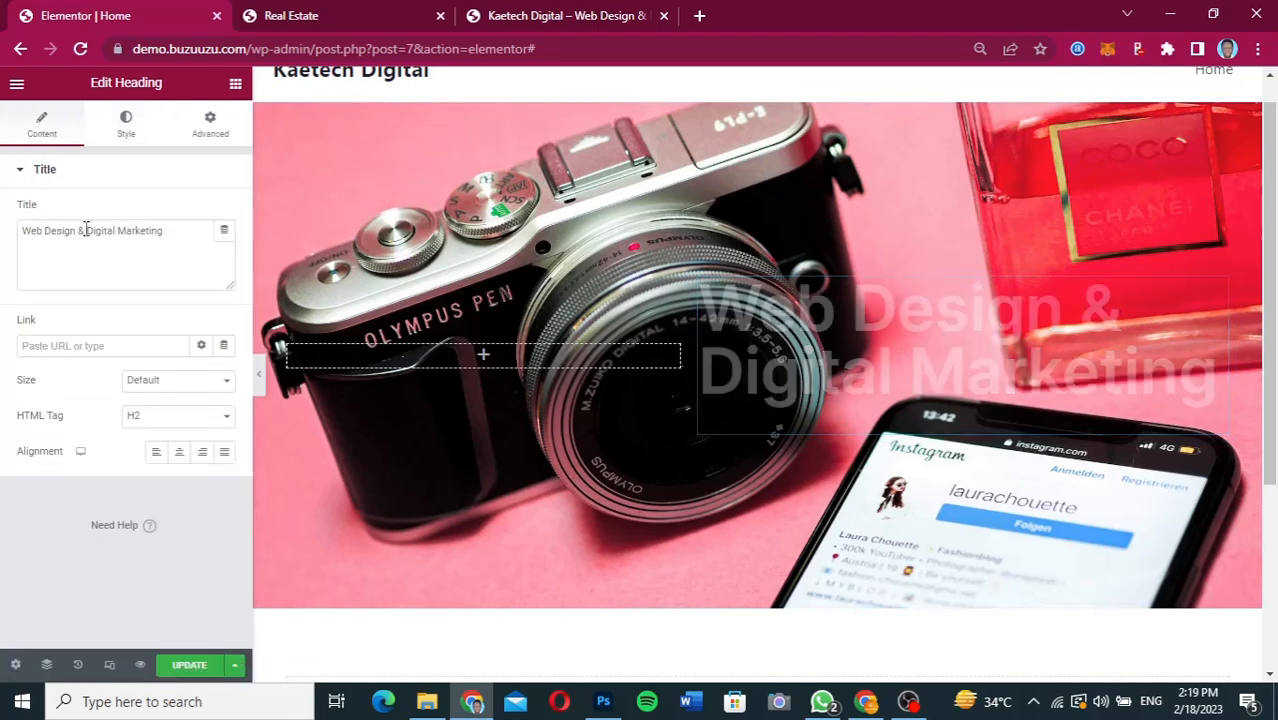
left_click_drag(87, 230, 186, 240)
key("ctrl+c")
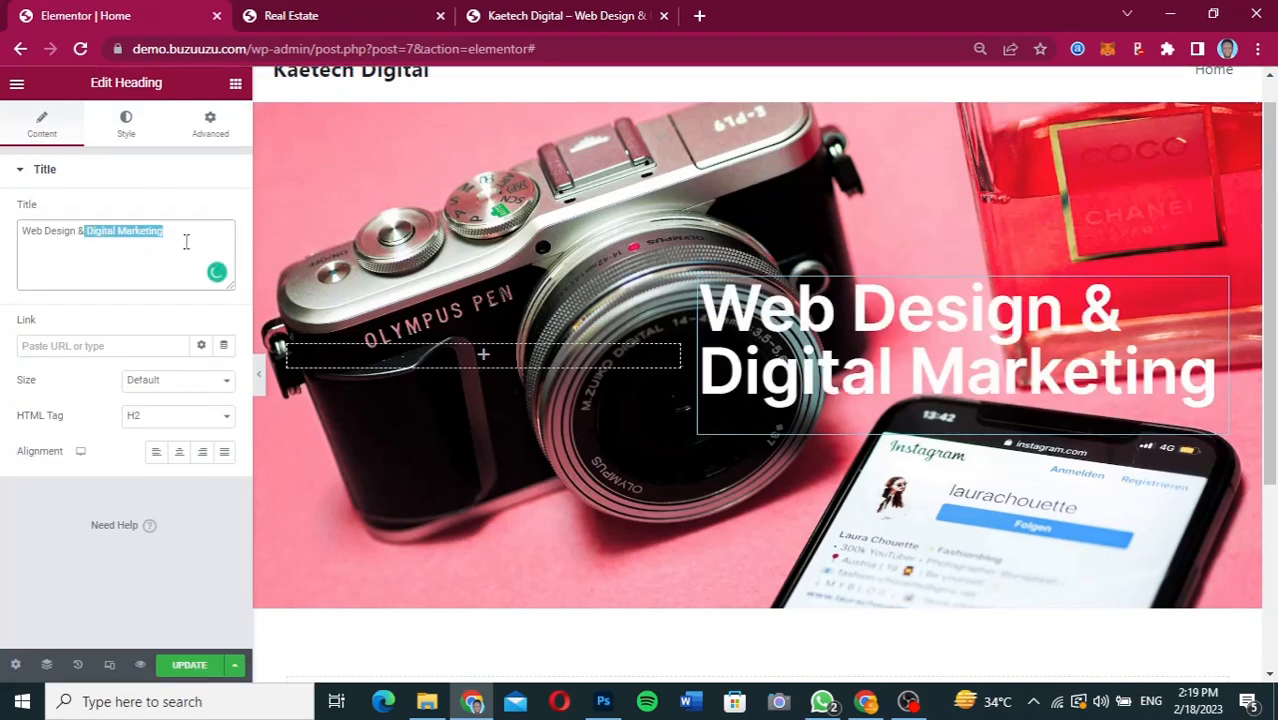
key("BackSpace")
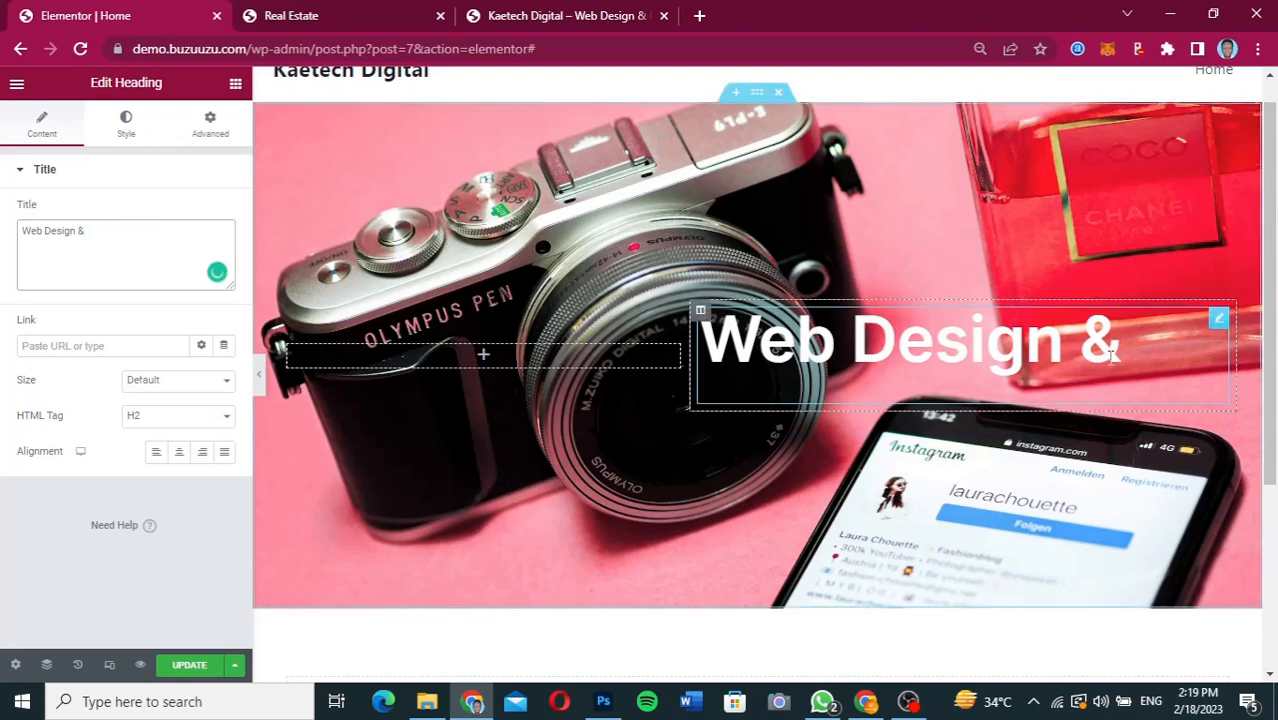
Duplicate the "Web Design &" heading and change the copy's title to "Digital Marketing".
right_click(1218, 323)
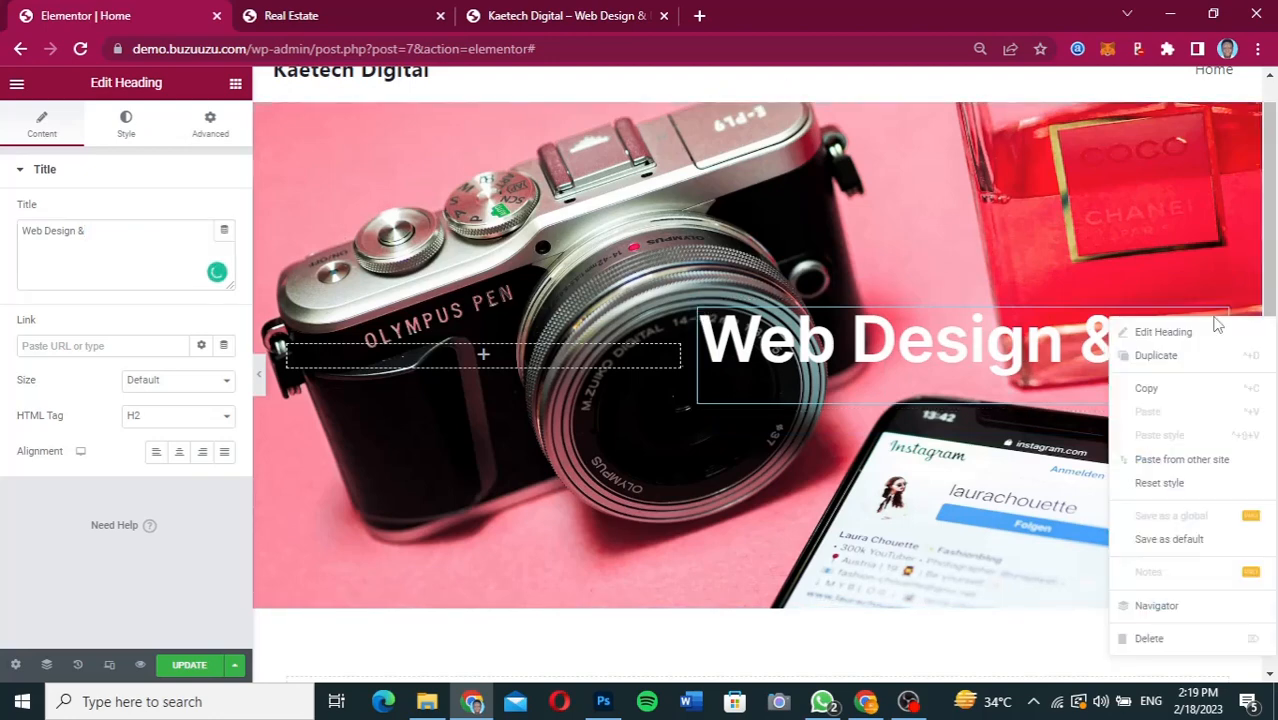
left_click(1172, 355)
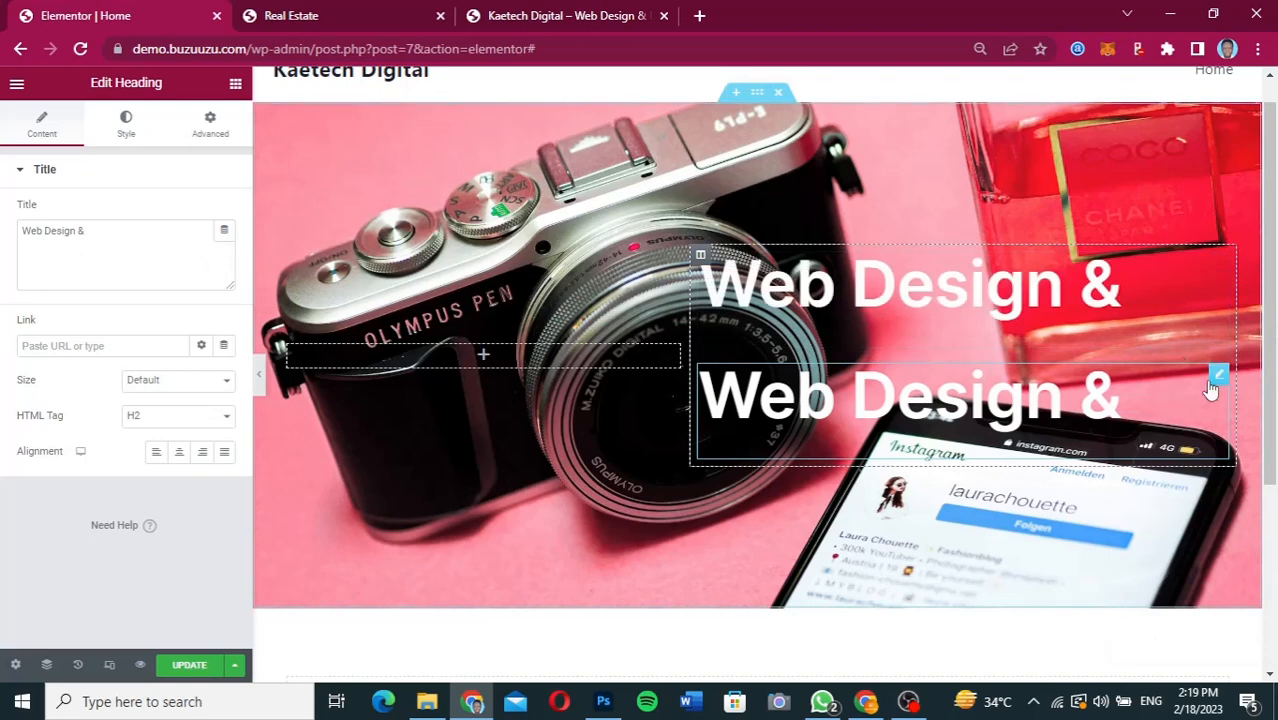
triple_click(117, 237)
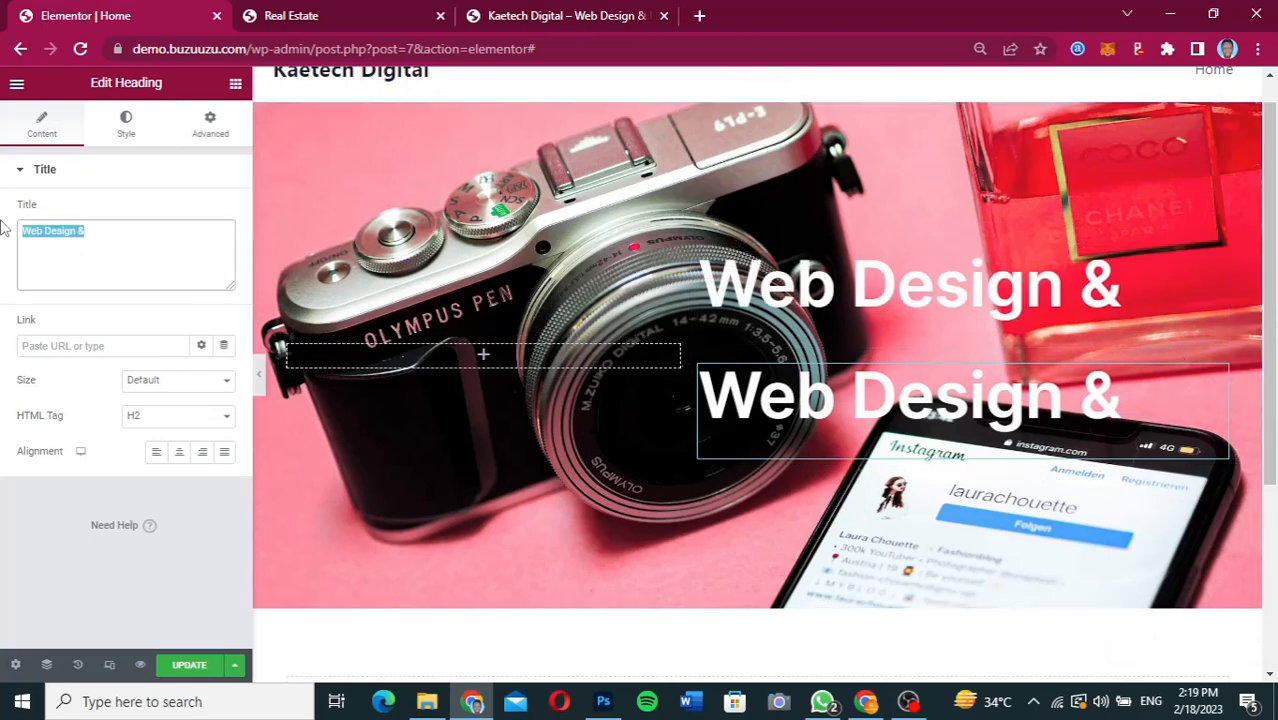
key("ctrl+v")
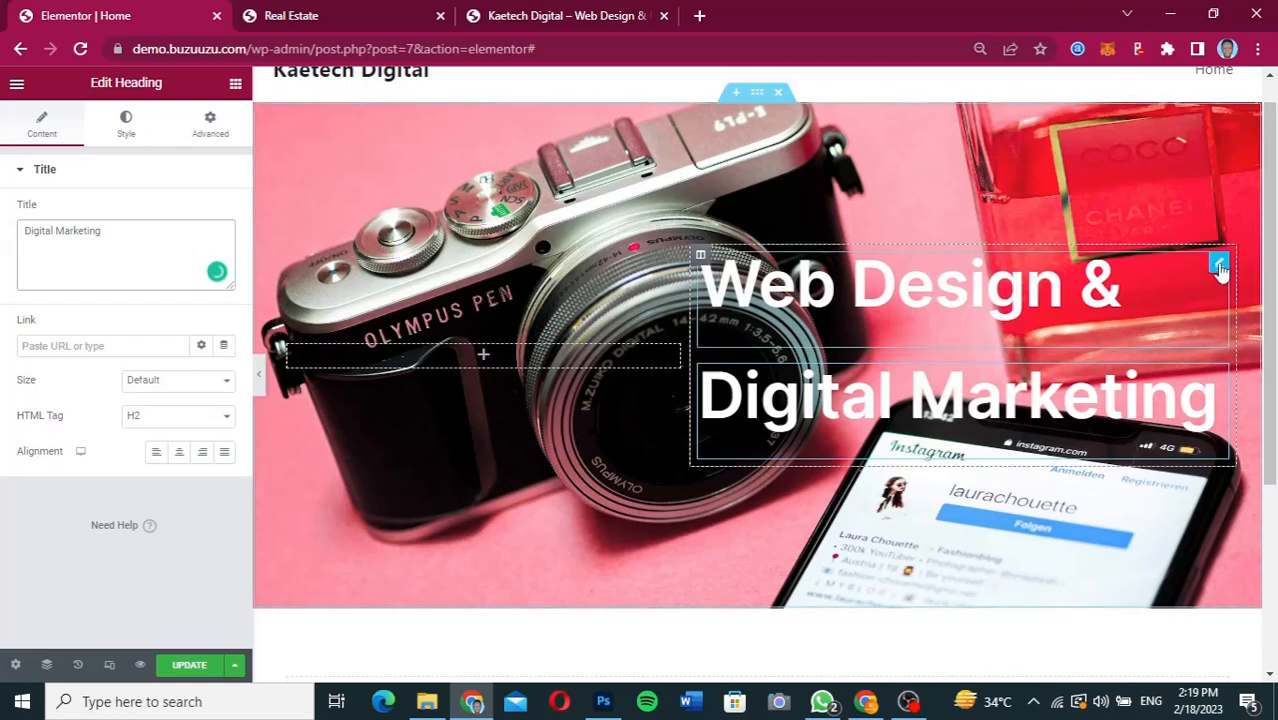
Unlink the "Web Design &" heading's margin values and set its bottom margin to -40 px.
left_click(1218, 266)
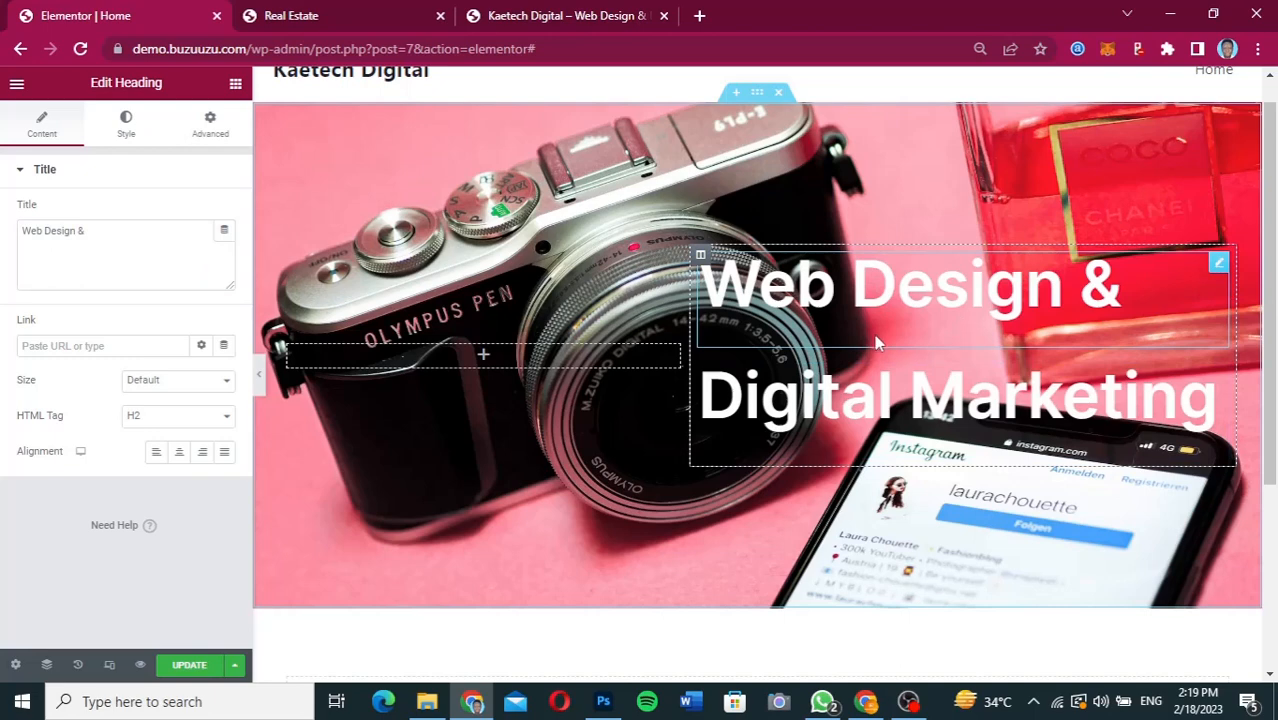
left_click(211, 143)
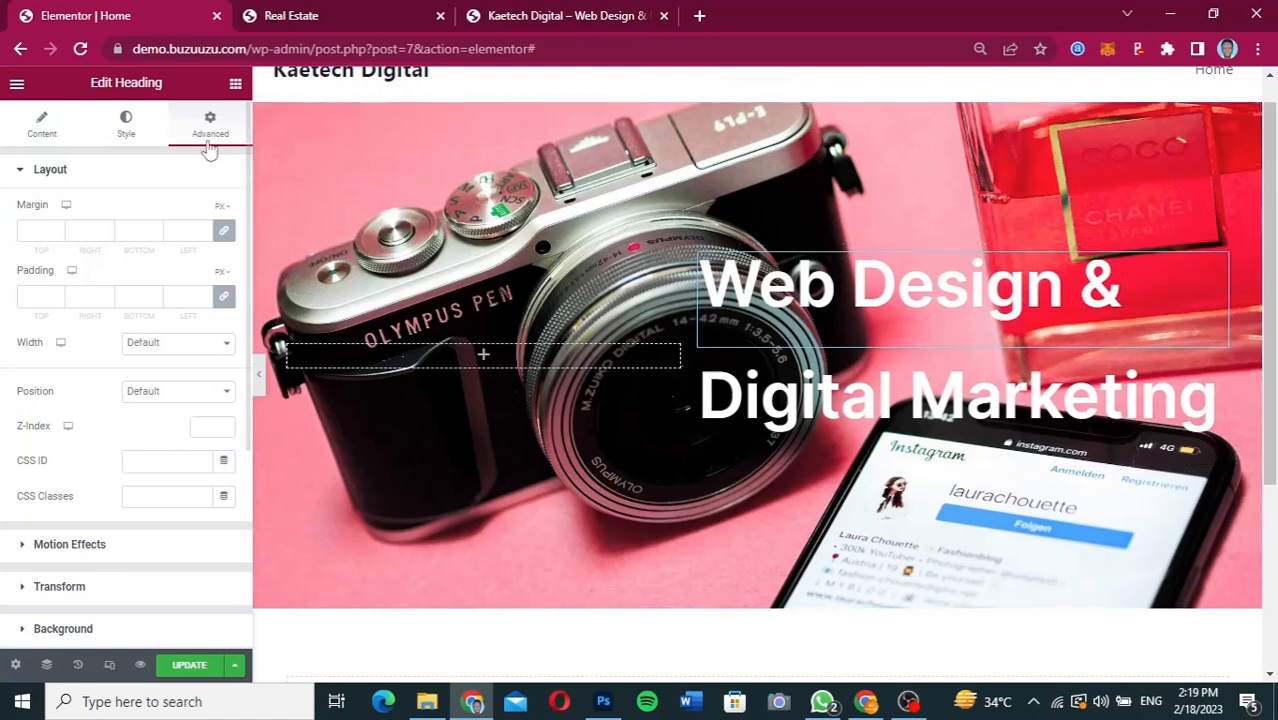
left_click(218, 236)
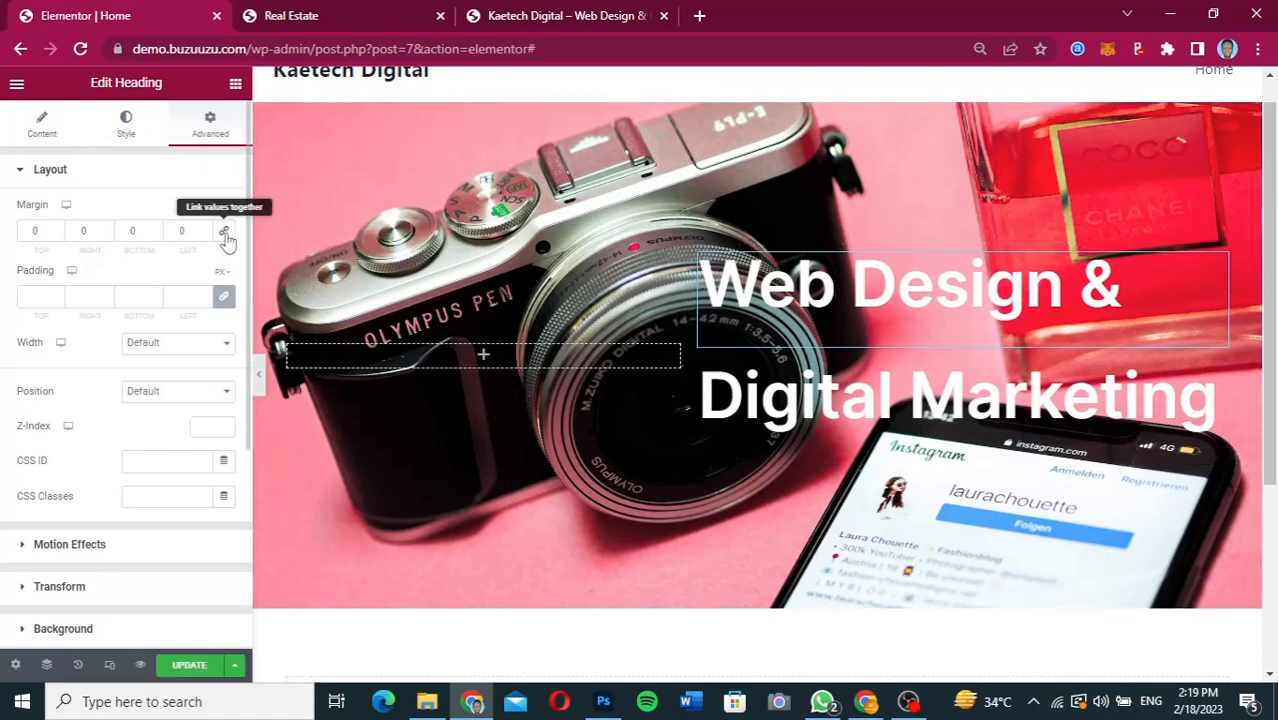
left_click(127, 231)
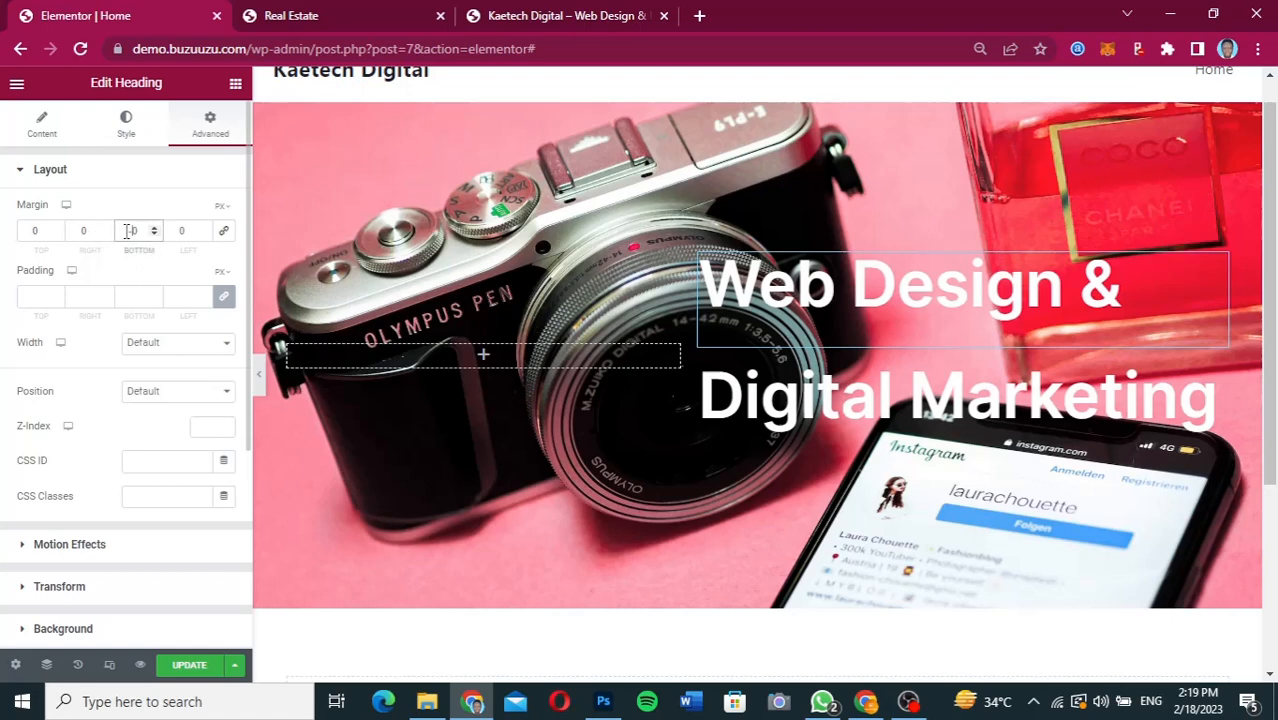
type("-4")
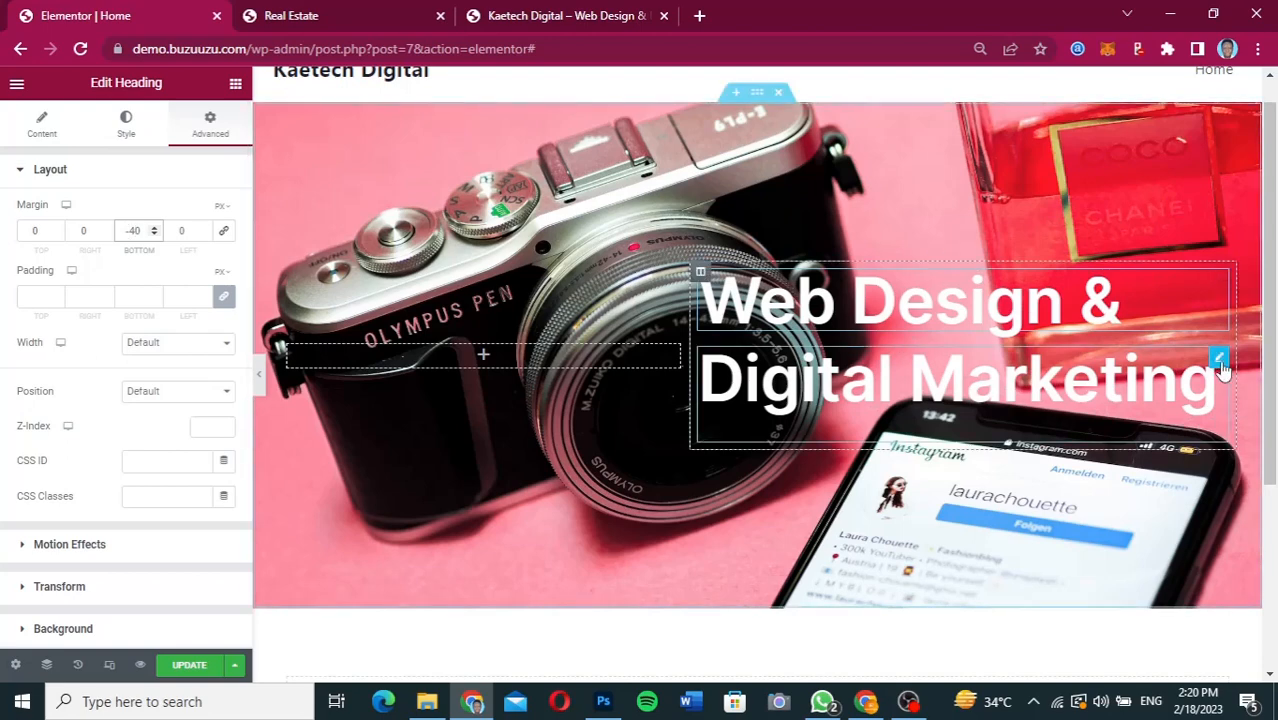
Open the "Digital Marketing" heading's style settings, copy fill code FE7E07 from Figma's LEARN MORE button, and return to Elementor.
left_click(1220, 362)
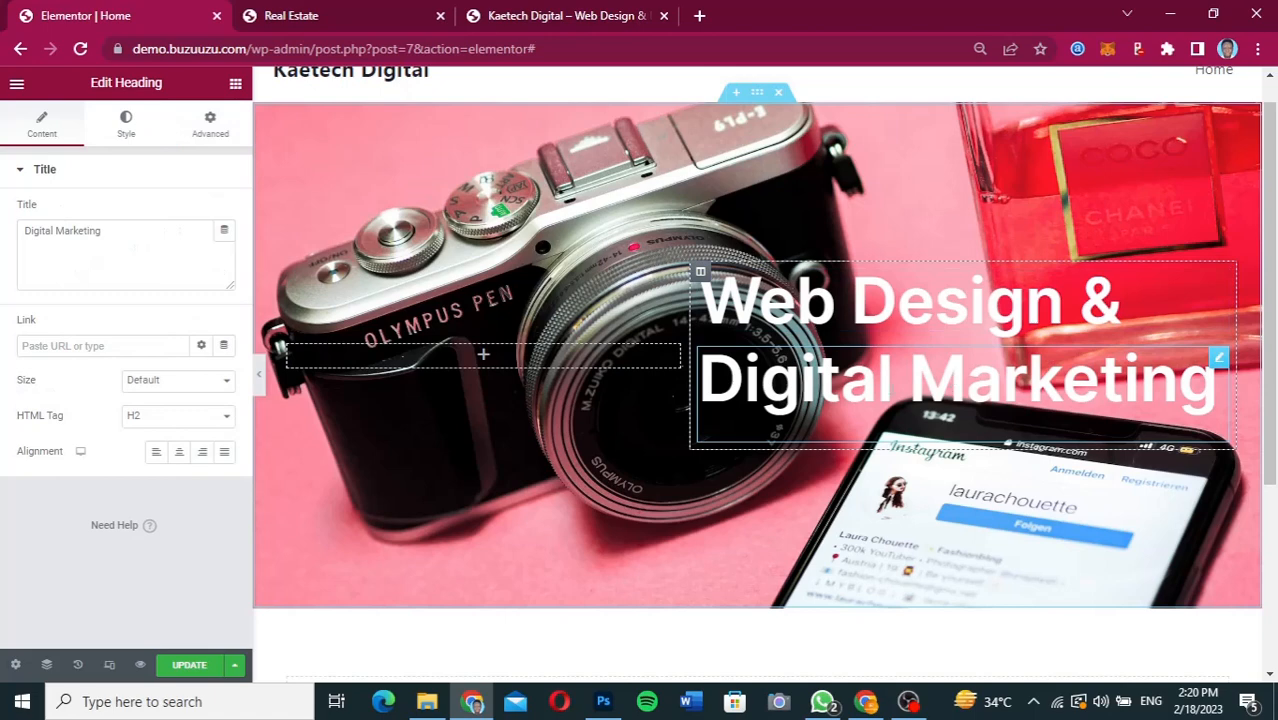
left_click(124, 128)
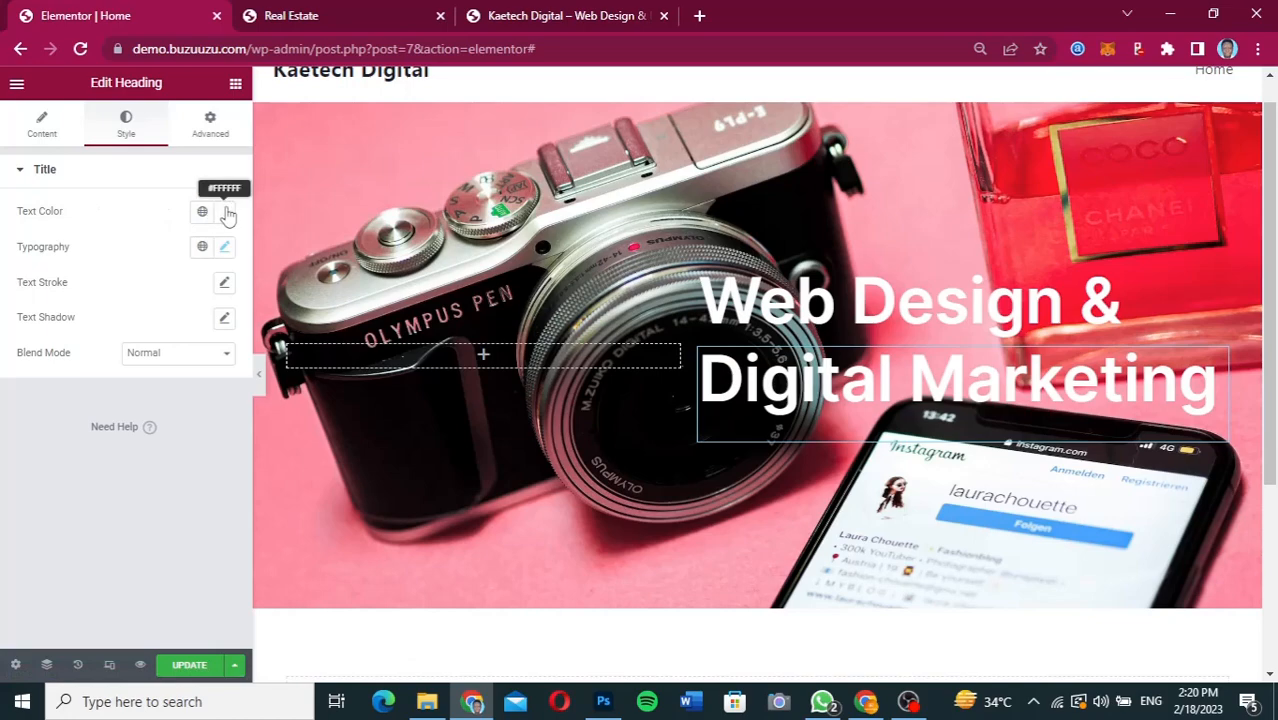
left_click(868, 703)
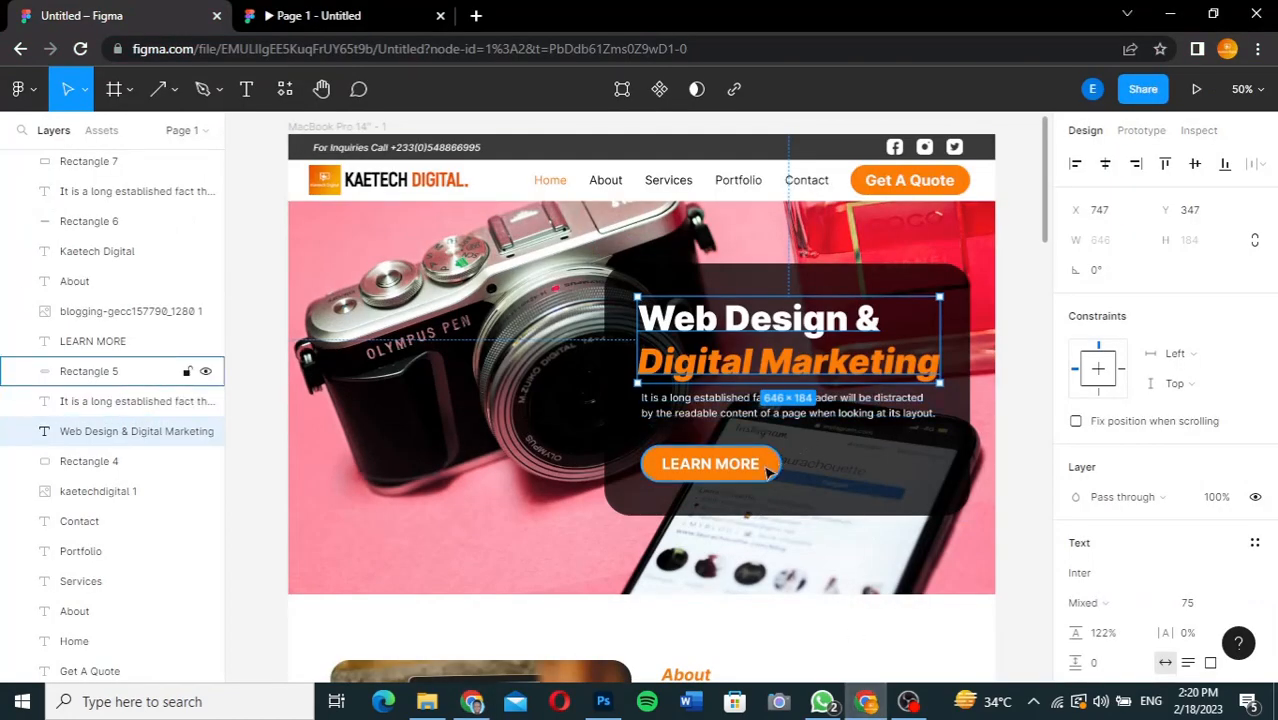
left_click(767, 472)
left_click(1135, 583)
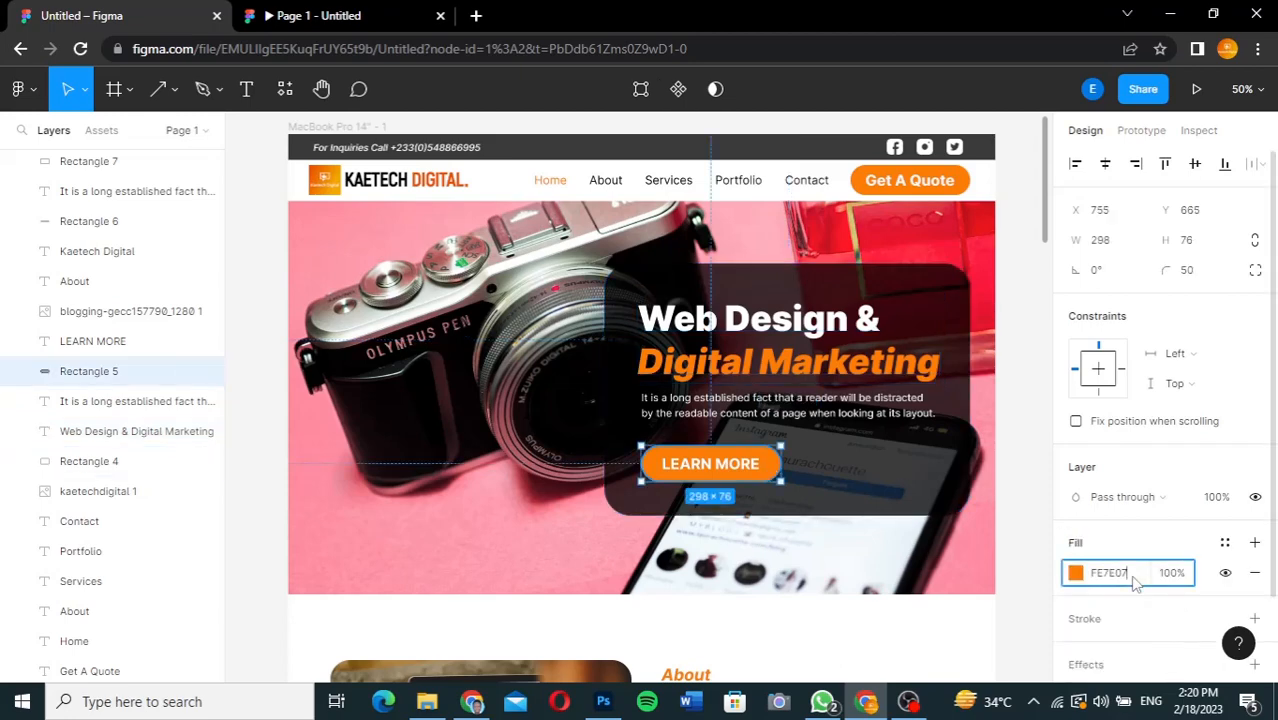
double_click(1133, 578)
key("ctrl+c")
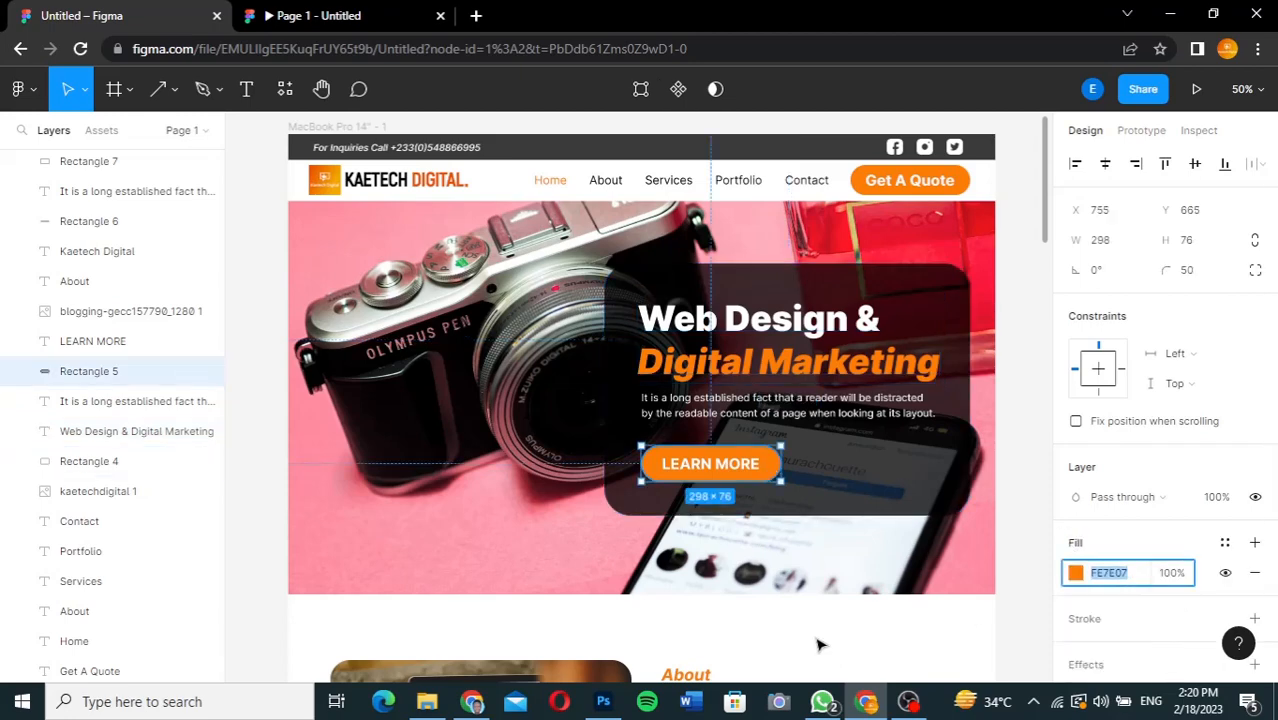
left_click(473, 703)
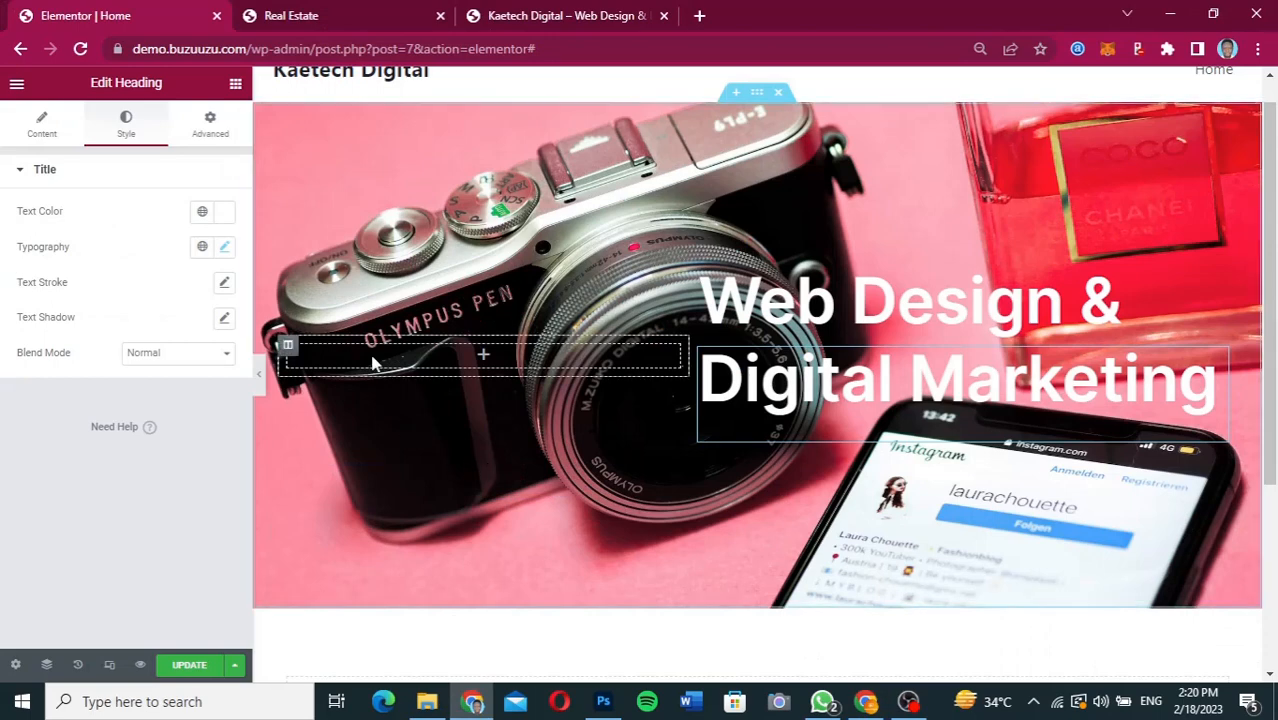
Set the "Digital Marketing" heading's text color to orange (FE7E07).
left_click(223, 212)
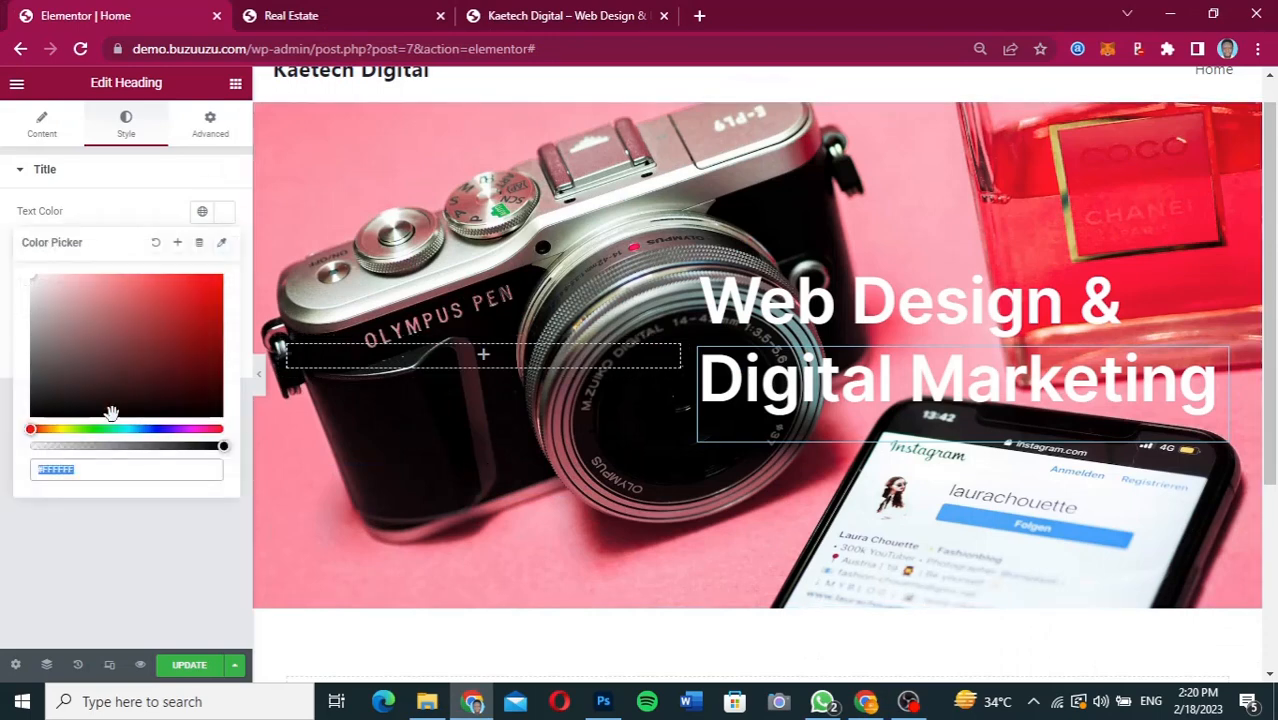
key("ctrl+v")
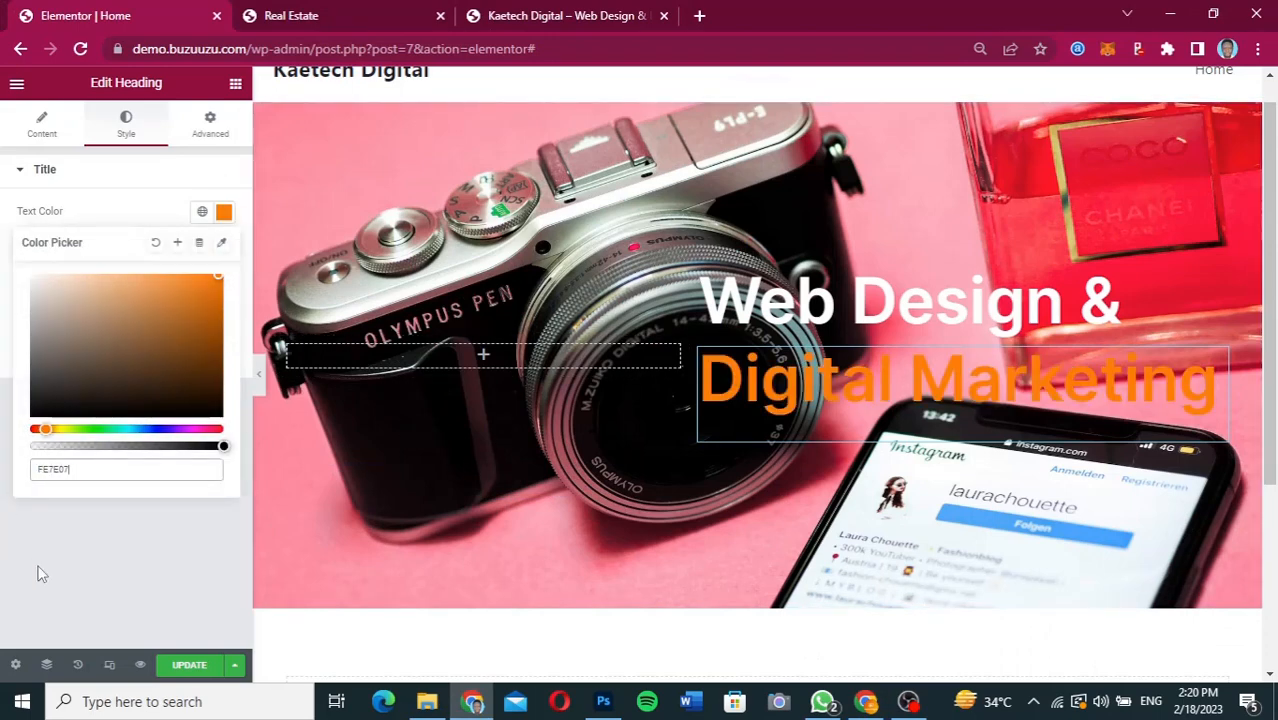
left_click(75, 546)
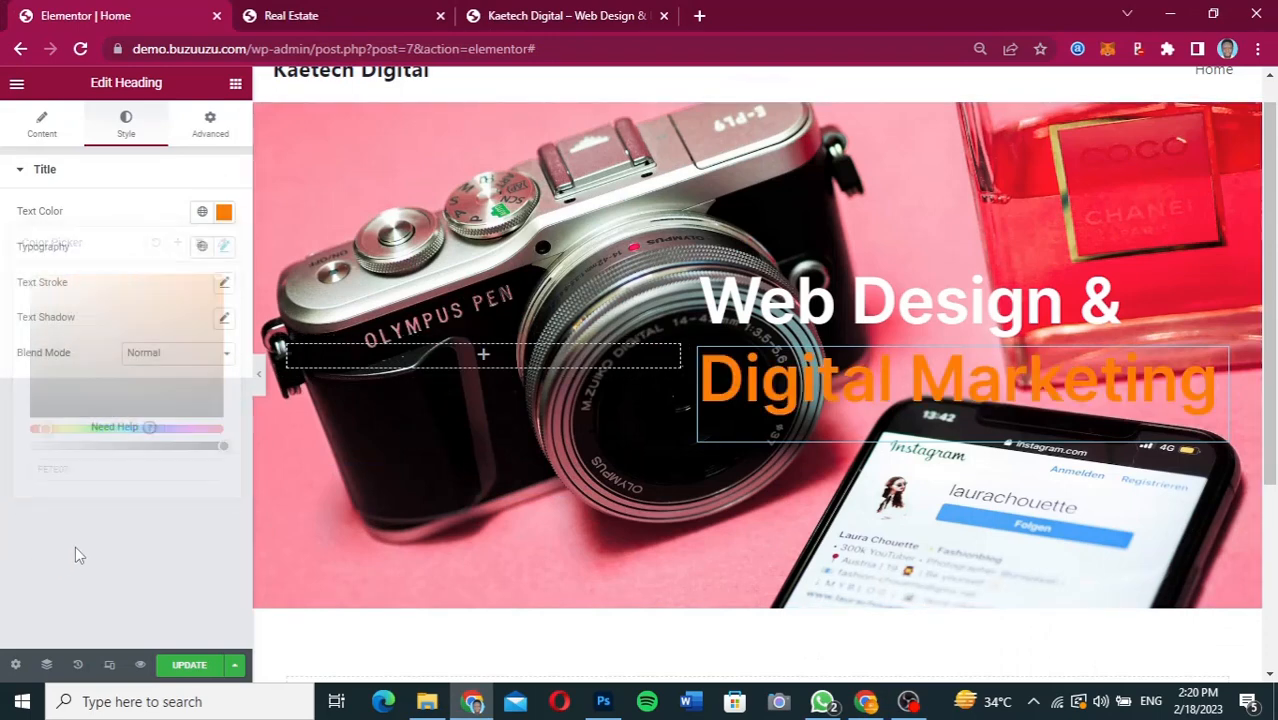
Set the "Digital Marketing" heading's typography style to Italic.
left_click(224, 247)
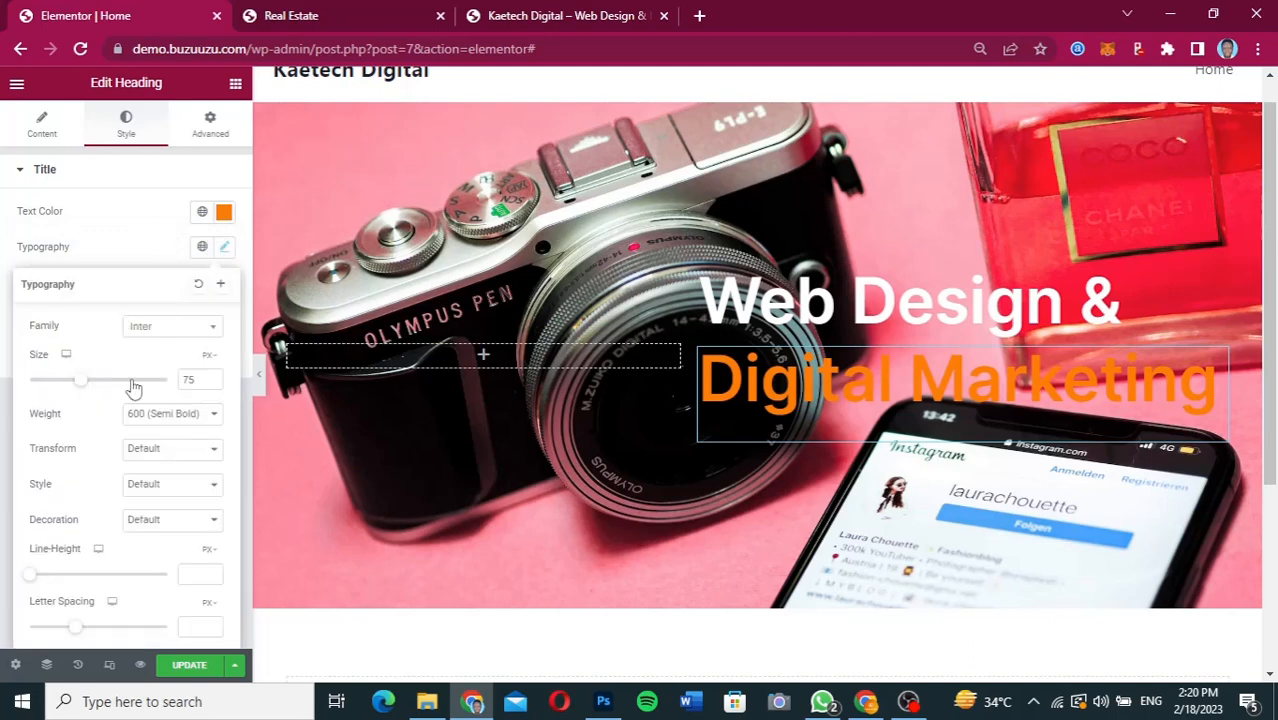
scroll(90, 483, "down", 1)
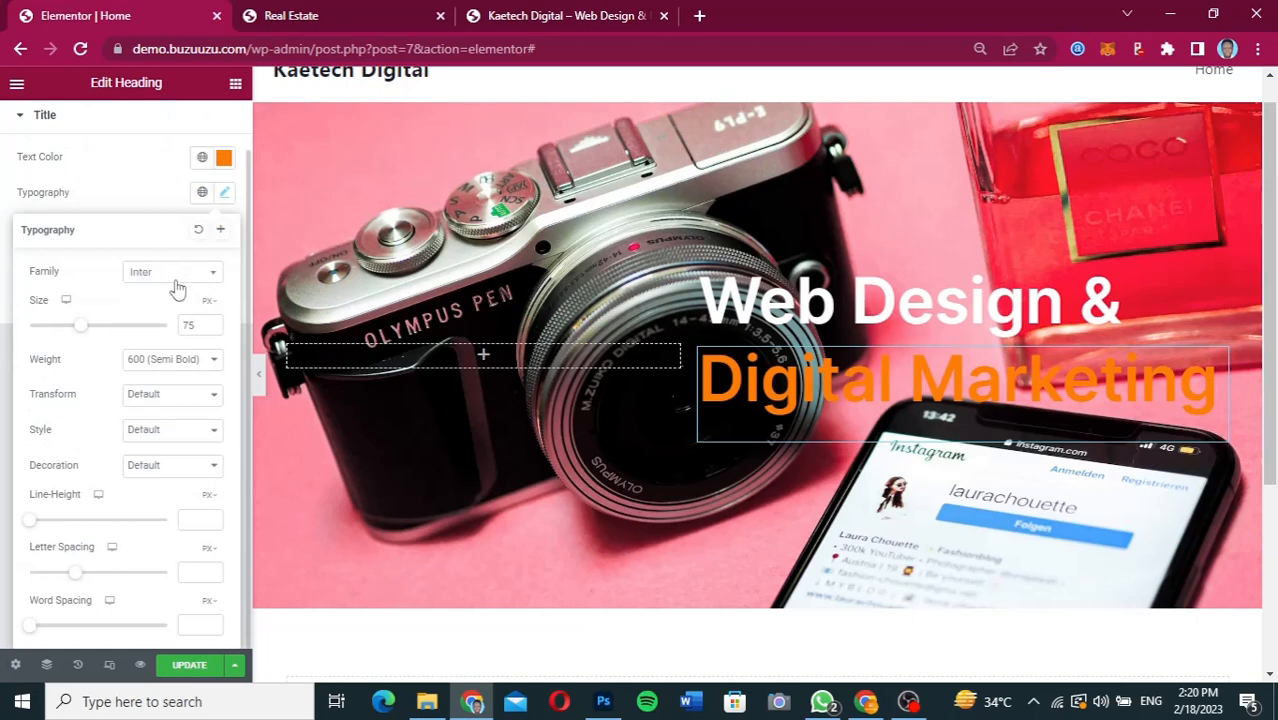
left_click(167, 430)
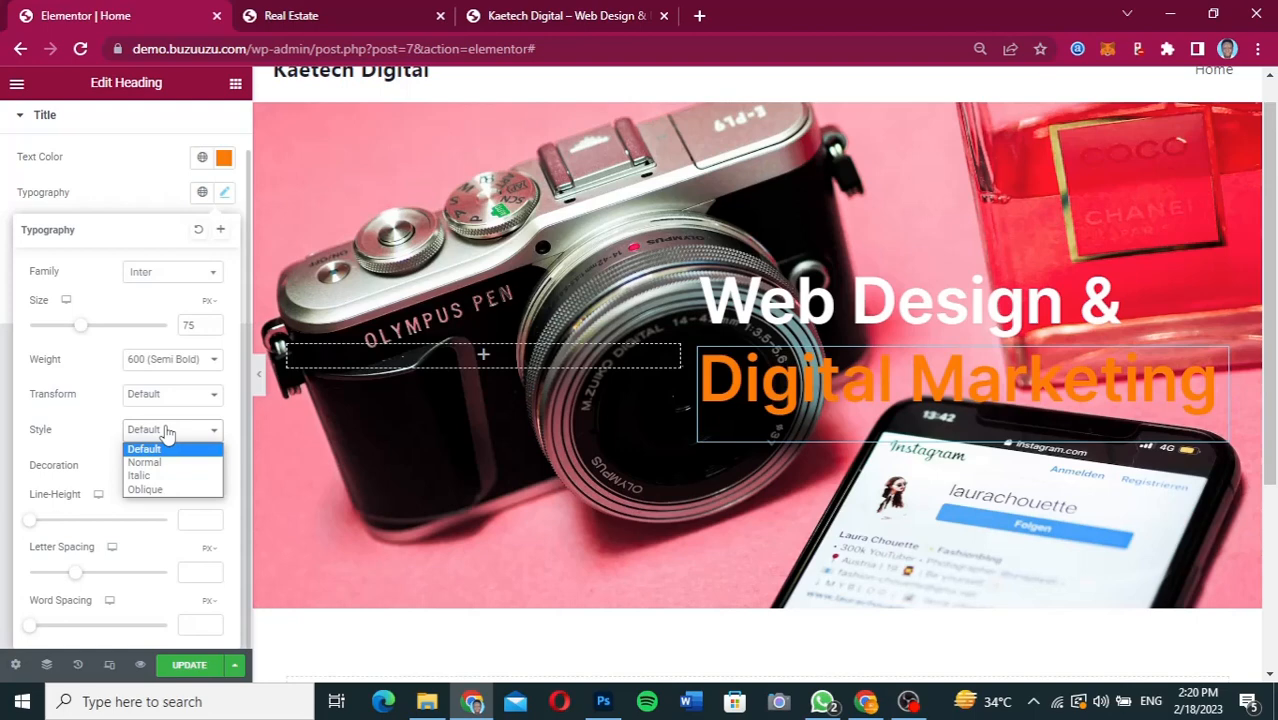
left_click(143, 476)
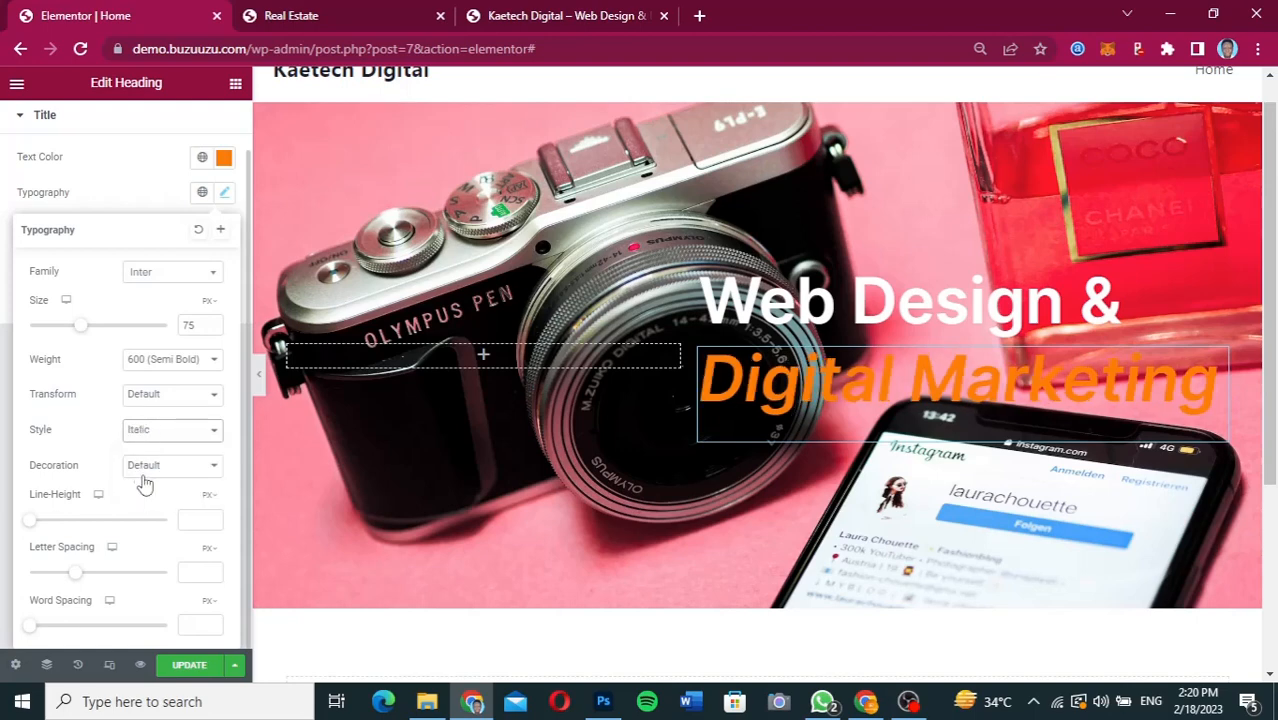
Give the column containing the "Web Design &" and "Digital Marketing" headings a classic background in black (#000000).
left_click(127, 200)
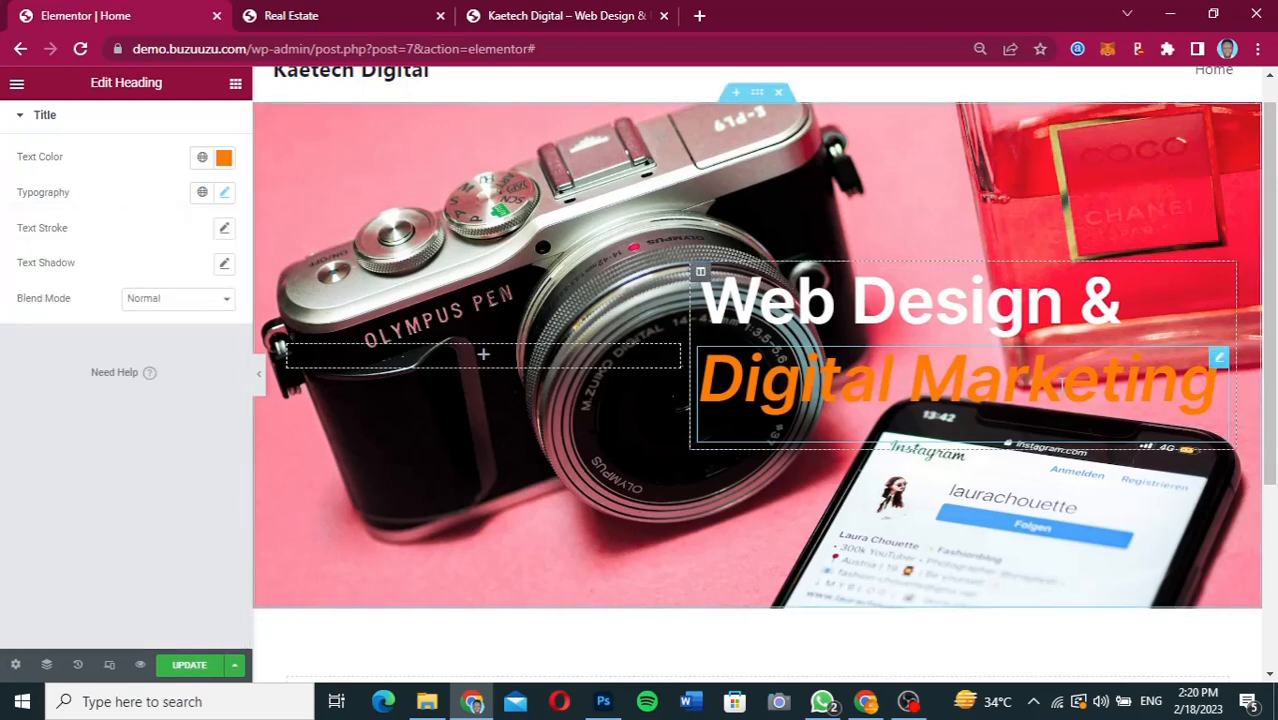
left_click(700, 276)
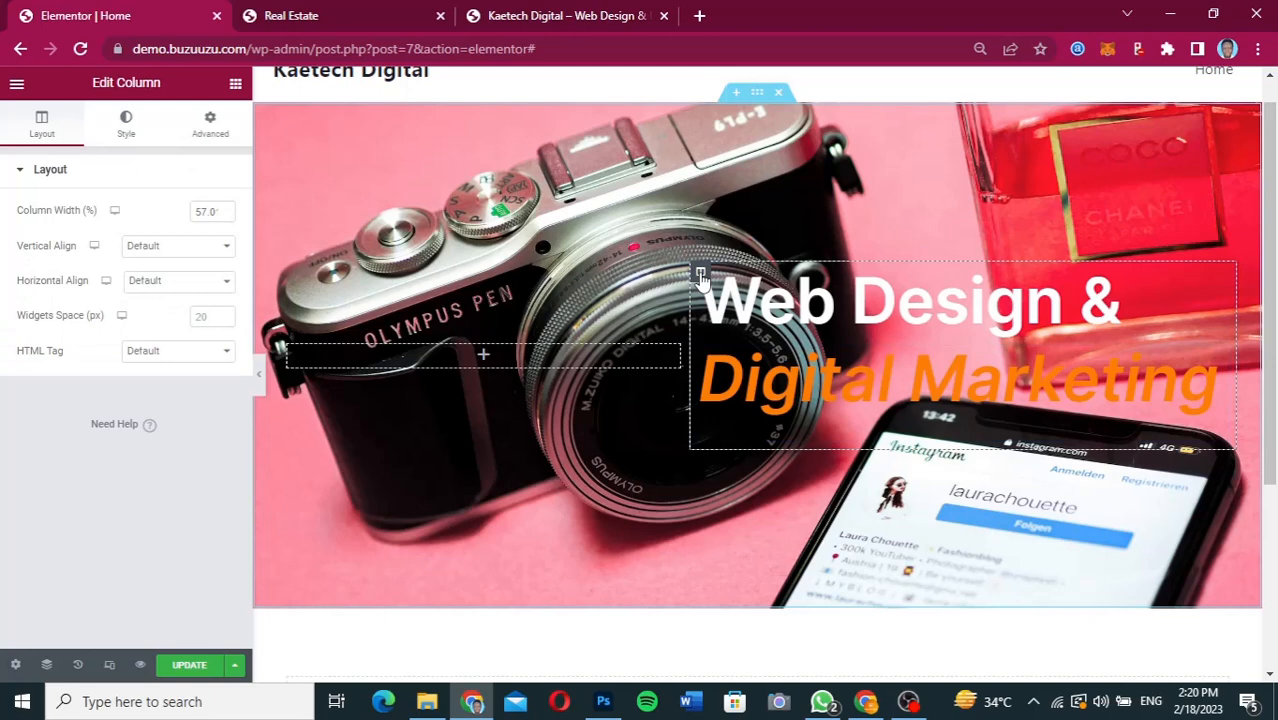
left_click(127, 127)
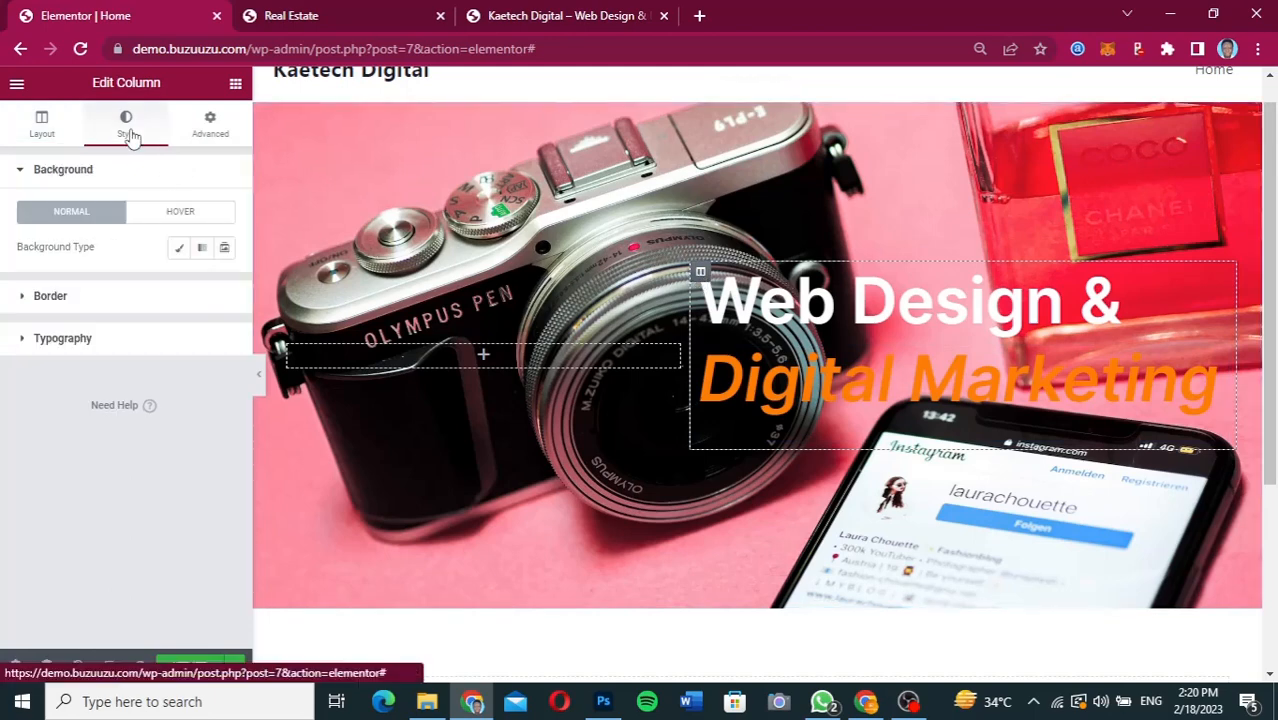
left_click(82, 296)
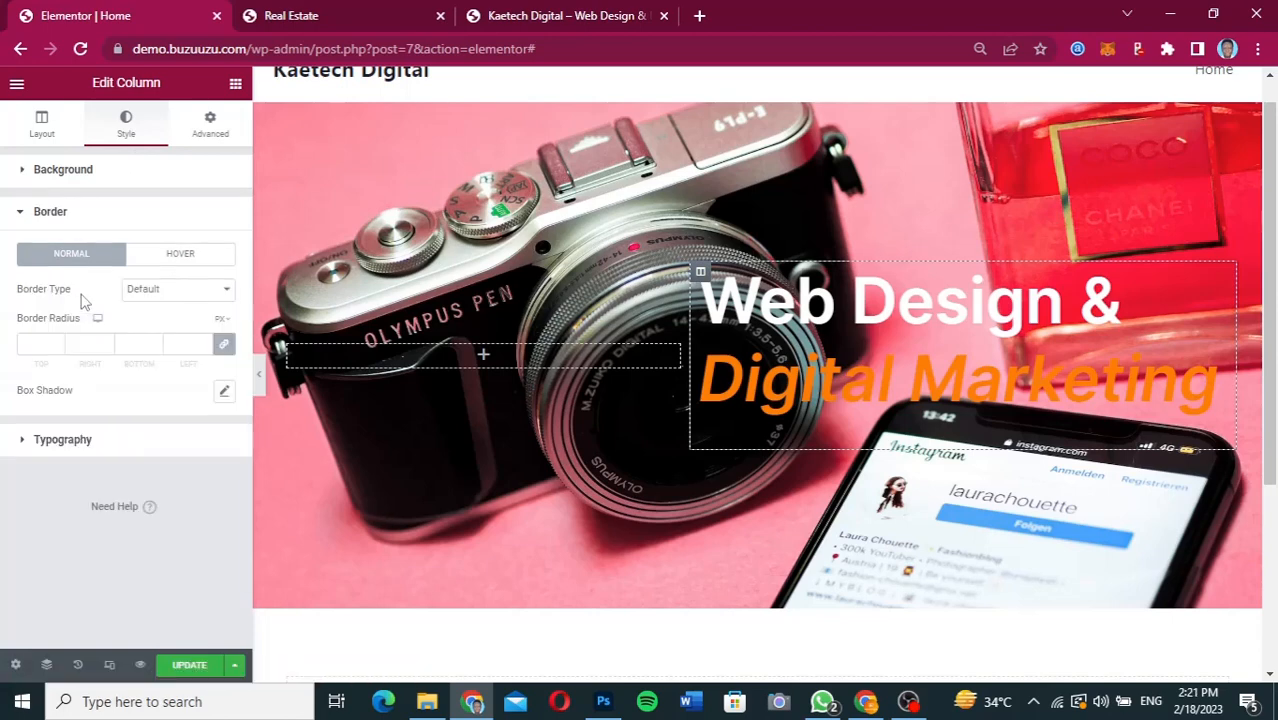
left_click(133, 183)
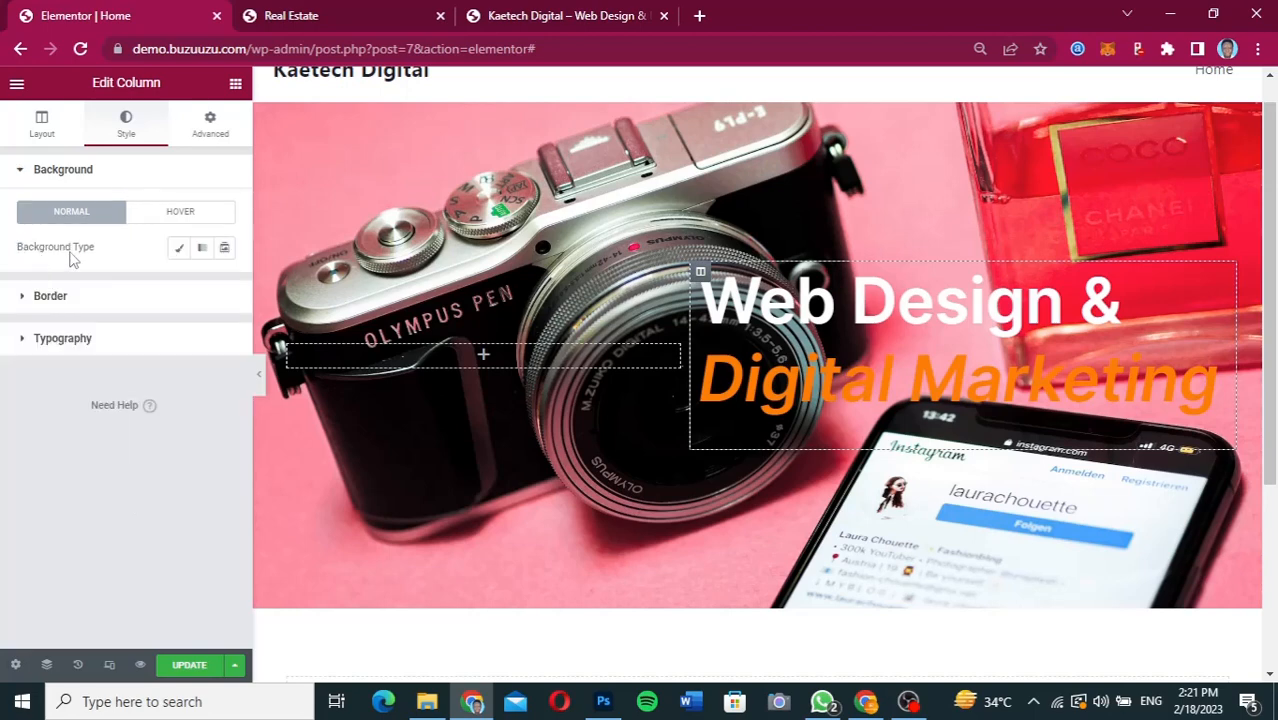
left_click(174, 252)
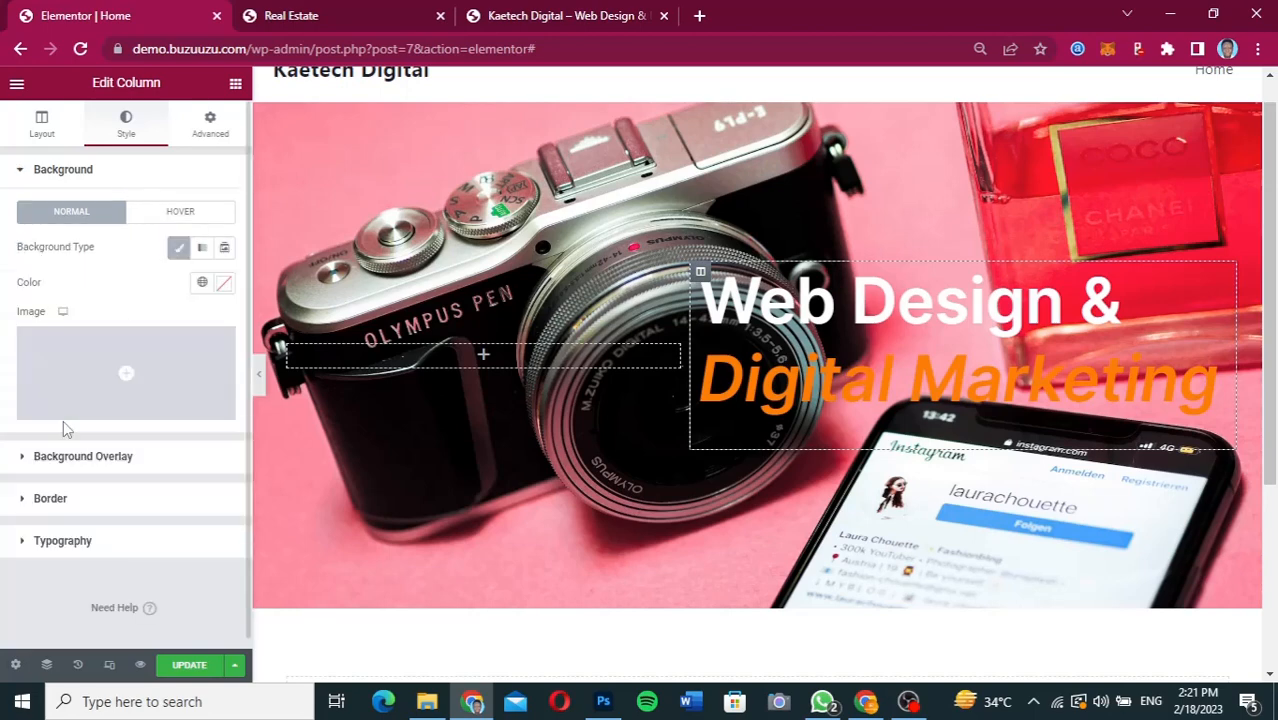
left_click(223, 284)
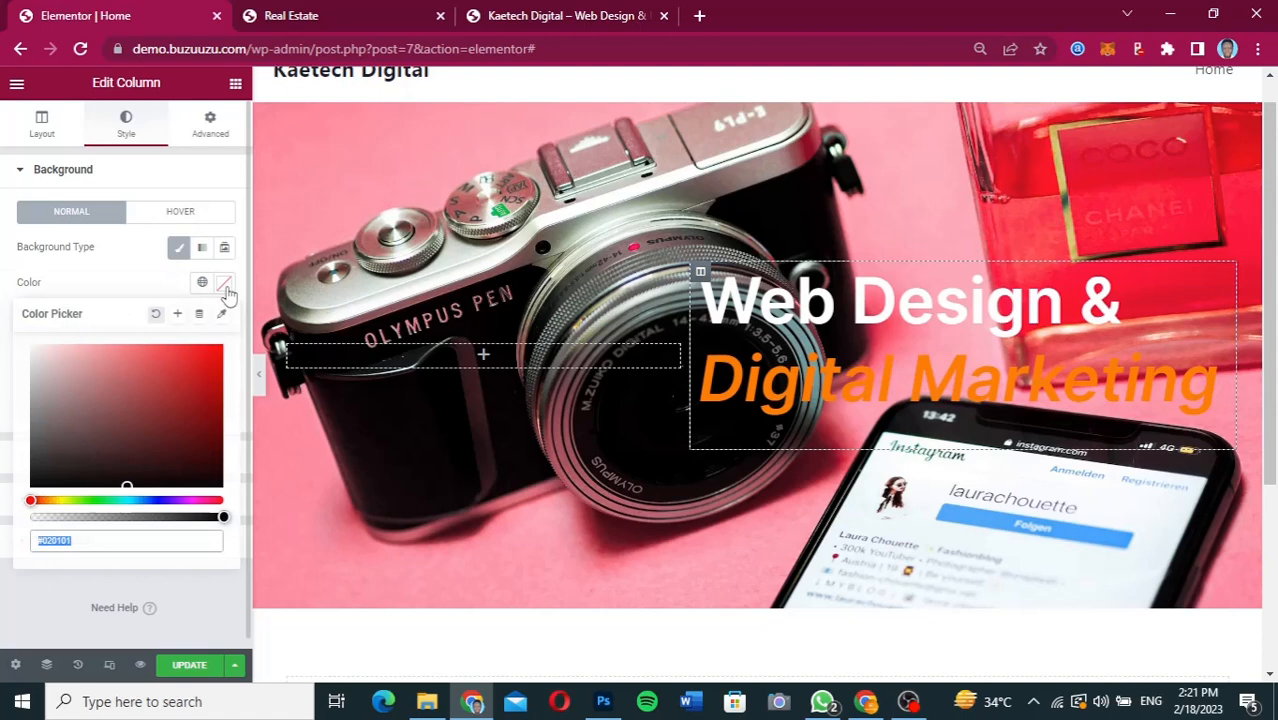
left_click(50, 472)
left_click_drag(24, 502, 12, 512)
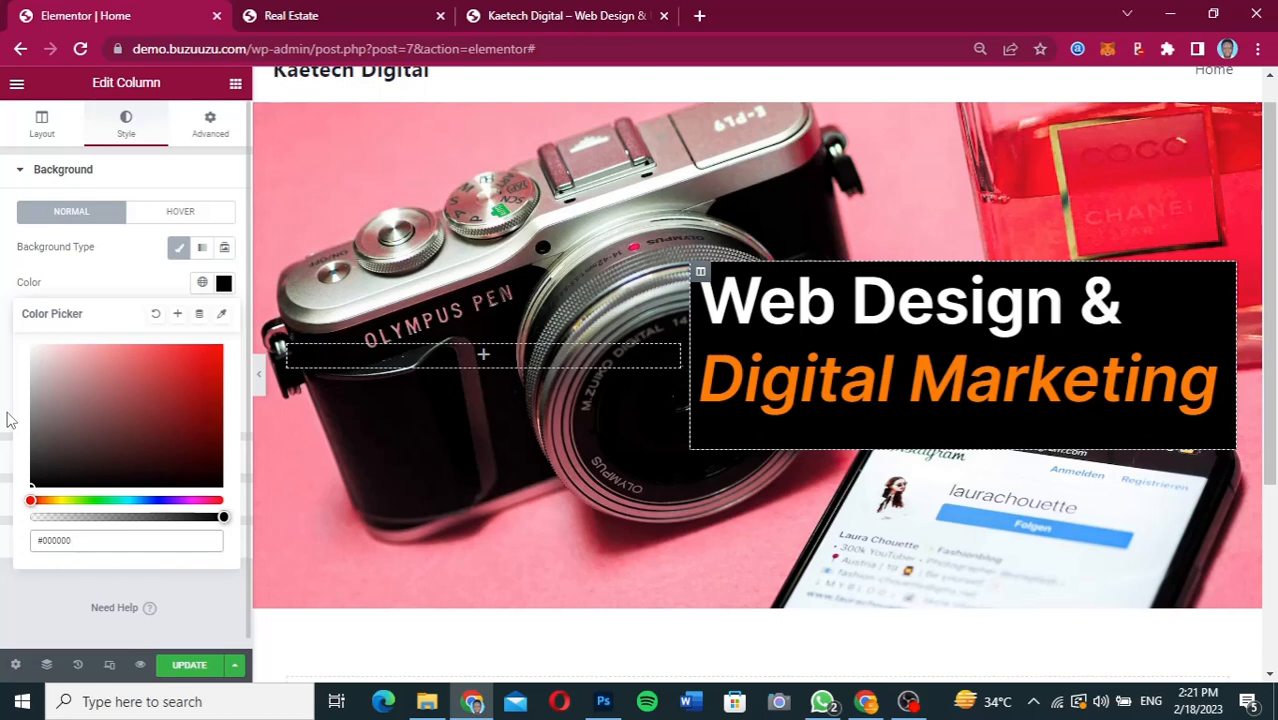
Make the heading column's black background semi-transparent (#000000B8) and compare it with the hero panel in the Figma design.
left_click(220, 516)
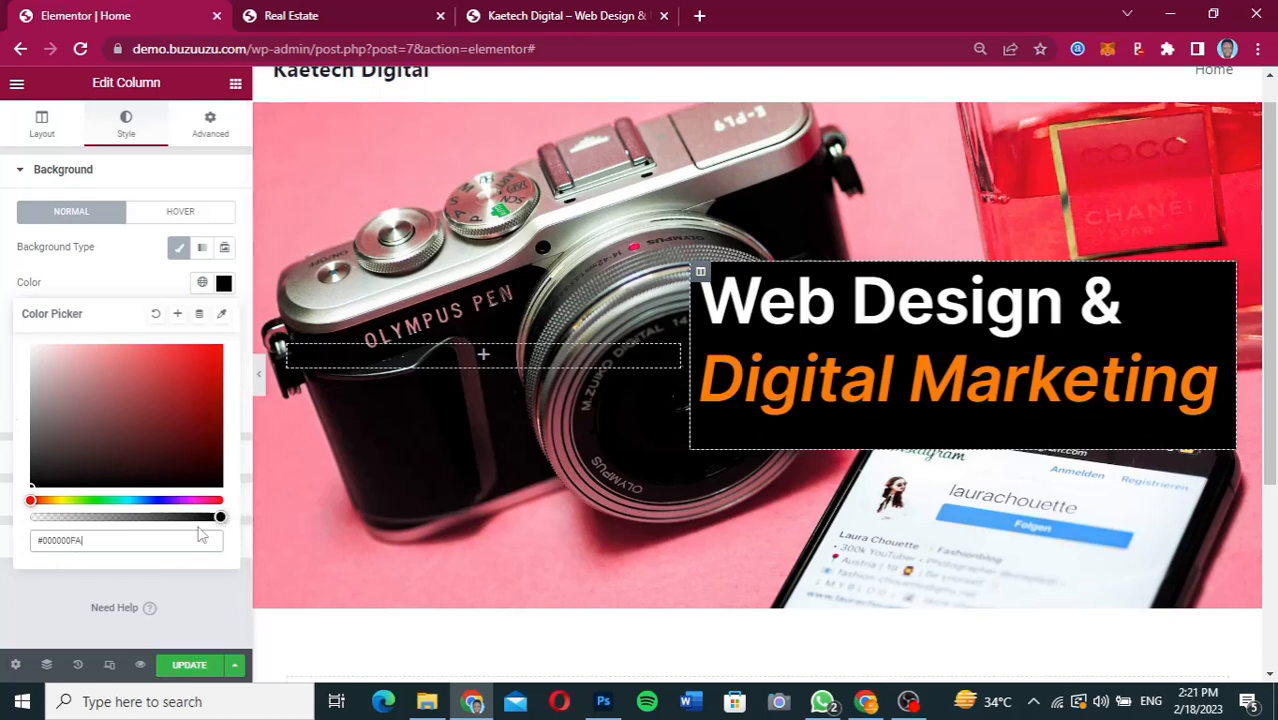
left_click_drag(185, 517, 171, 533)
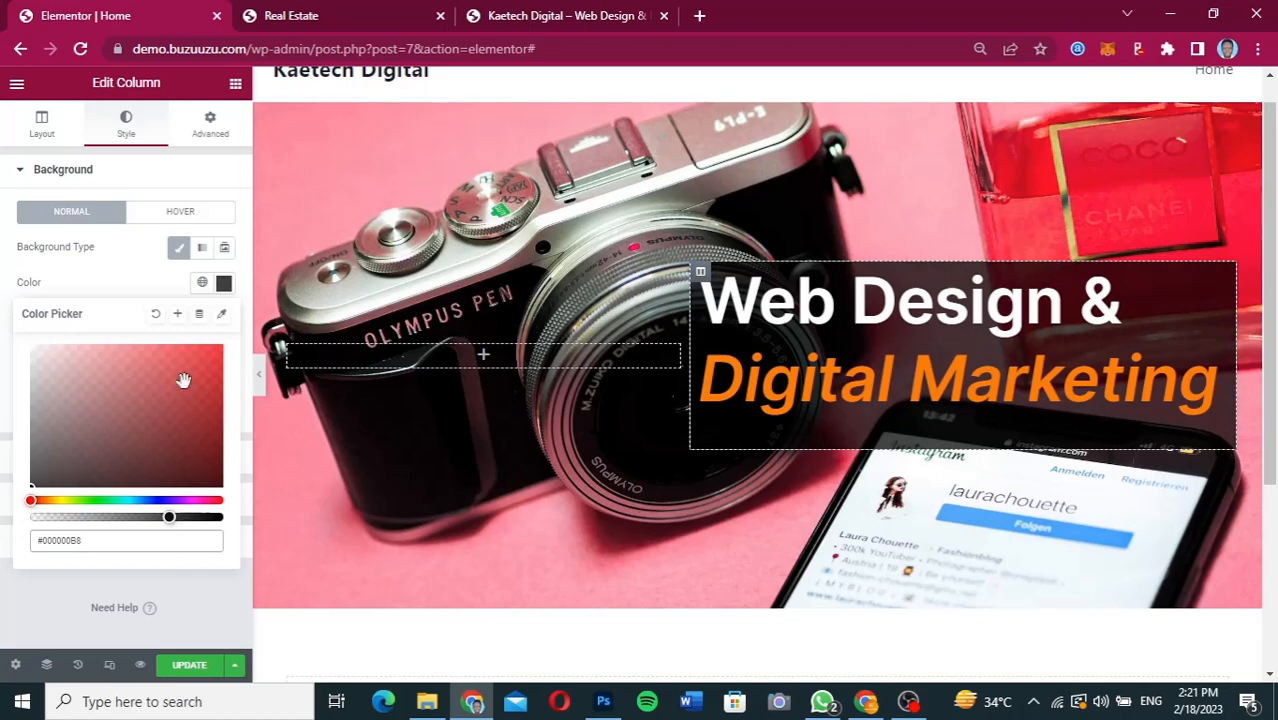
left_click(862, 704)
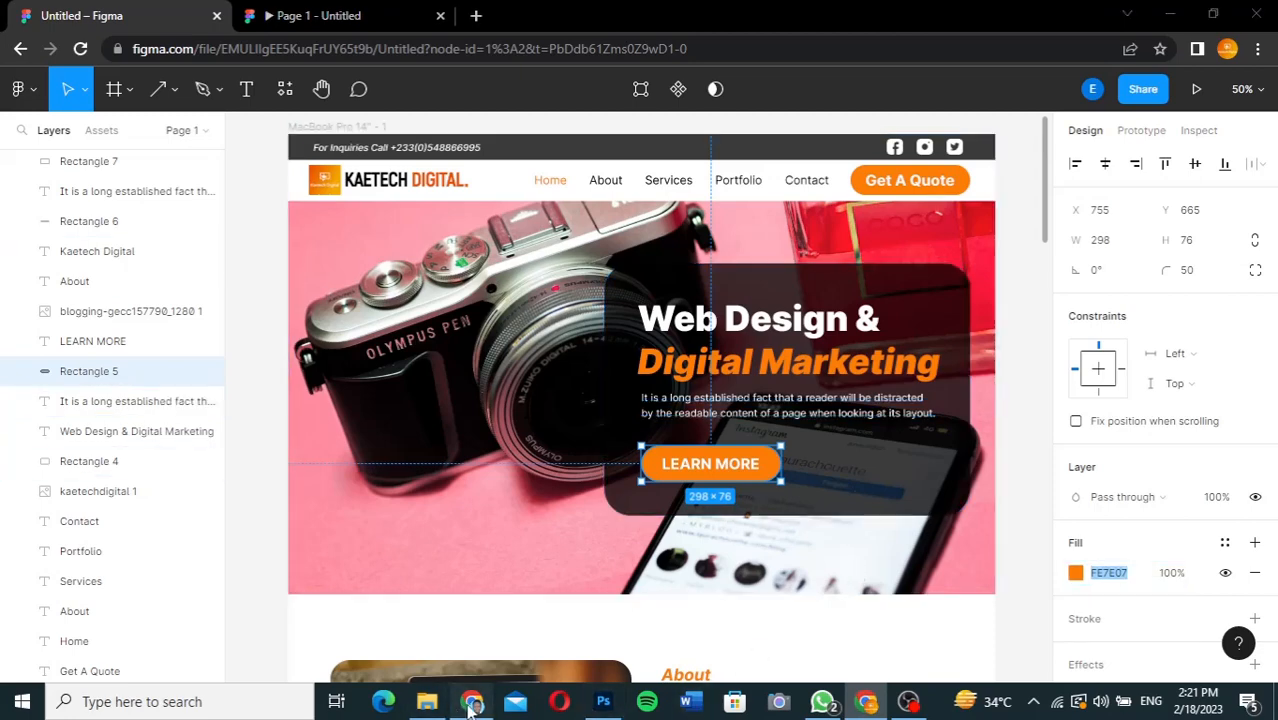
left_click(471, 702)
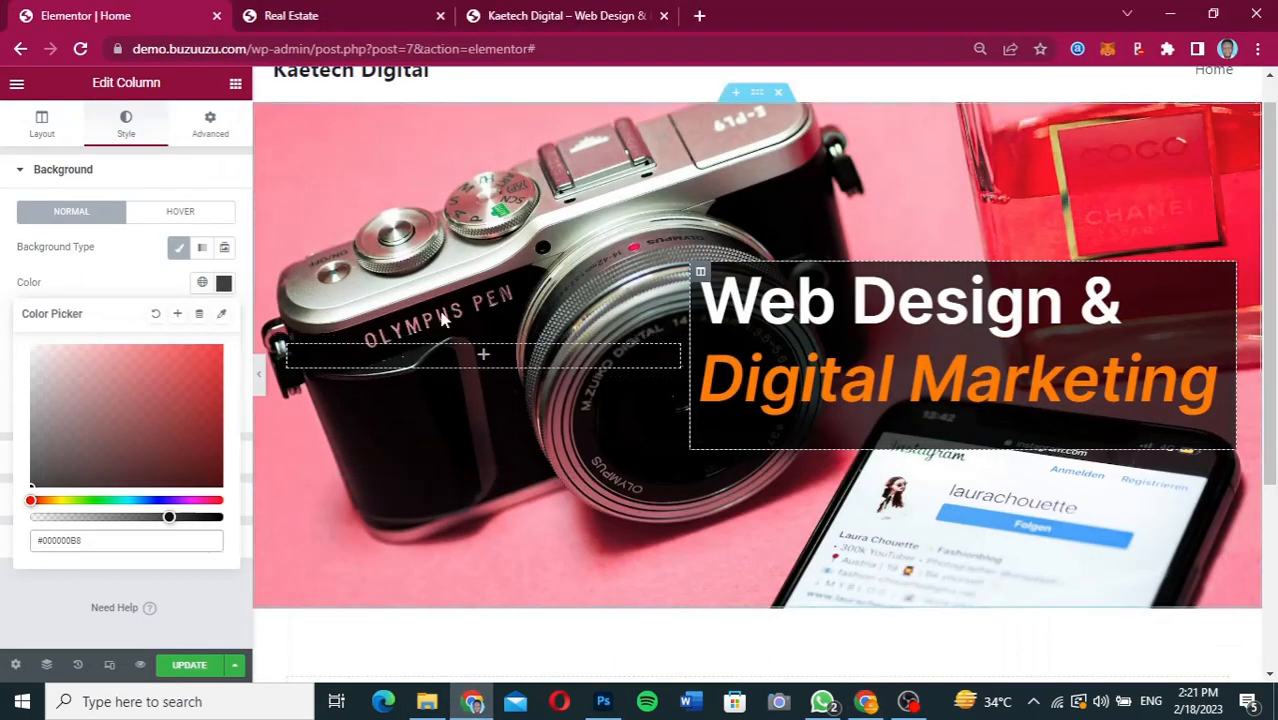
Set the heading column's padding to 40 px on all four sides.
left_click(211, 129)
left_click(211, 129)
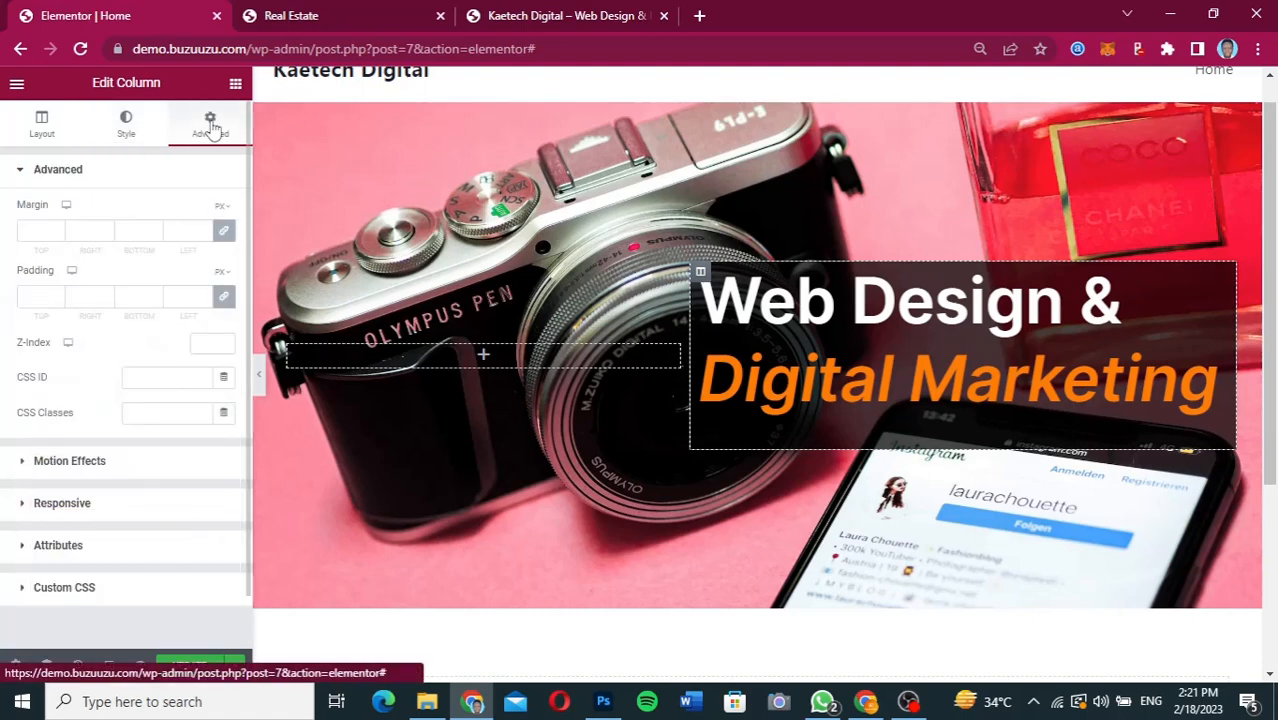
left_click(27, 297)
type("20")
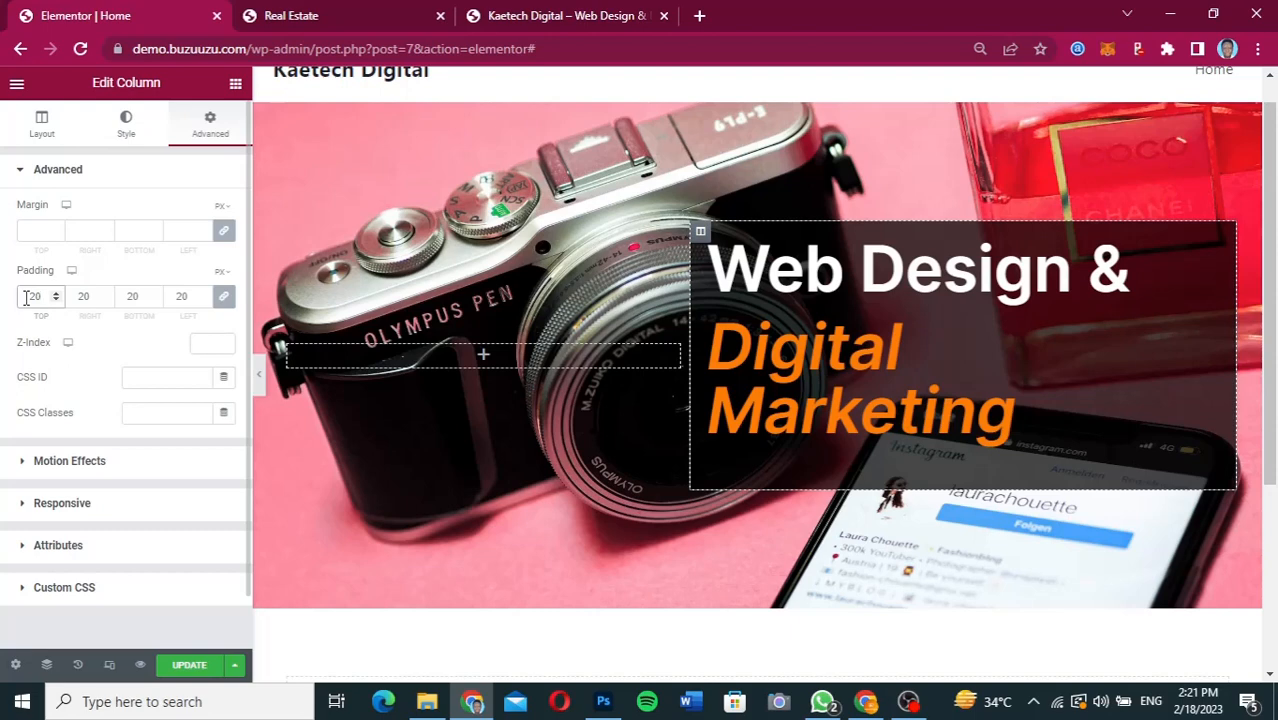
key("BackSpace")
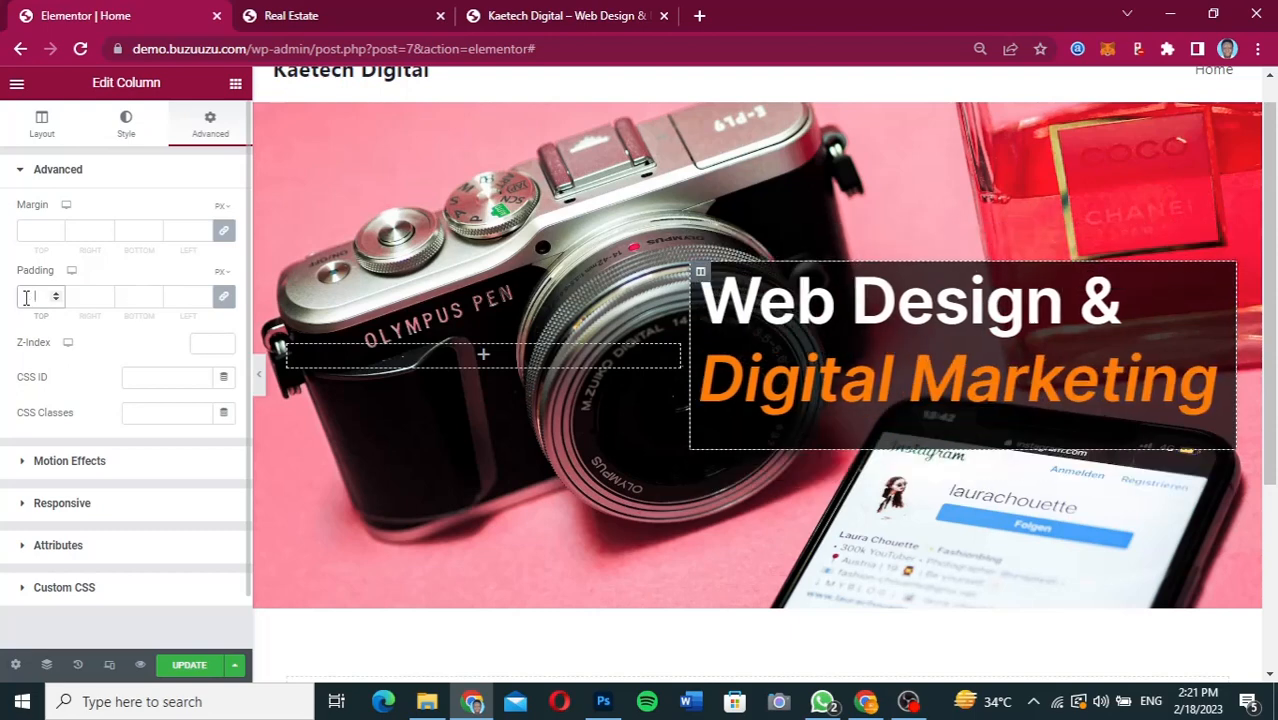
type("40")
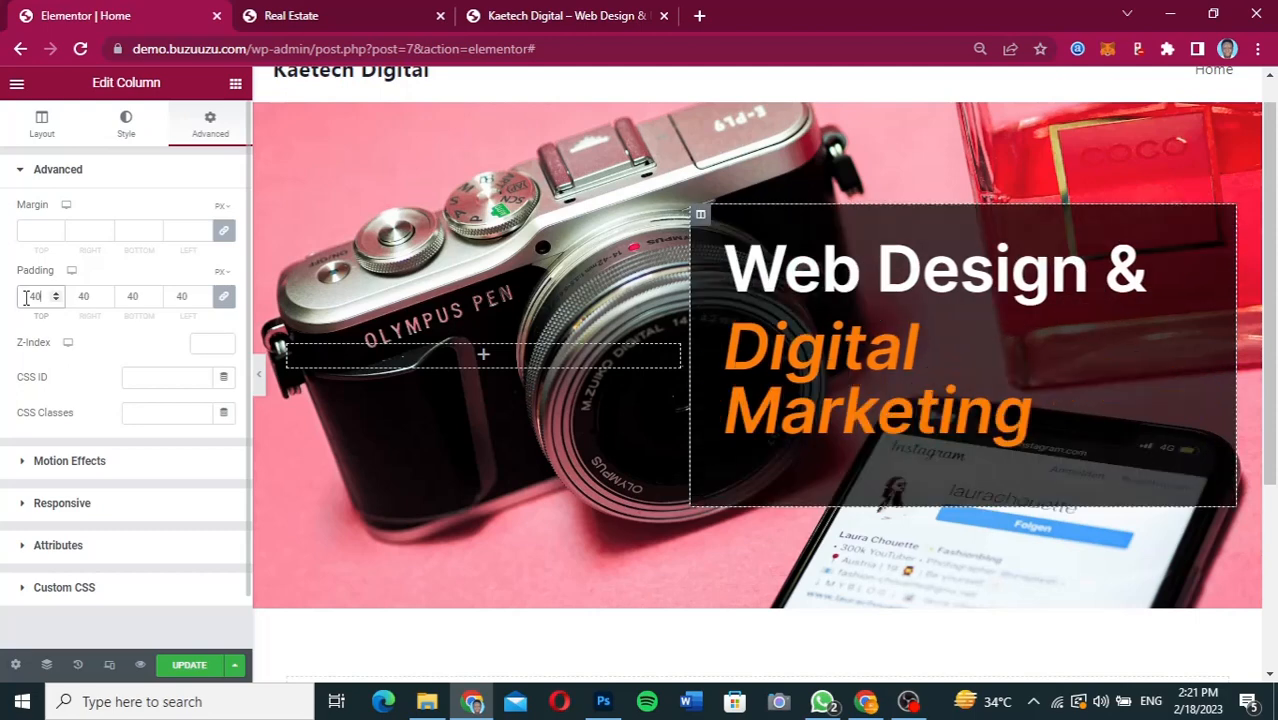
left_click_drag(26, 298, 331, 374)
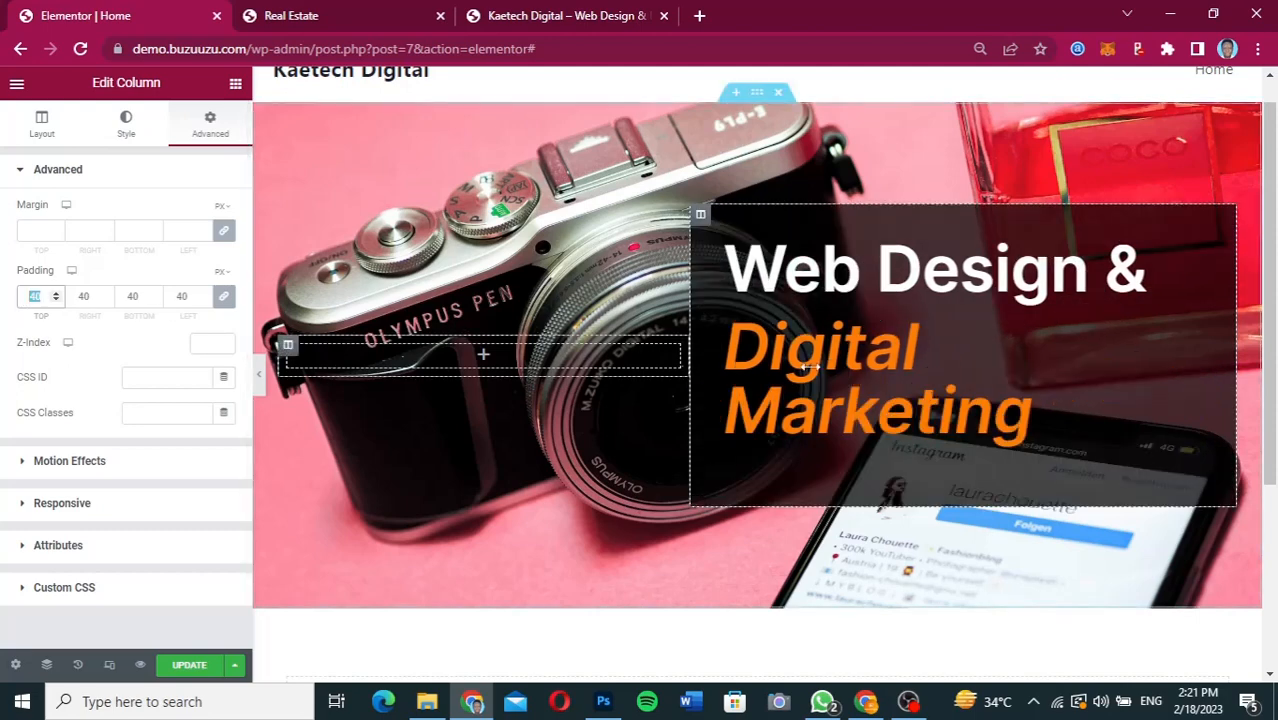
type("460")
left_click_drag(723, 360, 39, 297)
double_click(38, 297)
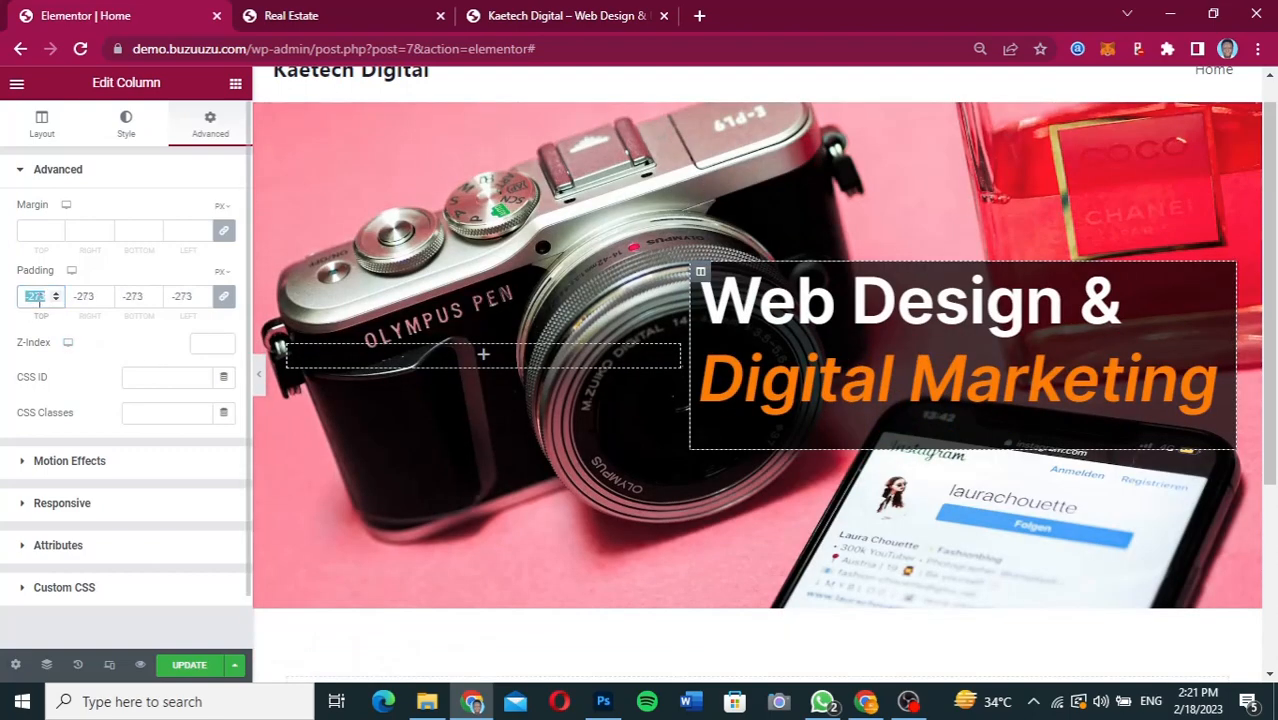
type("40")
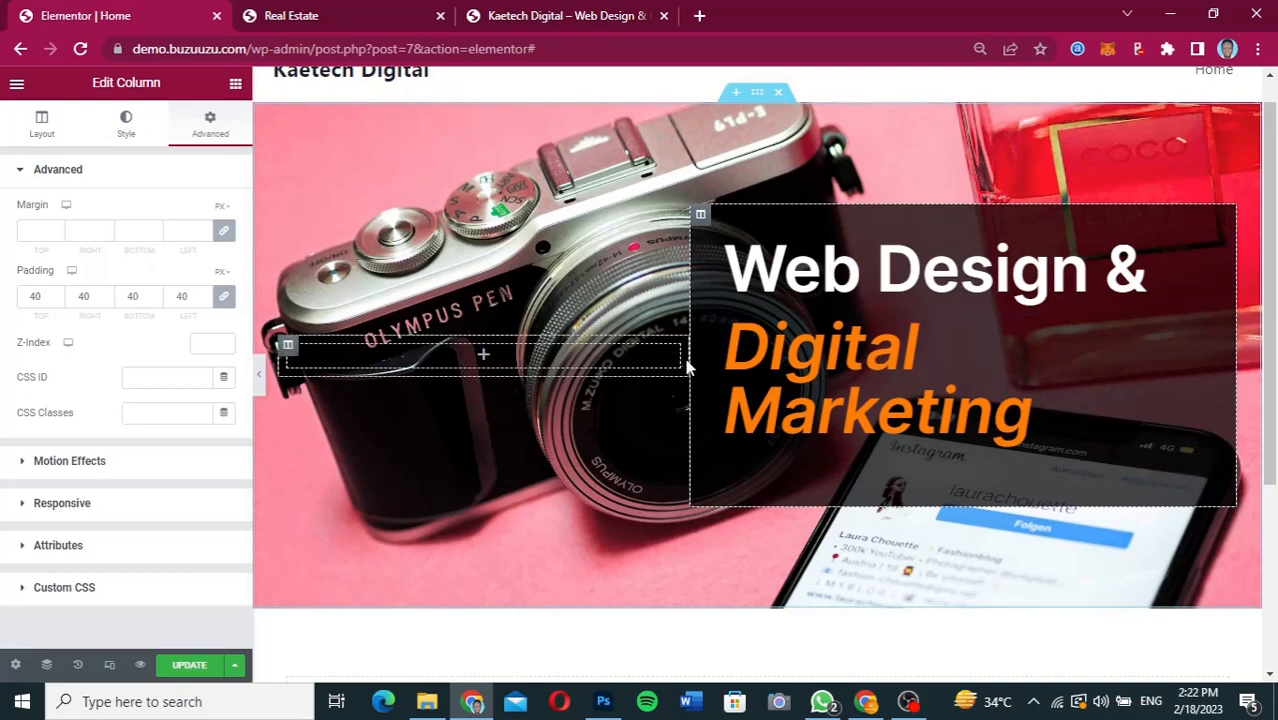
Widen the heading column so "Digital Marketing" fits on one line, set its border radius to 50 px, and preview the hero section.
left_click_drag(690, 360, 648, 360)
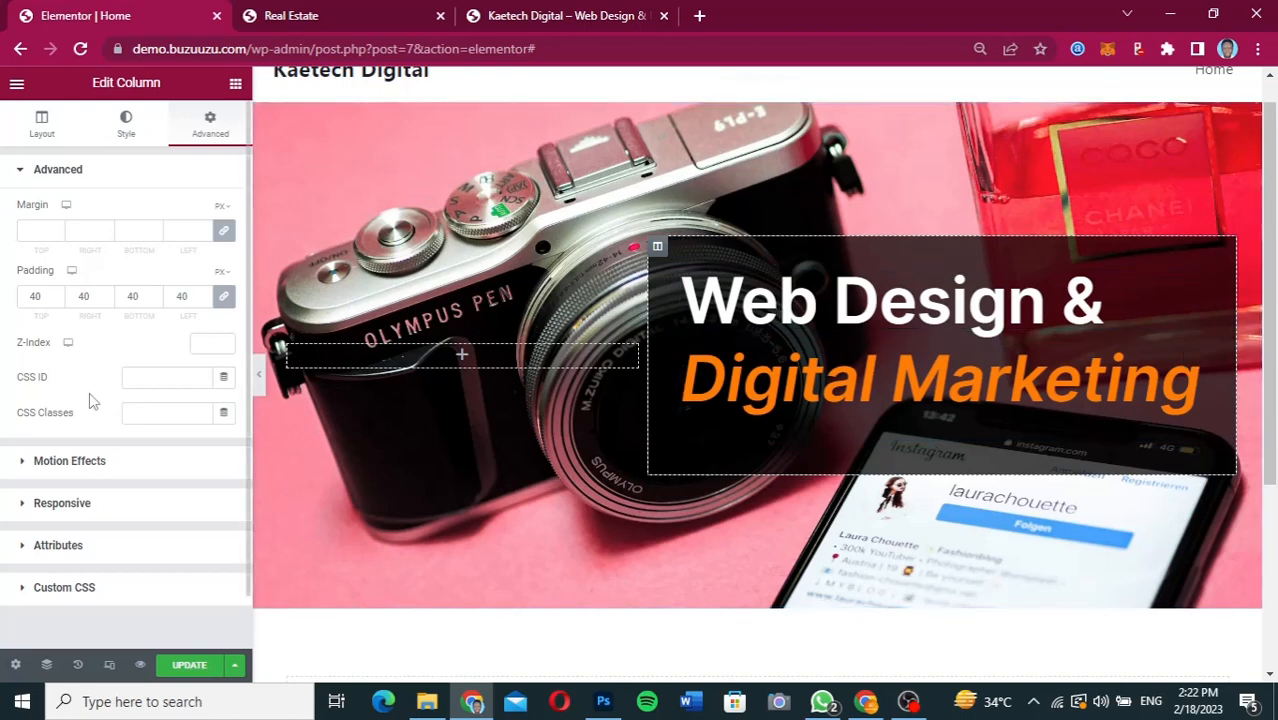
left_click(127, 130)
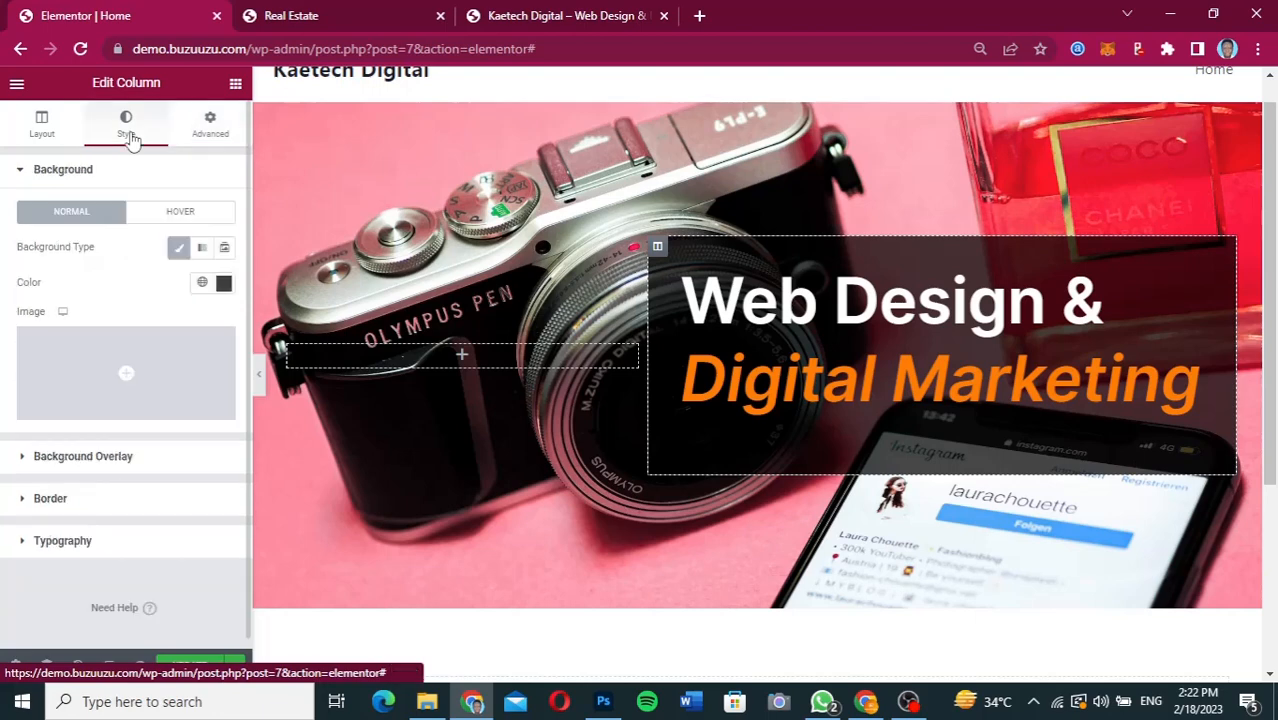
left_click(95, 499)
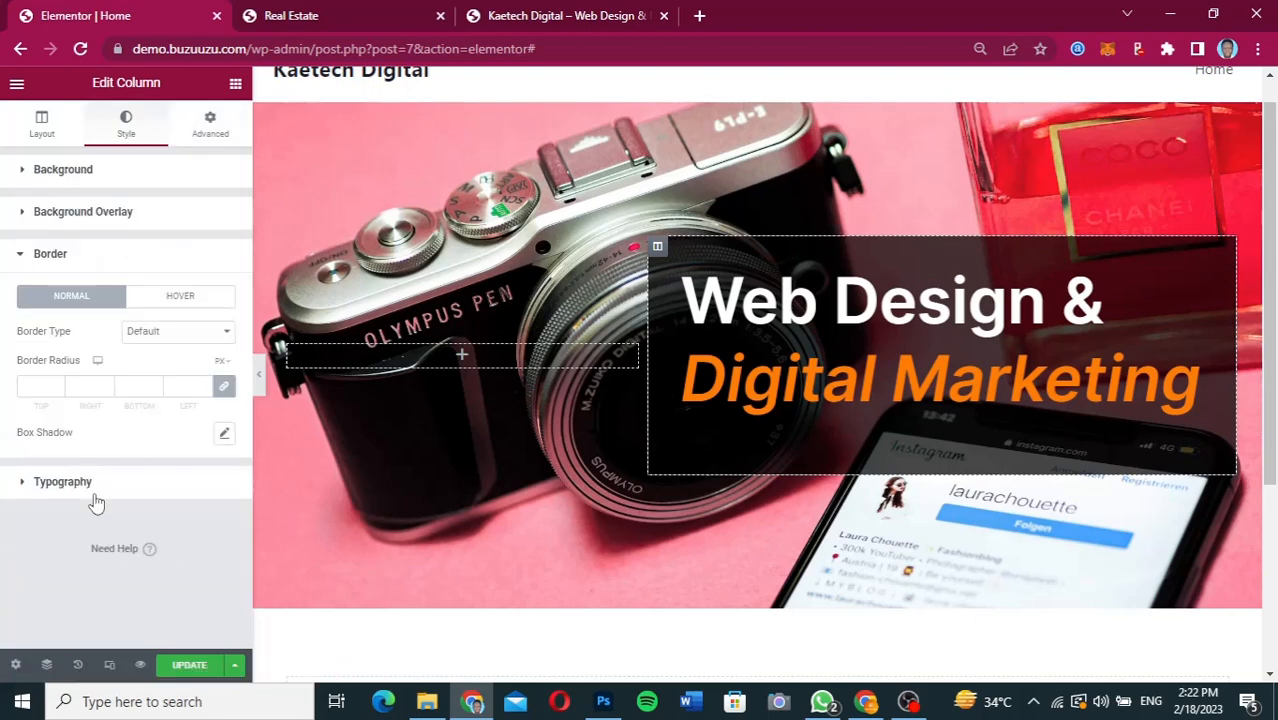
left_click(33, 388)
type("50")
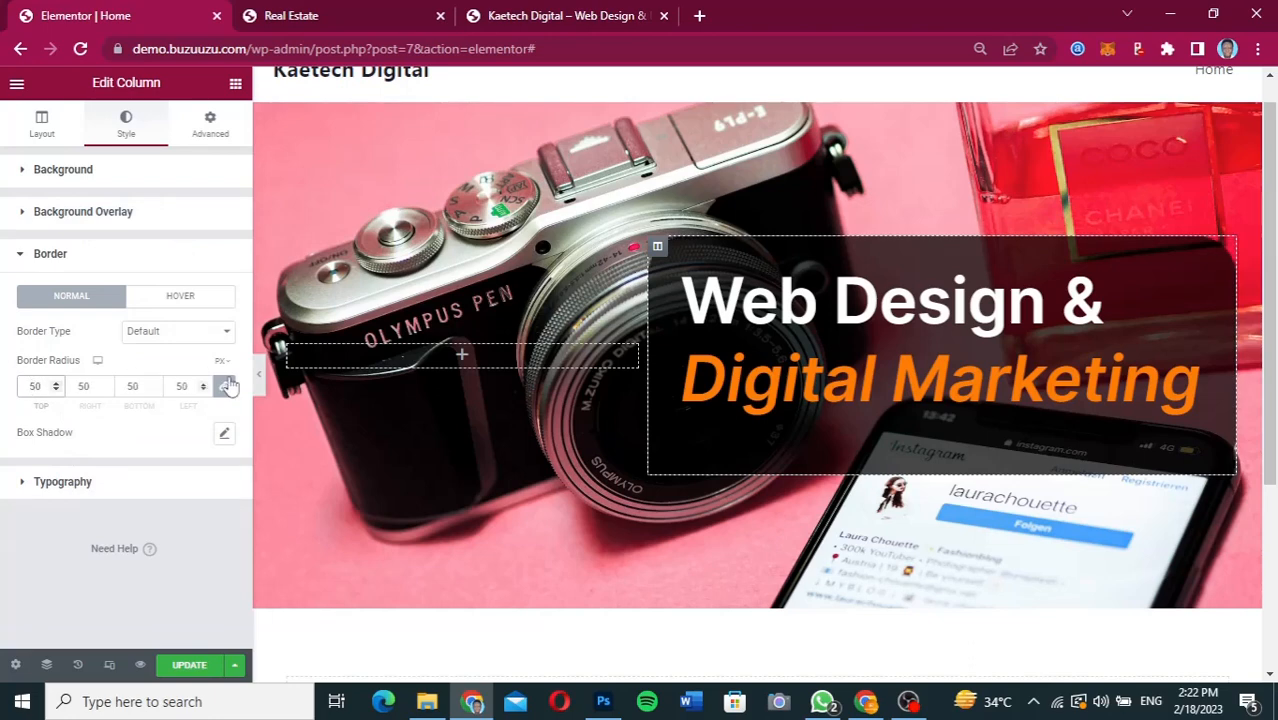
left_click(260, 385)
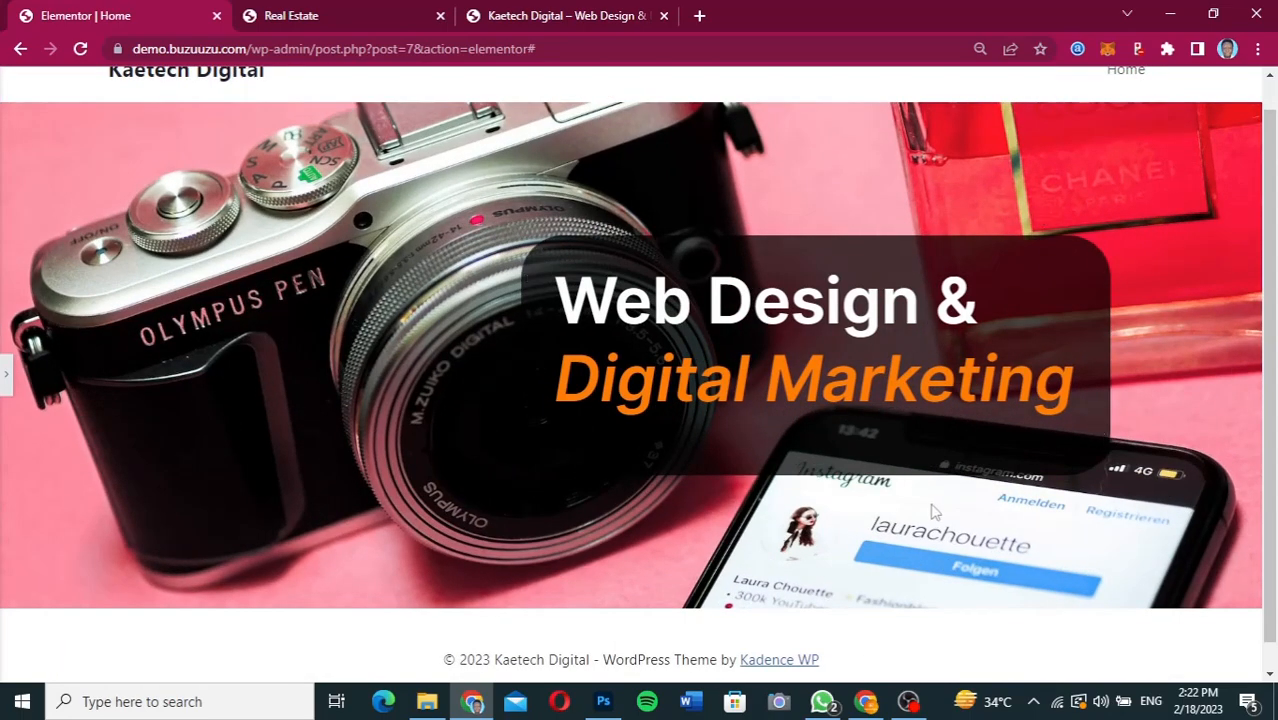
left_click(6, 374)
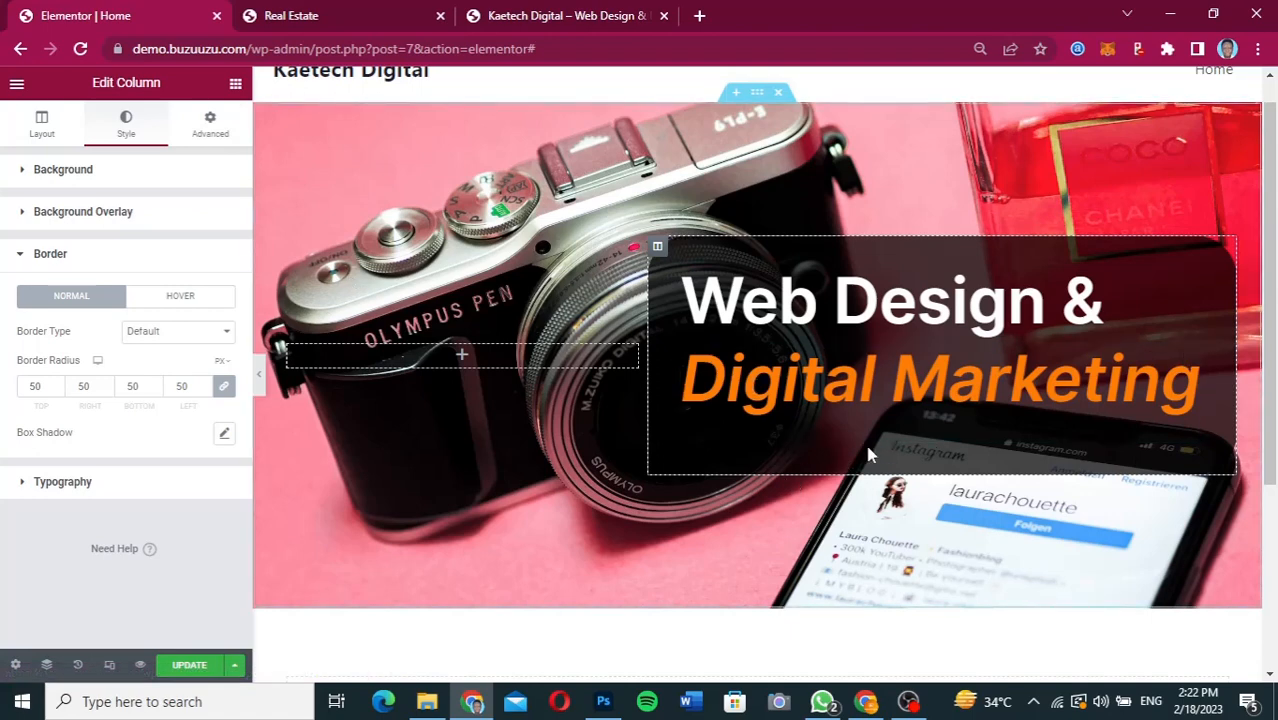
Add a Text Editor widget below the "Digital Marketing" heading and replace its placeholder text with "Web Design & Digital Marketing".
left_click(235, 86)
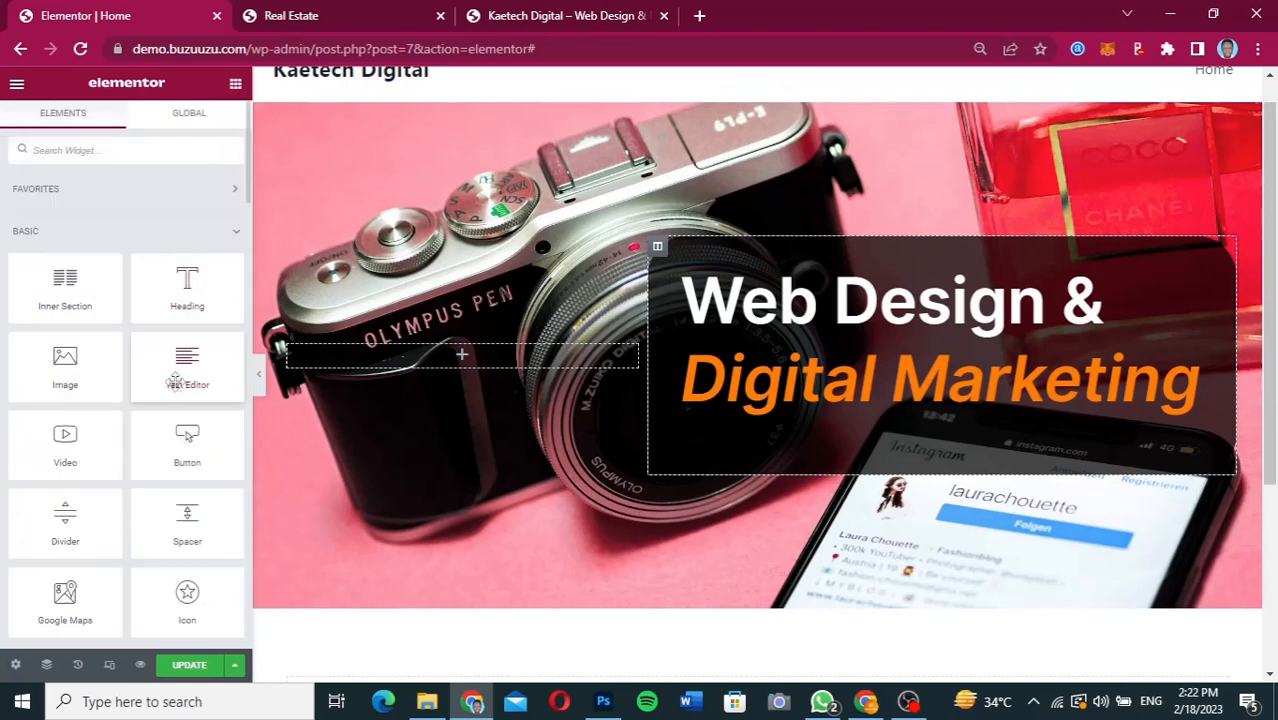
left_click_drag(180, 368, 834, 420)
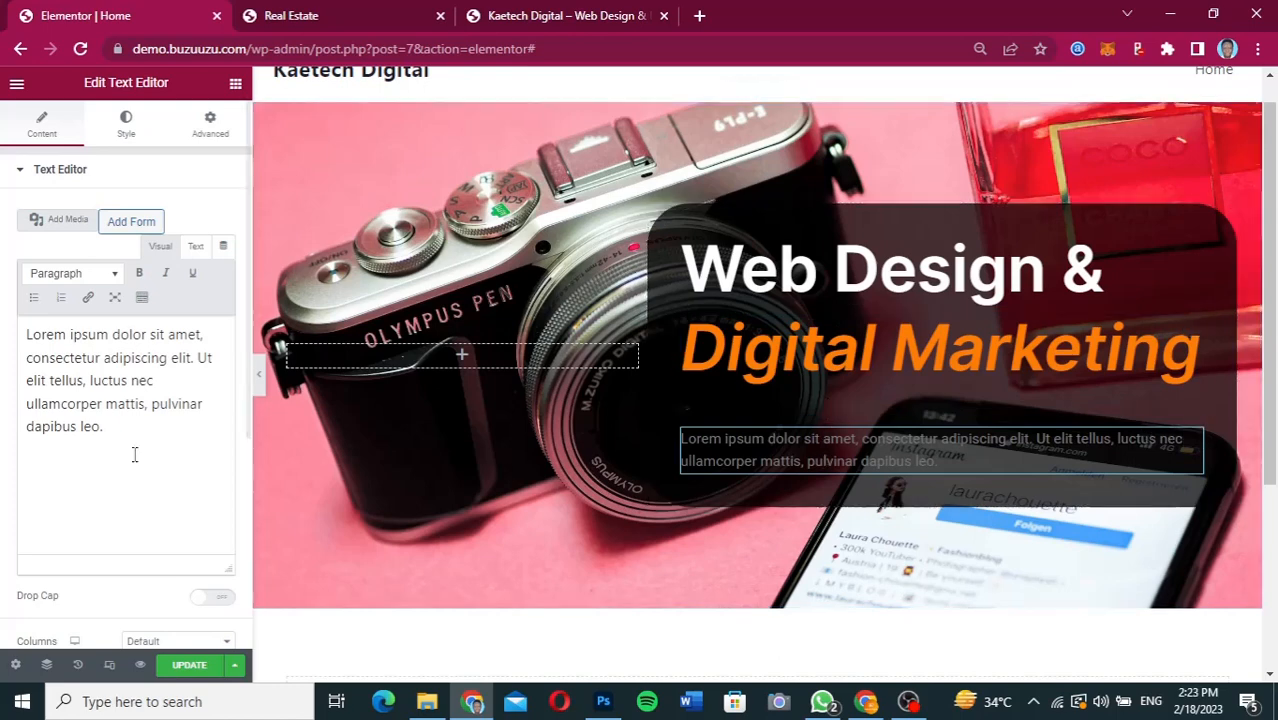
left_click_drag(106, 428, 27, 335)
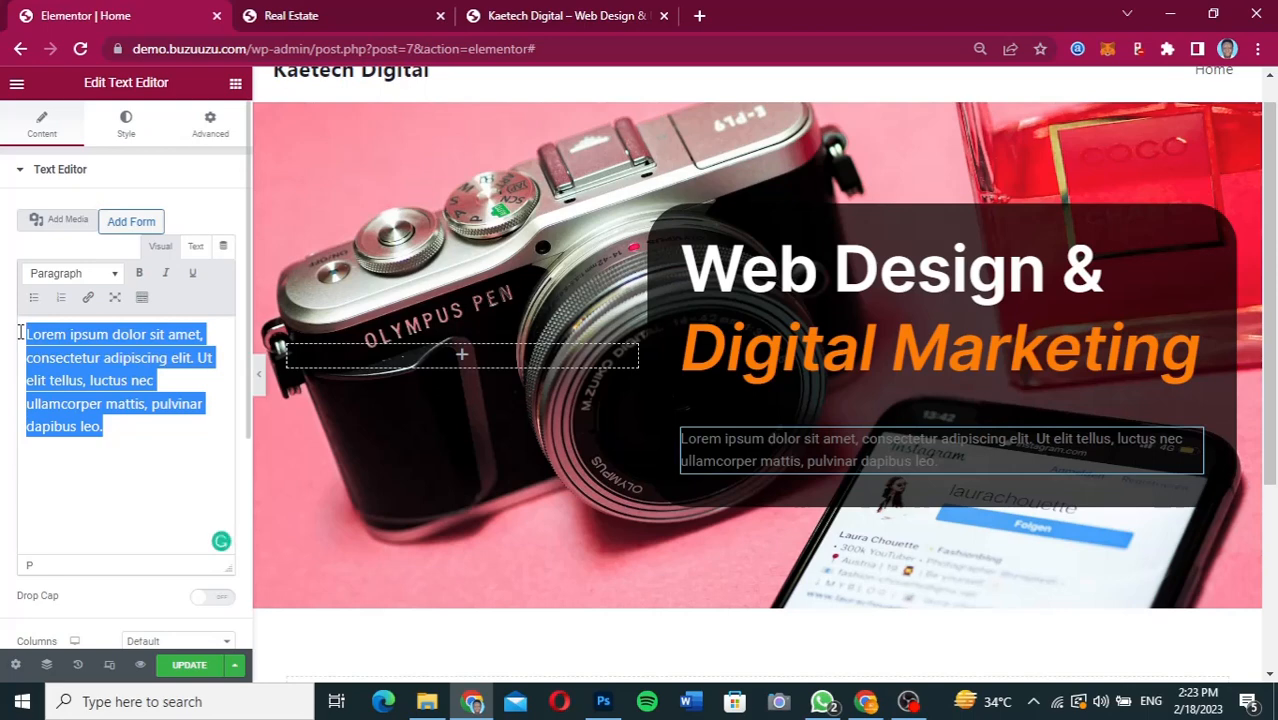
type("Web")
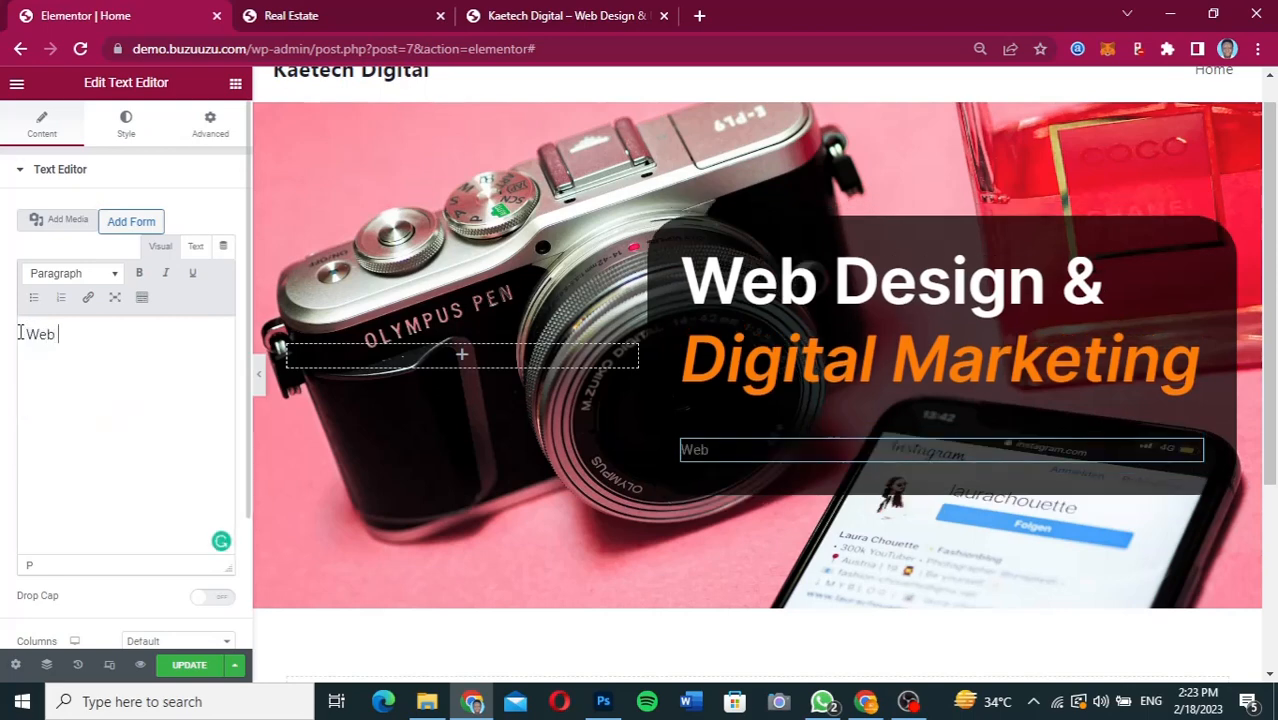
type(" Design")
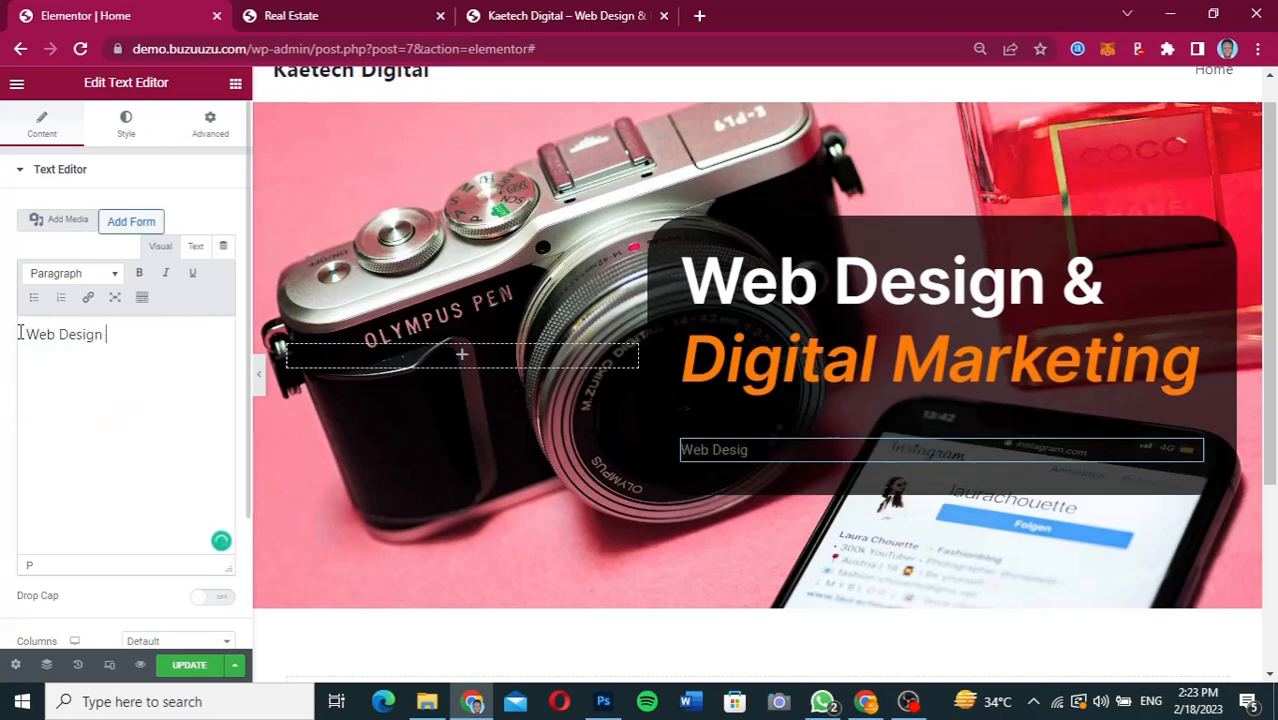
type(" & Digital Marketing")
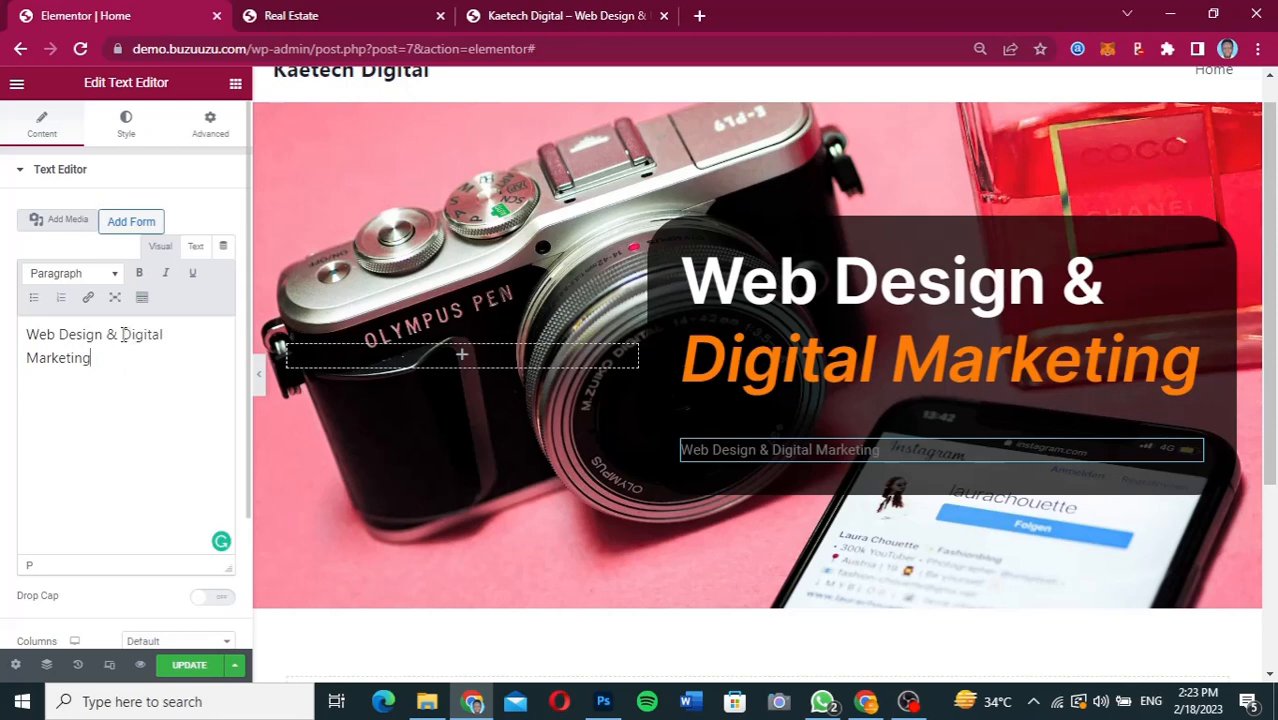
Make "Digital Marketing" bold and italic in the text widget and set the widget's text colour to white (#FFFFFF).
left_click_drag(122, 334, 151, 351)
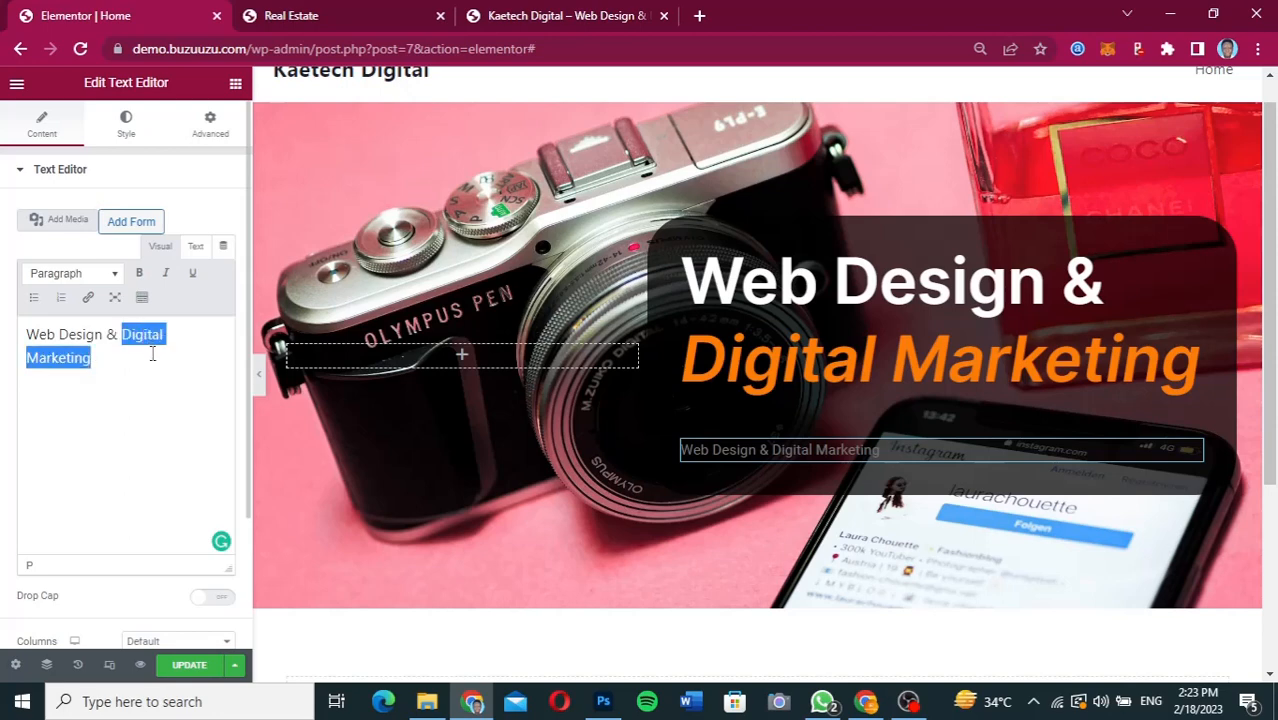
left_click(165, 276)
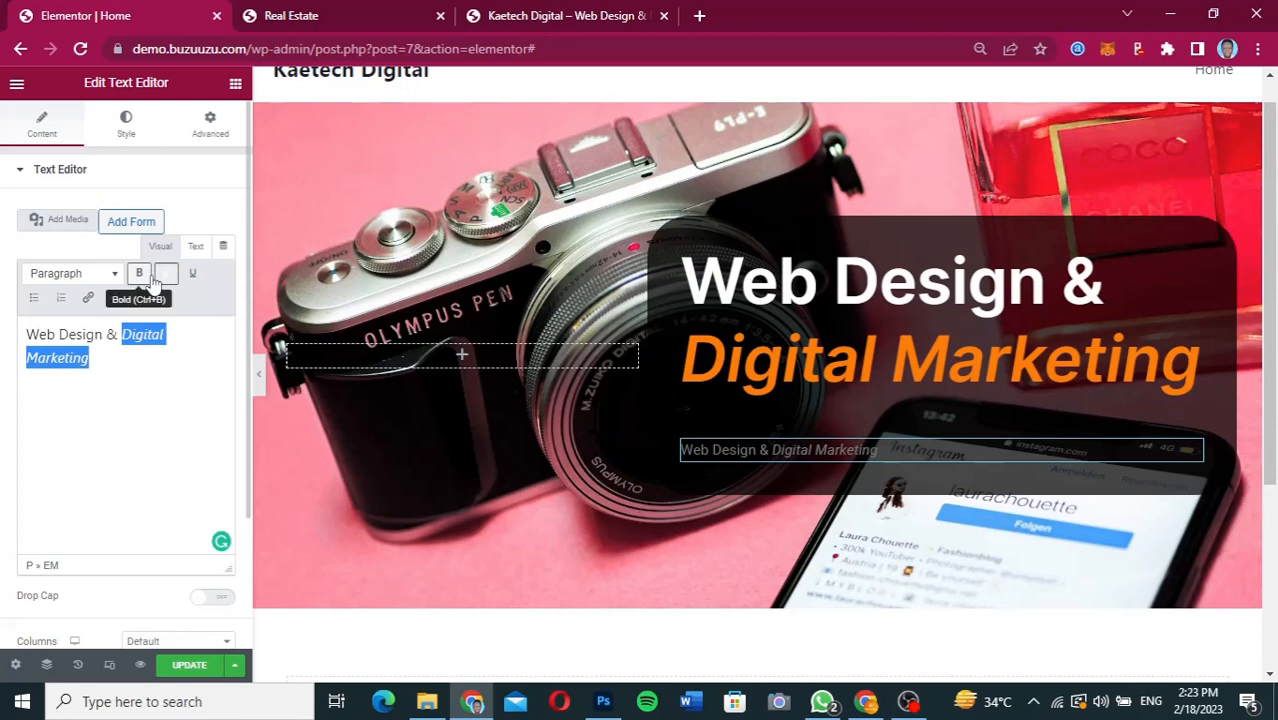
left_click(141, 276)
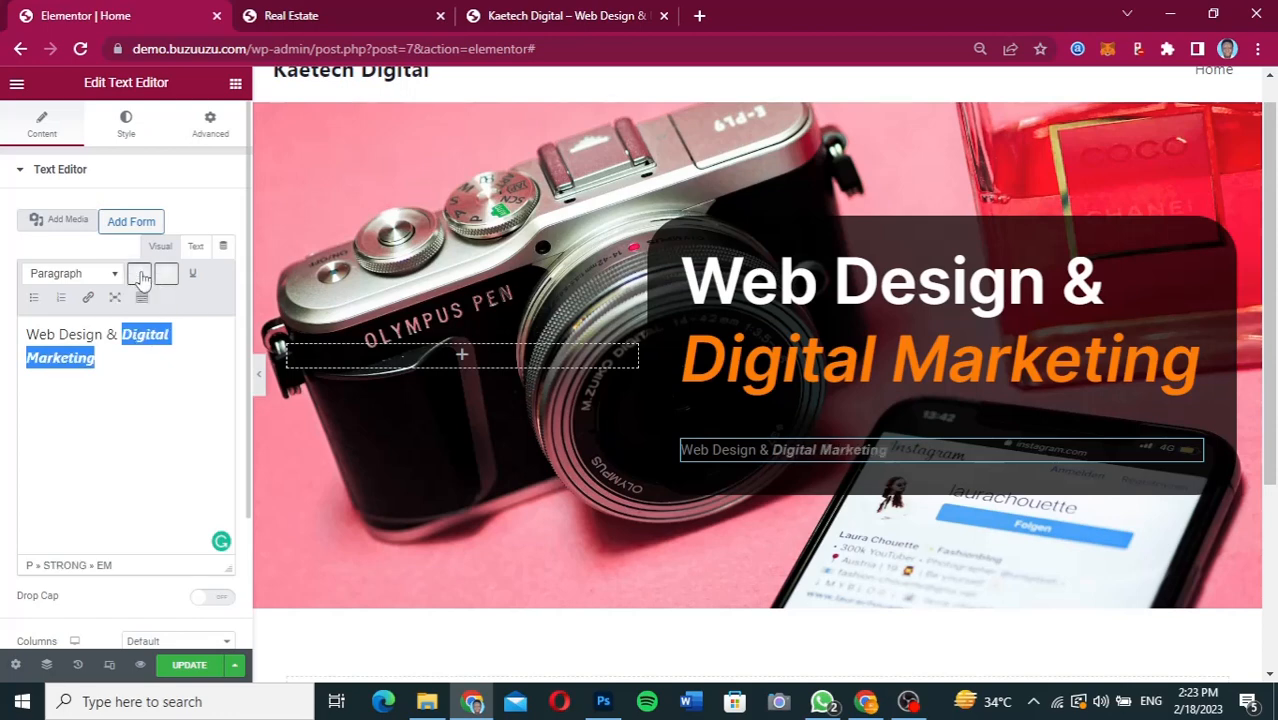
left_click(126, 133)
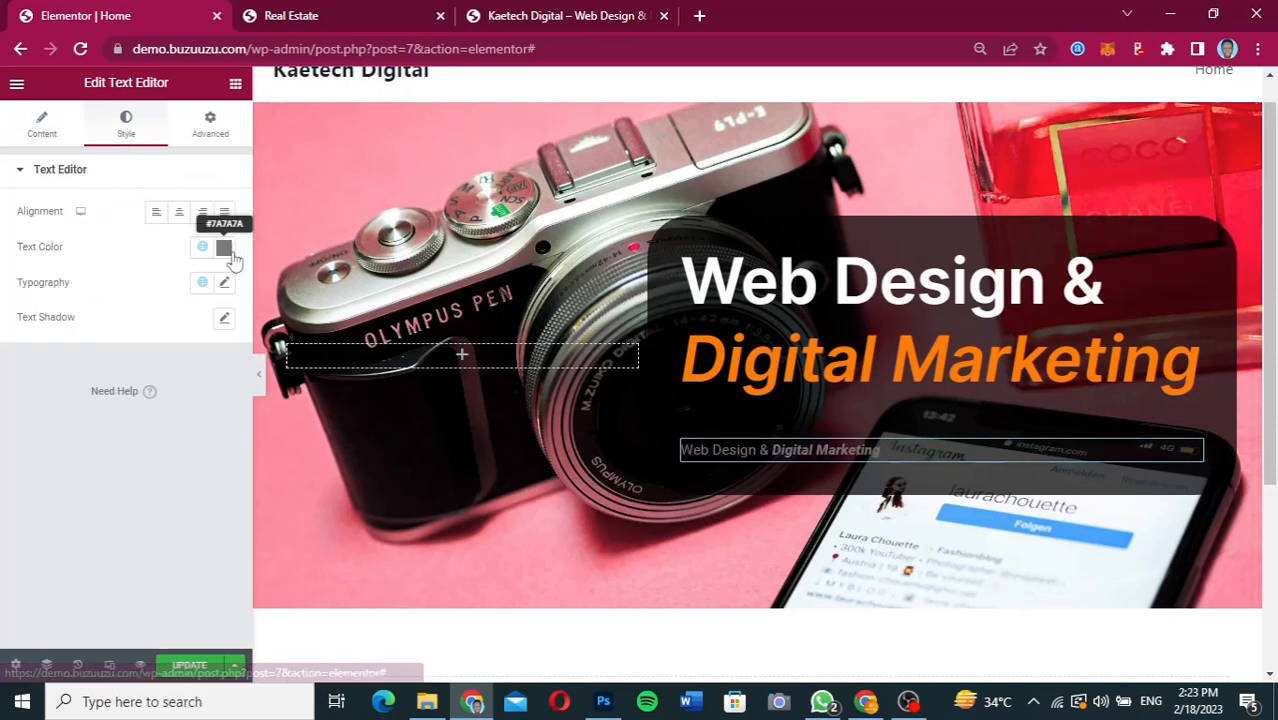
left_click(224, 249)
left_click_drag(35, 325, 24, 315)
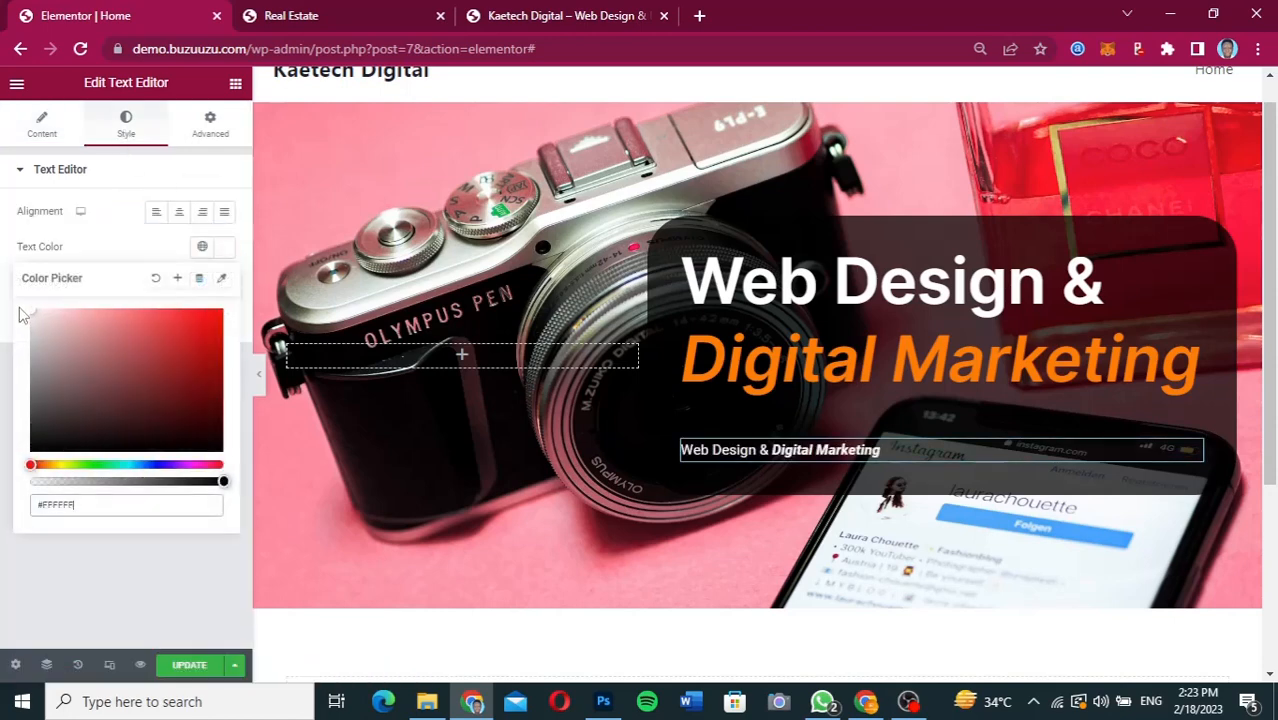
left_click(133, 257)
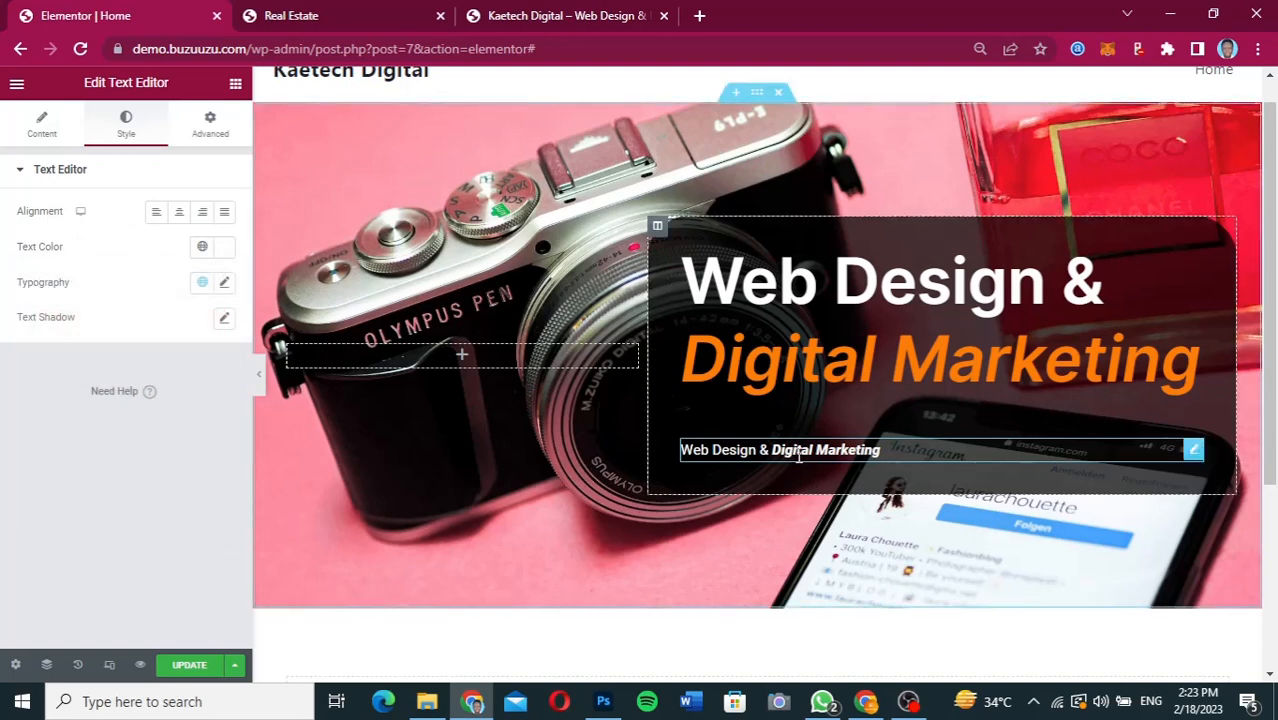
Set the text widget's font size to 75 px.
left_click(224, 283)
left_click(190, 413)
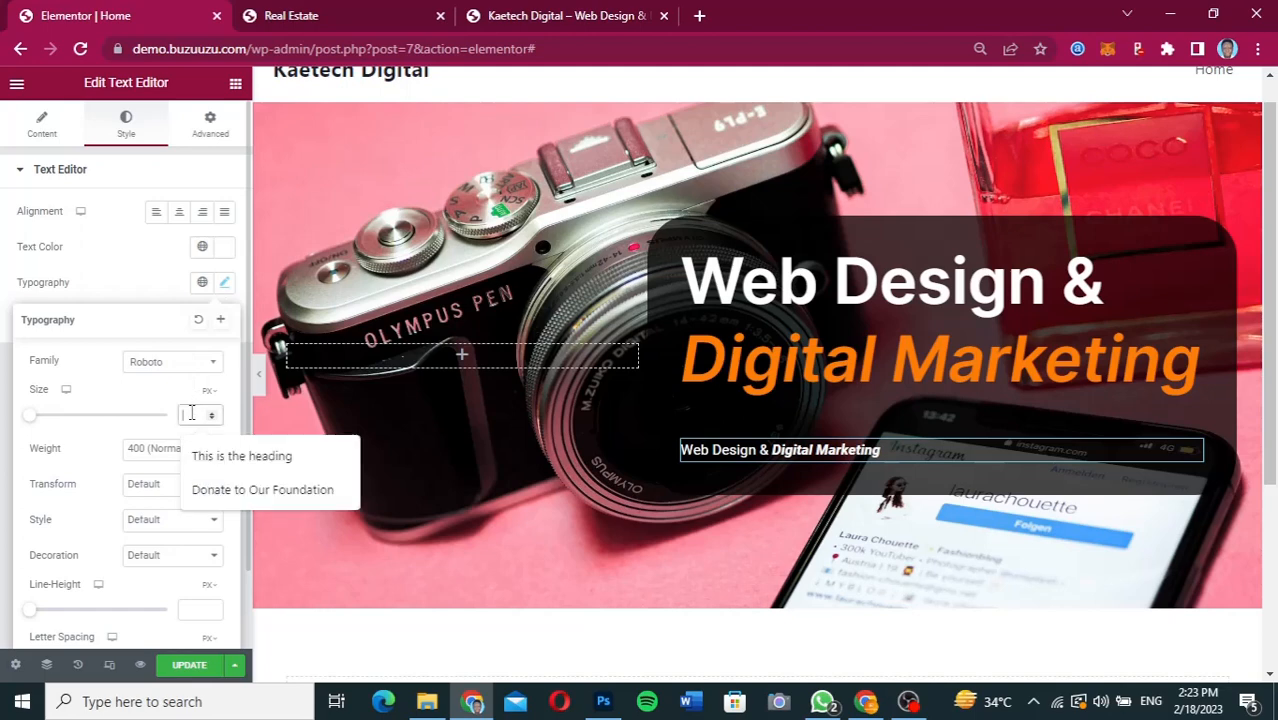
type("75")
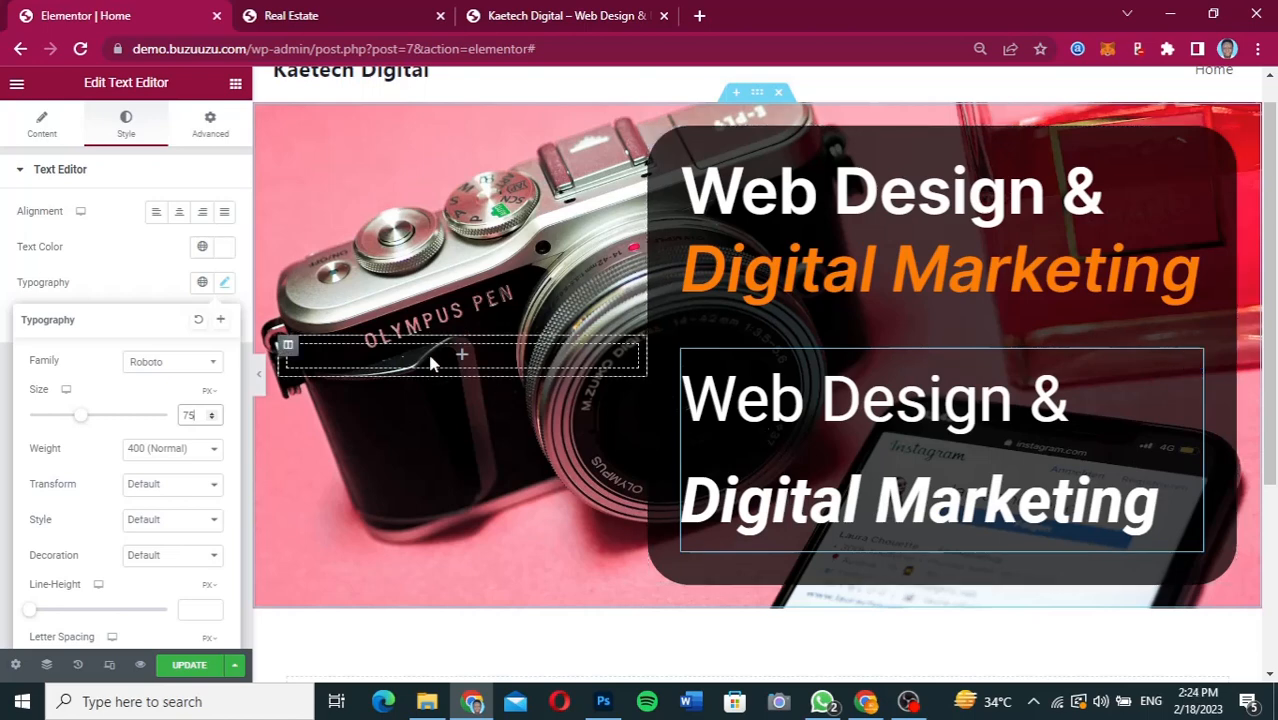
left_click(128, 278)
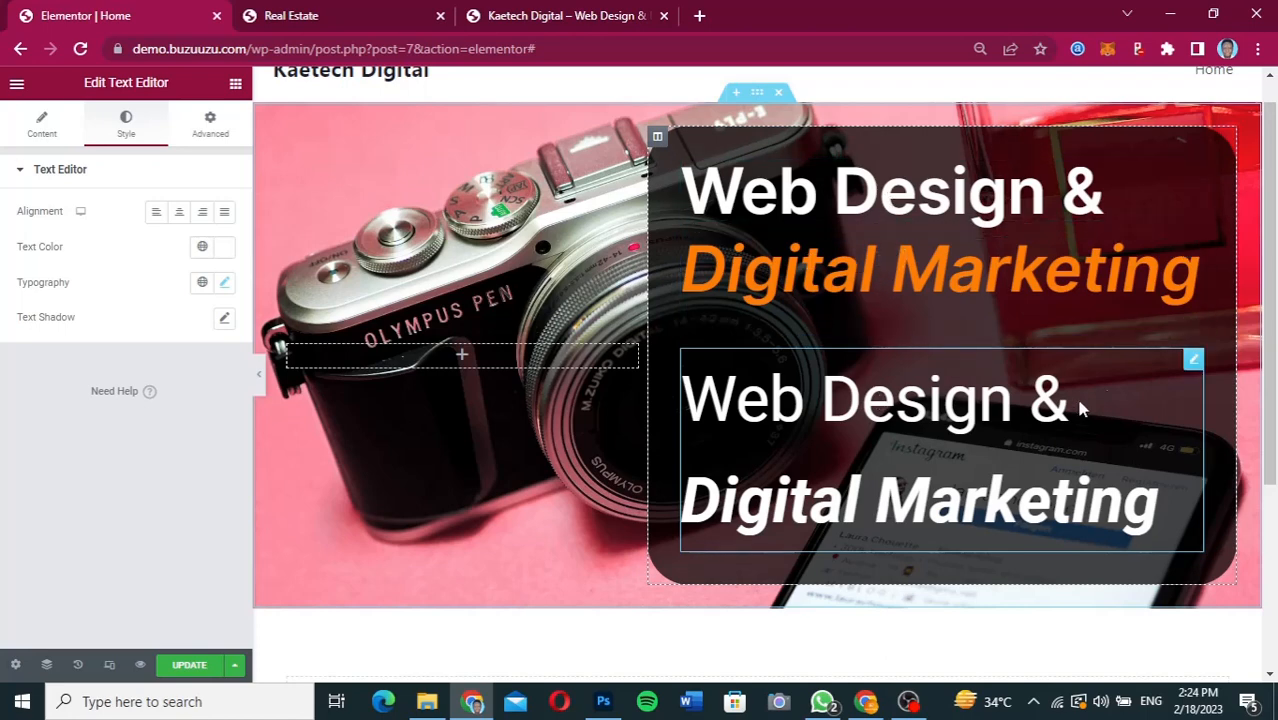
Replace the text widget with a new Text Editor widget below the "Digital Marketing" heading and repeat its Lorem ipsum paragraph once.
right_click(1191, 365)
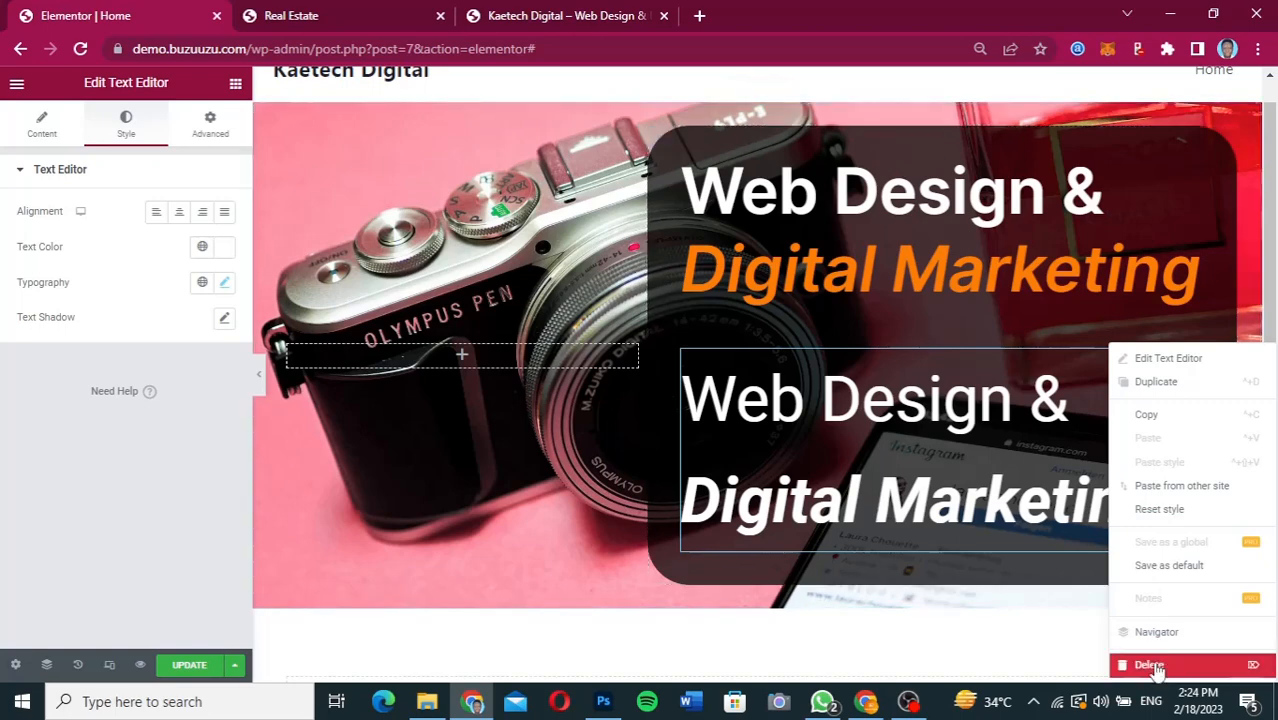
key("Delete")
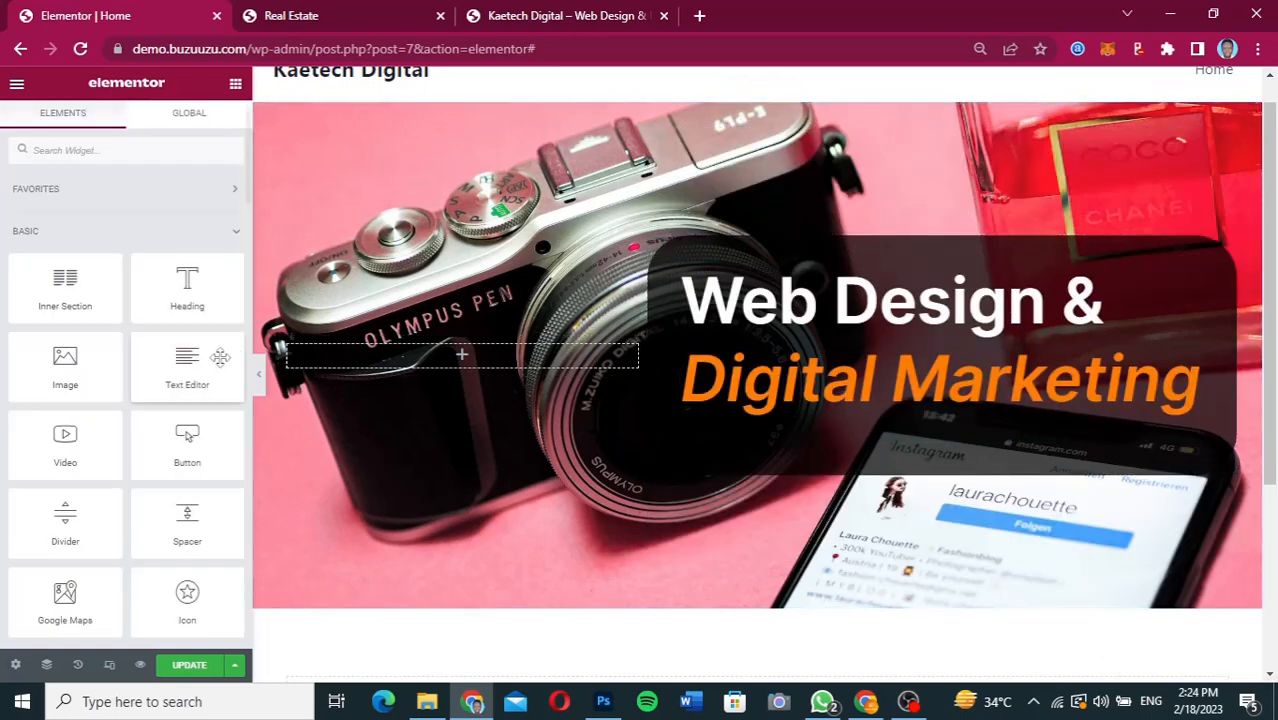
left_click_drag(185, 365, 840, 414)
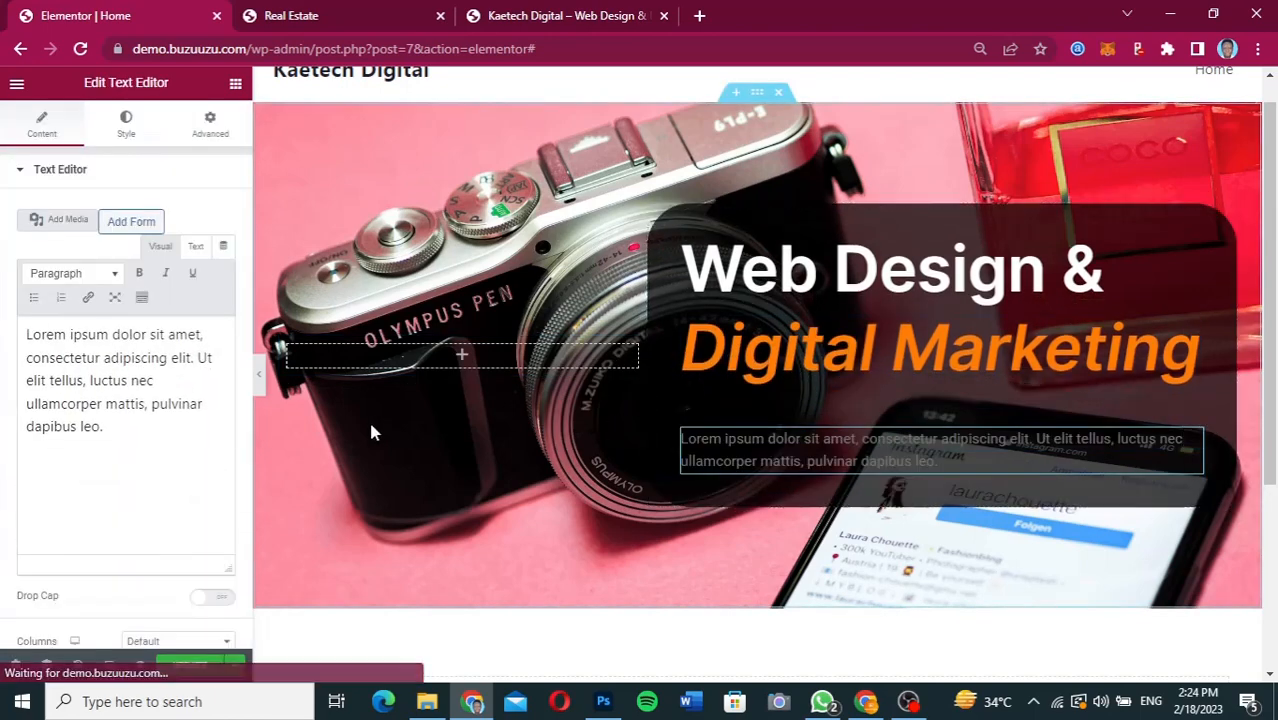
left_click_drag(114, 432, 9, 308)
key("ctrl+c")
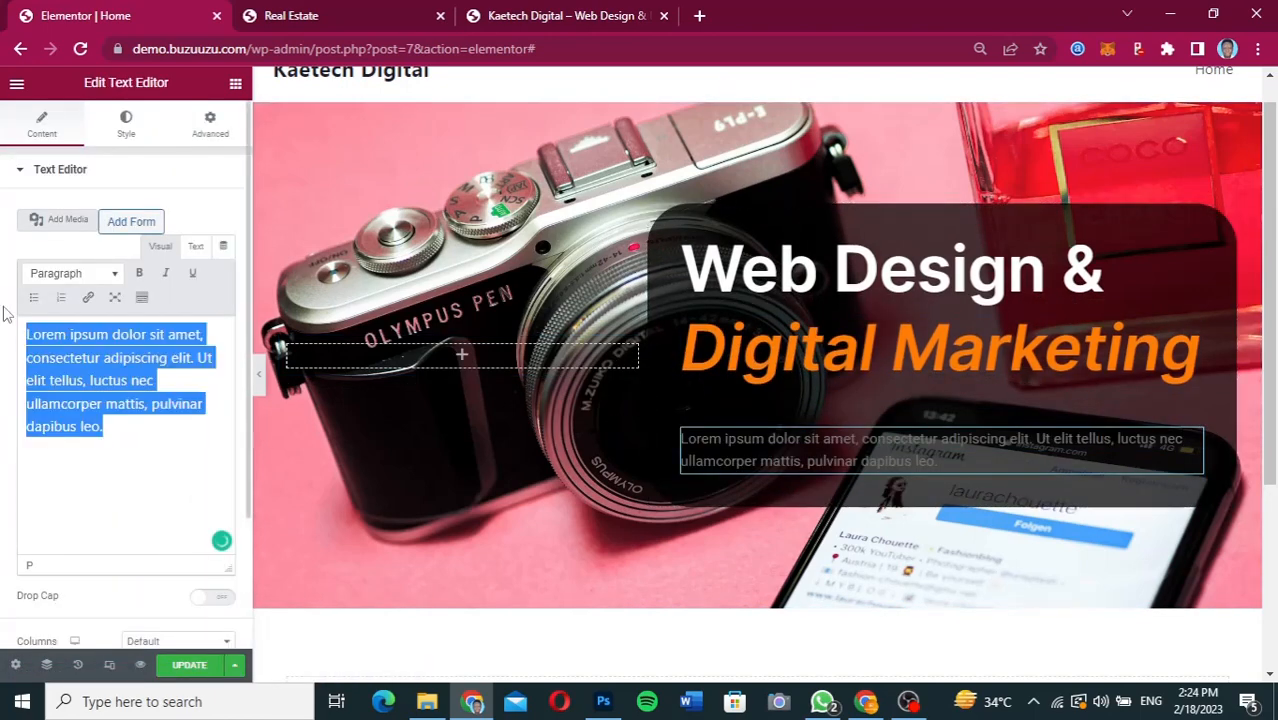
left_click(126, 421)
key("ctrl+v")
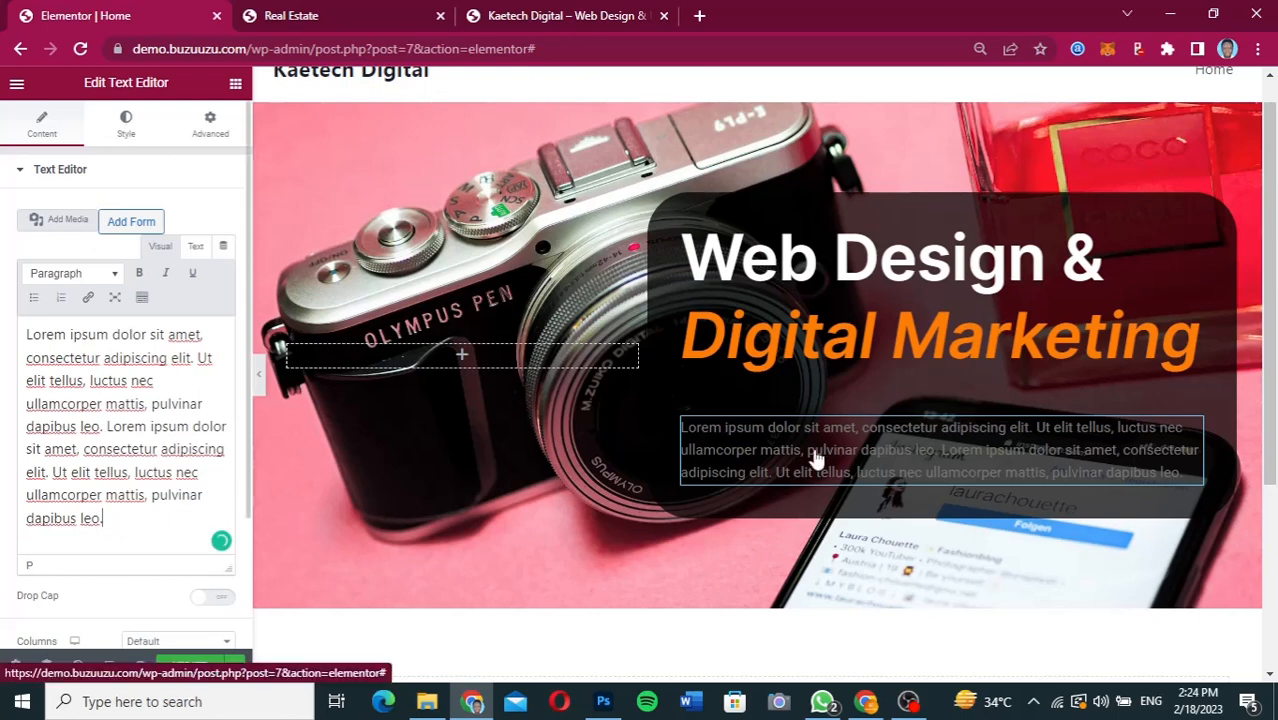
Set the hero paragraph's font family to Inter and change its text colour to a very light grey.
left_click(126, 125)
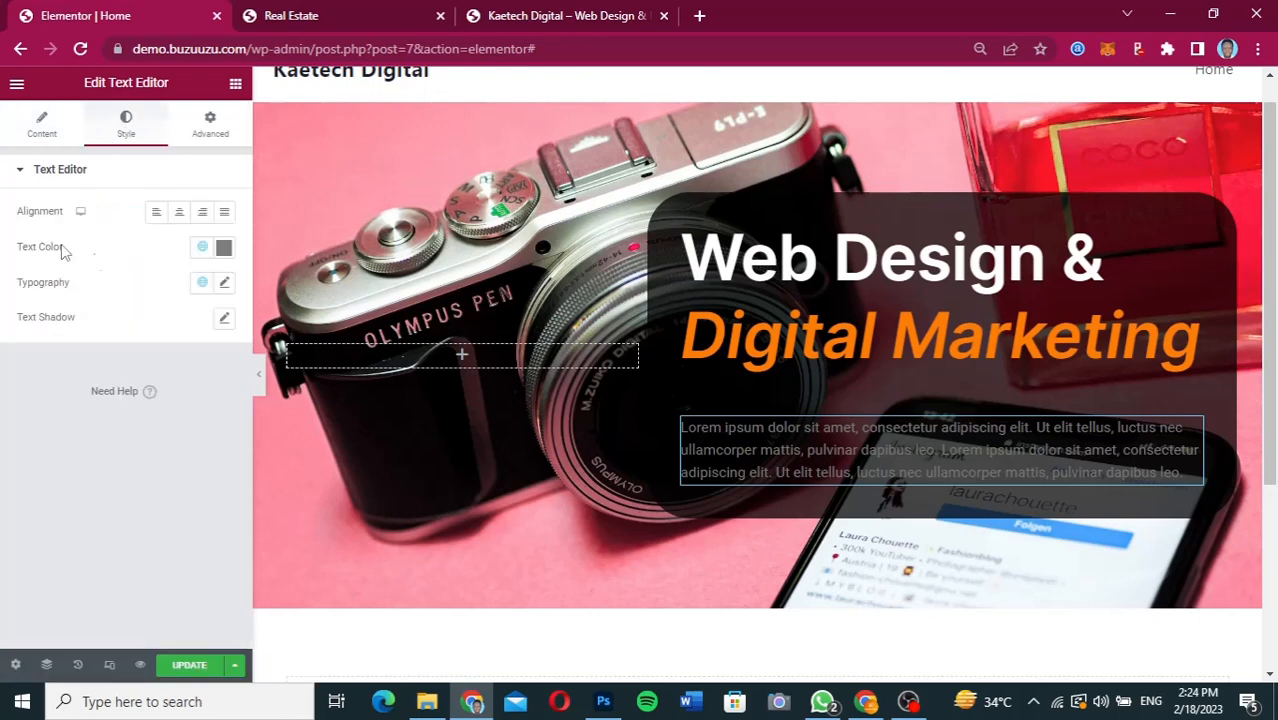
left_click(224, 282)
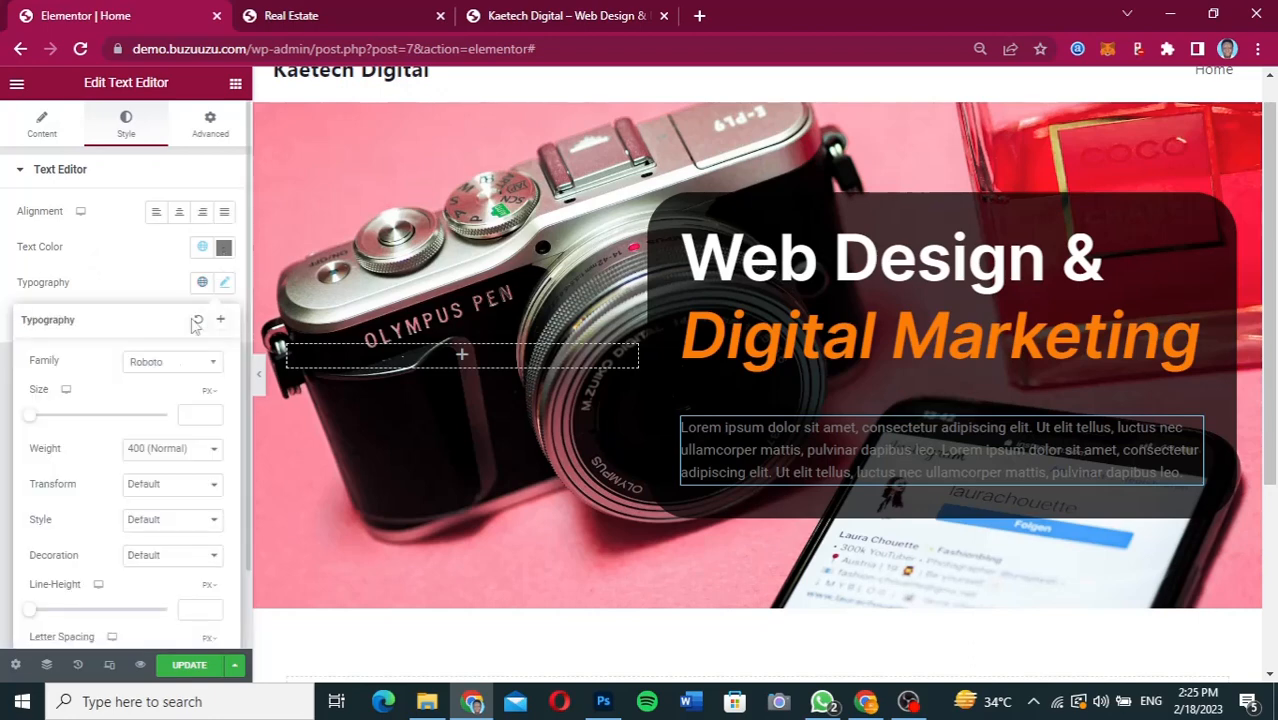
left_click(170, 364)
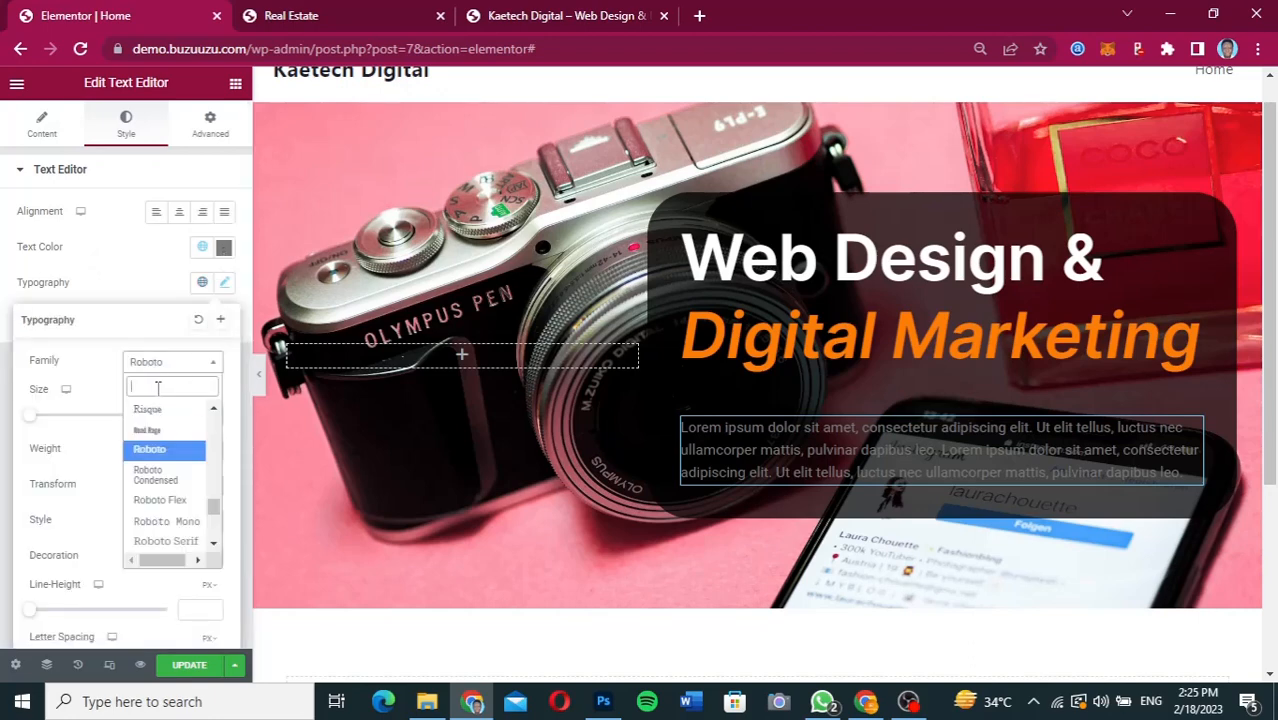
type("inter")
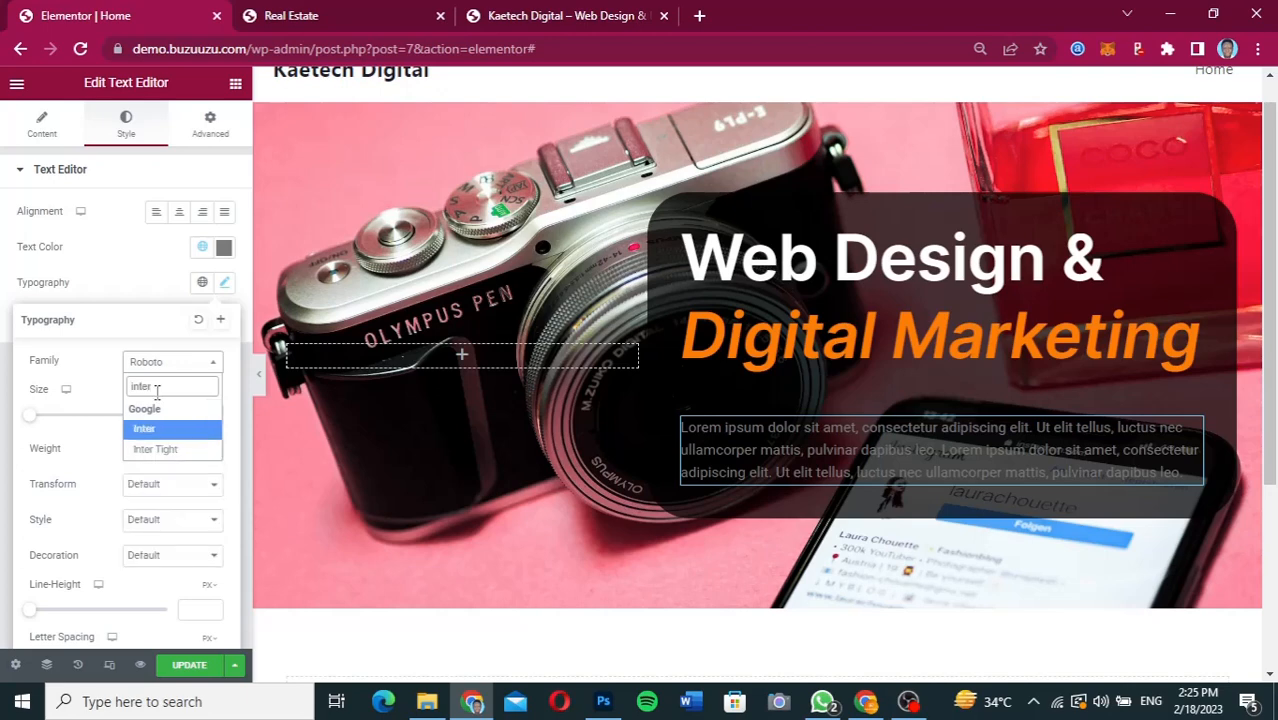
left_click(150, 432)
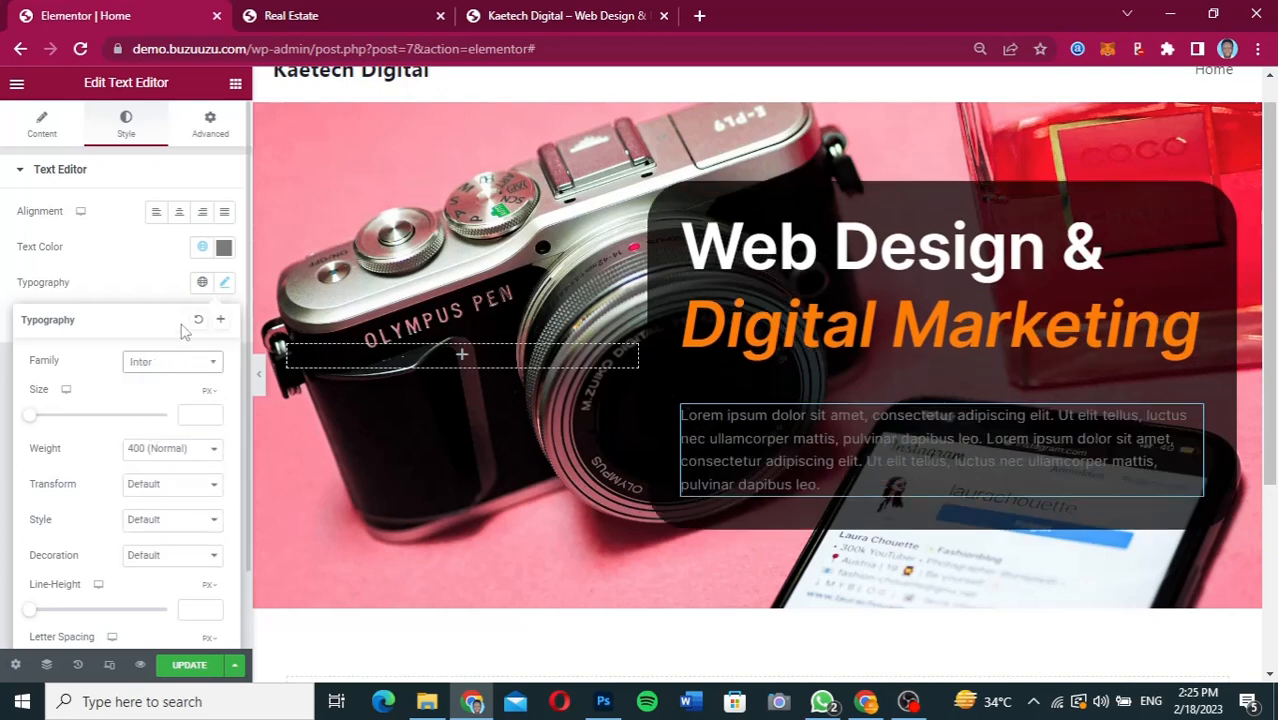
left_click(148, 287)
left_click(224, 249)
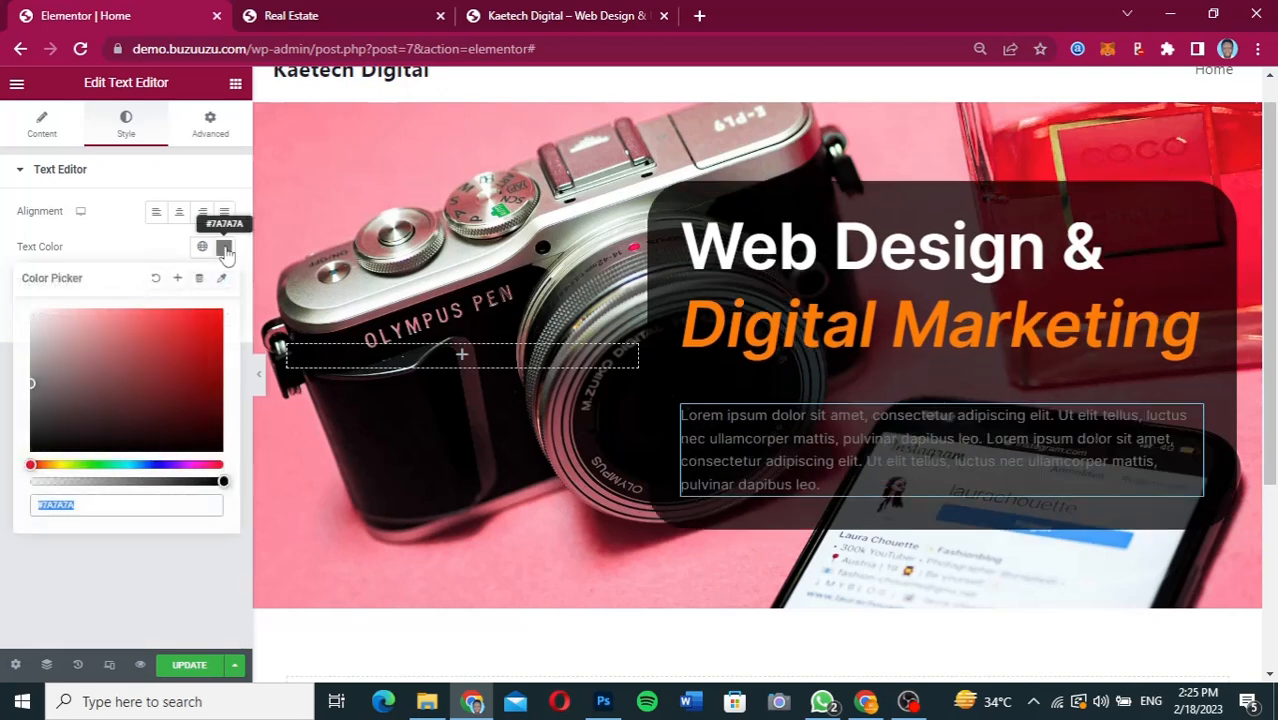
left_click_drag(40, 322, 26, 321)
left_click(132, 256)
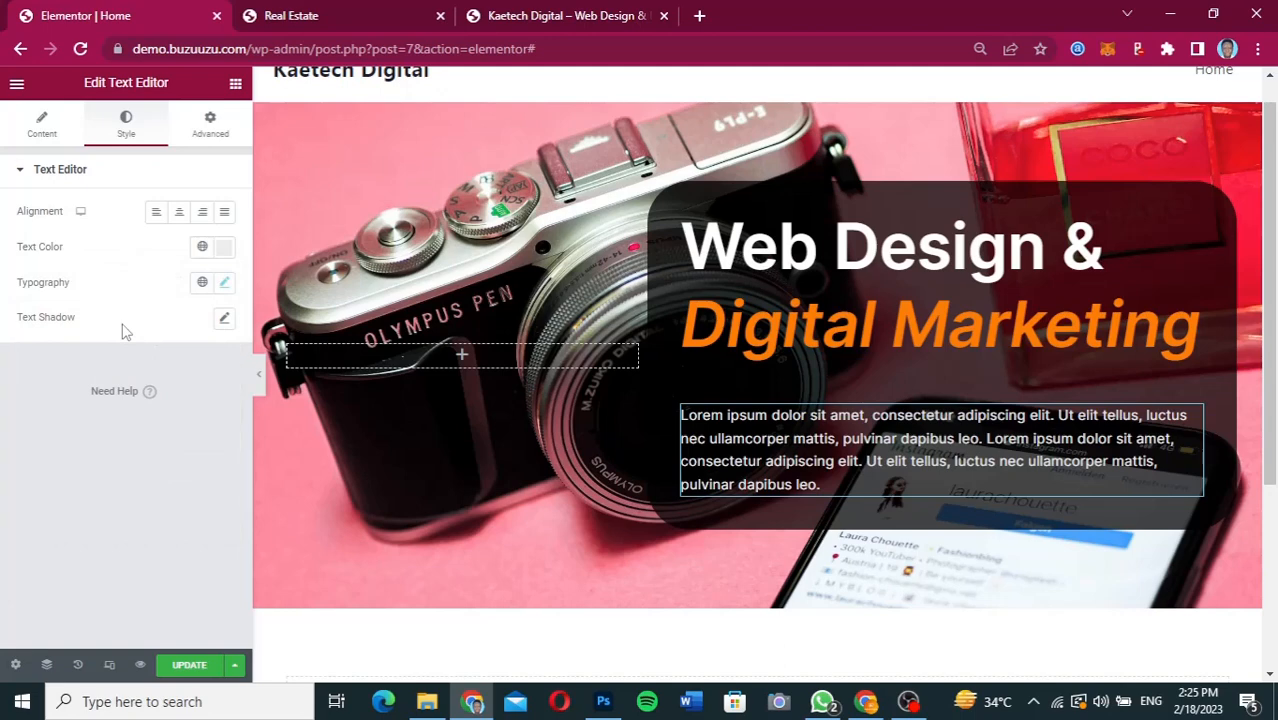
Delete the final sentence "Ut elit tellus, luctus nec ullamcorper mattis, pulvinar dapibus leo." from the hero paragraph.
left_click(41, 127)
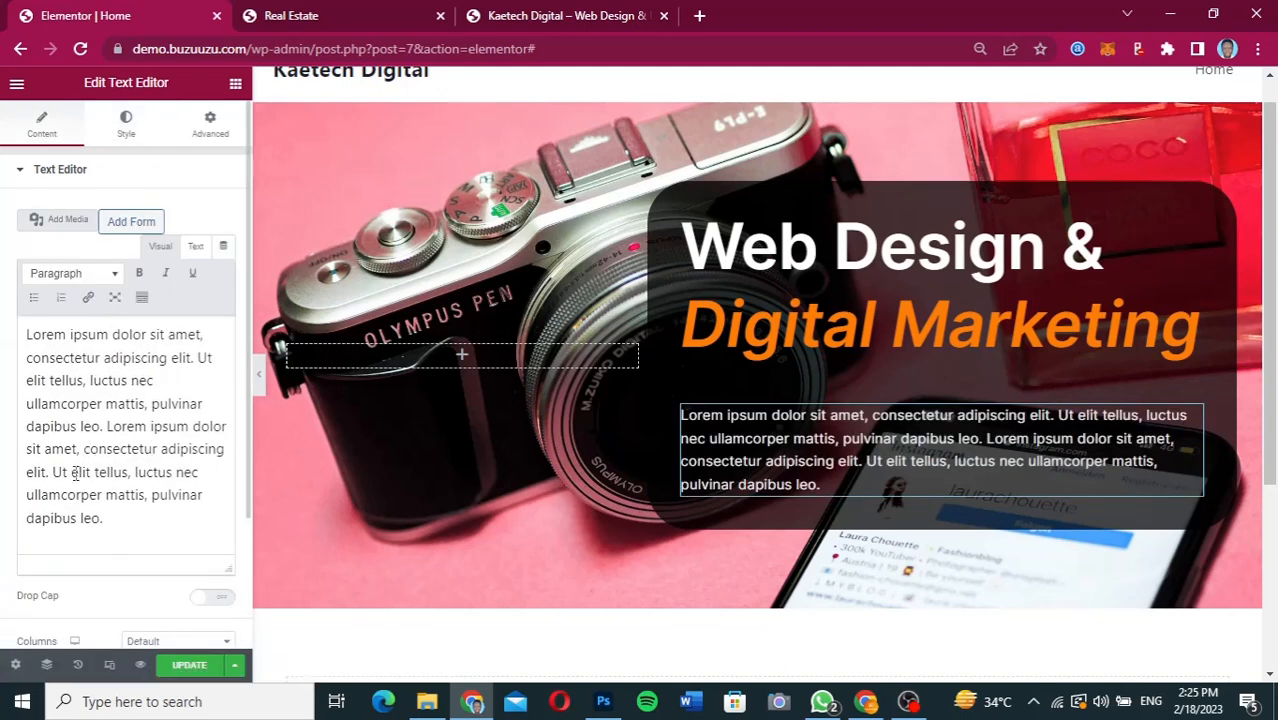
left_click_drag(53, 472, 143, 537)
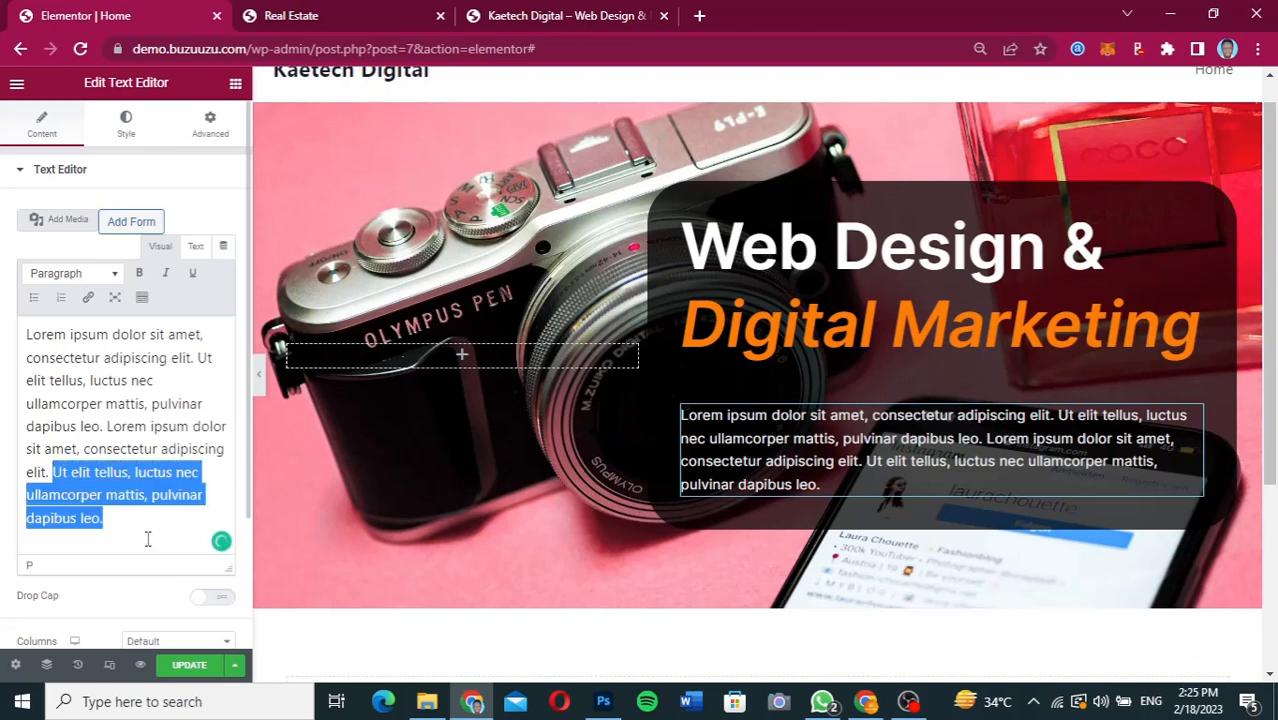
key("BackSpace")
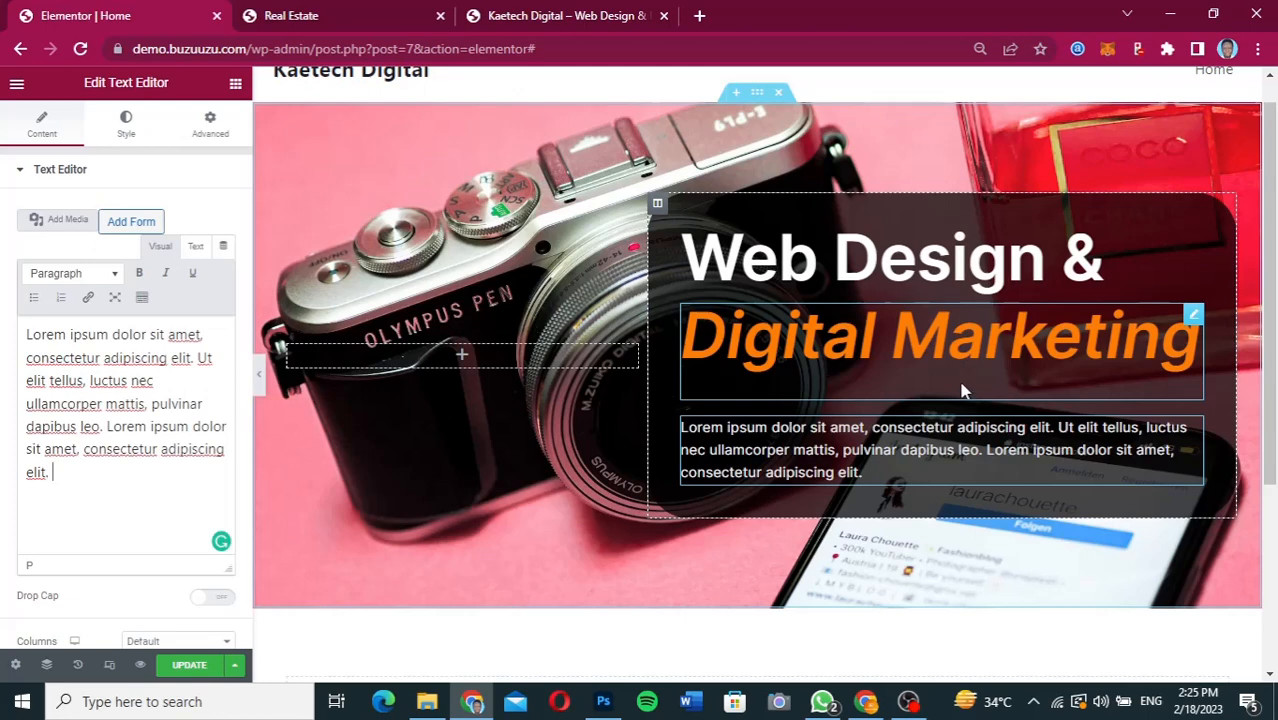
Unlink the "Digital Marketing" heading's margins, set its bottom margin to -40 px, and preview the hero section.
left_click(1192, 316)
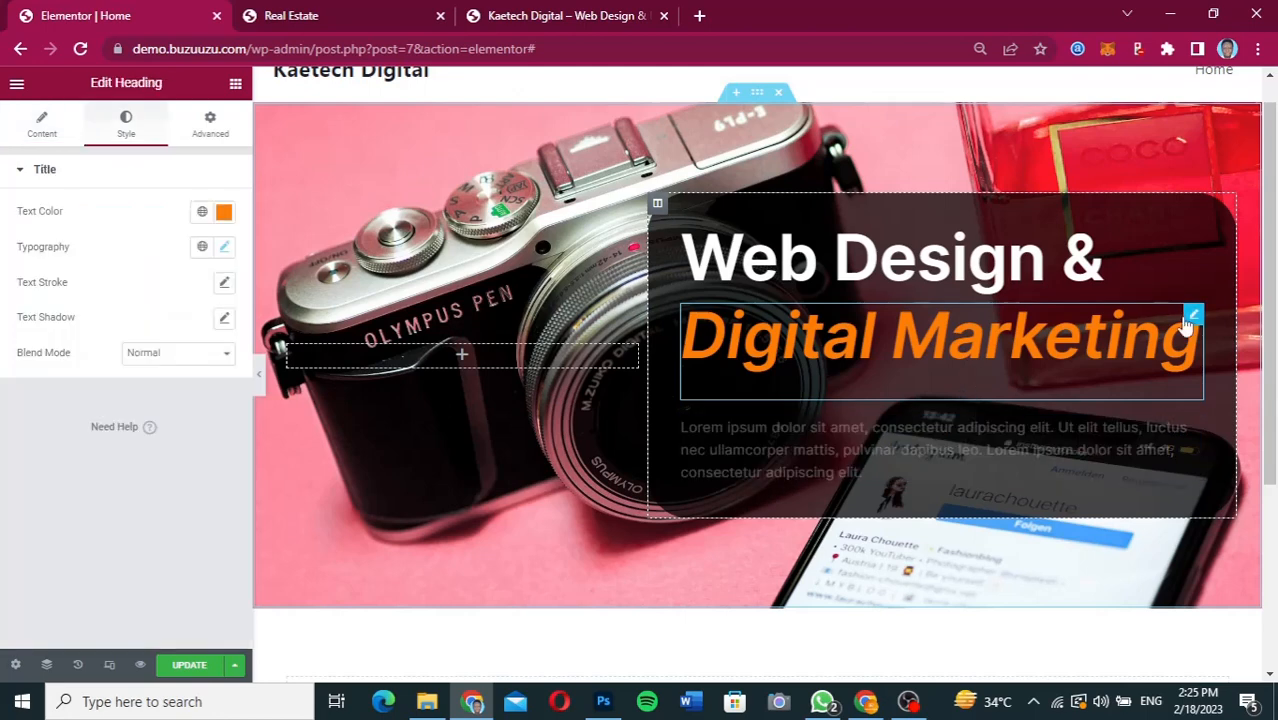
left_click(210, 122)
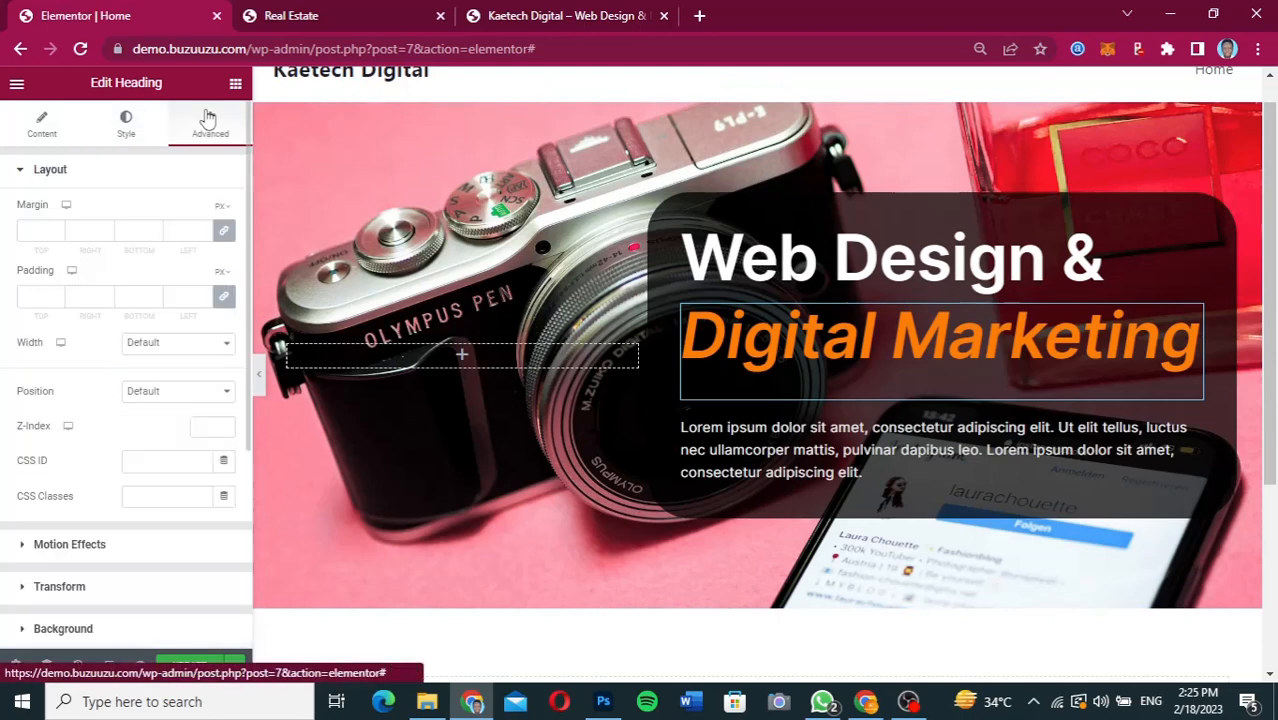
left_click(224, 232)
left_click(129, 231)
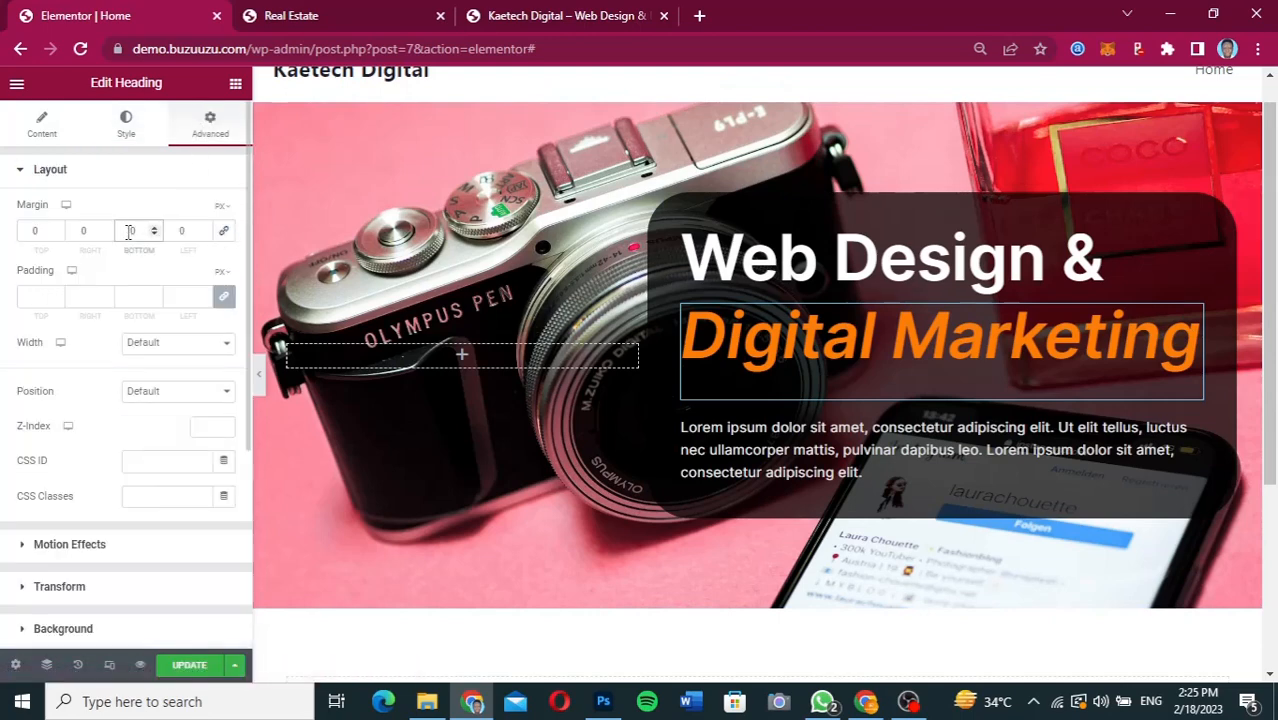
type("-10")
key("BackSpace")
key("BackSpace")
key("BackSpace")
type("40")
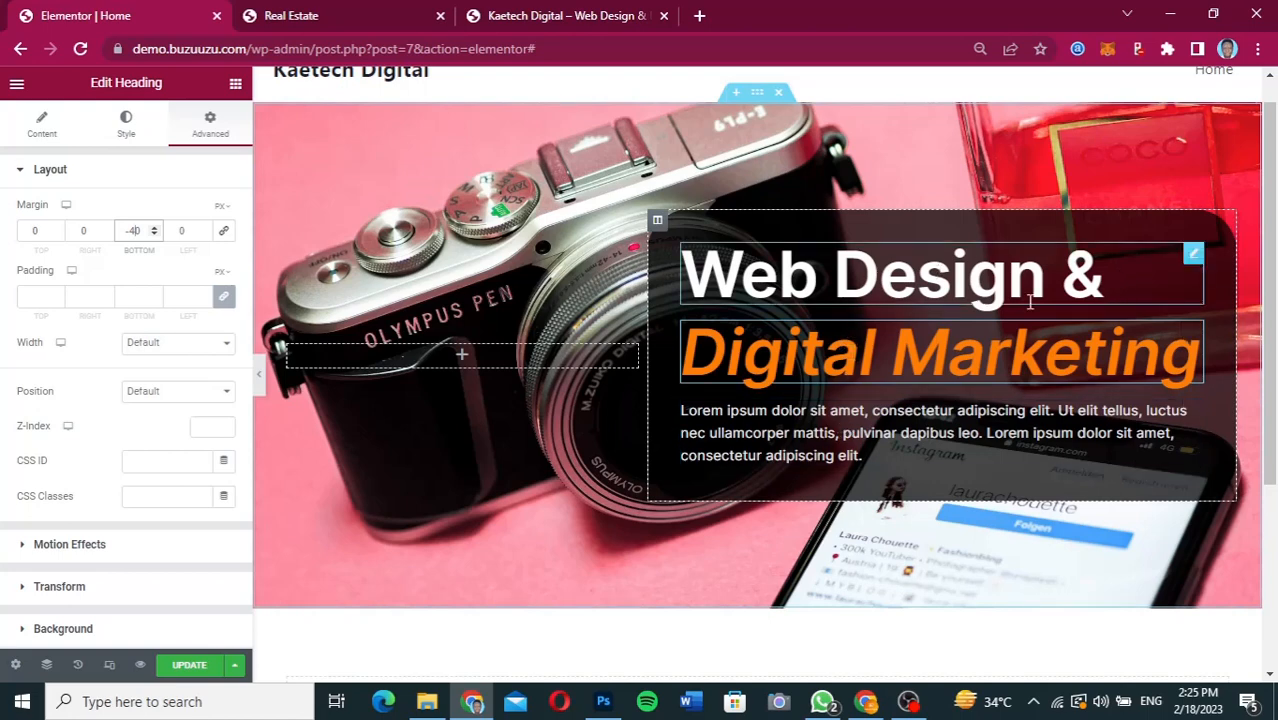
left_click(259, 378)
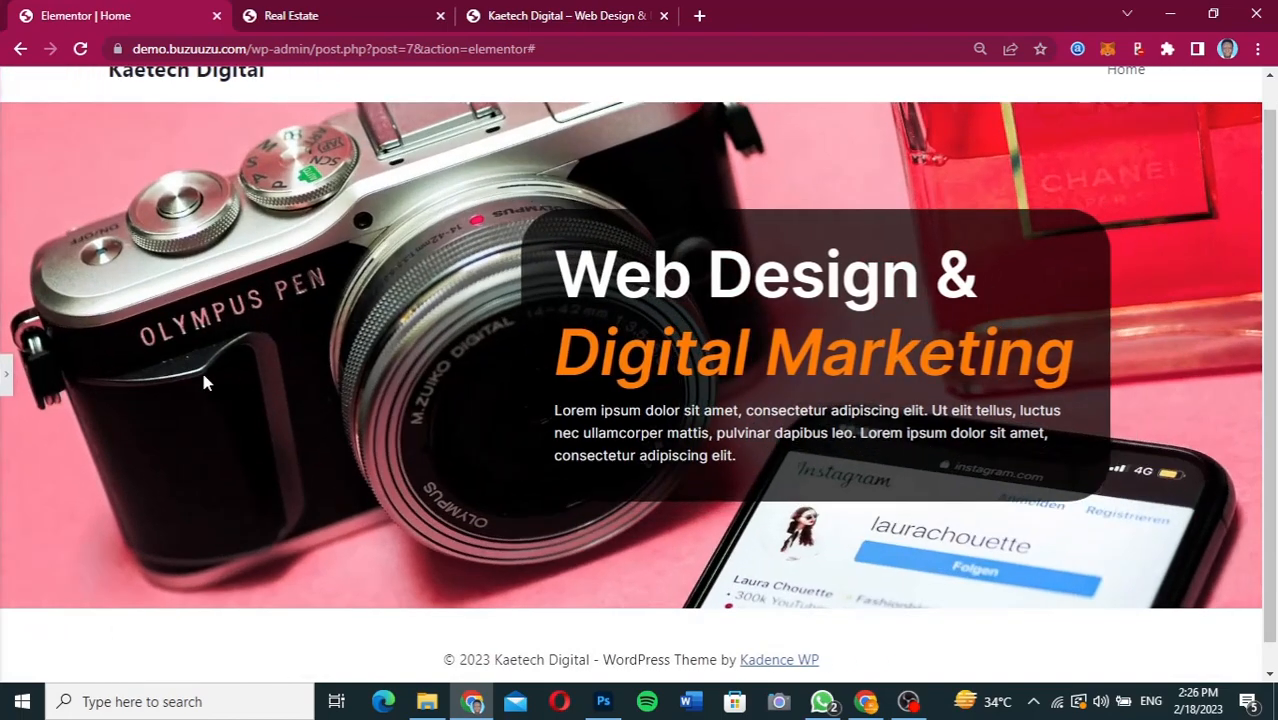
left_click(7, 386)
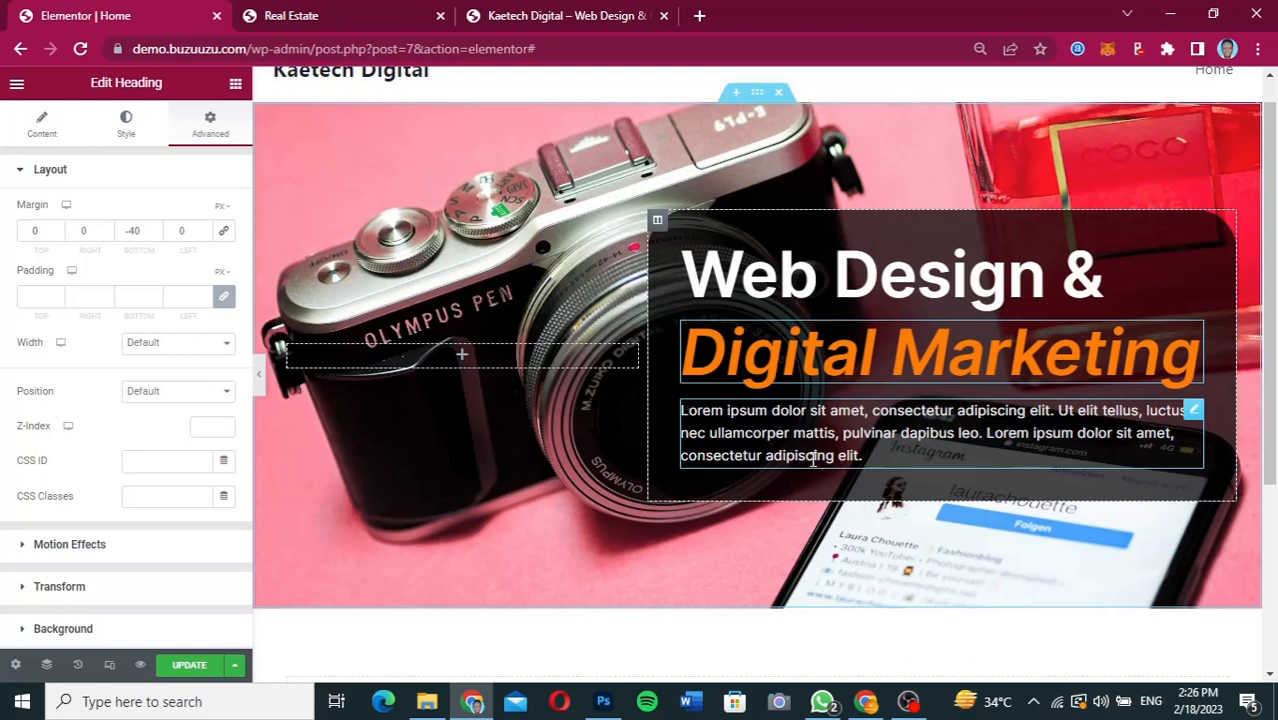
Add a Button widget below the paragraph in the hero panel.
left_click(235, 86)
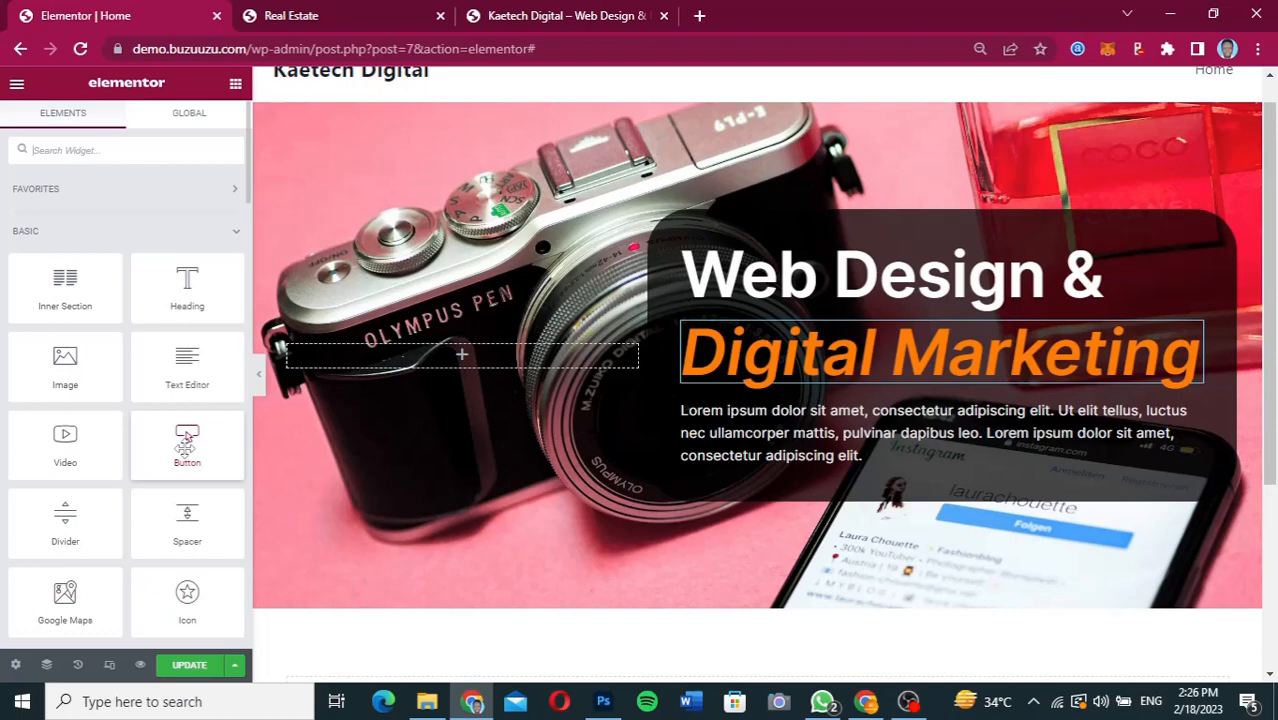
scroll(187, 445, "down", 20)
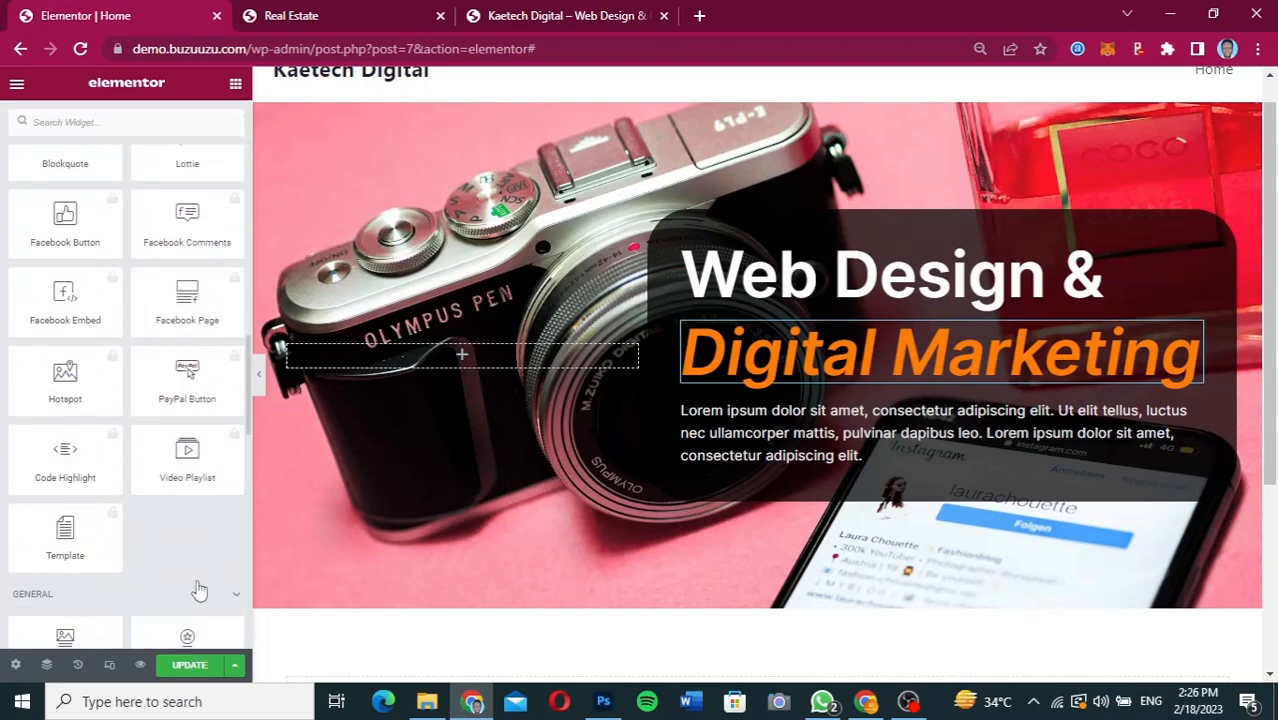
scroll(199, 591, "up", 20)
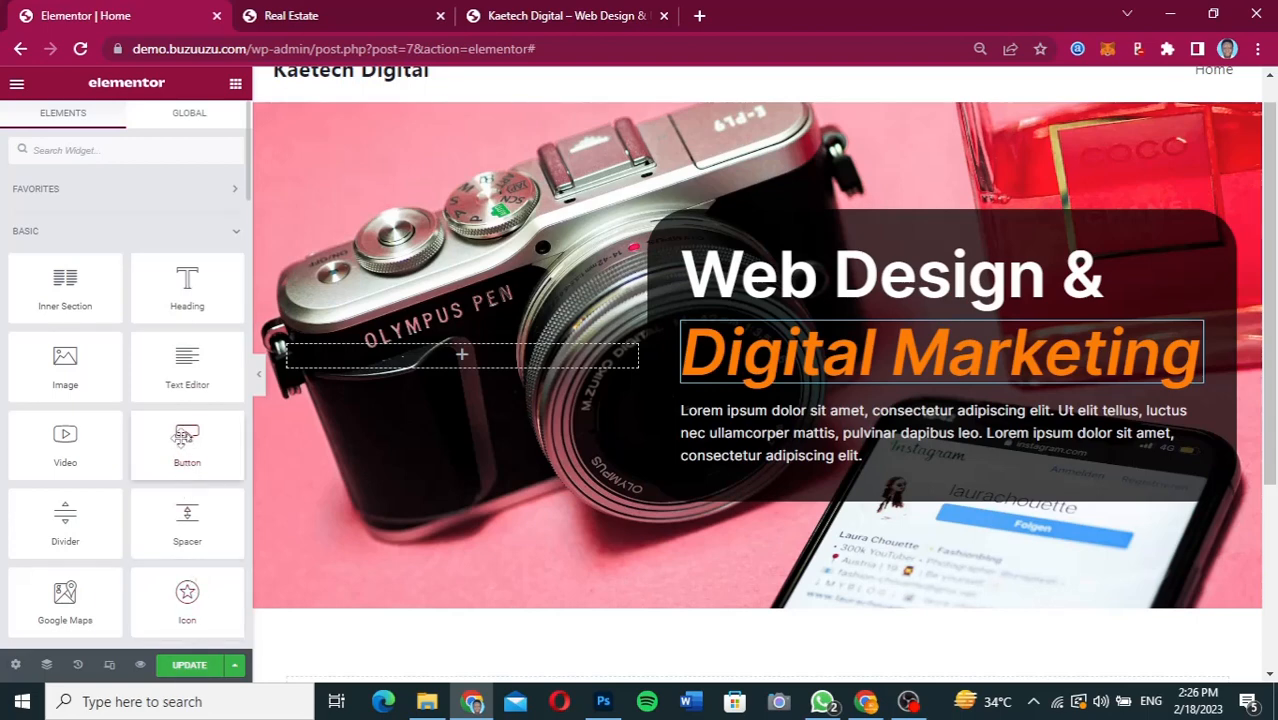
left_click_drag(181, 437, 776, 460)
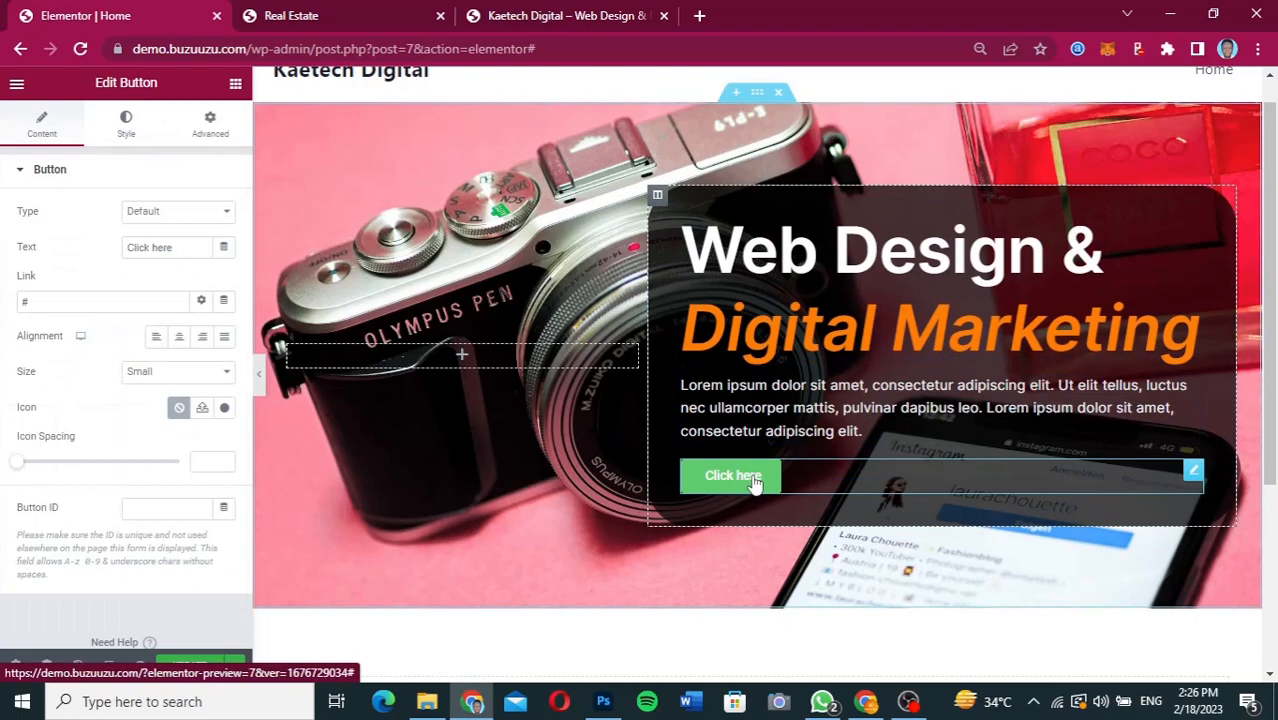
Switch to the Figma design and check the text properties of the LEARN MORE label and the hero description, then return to Elementor.
left_click(866, 703)
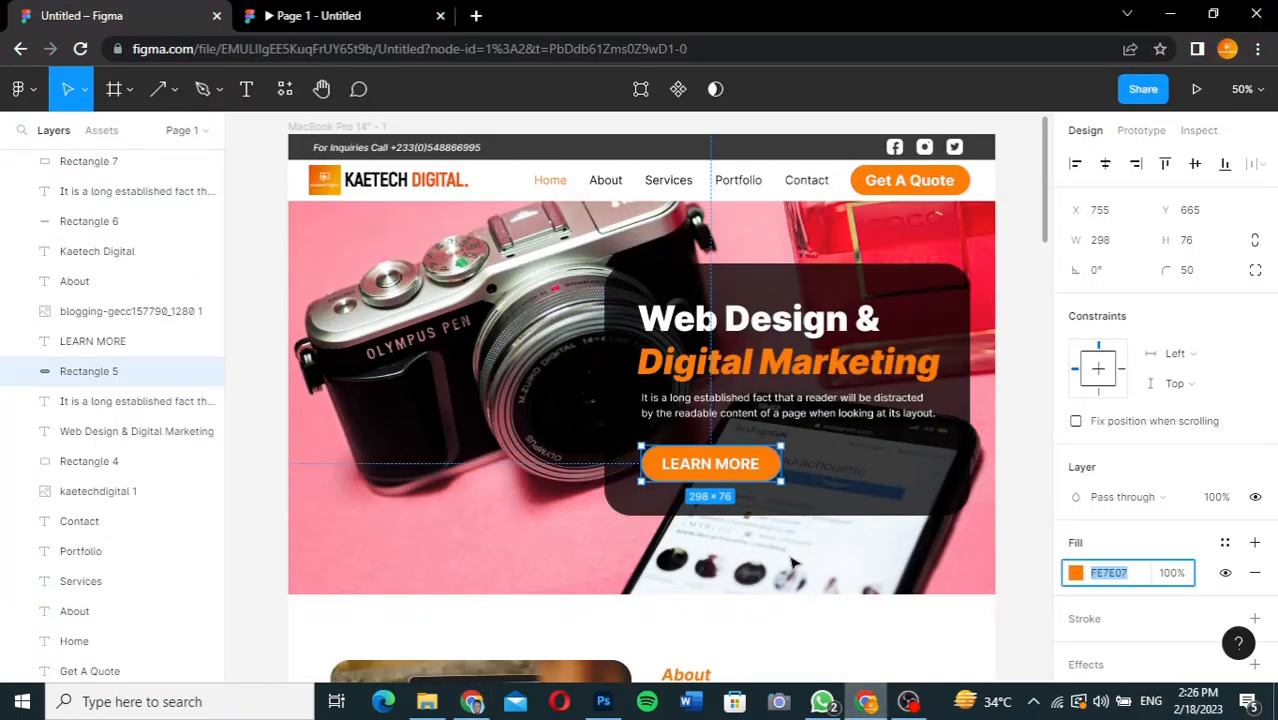
left_click(741, 470)
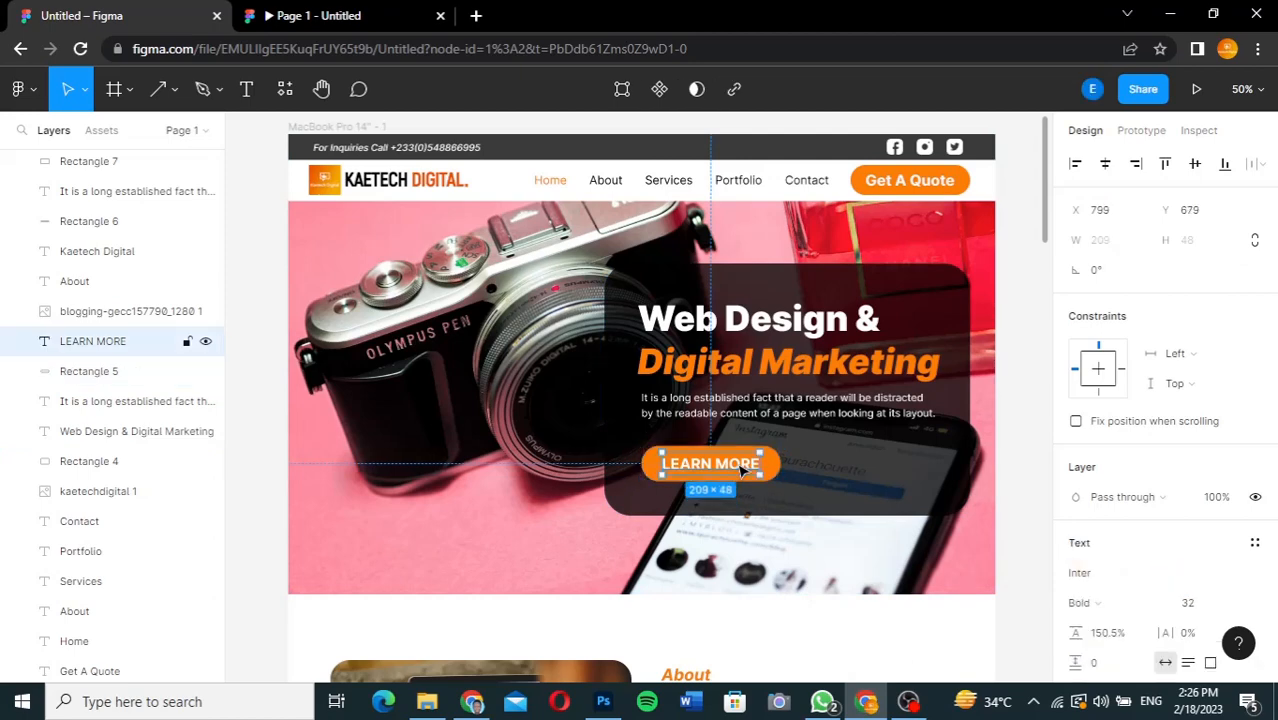
left_click(800, 404)
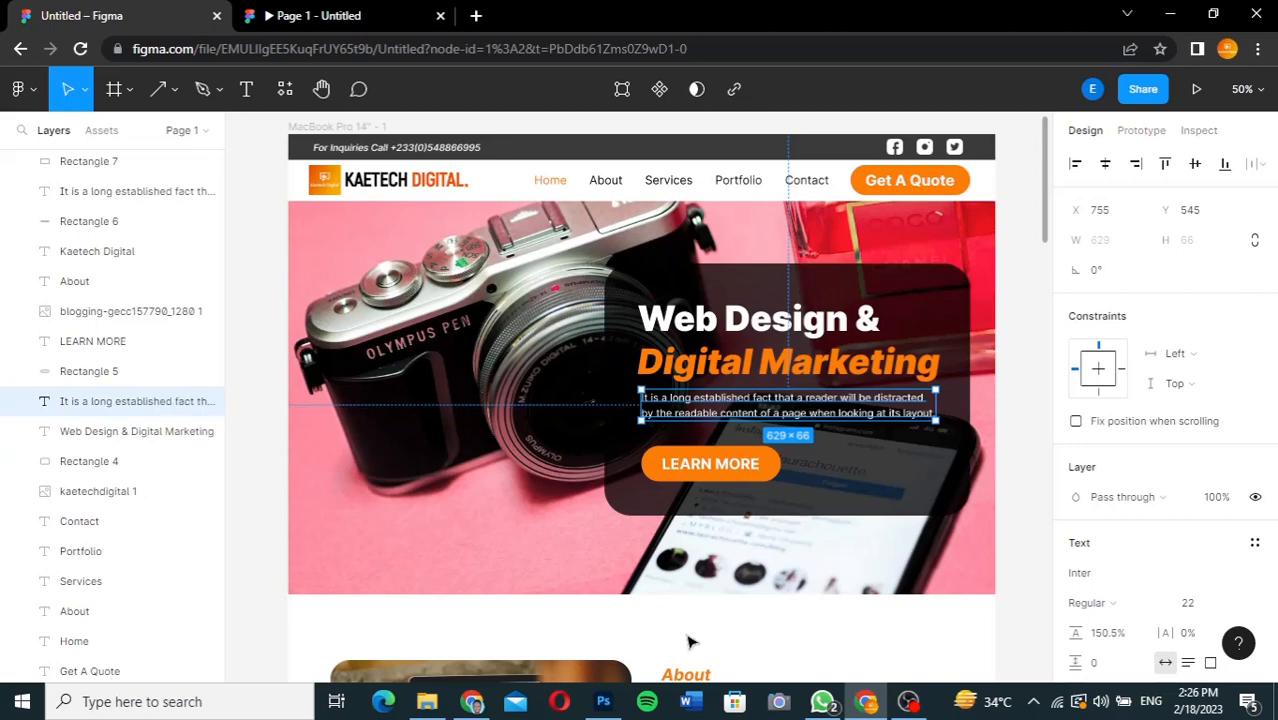
left_click(483, 705)
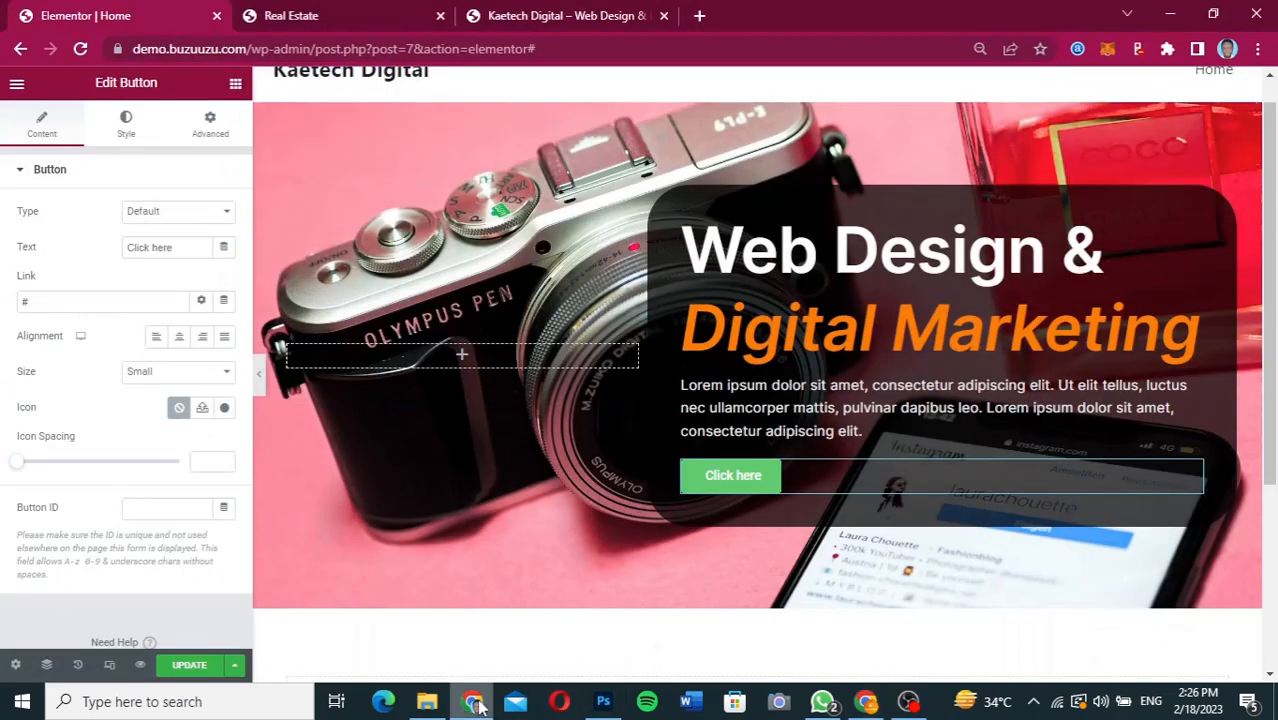
Set the hero paragraph's font size to 18 px and its weight to 300 (Light).
left_click(768, 410)
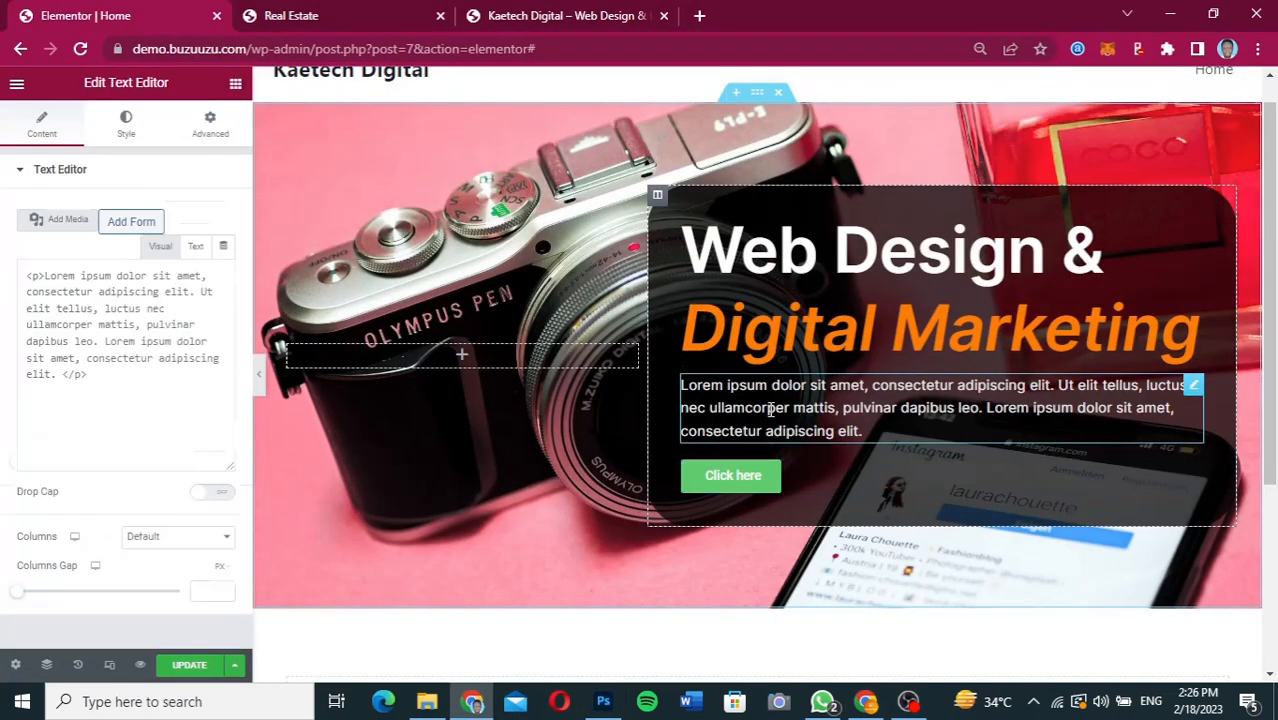
left_click(126, 138)
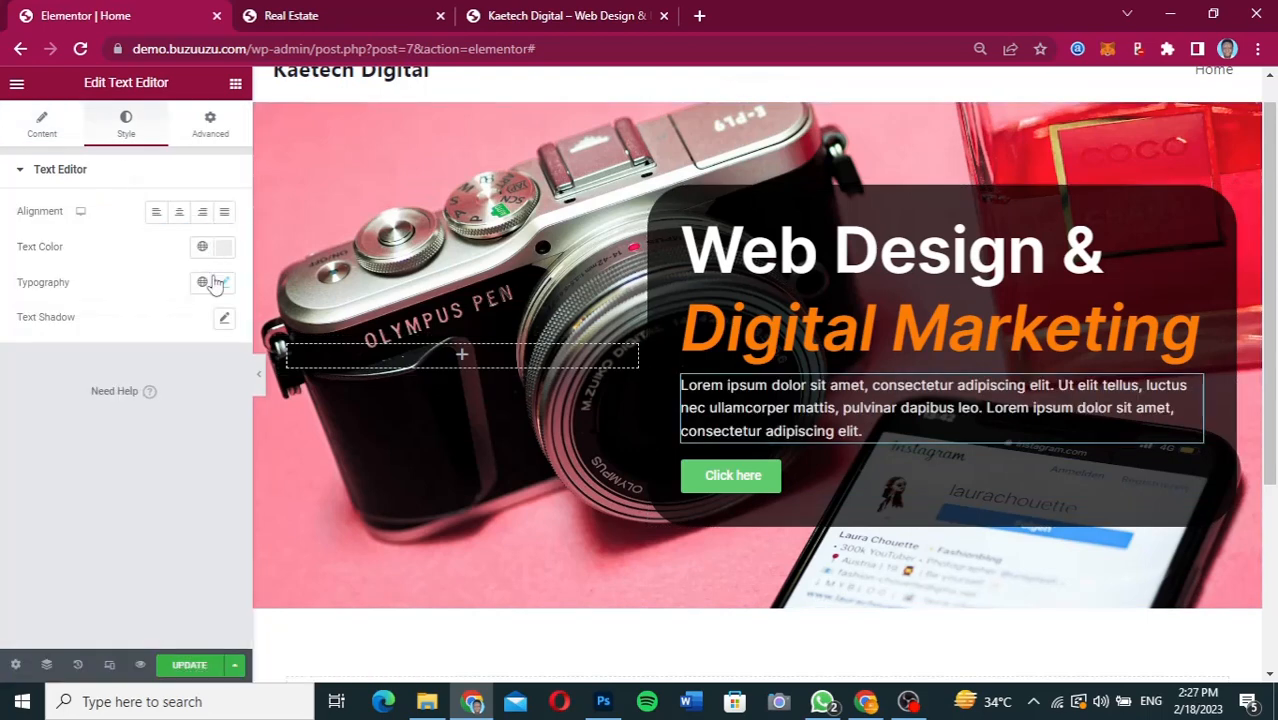
left_click(220, 283)
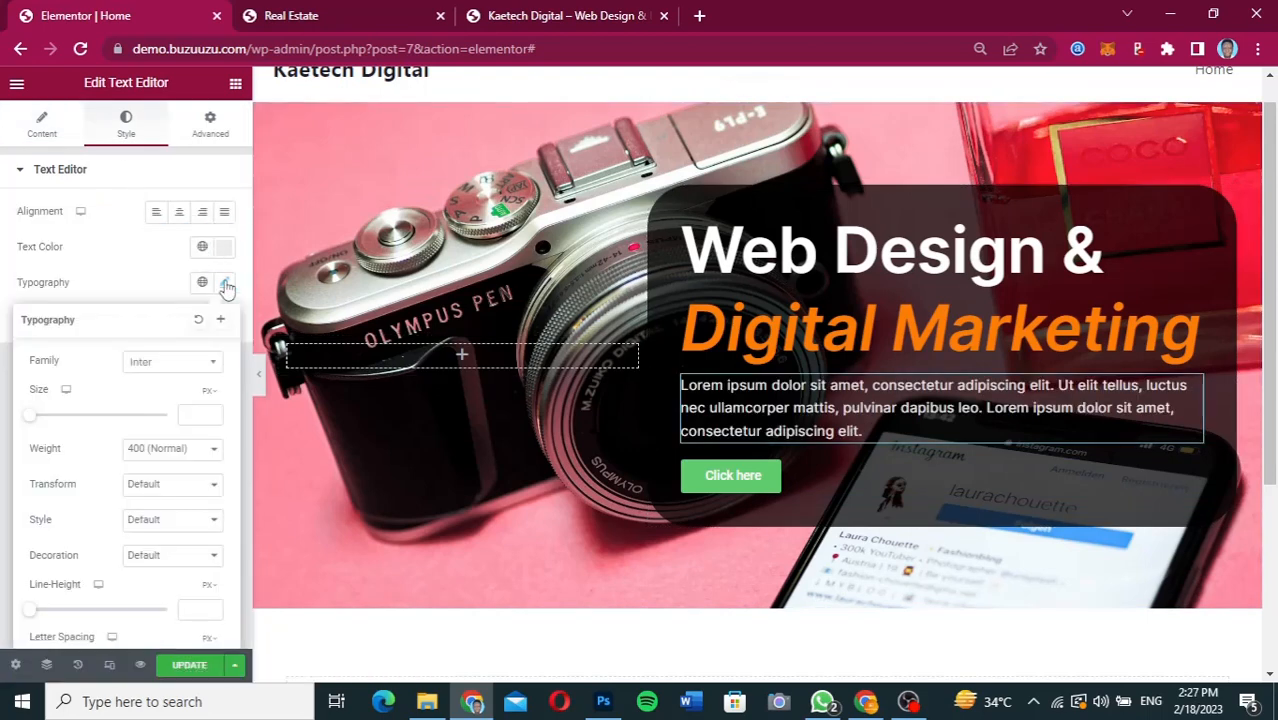
left_click(177, 450)
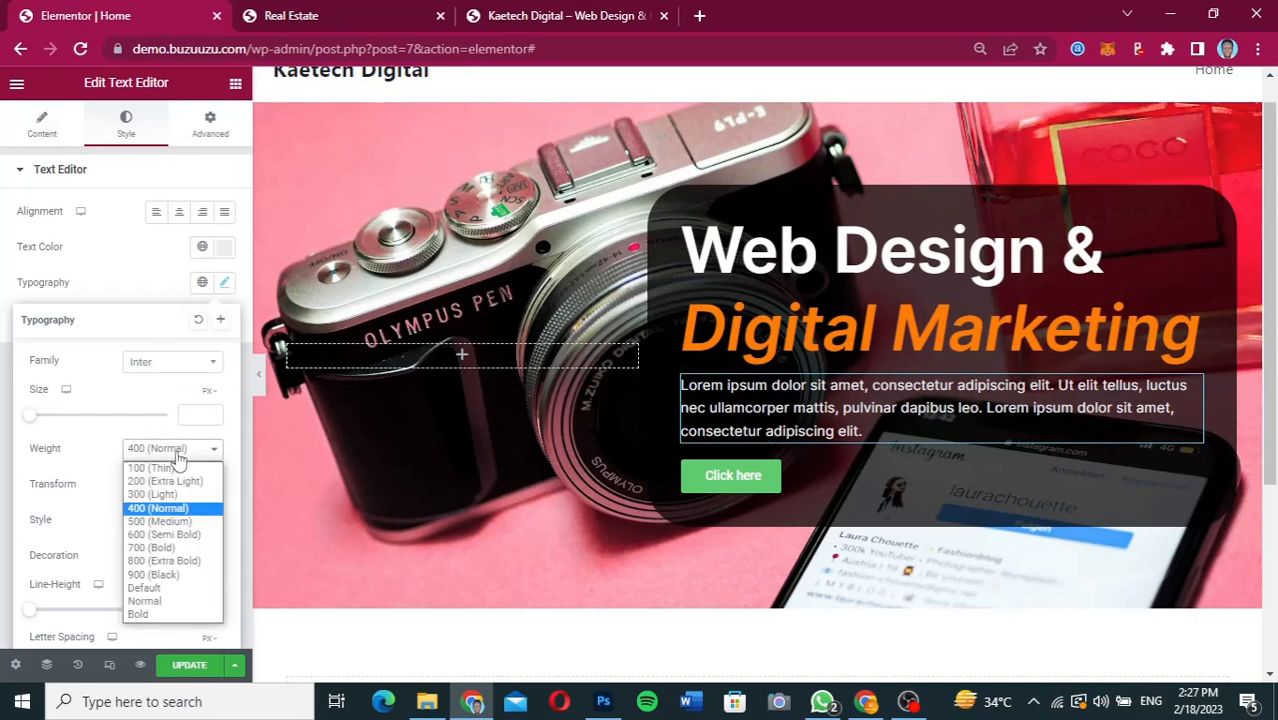
left_click(177, 450)
left_click(177, 450)
left_click(177, 457)
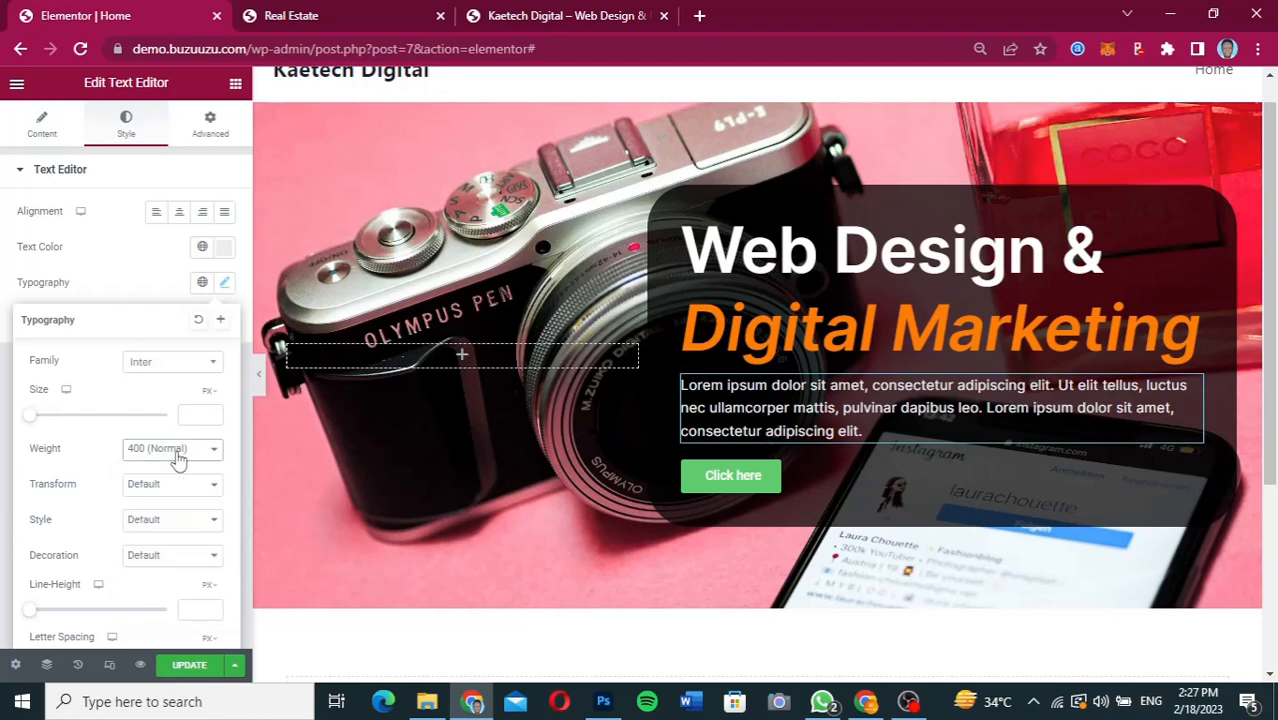
left_click(195, 415)
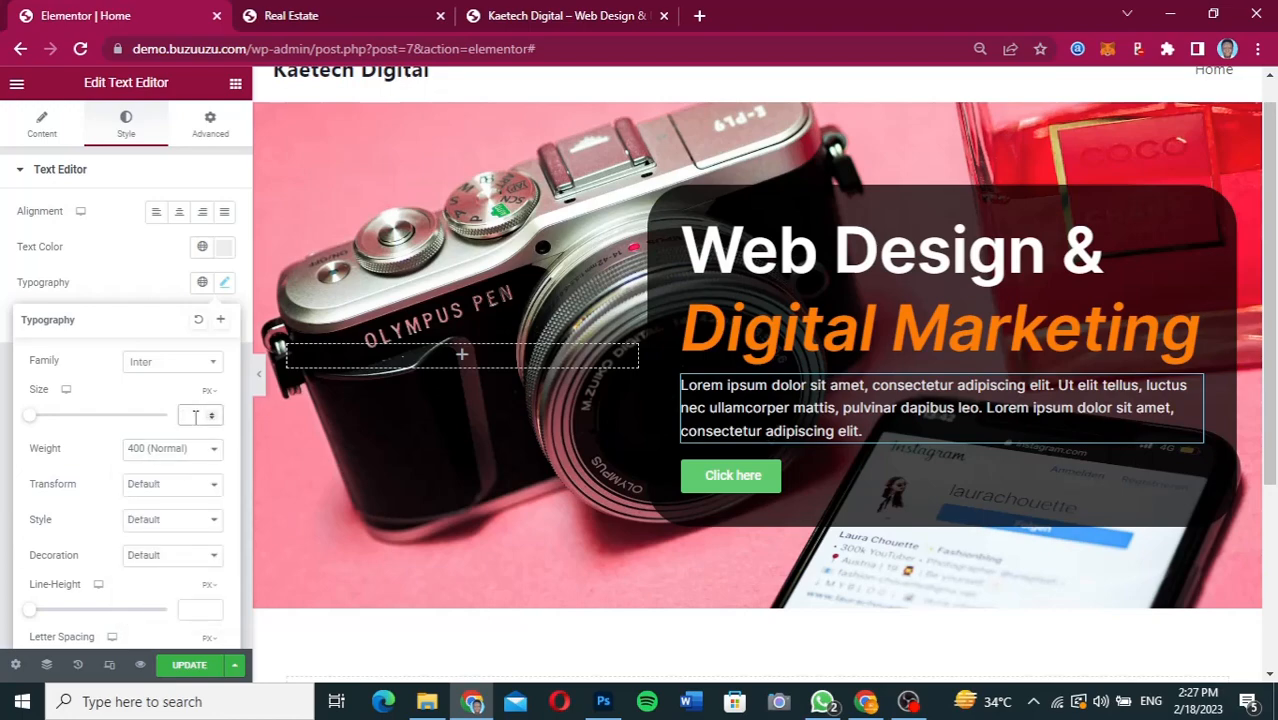
type("22")
key("BackSpace")
key("BackSpace")
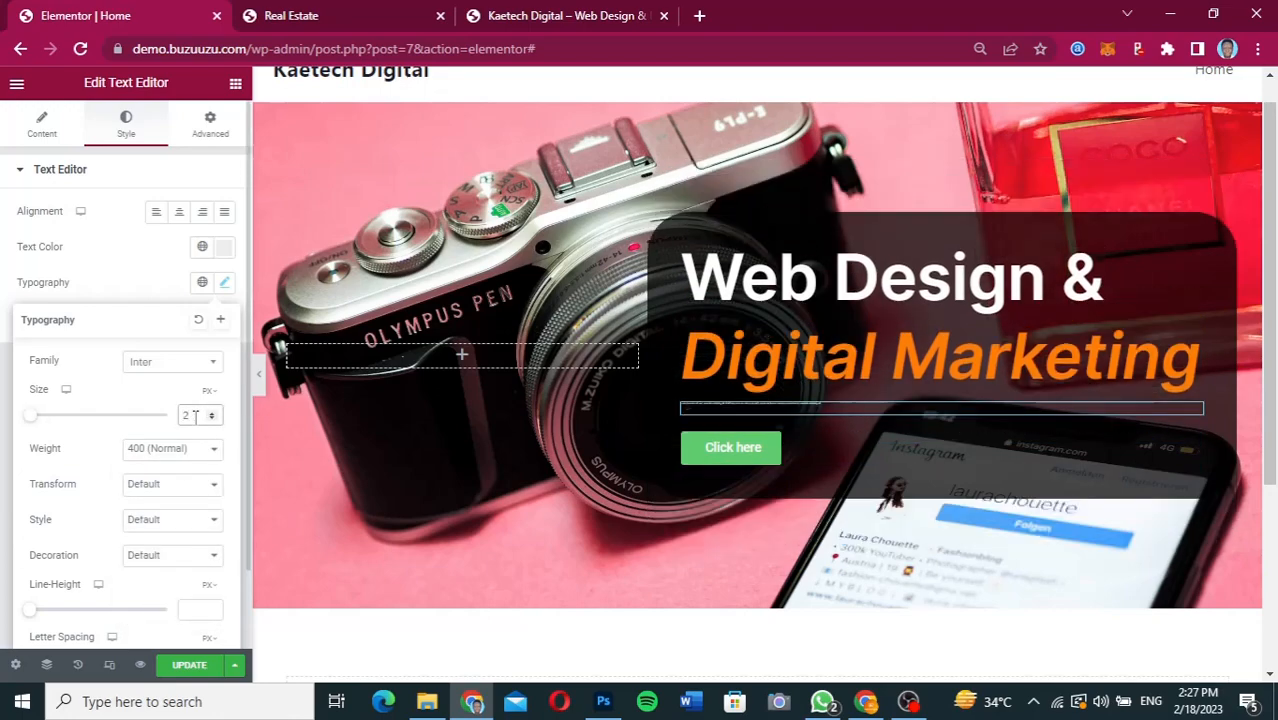
type("18")
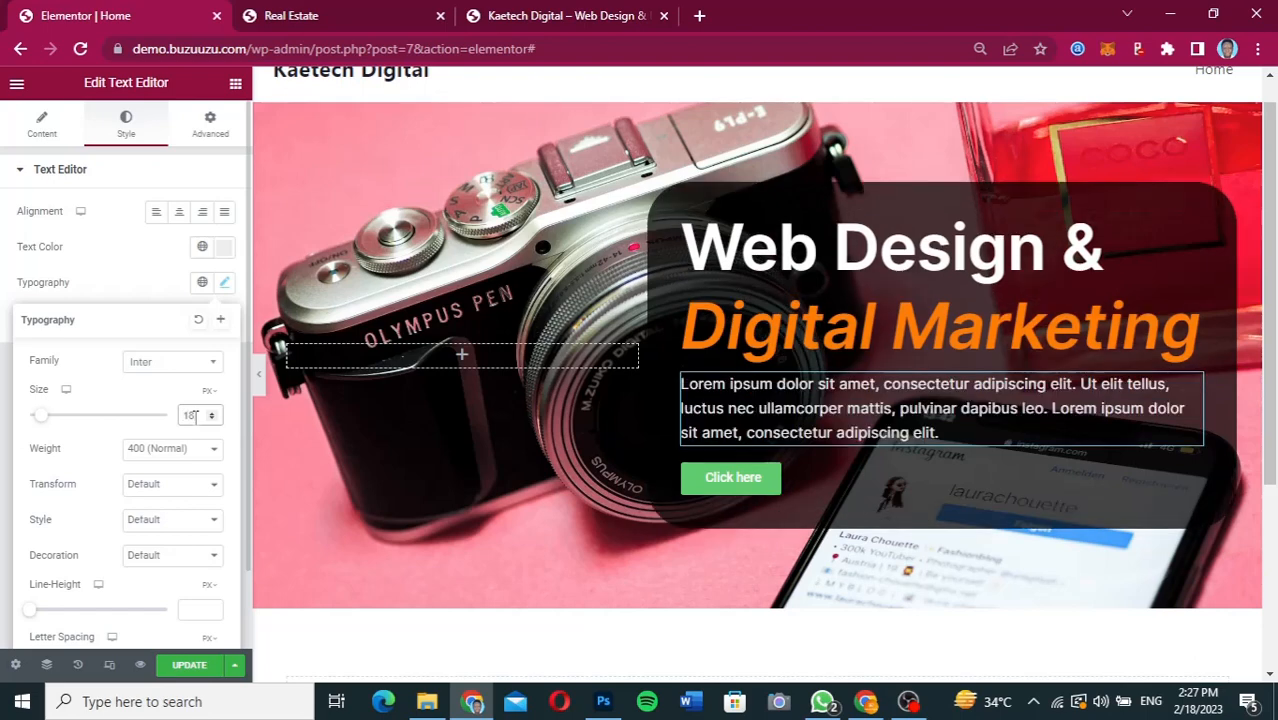
left_click(160, 458)
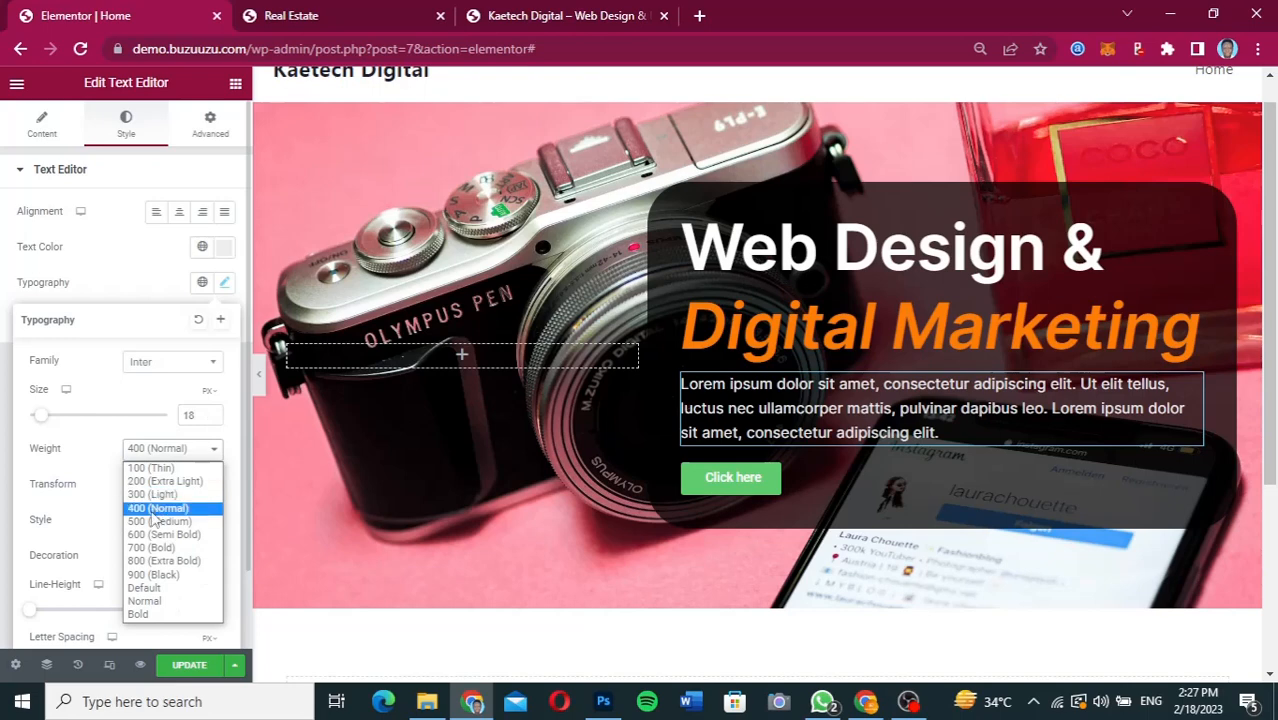
left_click(155, 496)
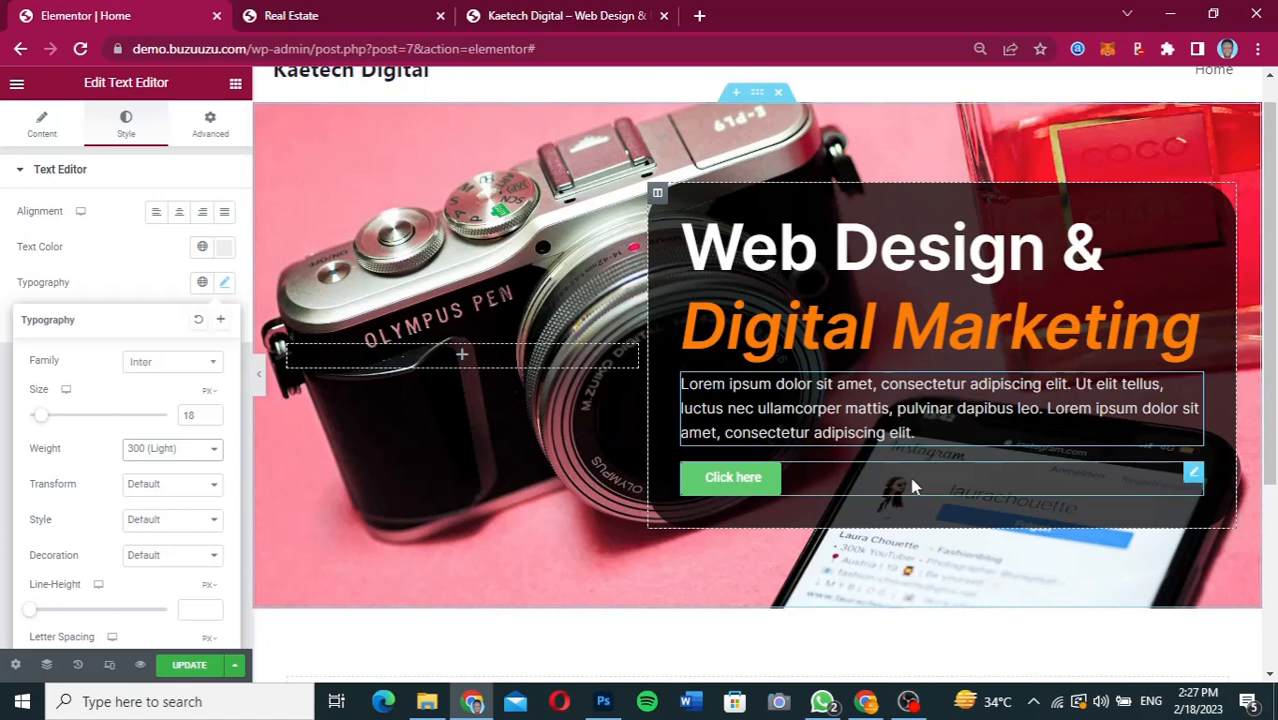
Change the hero button's text to "LEARN MORE".
left_click(843, 487)
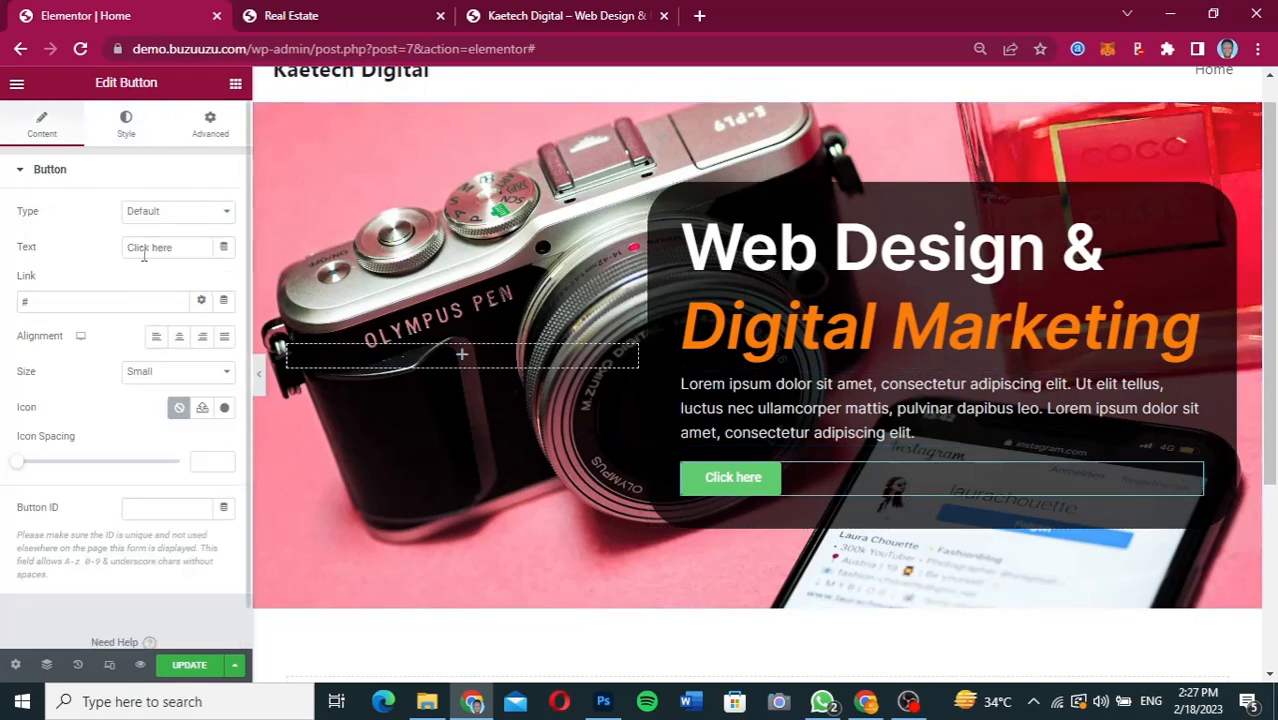
left_click_drag(172, 247, 82, 254)
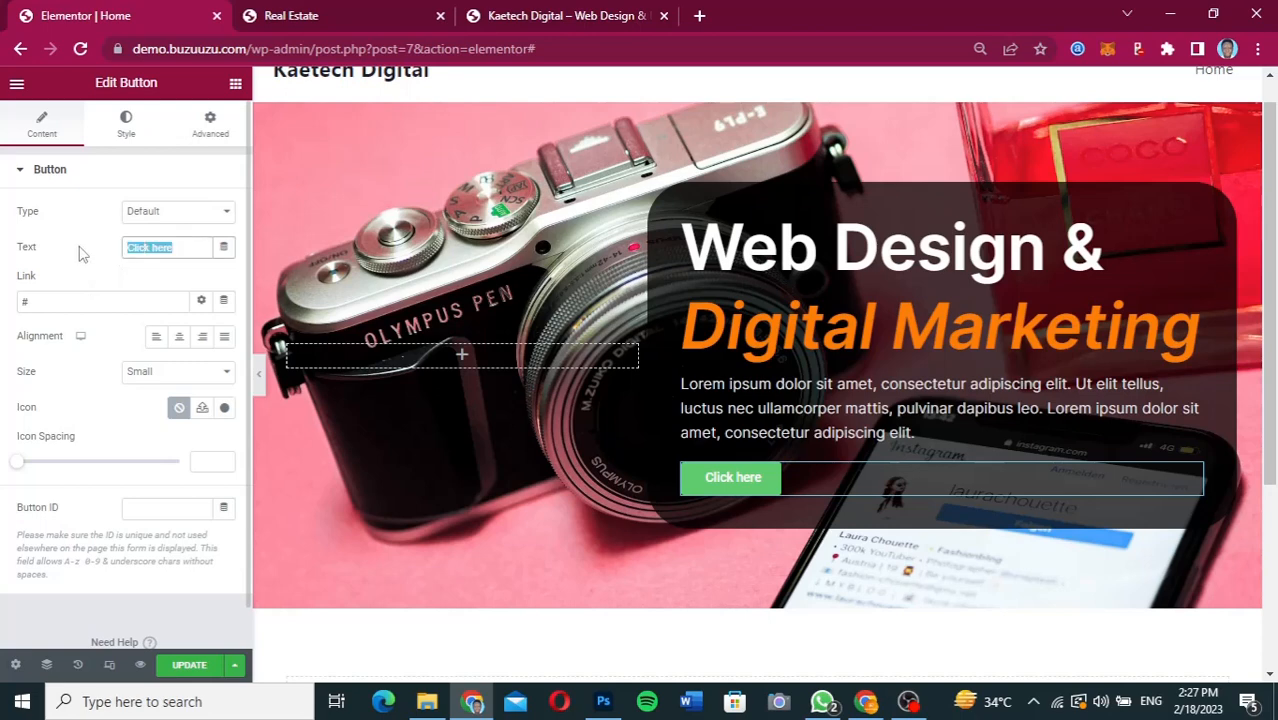
type("LEARN ")
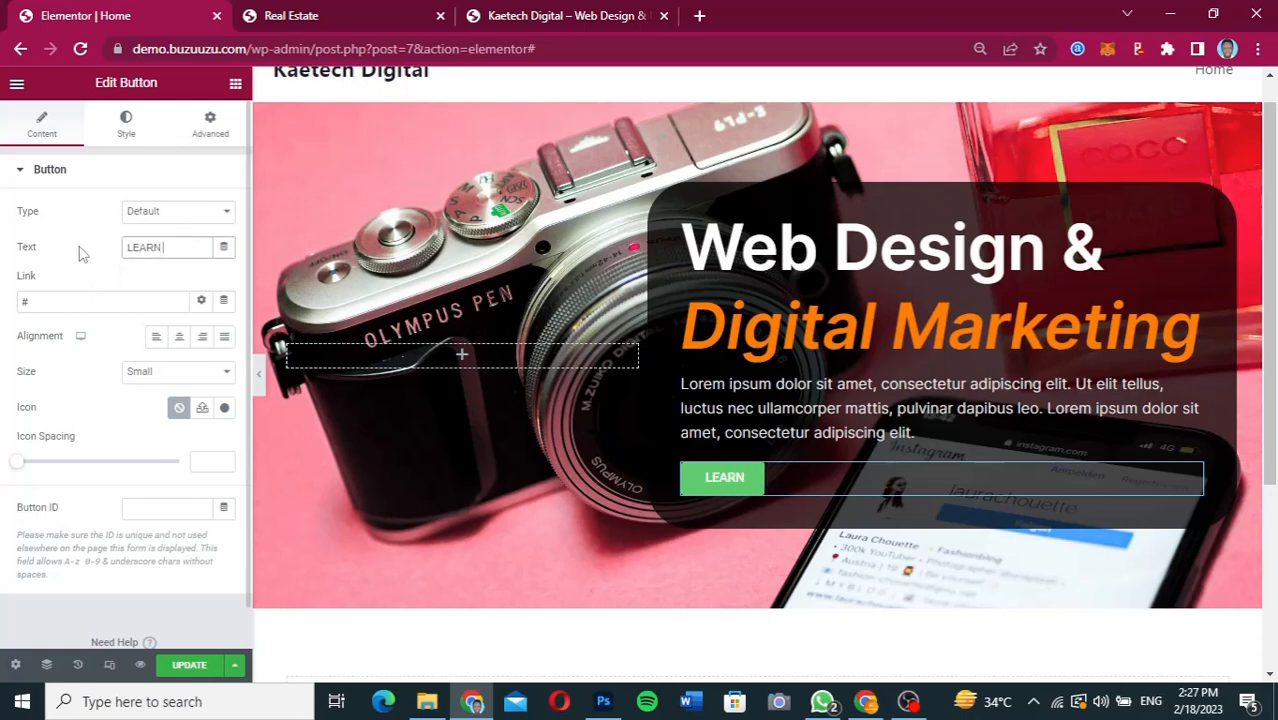
type("MORE")
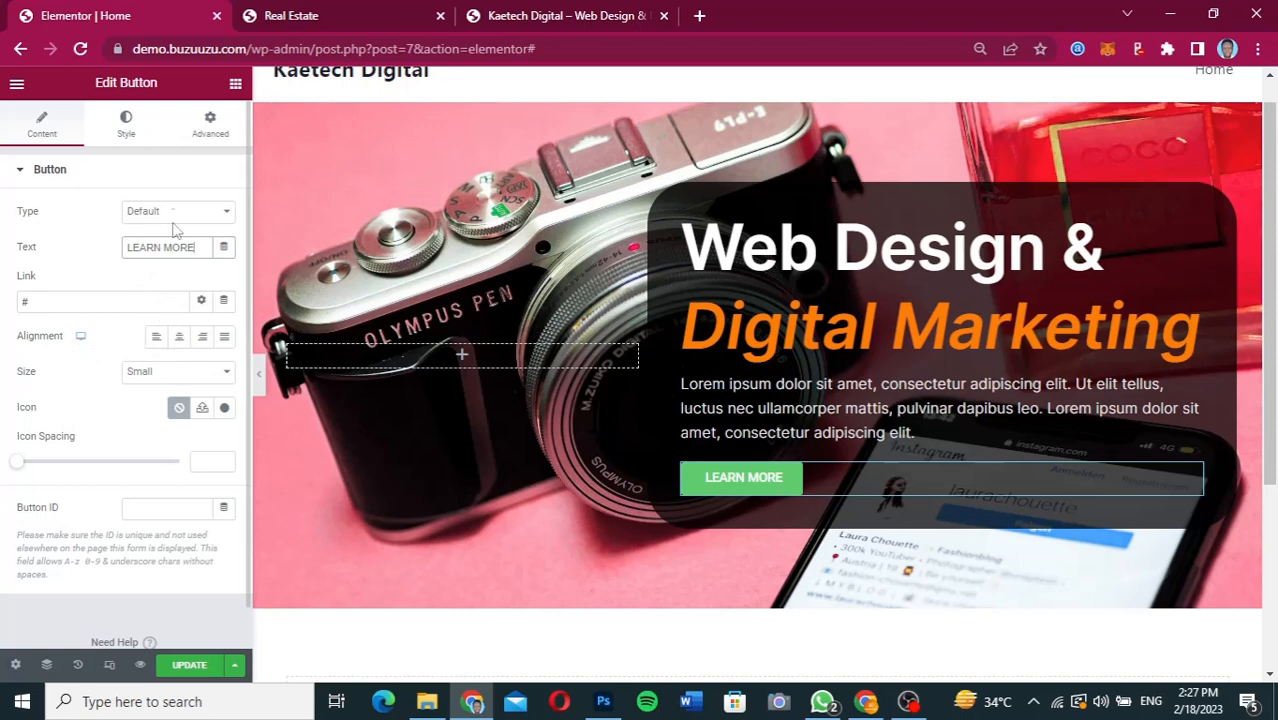
Copy the fill colour FE7E07 from the LEARN MORE button in Figma and apply it as the Elementor button's background colour.
left_click(126, 121)
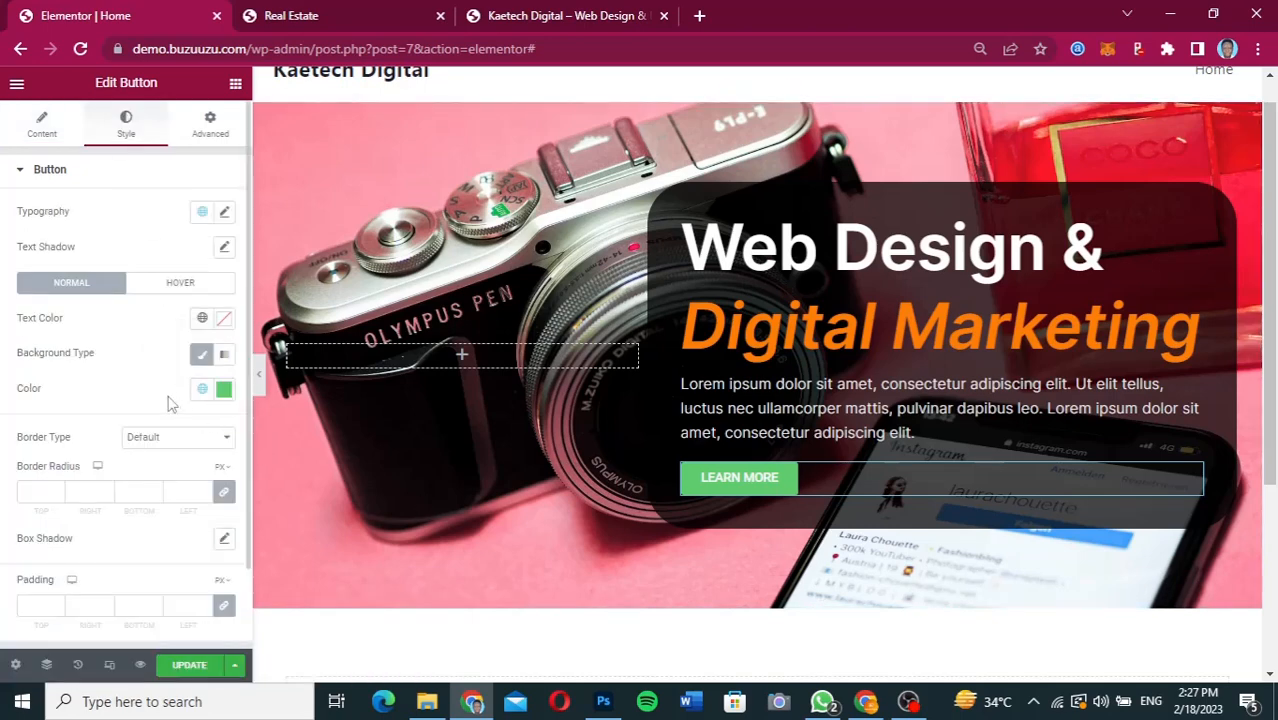
left_click(223, 390)
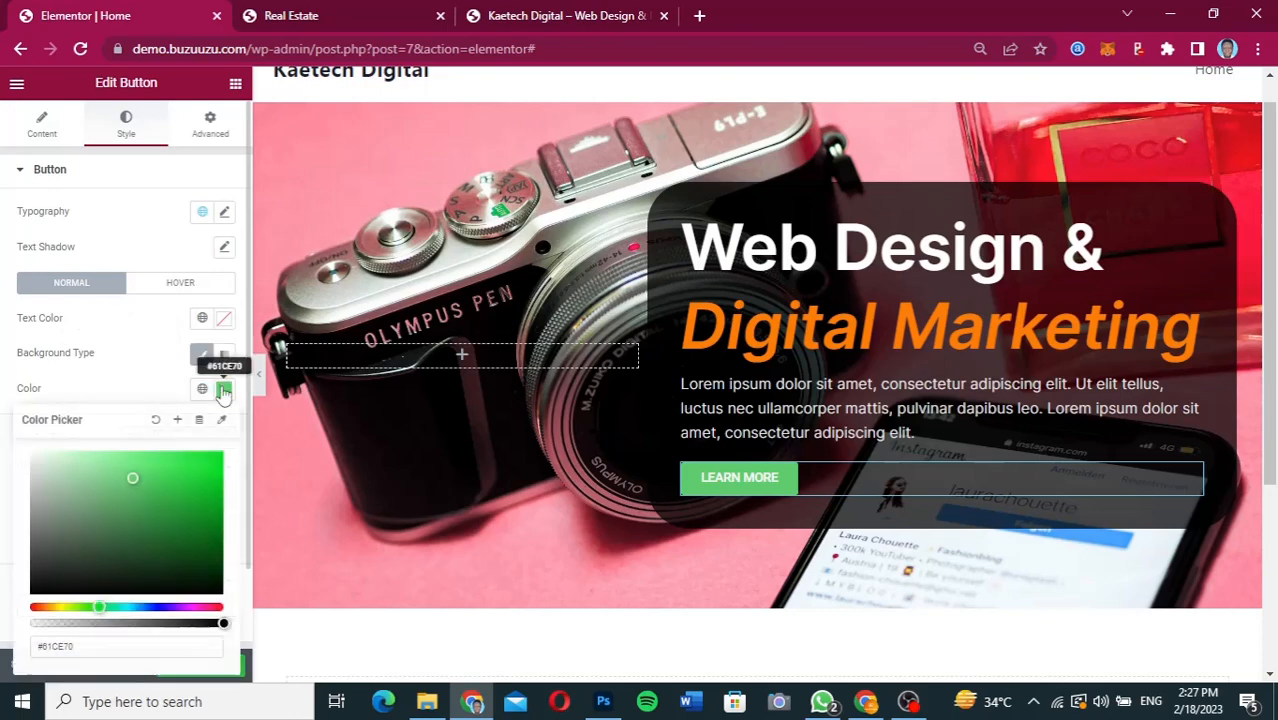
left_click(882, 708)
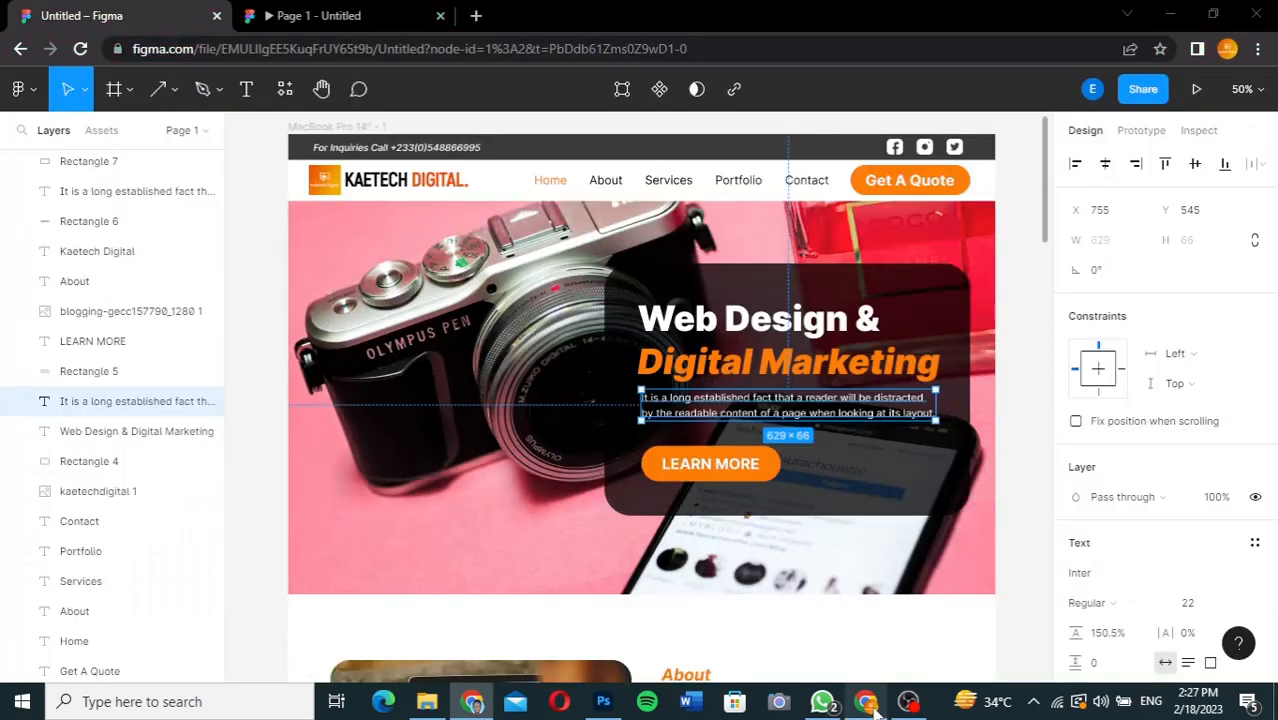
left_click(775, 472)
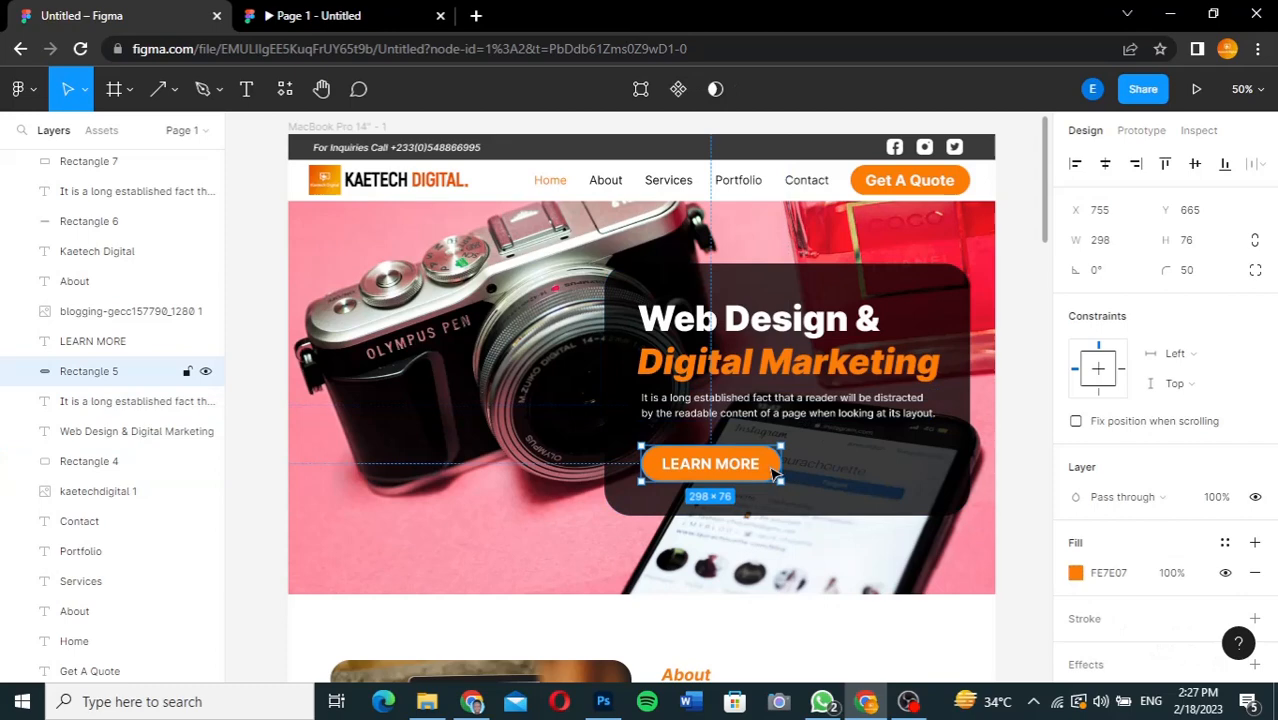
left_click(1128, 578)
key("ctrl+c")
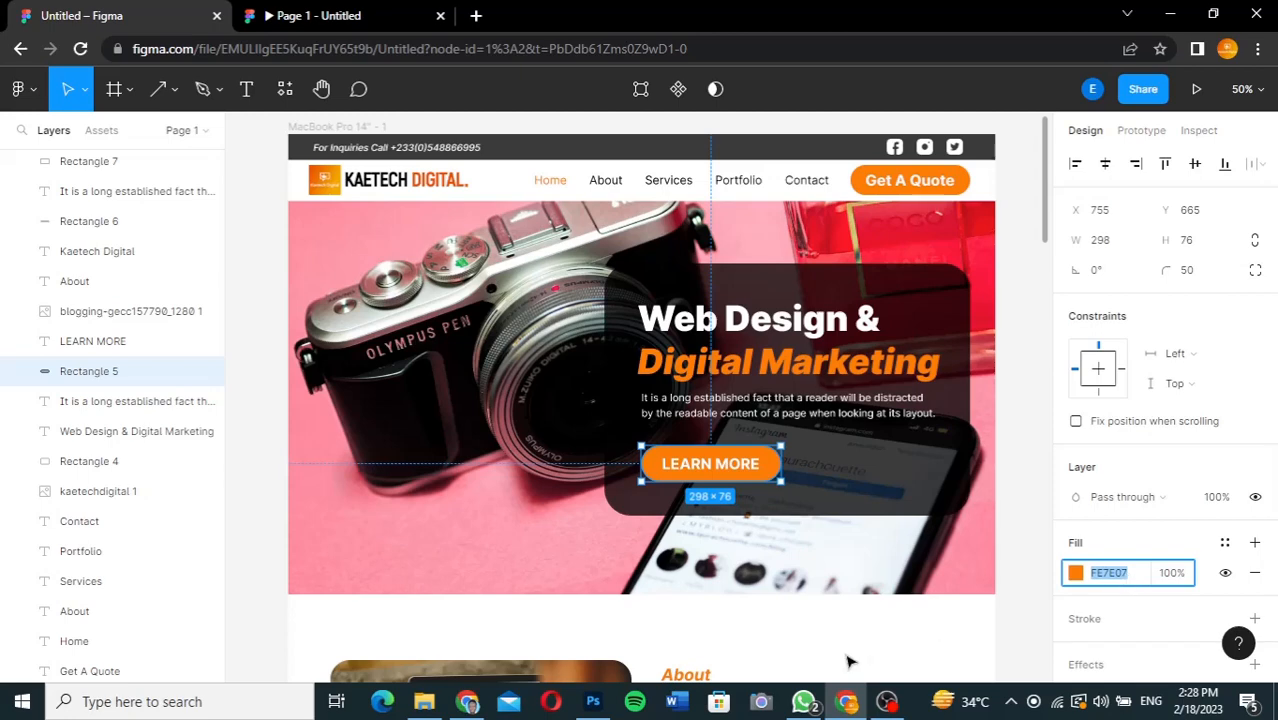
left_click(467, 701)
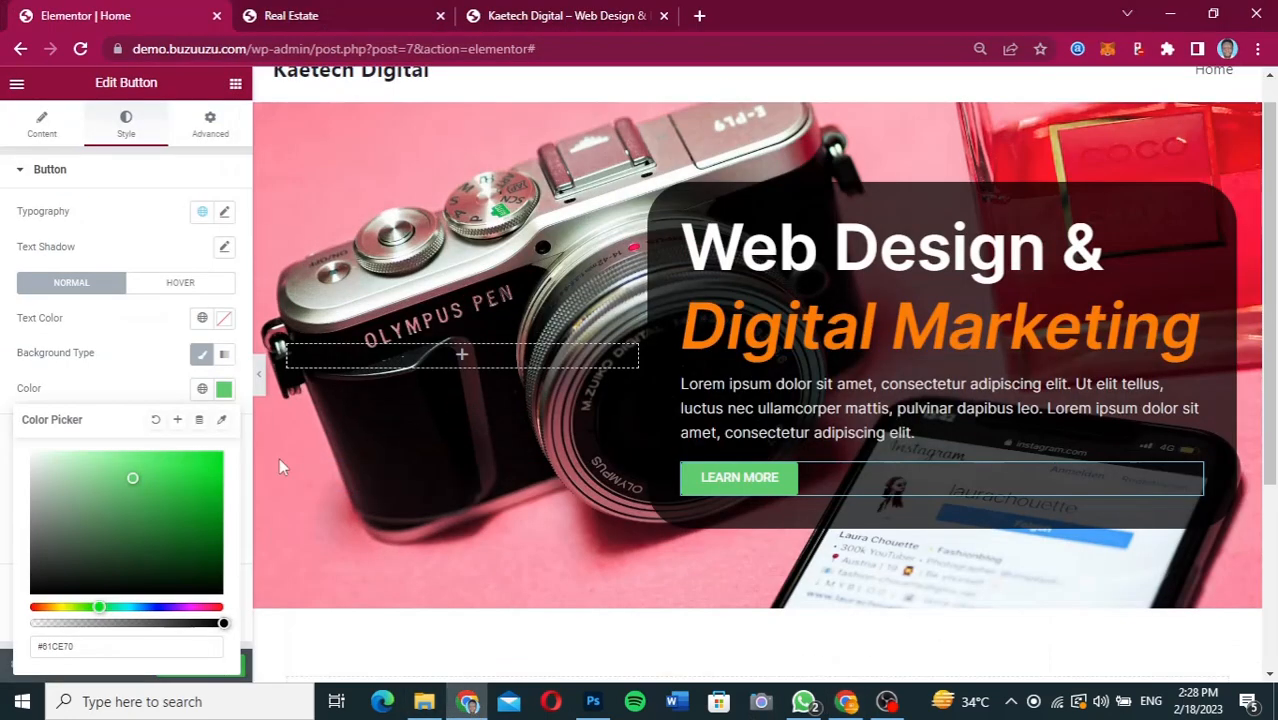
left_click(110, 647)
key("ctrl+a")
key("ctrl+v")
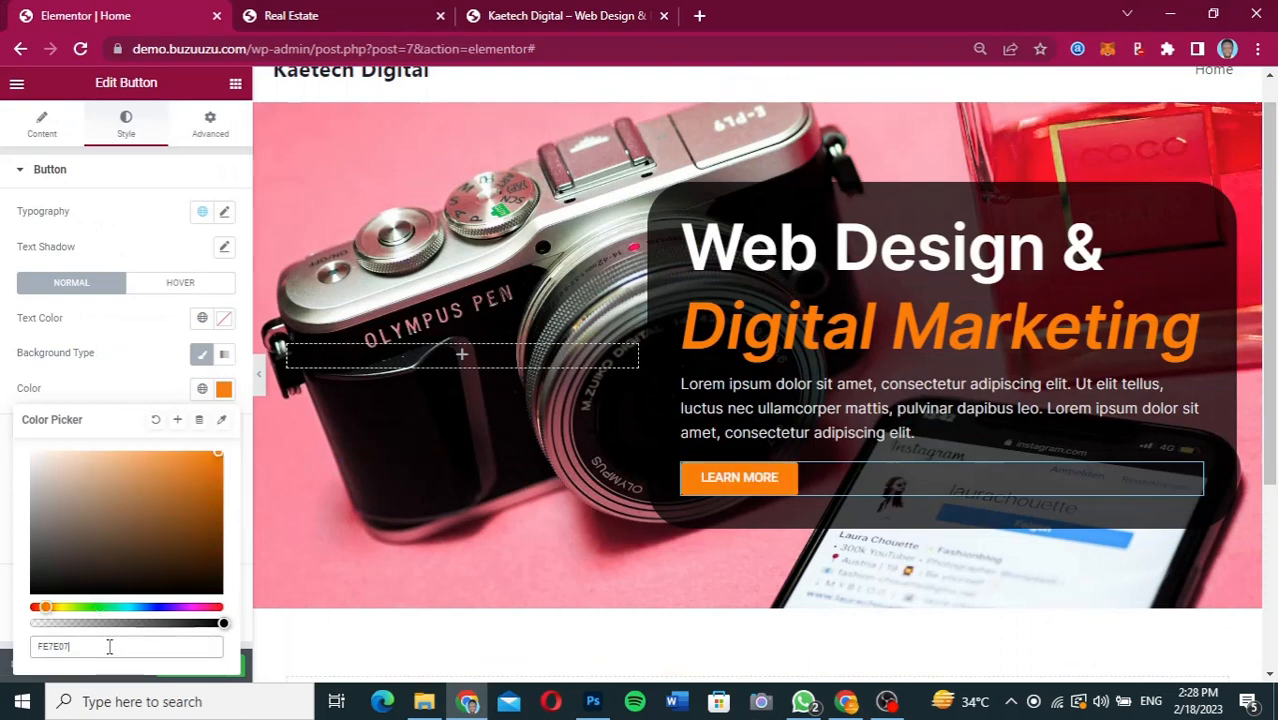
Save the button's orange background as a new global colour named "COLOR P".
left_click(178, 421)
left_click_drag(636, 383, 523, 382)
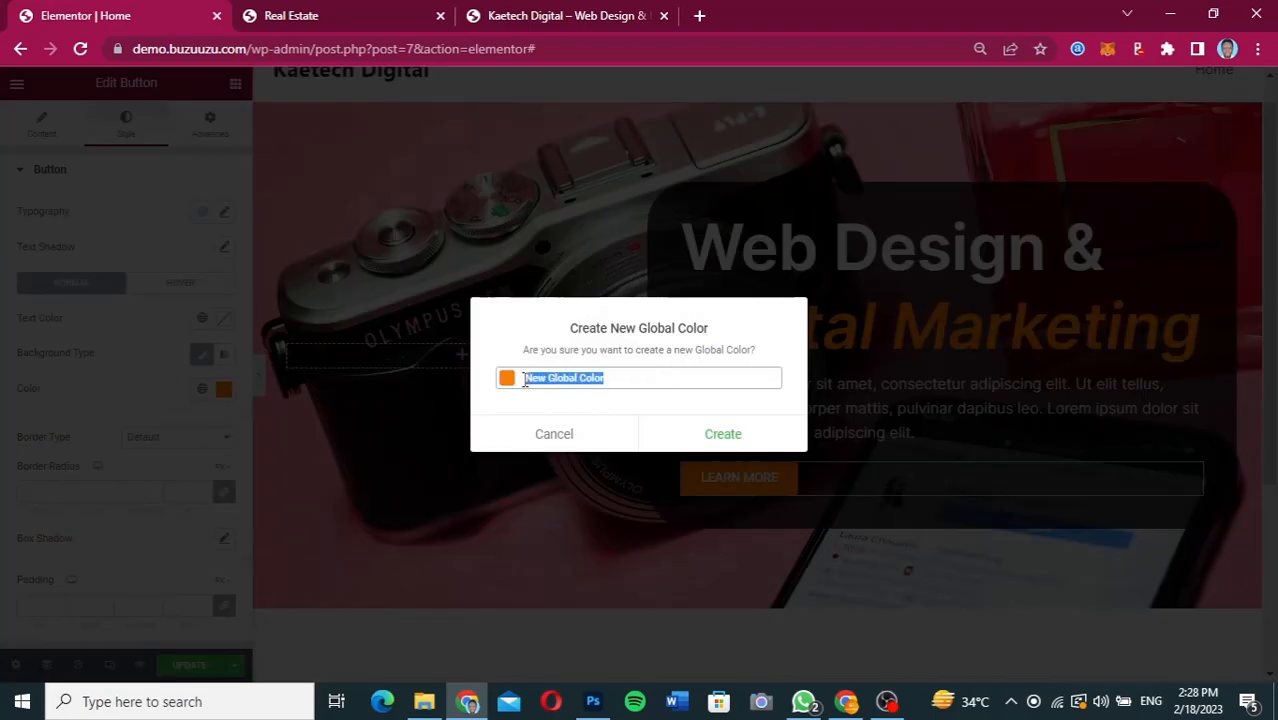
type("COLOR")
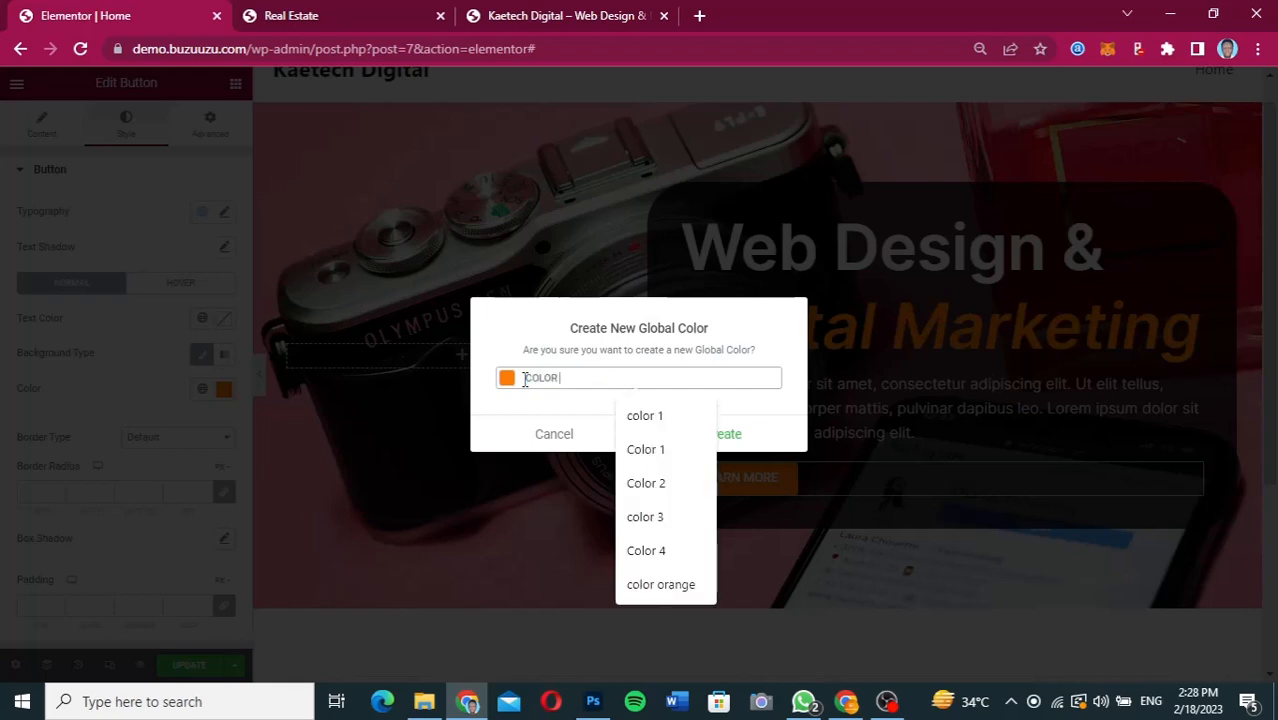
type(" P")
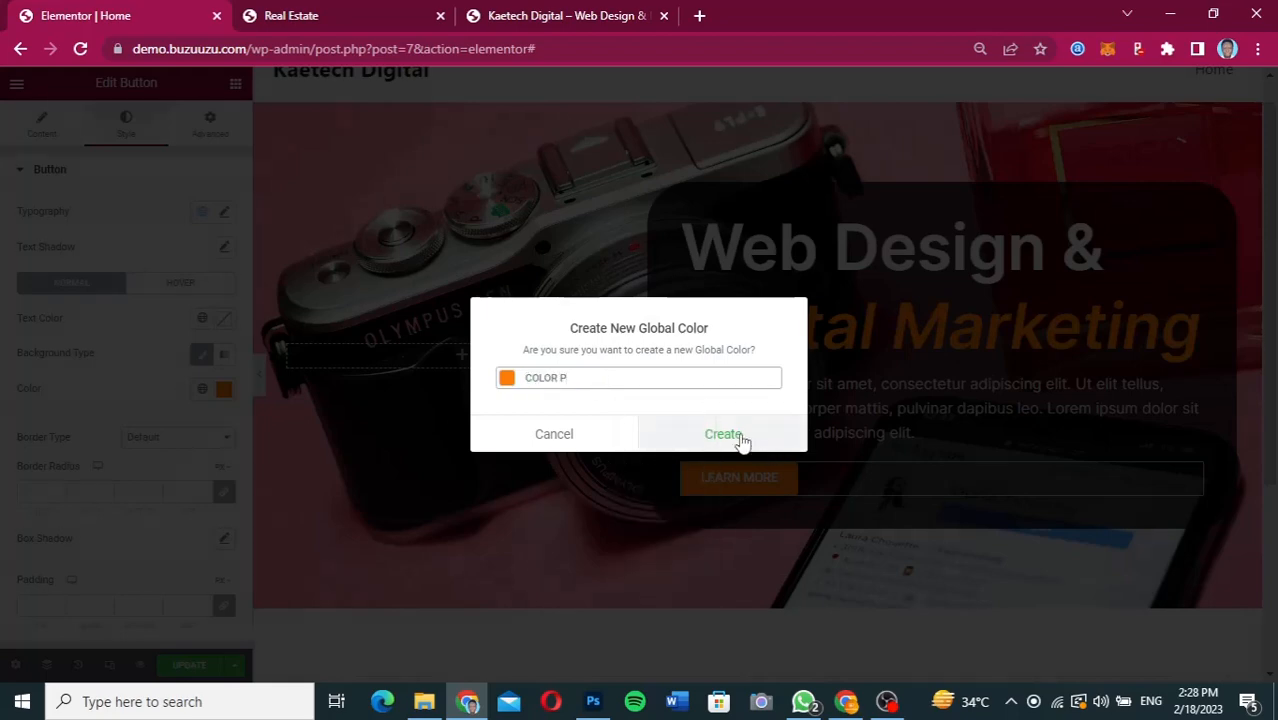
left_click(723, 434)
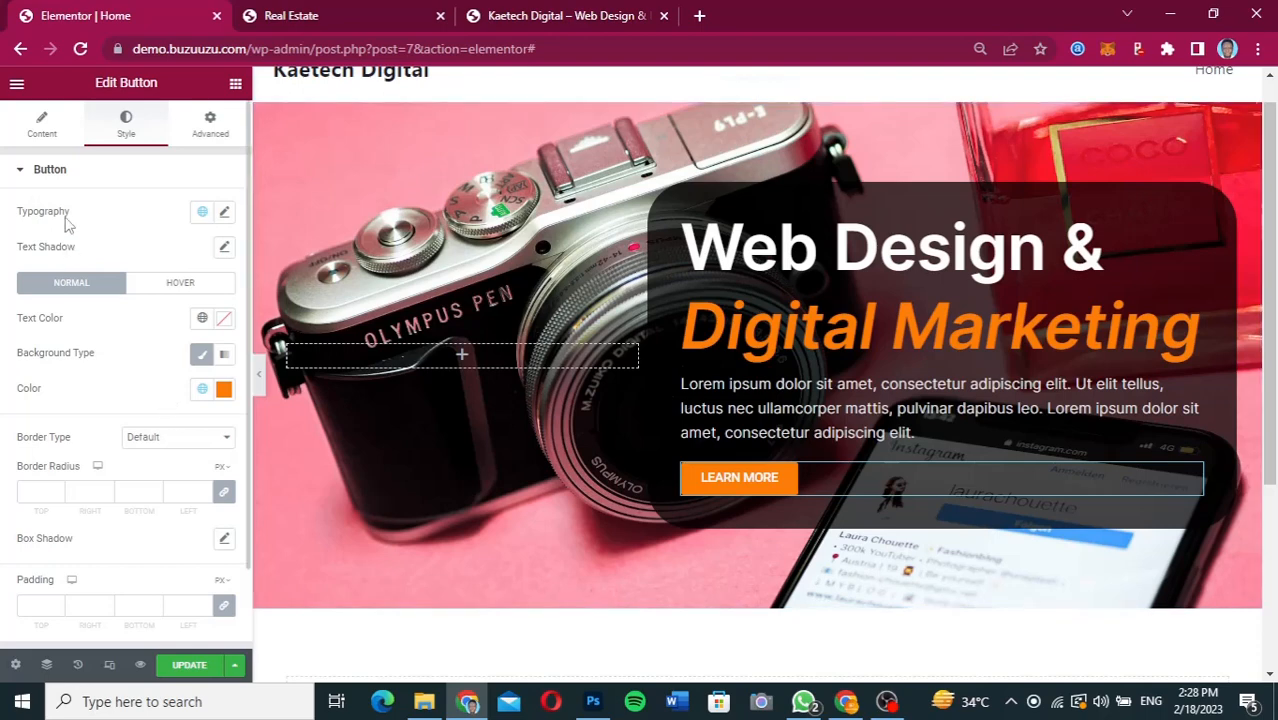
Set the LEARN MORE button's font family to Inter and its font size to 22 px.
left_click(225, 213)
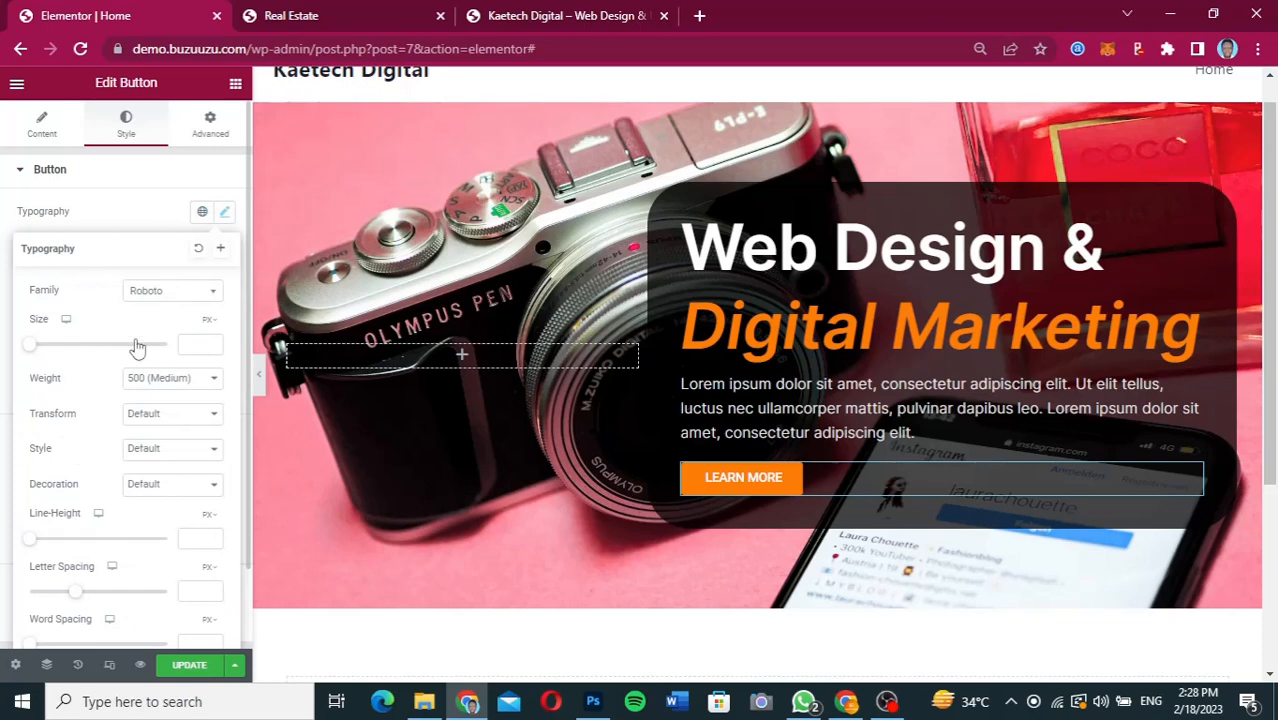
left_click(162, 292)
type("INTER")
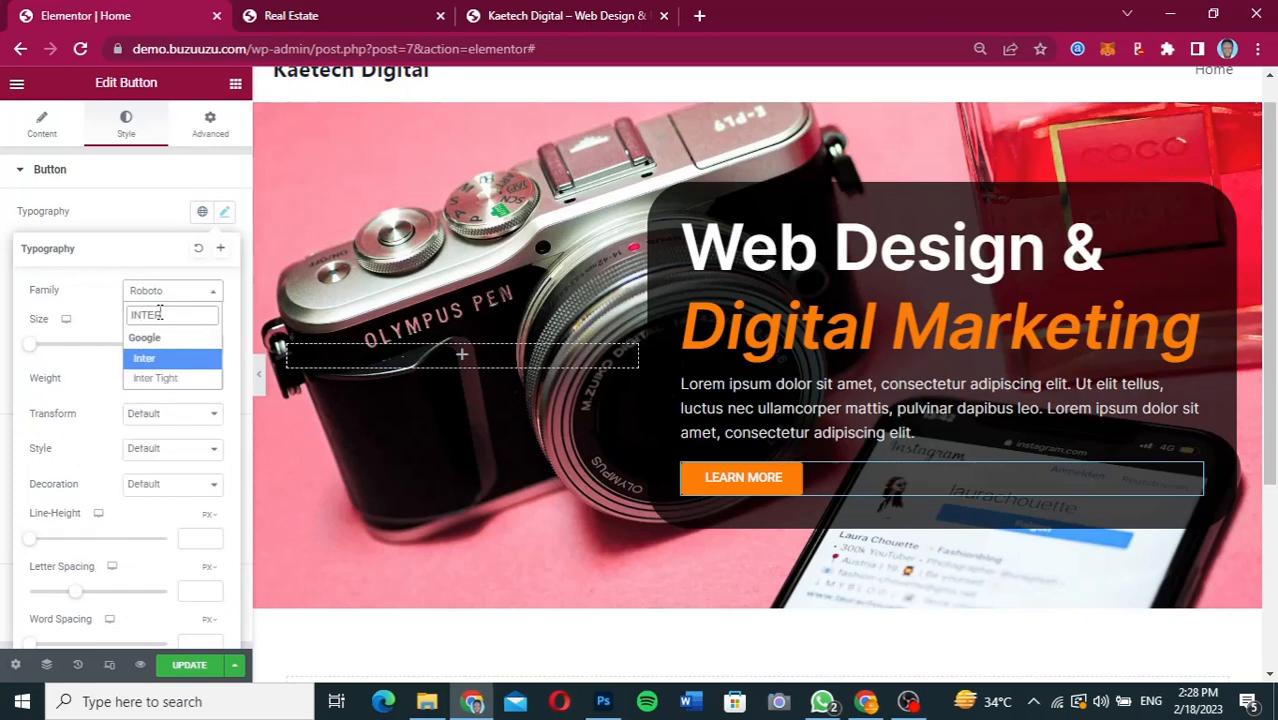
left_click(140, 358)
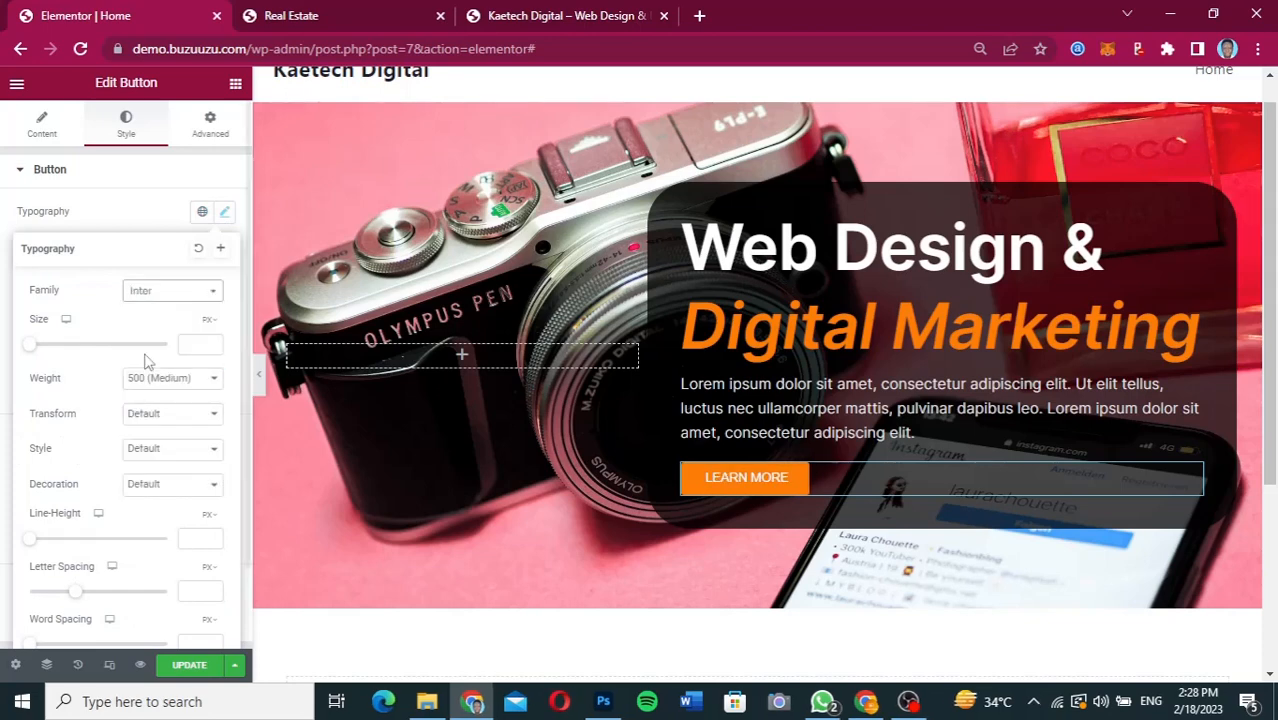
left_click(195, 345)
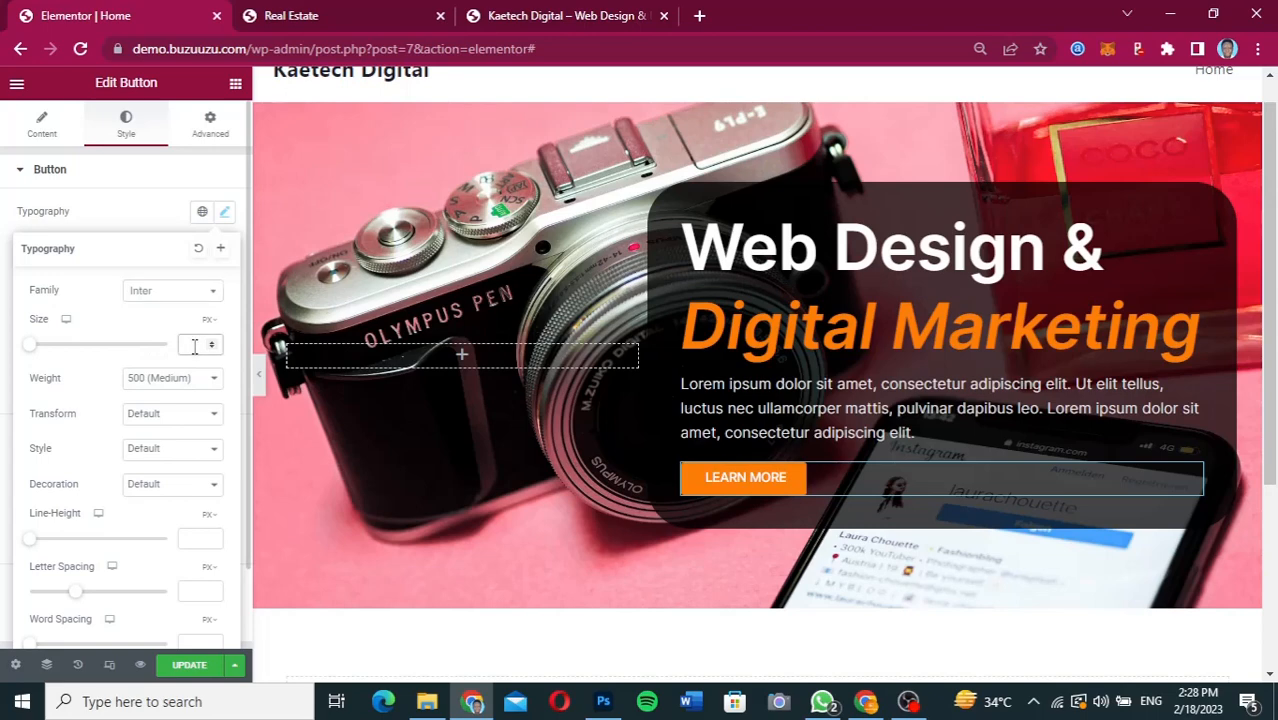
type("30")
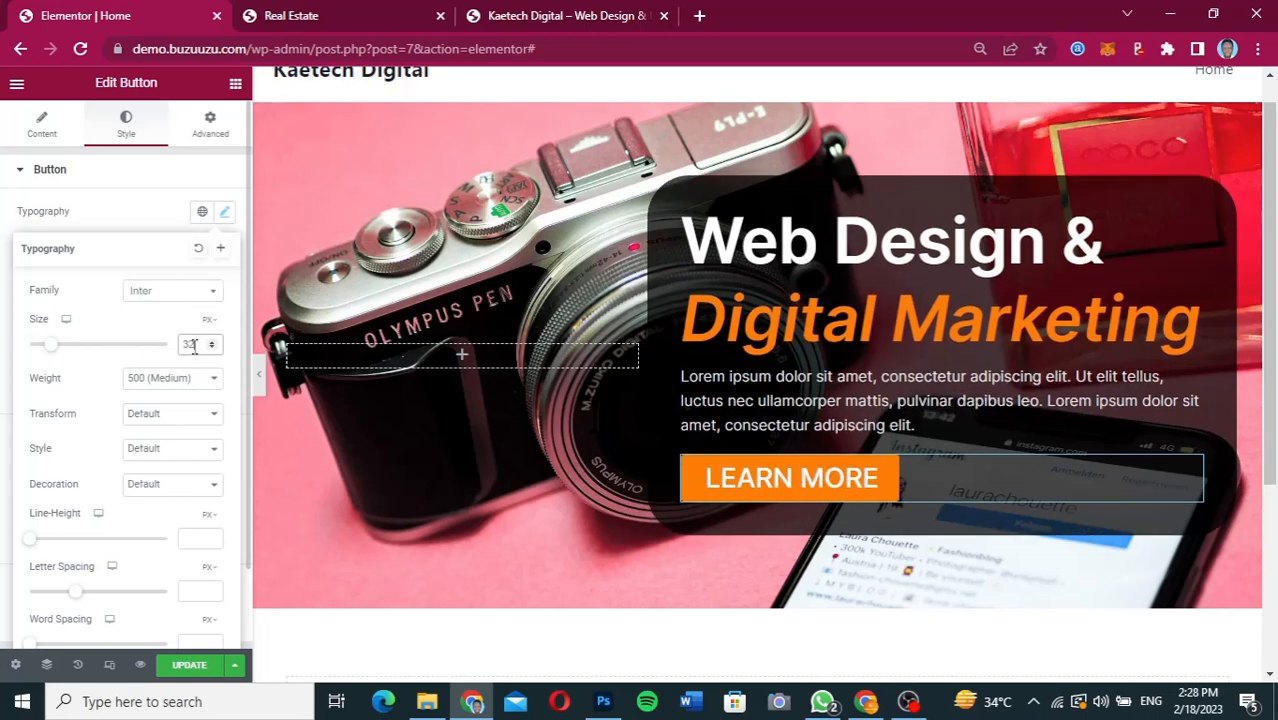
key("BackSpace")
key("BackSpace")
type("22")
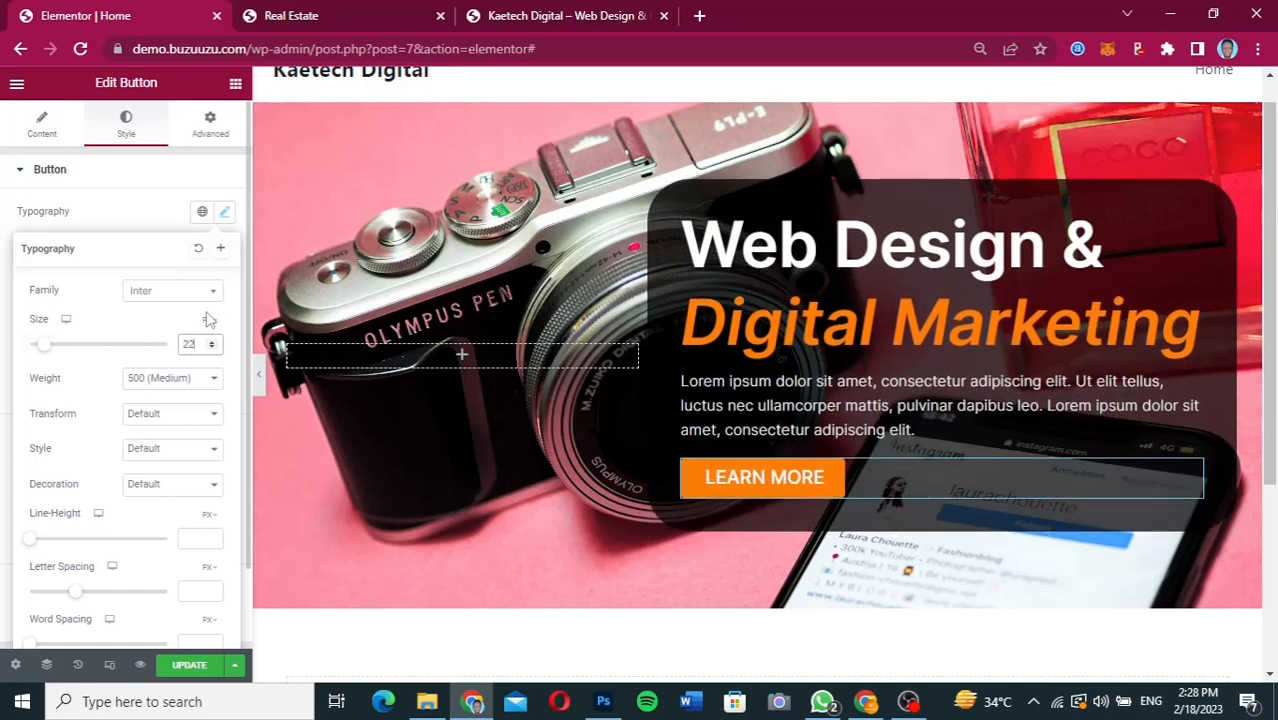
Set the LEARN MORE button's border radius to 50 px on all corners and compare the button with the Figma design.
left_click(683, 488)
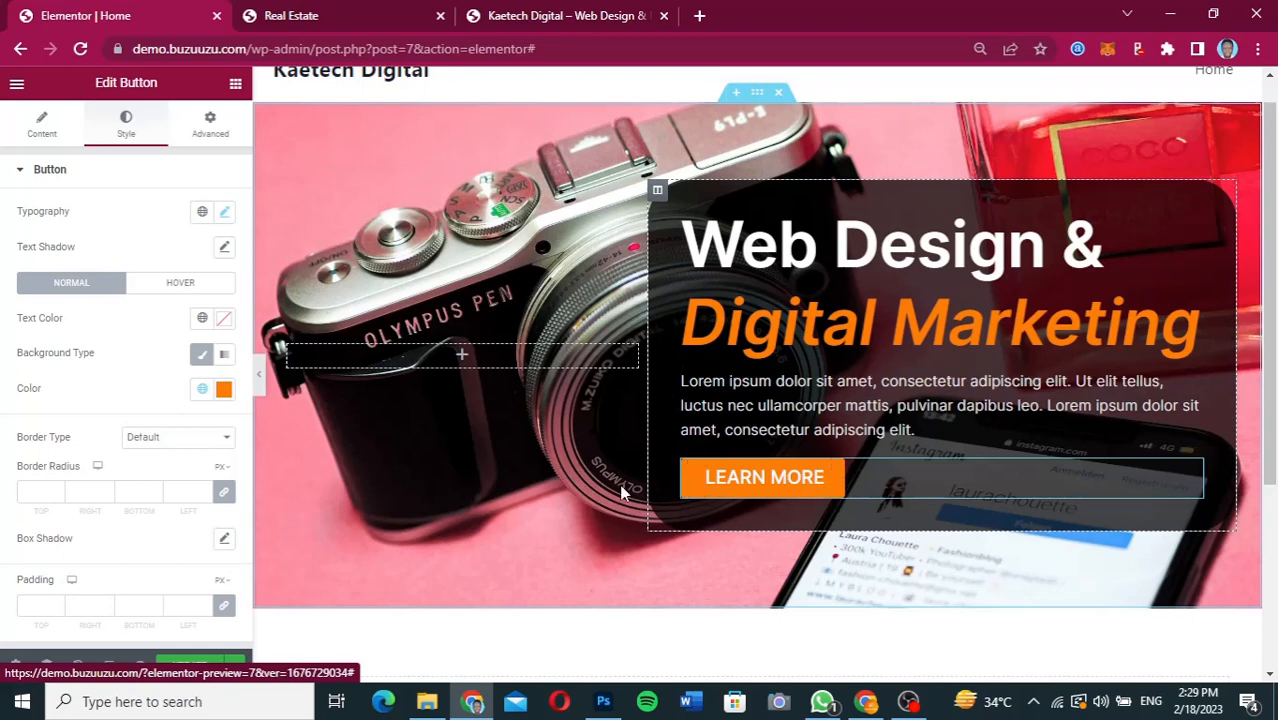
left_click(30, 489)
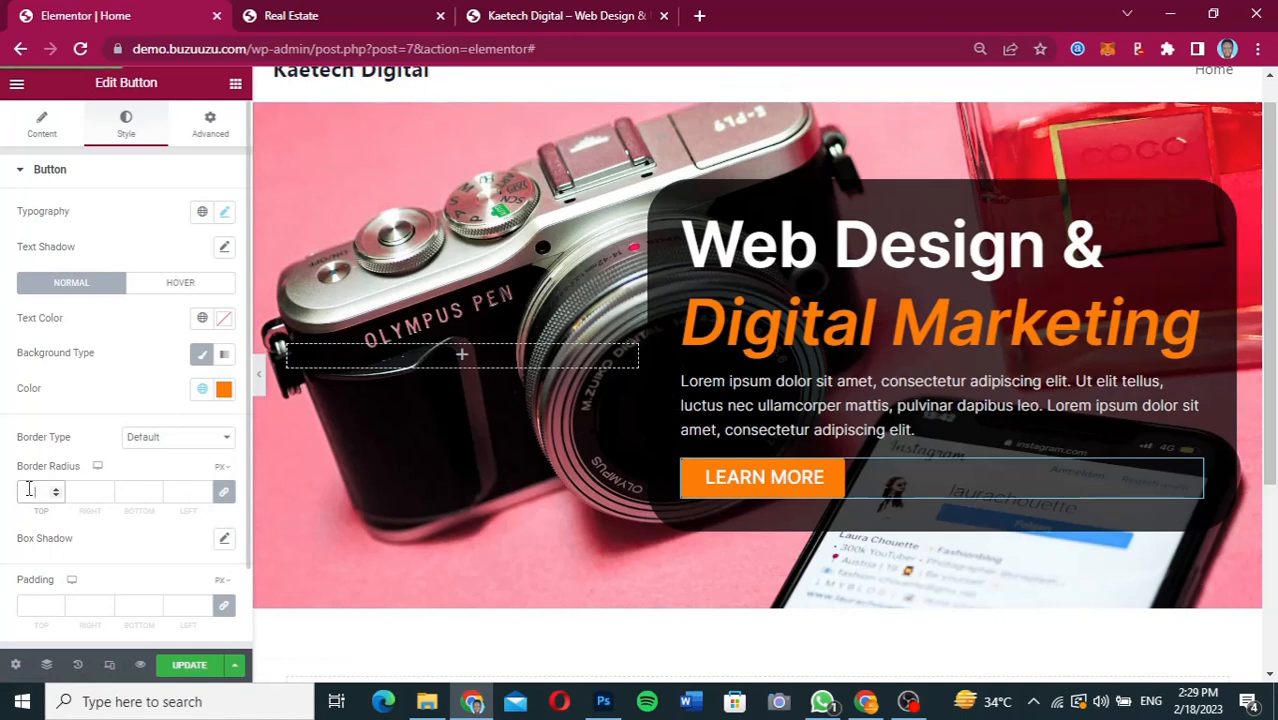
type("50")
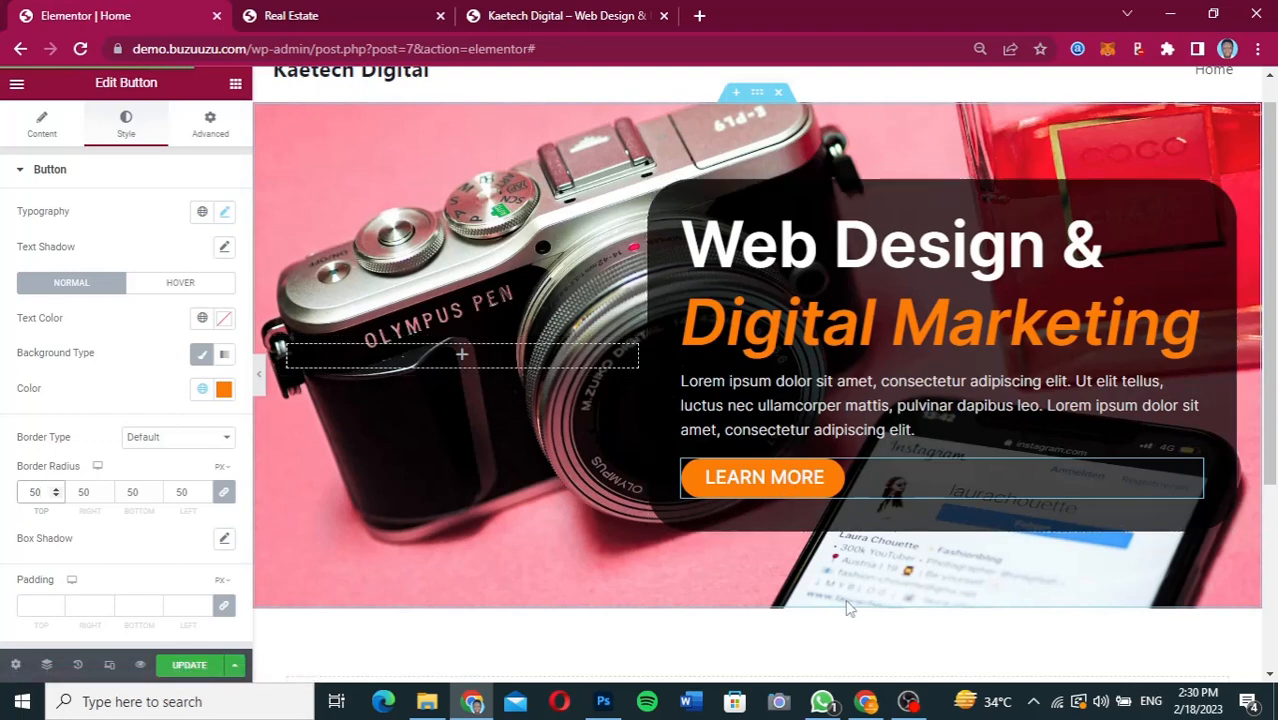
left_click(866, 703)
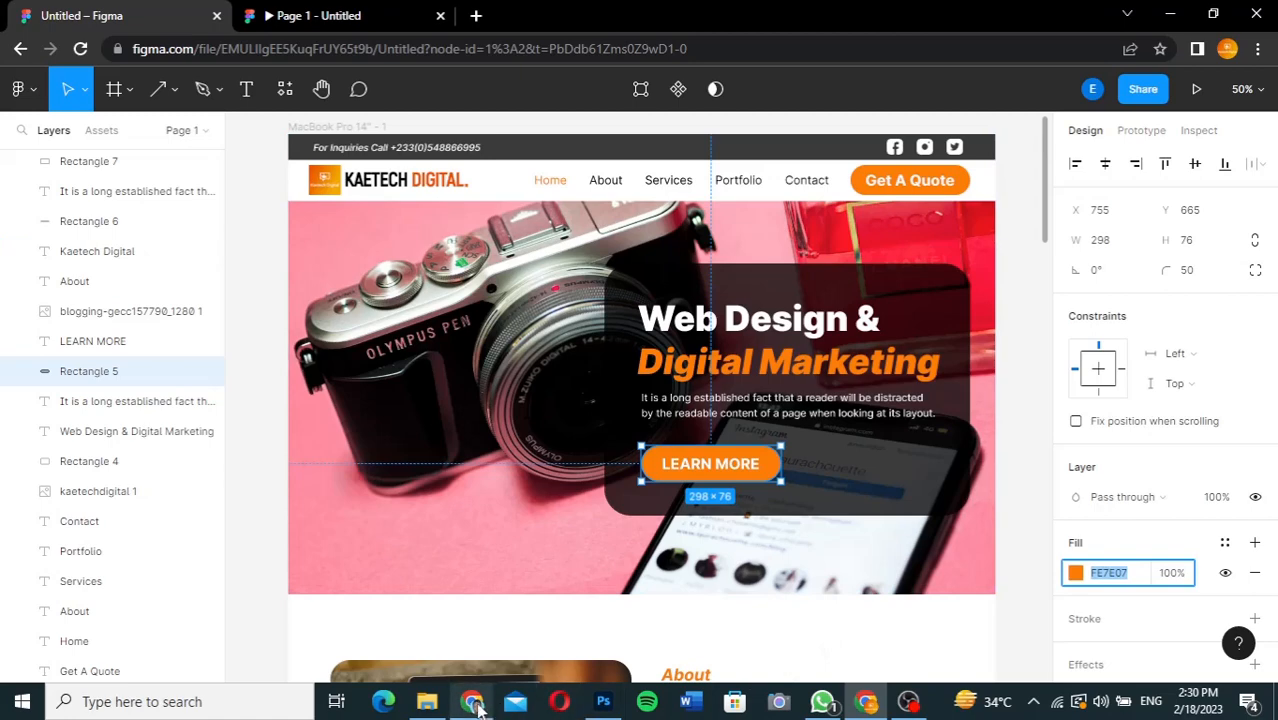
left_click(474, 703)
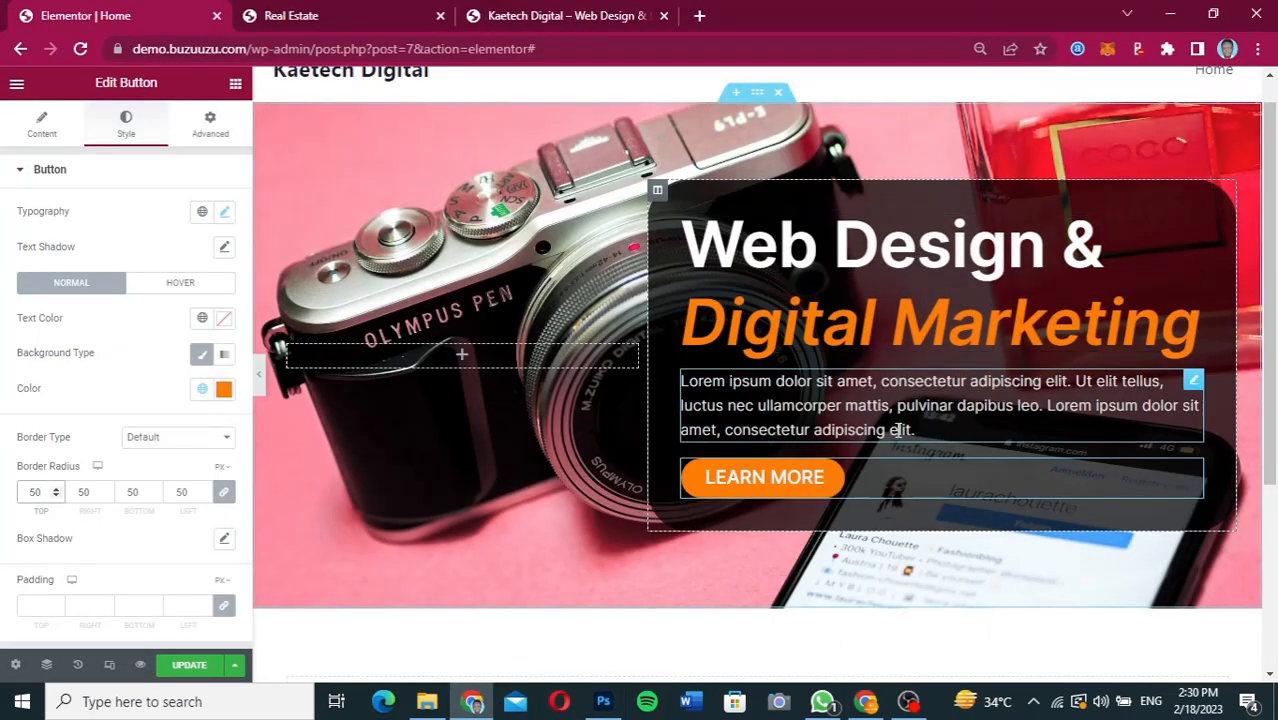
scroll(898, 430, "down", 2)
scroll(898, 430, "up", 1)
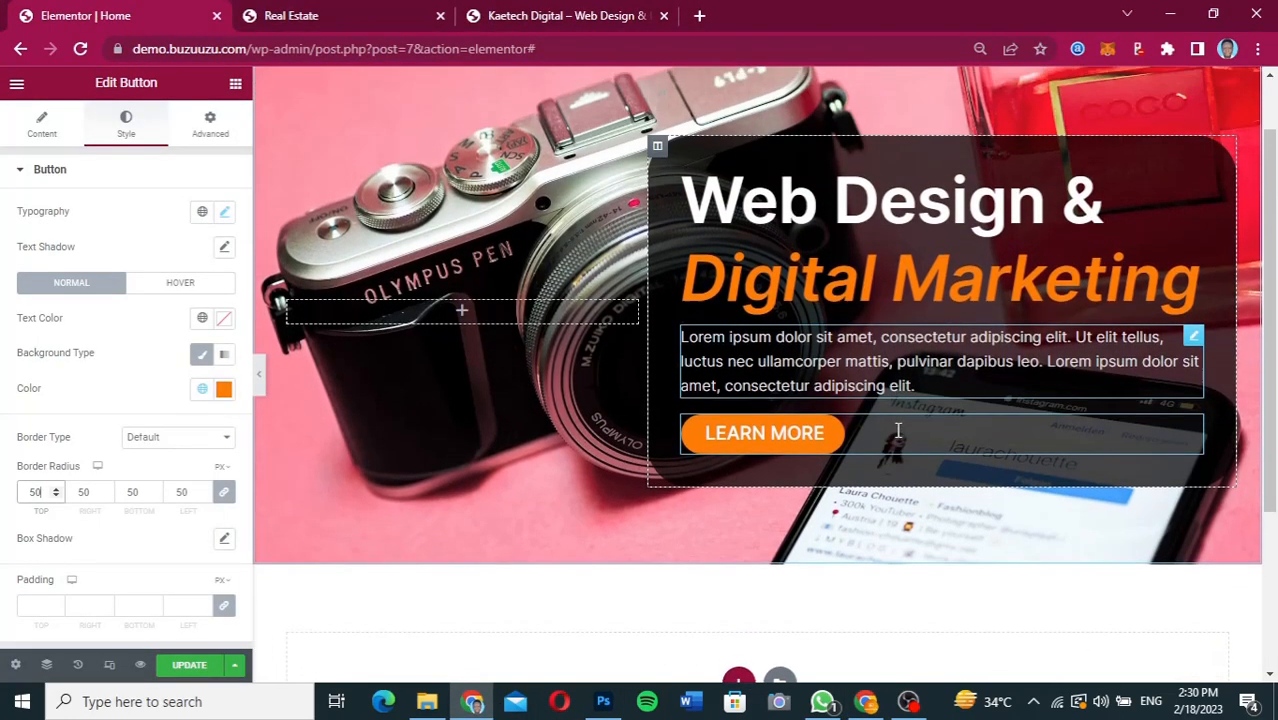
scroll(922, 276, "up", 1)
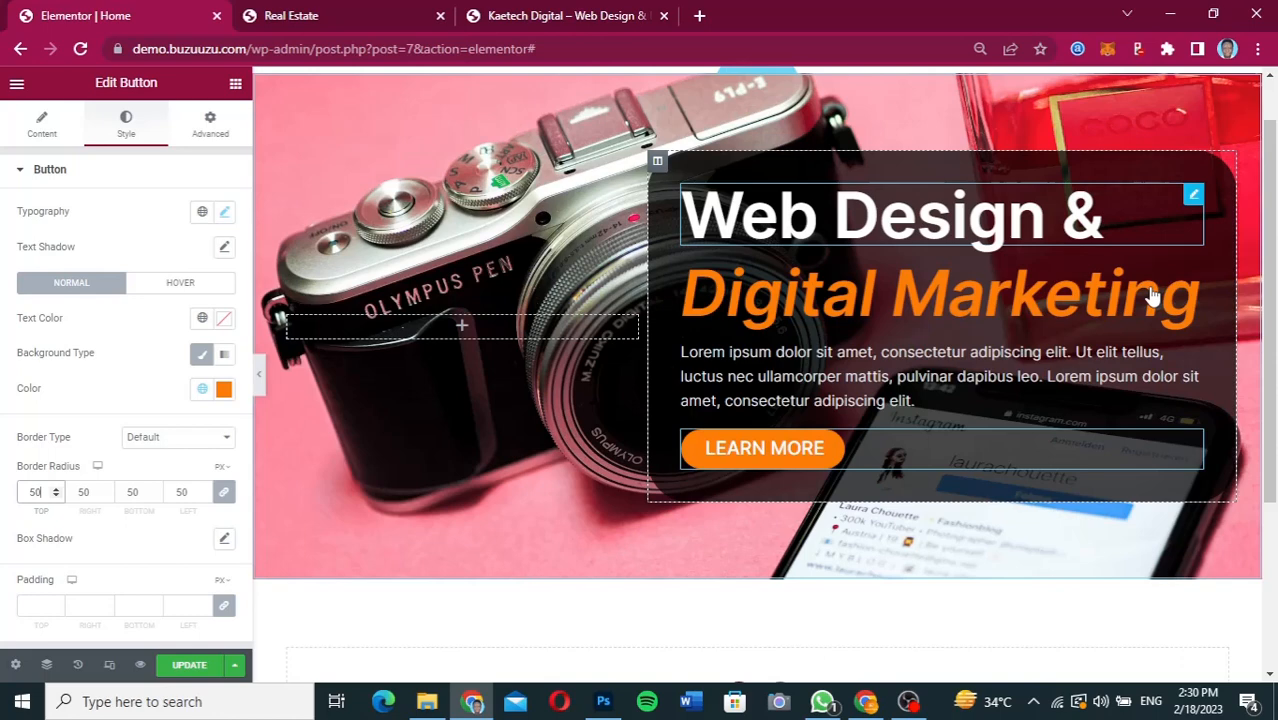
Set the font size of the hero heading "Web Design &" to 65 px.
left_click(1157, 232)
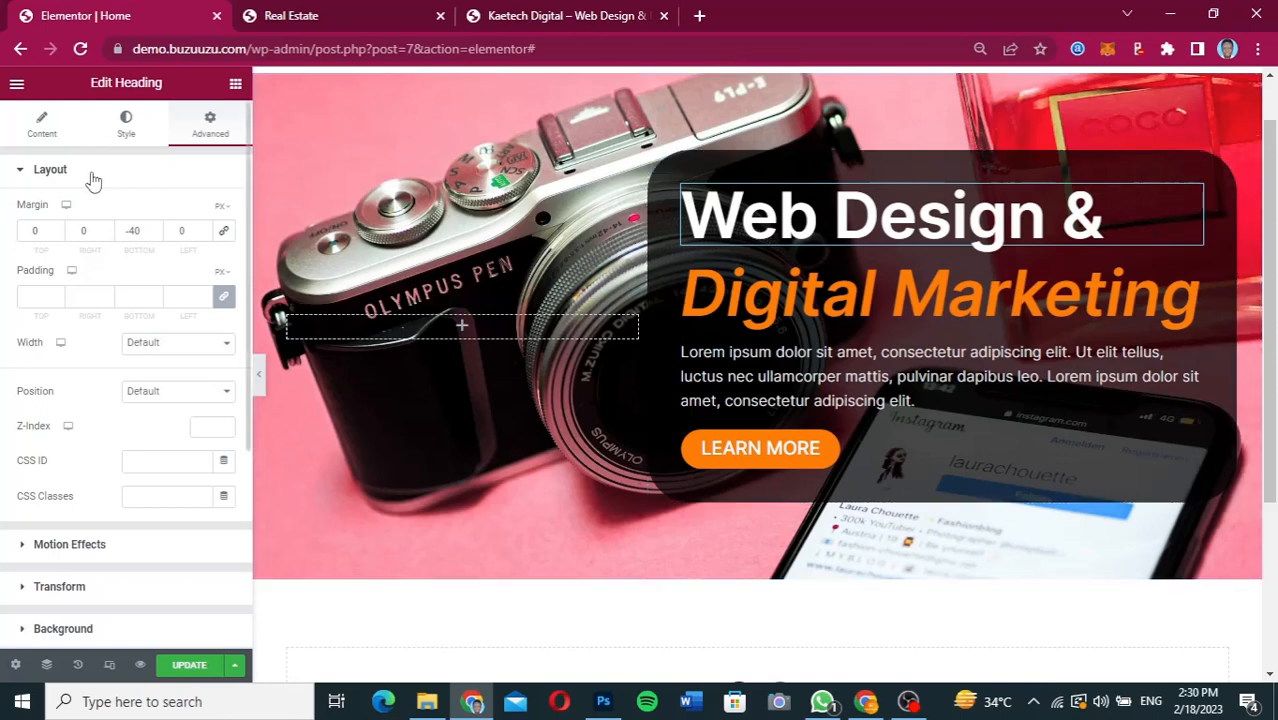
left_click(41, 127)
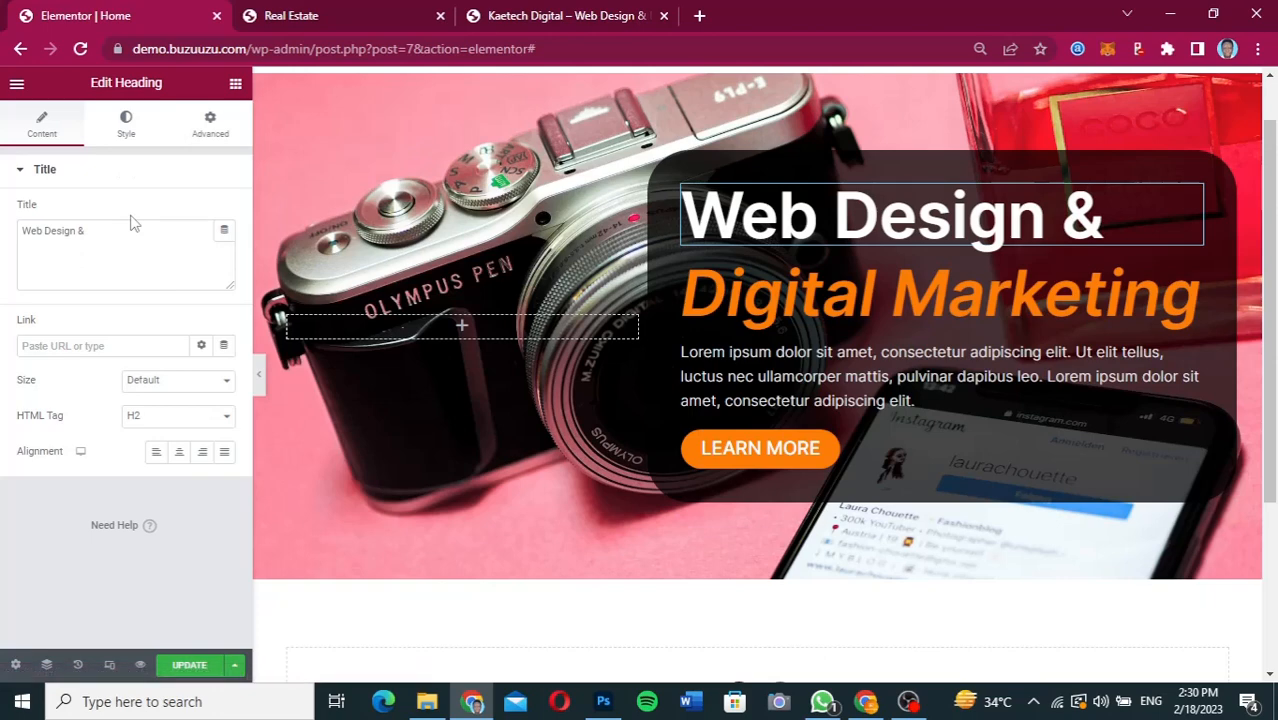
left_click(127, 134)
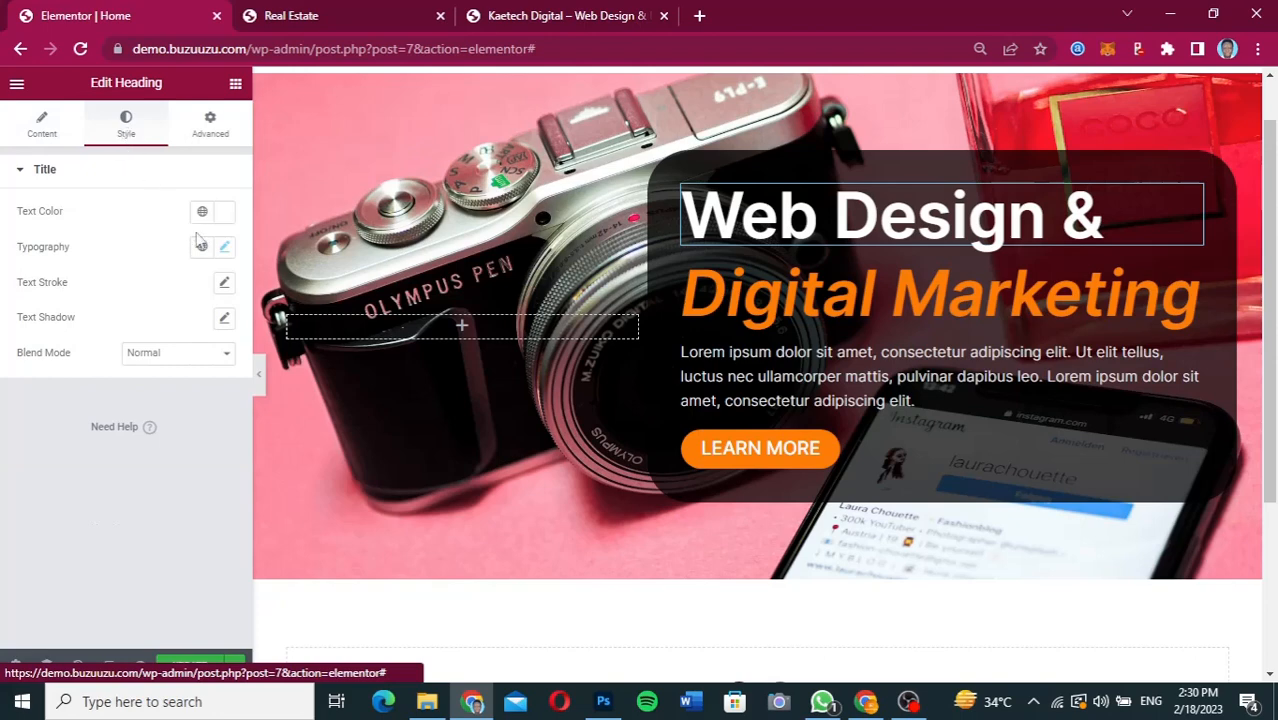
left_click(225, 248)
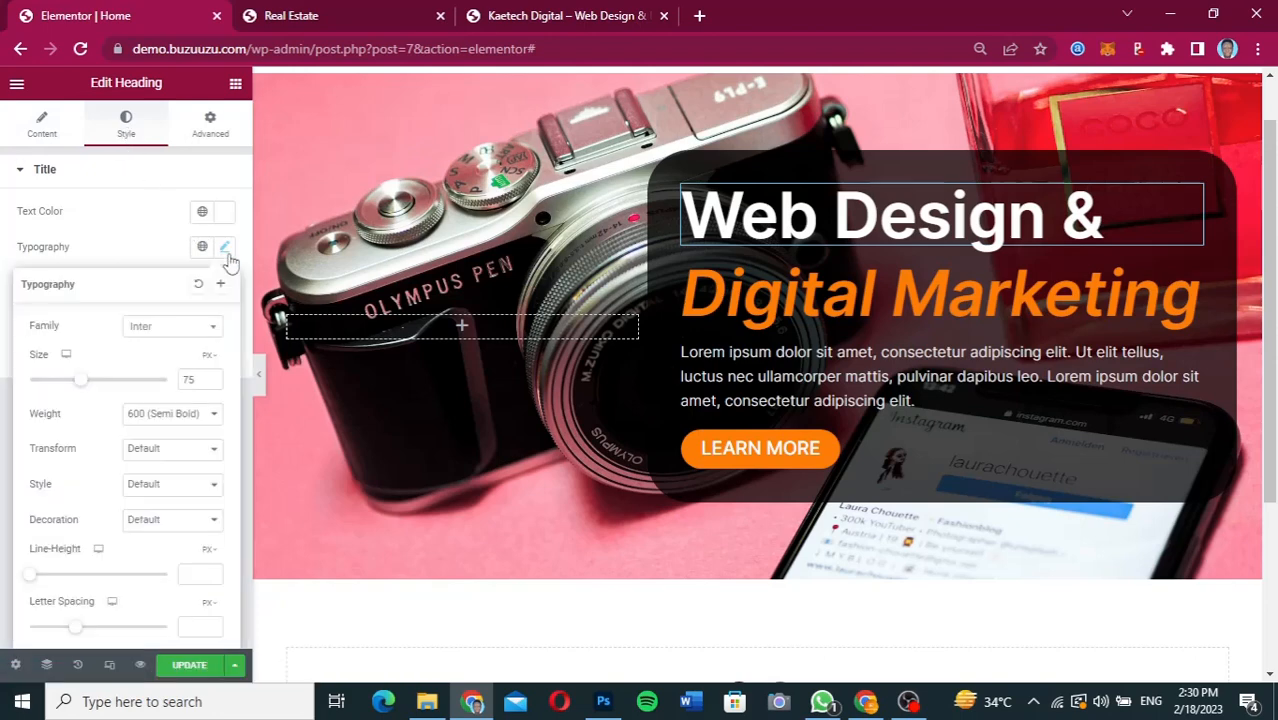
left_click(190, 379)
left_click_drag(190, 379, 175, 388)
type("65")
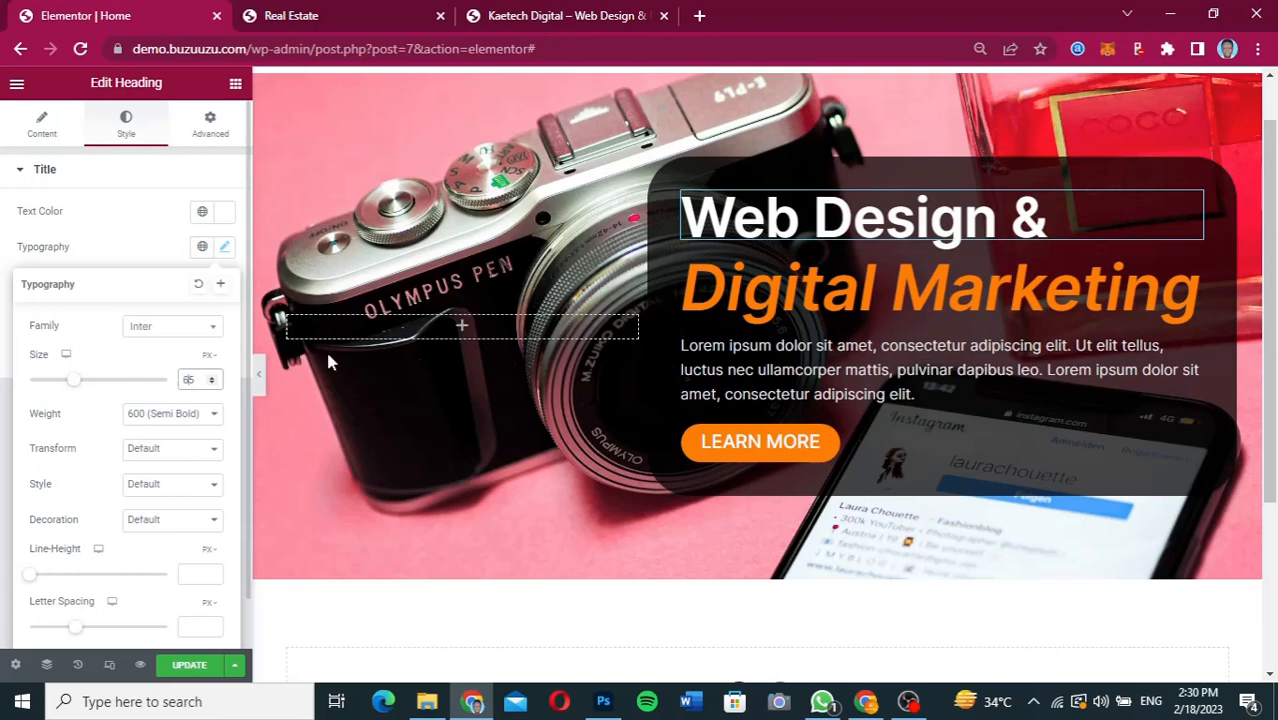
Set the font size of the orange "Digital Marketing" heading to 65 px.
left_click(1122, 288)
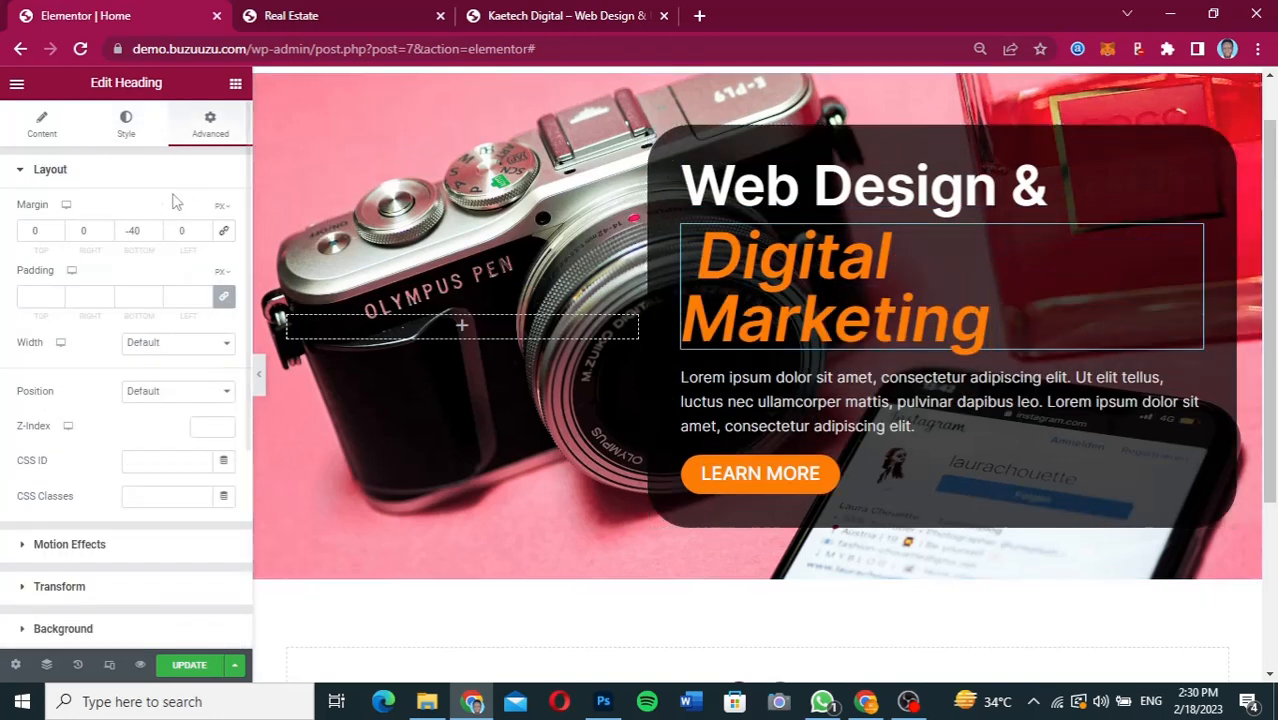
left_click(127, 128)
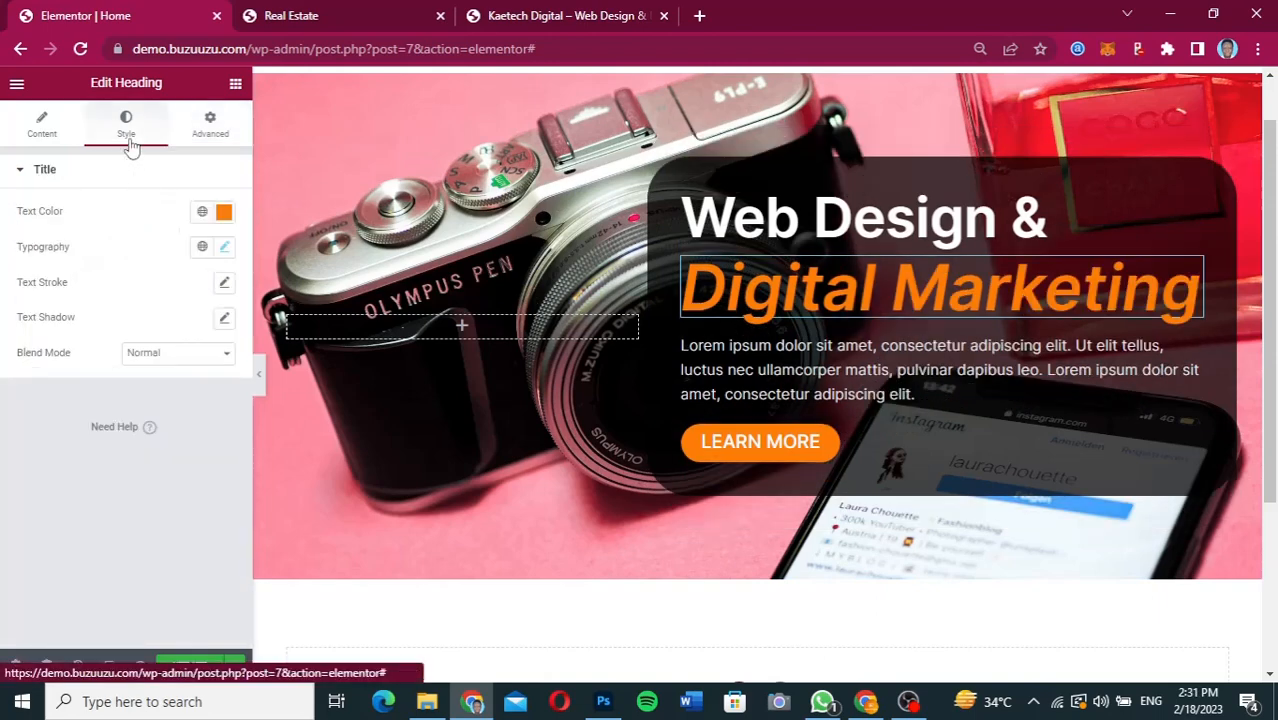
left_click(224, 247)
left_click(185, 379)
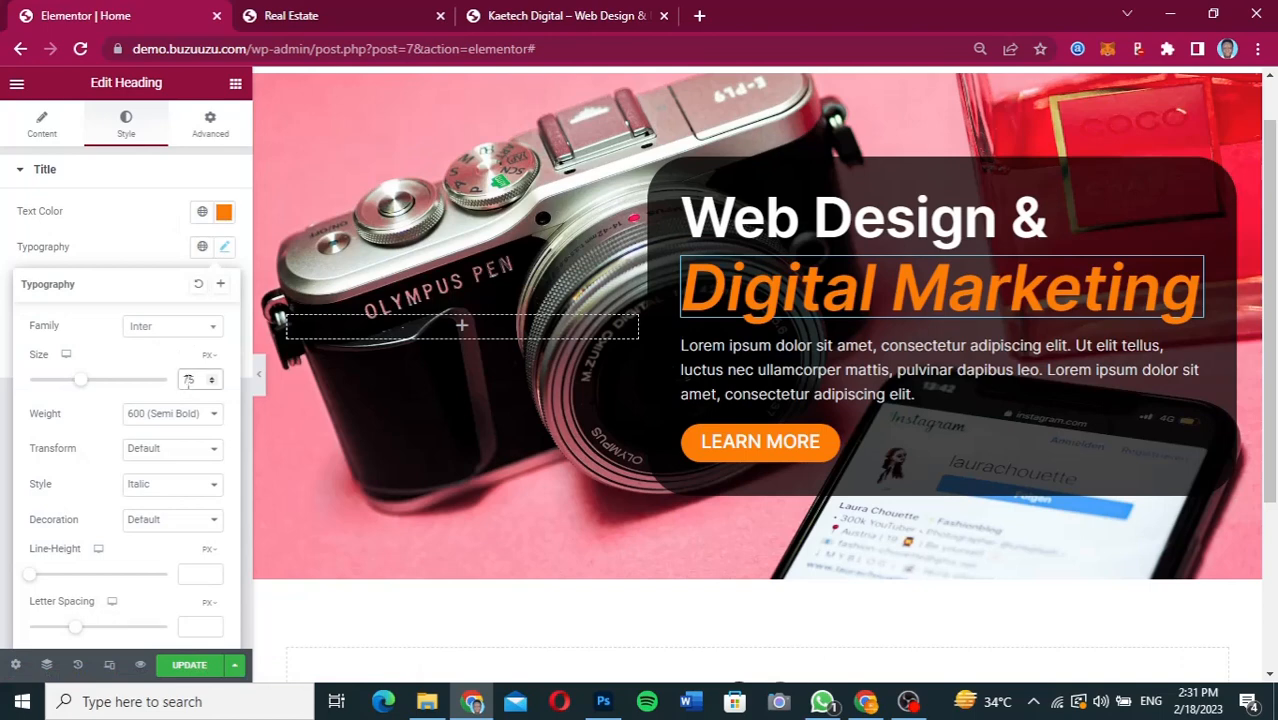
type("65")
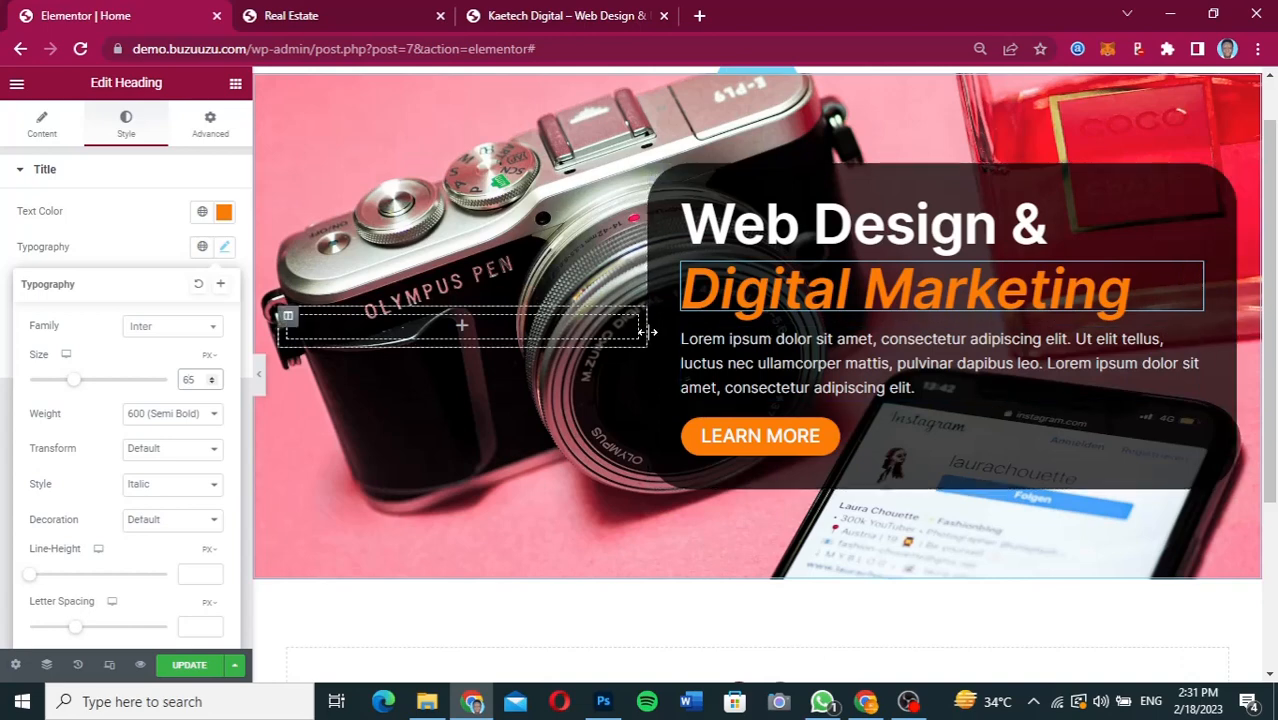
Widen the hero's empty column slightly so the dark text panel becomes narrower, and preview the hero at full page width.
left_click_drag(647, 330, 692, 336)
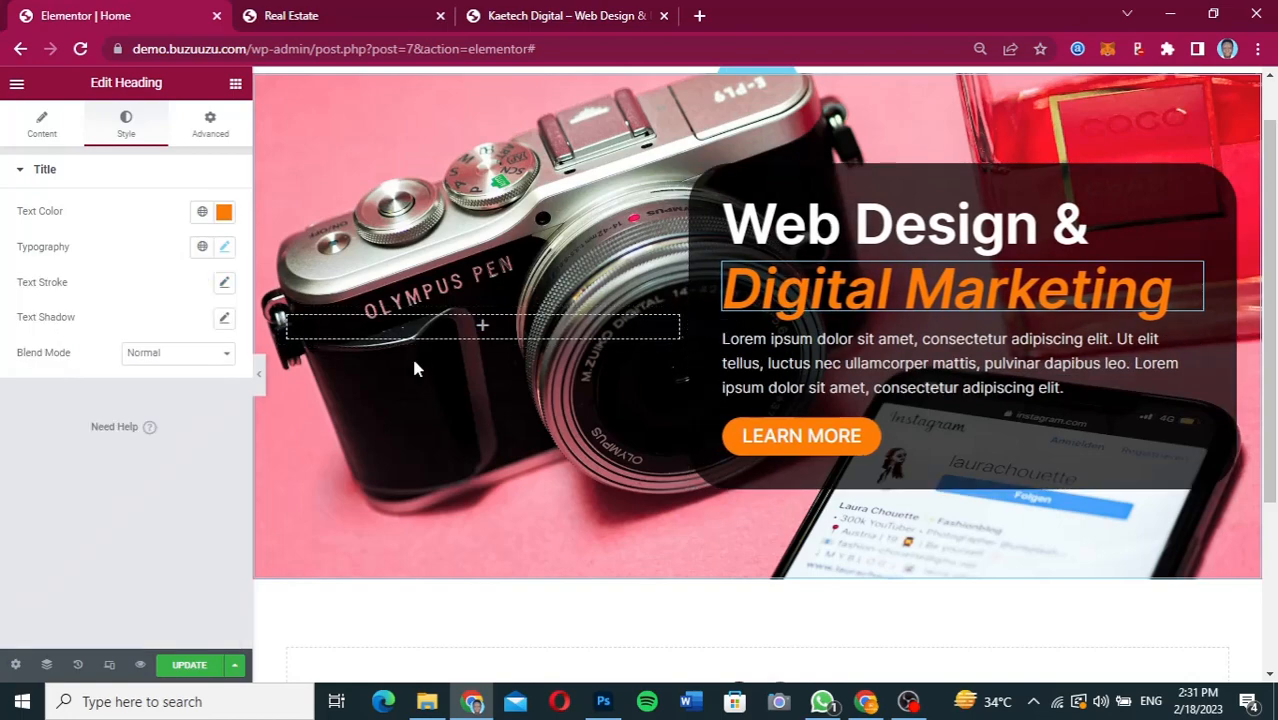
left_click(259, 376)
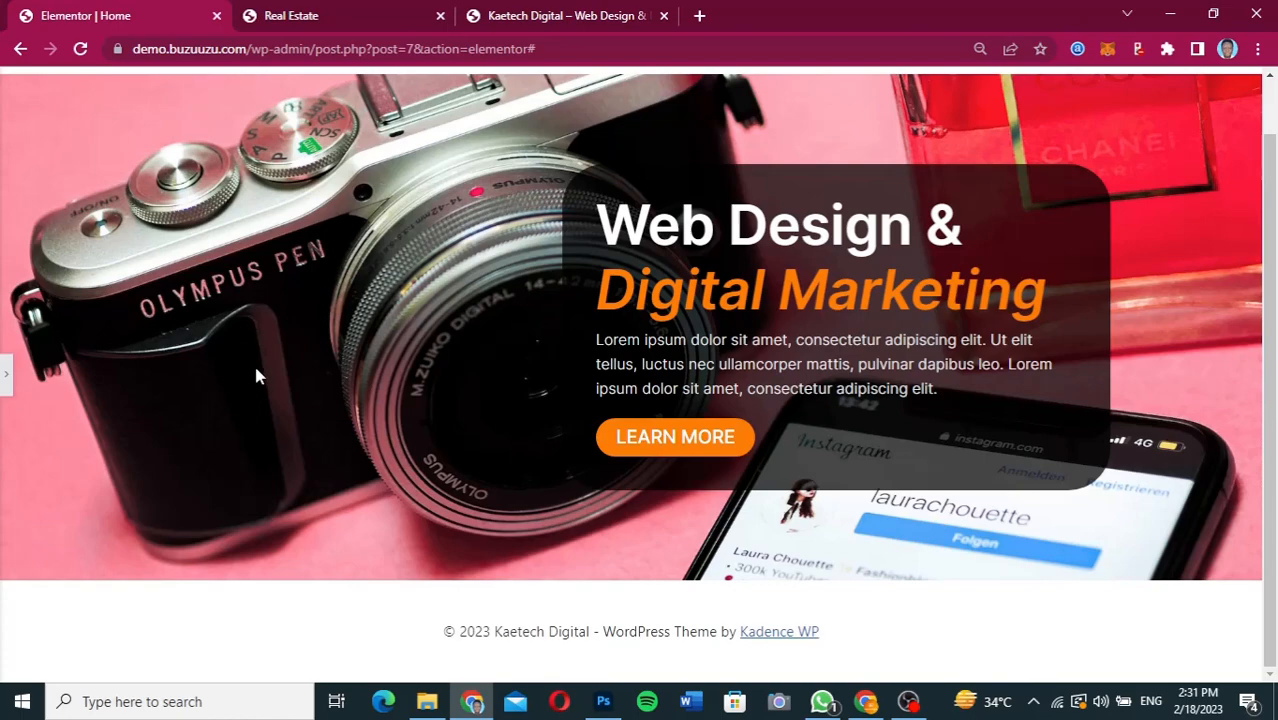
left_click(6, 374)
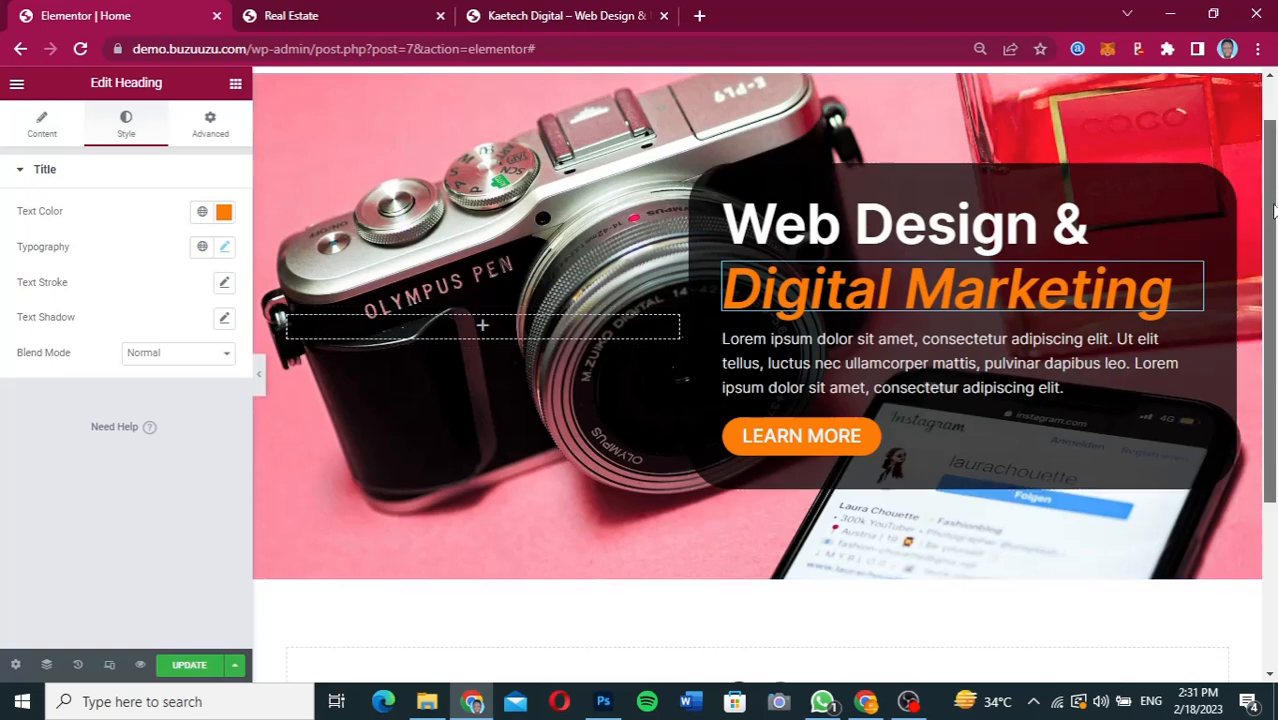
Check the About section in the Figma design and add a section with two equal columns below the hero in Elementor.
left_click_drag(1274, 210, 1274, 244)
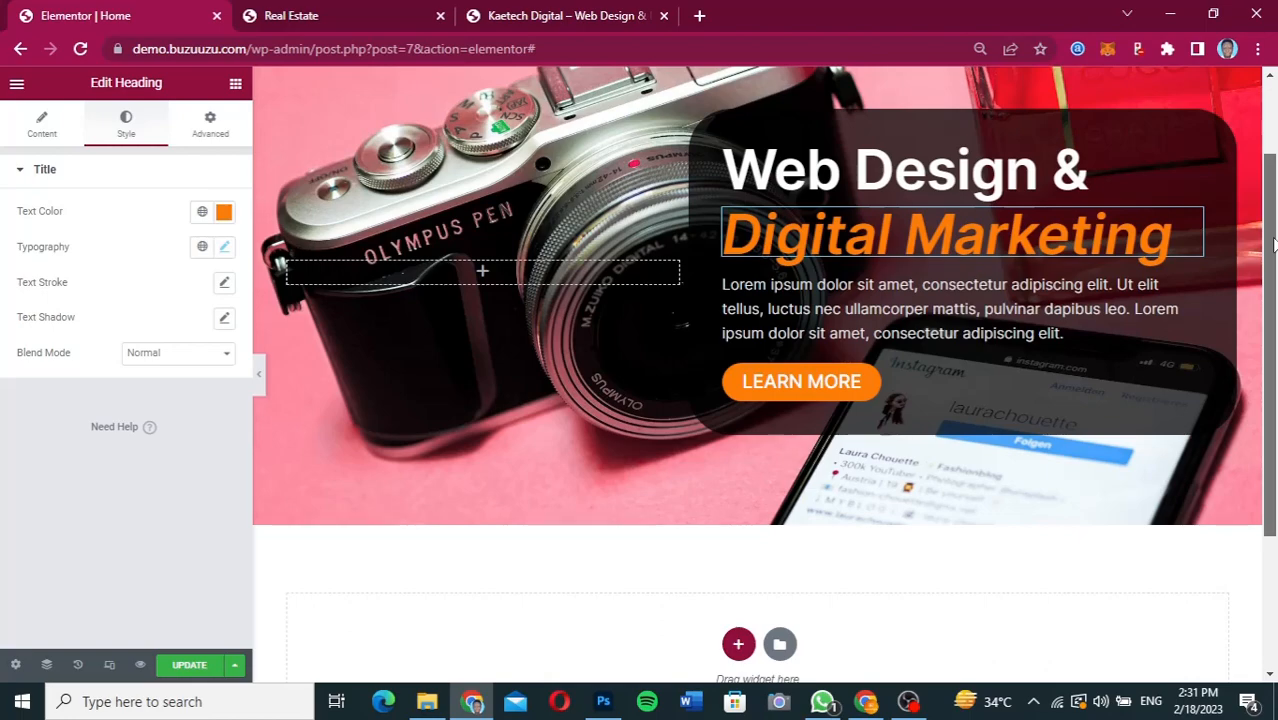
left_click_drag(1274, 244, 1274, 302)
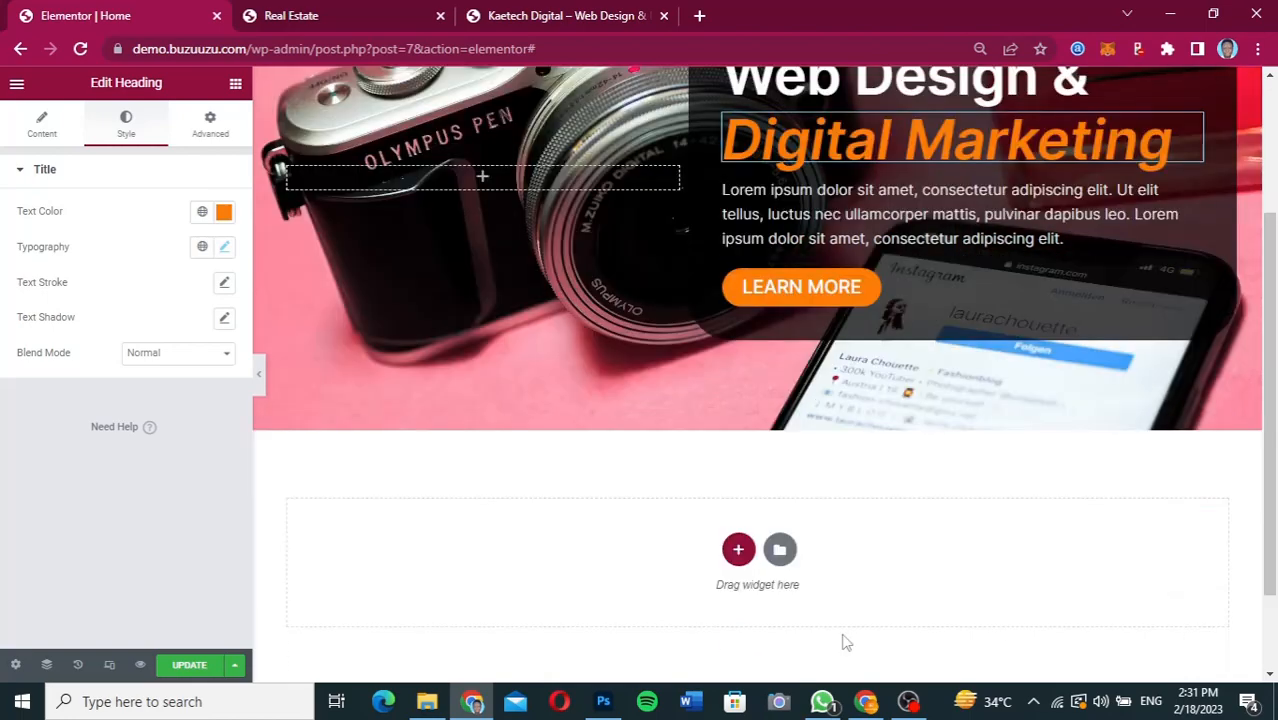
left_click(864, 704)
left_click_drag(1044, 218, 1043, 314)
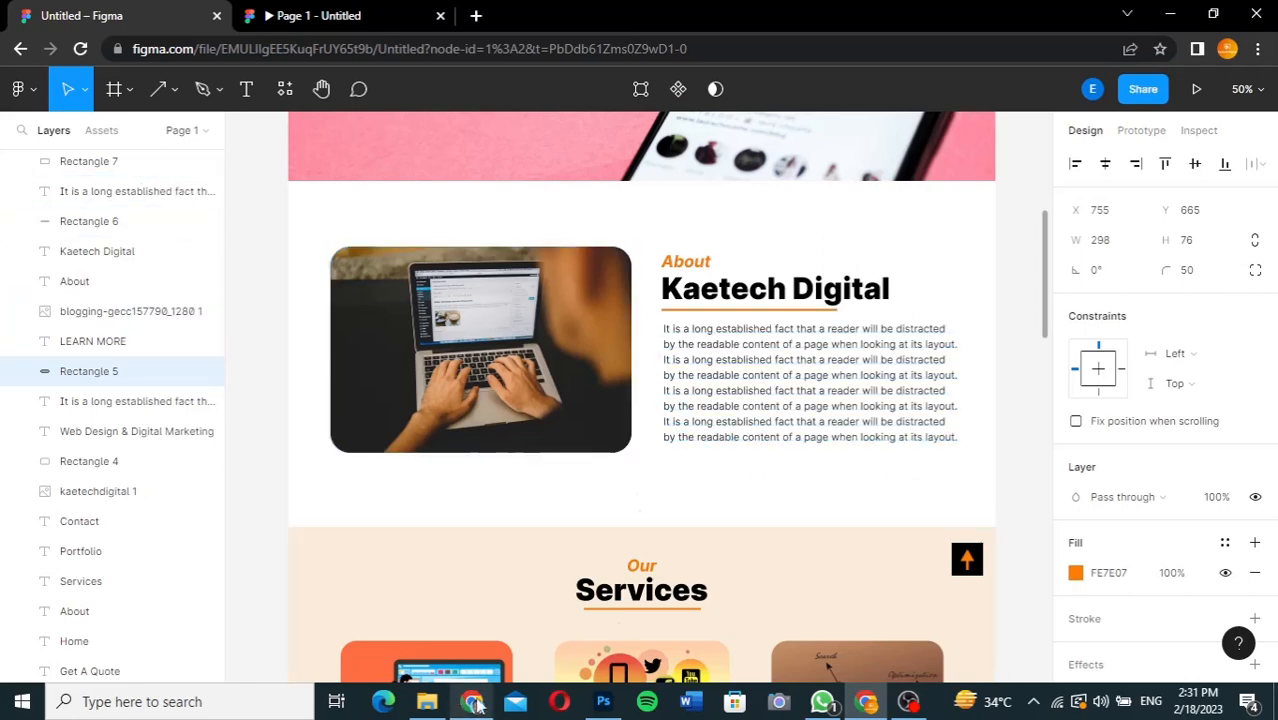
left_click(472, 703)
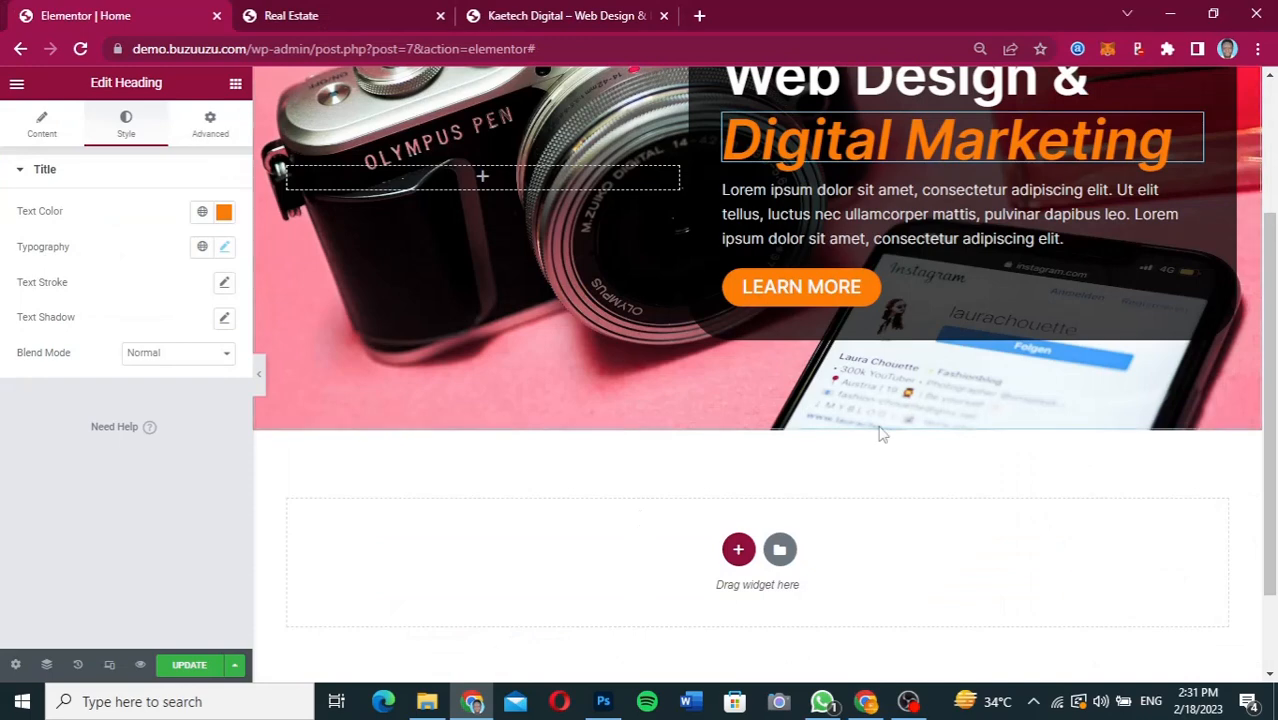
scroll(880, 434, "down", 1)
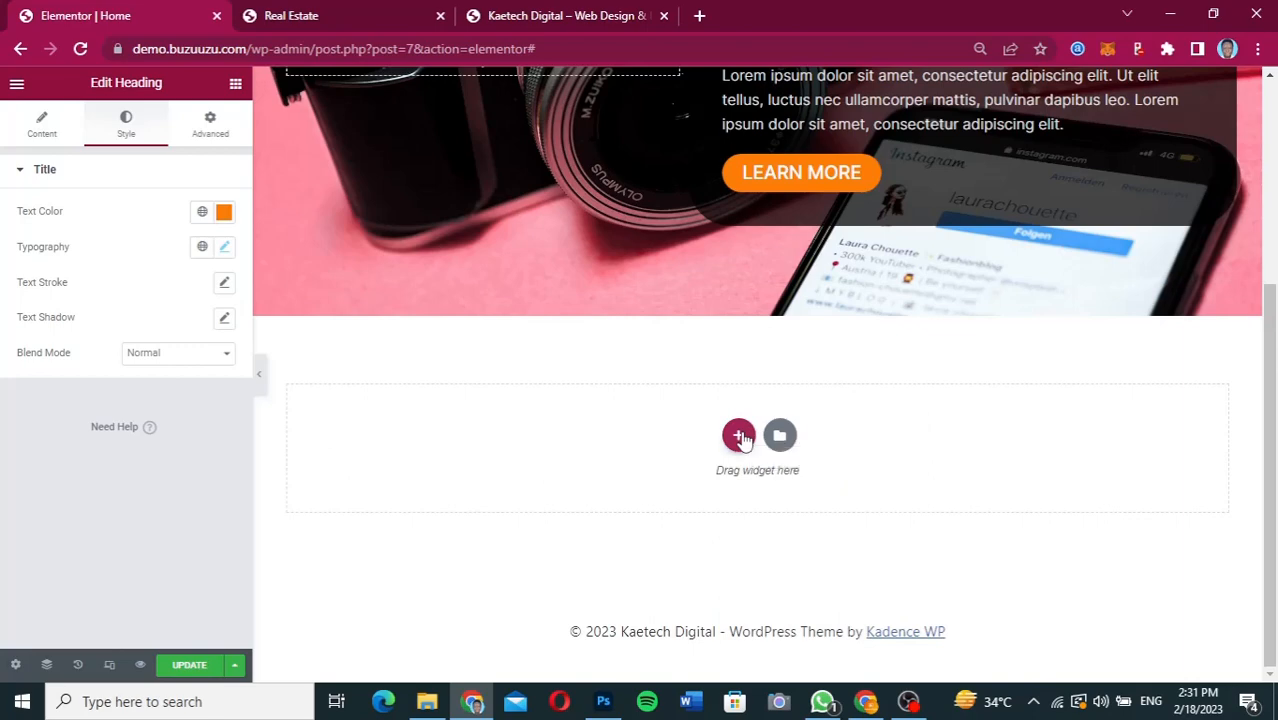
left_click(739, 436)
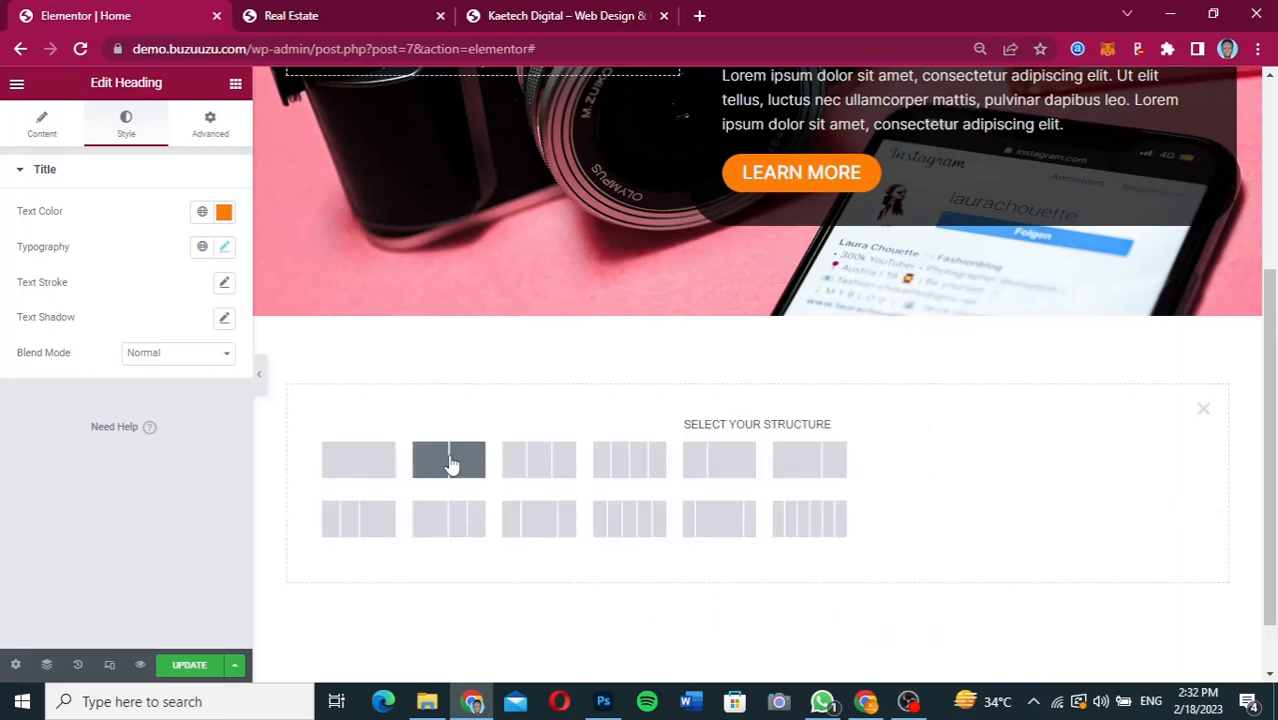
left_click(449, 460)
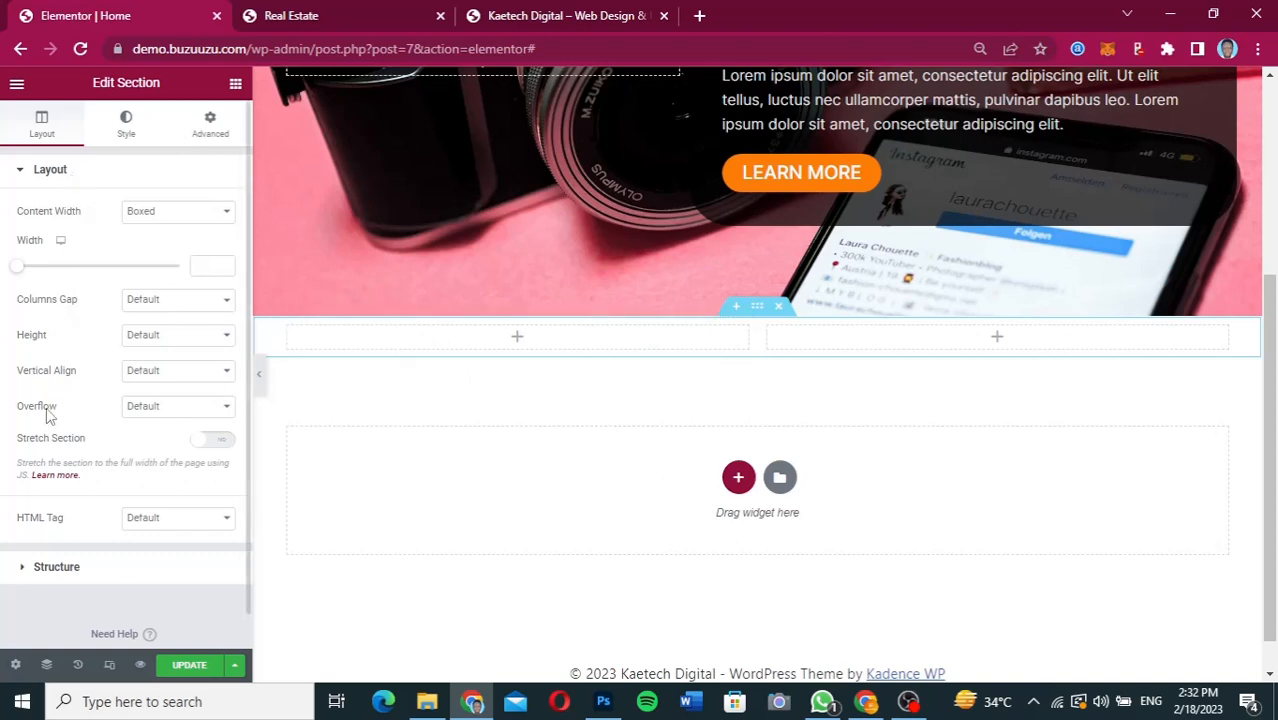
Set the new two-column section's height to Min Height with a minimum of 600 px.
left_click(188, 335)
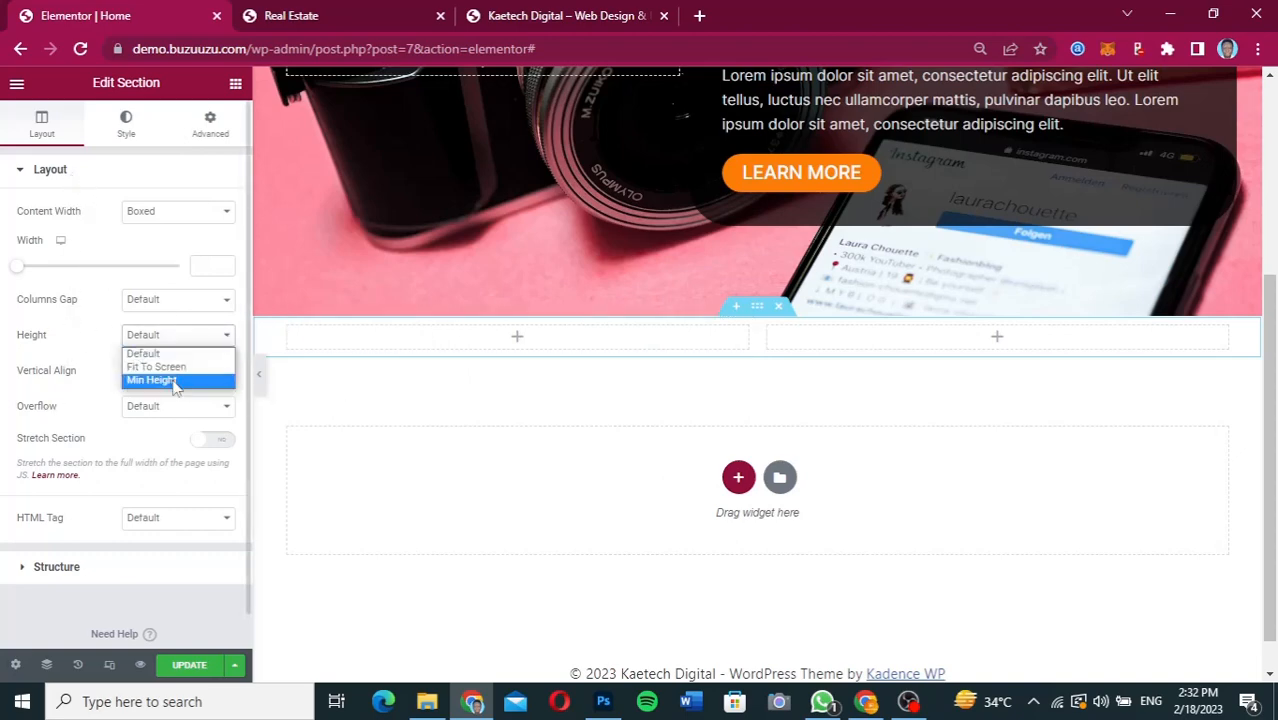
left_click(176, 380)
left_click_drag(202, 390, 189, 395)
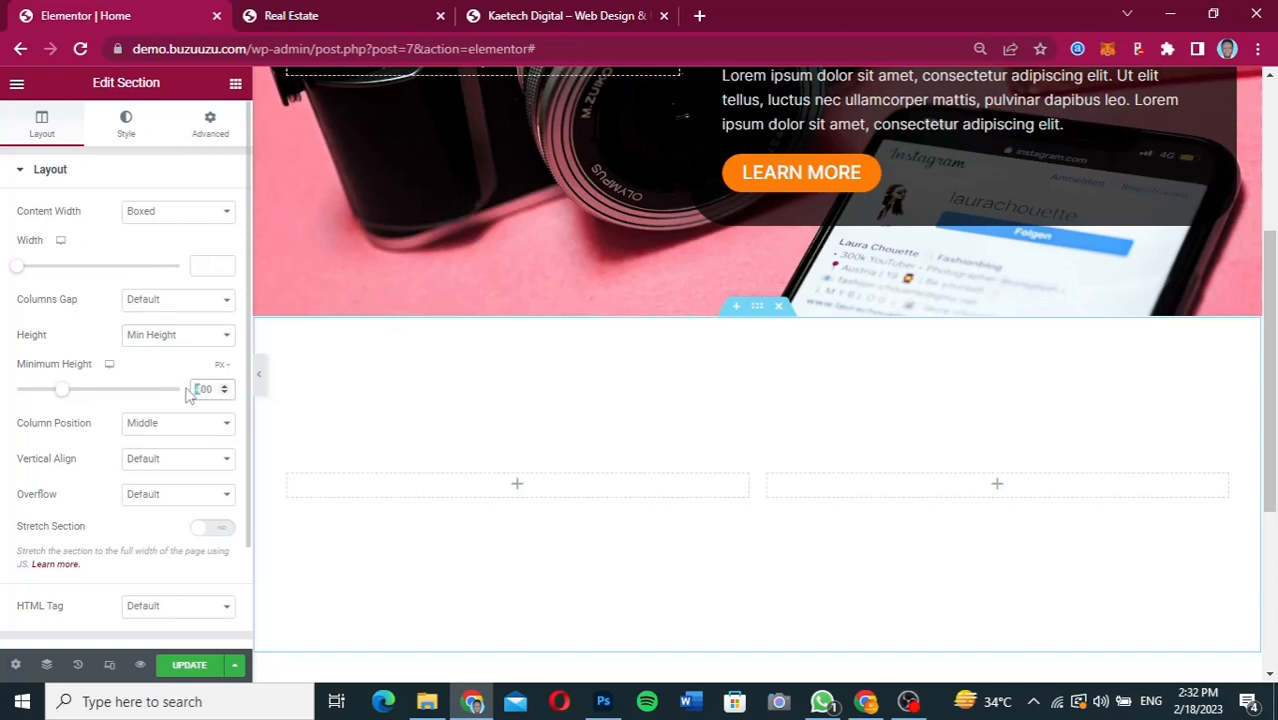
type("6")
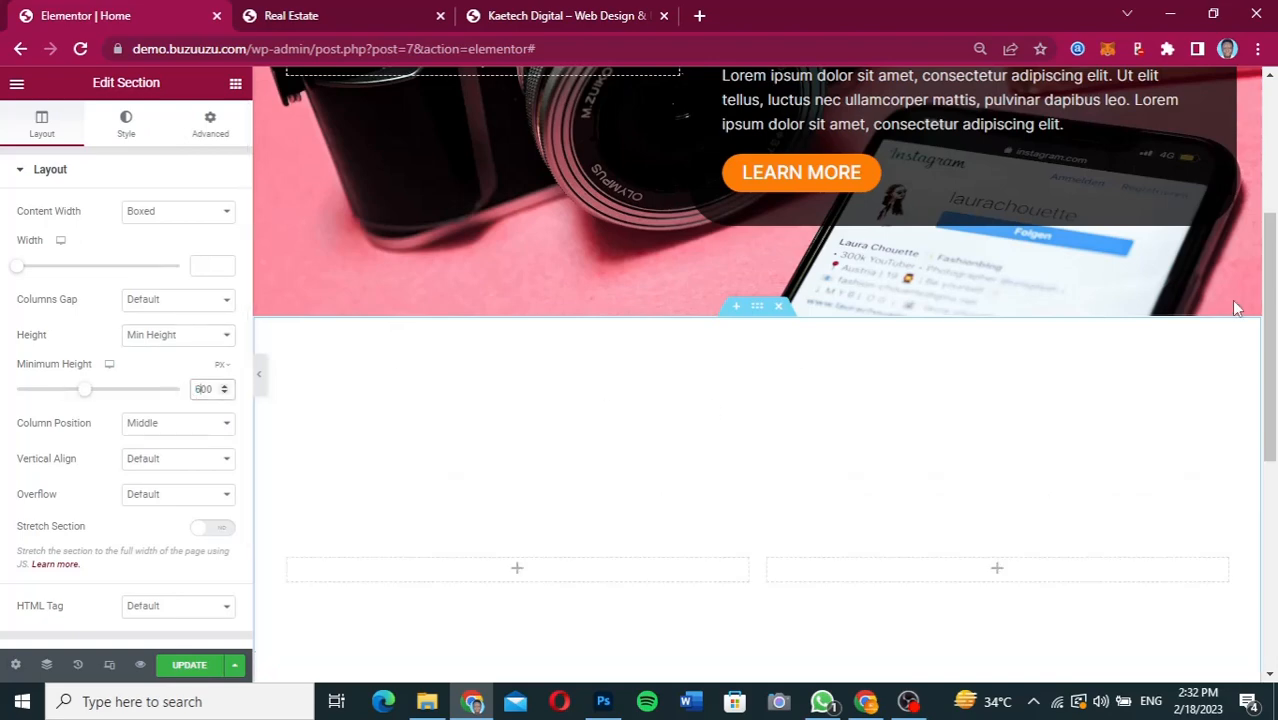
Add an Image widget to the new section's first column and insert the laptop typing photo from the media library.
left_click_drag(1270, 285, 1272, 378)
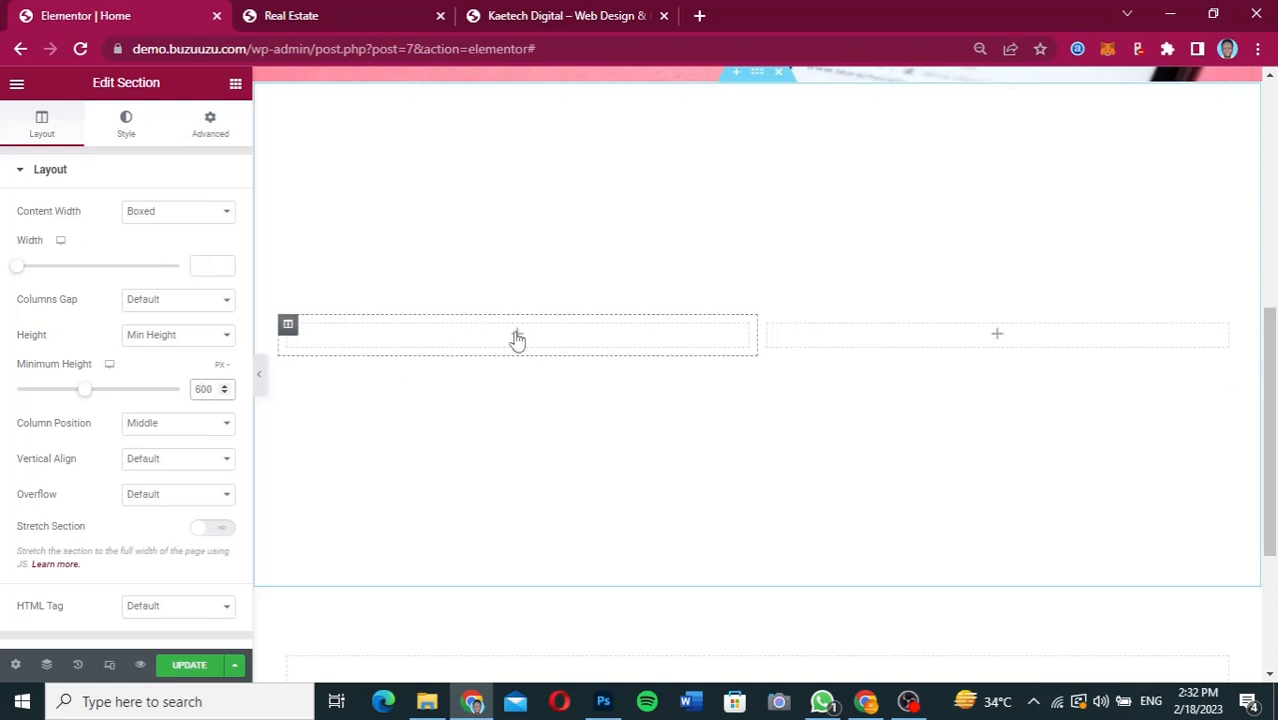
left_click(517, 336)
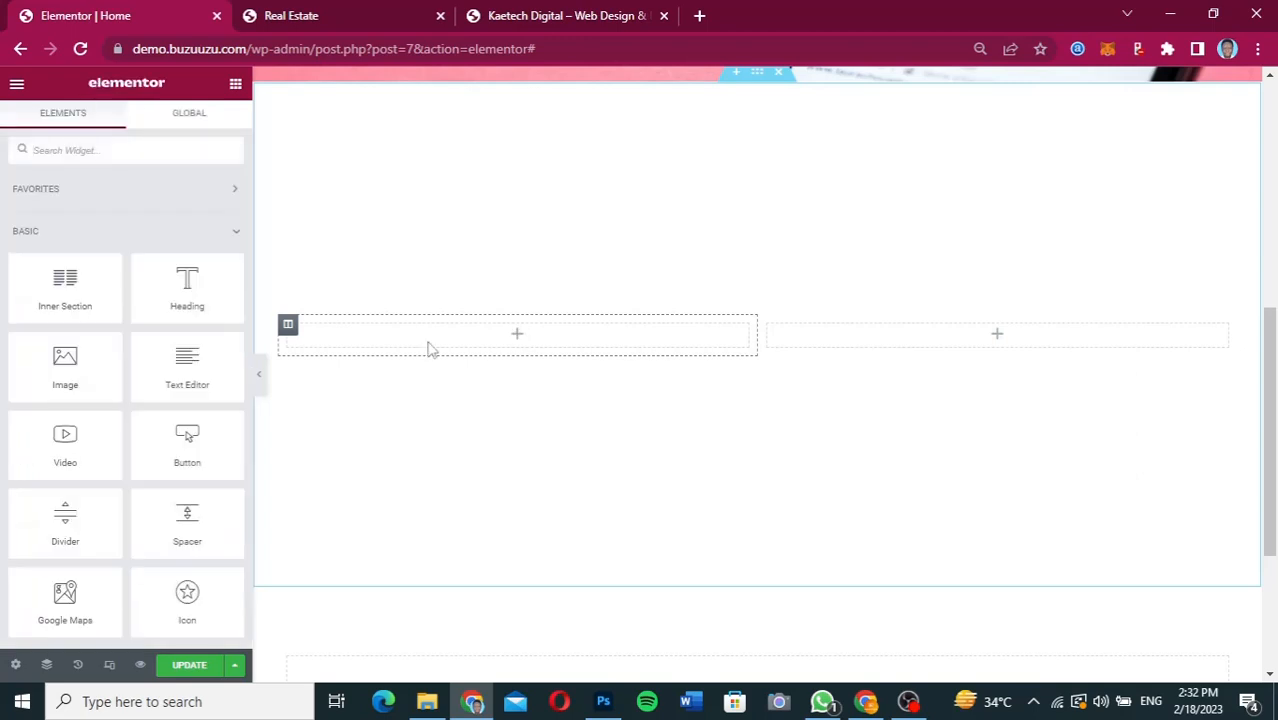
left_click_drag(57, 365, 519, 340)
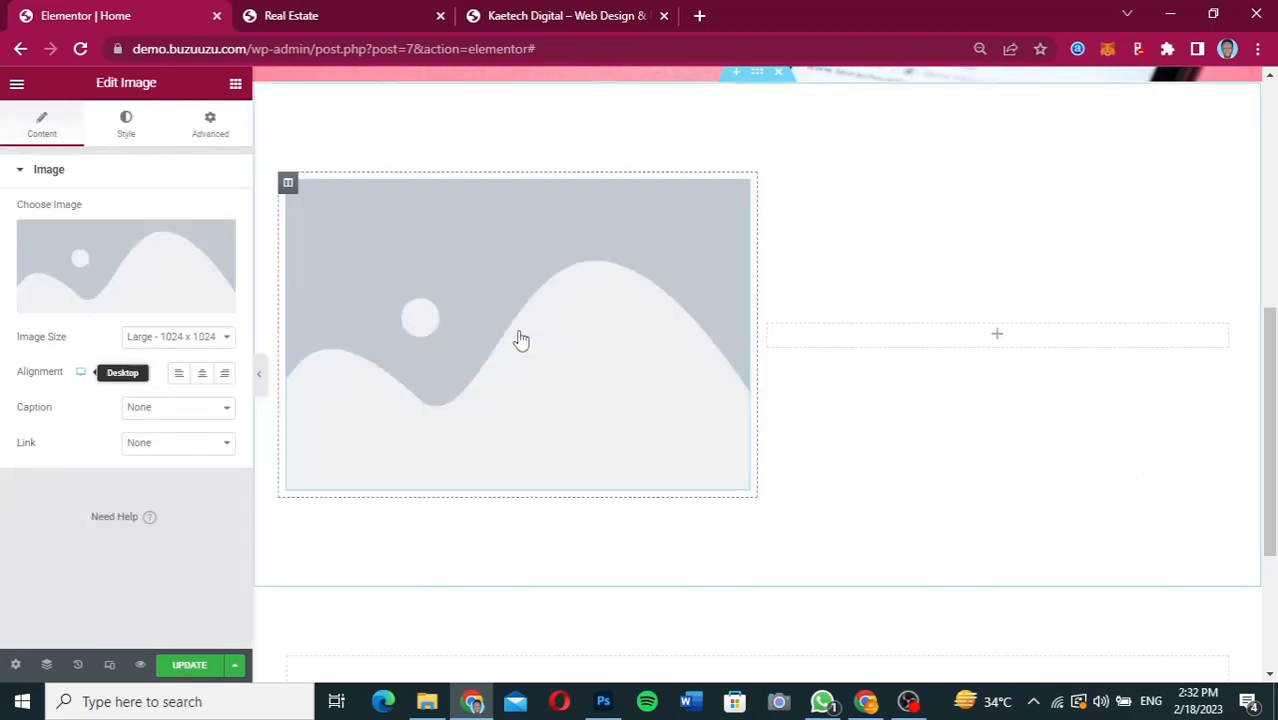
left_click(121, 261)
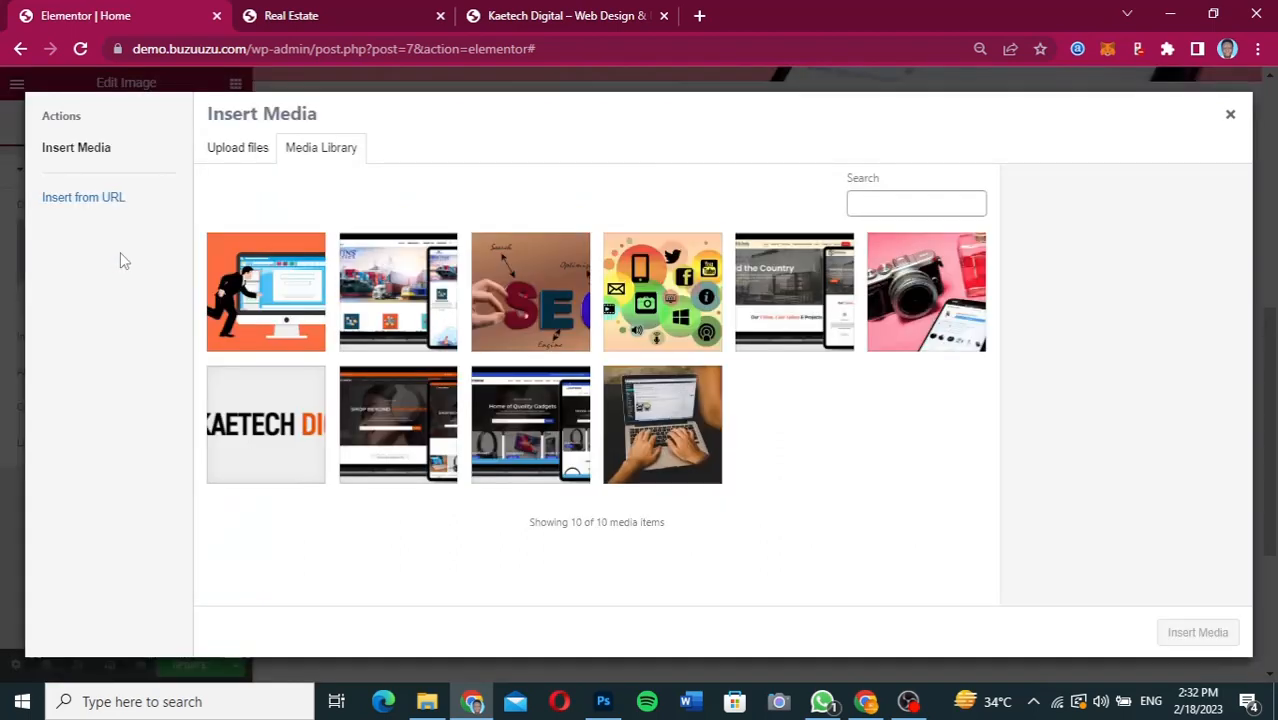
left_click(635, 465)
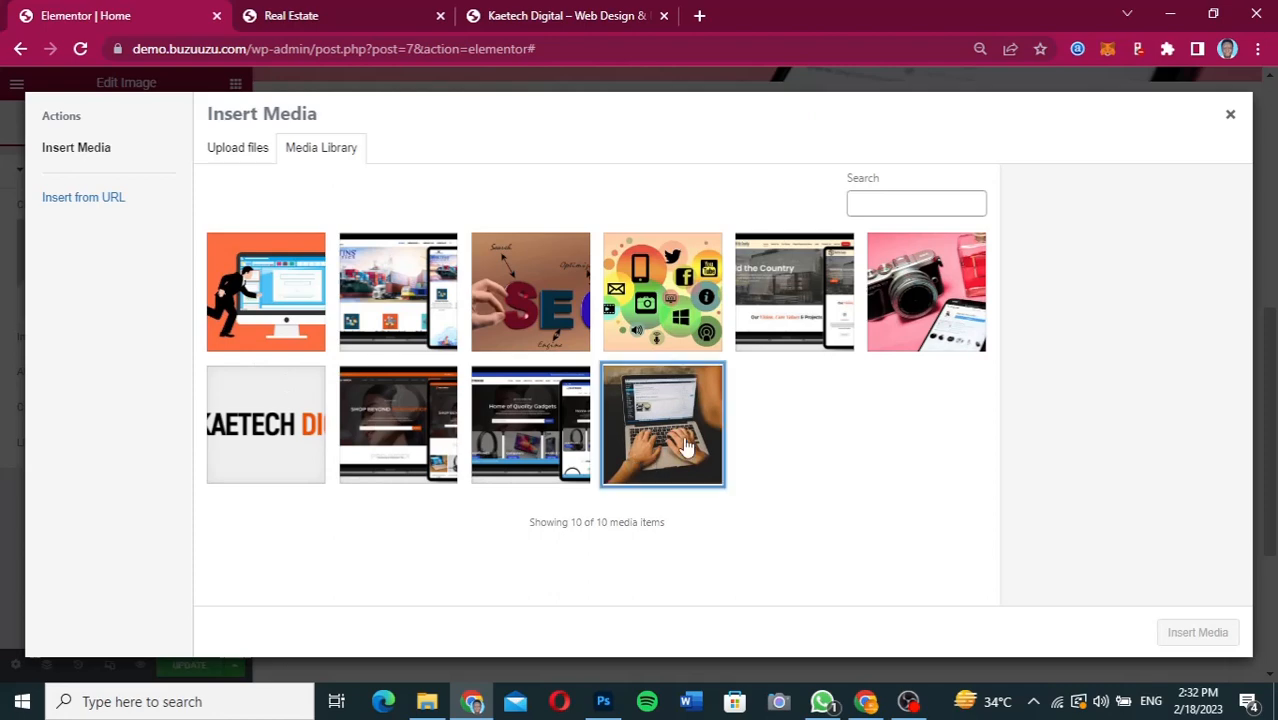
left_click(1222, 640)
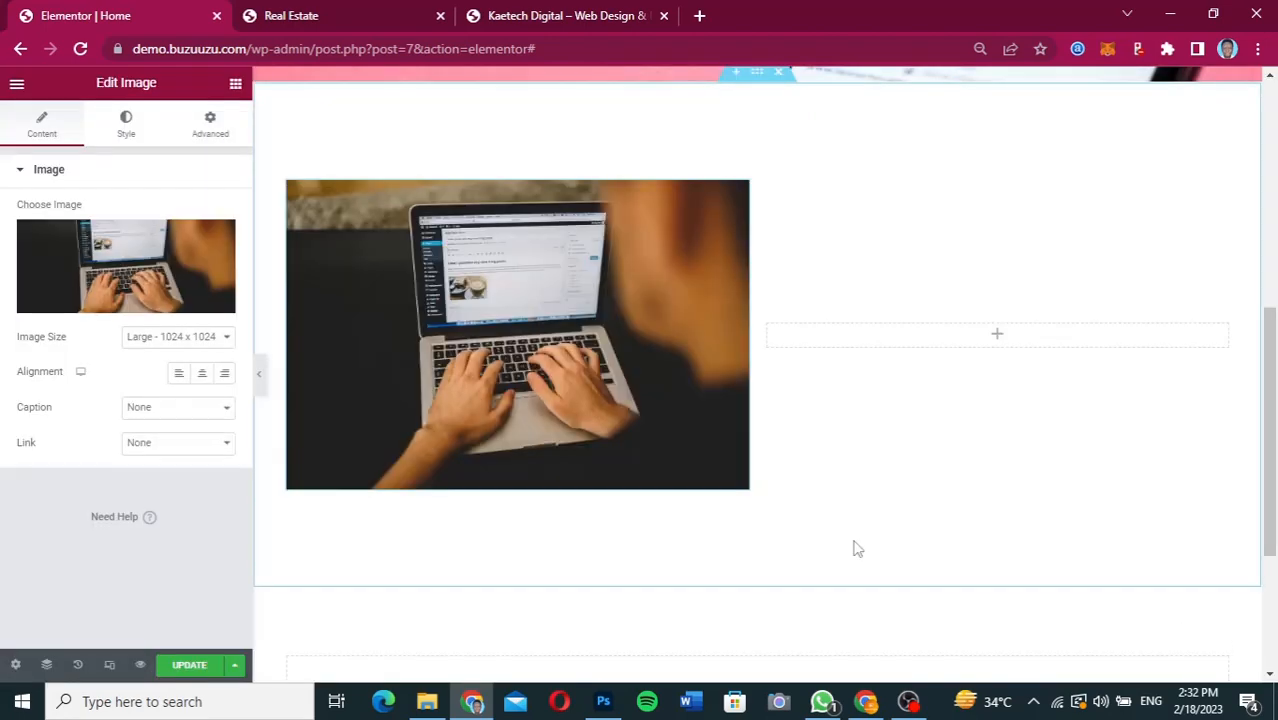
Round the laptop photo's corners with a border radius of 50 px on all sides.
left_click(127, 130)
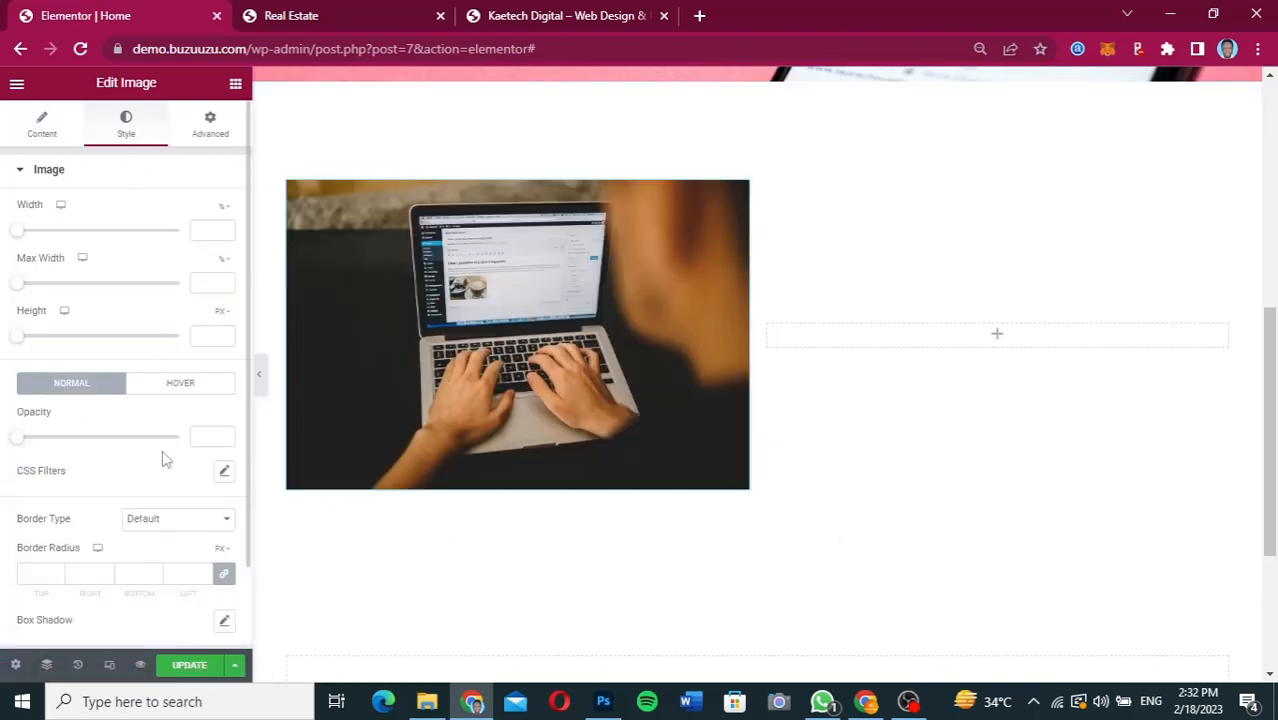
scroll(166, 459, "down", 1)
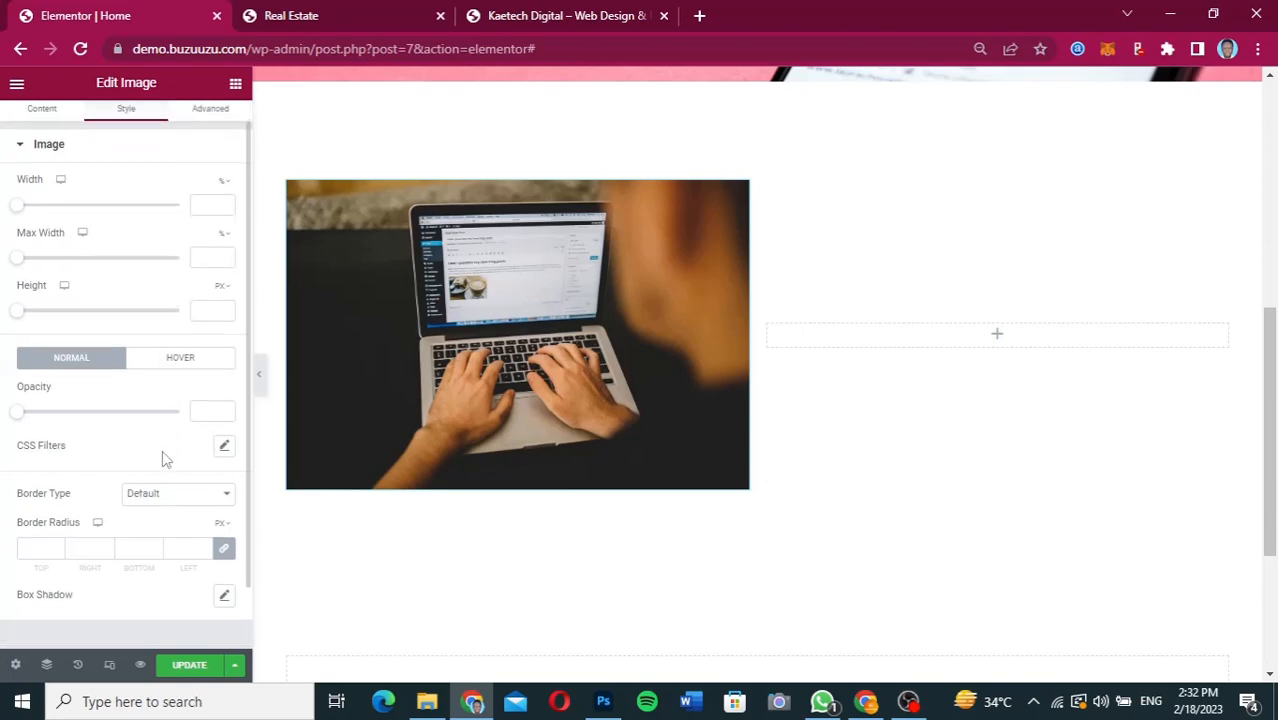
left_click(30, 547)
type("50")
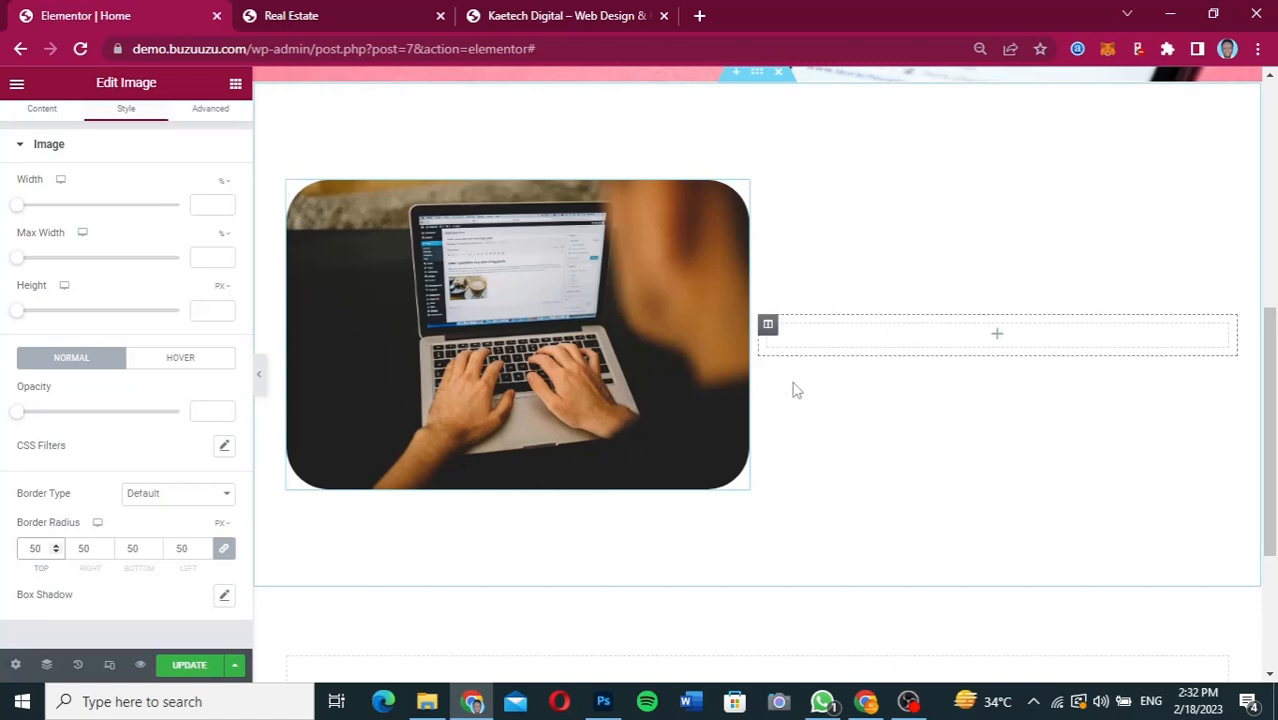
Add a Heading widget to the section's empty second column and, following the Figma design, set its title to "About".
left_click(998, 342)
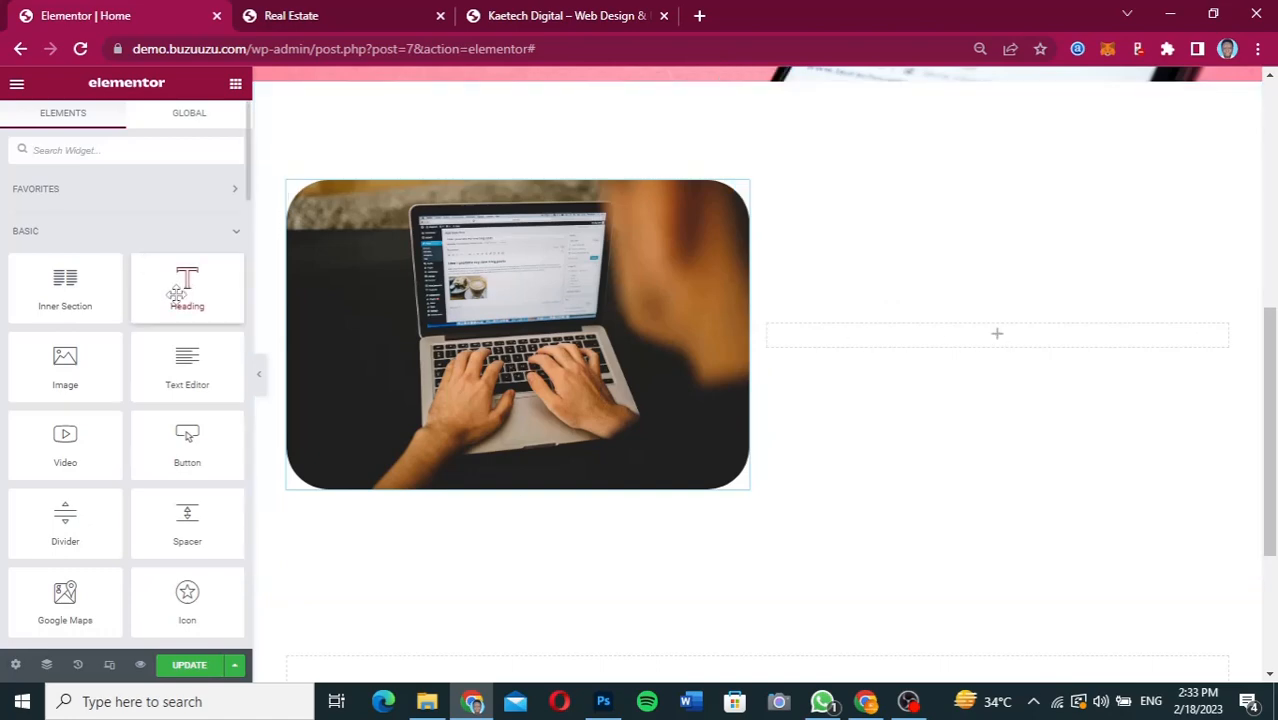
left_click_drag(176, 293, 968, 336)
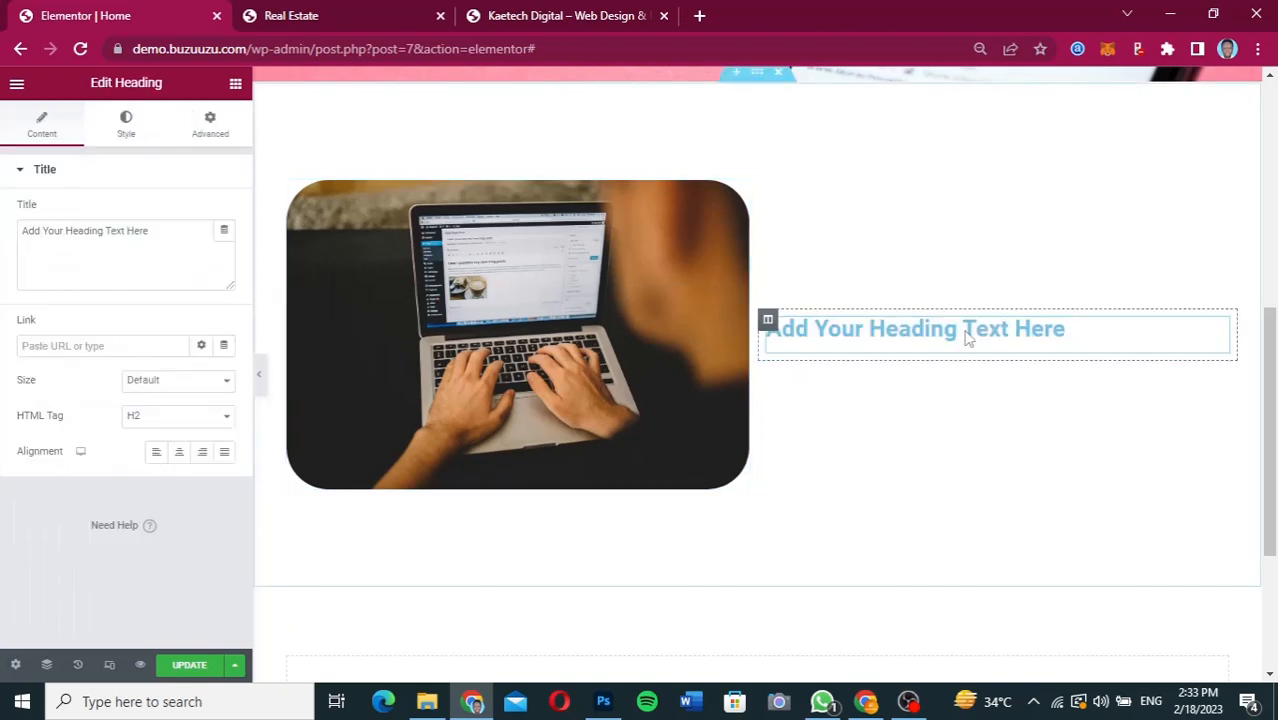
left_click(866, 702)
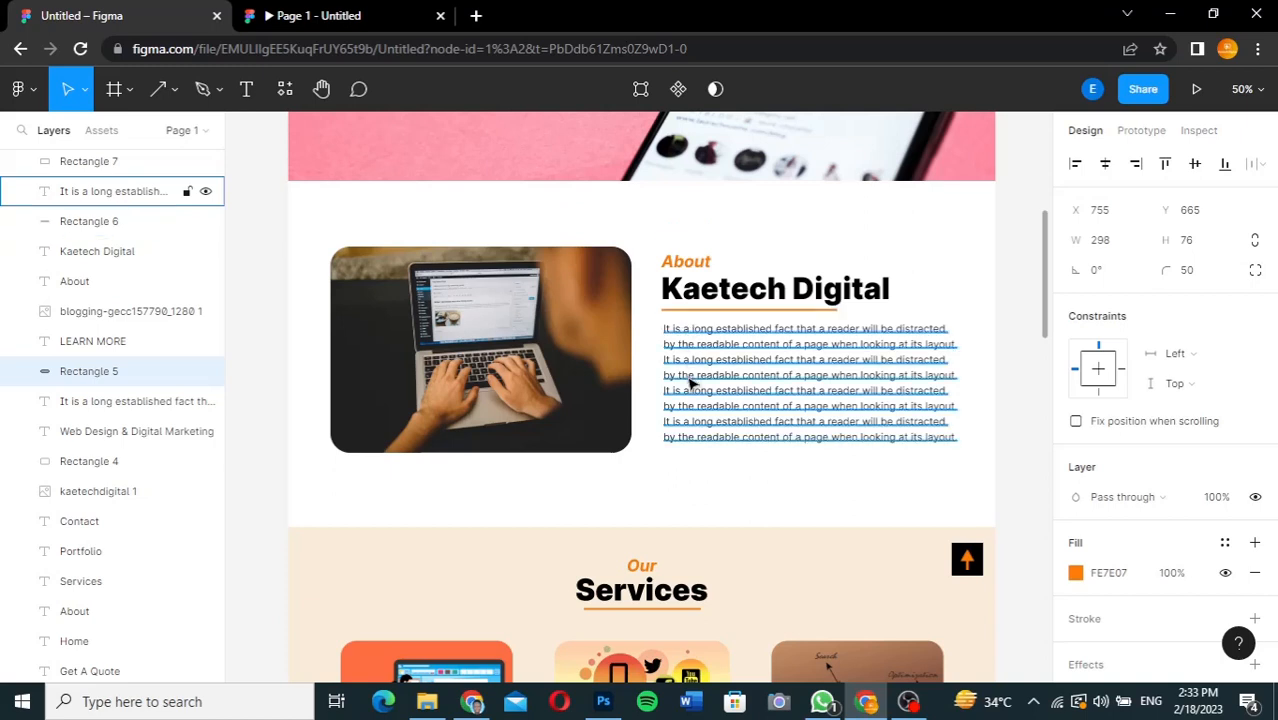
mouse_move(472, 701)
left_click(502, 621)
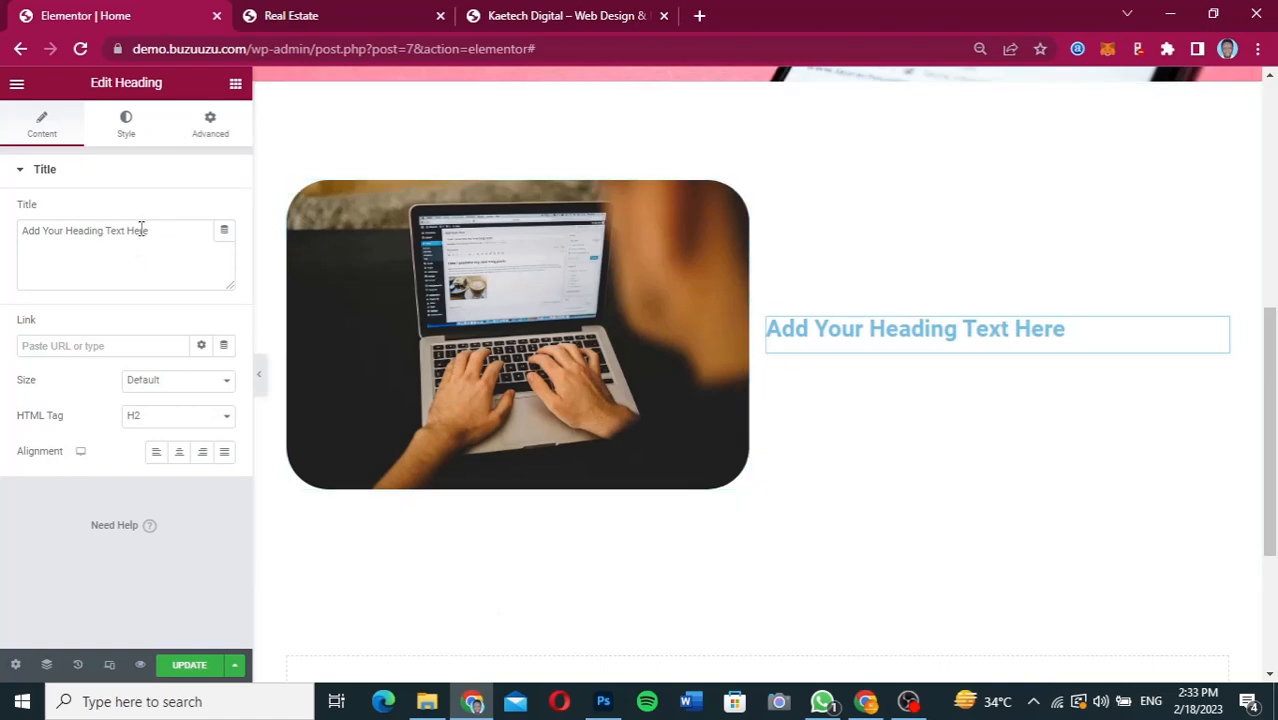
left_click_drag(150, 230, 3, 237)
type("About")
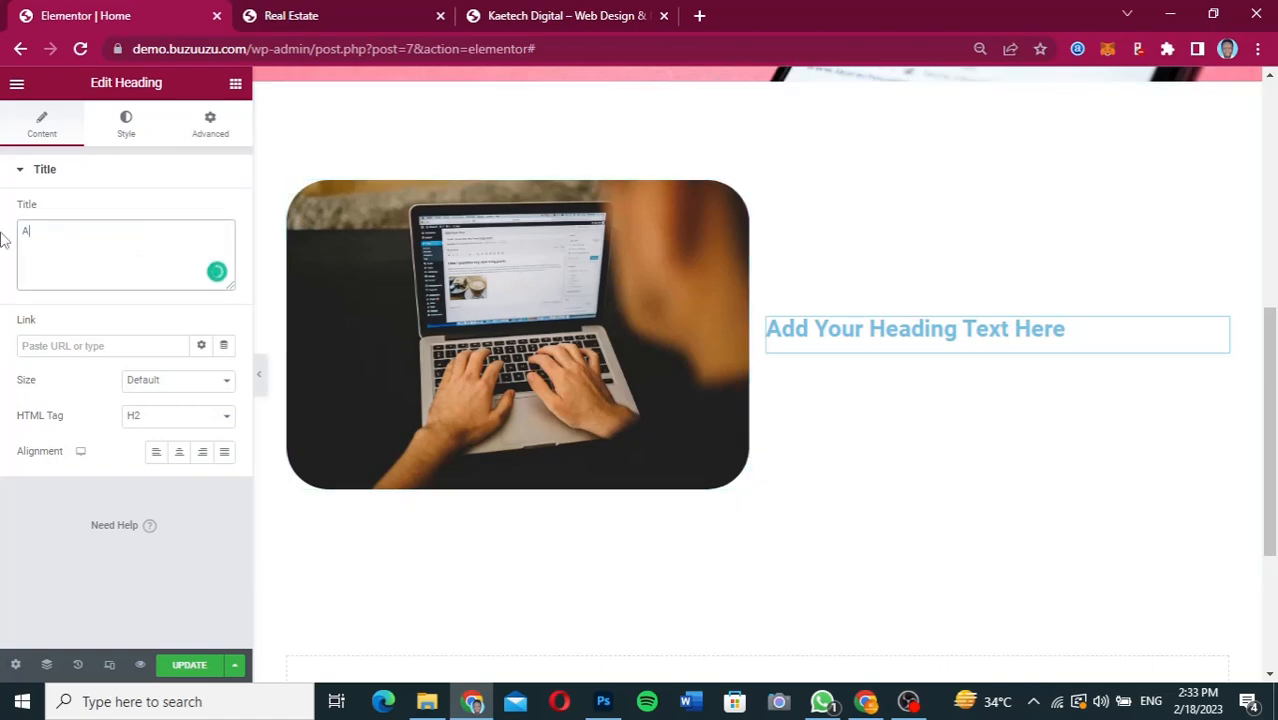
Set the About heading's text color to the orange global color.
left_click(126, 132)
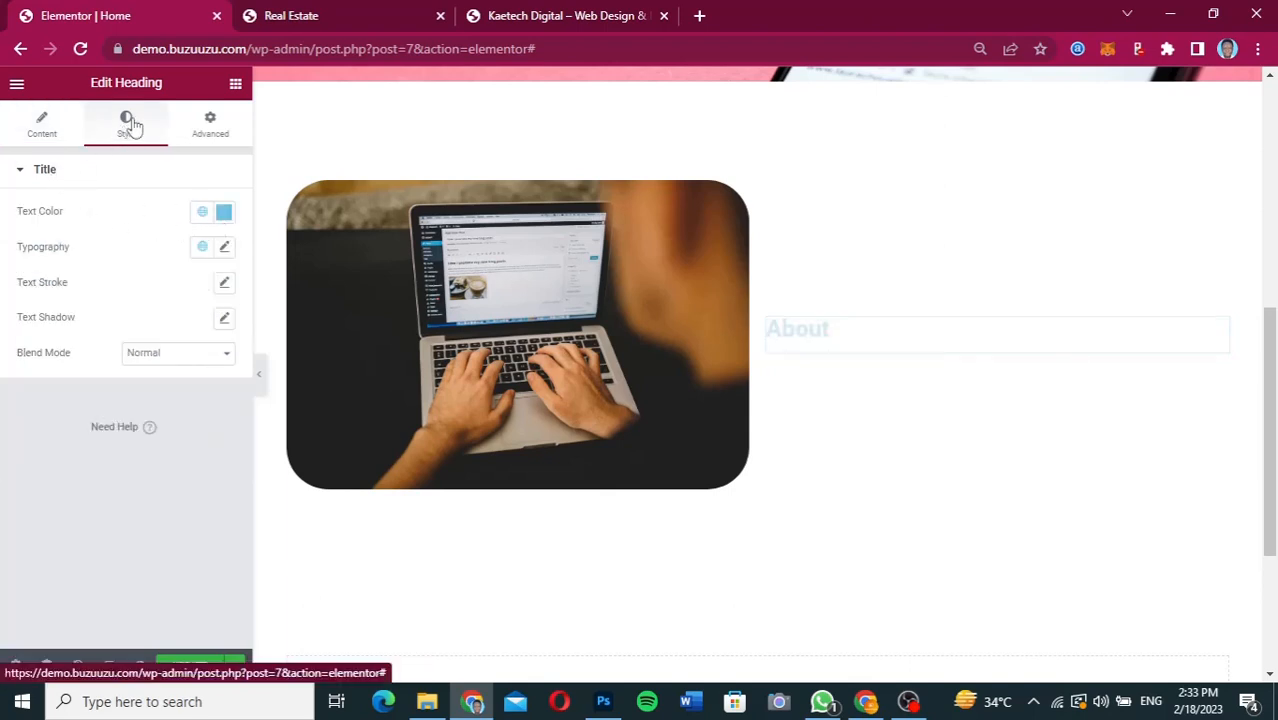
left_click(225, 213)
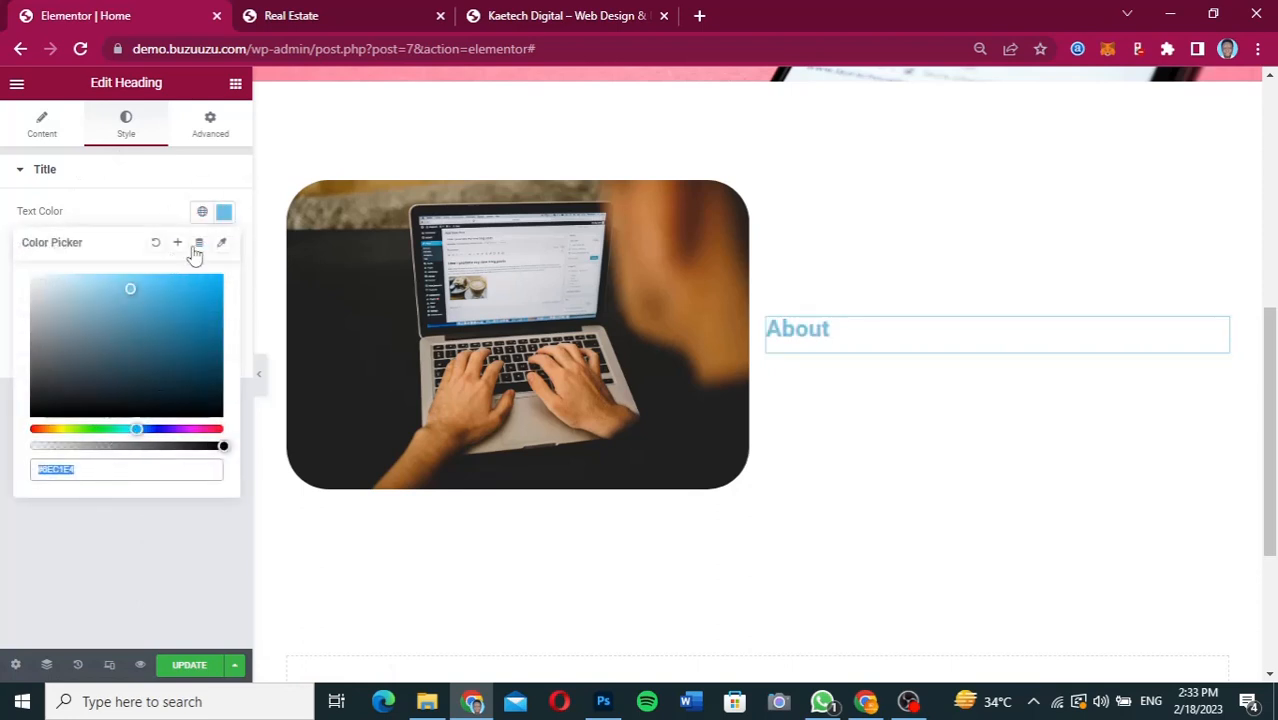
left_click(202, 214)
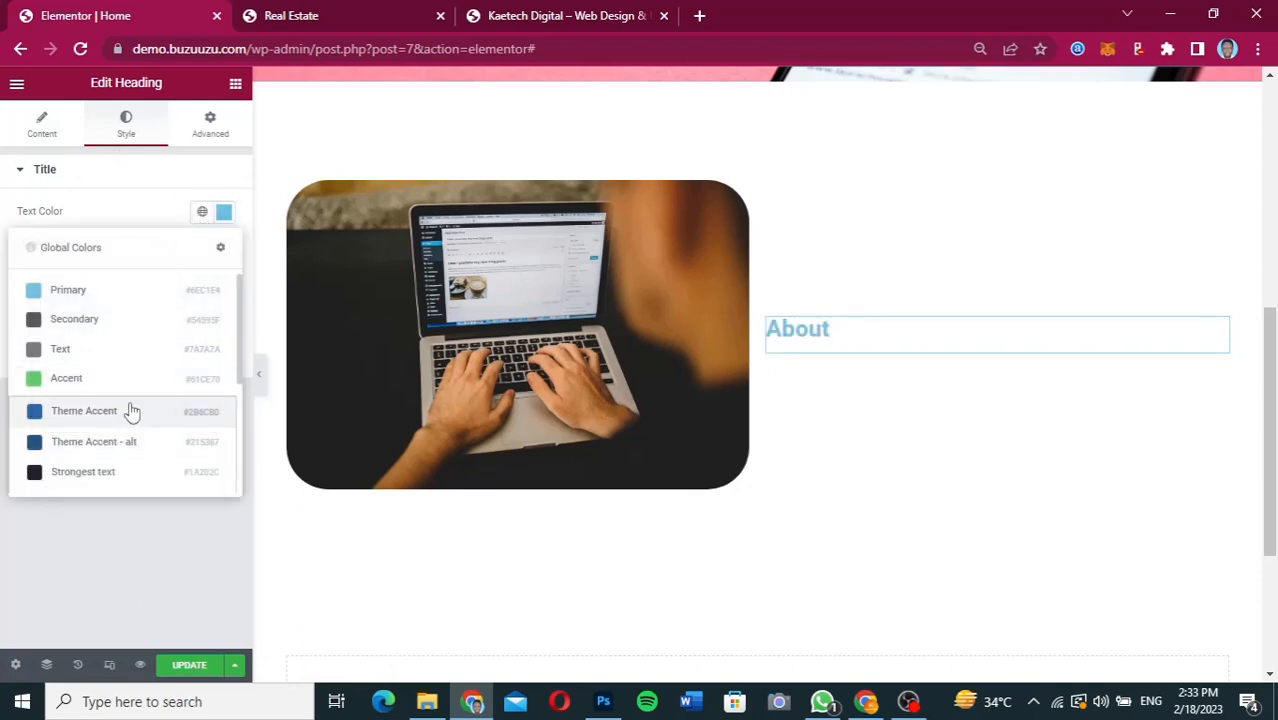
scroll(128, 411, "down", 3)
left_click(70, 472)
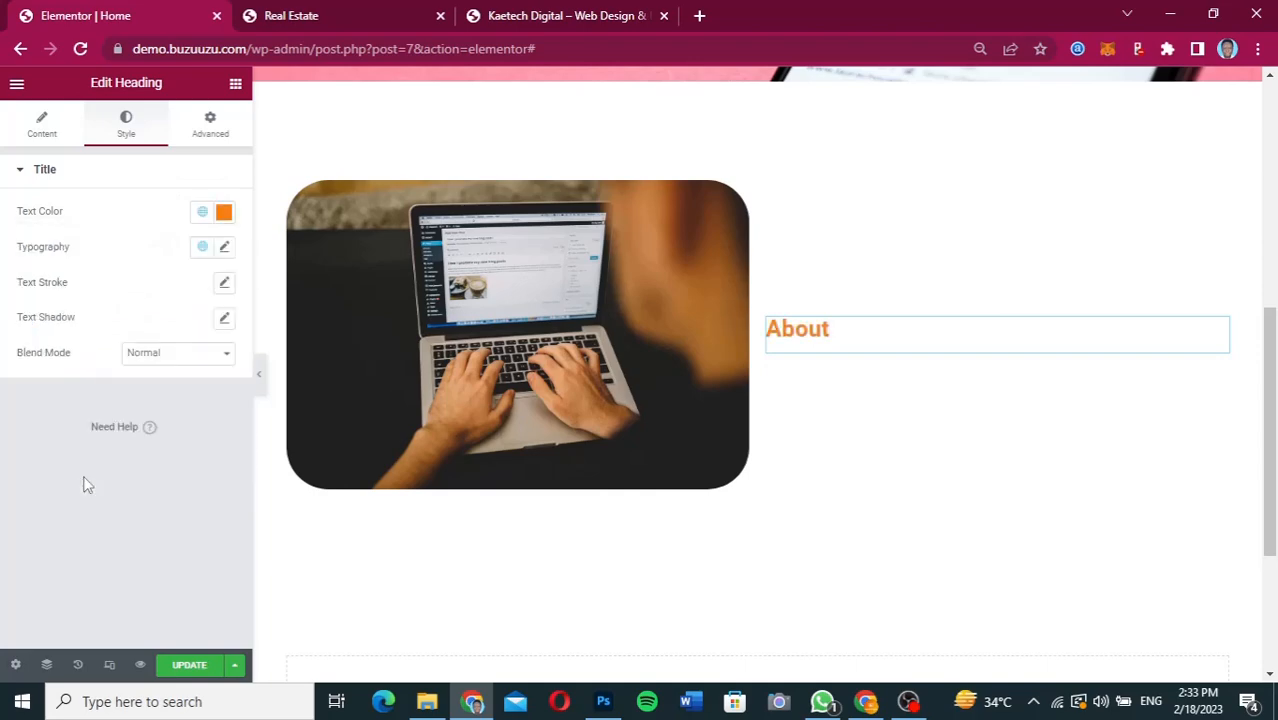
Set the About heading's typography to the Inter font family at 18 px.
left_click(225, 249)
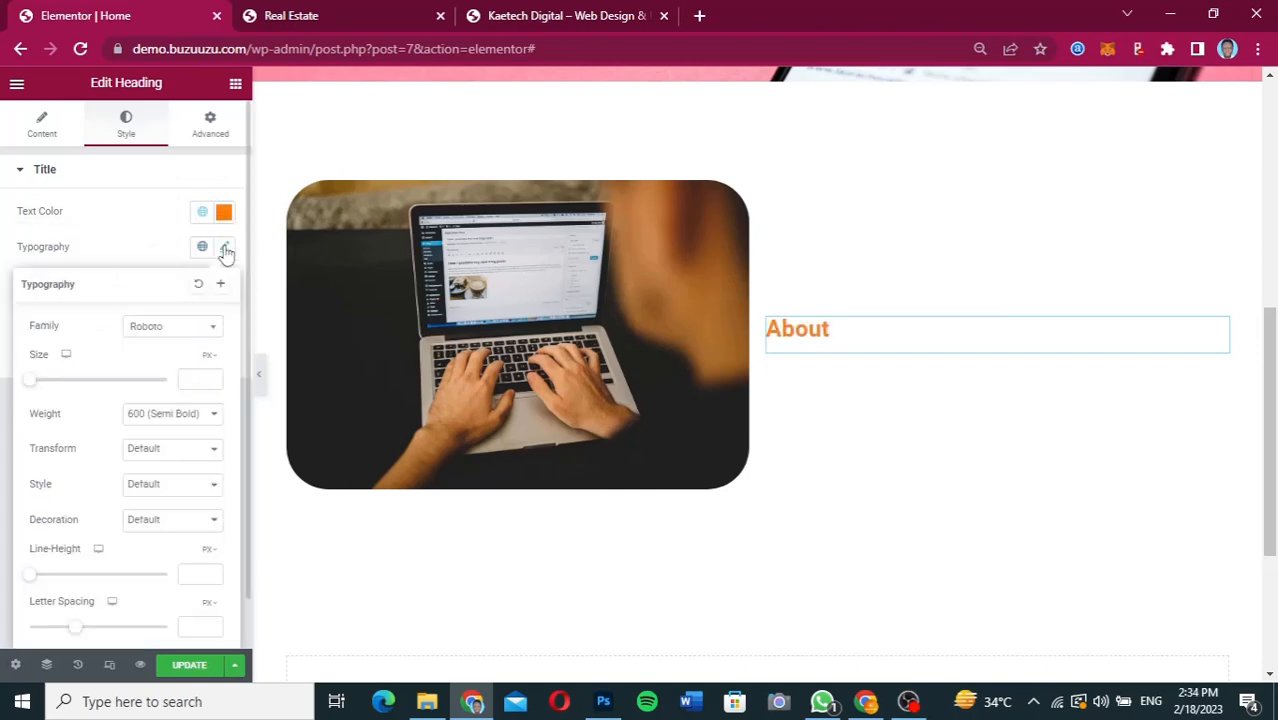
left_click(181, 327)
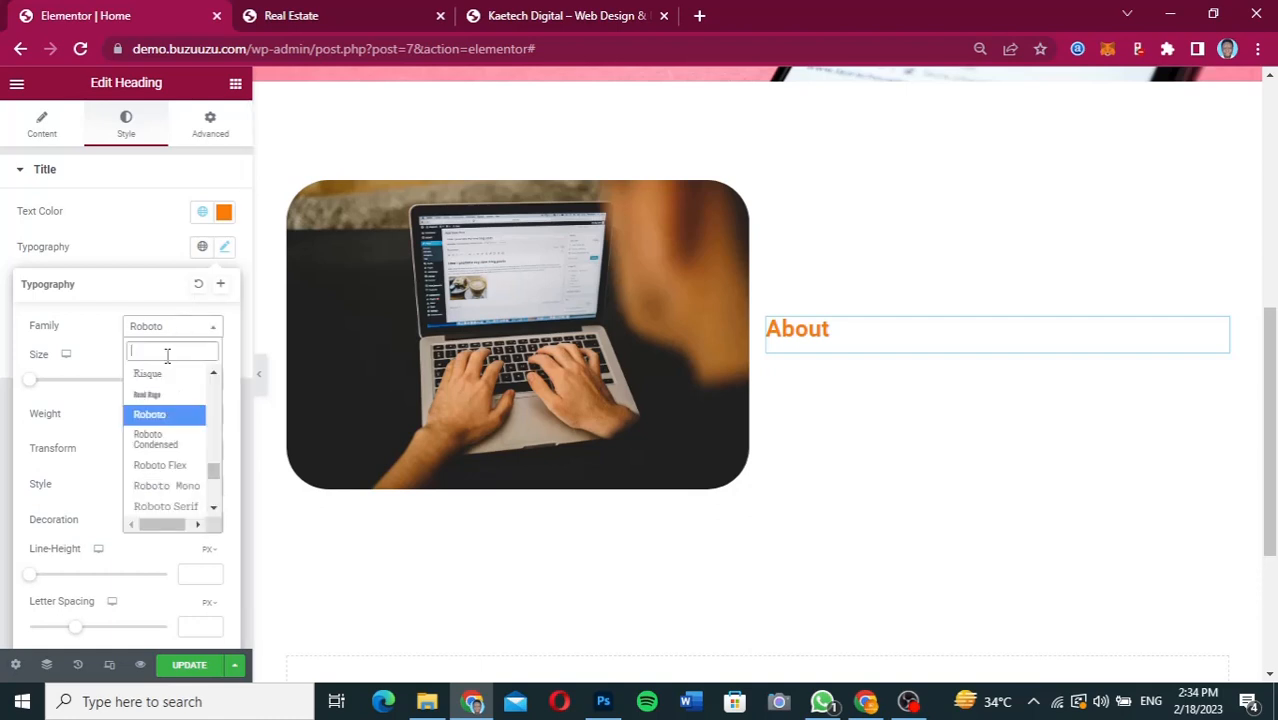
type("inter")
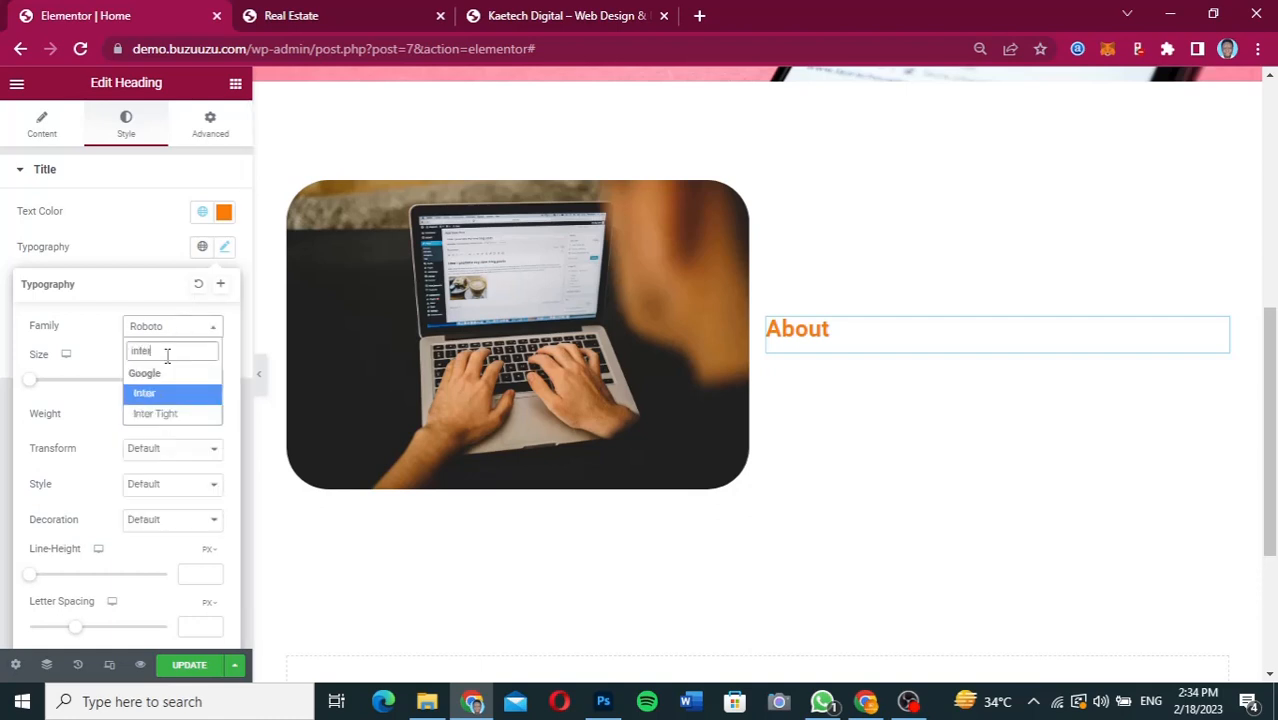
left_click(148, 394)
left_click(199, 384)
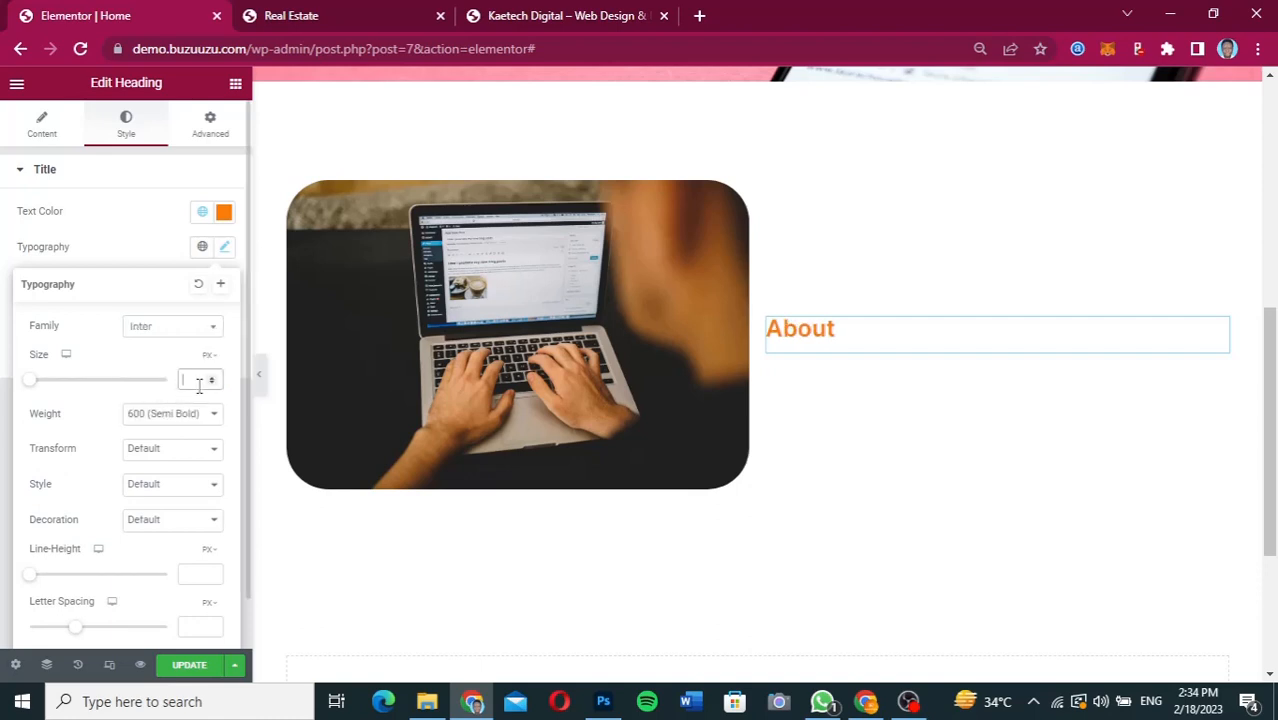
type("18")
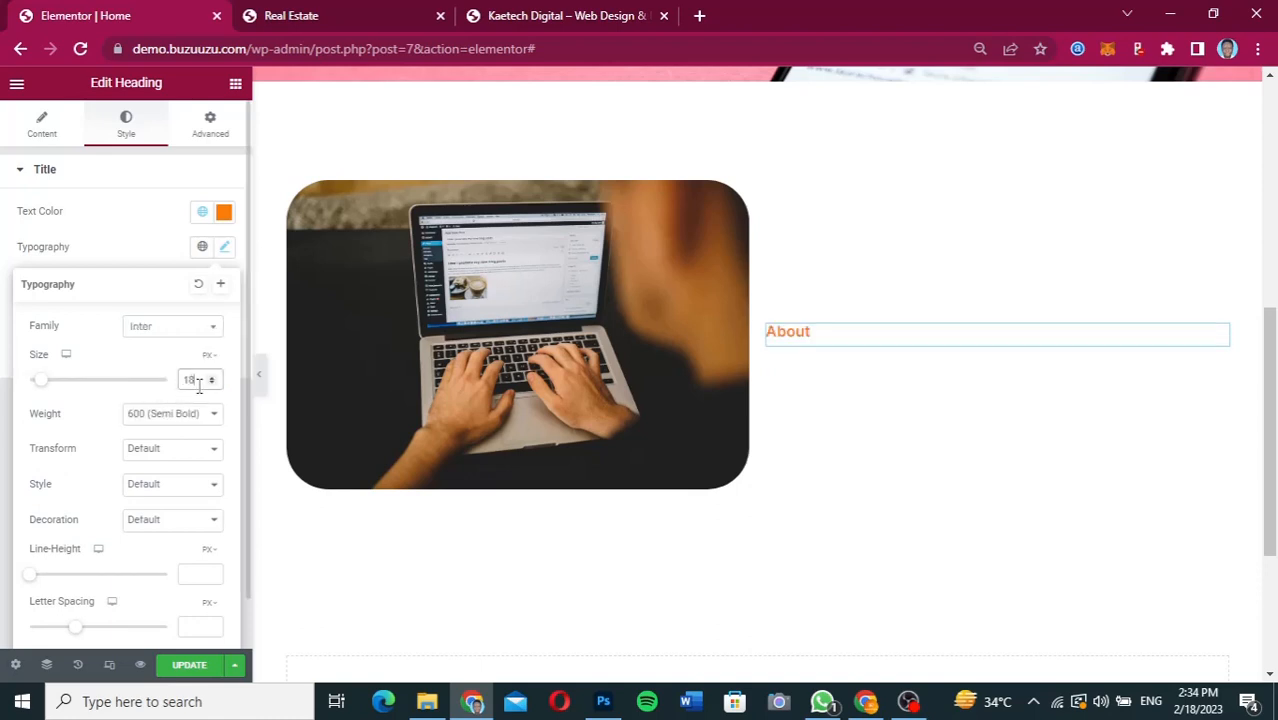
left_click(130, 250)
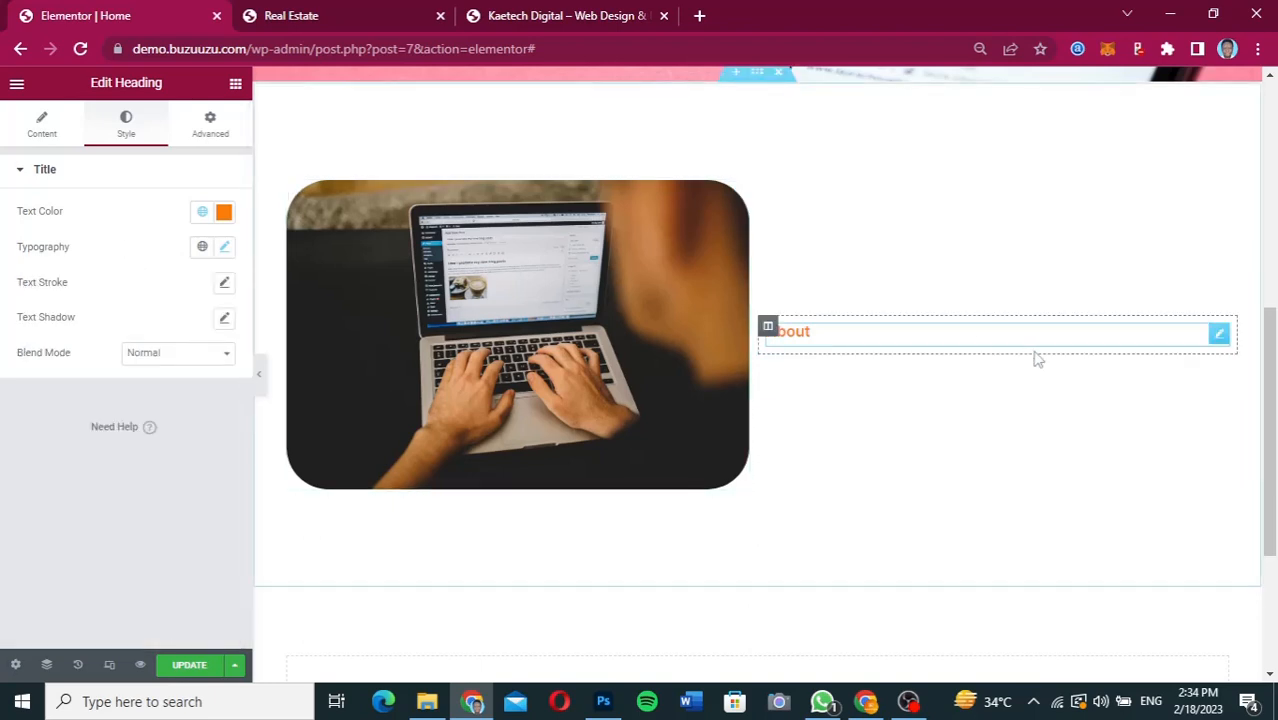
Set the About heading's font style to Italic.
right_click(1221, 336)
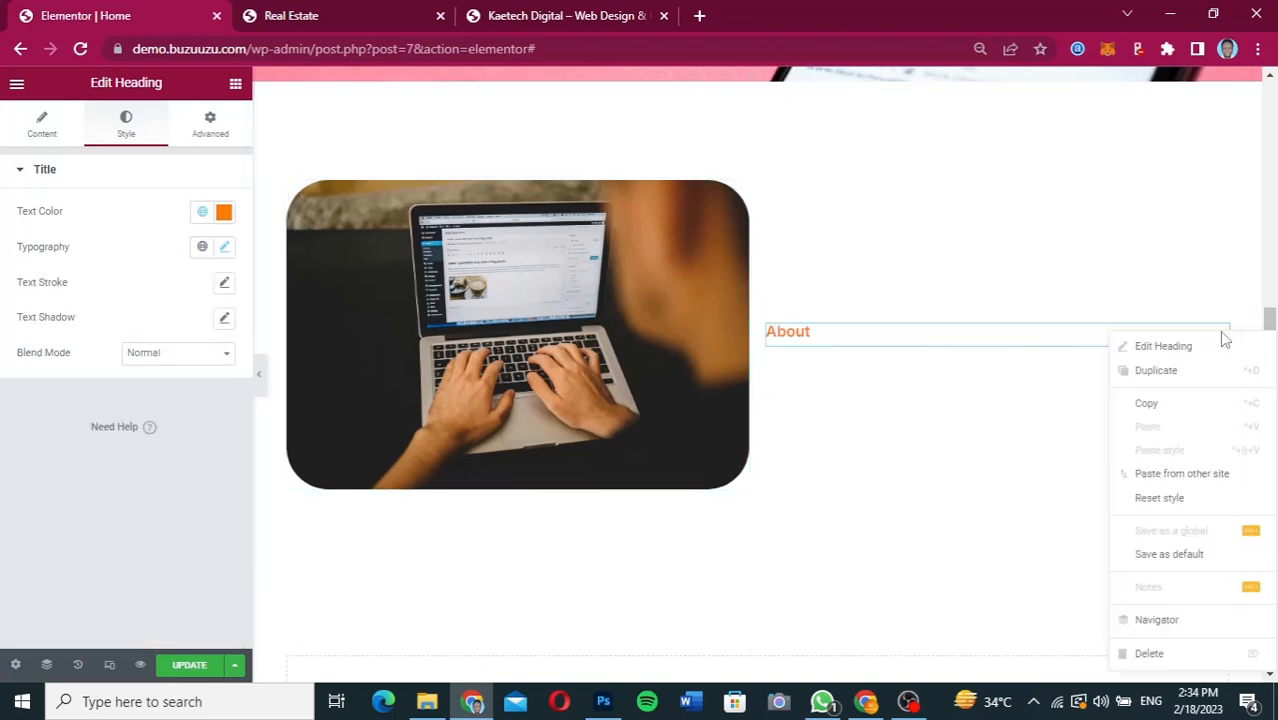
left_click(966, 345)
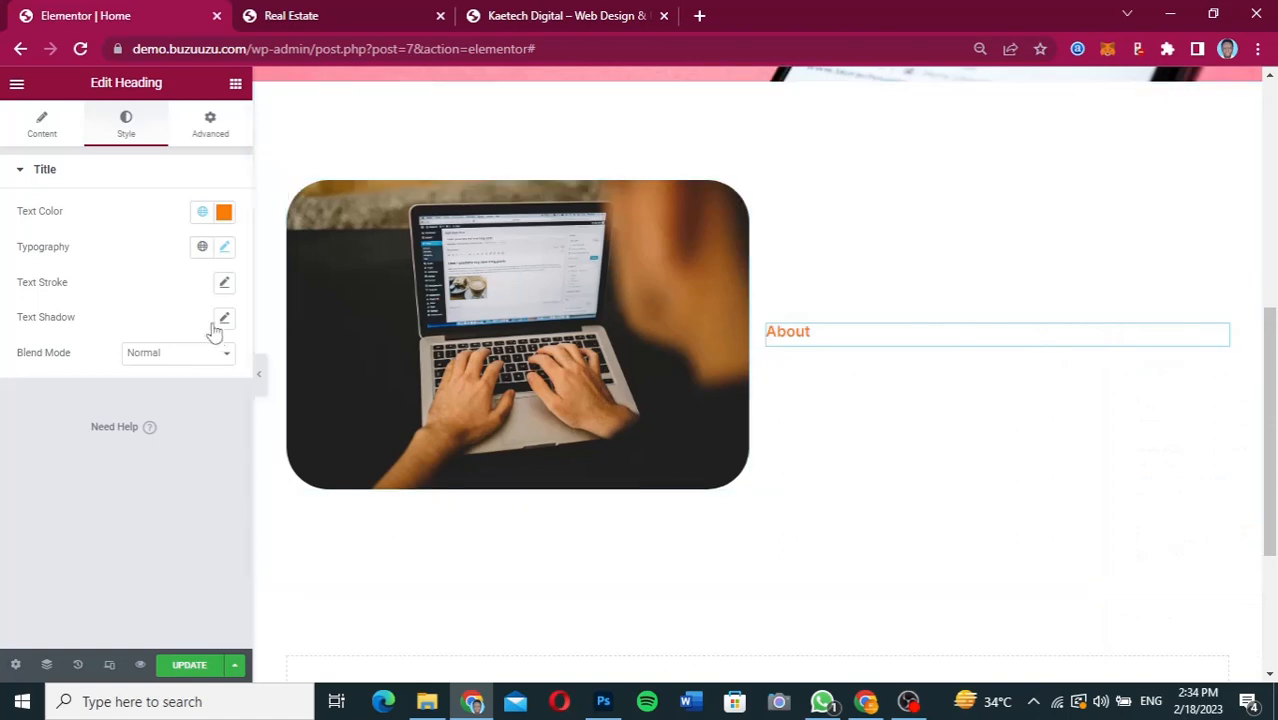
left_click(225, 248)
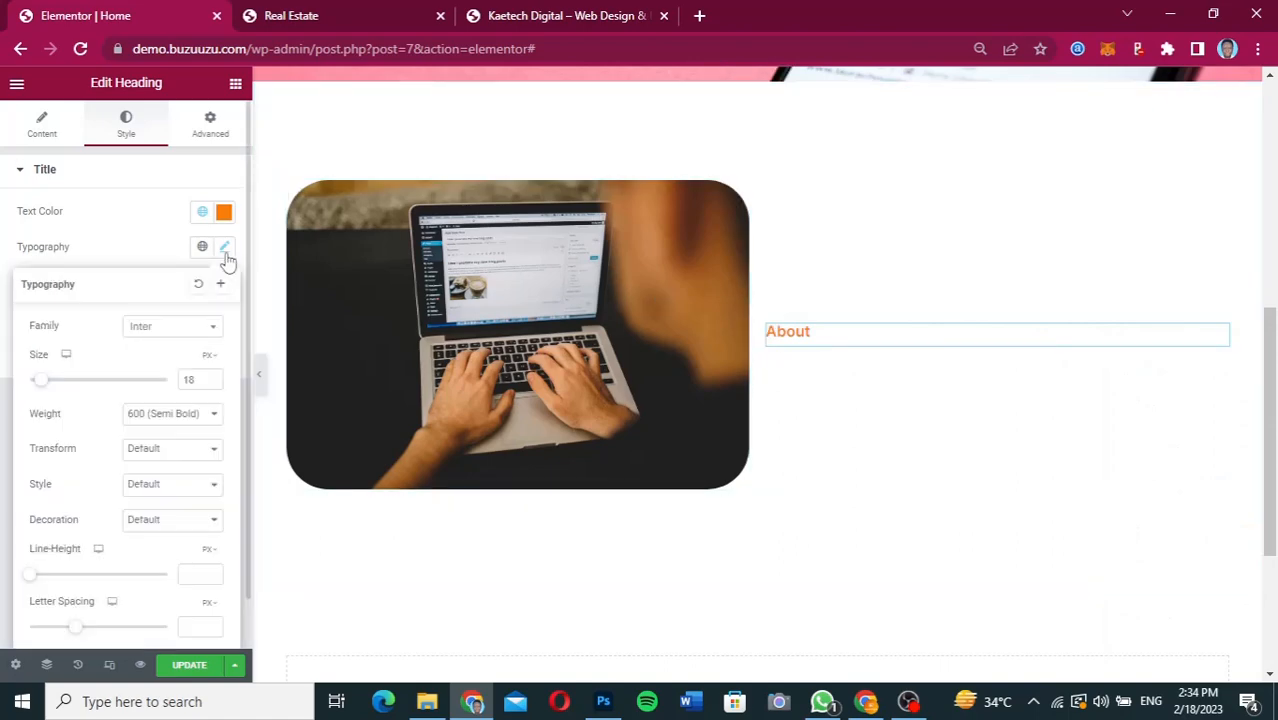
left_click(136, 484)
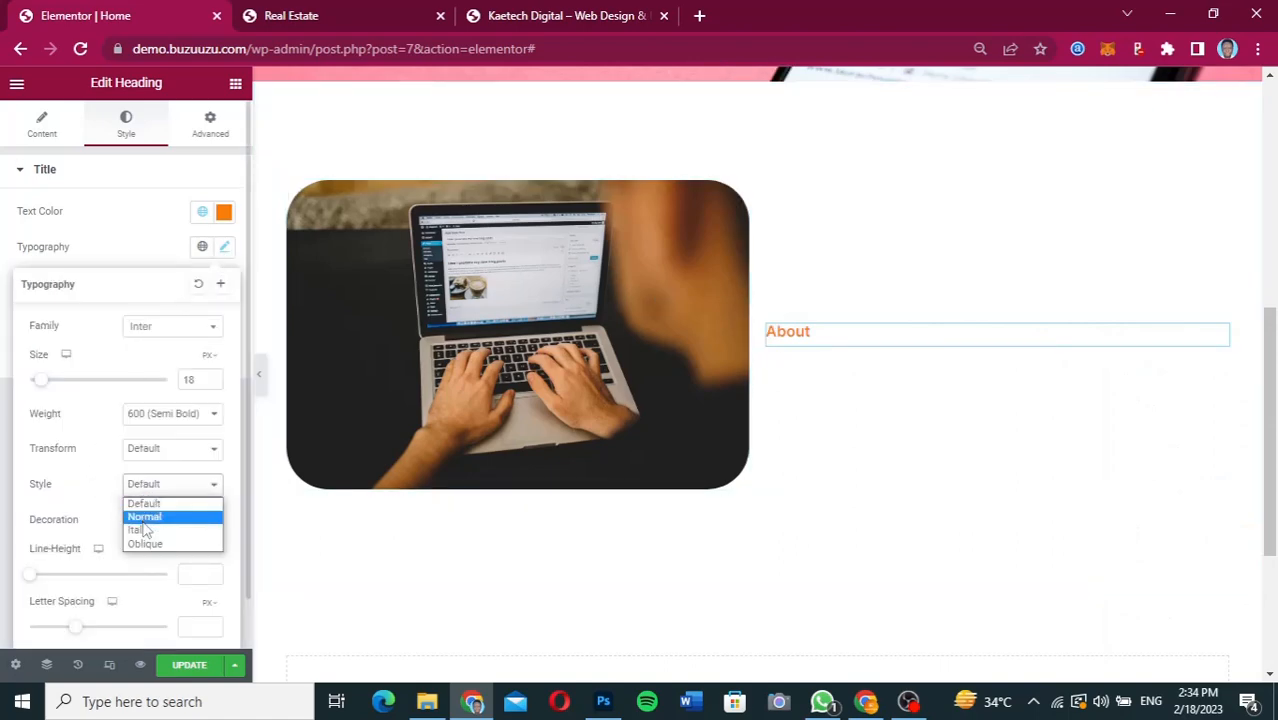
left_click(139, 530)
left_click(144, 238)
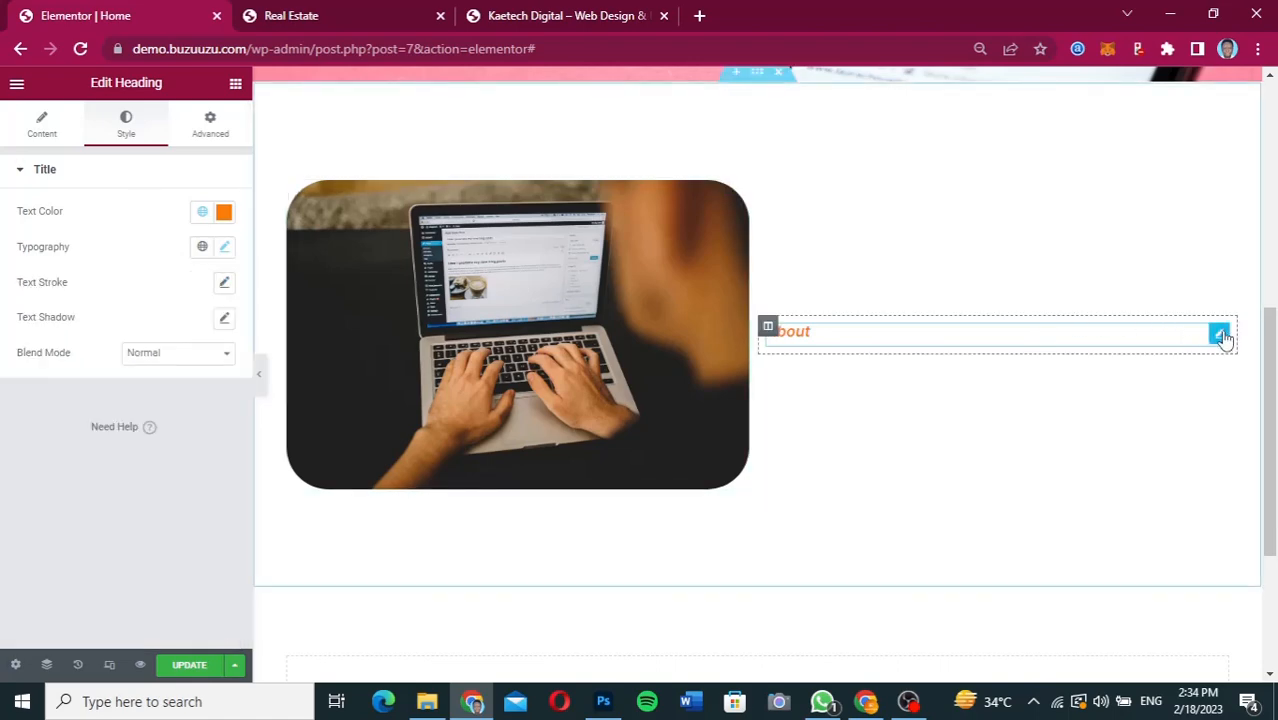
Duplicate the About heading and change the copy's title to "Kaetech Digital".
right_click(1224, 337)
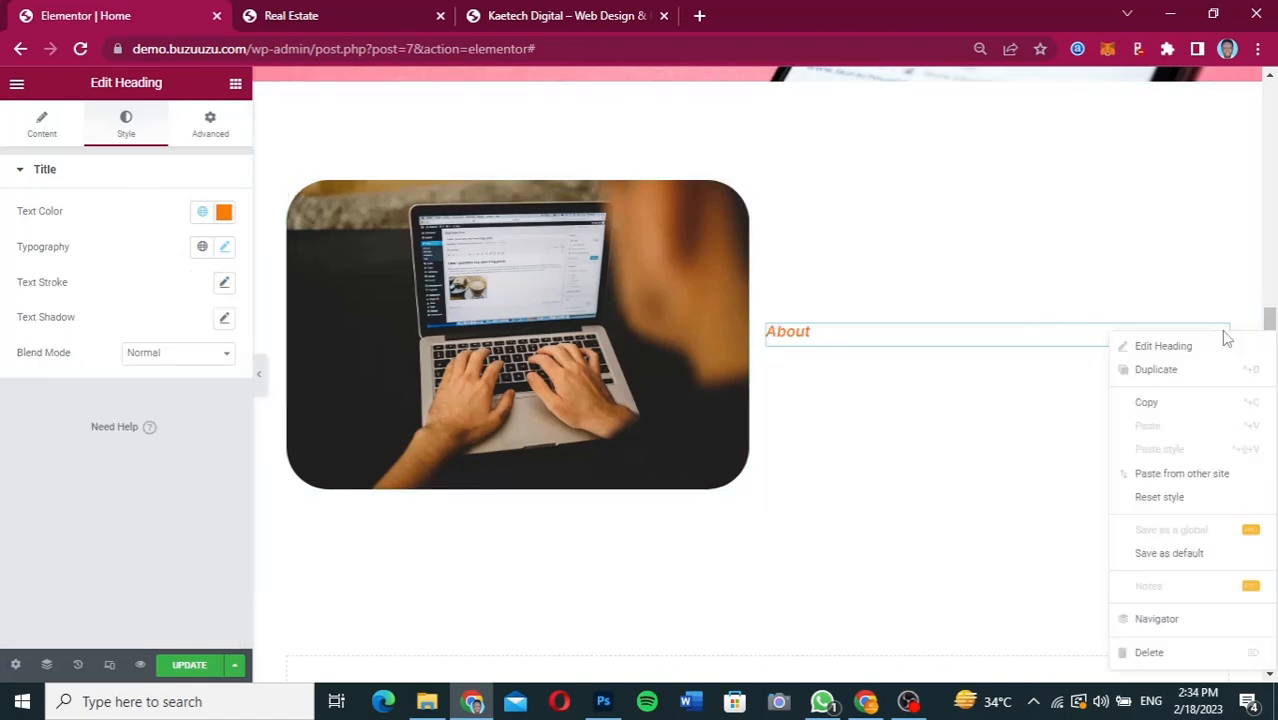
left_click(1160, 372)
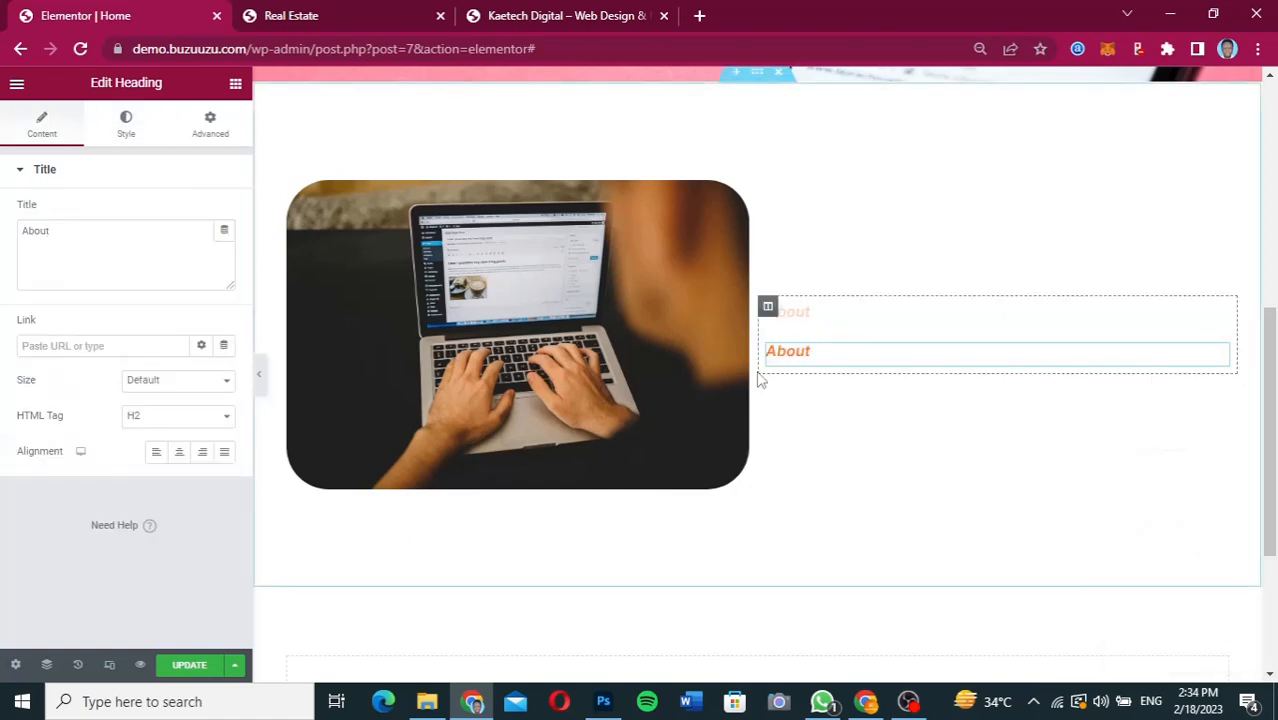
left_click_drag(82, 234, 4, 236)
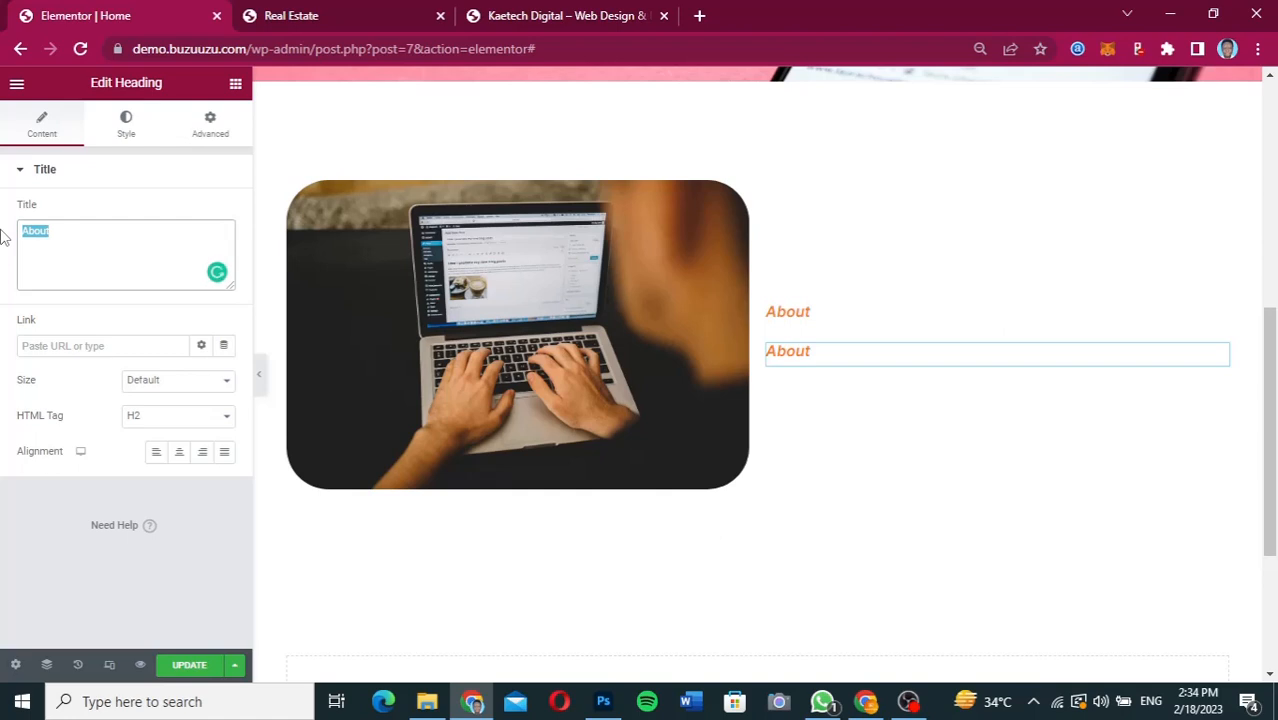
type("Kaetech")
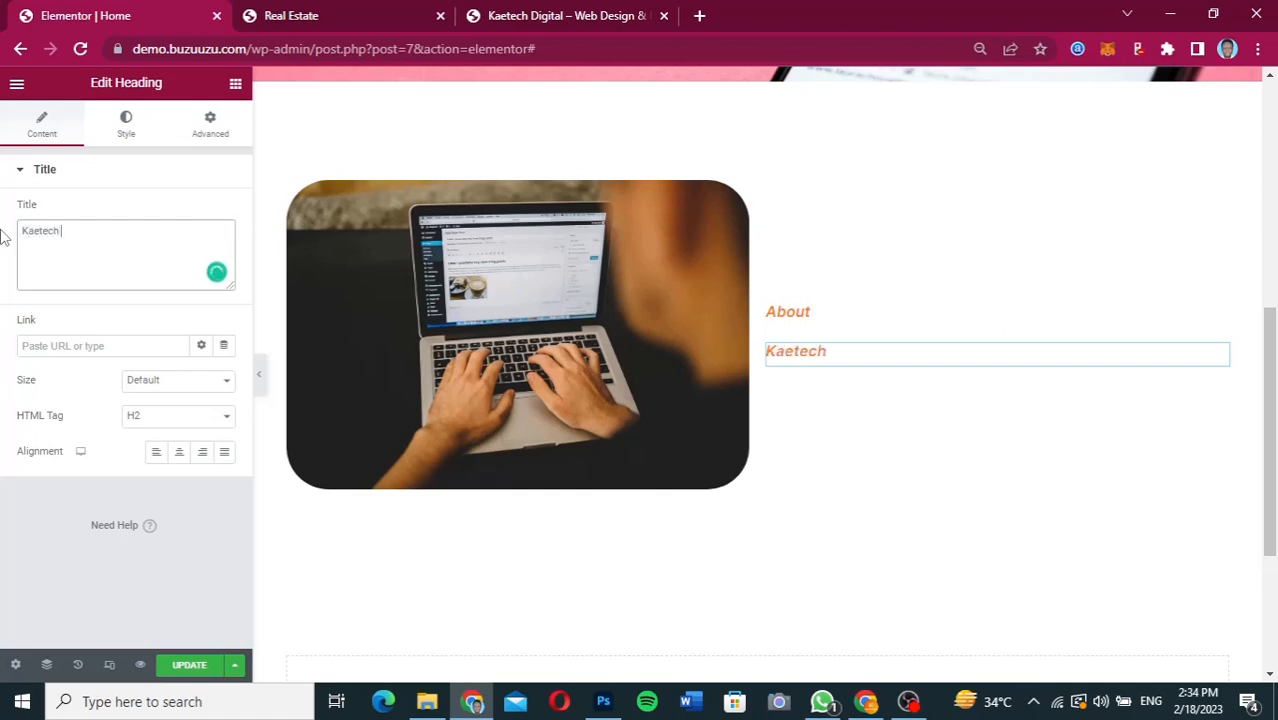
type(" Digital")
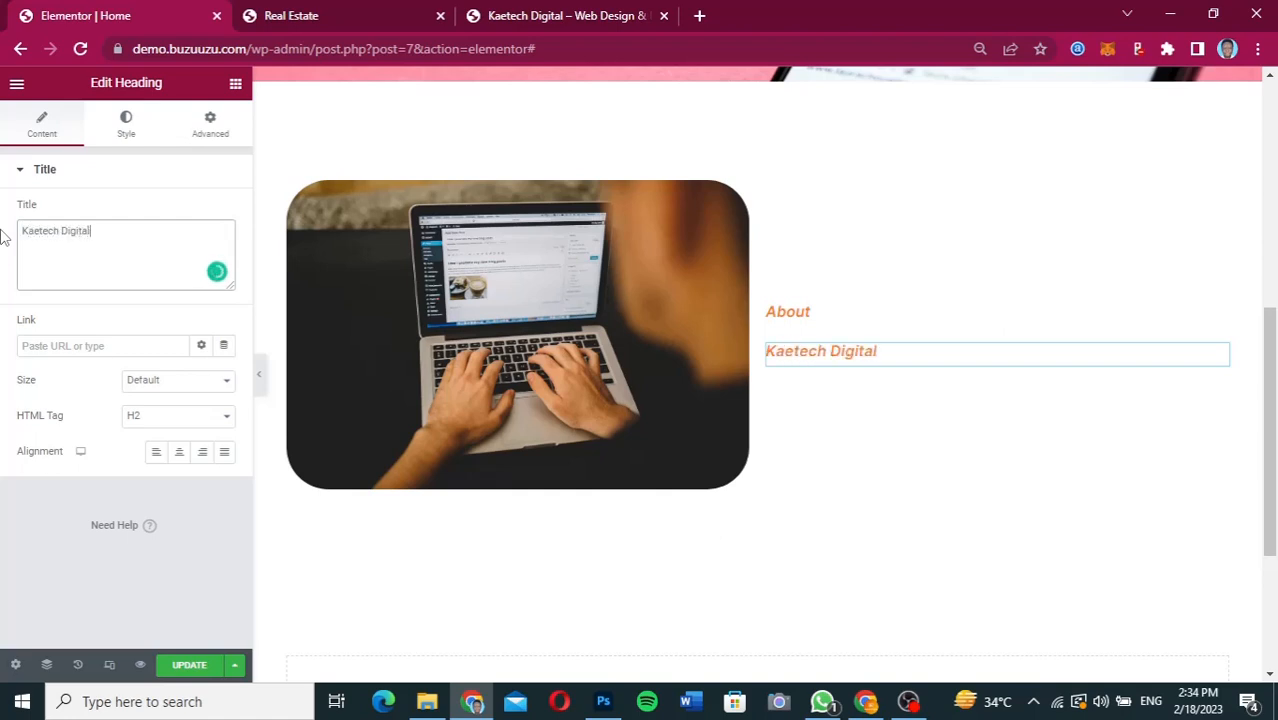
Set the Kaetech Digital heading's text color to black (#000000).
left_click(127, 125)
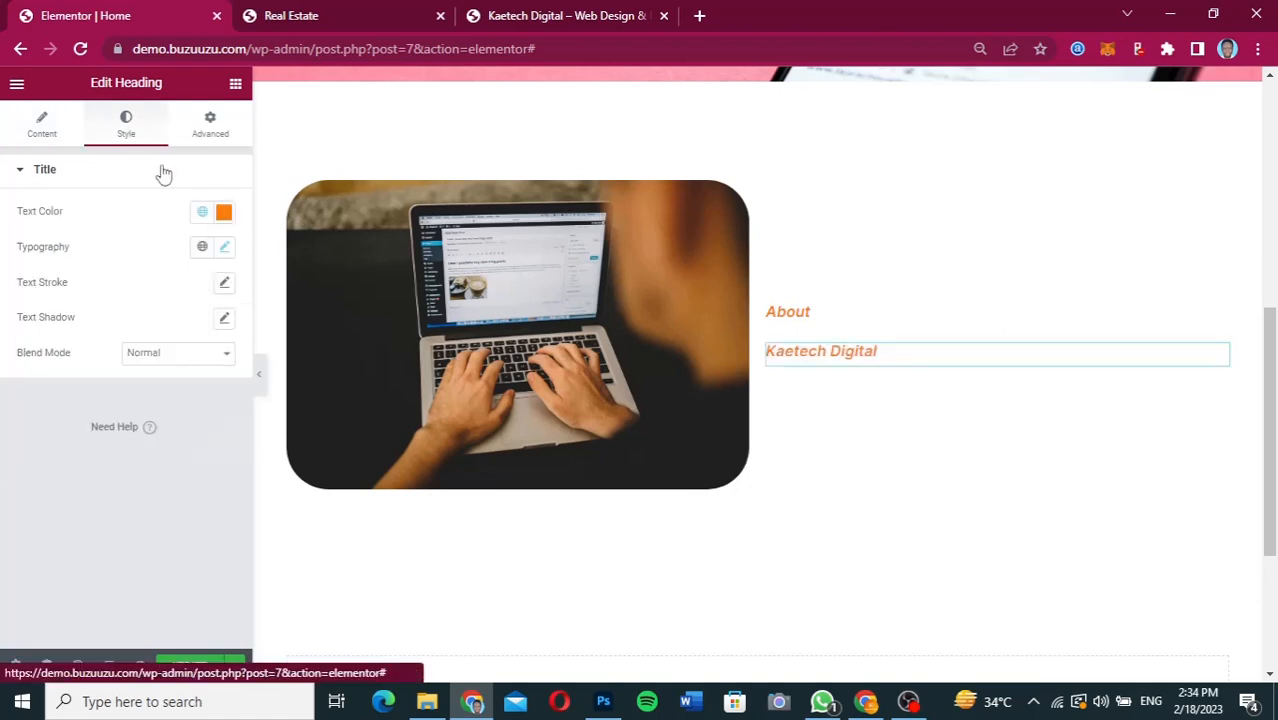
left_click(224, 213)
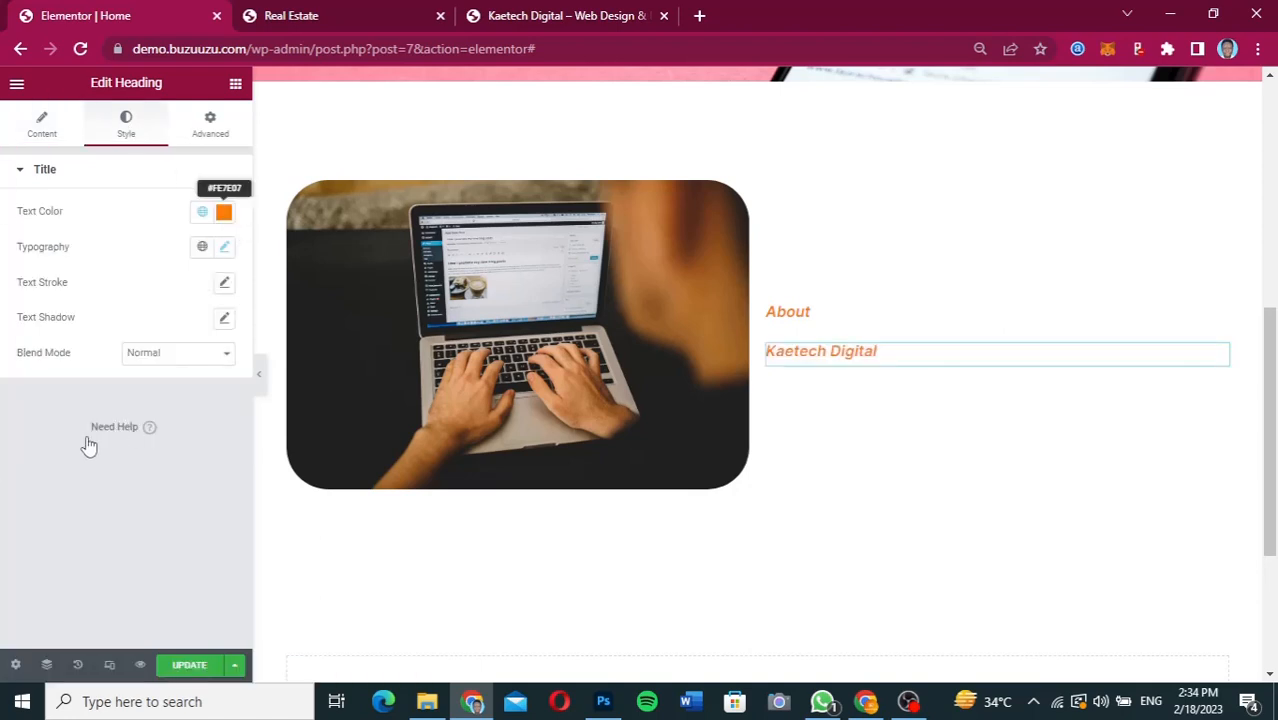
left_click(30, 415)
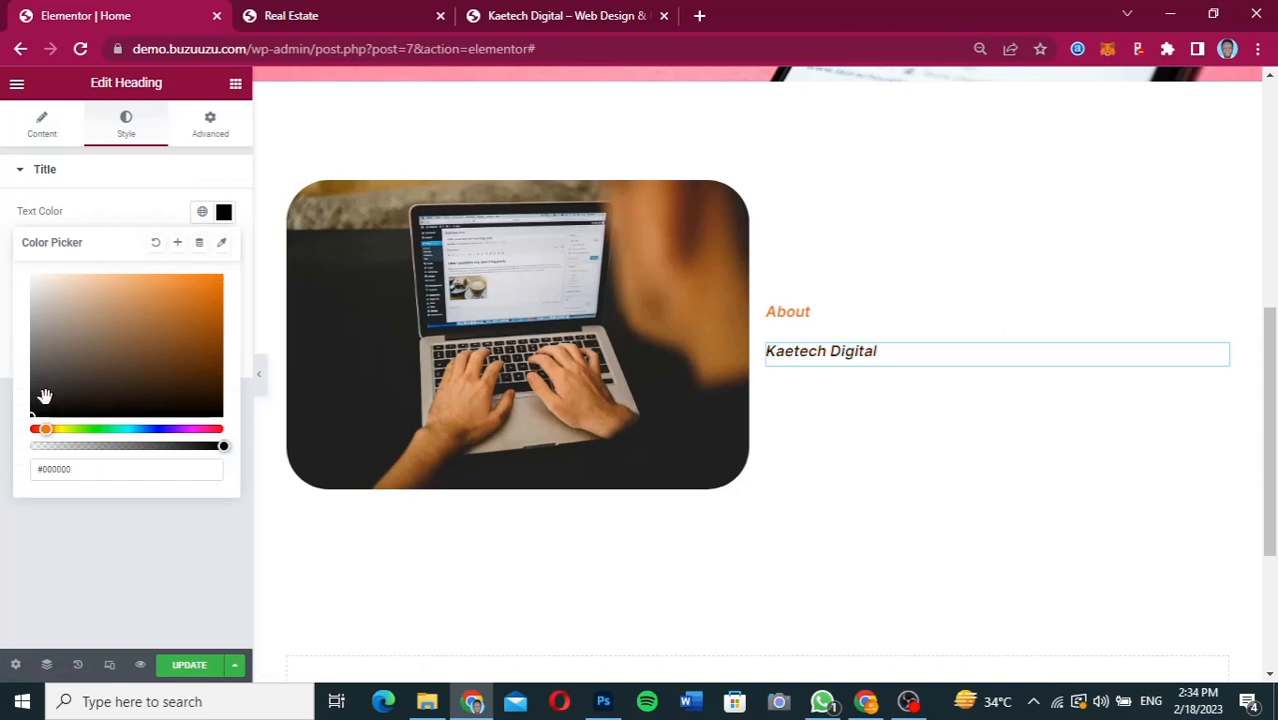
left_click(14, 268)
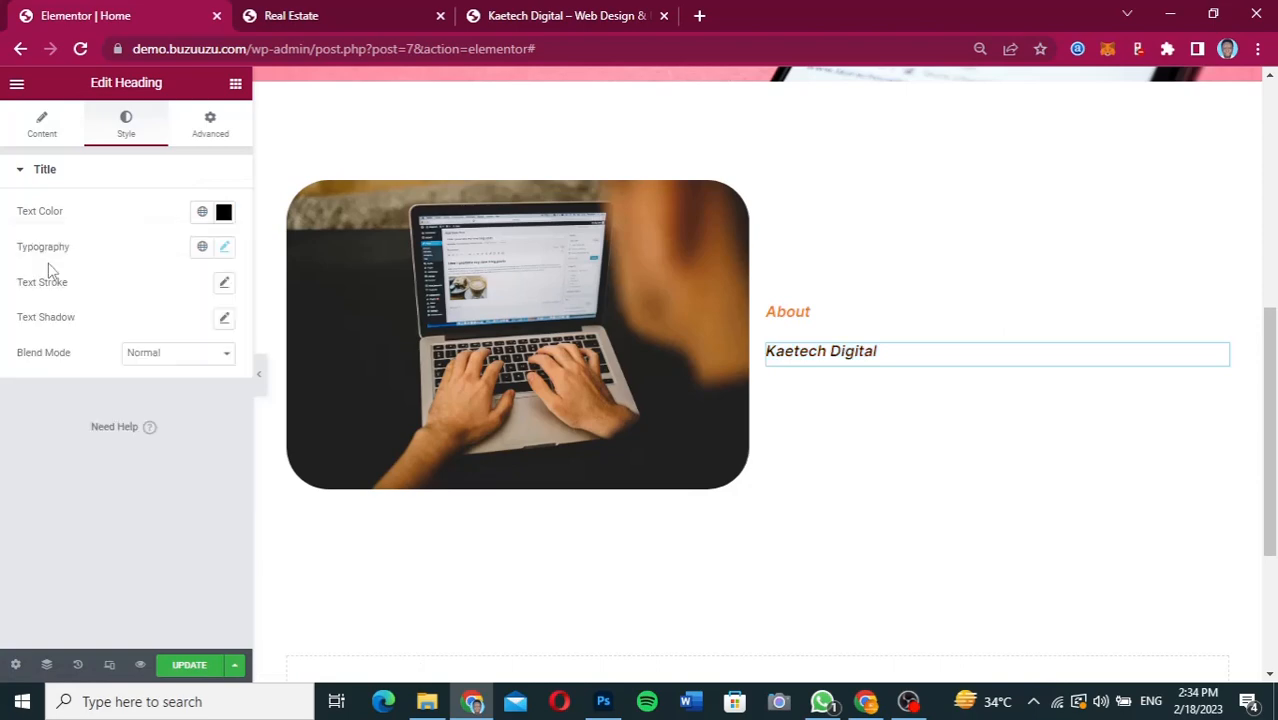
Set the Kaetech Digital heading's font size to 35 px and its font style to Default.
left_click(226, 250)
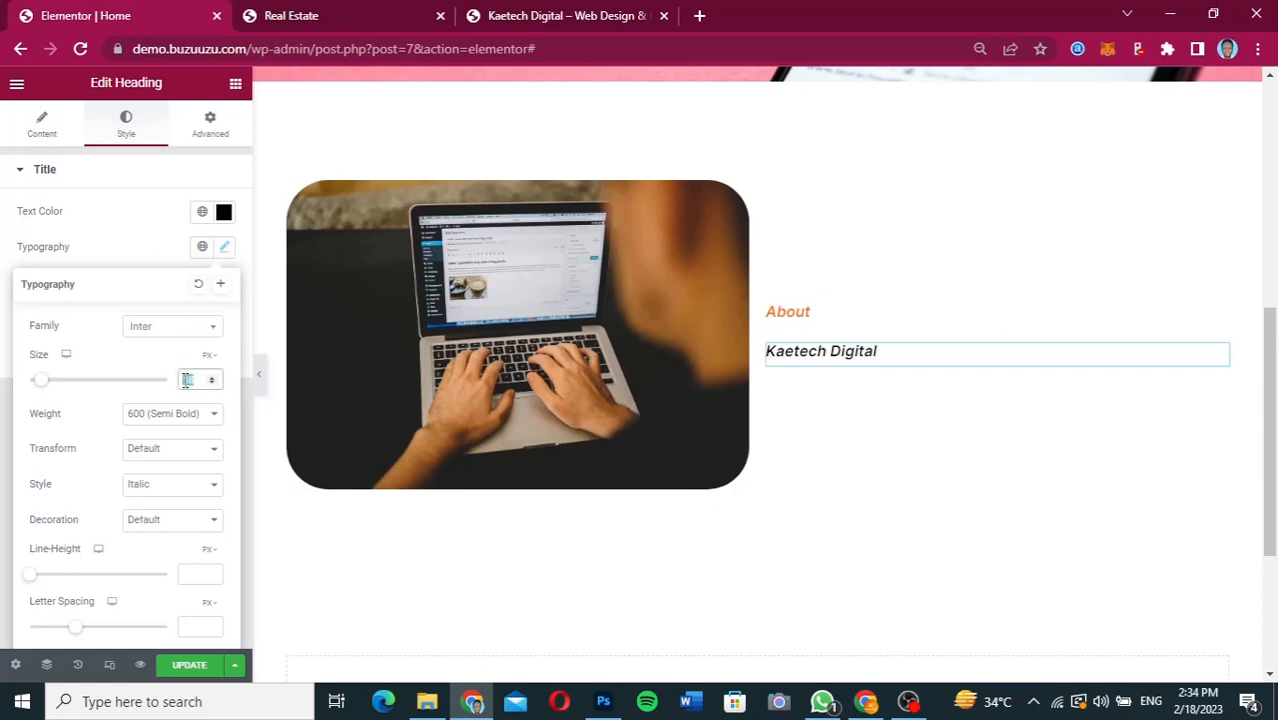
type("35")
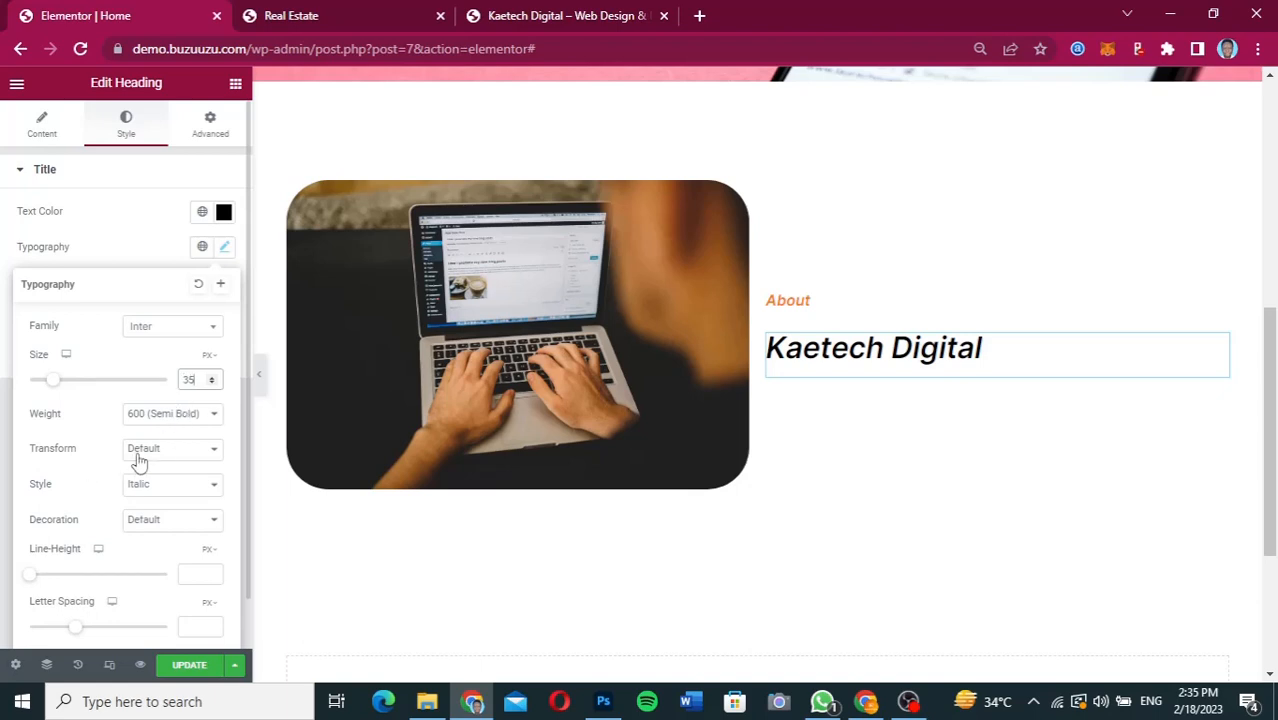
left_click(165, 486)
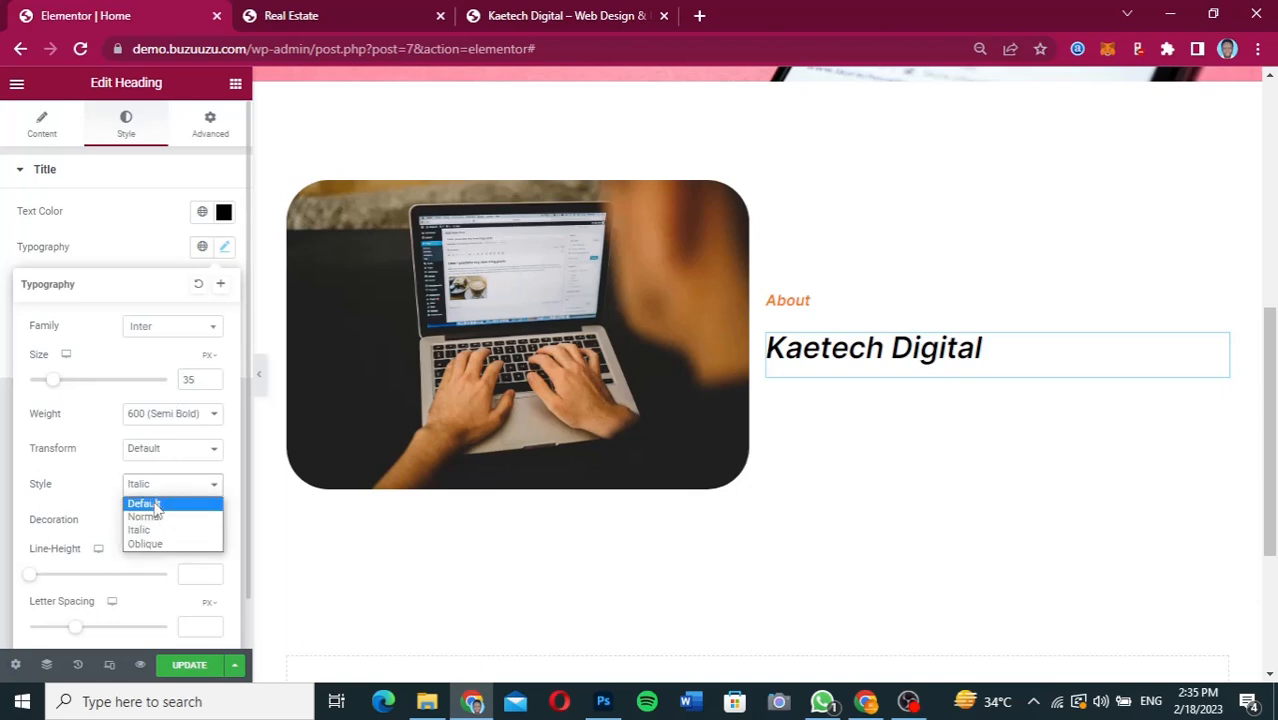
left_click(157, 505)
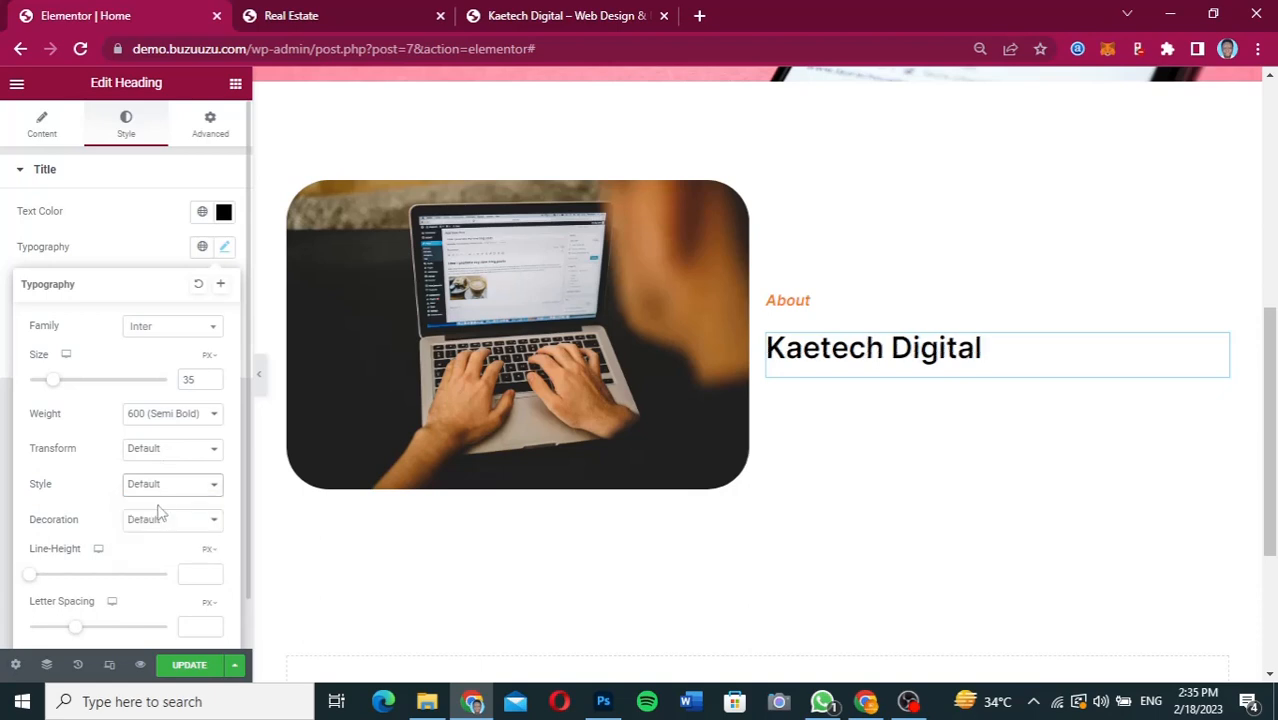
Set the Kaetech Digital heading's font weight to 800 (Extra Bold) and its size to 45 px.
left_click(172, 416)
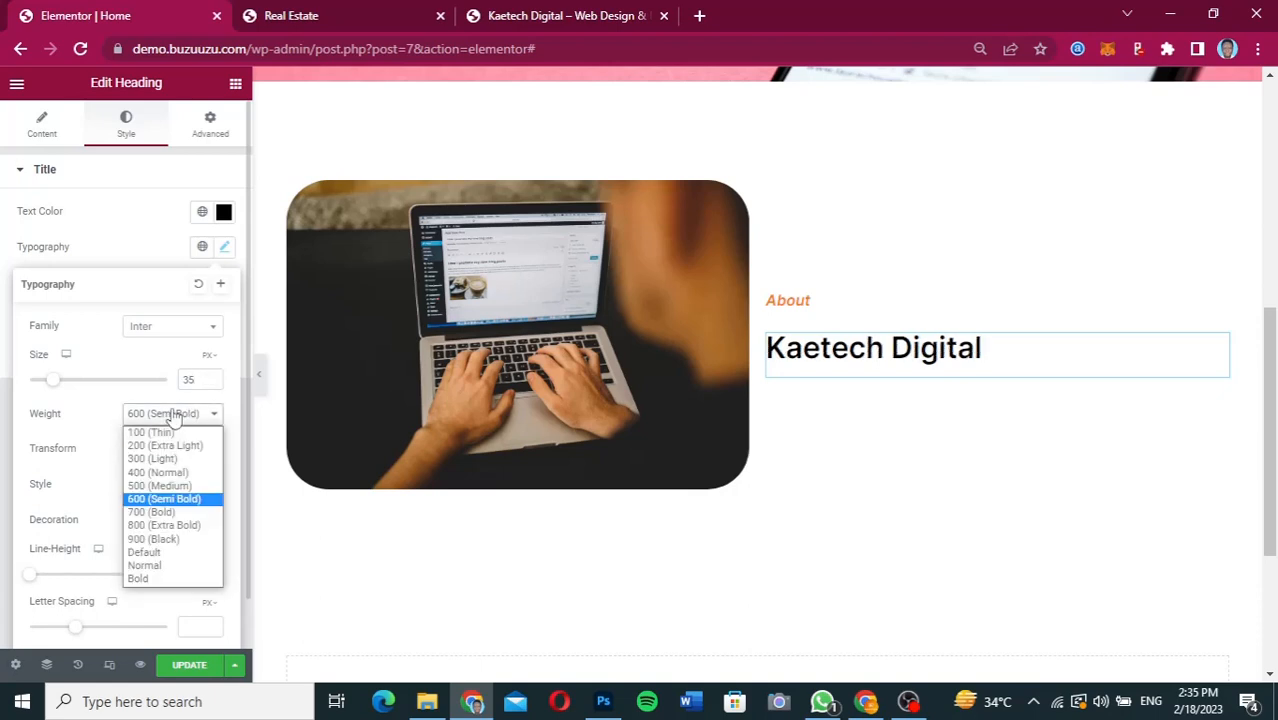
left_click(157, 526)
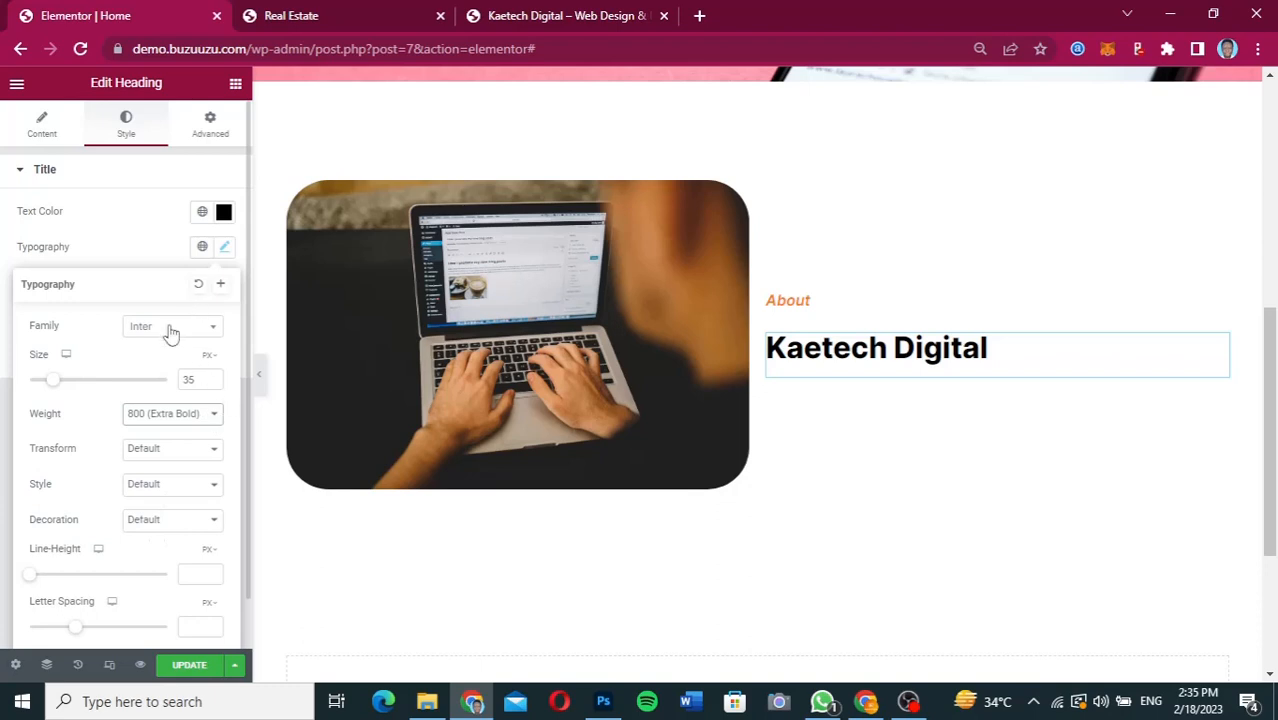
left_click_drag(197, 381, 174, 386)
type("45")
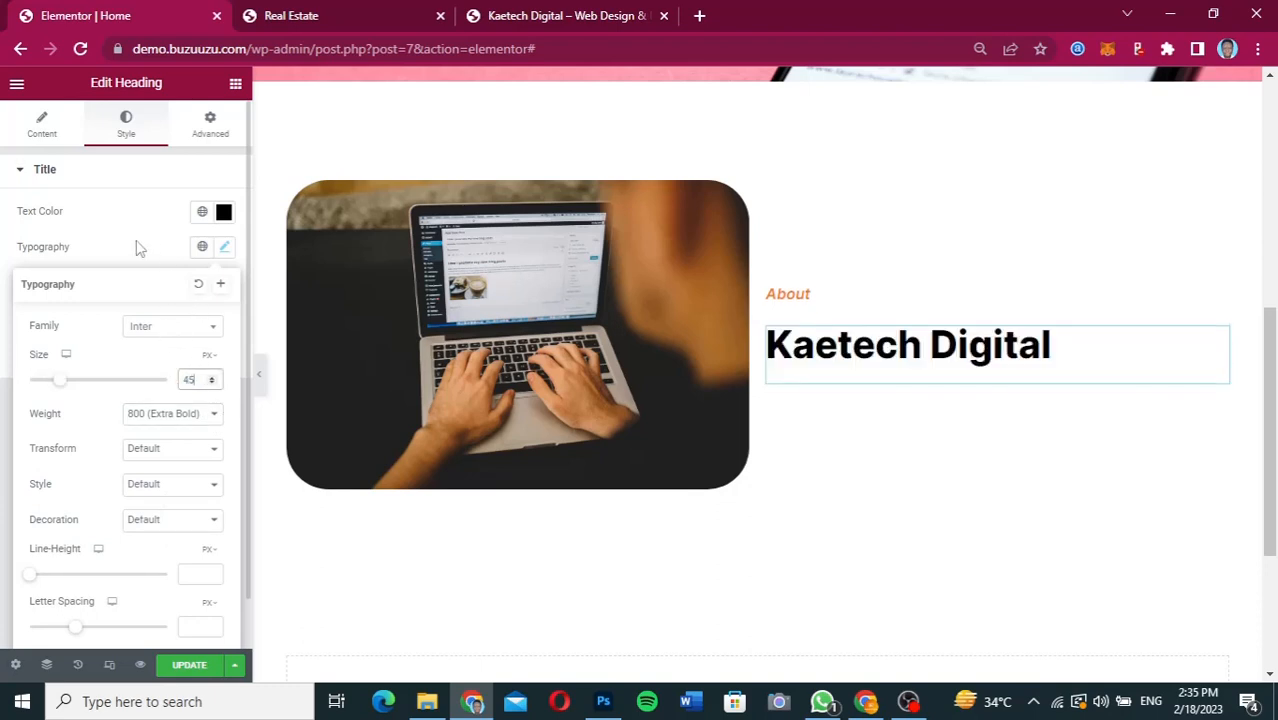
left_click(136, 244)
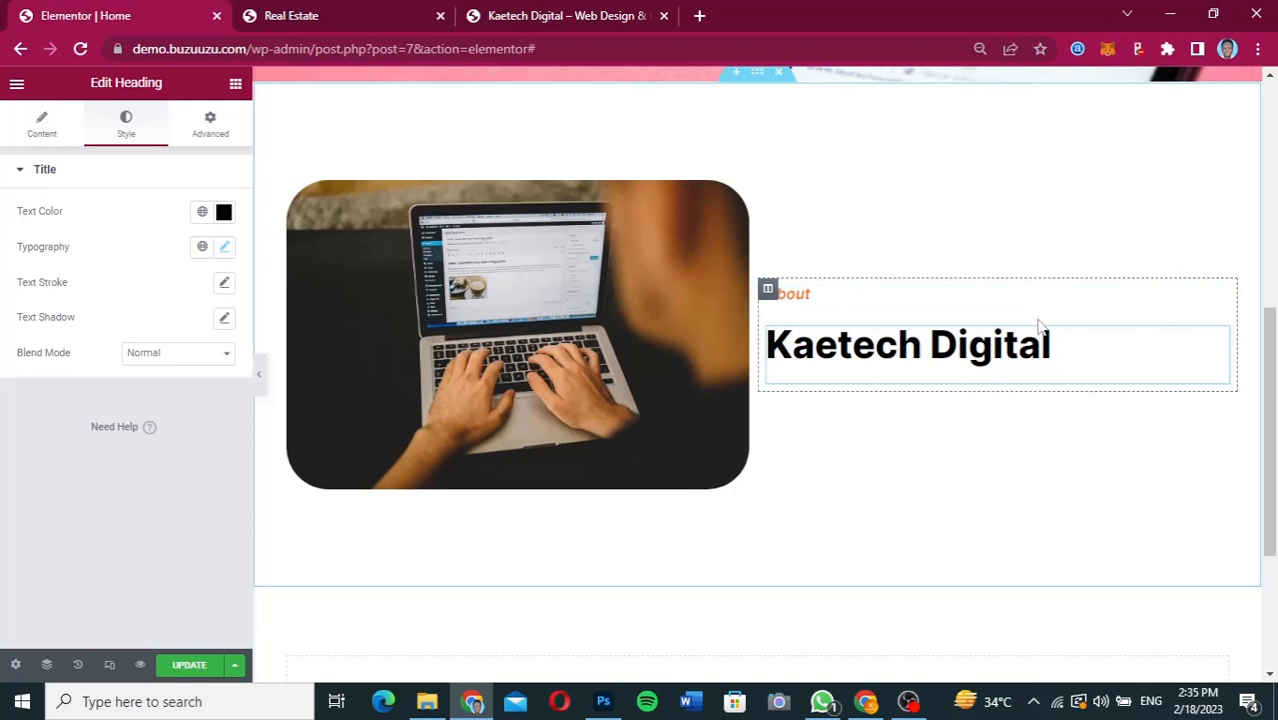
Set the About heading's bottom margin to -40 px.
left_click(1220, 298)
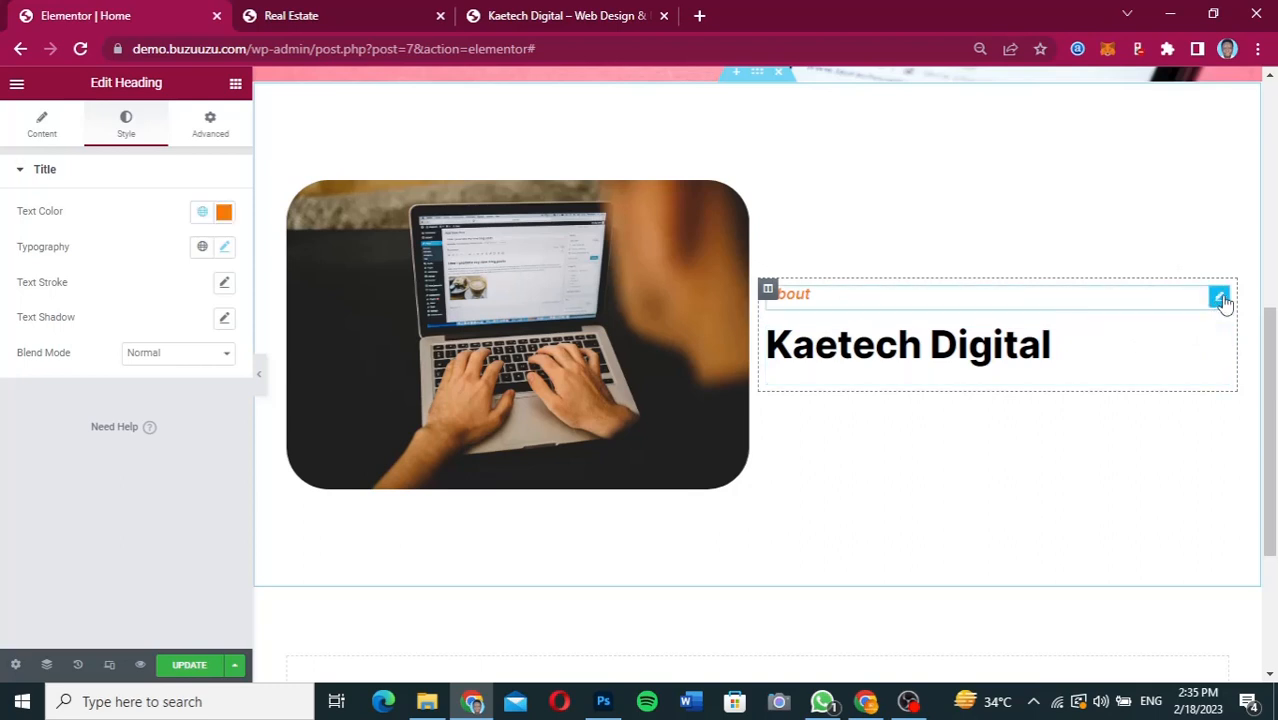
left_click(228, 127)
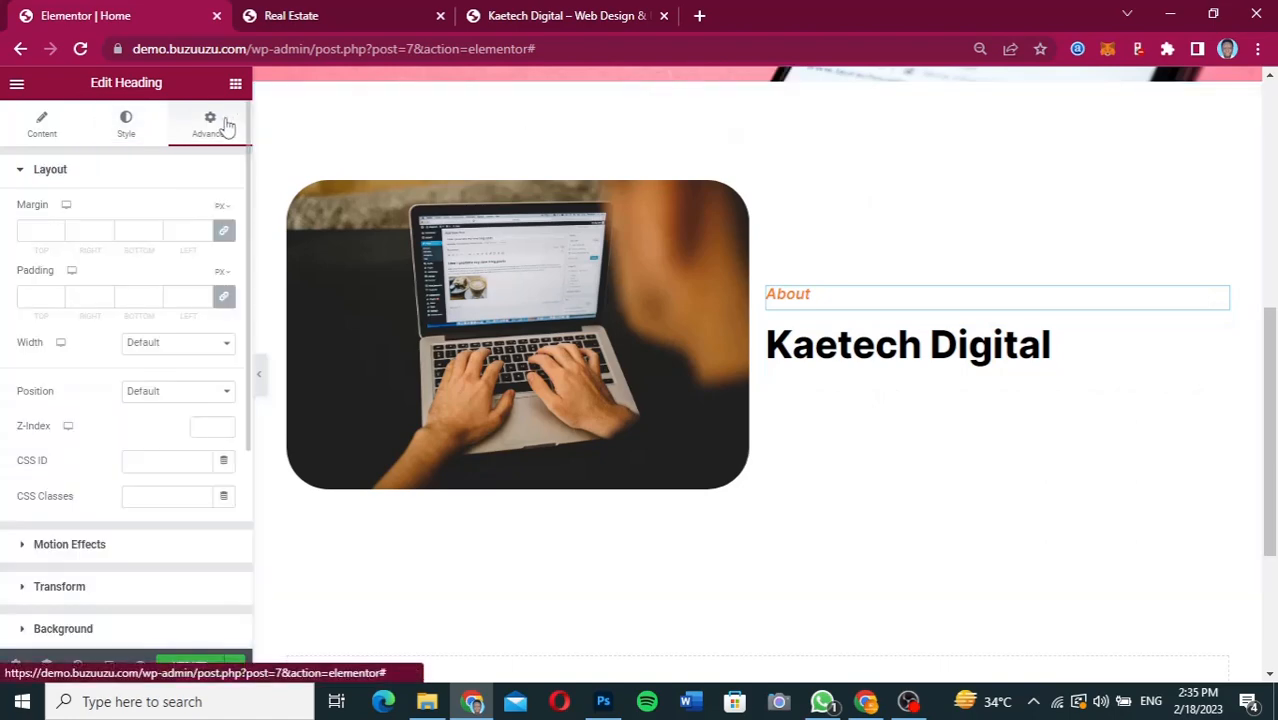
left_click(130, 231)
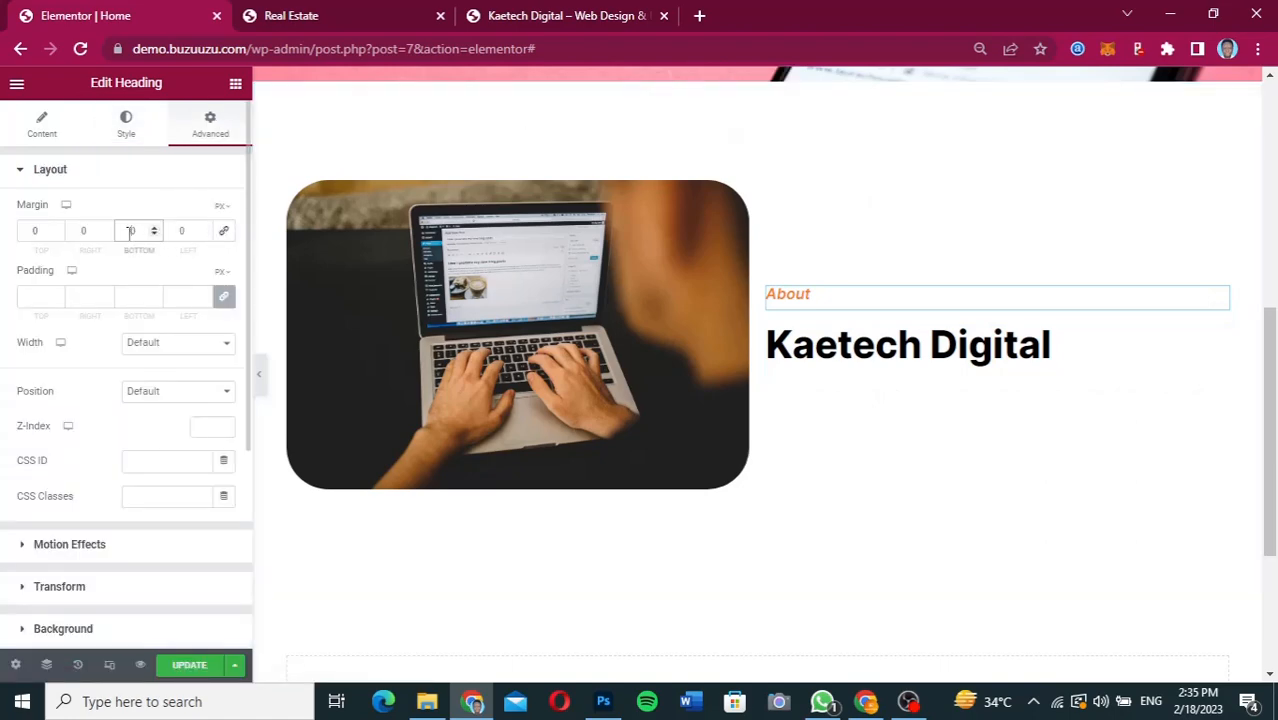
type("-4")
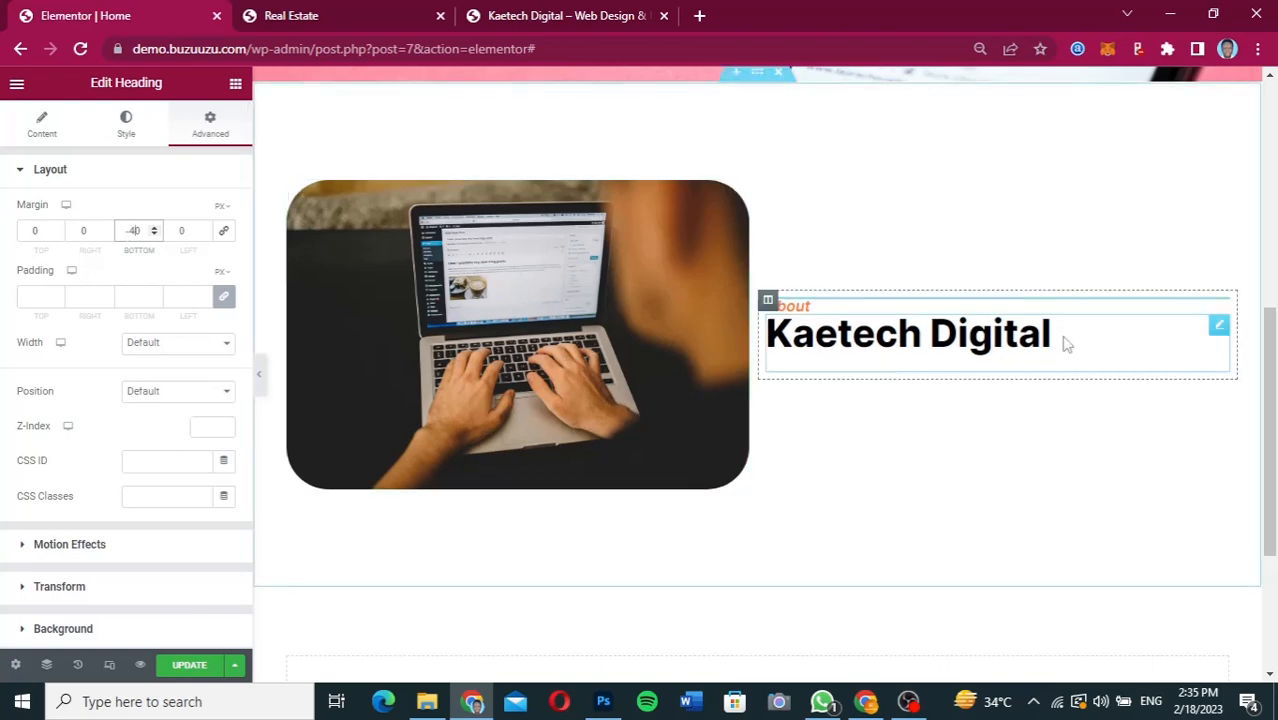
Unlink the Kaetech Digital heading's margin values and set its bottom margin to -20 px.
left_click(1220, 329)
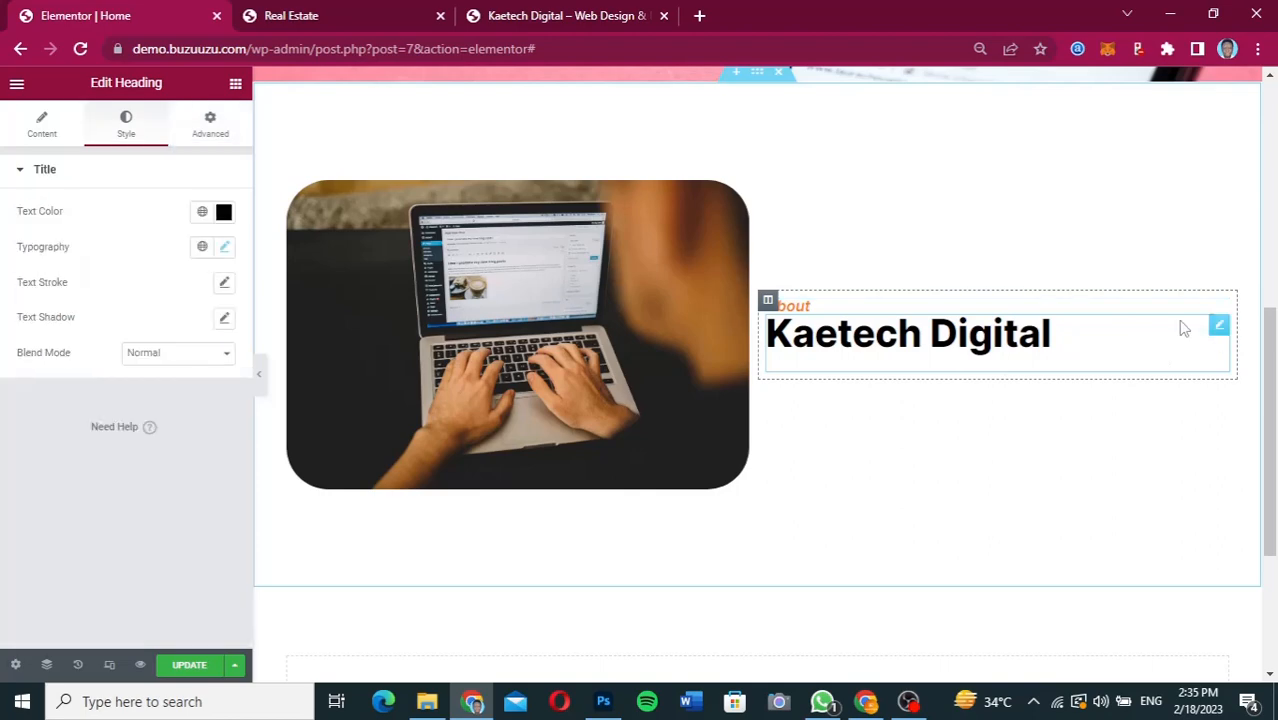
left_click(212, 137)
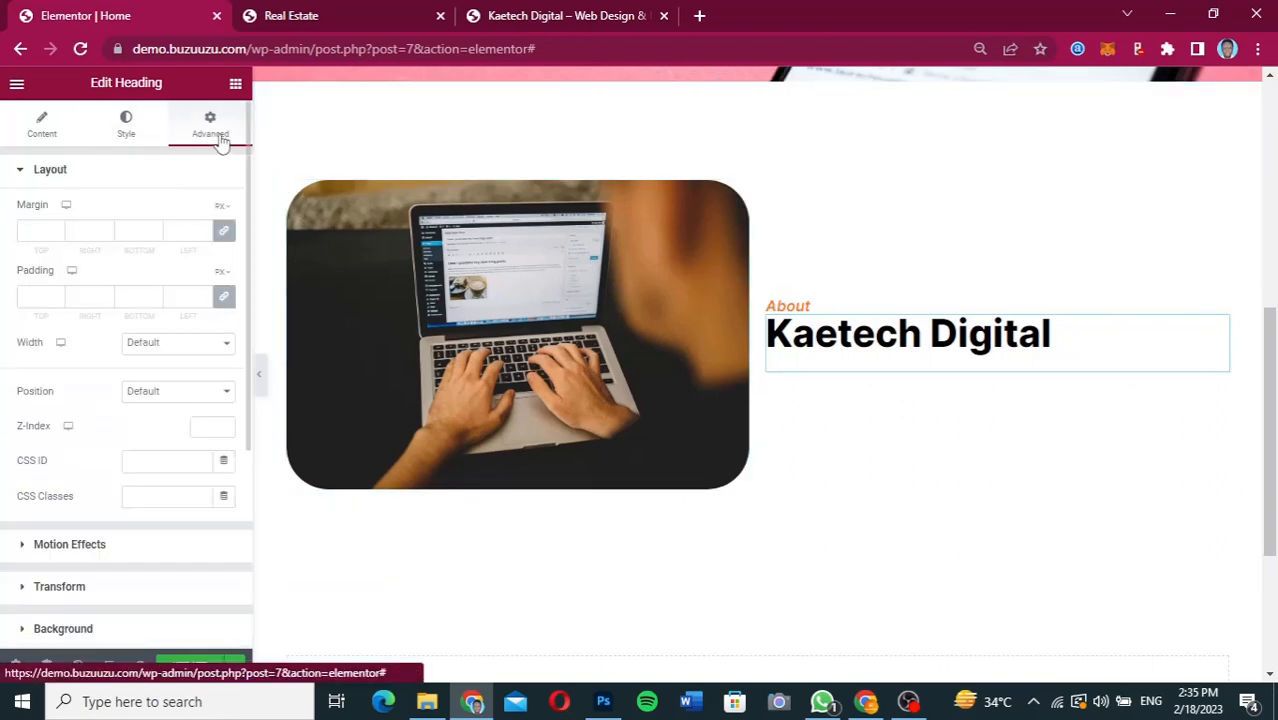
left_click(226, 235)
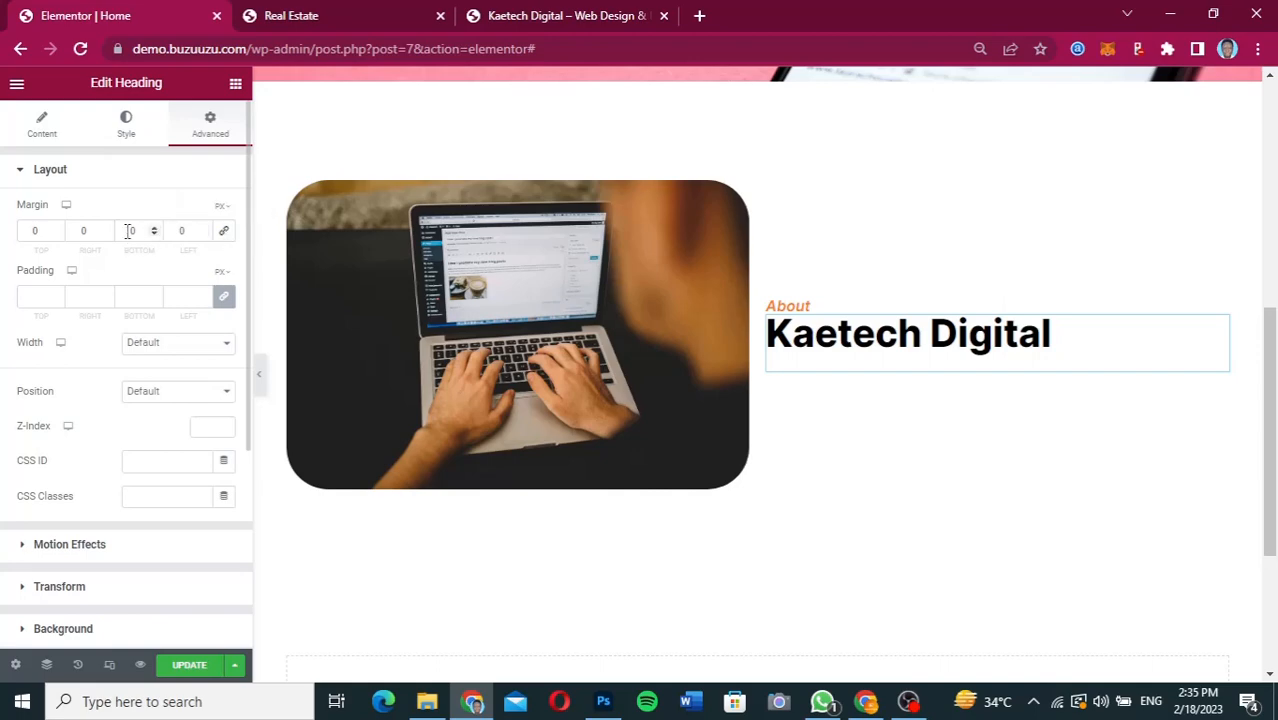
left_click(128, 231)
type("20")
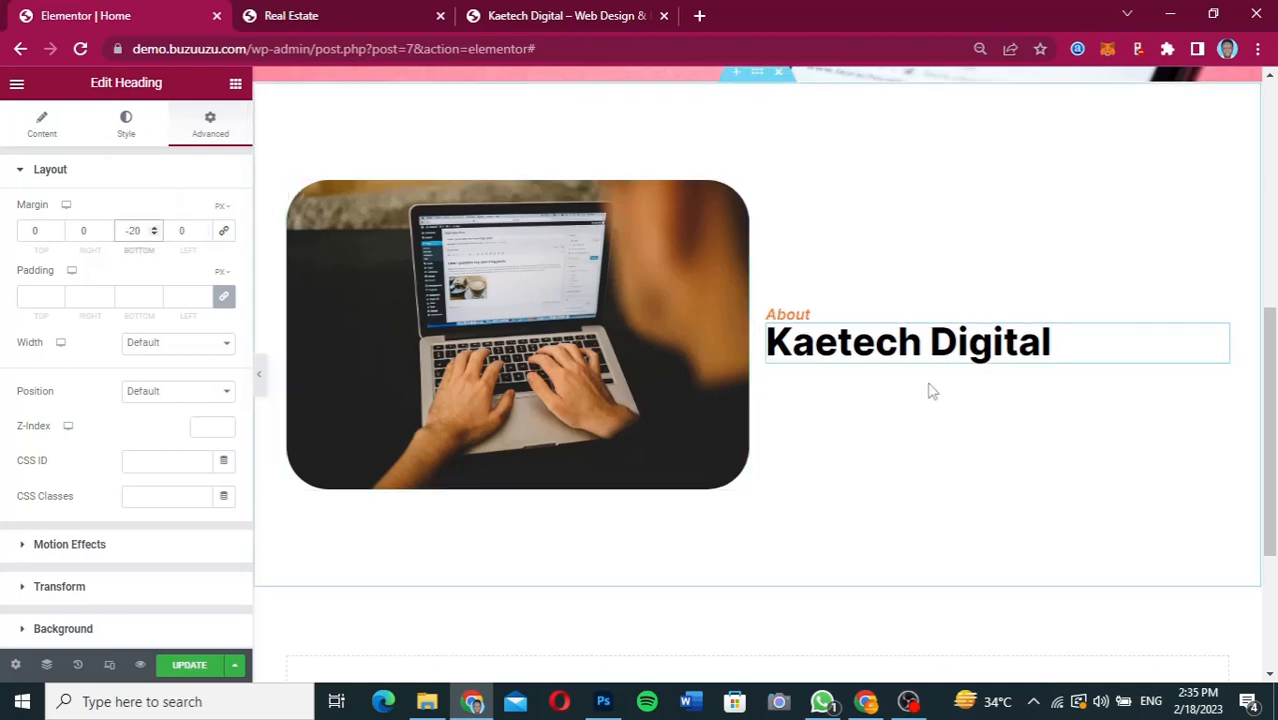
Add a Divider widget below the Kaetech Digital heading and set its width to 50%.
left_click(235, 85)
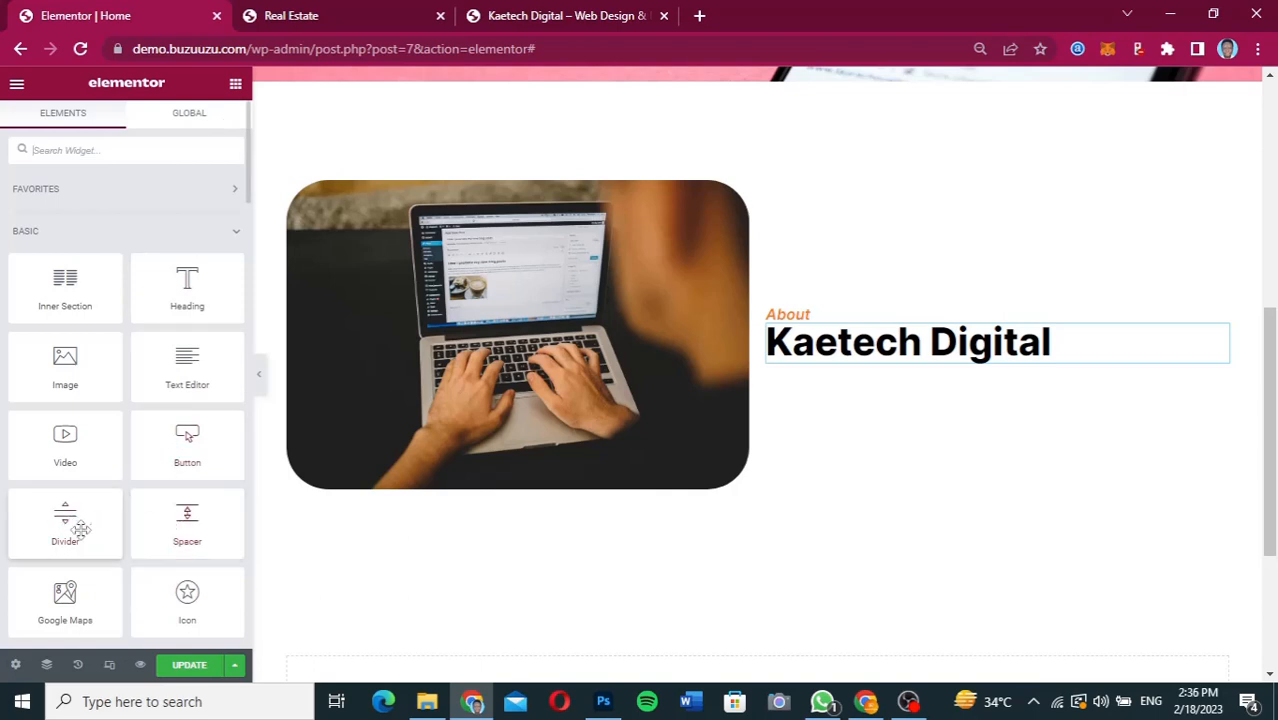
left_click_drag(58, 517, 884, 372)
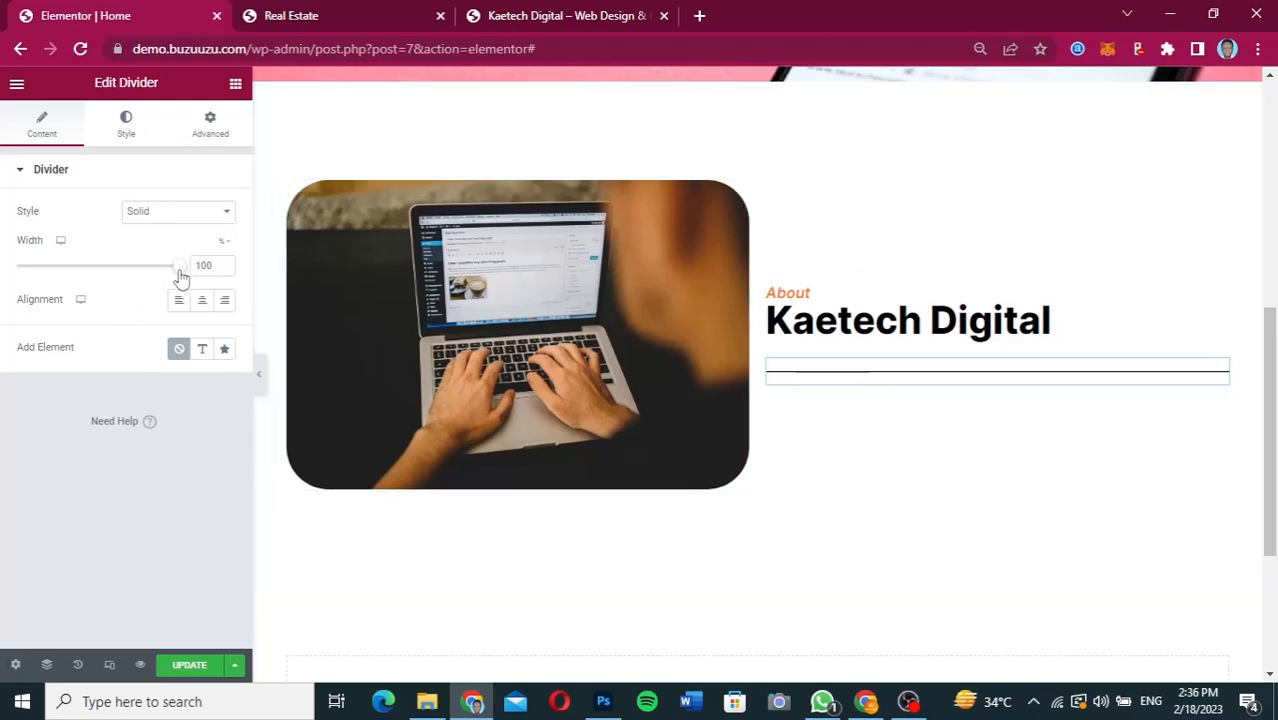
left_click_drag(179, 266, 97, 266)
double_click(212, 265)
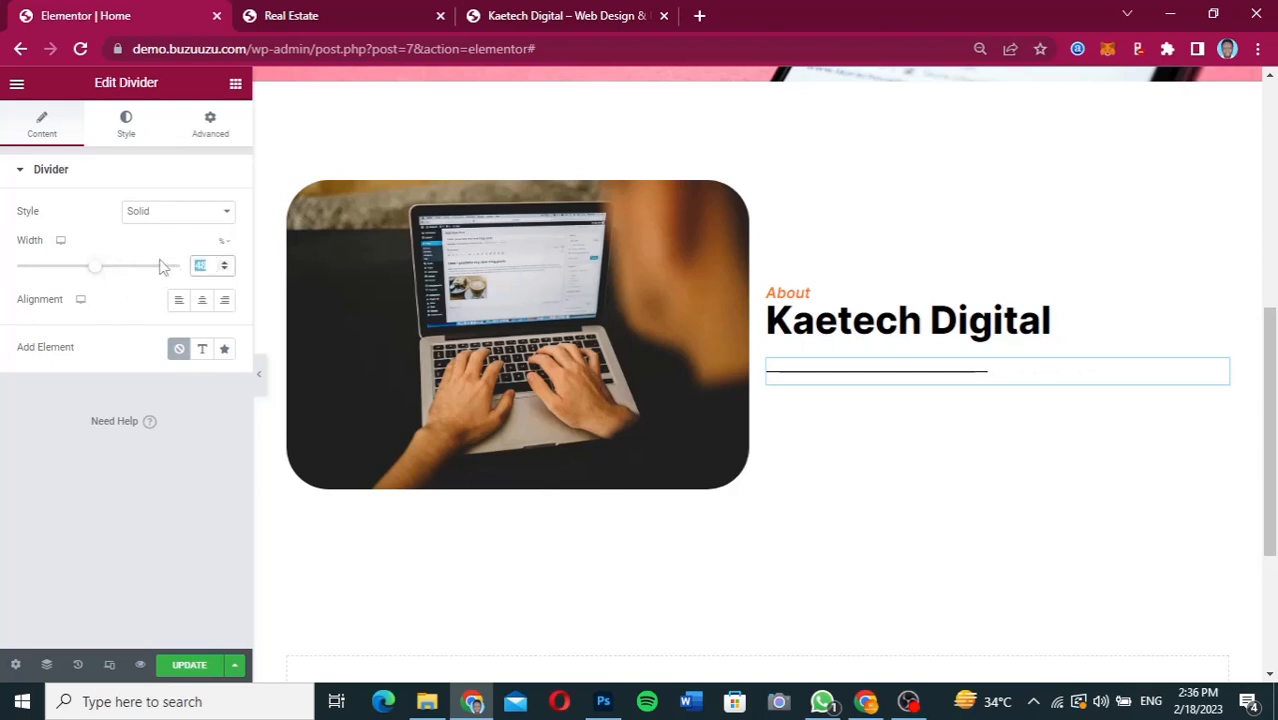
type("50")
Set the divider's line weight to 4.
left_click(128, 122)
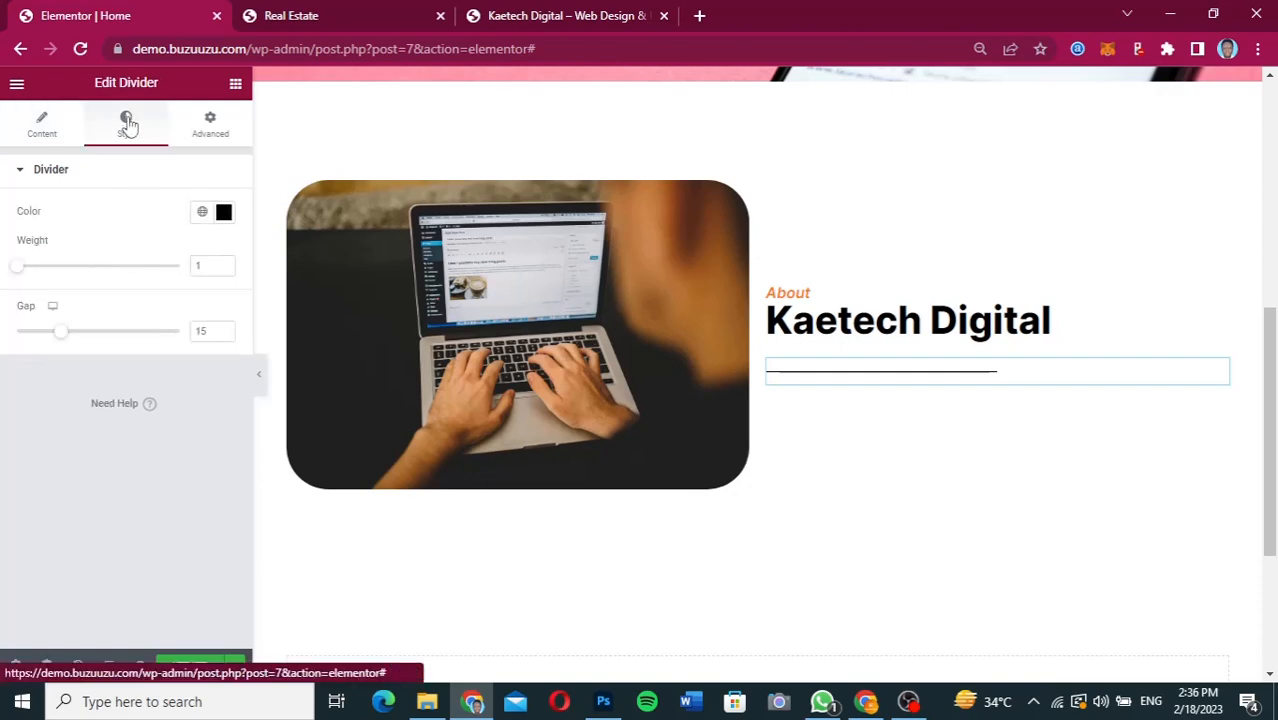
left_click(225, 264)
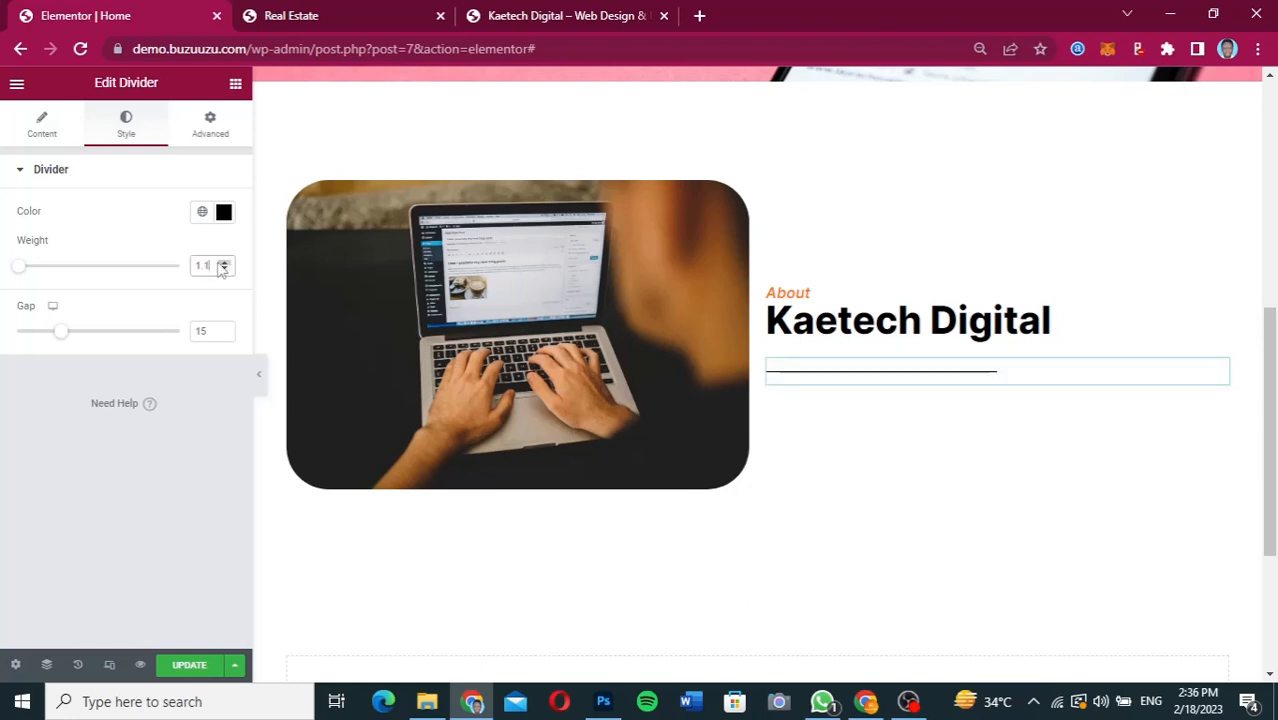
key("BackSpace")
key("BackSpace")
key("BackSpace")
type("2")
key("BackSpace")
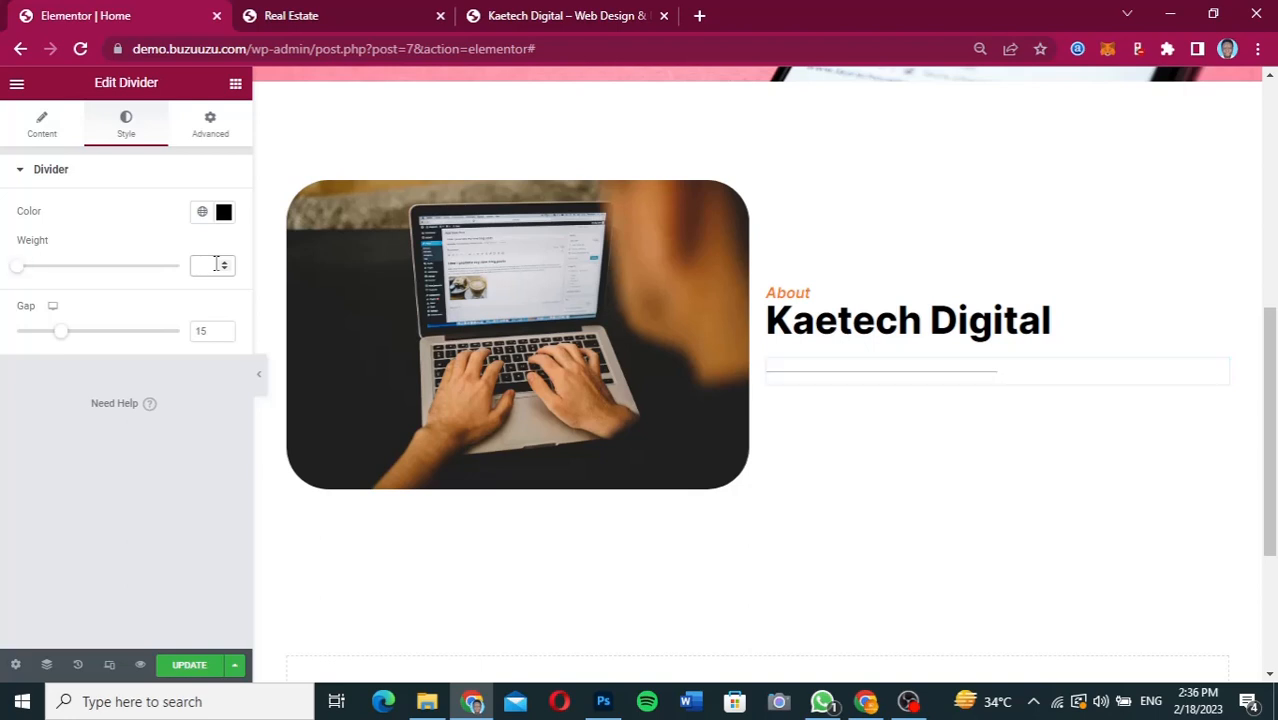
type("4")
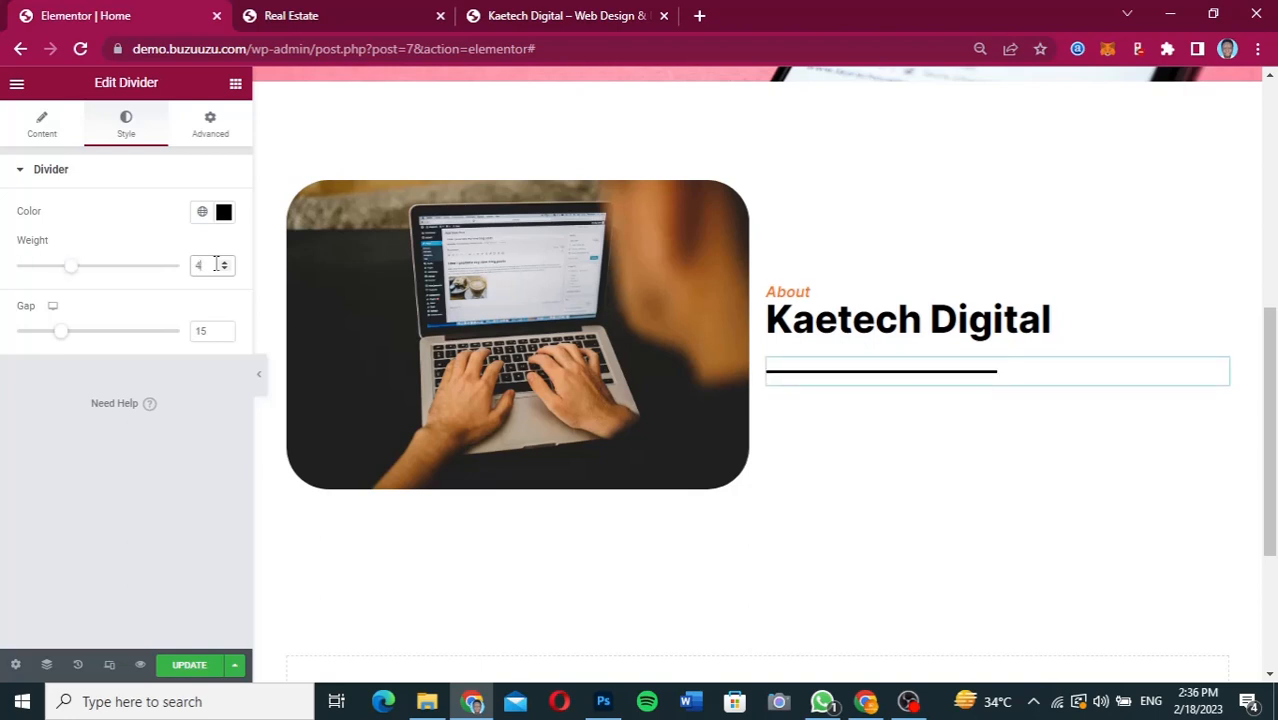
Set the divider's color to the global orange and reduce its gap to 2.
left_click(223, 213)
left_click(222, 216)
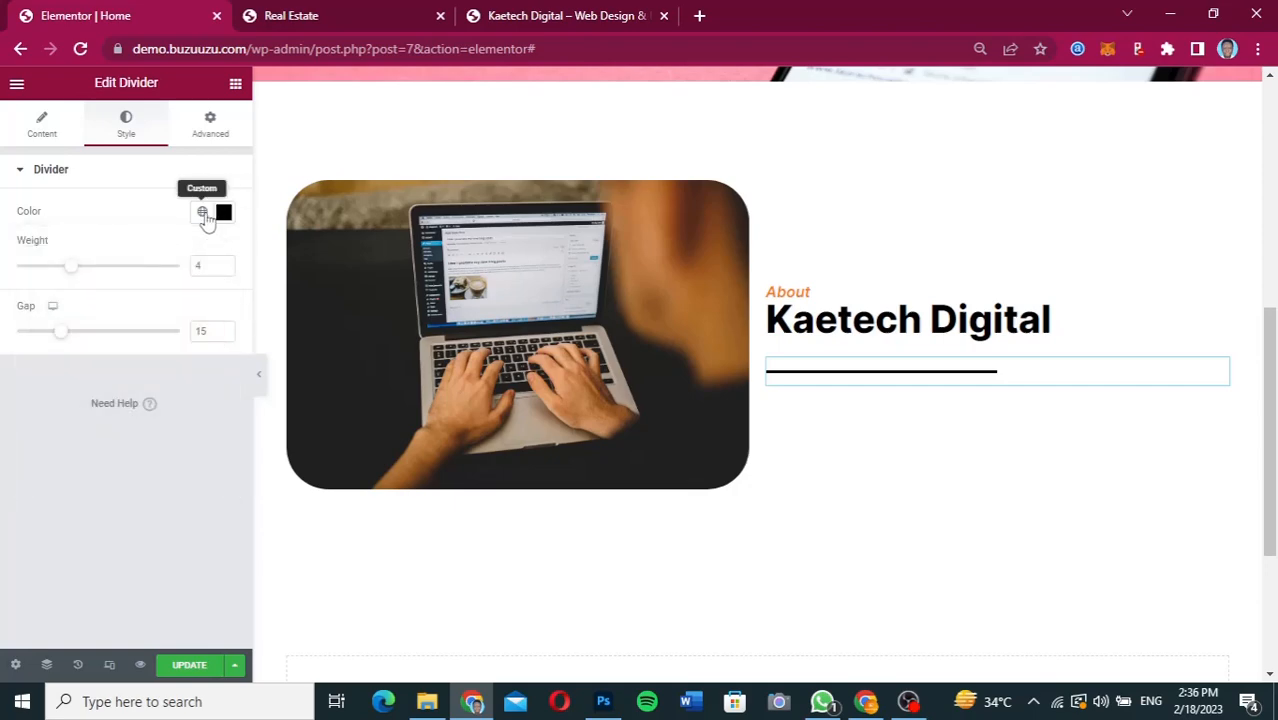
left_click(204, 216)
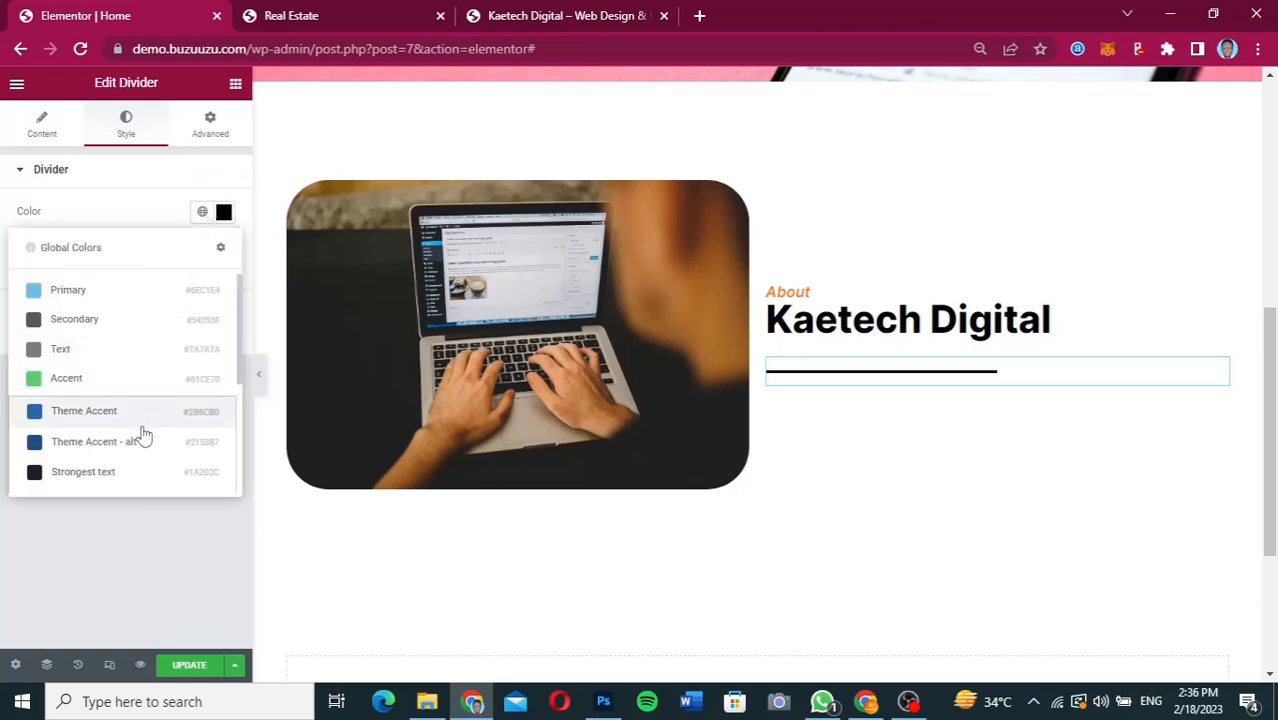
scroll(138, 434, "down", 3)
left_click(115, 476)
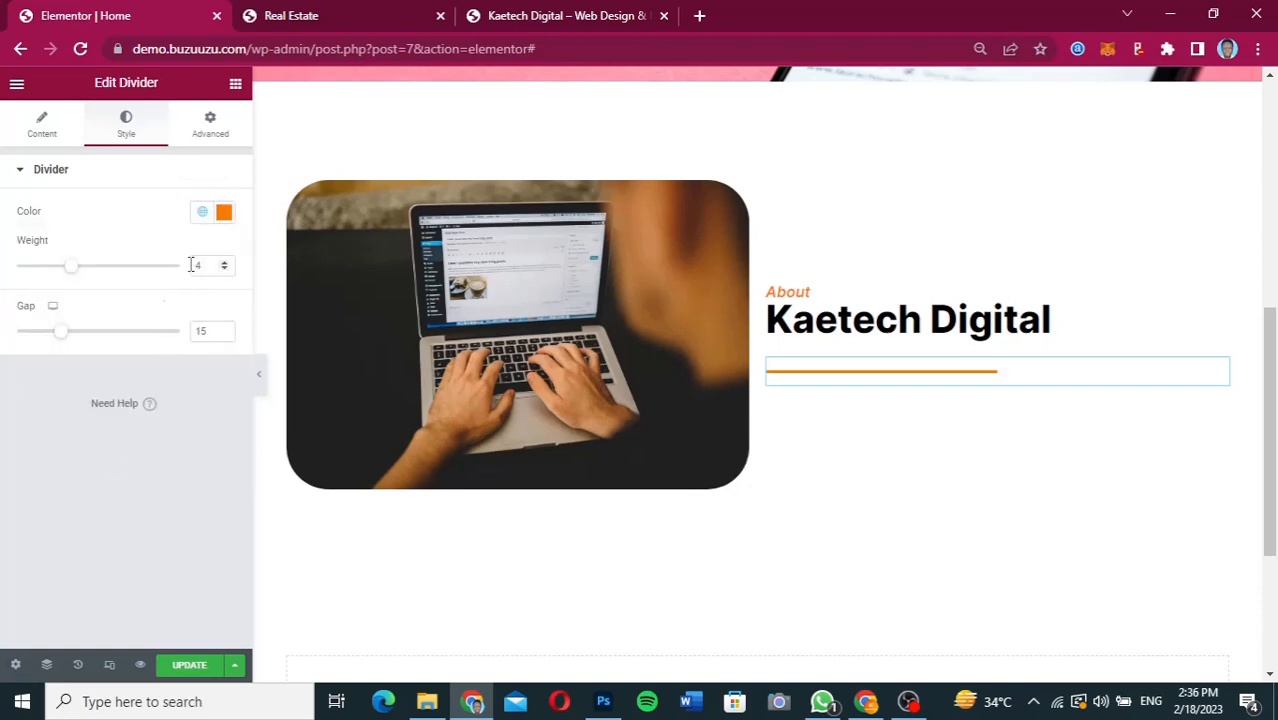
left_click_drag(62, 336, 8, 338)
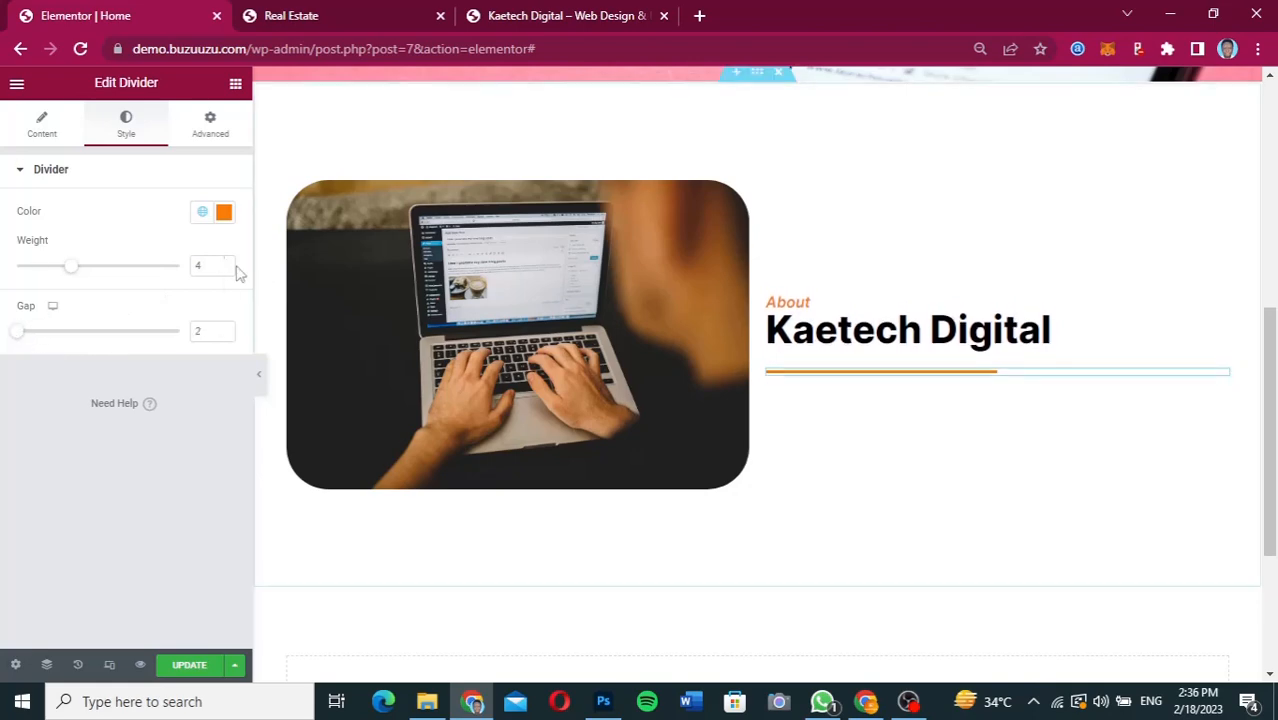
Unlink the divider's margin values and set its top margin to -10 px.
left_click(212, 120)
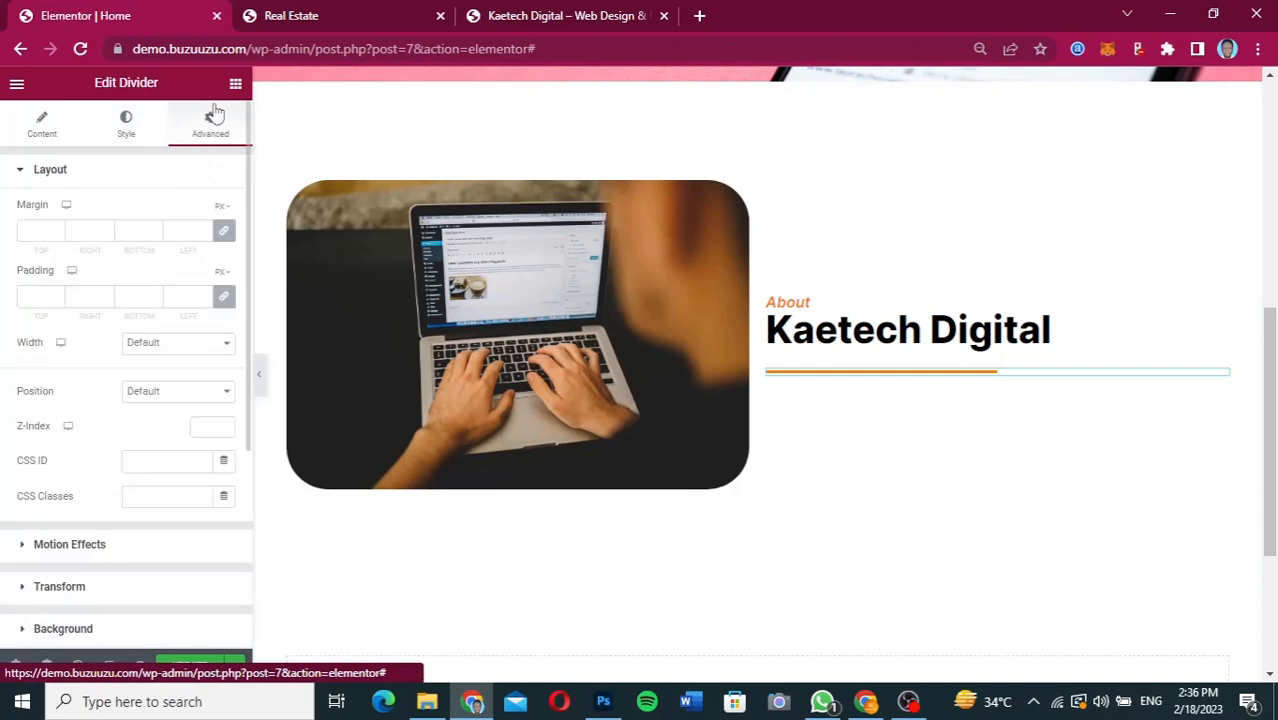
left_click(223, 230)
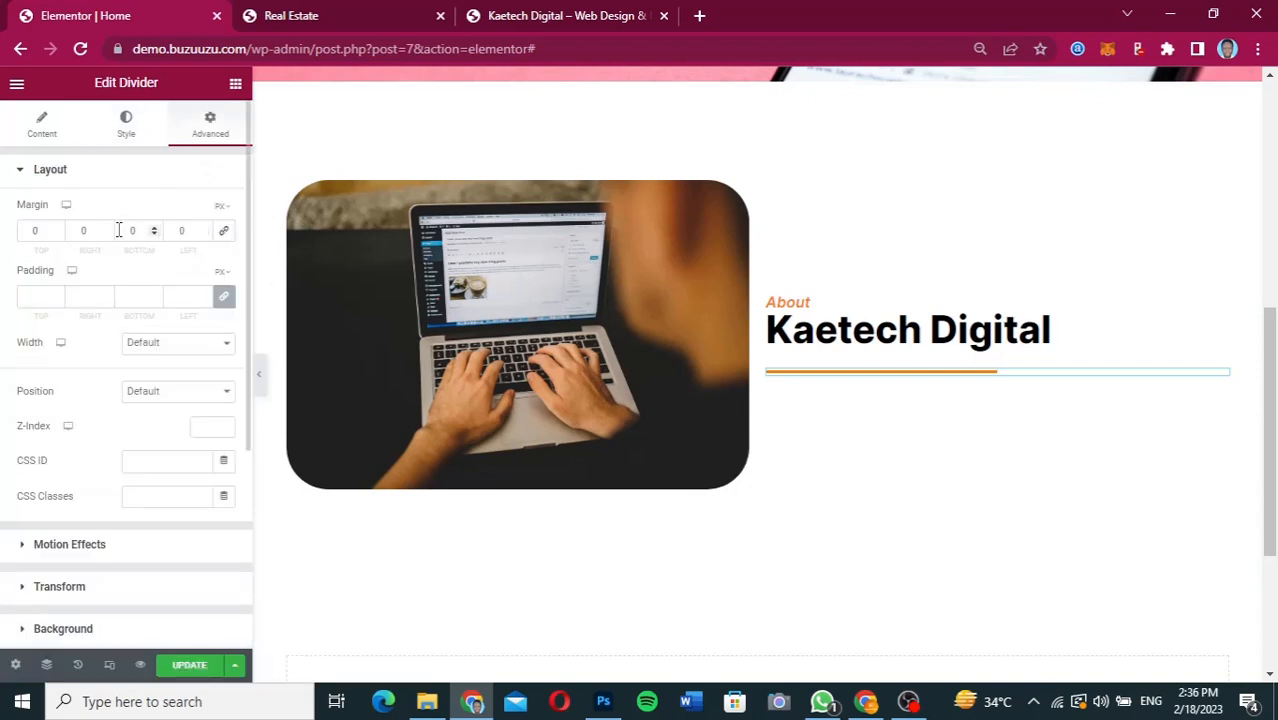
left_click(31, 232)
type("-2")
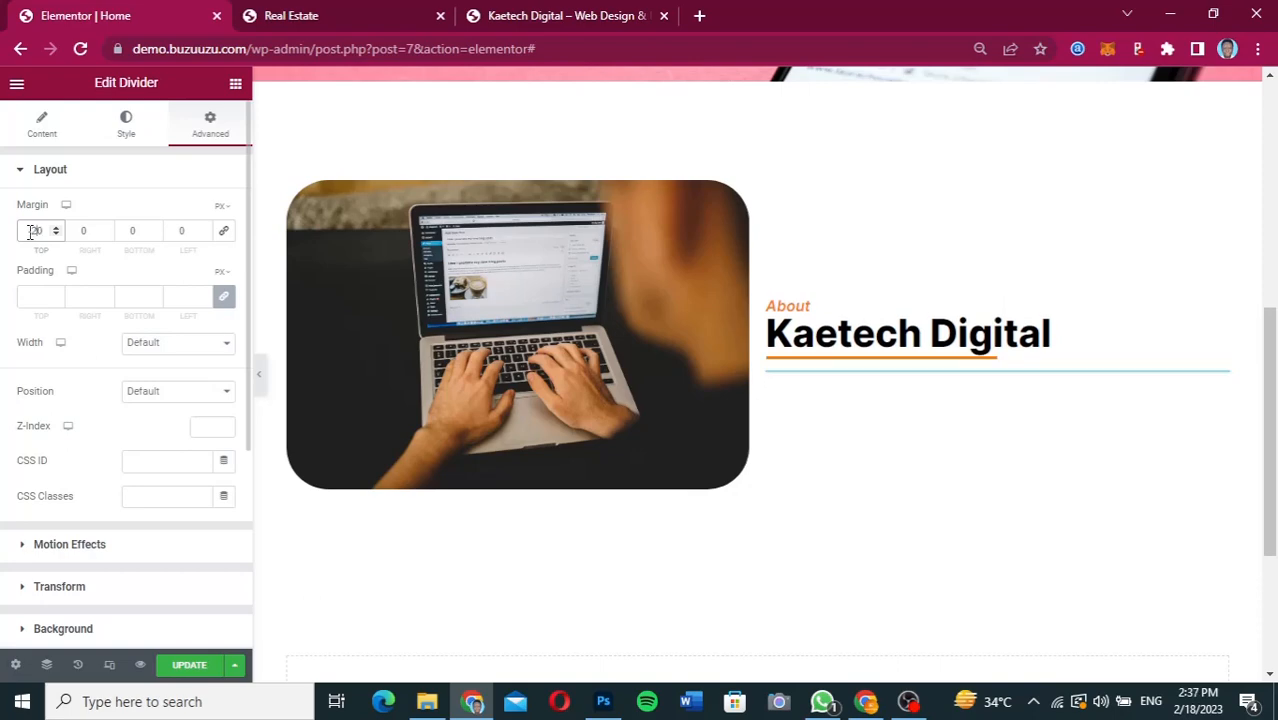
key("BackSpace")
type("1")
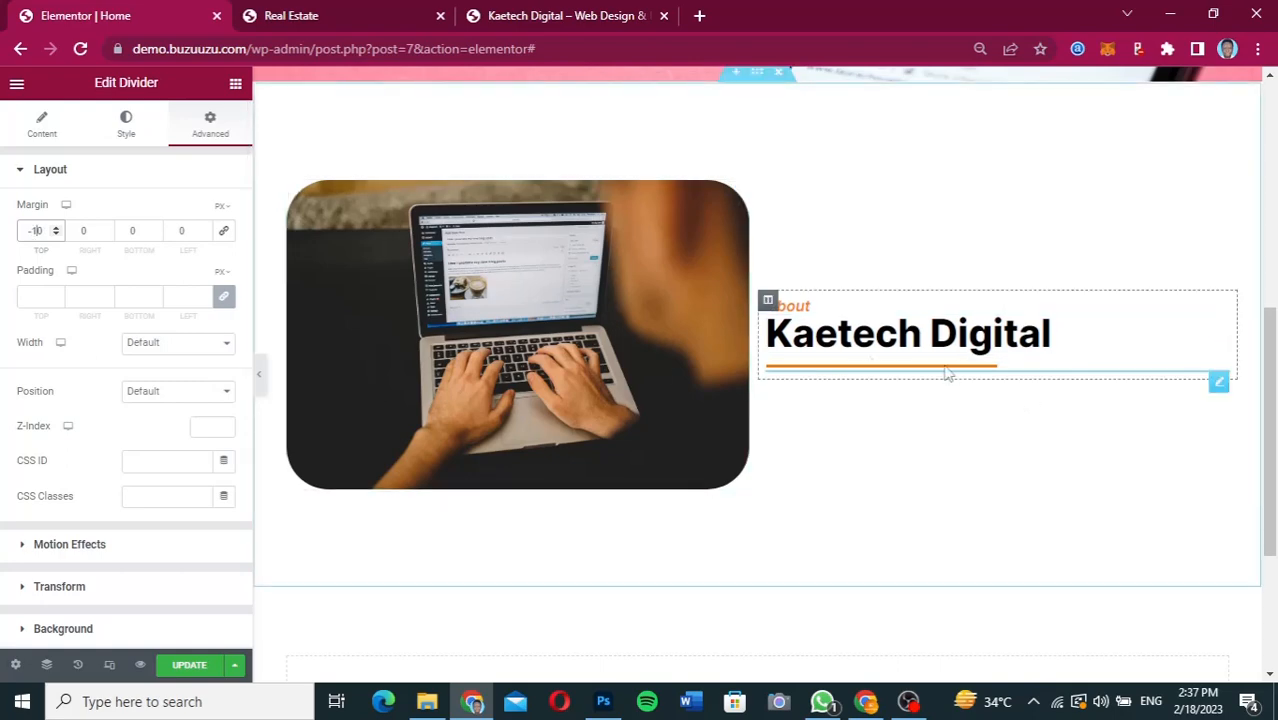
Add a Text Editor widget under the Kaetech Digital heading and reorder the column so the divider sits above the text.
left_click(236, 86)
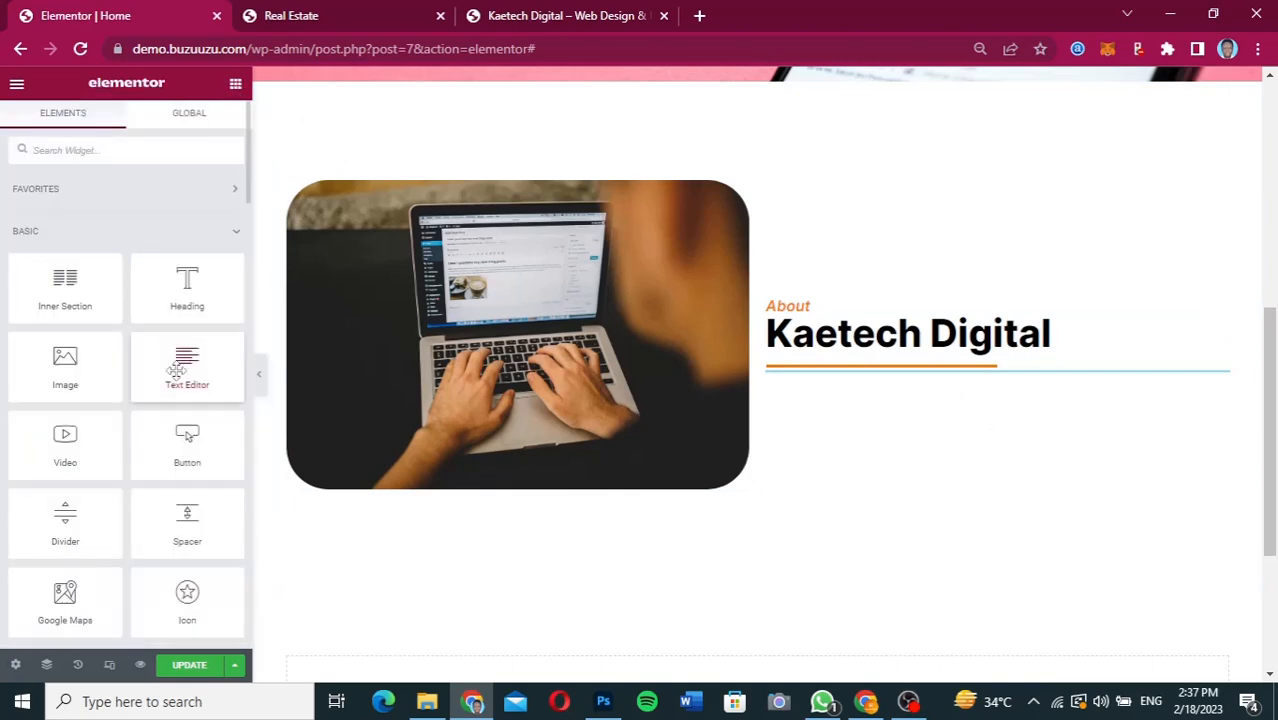
left_click_drag(187, 368, 916, 354)
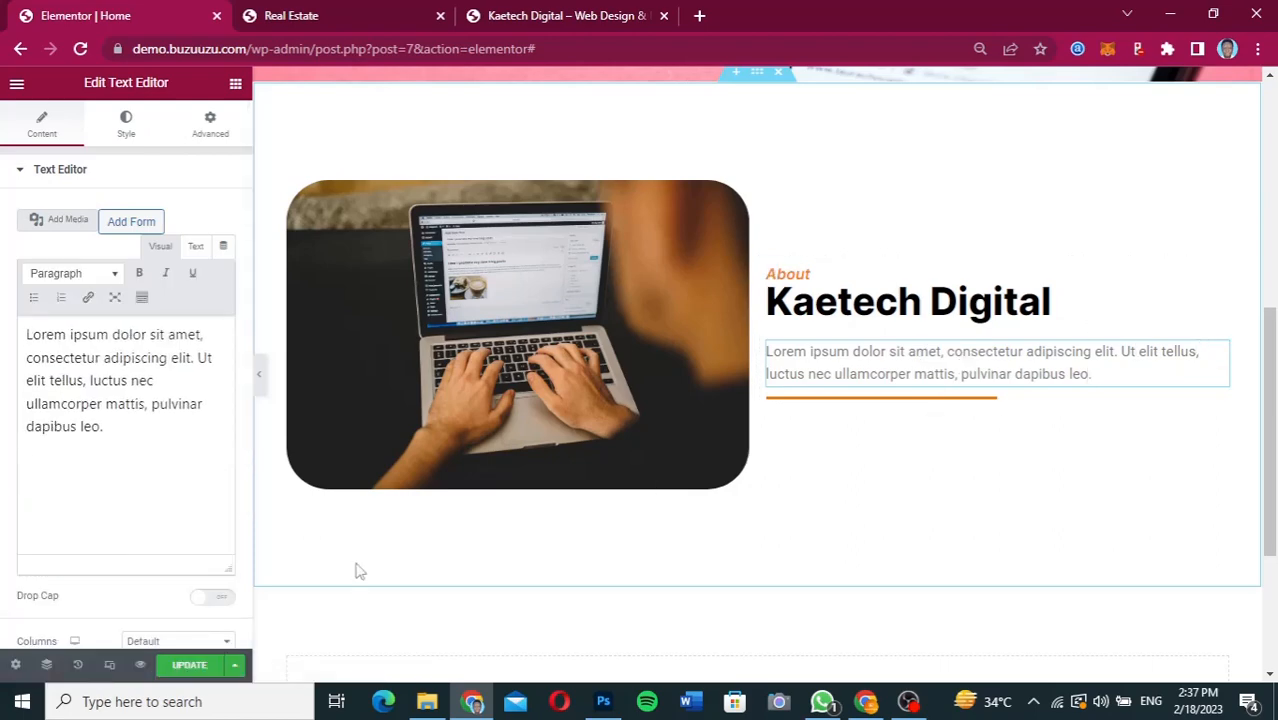
left_click(47, 665)
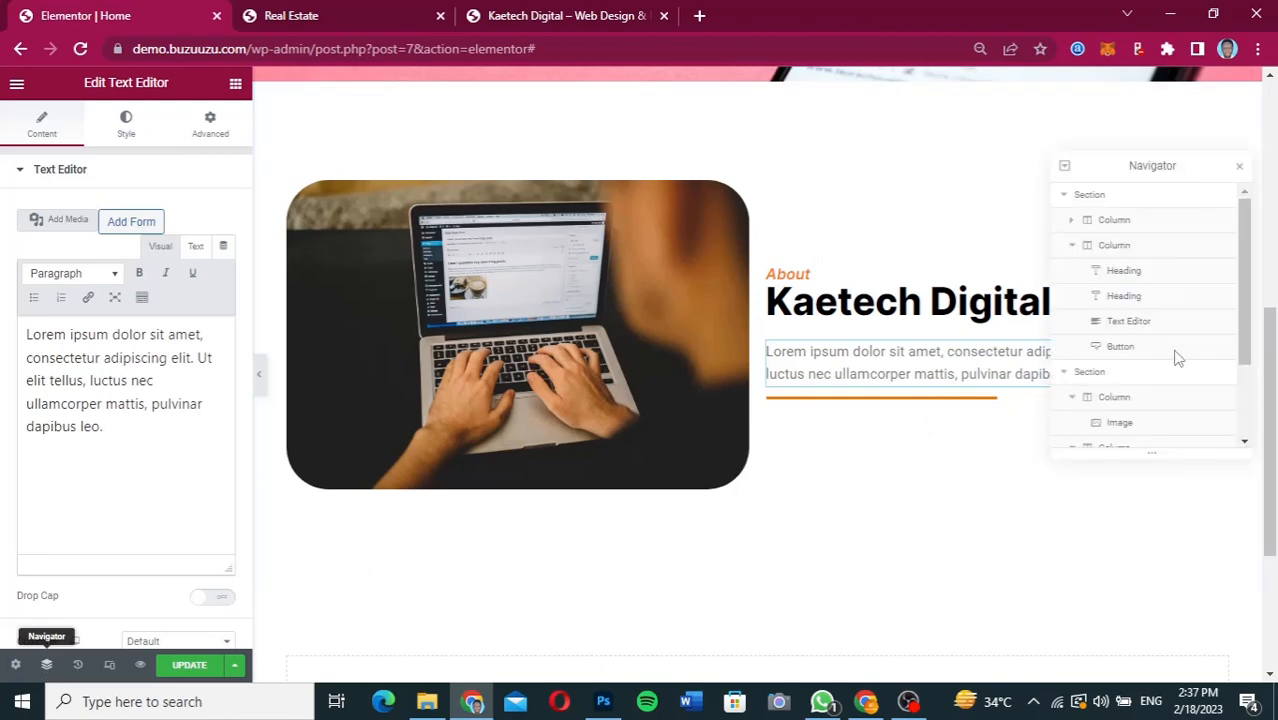
scroll(1210, 390, "down", 2)
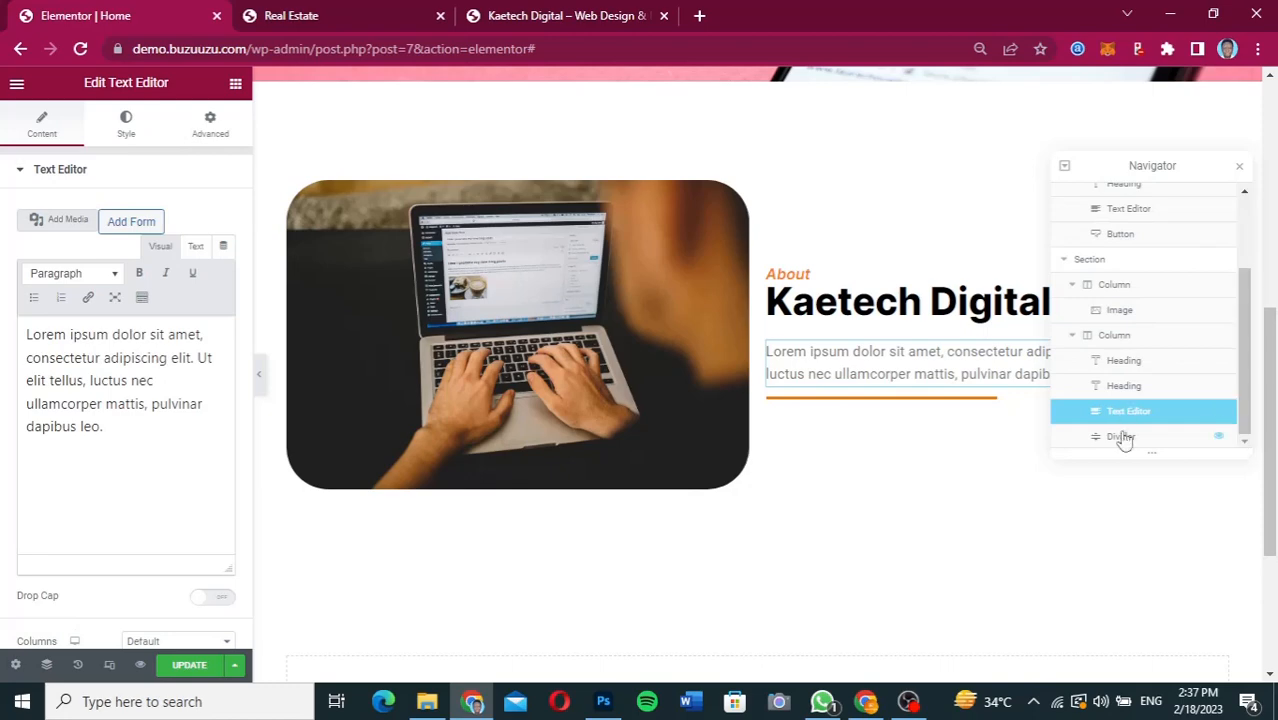
left_click_drag(1121, 436, 1122, 408)
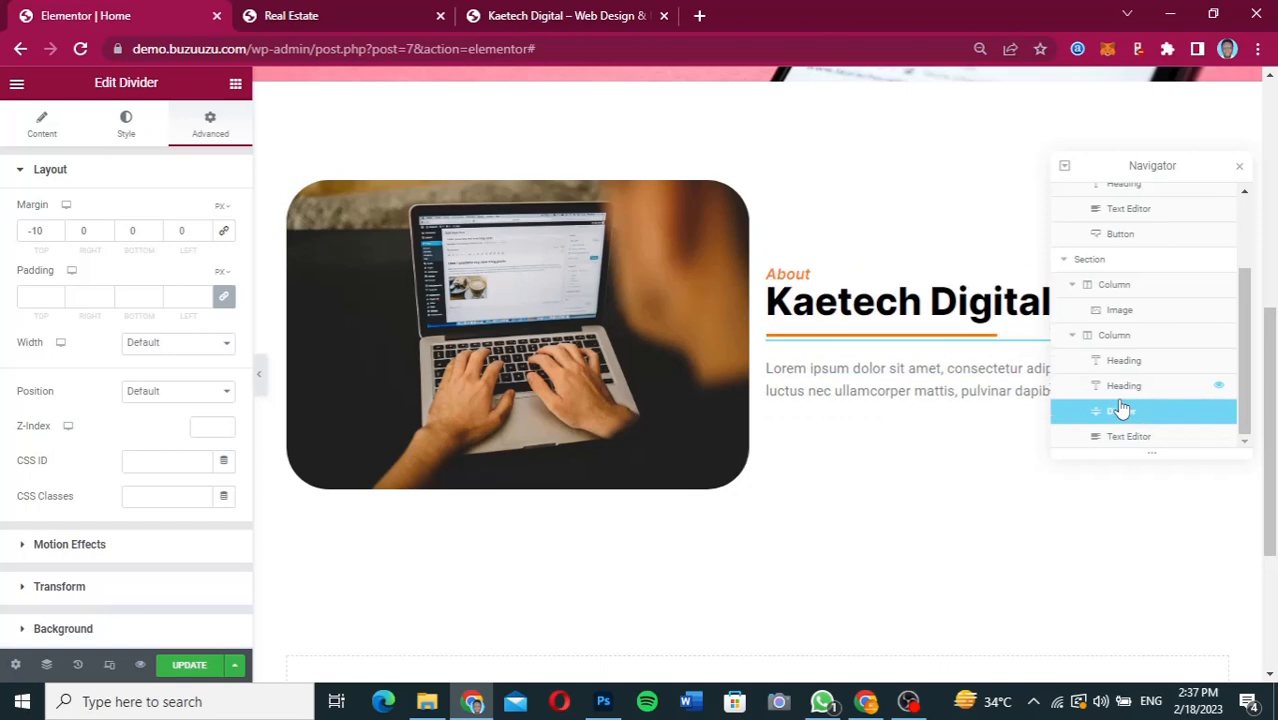
left_click(1242, 166)
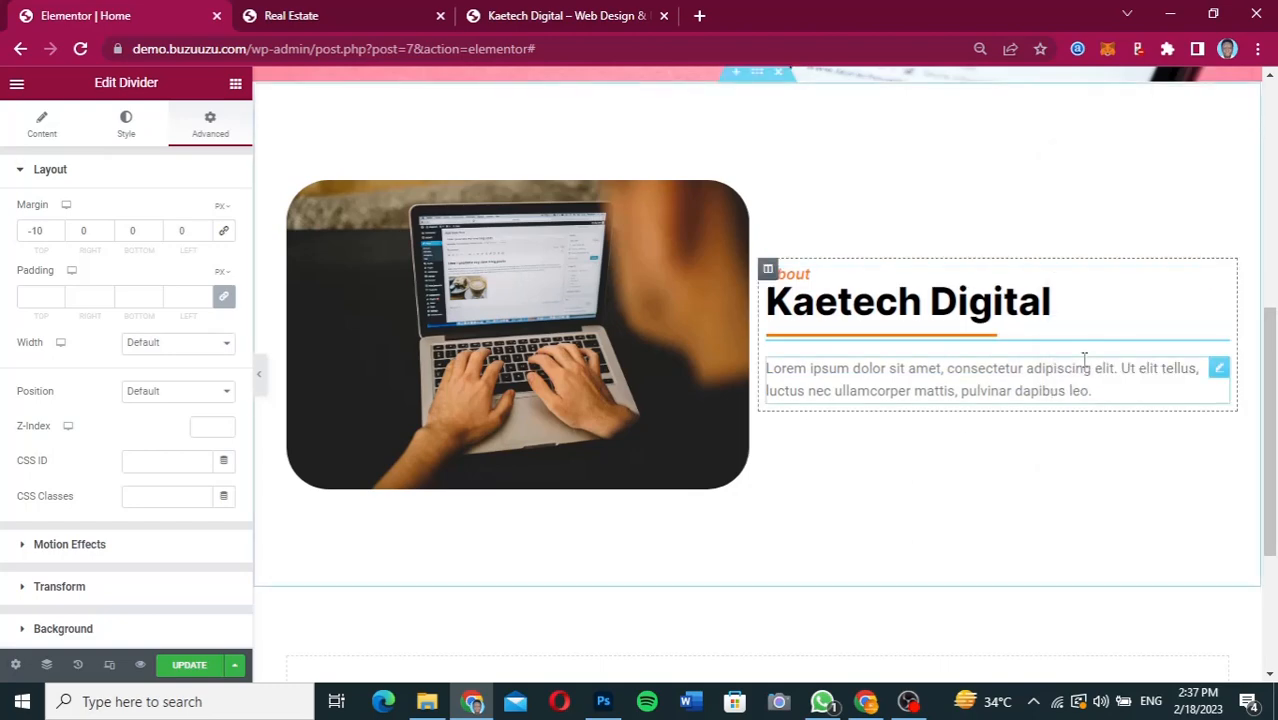
Extend the About text by pasting the lorem ipsum sentence three more times after the existing one.
left_click(1218, 368)
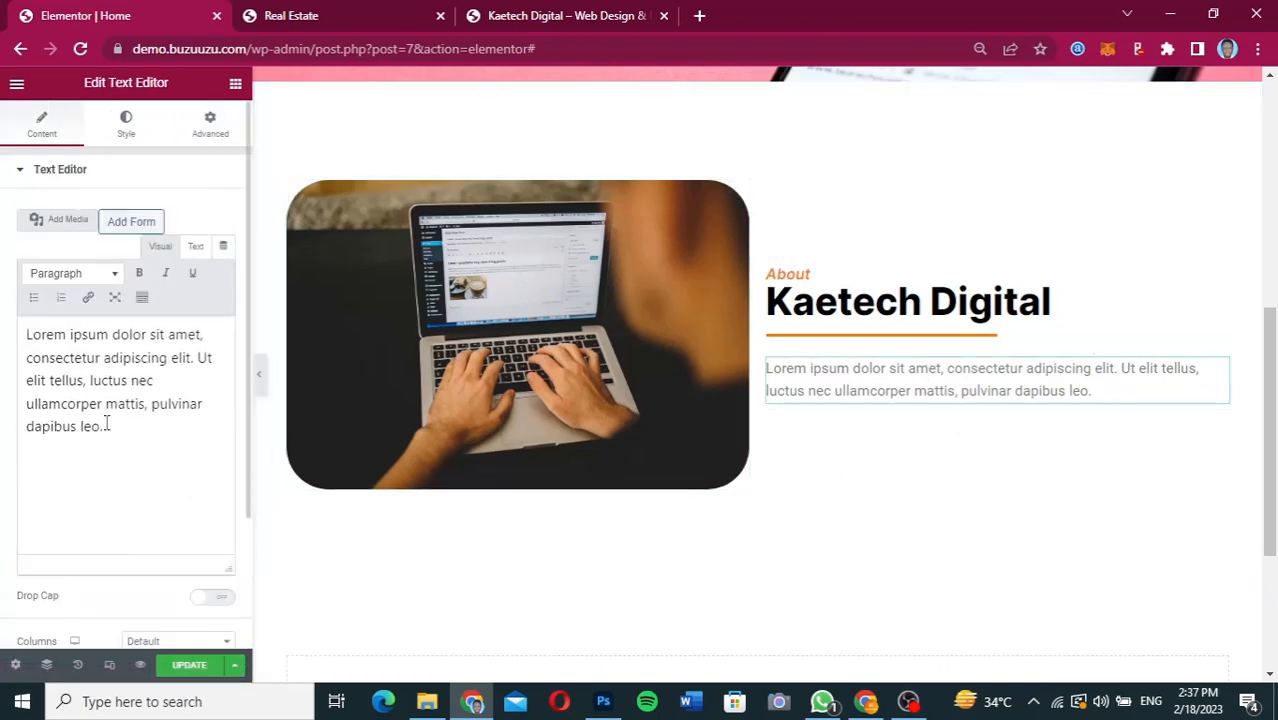
left_click_drag(106, 424, 3, 330)
key("ctrl+c")
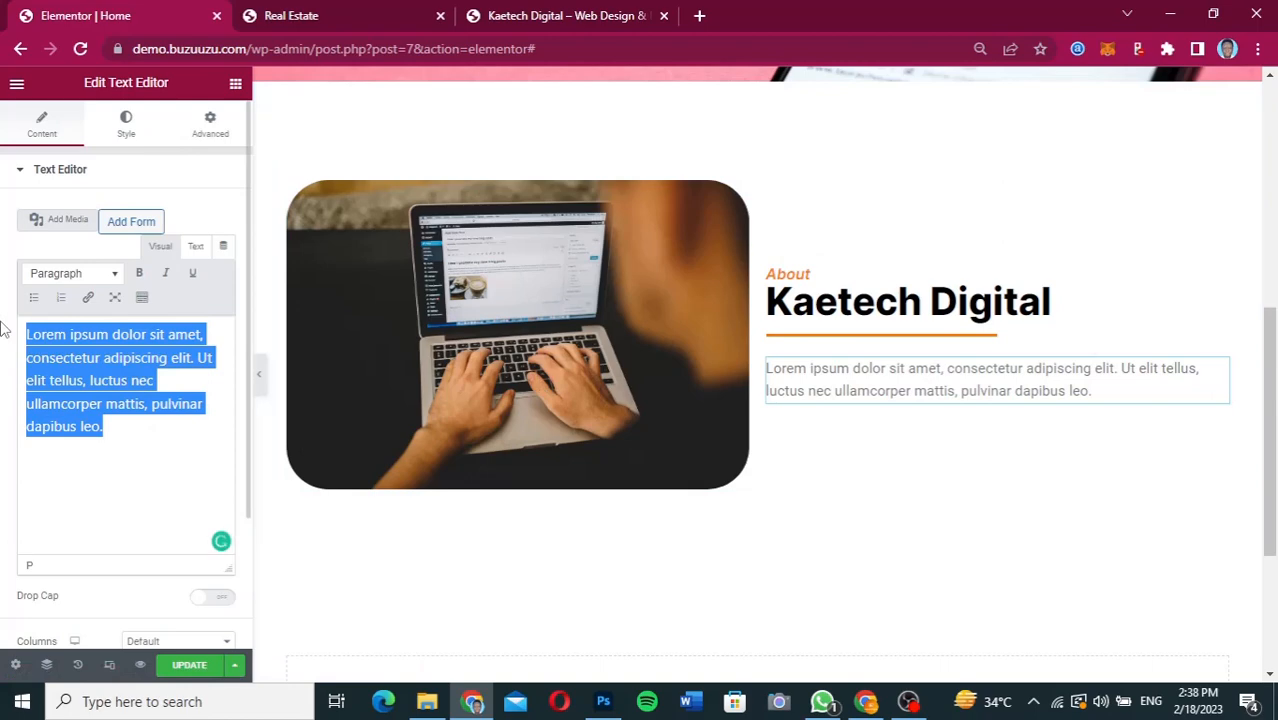
key("Right")
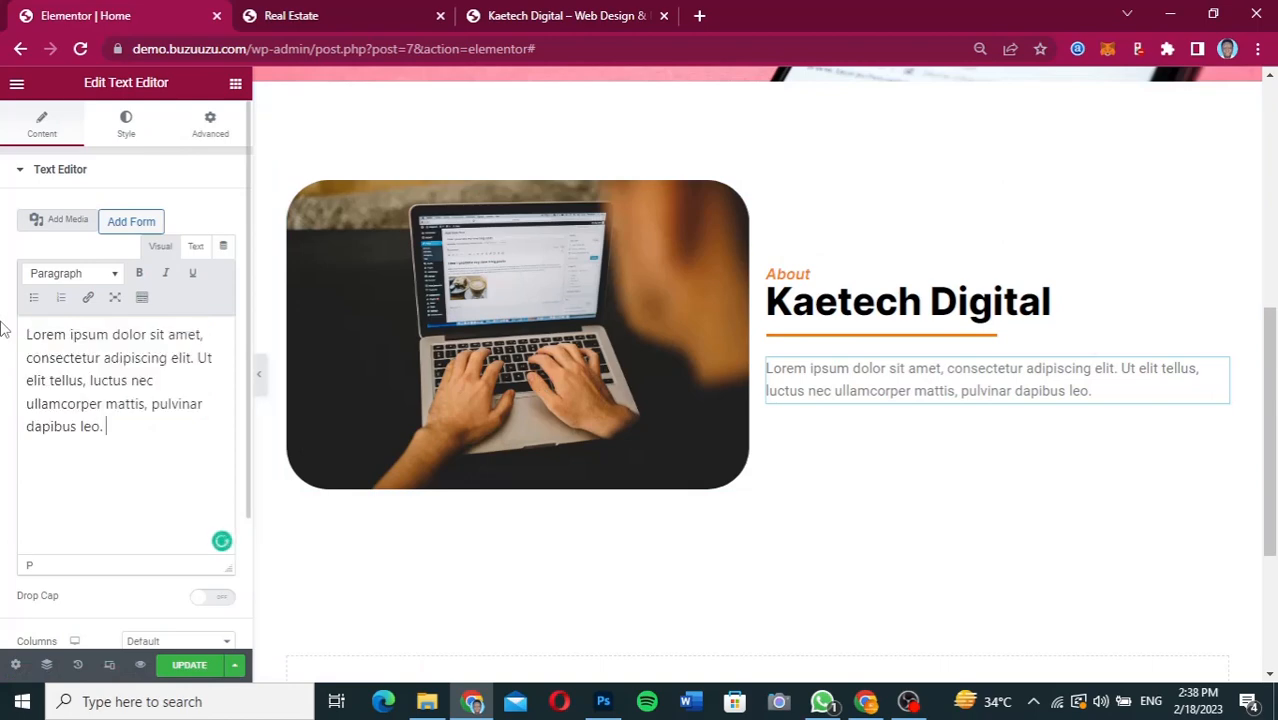
key("ctrl+v")
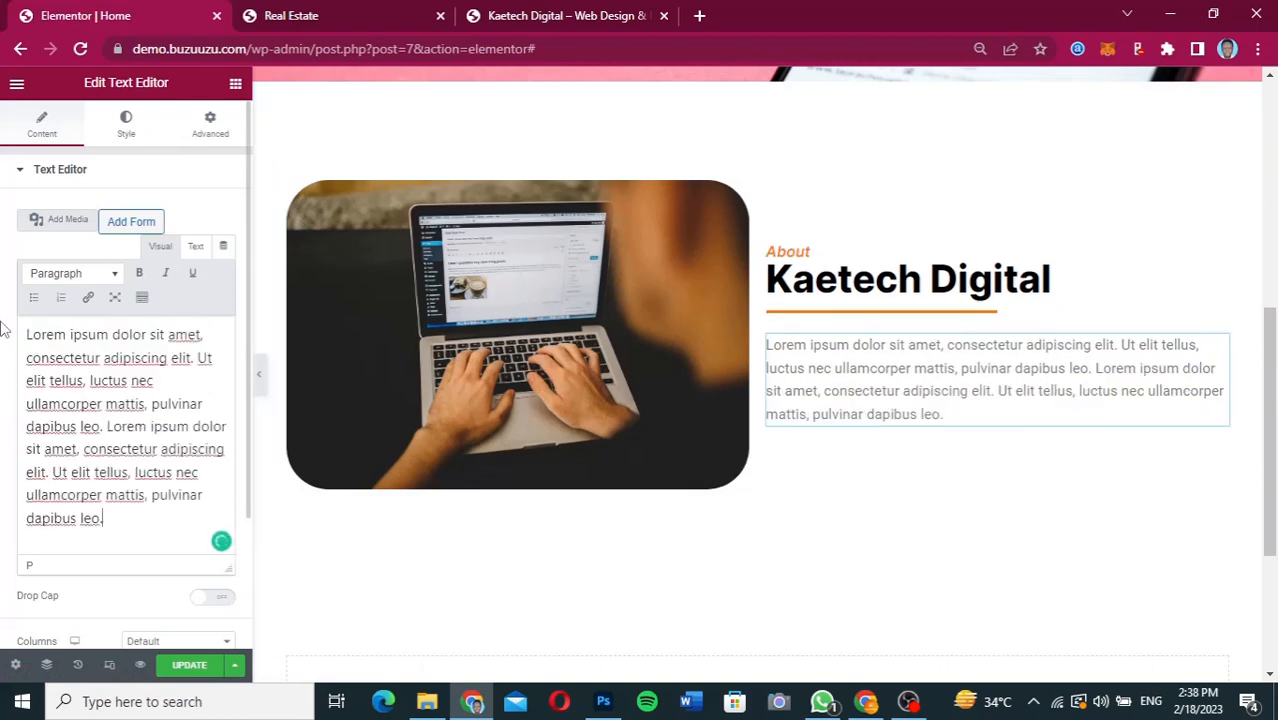
key("ctrl+v")
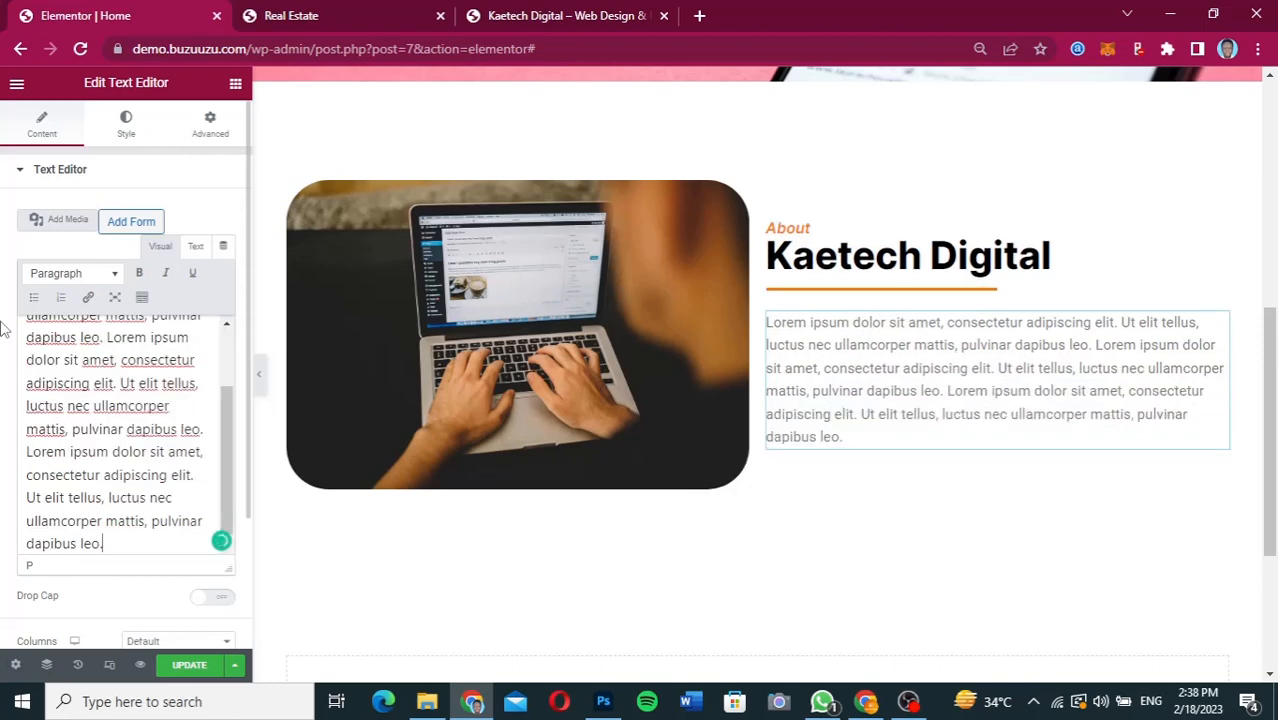
key("ctrl+v")
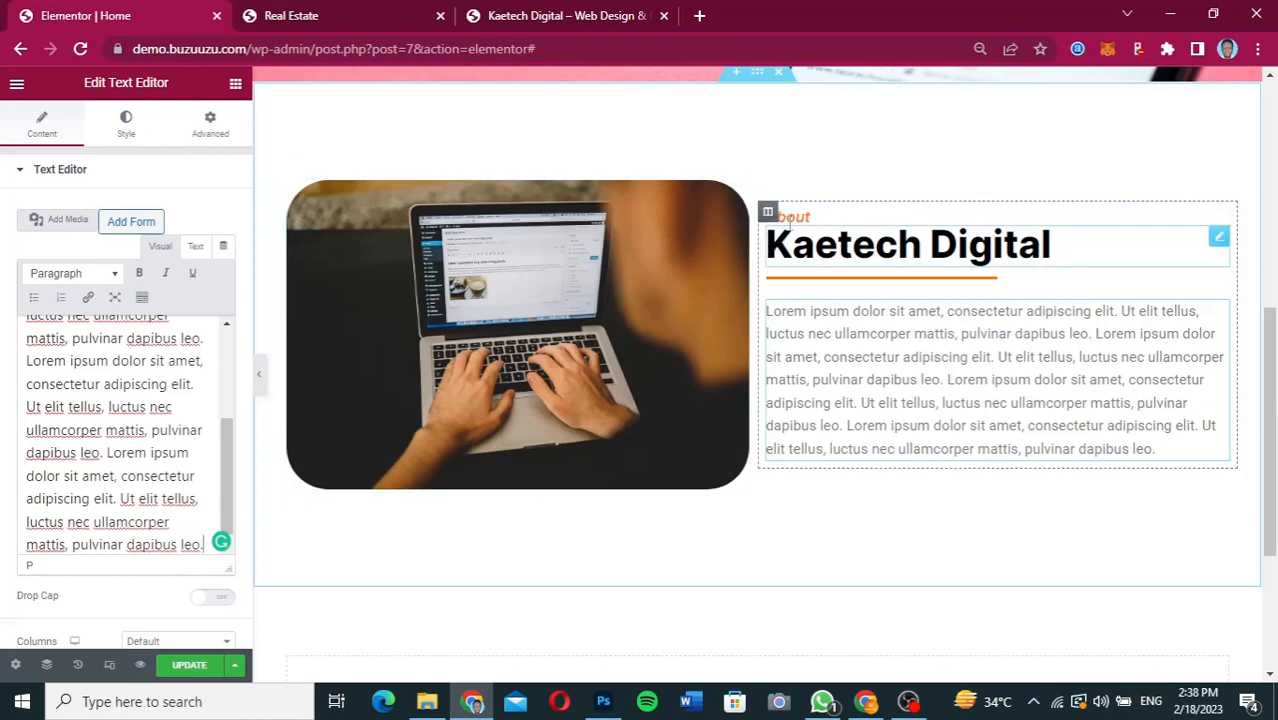
Set the columns gap of the About section to Wider.
left_click(757, 76)
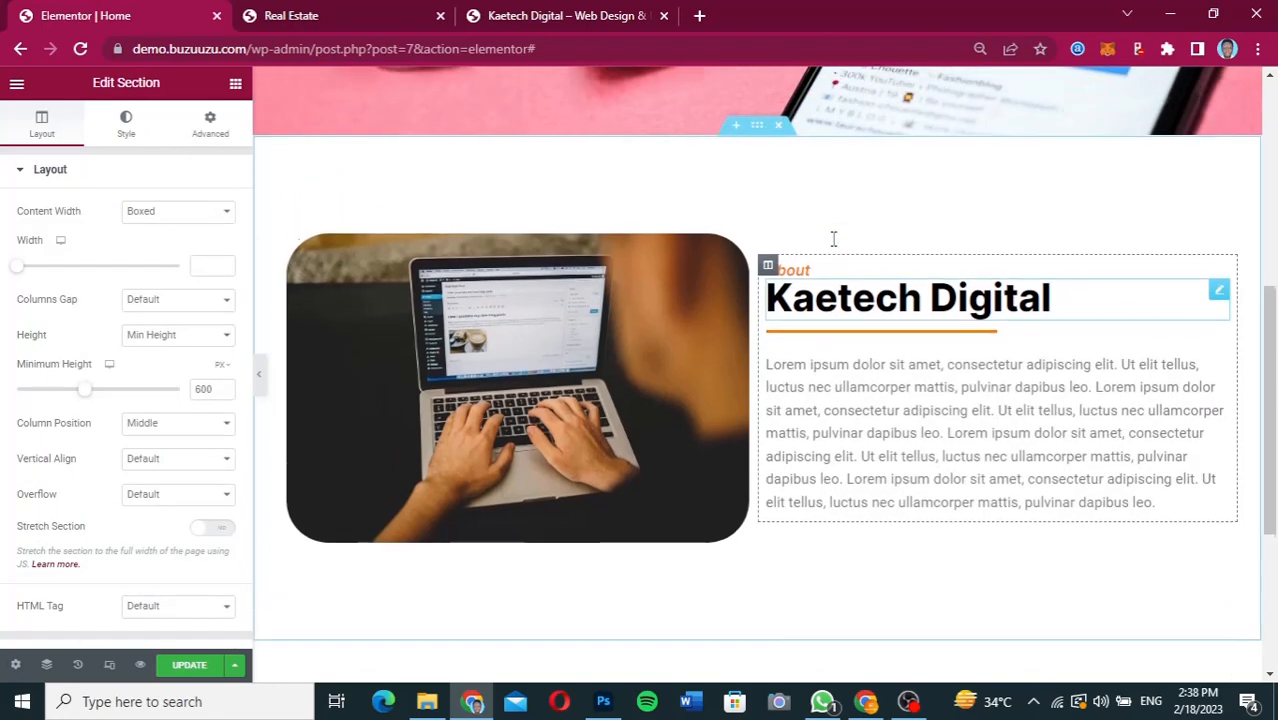
scroll(757, 150, "up", 1)
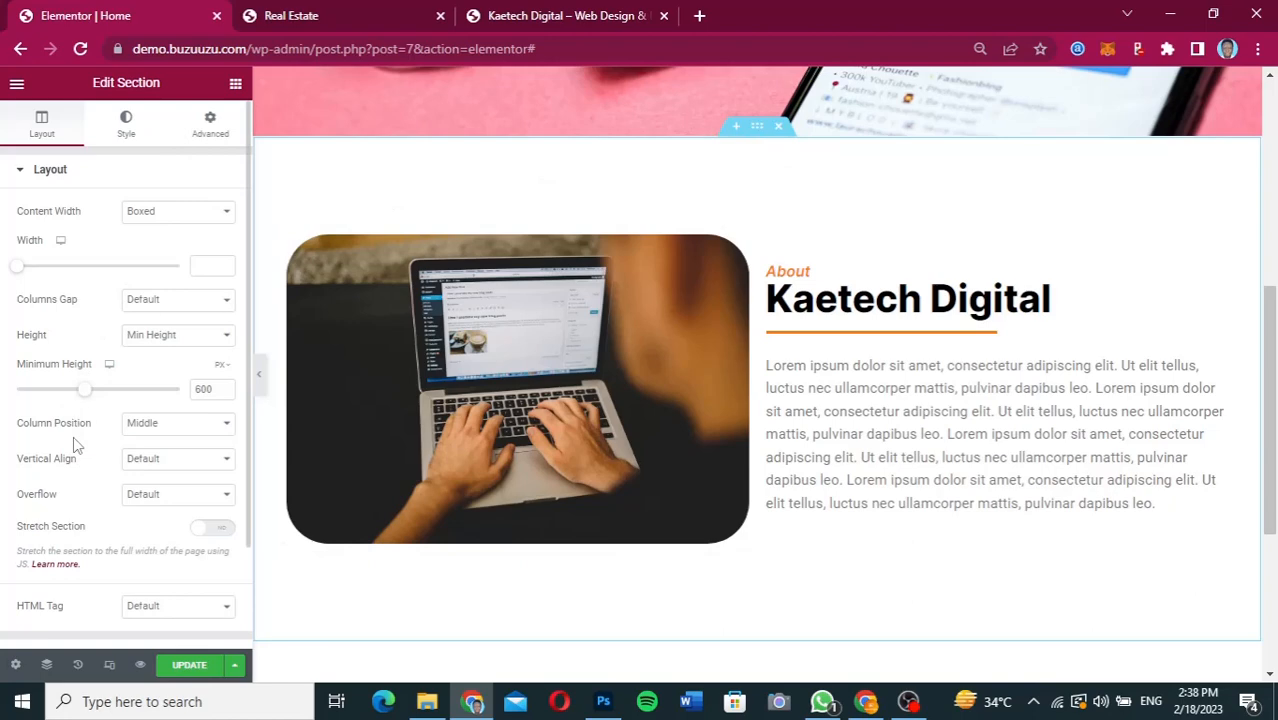
left_click(172, 300)
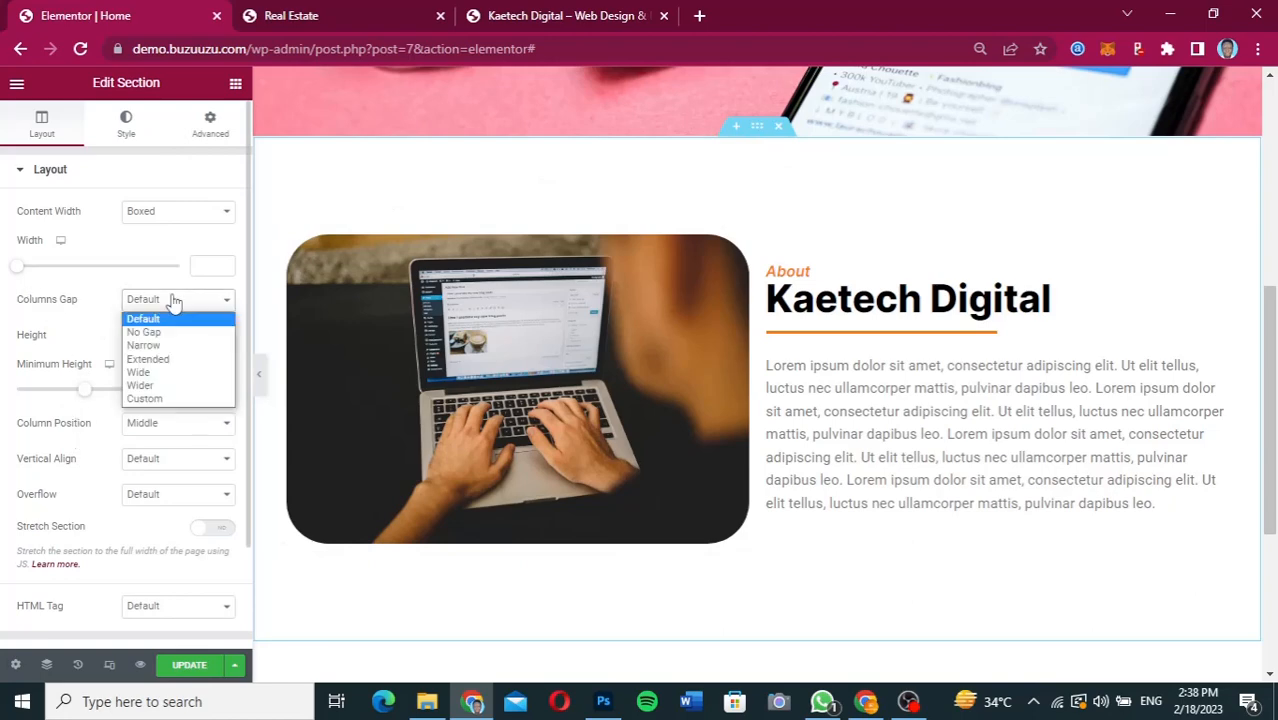
left_click(160, 382)
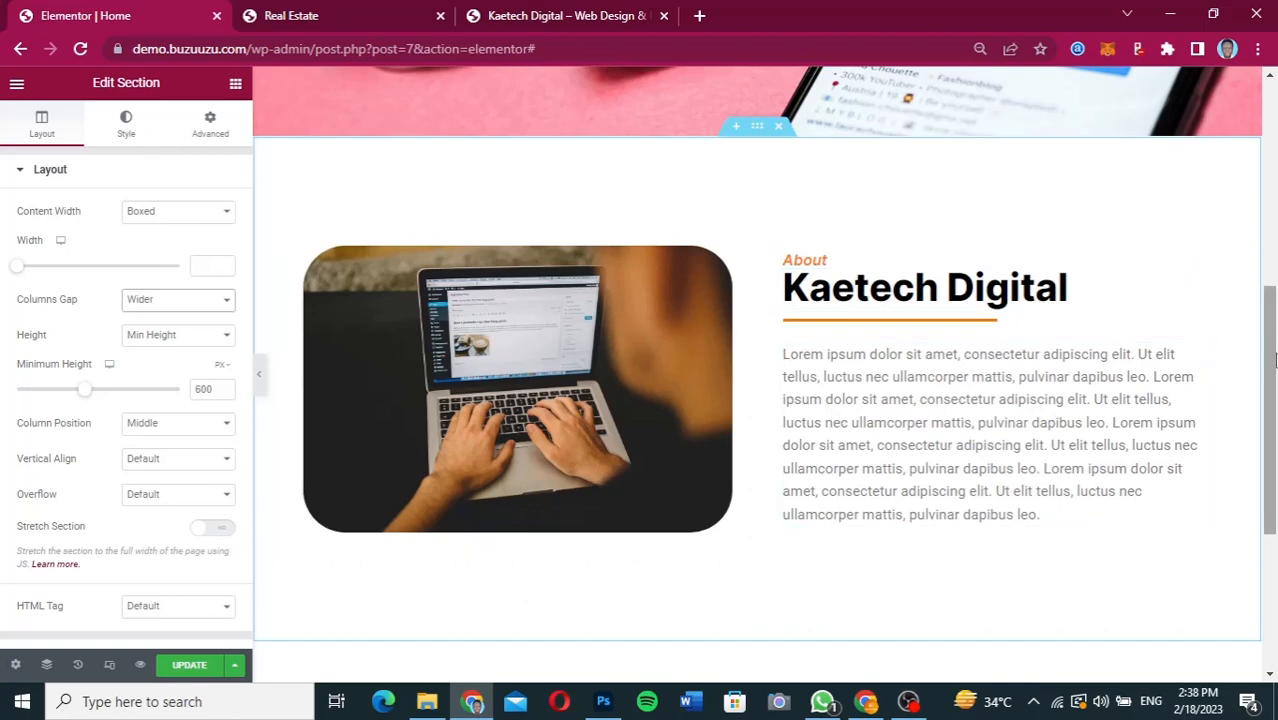
Set the text color of the About paragraph to dark gray #2C2C2C.
left_click_drag(1269, 351, 1275, 405)
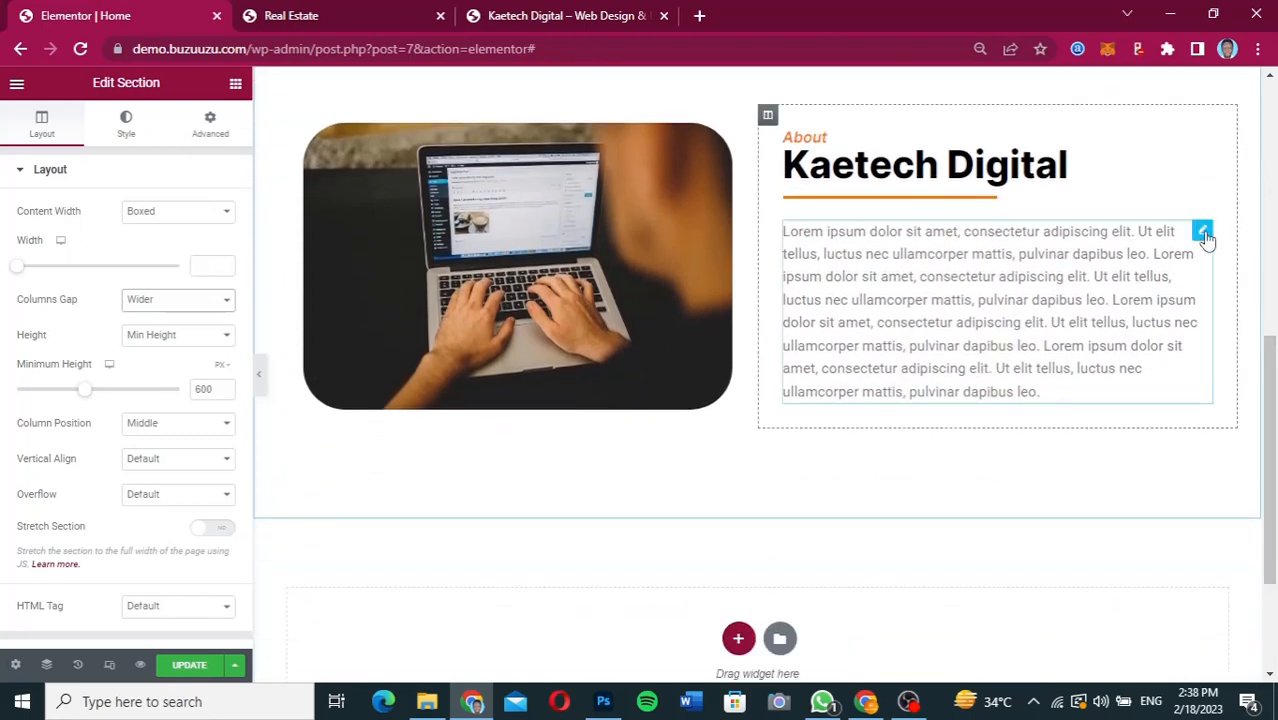
left_click(1204, 236)
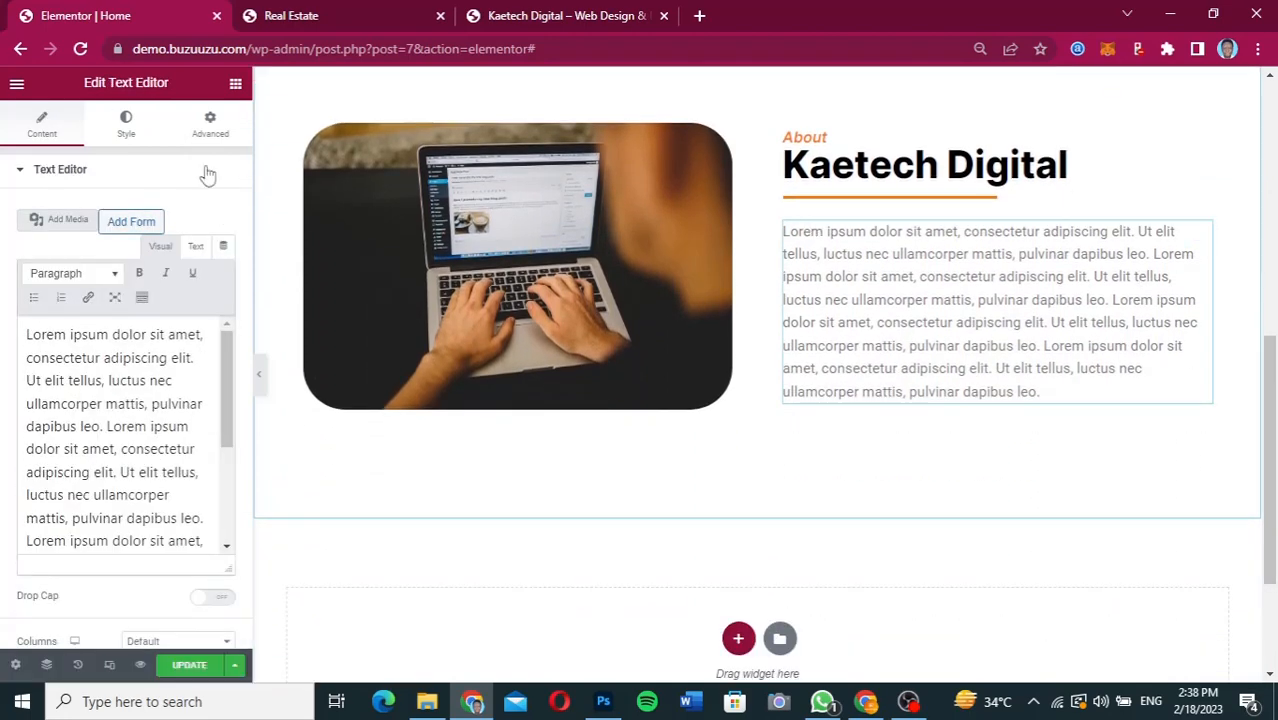
left_click(124, 127)
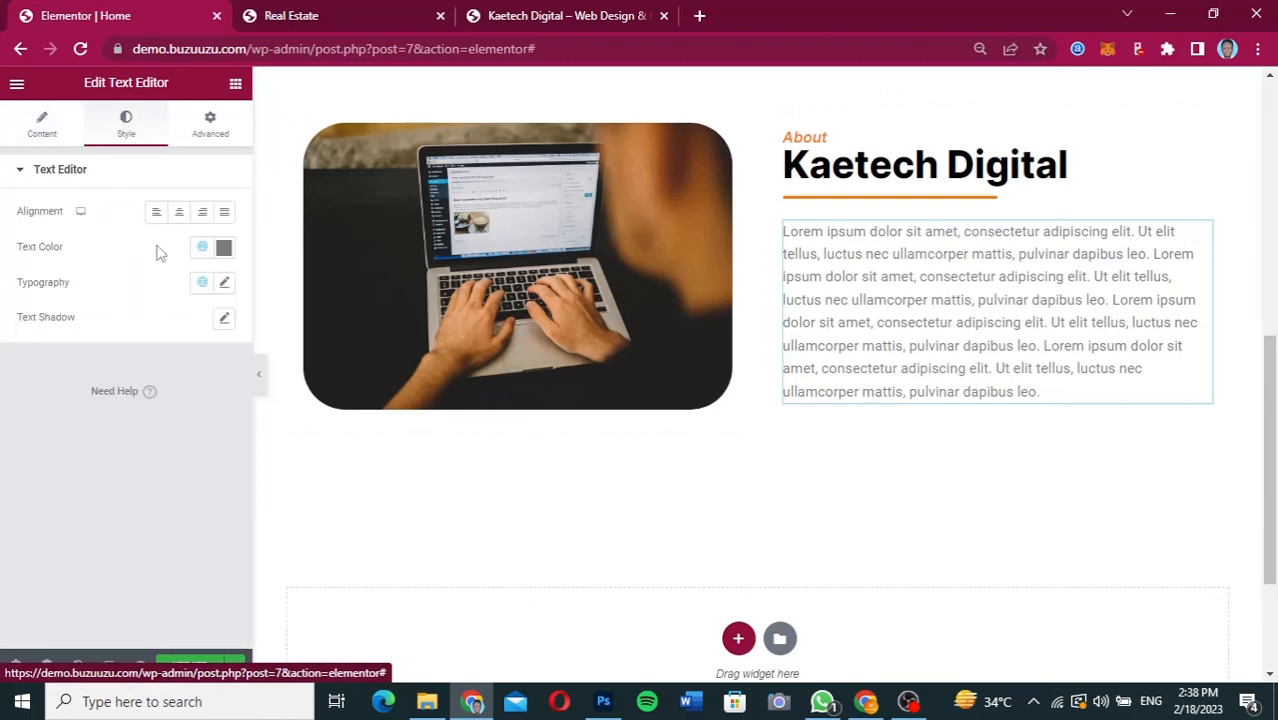
left_click(222, 248)
left_click_drag(32, 387, 22, 434)
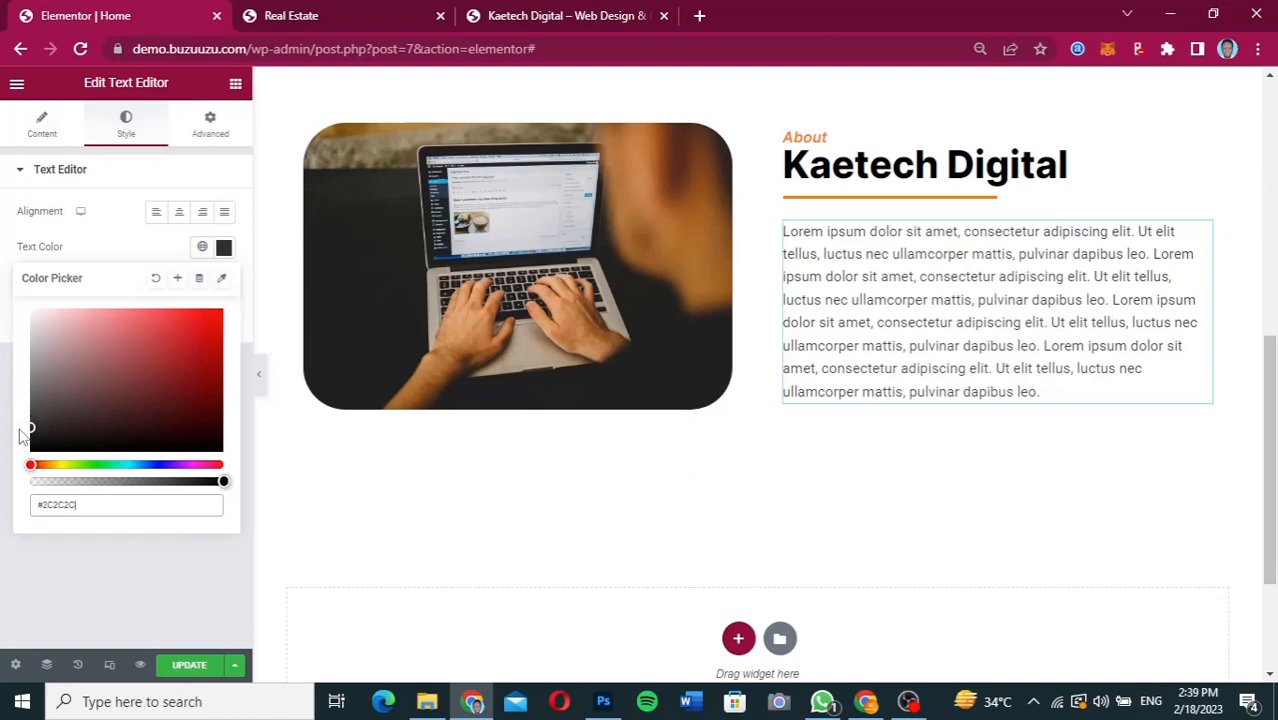
left_click(135, 250)
Set the About paragraph's typography to the Inter family at a size of 18 px.
left_click(226, 285)
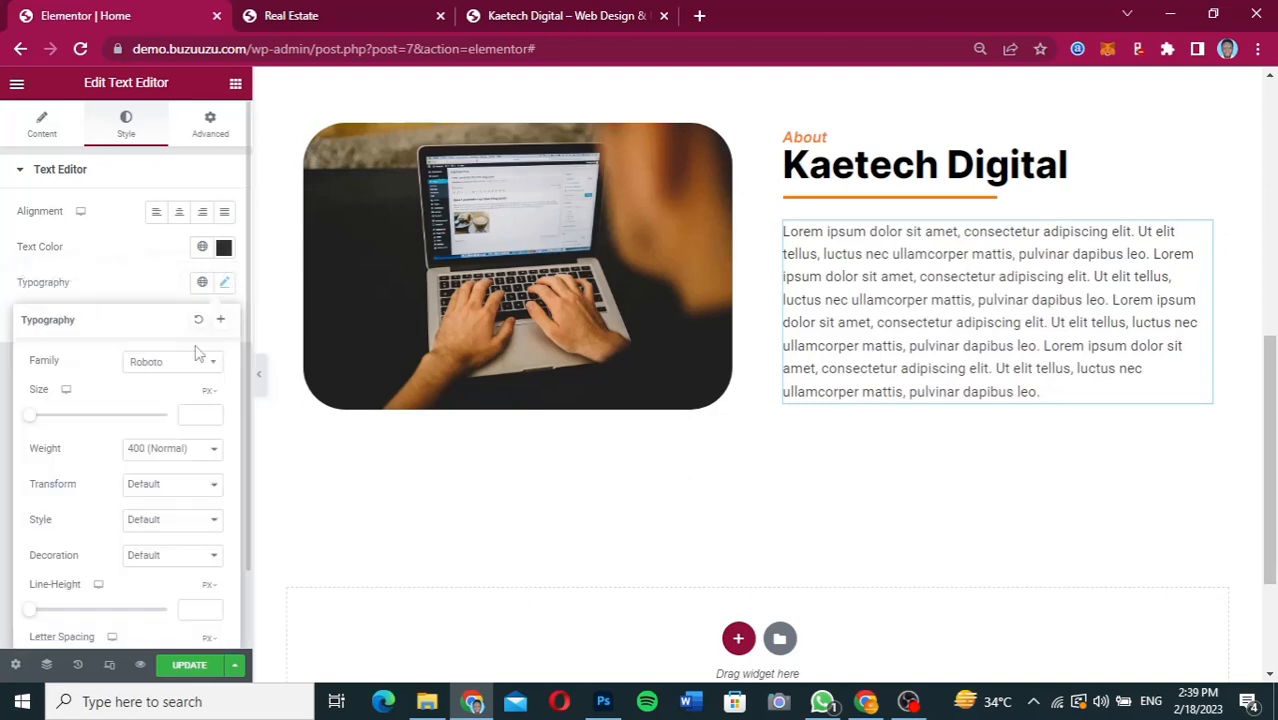
left_click(186, 370)
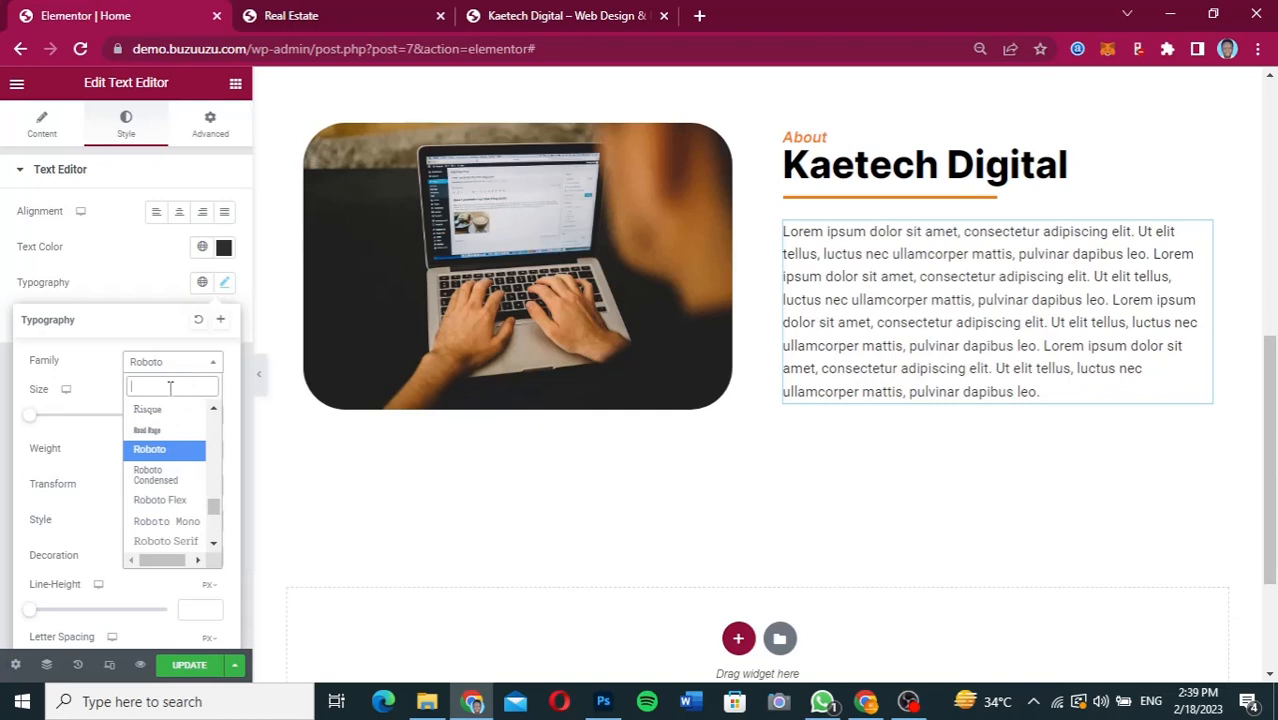
type("inter")
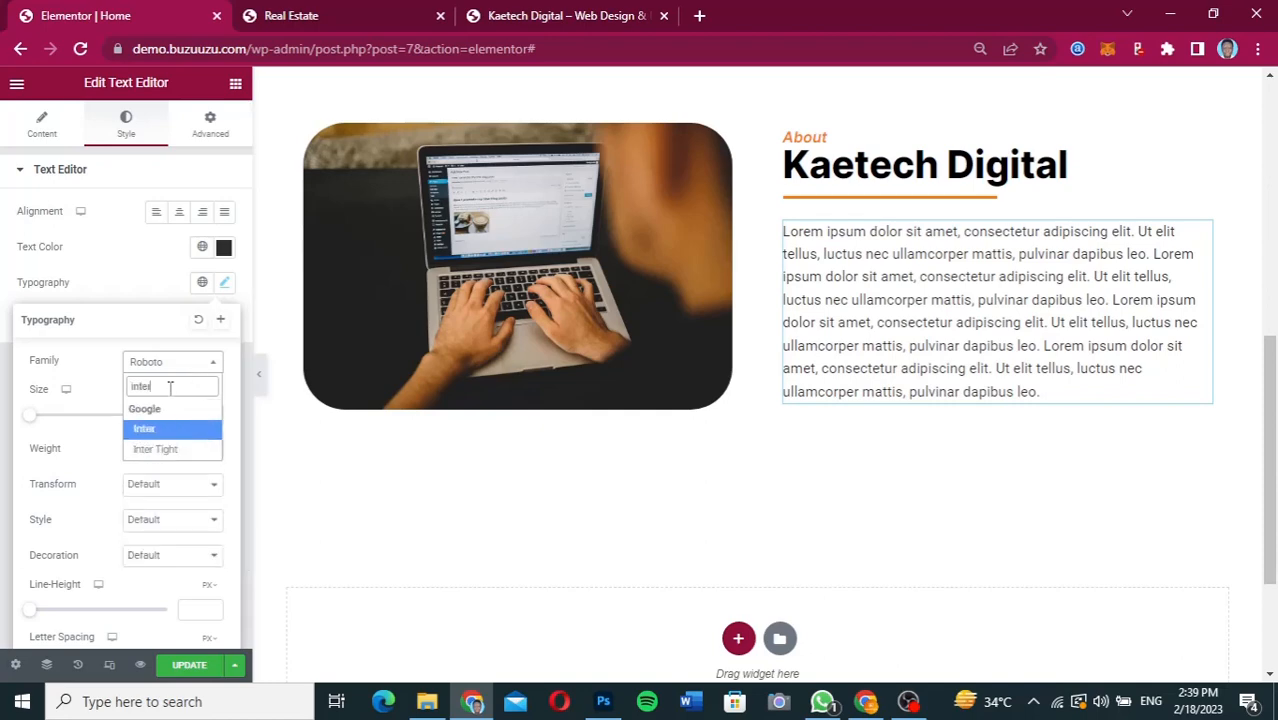
left_click(163, 430)
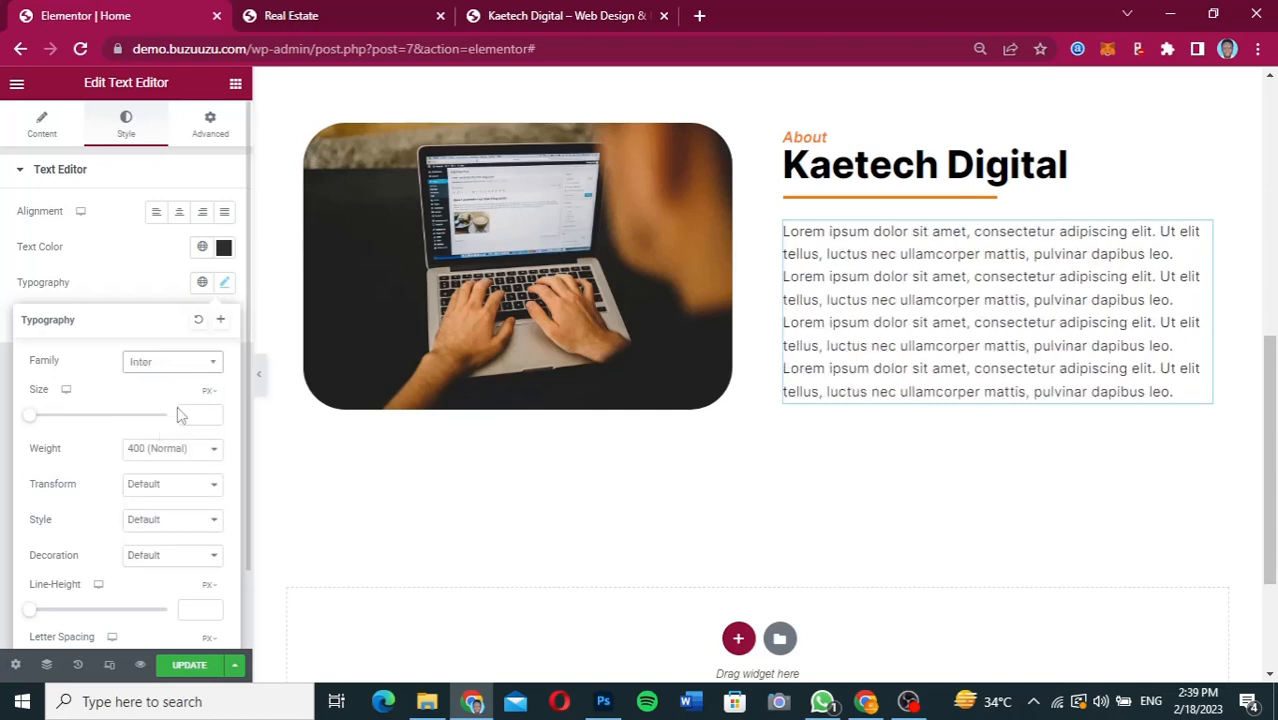
left_click(195, 416)
type("16")
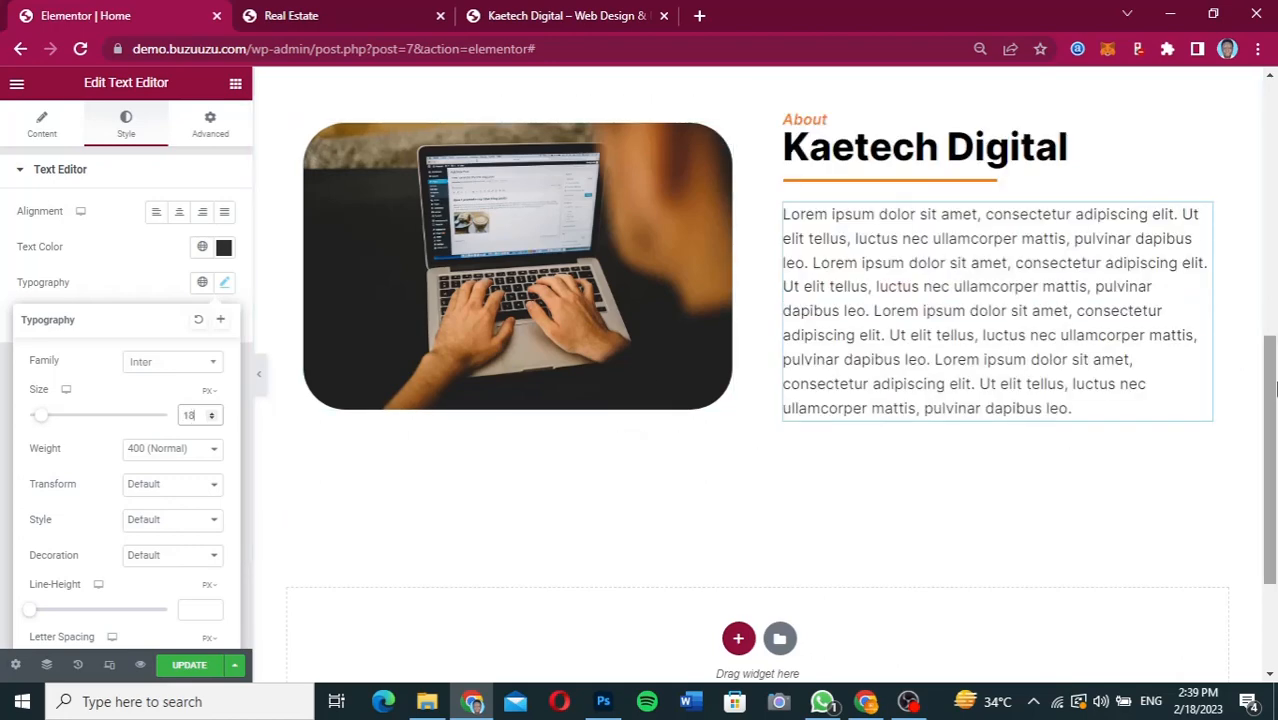
Set the vertical alignment of the About section to Middle.
left_click_drag(1268, 396, 1266, 348)
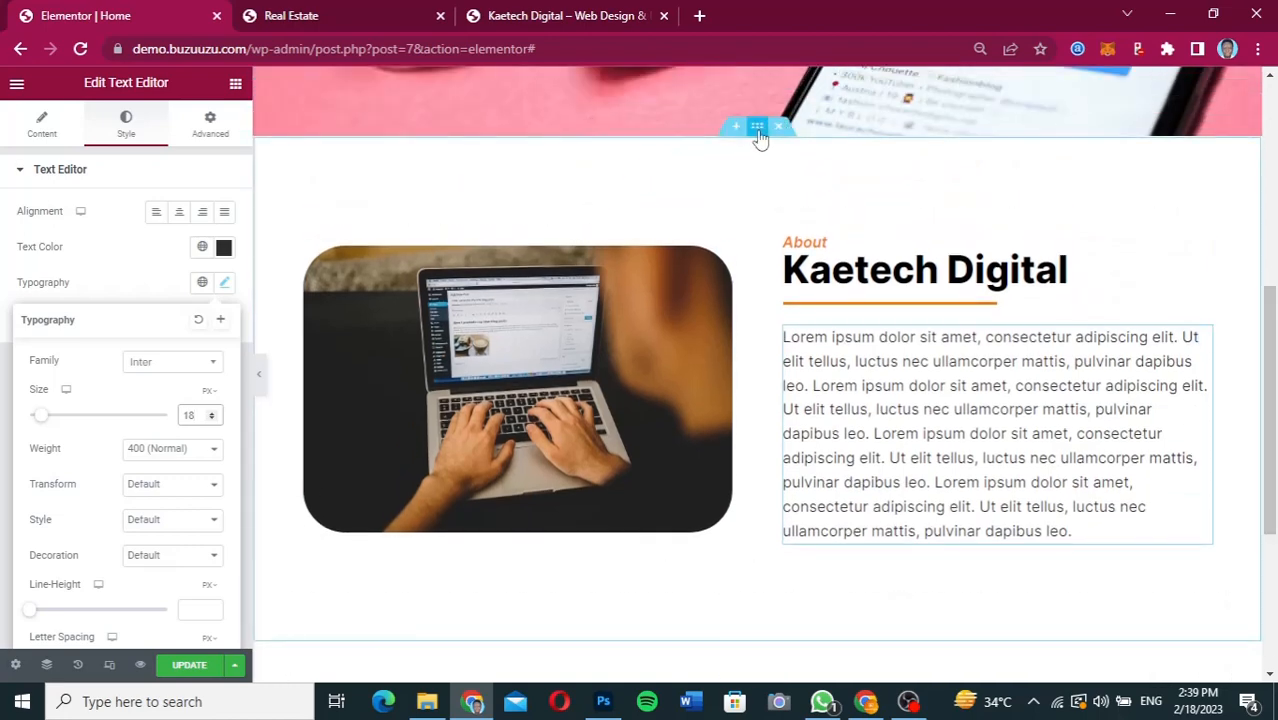
left_click(758, 128)
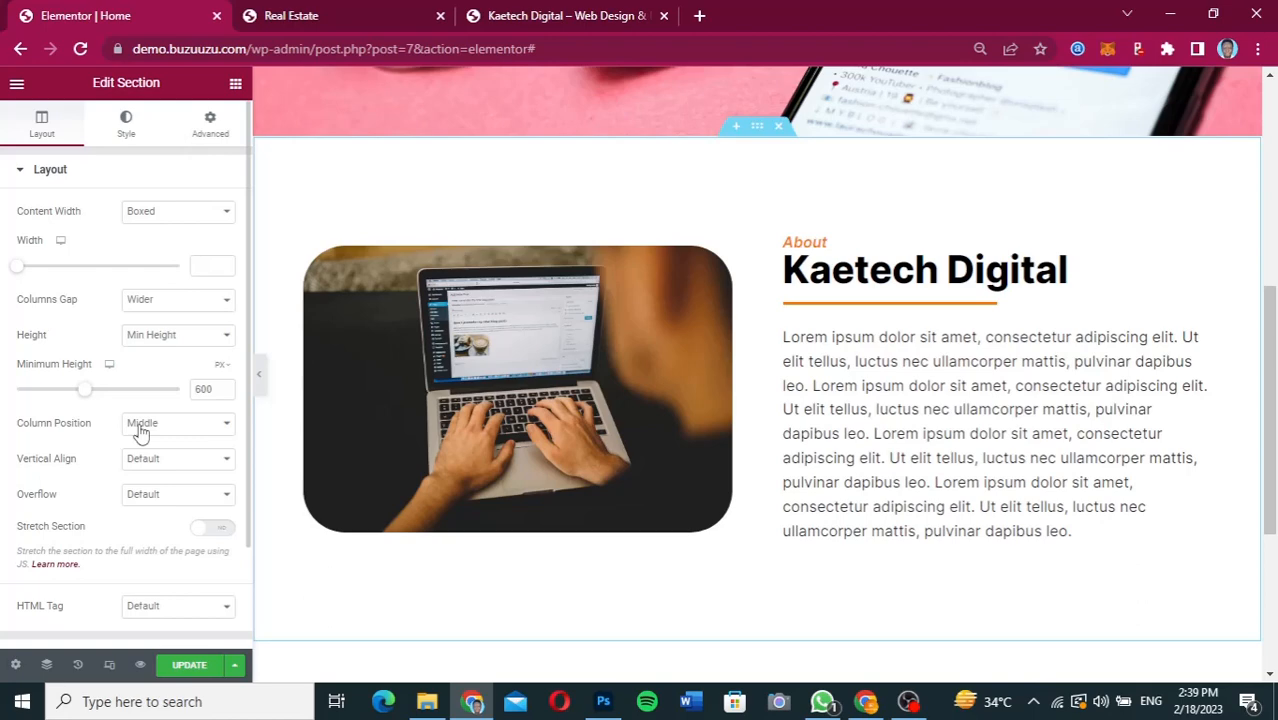
left_click(133, 458)
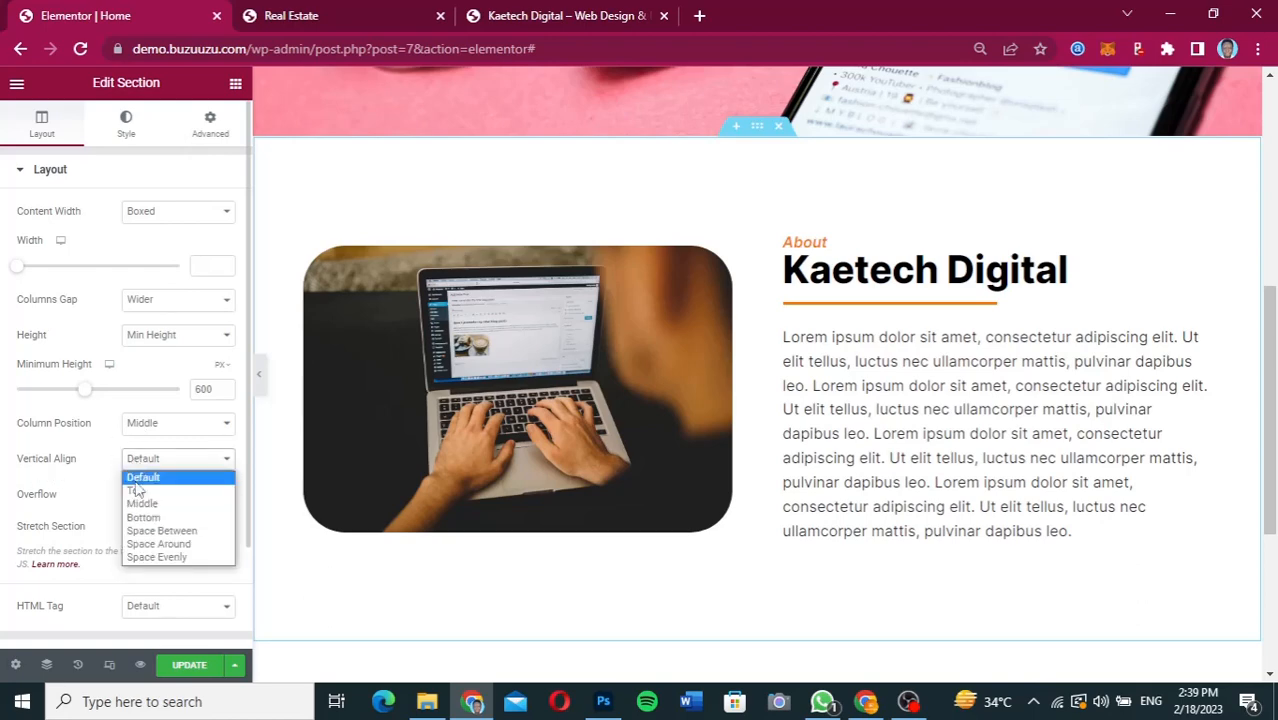
left_click(138, 504)
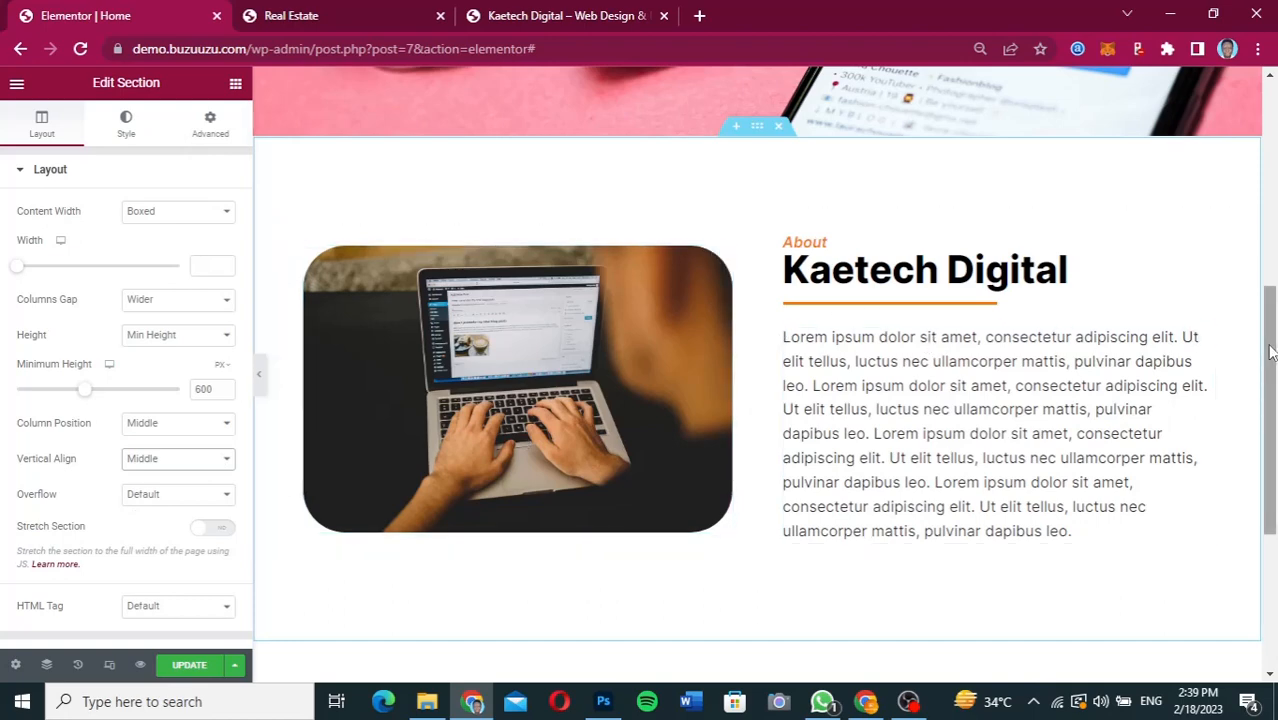
Switch to the Figma design and select the hex fill value of the Services section's background rectangle.
left_click_drag(1268, 352, 1261, 466)
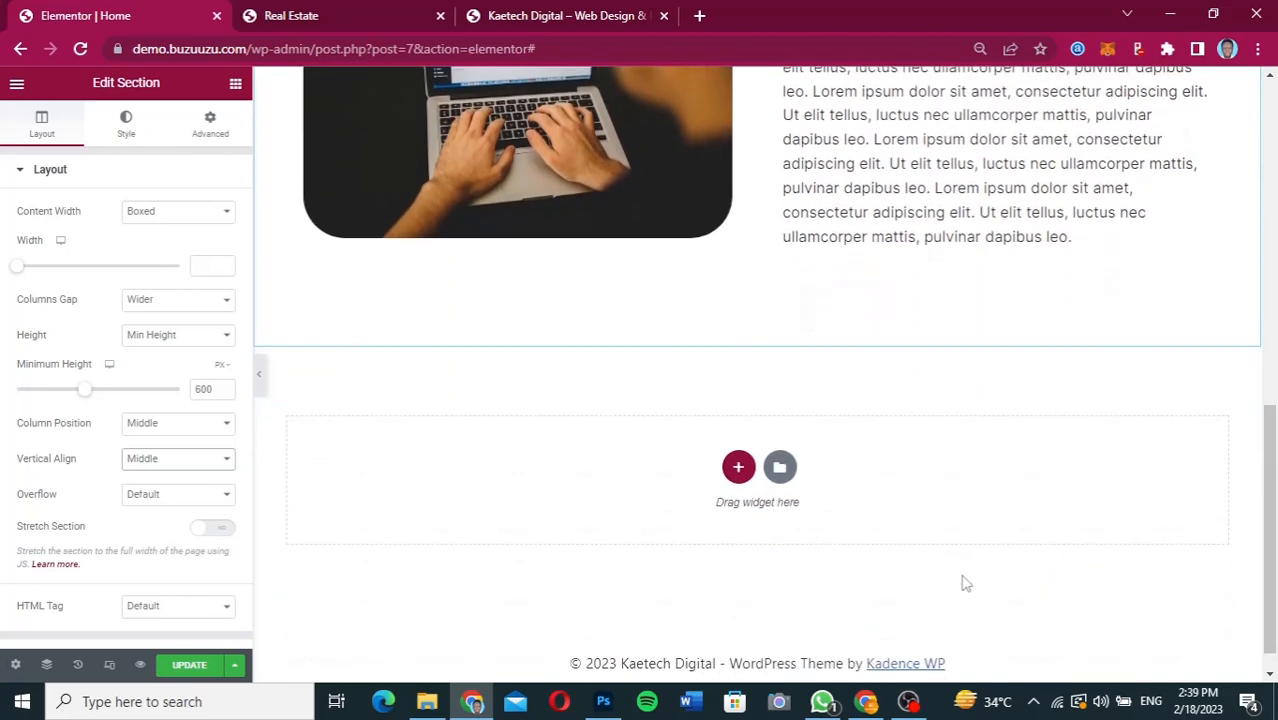
left_click(866, 702)
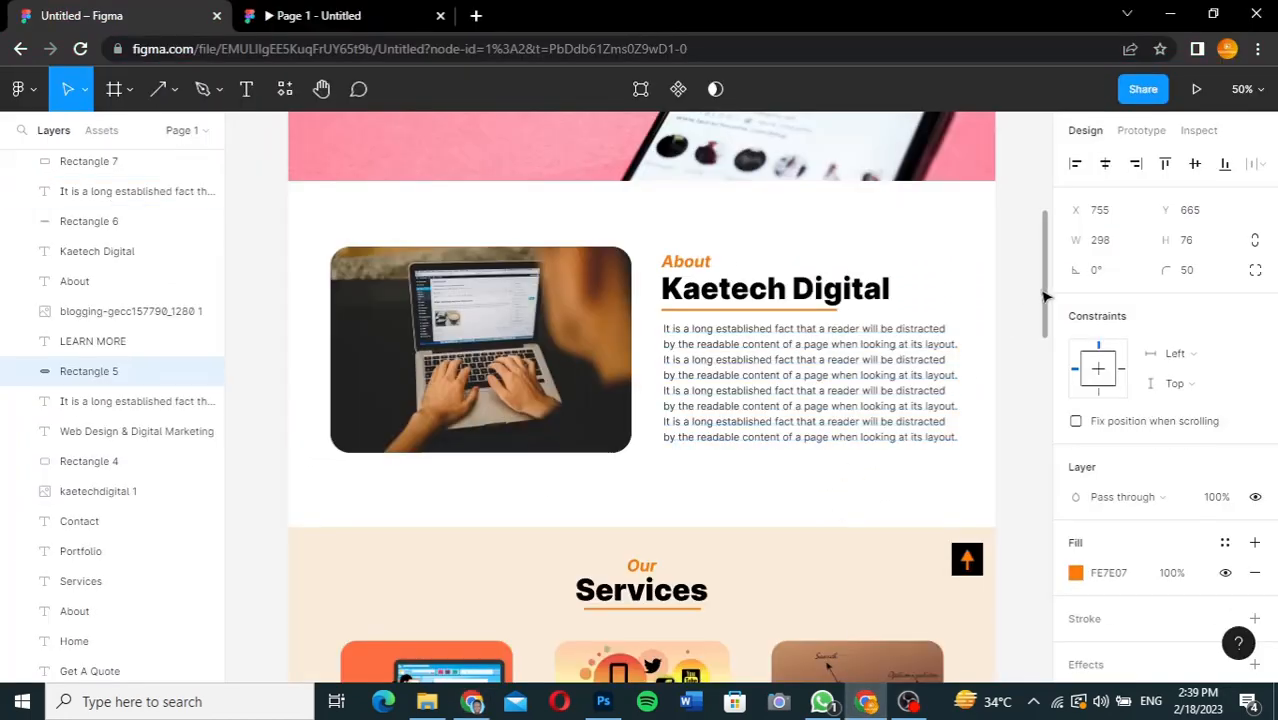
left_click_drag(1046, 297, 1044, 382)
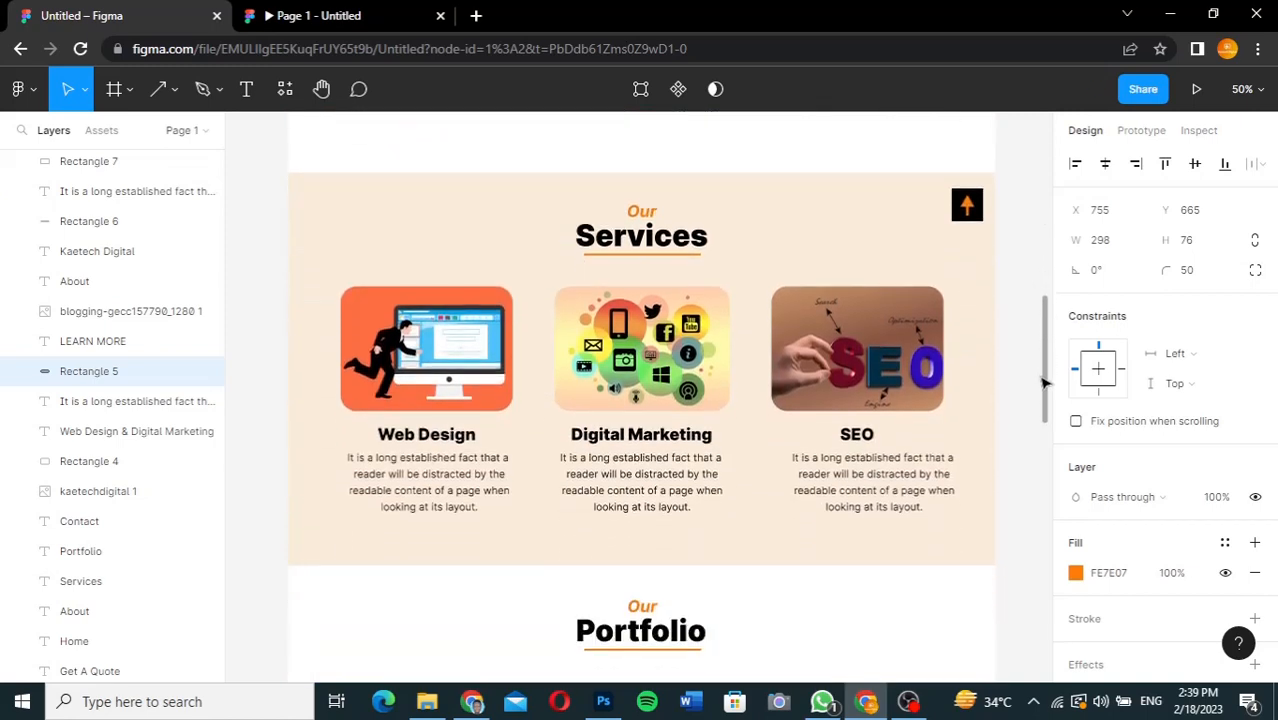
left_click(704, 194)
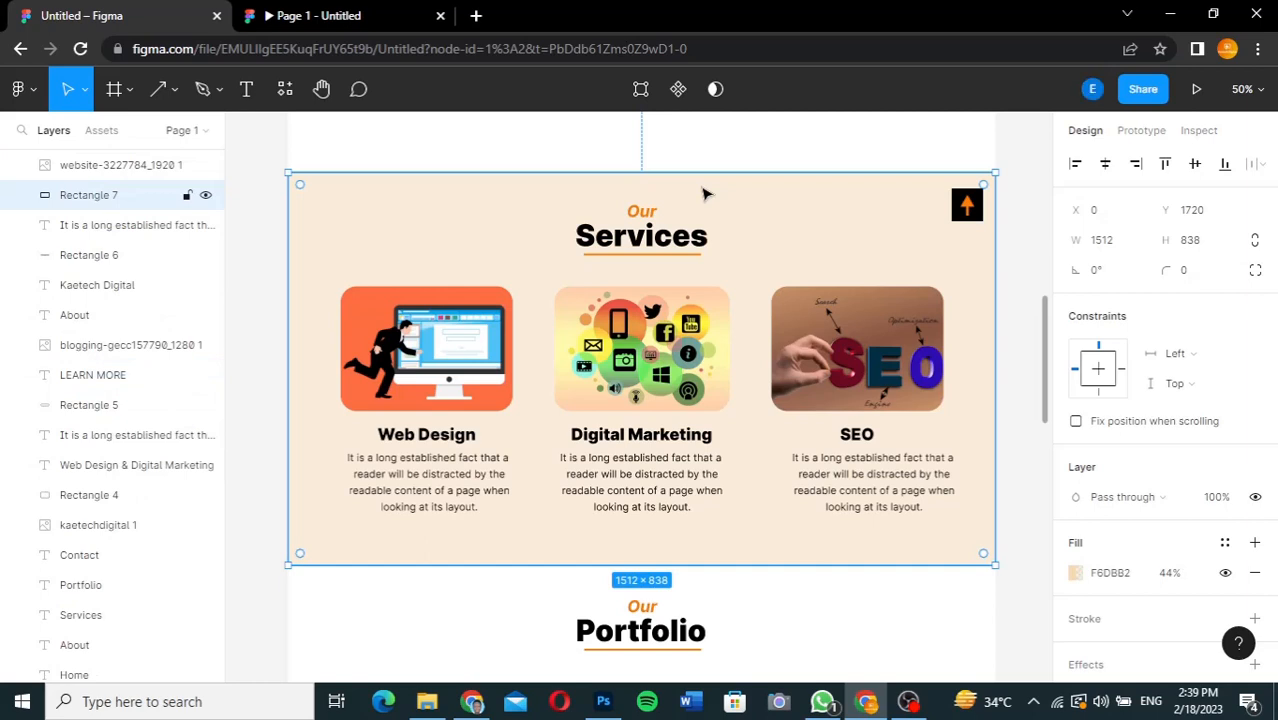
left_click(1117, 578)
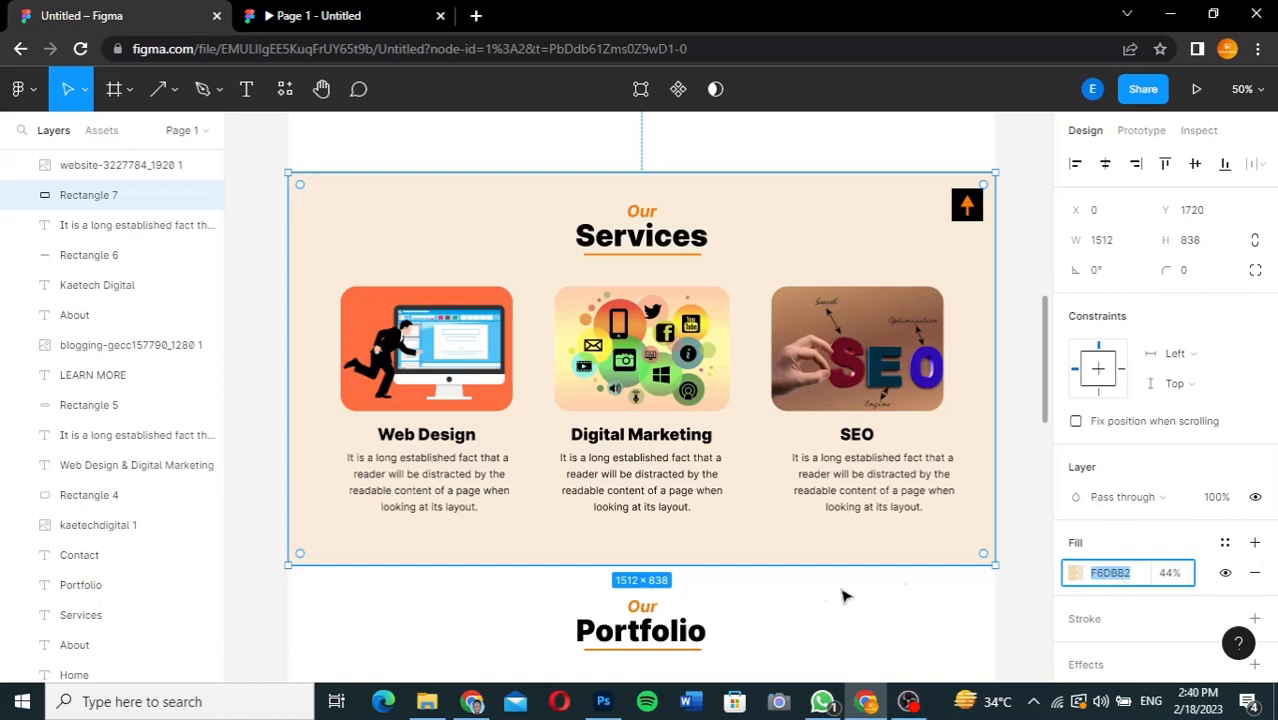
Switch back to Elementor and add a single-column section below the About section, checking the Figma Services layout.
left_click(473, 703)
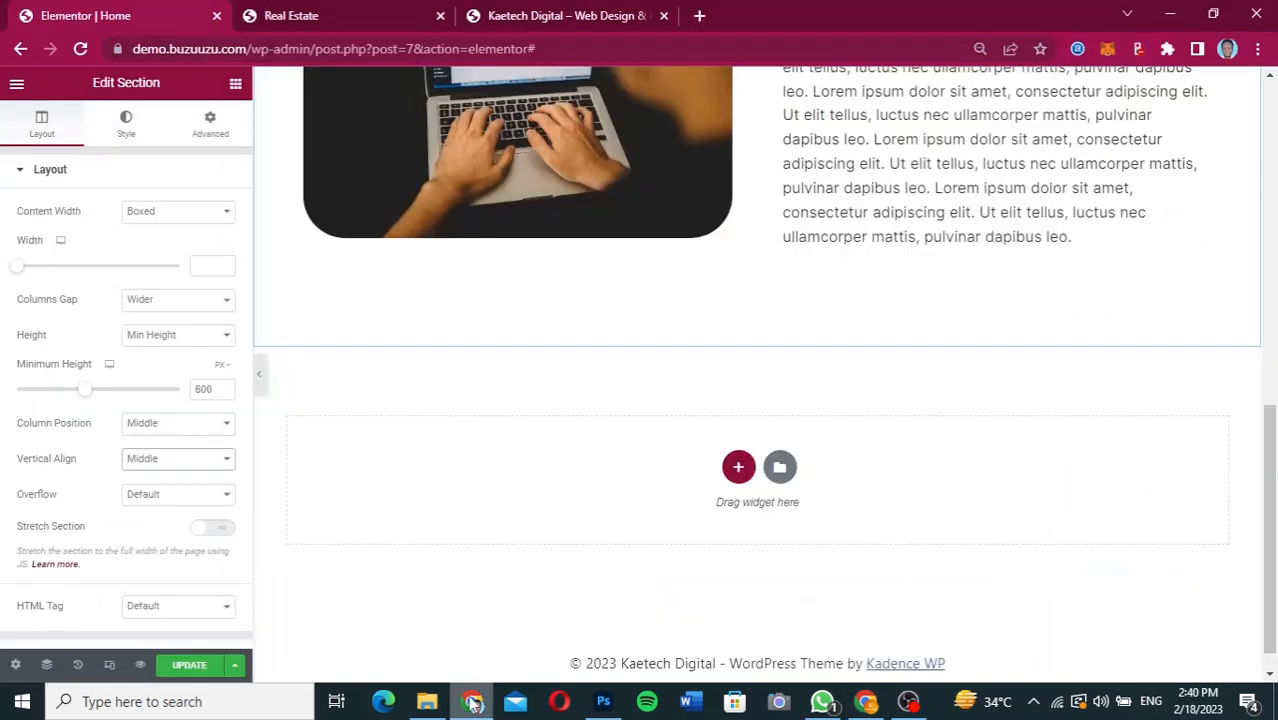
left_click(739, 468)
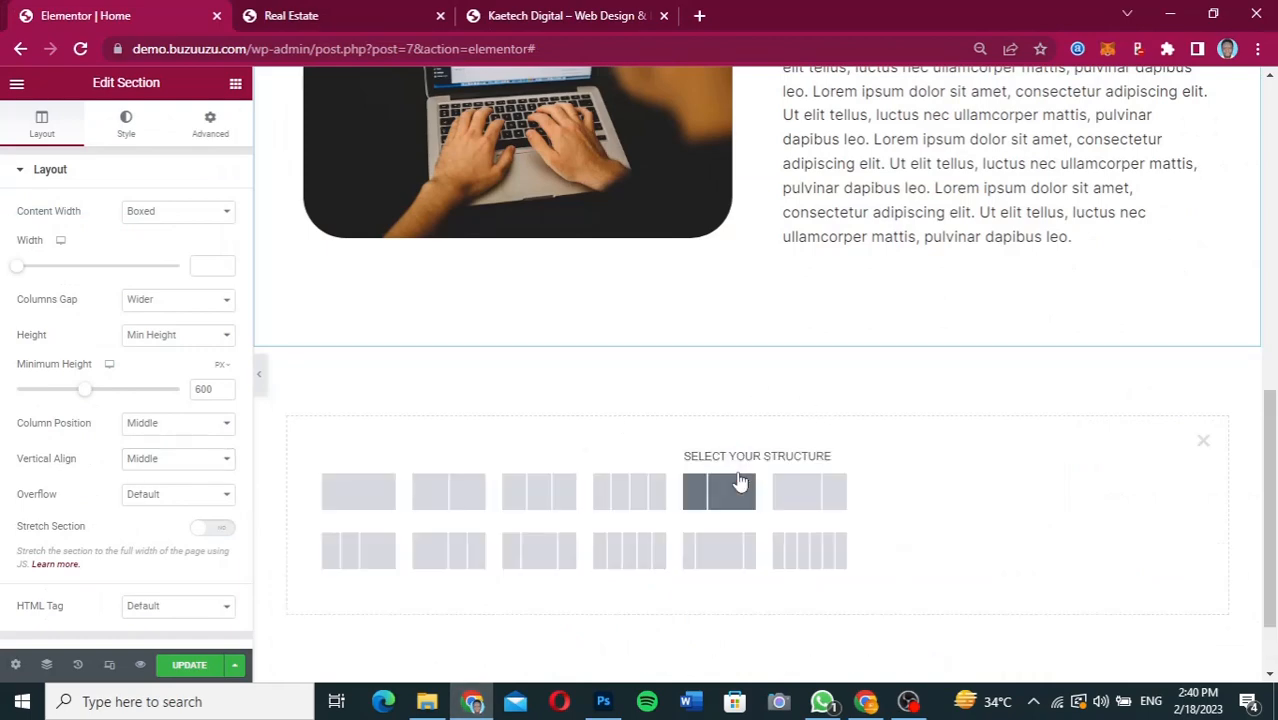
left_click(866, 701)
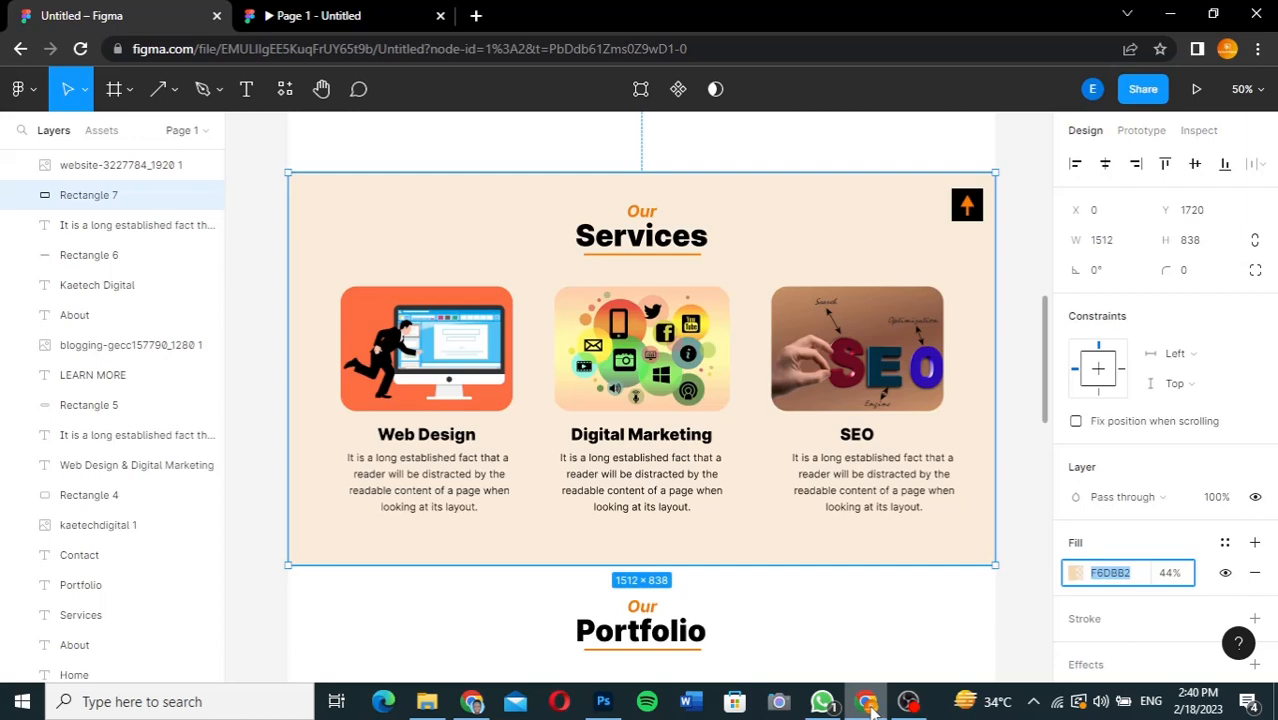
left_click(472, 704)
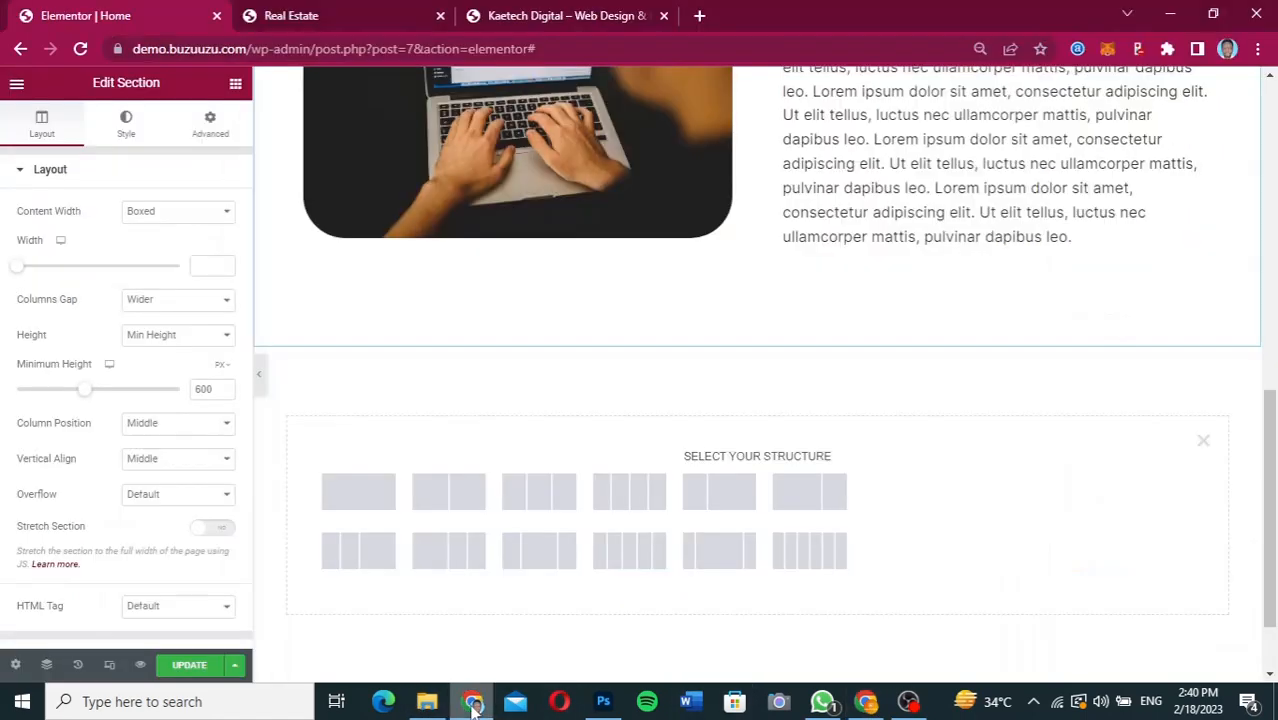
left_click(349, 500)
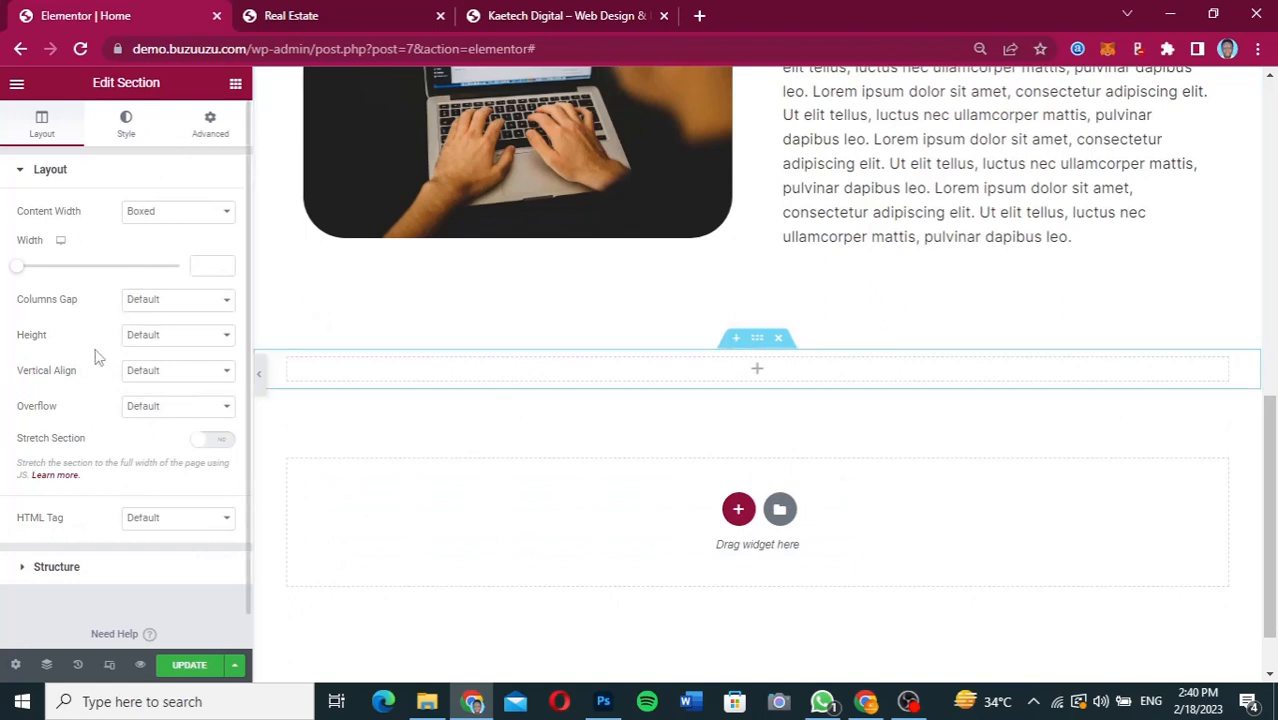
Set the new Services section's height to Min Height with a minimum of 600 px.
left_click(180, 335)
left_click(177, 380)
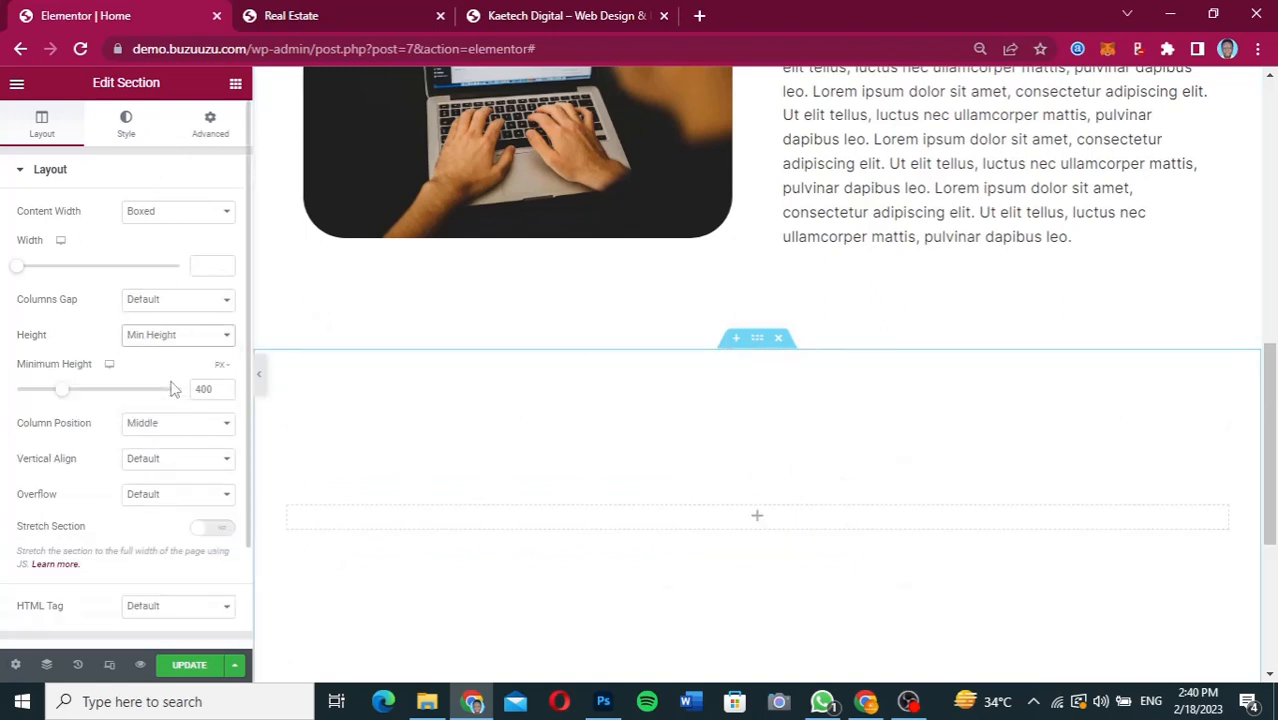
left_click_drag(201, 389, 185, 392)
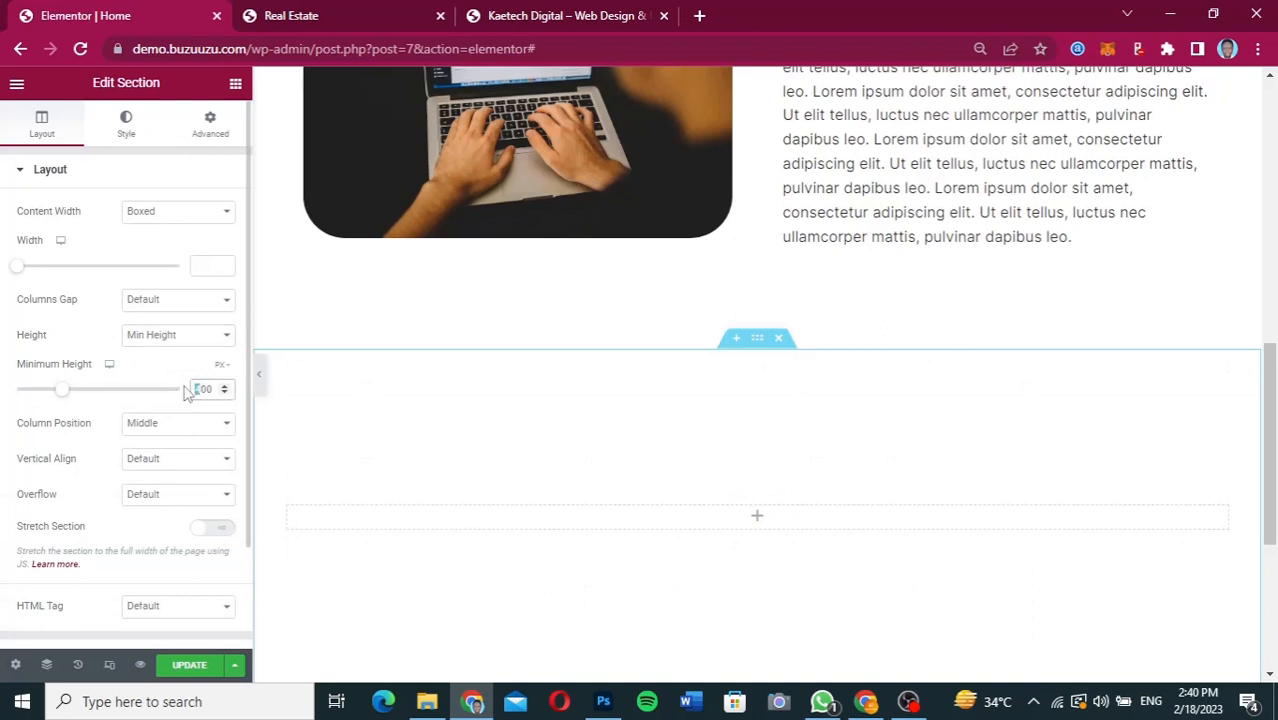
type("6")
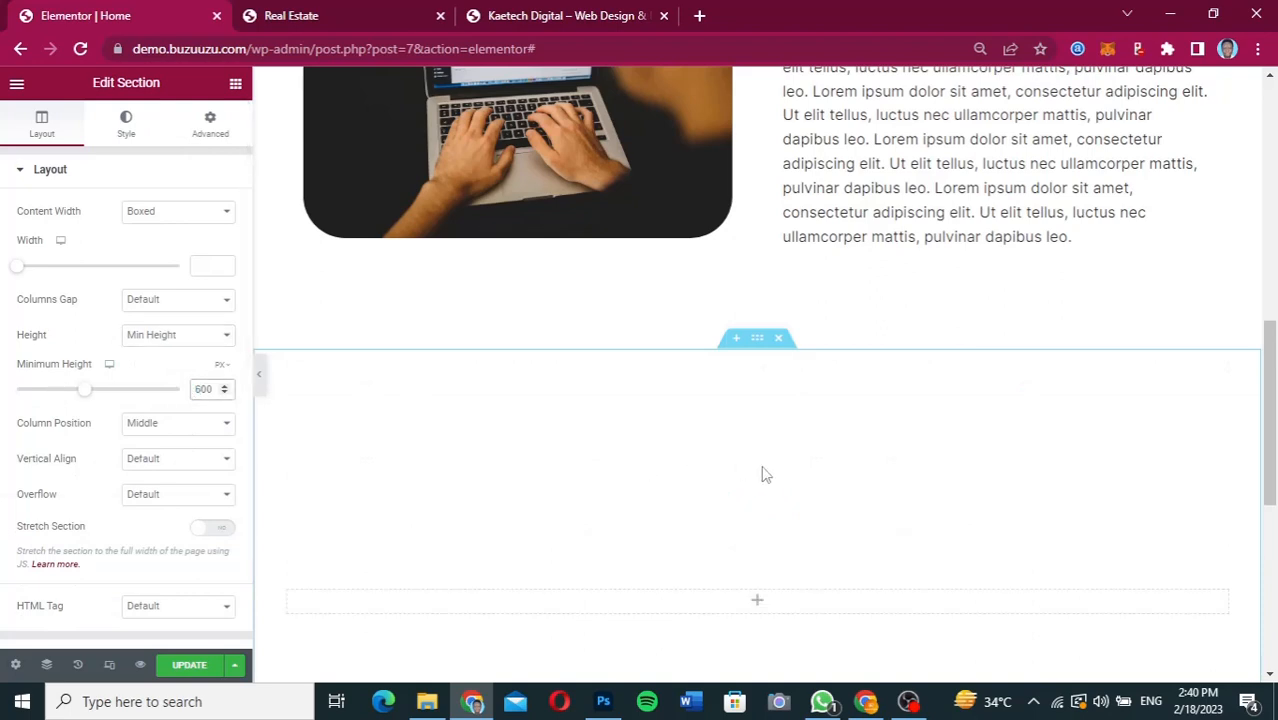
Copy the orange "About" heading and paste it into the empty column of the new Services section.
scroll(762, 474, "down", 3)
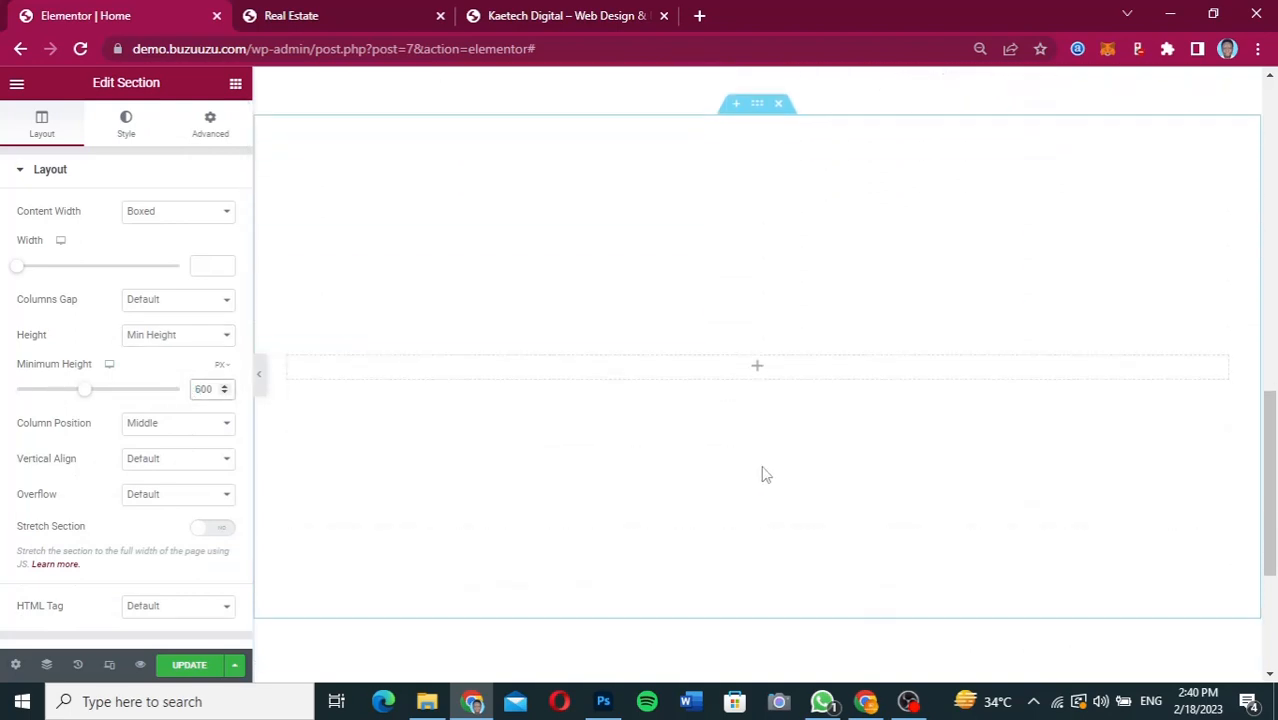
left_click(761, 358)
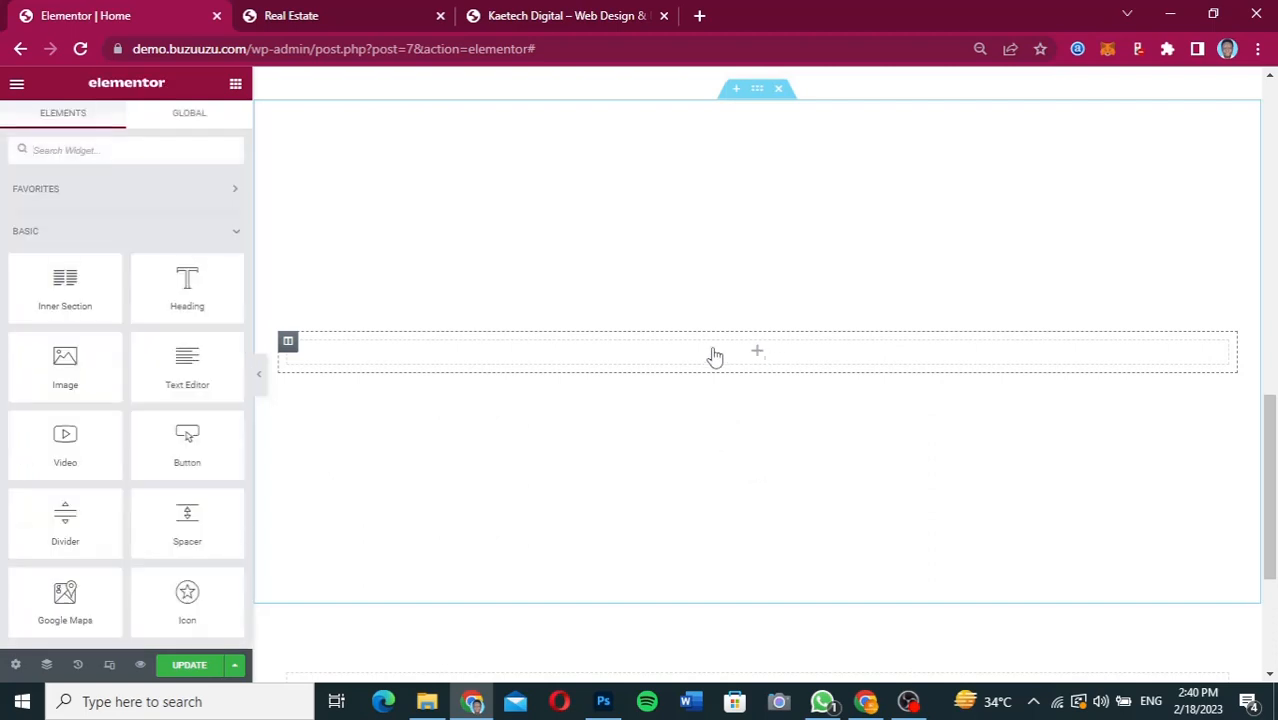
mouse_move(178, 284)
left_mouse_down()
mouse_move(285, 308)
mouse_move(736, 342)
mouse_move(756, 363)
mouse_move(162, 294)
mouse_move(172, 288)
left_mouse_up()
scroll(748, 303, "up", 1)
scroll(748, 303, "up", 5)
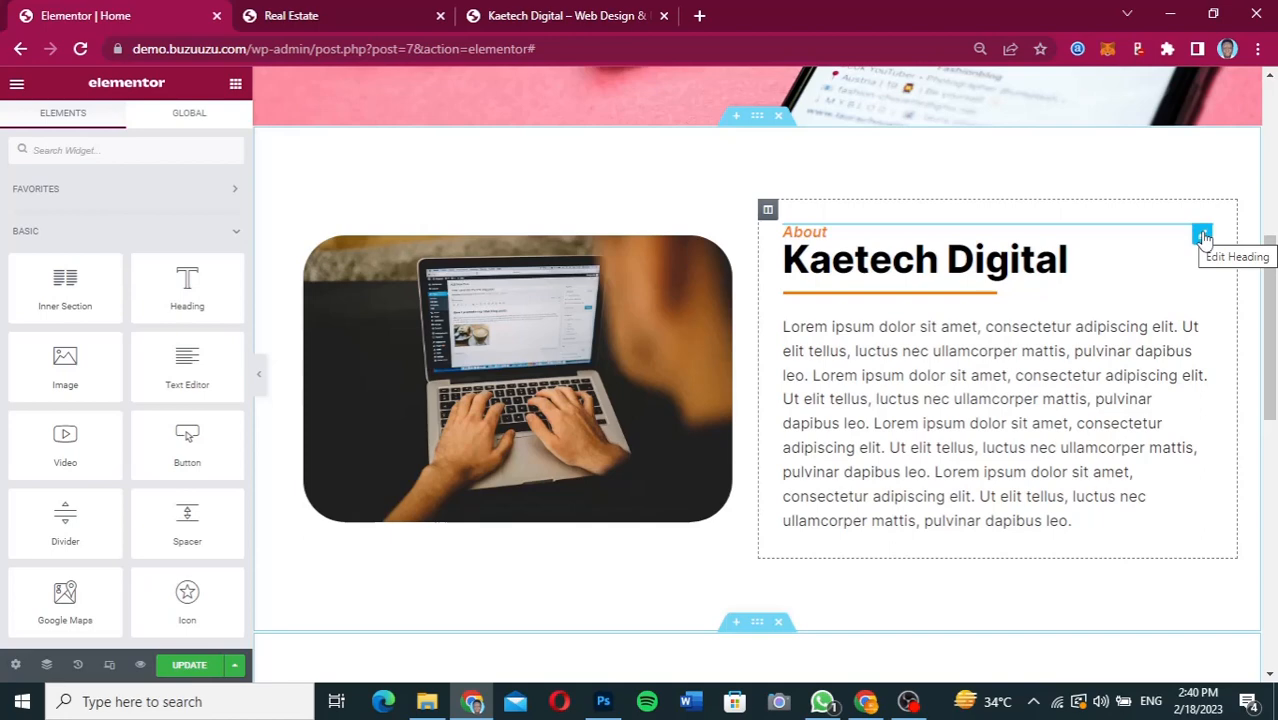
right_click(1203, 237)
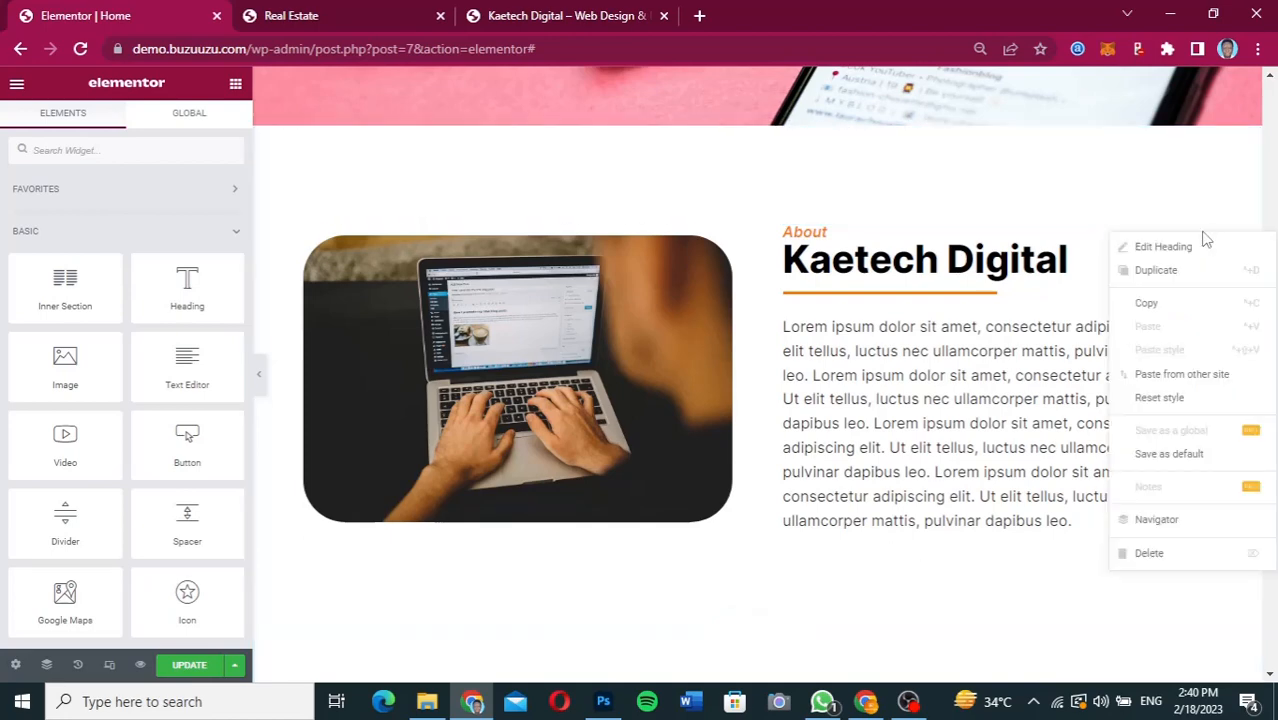
left_click(1162, 305)
scroll(895, 388, "down", 3)
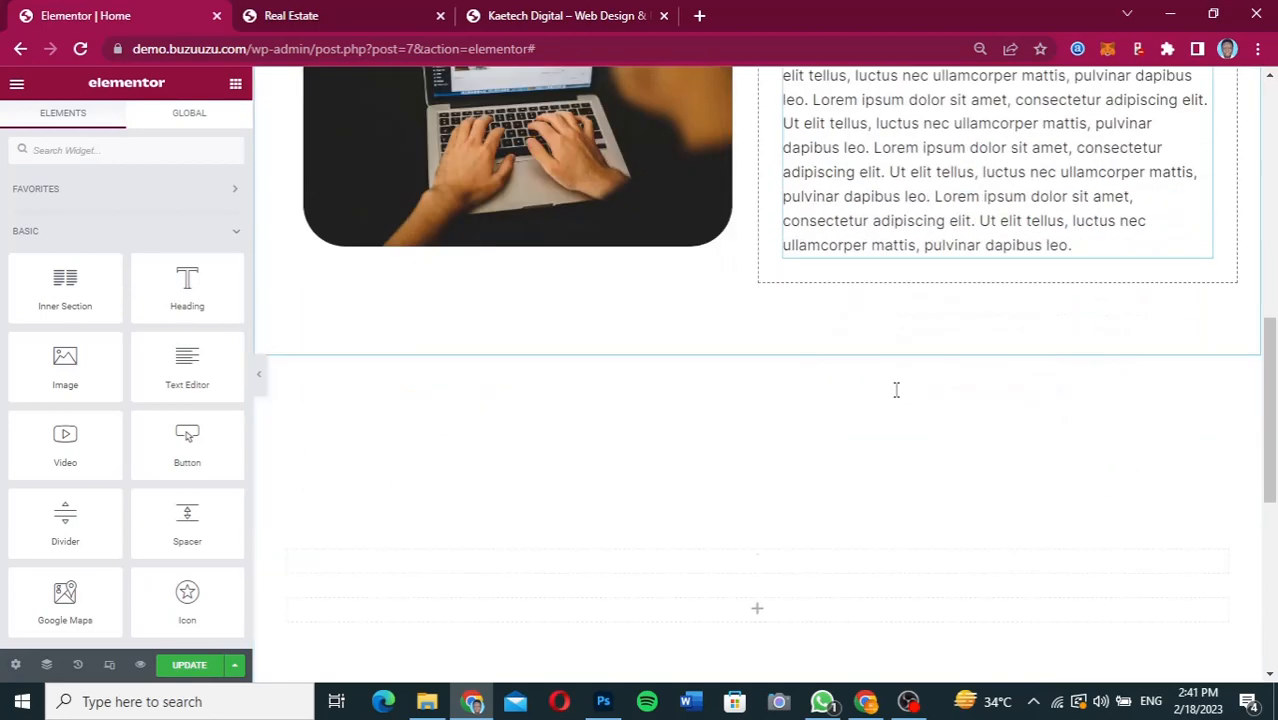
right_click(759, 547)
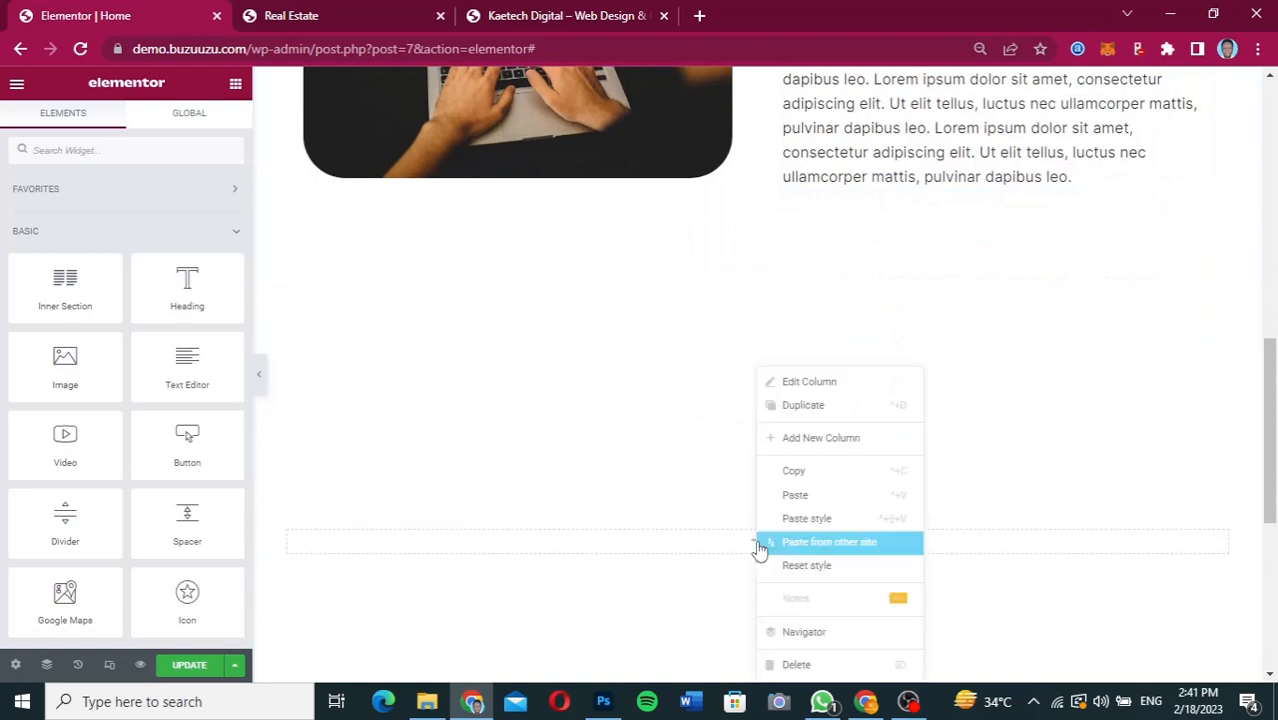
left_click(798, 496)
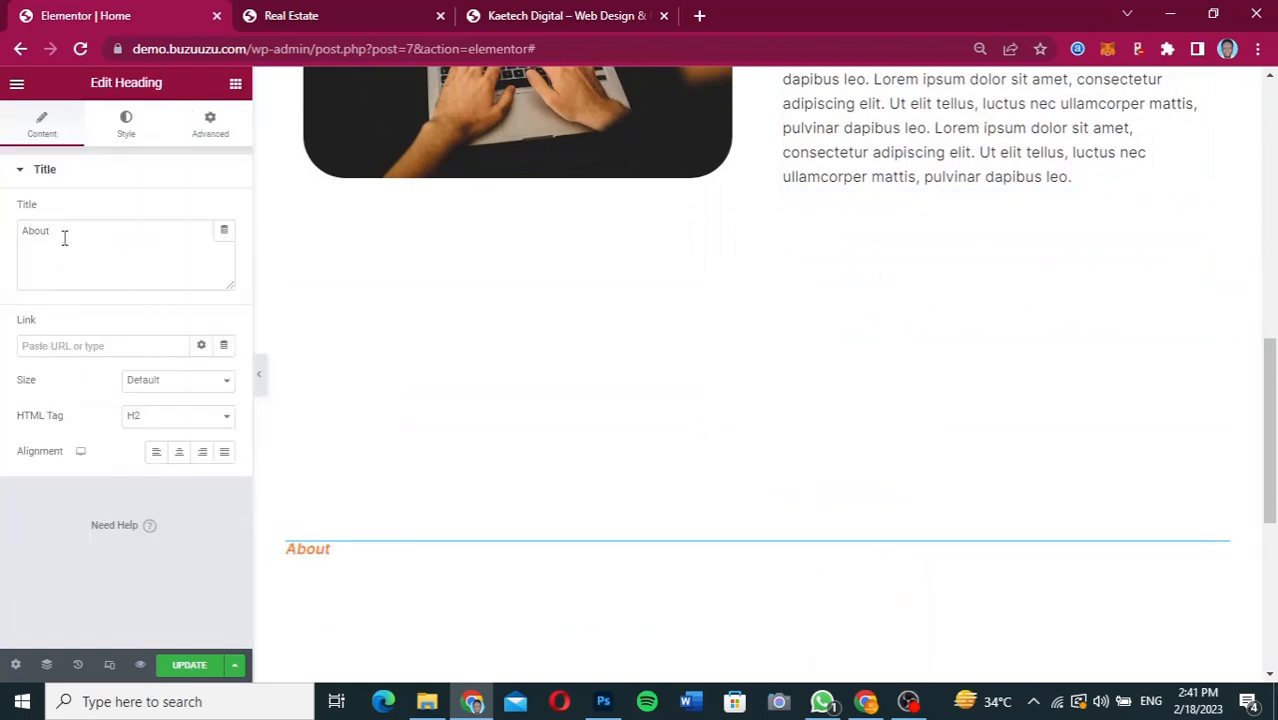
Change the pasted heading's title to "Our" and center it.
left_click_drag(64, 238, 3, 231)
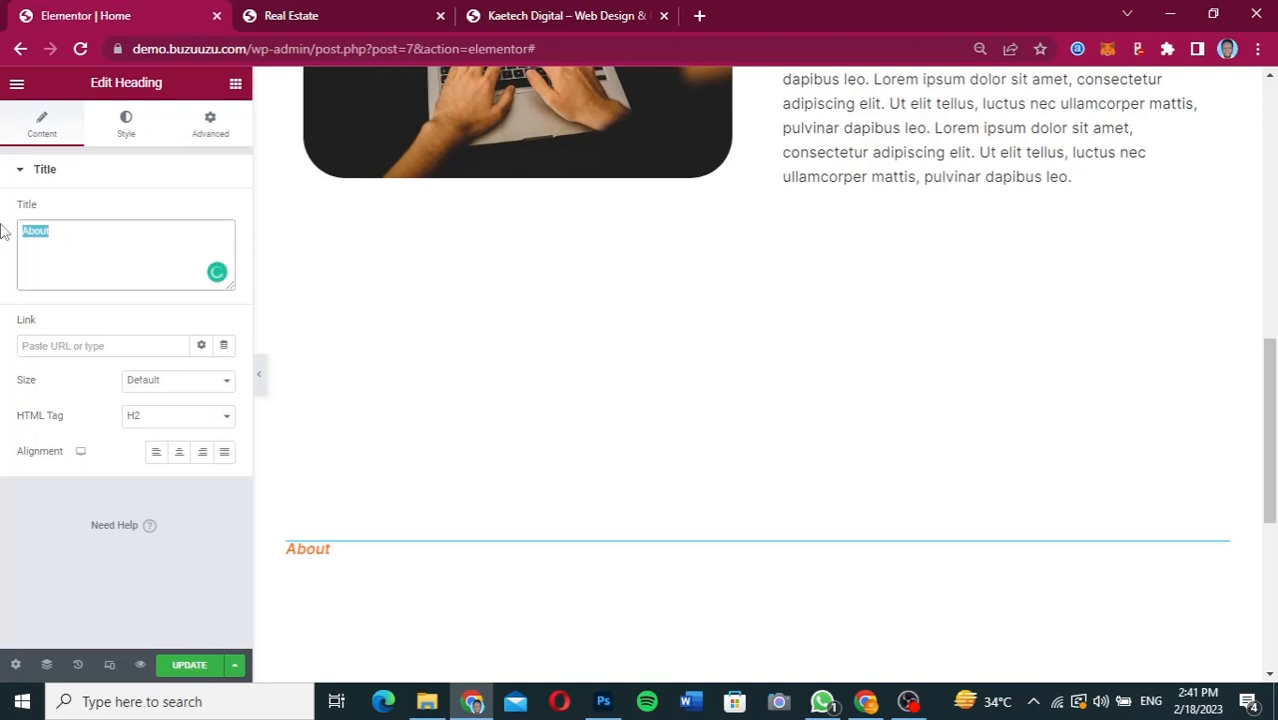
type("Our")
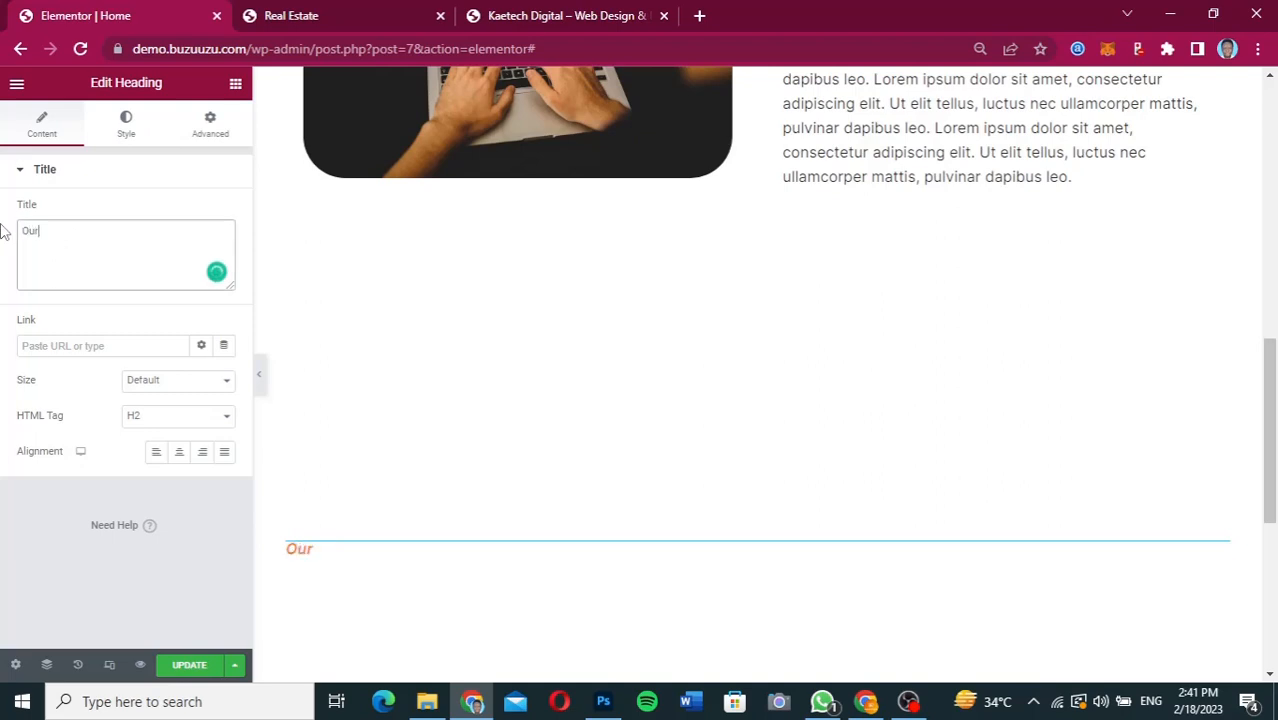
left_click(179, 453)
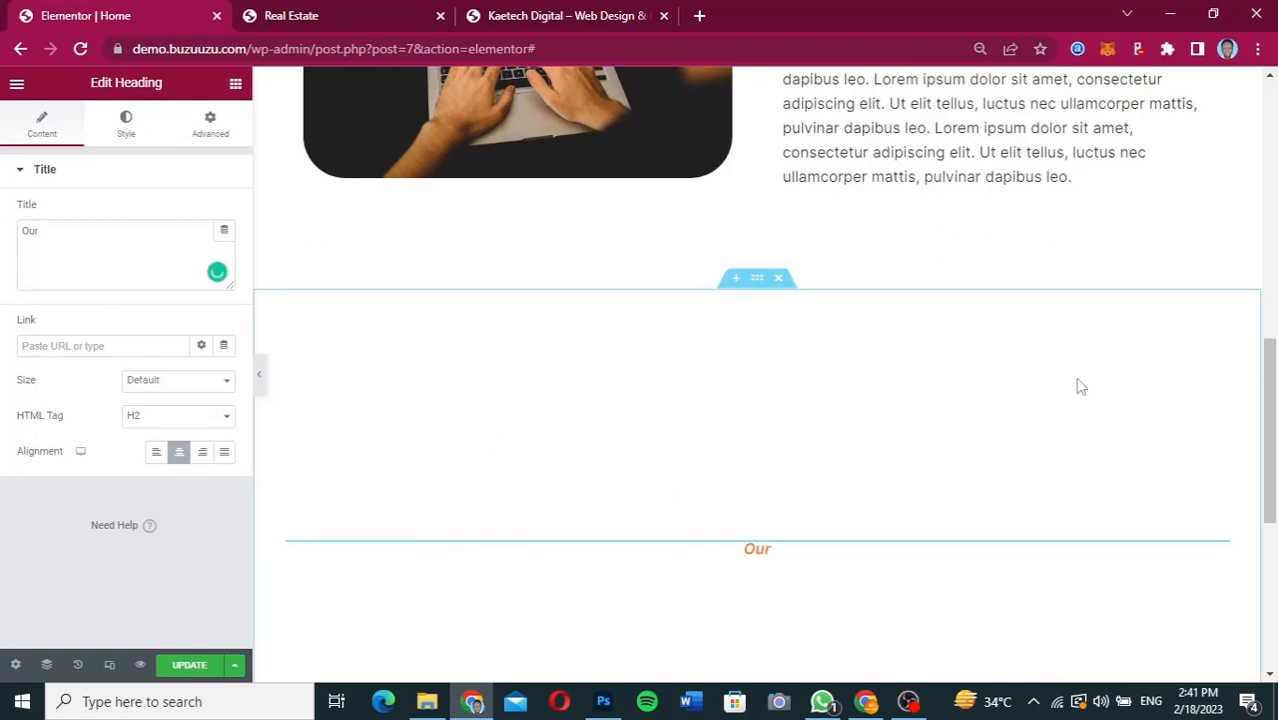
Copy the "Kaetech Digital" heading from the About section and paste it below the "Our" heading.
scroll(1078, 386, "up", 3)
left_click_drag(1078, 379, 1077, 354)
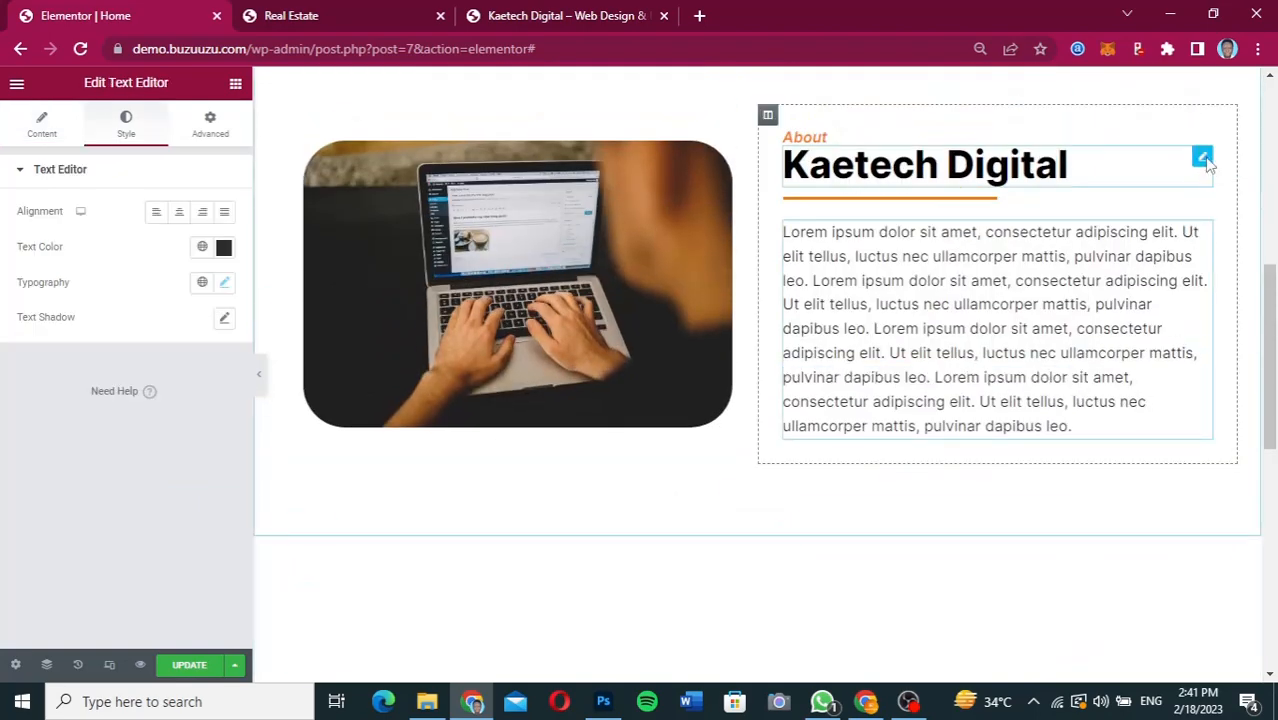
right_click(1203, 162)
left_click(1178, 230)
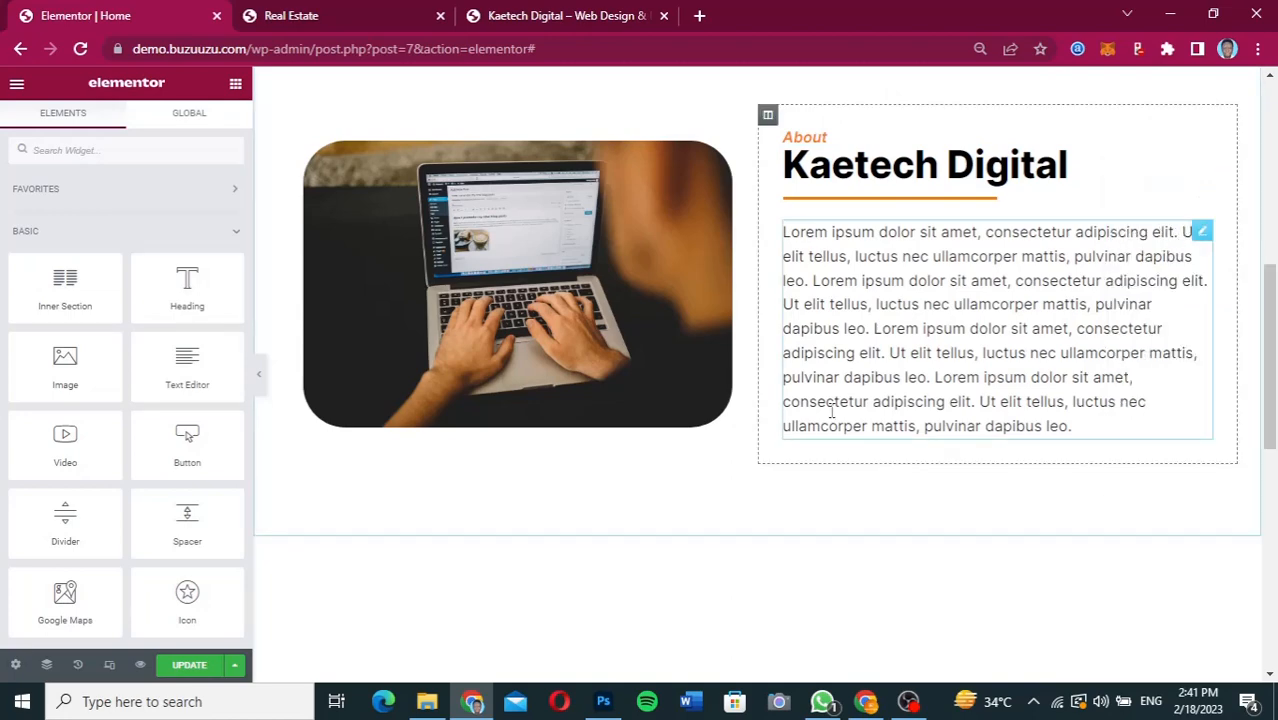
scroll(830, 411, "down", 4)
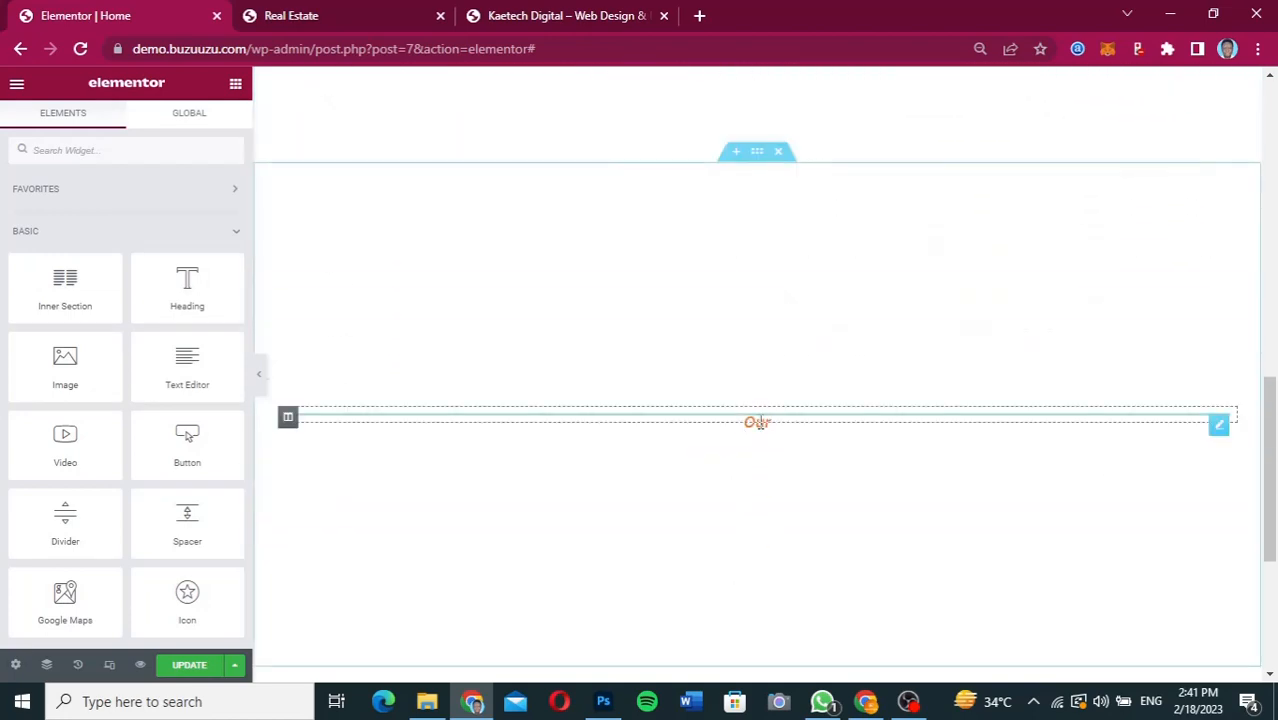
right_click(760, 424)
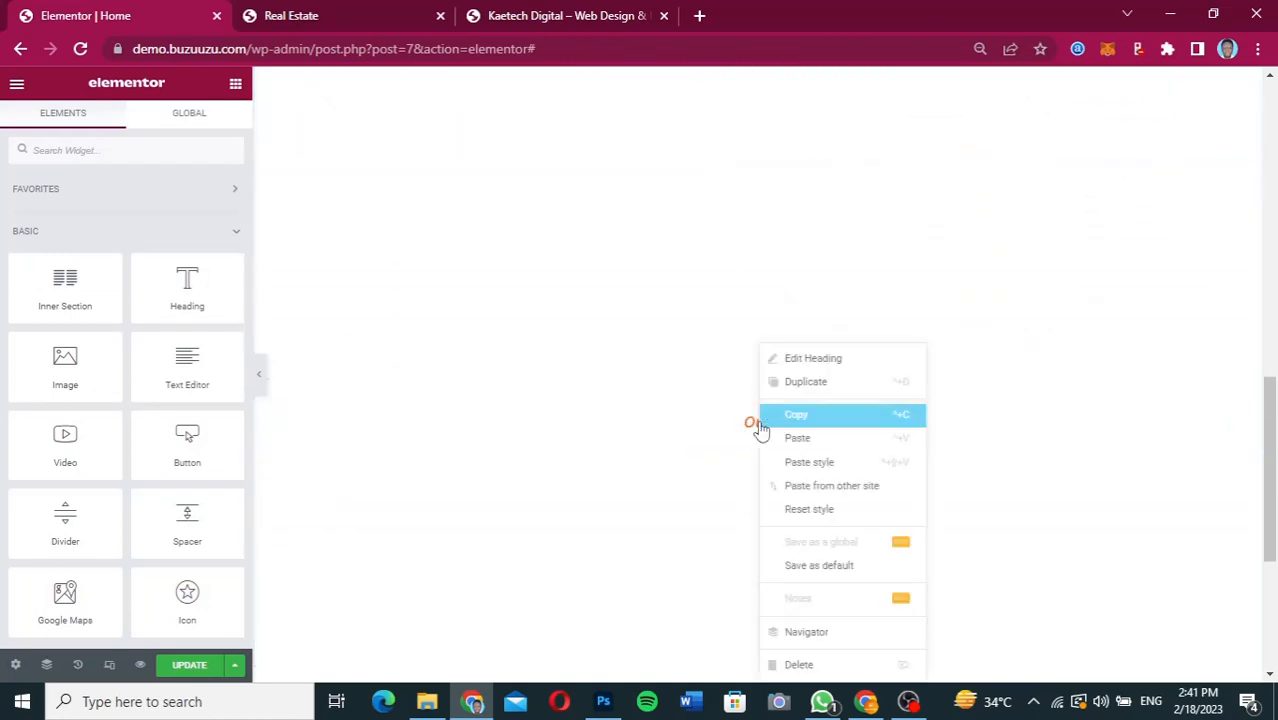
left_click(792, 441)
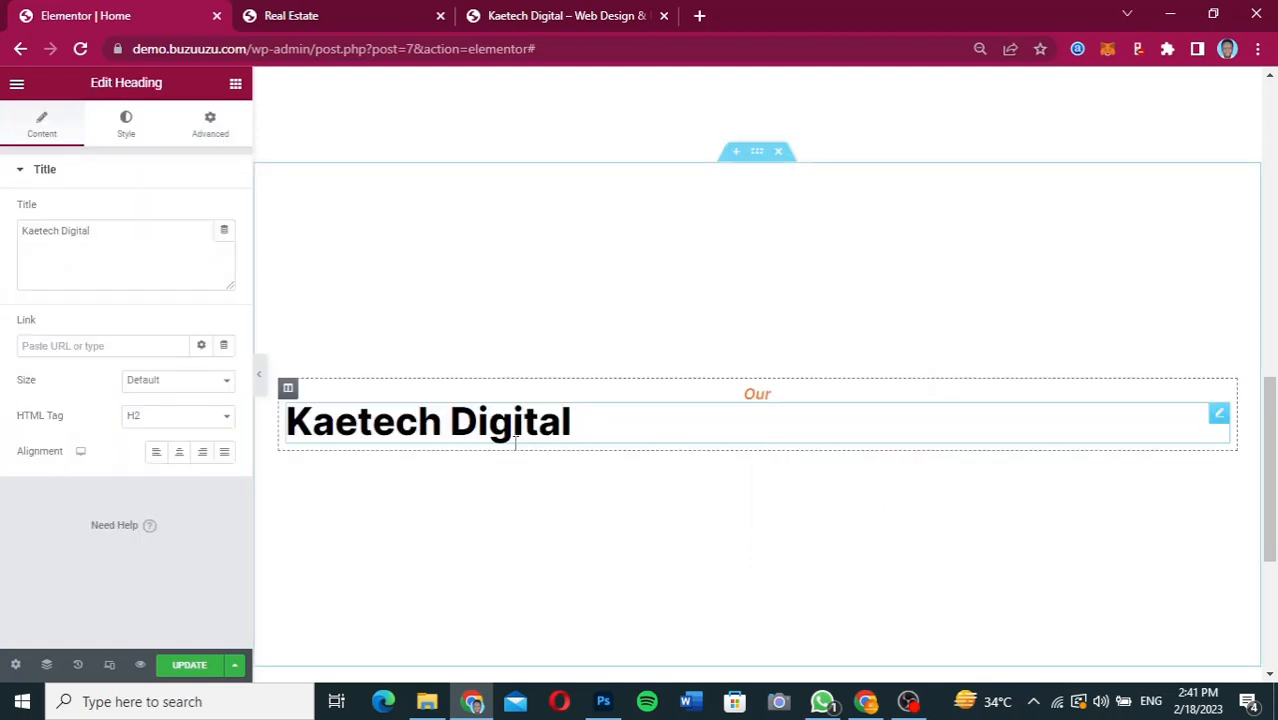
Change the pasted large heading's title to "Services" and center it.
left_click_drag(125, 237, 12, 234)
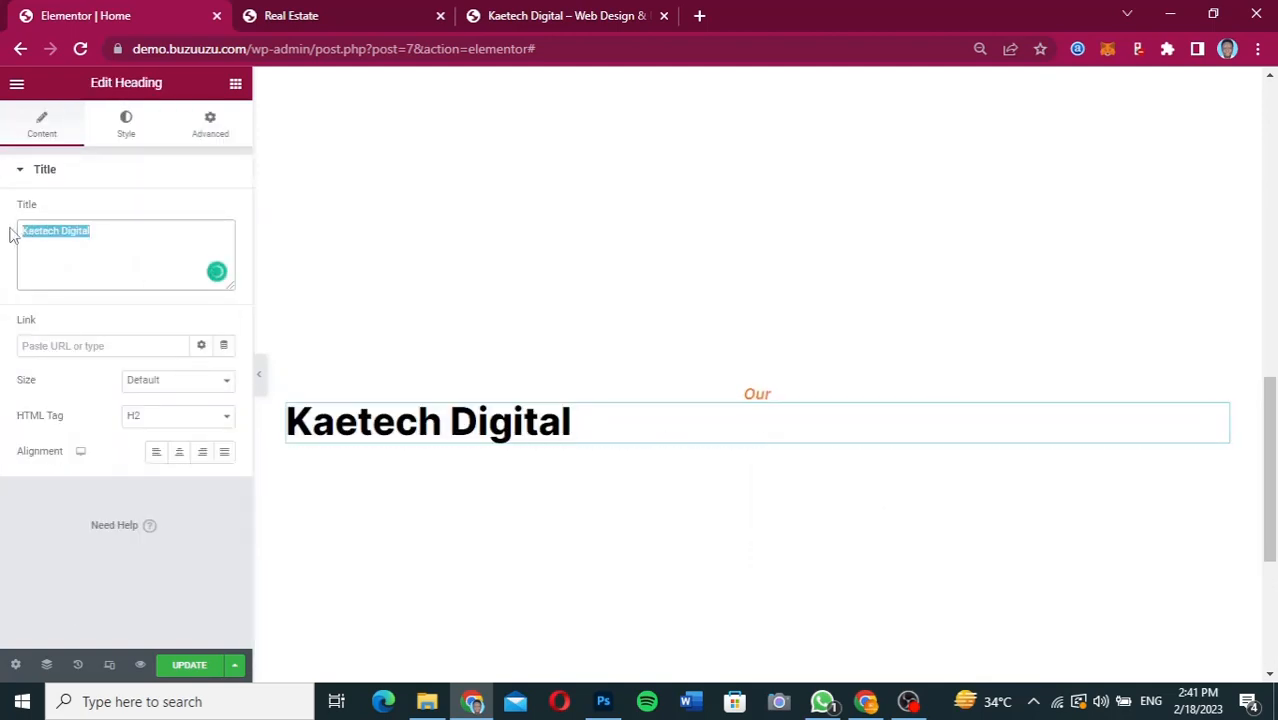
type("Services")
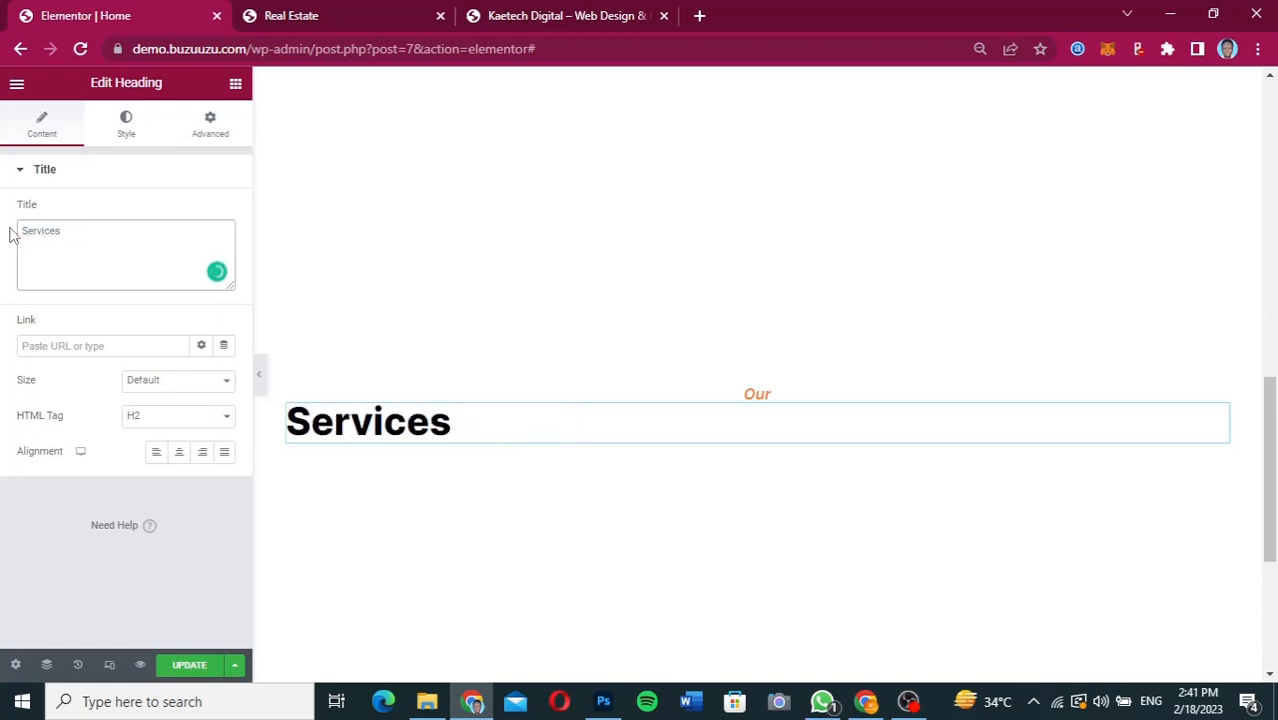
left_click(180, 455)
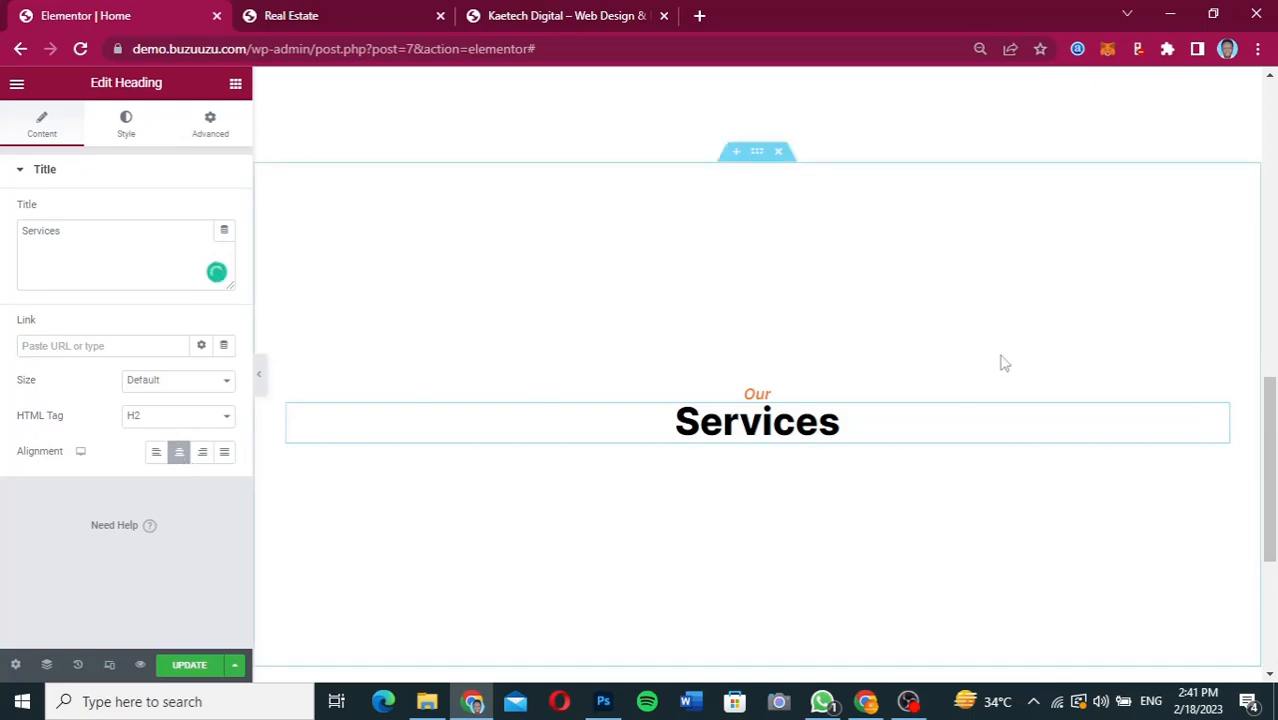
scroll(1001, 360, "up", 7)
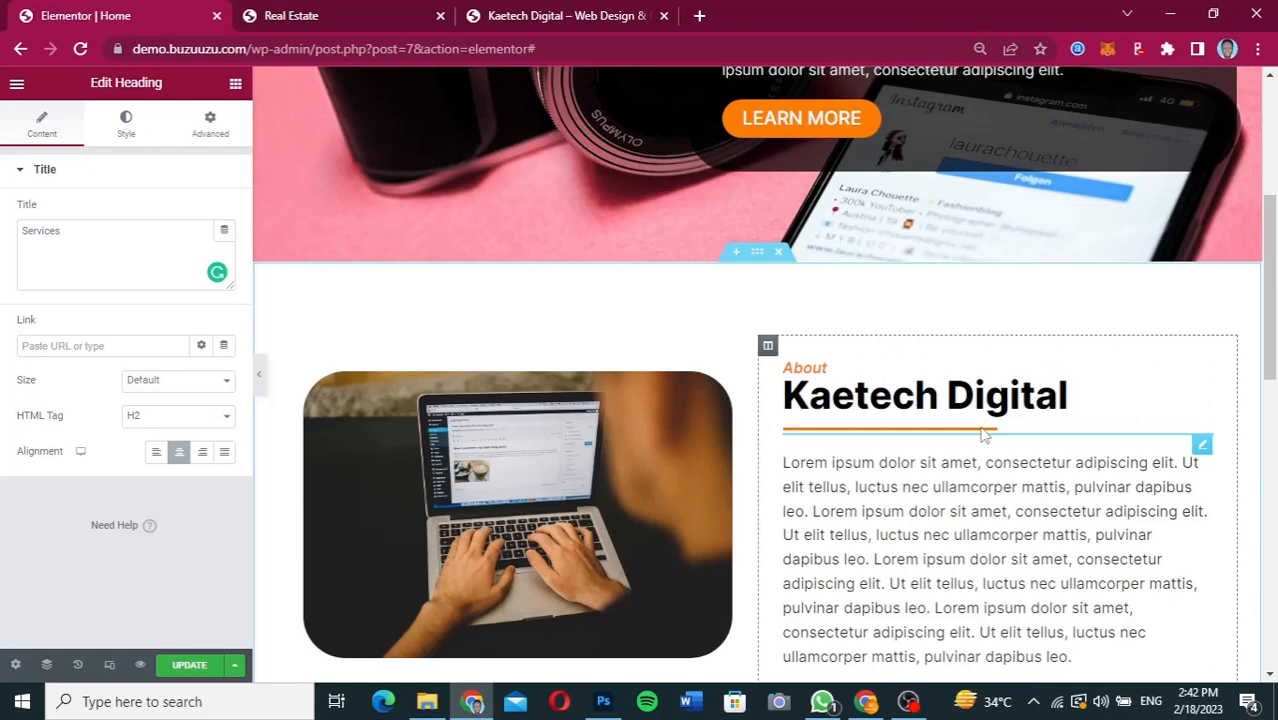
Copy the orange divider from the About section and paste it below the "Services" heading.
right_click(983, 434)
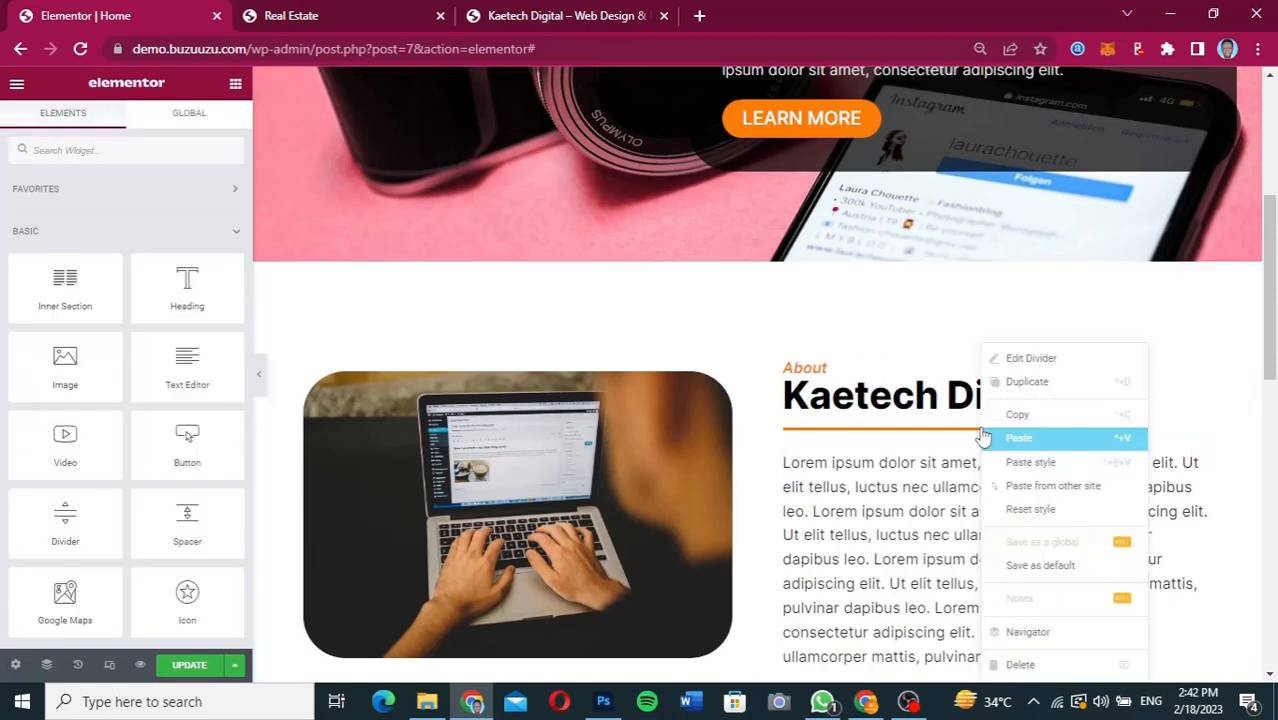
left_click(1012, 413)
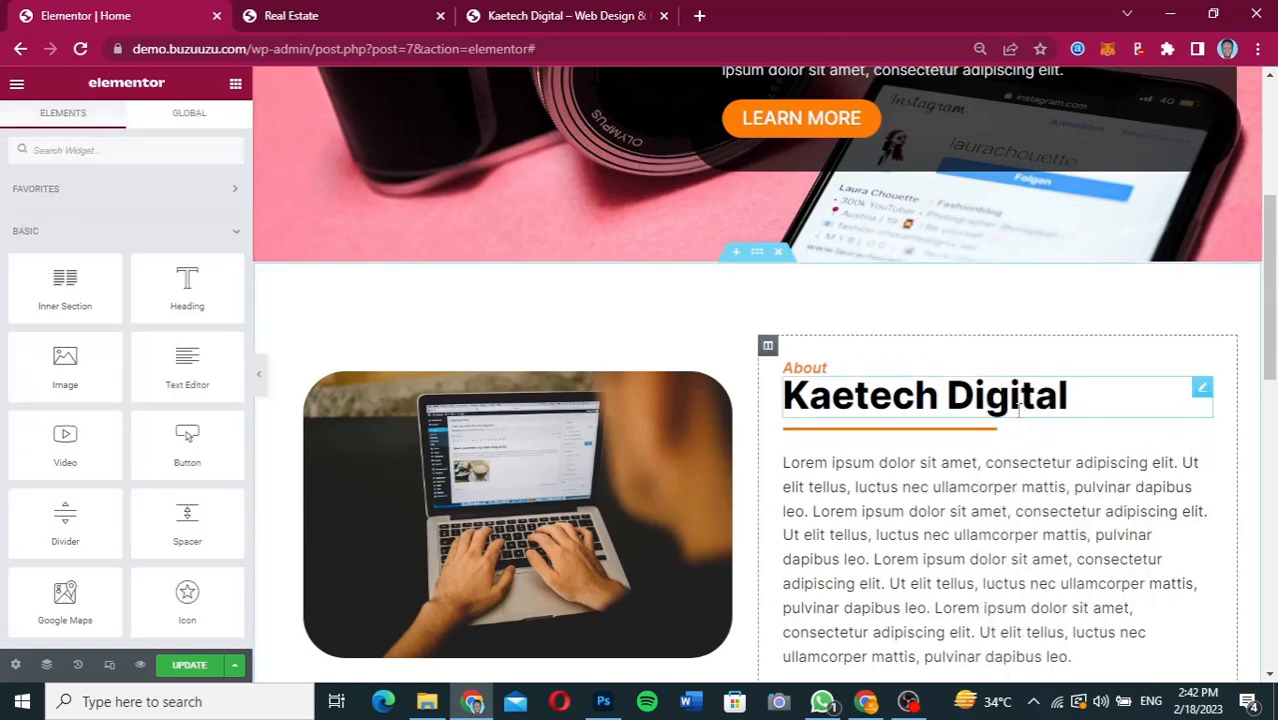
scroll(1018, 405, "down", 10)
scroll(1010, 410, "up", 2)
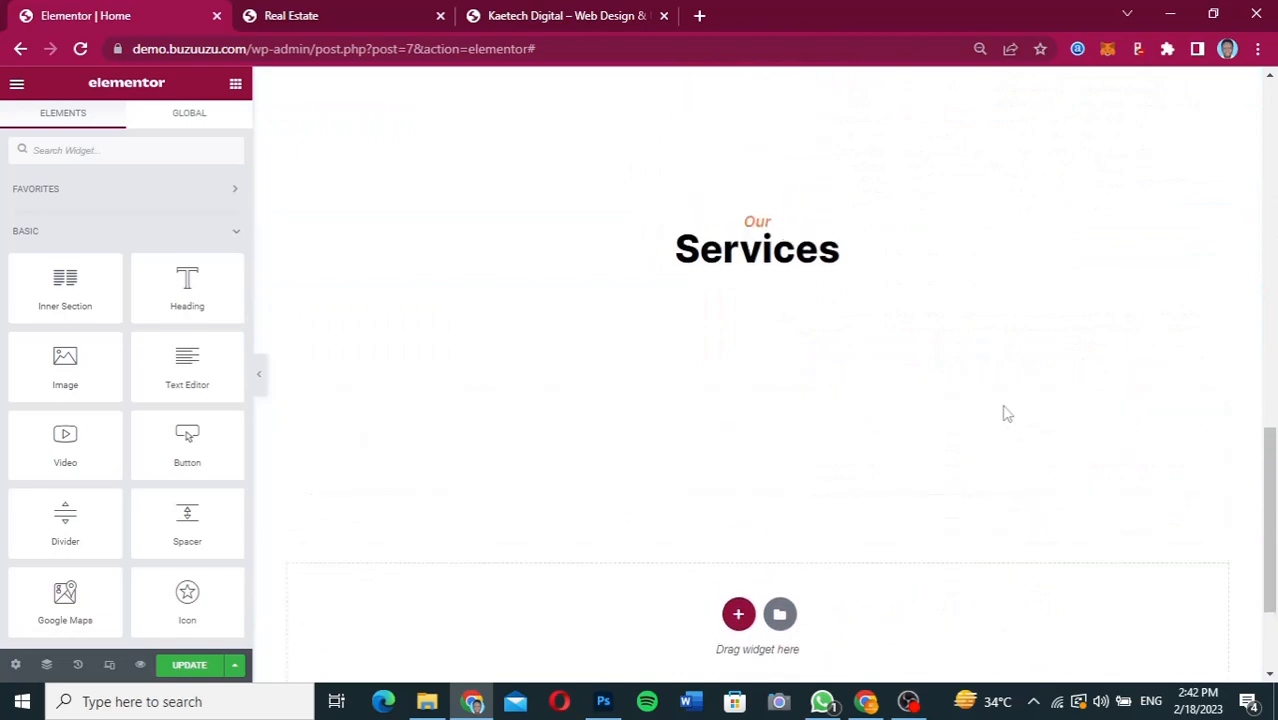
right_click(789, 259)
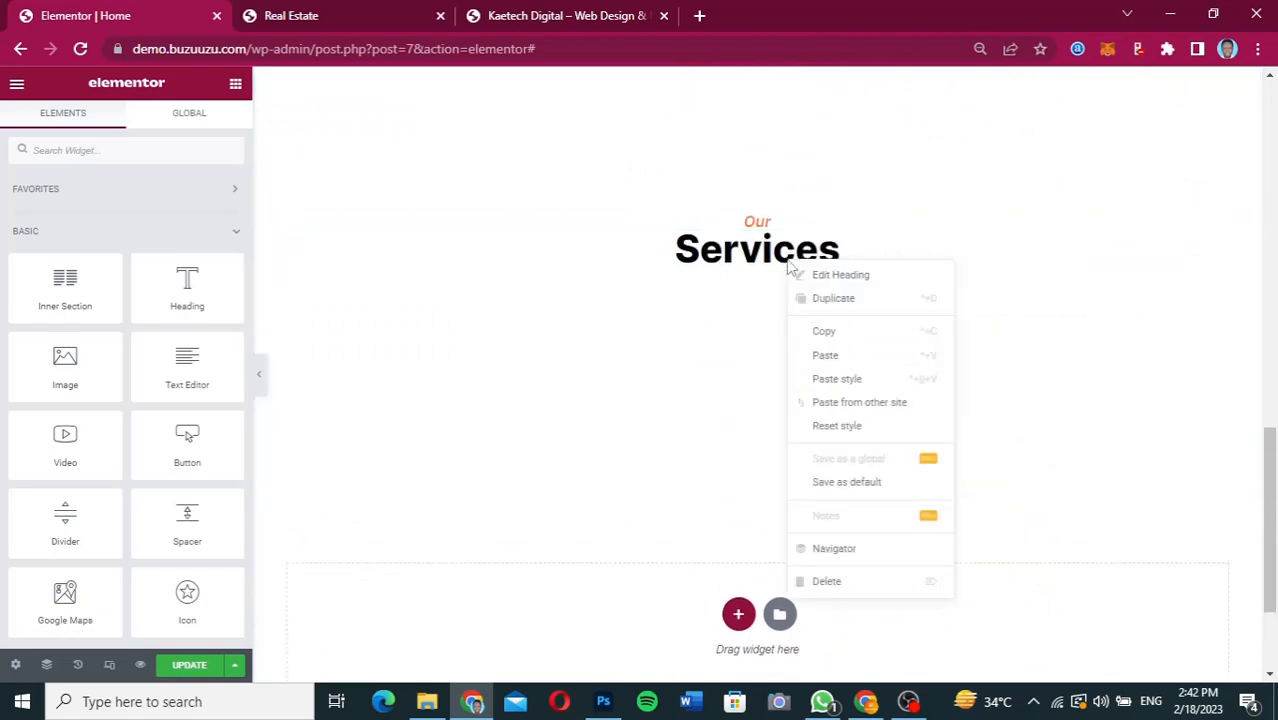
left_click(836, 362)
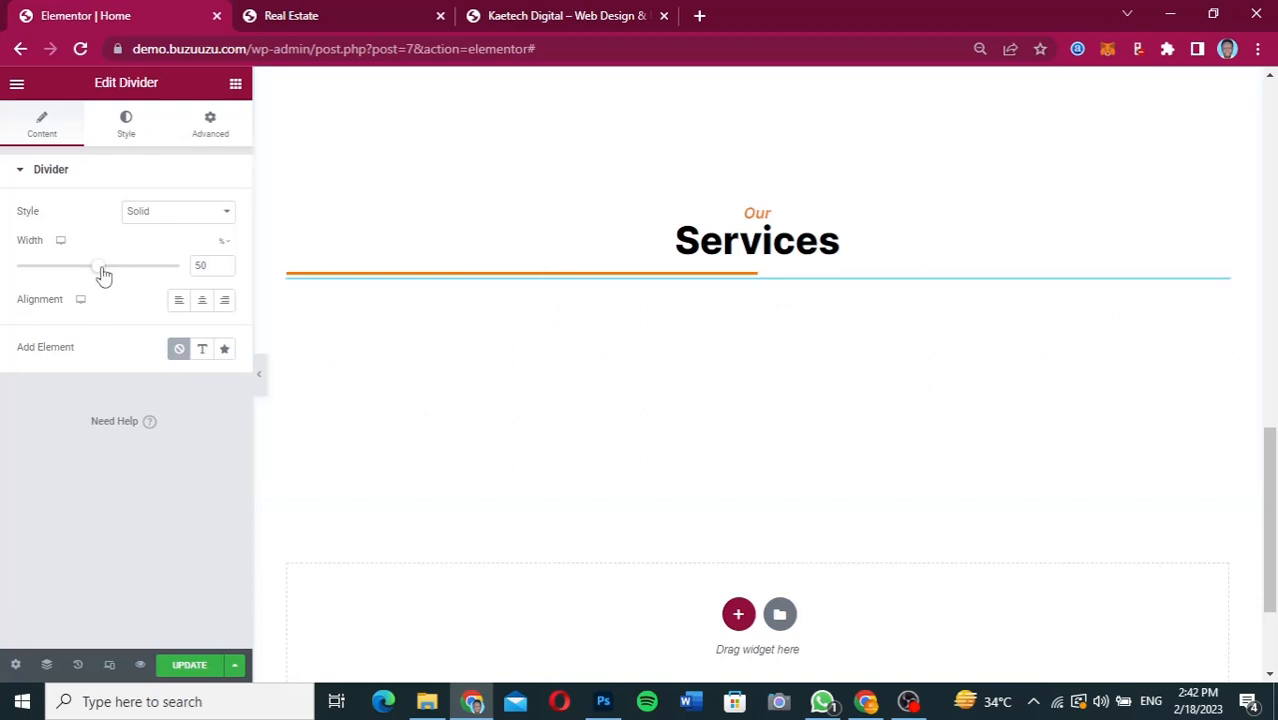
Set the pasted divider's width to 15% and center it under the "Services" heading.
left_click_drag(104, 274, 56, 276)
left_click(37, 268)
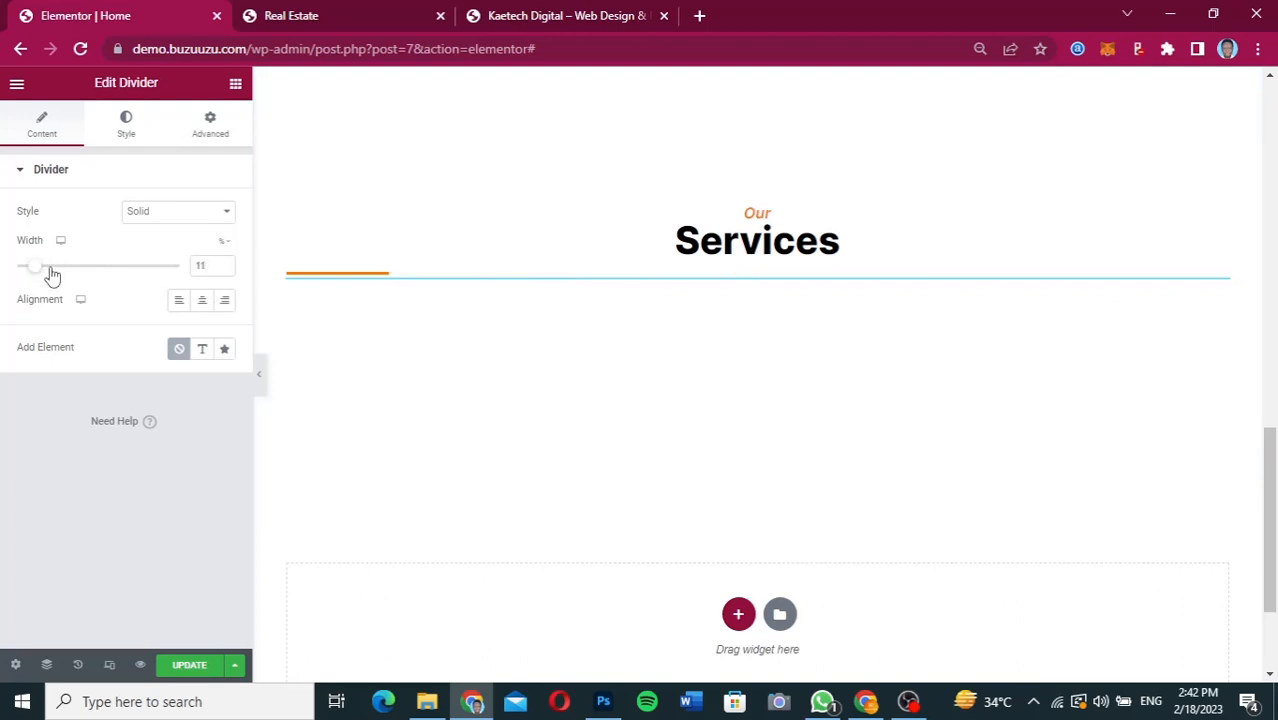
left_click(45, 268)
left_click(203, 303)
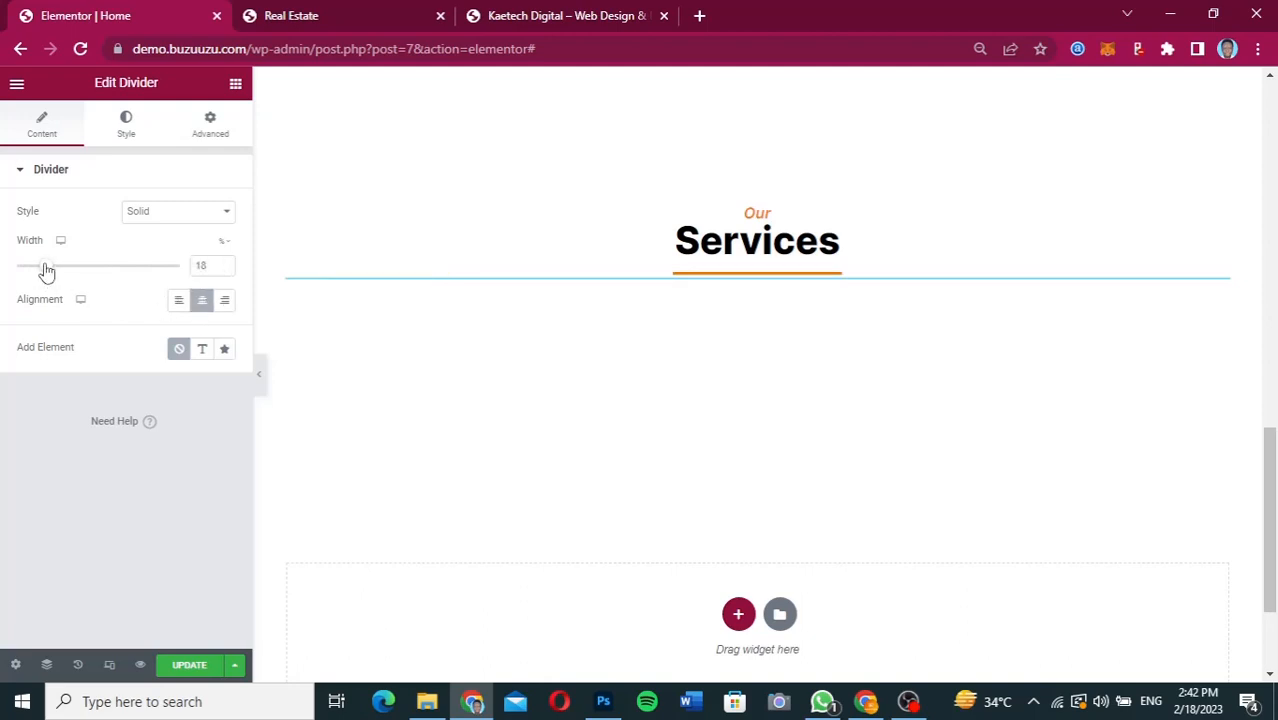
left_click_drag(46, 271, 42, 272)
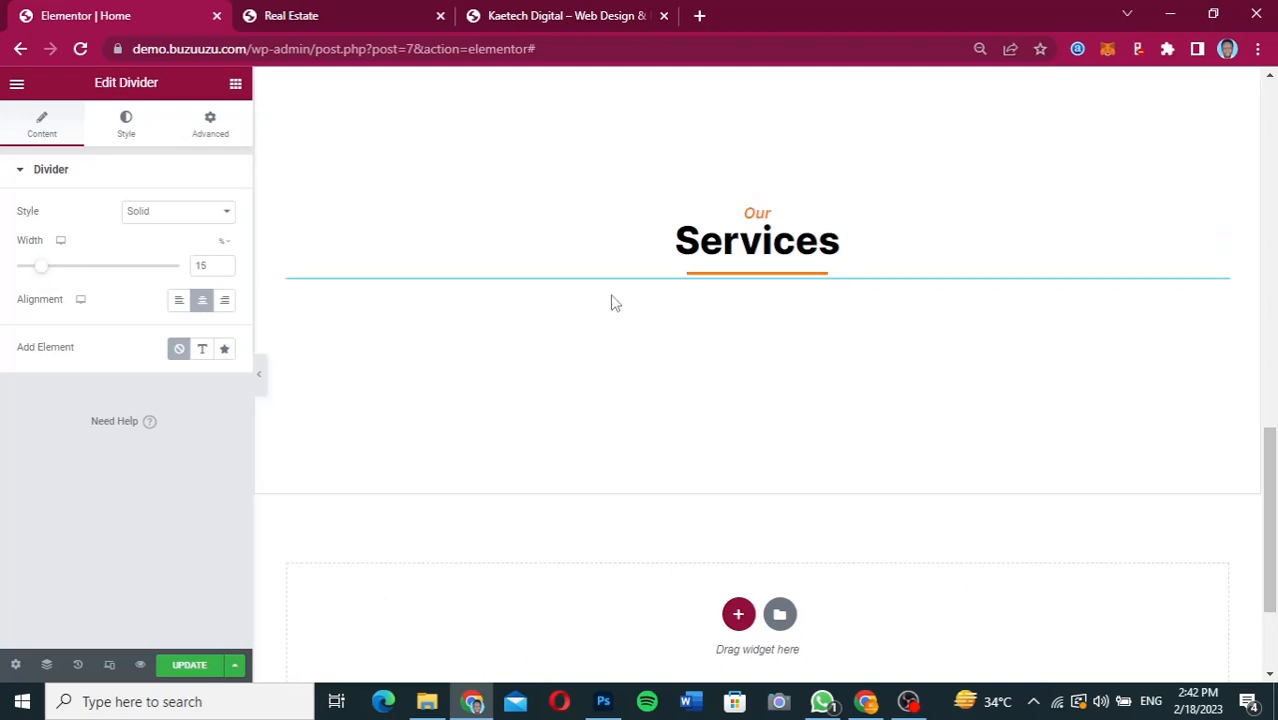
Set the Services section's background type to Classic and open its background color for editing.
scroll(895, 299, "up", 2)
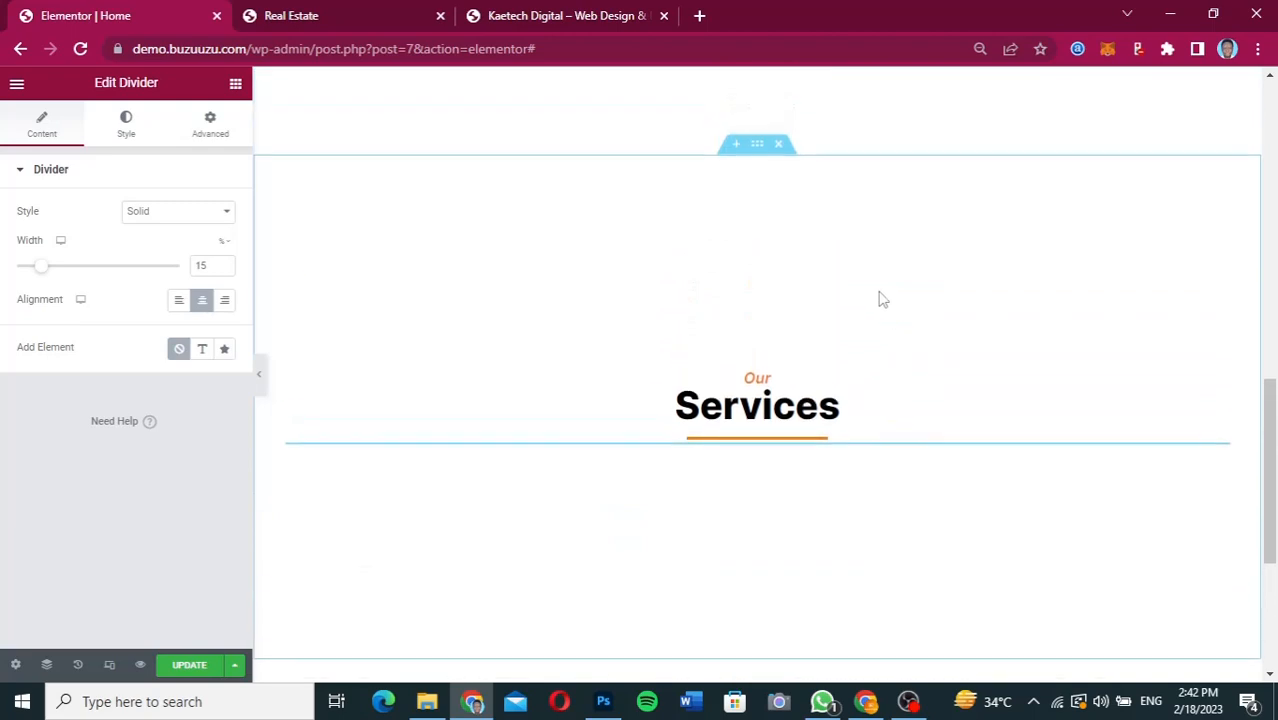
left_click(757, 146)
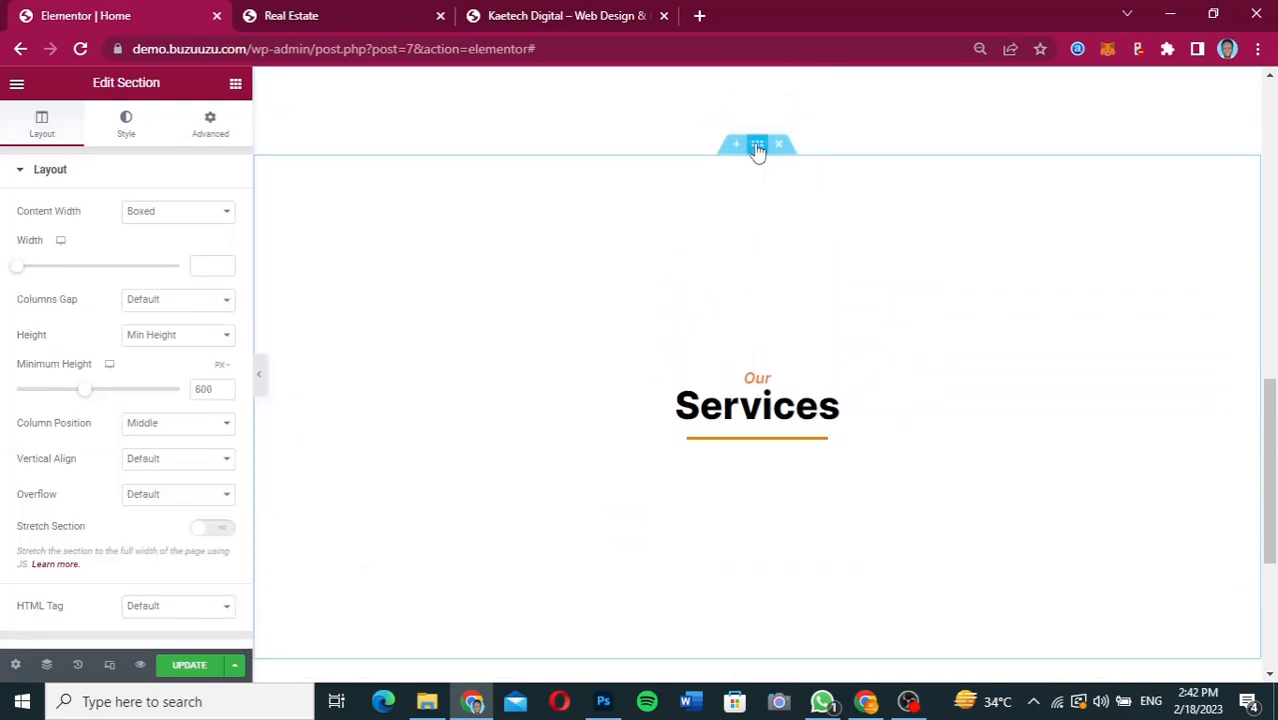
left_click(124, 128)
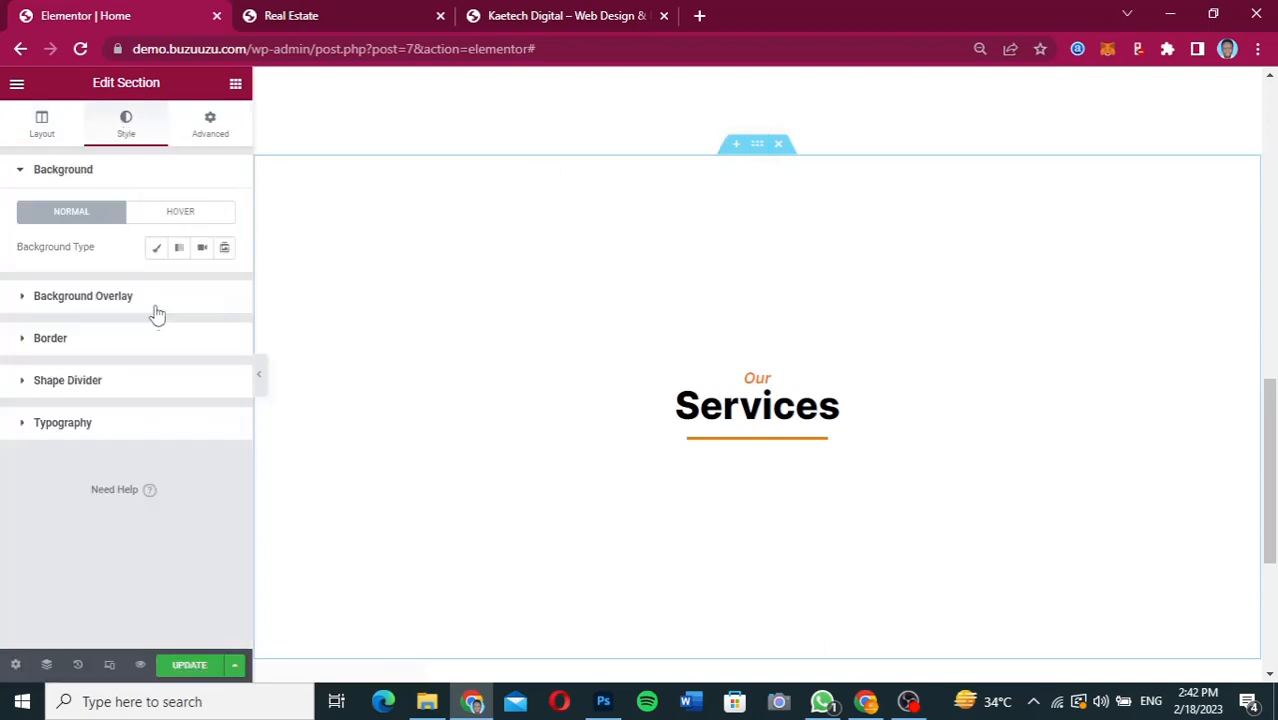
left_click(156, 256)
left_click(223, 284)
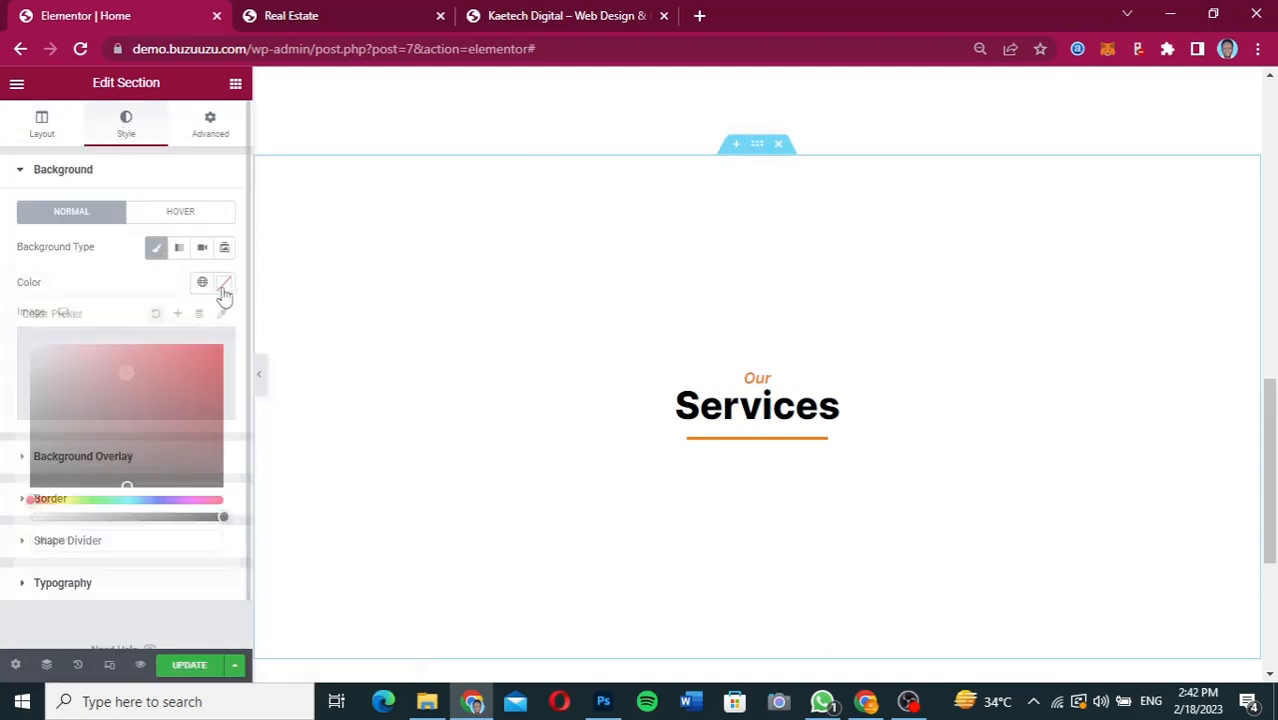
key("ctrl+v")
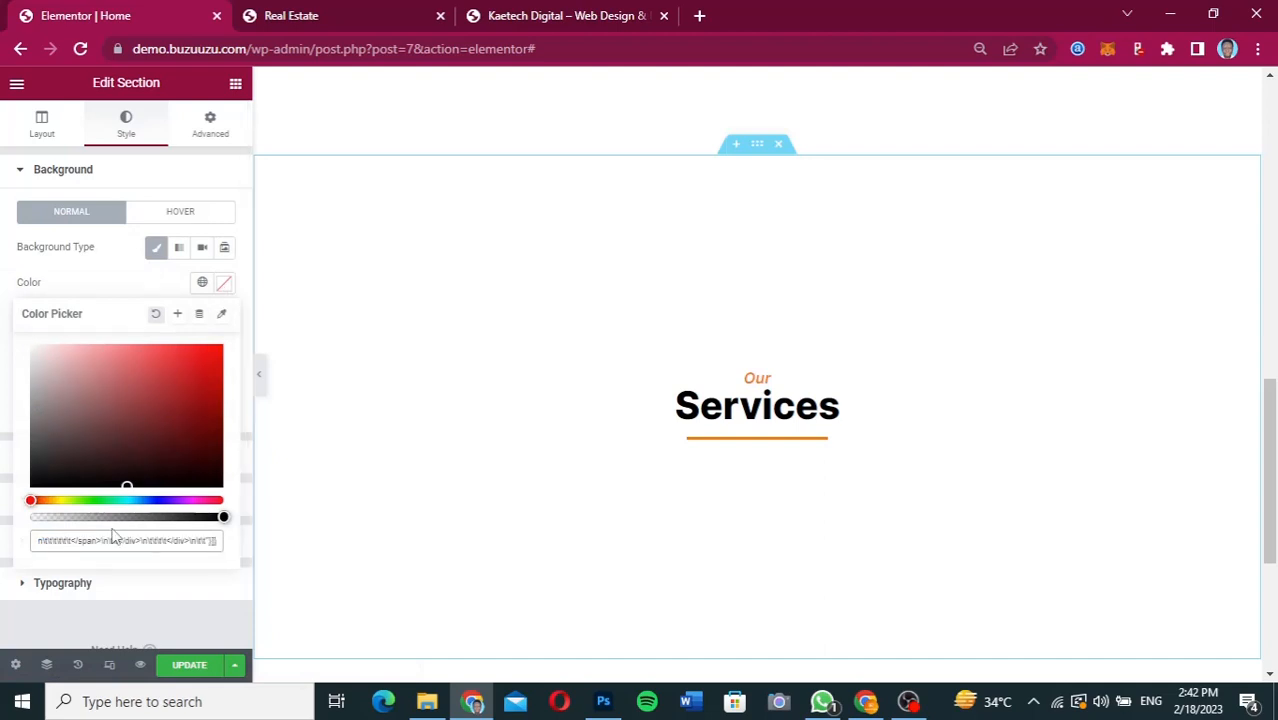
key("ctrl+a")
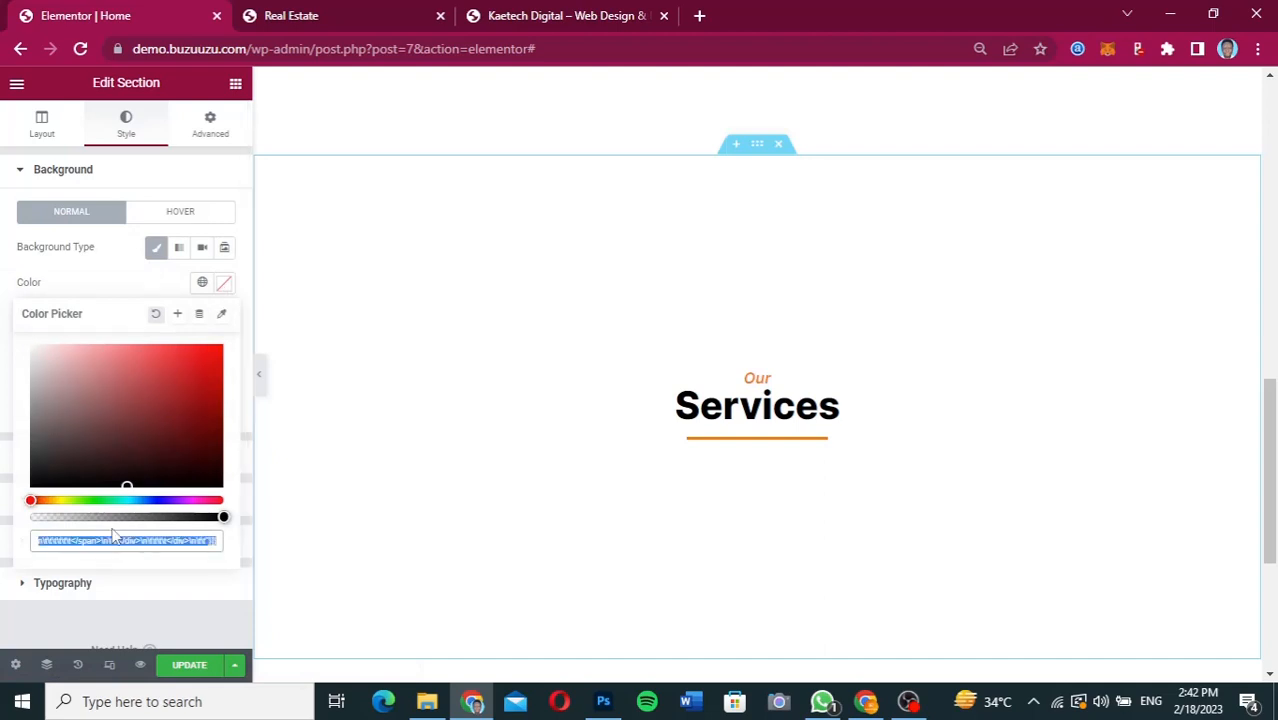
key("BackSpace")
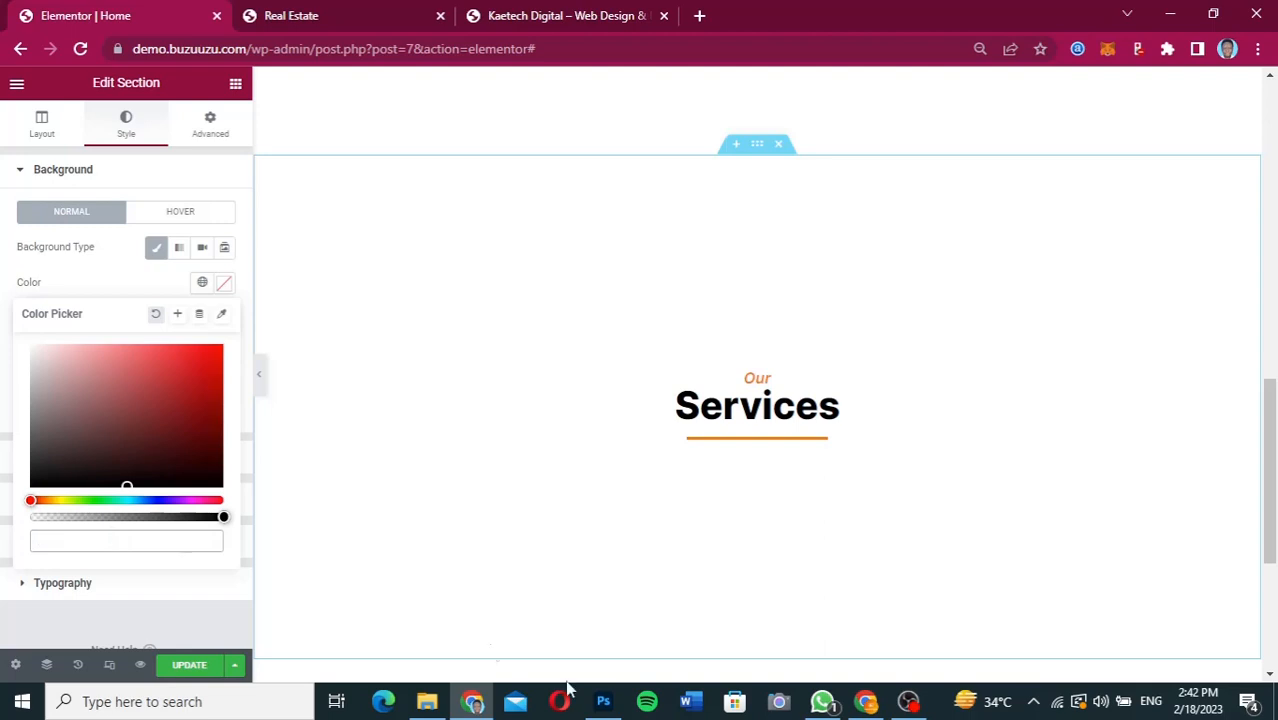
Switch to Figma and copy the fill color code F6DBB2 of the rectangle behind the Services design.
left_click(868, 703)
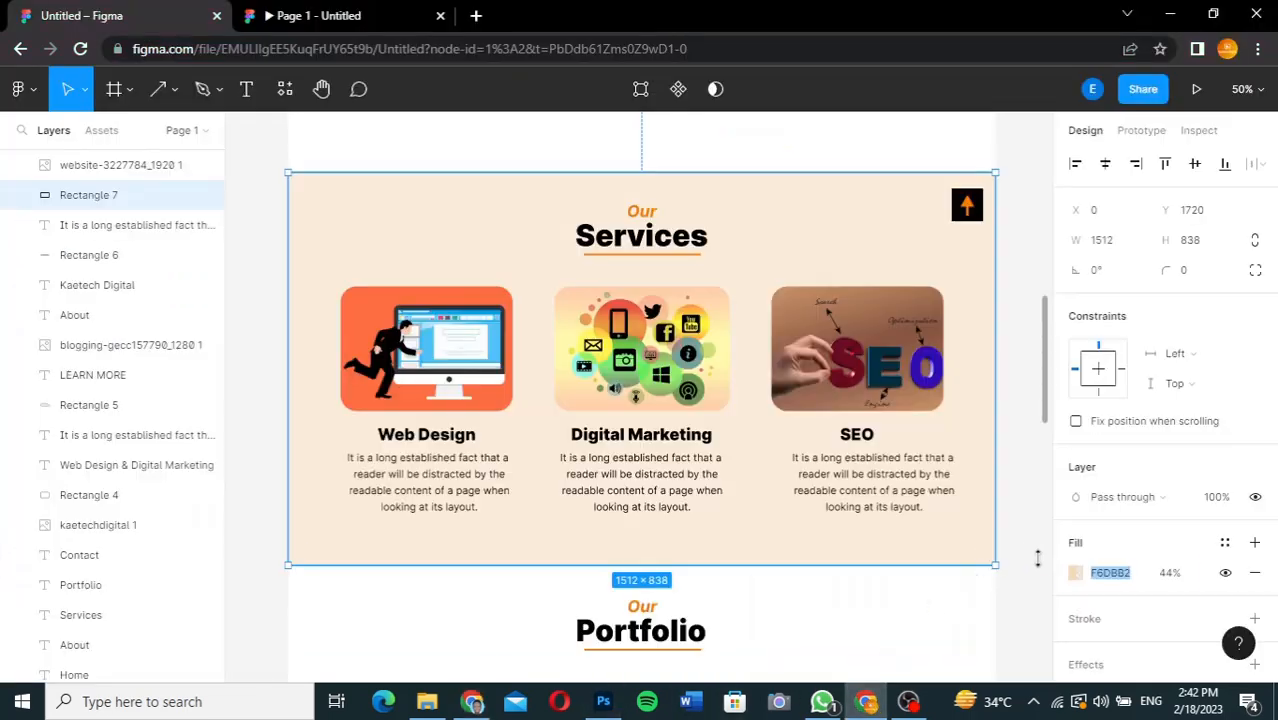
left_click(1116, 576)
right_click(1120, 580)
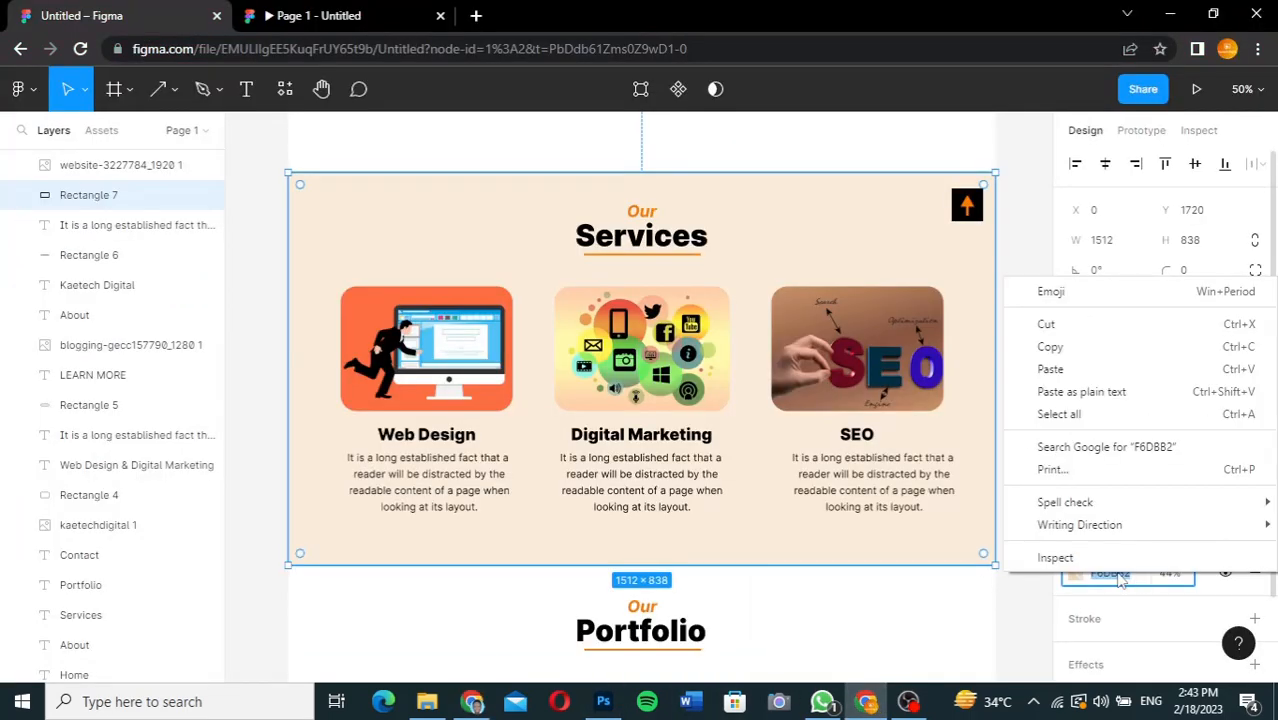
left_click(1072, 350)
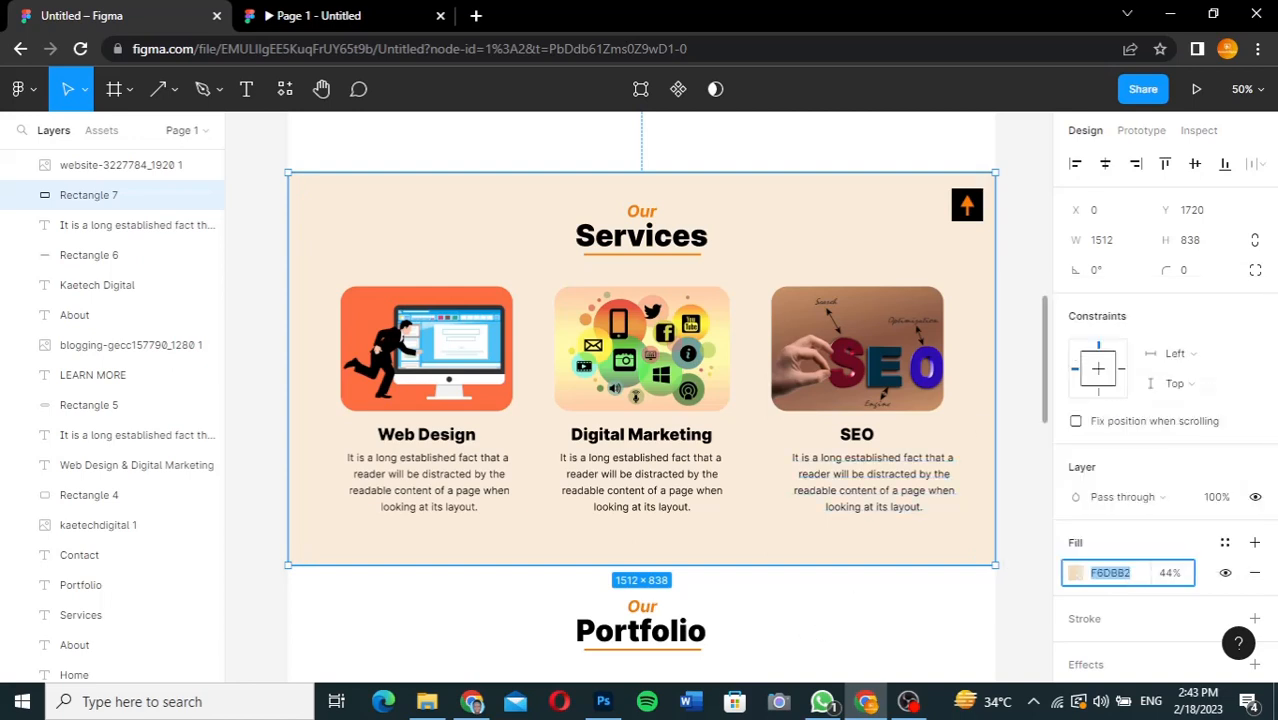
Switch back to Elementor and set the Services section's background color to F6DBB2.
left_click(472, 703)
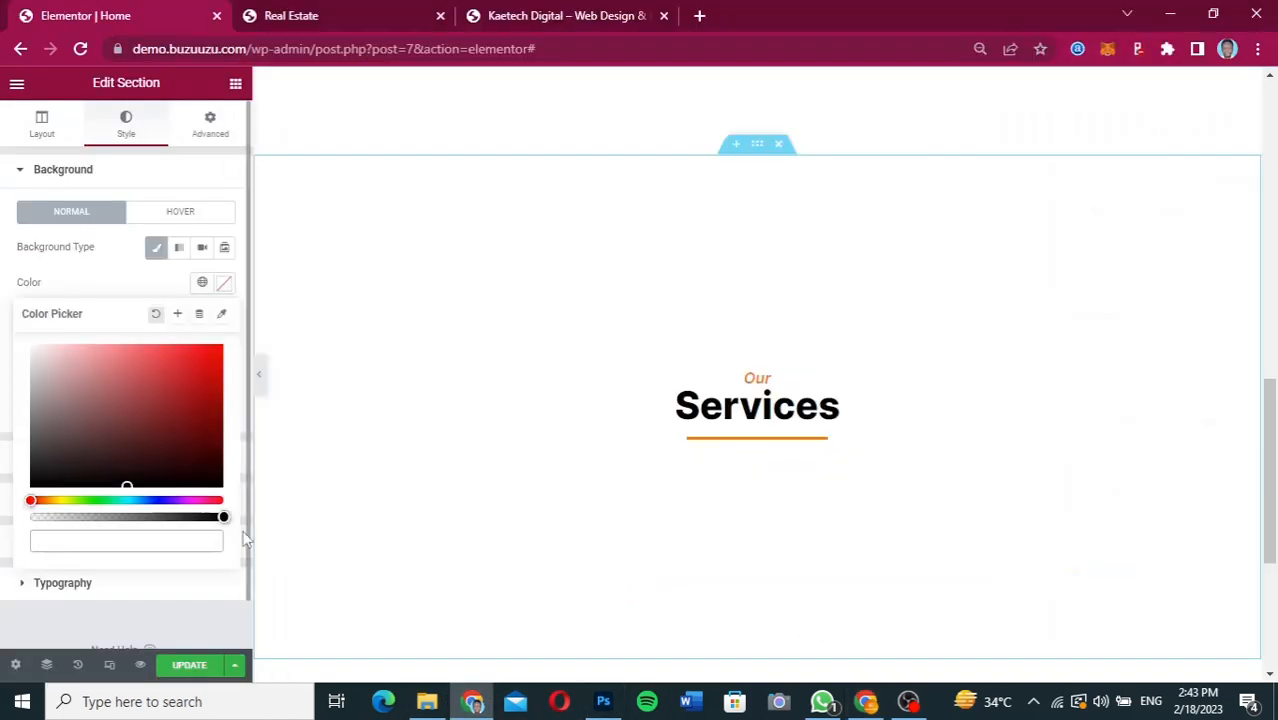
key("ctrl+v")
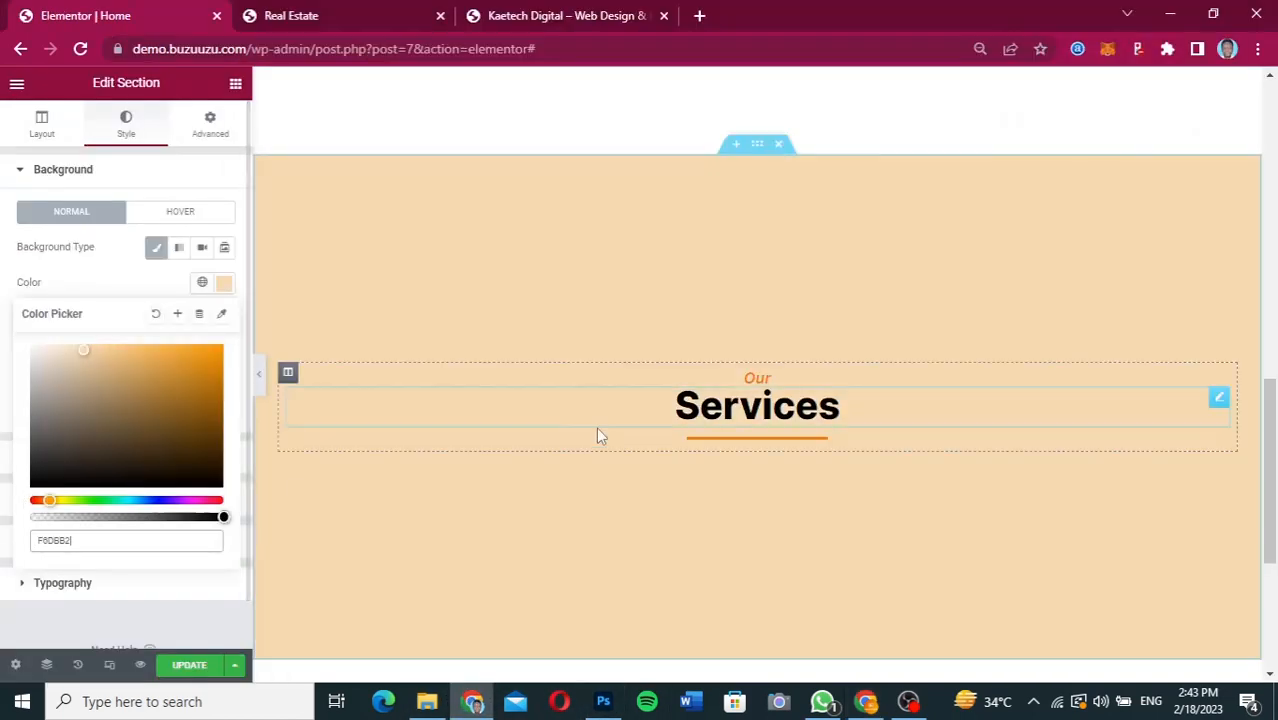
scroll(897, 424, "up", 3)
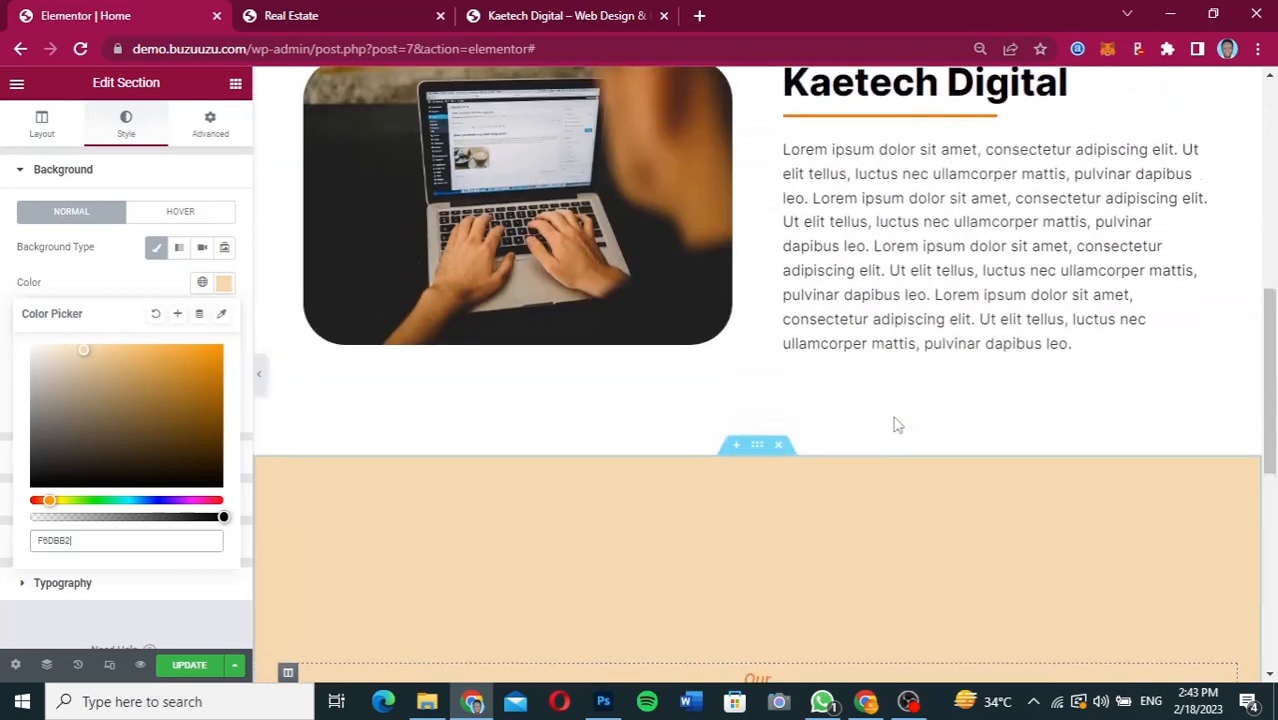
scroll(897, 424, "down", 4)
scroll(895, 424, "up", 2)
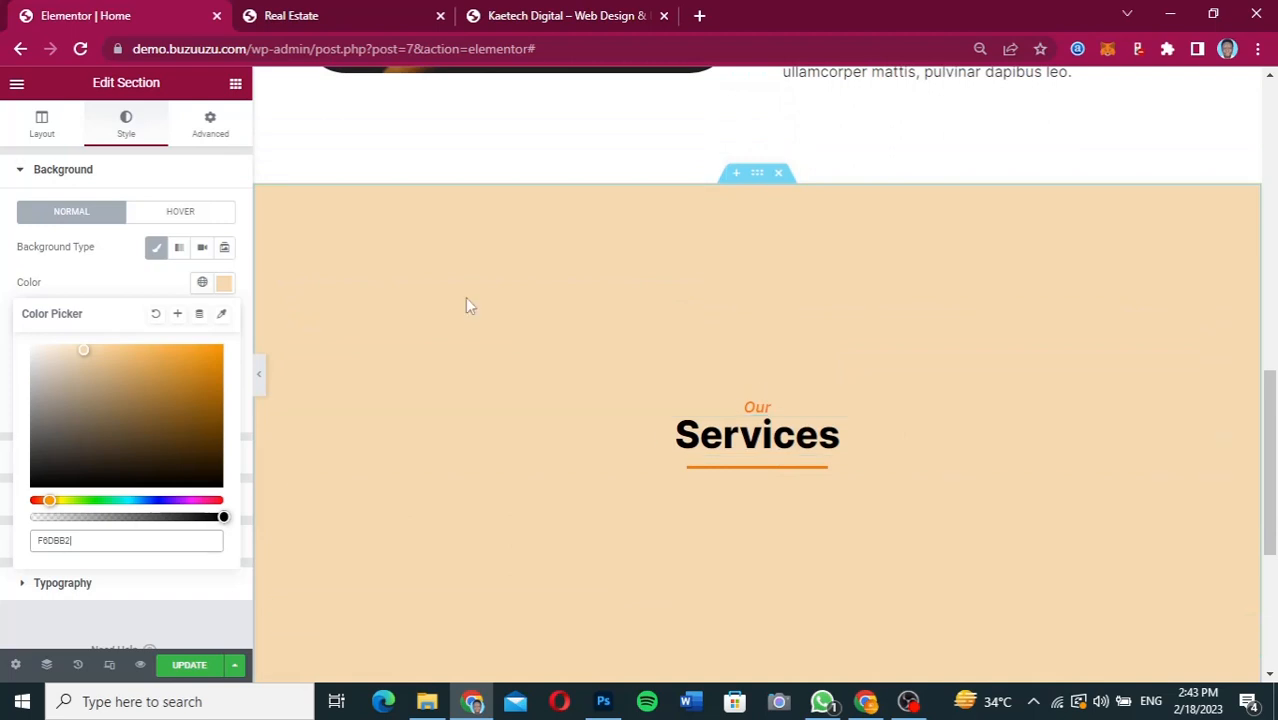
Add an Inner Section widget under the "Services" heading.
left_click(240, 97)
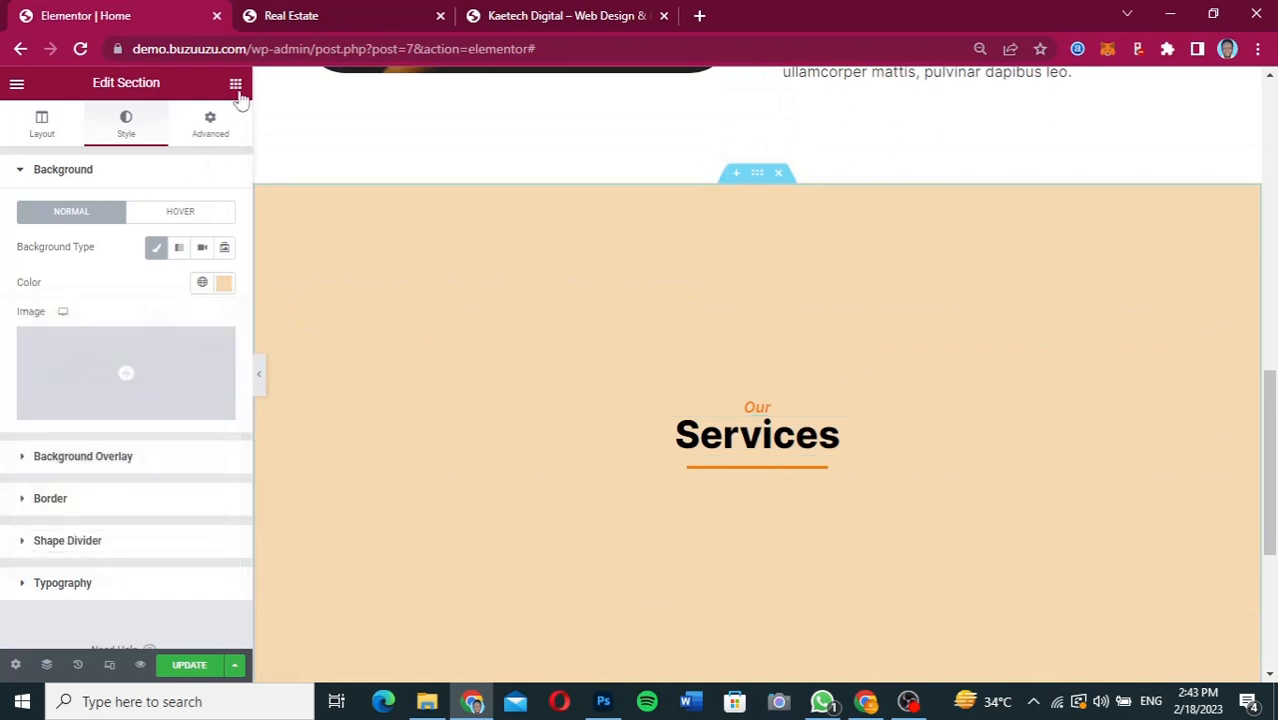
left_click(238, 93)
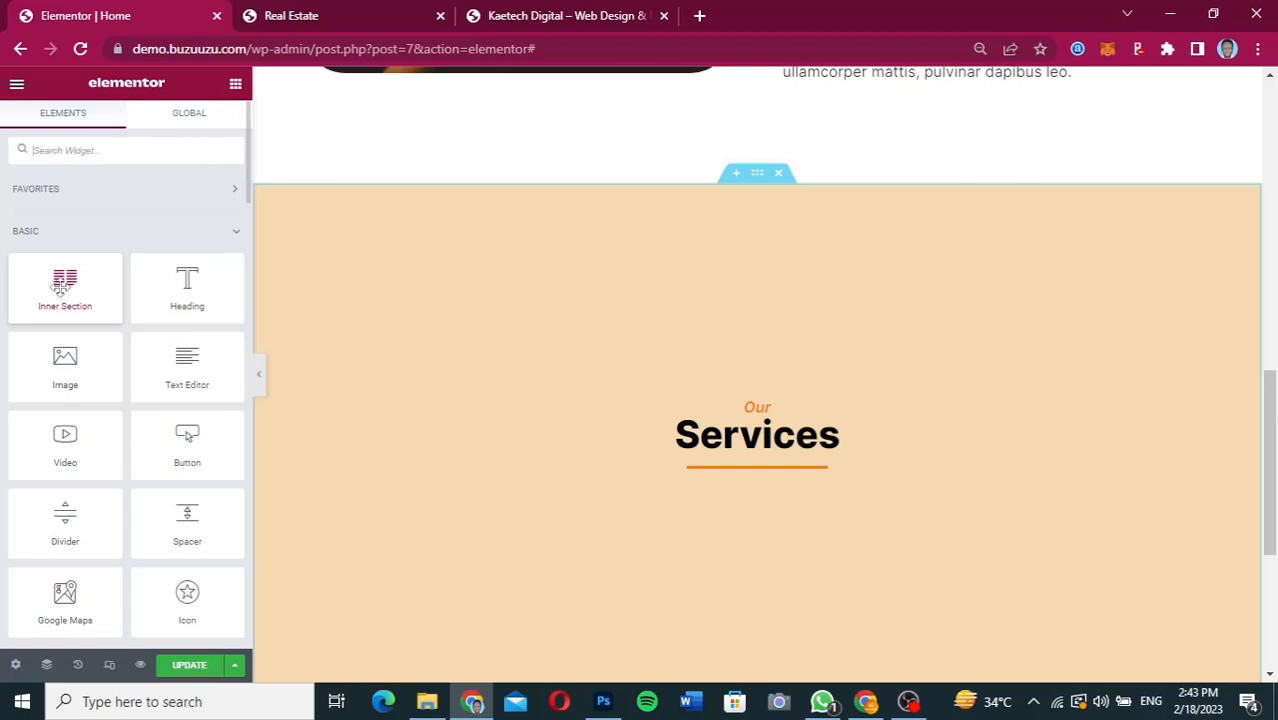
left_click_drag(60, 288, 768, 460)
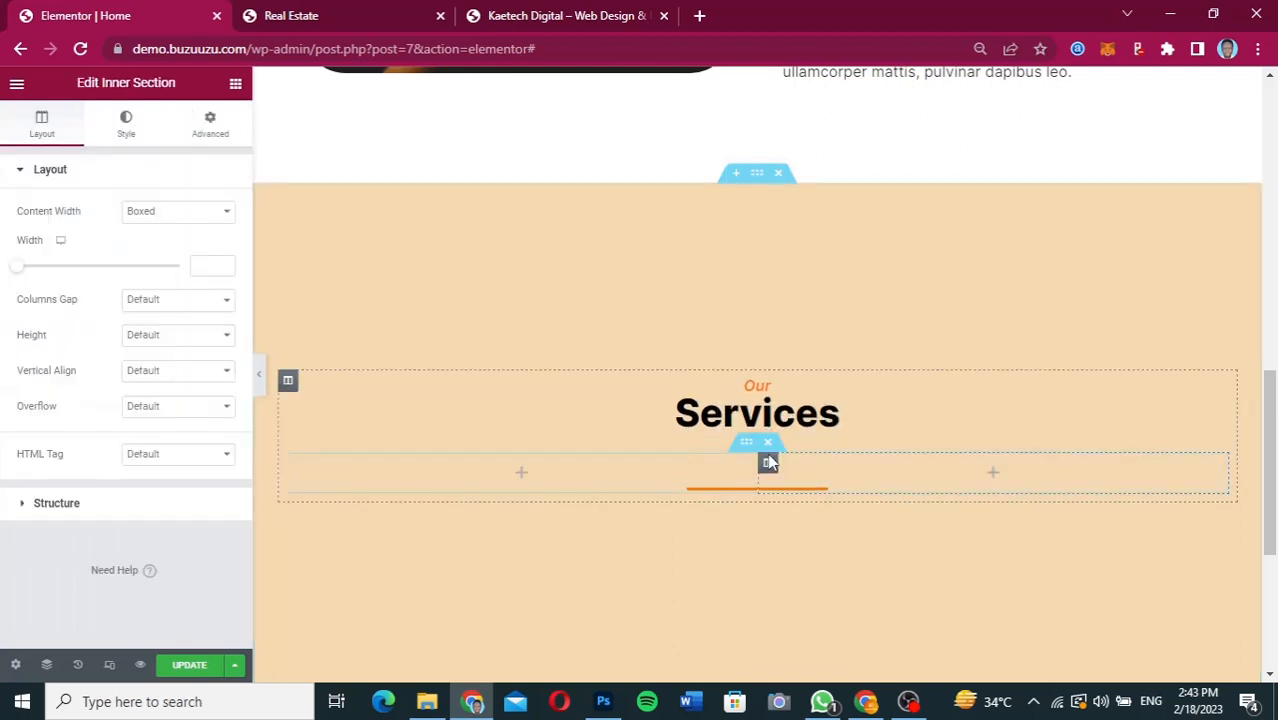
Reorder the Services column's elements in the Navigator so the divider sits above the inner section.
left_click(46, 667)
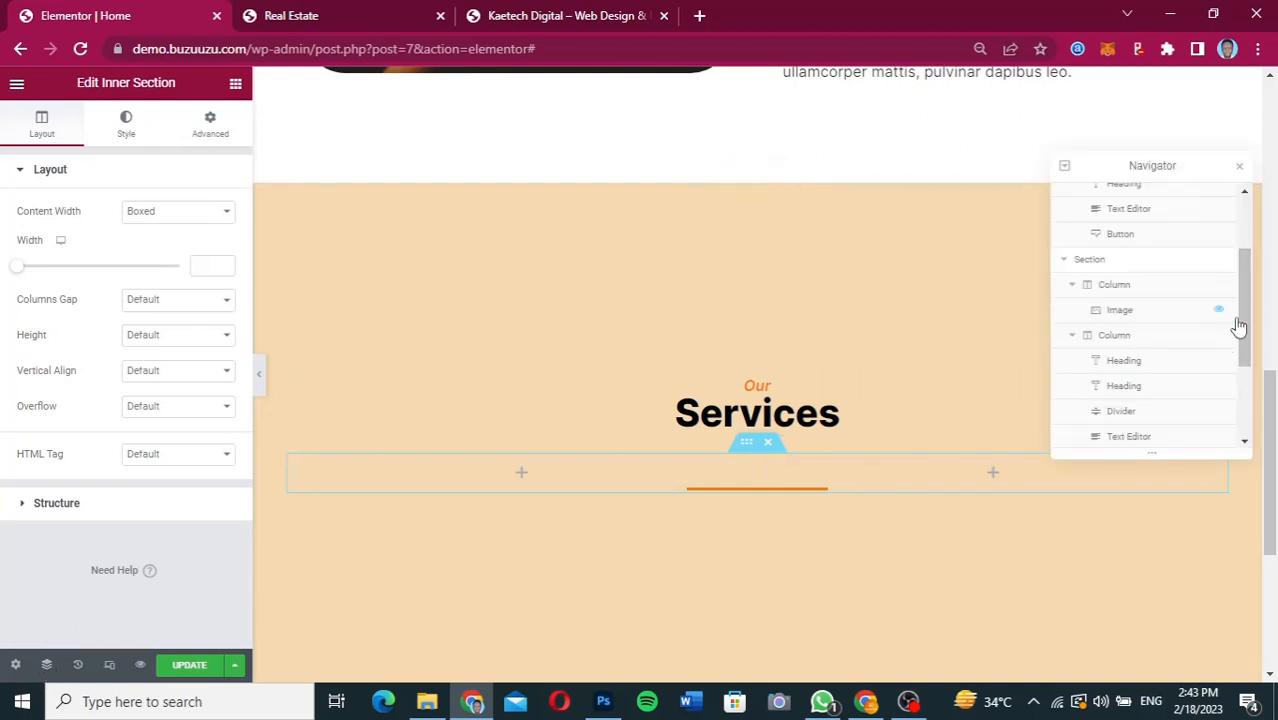
left_click_drag(1244, 325, 1247, 420)
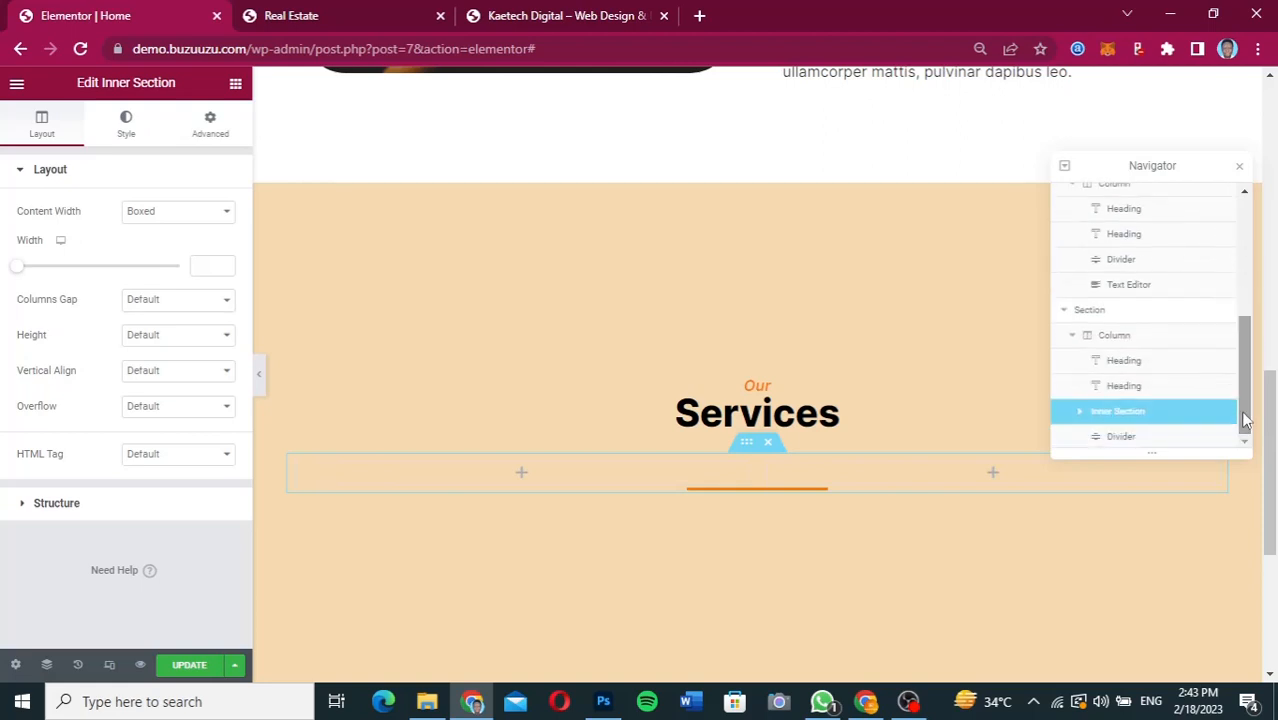
left_click_drag(1120, 443, 1119, 410)
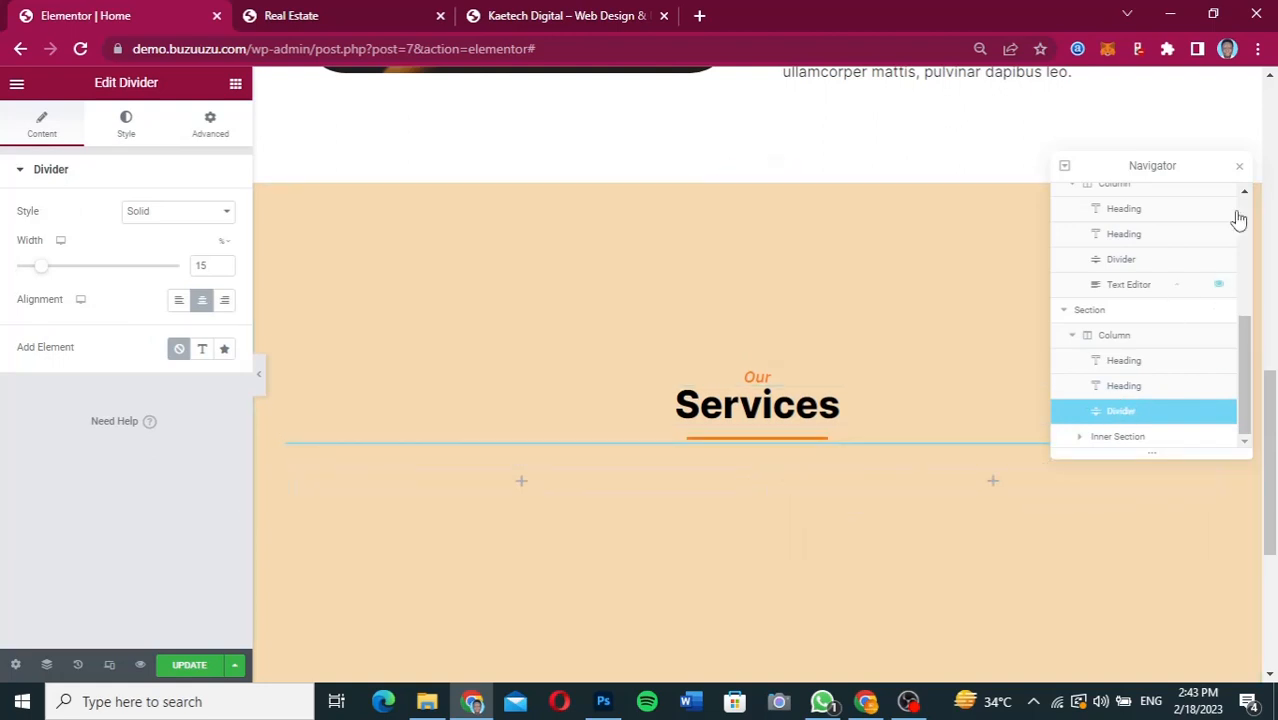
left_click(1240, 168)
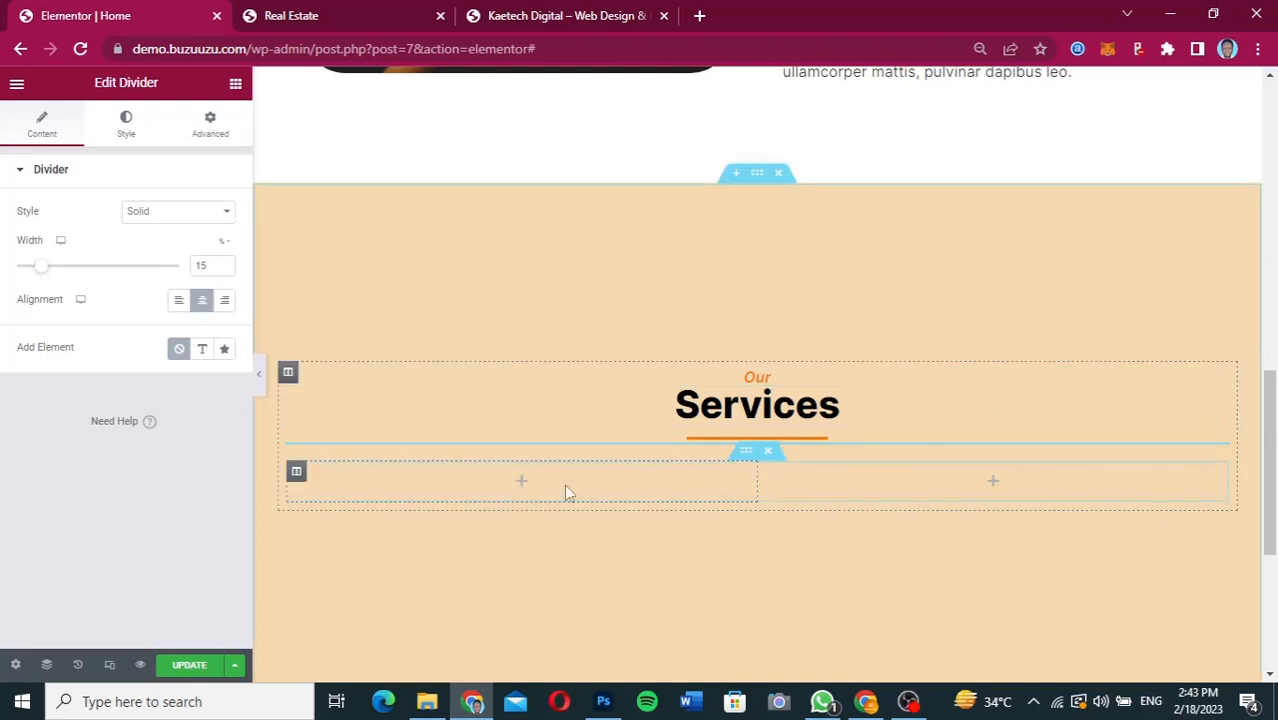
Duplicate the inner section's first column to make three columns, and compare with the three service cards in Figma.
right_click(298, 479)
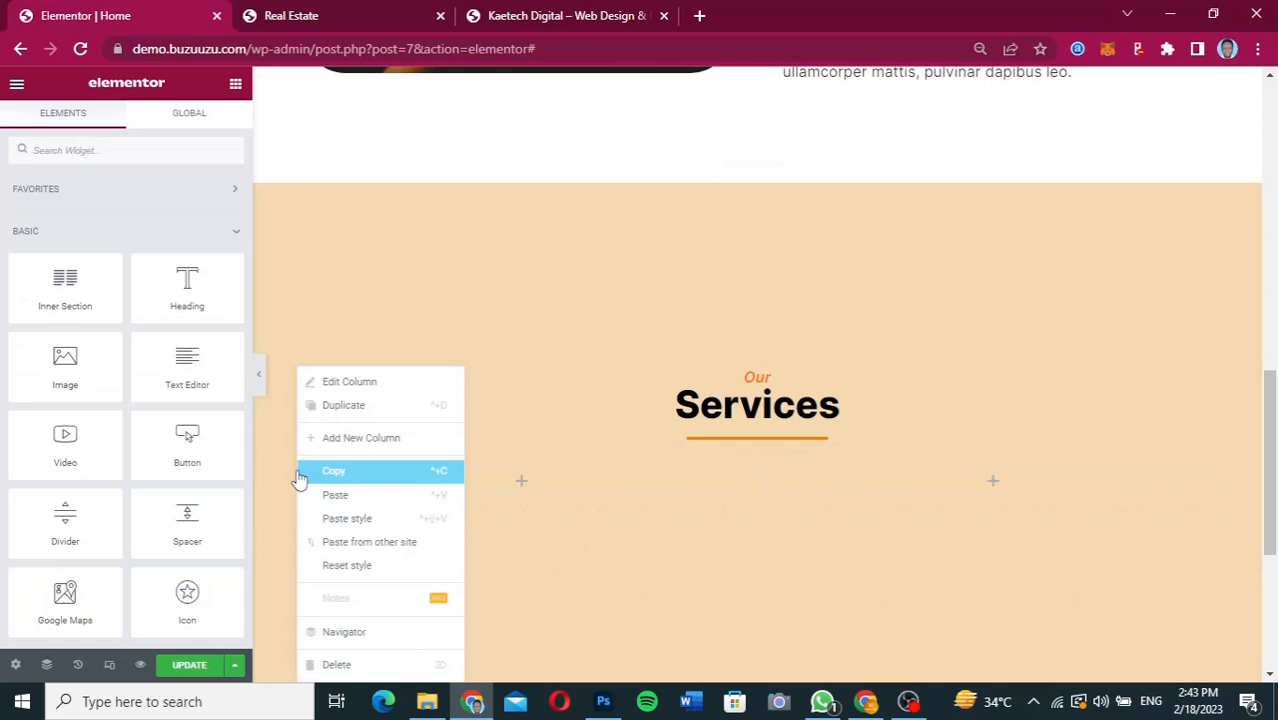
left_click(366, 410)
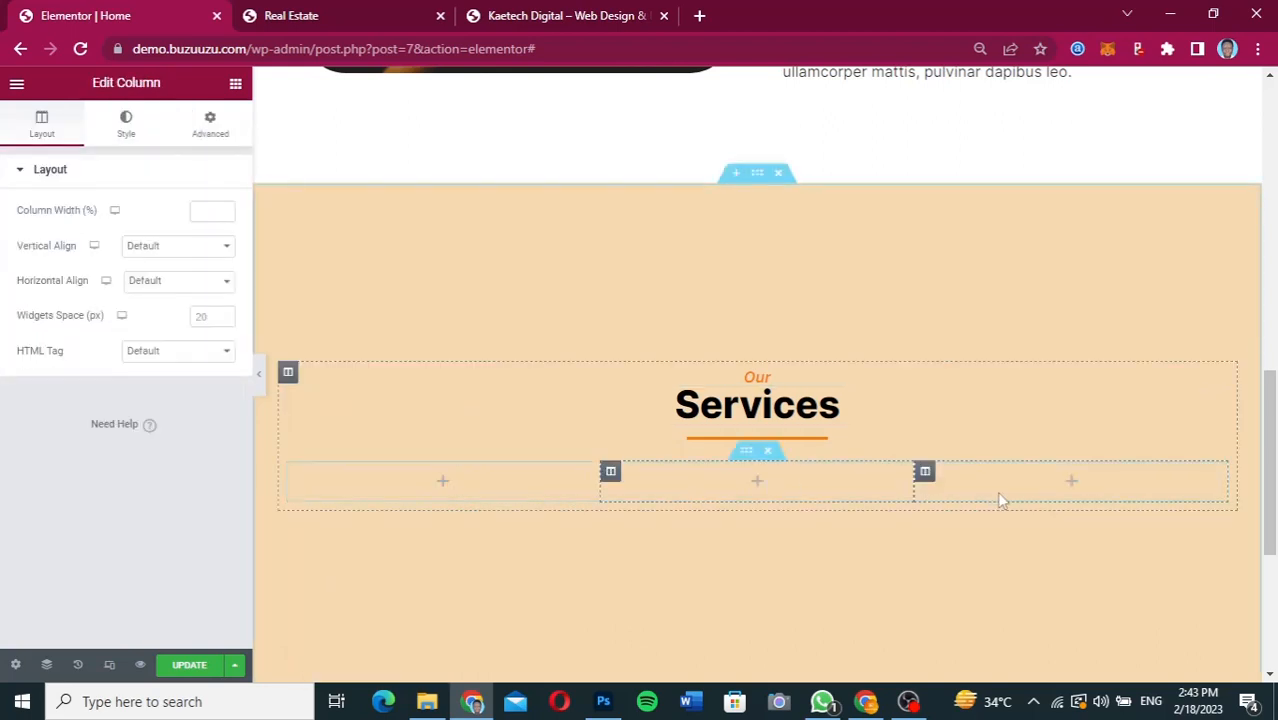
left_click(876, 707)
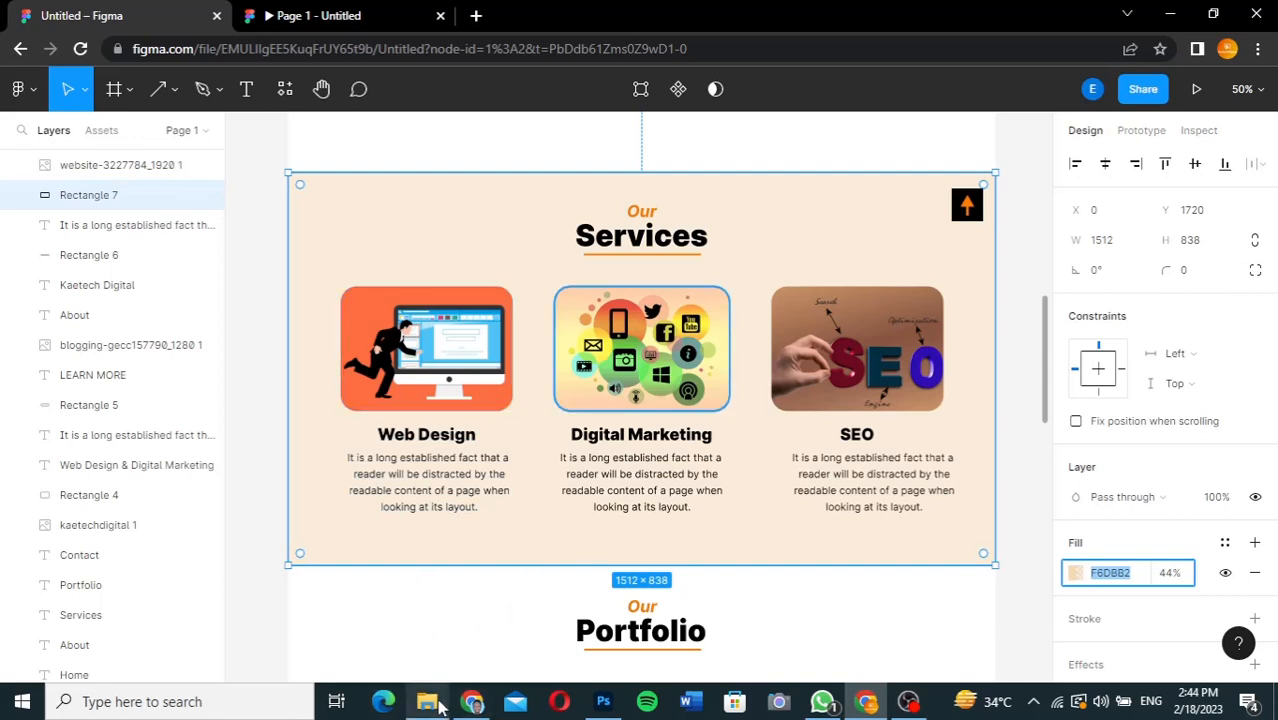
left_click(470, 704)
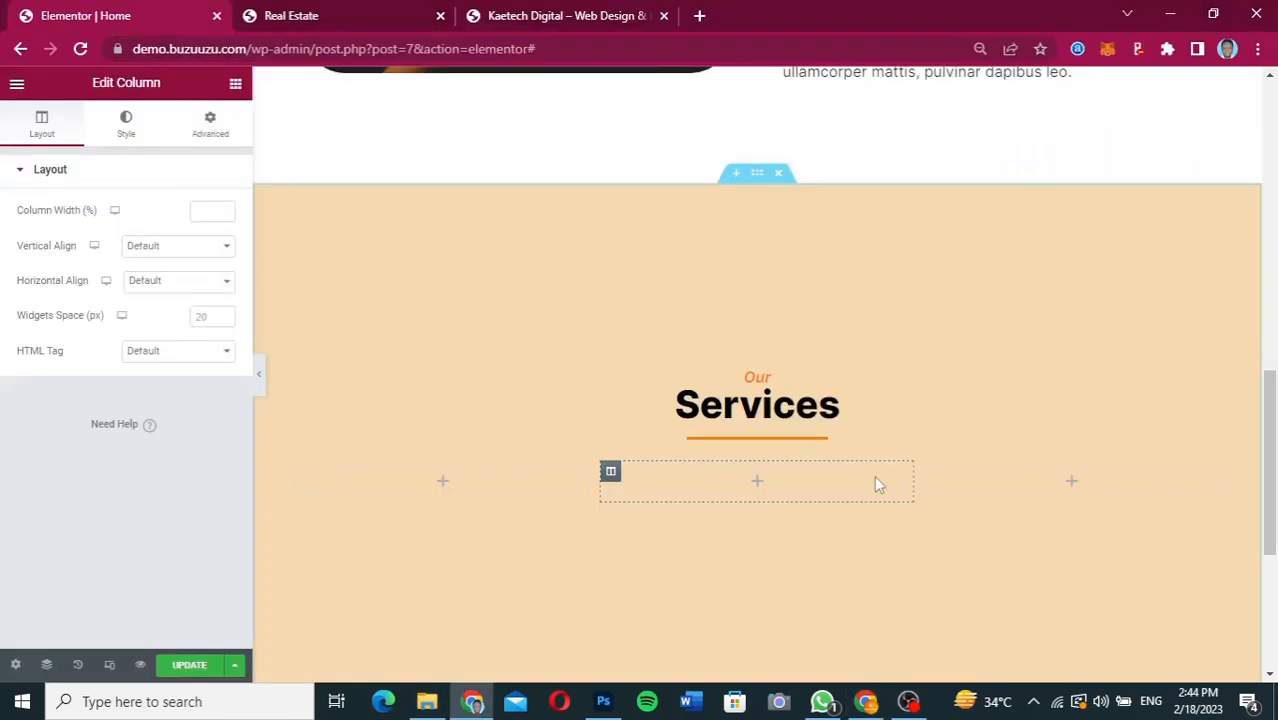
Add an Image widget to the first column of the Services inner section.
left_click_drag(1273, 399, 1273, 452)
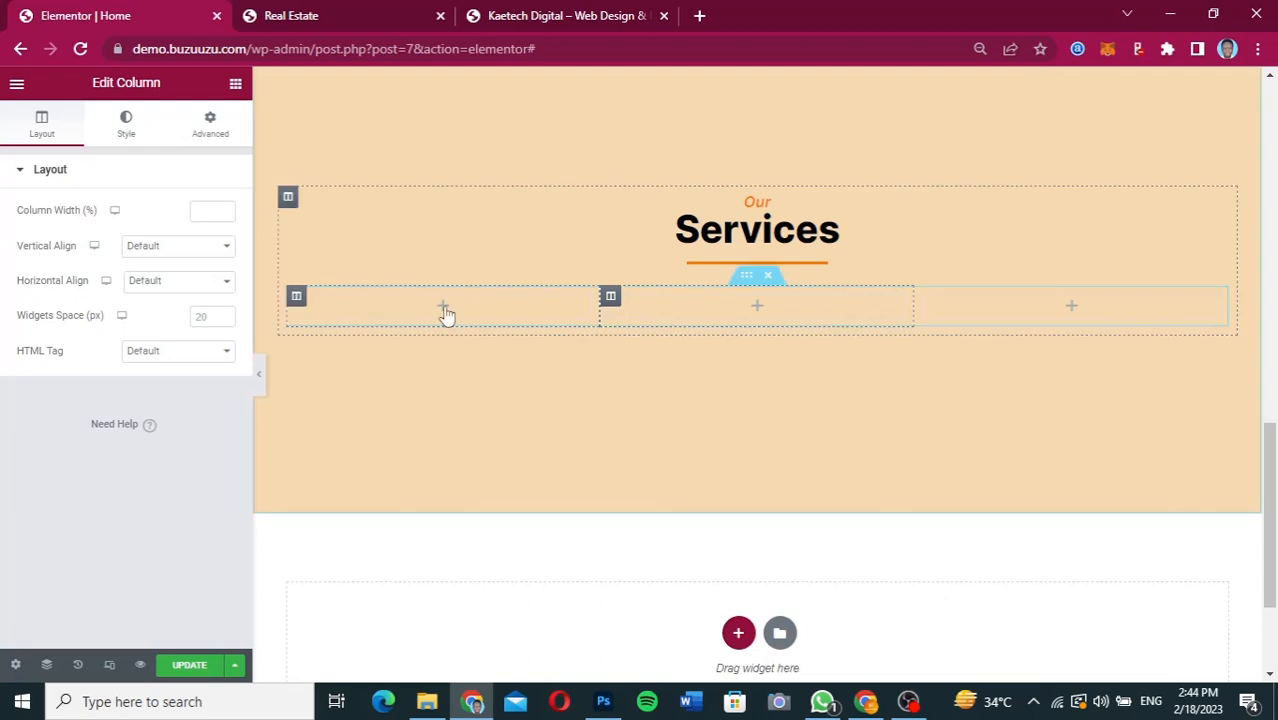
left_click(445, 309)
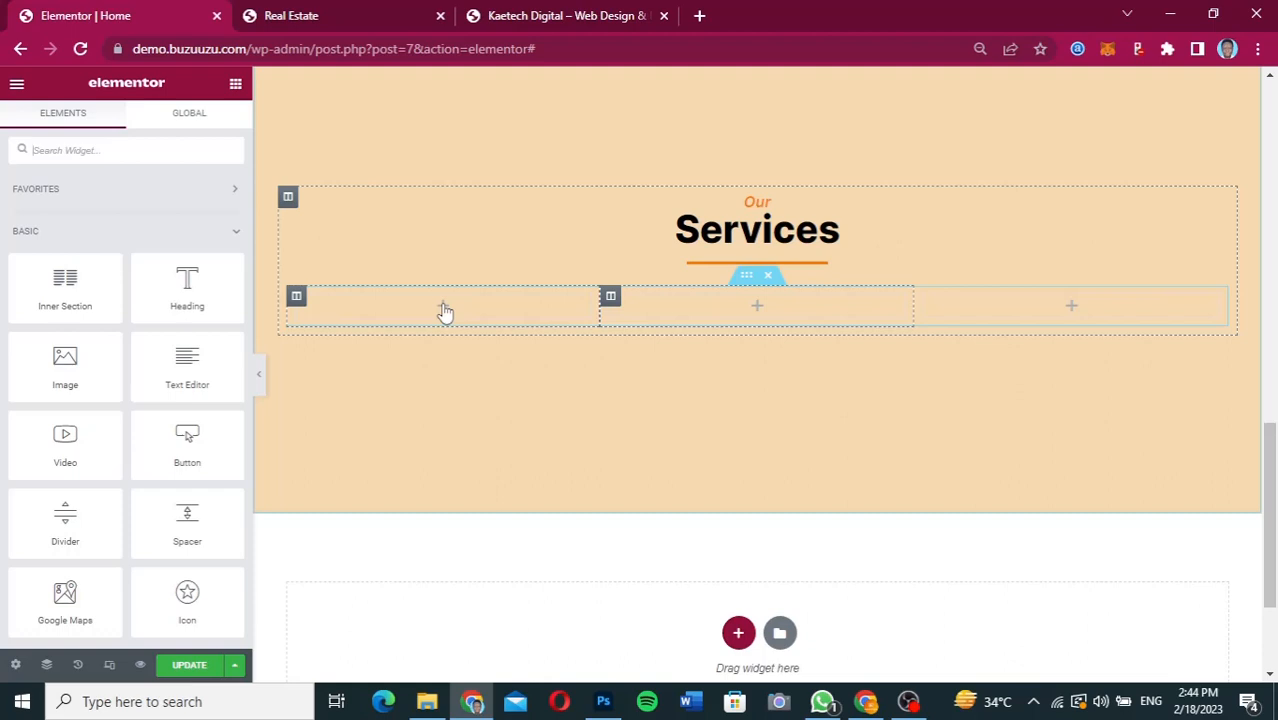
left_click_drag(100, 357, 434, 304)
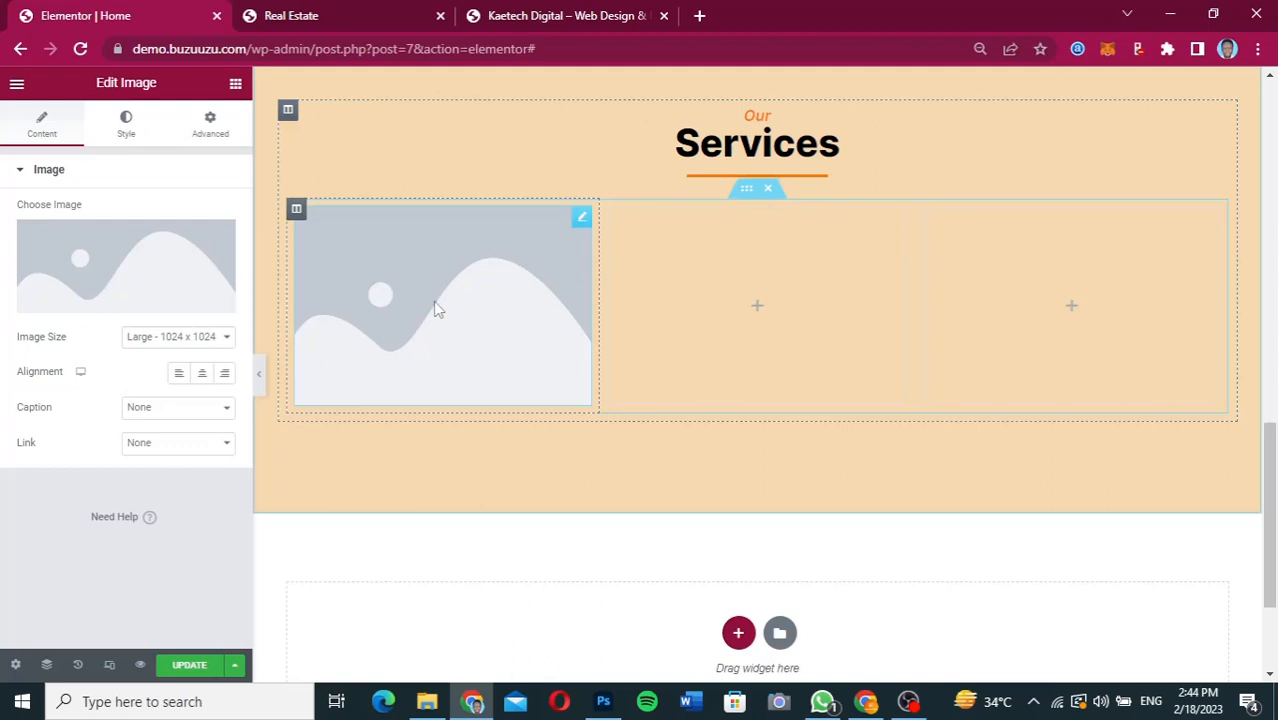
Check the first service card in Figma and insert website-3227784_1920.jpg from the media library as the image.
scroll(438, 309, "up", 3)
scroll(438, 309, "down", 2)
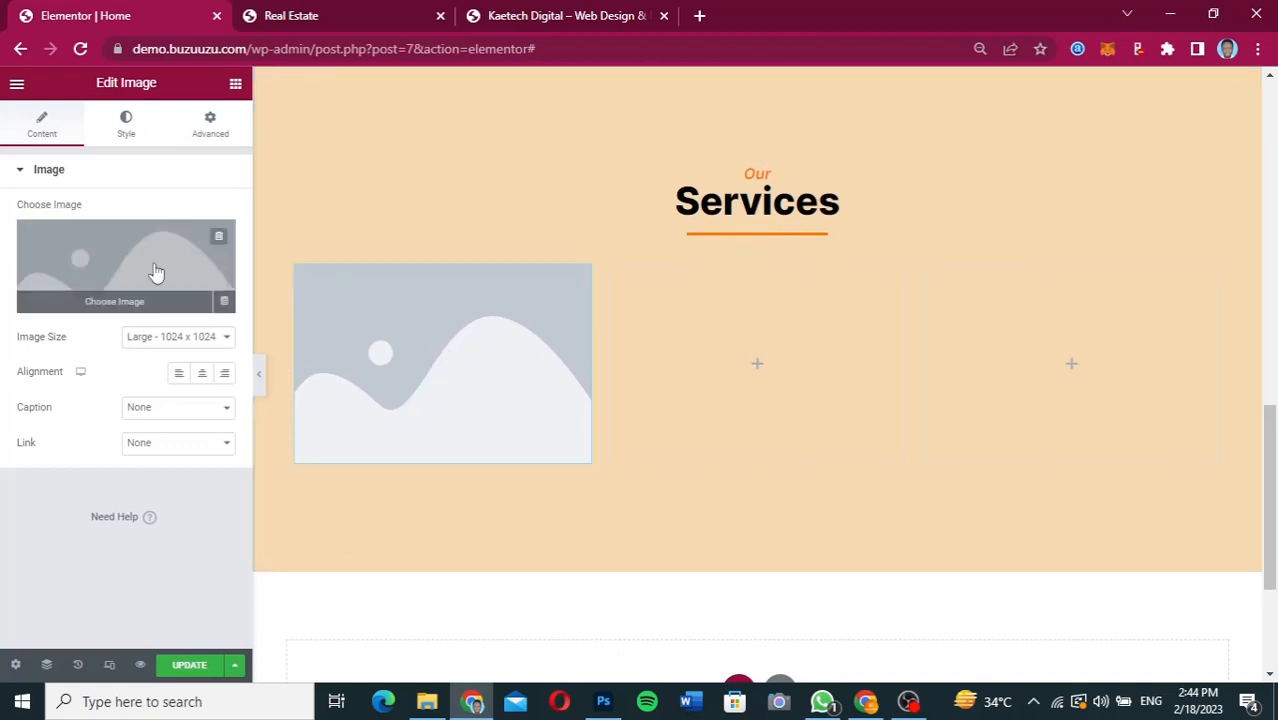
left_click(155, 272)
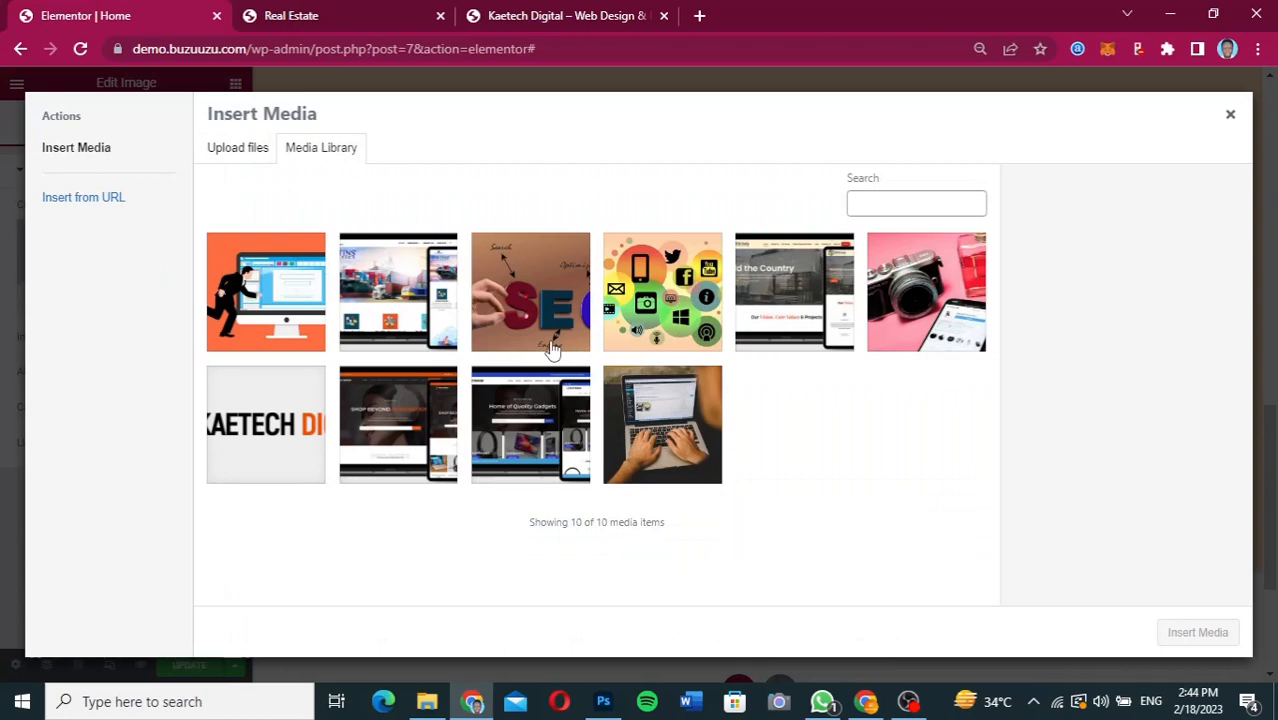
left_click(866, 701)
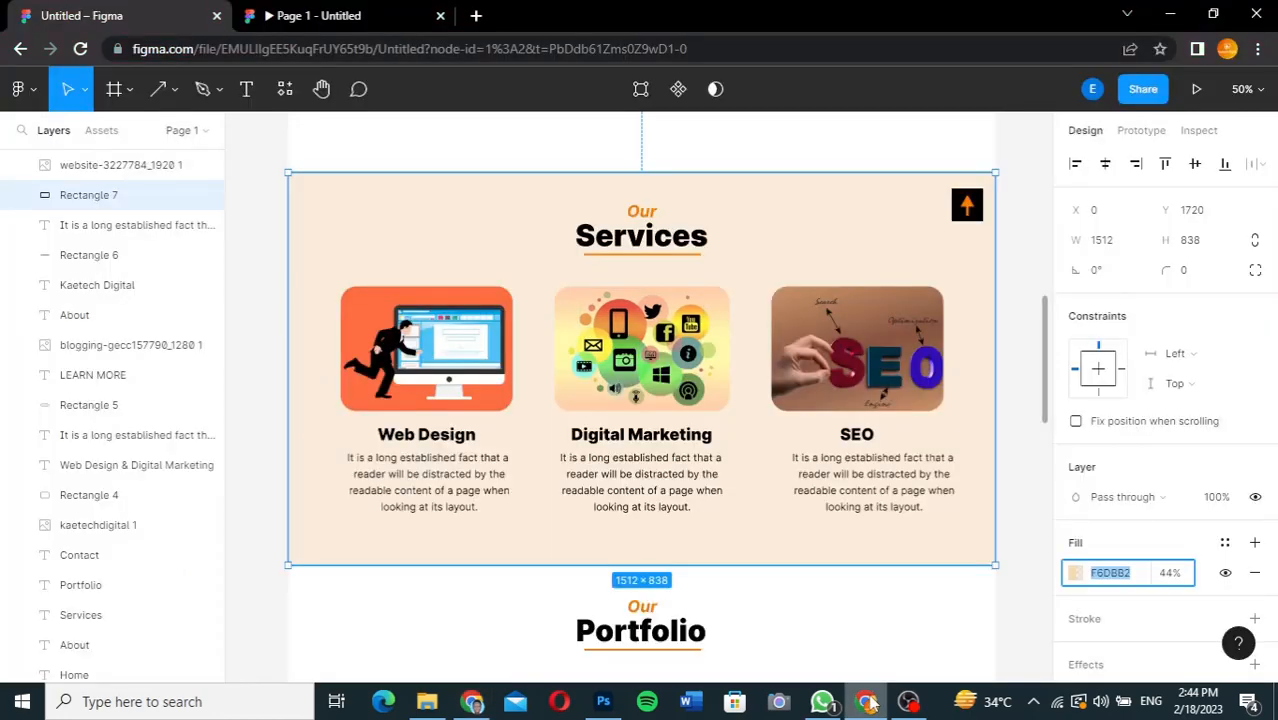
left_click(473, 701)
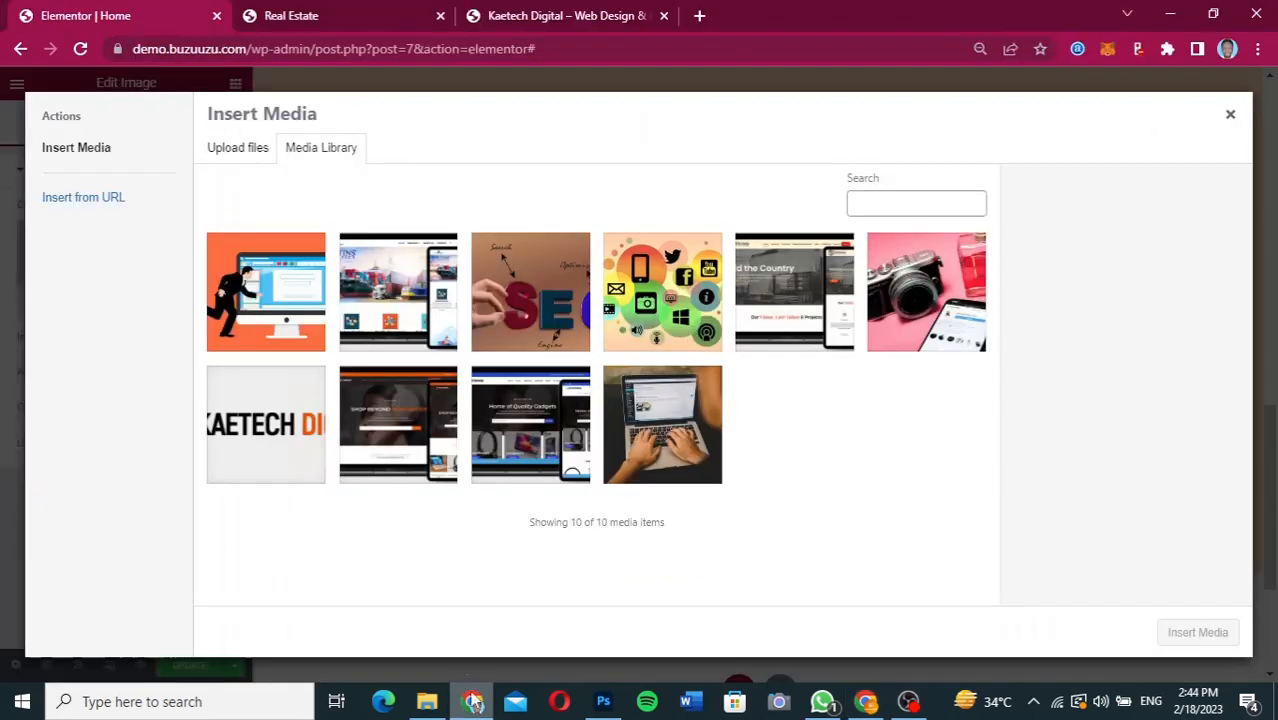
left_click(303, 326)
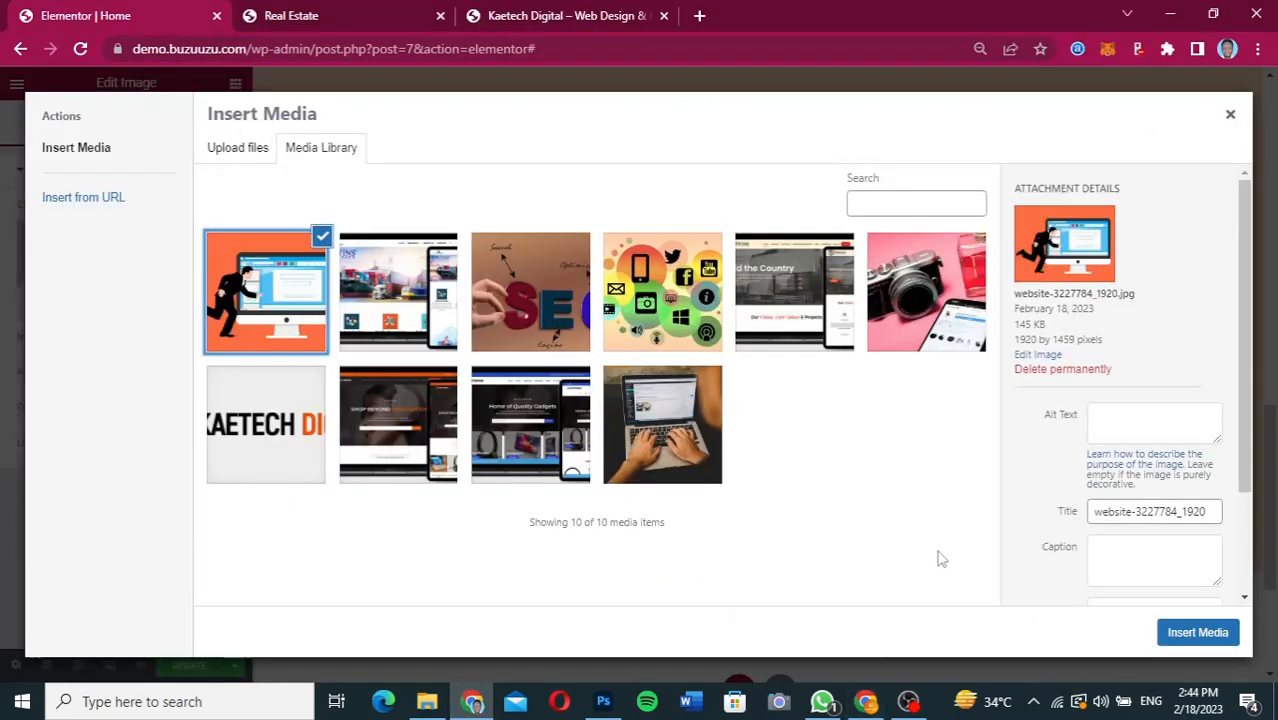
left_click(1212, 631)
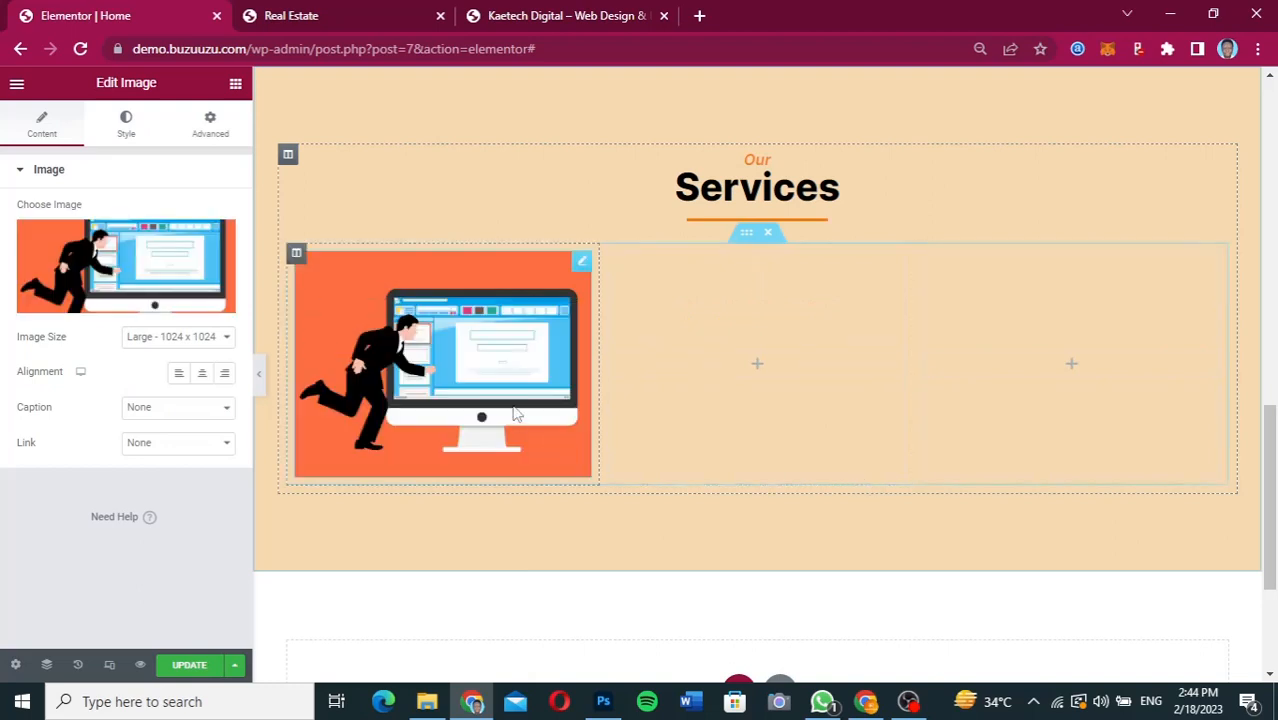
Set the service image's border radius to 50 px on all corners.
left_click(126, 127)
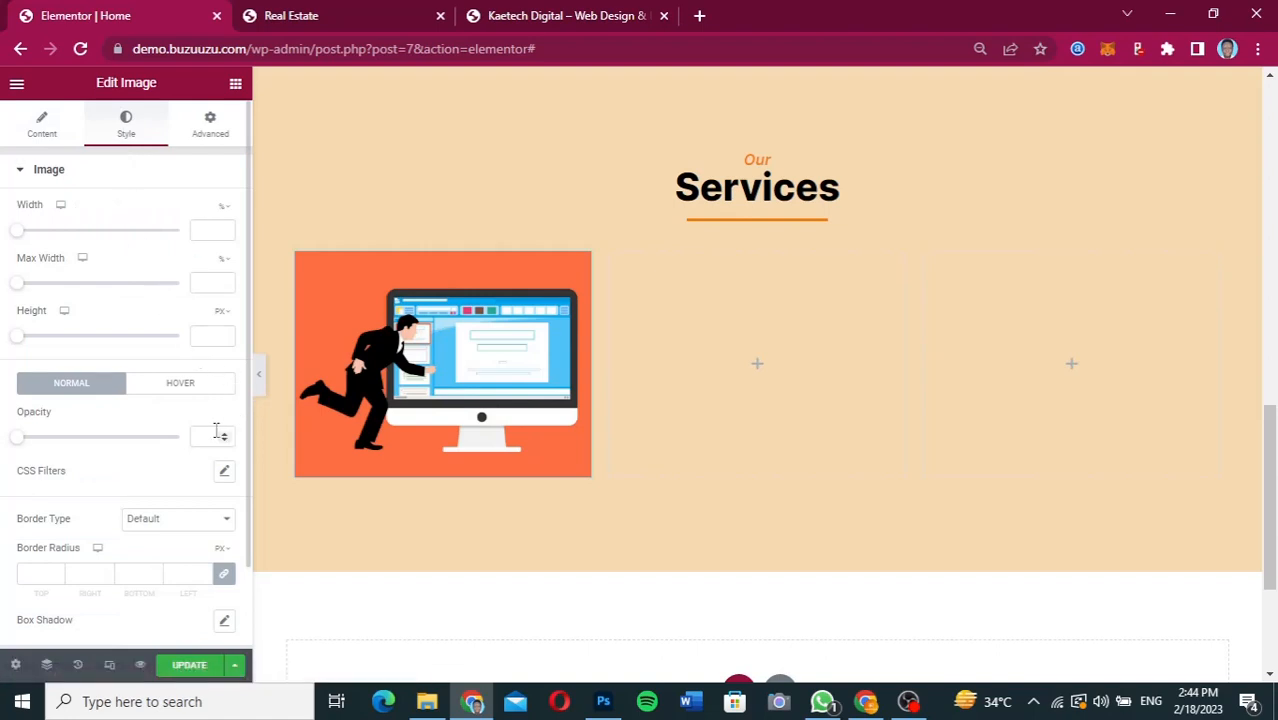
left_click(28, 570)
type("50")
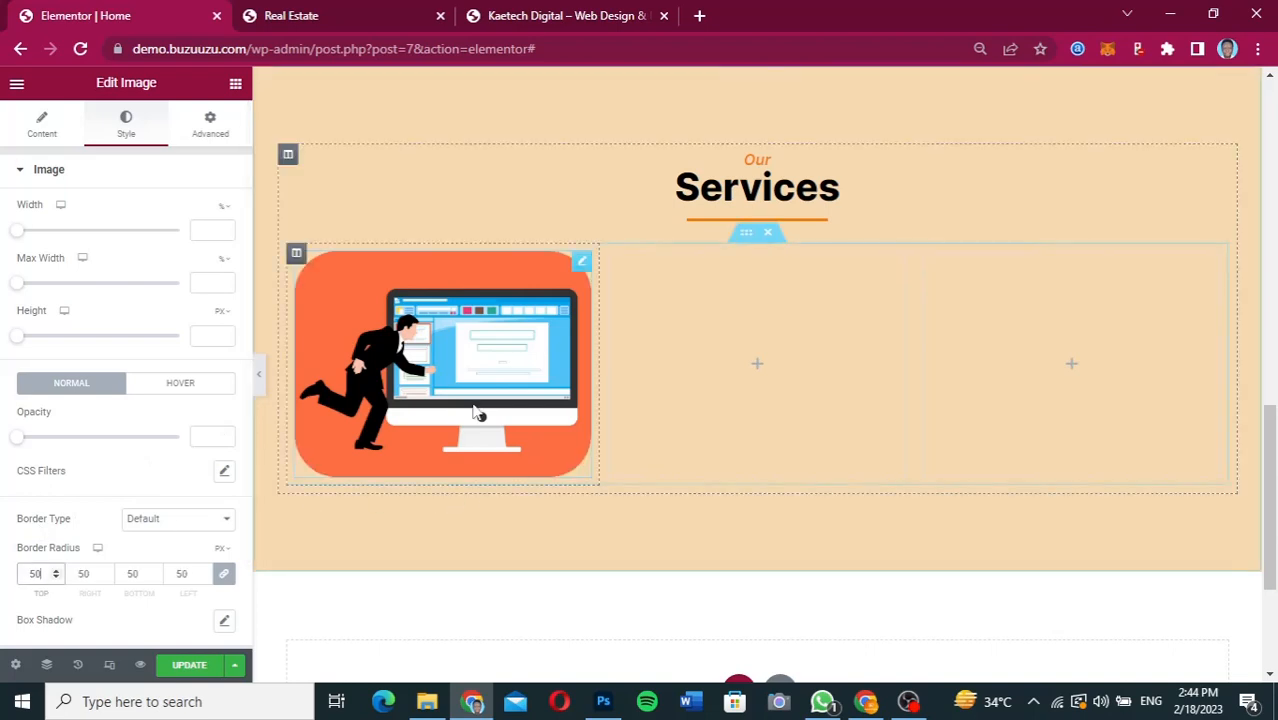
Copy the "Services" heading and paste it below the image in the first column.
scroll(478, 413, "down", 2)
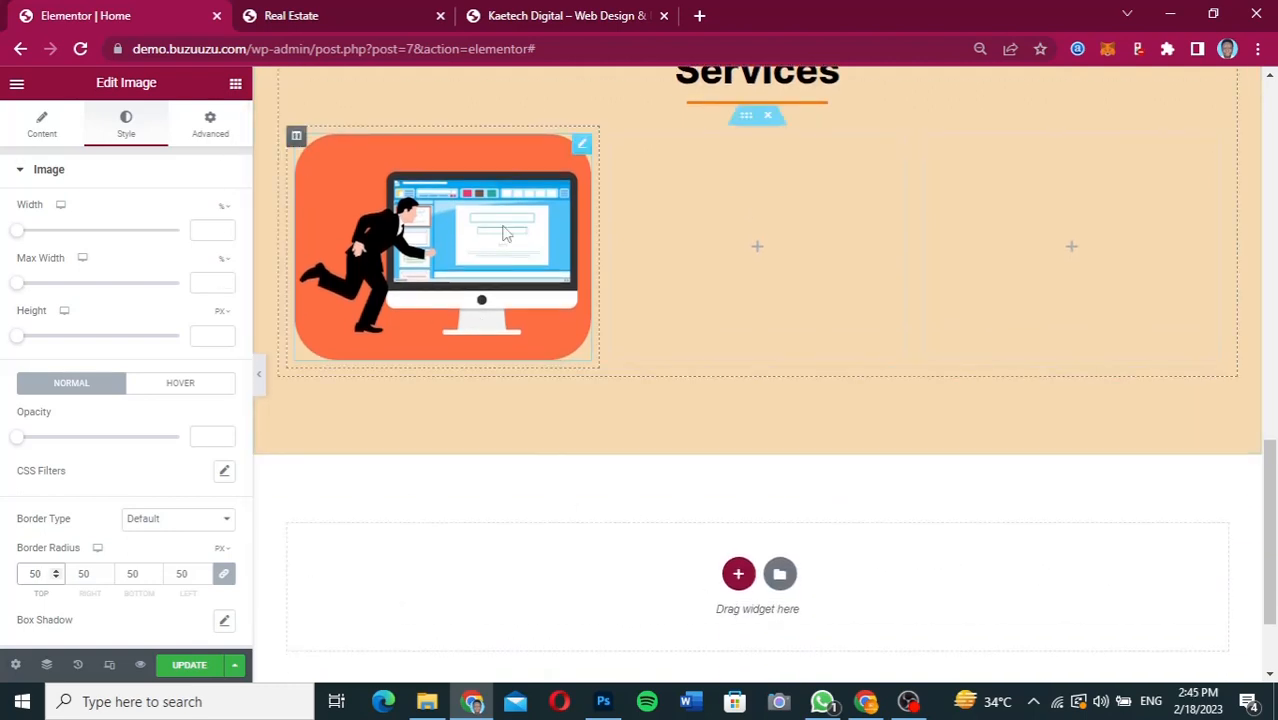
scroll(505, 232, "up", 3)
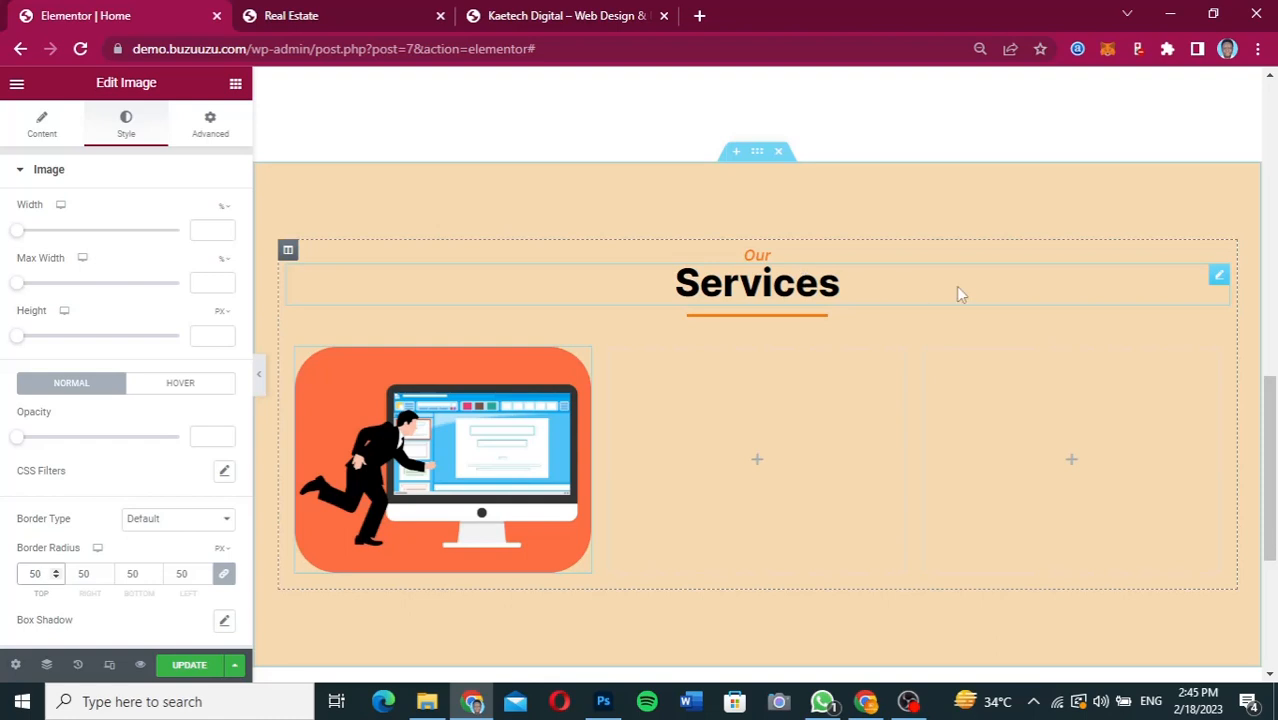
right_click(1217, 279)
left_click(1152, 346)
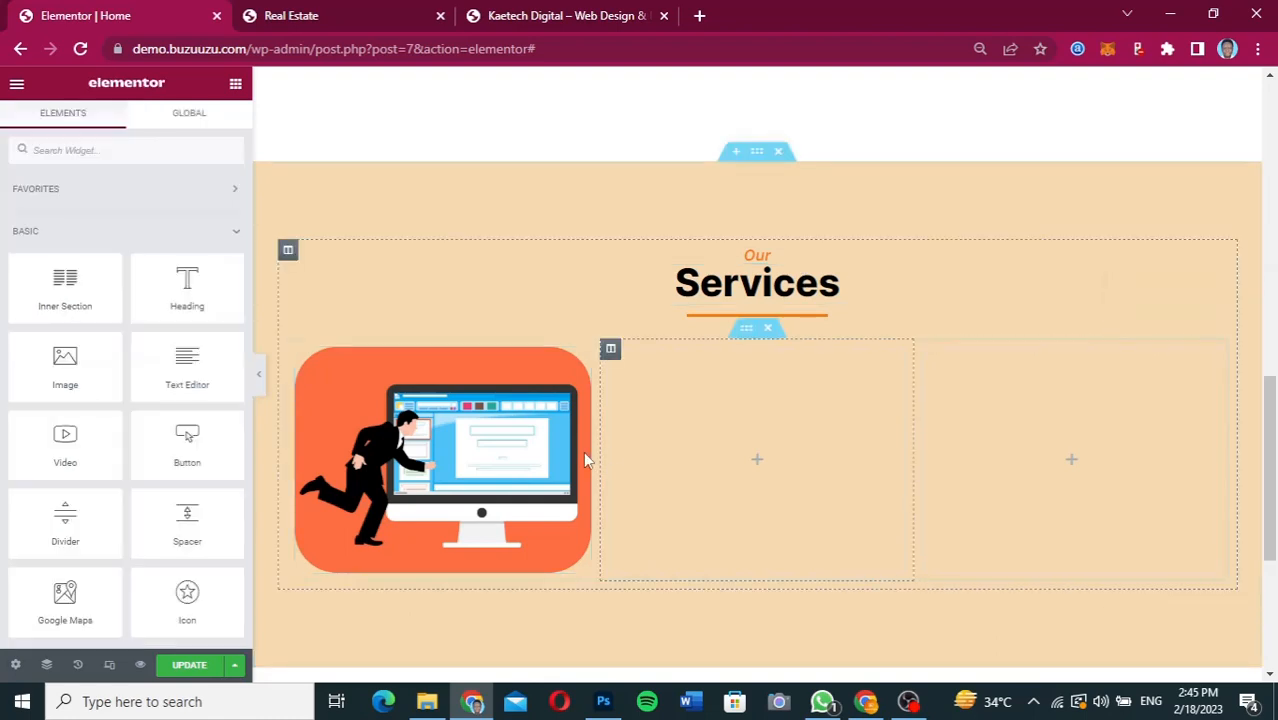
right_click(472, 491)
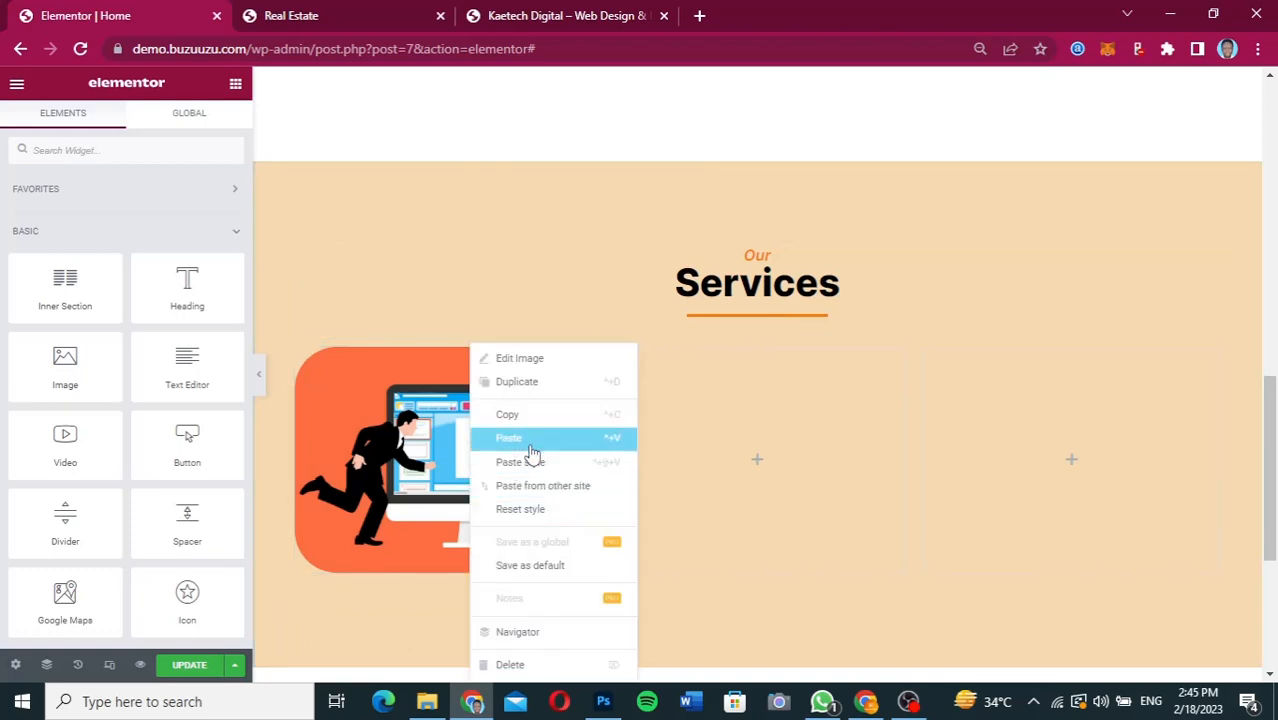
left_click(530, 446)
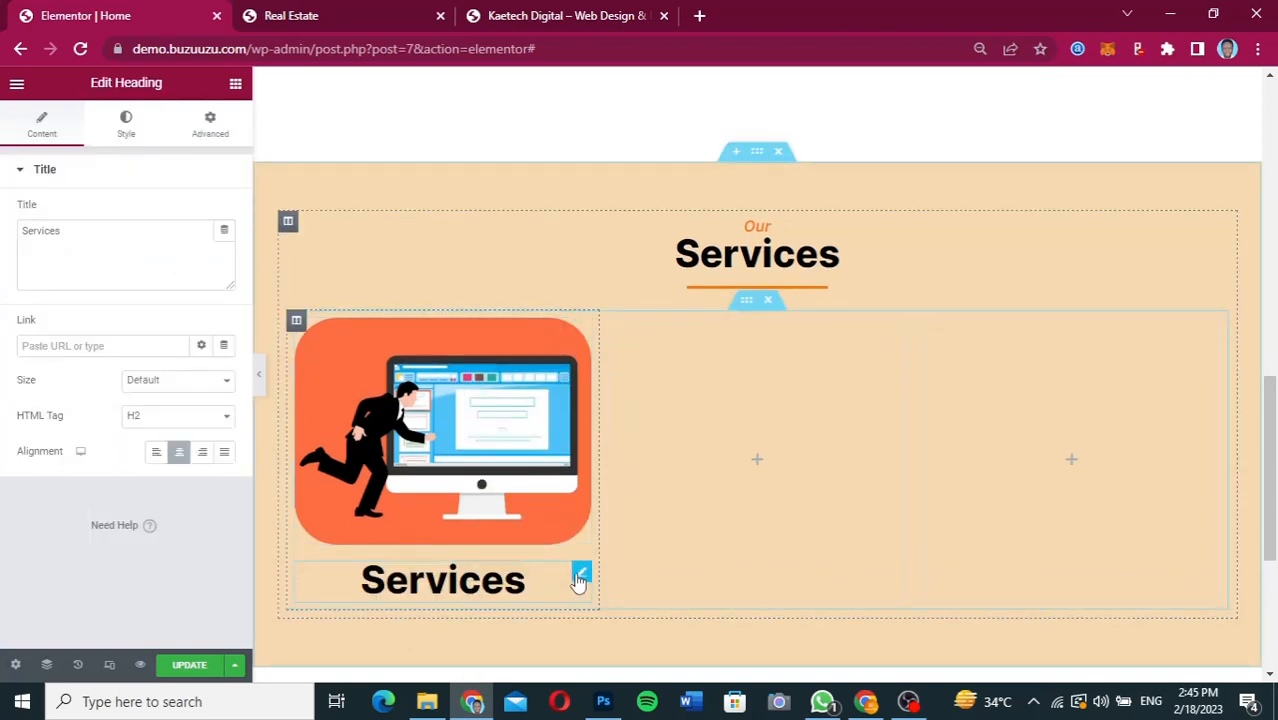
Change the pasted heading's title to "Web Design".
double_click(63, 234)
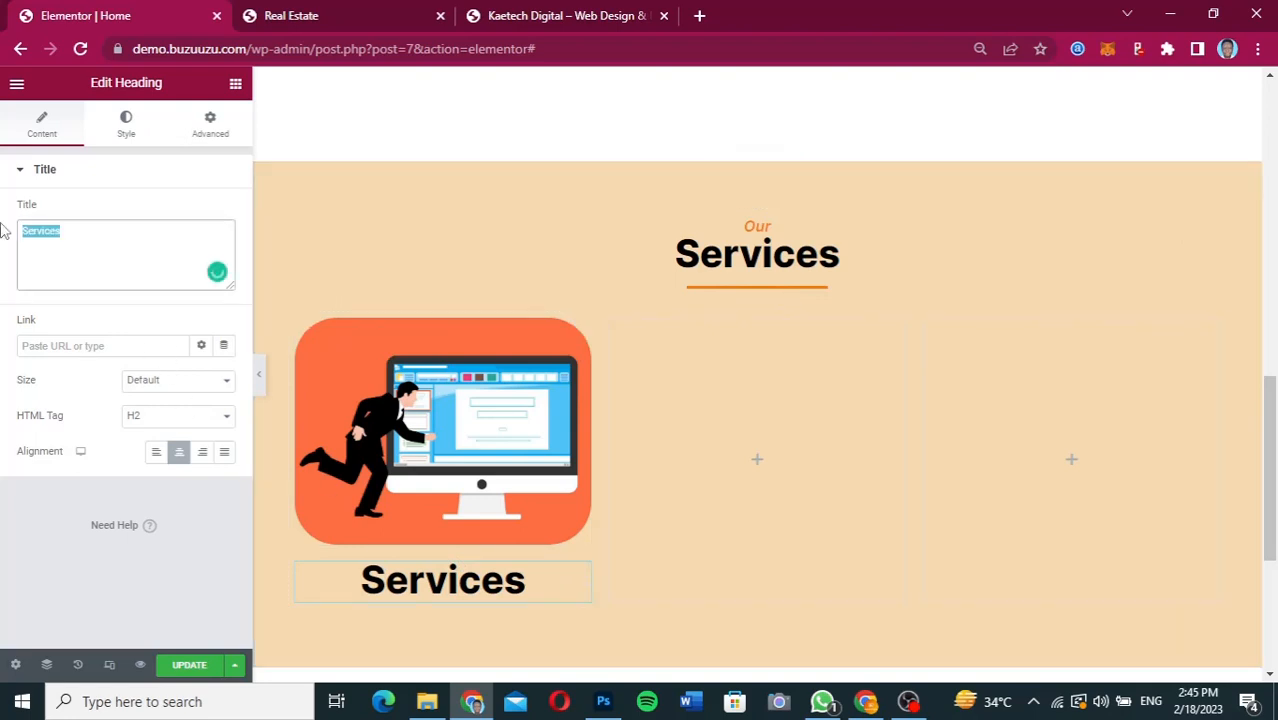
type("Web D")
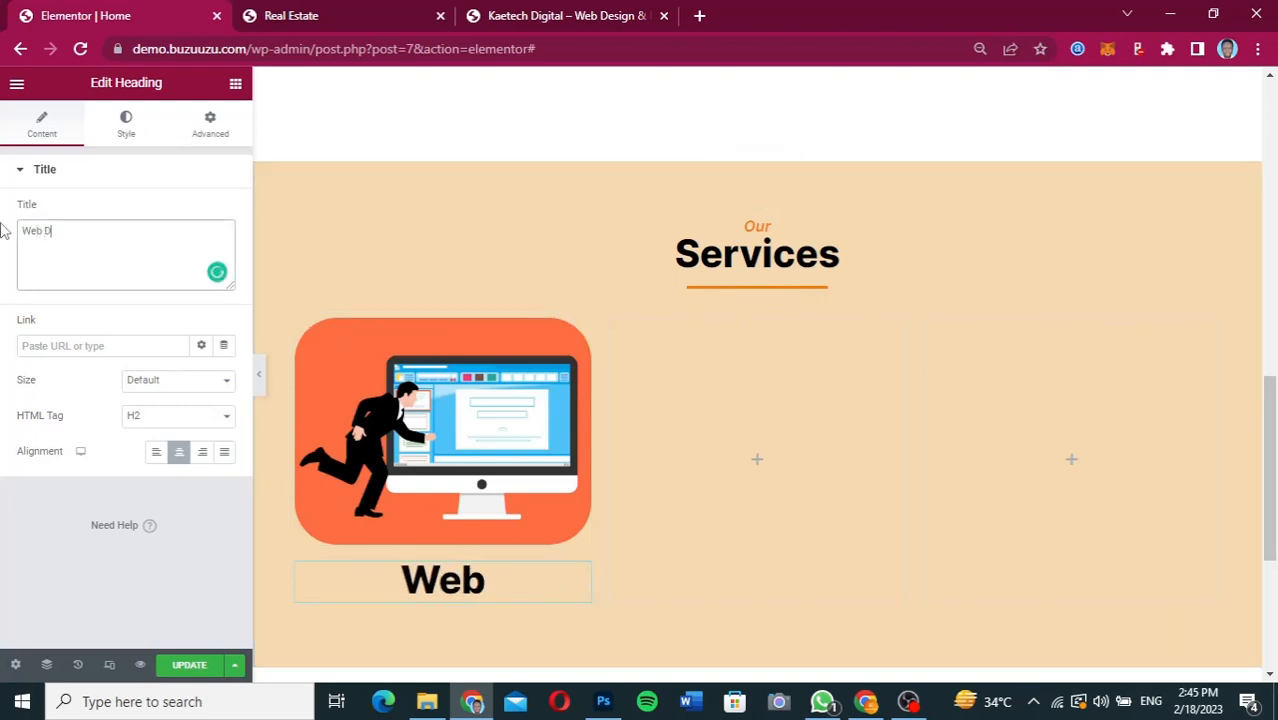
type("esign")
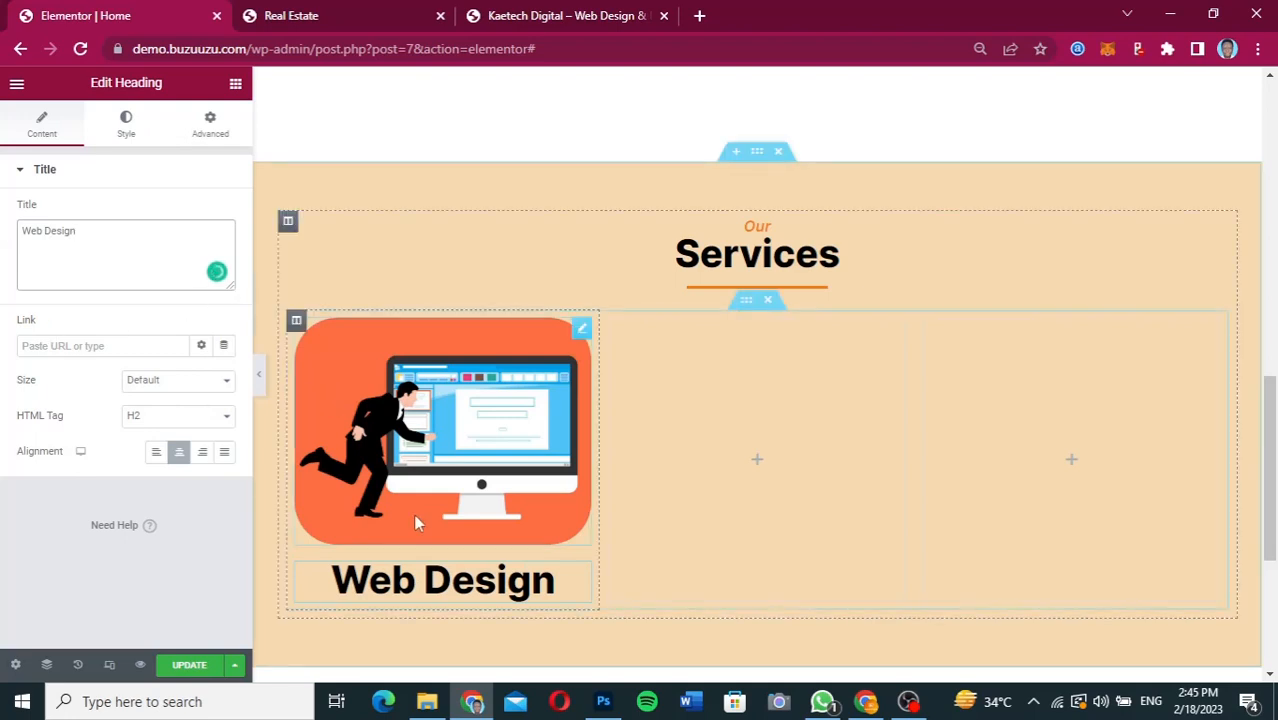
Set the "Web Design" heading's font size to 25 px.
scroll(267, 394, "down", 1)
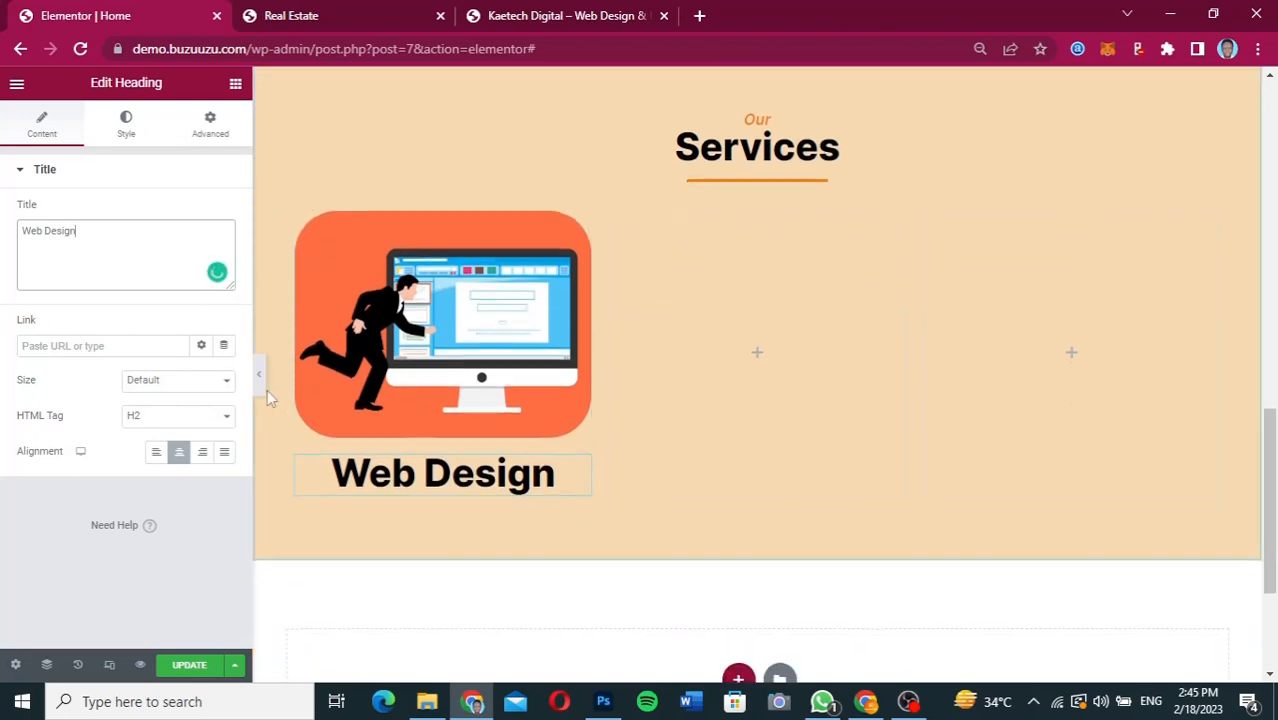
left_click(124, 148)
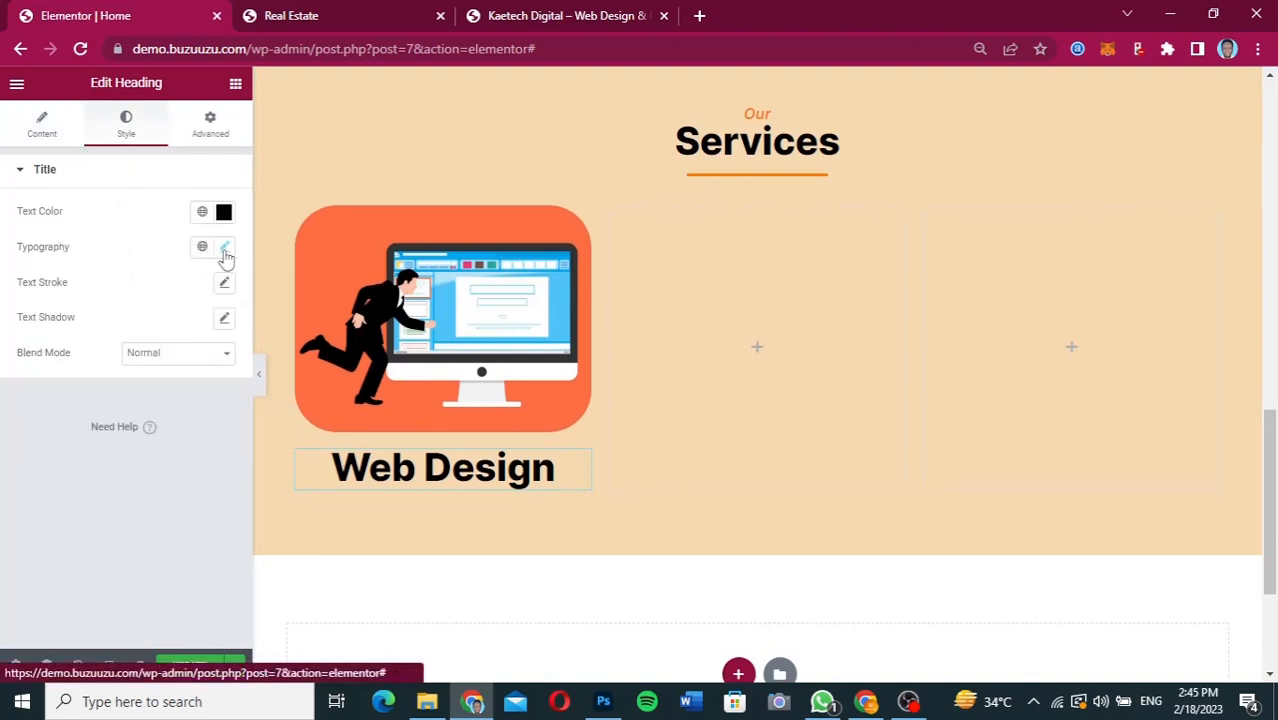
left_click(225, 250)
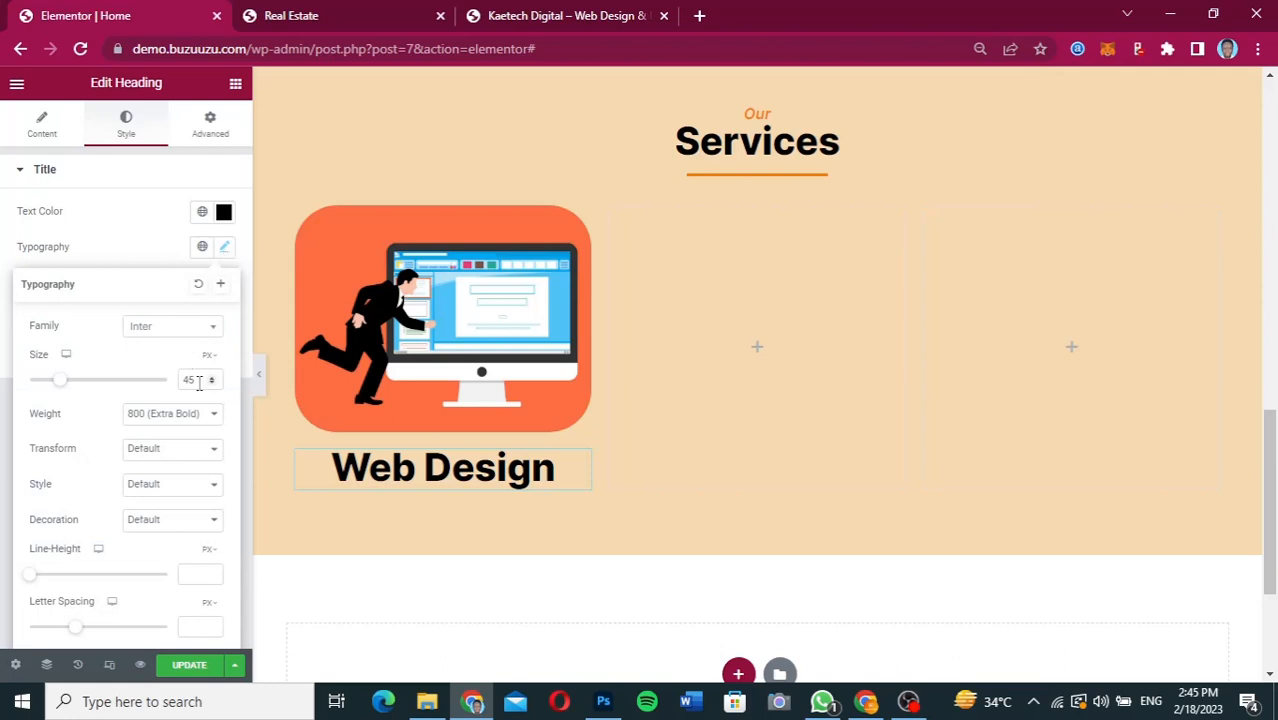
left_click_drag(196, 380, 176, 384)
type("35")
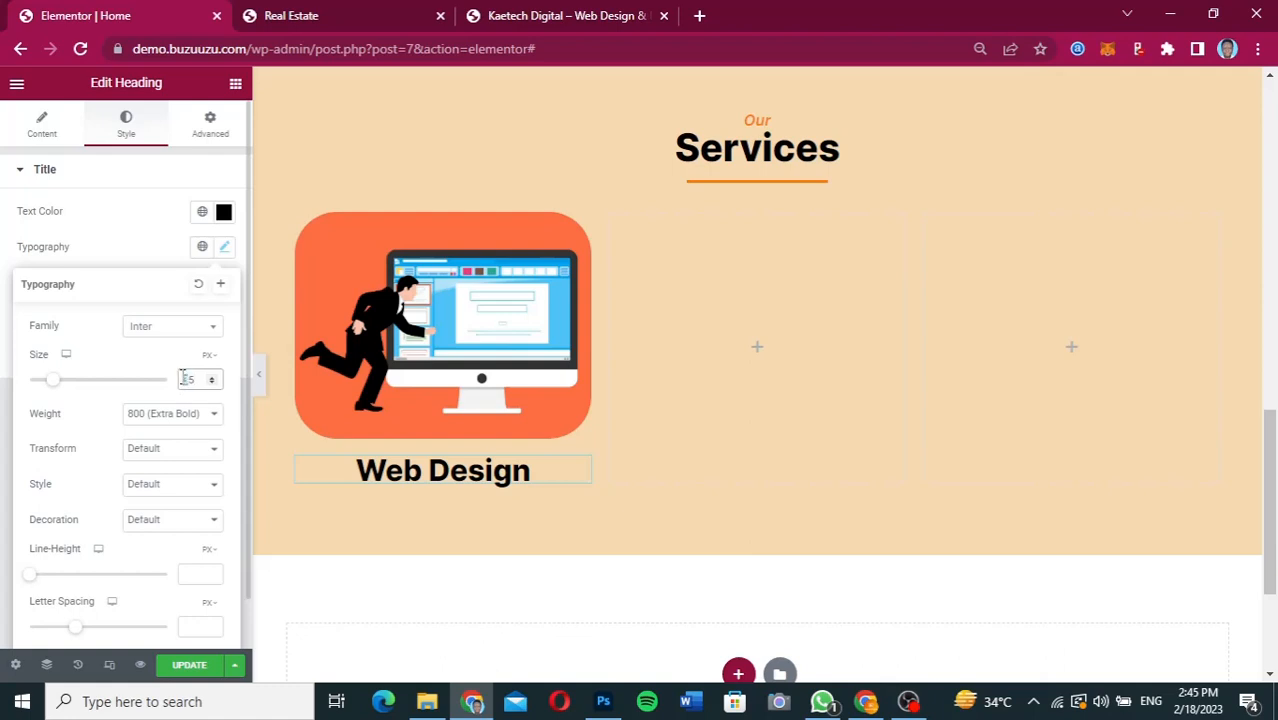
type("25")
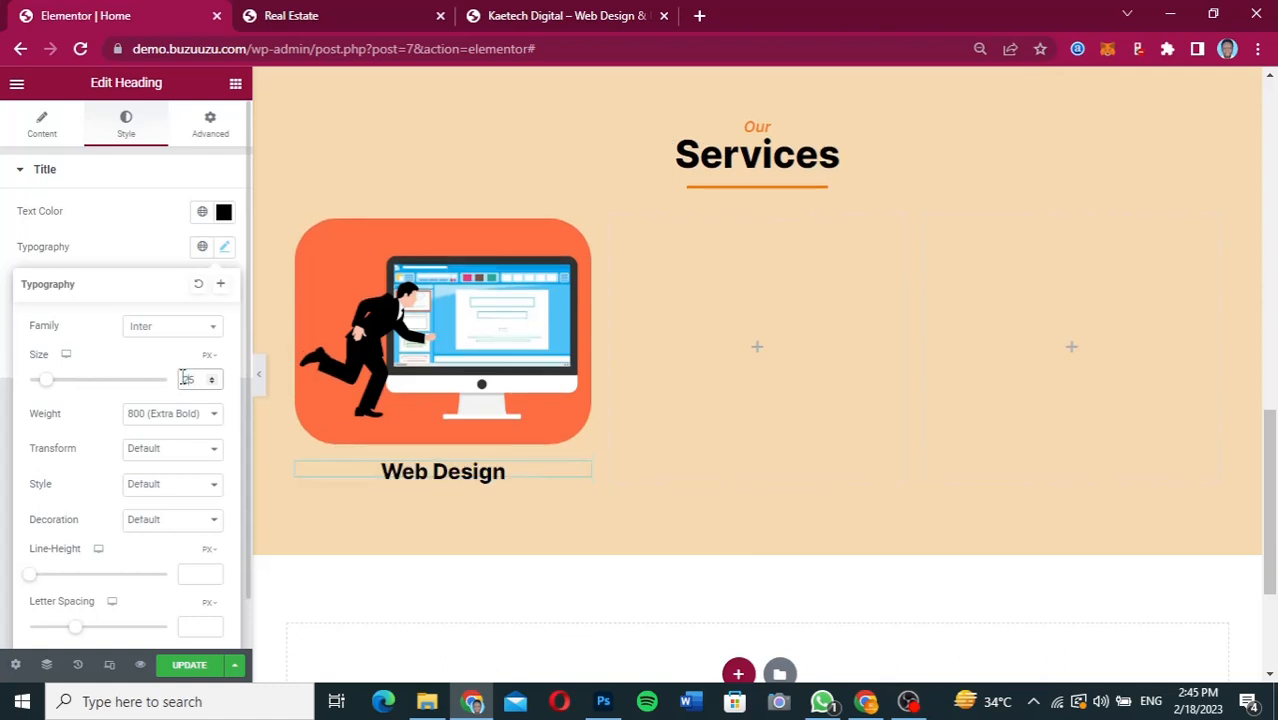
left_click(154, 260)
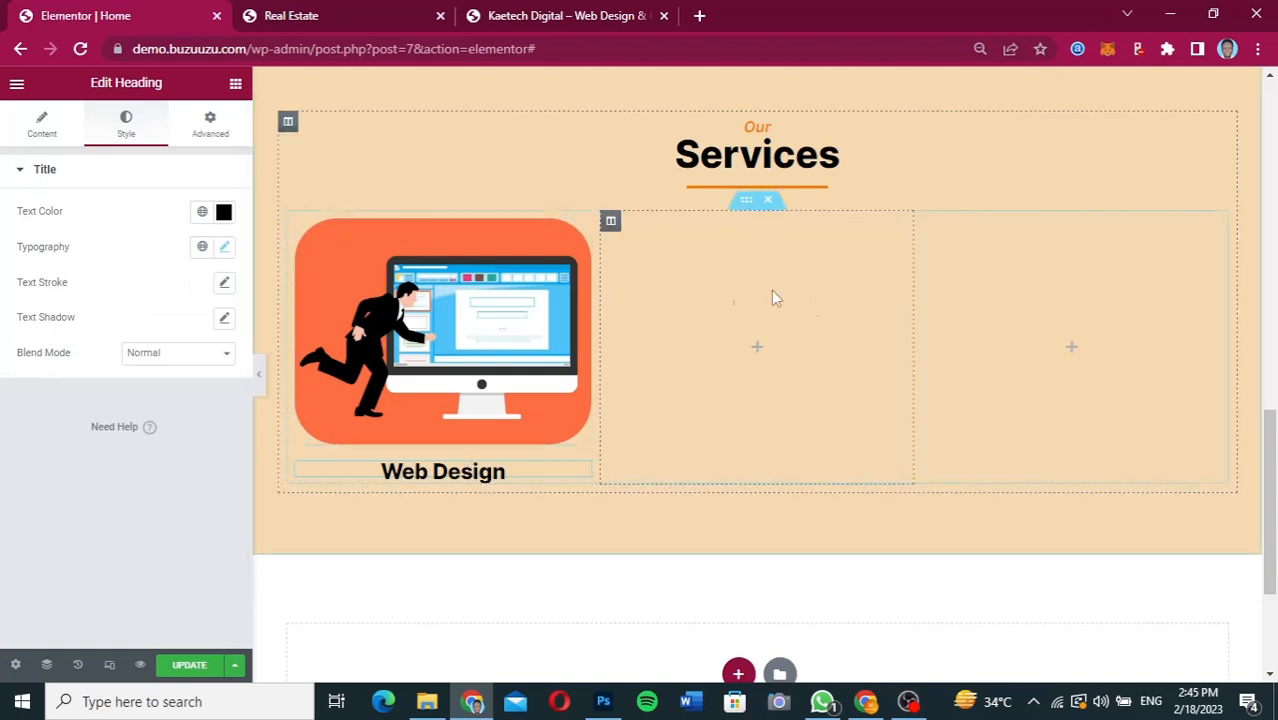
Copy the paragraph under the "Kaetech Digital" heading and paste it below the "Web Design" heading.
scroll(831, 316, "up", 5)
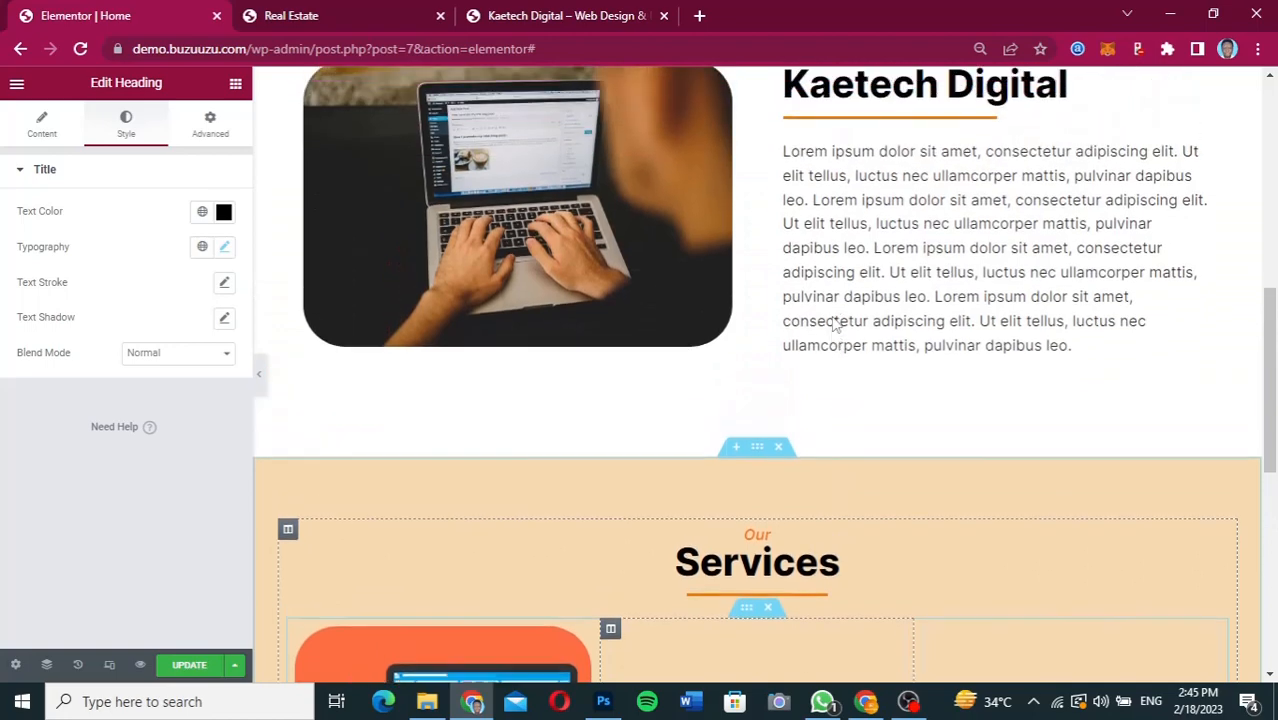
scroll(833, 322, "up", 2)
scroll(1028, 200, "down", 2)
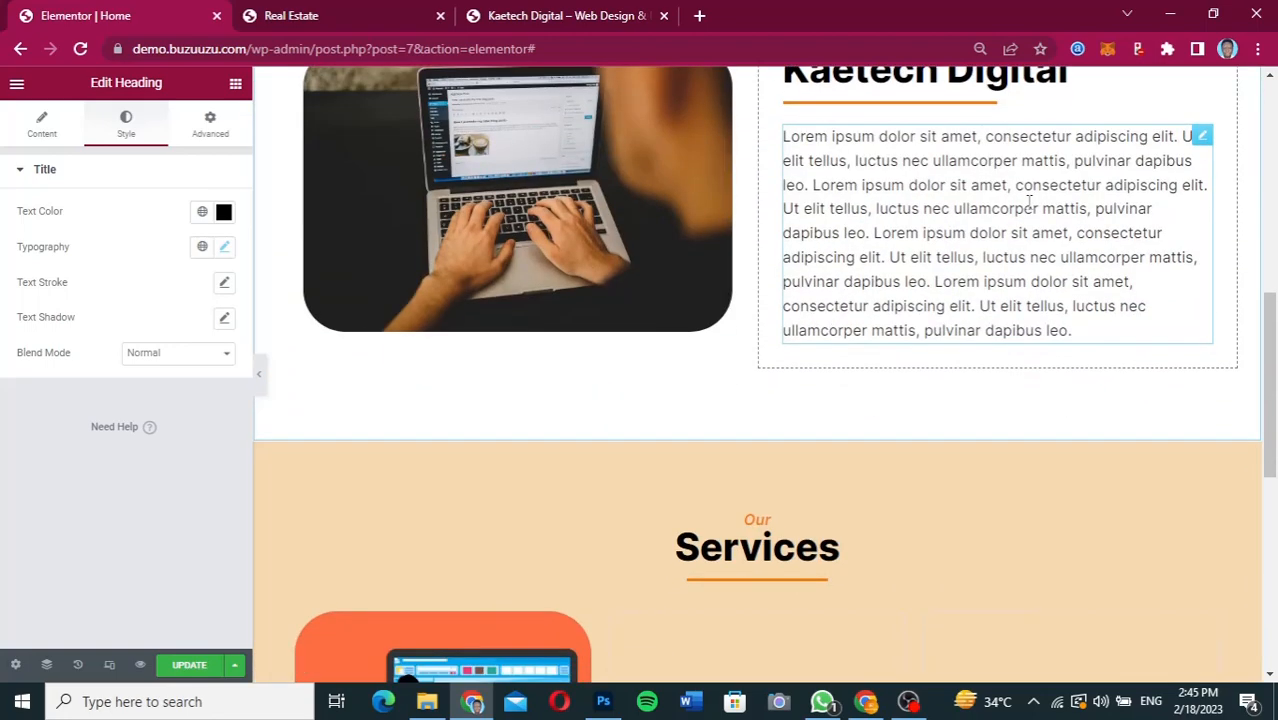
right_click(1203, 142)
left_click(1167, 217)
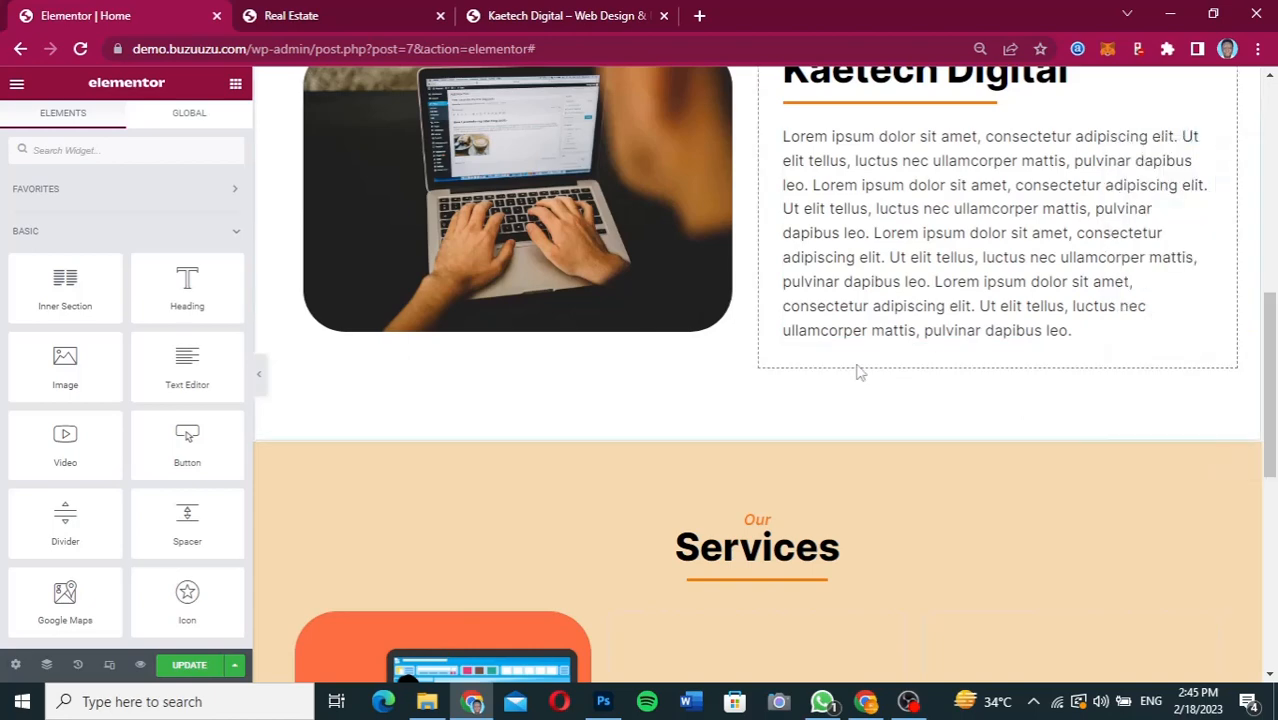
scroll(855, 371, "down", 7)
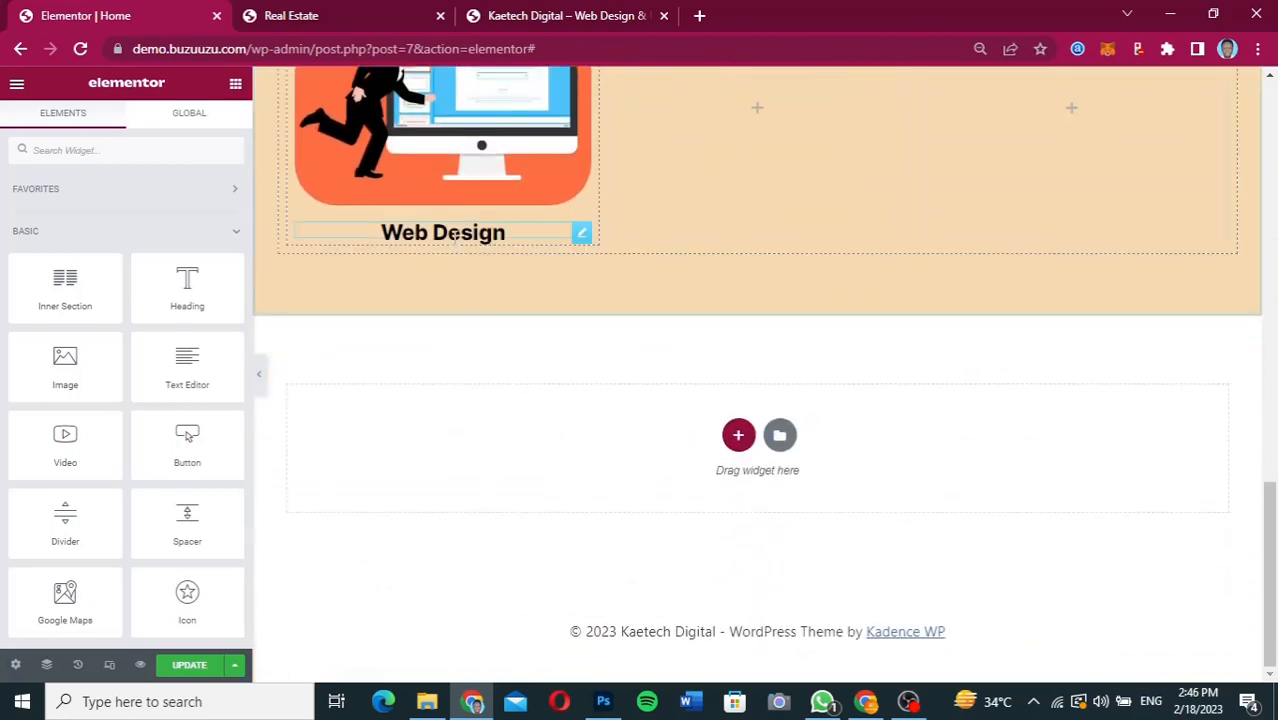
right_click(455, 233)
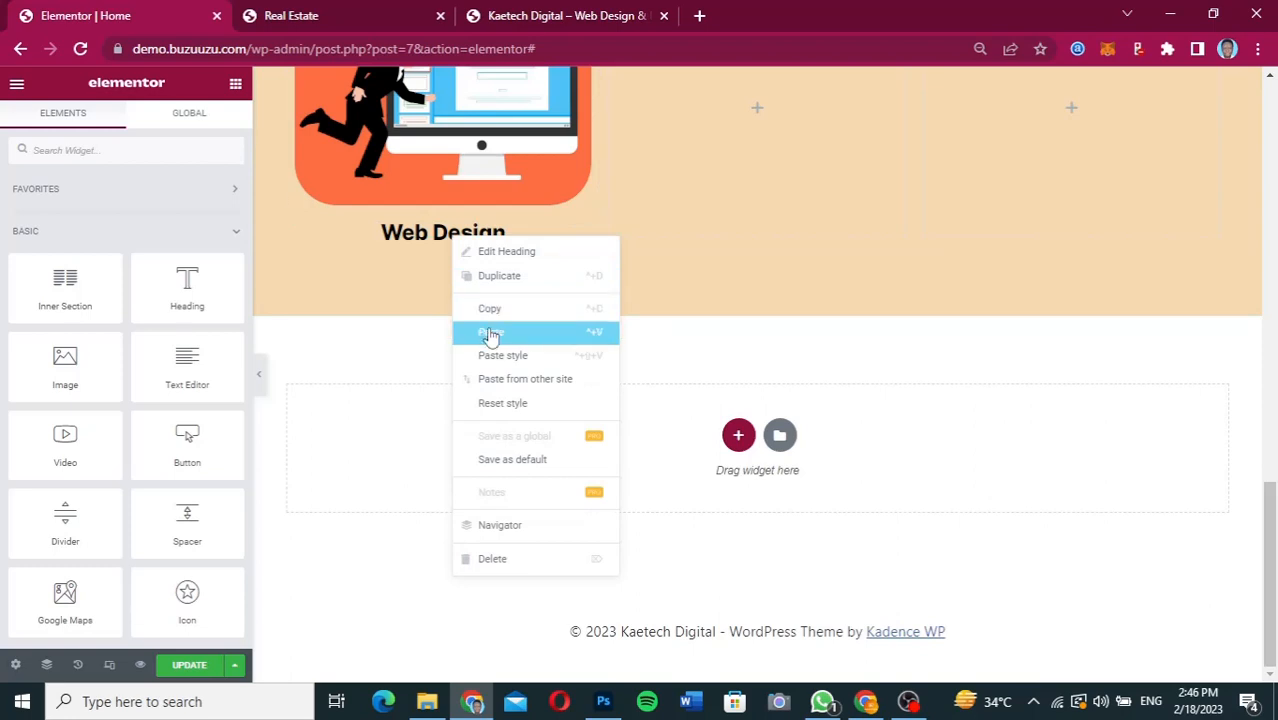
left_click(490, 333)
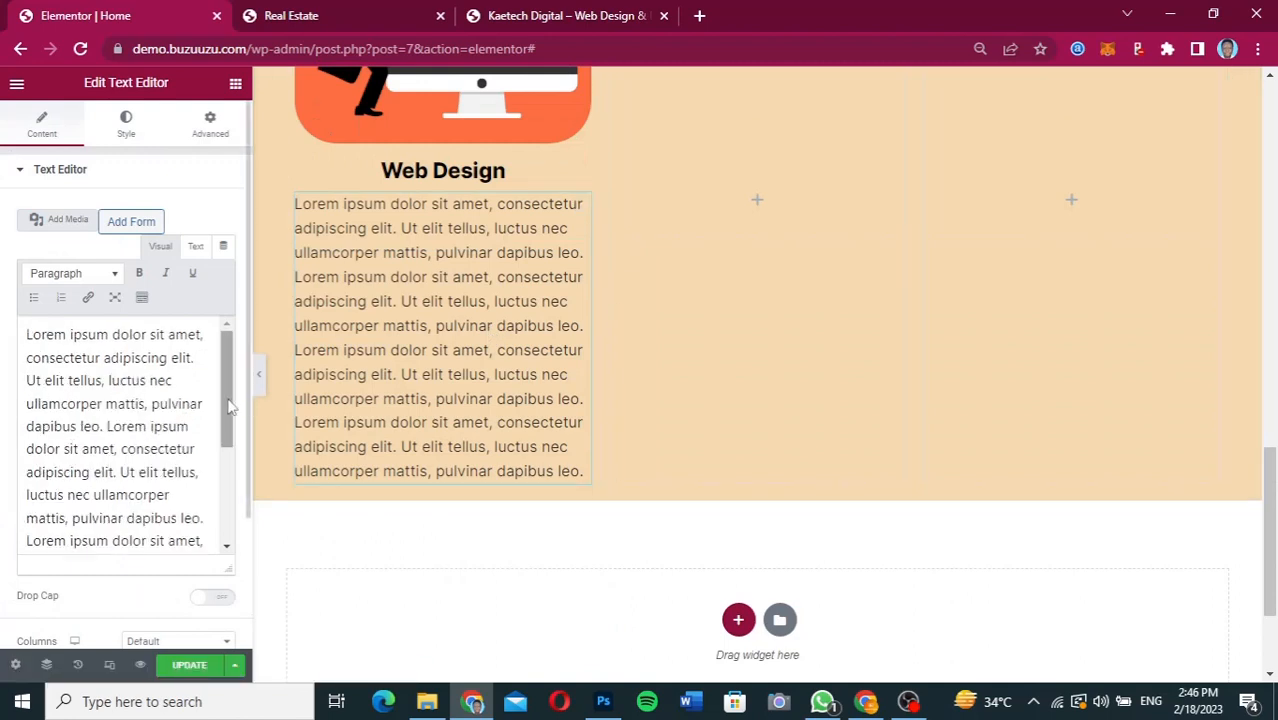
Shorten the "Web Design" card's paragraph so it ends after the second "consectetur adipiscing elit.".
left_click_drag(228, 408, 26, 358)
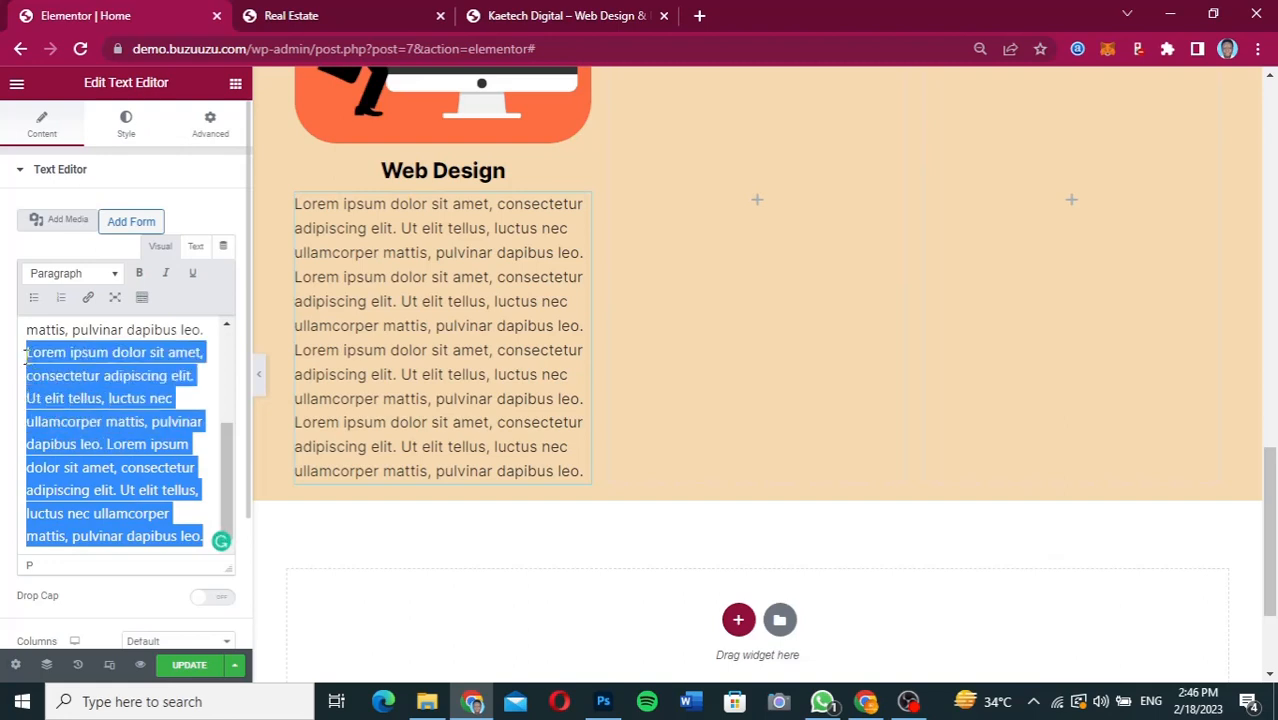
key("BackSpace")
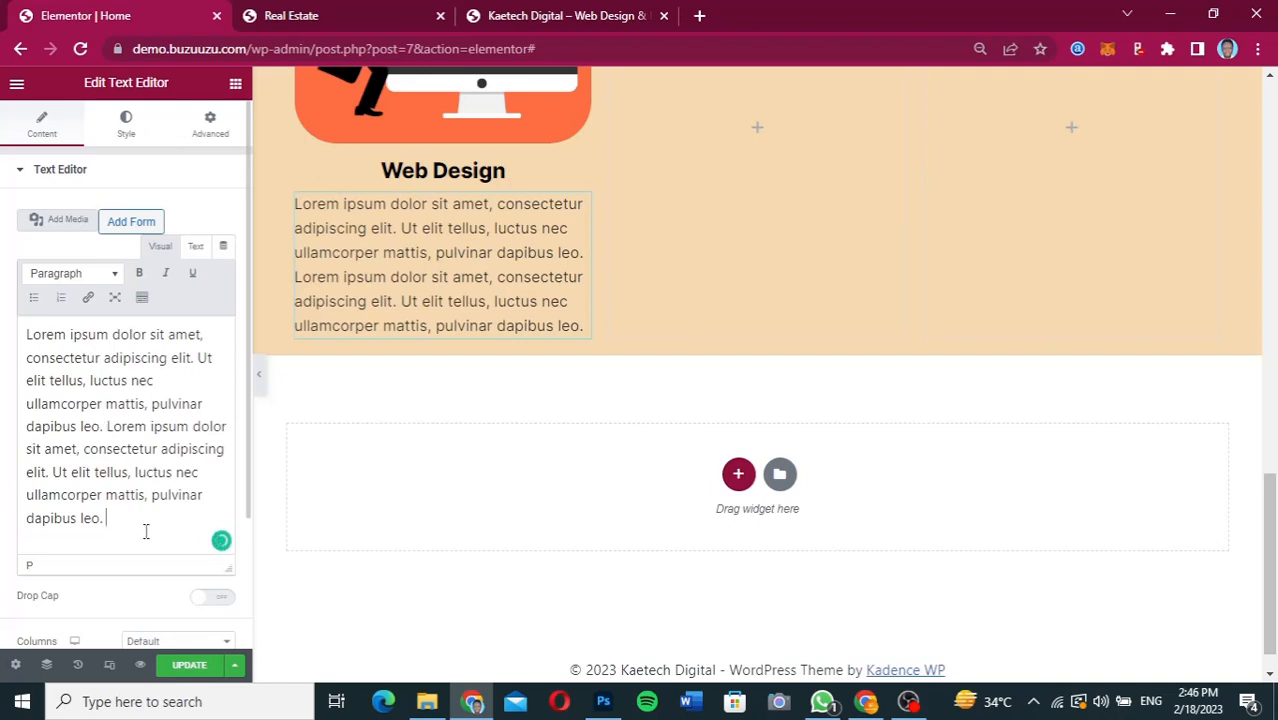
key("ctrl+shift+Left")
key("ctrl+shift+Left")
key("ctrl+shift+Left")
key("ctrl+shift+Left")
key("ctrl+shift+Left")
key("ctrl+shift+Left")
key("ctrl+shift+Left")
key("ctrl+shift+Left")
key("ctrl+shift+Left")
key("ctrl+shift+Left")
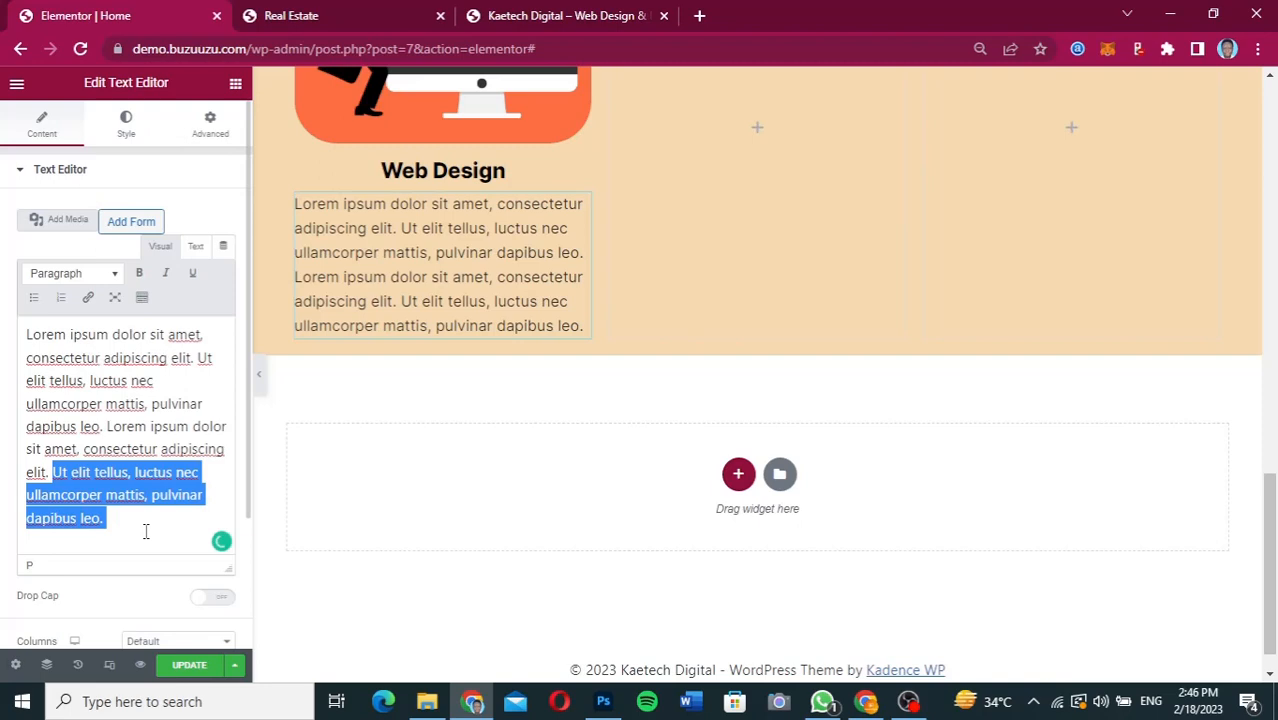
key("BackSpace")
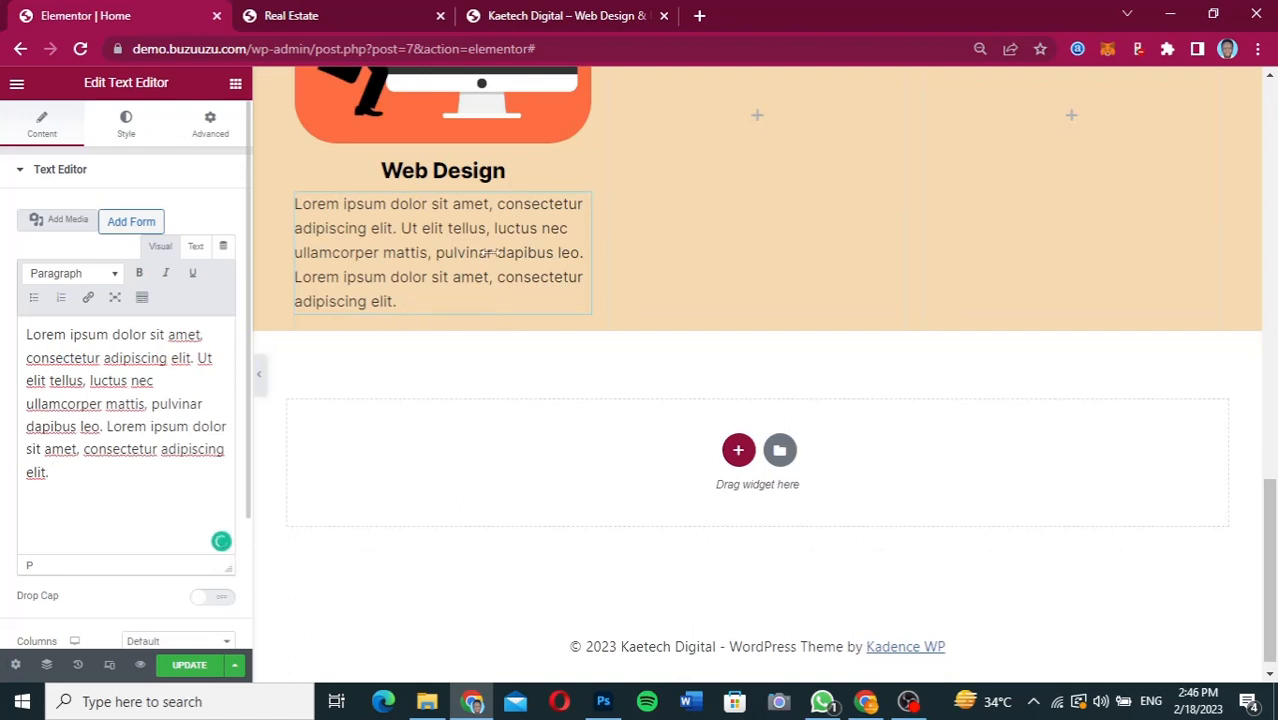
Center-align the paragraph under the "Web Design" heading in the Services section.
scroll(489, 253, "up", 5)
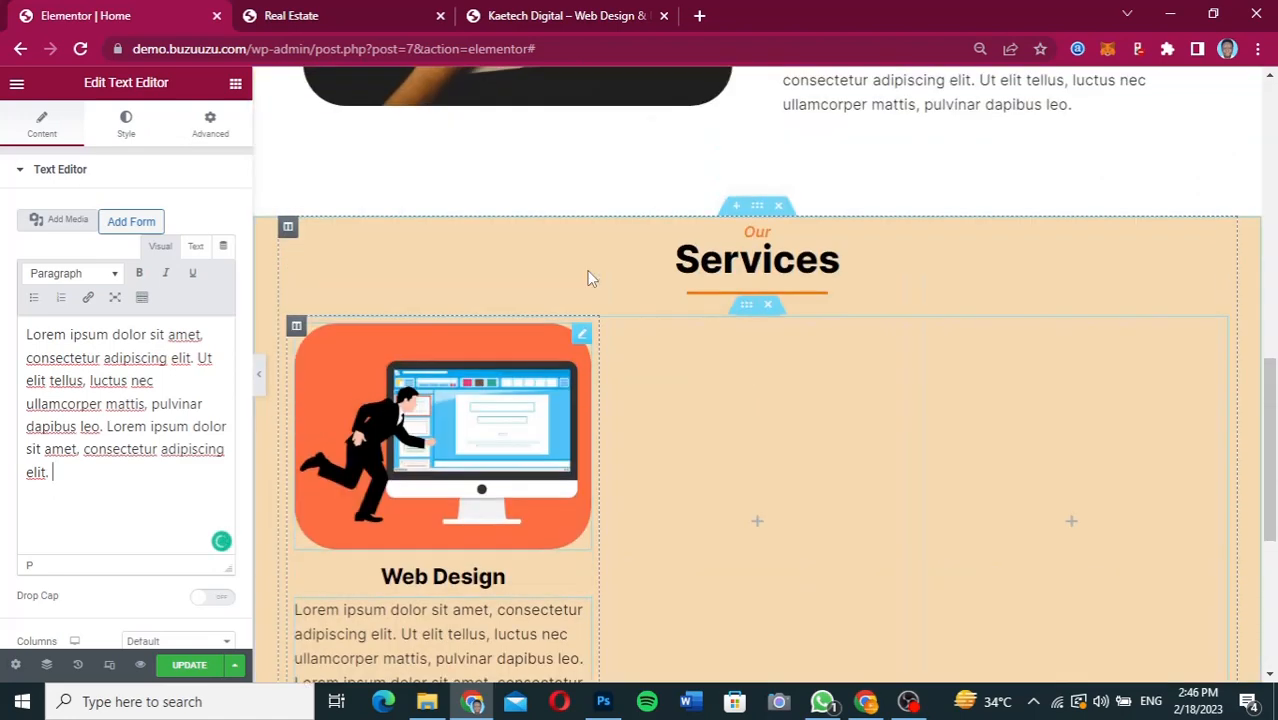
scroll(589, 278, "down", 2)
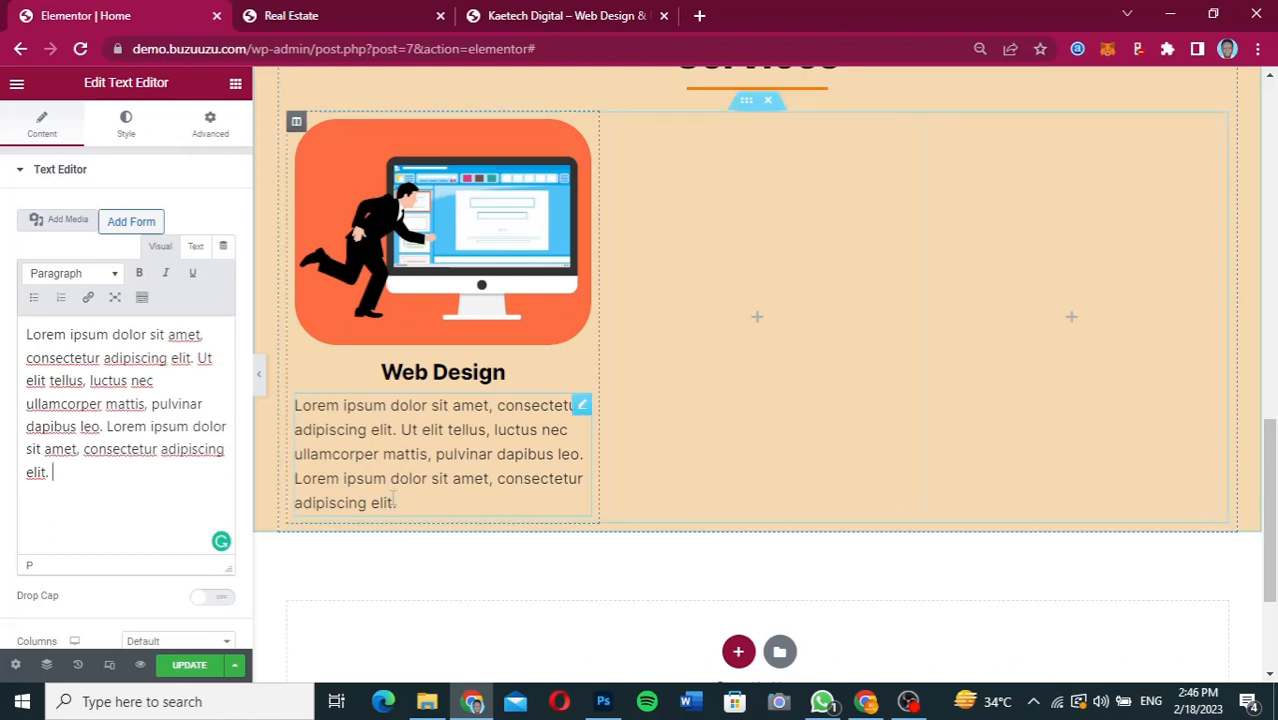
scroll(153, 305, "down", 1)
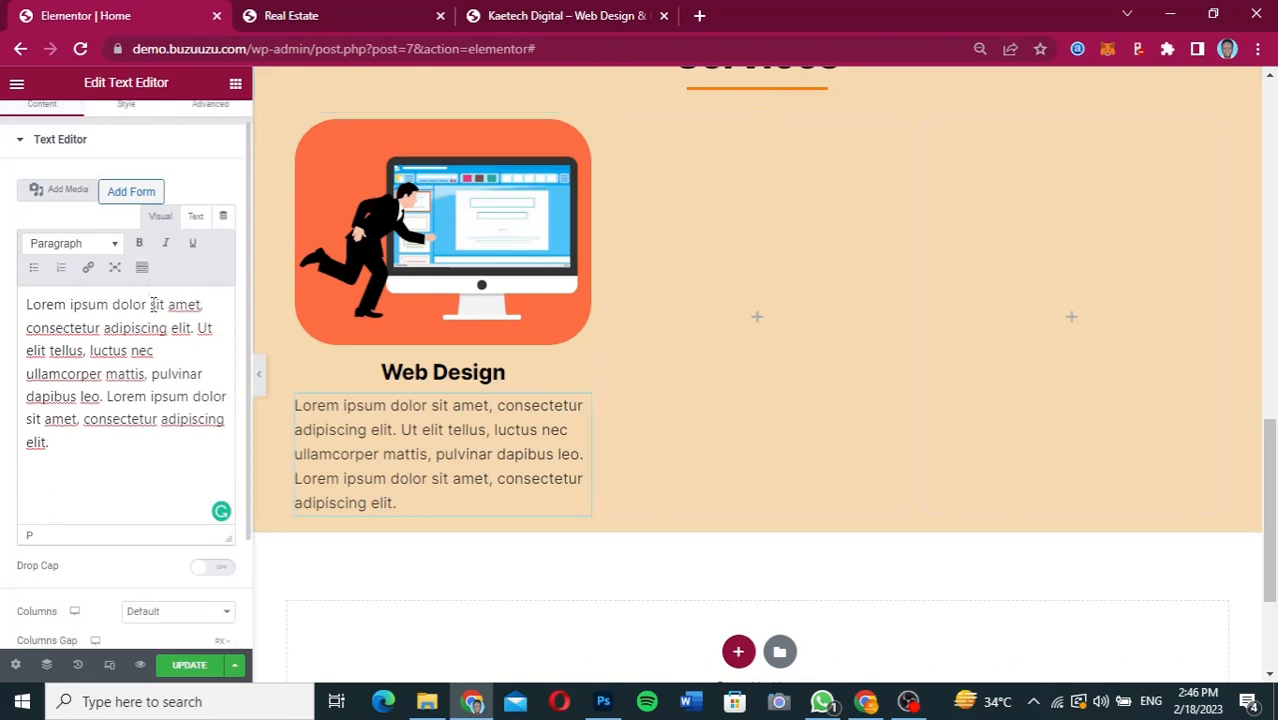
scroll(150, 190, "up", 1)
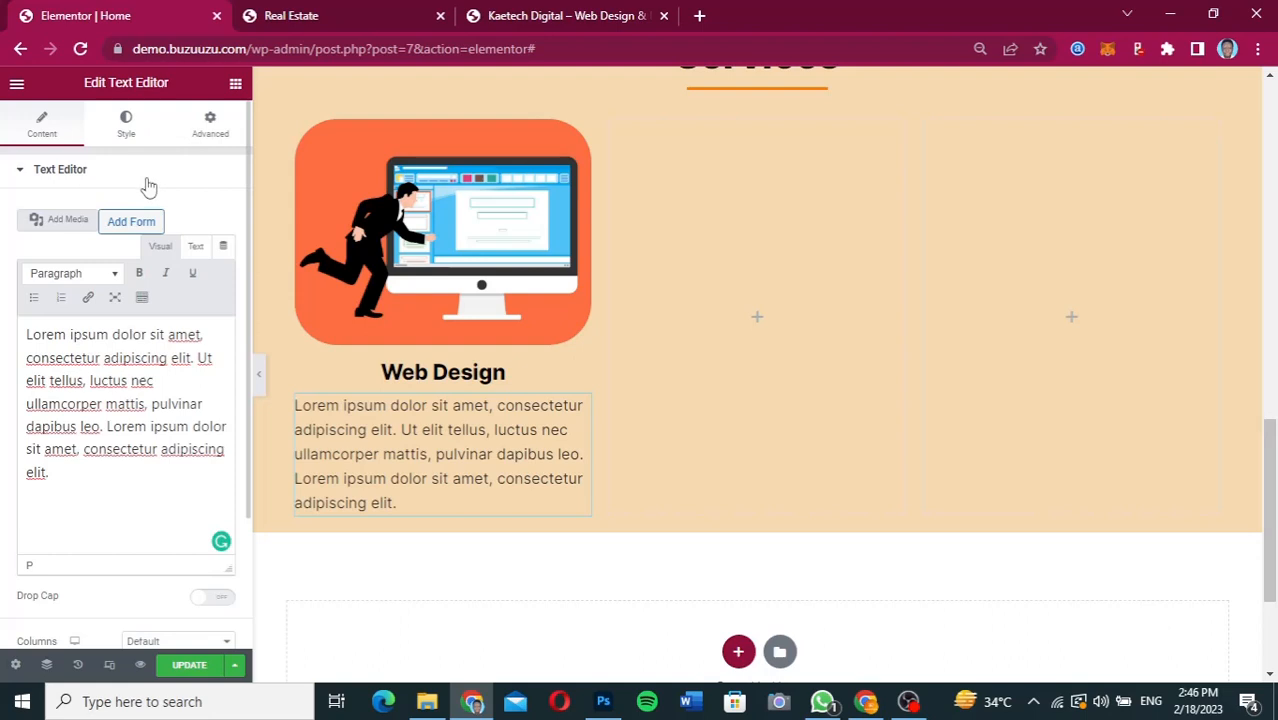
left_click(128, 125)
left_click(179, 214)
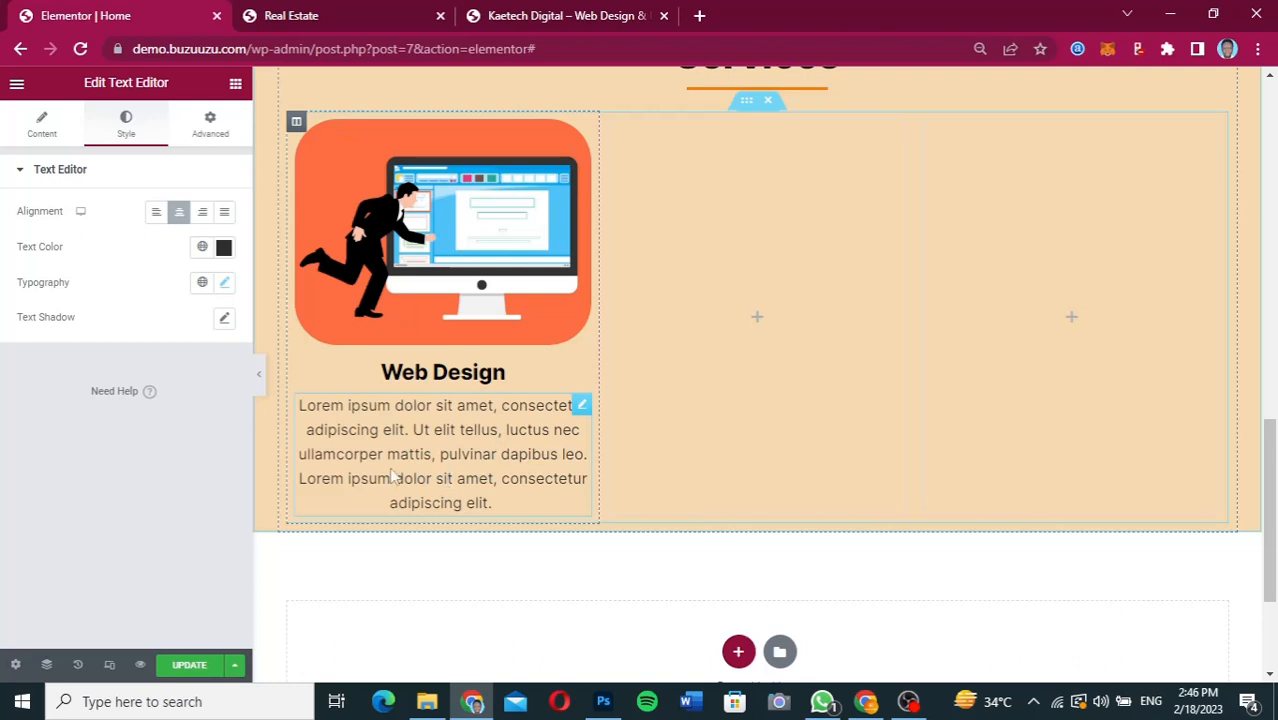
Shorten the Web Design paragraph so it ends after "pulvinar dapibus leo." and compare the card with the Services section in Figma.
left_click(46, 137)
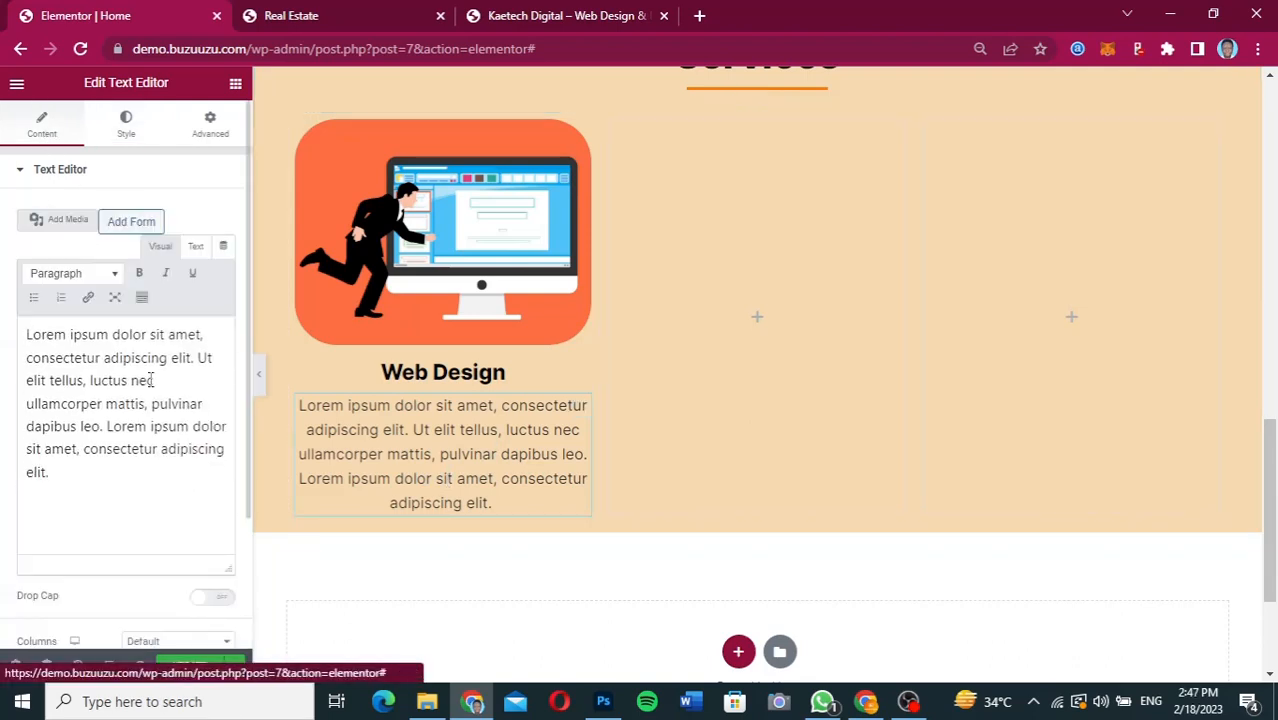
left_click_drag(107, 426, 168, 506)
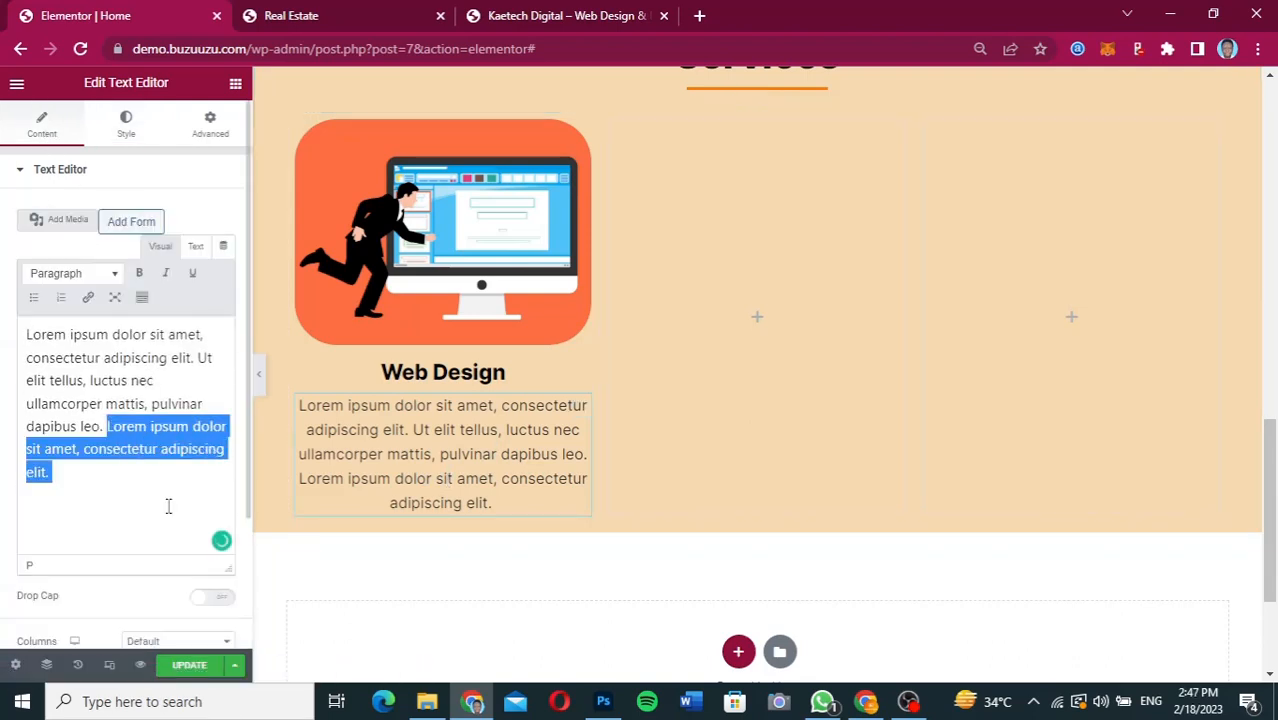
key("BackSpace")
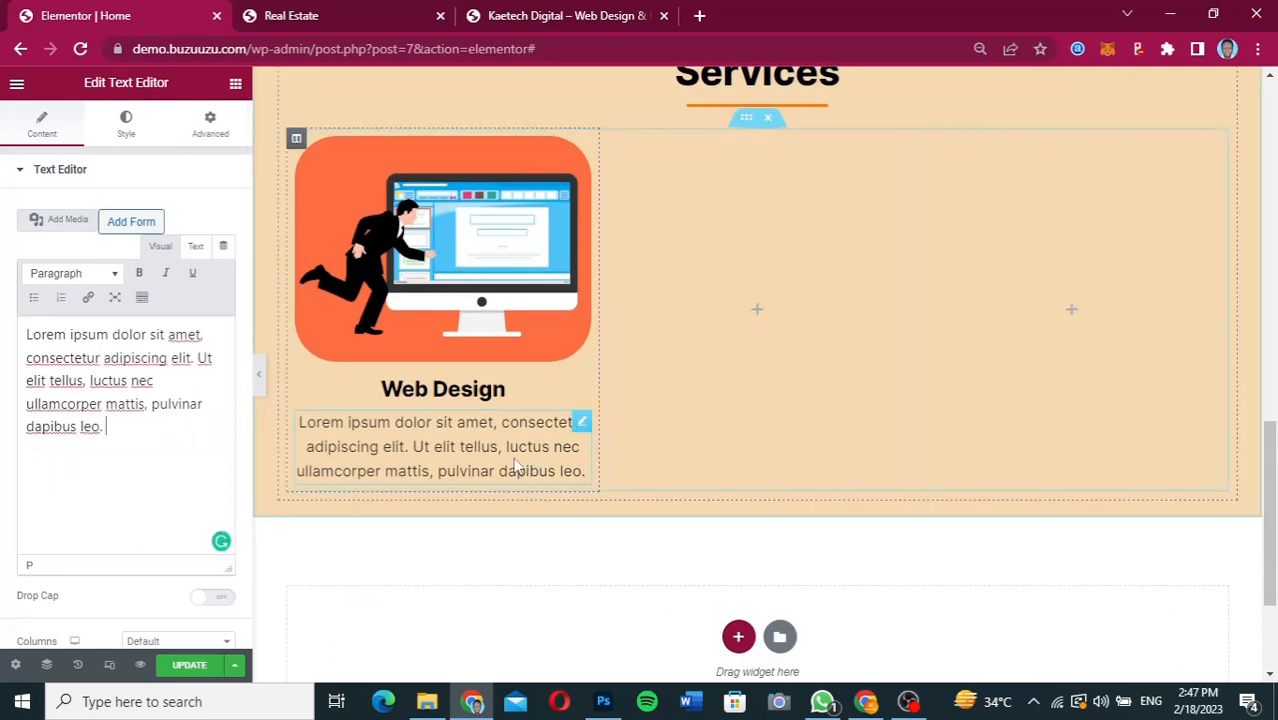
left_click(866, 701)
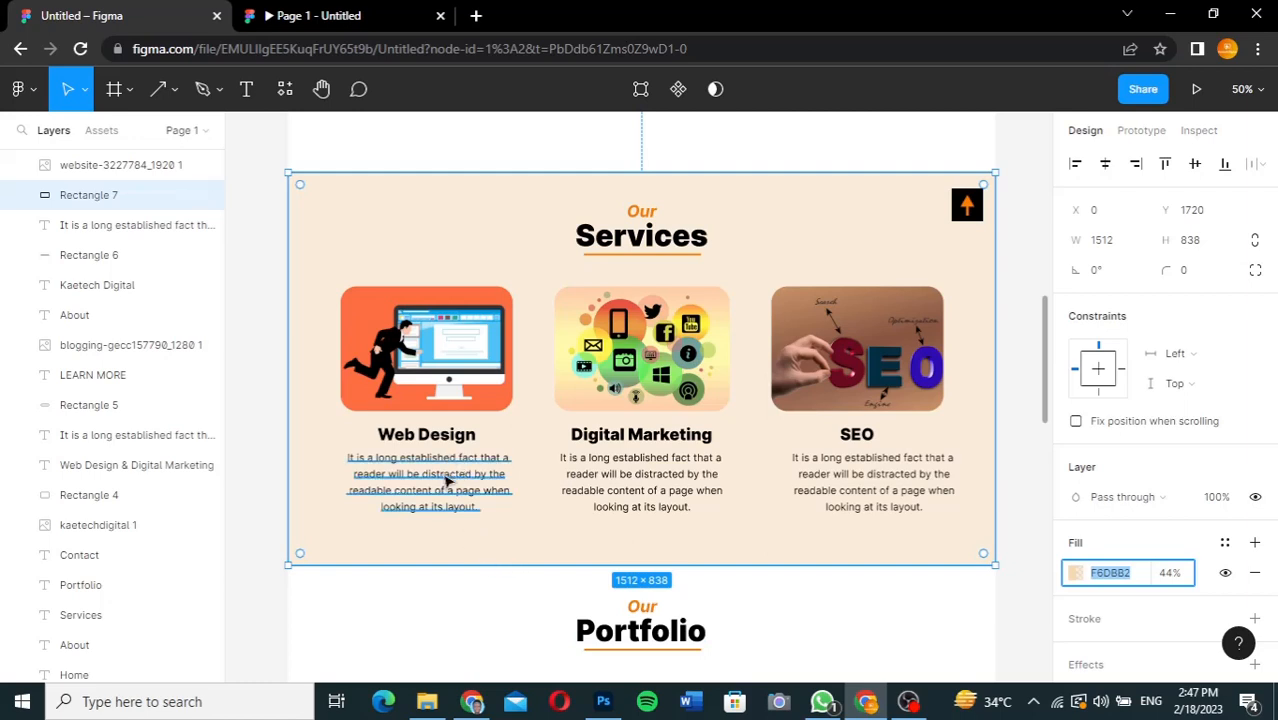
left_click(472, 701)
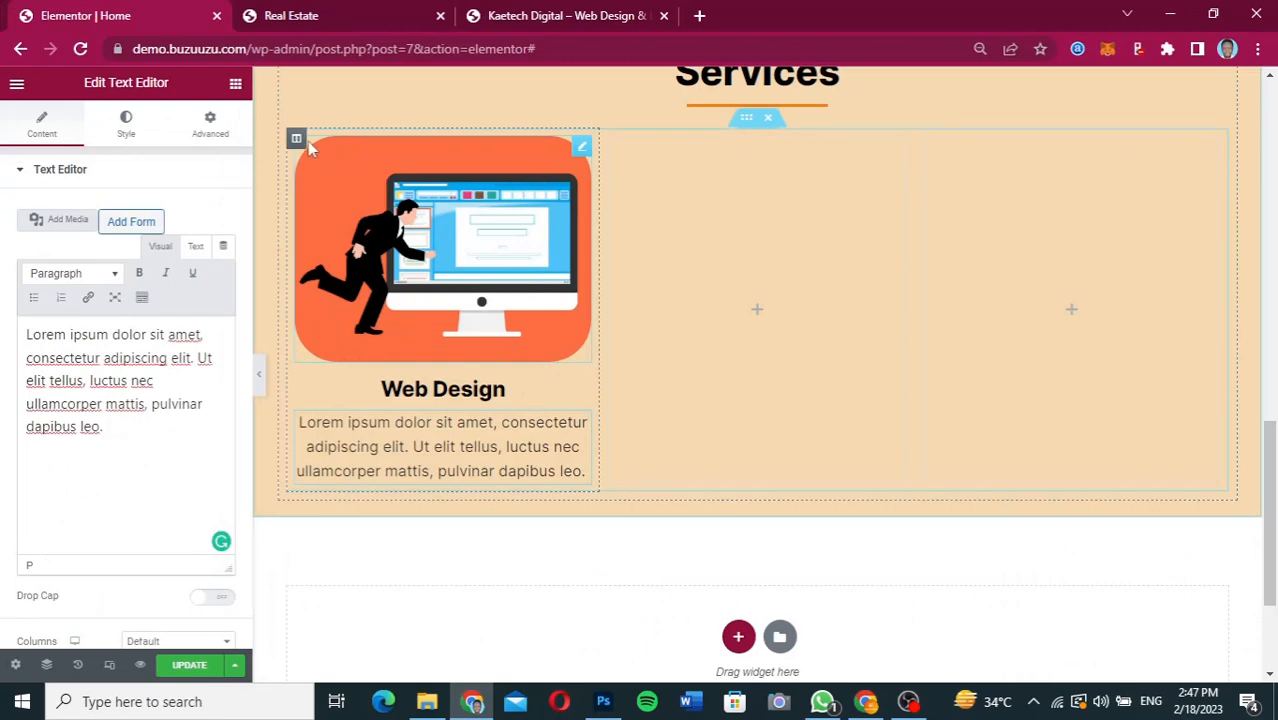
Duplicate the Web Design card's column twice to make three identical service cards.
right_click(296, 140)
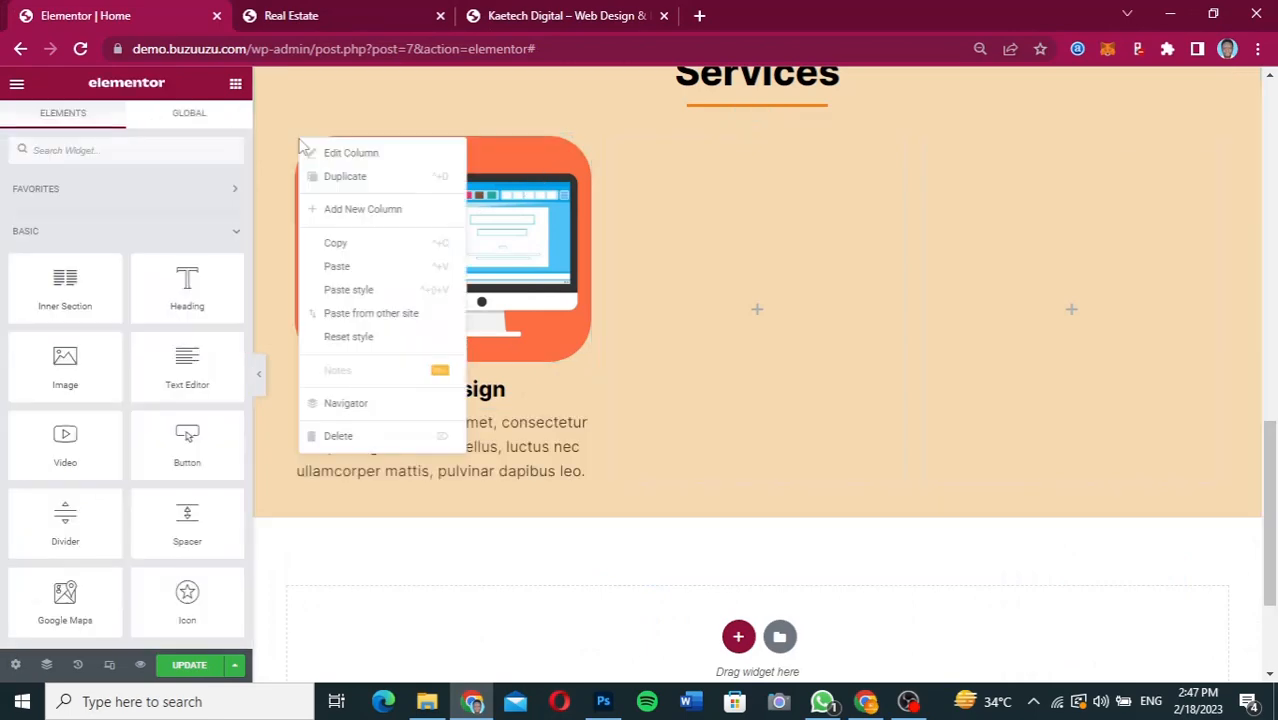
left_click(331, 178)
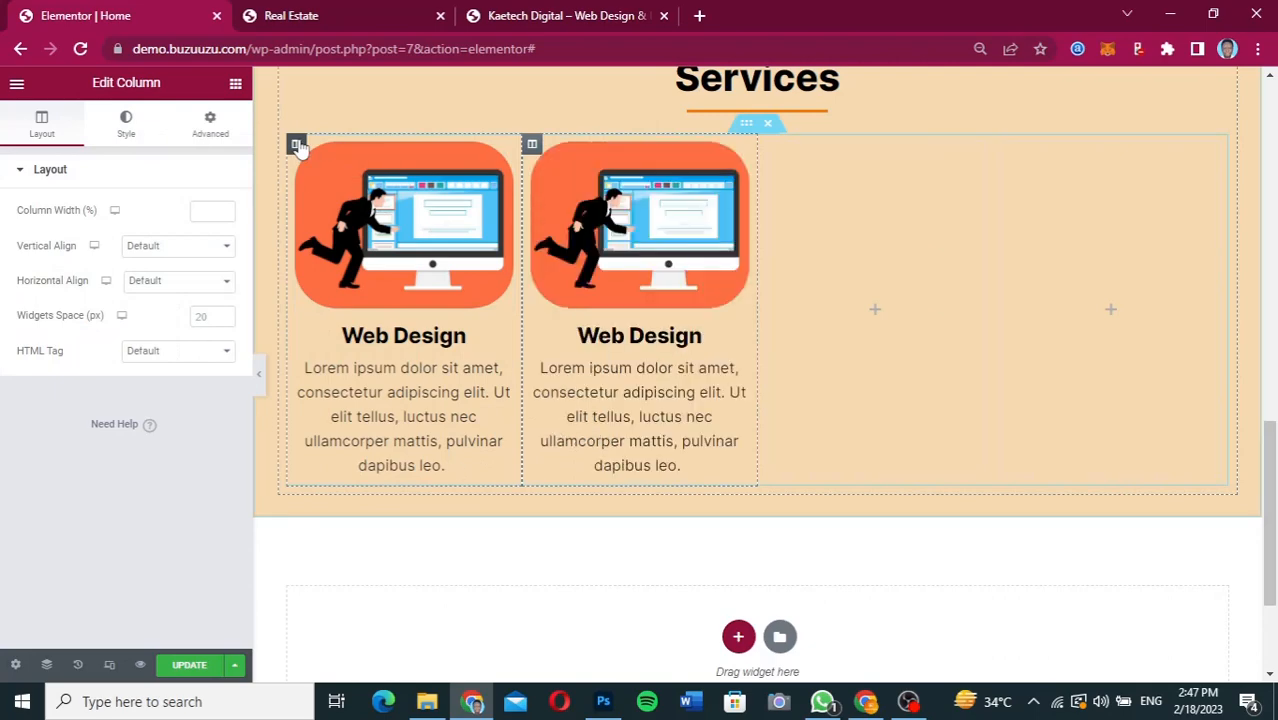
right_click(297, 146)
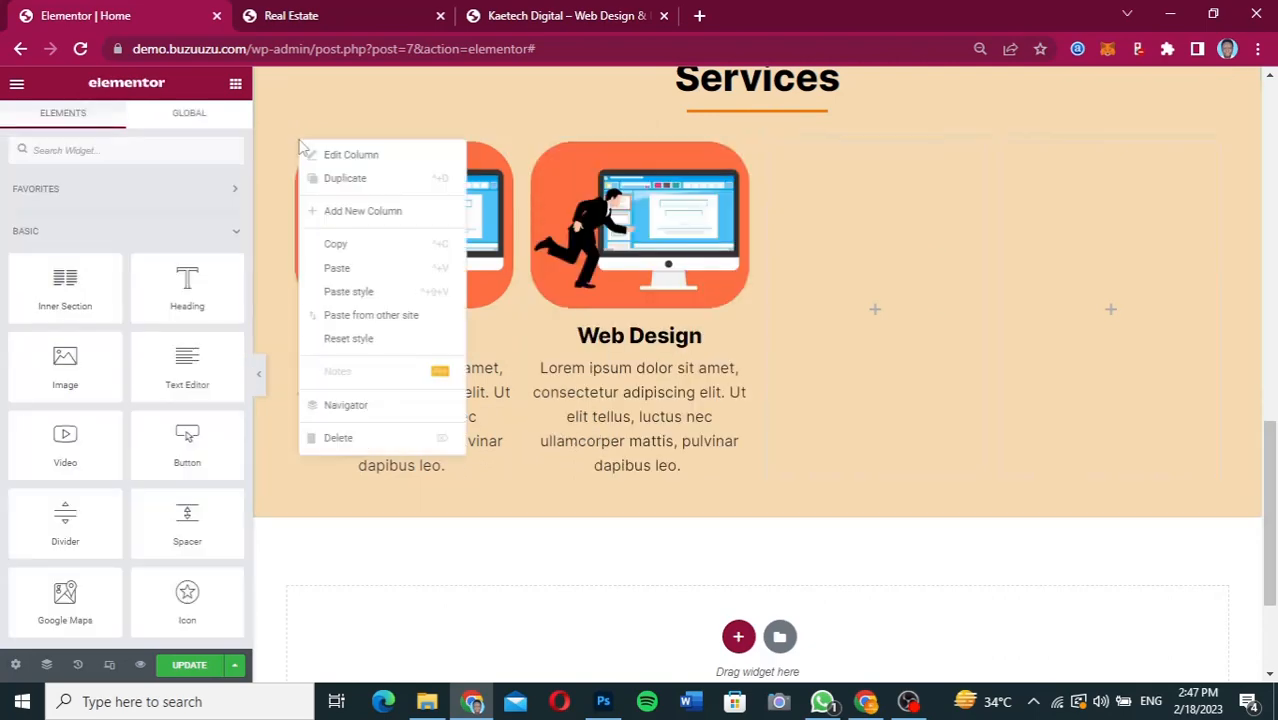
left_click(338, 180)
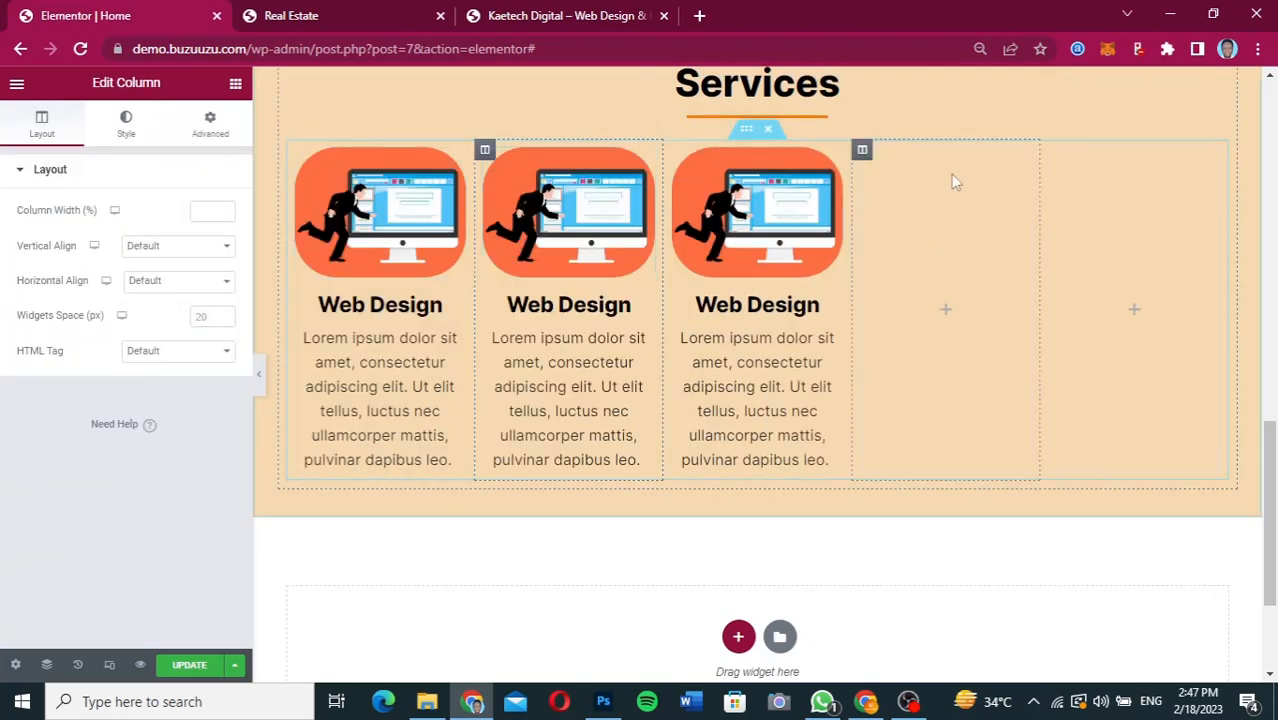
Delete the two empty columns beside the three Web Design cards.
right_click(862, 153)
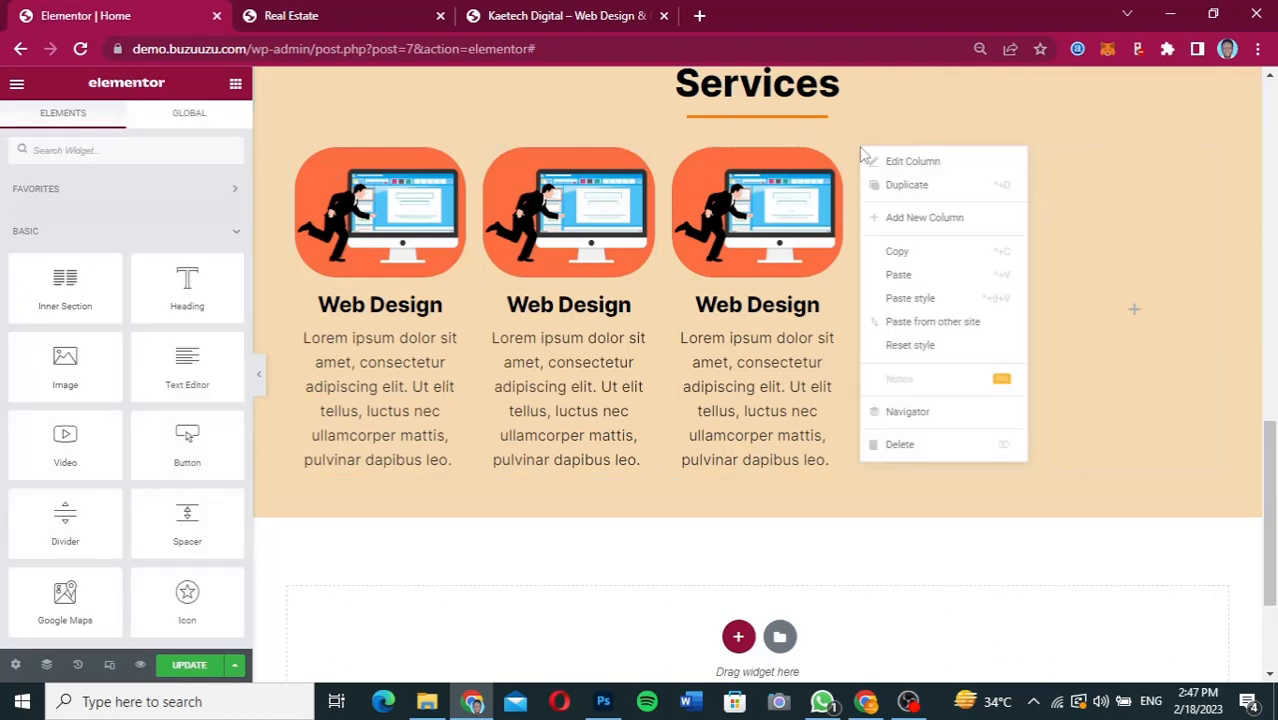
left_click(900, 444)
right_click(1004, 148)
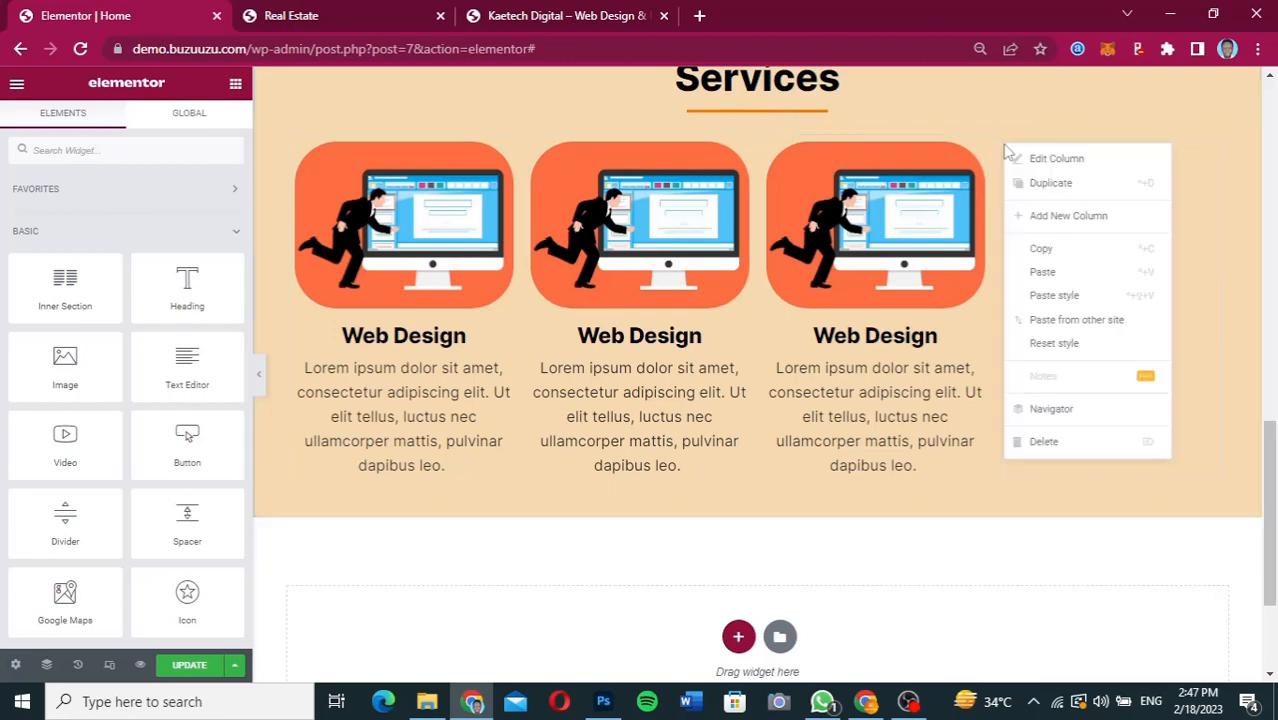
left_click(1045, 442)
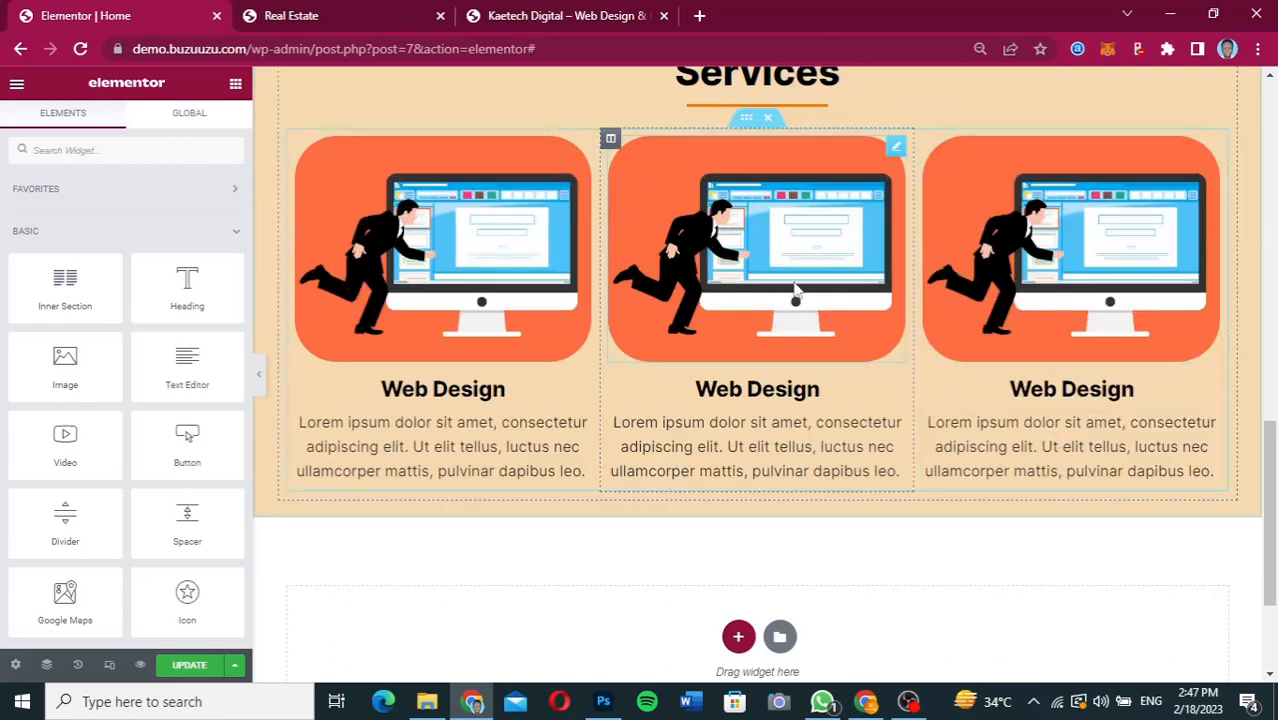
Check the second service in the Figma design and replace the middle card's image with online-942408_1920.jpg from the media library.
left_click(895, 150)
left_click(87, 267)
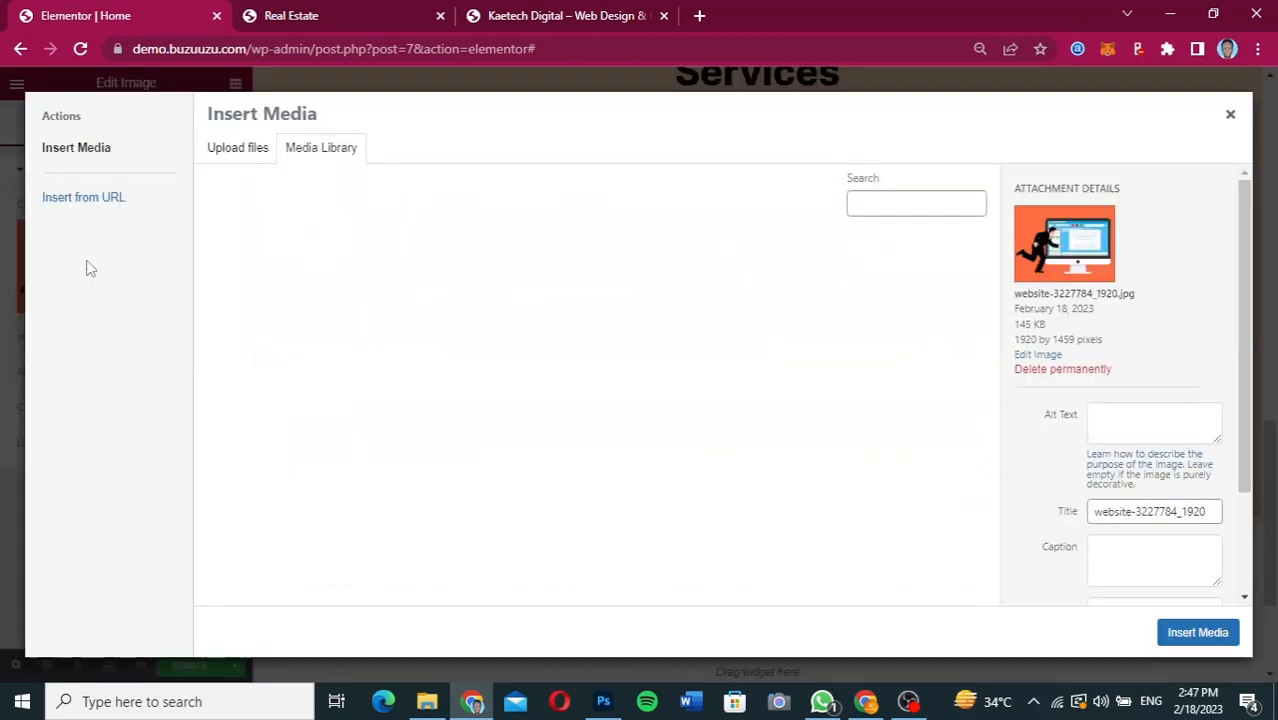
left_click(868, 703)
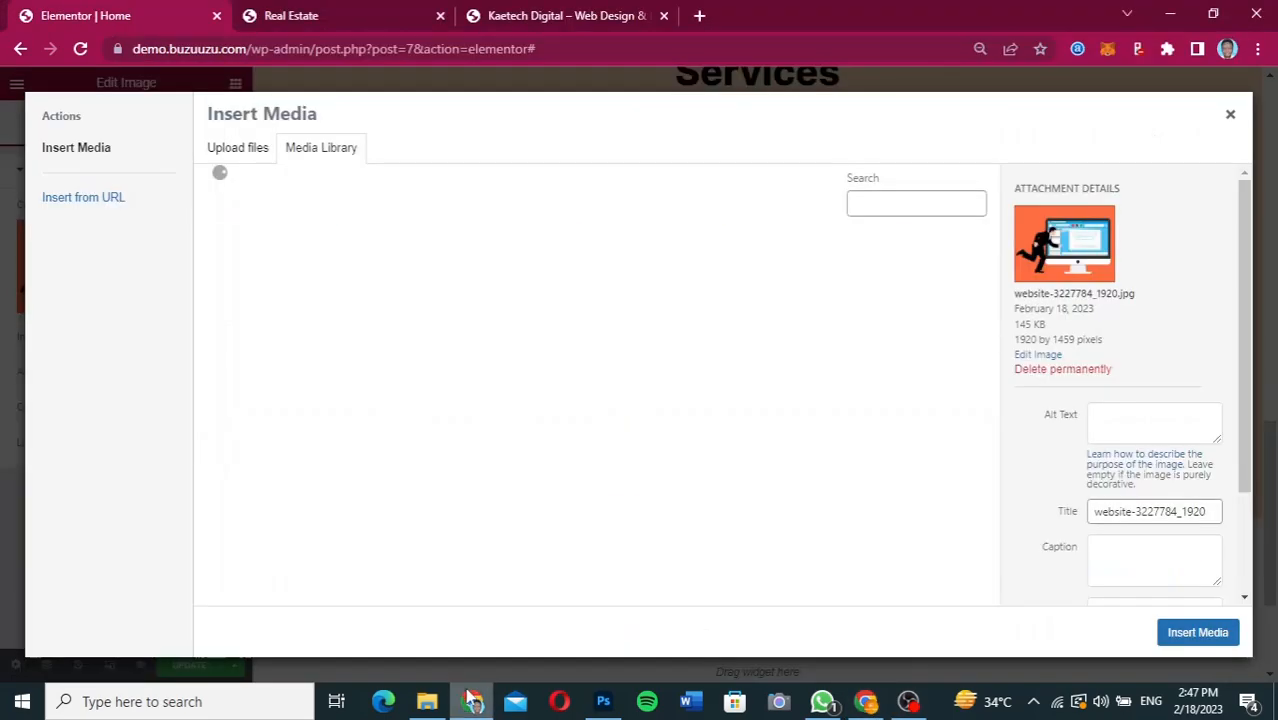
left_click(471, 701)
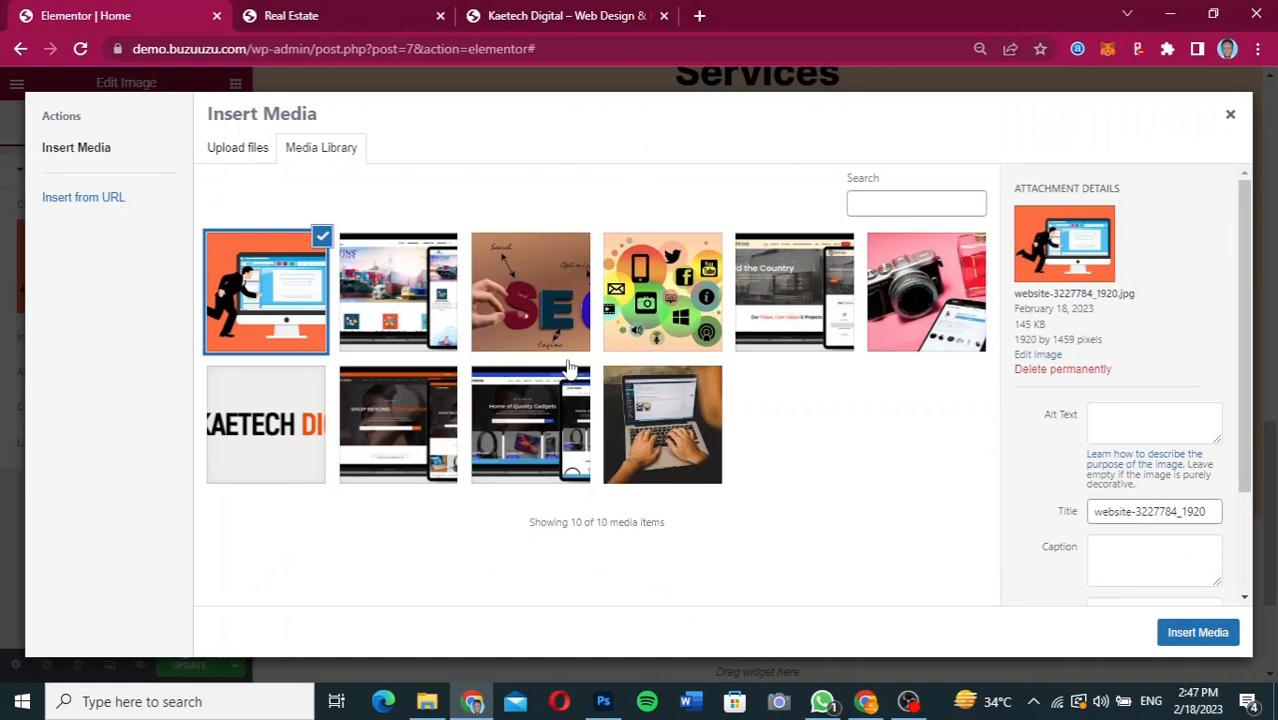
left_click(628, 304)
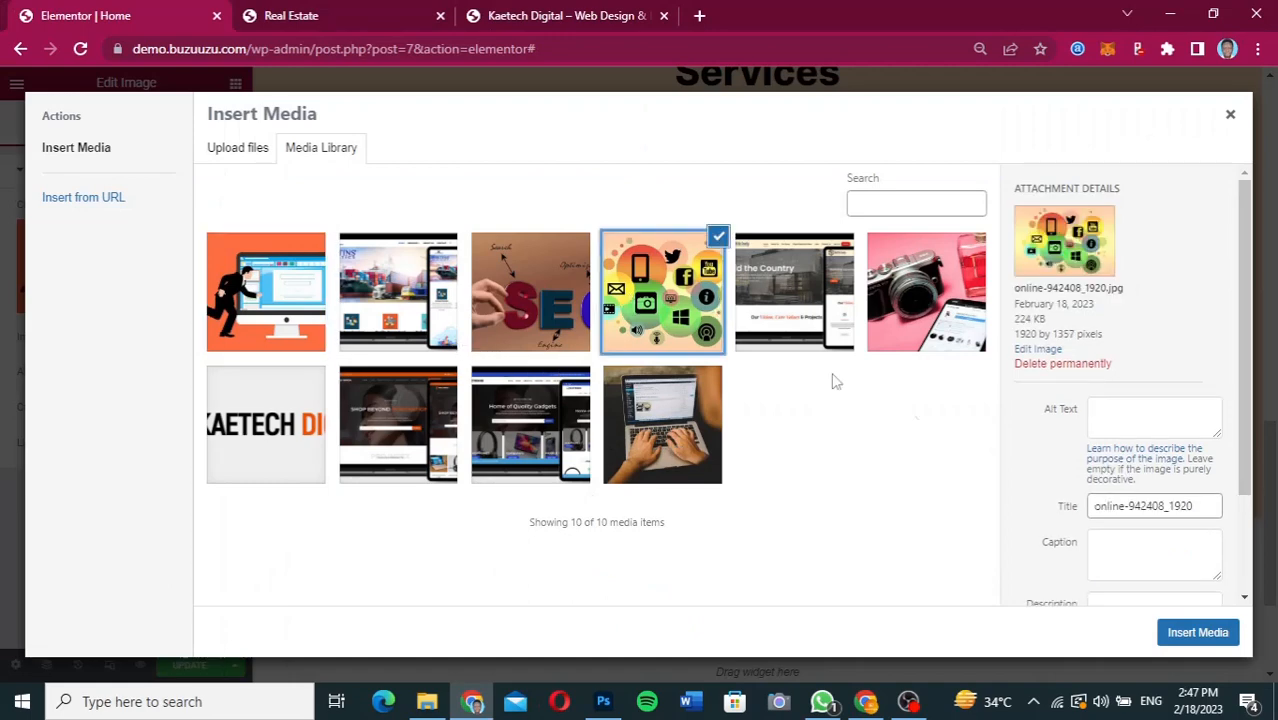
left_click(1229, 638)
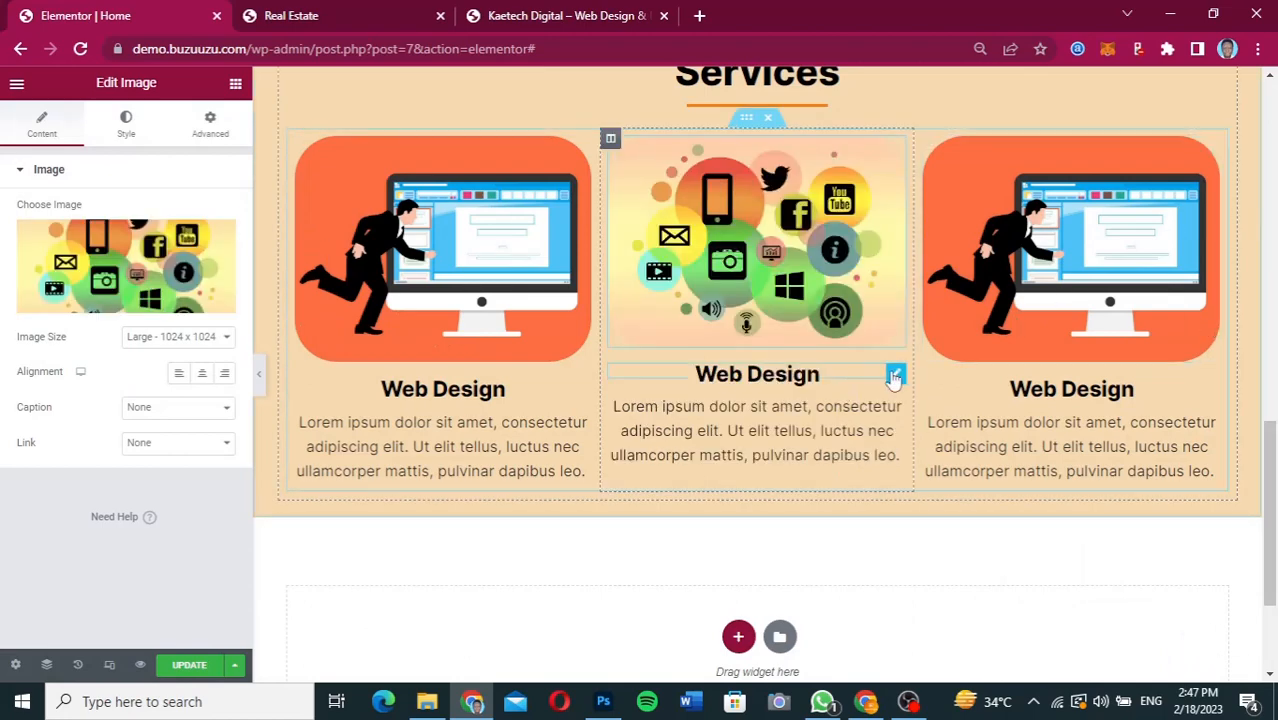
Change the middle card's heading title to "Digital Marketing".
left_click(895, 377)
left_click_drag(134, 238, 3, 232)
type("Dig")
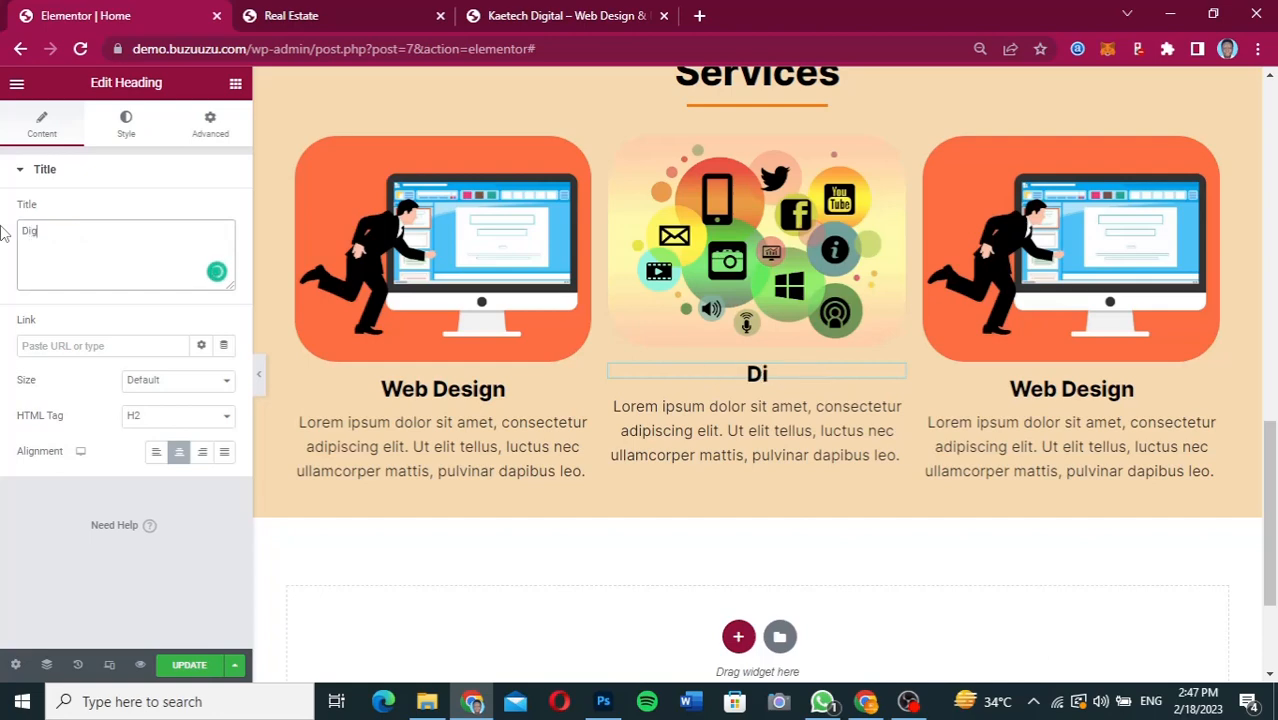
type("ital Mar")
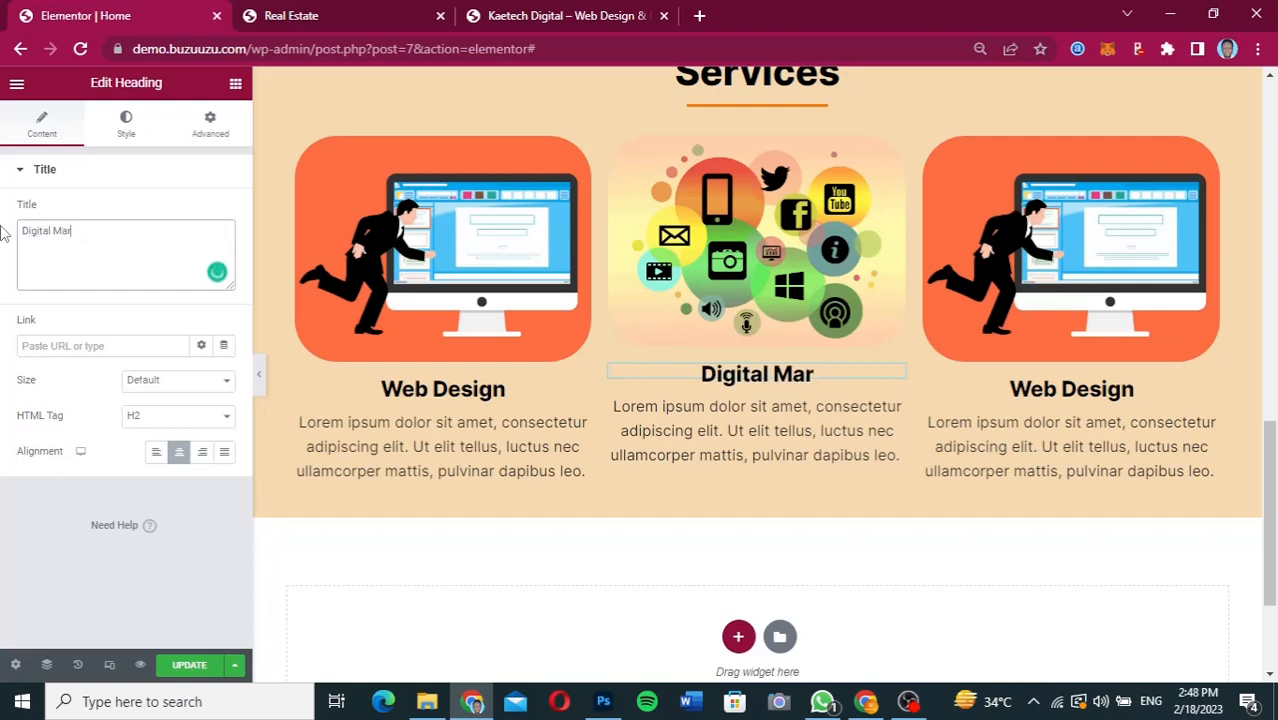
type("keting")
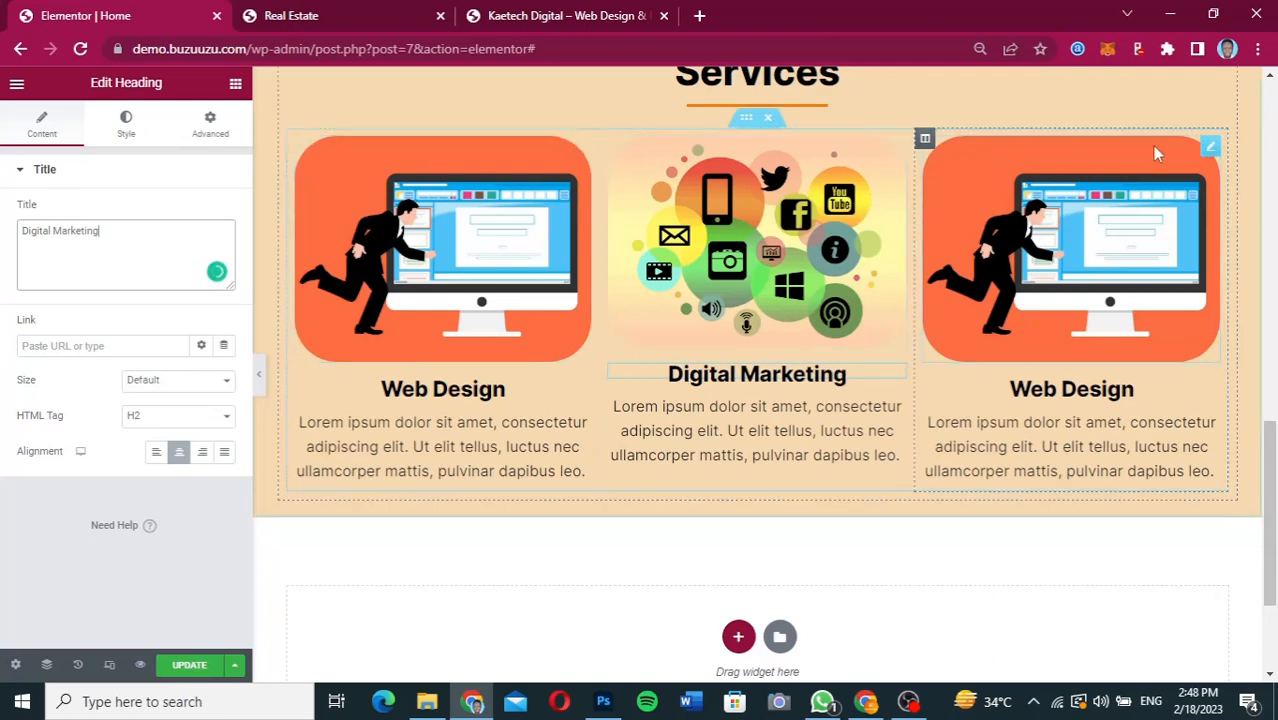
Replace the third card's image with the SEO picture from the media library.
left_click(1210, 148)
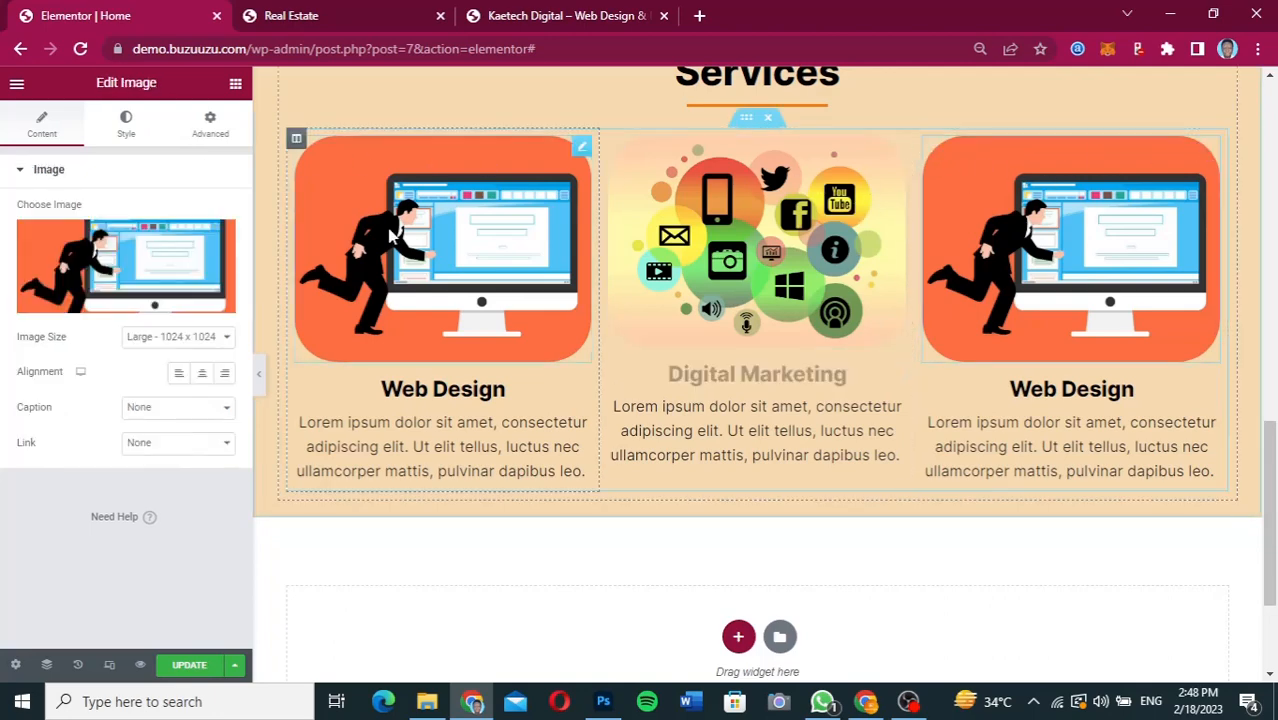
left_click(113, 265)
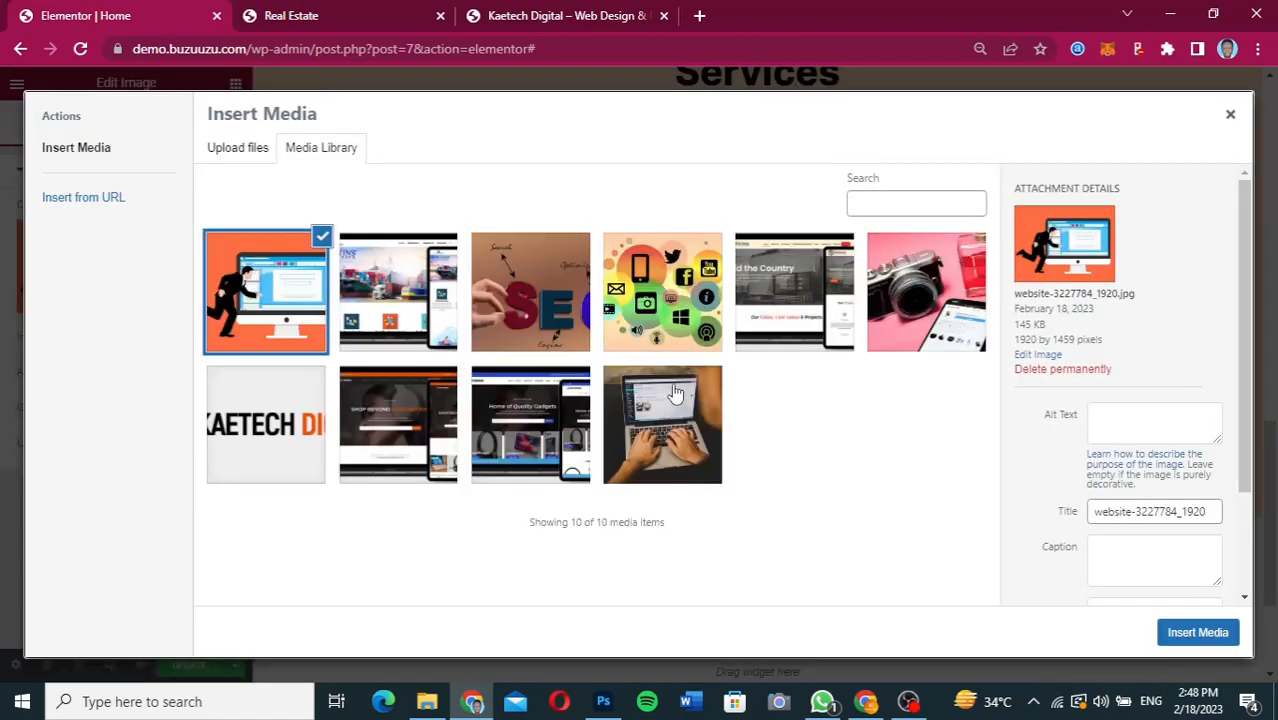
left_click(518, 305)
left_click(1197, 632)
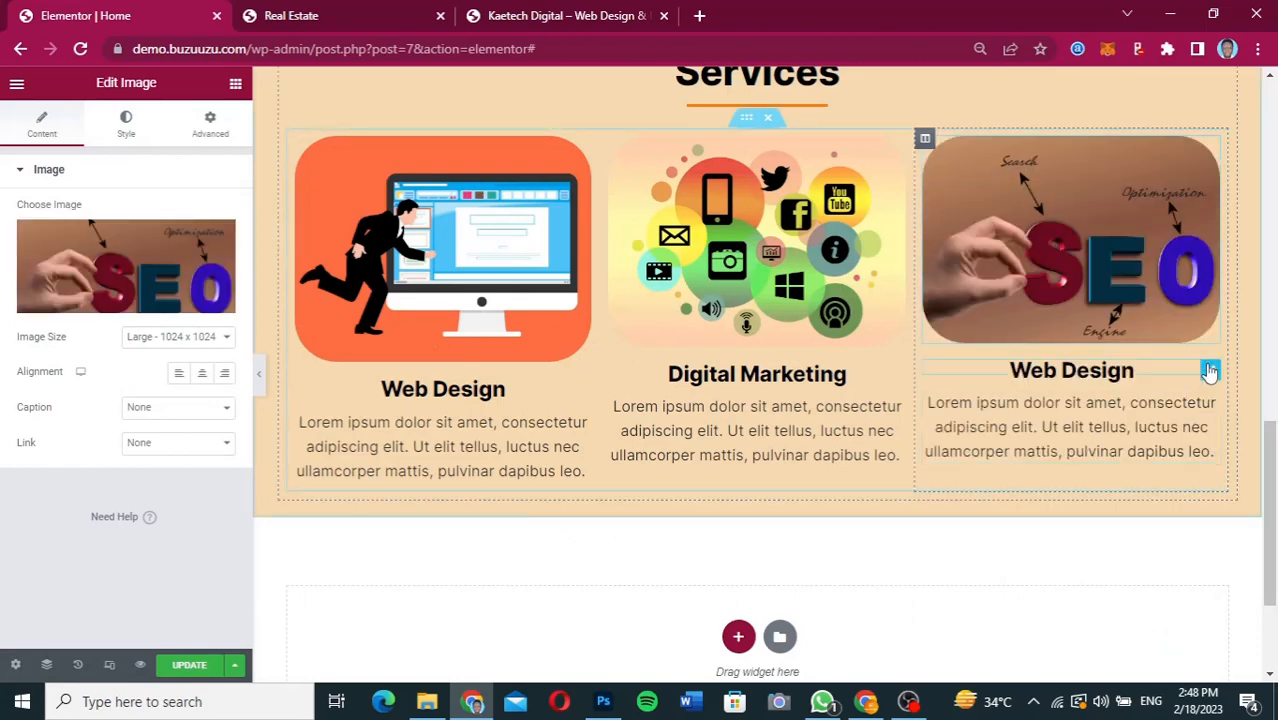
Change the third card's heading title to "SEO" and review the whole Services section.
left_click(1209, 371)
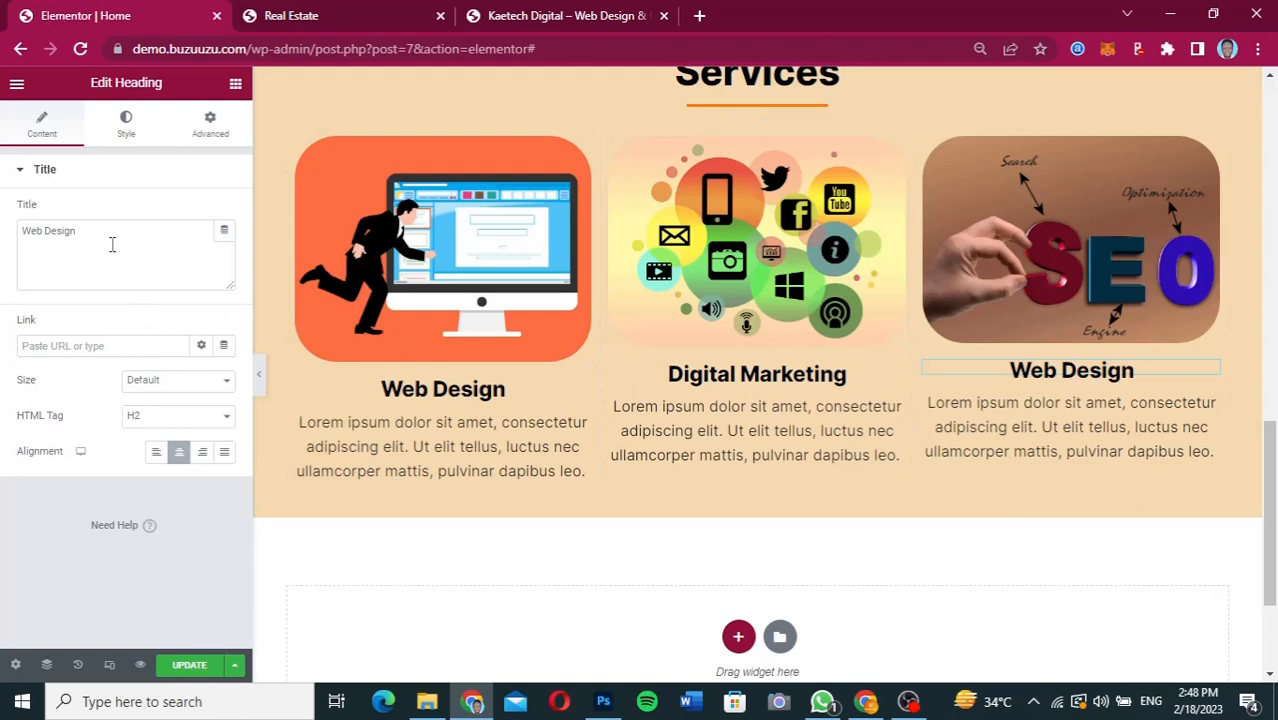
left_click_drag(112, 244, 3, 231)
type("SEO")
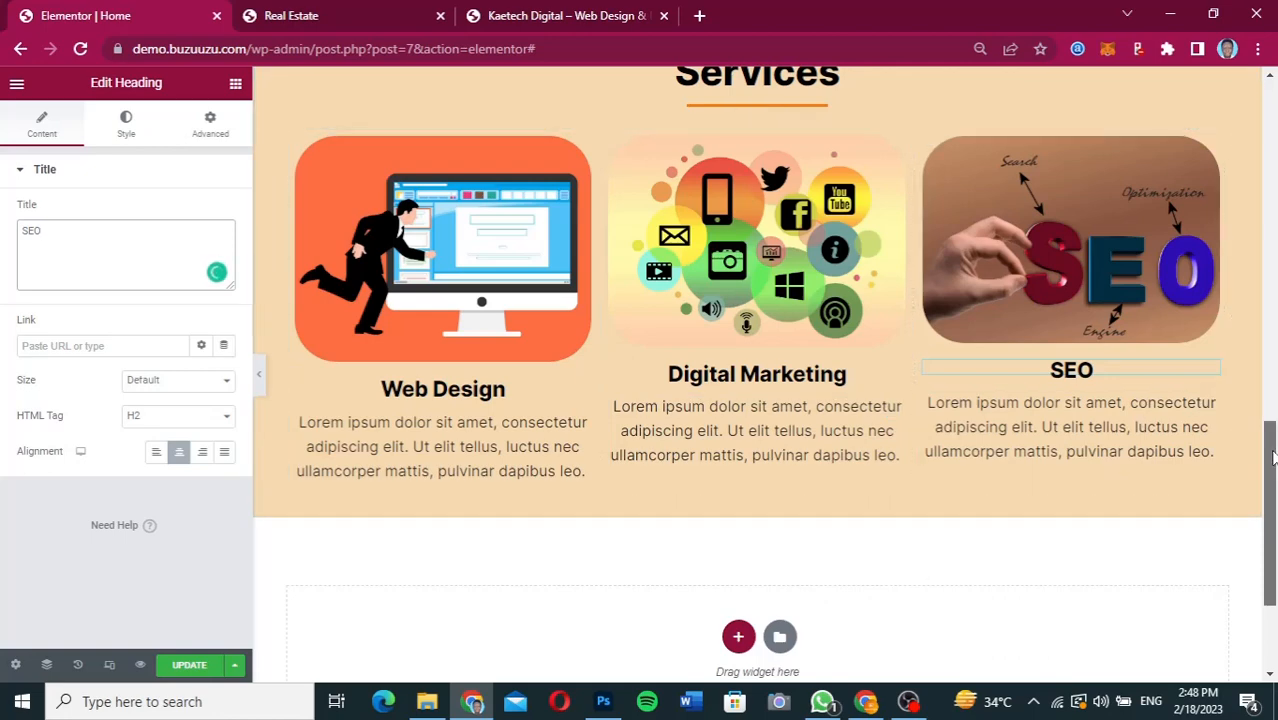
mouse_move(1272, 457)
left_mouse_down()
mouse_move(1272, 489)
mouse_move(1257, 405)
mouse_move(1262, 452)
left_mouse_up()
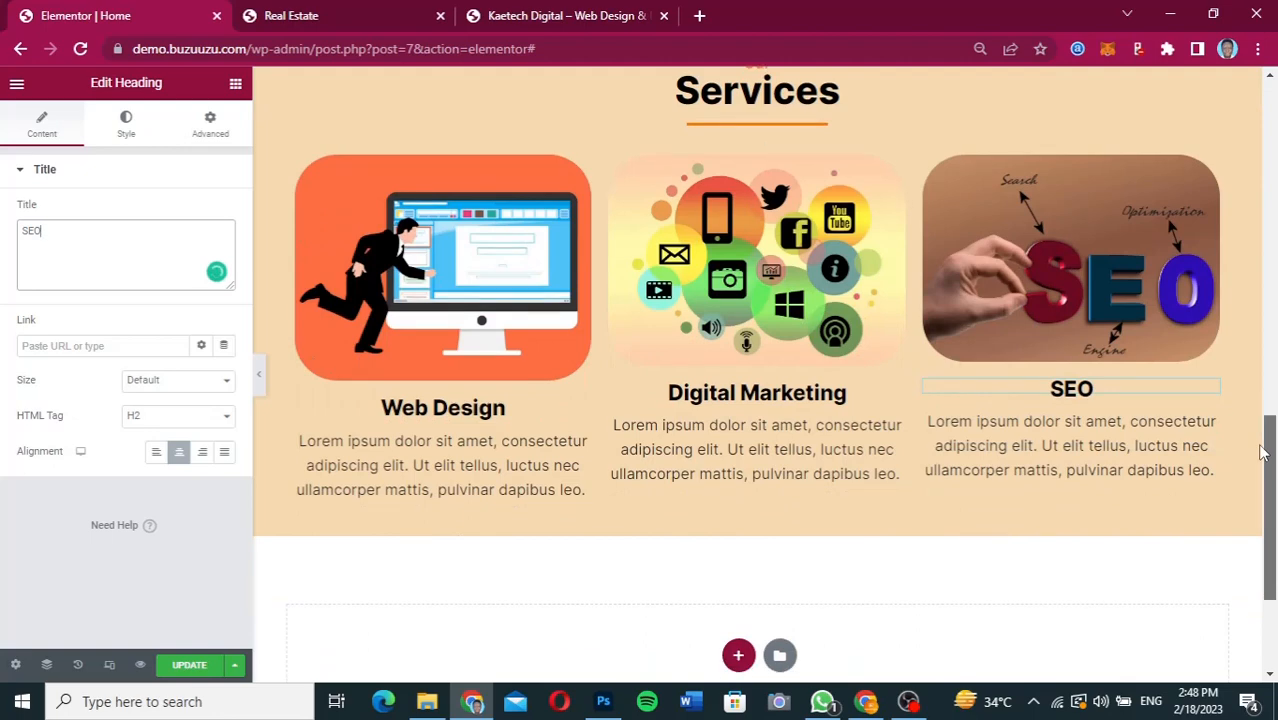
mouse_move(1262, 452)
left_mouse_down()
mouse_move(1272, 430)
mouse_move(1272, 478)
mouse_move(1272, 438)
left_mouse_up()
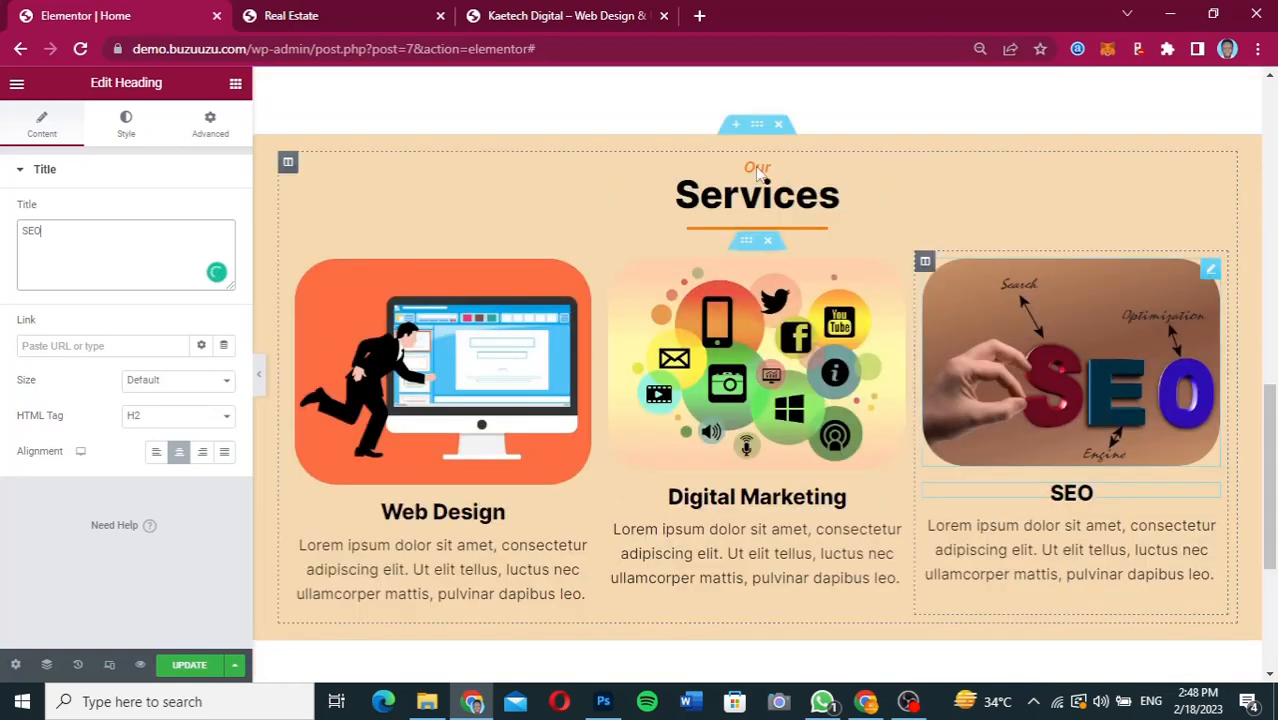
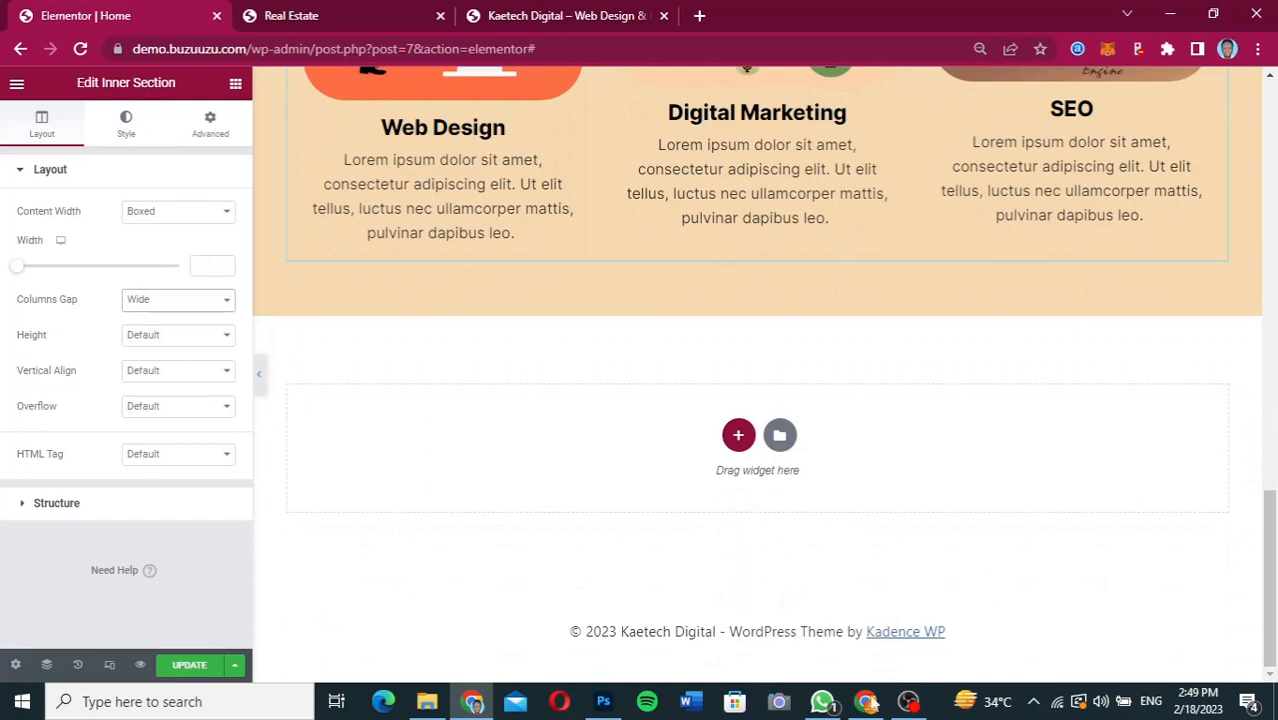
Switch to the Figma design, check the Portfolio section's layout, and return to the Elementor page.
left_click(866, 701)
left_click_drag(1048, 399, 1052, 508)
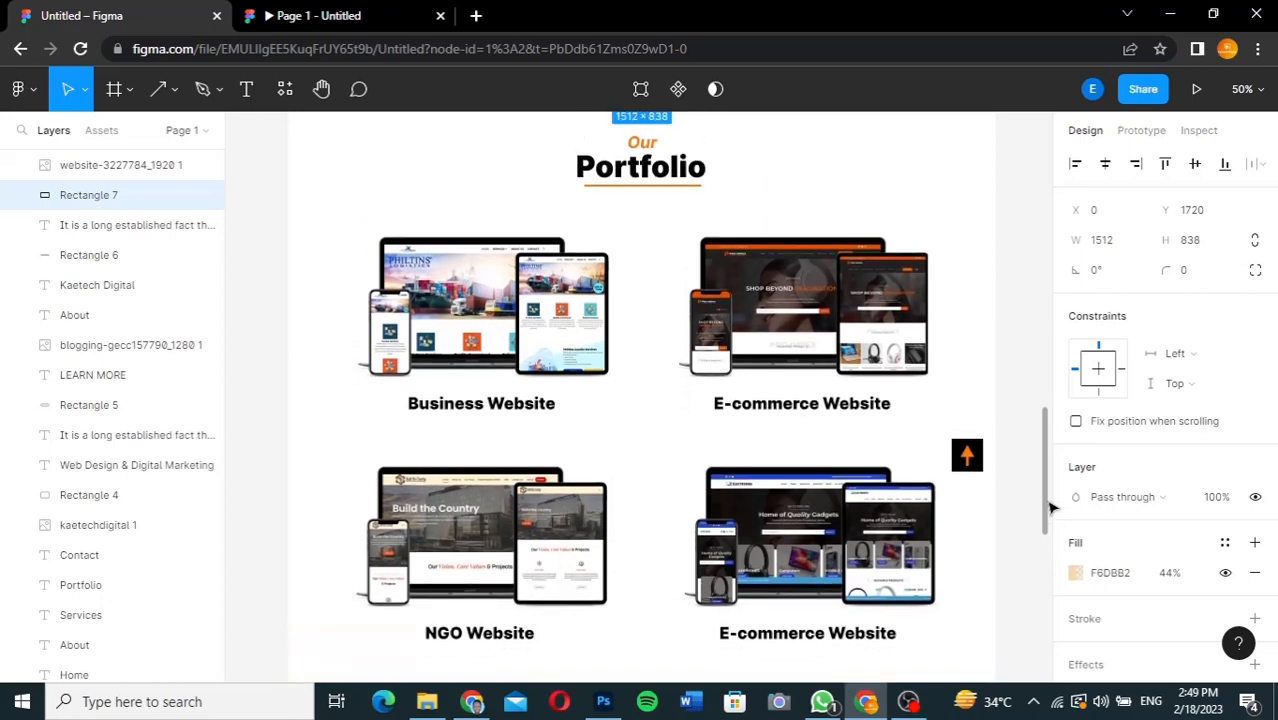
left_click(471, 701)
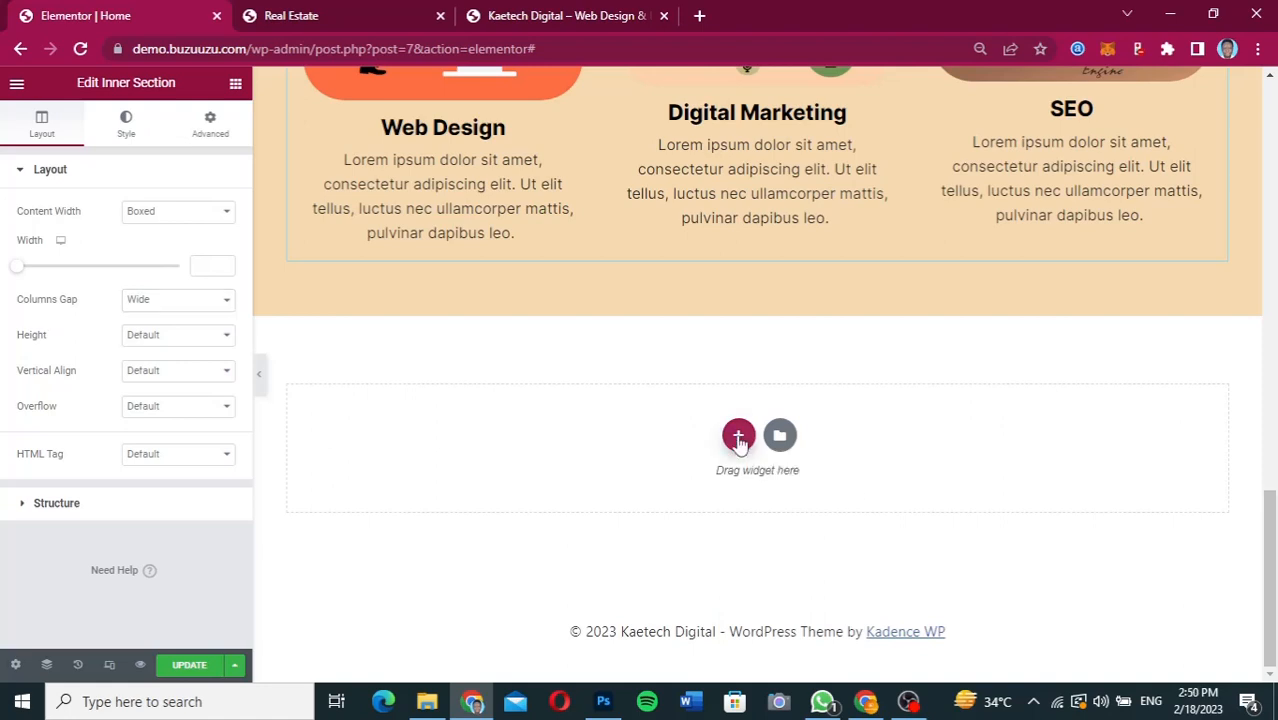
left_click(738, 437)
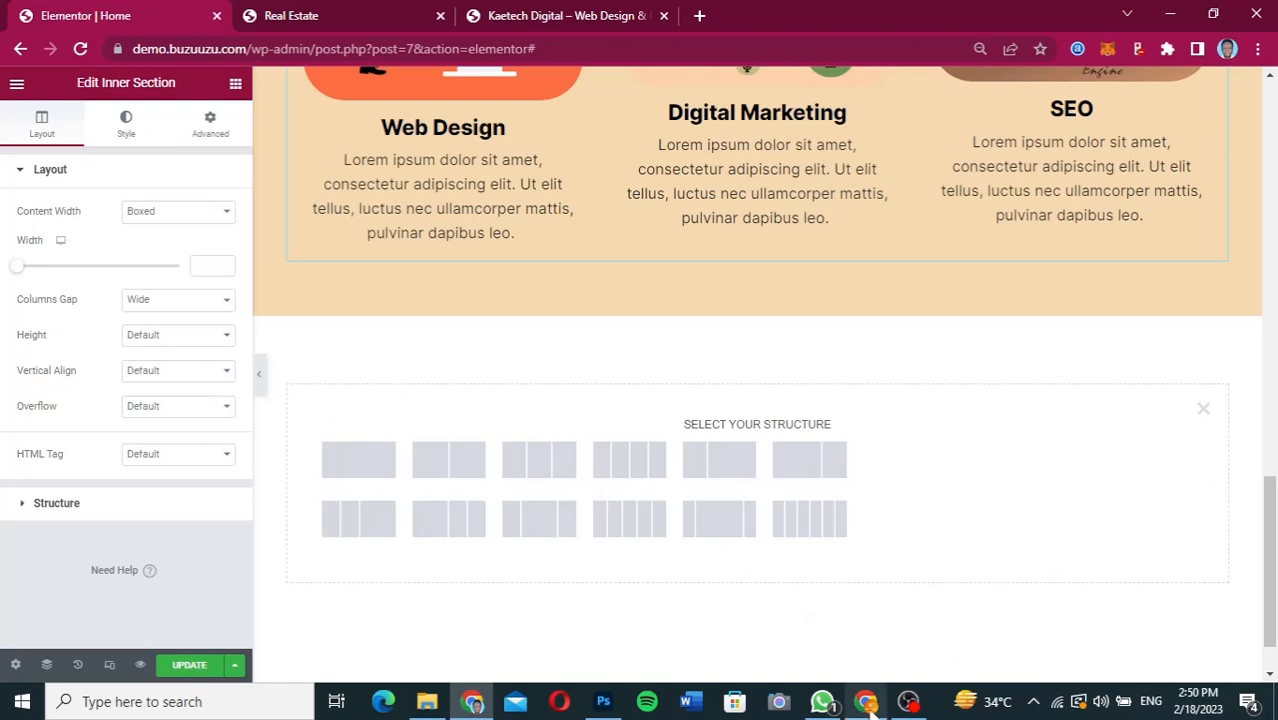
left_click(455, 470)
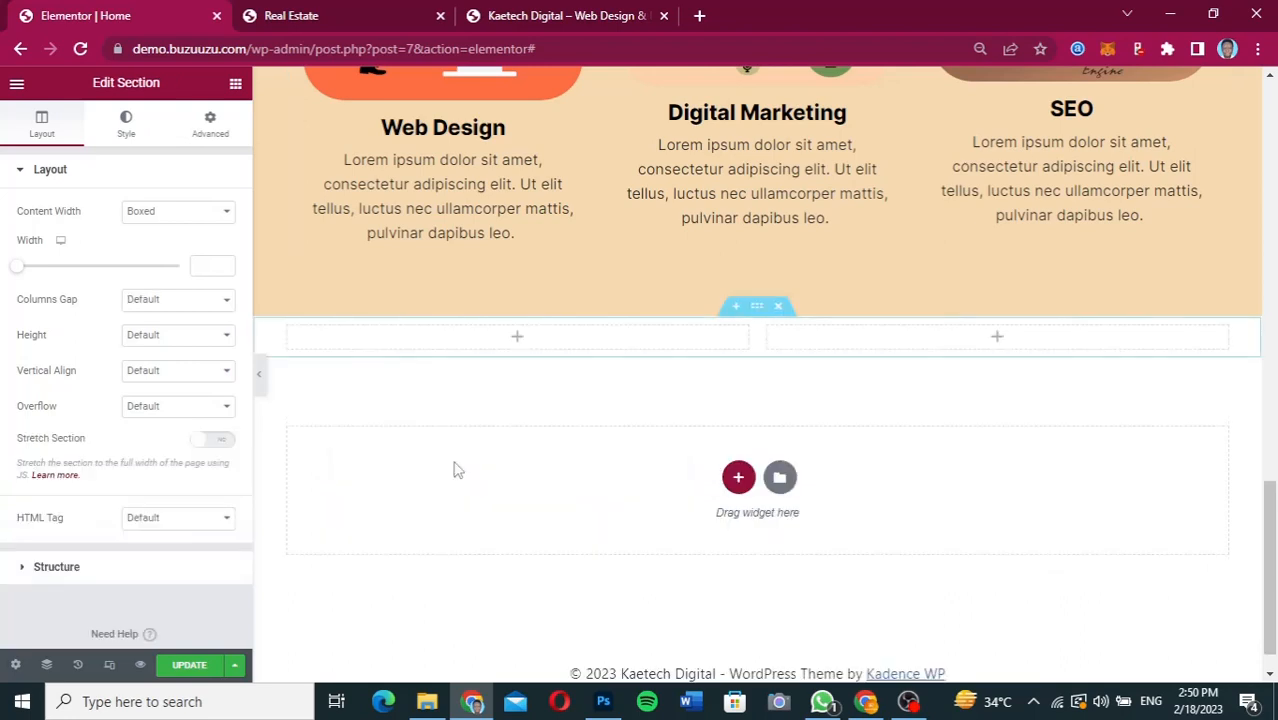
left_click(778, 308)
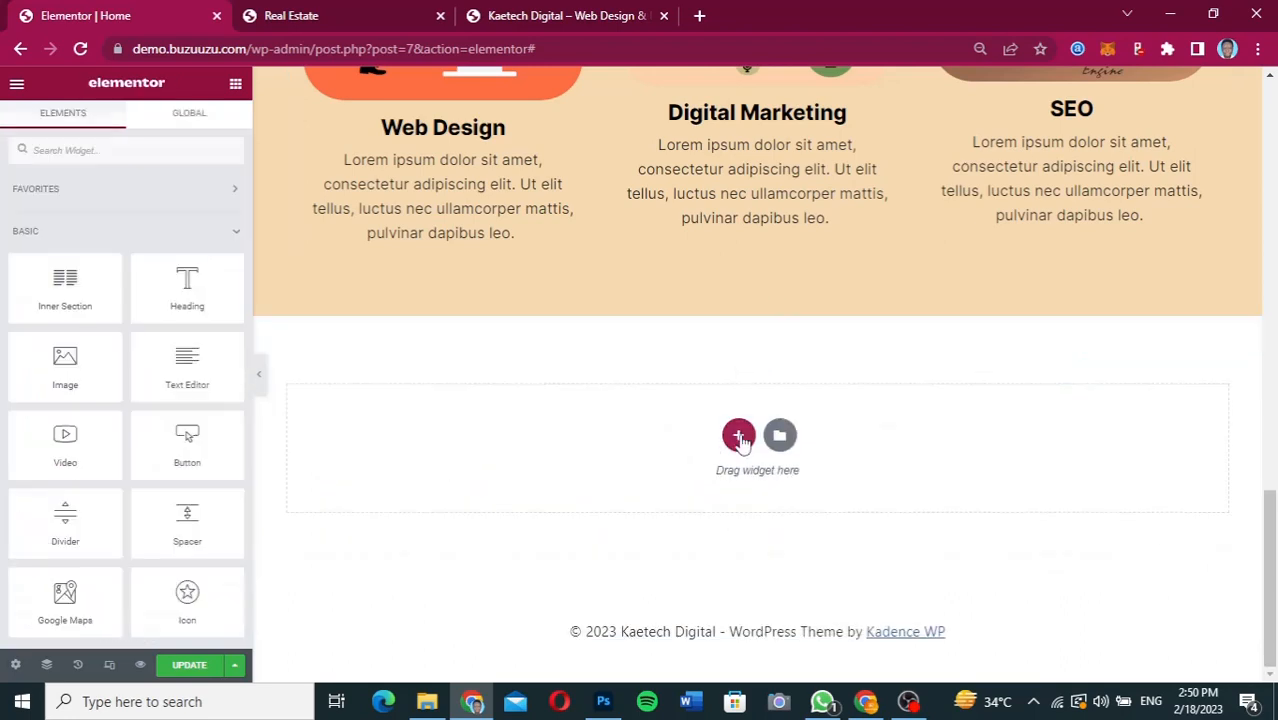
Add a single-column section below Services and give it a minimum height of 600 px.
left_click(738, 435)
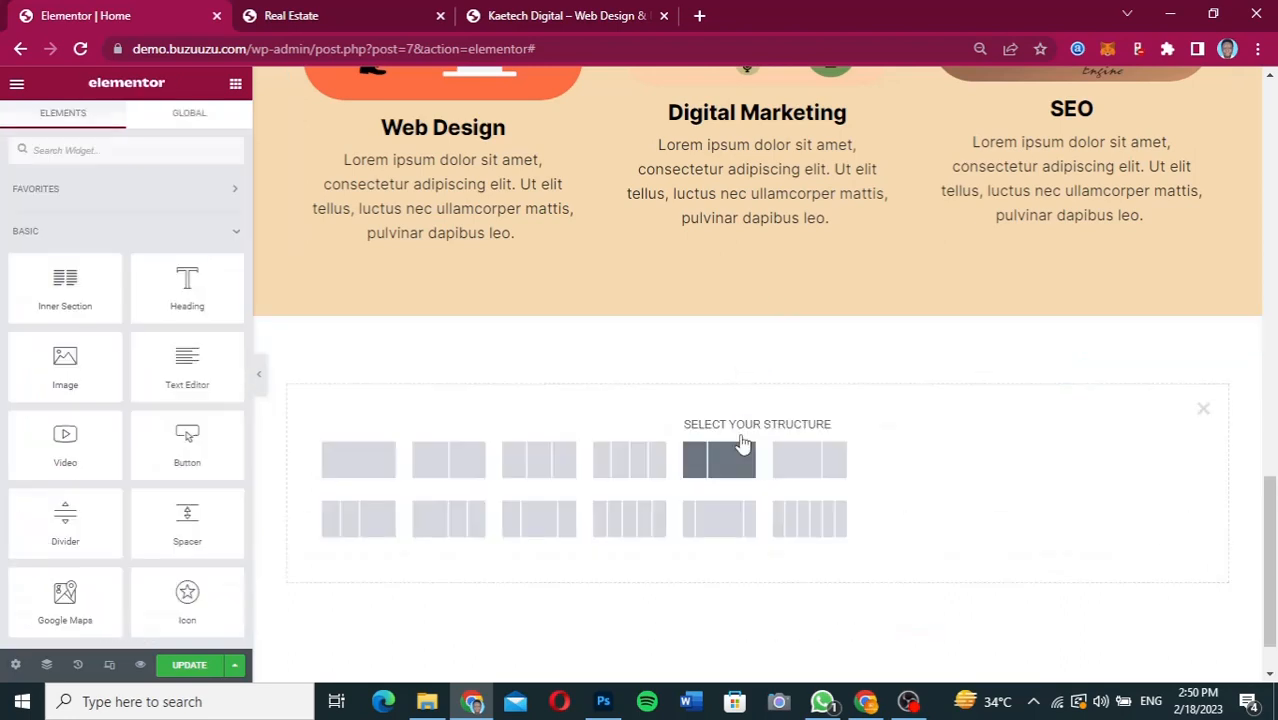
left_click(355, 460)
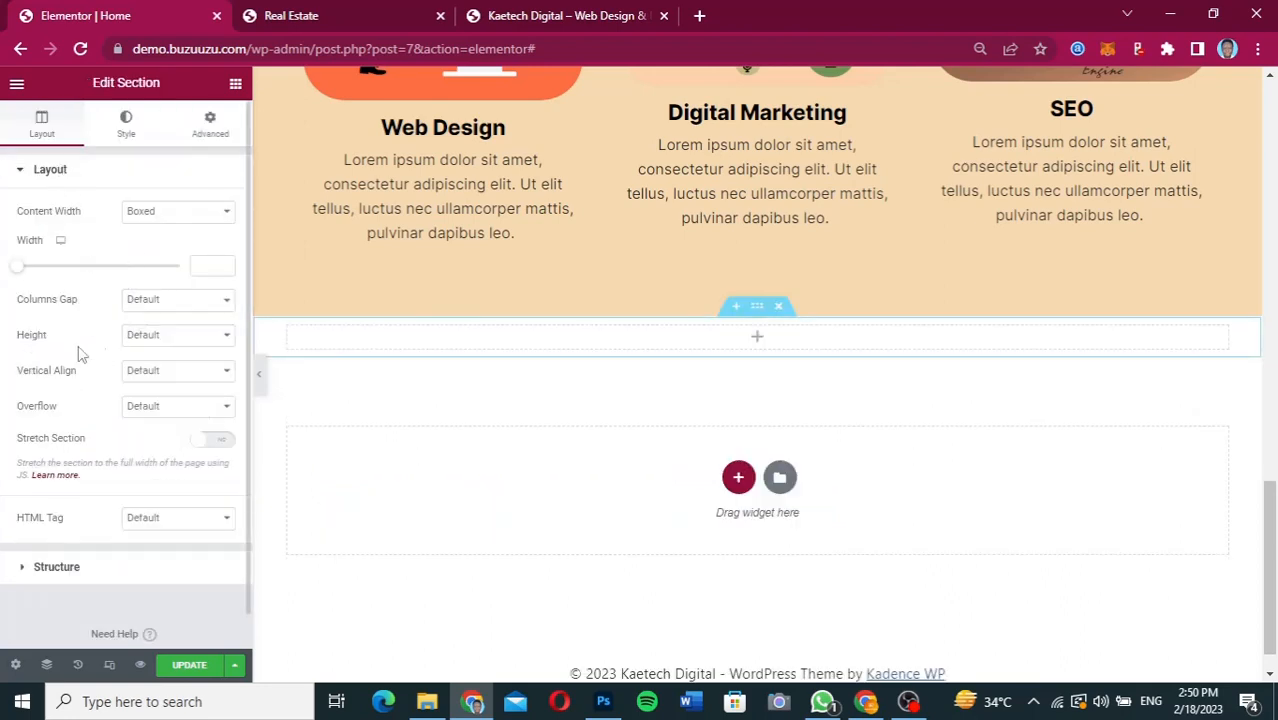
left_click(165, 335)
left_click(163, 375)
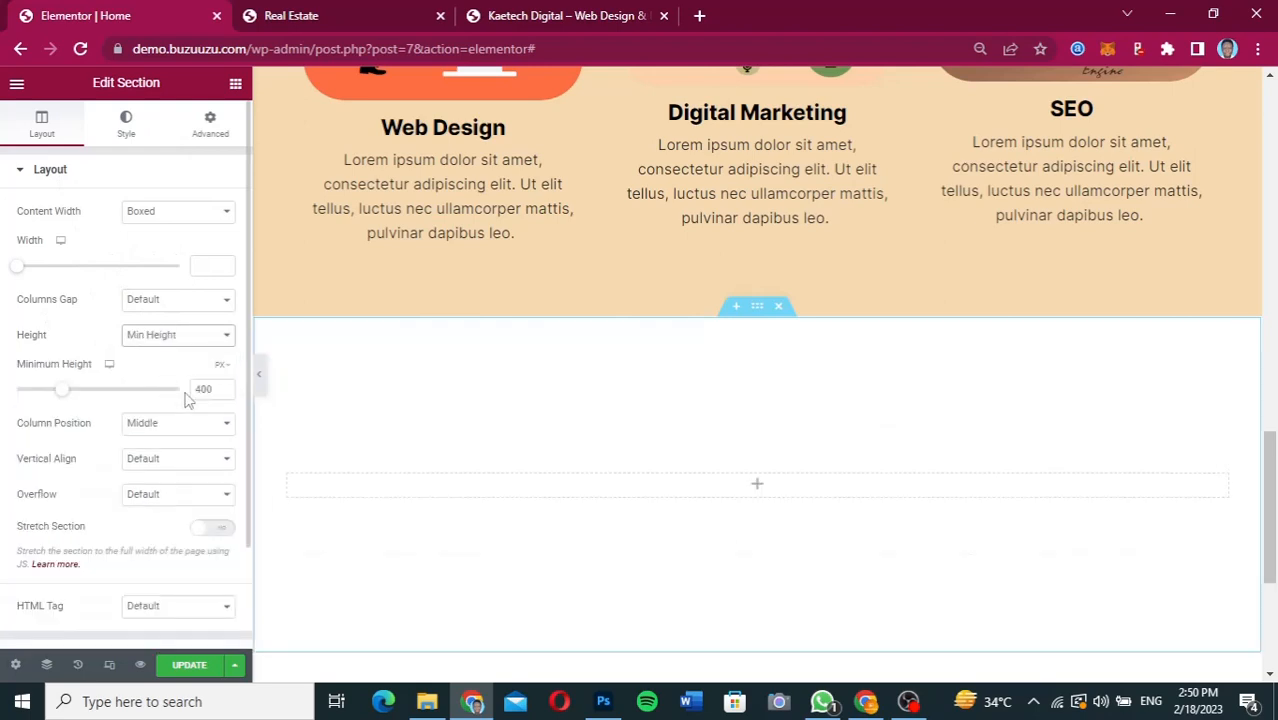
left_click(196, 390)
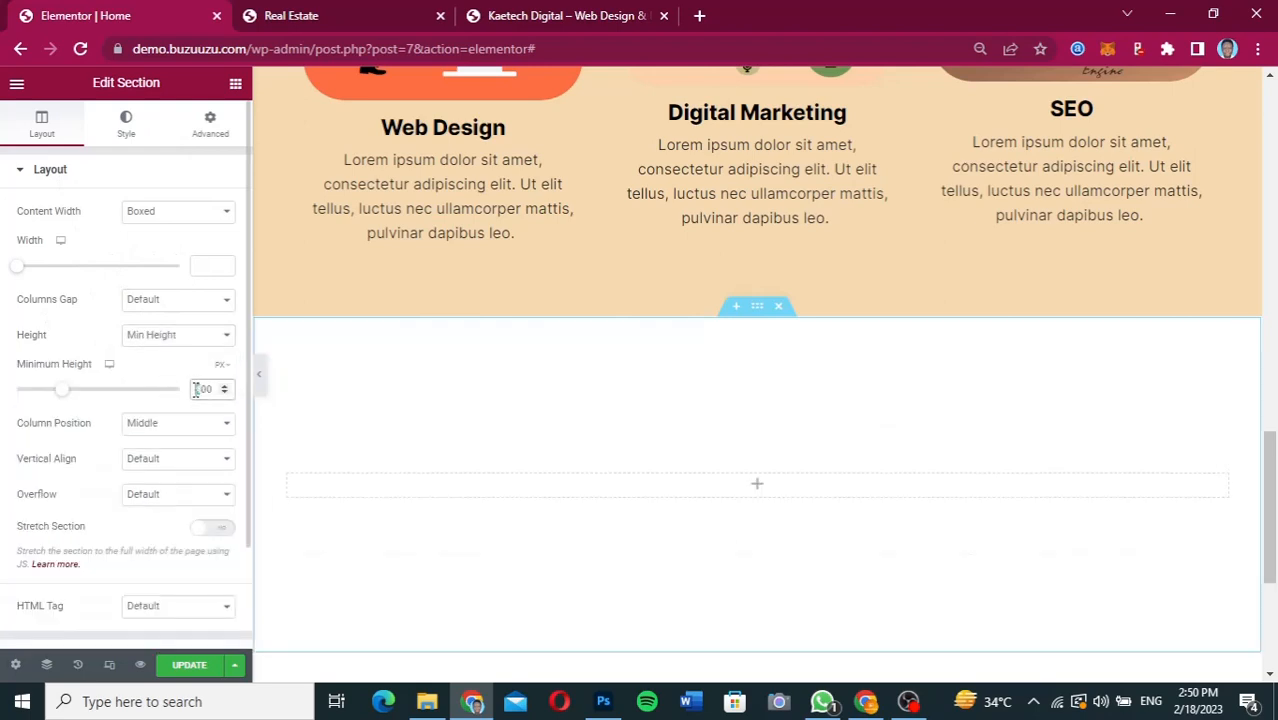
type("6")
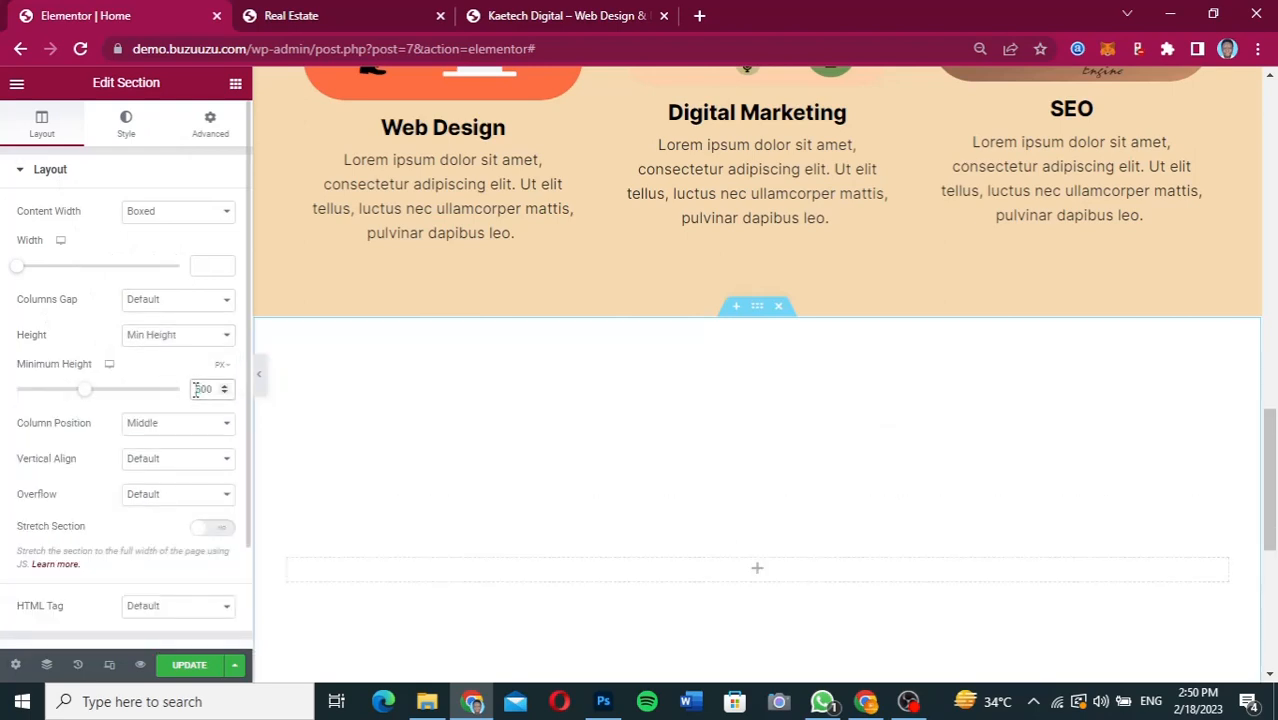
Copy the "Our" heading from the Services section and paste it into the new section's empty column.
scroll(836, 277, "up", 4)
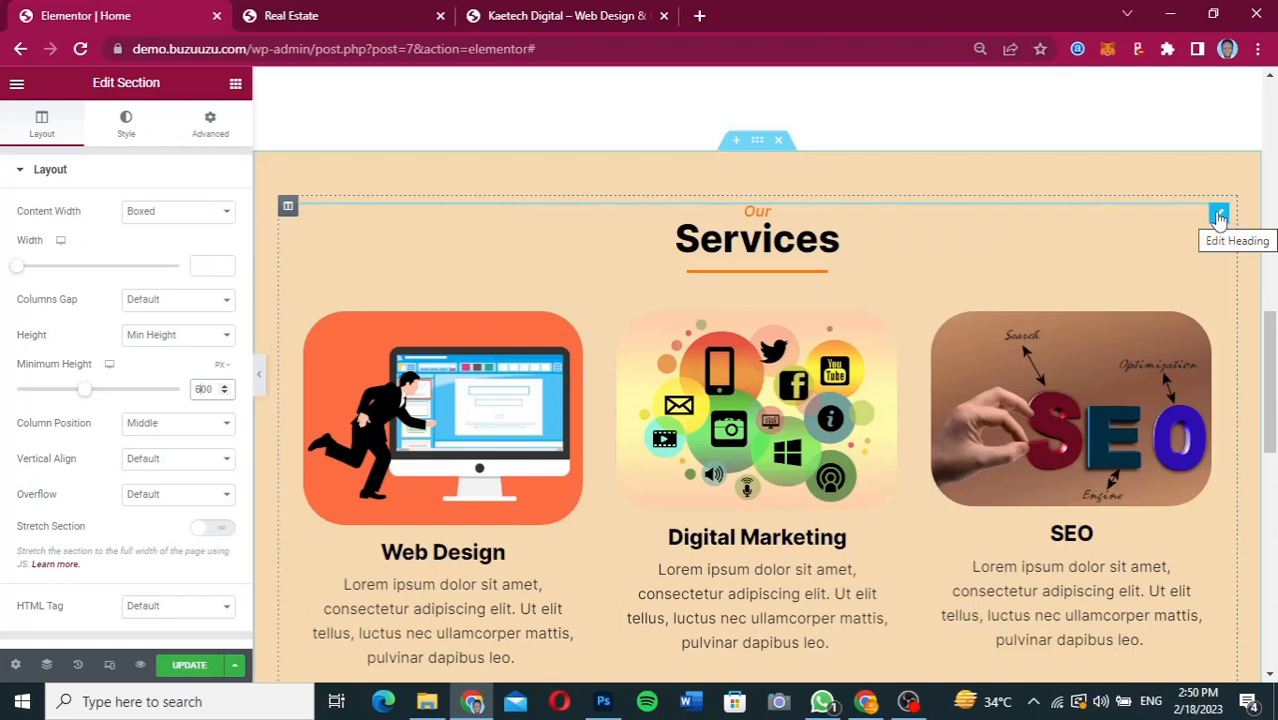
left_click(1218, 216)
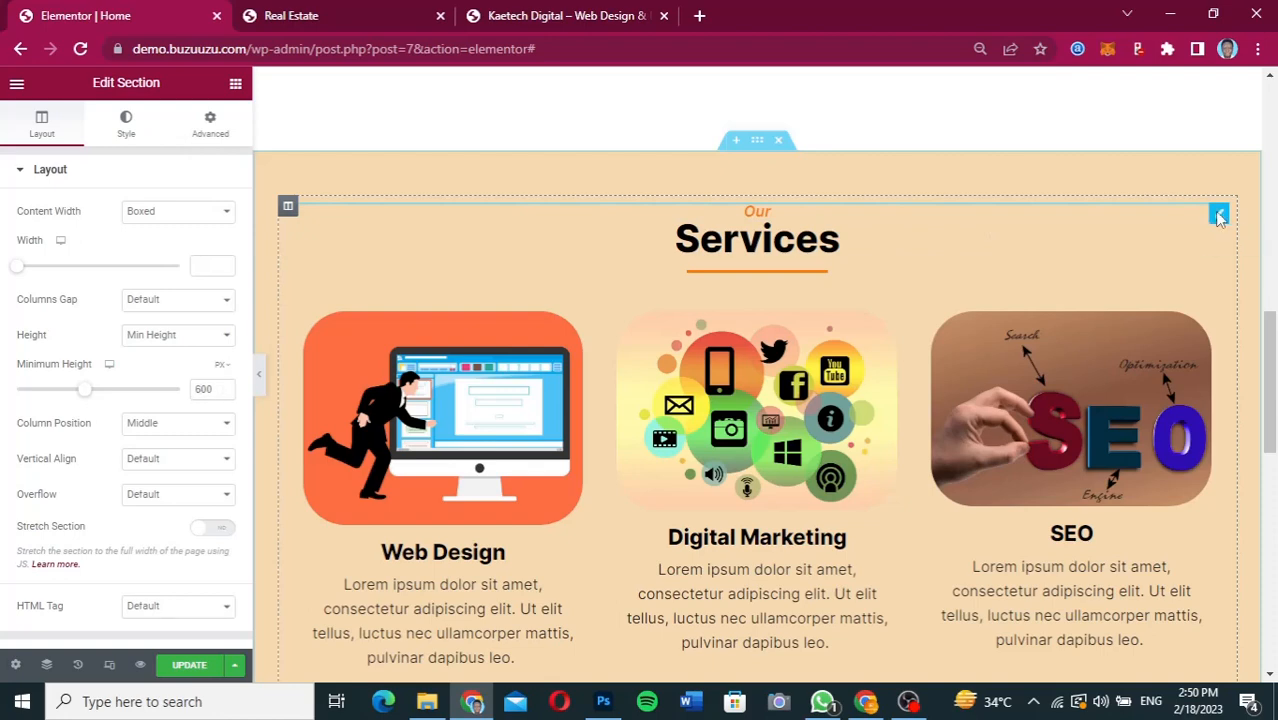
right_click(1218, 216)
left_click(1170, 289)
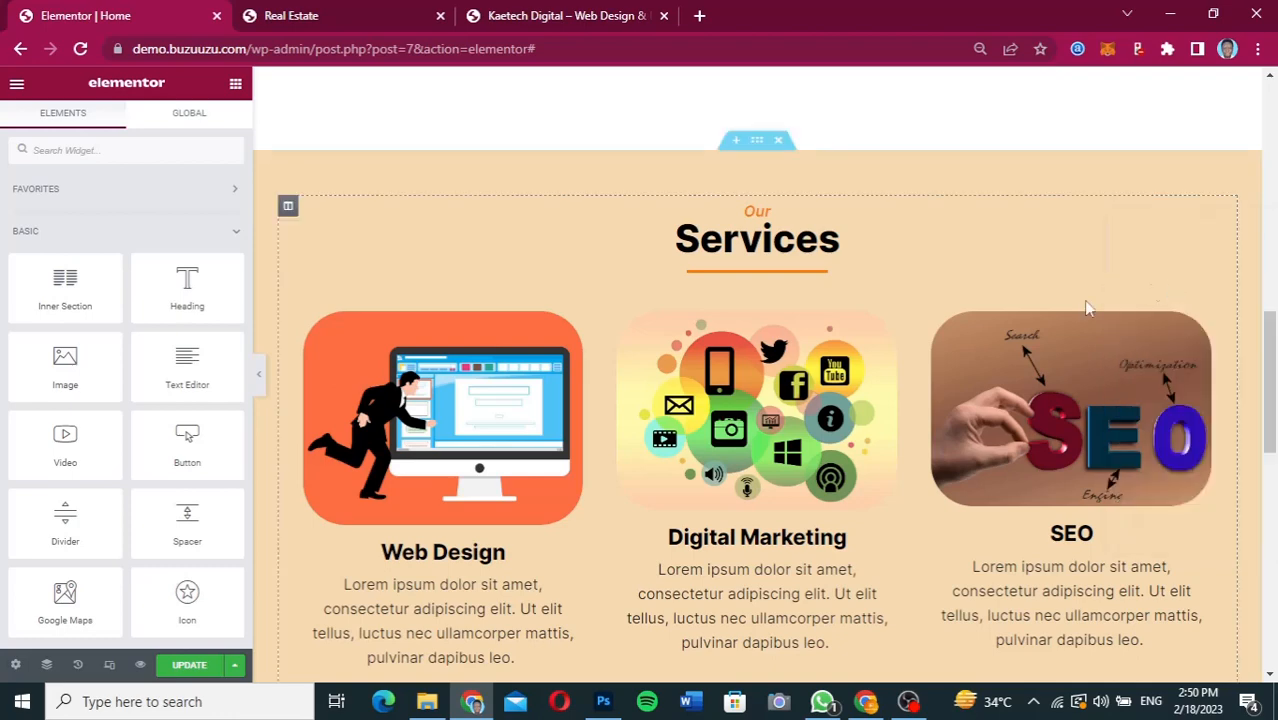
scroll(882, 399, "down", 3)
scroll(781, 515, "down", 2)
scroll(783, 516, "down", 1)
right_click(762, 482)
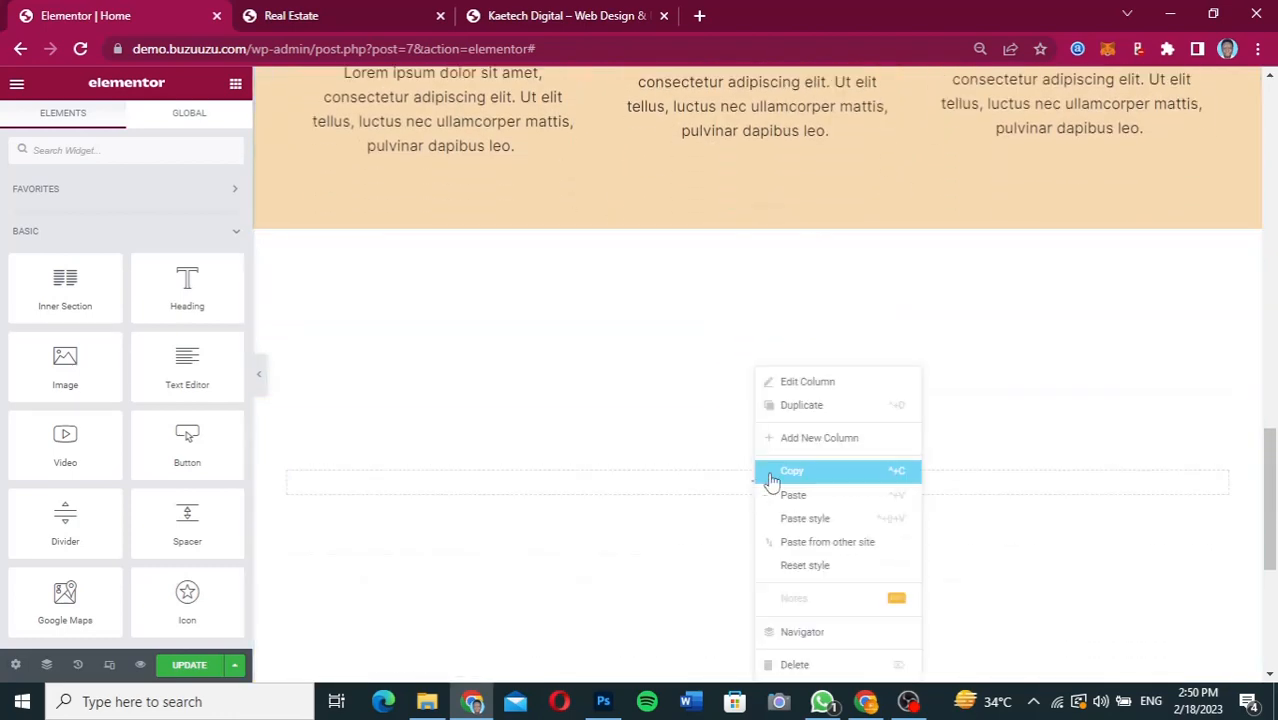
left_click(800, 496)
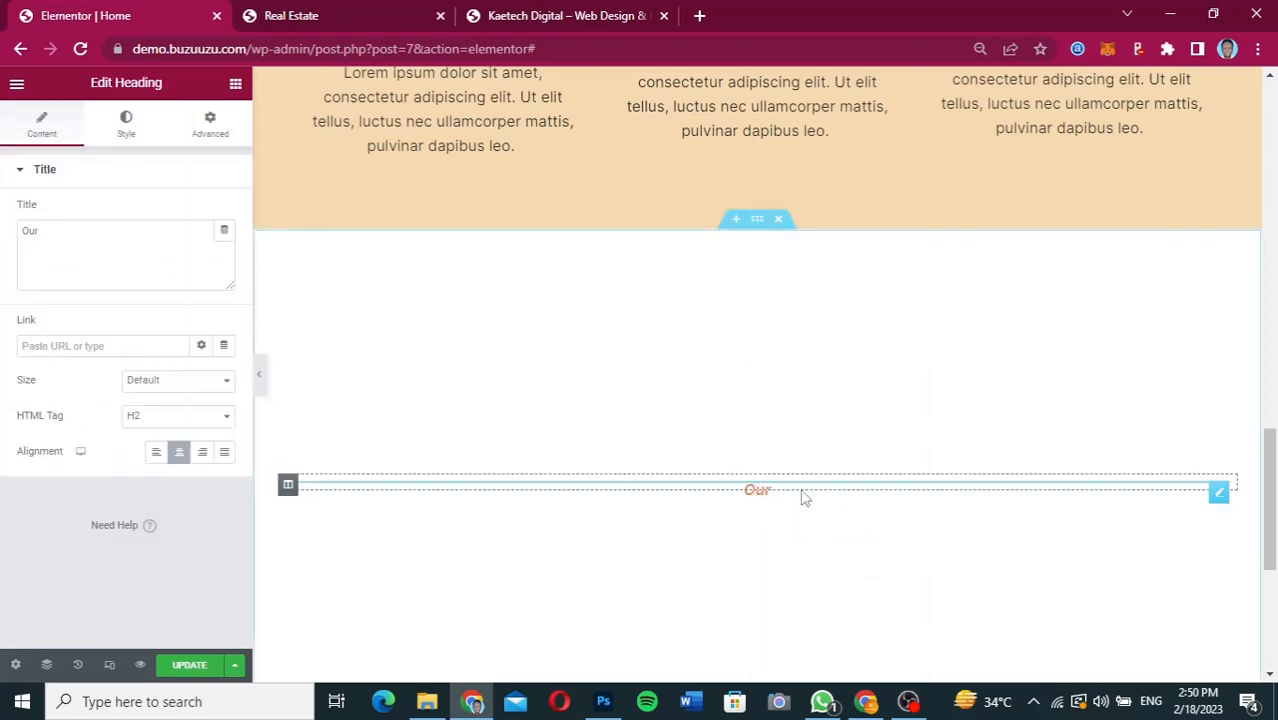
Copy the "Services" heading and paste it beneath the "Our" heading in the new section.
scroll(802, 497, "up", 6)
scroll(800, 496, "up", 2)
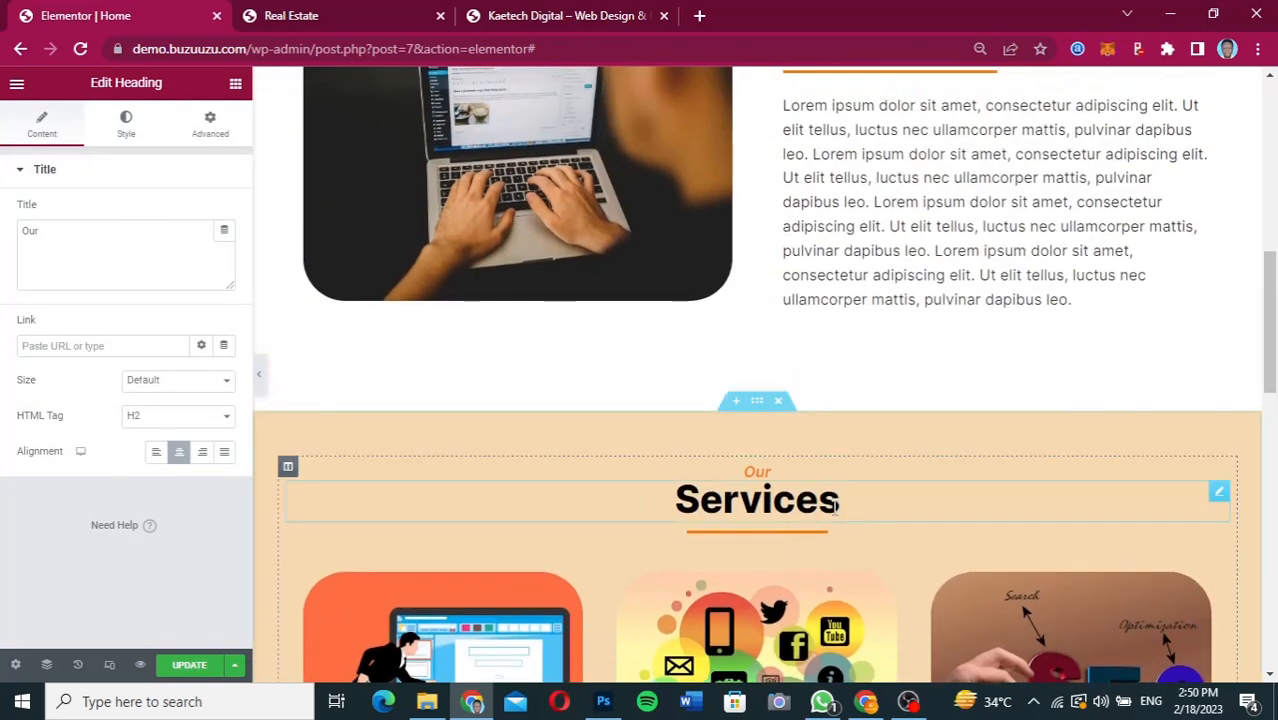
right_click(822, 498)
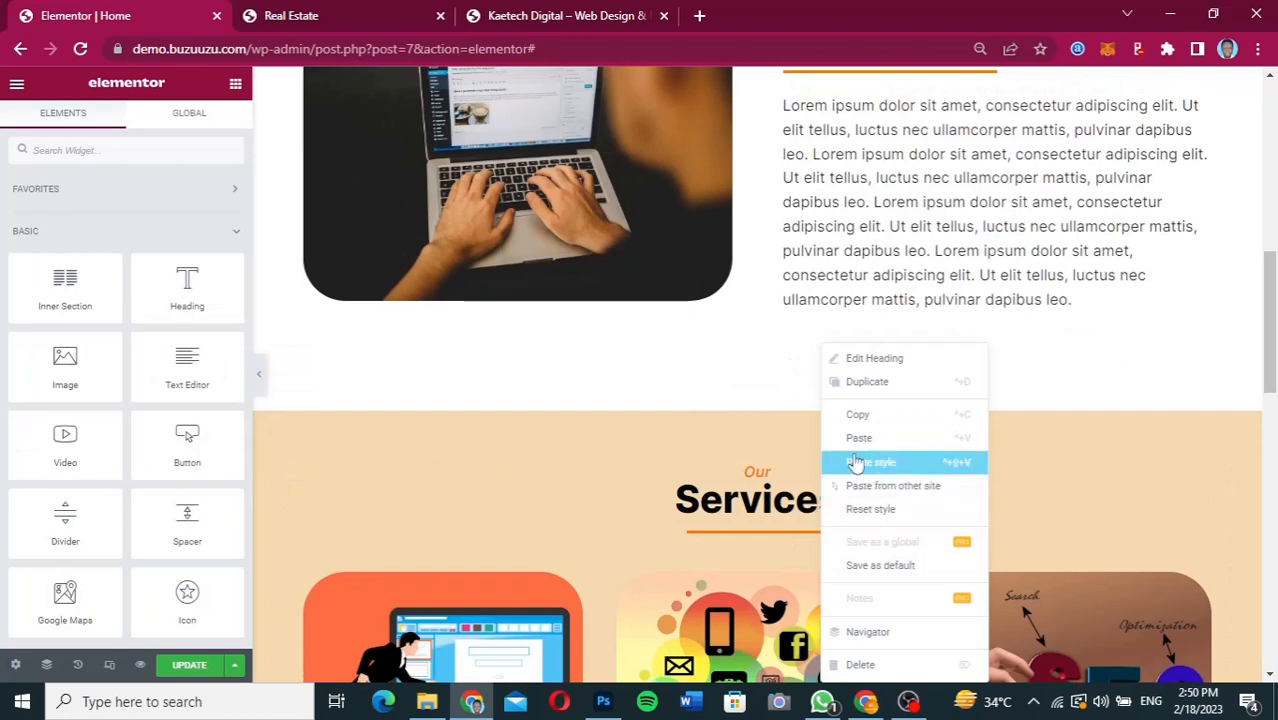
left_click(869, 423)
scroll(776, 543, "down", 6)
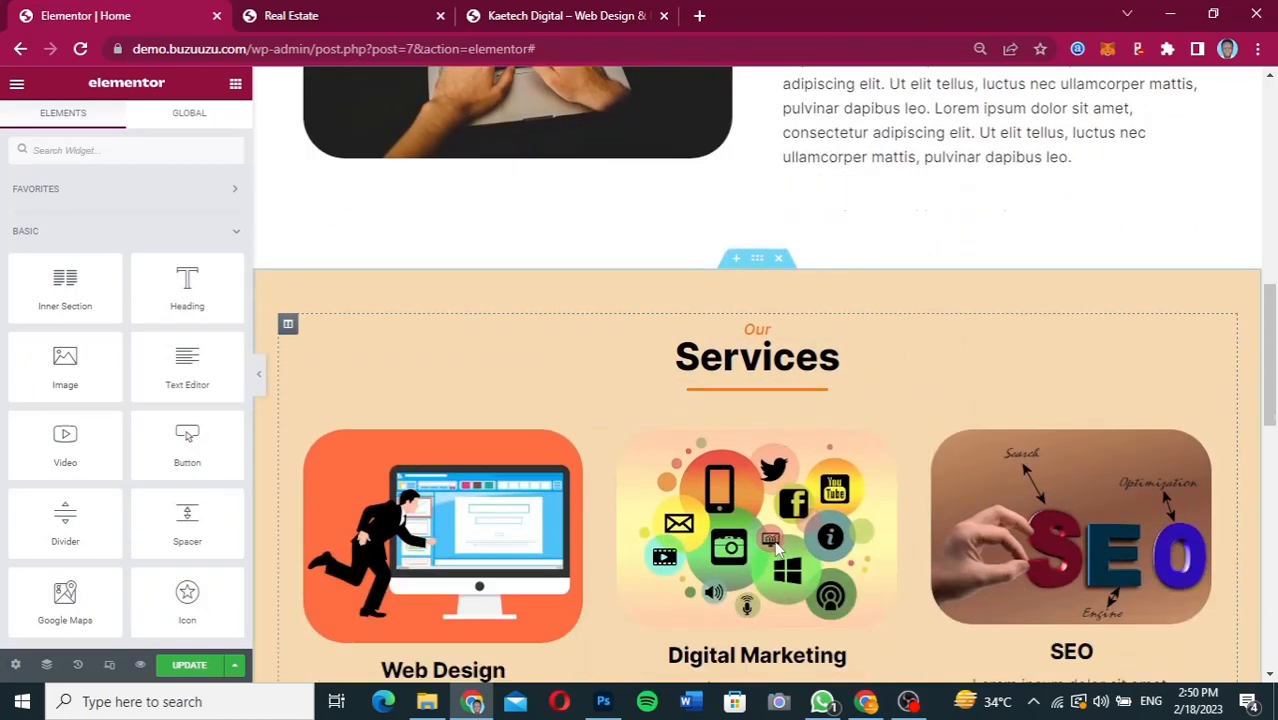
scroll(776, 545, "down", 2)
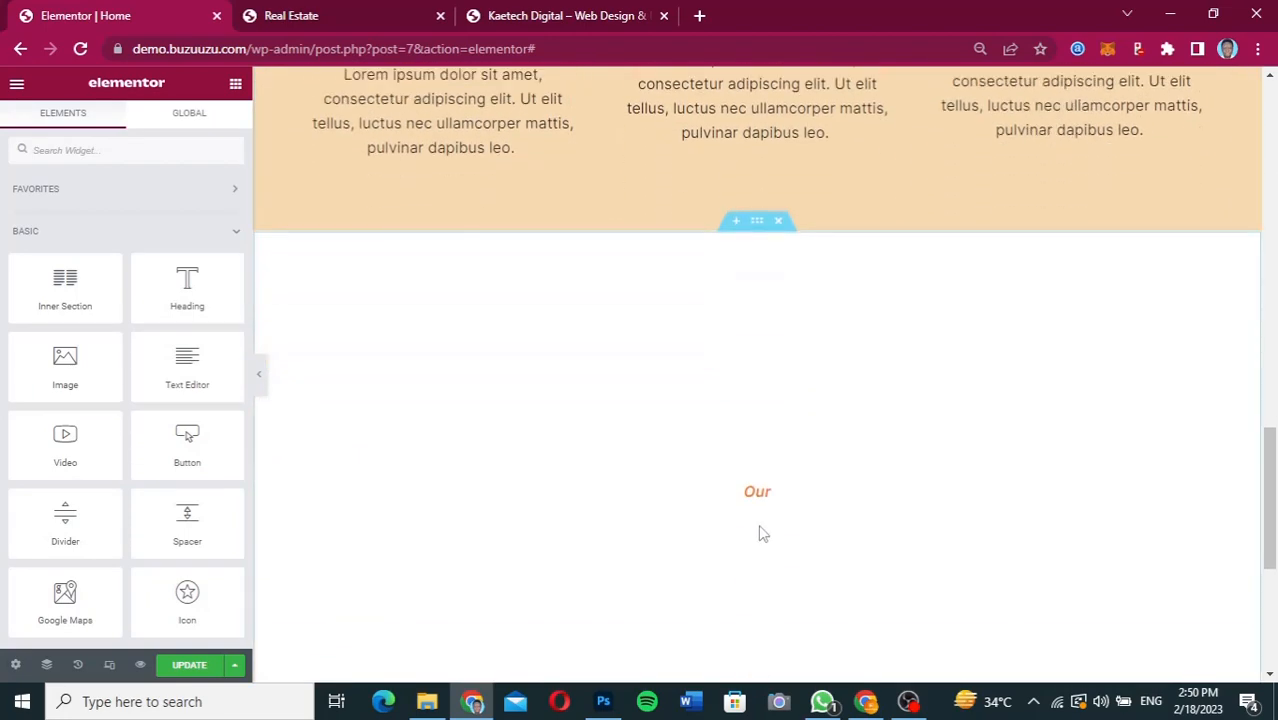
right_click(757, 497)
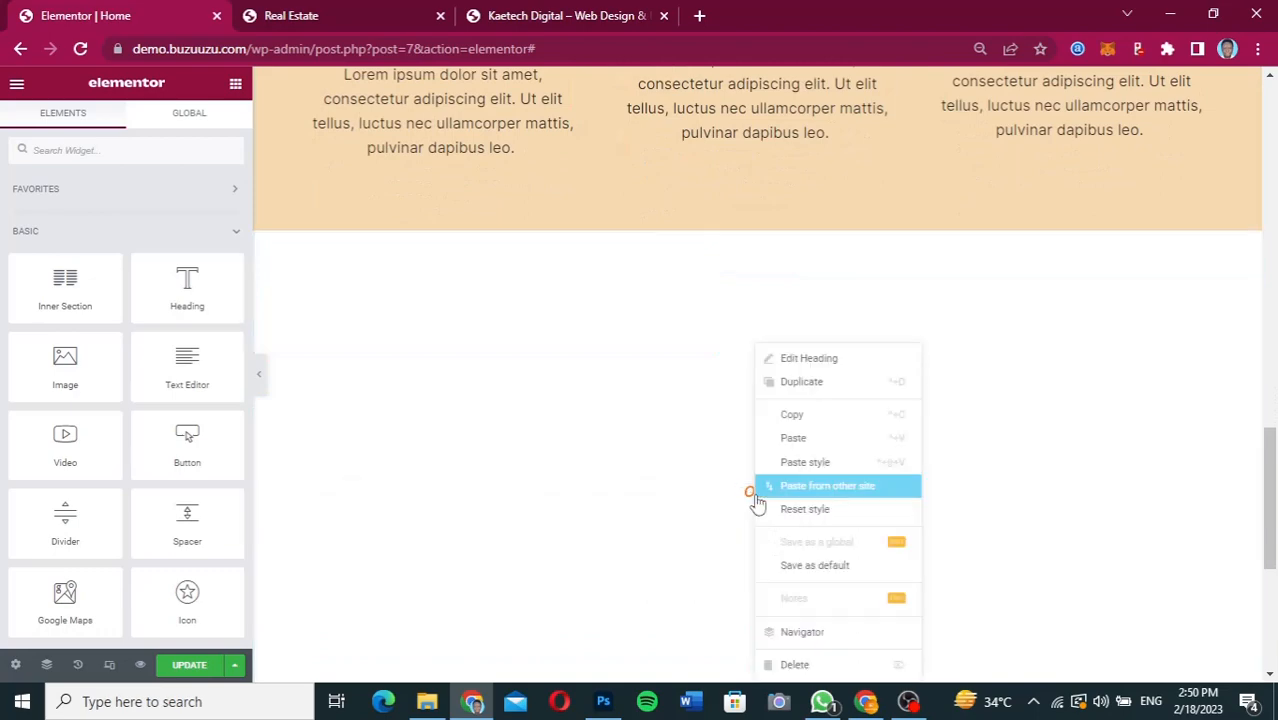
left_click(803, 440)
Copy the orange divider from the Services section and paste it under the new section's "Services" heading.
scroll(800, 433, "up", 7)
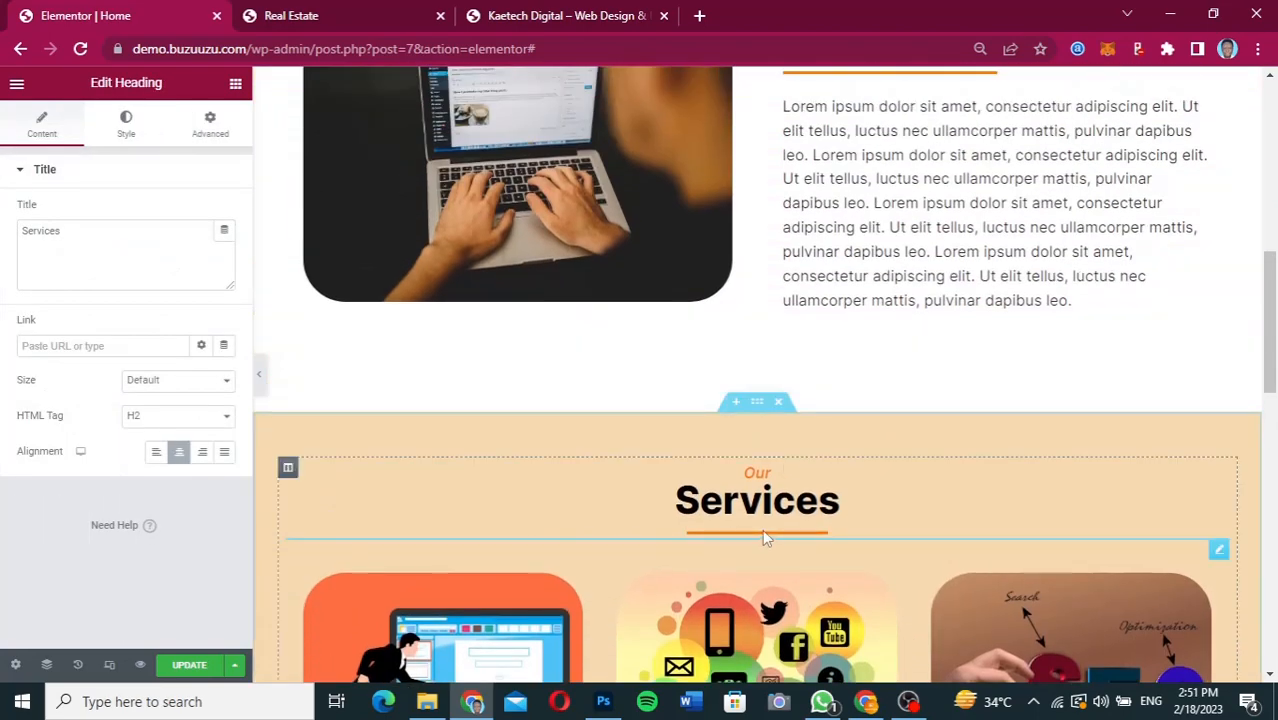
right_click(762, 536)
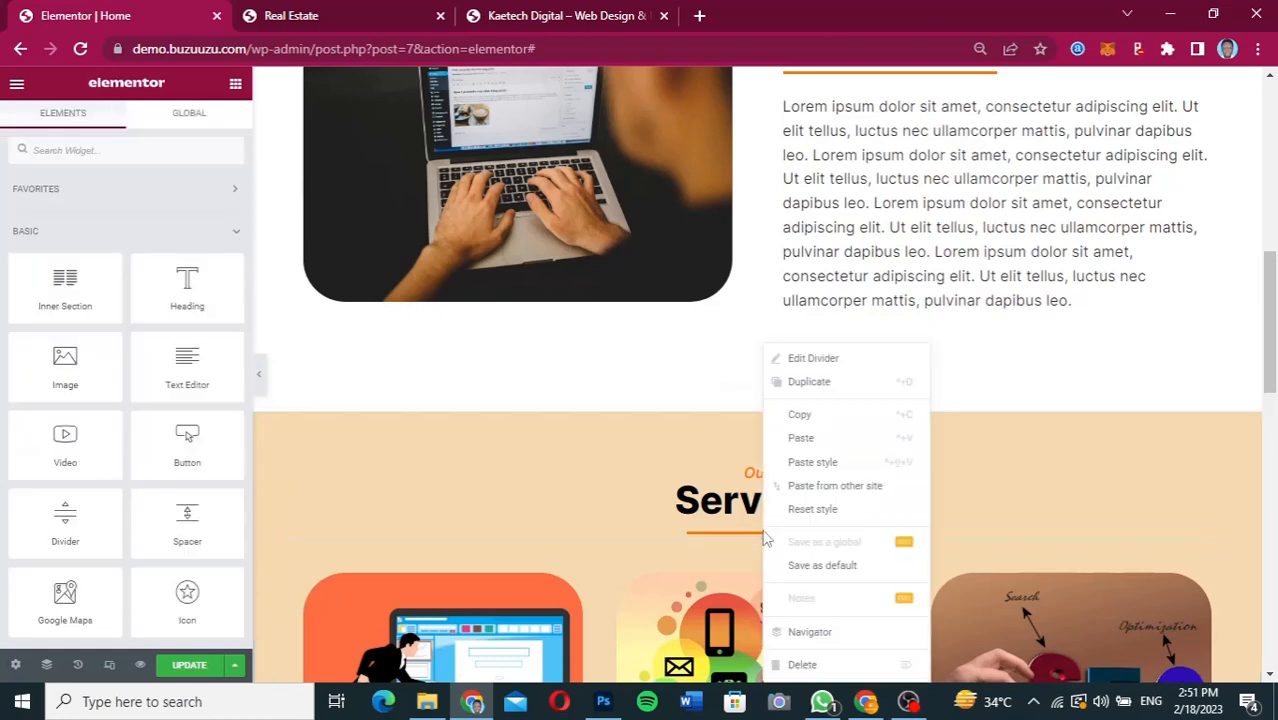
left_click(819, 414)
scroll(818, 415, "down", 7)
scroll(818, 421, "down", 2)
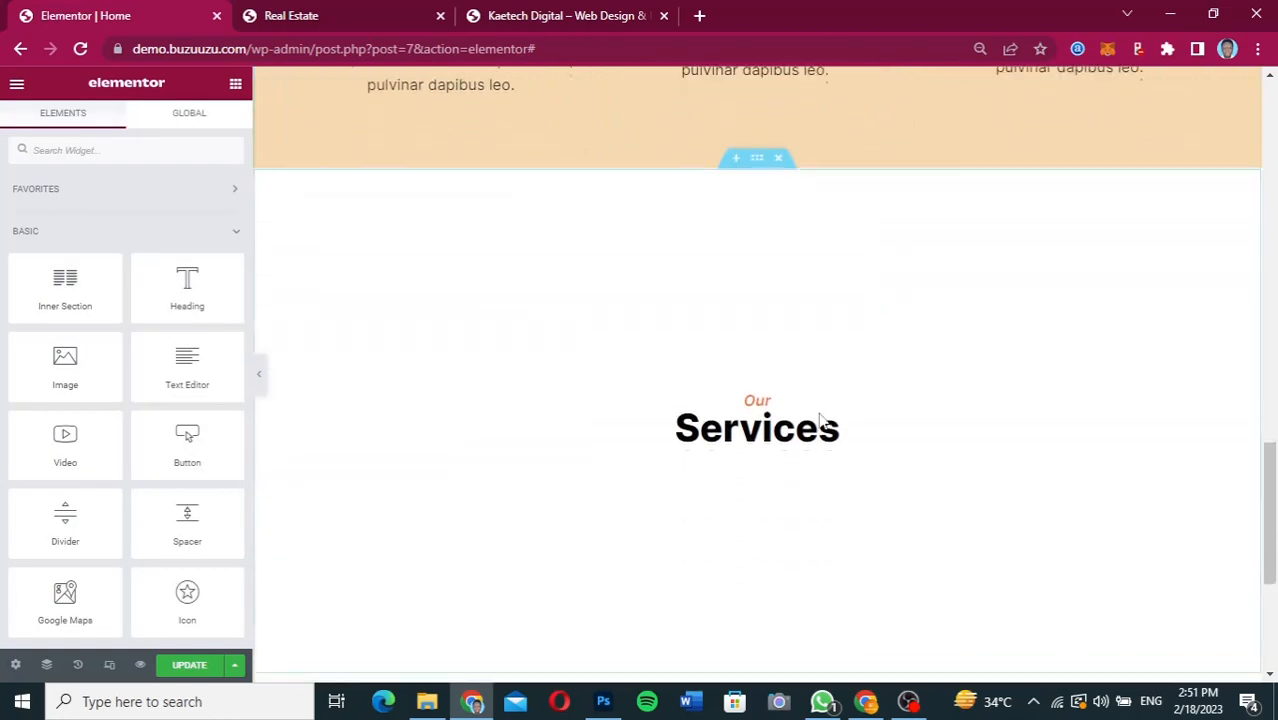
right_click(778, 436)
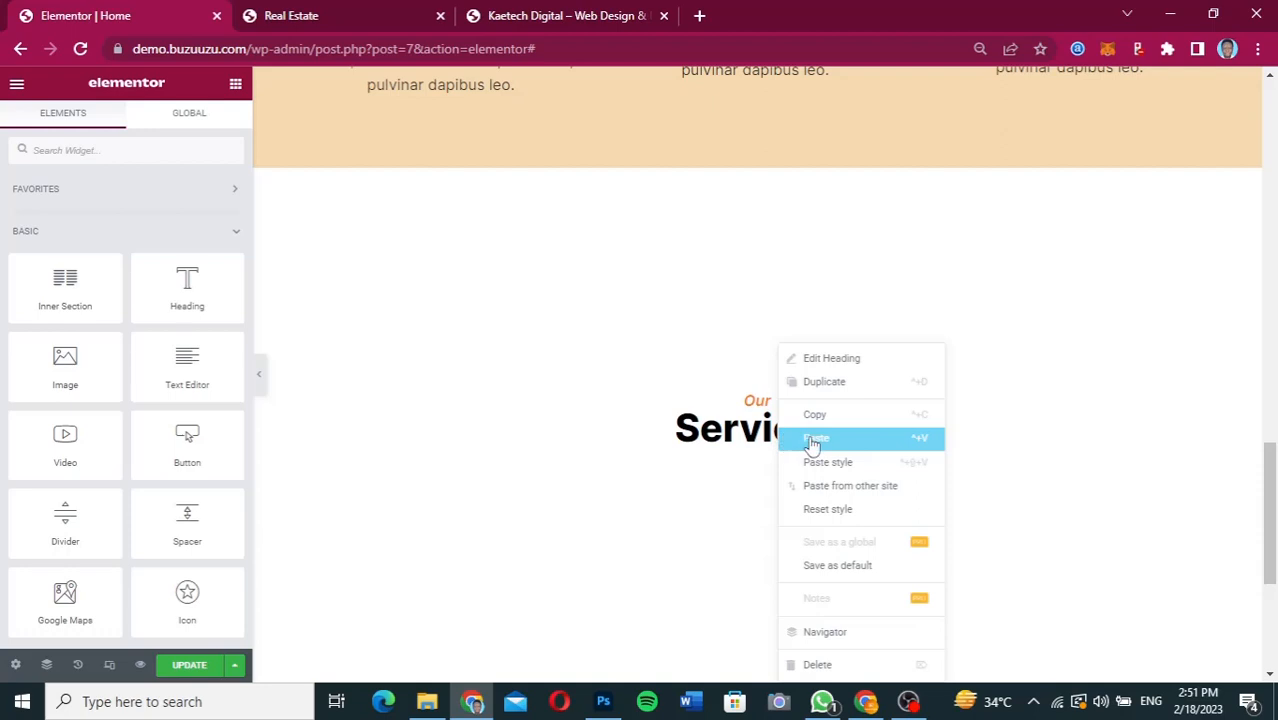
left_click(815, 440)
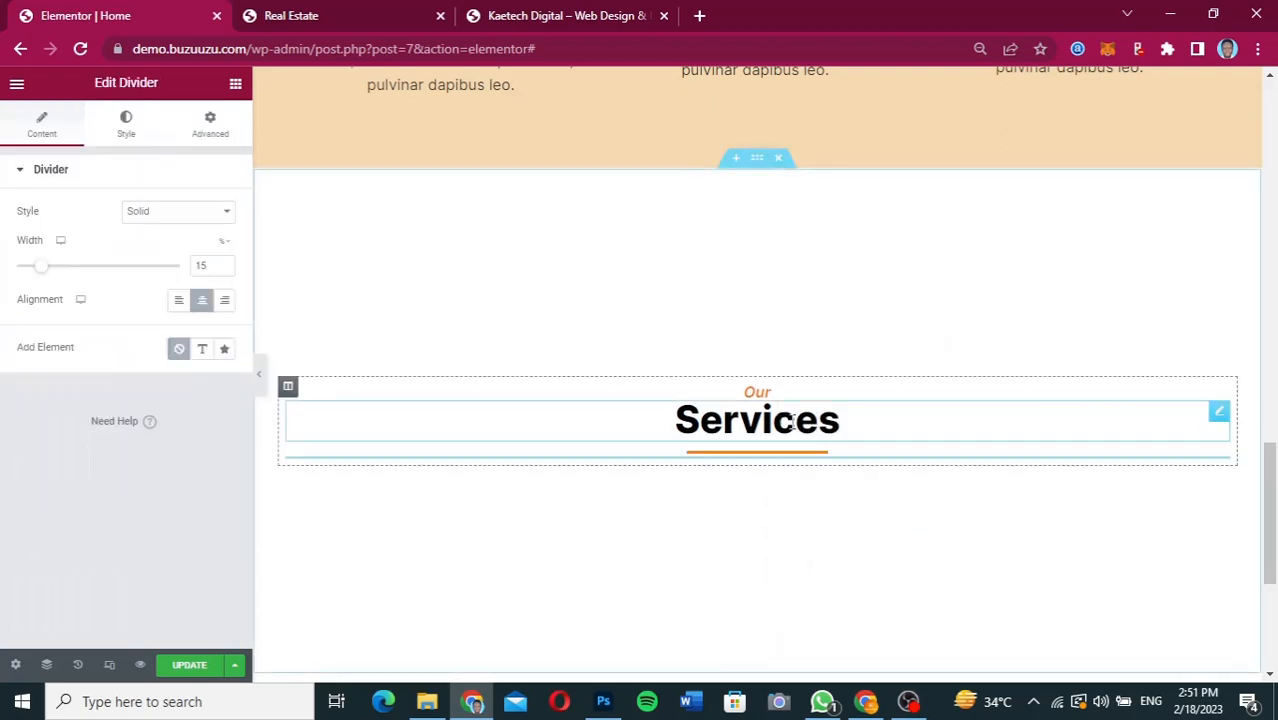
Change the new section's main heading title to "Portfolio".
left_click(791, 421)
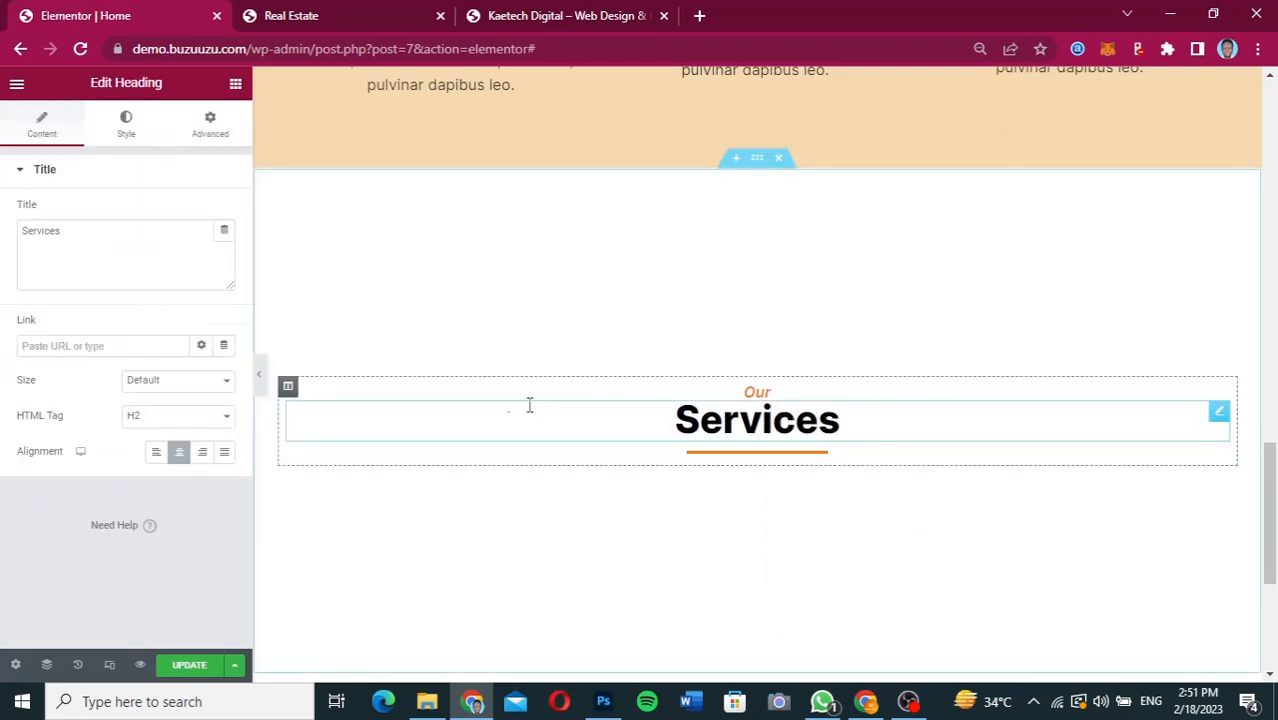
left_click_drag(83, 229, 5, 232)
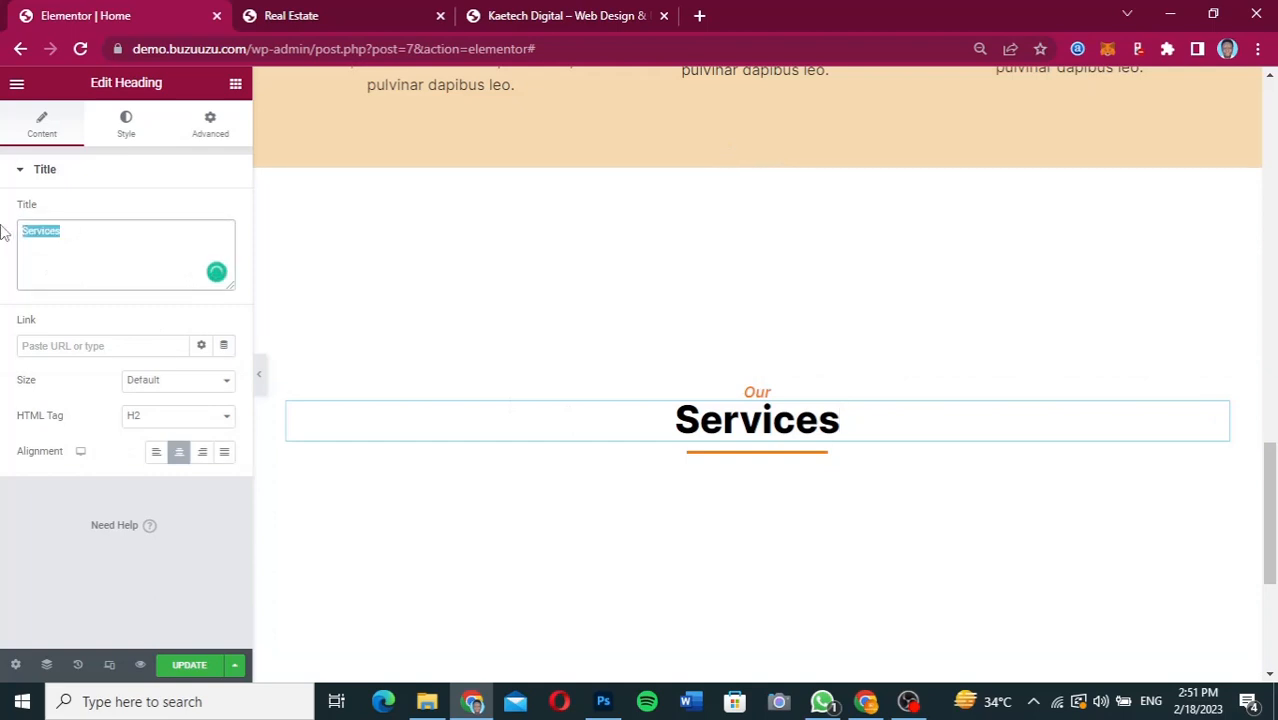
type("Port")
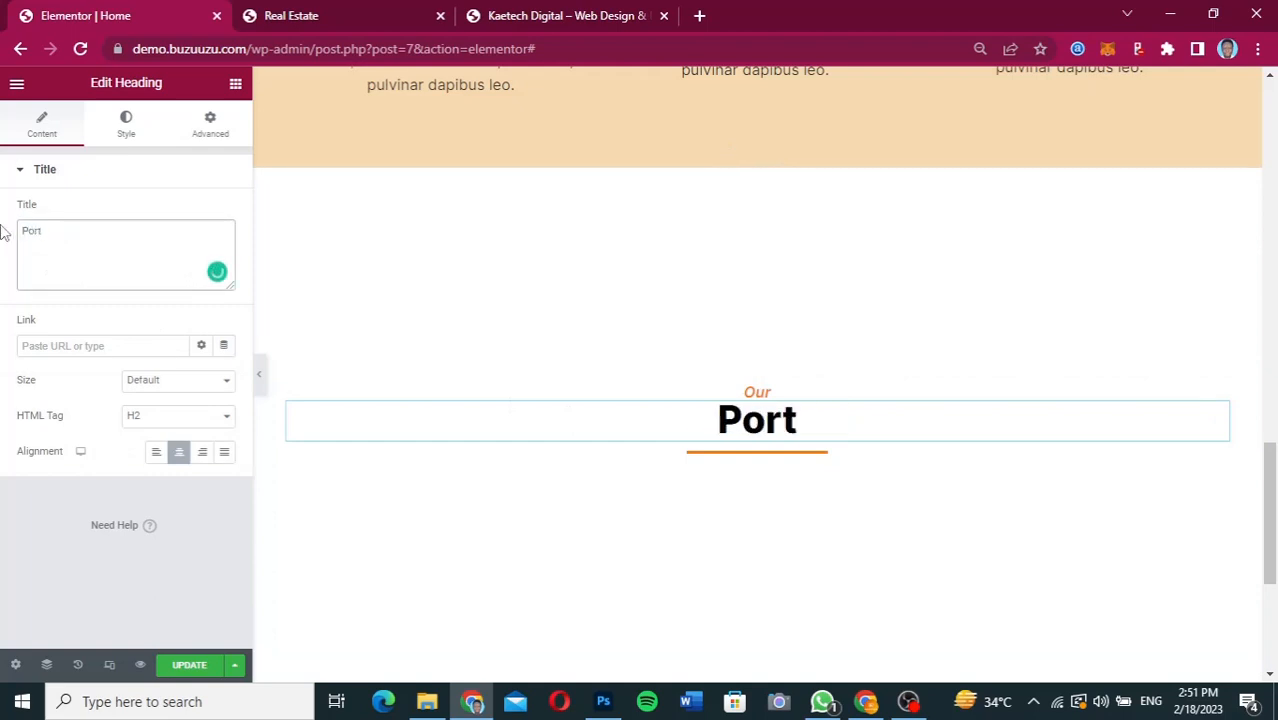
type("folio")
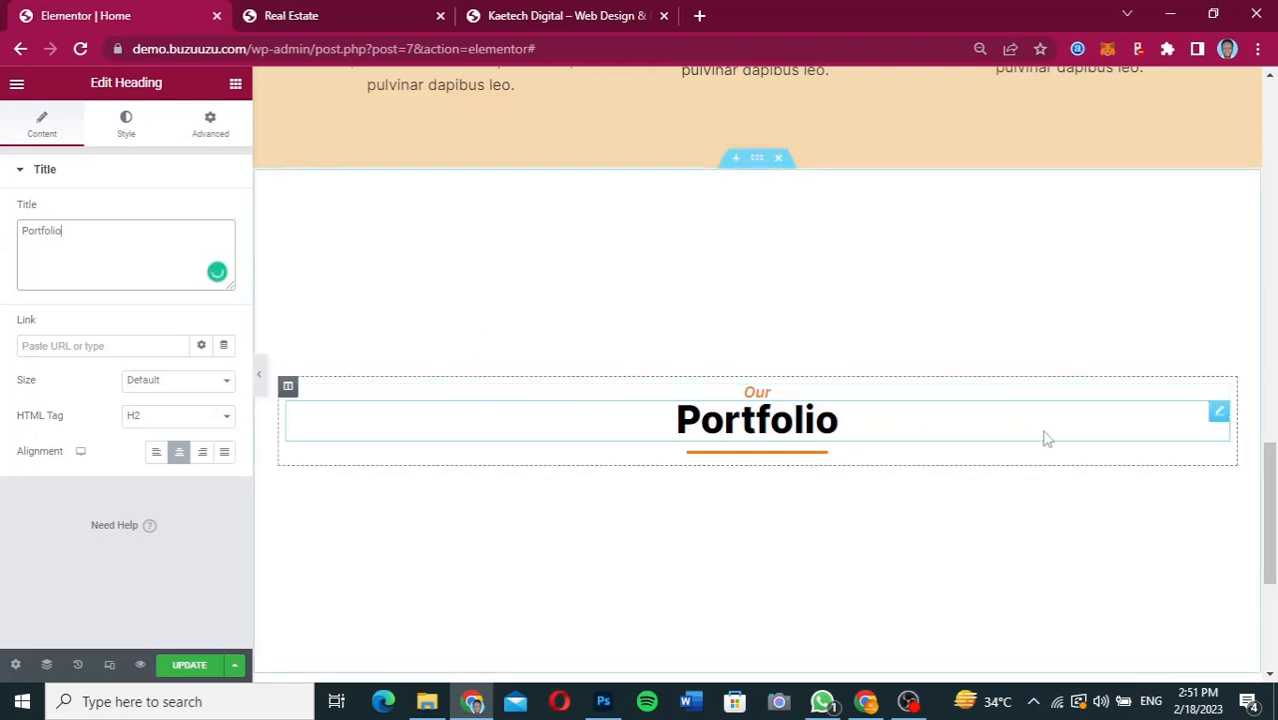
Copy the three-column inner section from Services and try to paste it at the Portfolio heading's orange divider.
scroll(1043, 437, "down", 2)
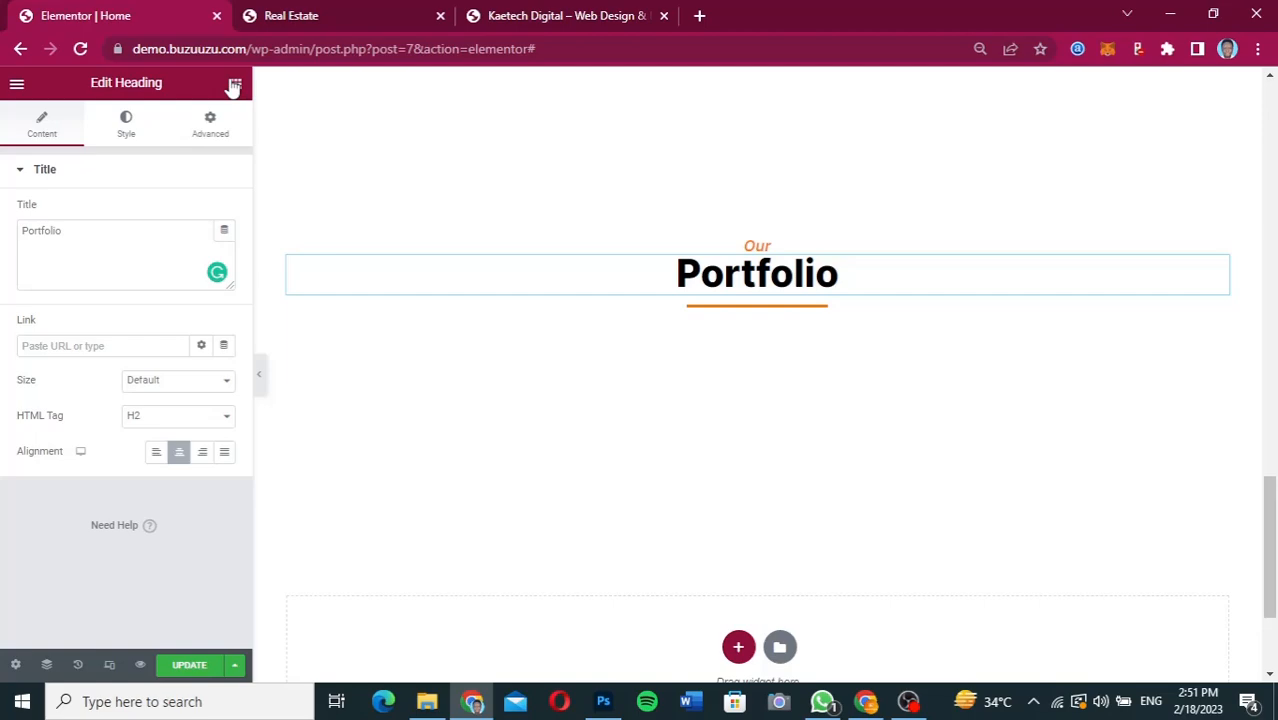
scroll(683, 225, "up", 6)
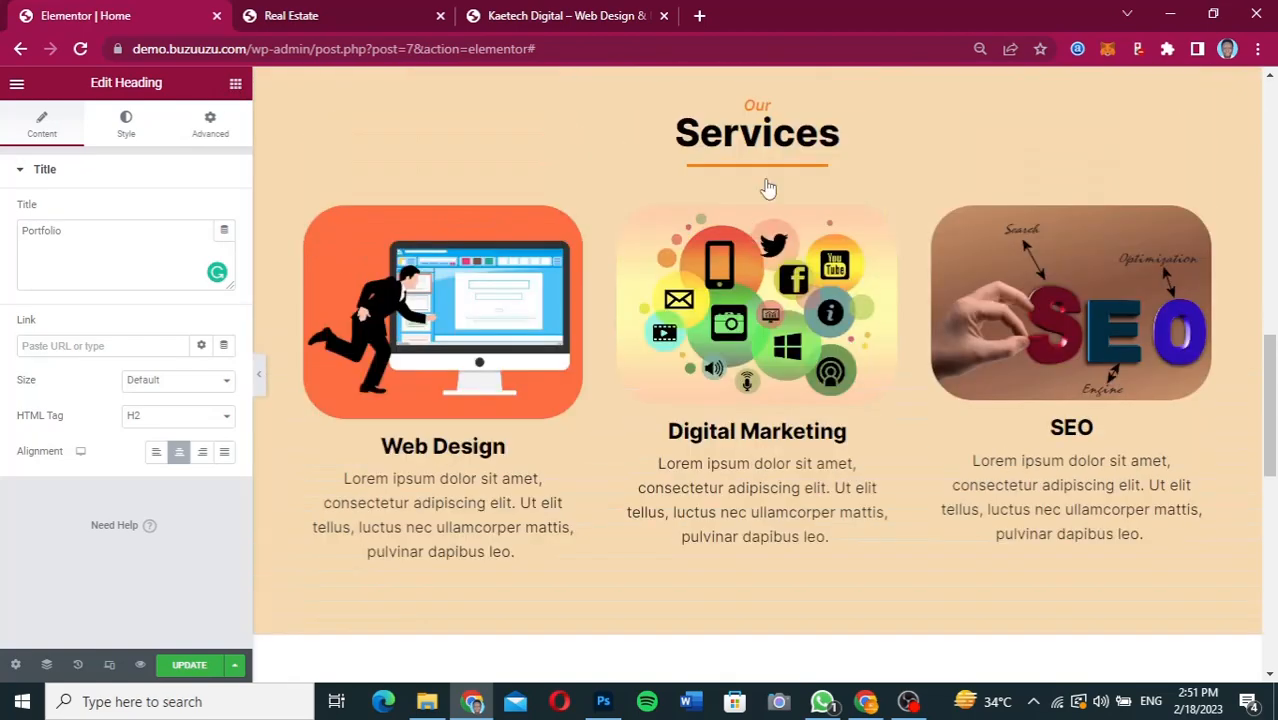
left_click(768, 188)
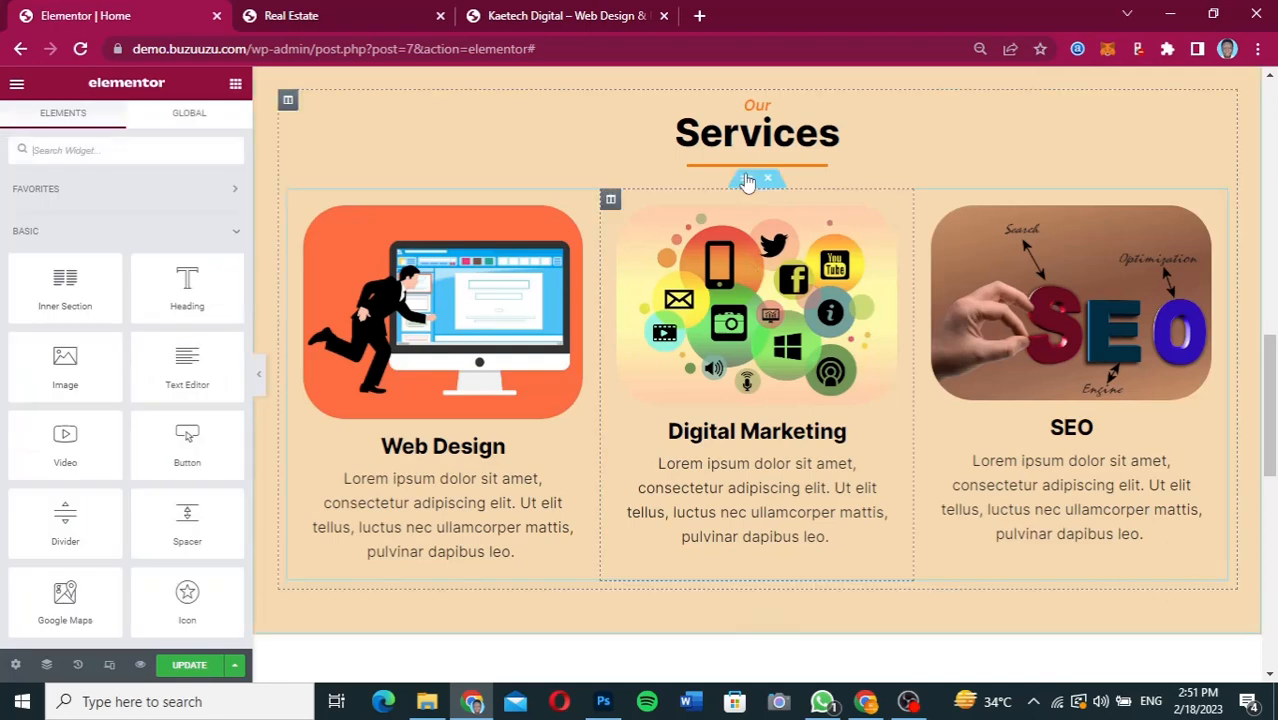
right_click(747, 181)
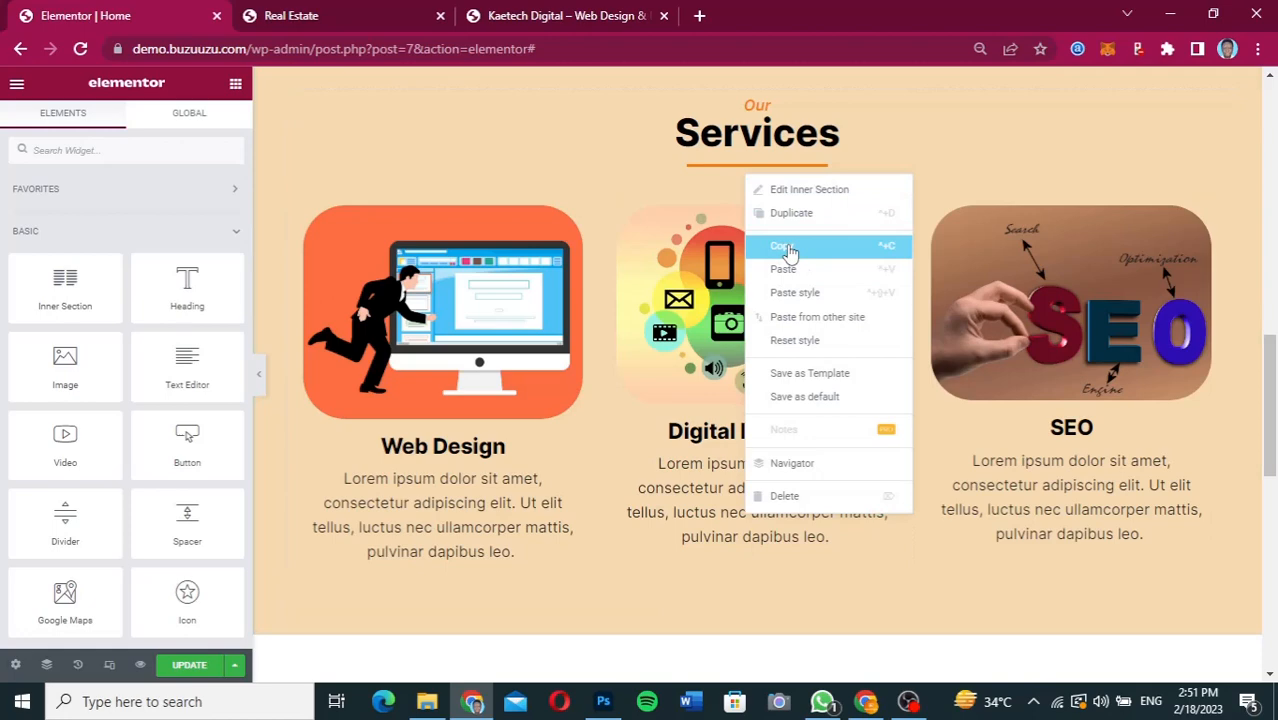
left_click(788, 252)
scroll(762, 374, "down", 3)
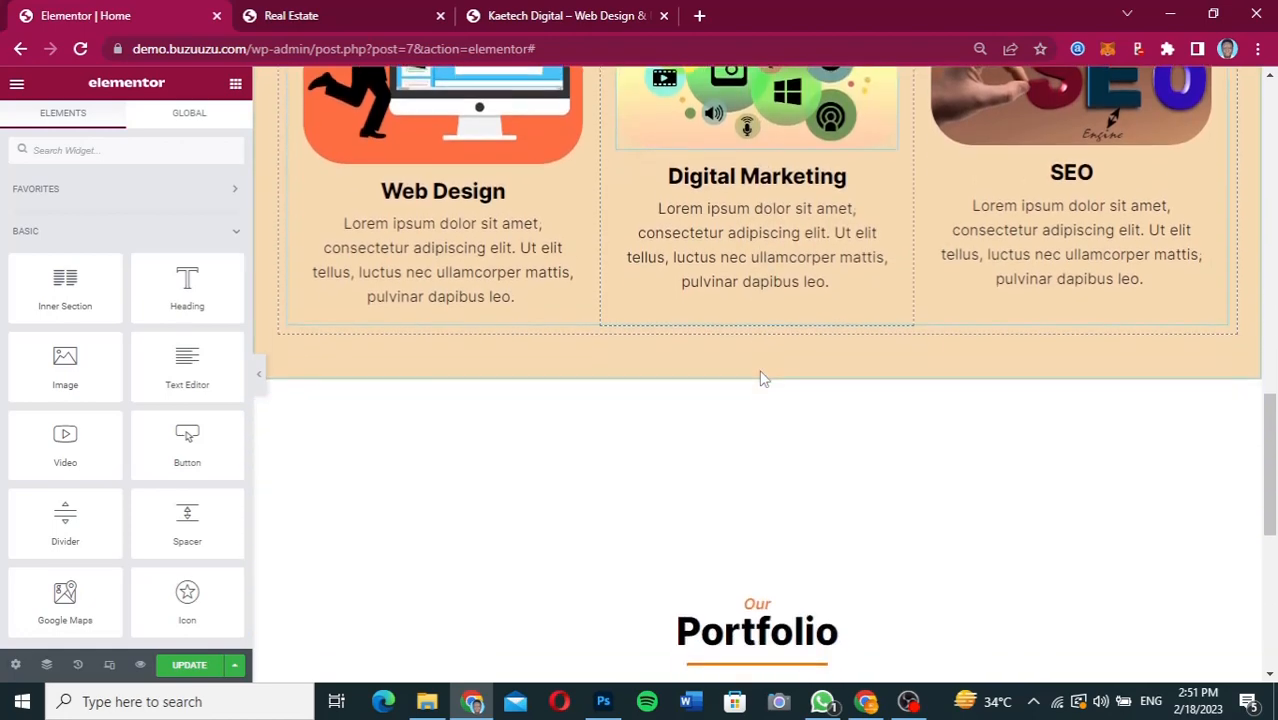
scroll(762, 378, "down", 2)
scroll(645, 538, "down", 2)
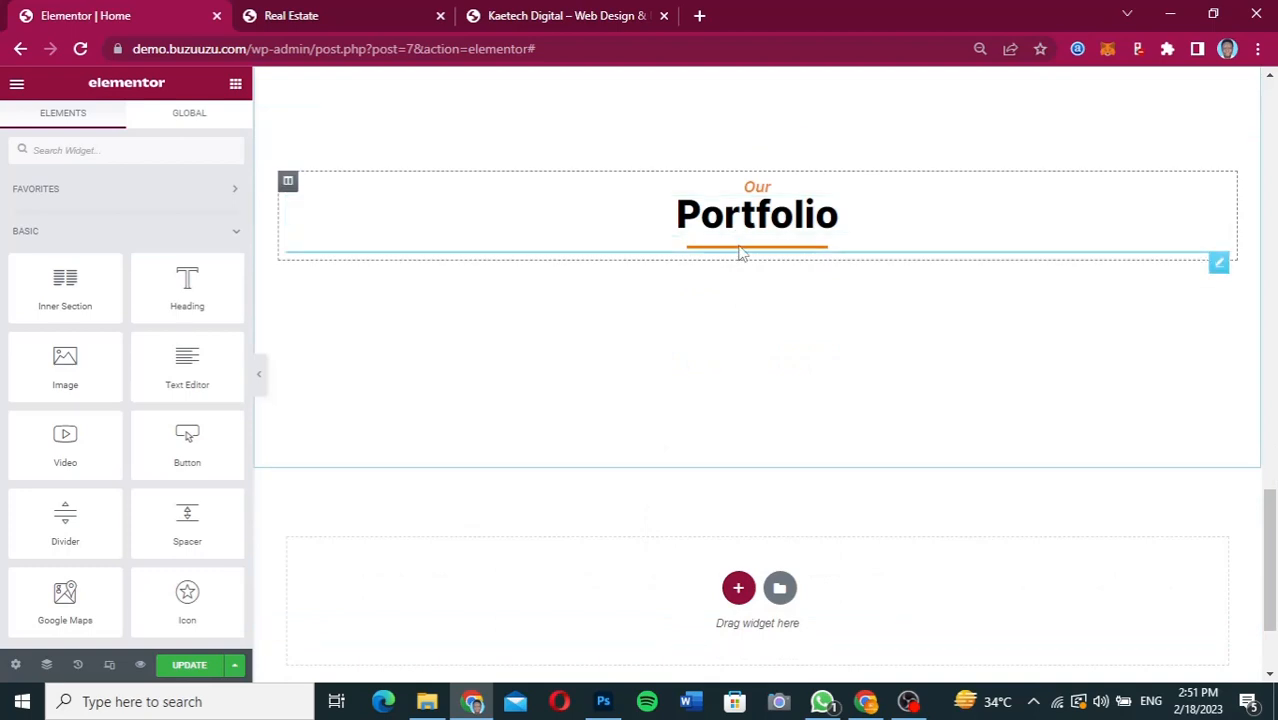
right_click(740, 253)
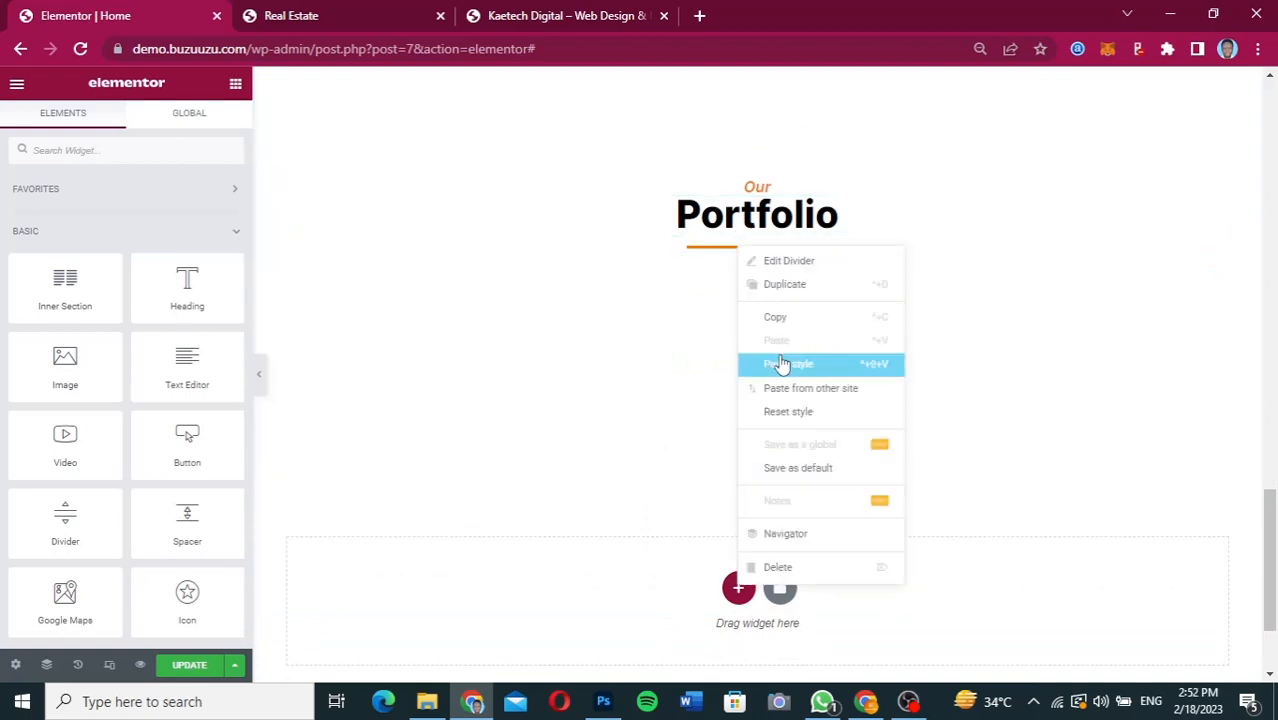
left_click(714, 256)
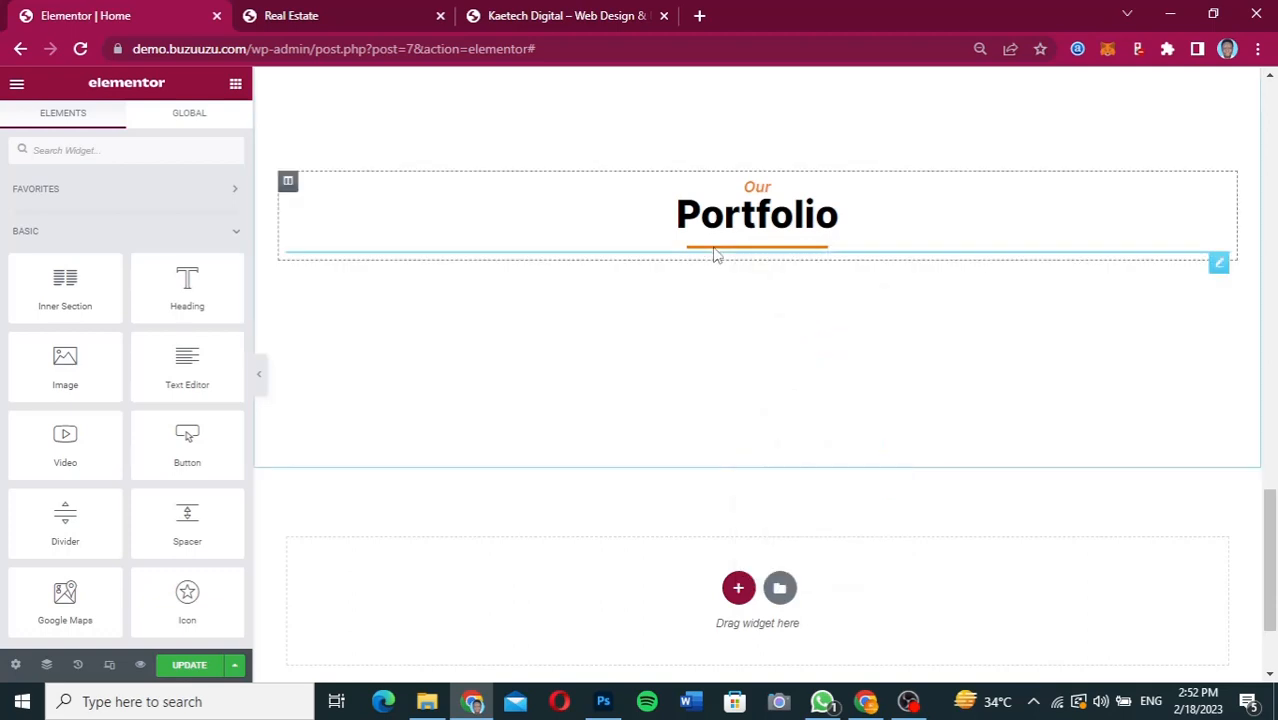
left_click(714, 256)
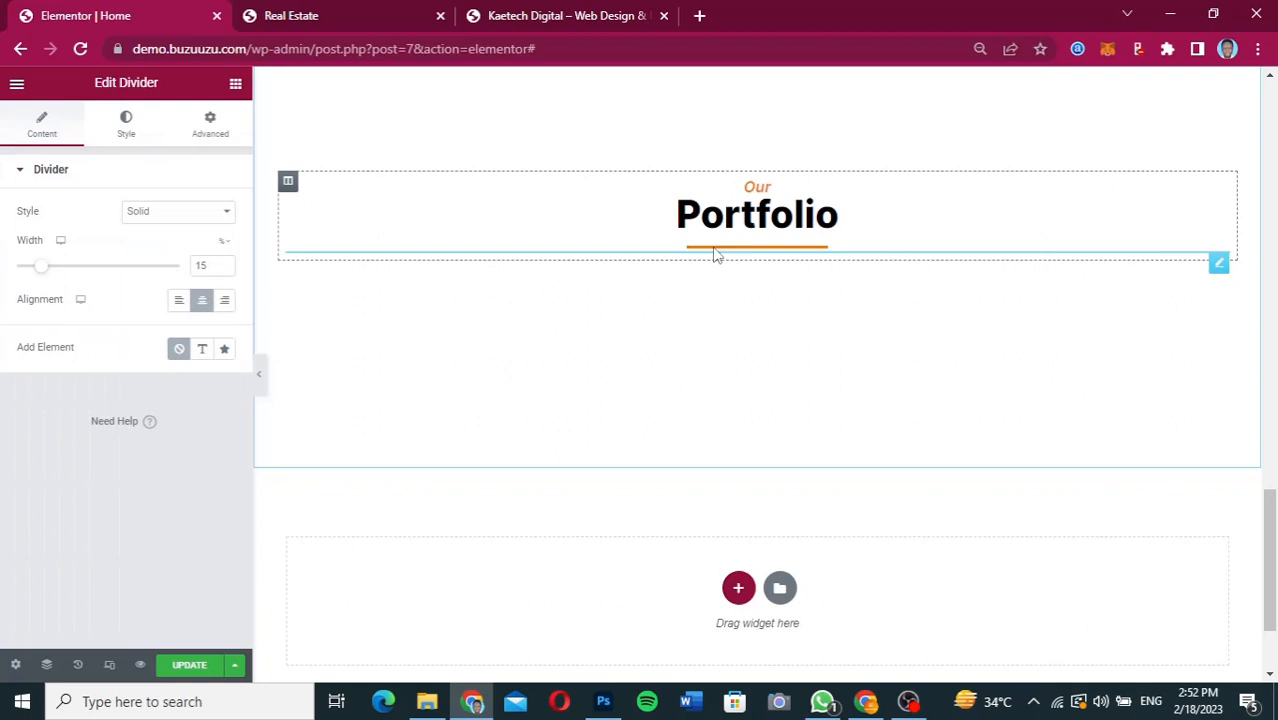
Copy the three-column inner section from Services and paste it into the Portfolio section's column, under the divider.
scroll(714, 256, "up", 3)
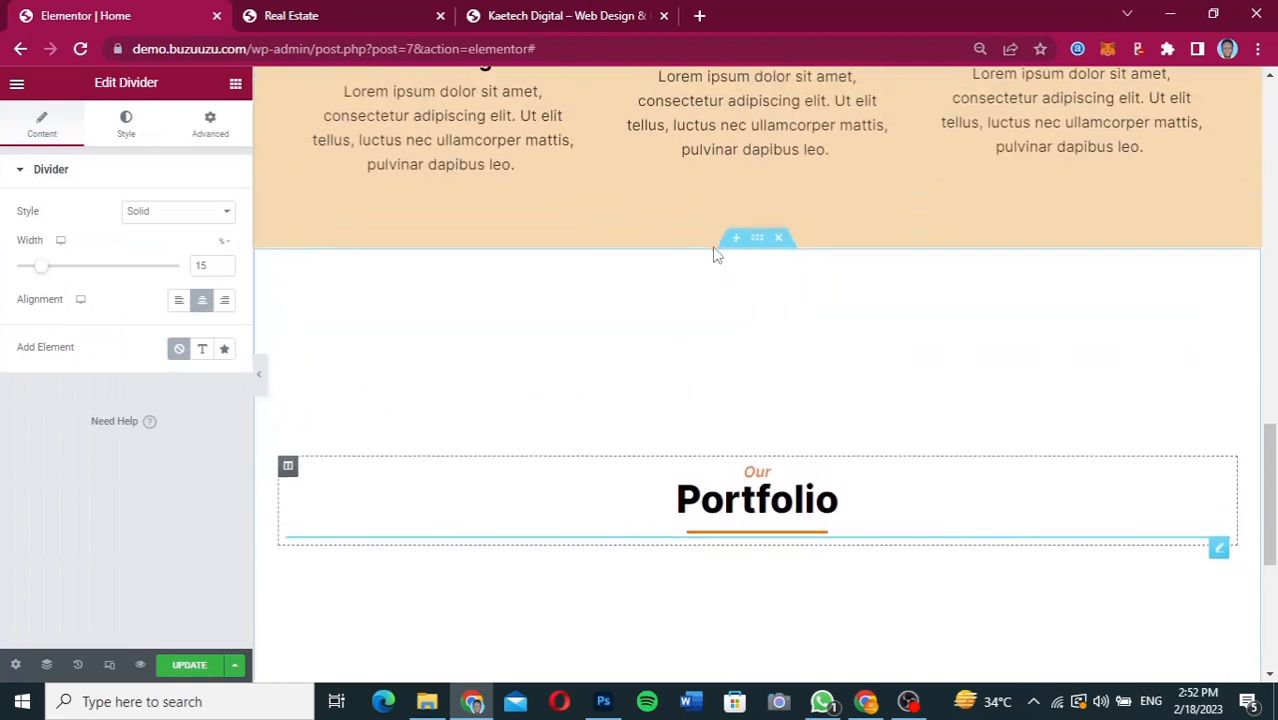
scroll(750, 245, "up", 4)
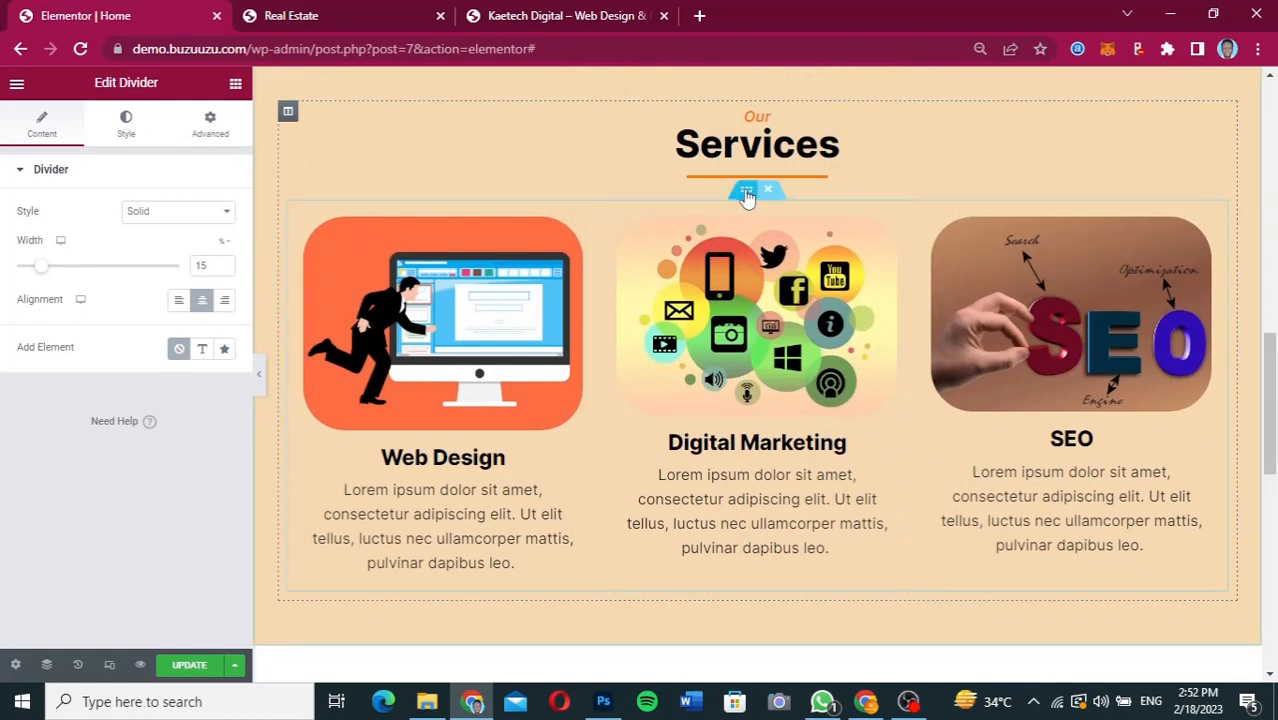
right_click(747, 197)
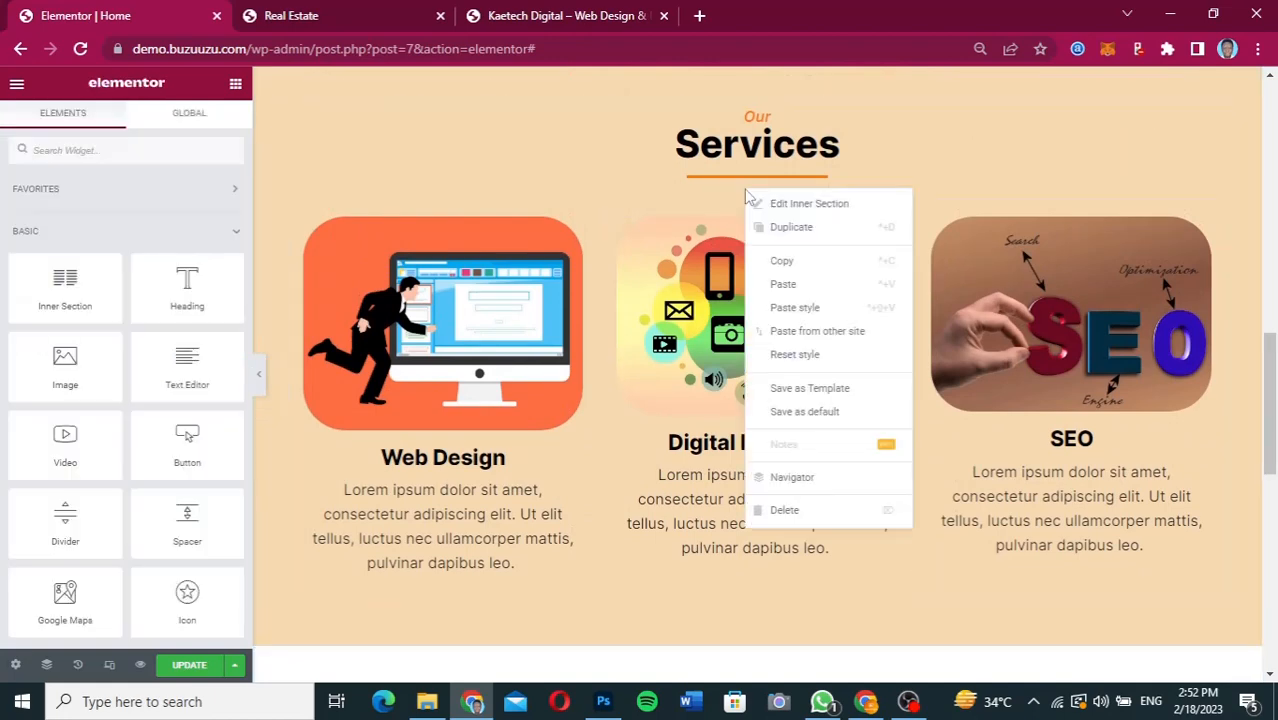
left_click(793, 268)
scroll(795, 278, "down", 6)
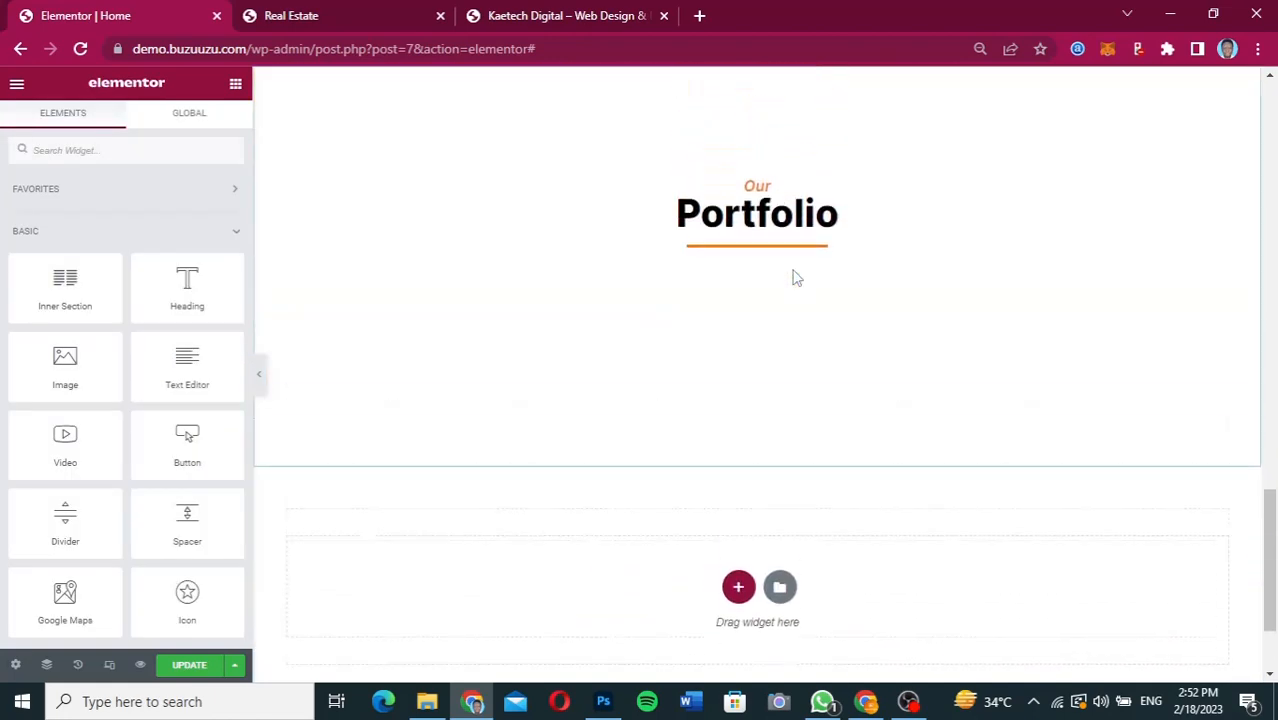
right_click(757, 216)
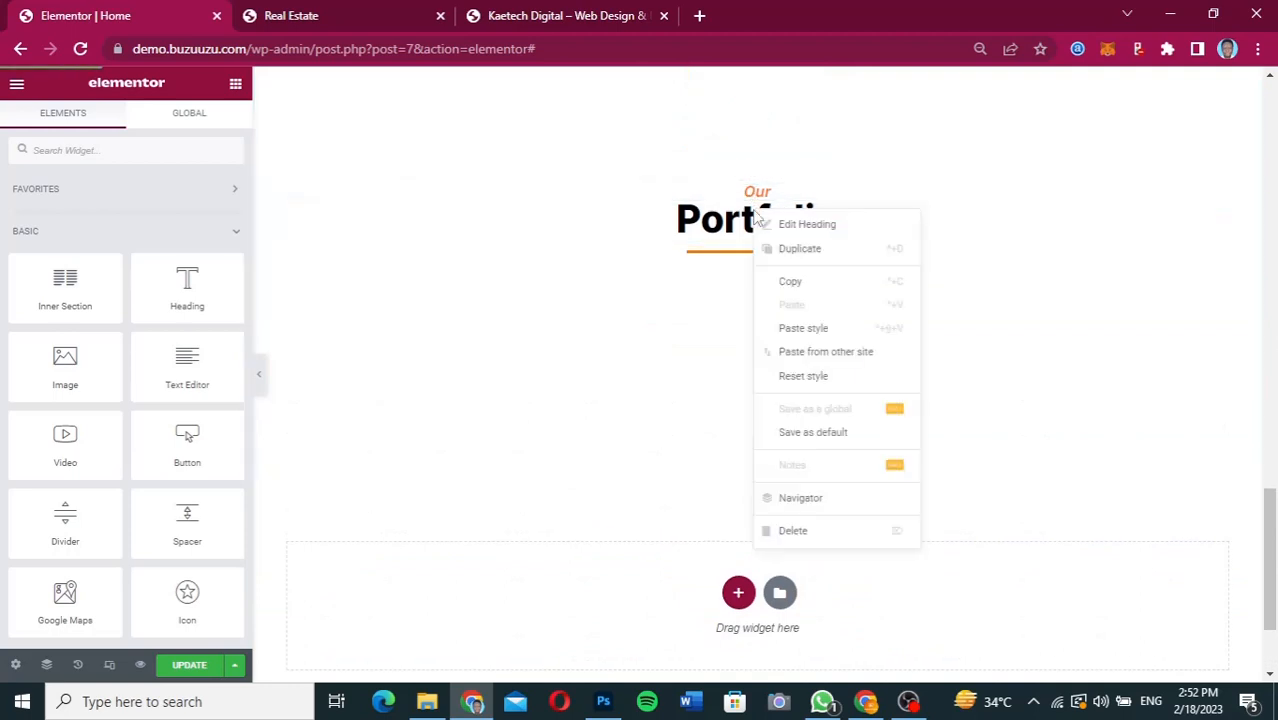
left_click(632, 266)
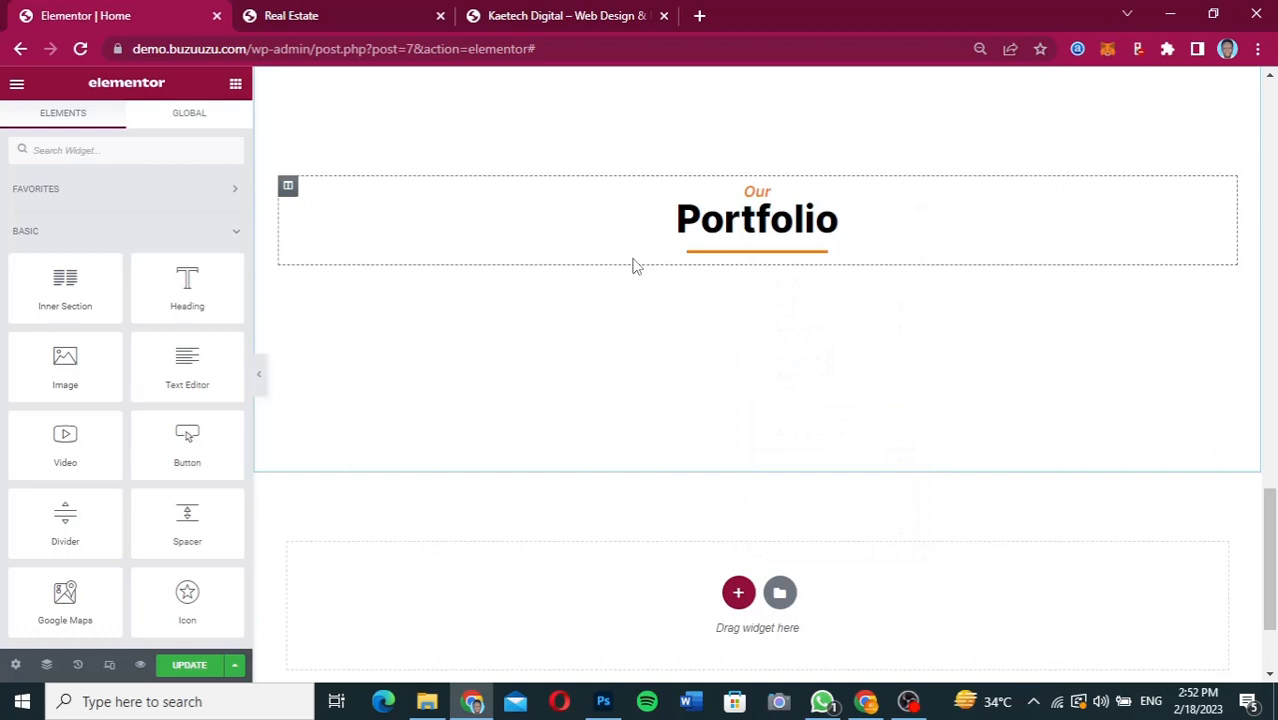
right_click(632, 266)
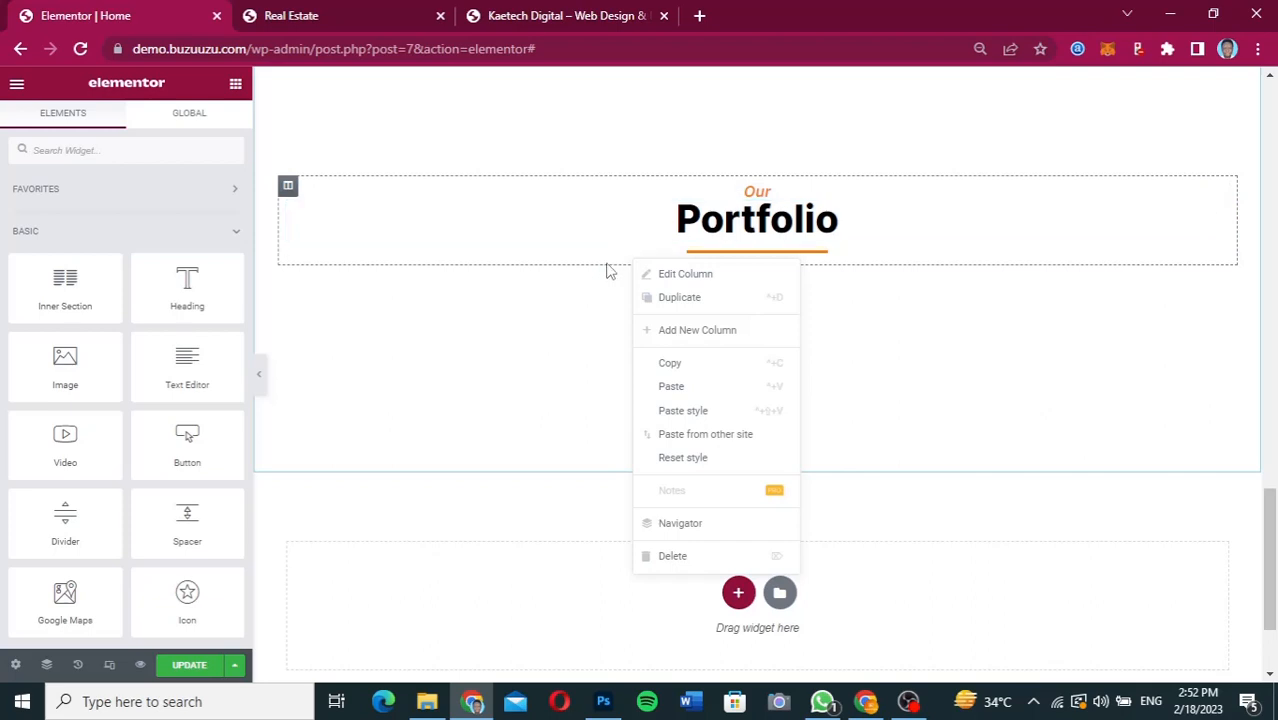
left_click(676, 387)
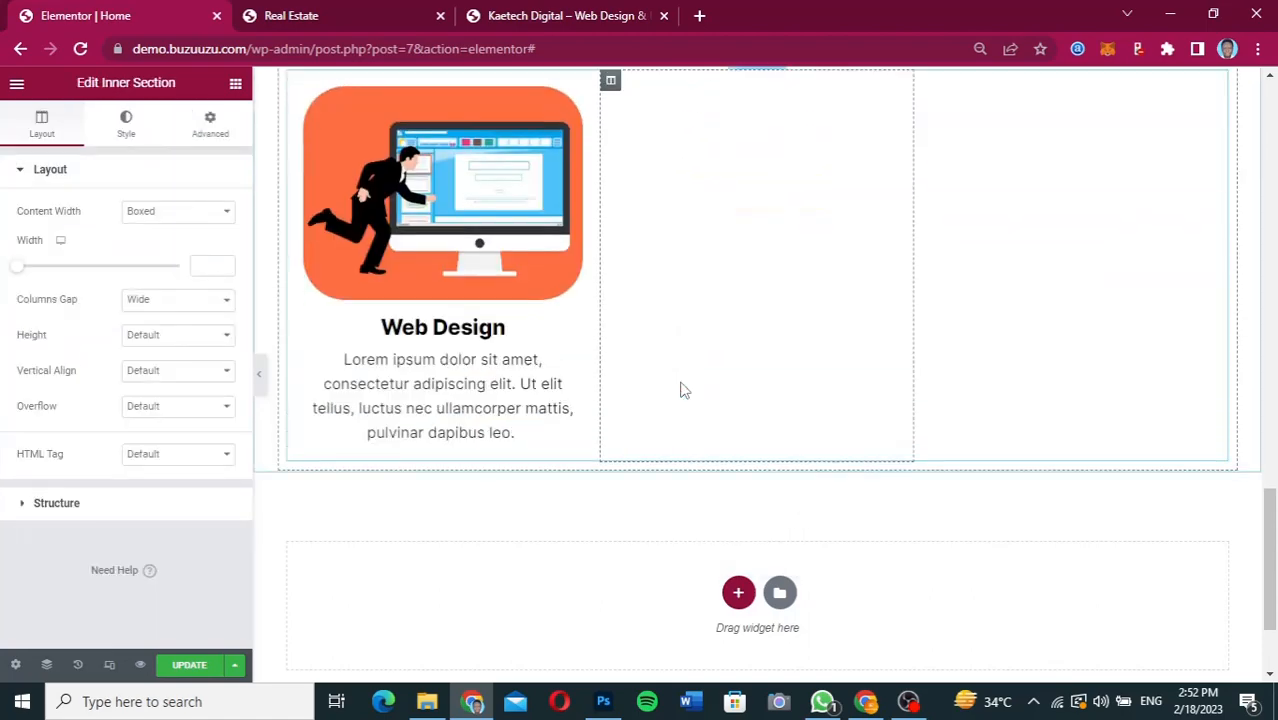
scroll(895, 322, "up", 2)
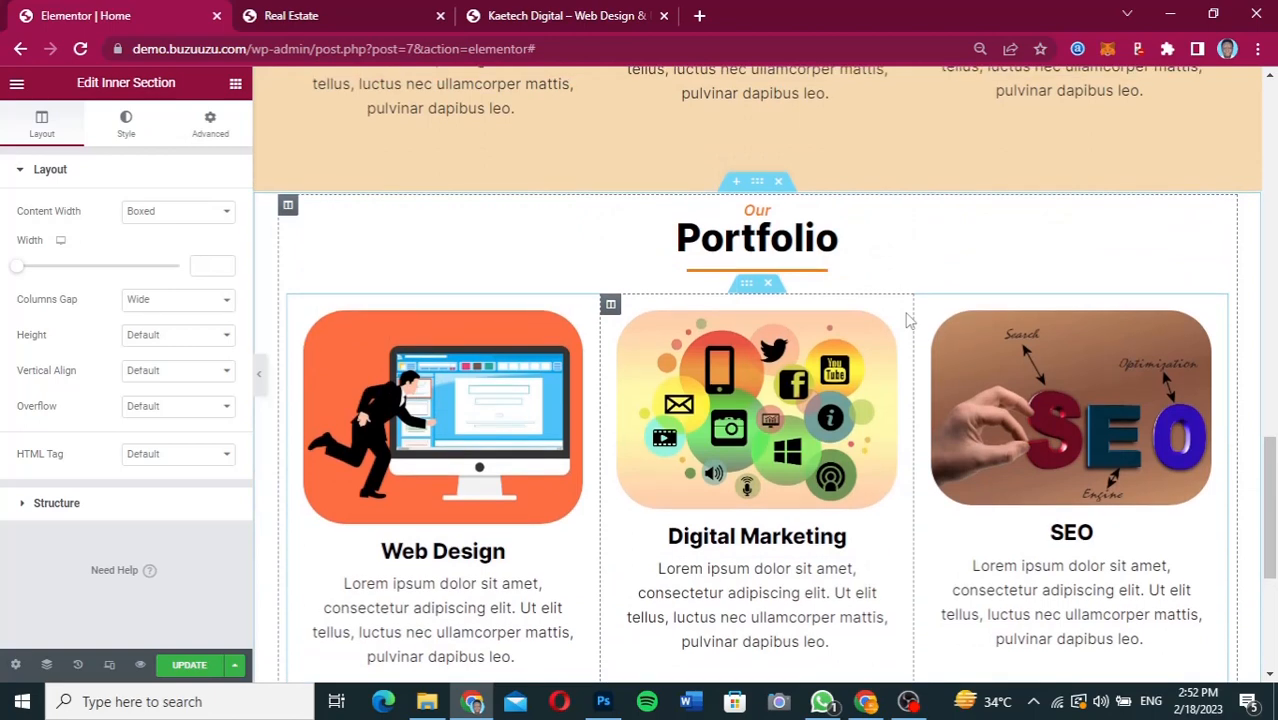
Delete the SEO column from the Portfolio section's inner section.
scroll(908, 320, "down", 1)
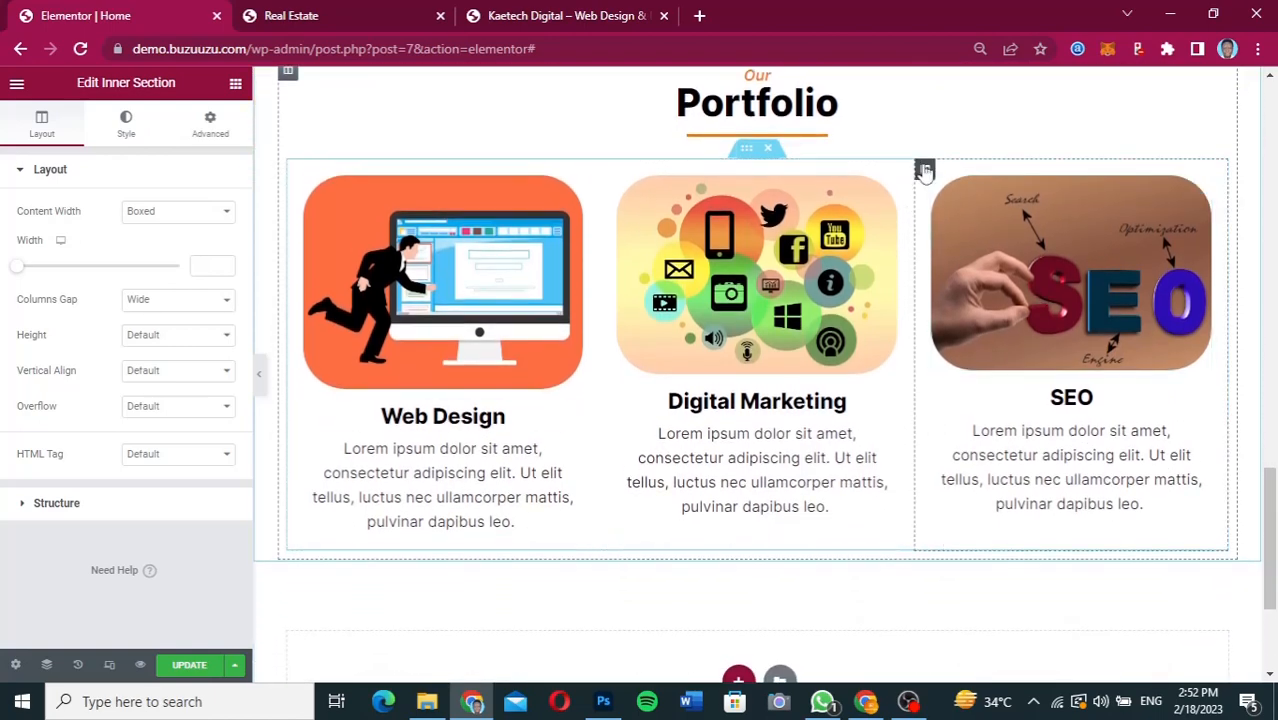
right_click(924, 172)
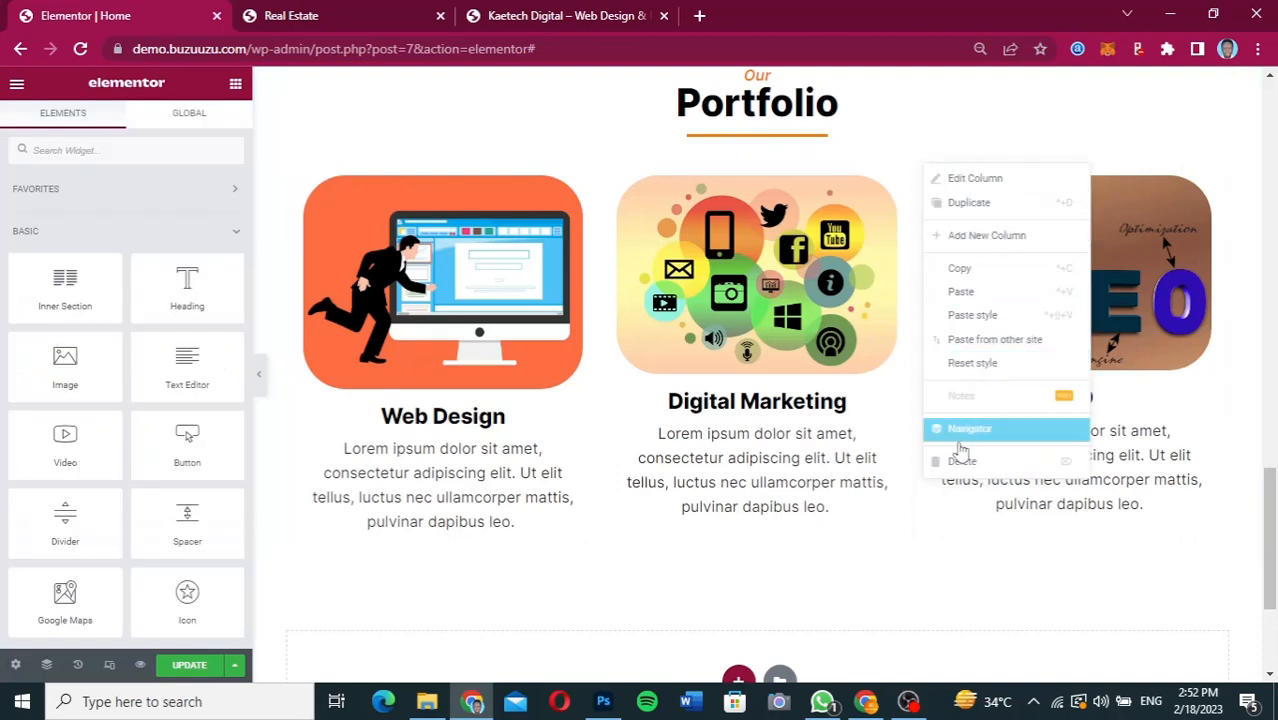
left_click(958, 463)
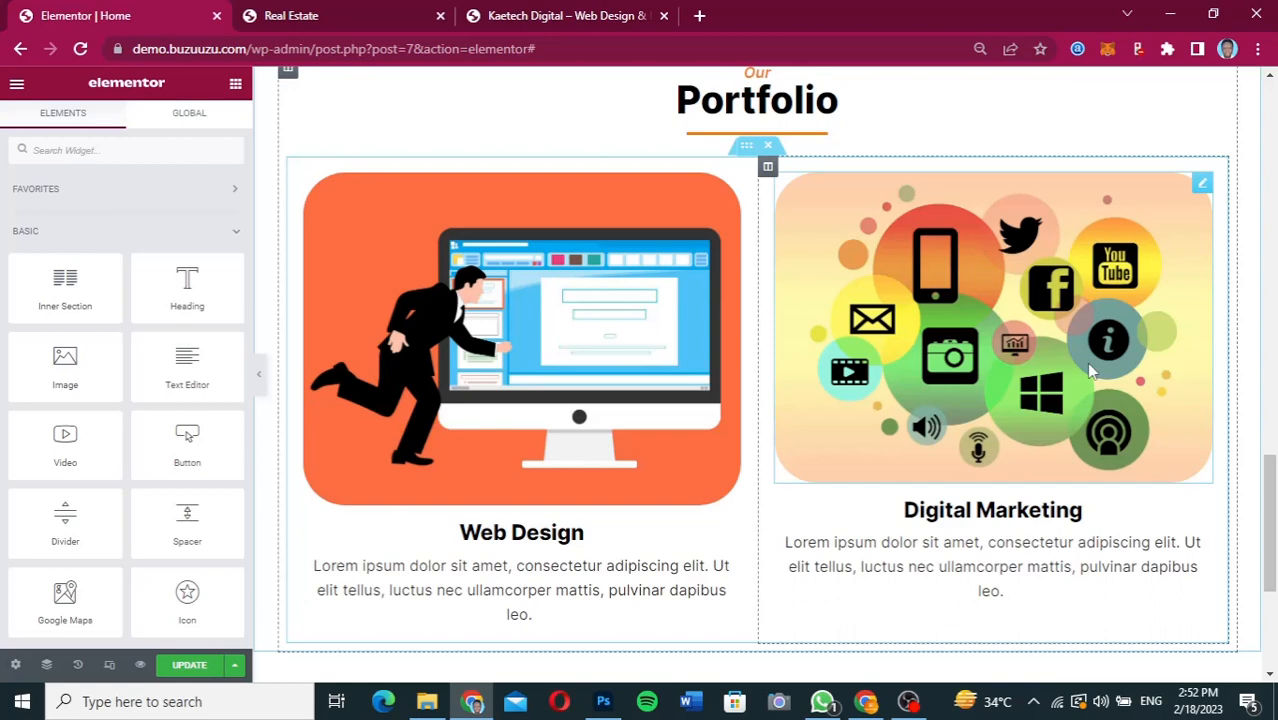
Delete the lorem ipsum text under both the Web Design and Digital Marketing headings in the Portfolio section.
scroll(1088, 365, "down", 3)
scroll(1088, 365, "up", 3)
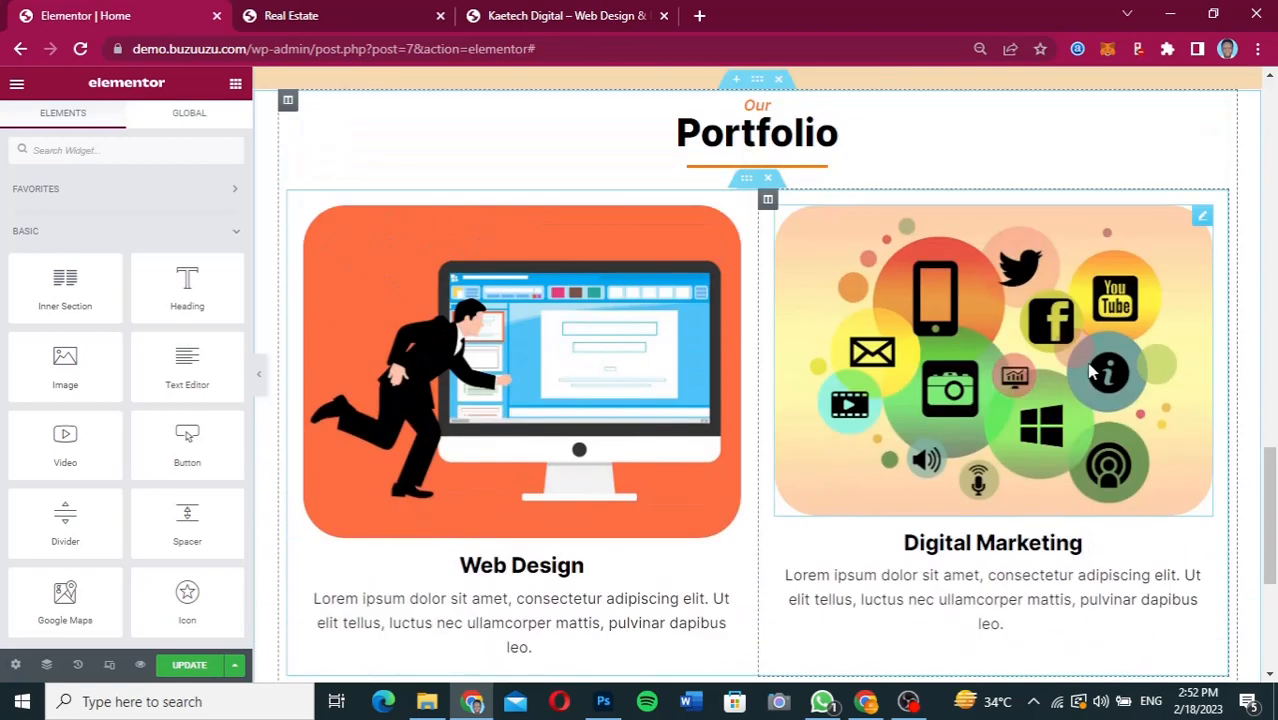
scroll(1090, 372, "down", 1)
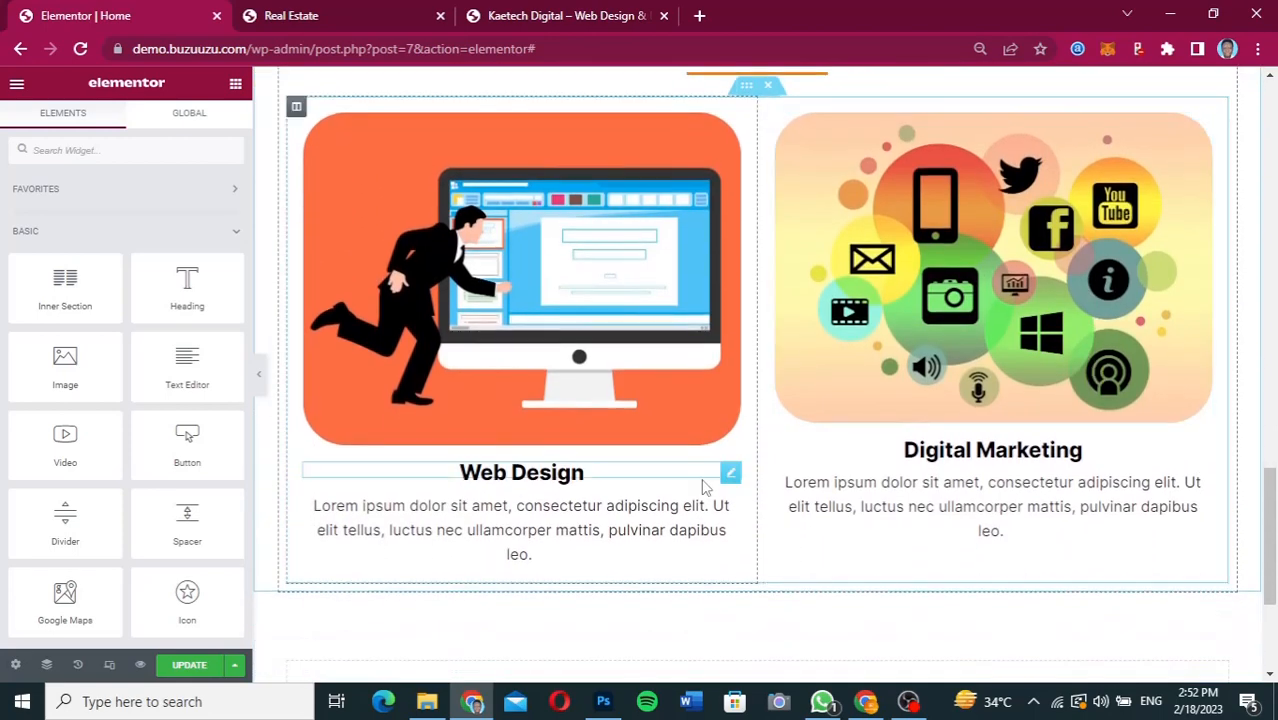
right_click(734, 517)
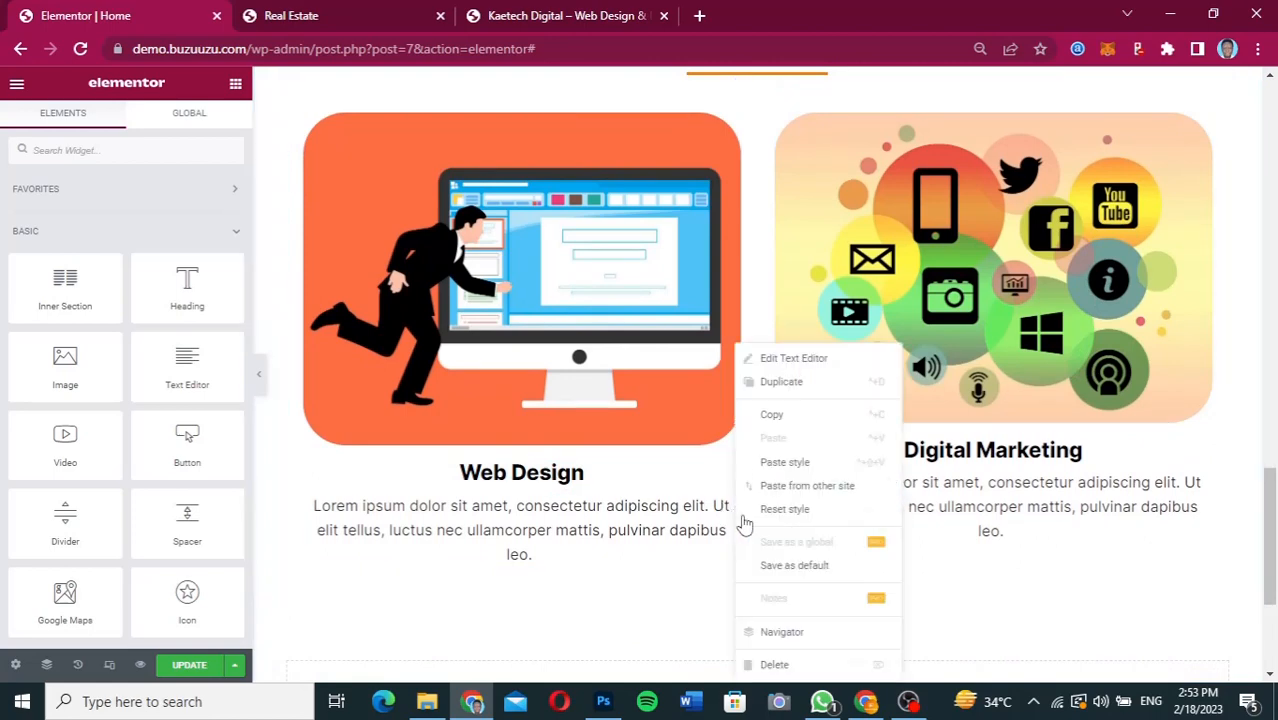
left_click(778, 664)
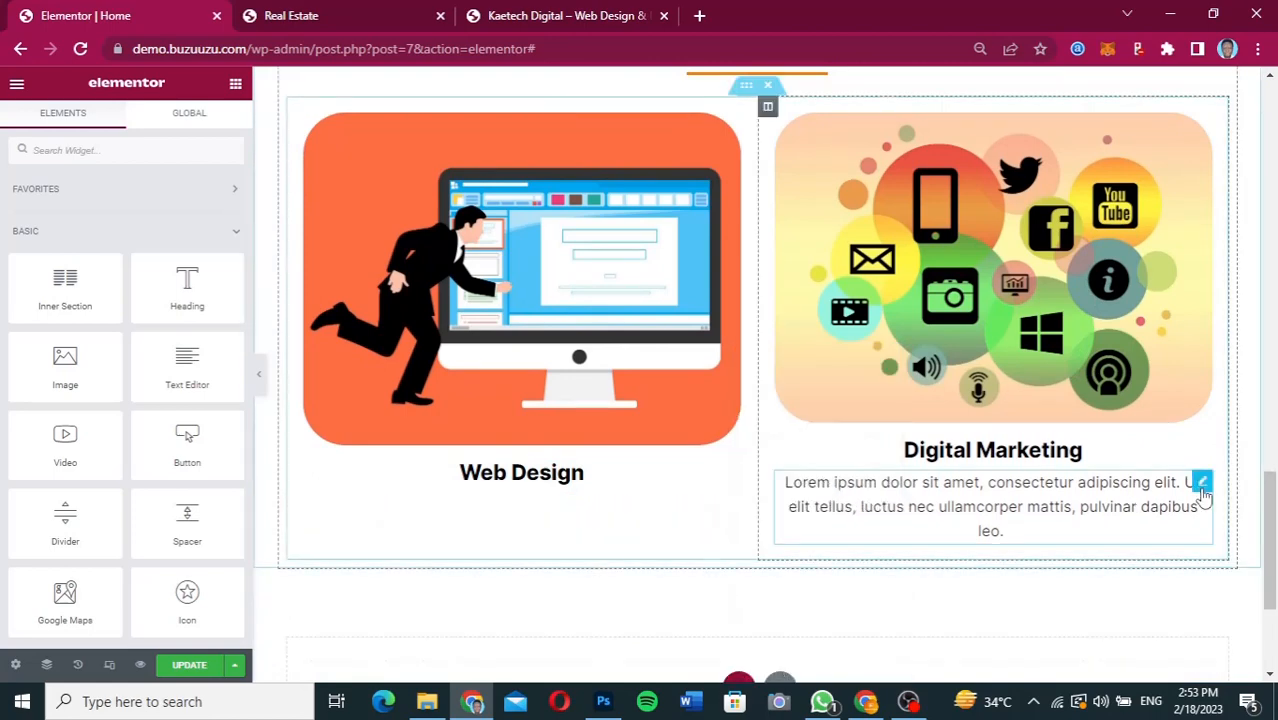
right_click(1204, 490)
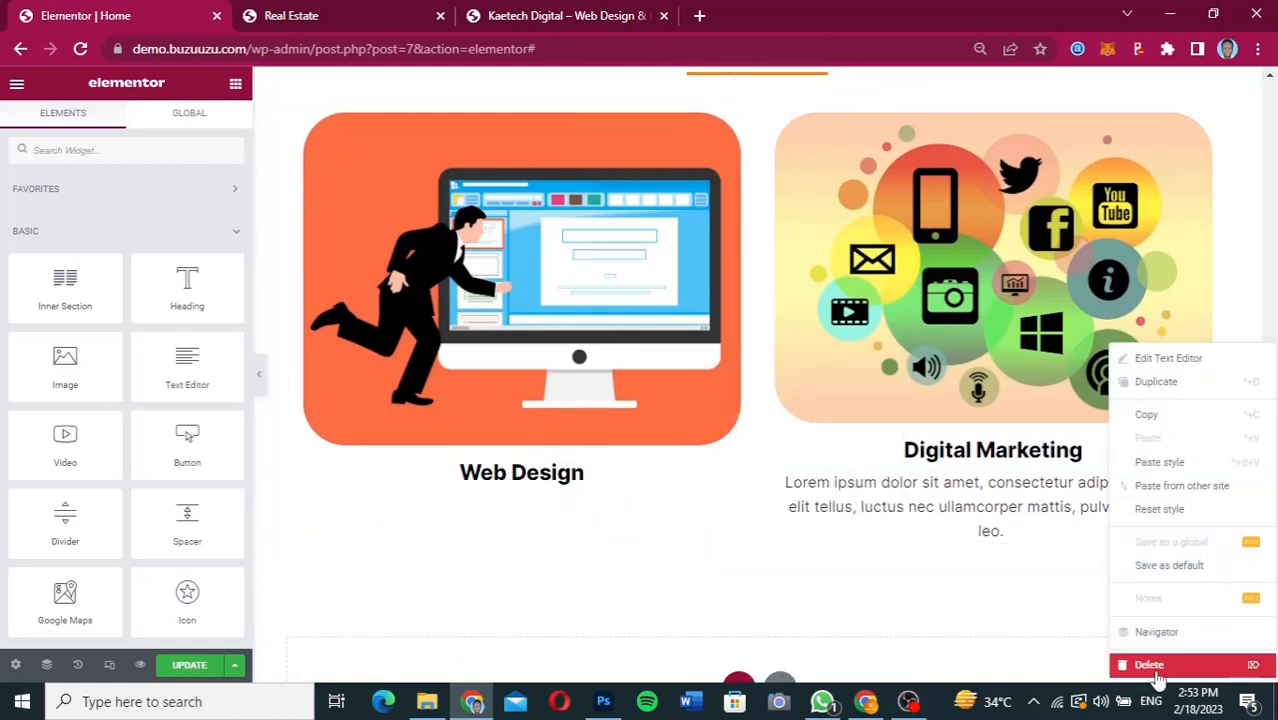
left_click(1157, 666)
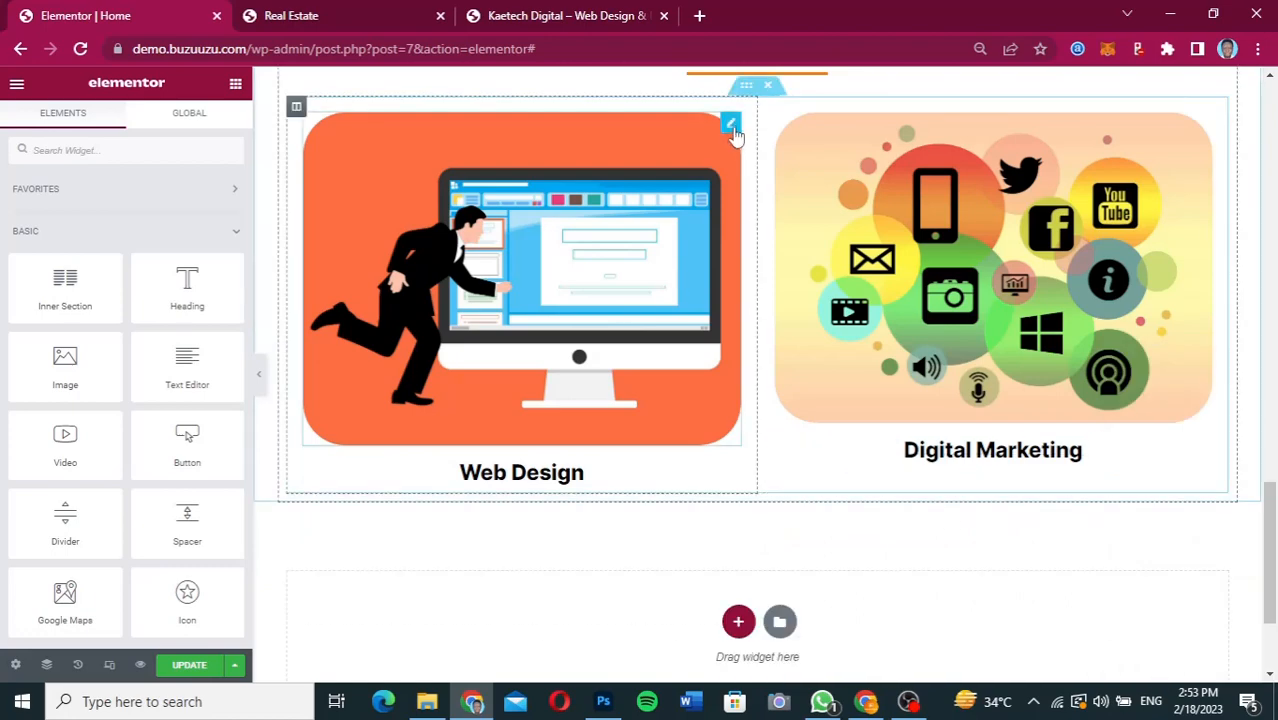
Replace the Portfolio section's Web Design image with shipping.png from the media library, checking the Figma design for the matching mockup.
left_click(731, 126)
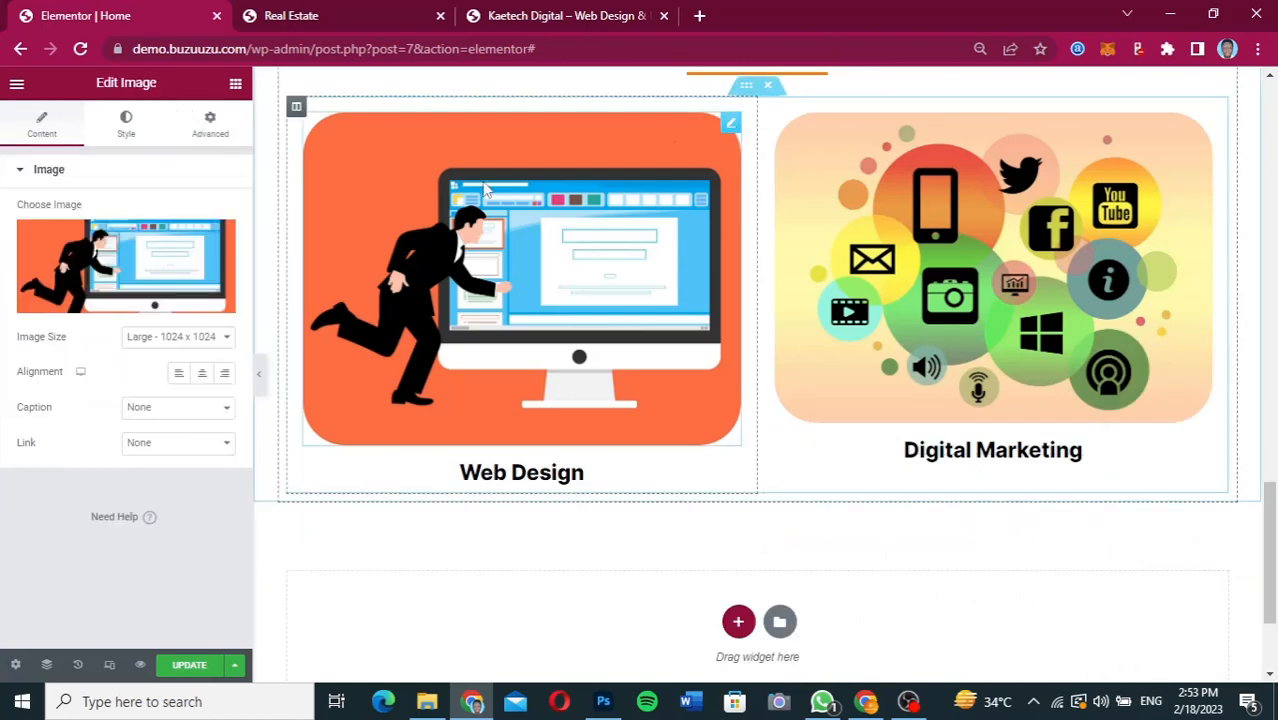
left_click(172, 237)
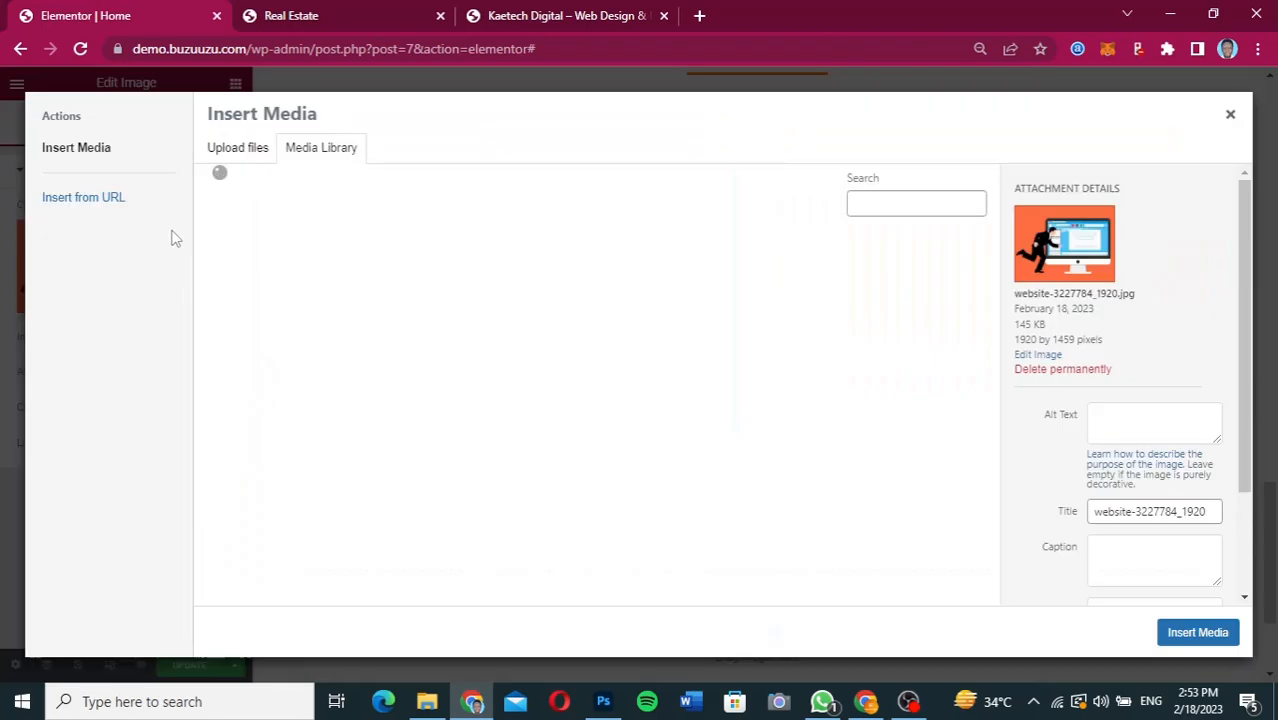
mouse_move(868, 700)
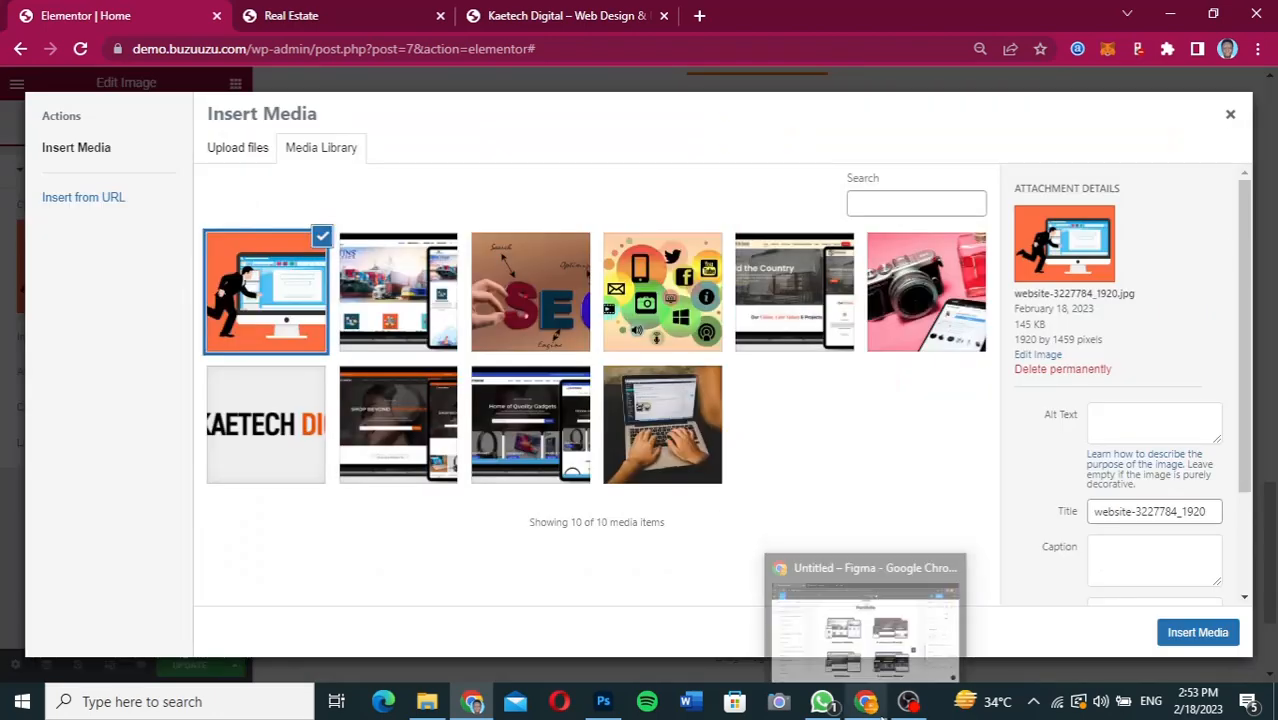
left_click(866, 648)
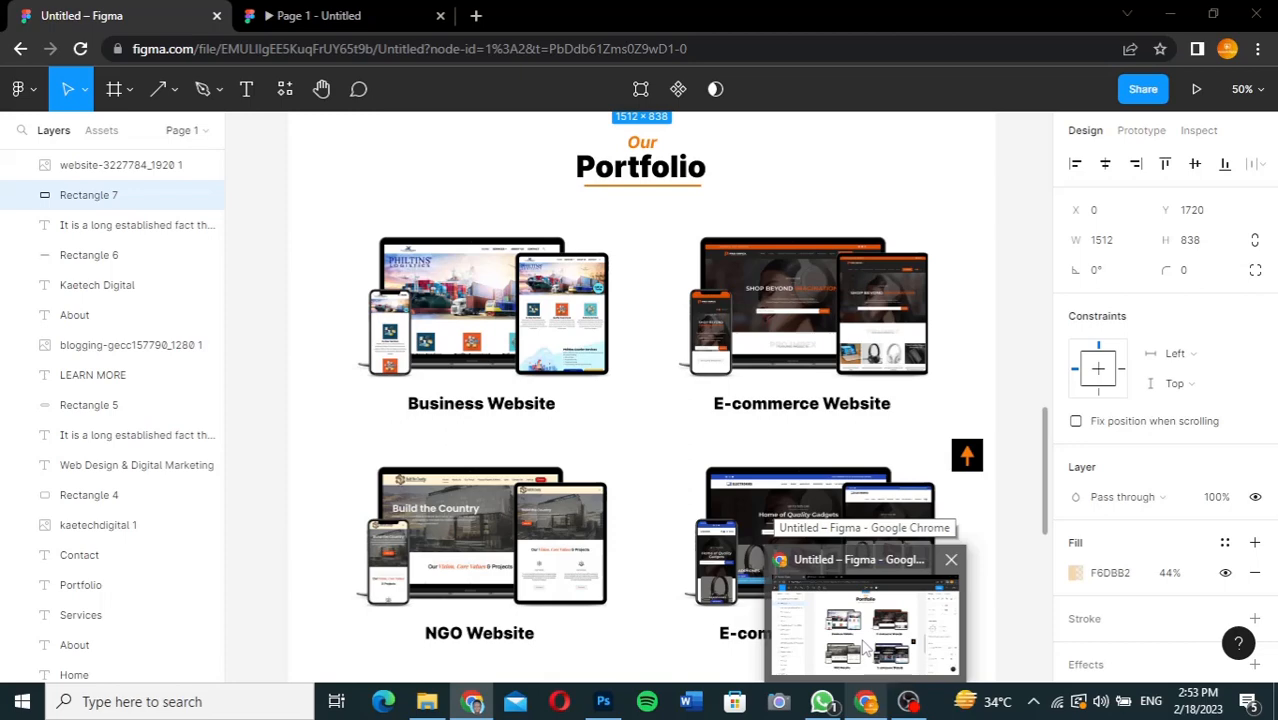
left_click(866, 648)
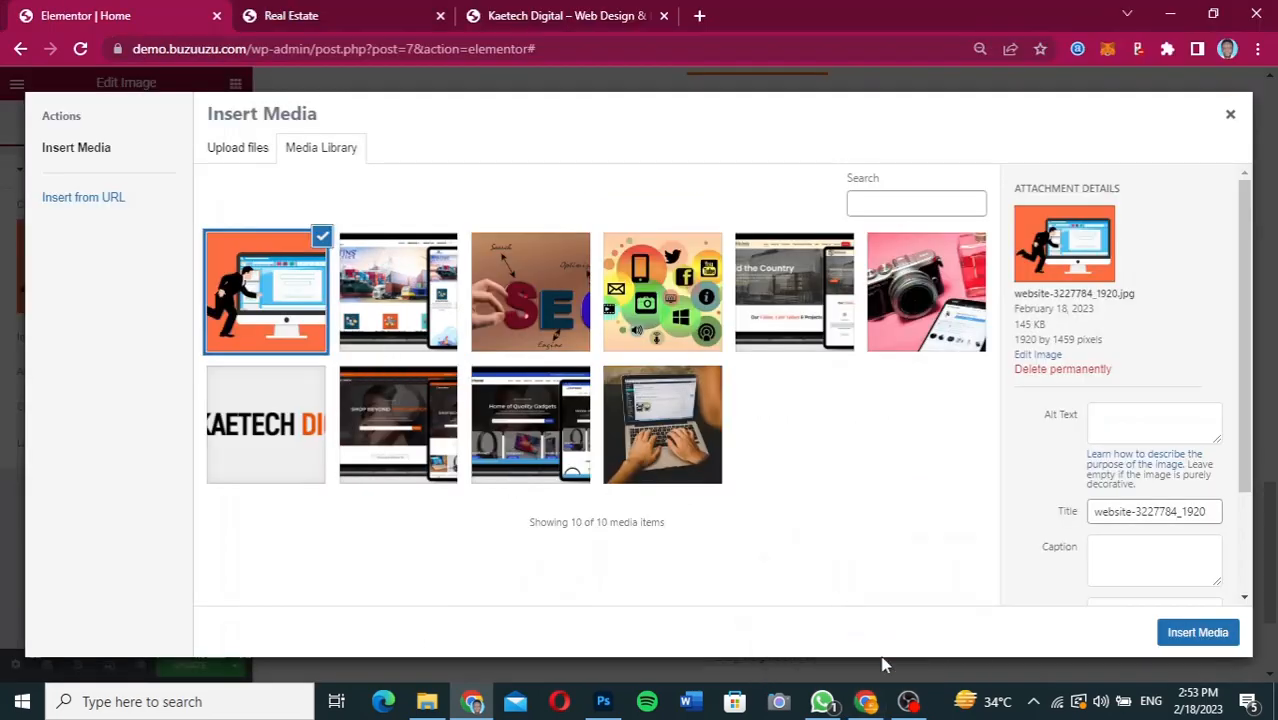
mouse_move(868, 704)
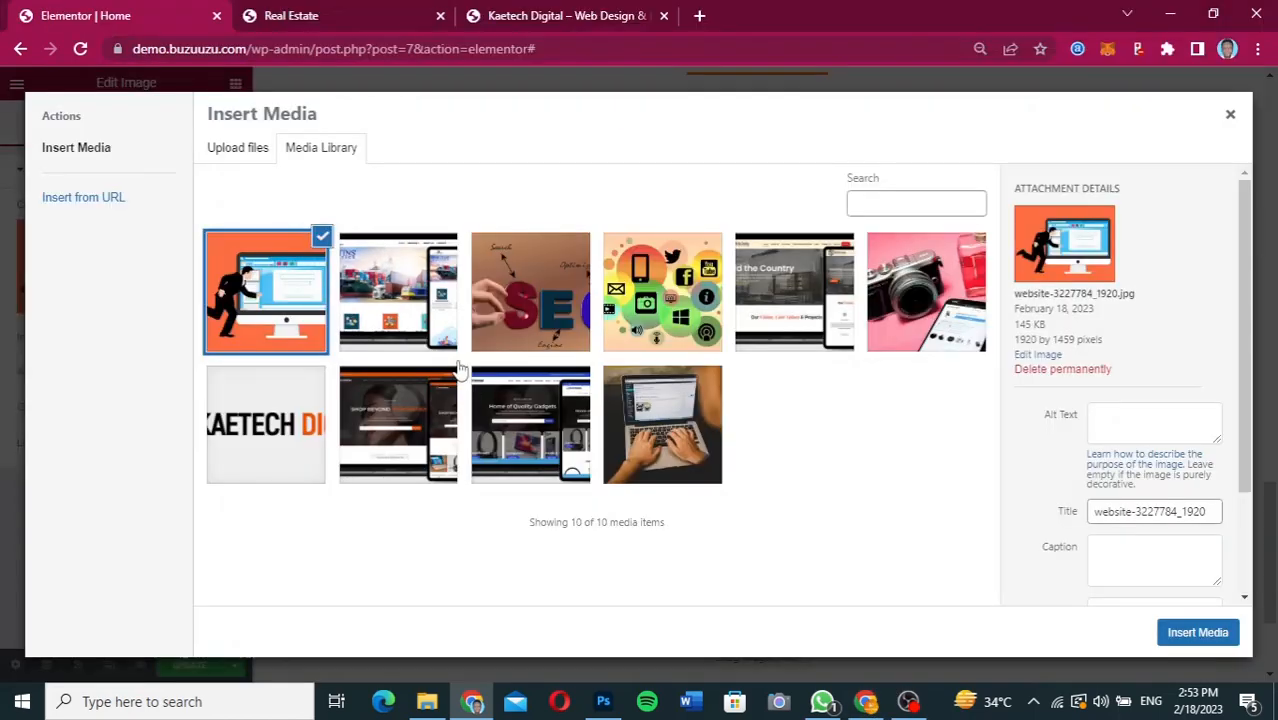
left_click(407, 306)
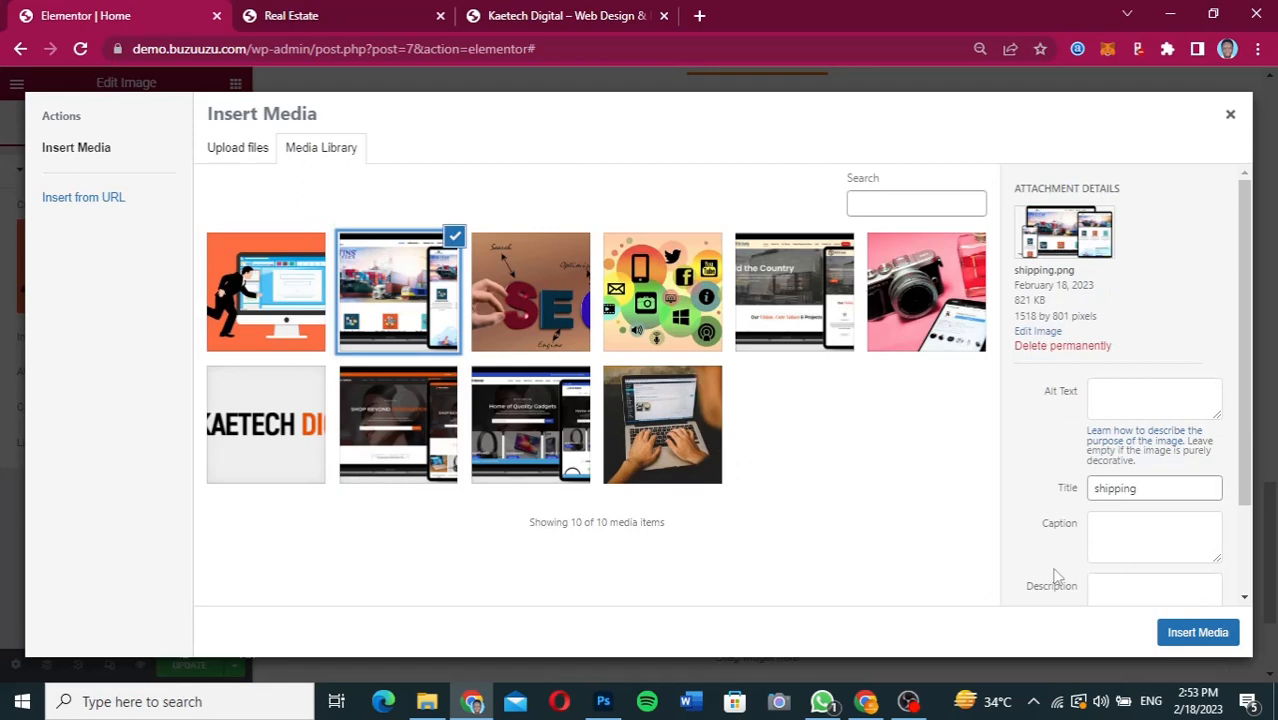
left_click(1207, 632)
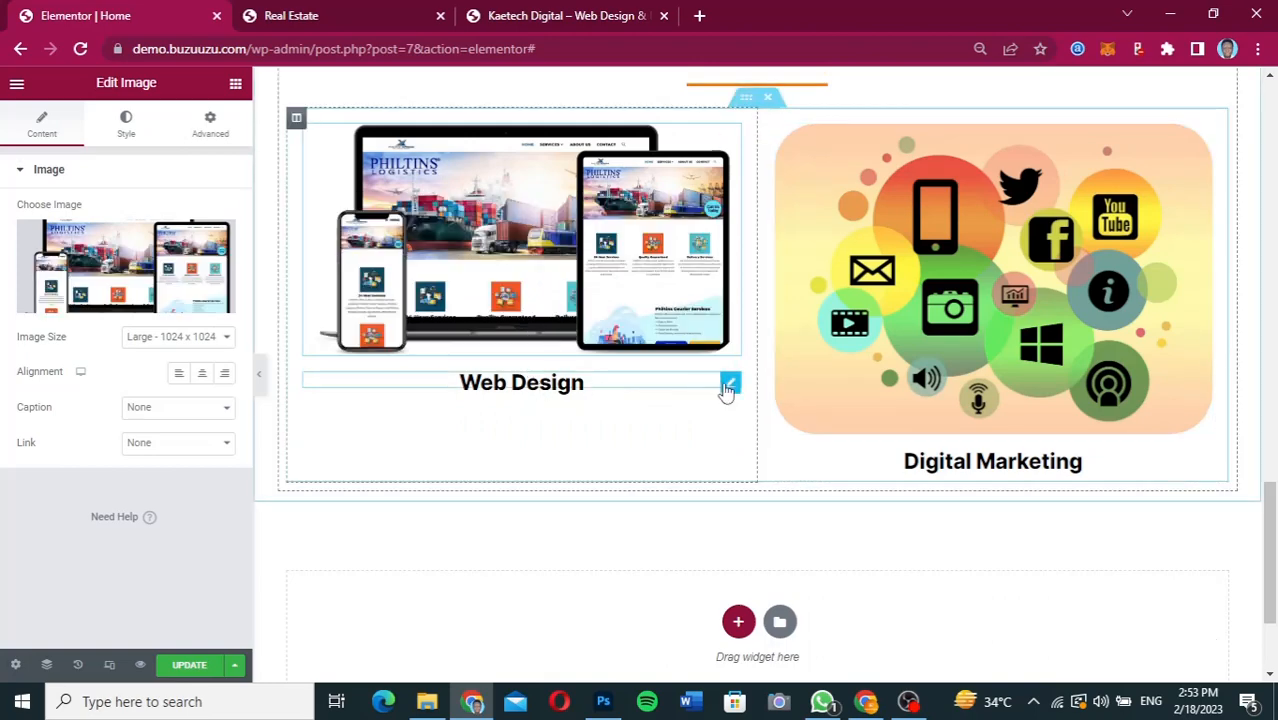
Change the Portfolio section's Web Design heading to "Business Website".
left_click(729, 390)
left_click_drag(94, 240, 14, 238)
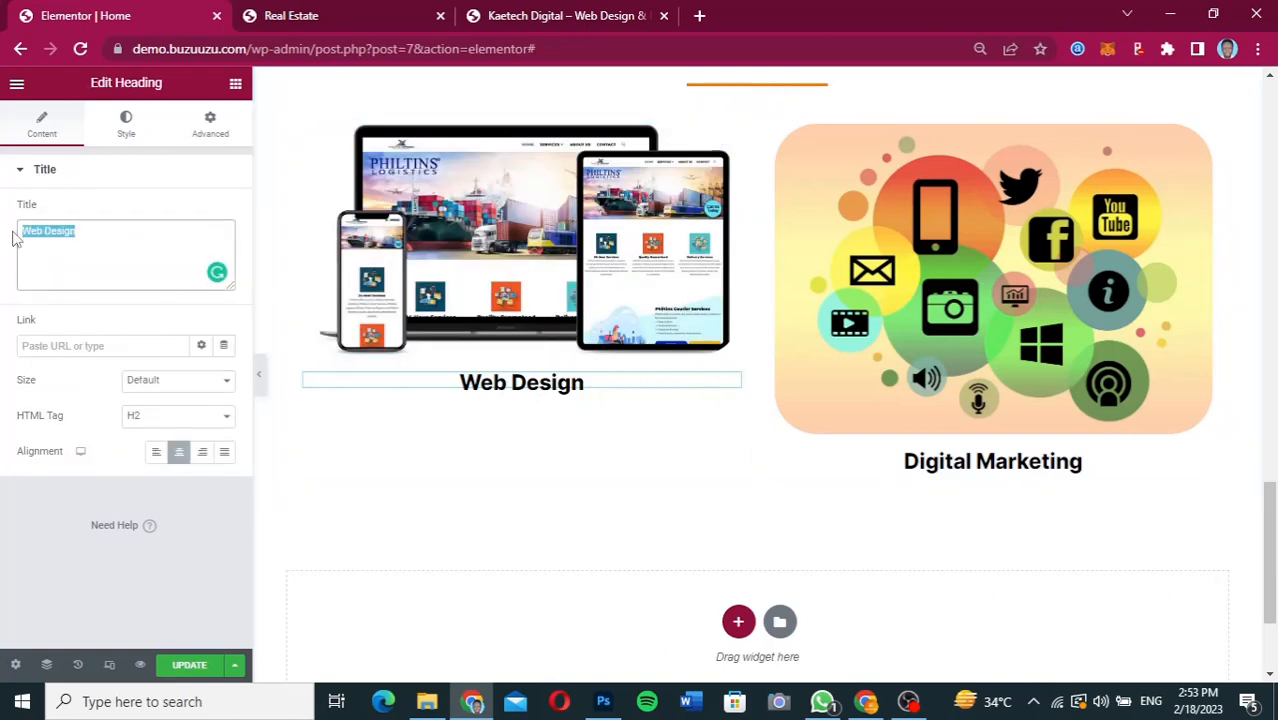
type("Bu")
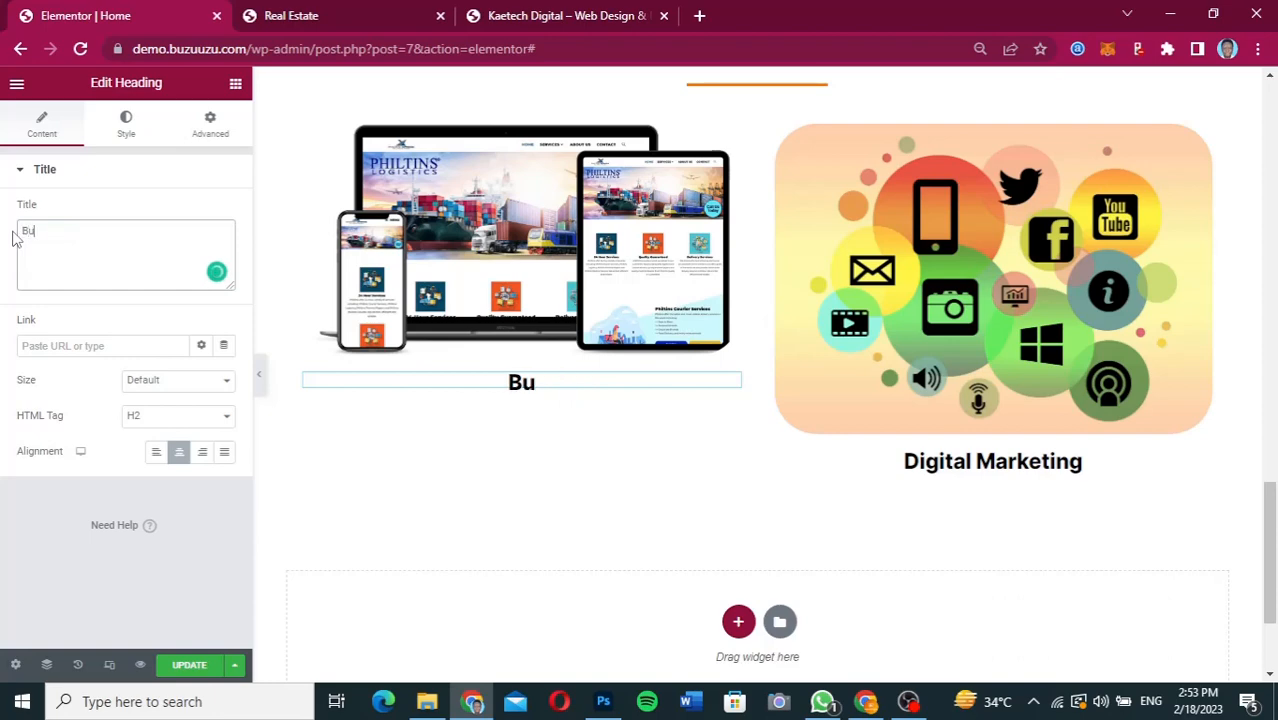
type("siness Websi")
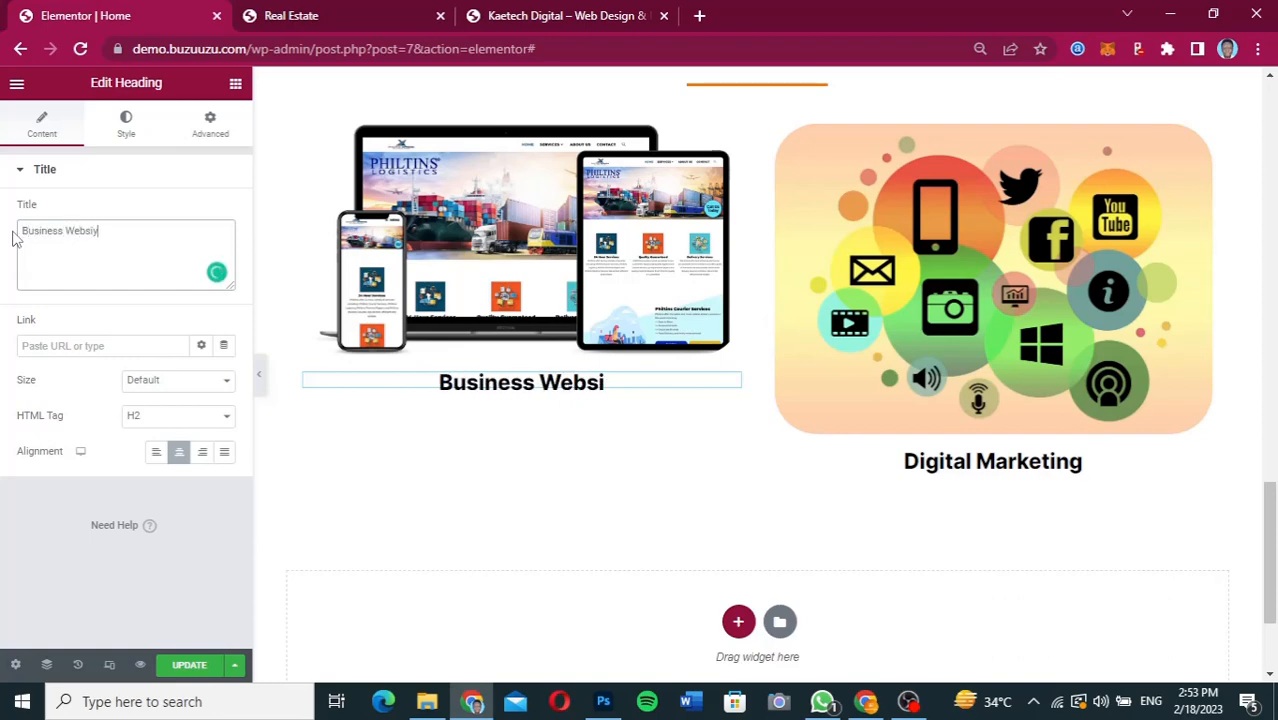
type("tte")
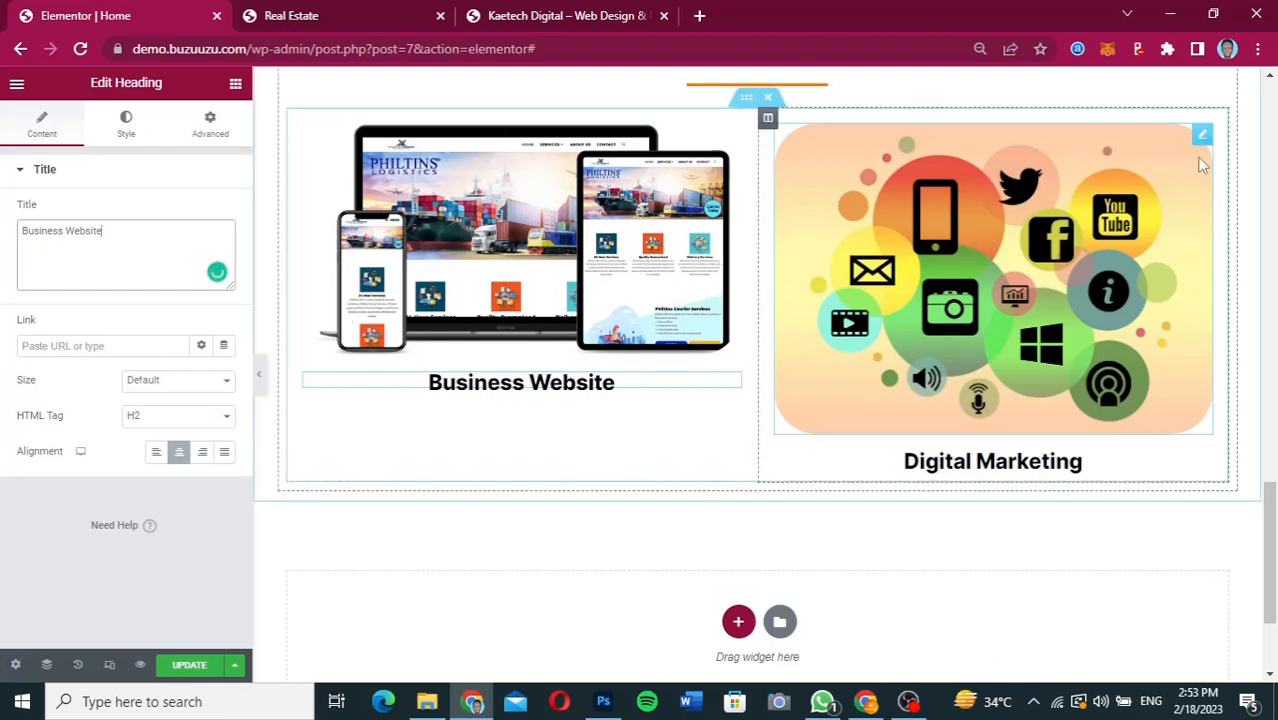
Replace the Portfolio section's Digital Marketing image with ecommm.png from the media library.
left_click(1201, 137)
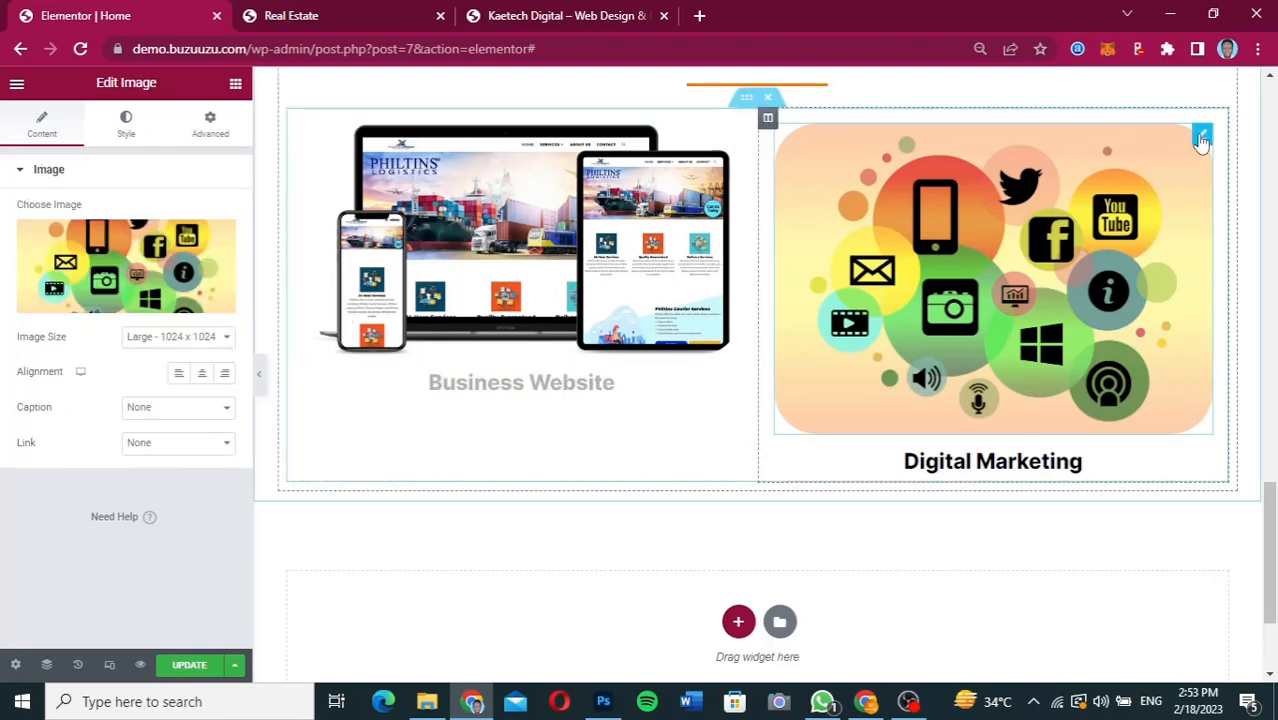
left_click(112, 277)
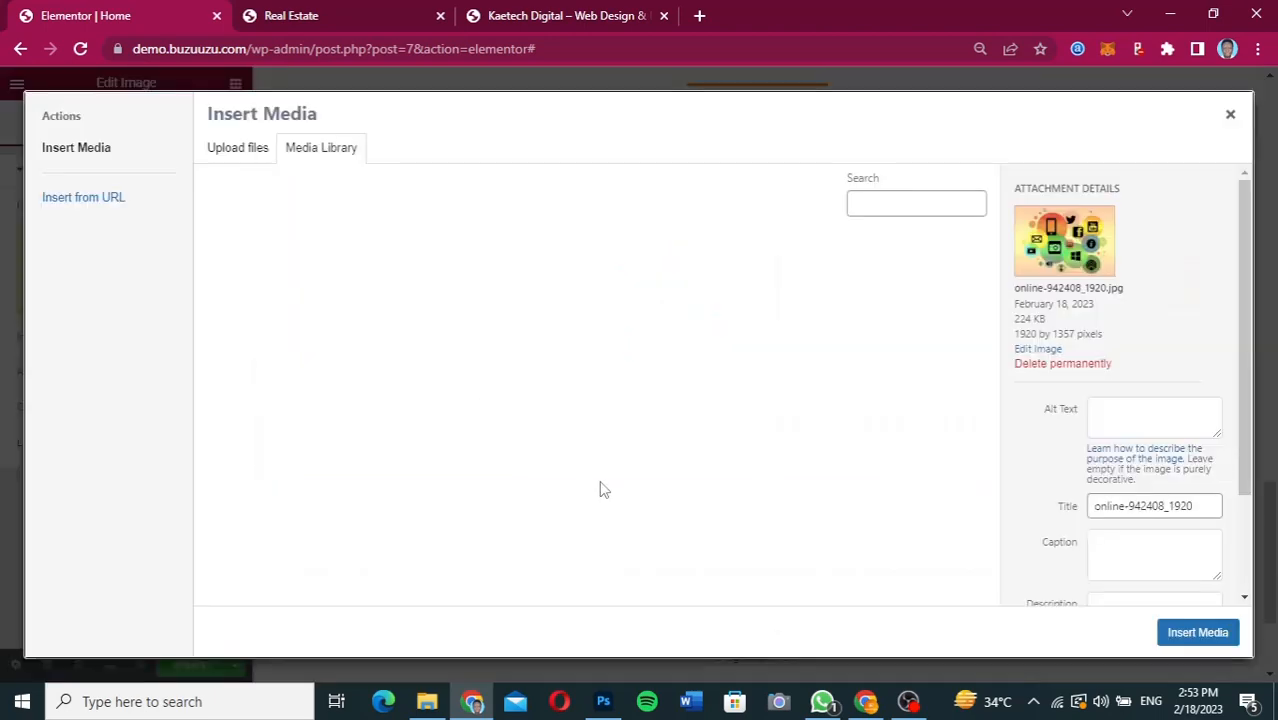
mouse_move(870, 703)
mouse_move(872, 647)
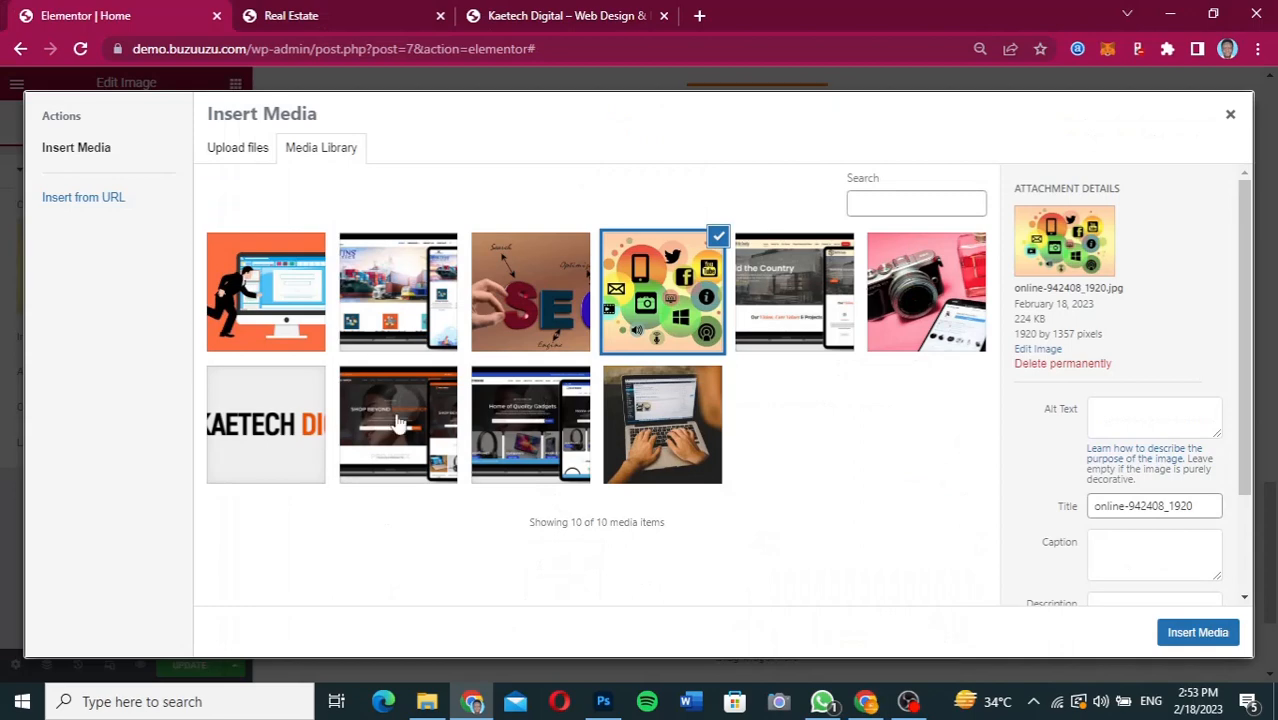
left_click(397, 424)
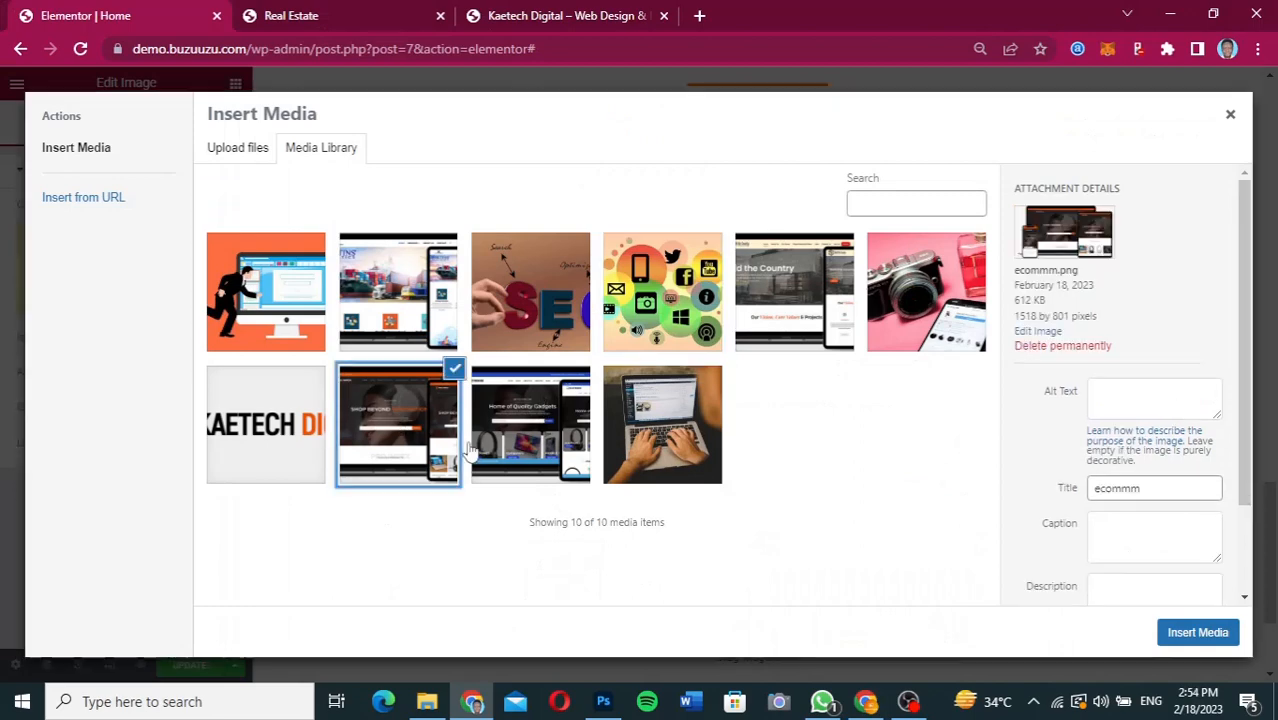
left_click(1218, 632)
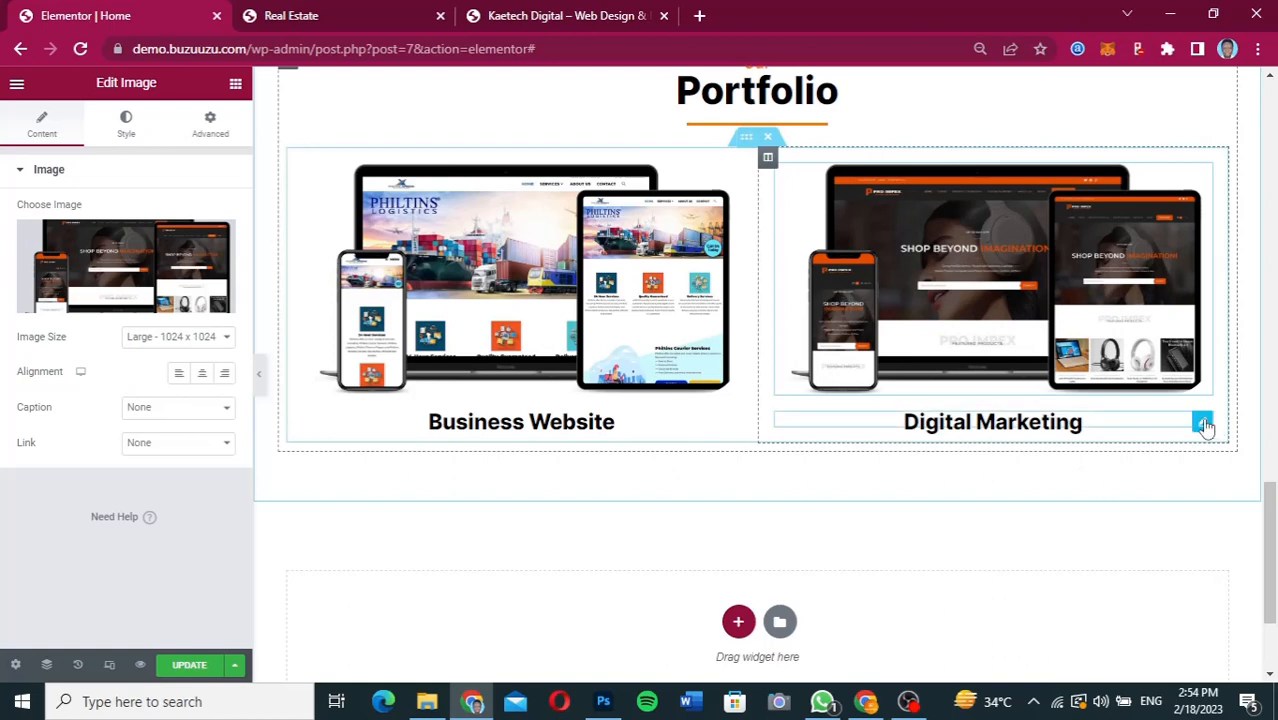
Change the Portfolio section's Digital Marketing heading to "E-commerce Website".
left_click(1202, 423)
left_click_drag(108, 238, 3, 235)
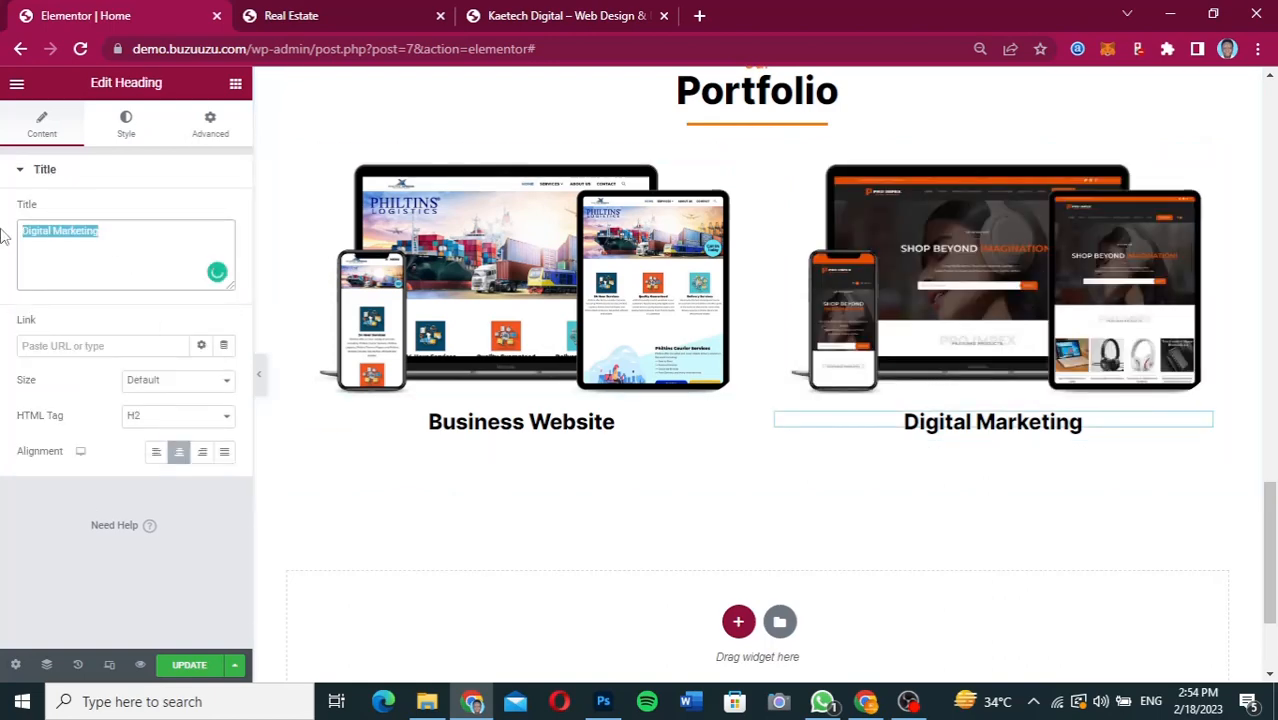
type("E-")
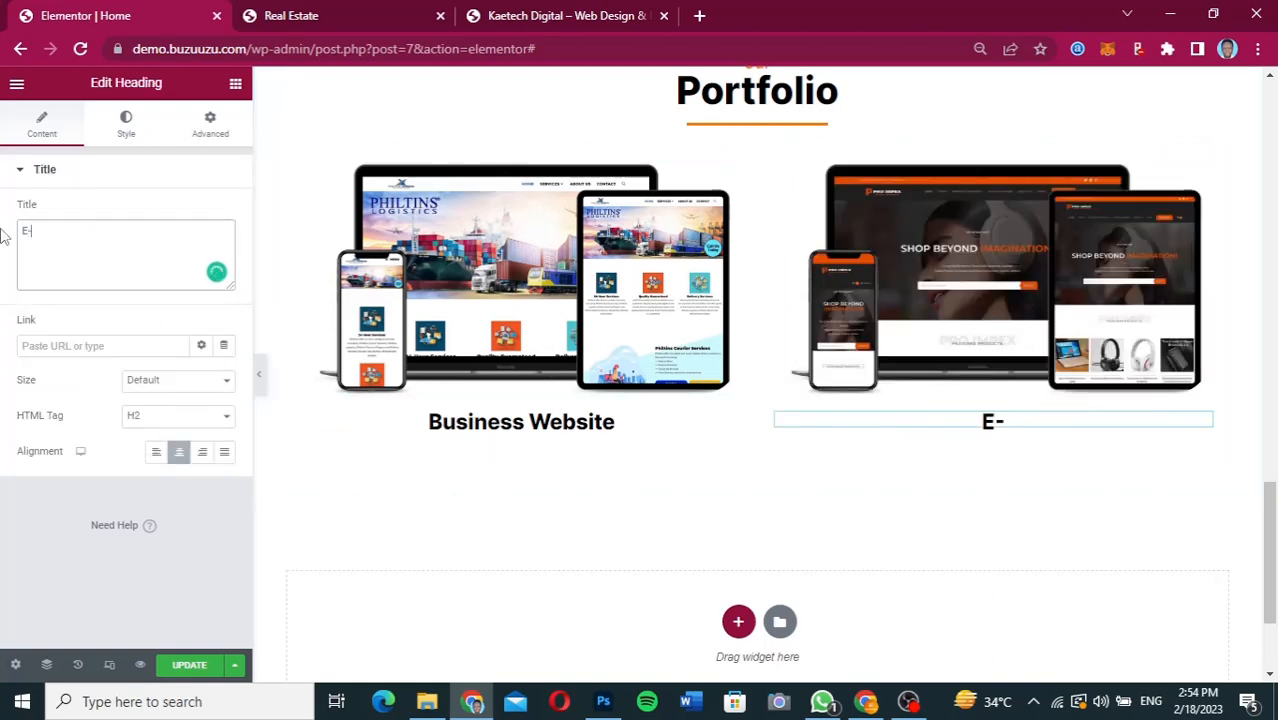
type("commerce Website")
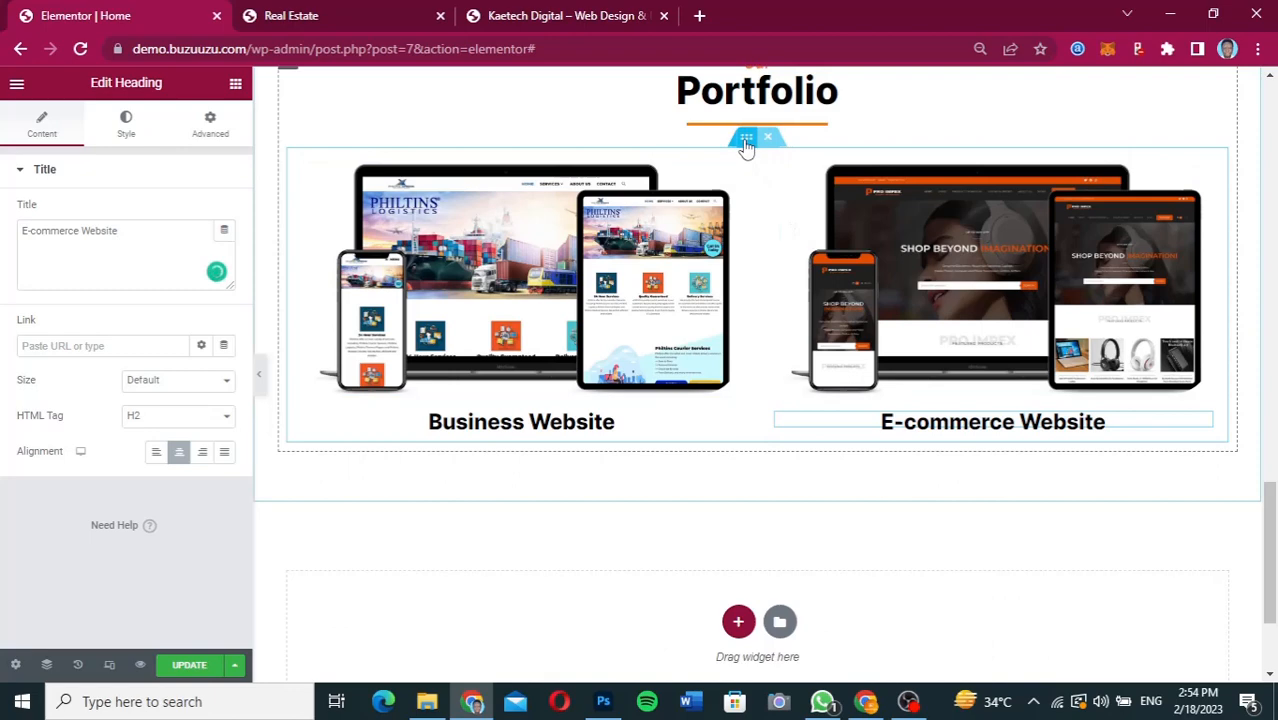
Duplicate the Portfolio's two-column inner section and replace the copy's shipping image with the "Build the Country" mockup from the media library.
right_click(745, 143)
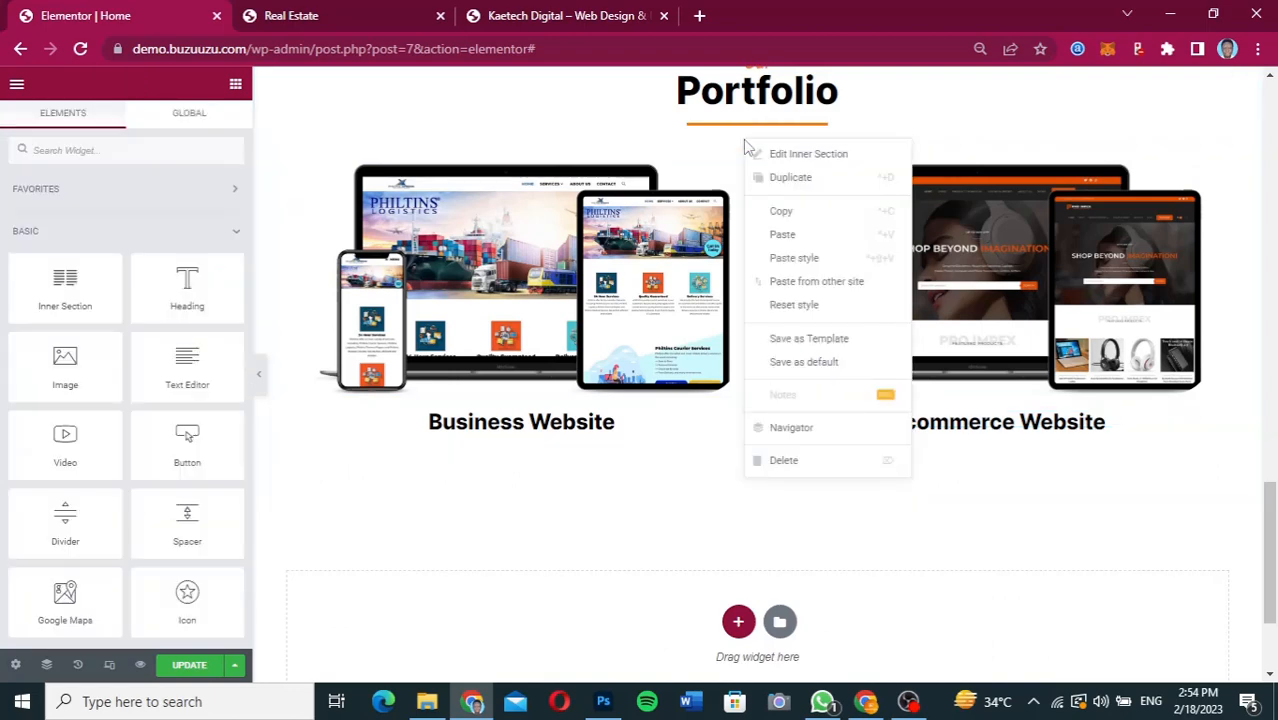
left_click(786, 190)
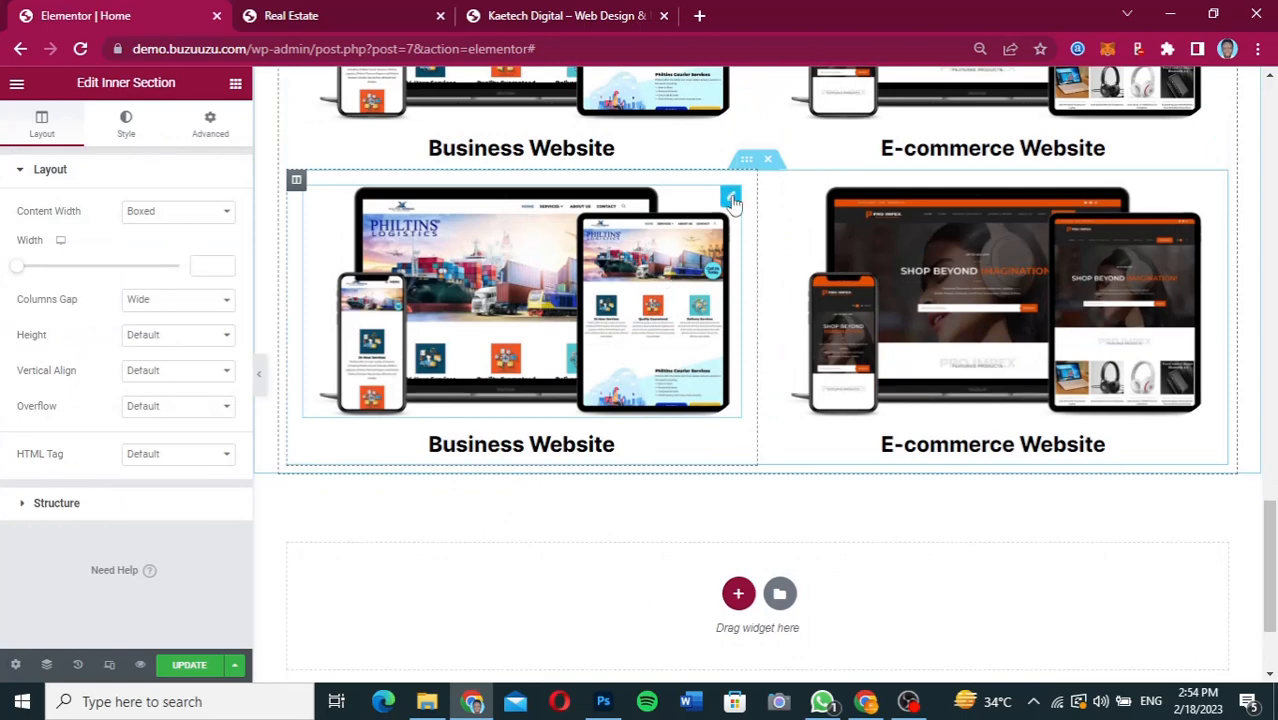
left_click(732, 198)
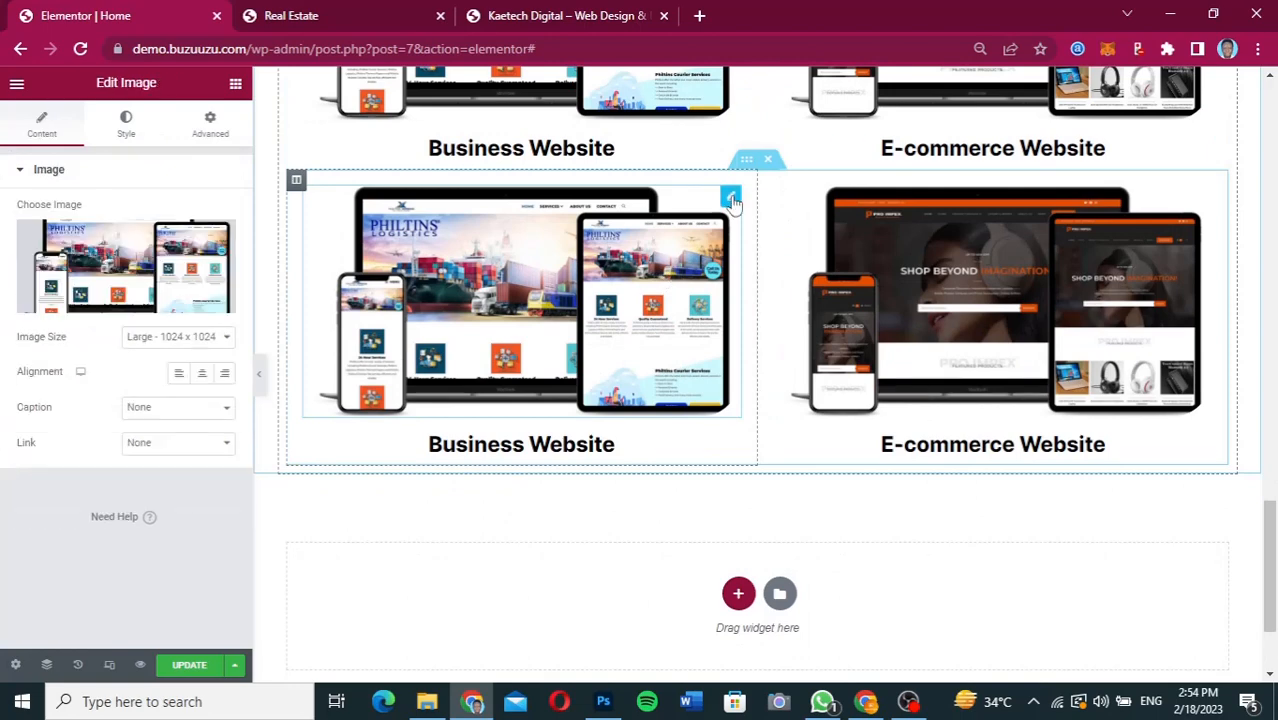
left_click(155, 285)
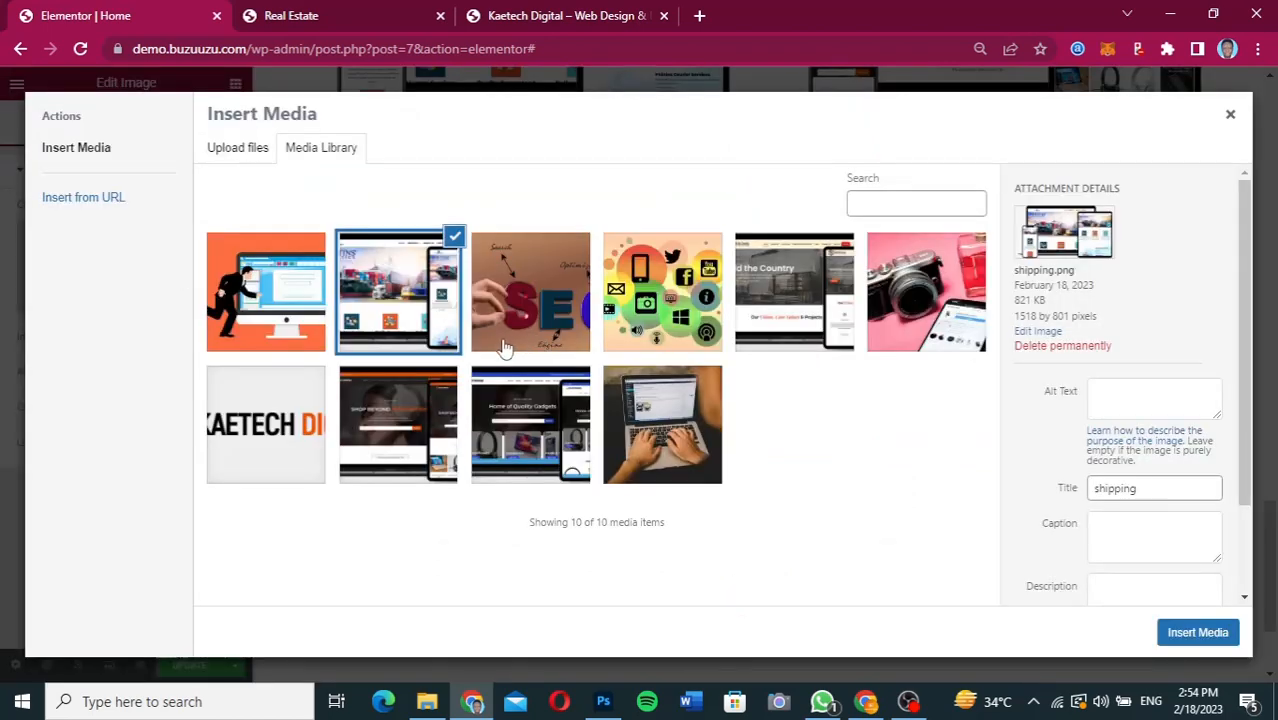
left_click(793, 295)
left_click(1182, 640)
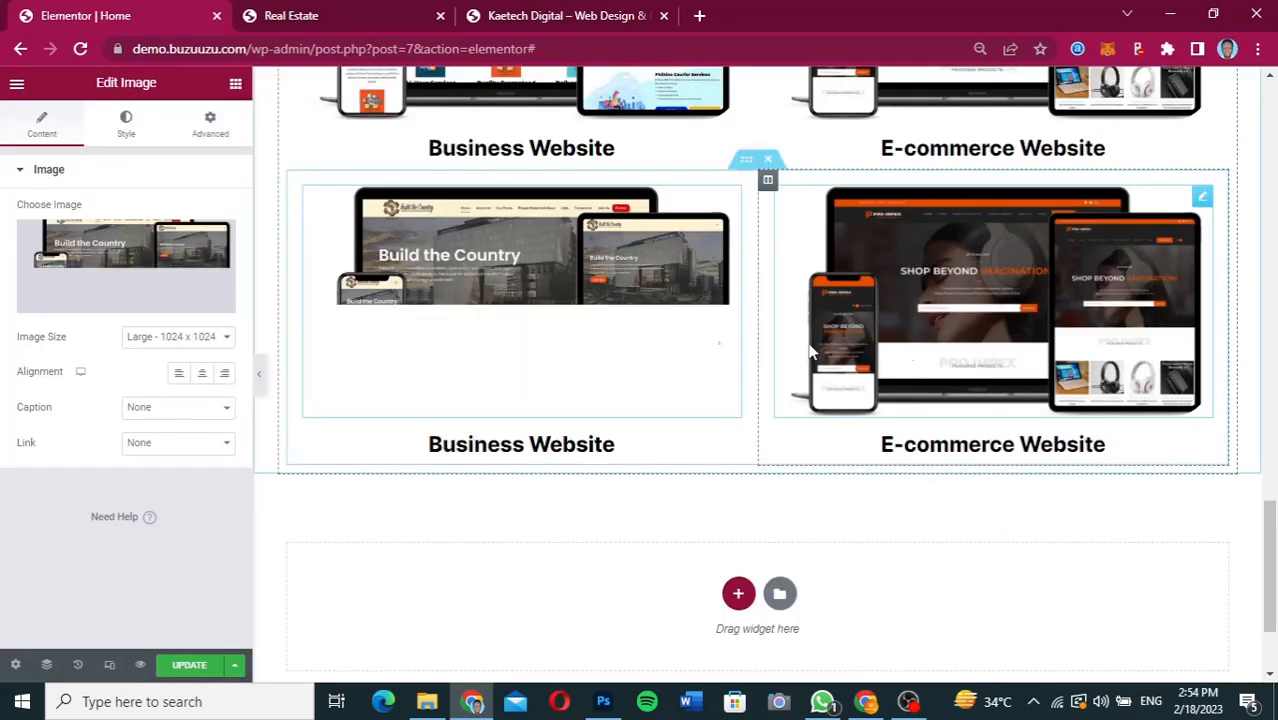
Change the Business Website heading in the duplicated inner section to "NGO Website".
left_click(627, 451)
left_click_drag(117, 236, 5, 230)
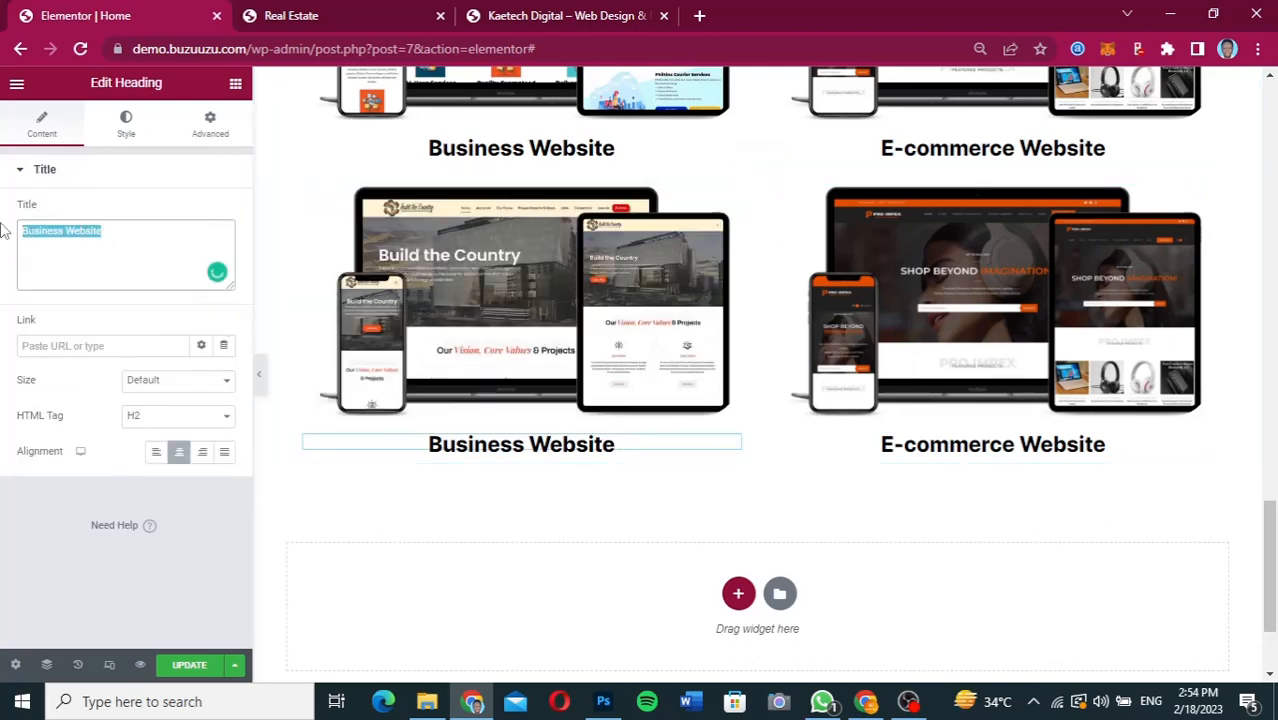
type("NGO")
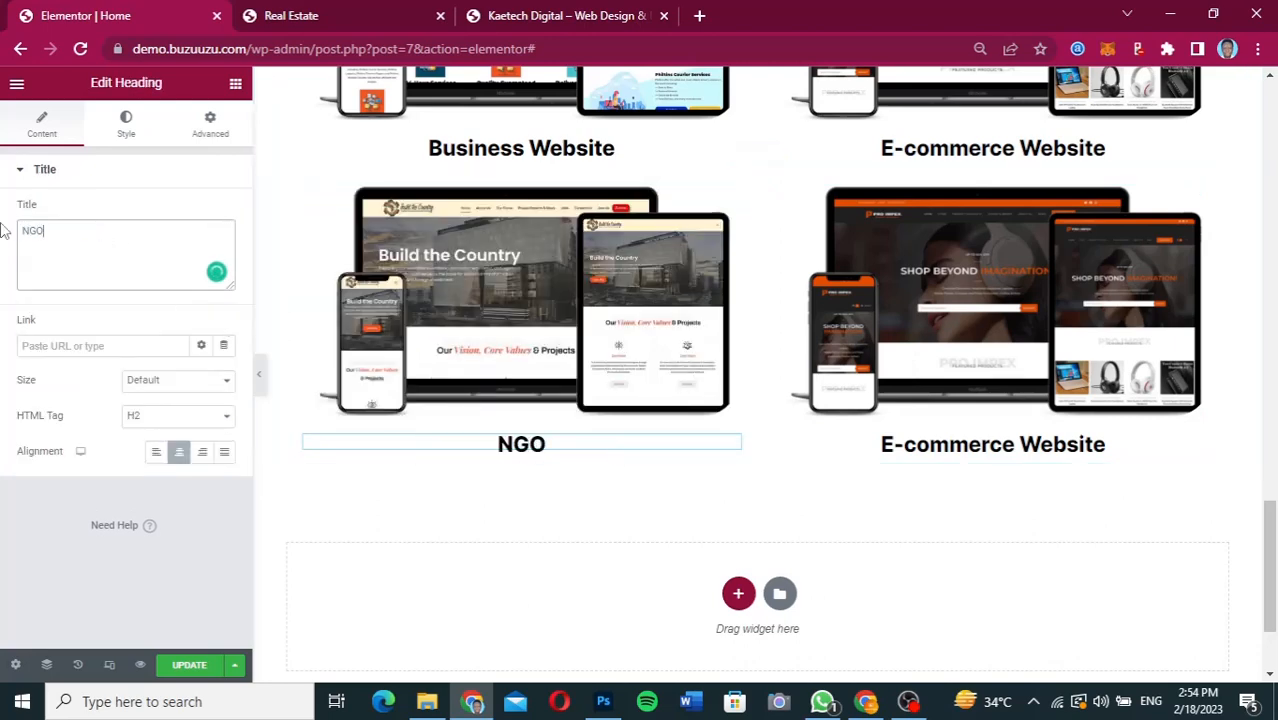
type(" Website")
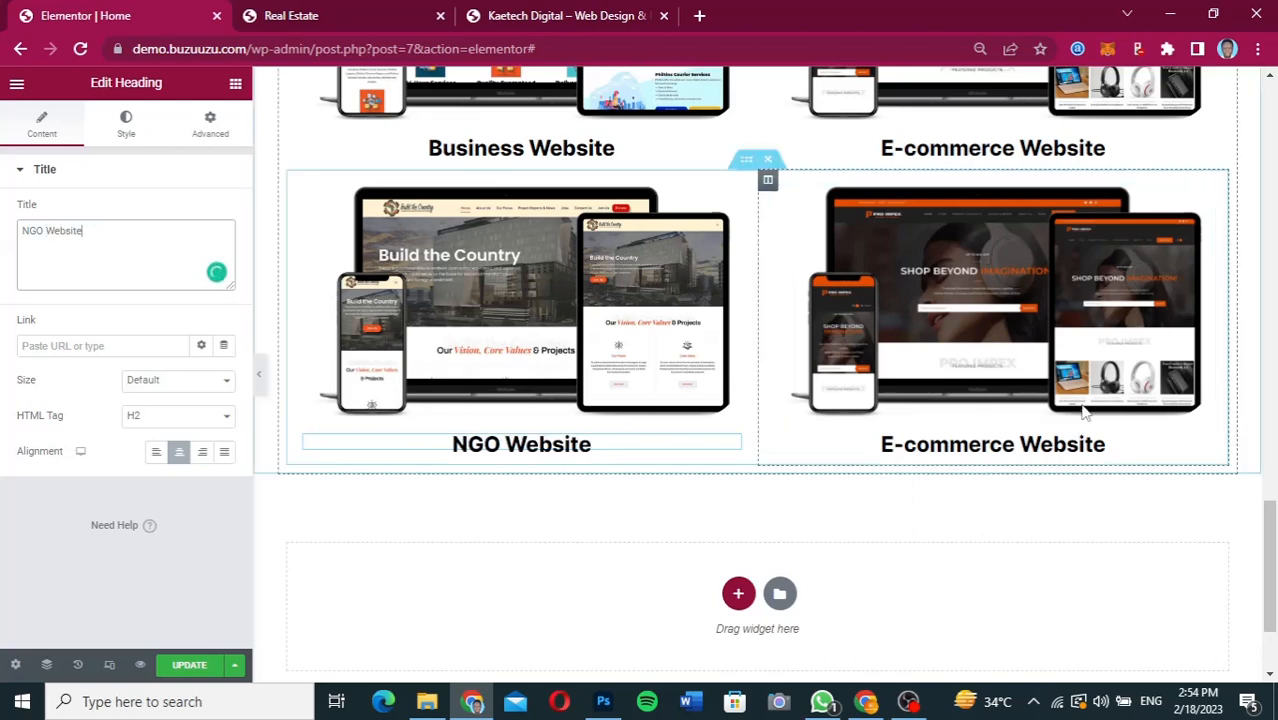
Replace the image above the E-commerce Website heading in the duplicated inner section with Ecom.png from the media library.
left_click(373, 272)
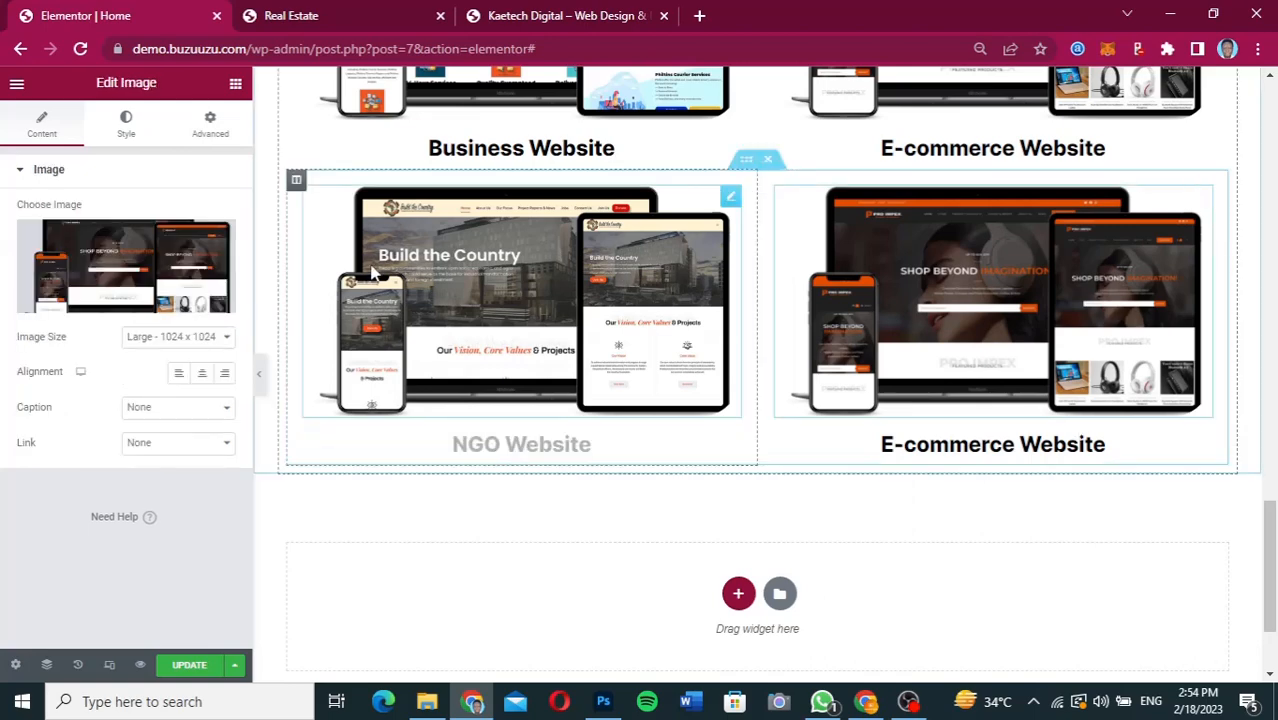
left_click(115, 262)
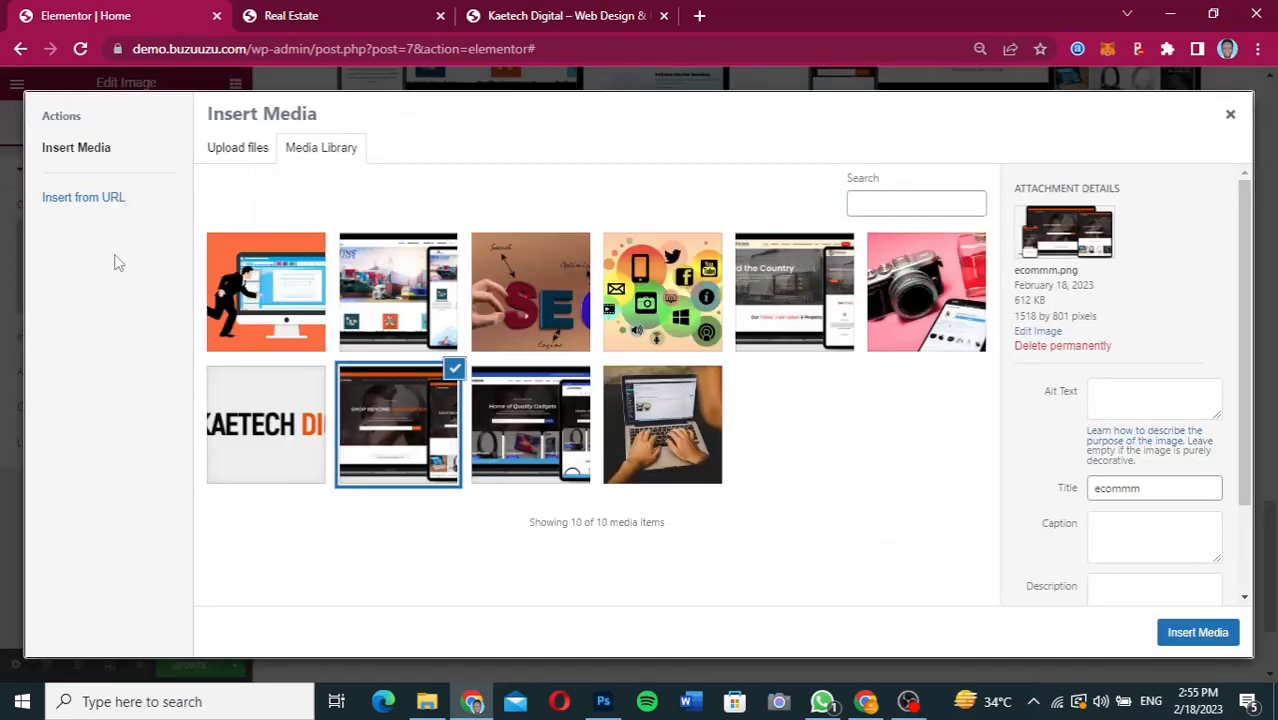
left_click(548, 420)
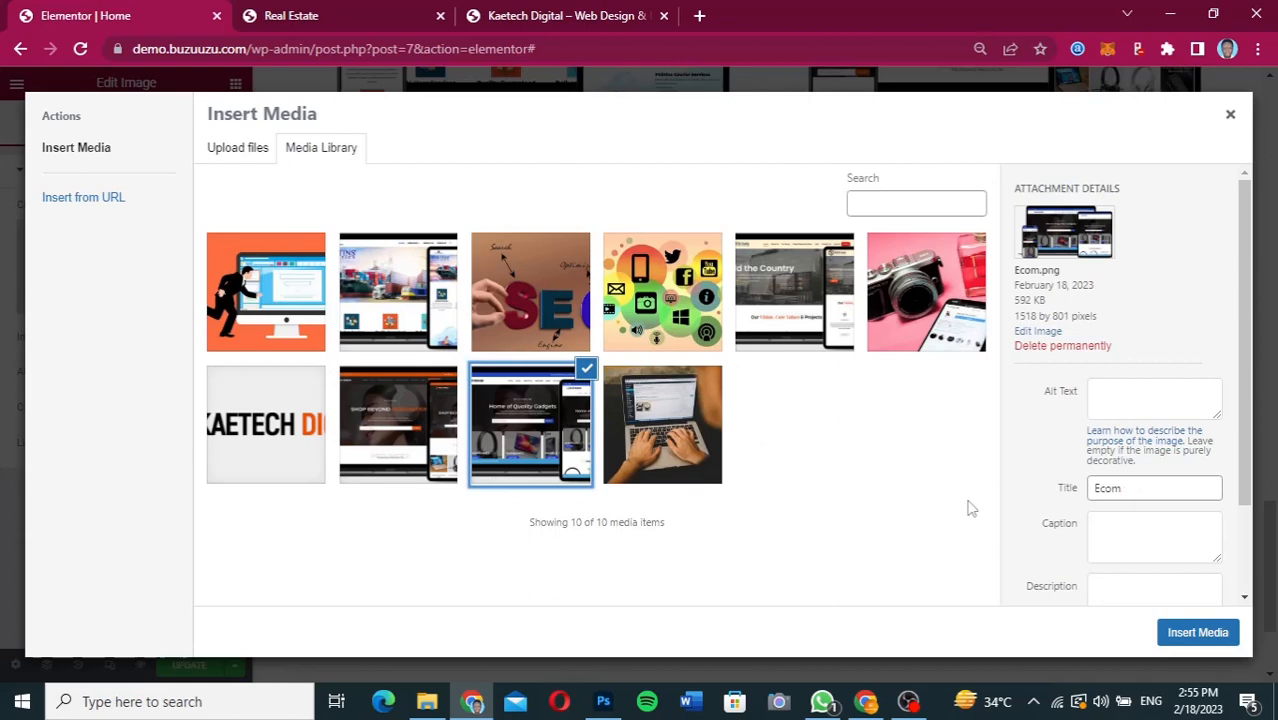
left_click(1222, 632)
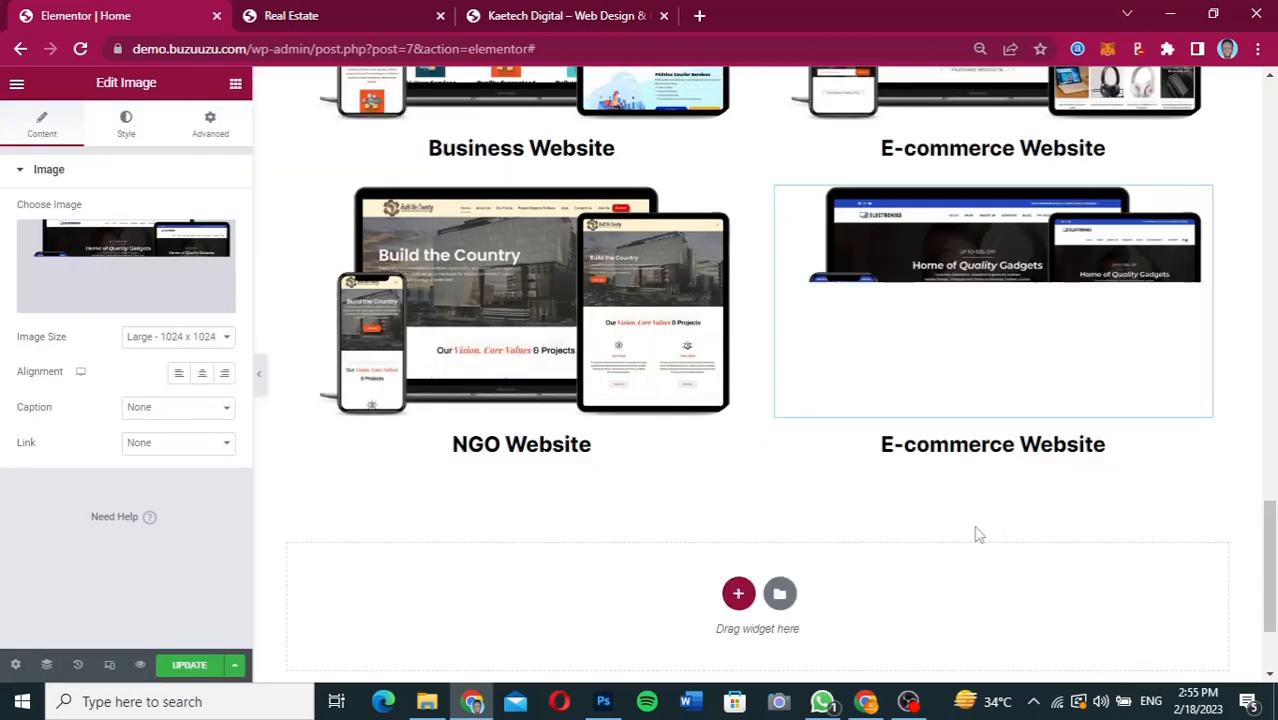
Unlink the margin values of the Portfolio's second inner section and set its top margin to 40 px.
scroll(970, 340, "up", 3)
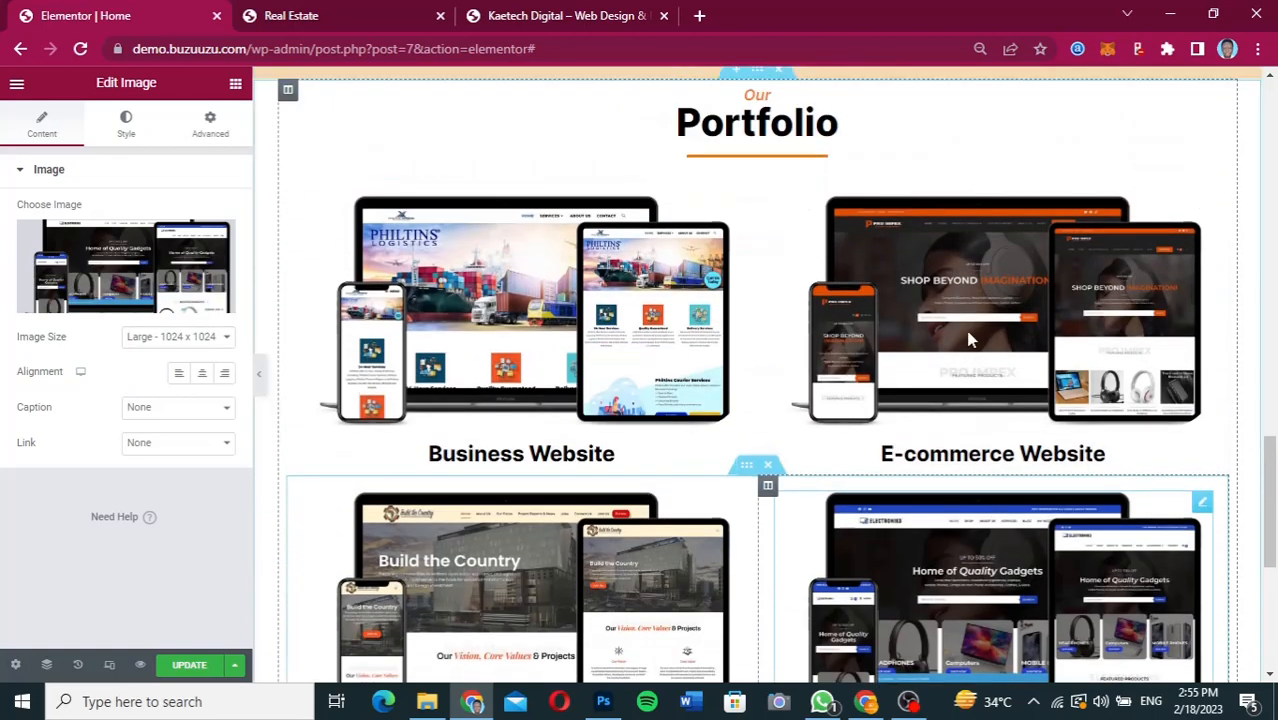
scroll(968, 340, "down", 2)
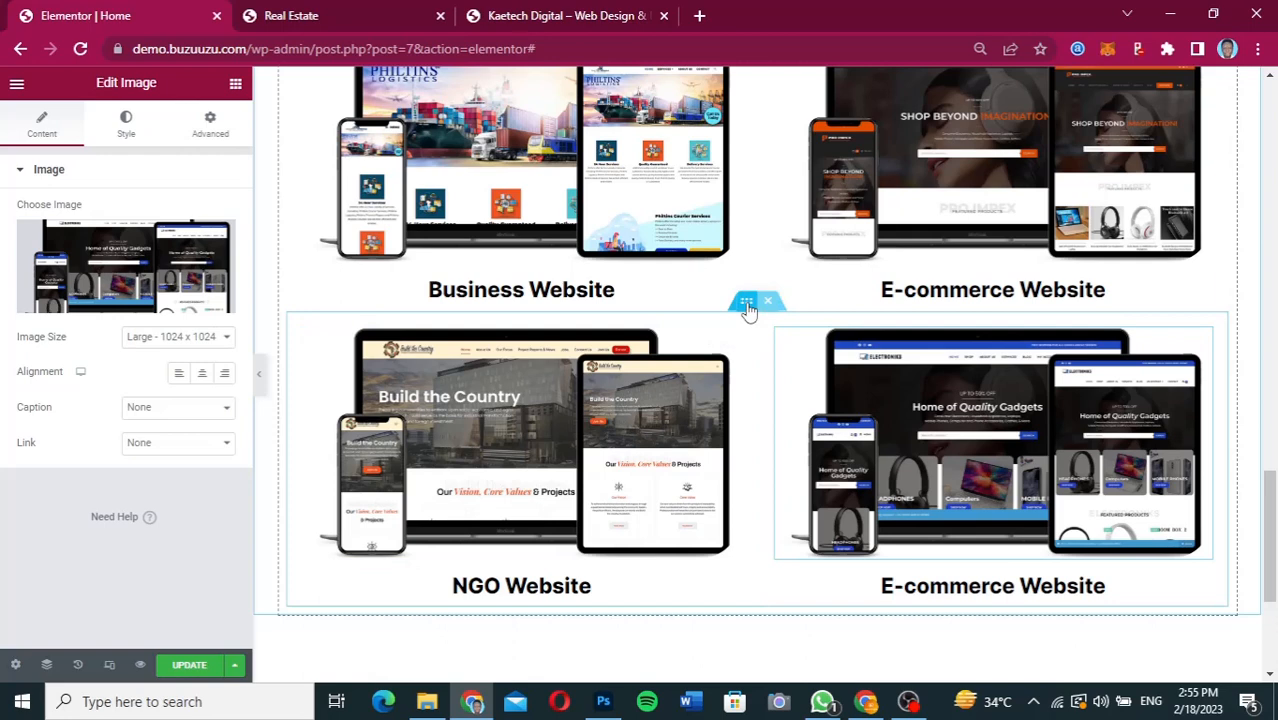
left_click(746, 306)
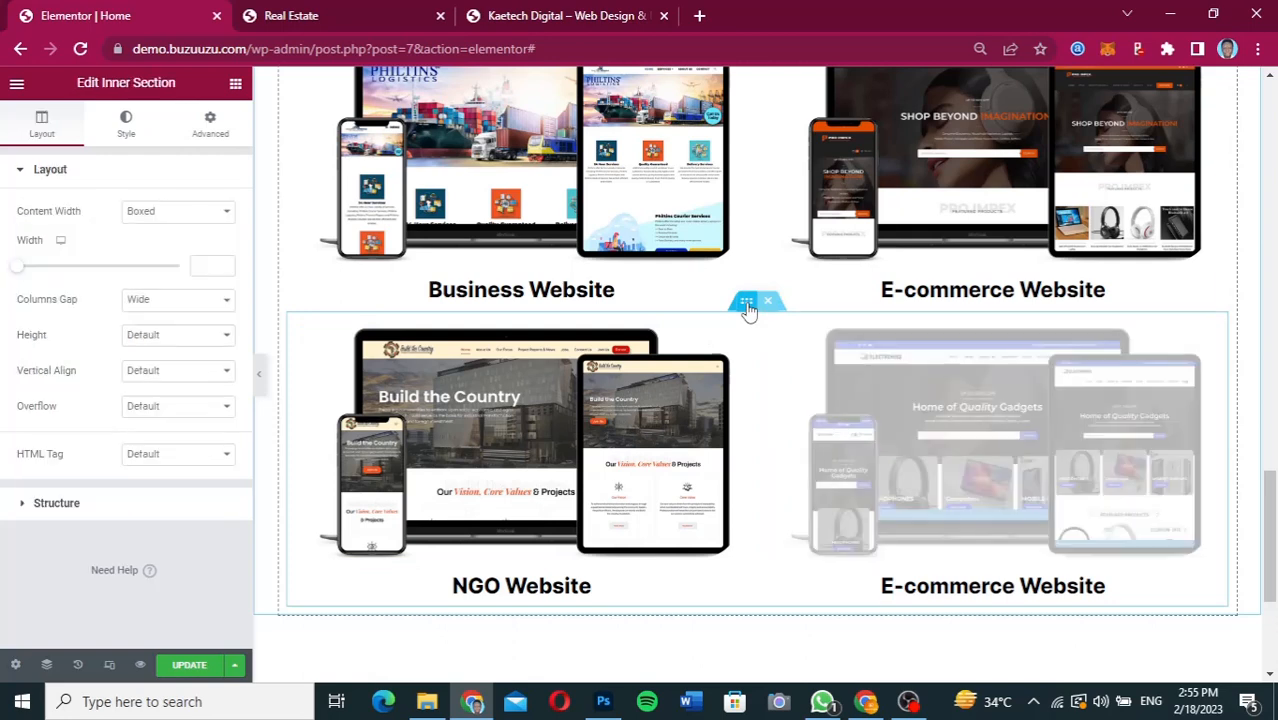
left_click(209, 128)
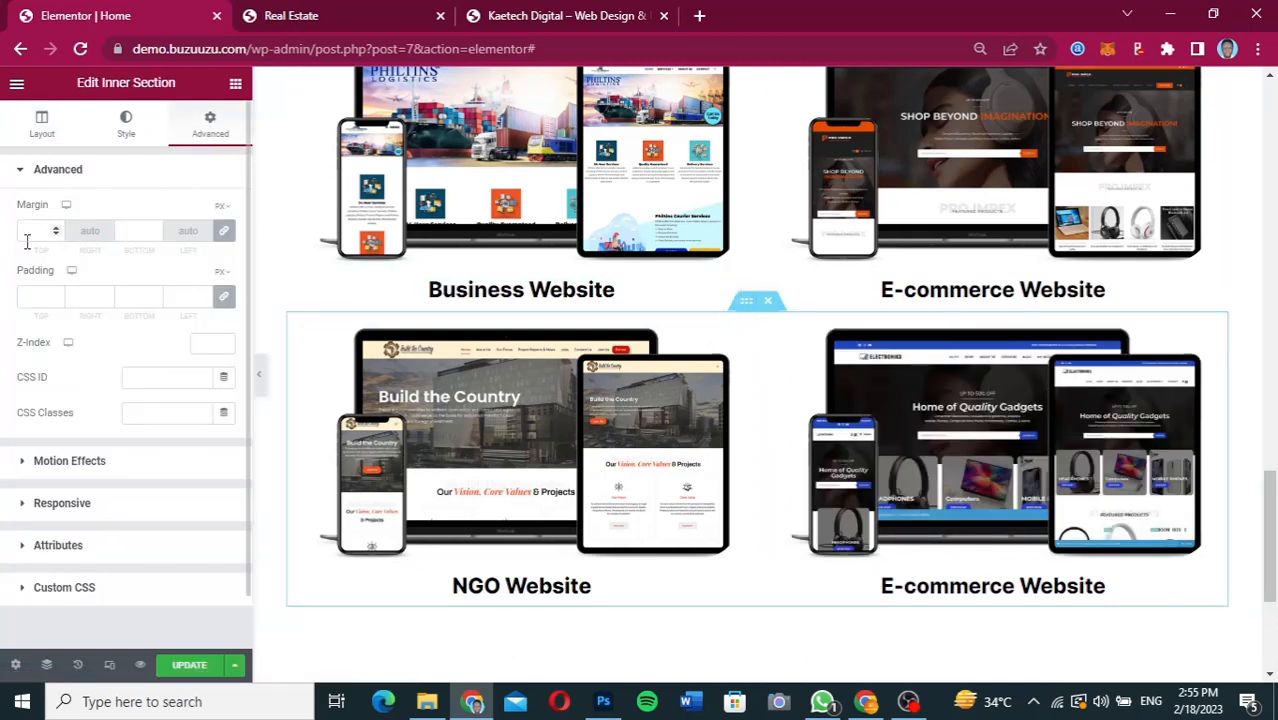
left_click(224, 231)
left_click(27, 231)
type("30")
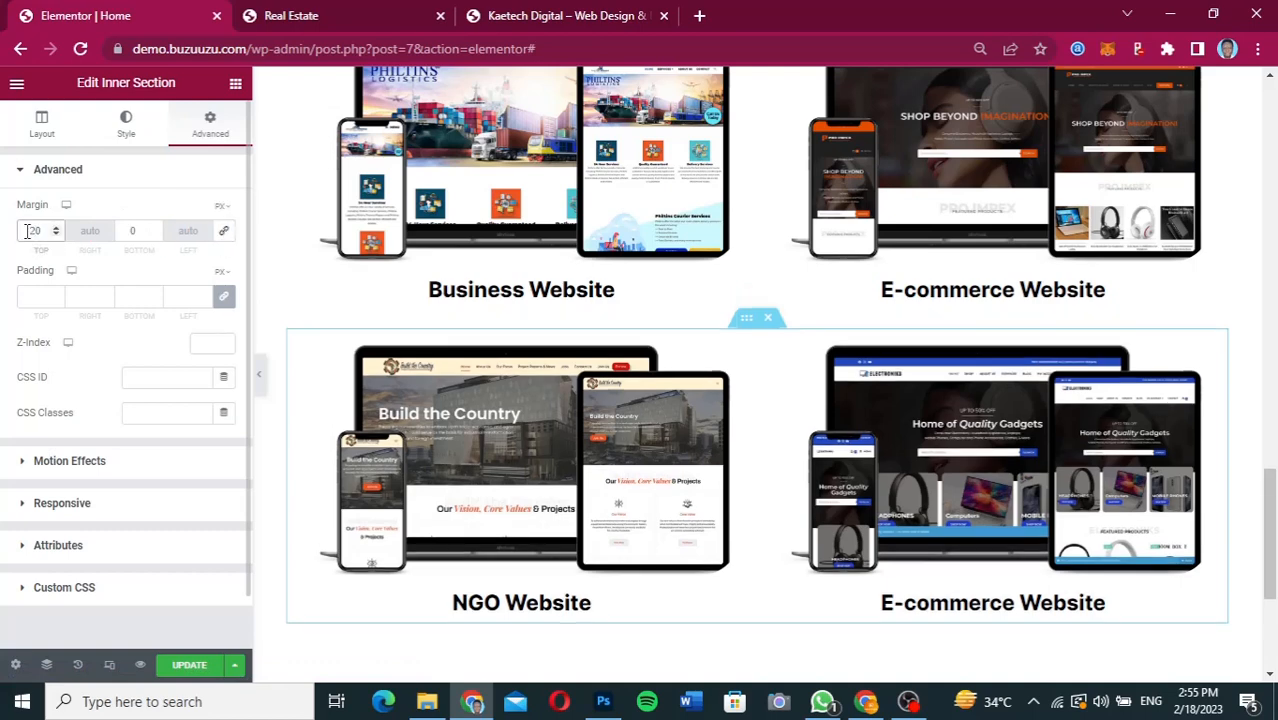
key("BackSpace")
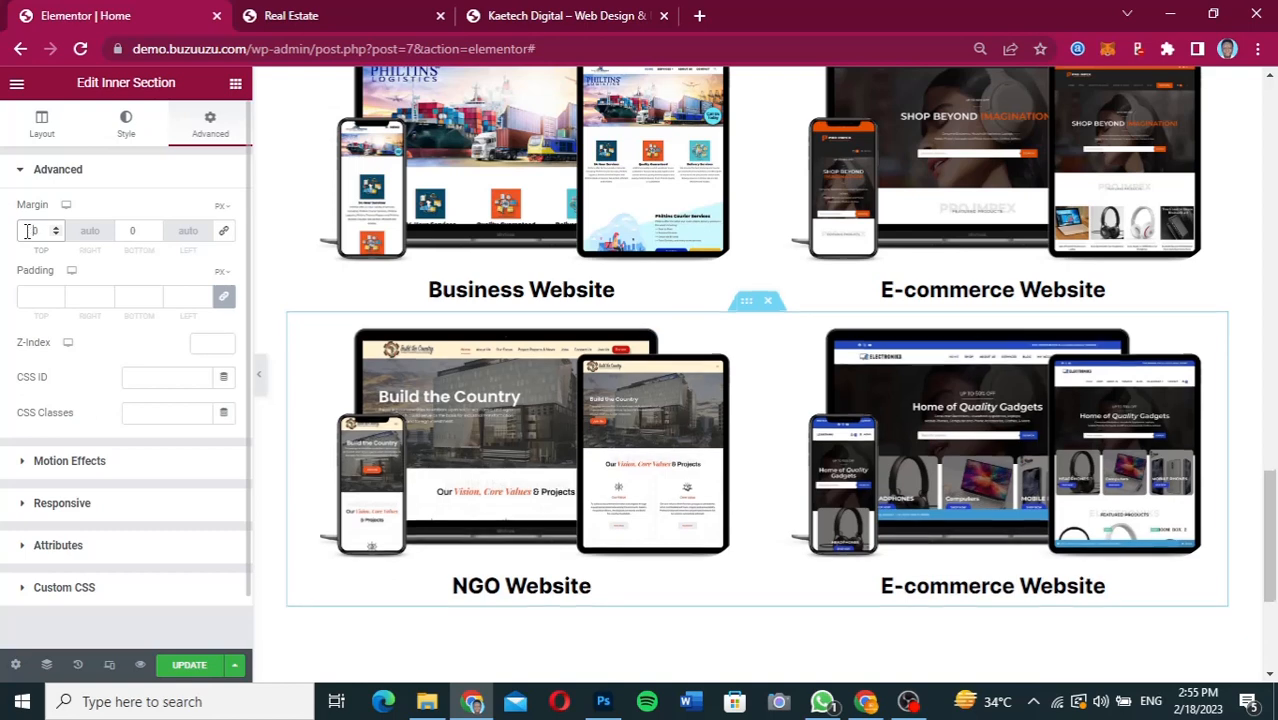
type("6")
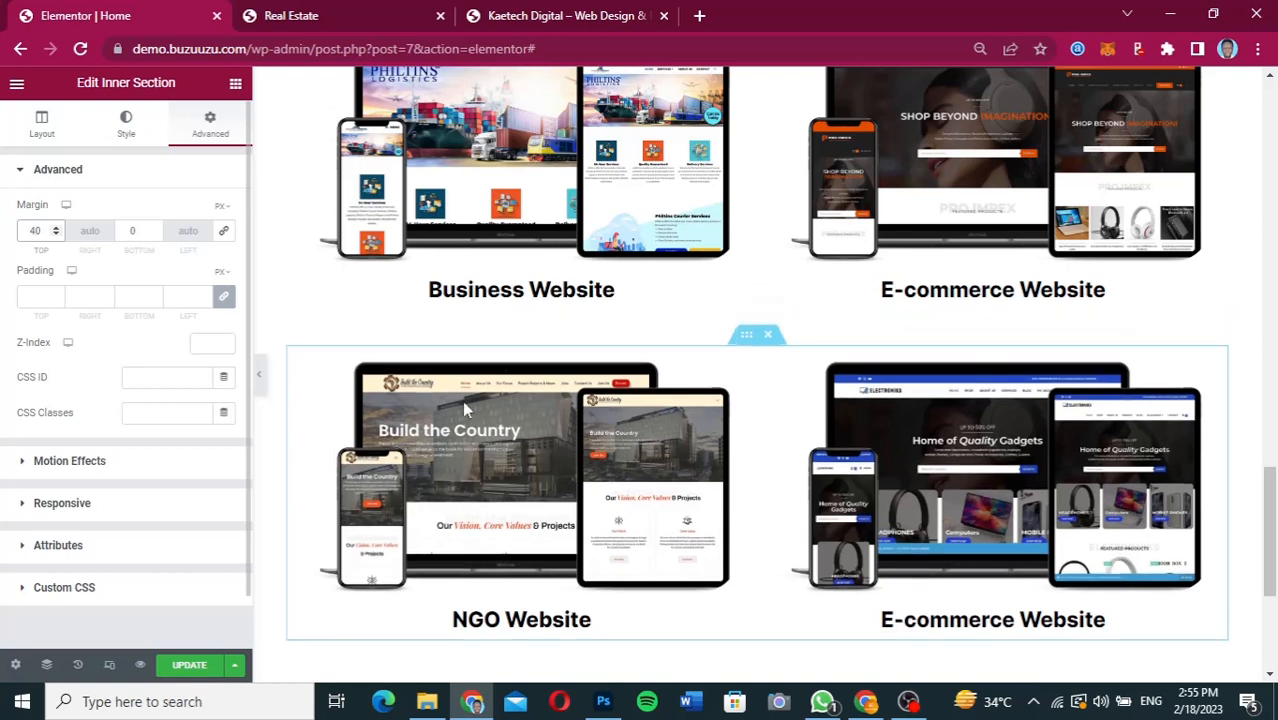
Unlink the padding values of the Portfolio section and set its top and bottom padding to 50 px.
scroll(888, 432, "down", 1)
scroll(890, 433, "down", 3)
scroll(890, 436, "up", 7)
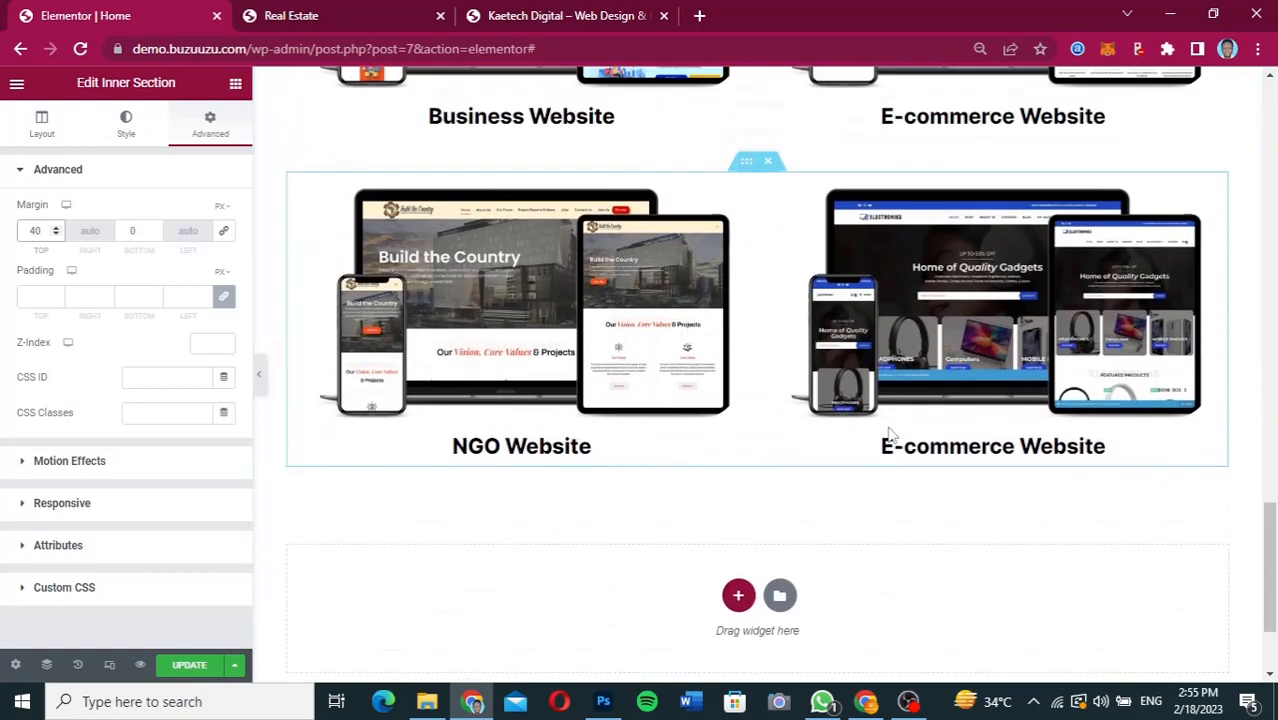
scroll(788, 340, "up", 3)
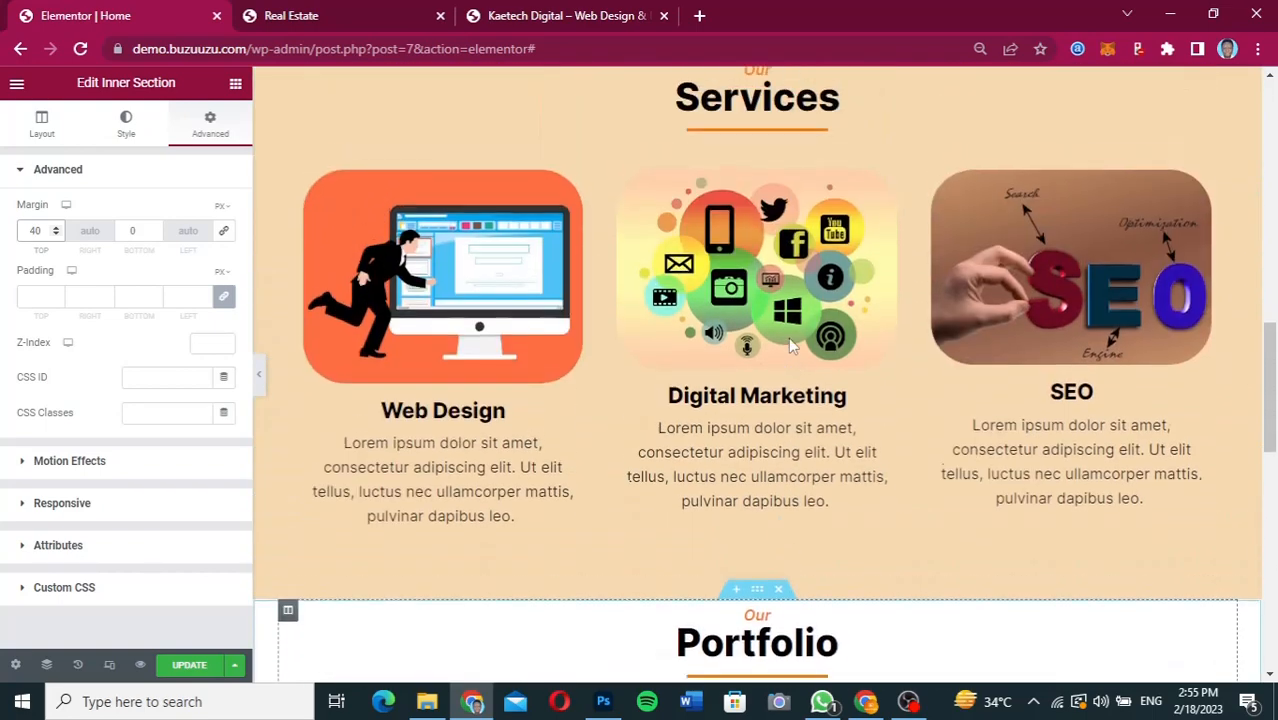
scroll(788, 340, "down", 5)
scroll(790, 346, "up", 1)
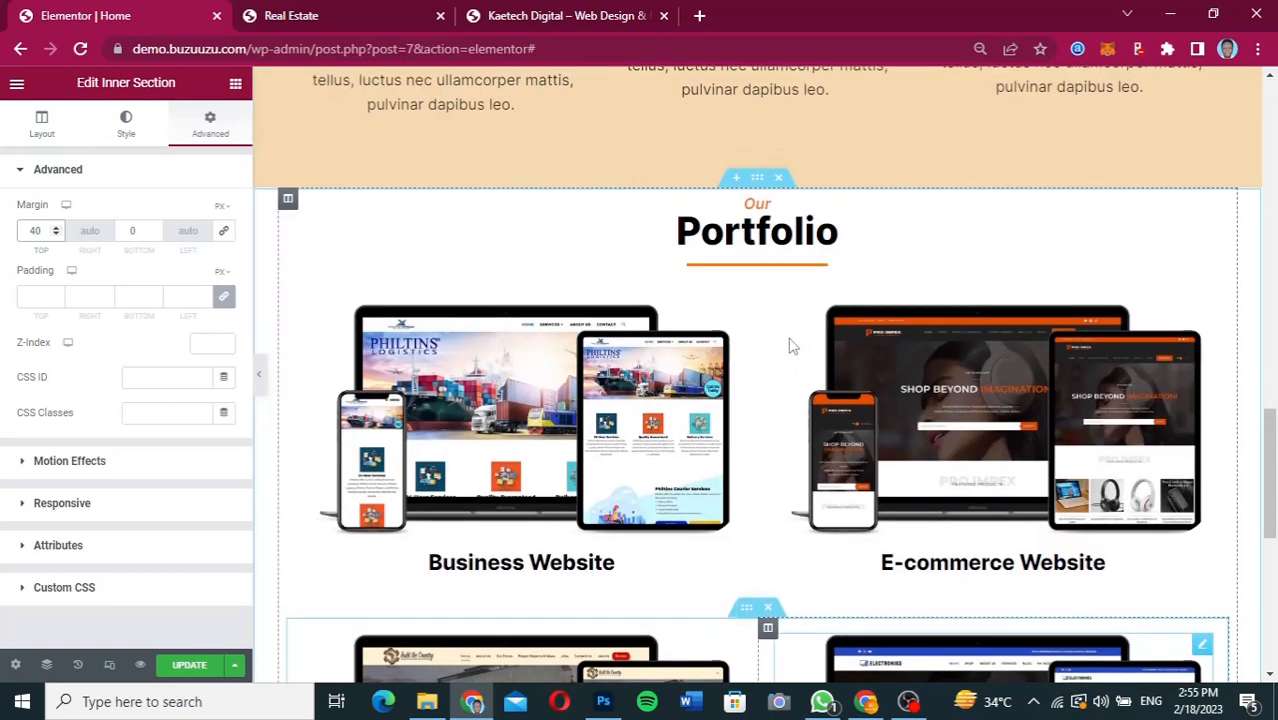
left_click(757, 179)
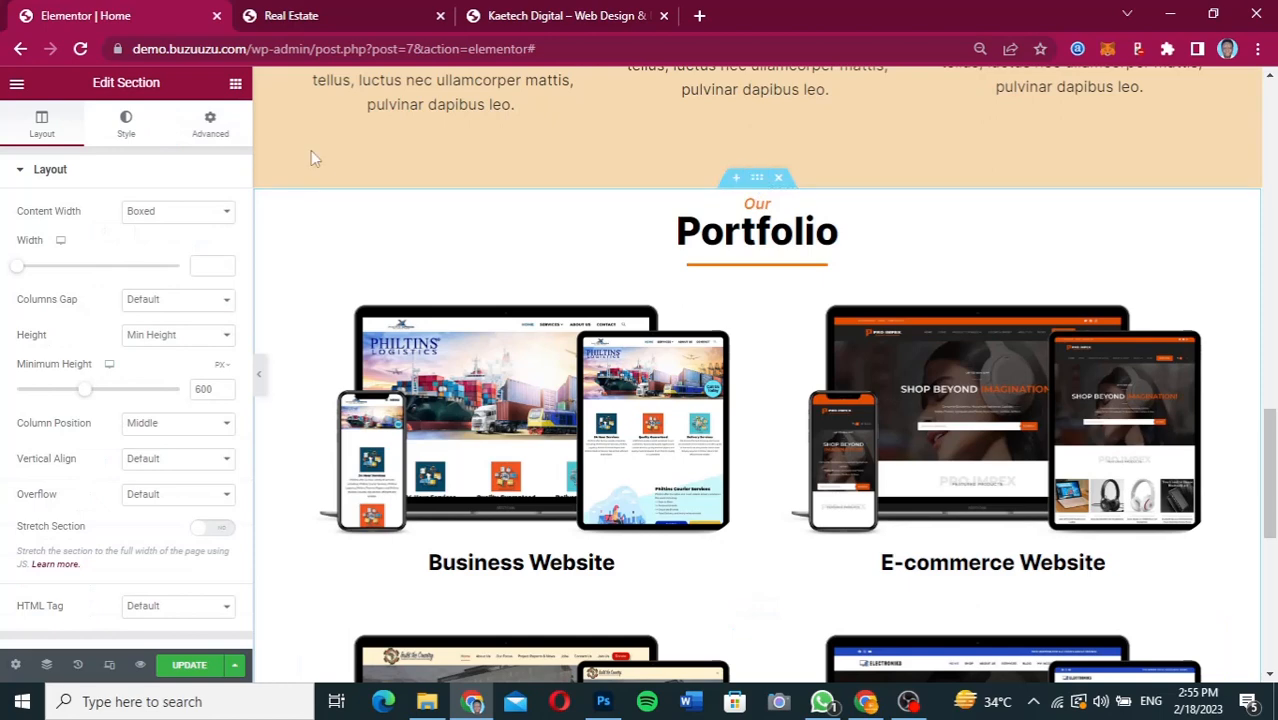
left_click(207, 130)
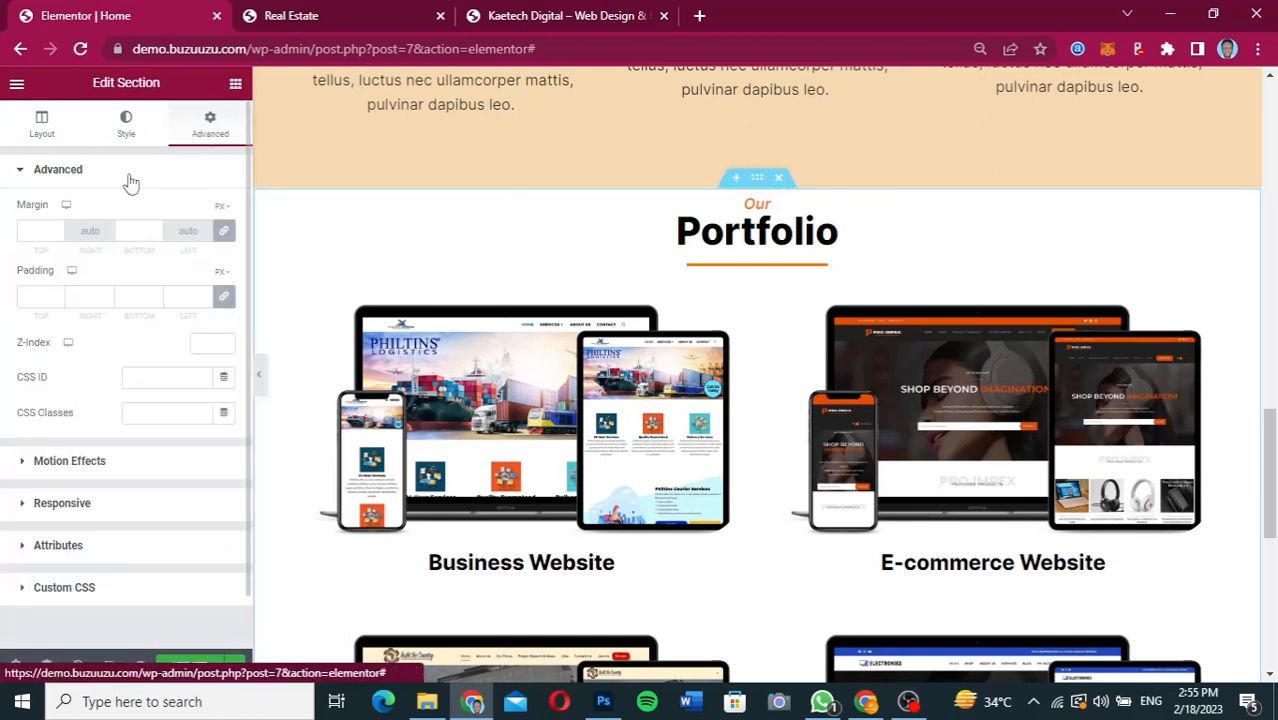
left_click(225, 300)
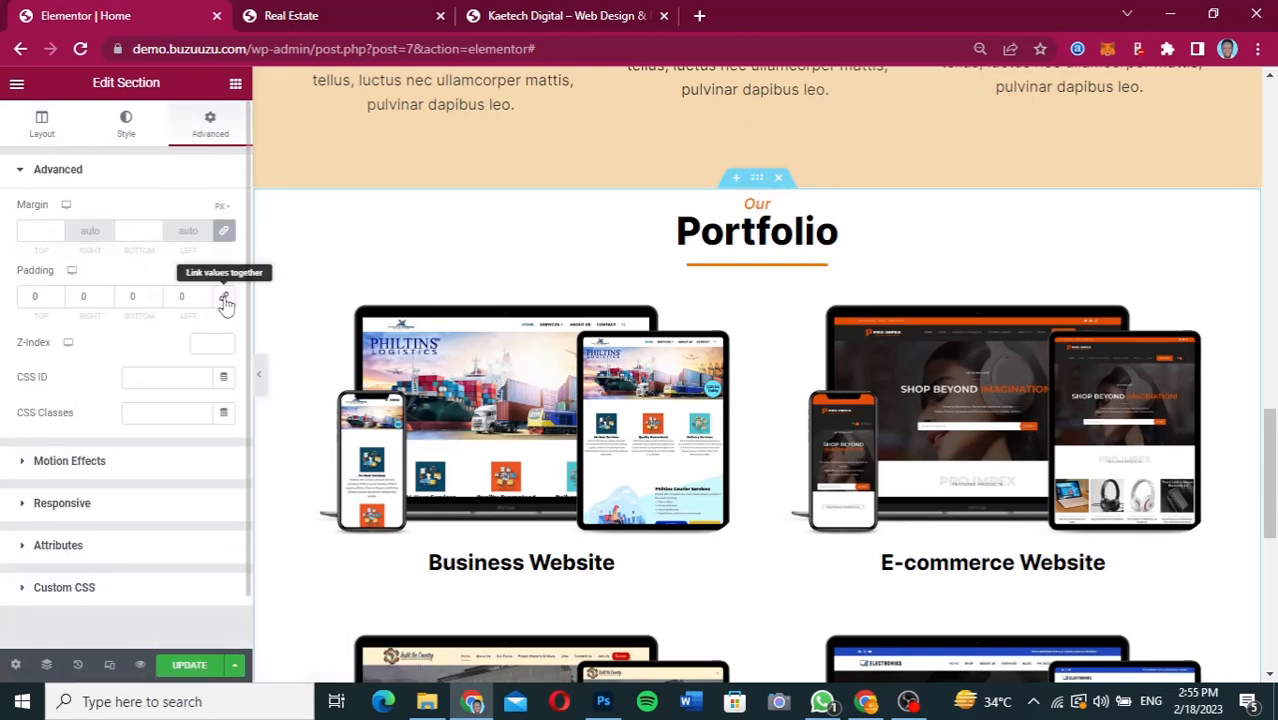
left_click(24, 304)
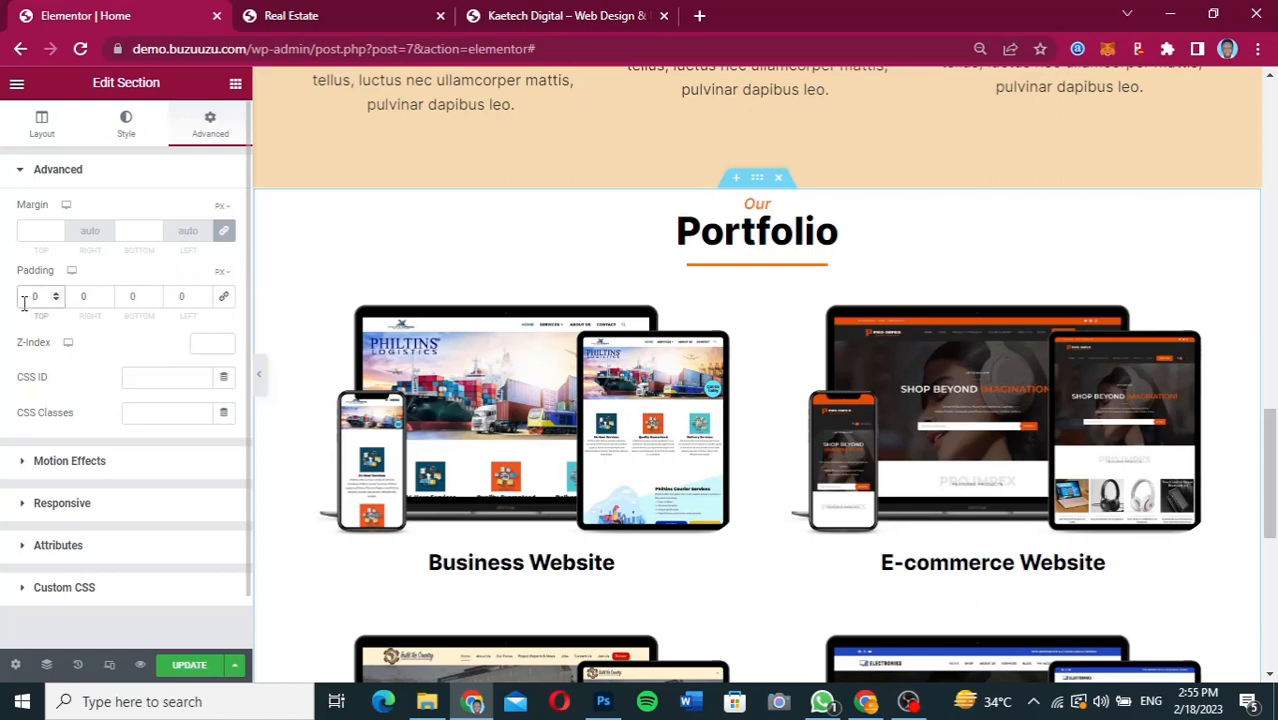
type("5")
left_click(129, 297)
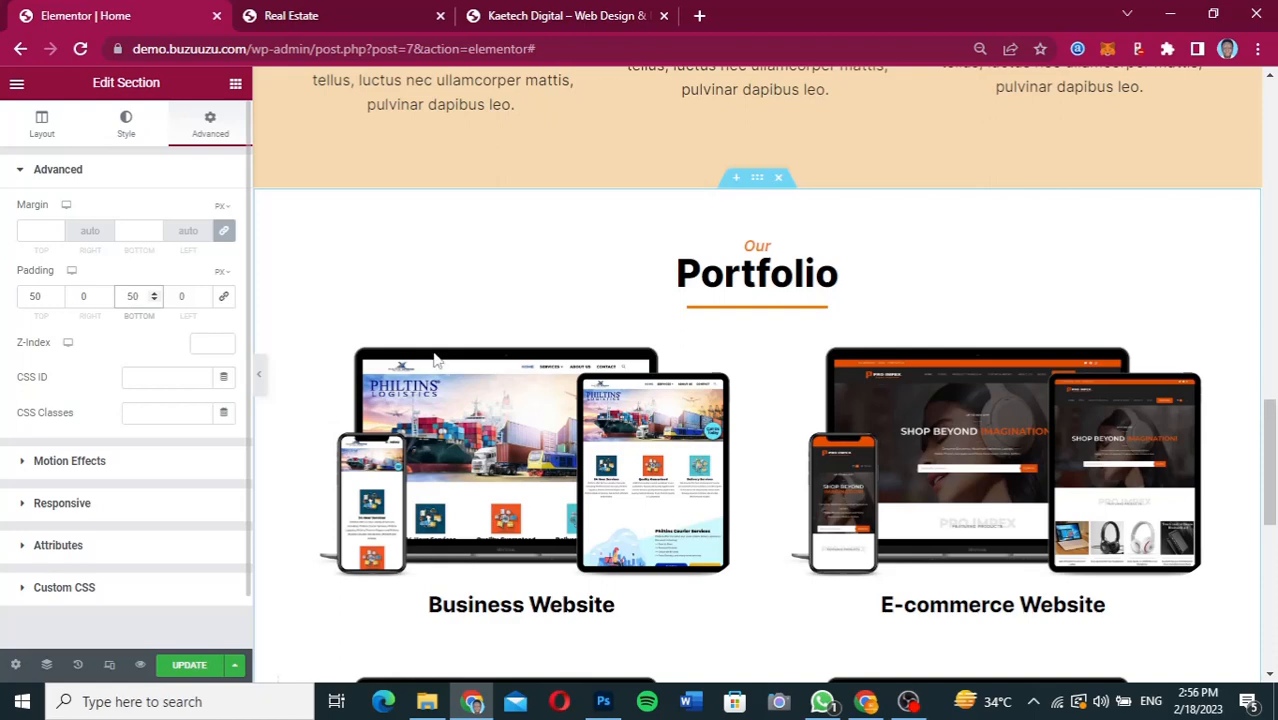
Switch to the Figma design and examine the layout of the Contact Us section below the Portfolio.
left_click_drag(1272, 410, 1276, 572)
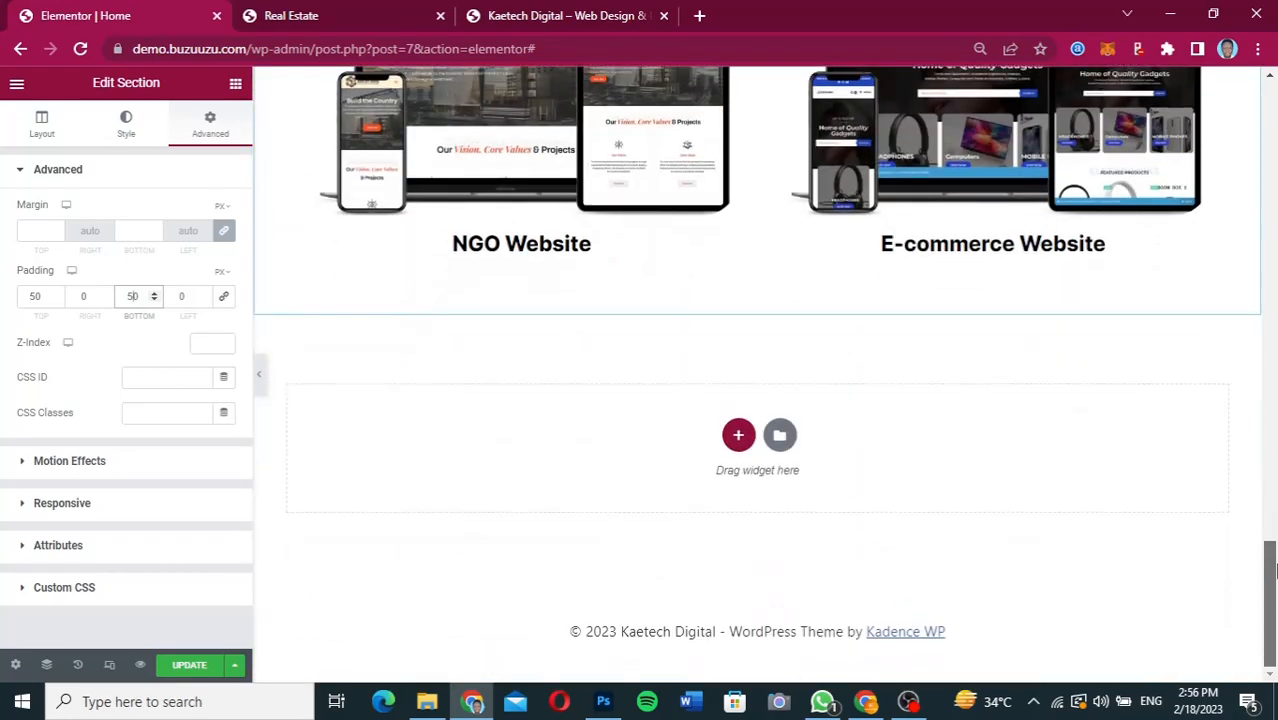
mouse_move(866, 700)
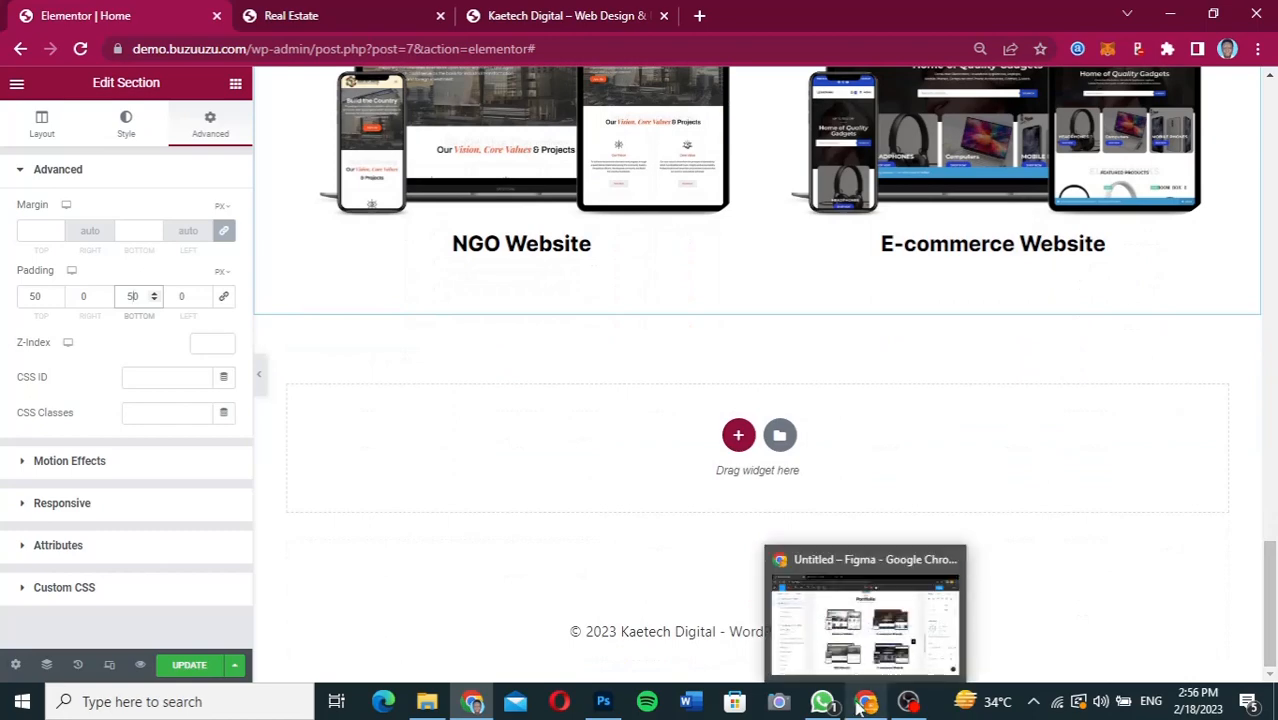
mouse_move(860, 676)
left_click(865, 648)
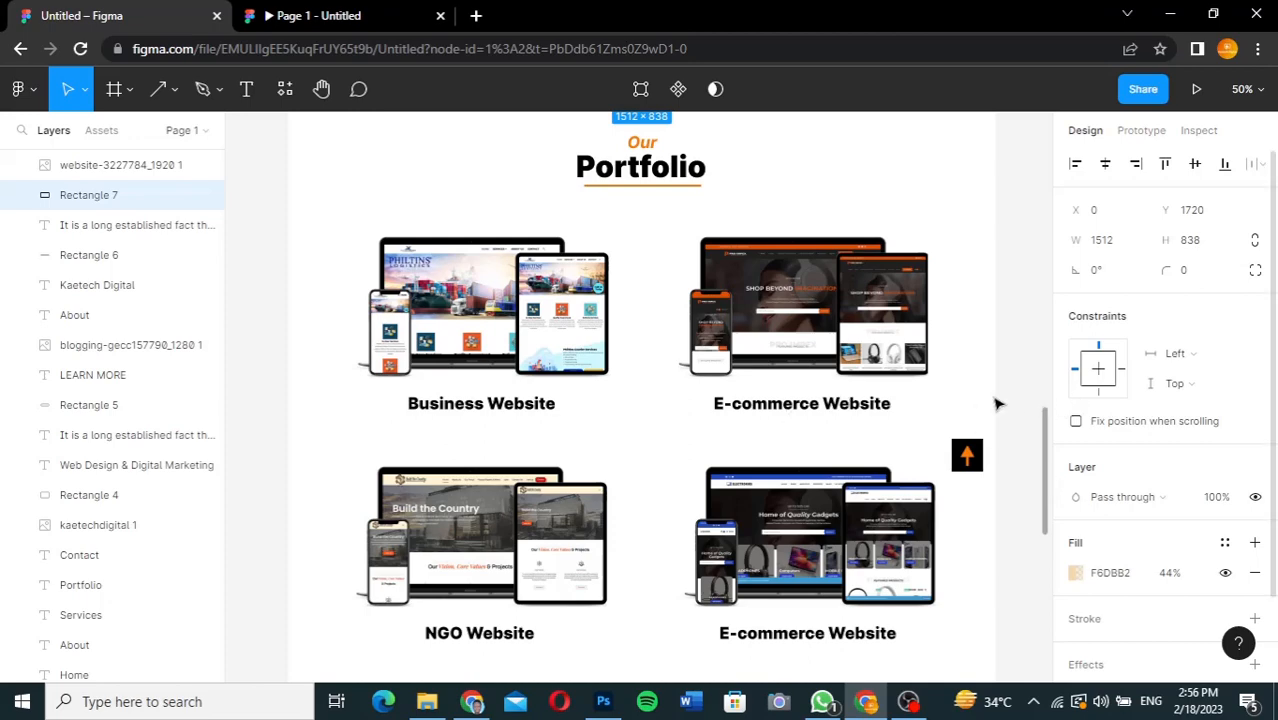
left_click_drag(1050, 443, 1050, 574)
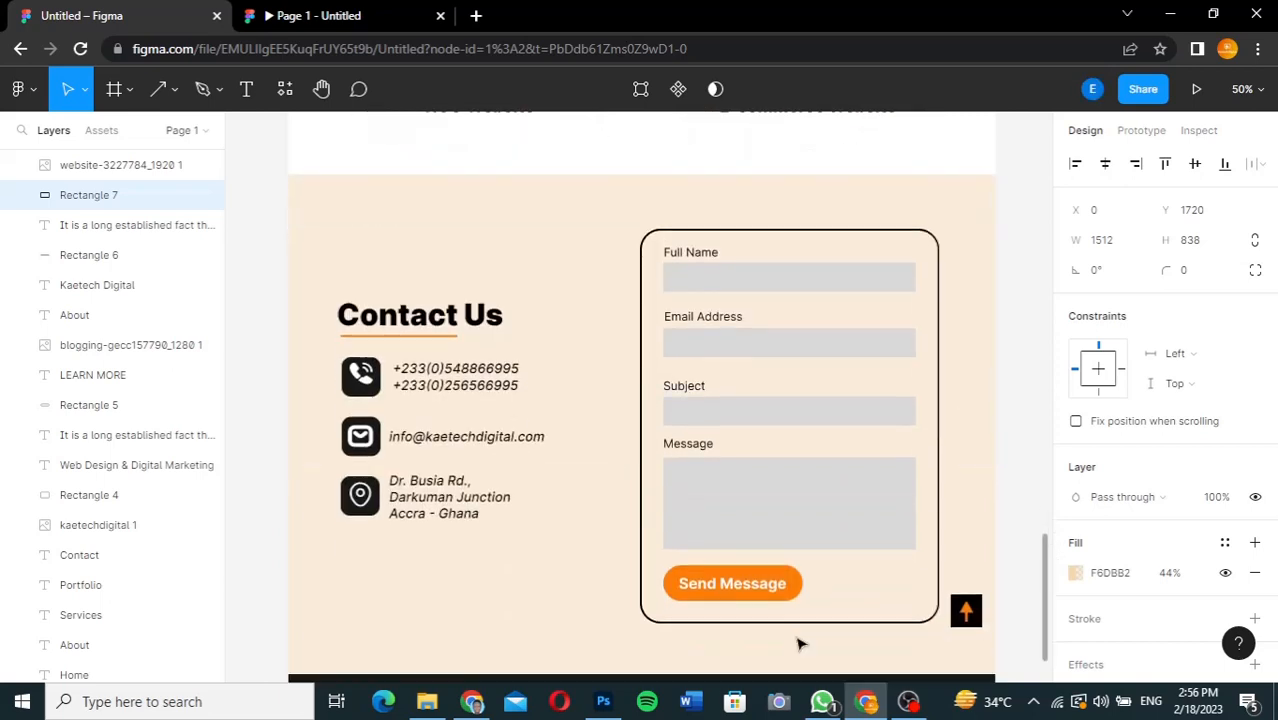
left_click(474, 703)
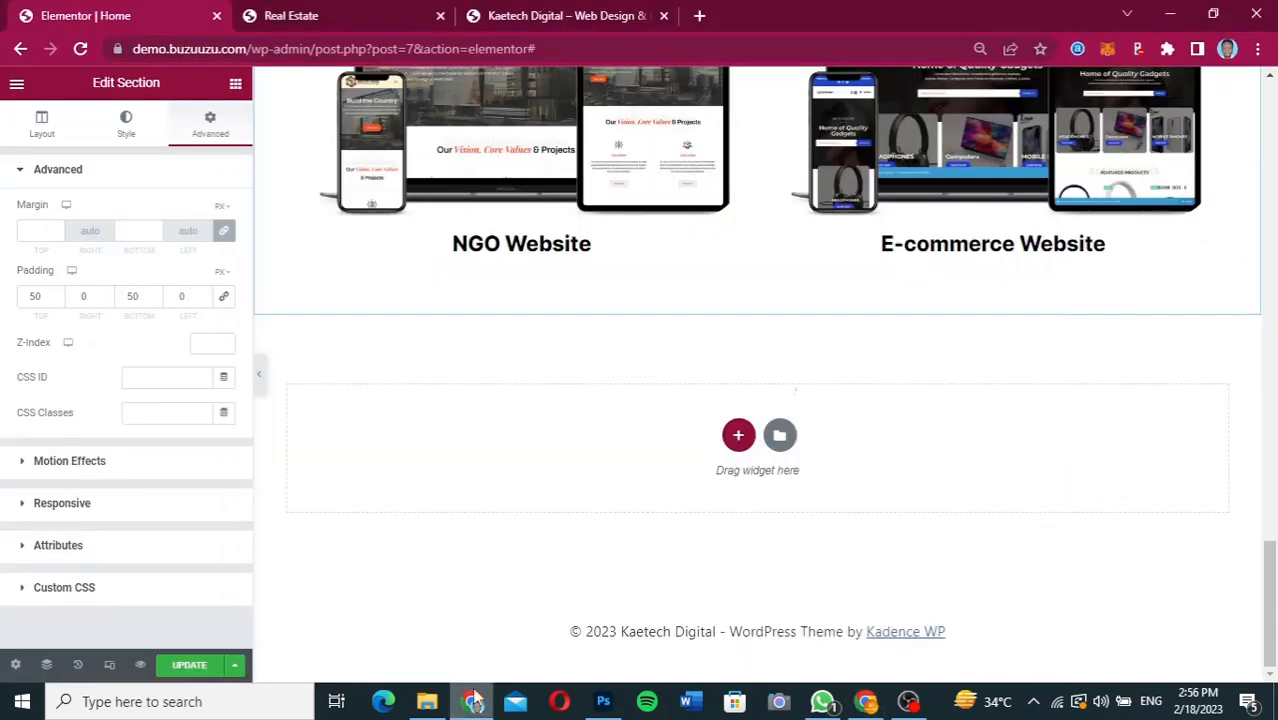
Copy the whole Services section and paste it into the empty widget area below the Portfolio section.
left_click_drag(1275, 568, 1236, 286)
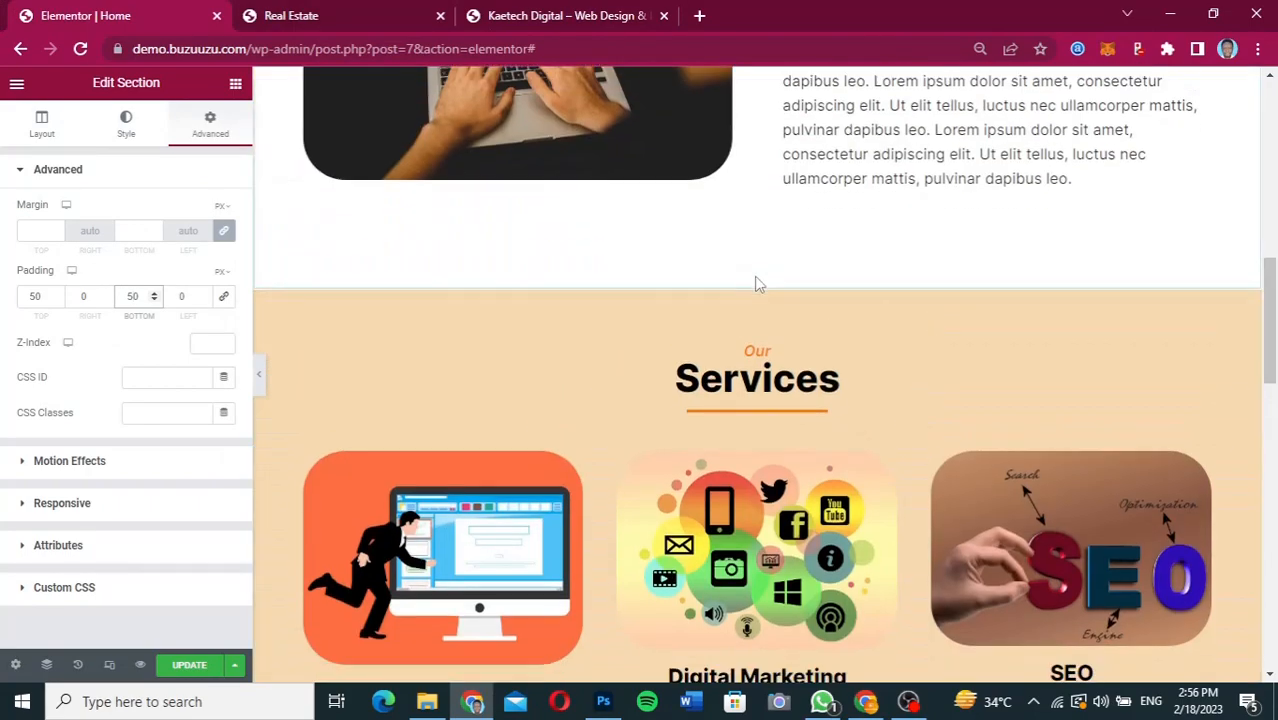
mouse_move(759, 293)
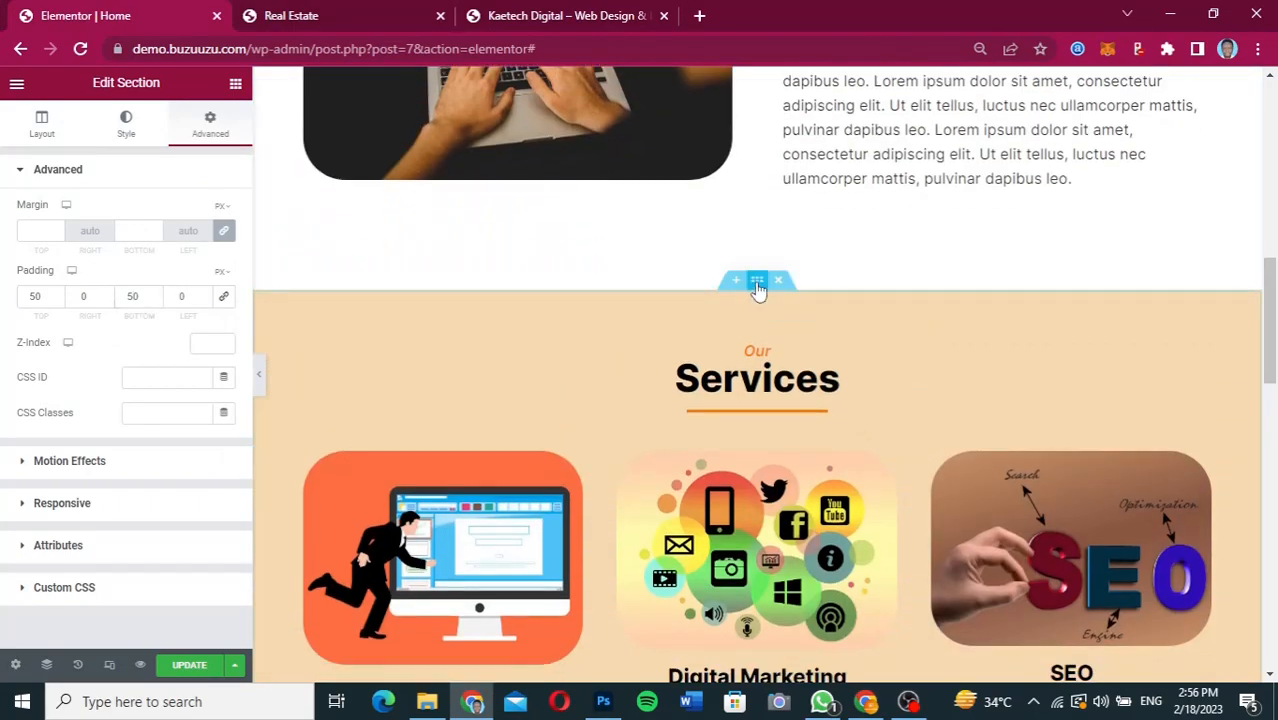
right_click(757, 286)
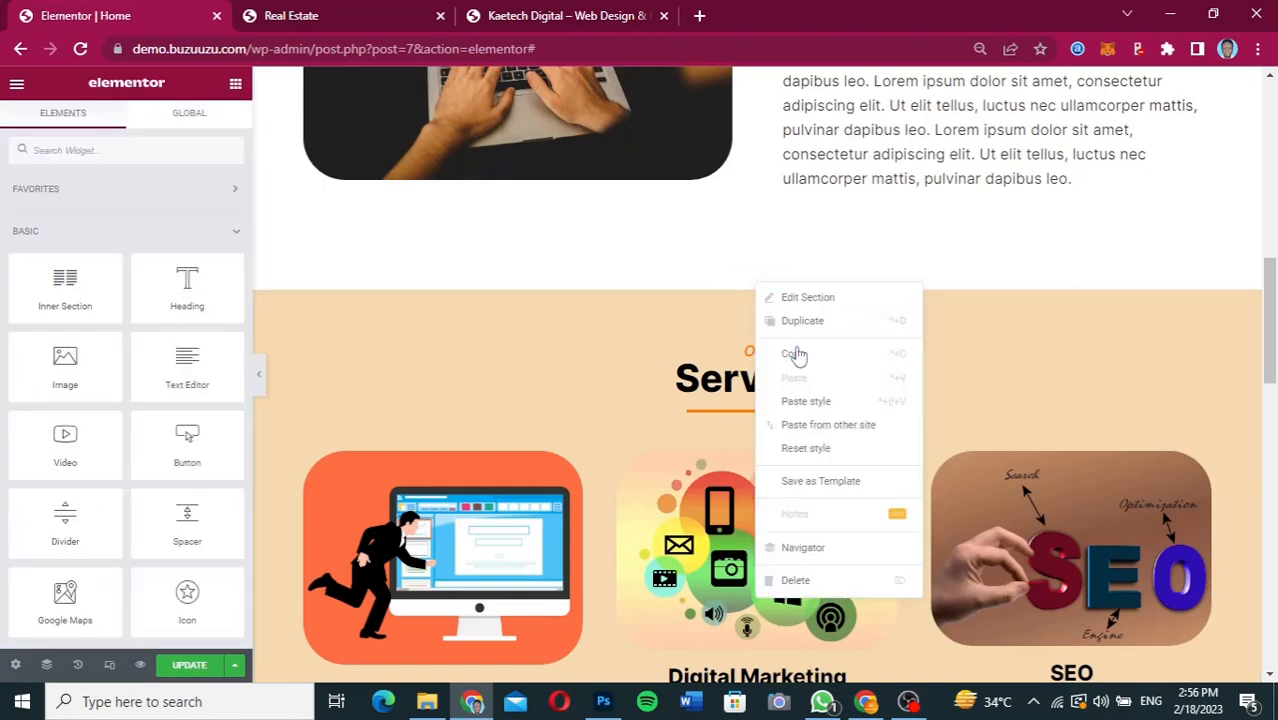
left_click(1015, 364)
left_click_drag(1270, 320, 1270, 590)
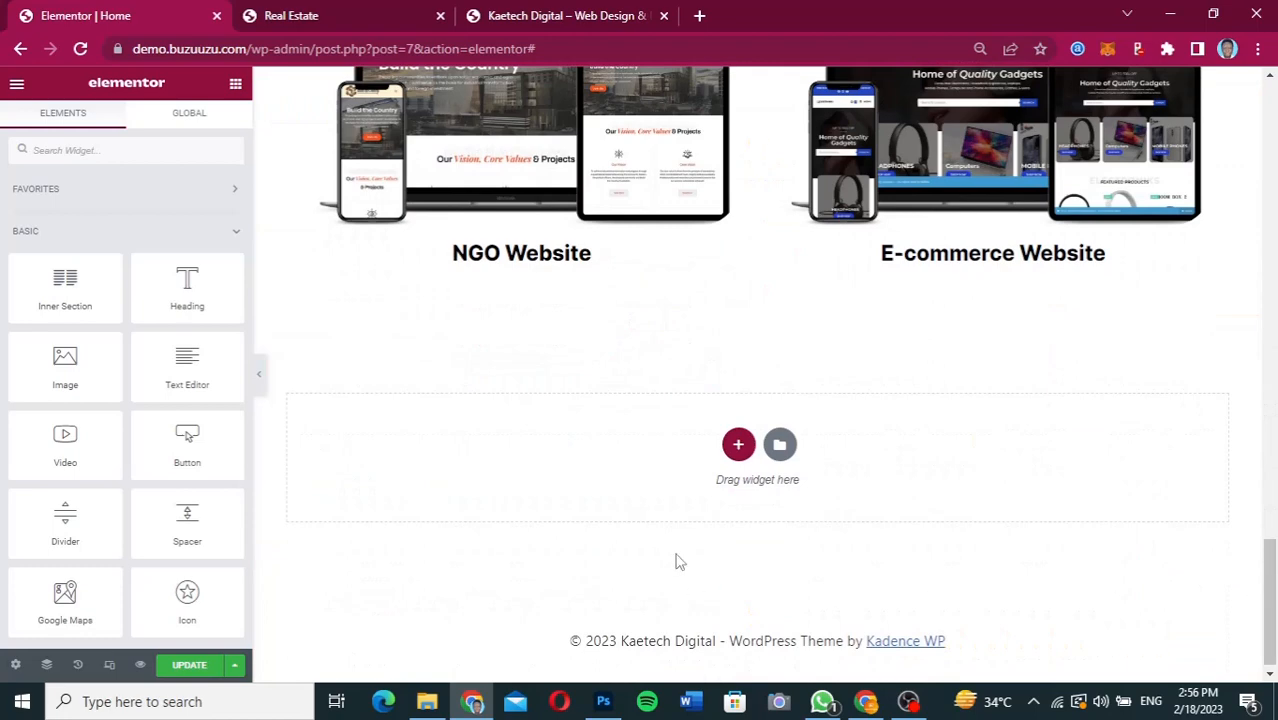
right_click(647, 445)
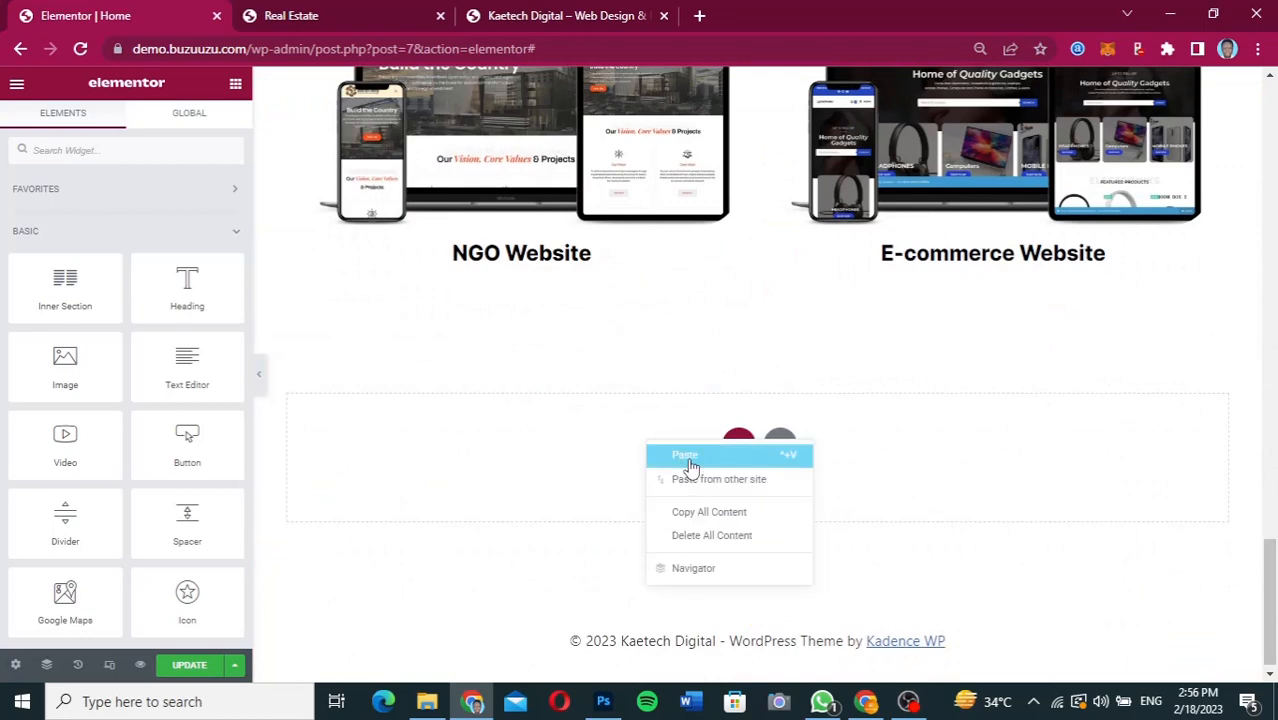
left_click(688, 458)
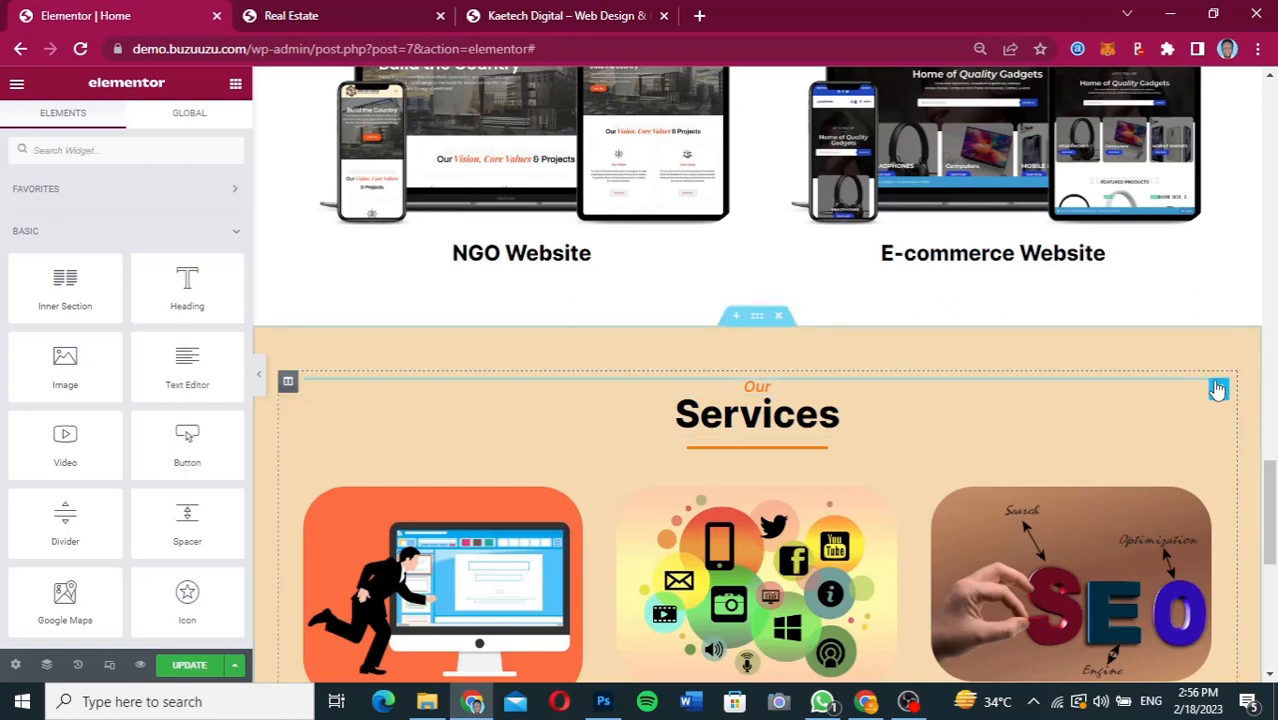
Delete the "Our" and "Services" headings, the divider and the three-column inner section from the pasted Services copy.
right_click(1217, 390)
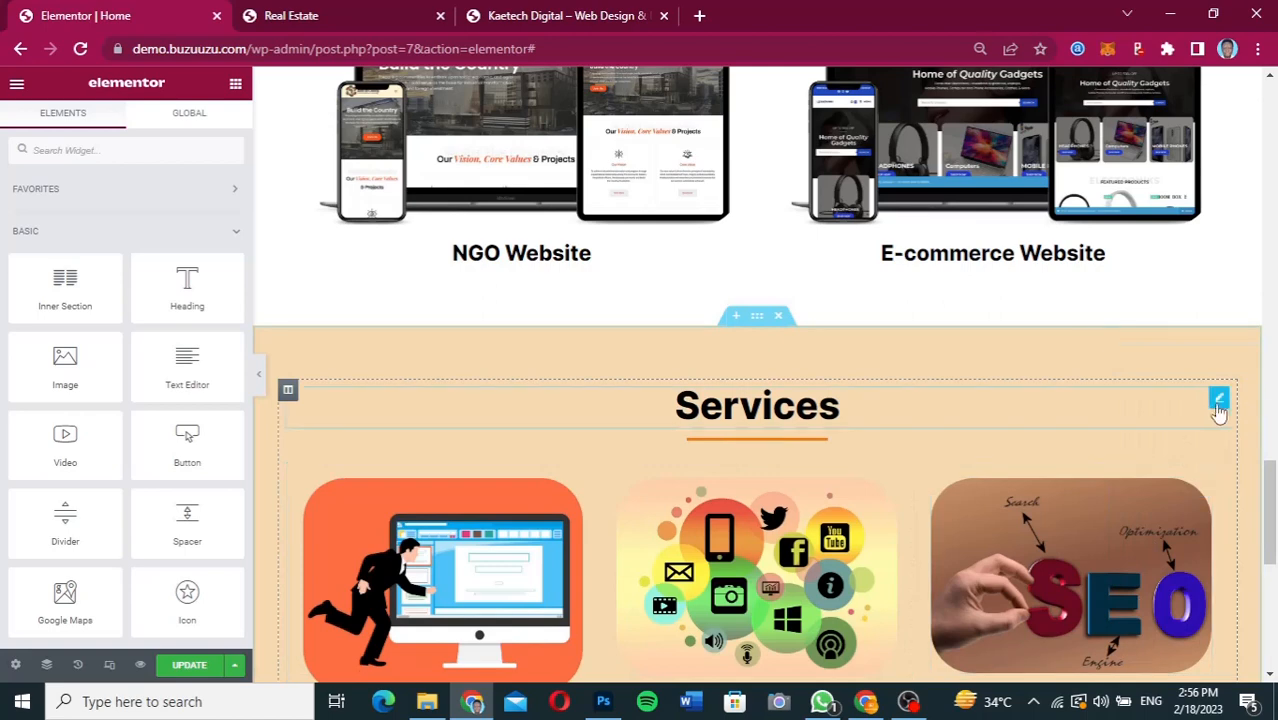
right_click(1218, 406)
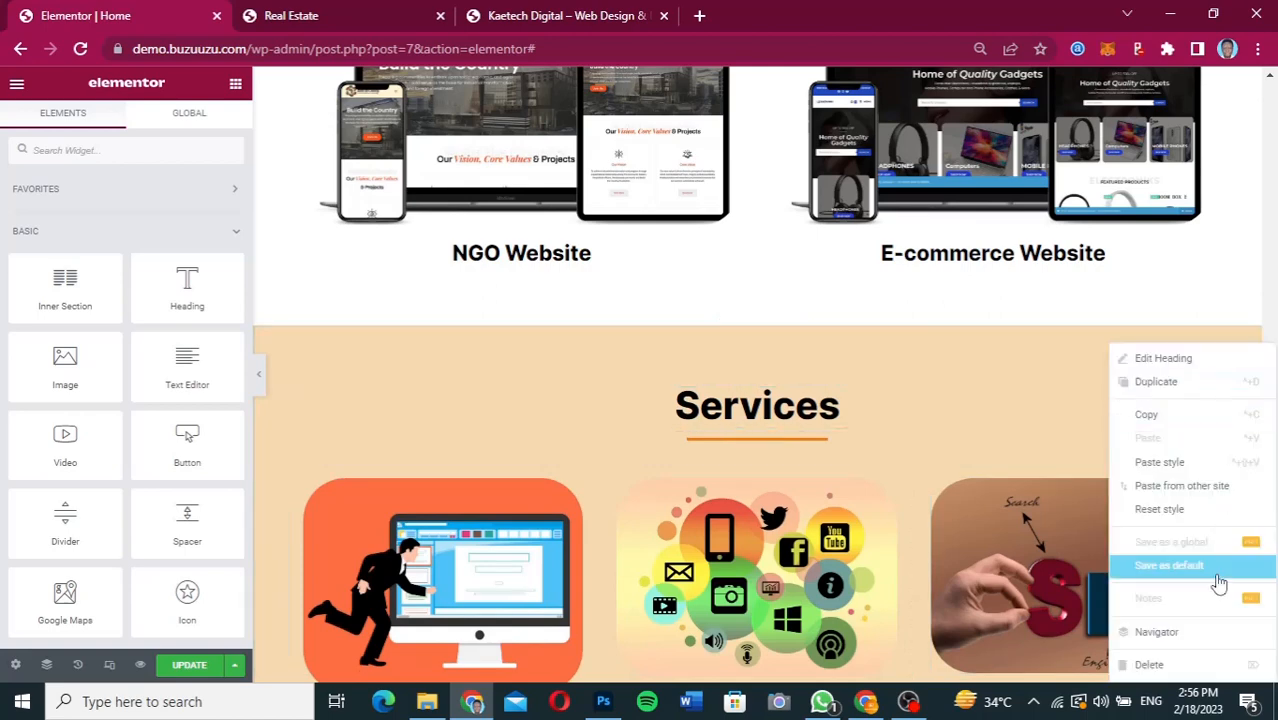
left_click(1160, 664)
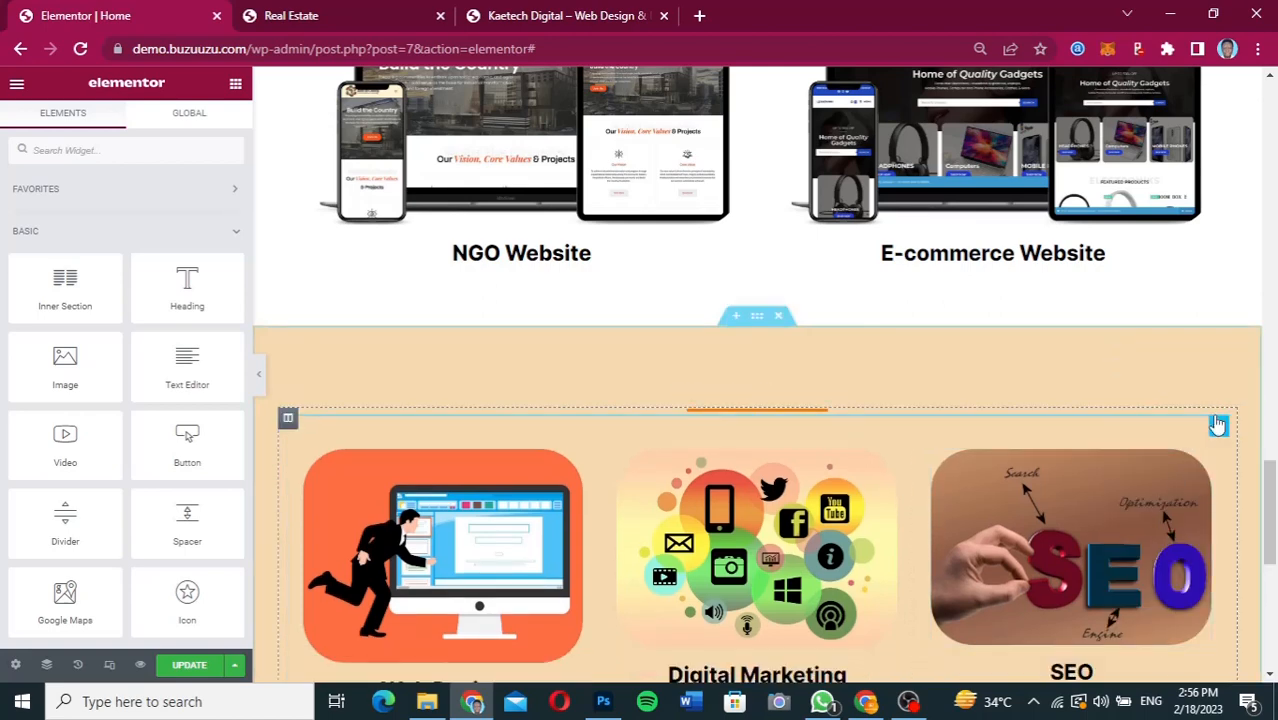
right_click(1218, 420)
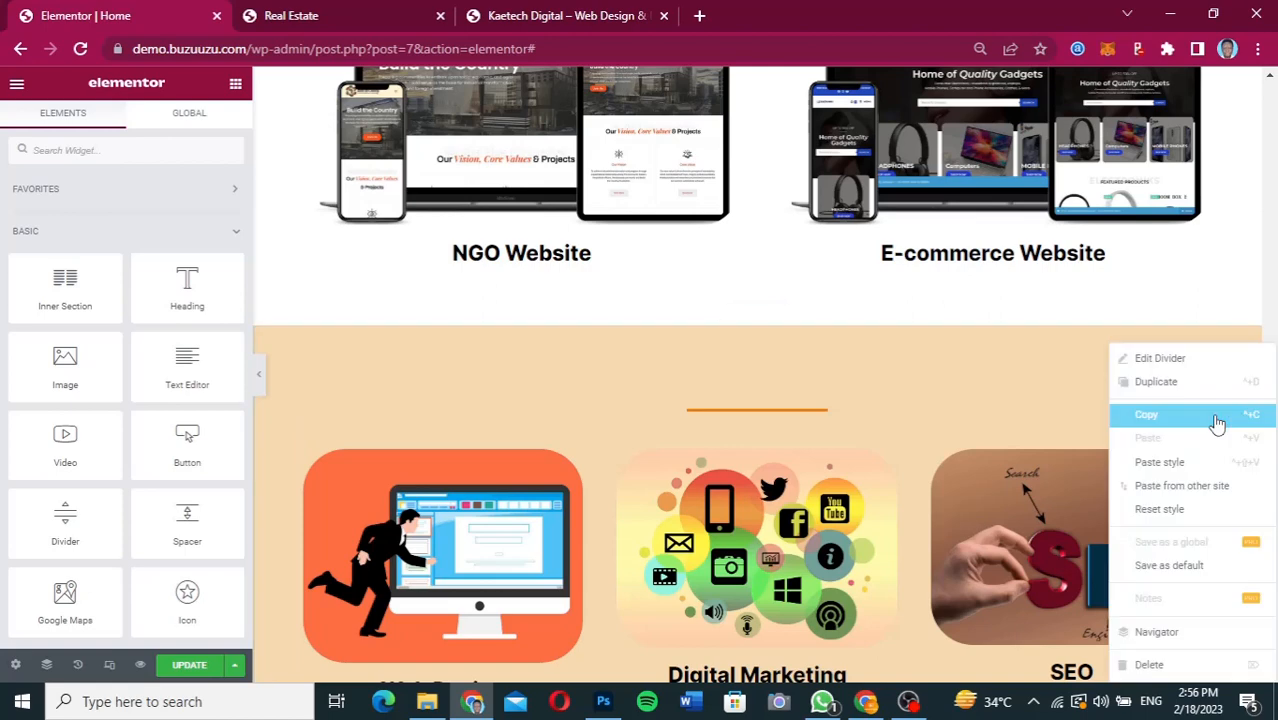
left_click(1164, 662)
right_click(772, 640)
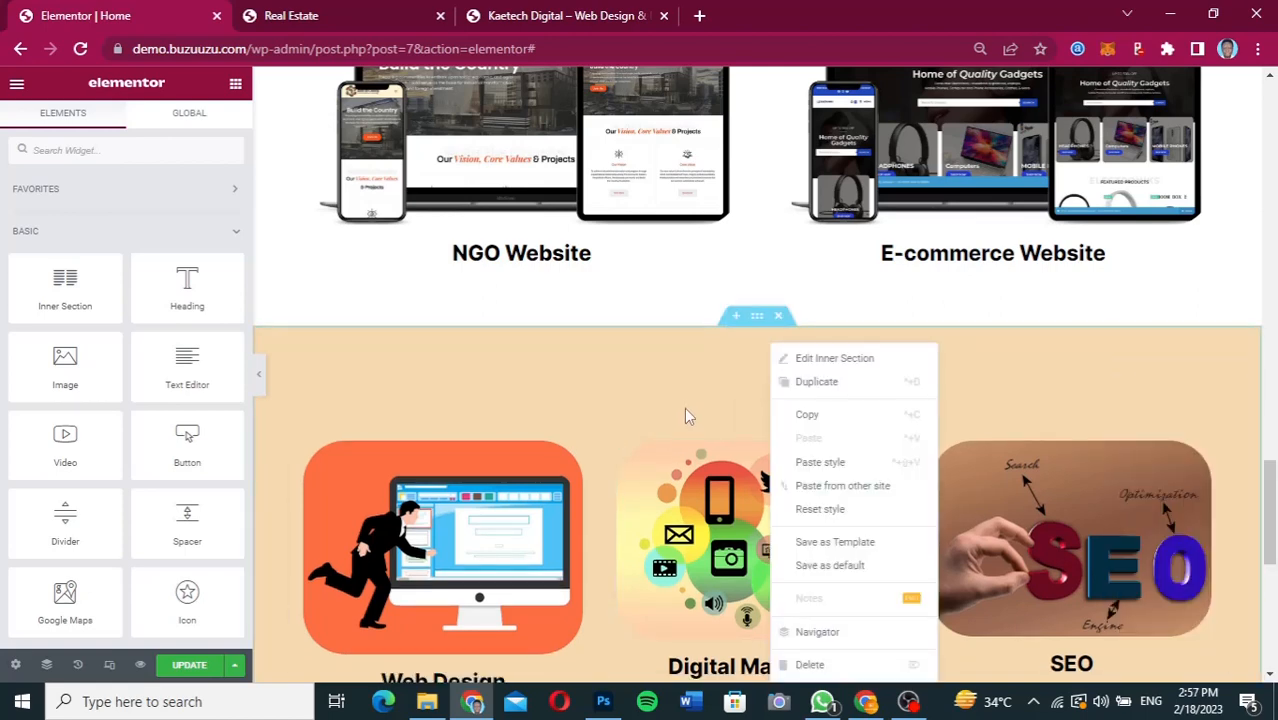
left_click(815, 665)
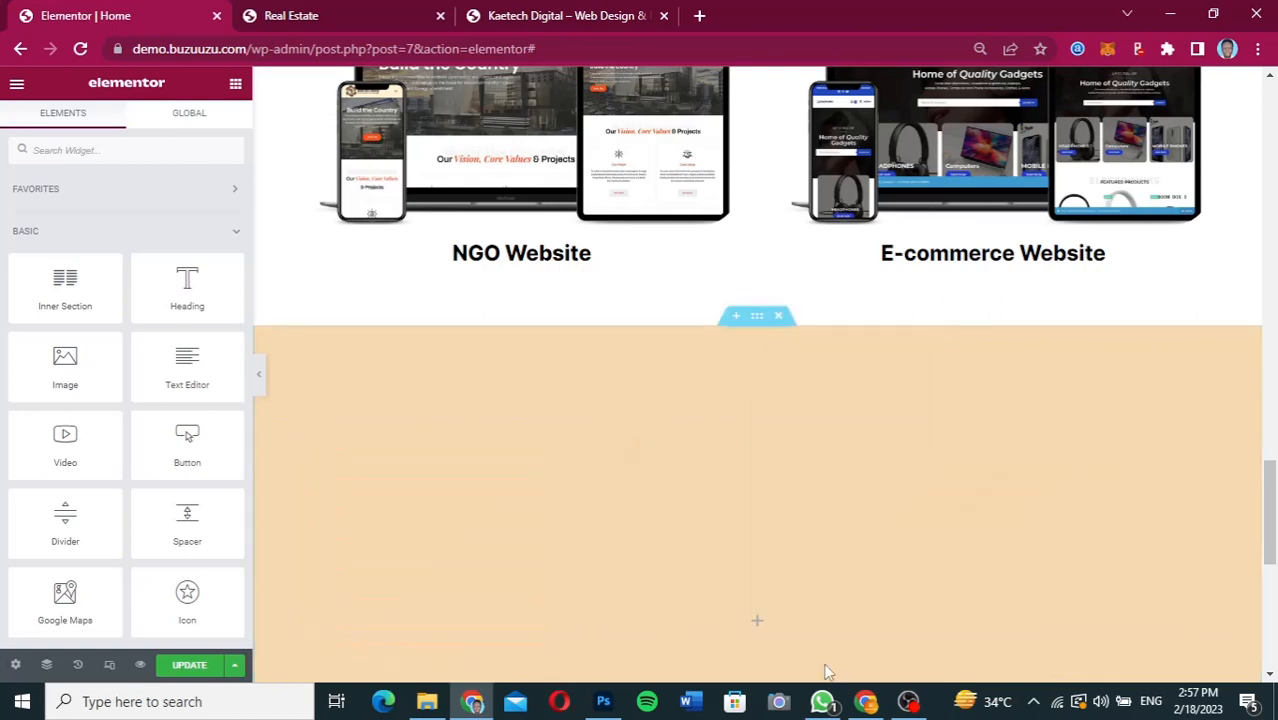
Duplicate the empty column in the cleared section below the Portfolio to make a two-column layout.
scroll(1130, 497, "down", 2)
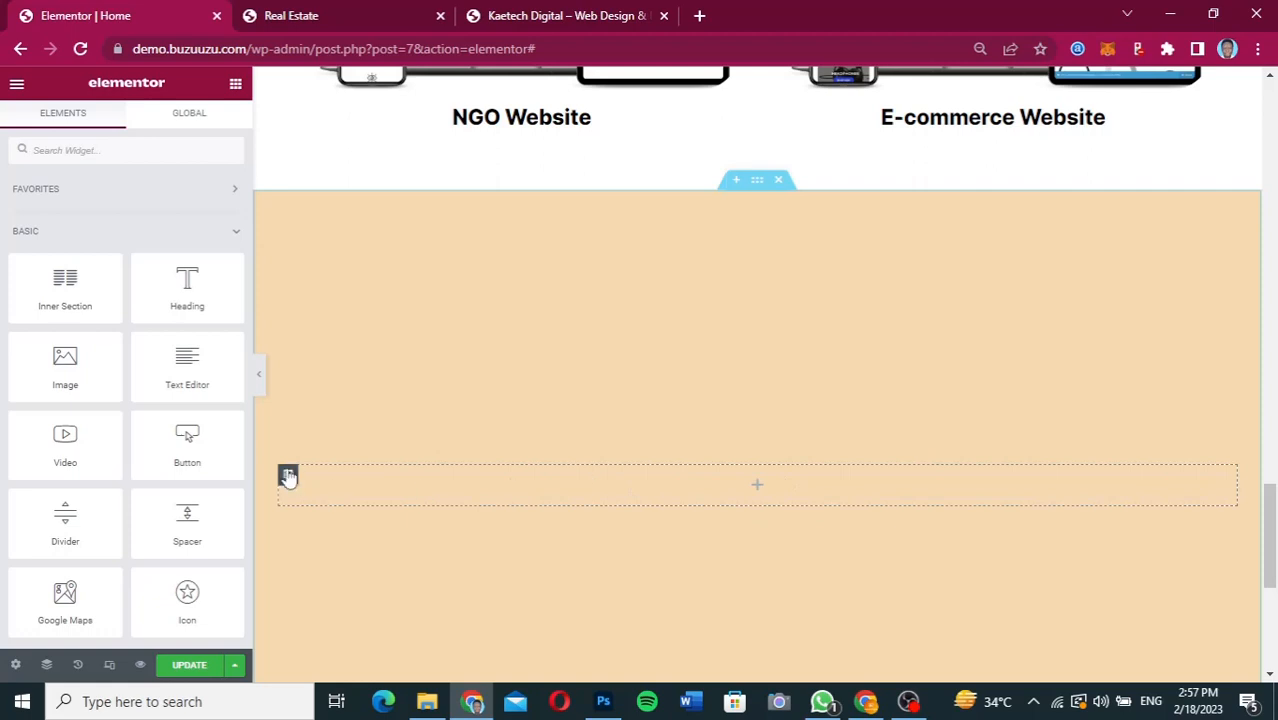
left_click(288, 476)
right_click(289, 478)
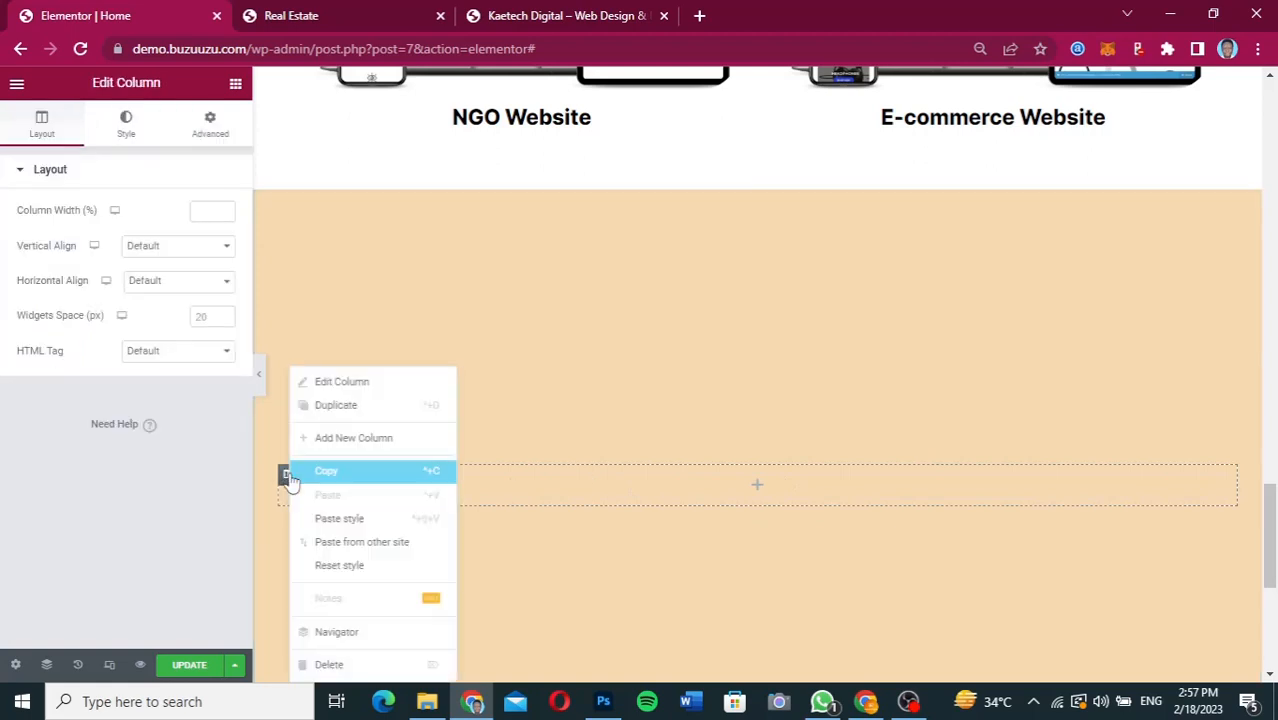
left_click(340, 407)
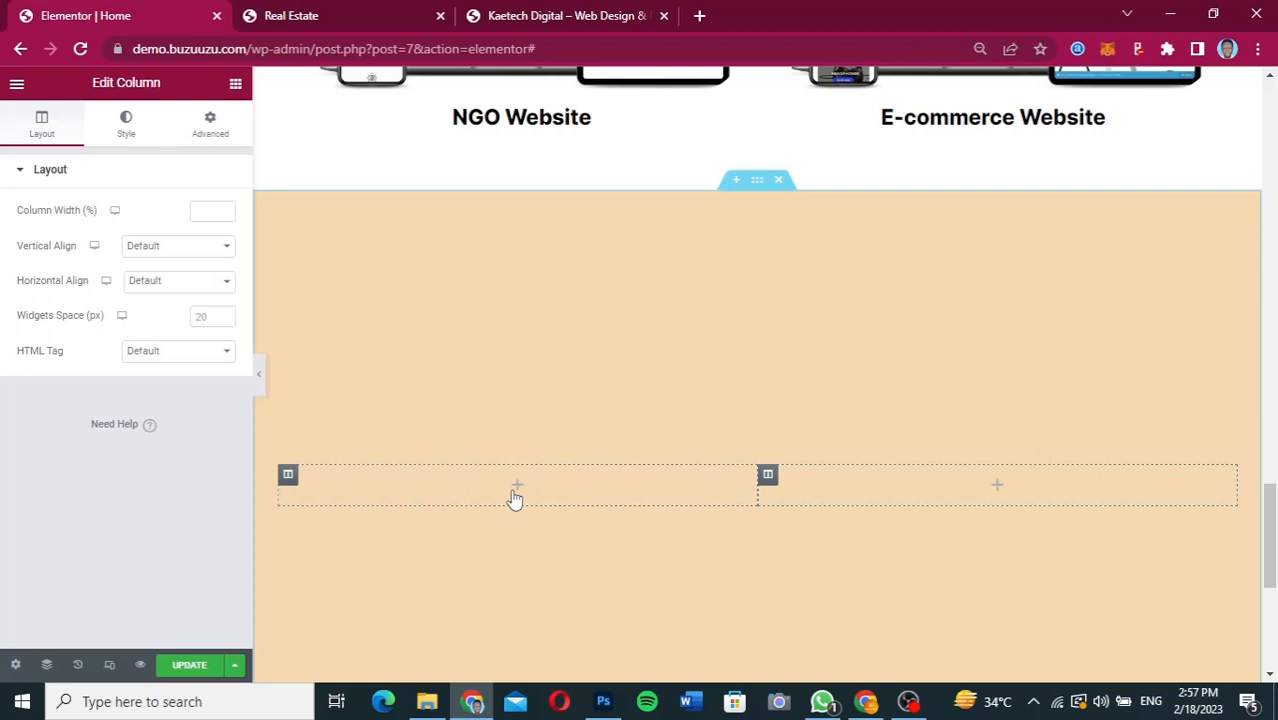
scroll(515, 497, "down", 1)
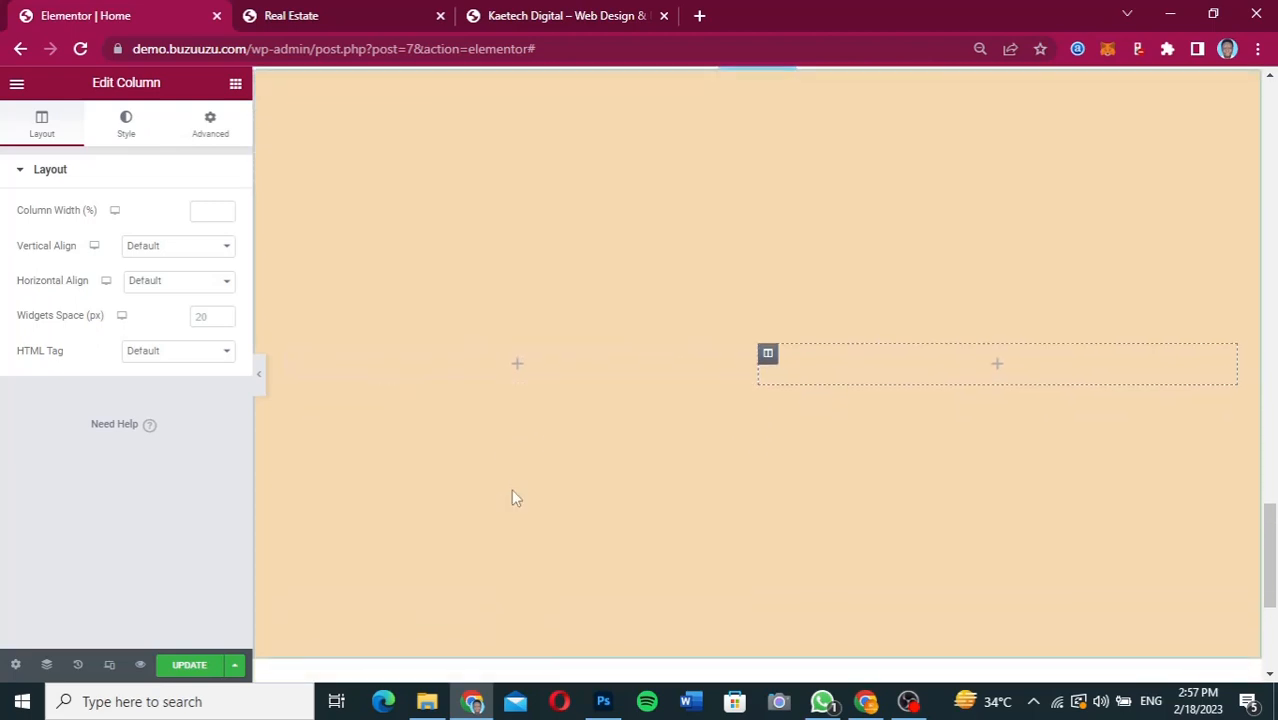
Recheck the Contact Us design in Figma and copy the Portfolio heading into the empty section's first column, aligned left.
left_click(866, 701)
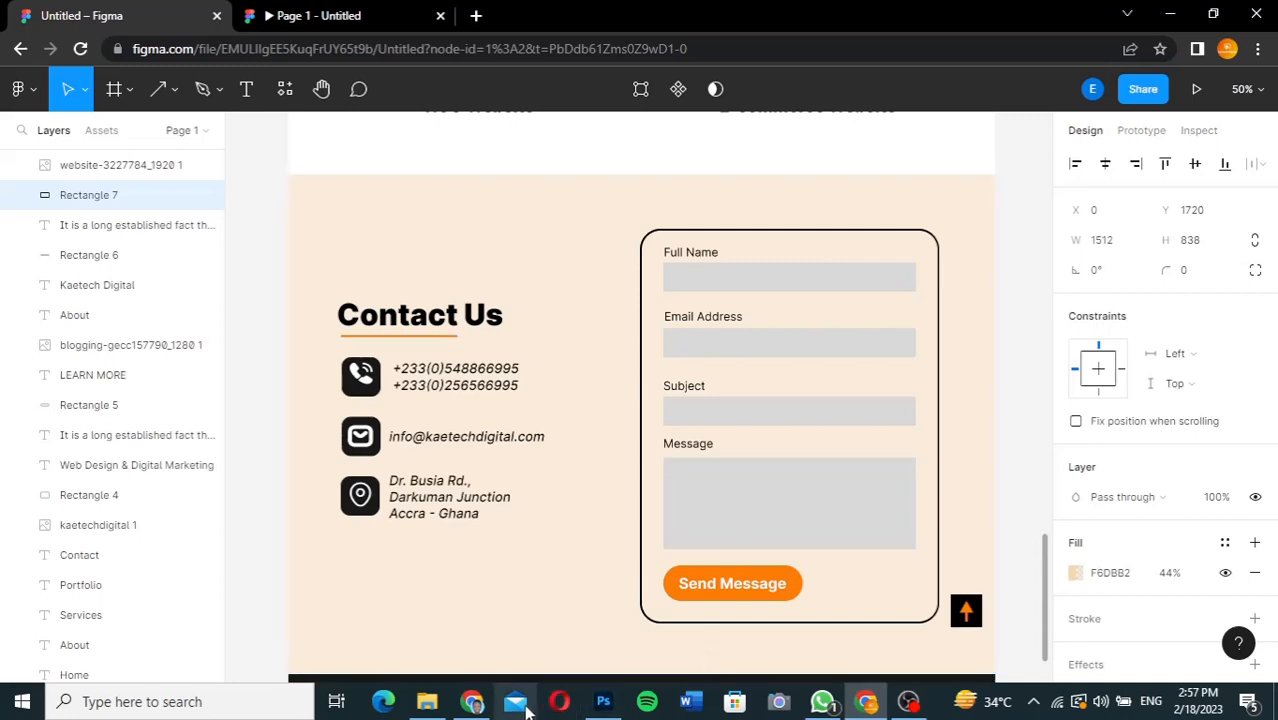
left_click(476, 703)
left_click_drag(1268, 550, 1241, 378)
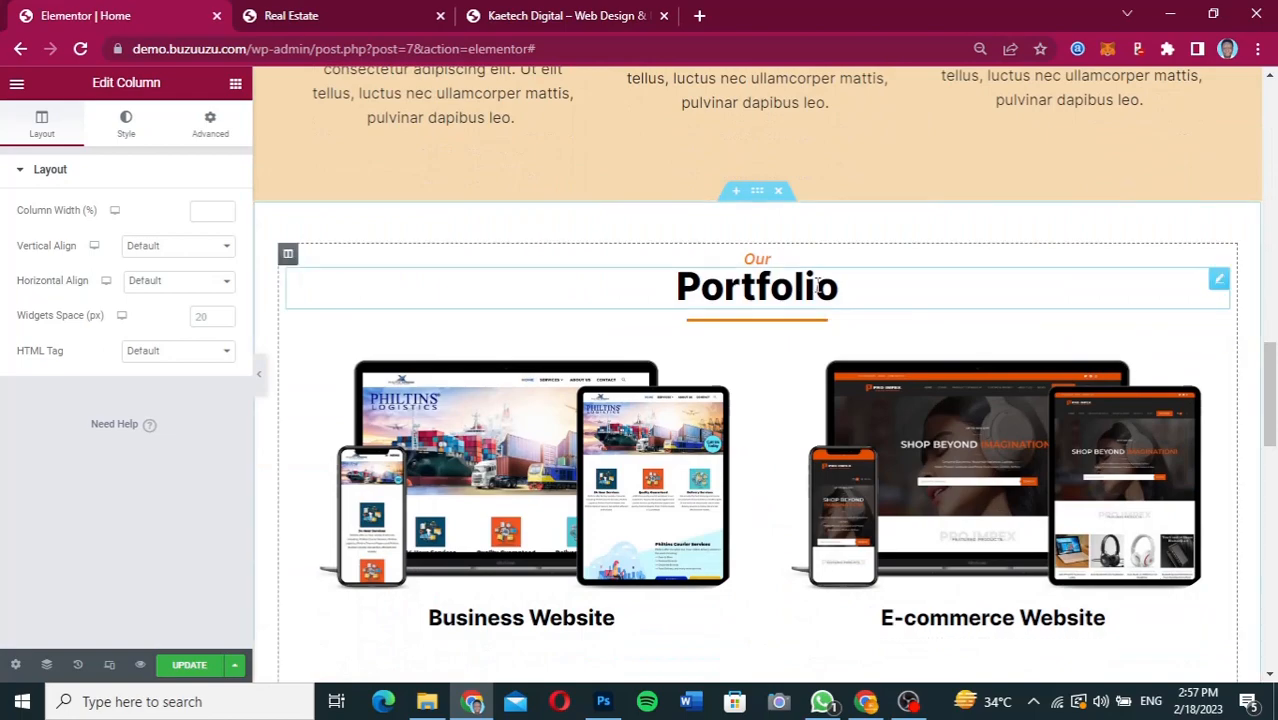
right_click(817, 285)
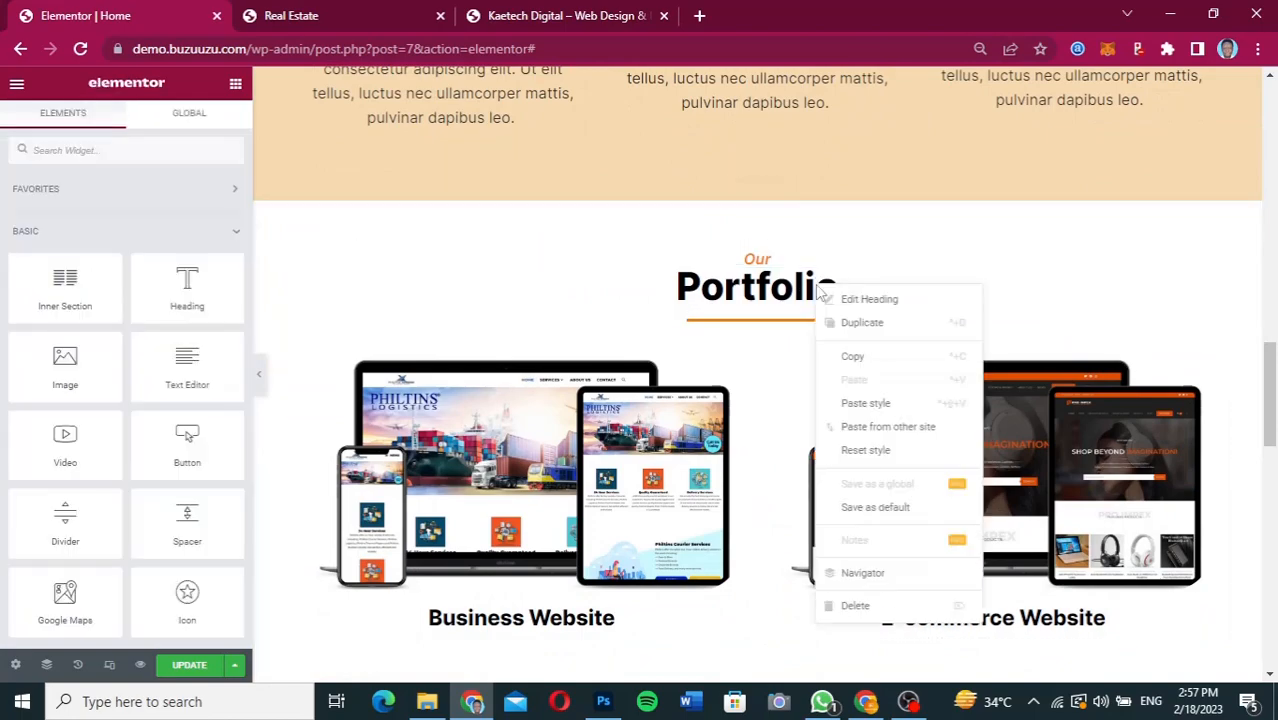
left_click(850, 357)
left_click_drag(1269, 359, 1270, 519)
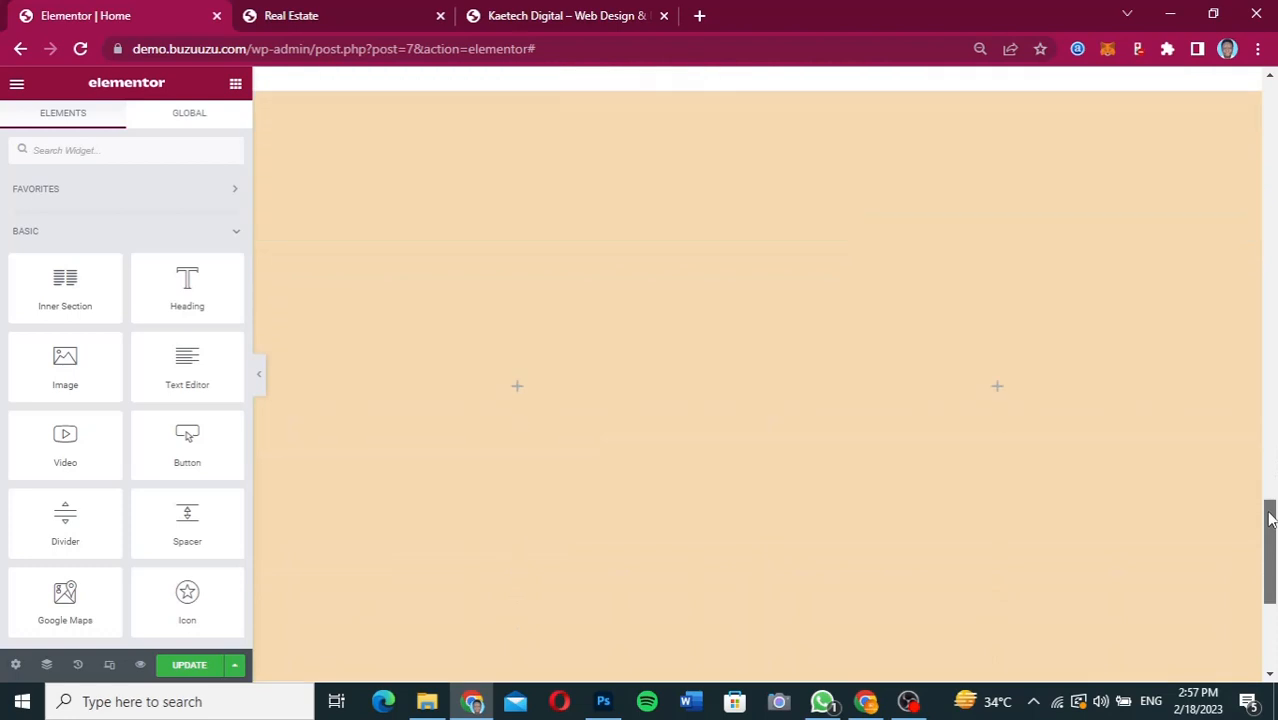
right_click(514, 394)
left_click(554, 495)
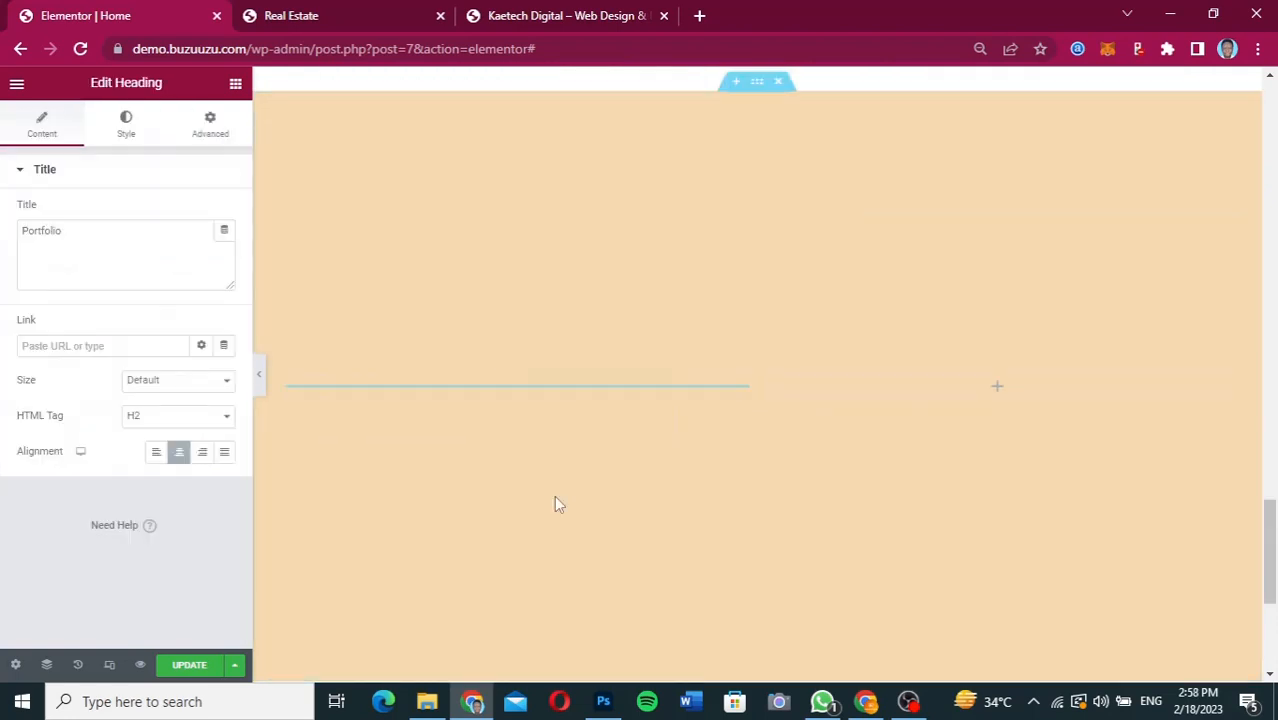
left_click(155, 455)
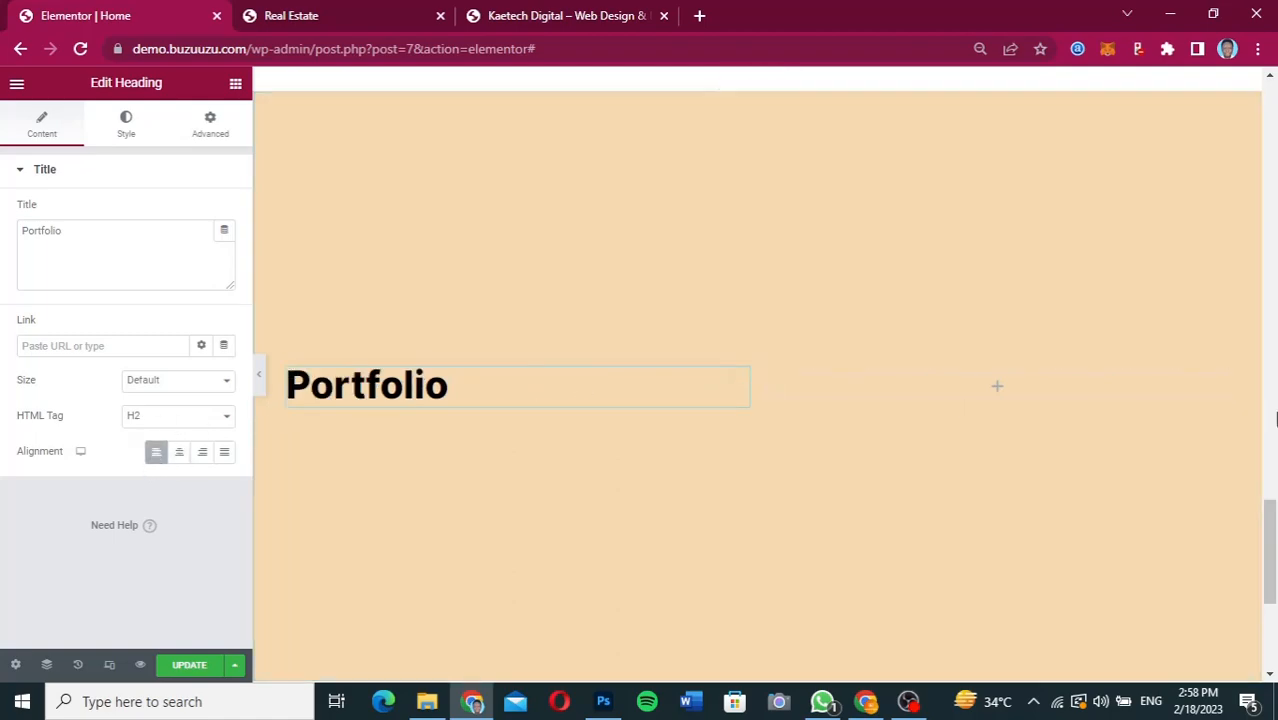
Copy the orange divider under the Portfolio heading, paste it below the heading in the new two-column section, and align it left.
left_click_drag(1270, 511, 1244, 345)
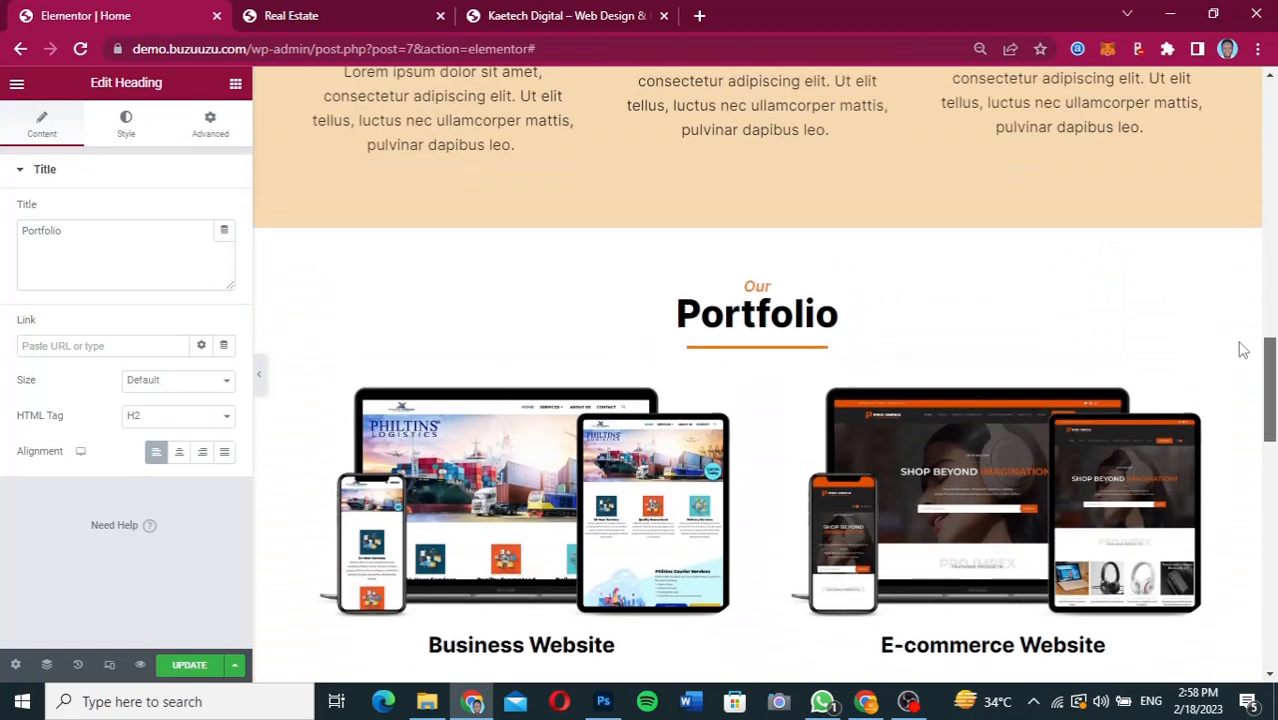
right_click(800, 352)
left_click(836, 416)
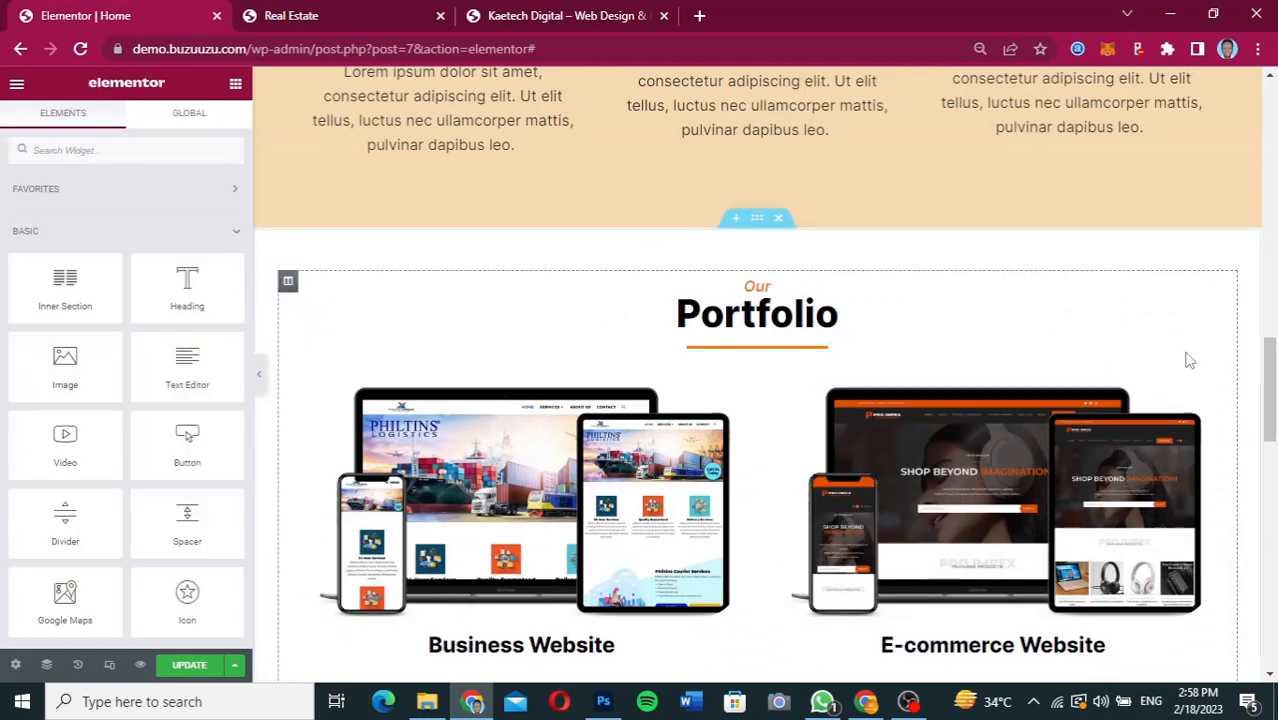
left_click_drag(1270, 390, 1270, 551)
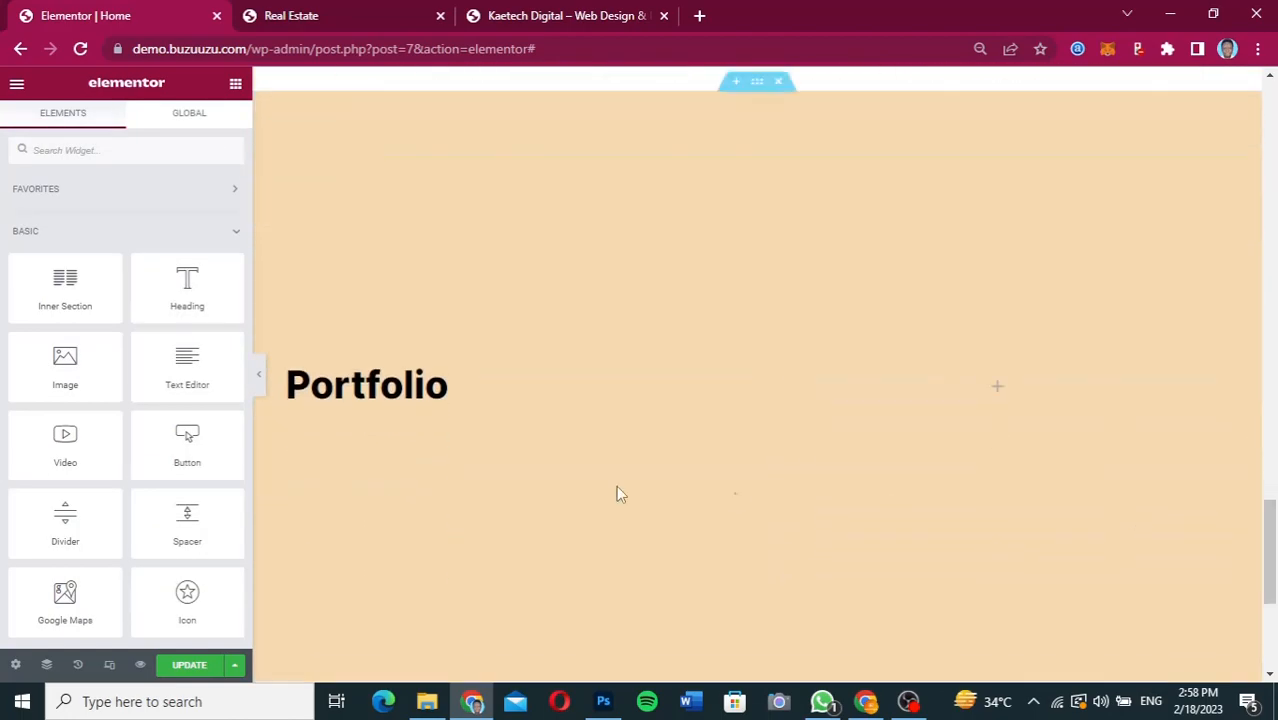
right_click(357, 380)
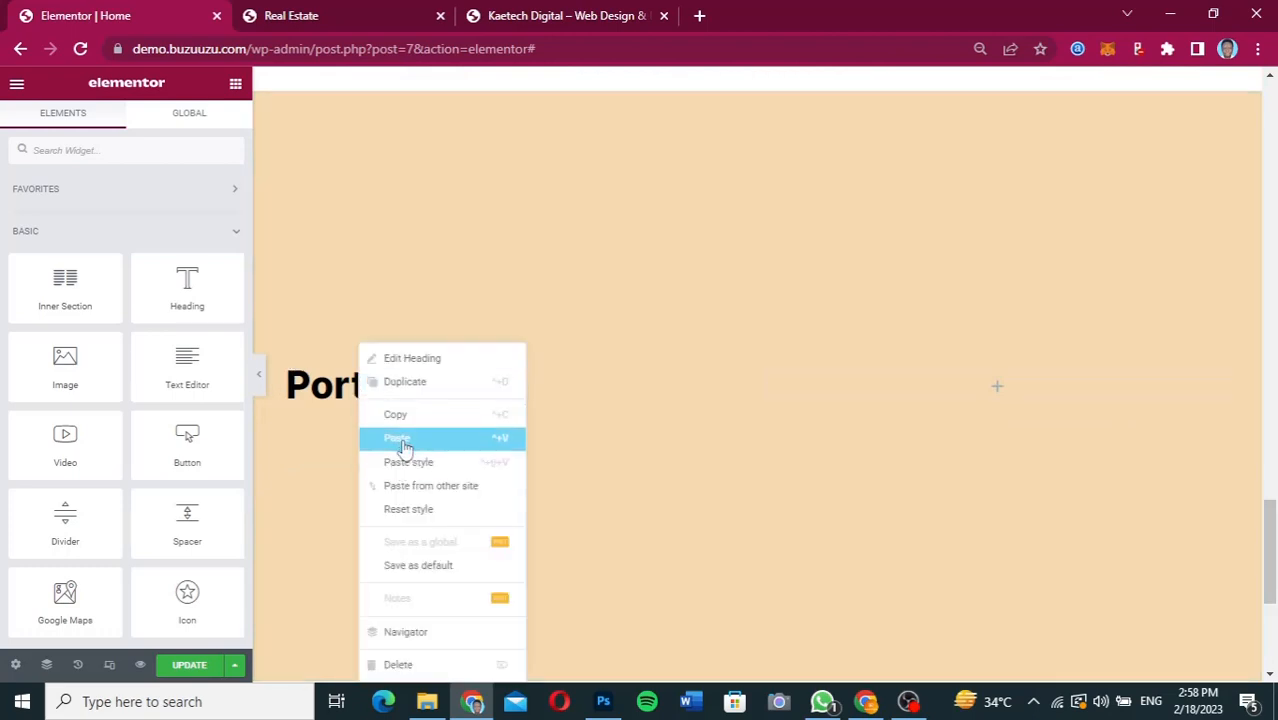
left_click(406, 437)
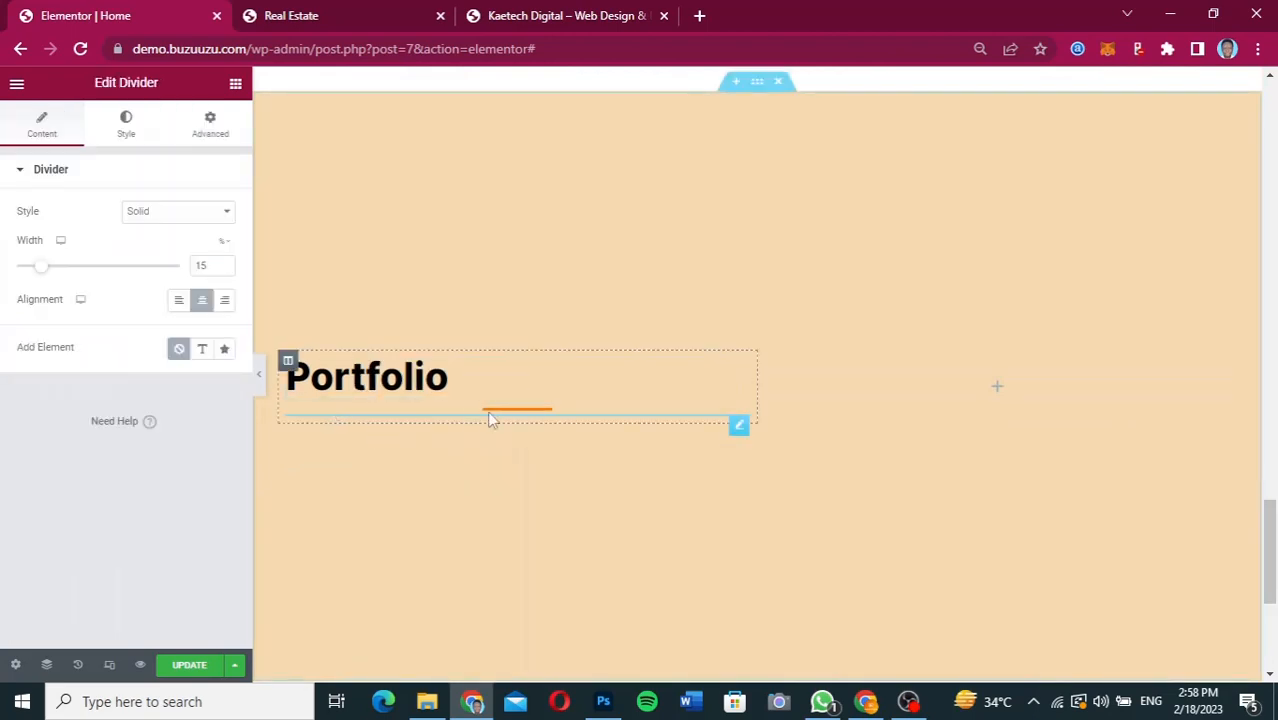
left_click(178, 300)
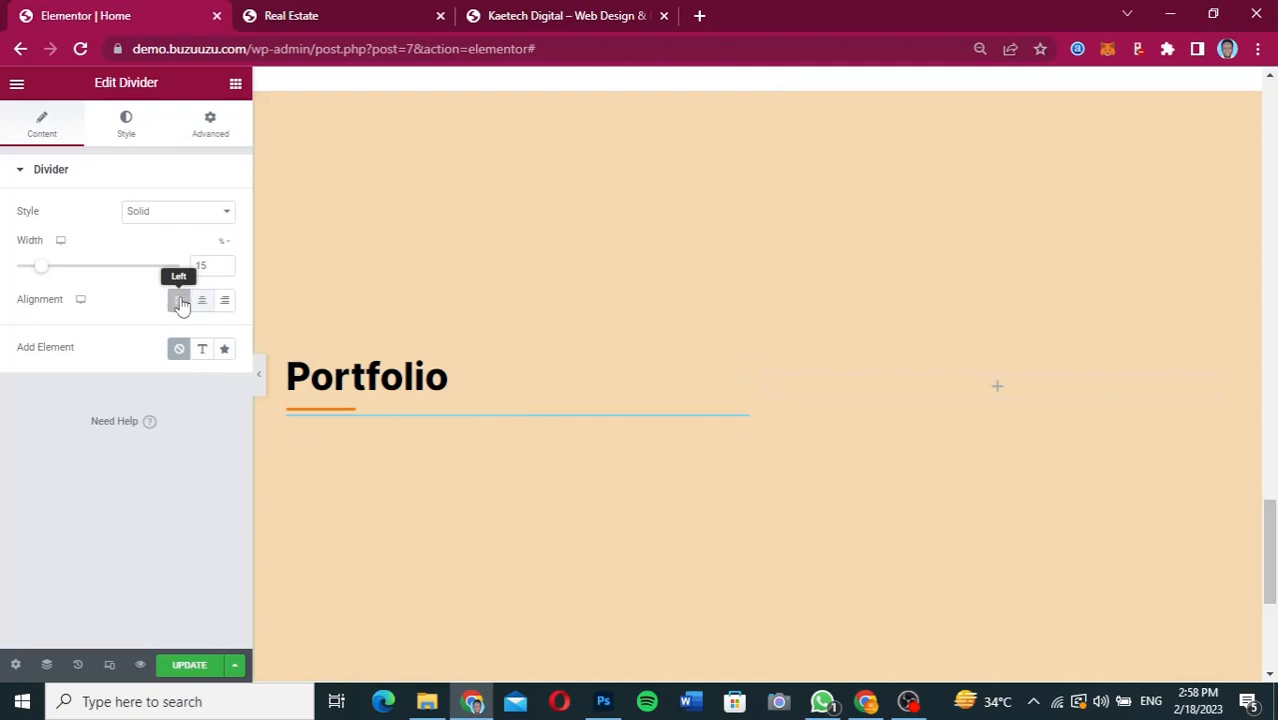
Change the heading in the new section's first column to "Contact Us" and set the divider's width to 39%.
left_click(432, 385)
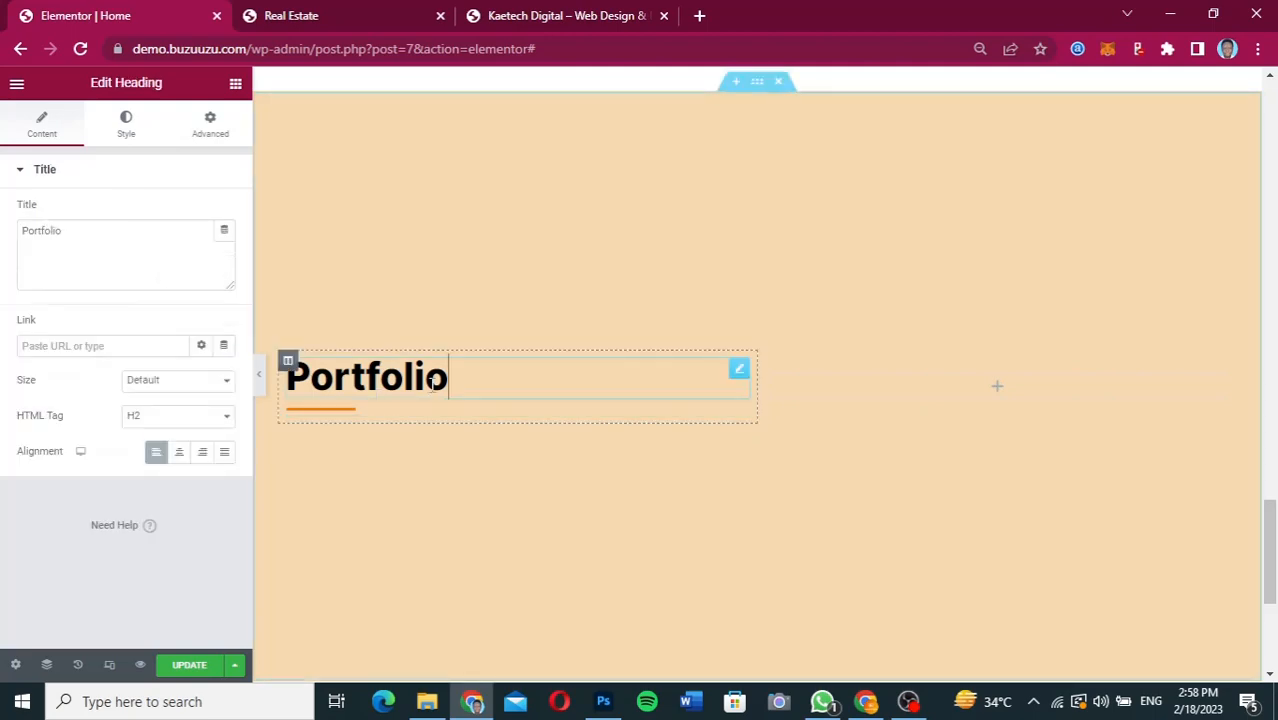
key("BackSpace")
key("BackSpace")
key("BackSpace")
key("BackSpace")
key("BackSpace")
key("BackSpace")
key("BackSpace")
key("BackSpace")
key("BackSpace")
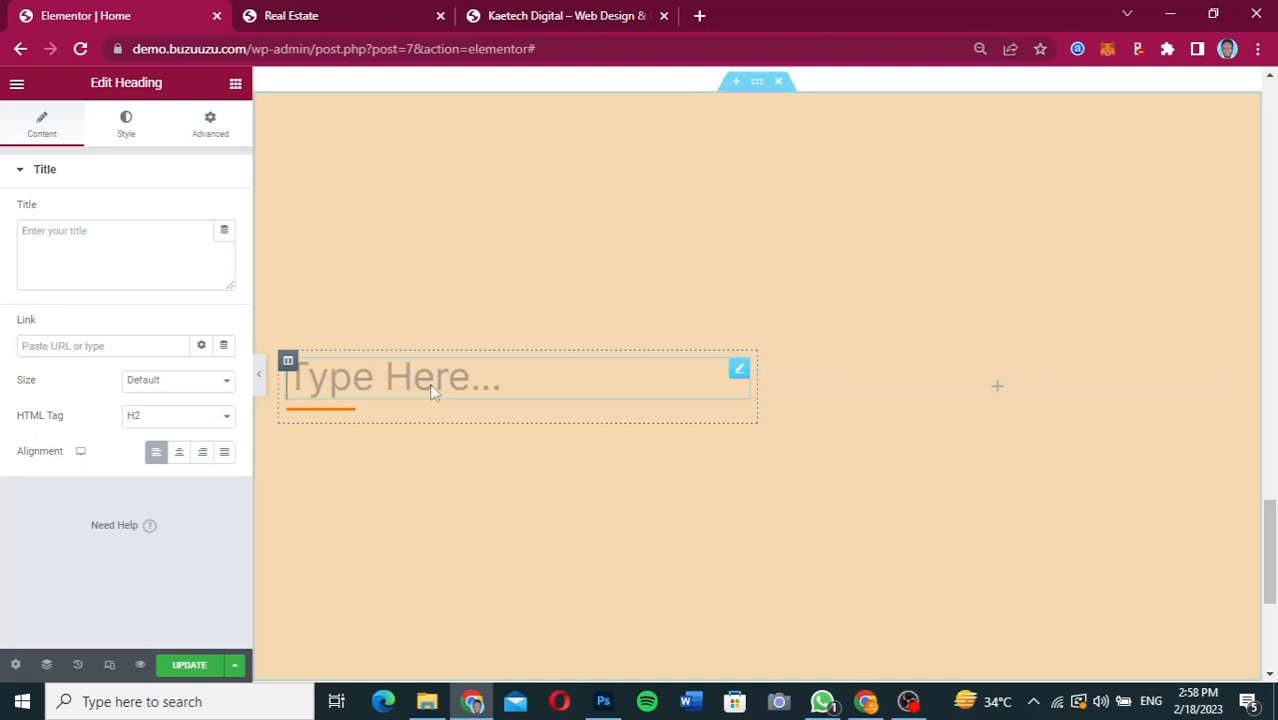
type("Contact Us")
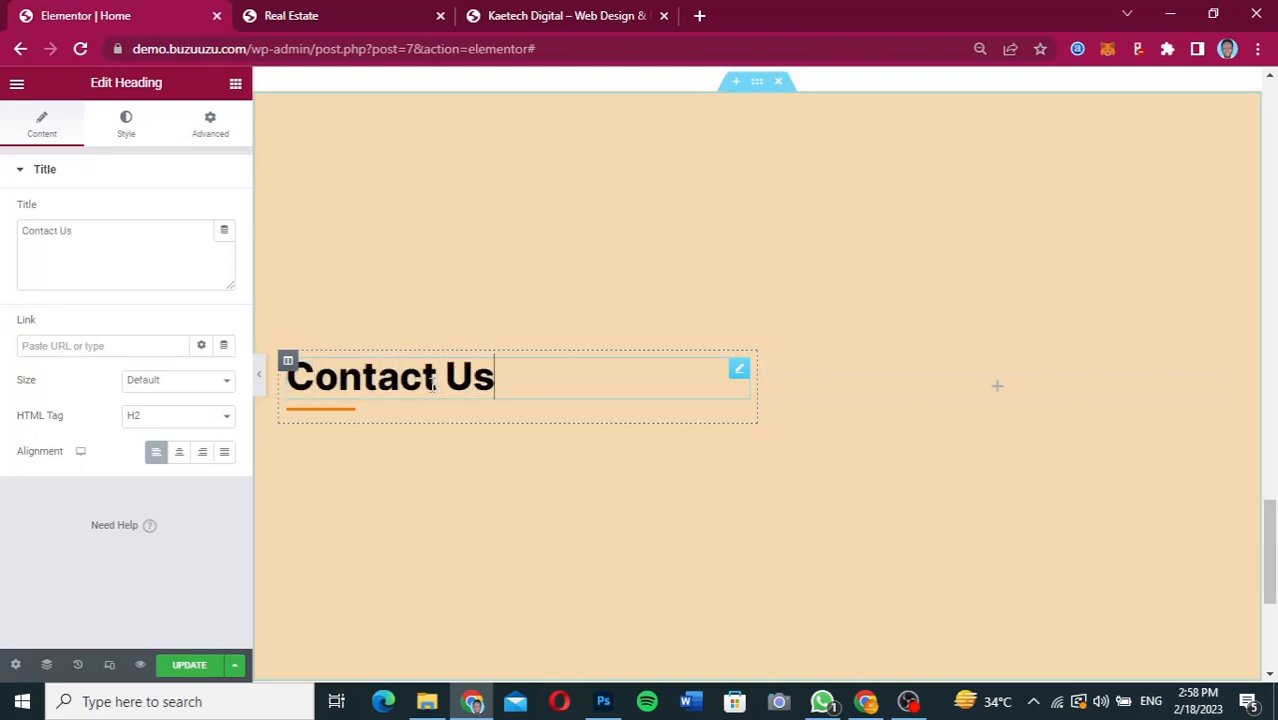
left_click(348, 416)
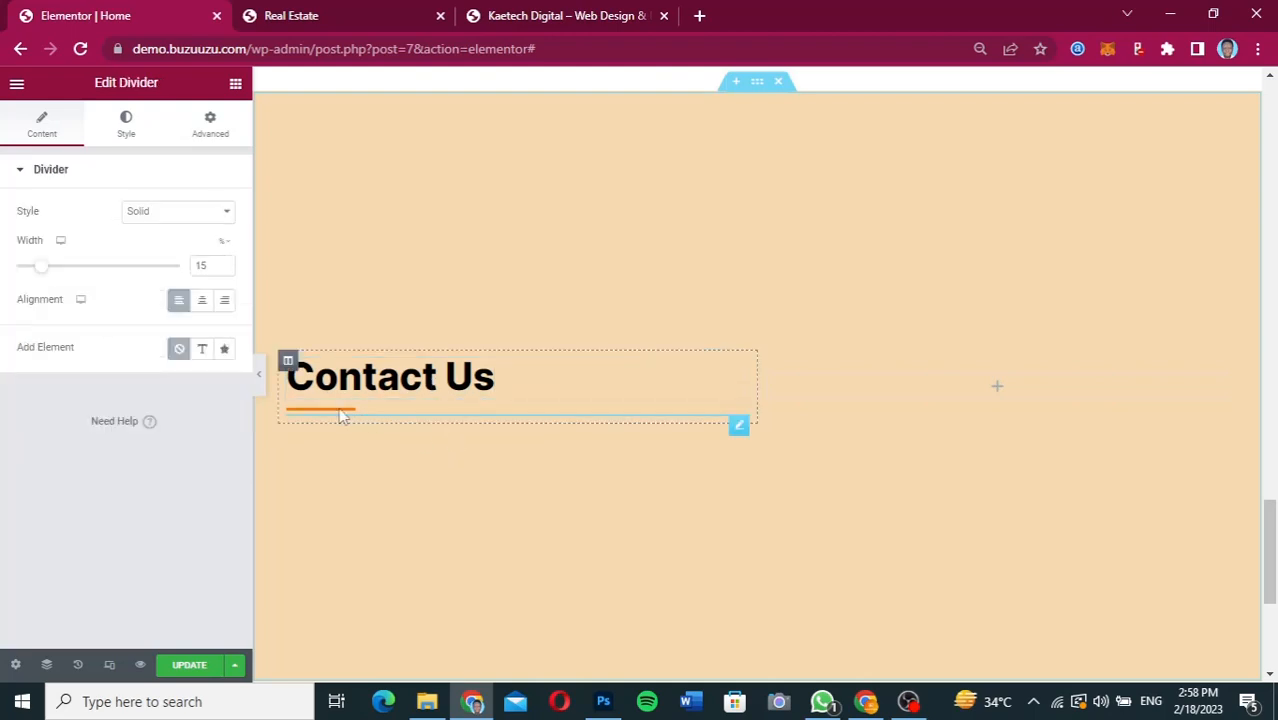
left_click_drag(42, 272, 80, 272)
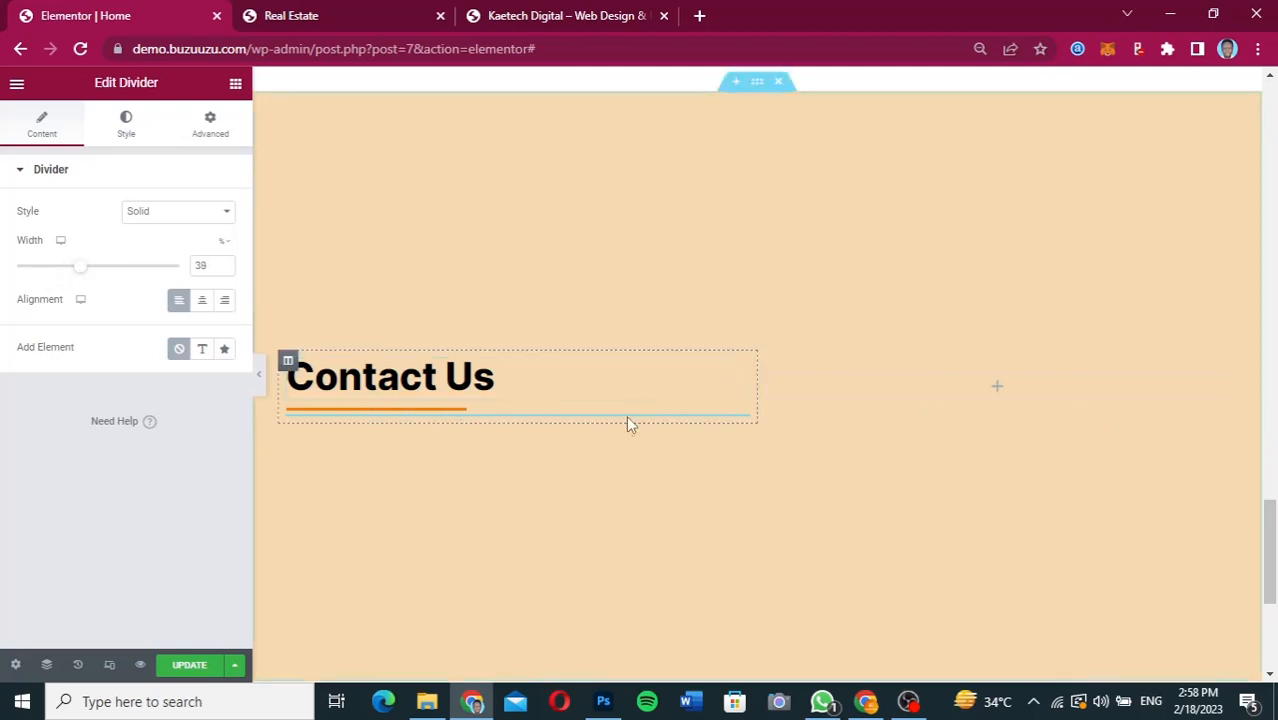
Find the Icon Box widget by searching for "icon" and add it to the Contact Us column below the heading.
scroll(627, 423, "down", 2)
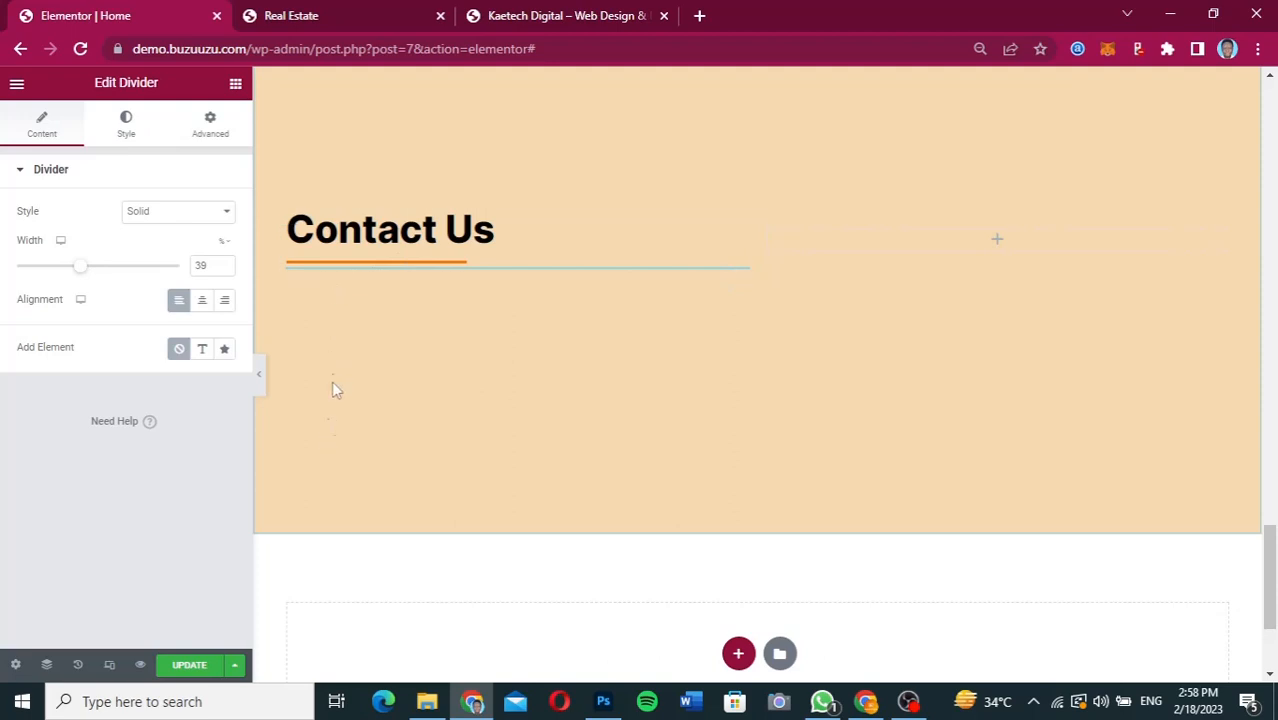
left_click(235, 85)
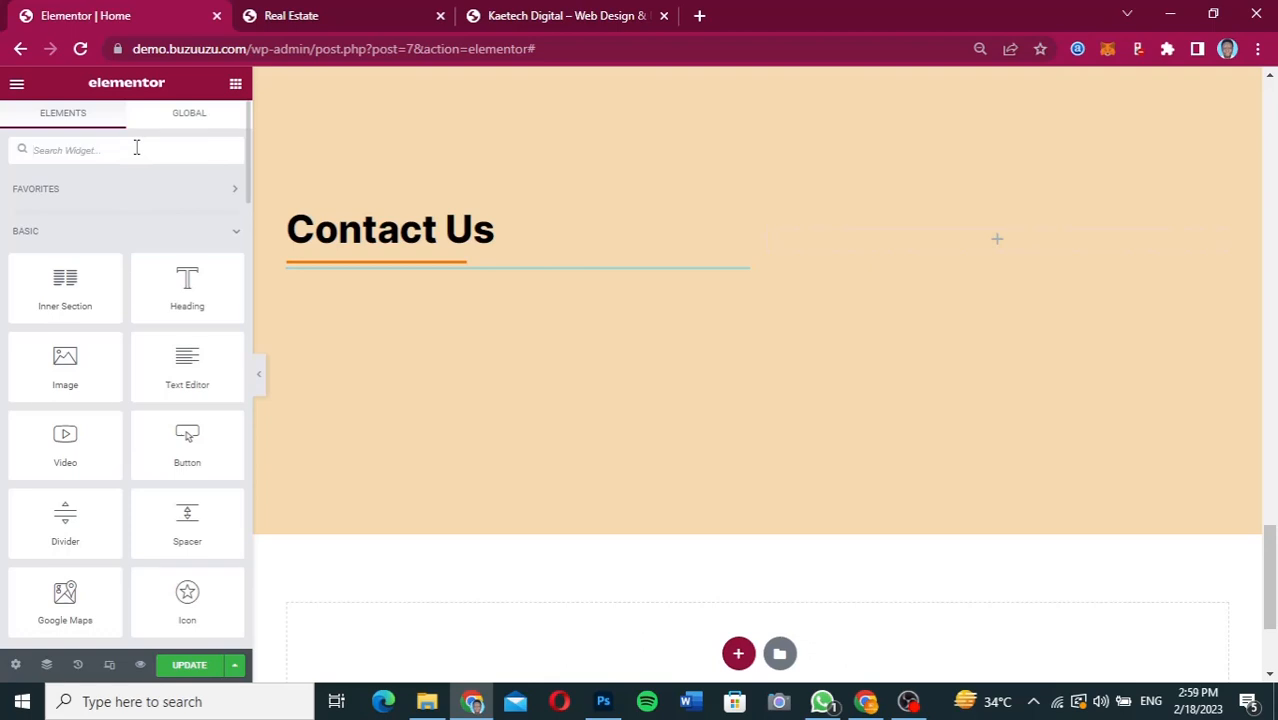
type("icon")
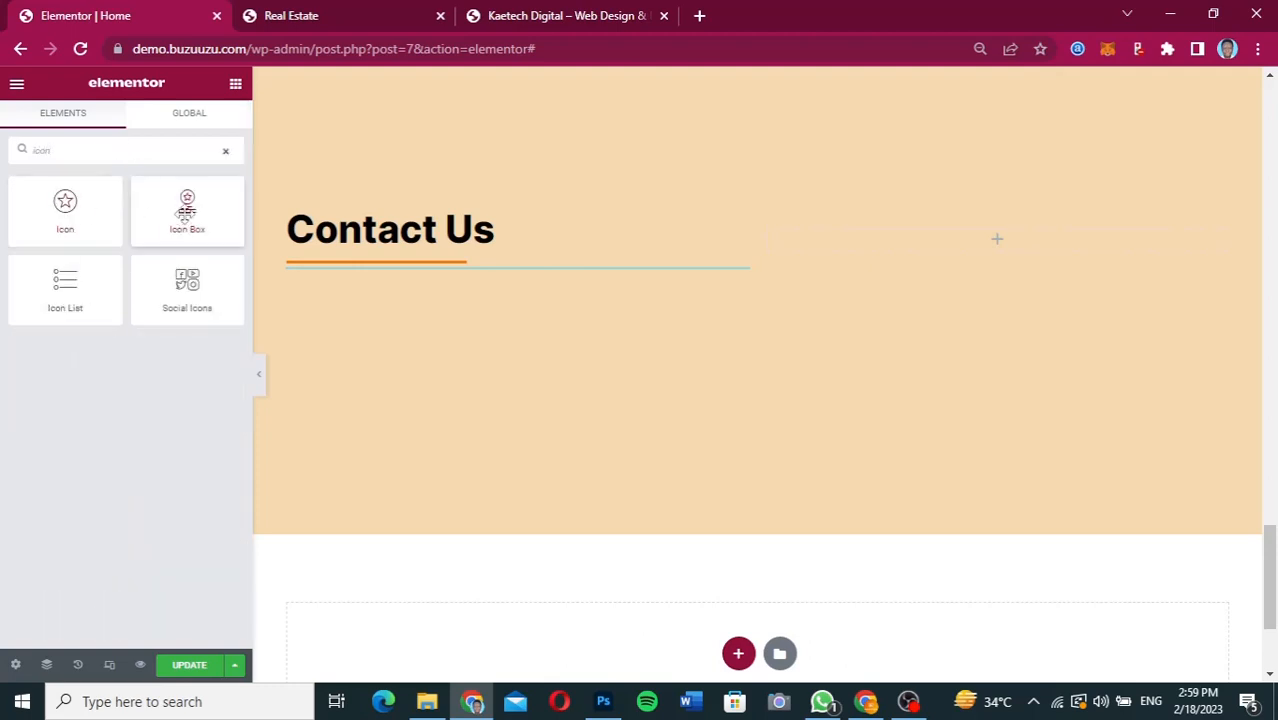
left_click_drag(187, 211, 412, 246)
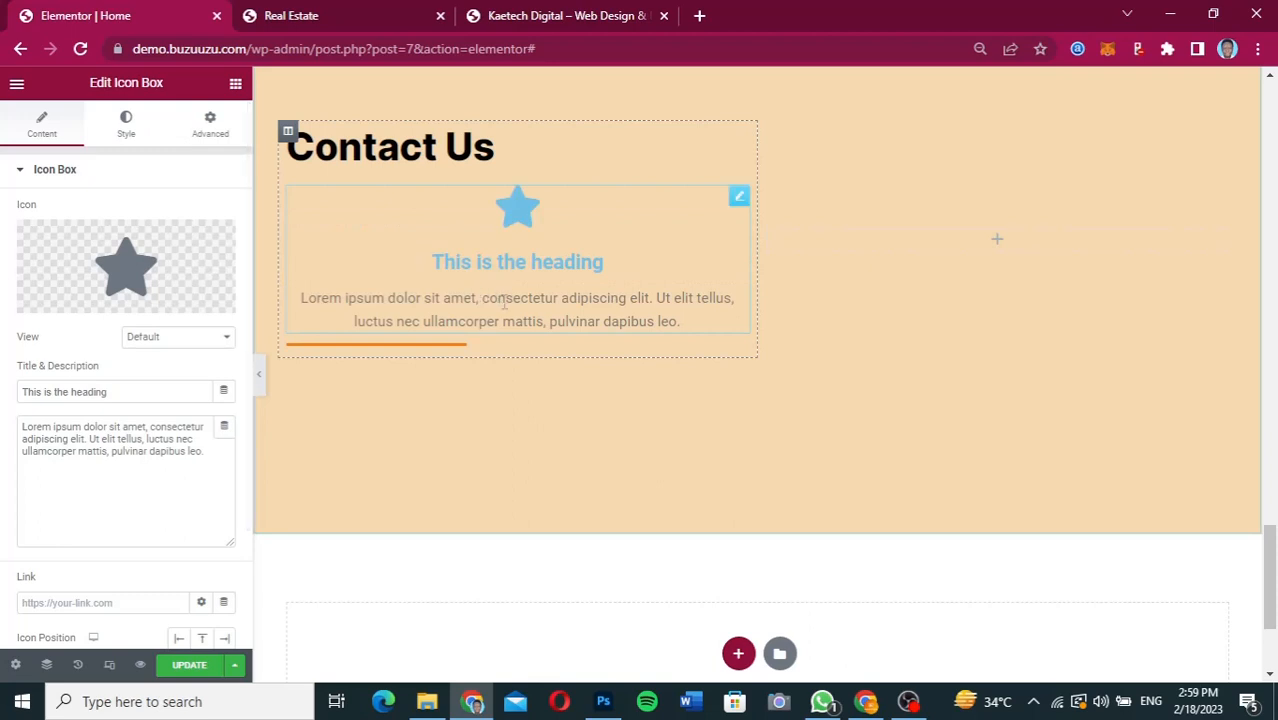
Reorder the Contact Us column in the Navigator so the divider sits between the heading and the Icon Box.
left_click(47, 665)
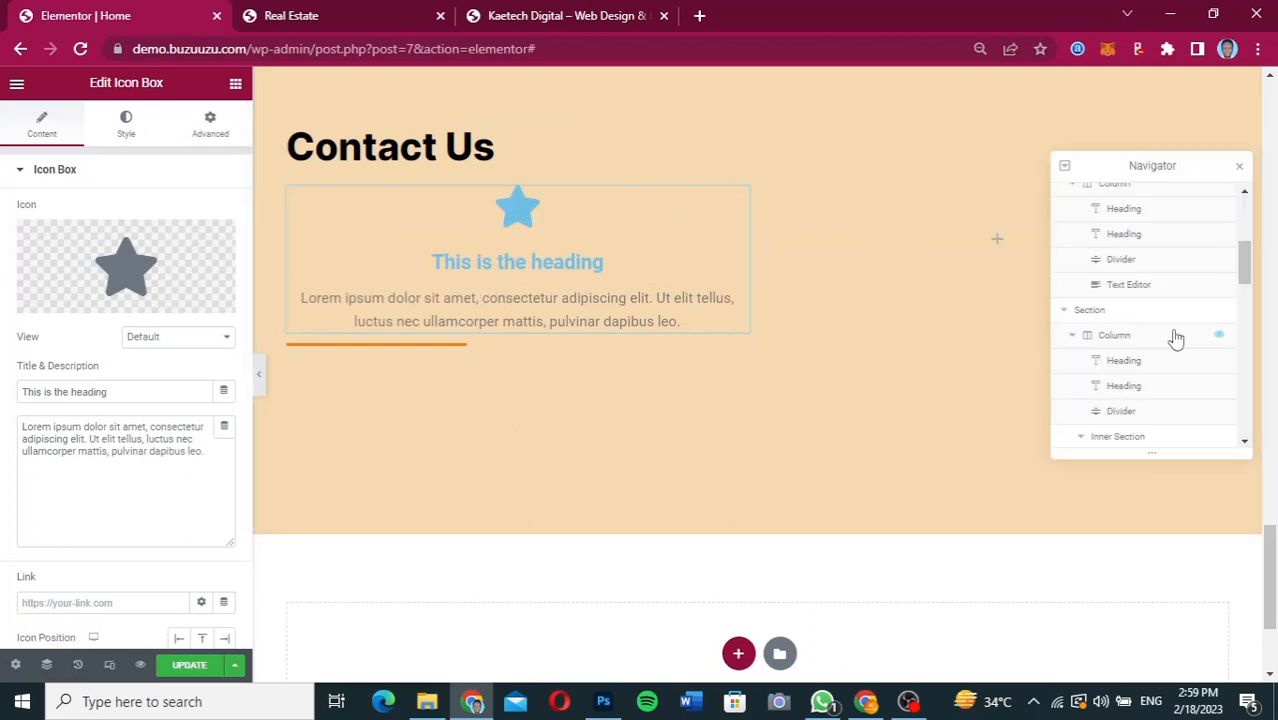
left_click_drag(1245, 270, 1246, 428)
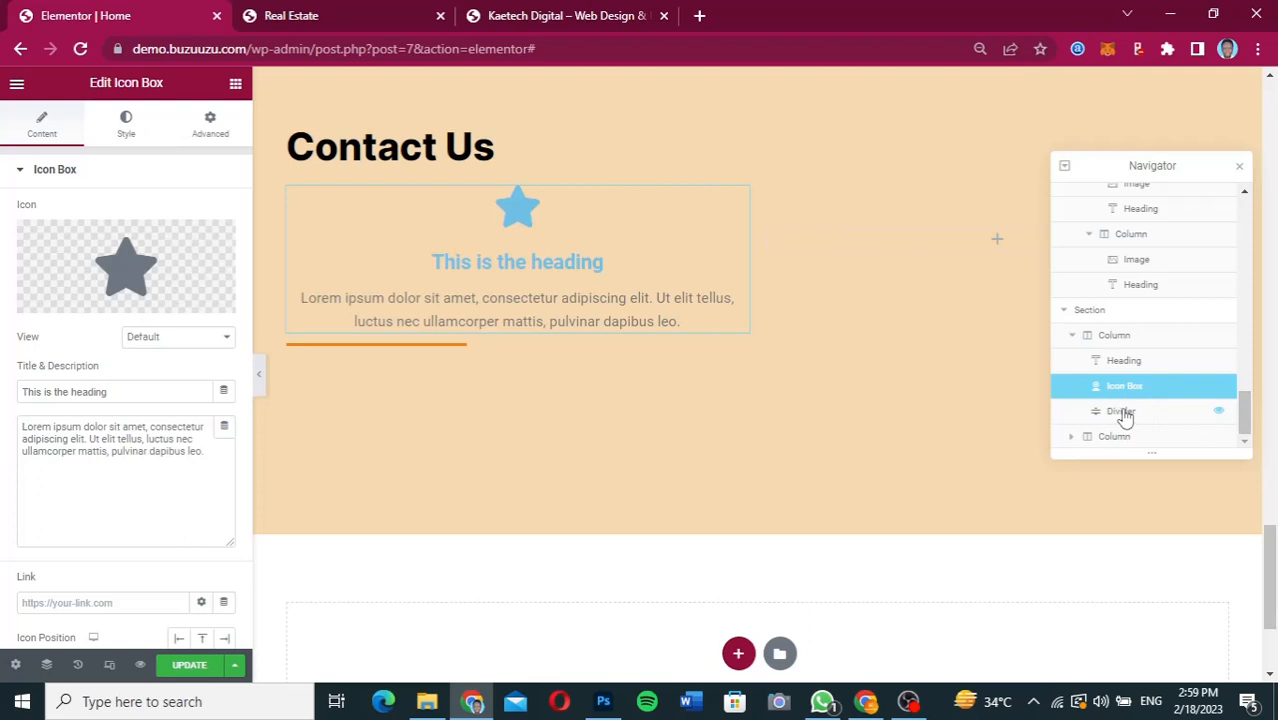
mouse_move(1124, 417)
left_mouse_down()
mouse_move(1127, 380)
mouse_move(1127, 392)
left_mouse_up()
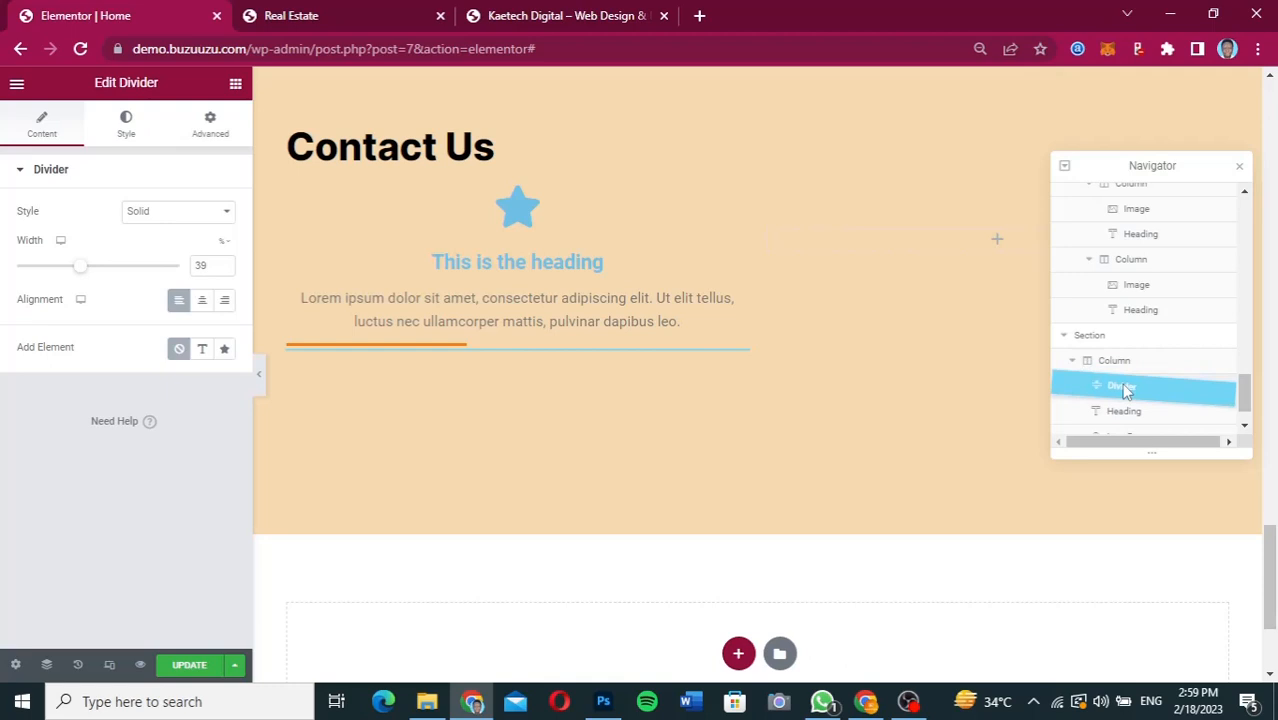
mouse_move(1127, 392)
left_mouse_down()
mouse_move(1132, 440)
mouse_move(1130, 379)
left_mouse_up()
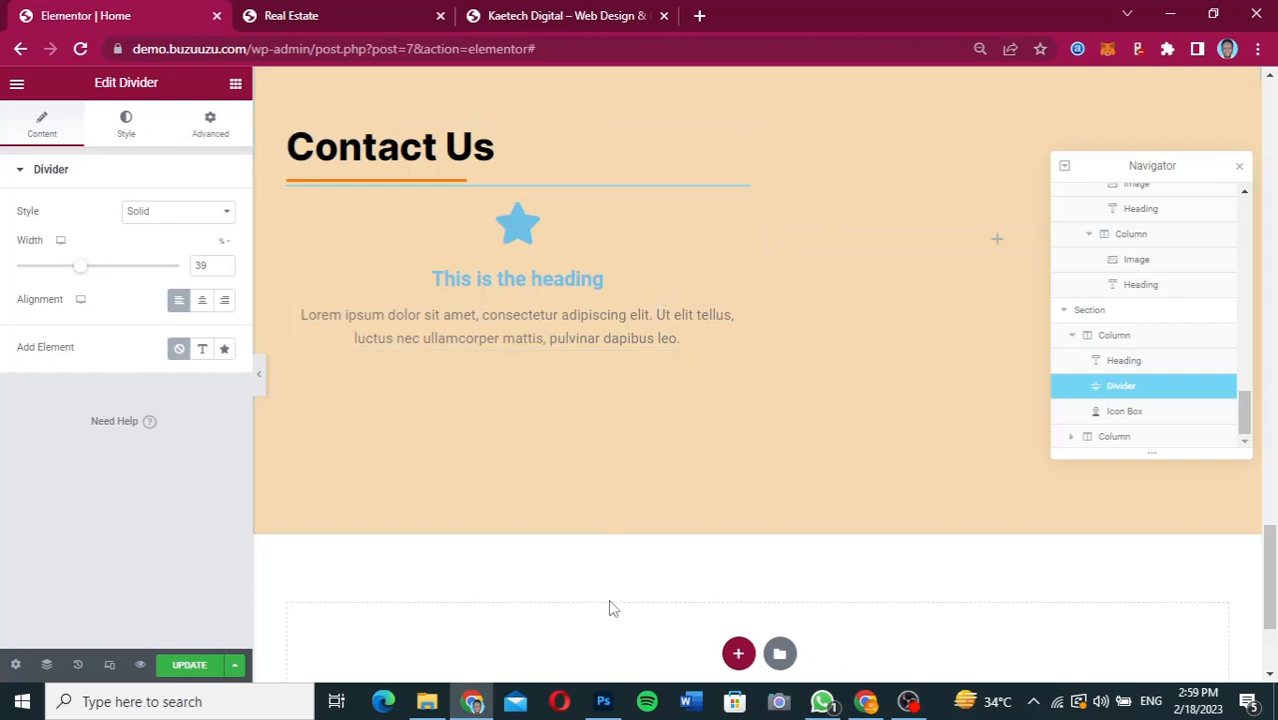
scroll(607, 605, "down", 2)
scroll(608, 491, "up", 5)
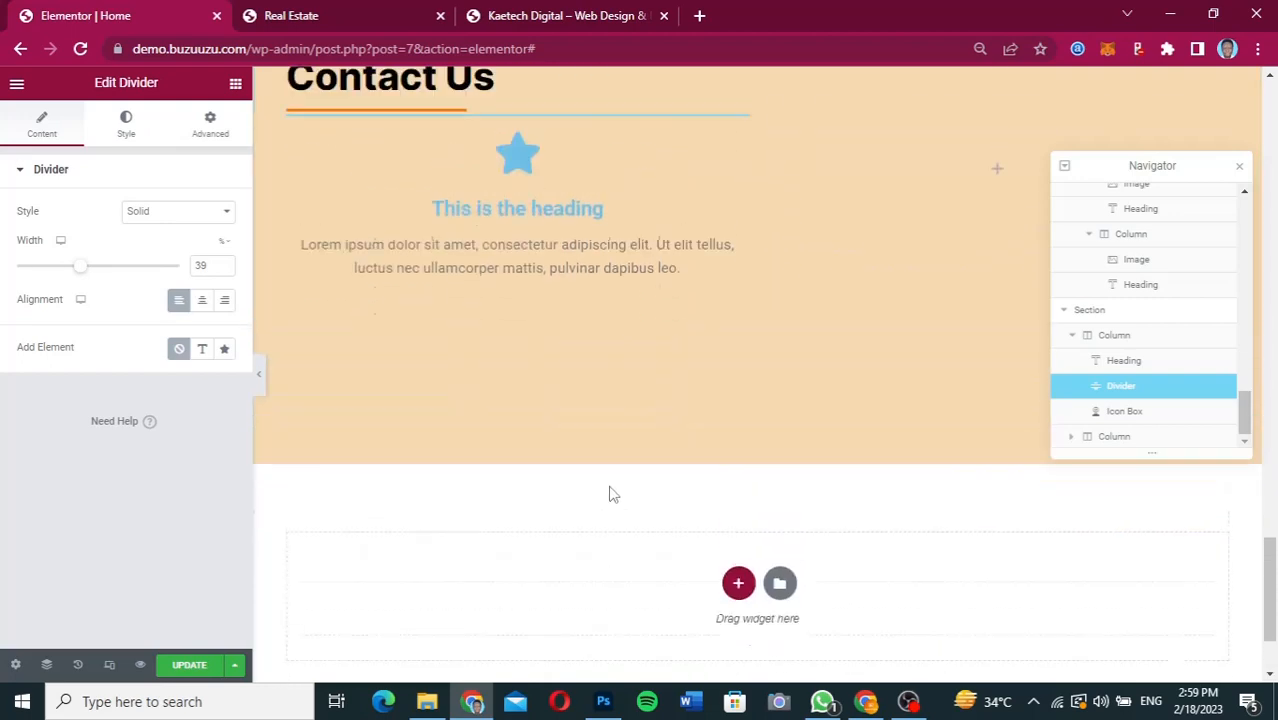
left_click(1240, 167)
Clear the title text of the Icon Box below the Contact Us divider.
scroll(880, 452, "down", 2)
scroll(880, 452, "down", 2)
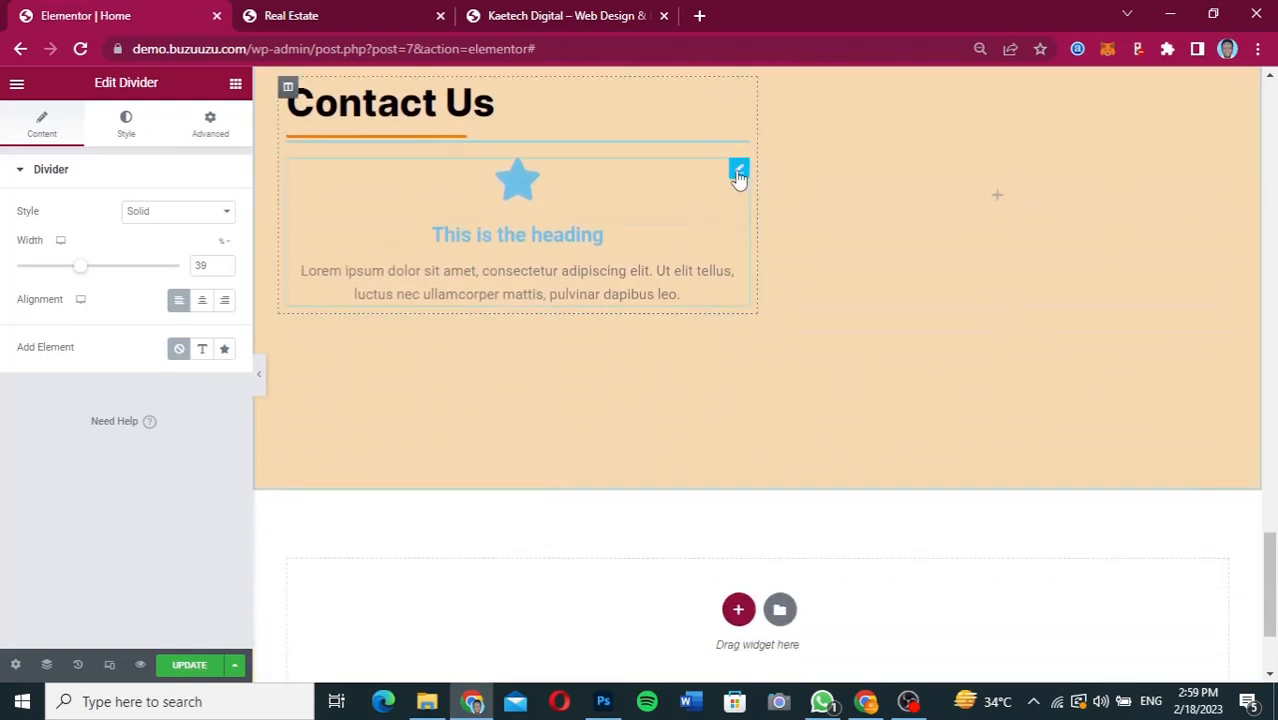
left_click(738, 172)
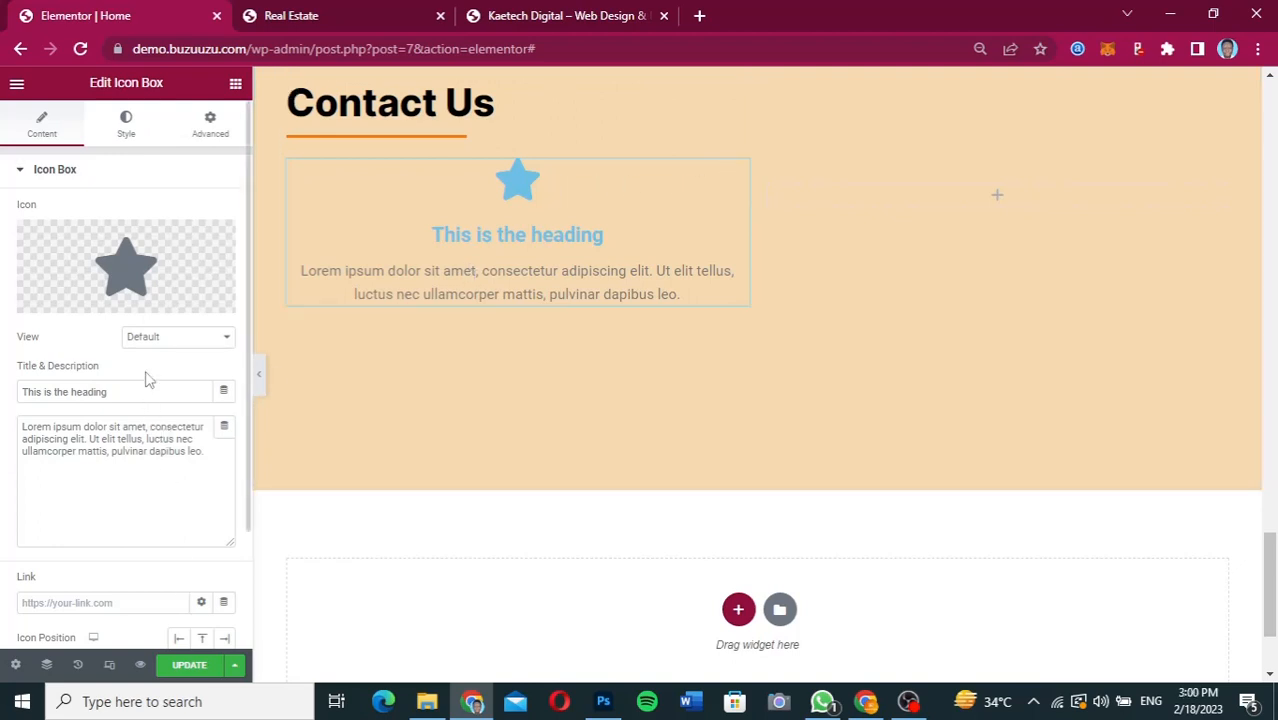
left_click_drag(143, 392, 3, 400)
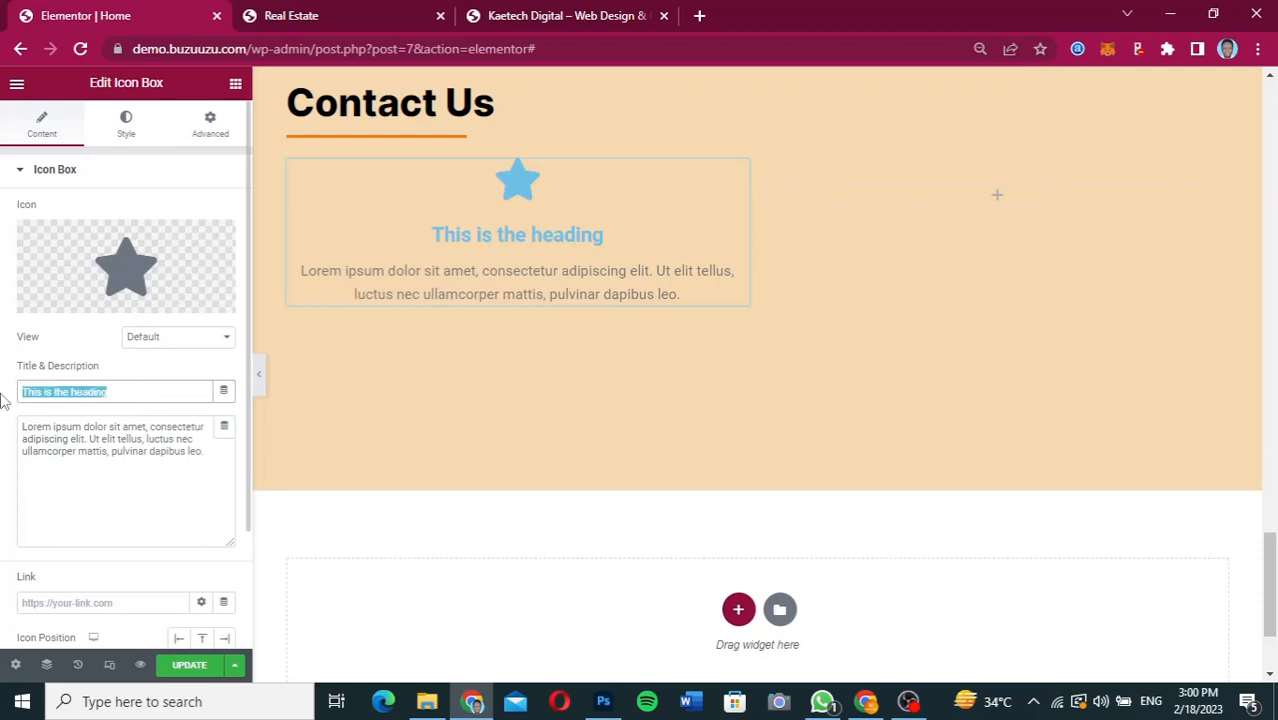
key("BackSpace")
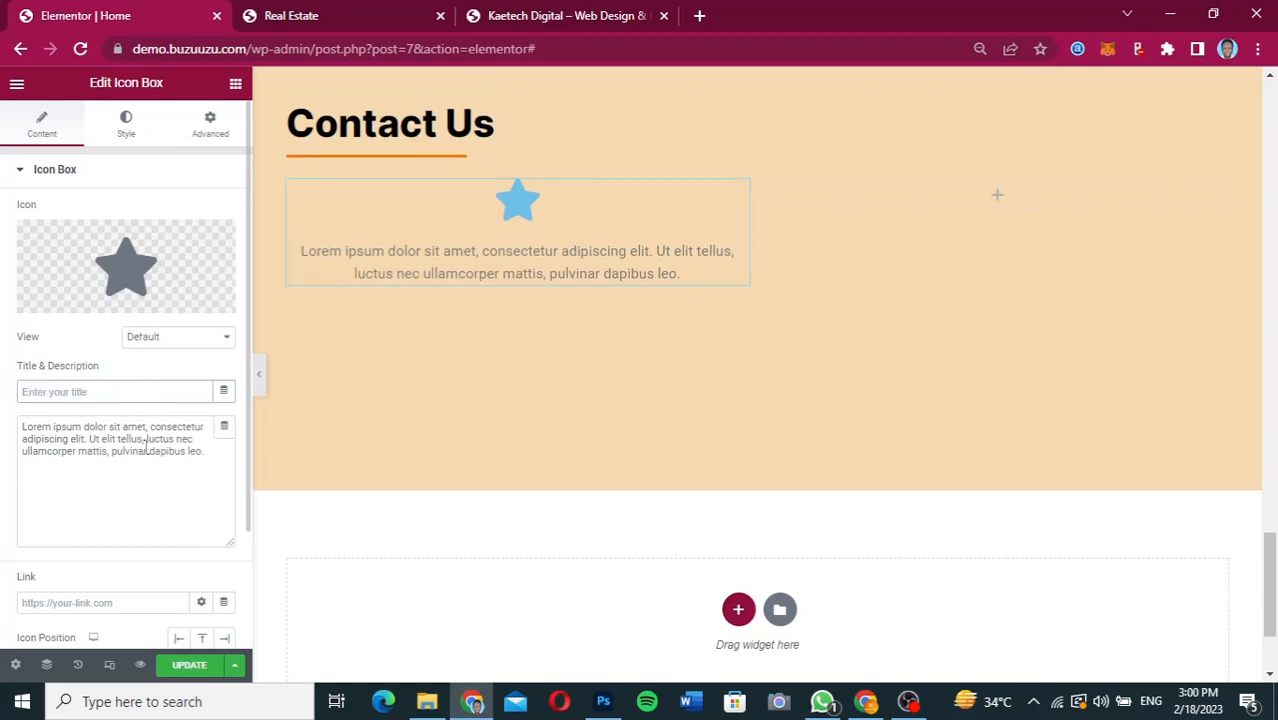
Copy the first phone number from the Contact Us design in Figma and return to the Elementor page.
left_click(856, 701)
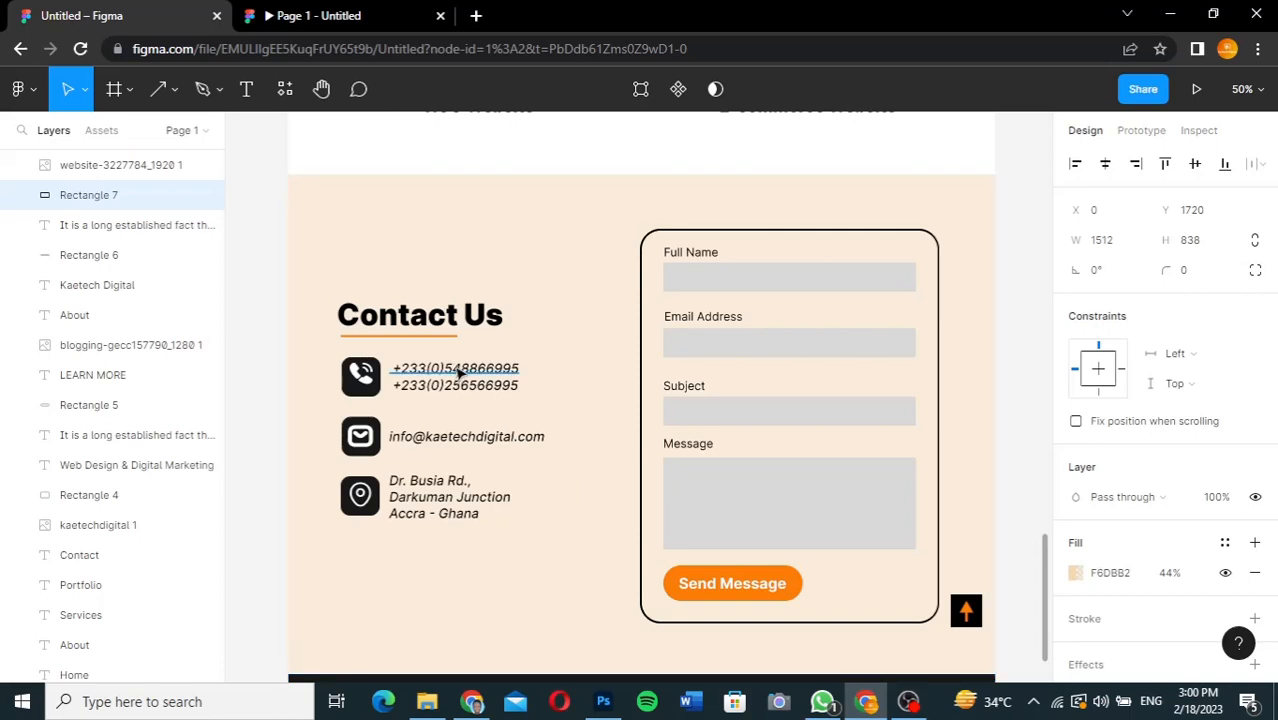
left_click(458, 372)
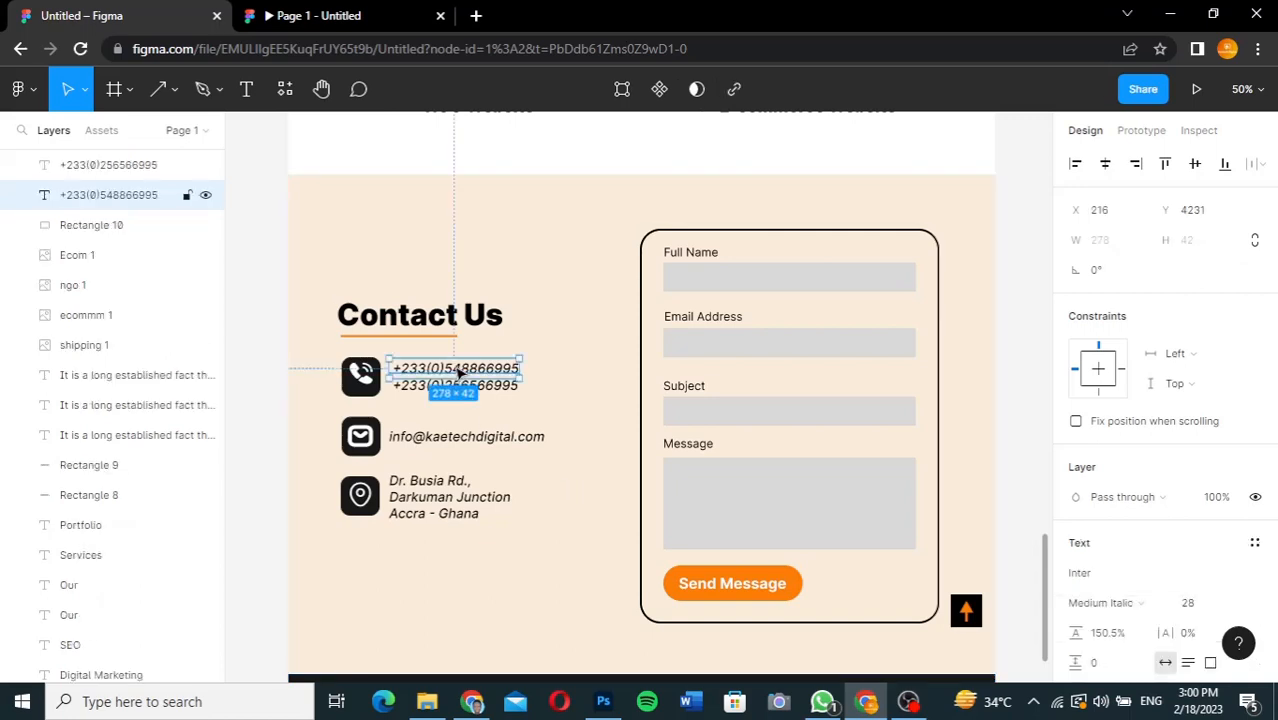
double_click(458, 370)
key("ctrl+c")
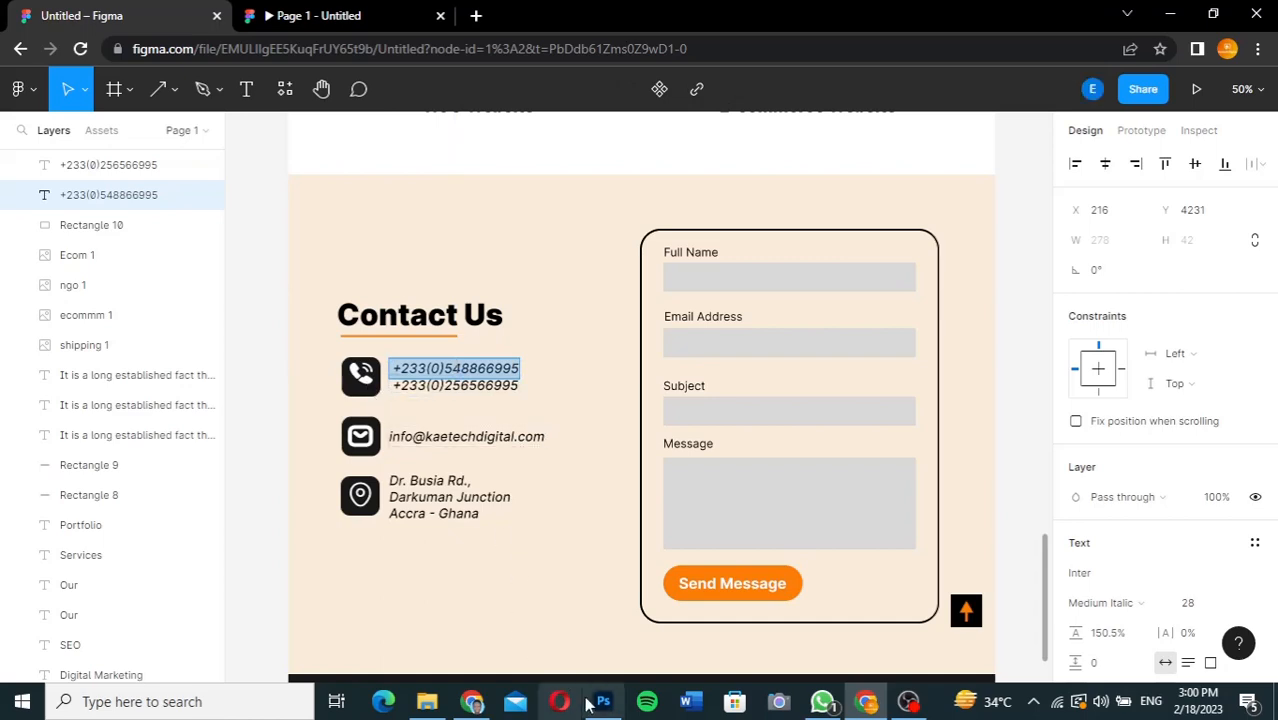
left_click(473, 702)
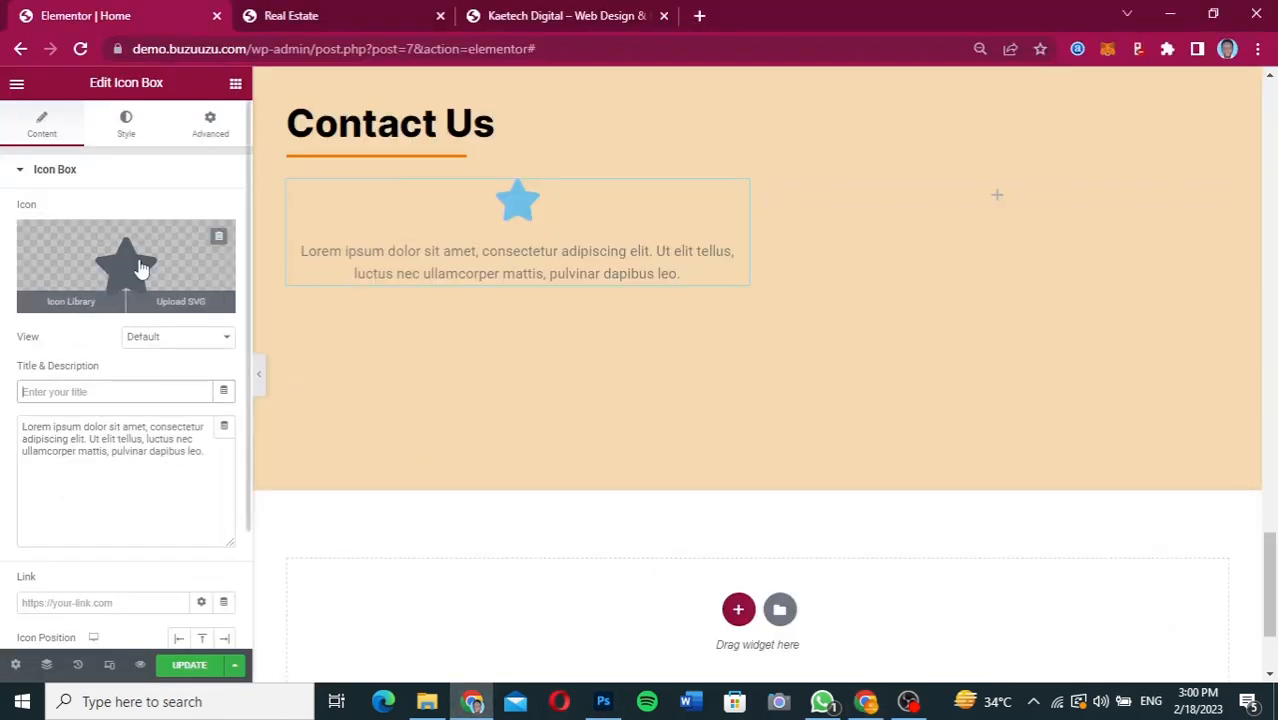
Search the icon library for "phone" and replace the Icon Box's star with the square phone icon.
left_click(143, 265)
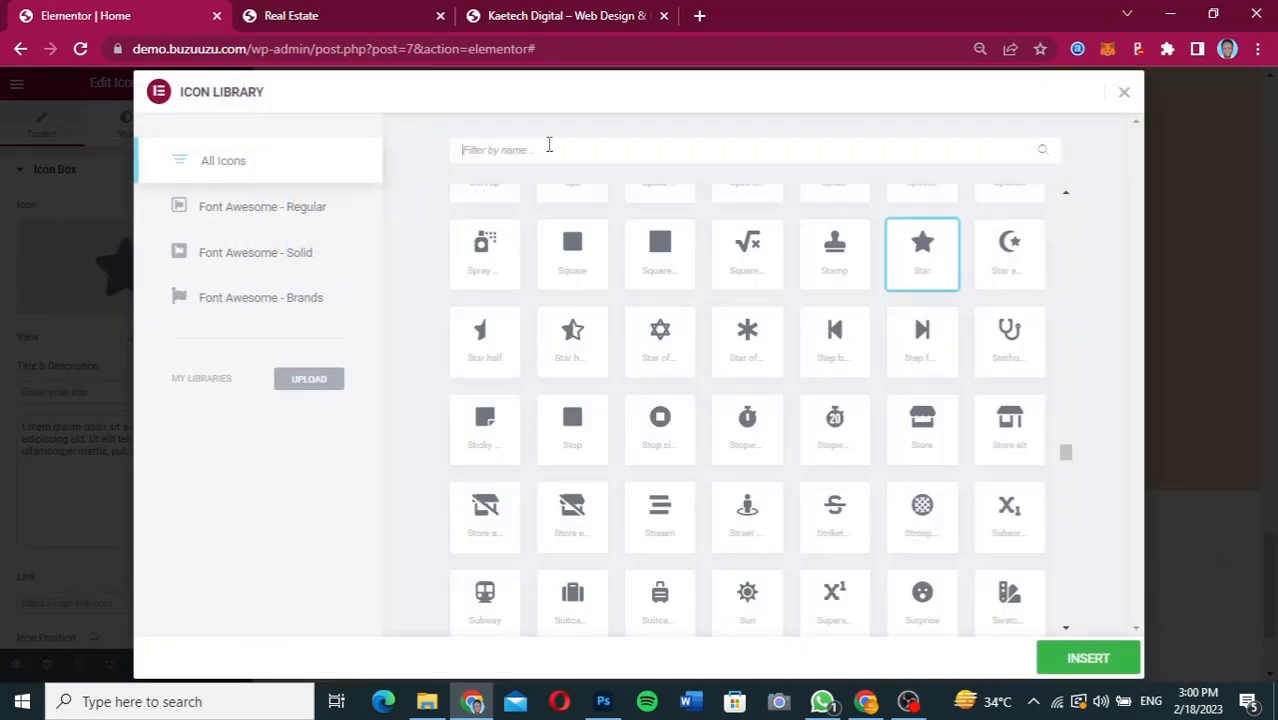
type("phone")
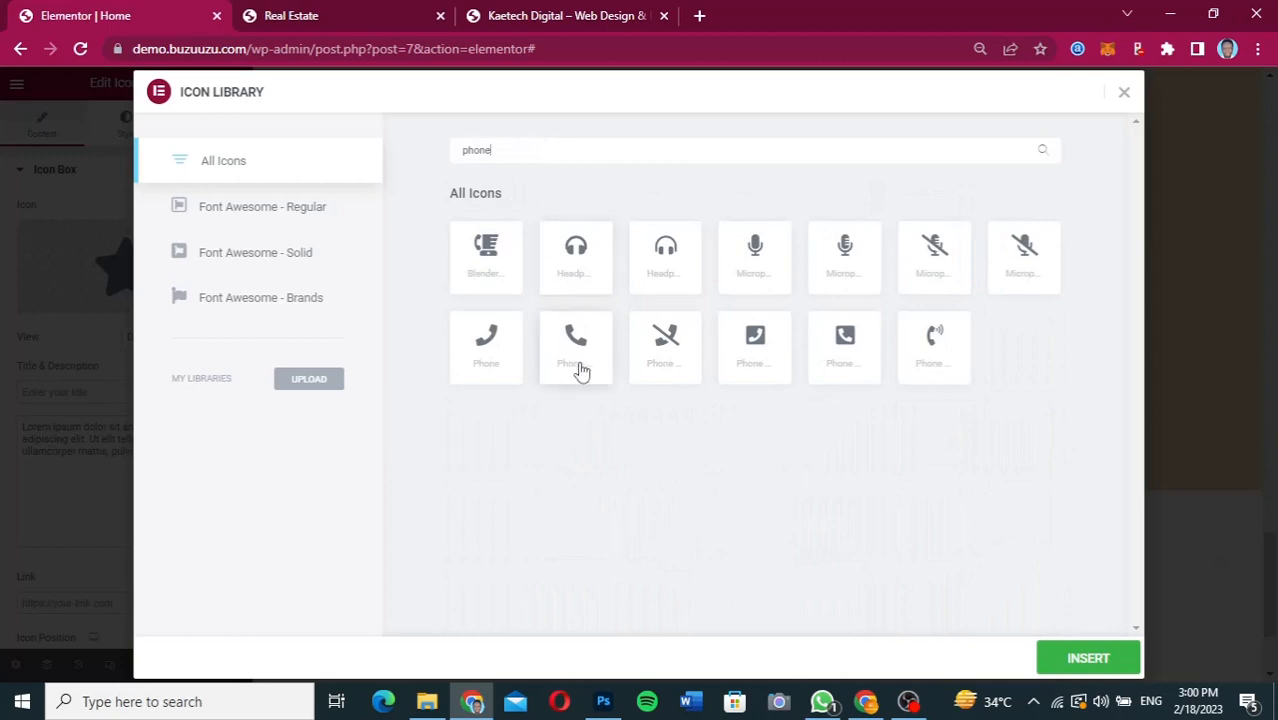
left_click(848, 342)
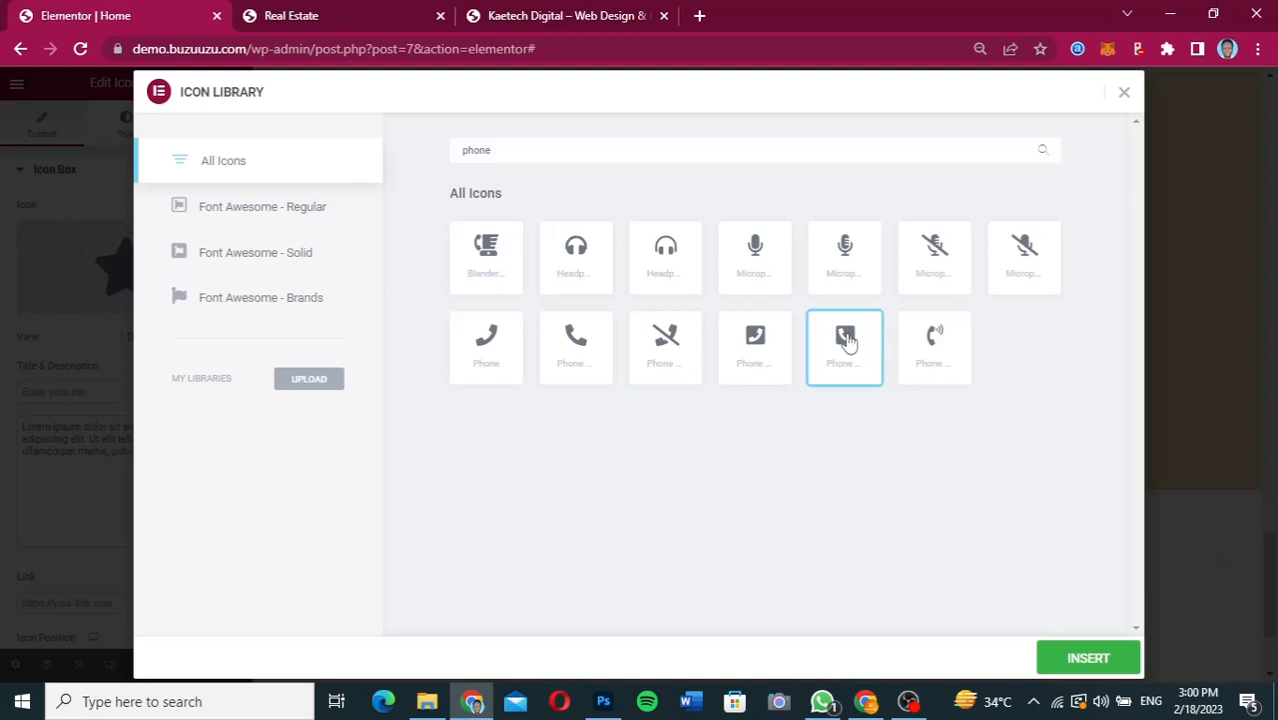
left_click(1061, 664)
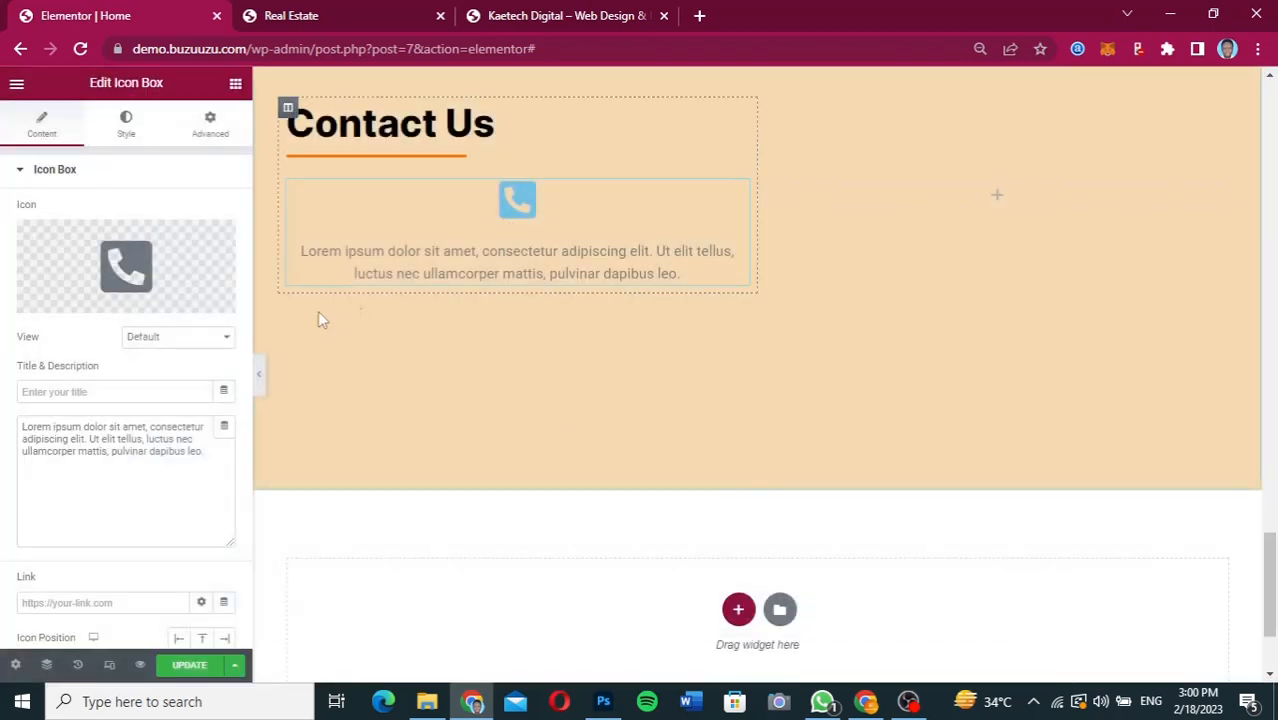
Replace the Icon Box's description text with the copied phone number, entered twice on separate lines.
left_click(117, 430)
key("ctrl+a")
key("ctrl+v")
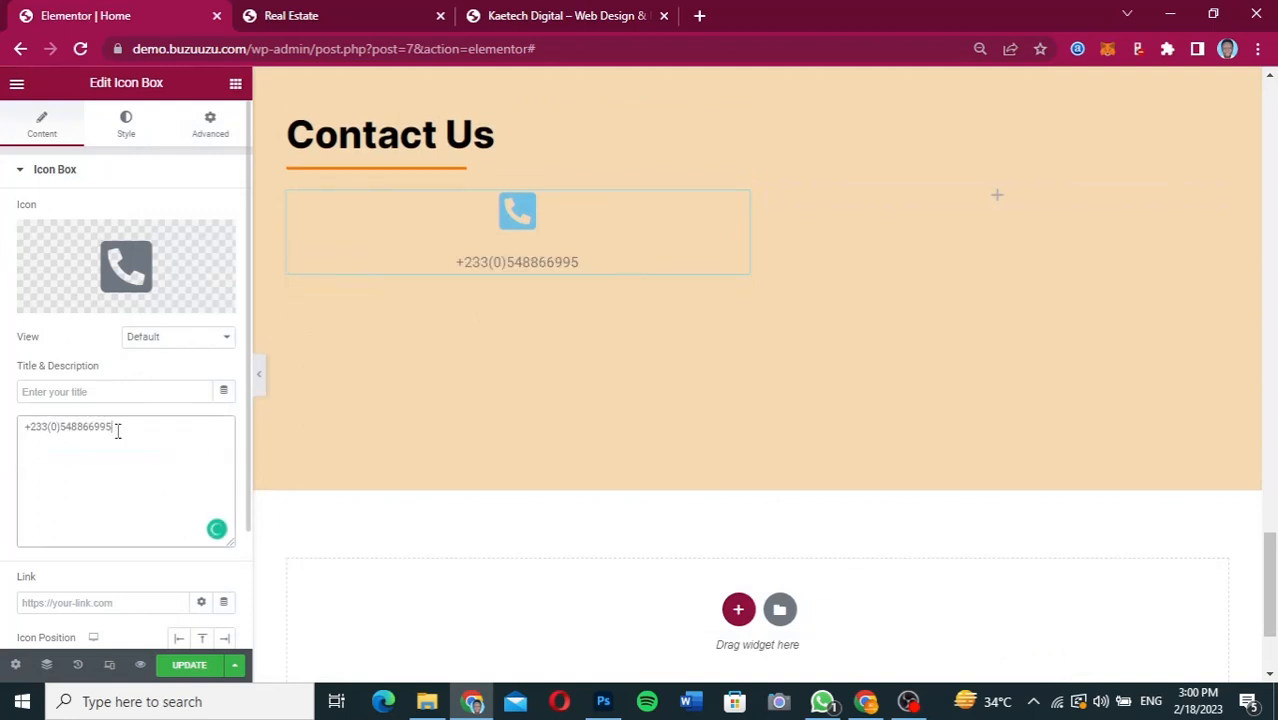
key("Return")
key("ctrl+v")
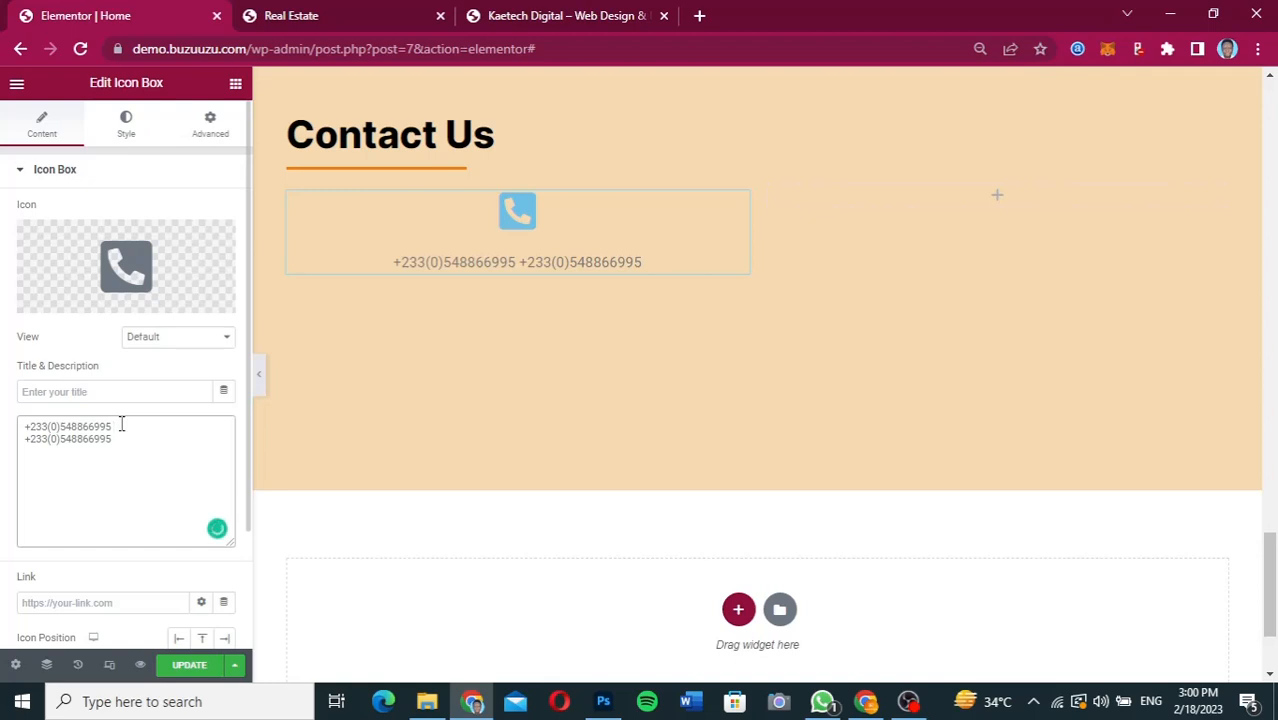
Insert a <br/> tag after the first phone number in the description to force a line break.
type("<")
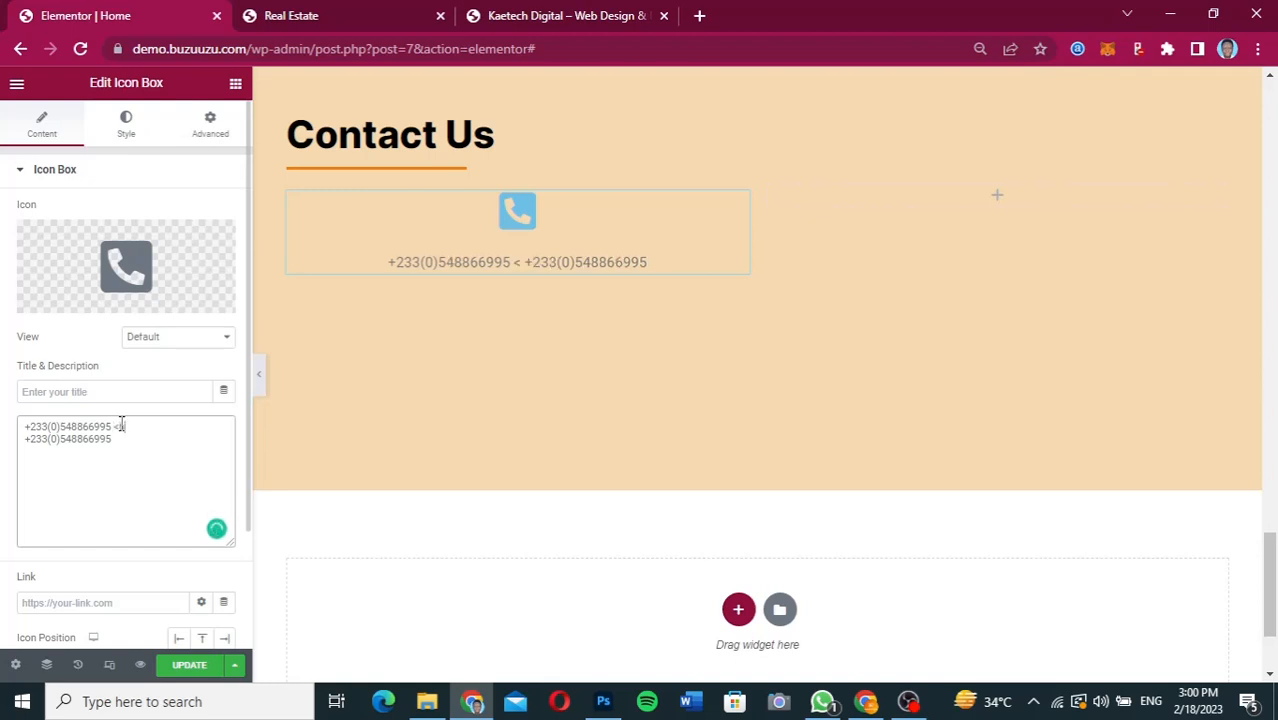
type("a")
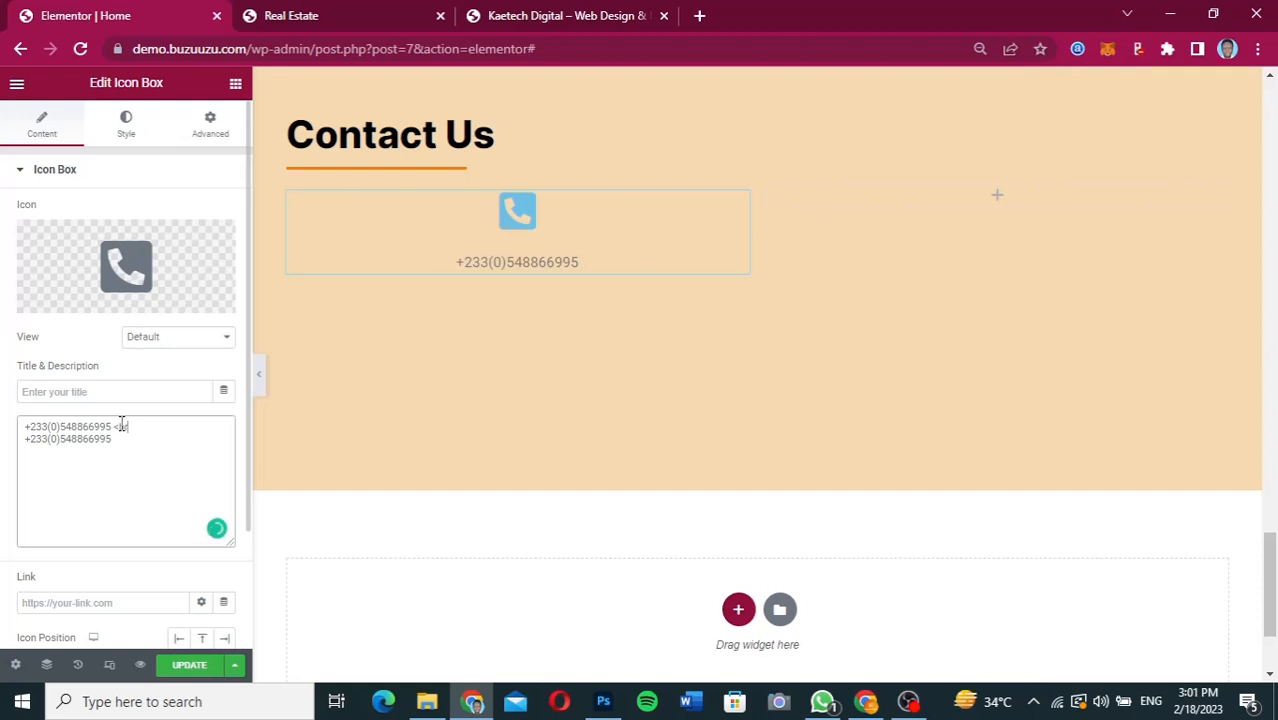
type("/>")
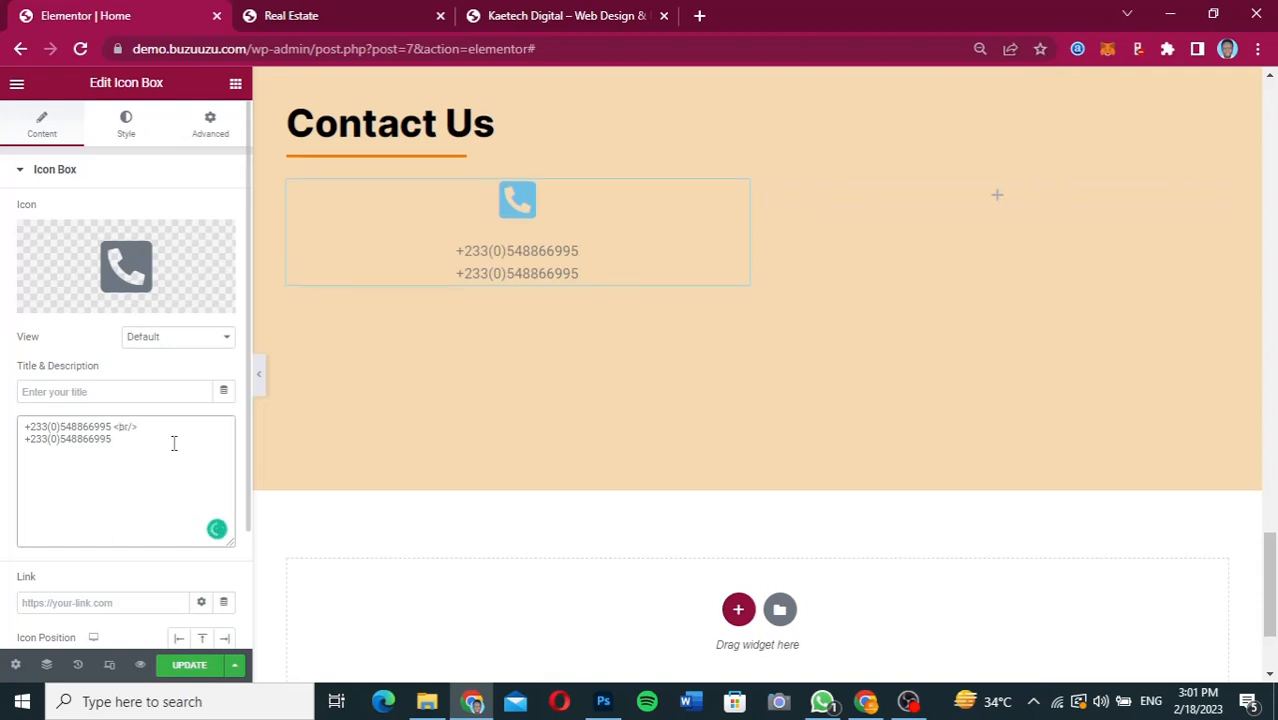
double_click(117, 426)
left_click(116, 440)
Set the Icon Box's icon position to Left and its content's vertical alignment to Middle.
scroll(157, 580, "down", 2)
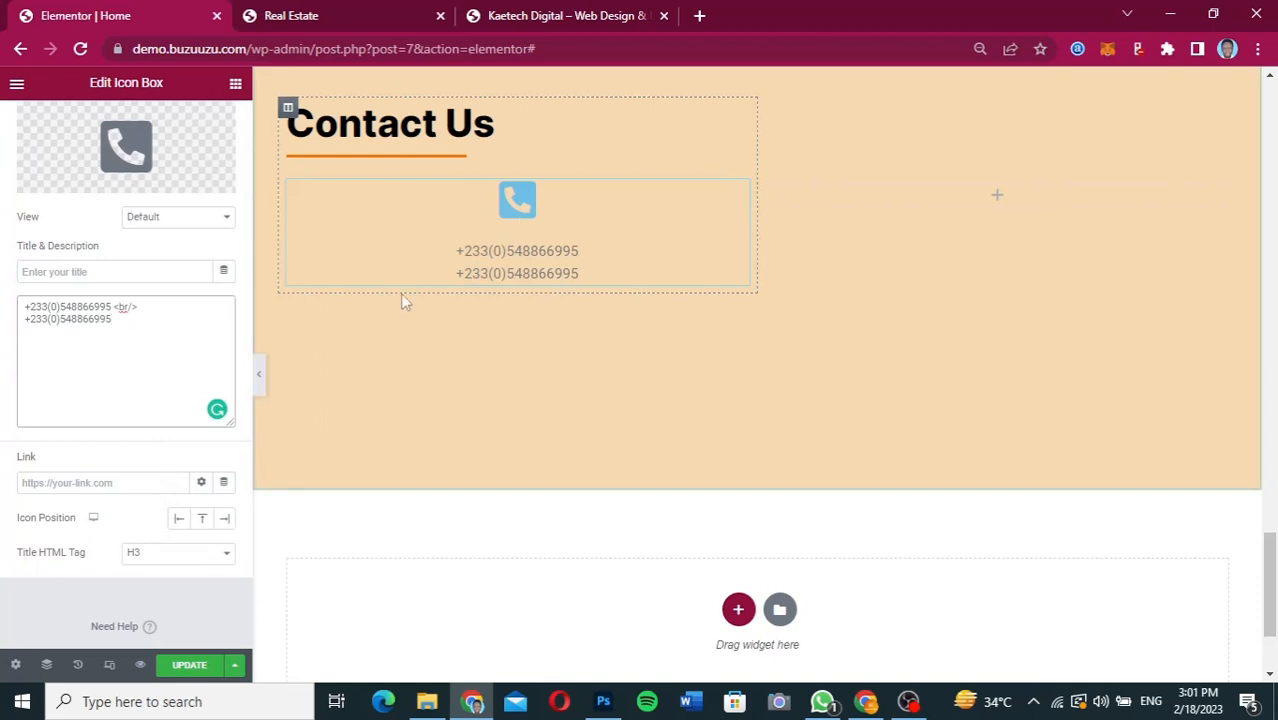
left_click(179, 520)
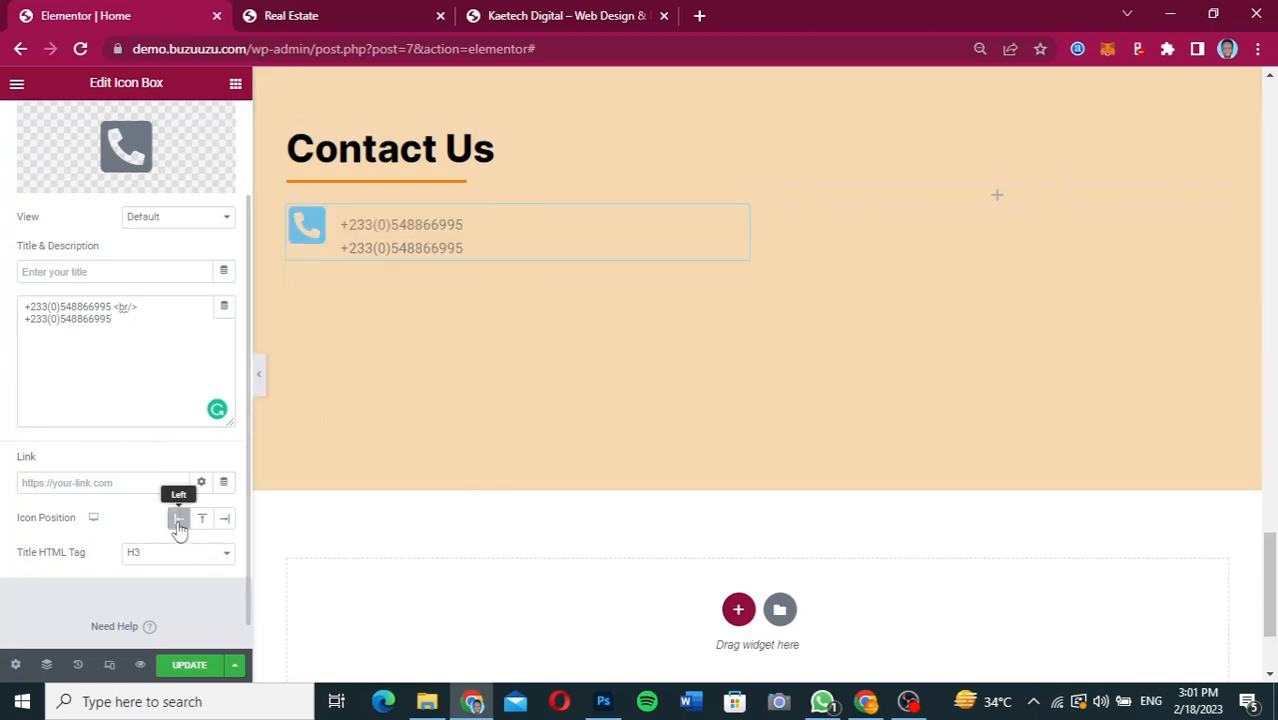
scroll(130, 490, "up", 1)
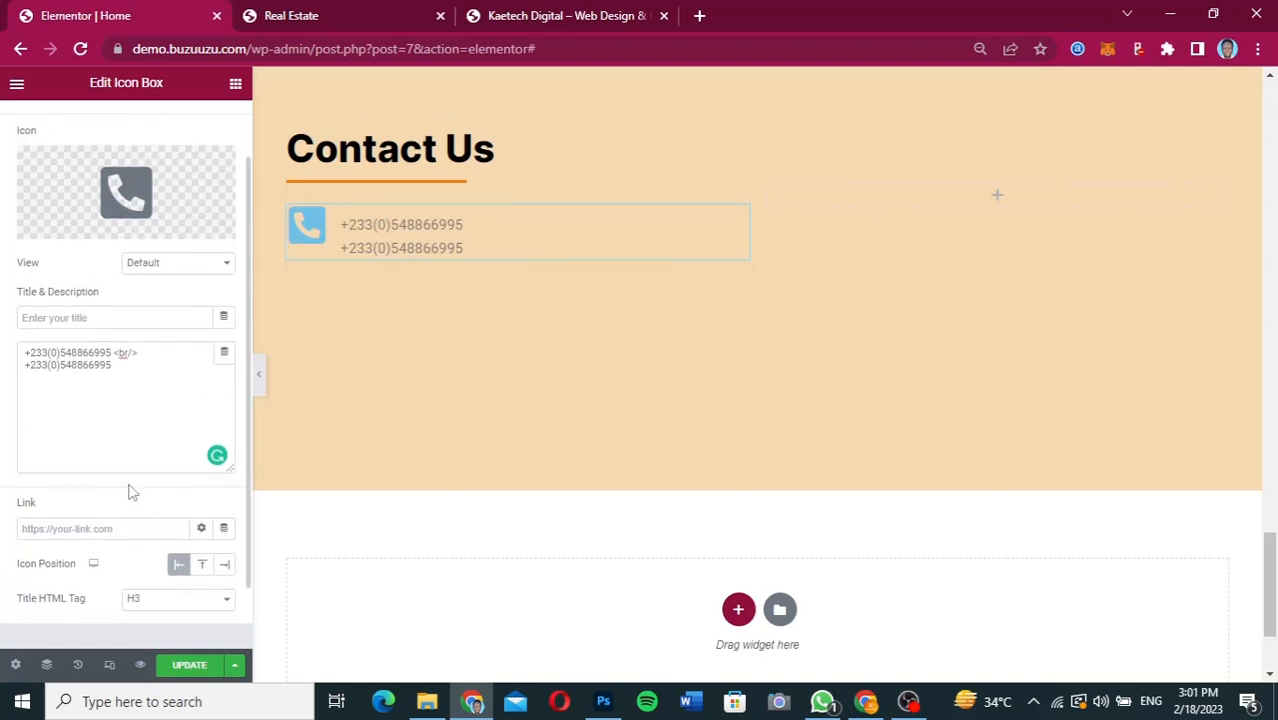
scroll(130, 488, "up", 1)
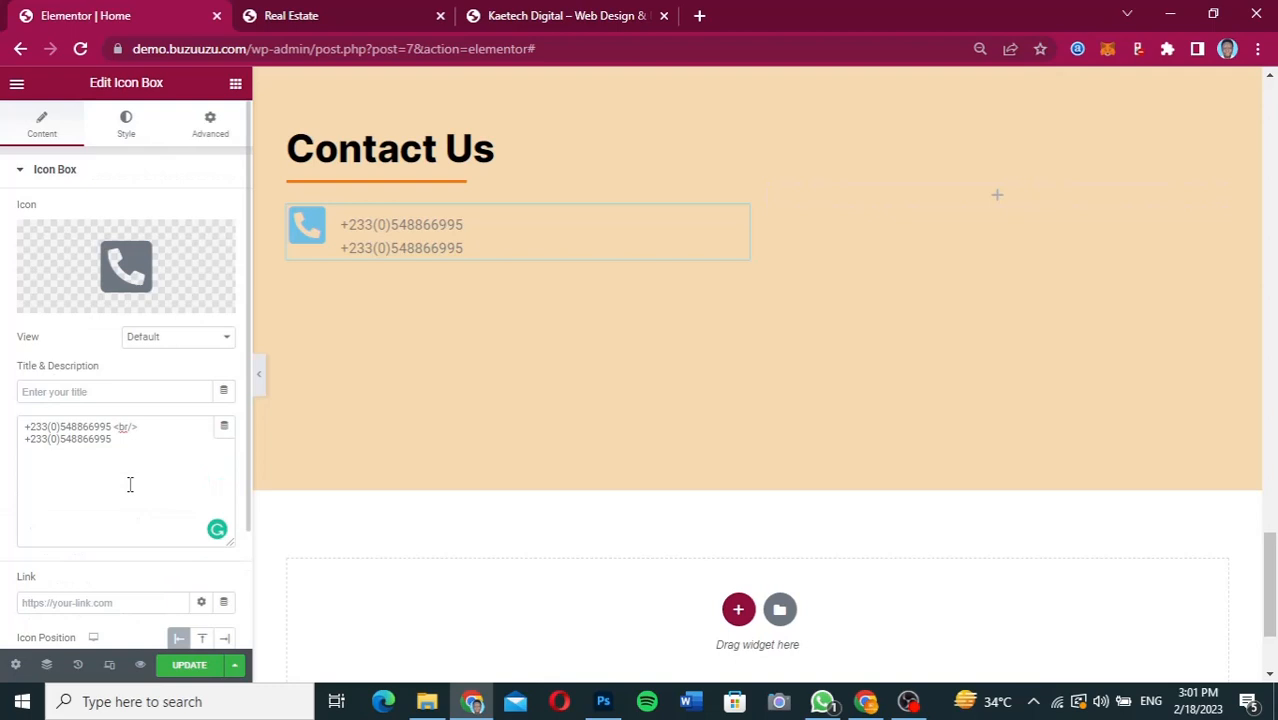
left_click(126, 130)
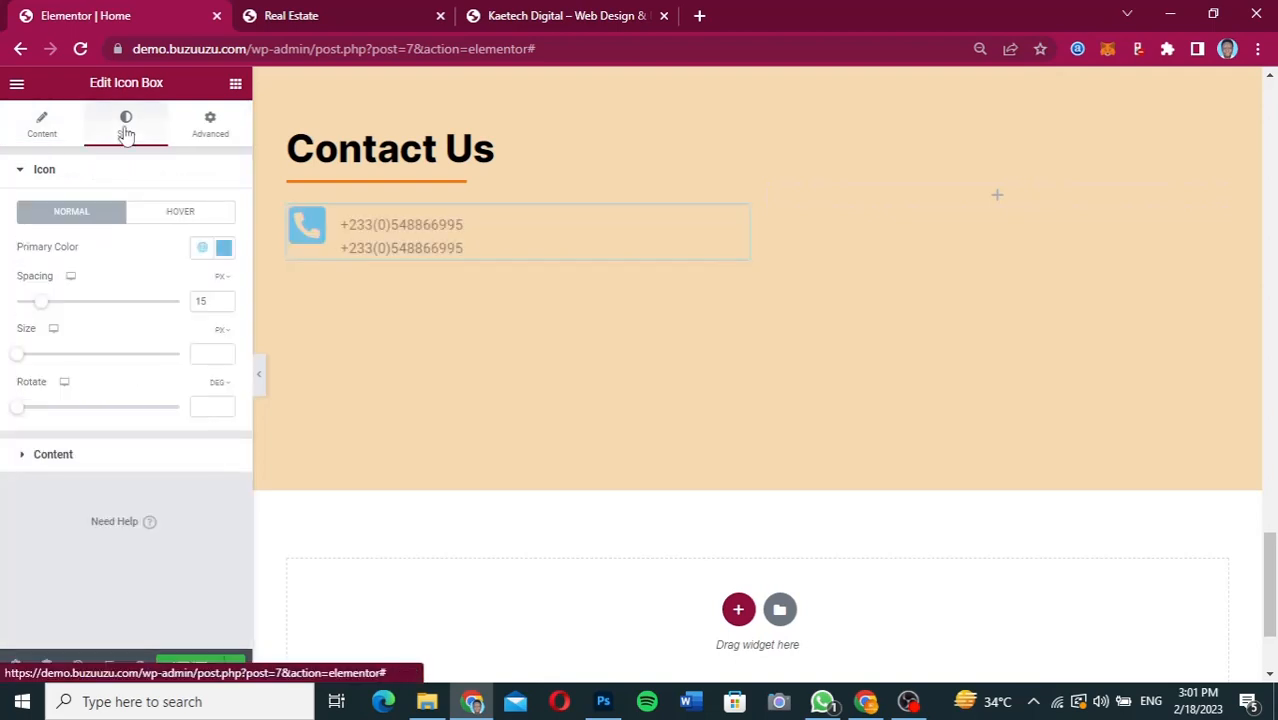
left_click(123, 455)
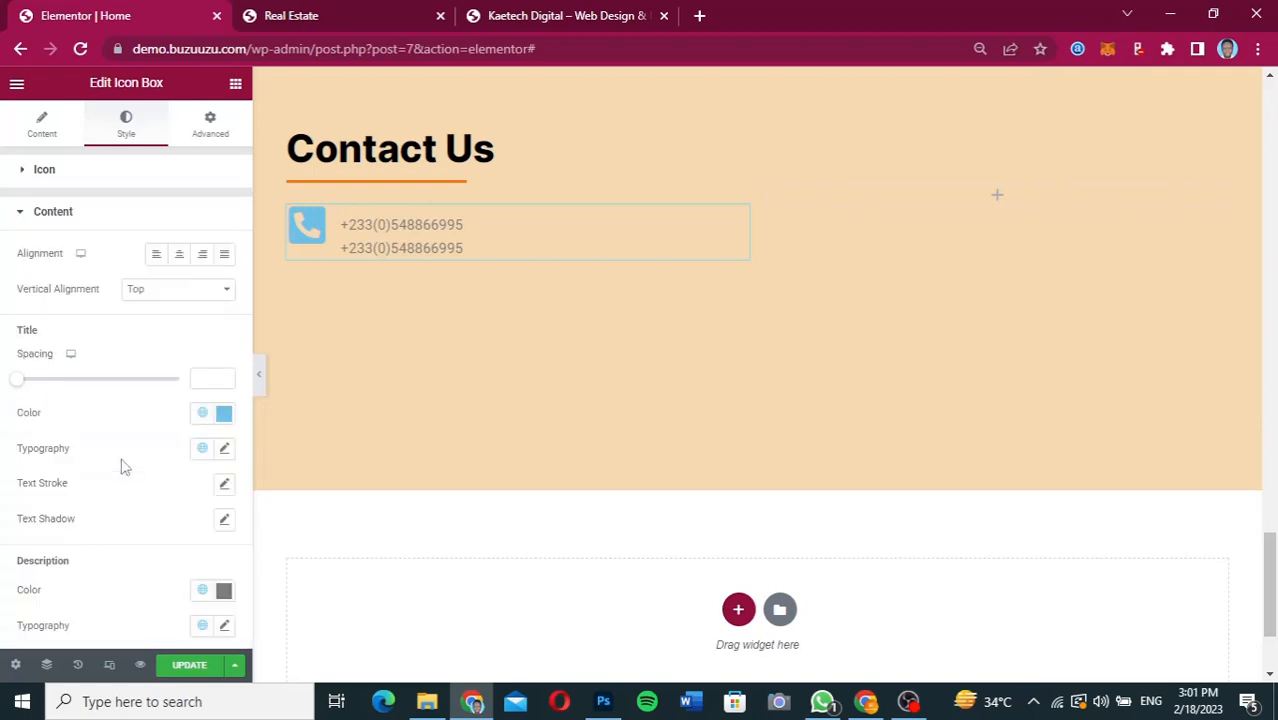
scroll(124, 467, "down", 1)
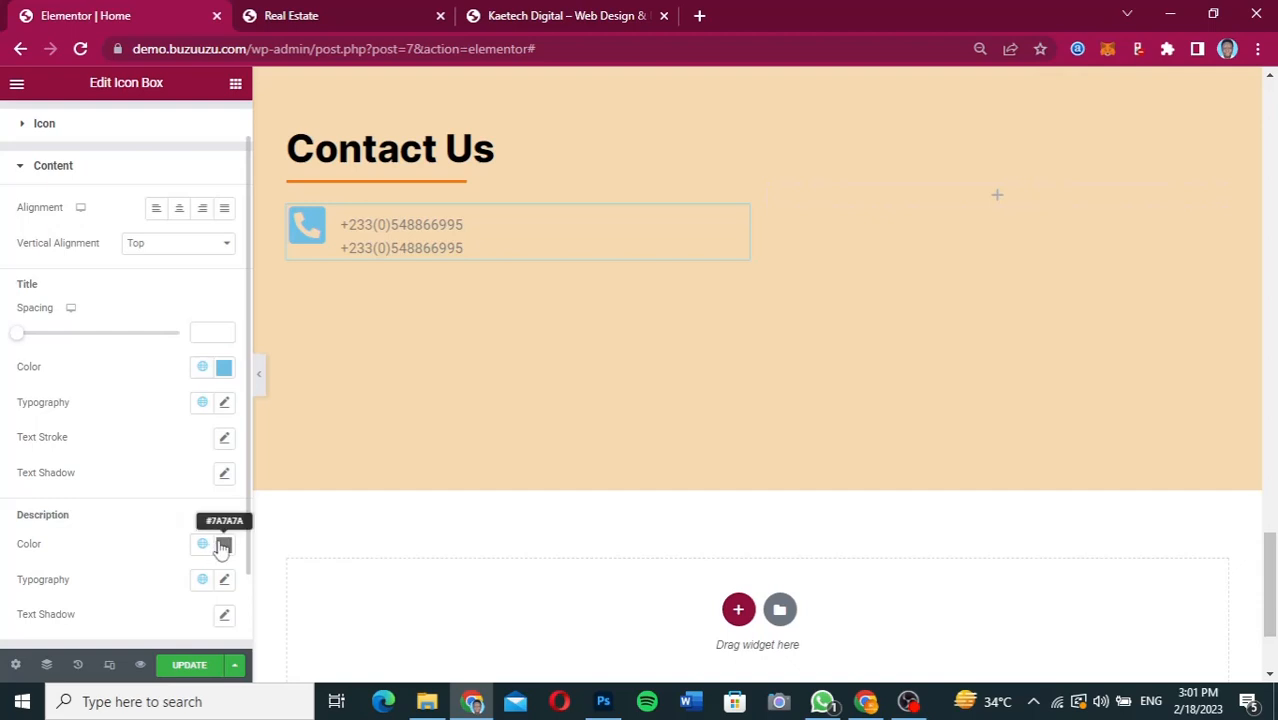
left_click(170, 247)
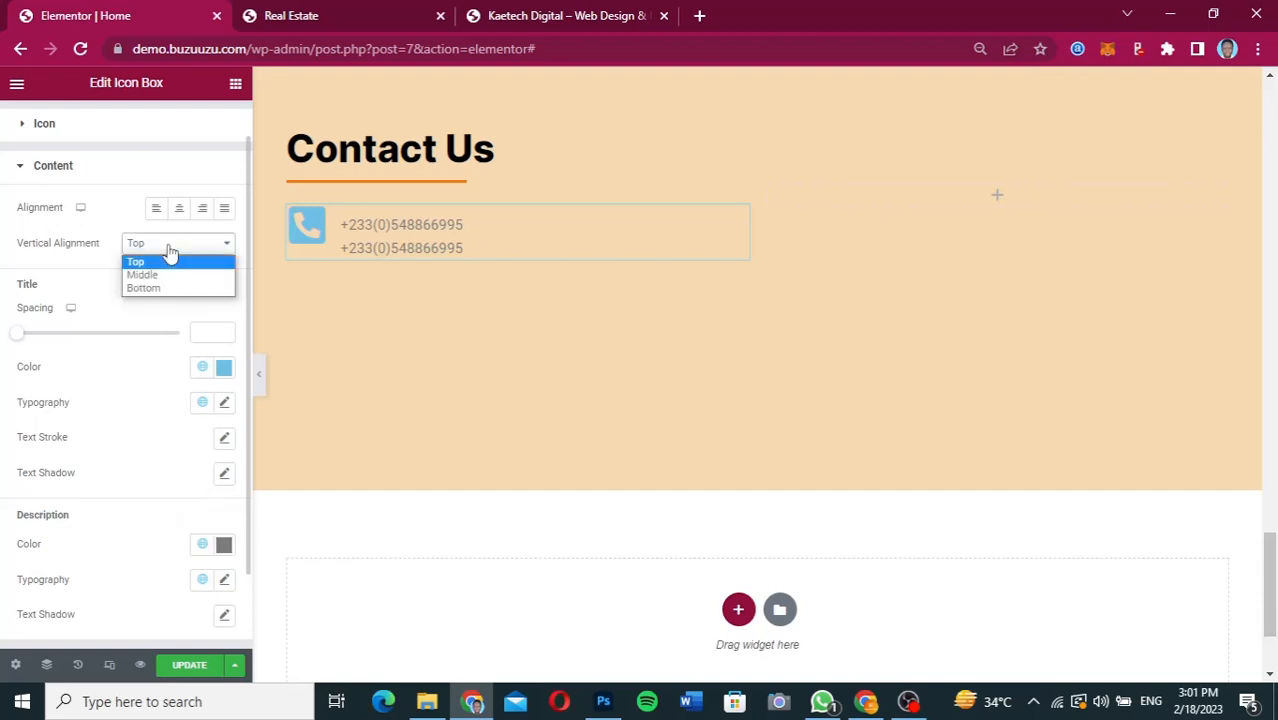
left_click(166, 275)
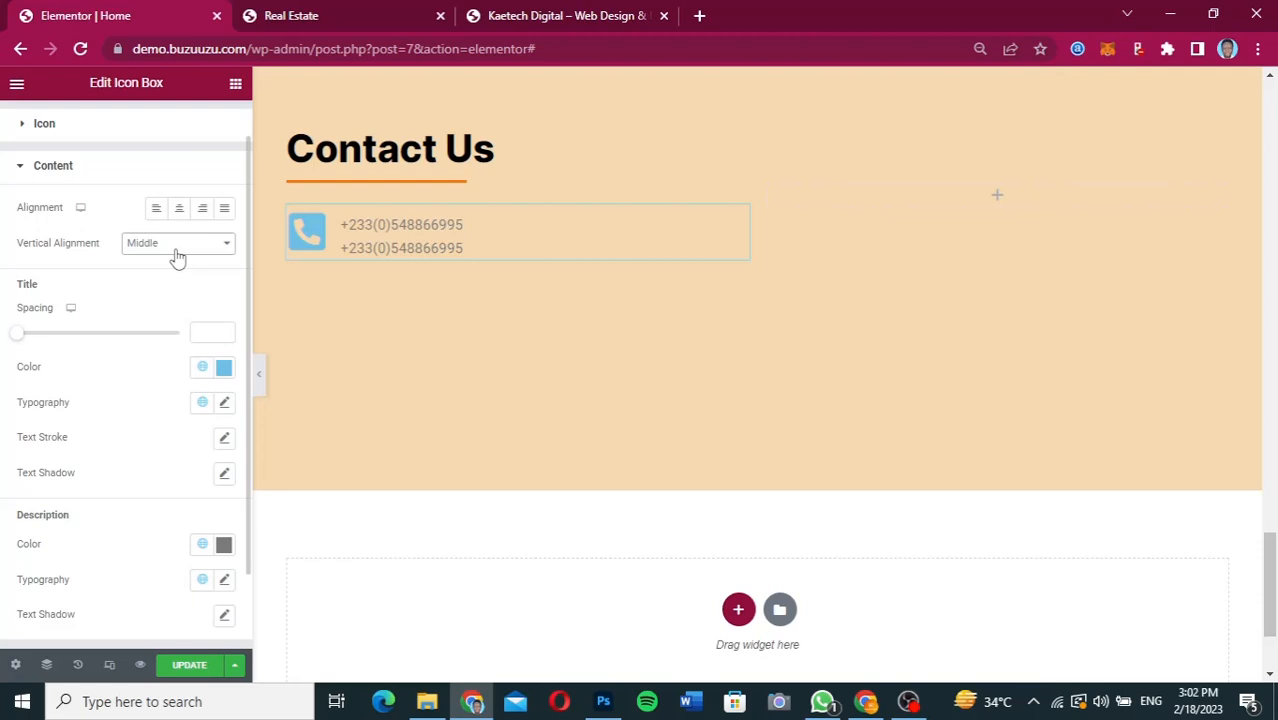
Compare the Top, Middle and Bottom vertical alignments for the Icon Box content and choose Bottom.
left_click(177, 257)
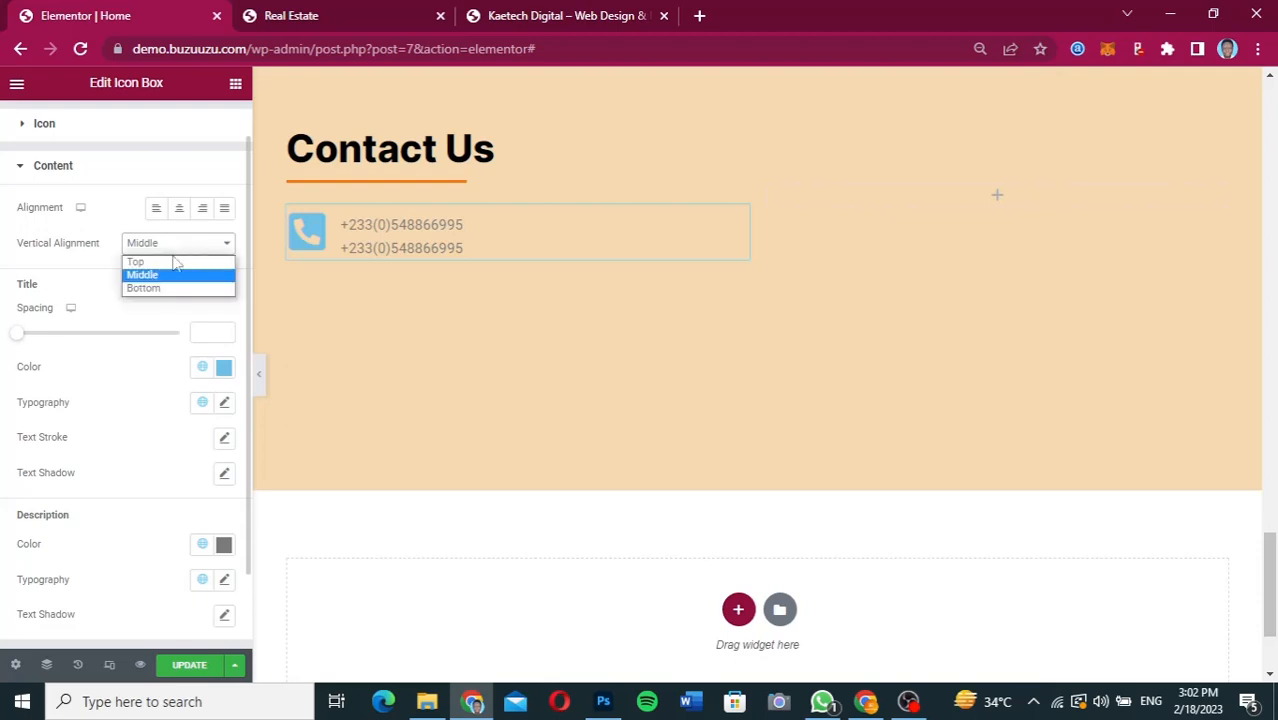
left_click(171, 262)
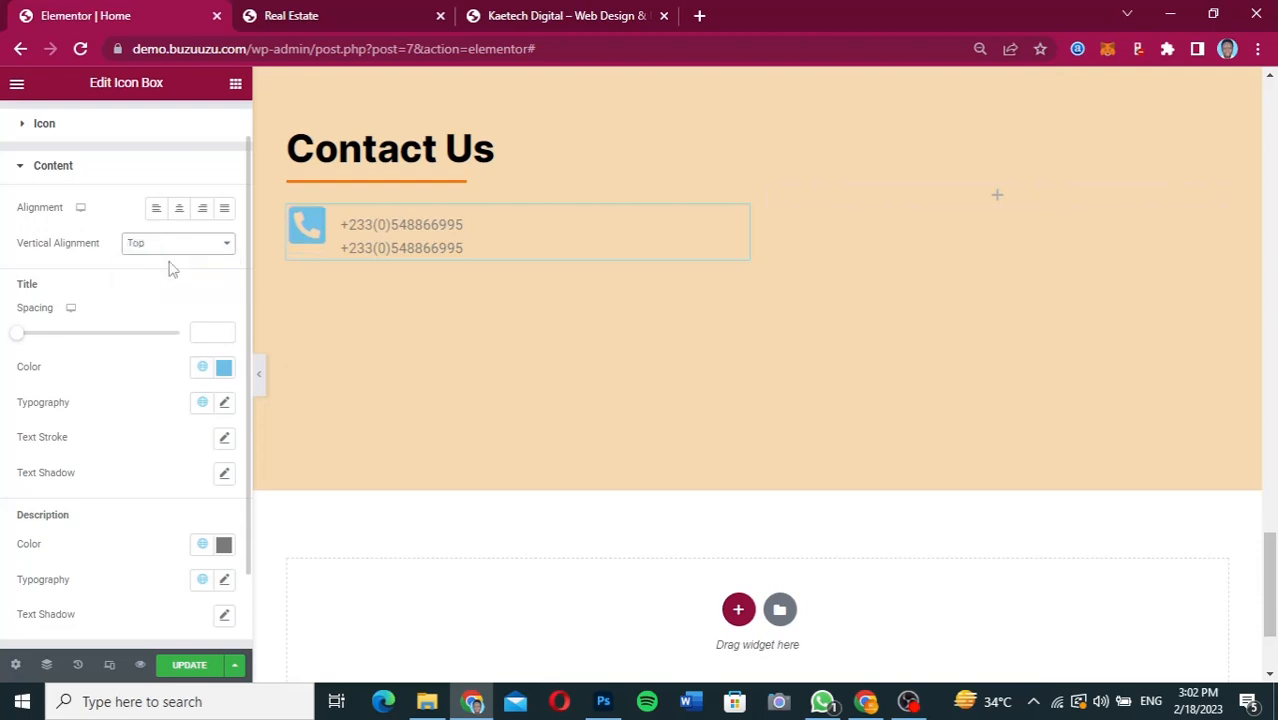
left_click(171, 247)
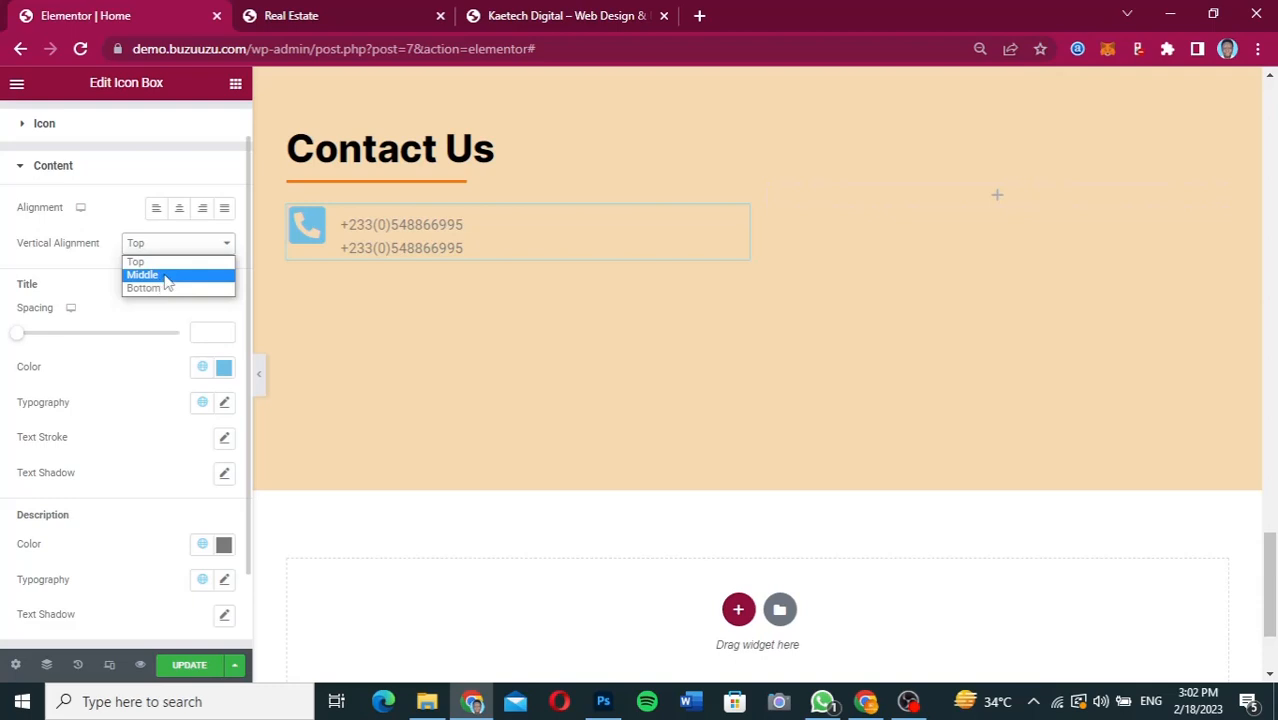
left_click(165, 276)
left_click(168, 249)
left_click(160, 290)
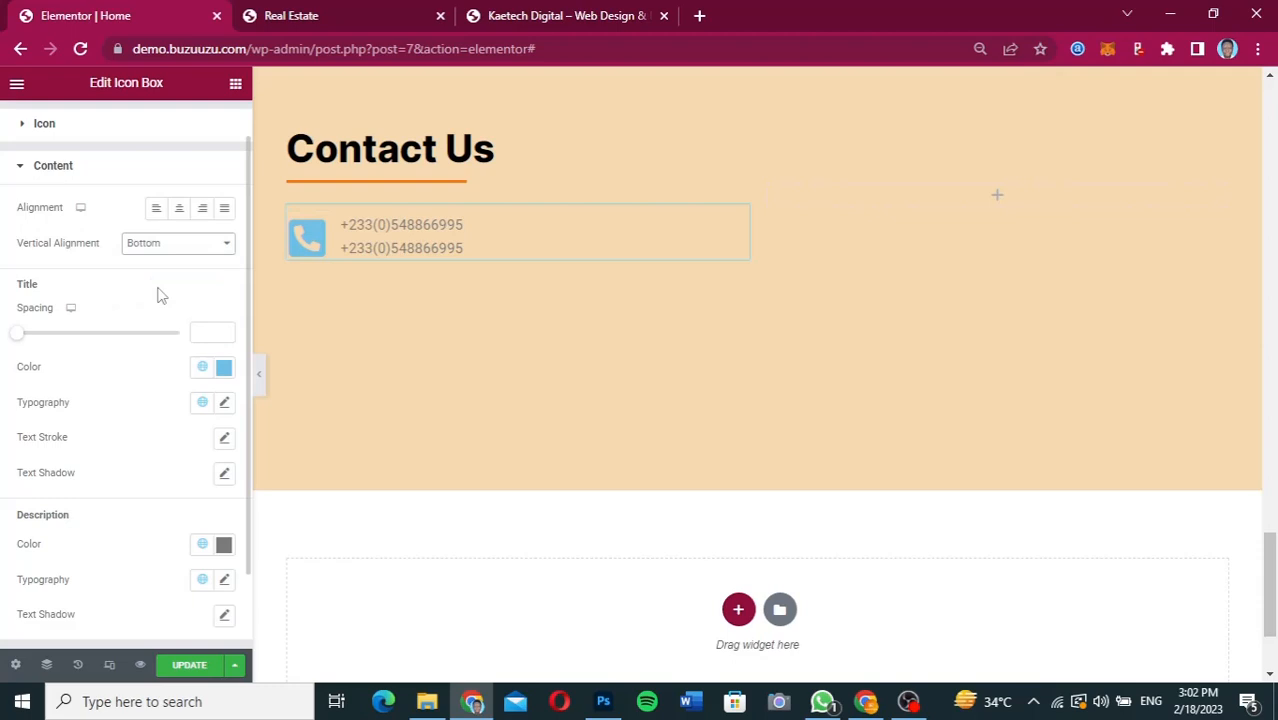
left_click(163, 248)
left_click(154, 282)
left_click(155, 280)
left_click(163, 246)
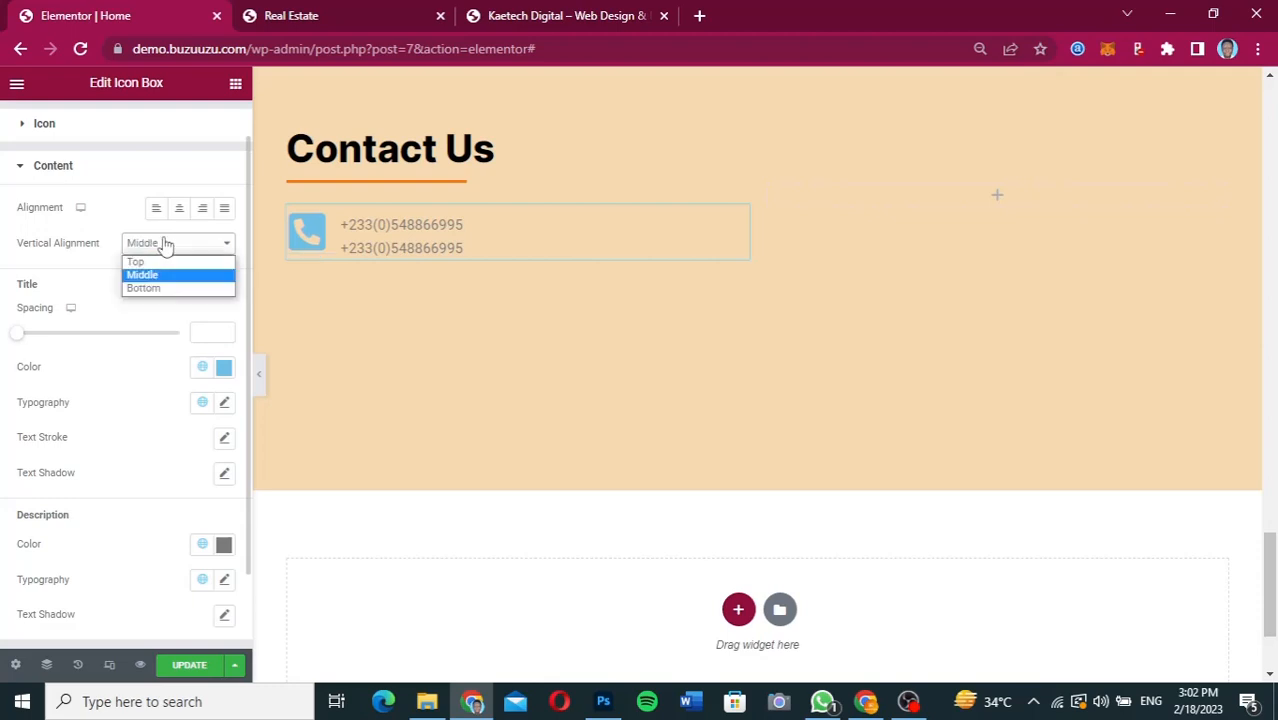
left_click(156, 289)
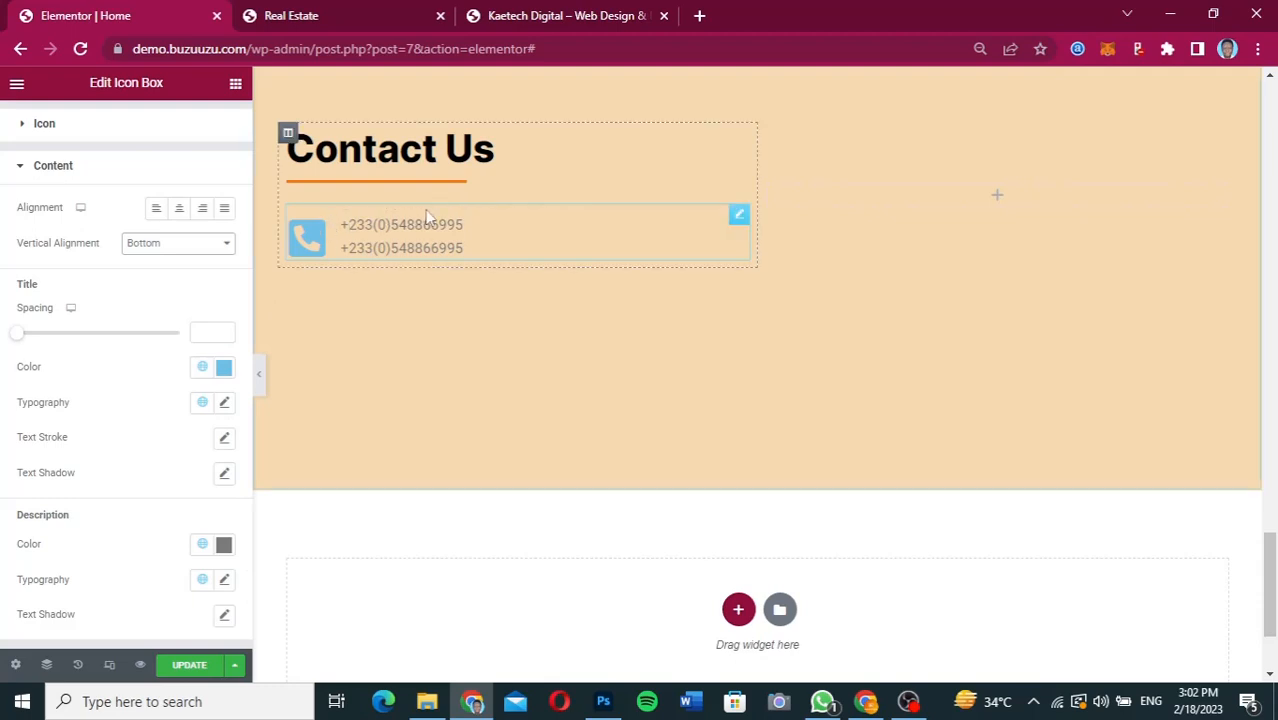
Set the Icon Box's description and title colors to black.
left_click(223, 544)
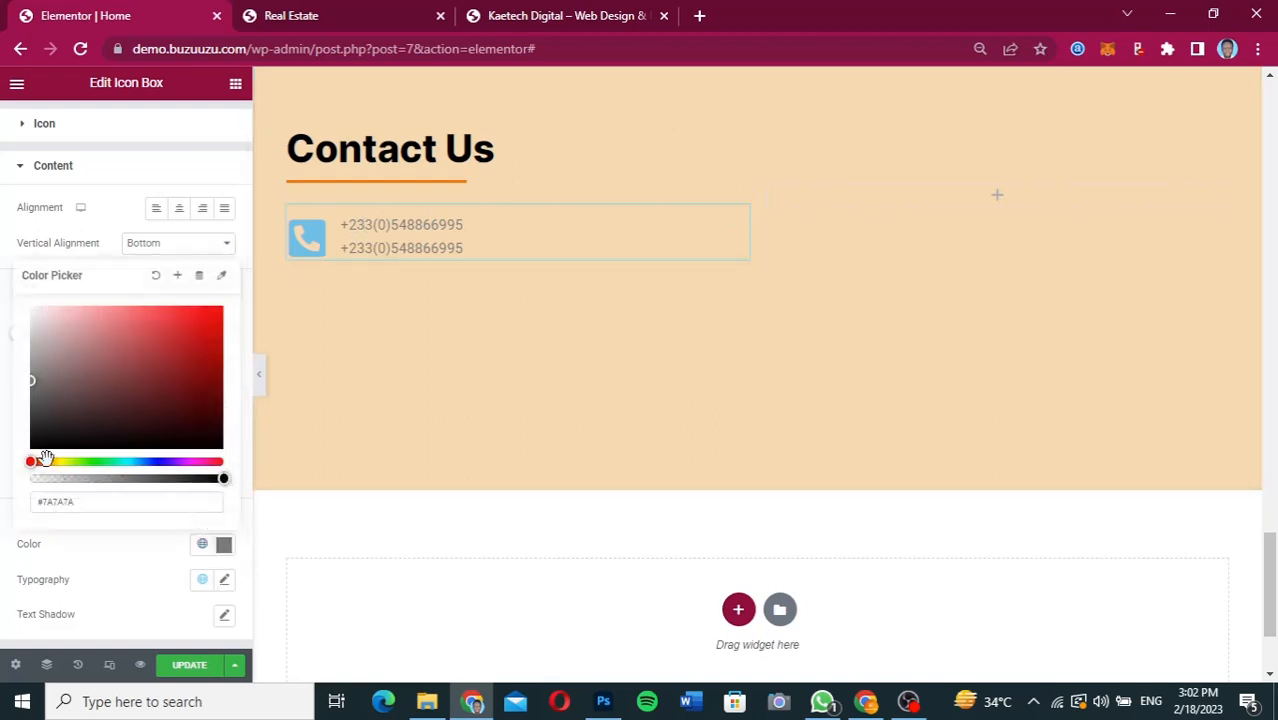
left_click_drag(35, 445, 27, 463)
left_click(150, 536)
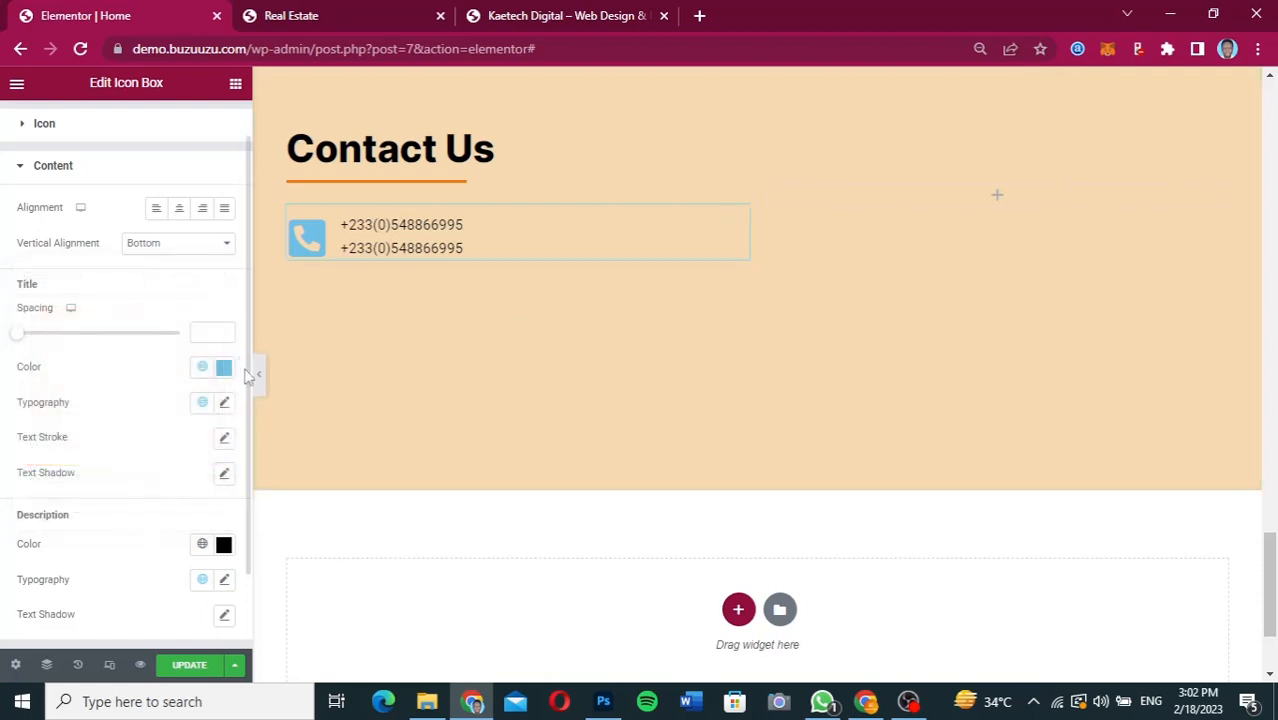
left_click(224, 369)
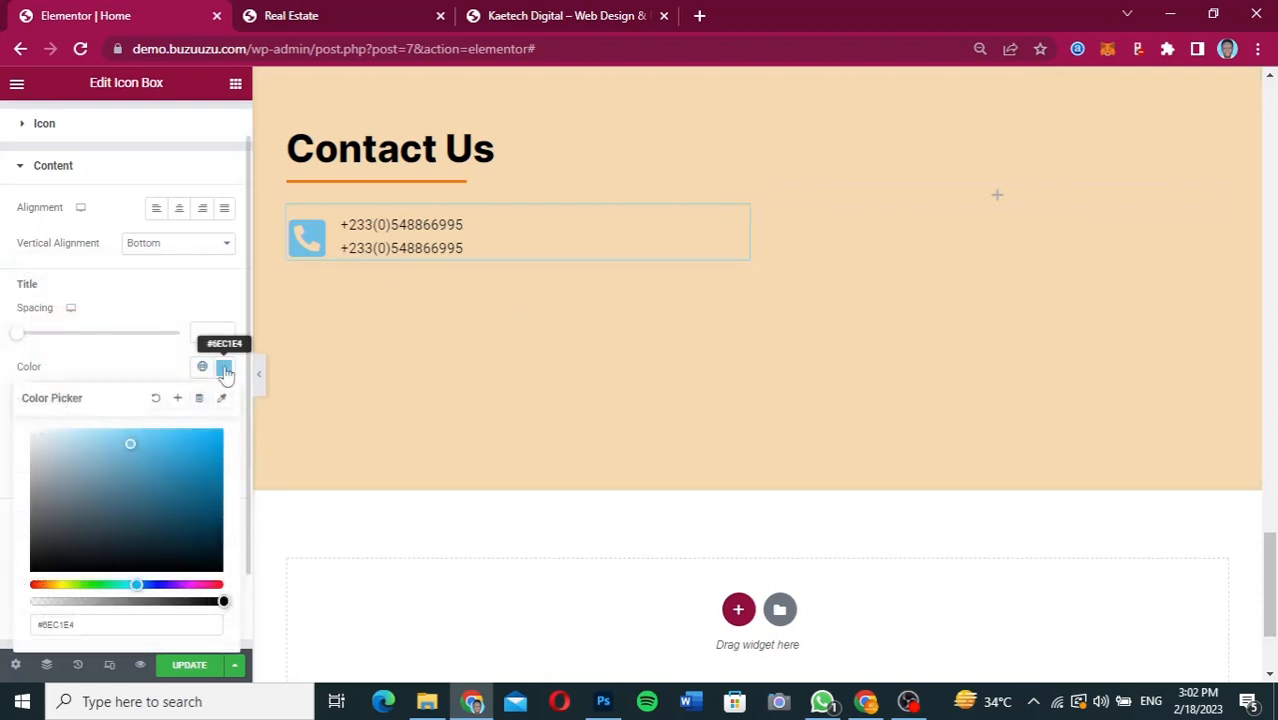
left_click_drag(46, 562, 8, 603)
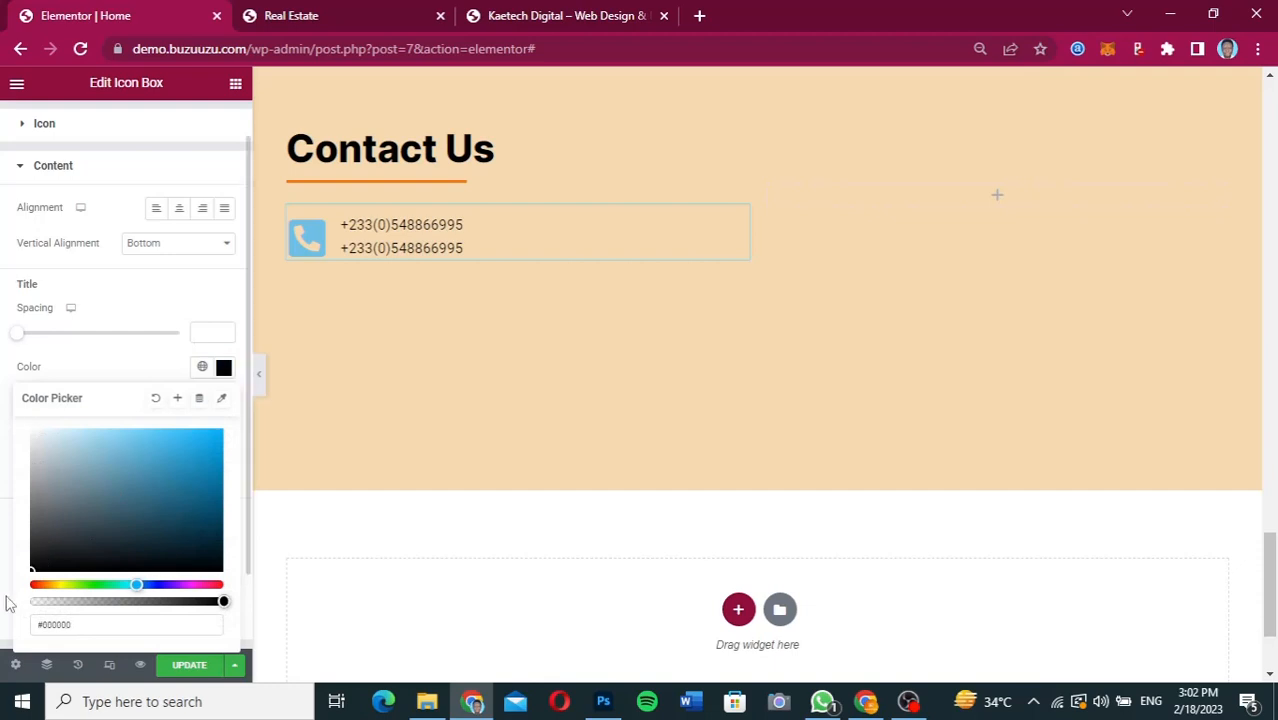
left_click(118, 358)
Set the phone icon's primary color to black (#000000).
scroll(118, 358, "up", 1)
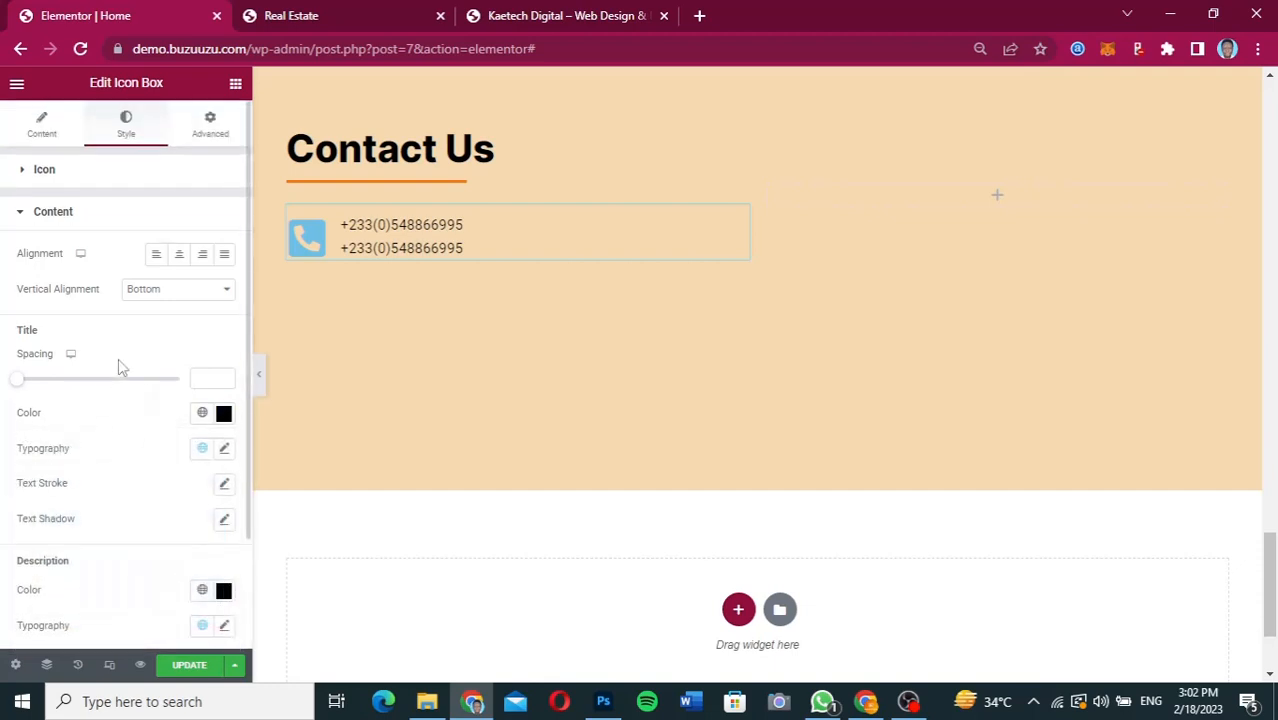
left_click(101, 177)
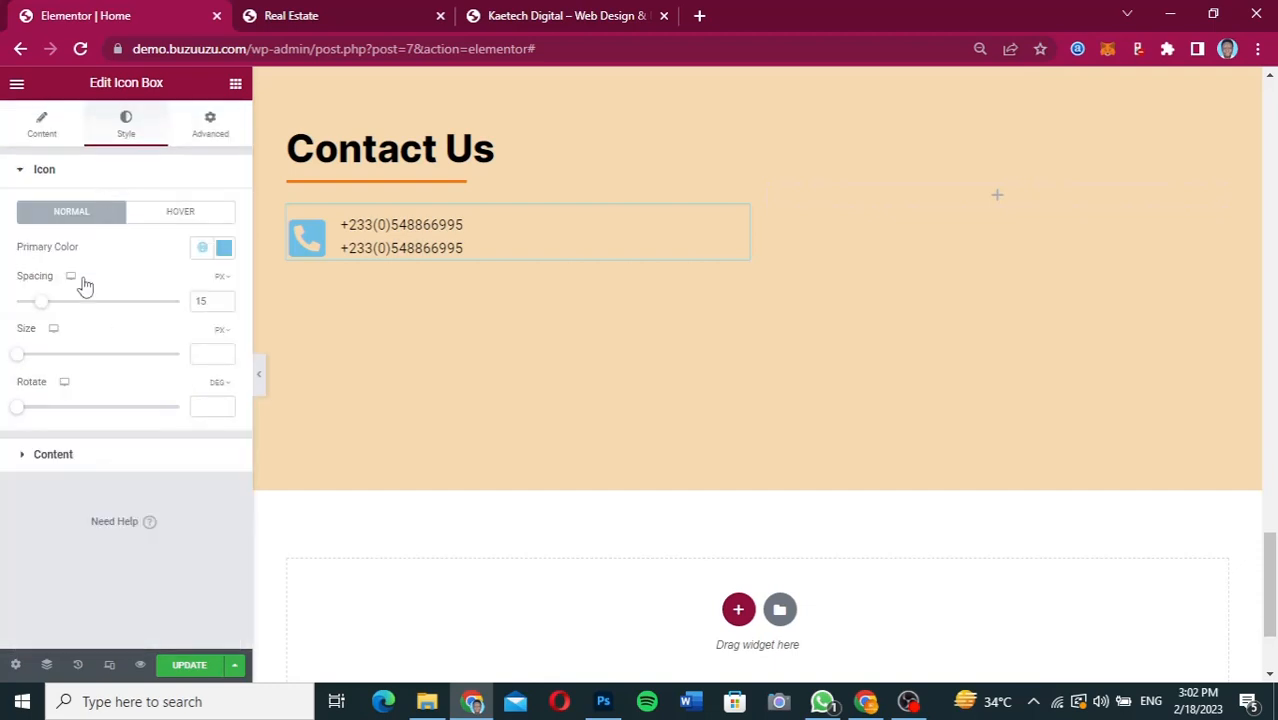
left_click(223, 247)
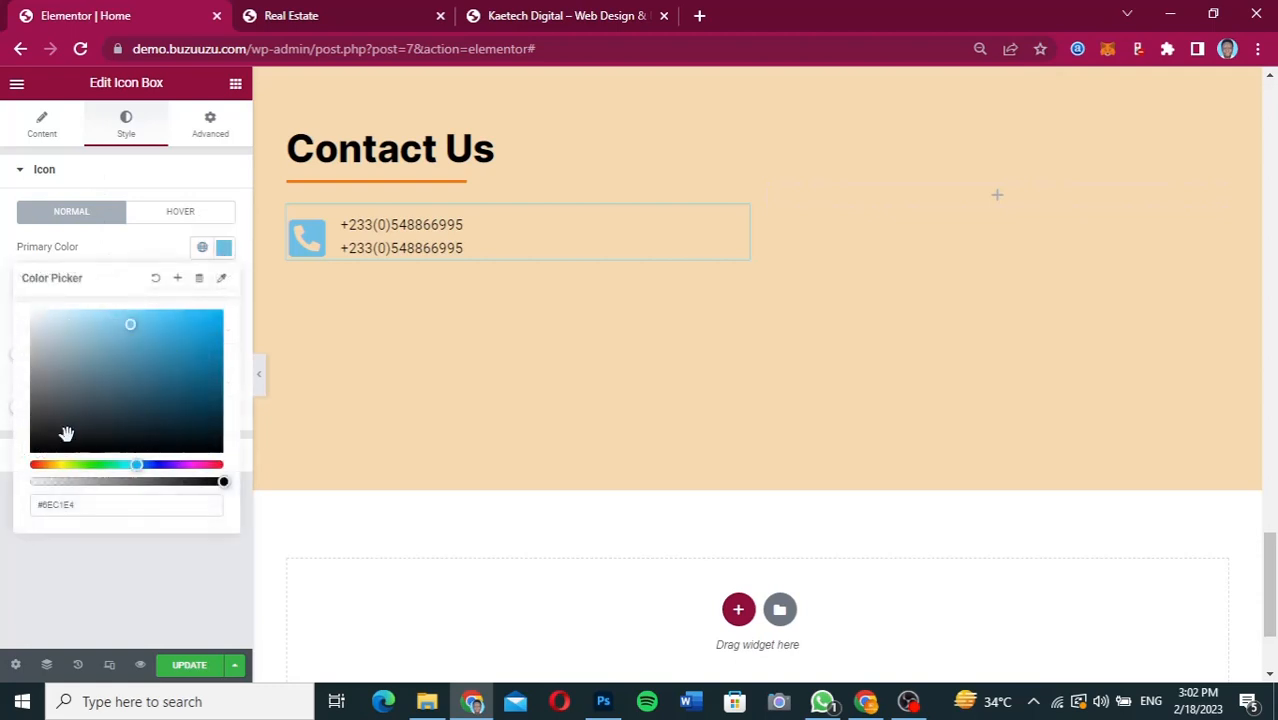
left_click_drag(47, 437, 3, 497)
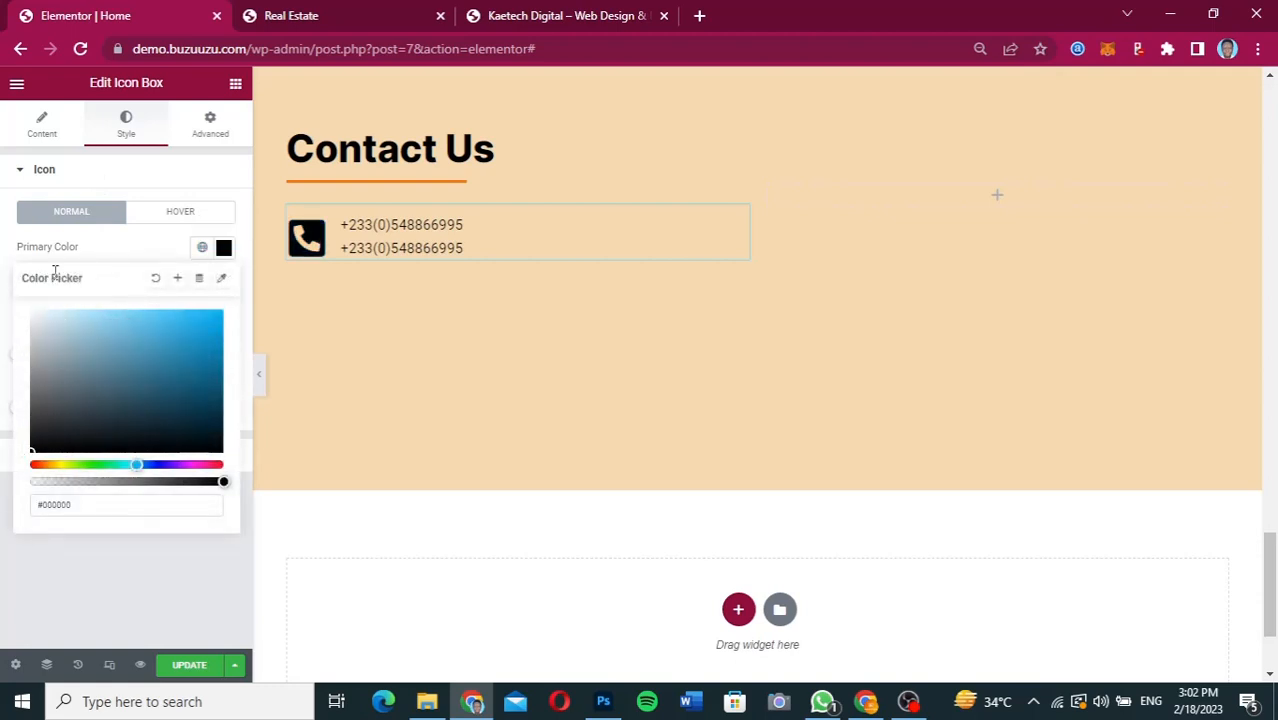
left_click(136, 242)
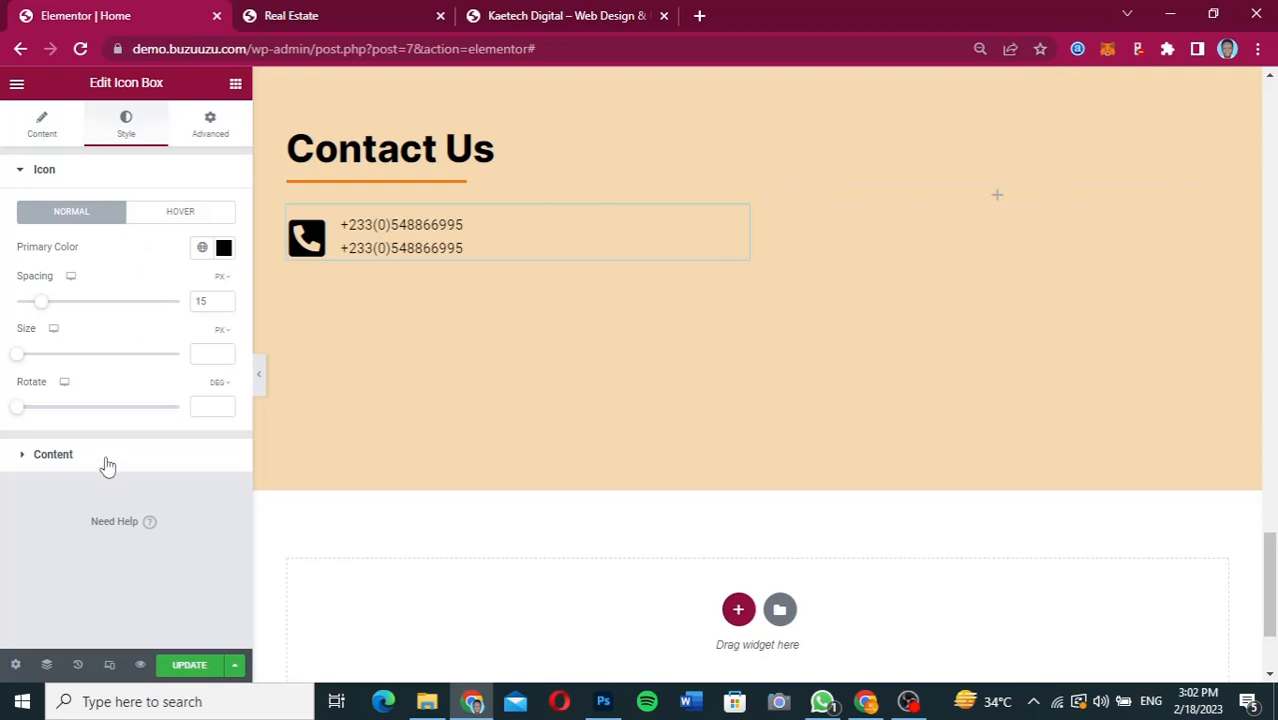
Set the phone Icon Box's title typography to the Inter font family at 18 px.
left_click(108, 458)
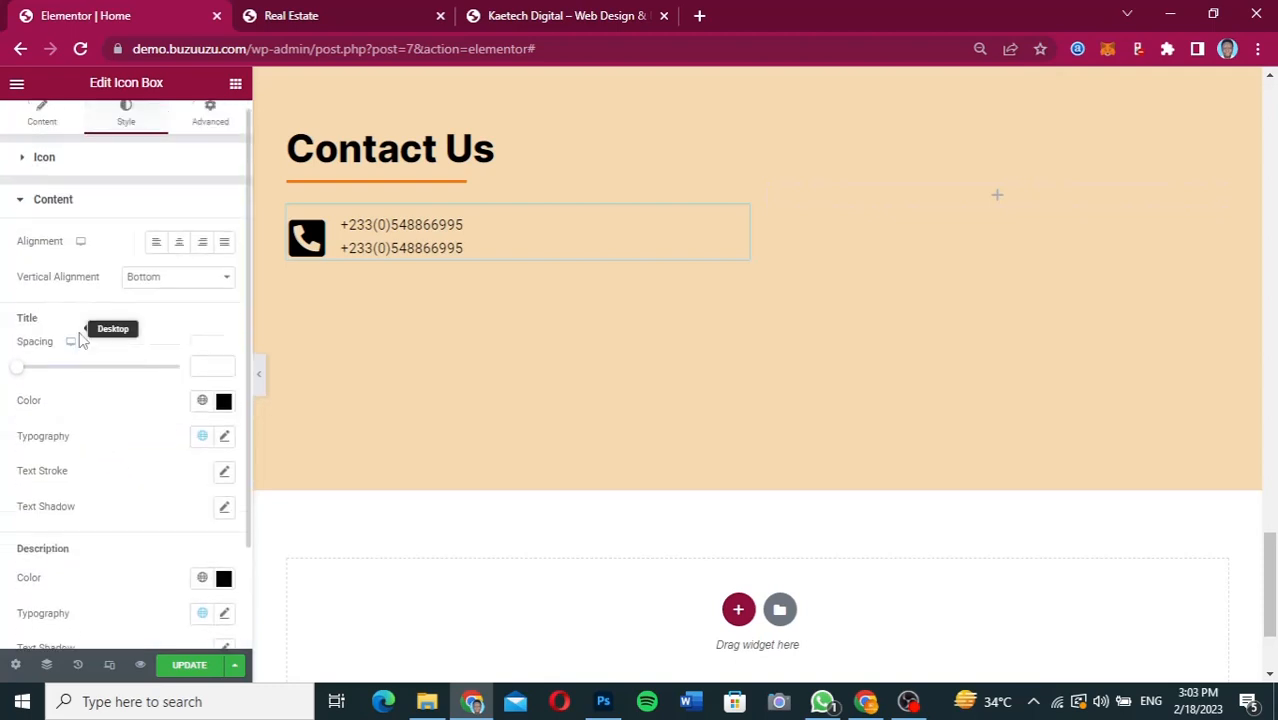
left_click(225, 448)
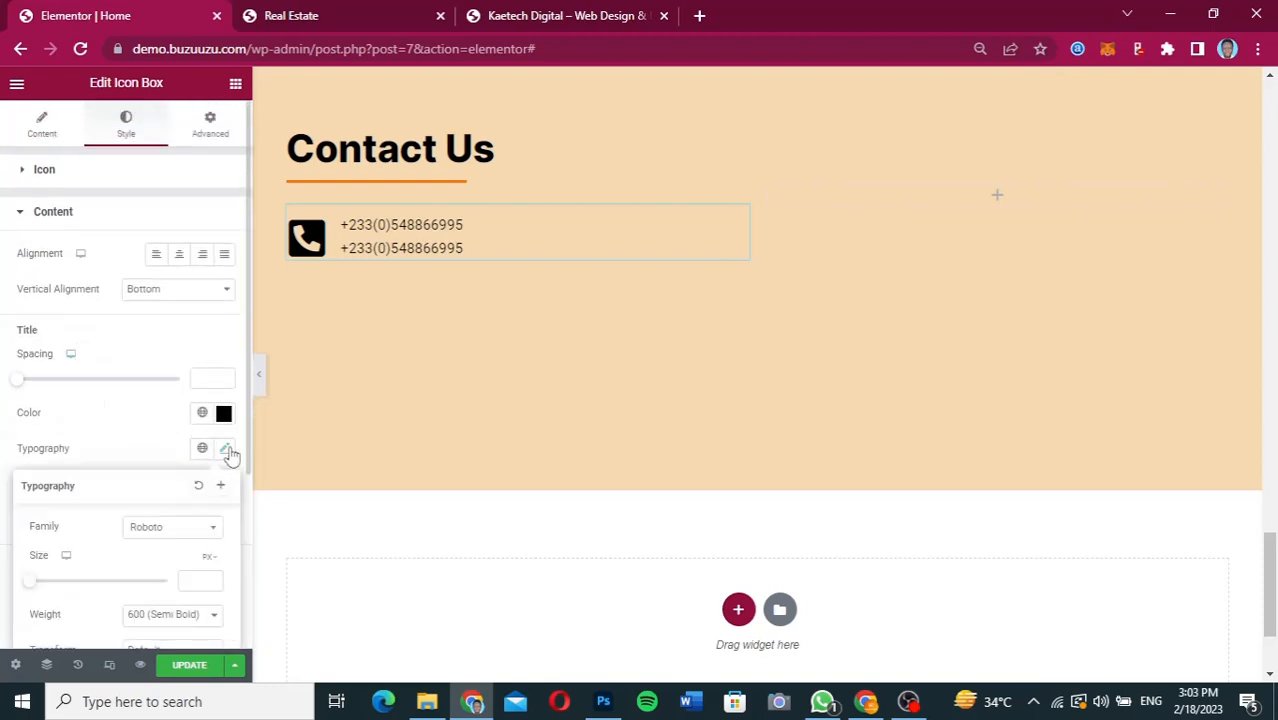
left_click(165, 532)
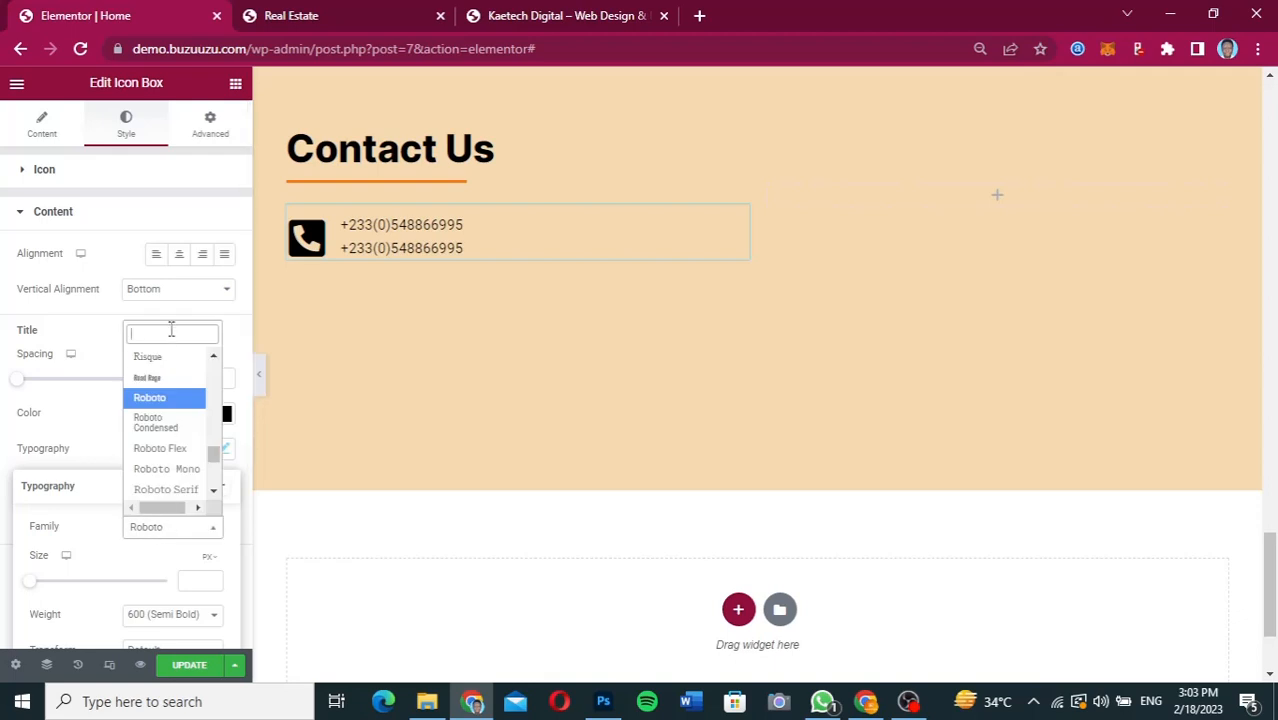
type("inter")
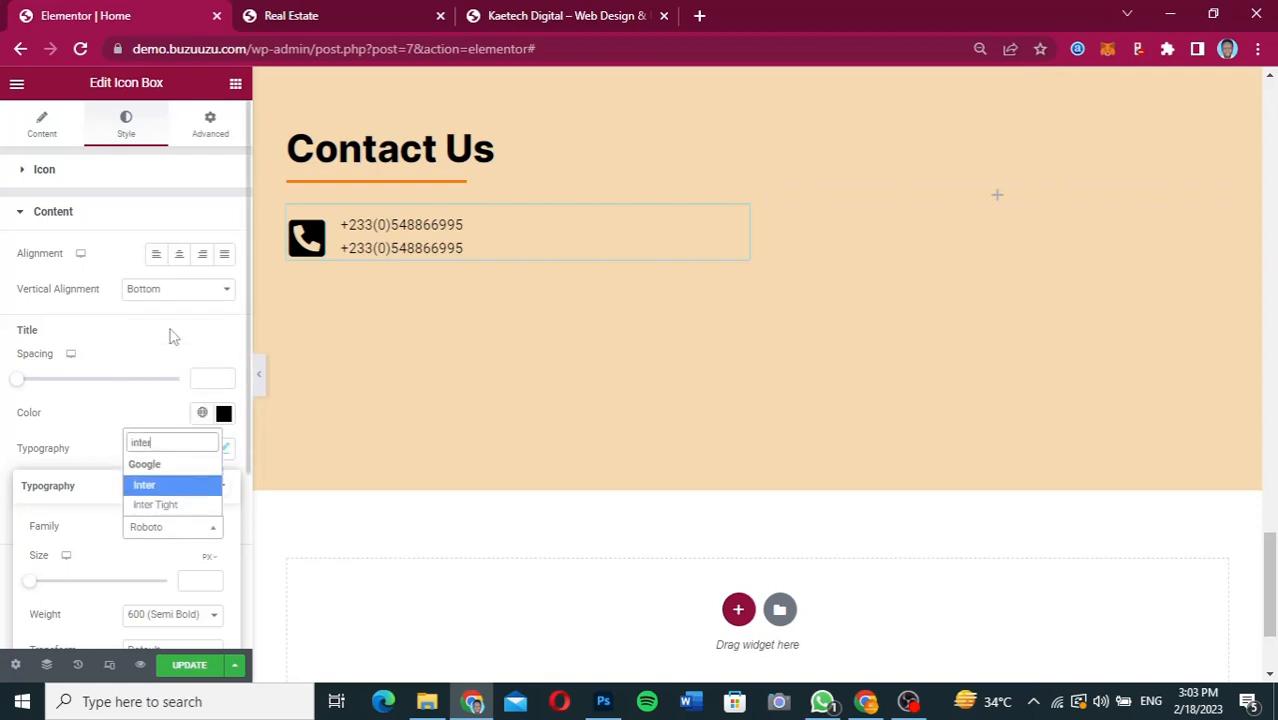
left_click(156, 486)
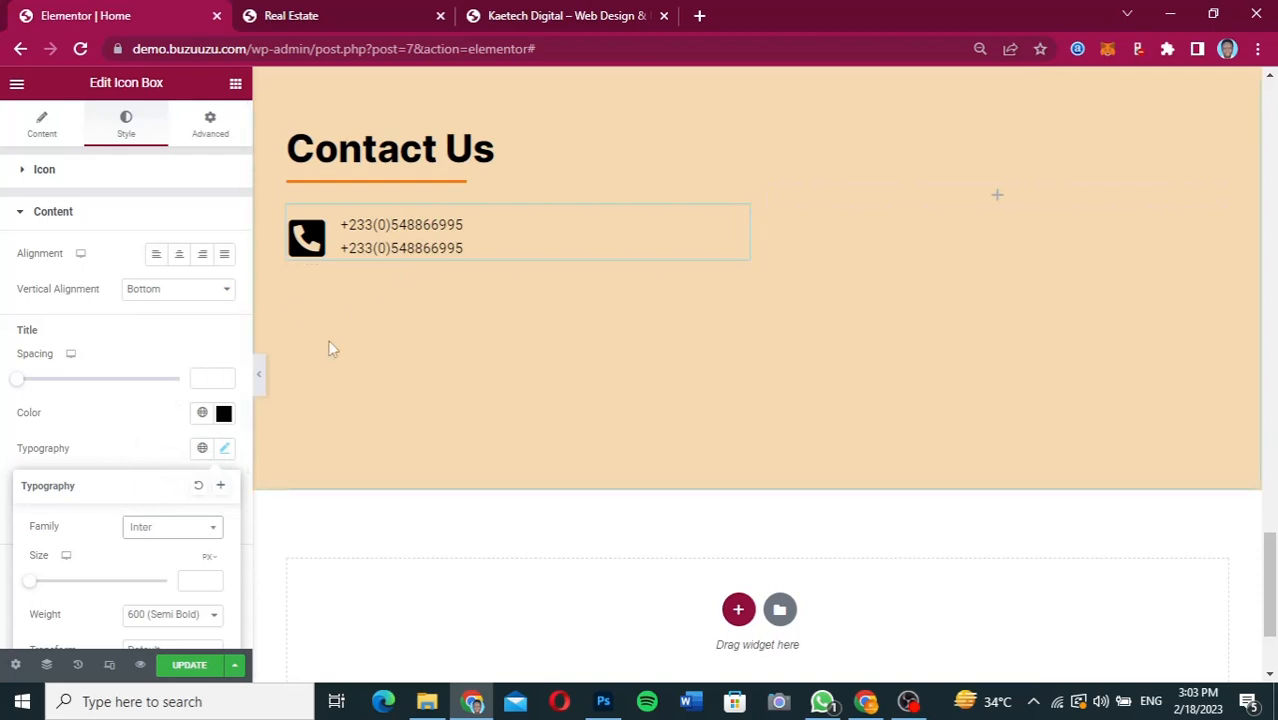
left_click(191, 581)
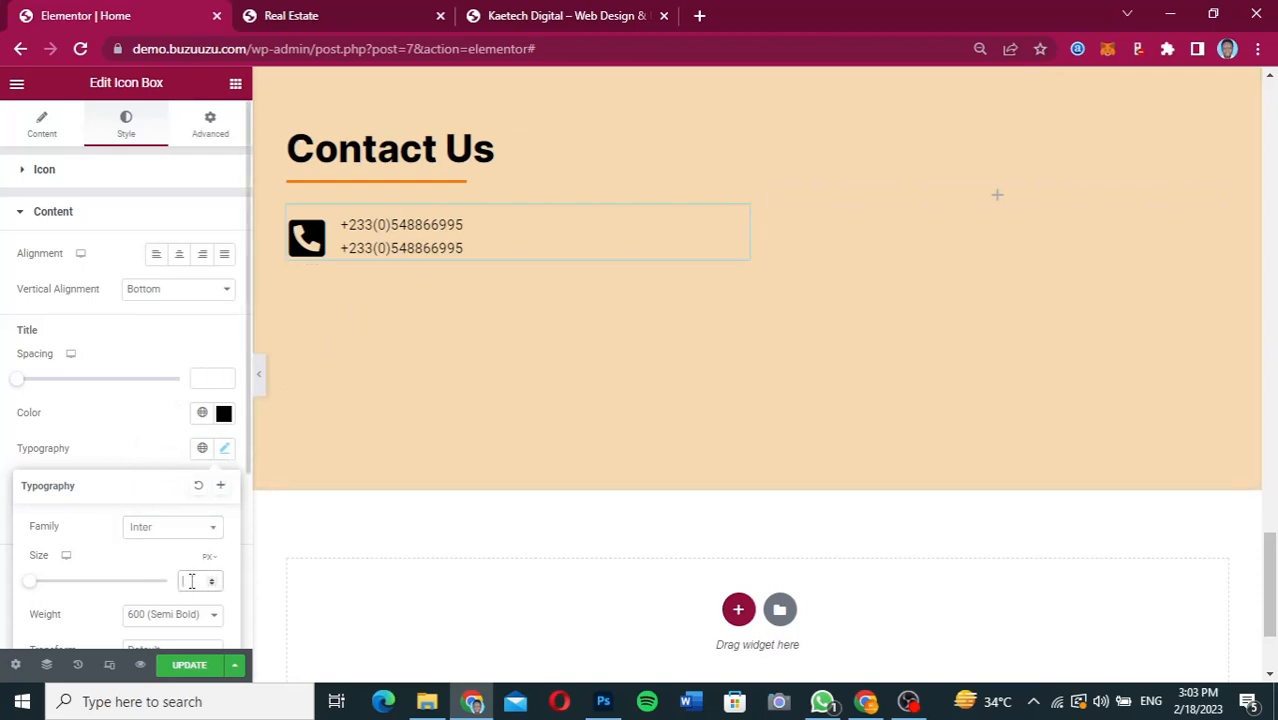
type("18")
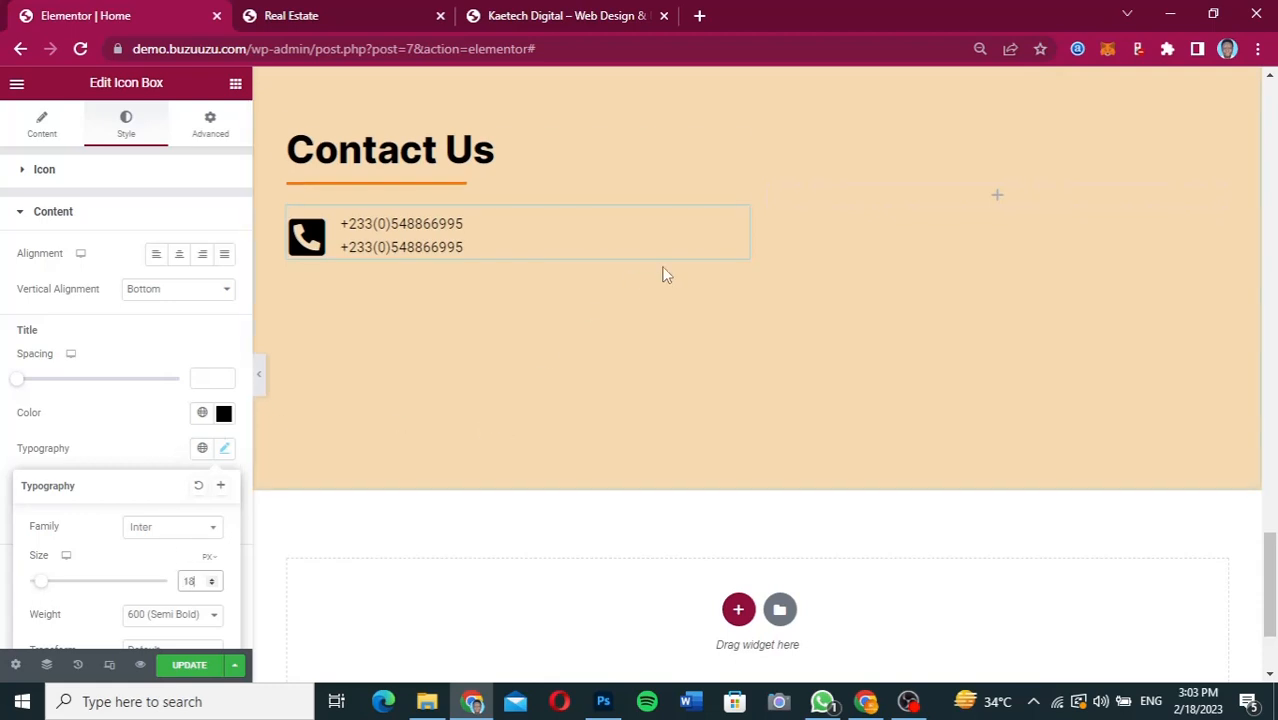
Duplicate the phone Icon Box, open the icon library for the copy and check the Figma design's contact icons.
right_click(739, 214)
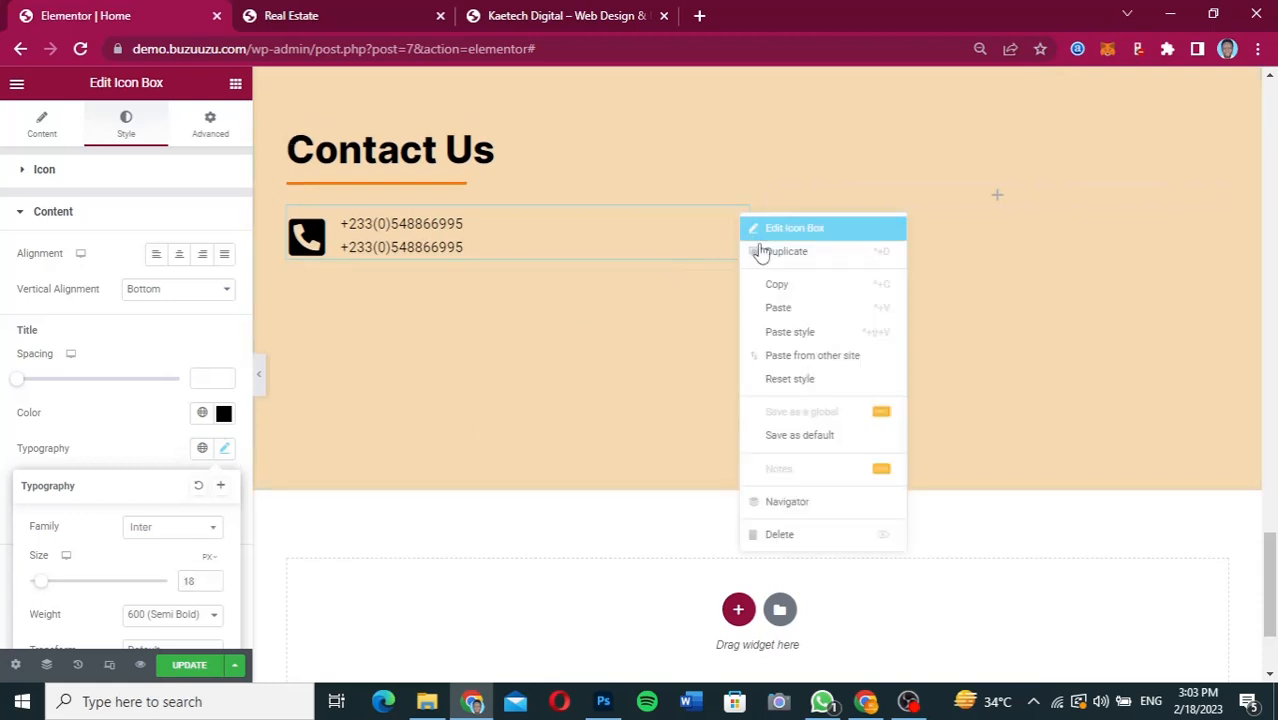
left_click(772, 256)
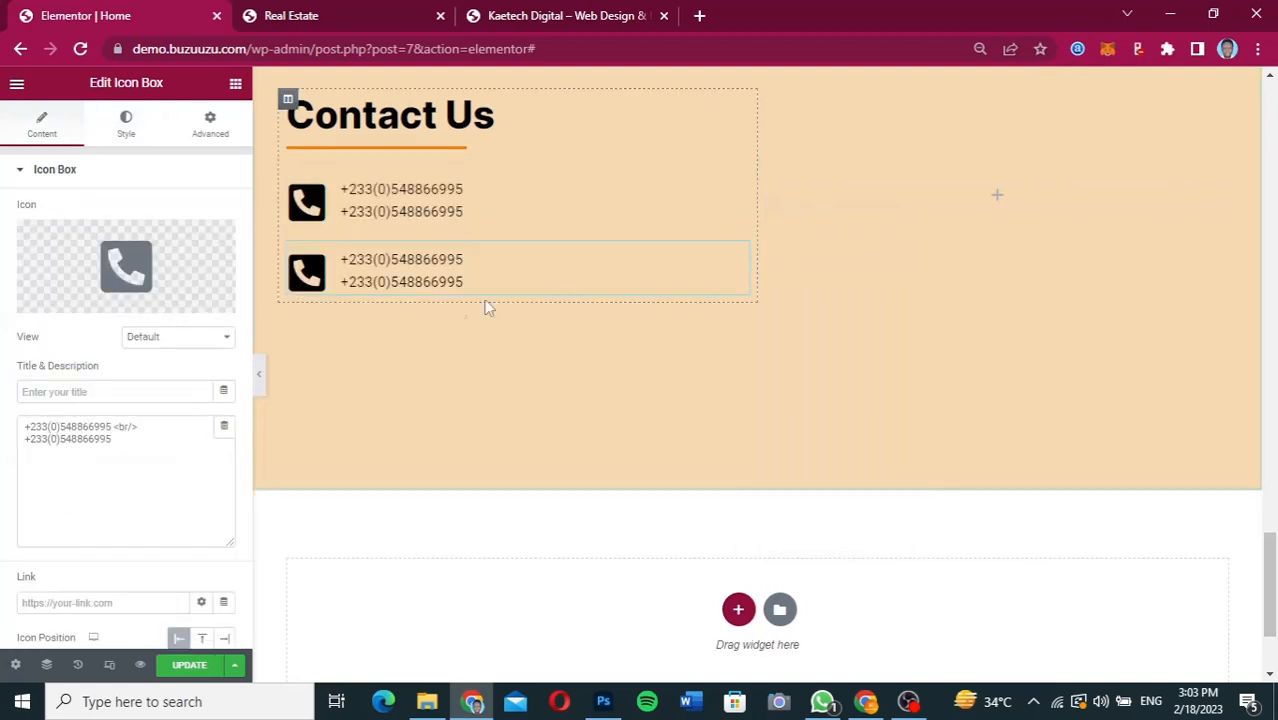
left_click(117, 265)
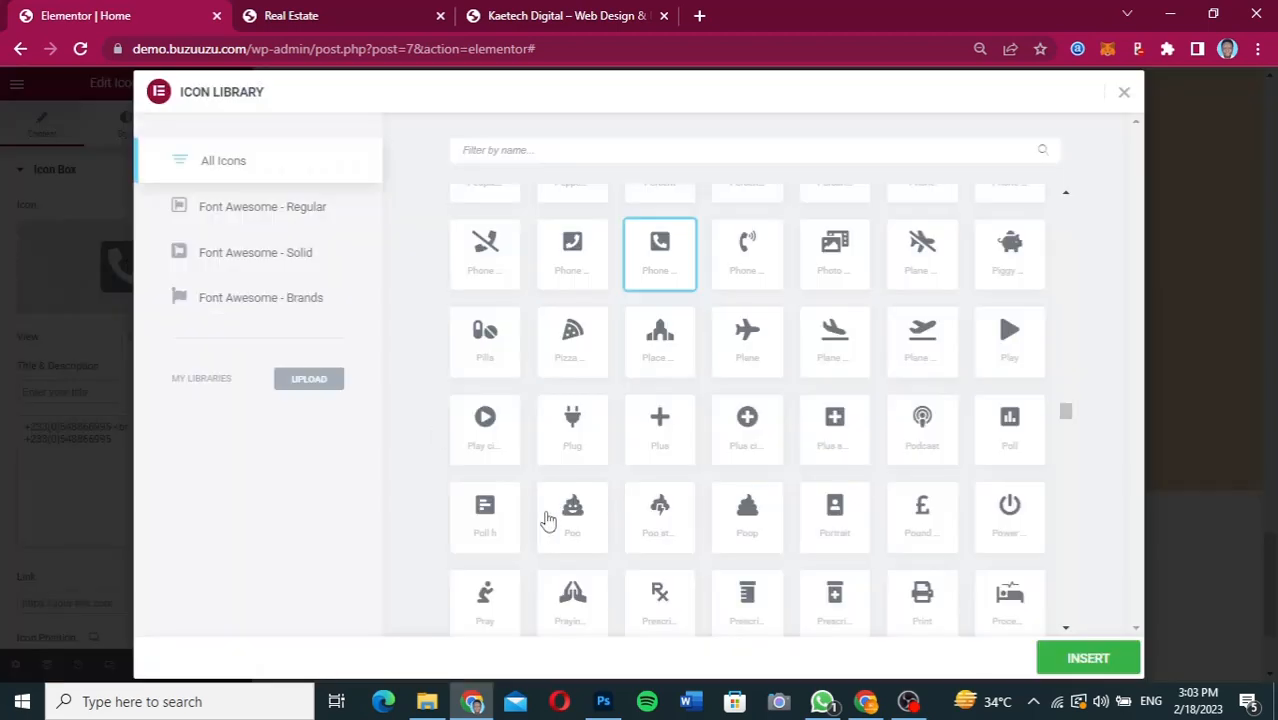
mouse_move(860, 703)
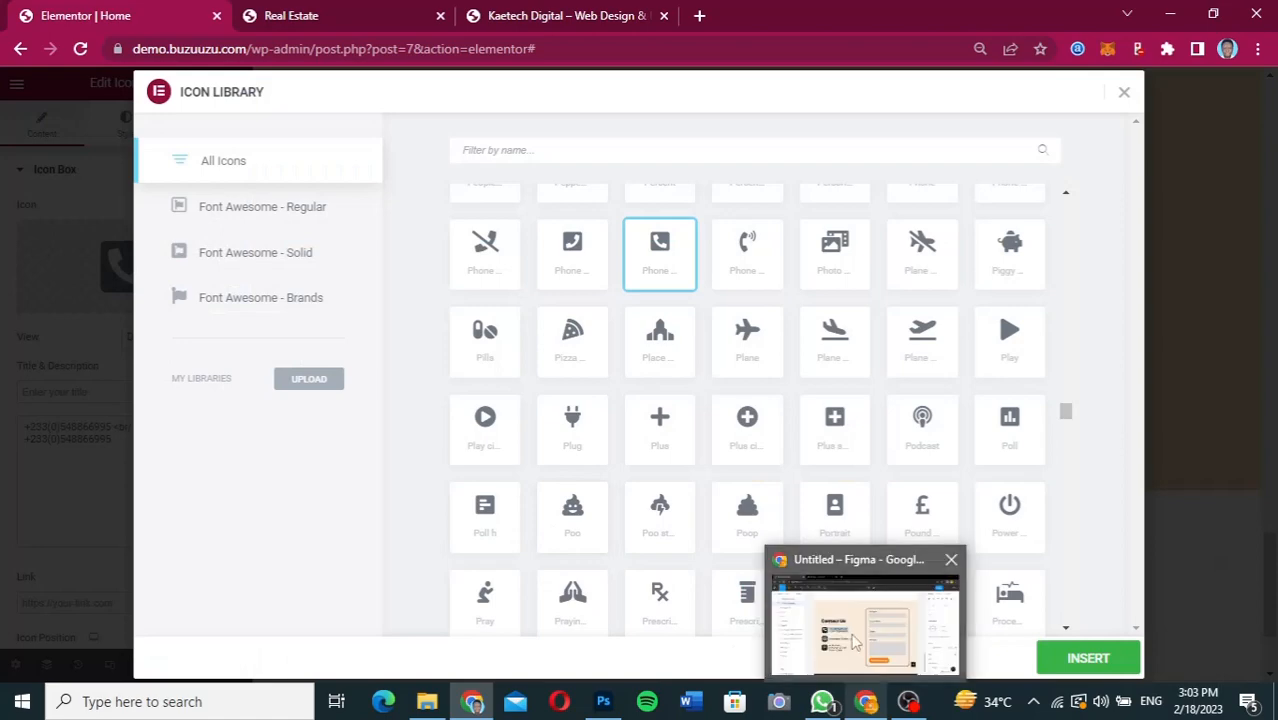
left_click(856, 640)
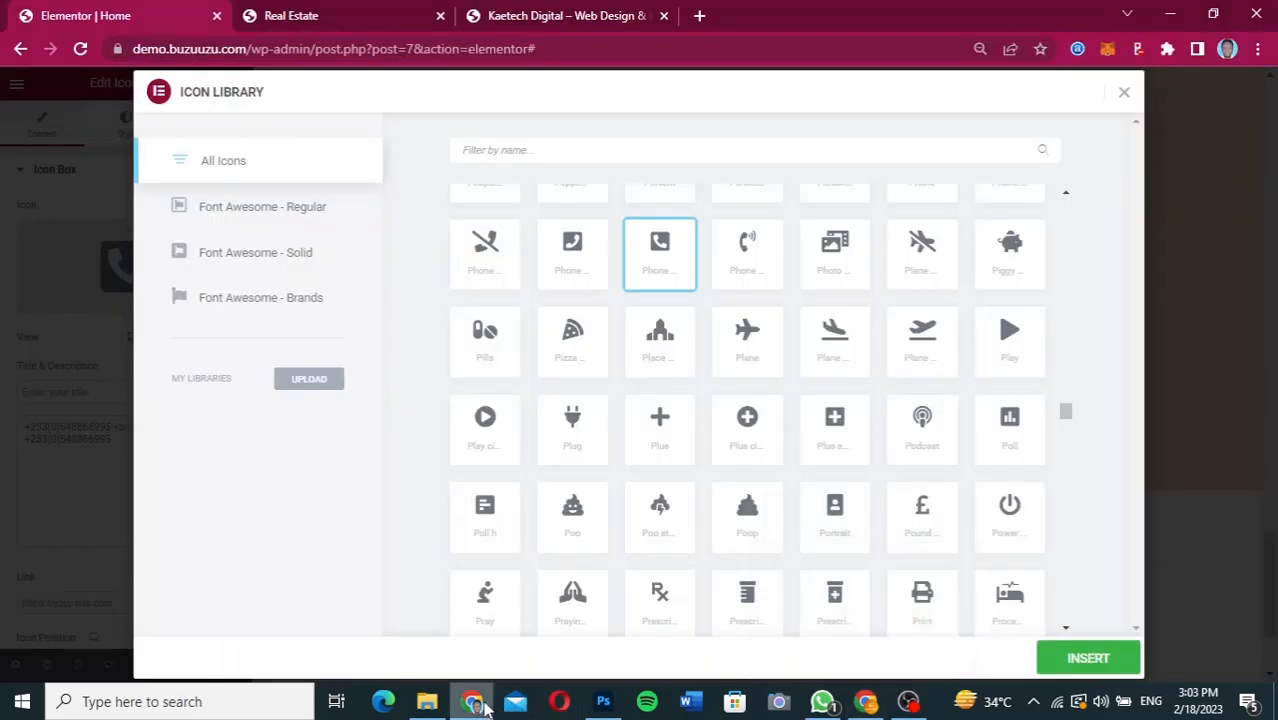
left_click(671, 151)
type("e")
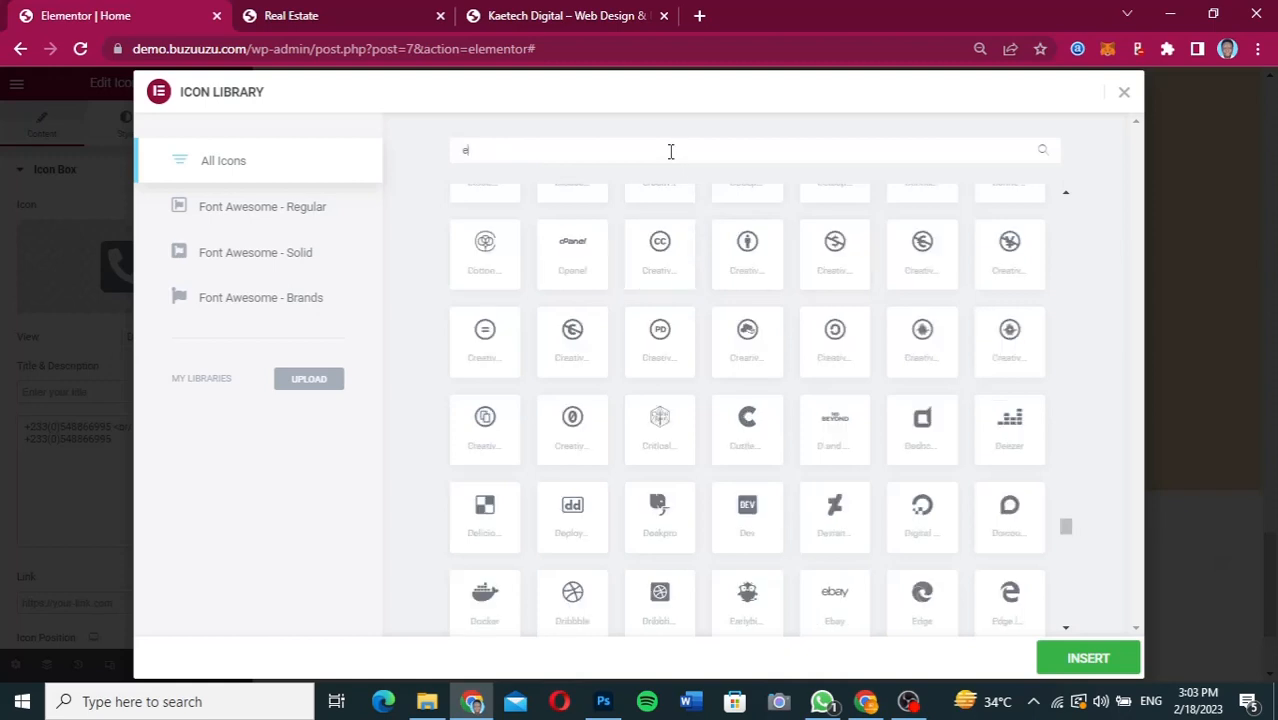
type("ve")
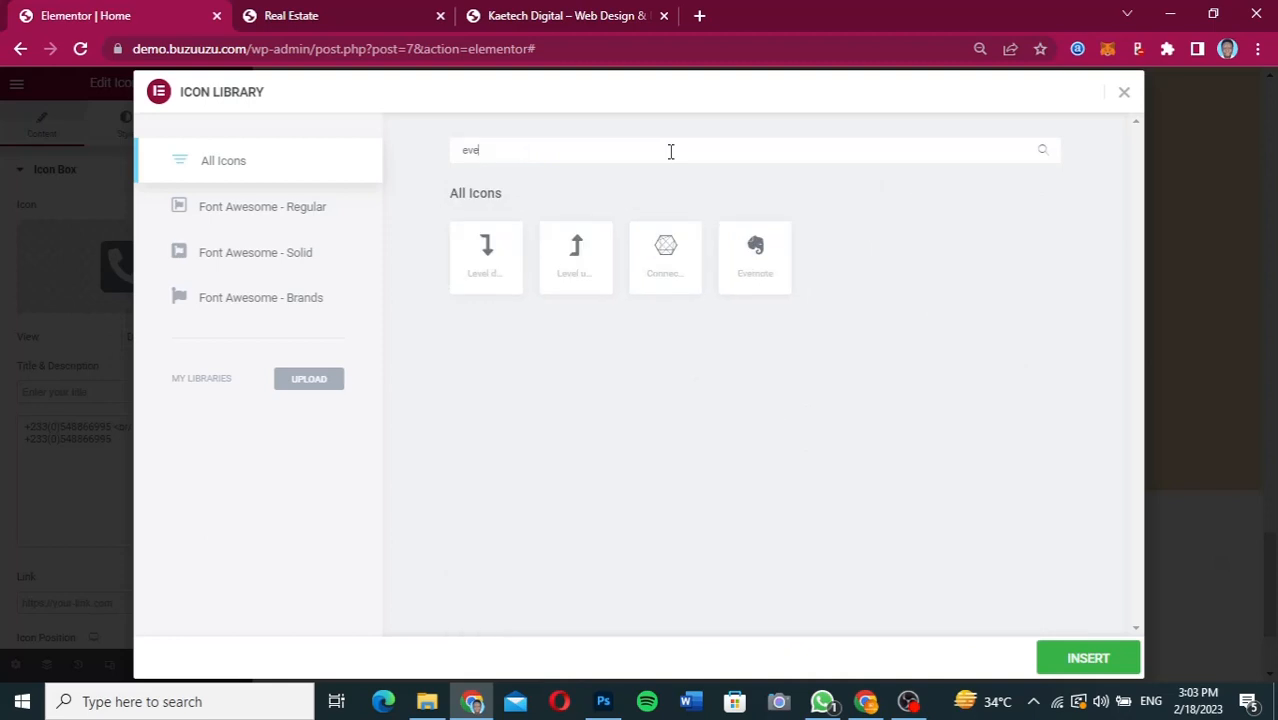
key("BackSpace")
key("BackSpace")
key("BackSpace")
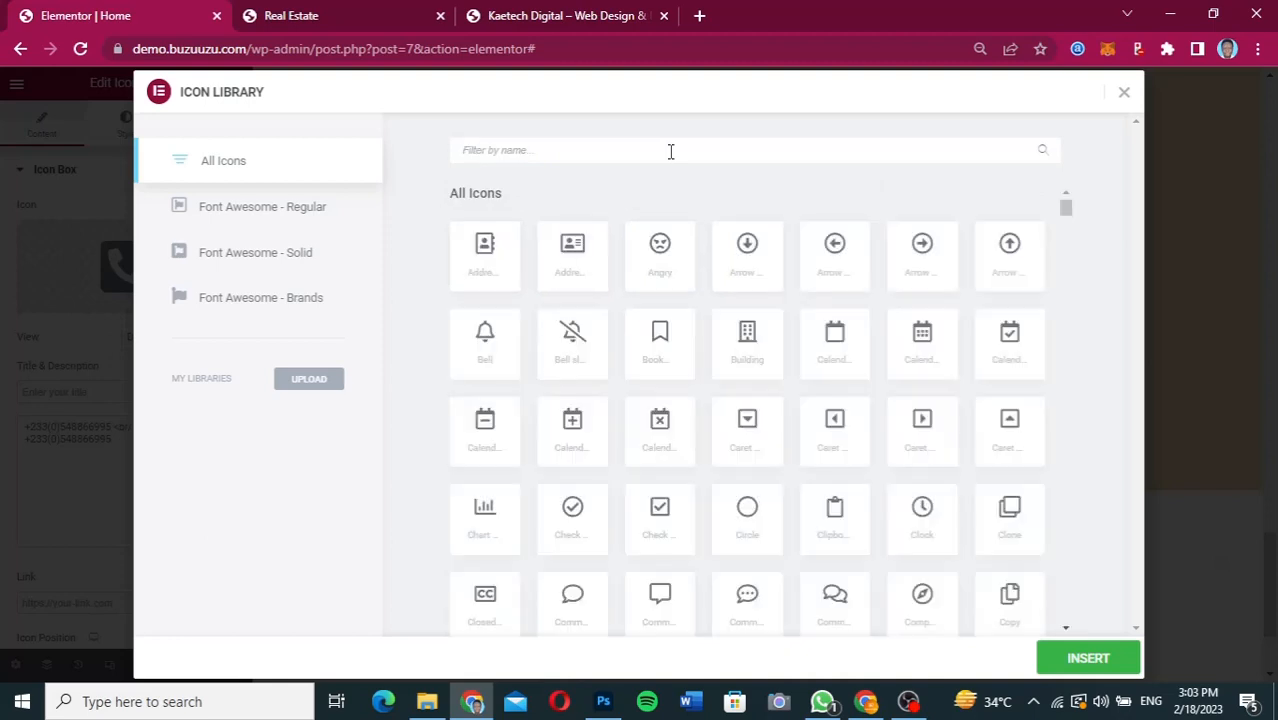
Filter the icon library by "mail" and insert the Mail bulk icon into the duplicated Icon Box.
type("mail")
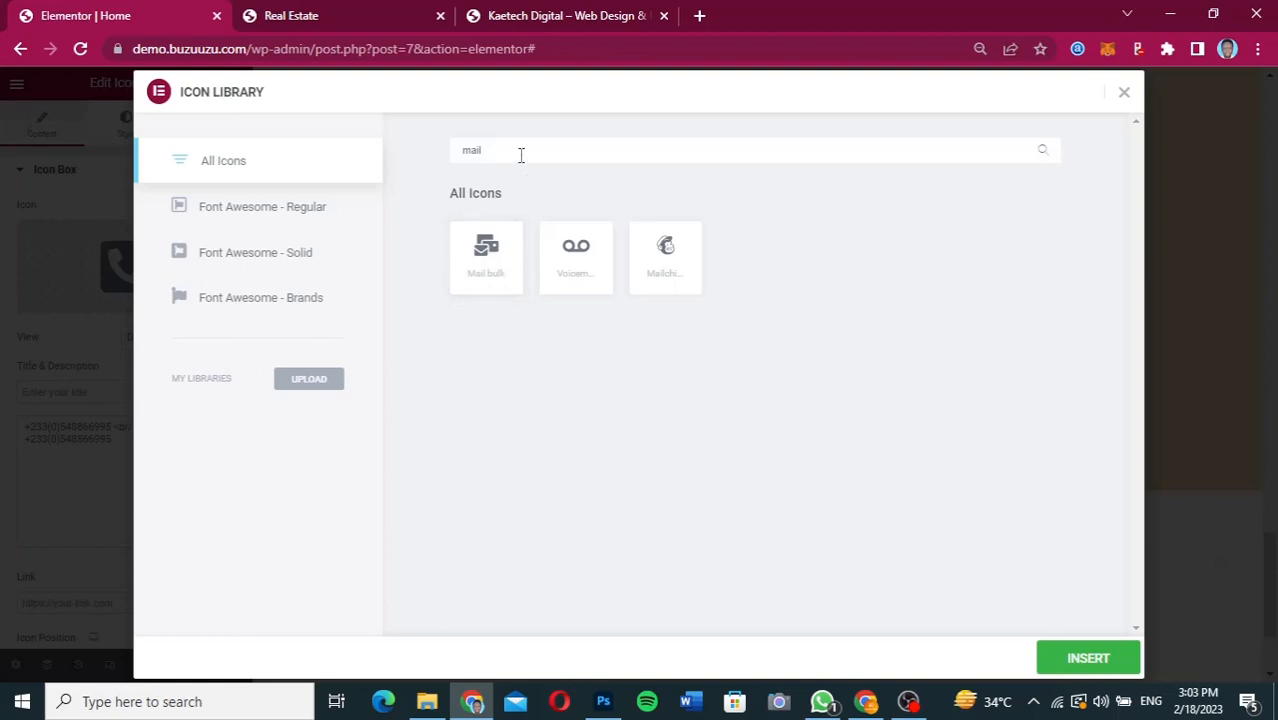
left_click_drag(521, 149, 448, 151)
left_click(497, 258)
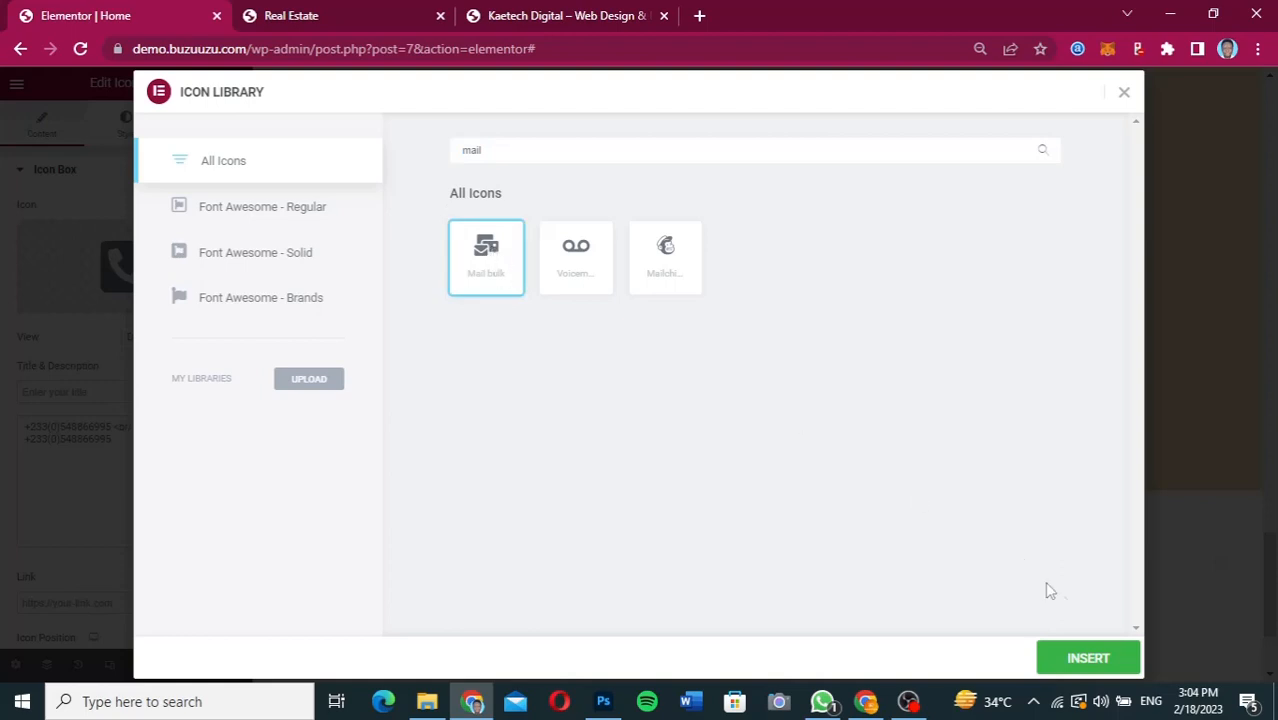
left_click(1087, 658)
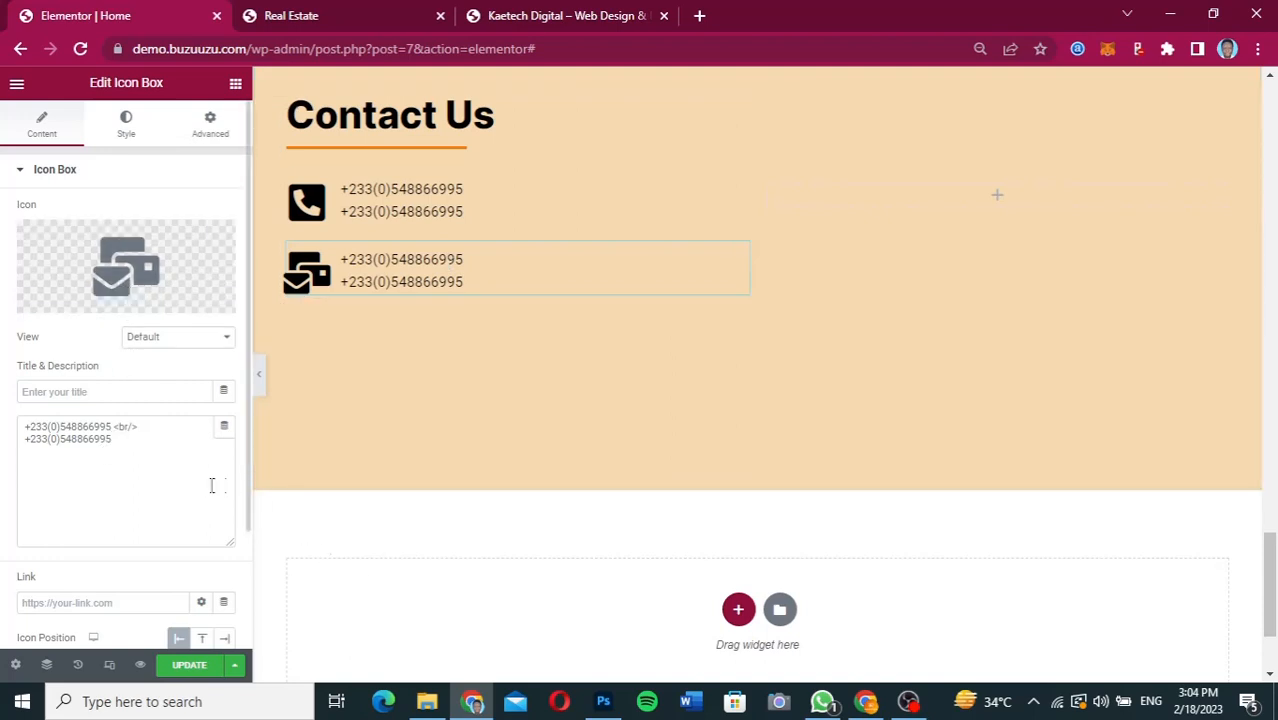
Replace the phone numbers in the mail Icon Box's description with the company's e-mail address.
left_click_drag(125, 437, 3, 415)
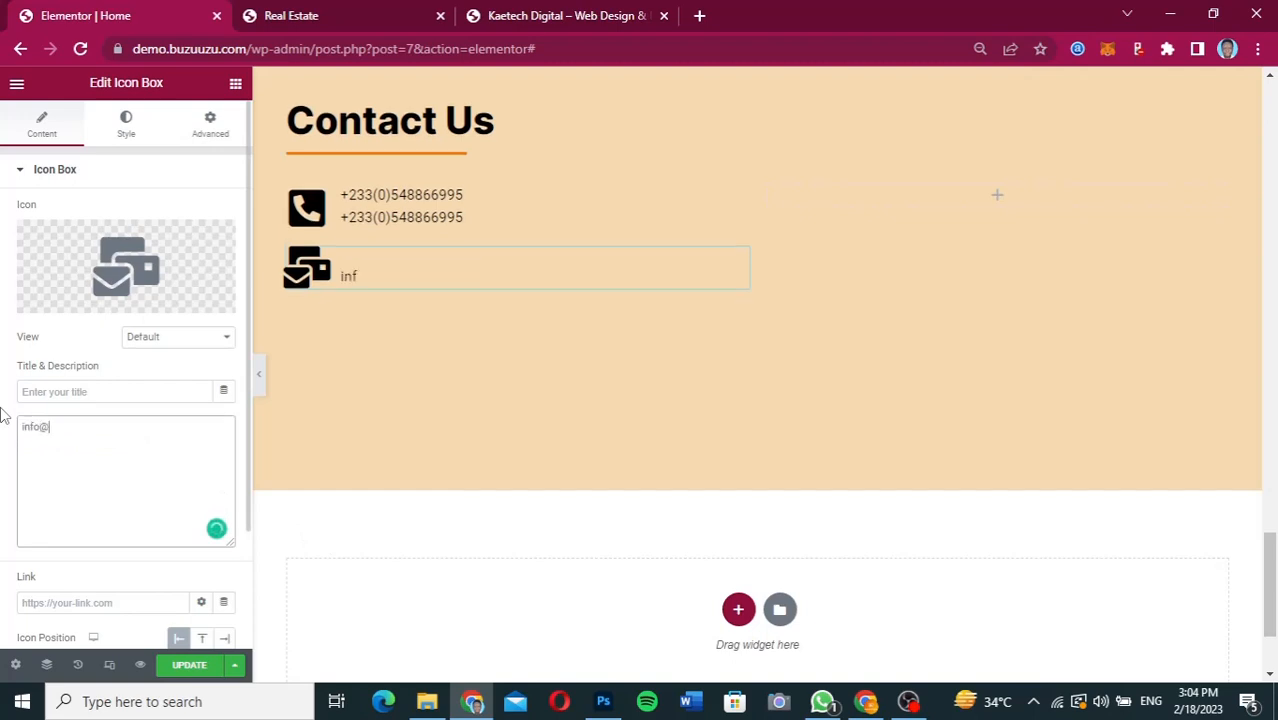
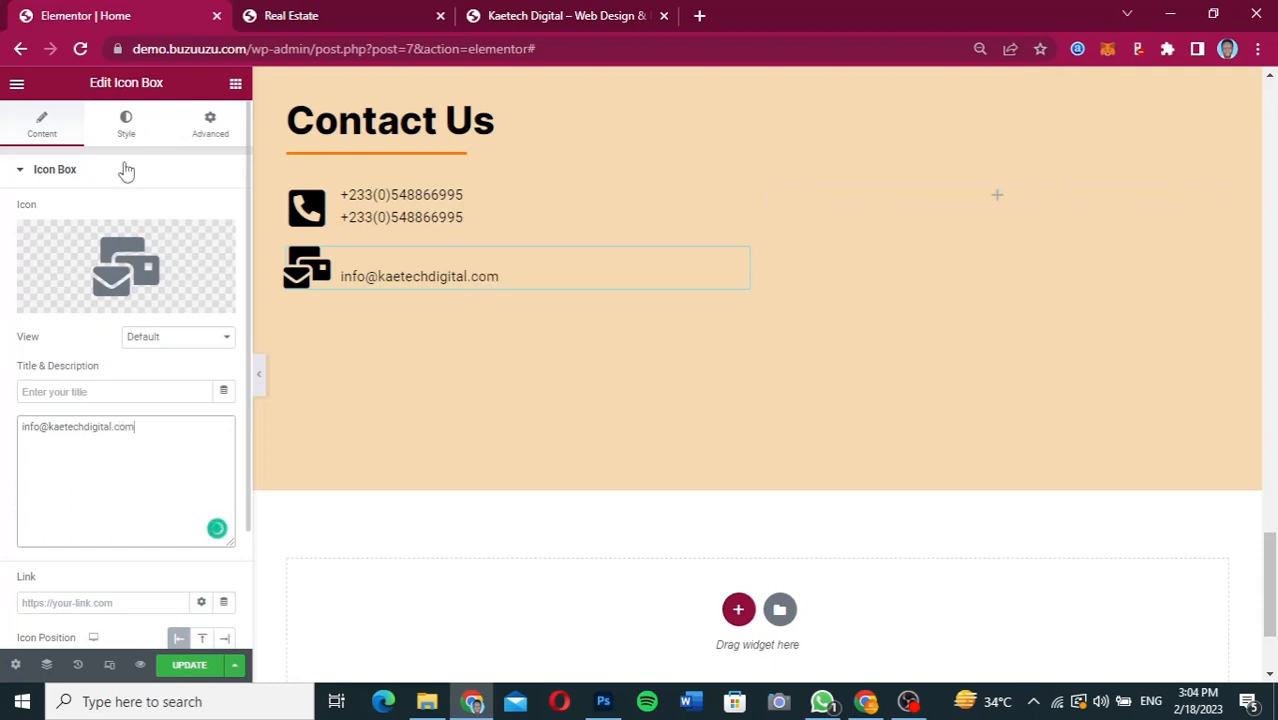
Set the vertical alignment of the e-mail Icon Box's content to Middle.
left_click(123, 132)
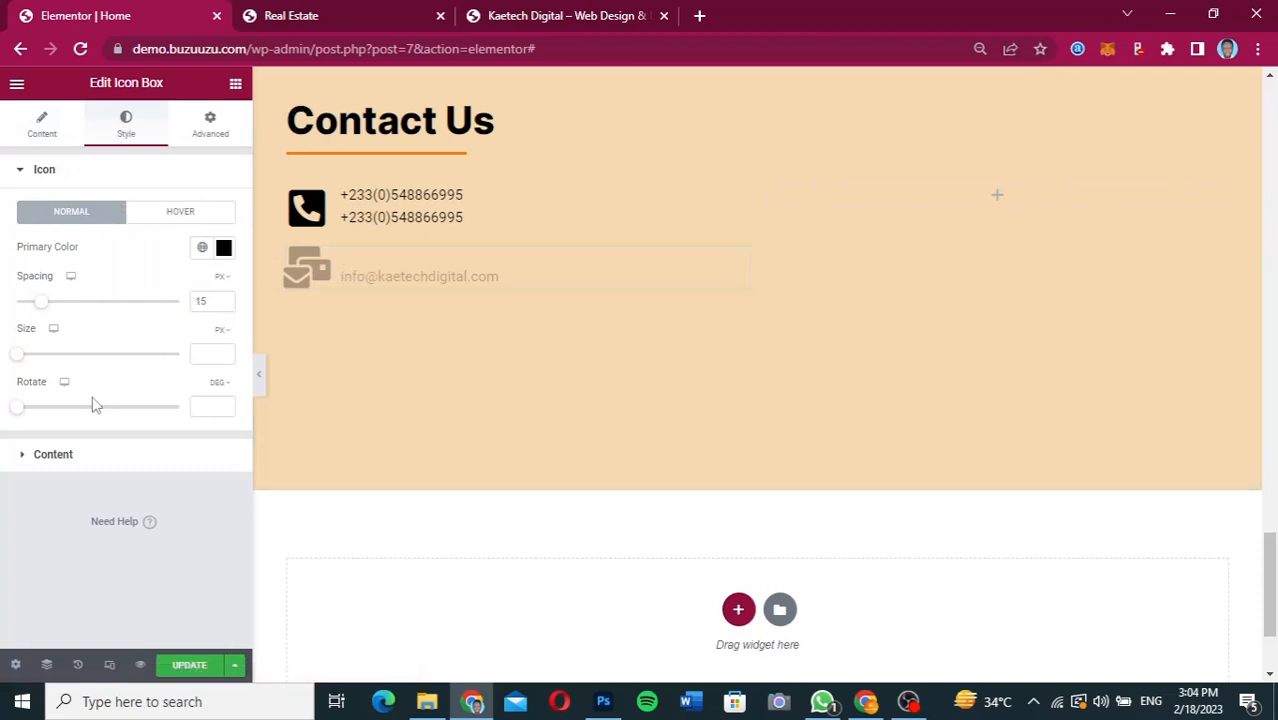
left_click(82, 464)
left_click(163, 290)
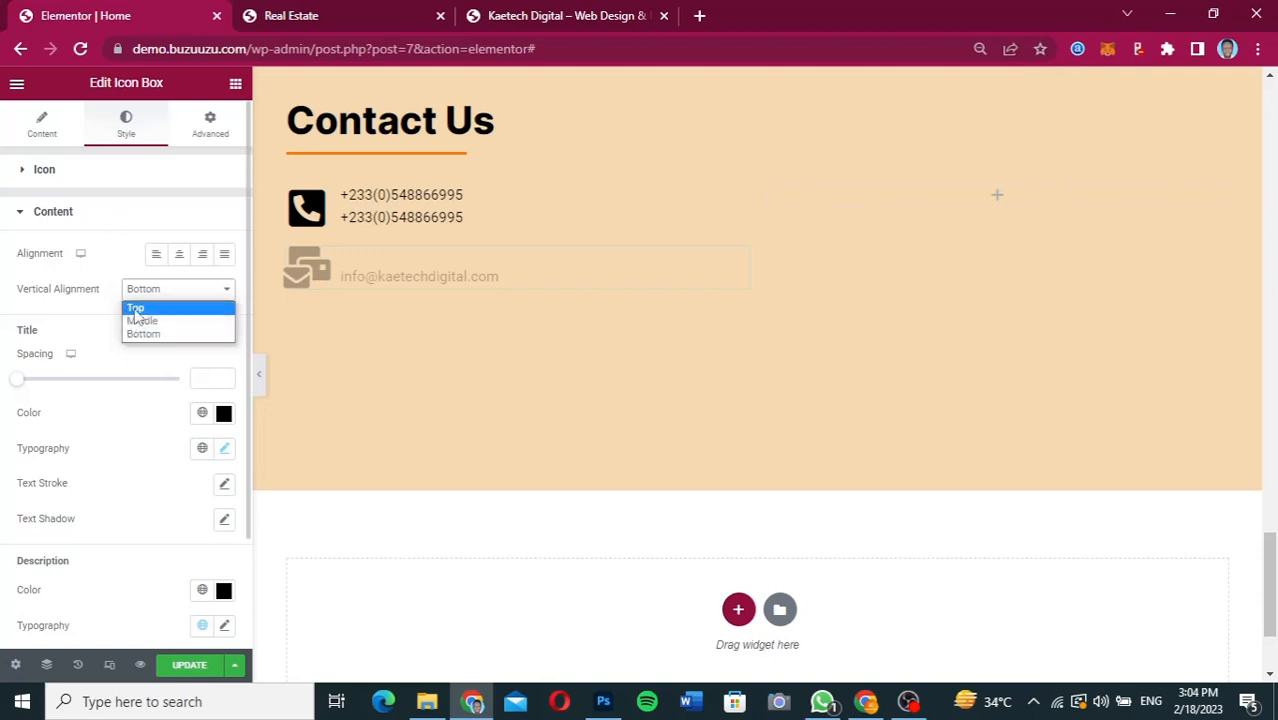
left_click(141, 321)
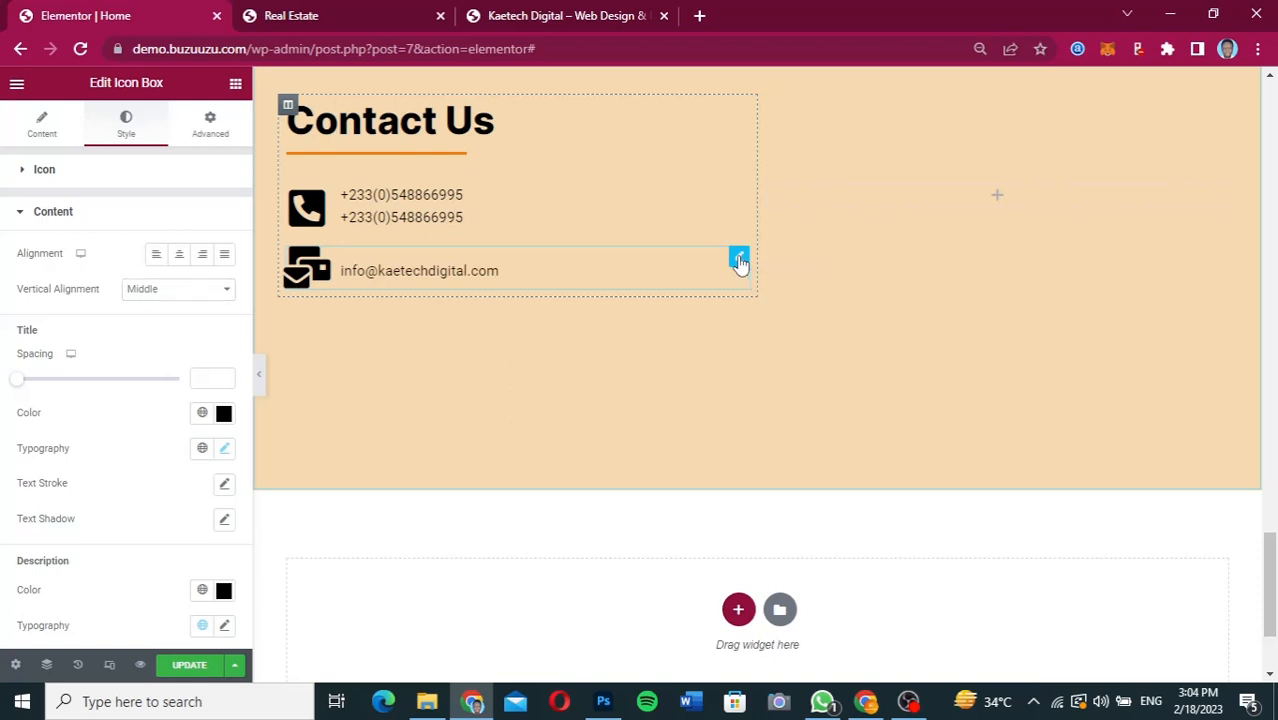
Duplicate the e-mail Icon Box and open the icon library for the new copy.
right_click(739, 261)
left_click(776, 304)
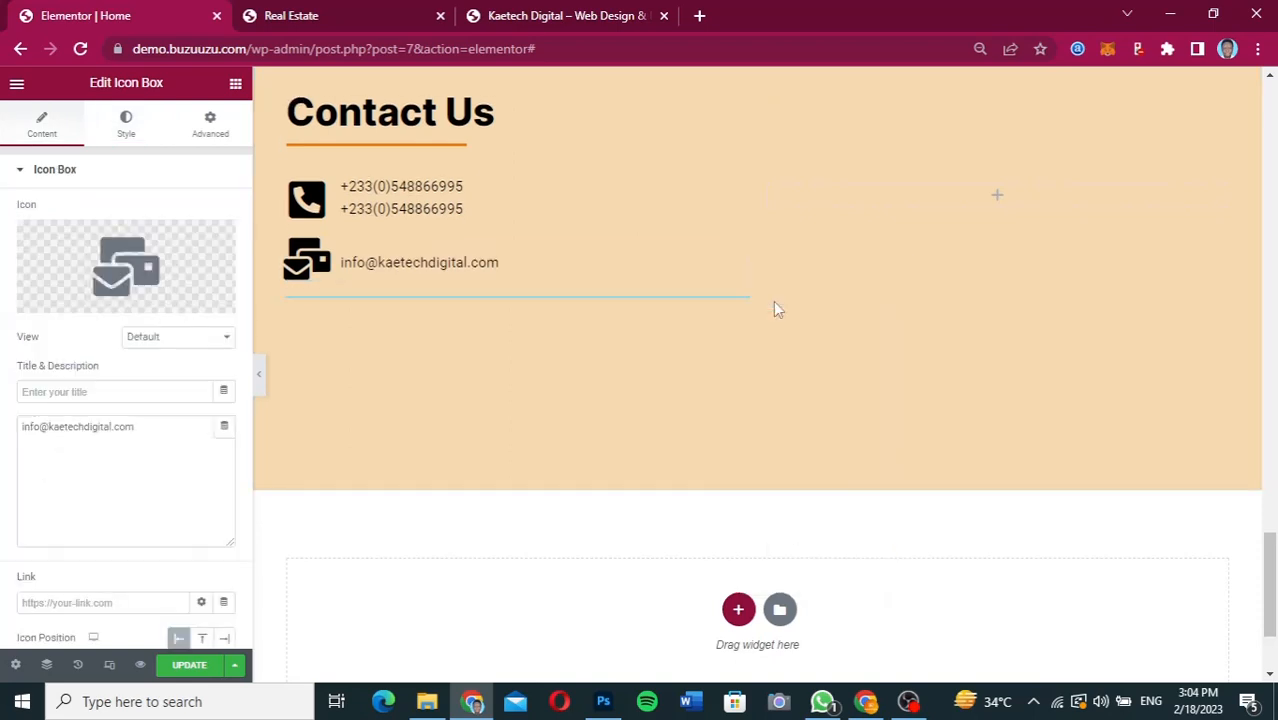
left_click(126, 255)
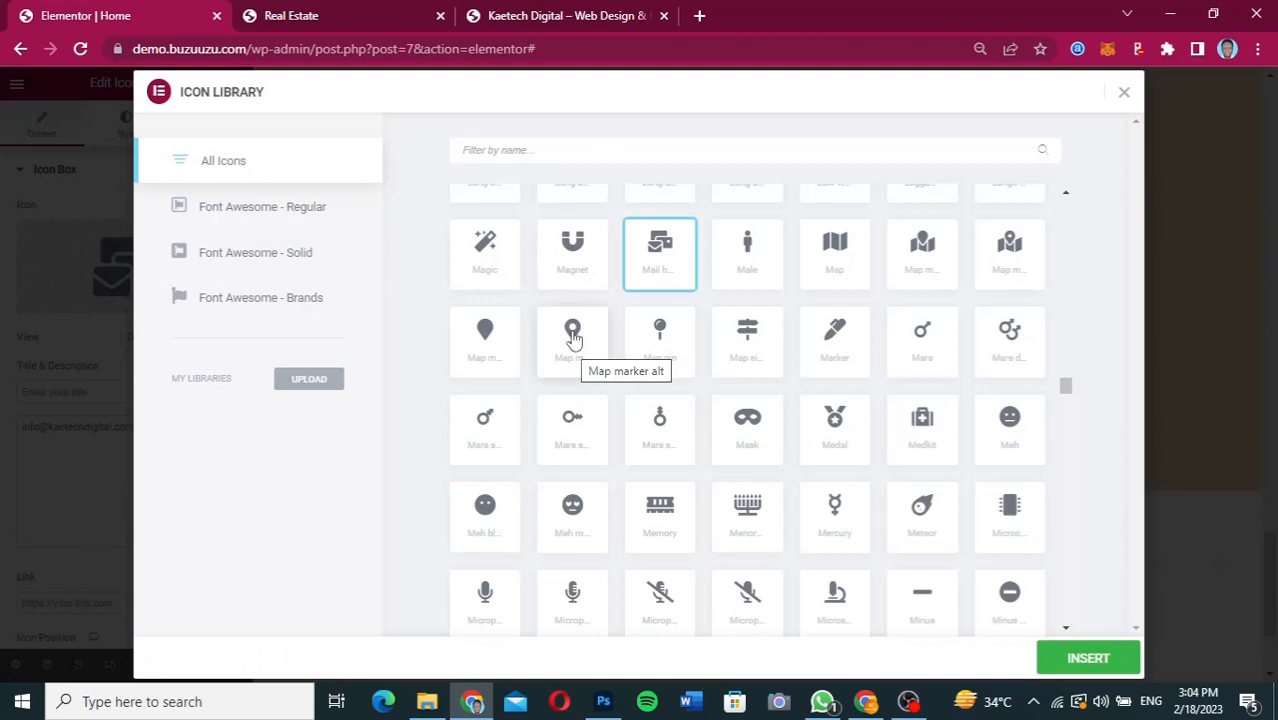
left_click(616, 154)
type("loca")
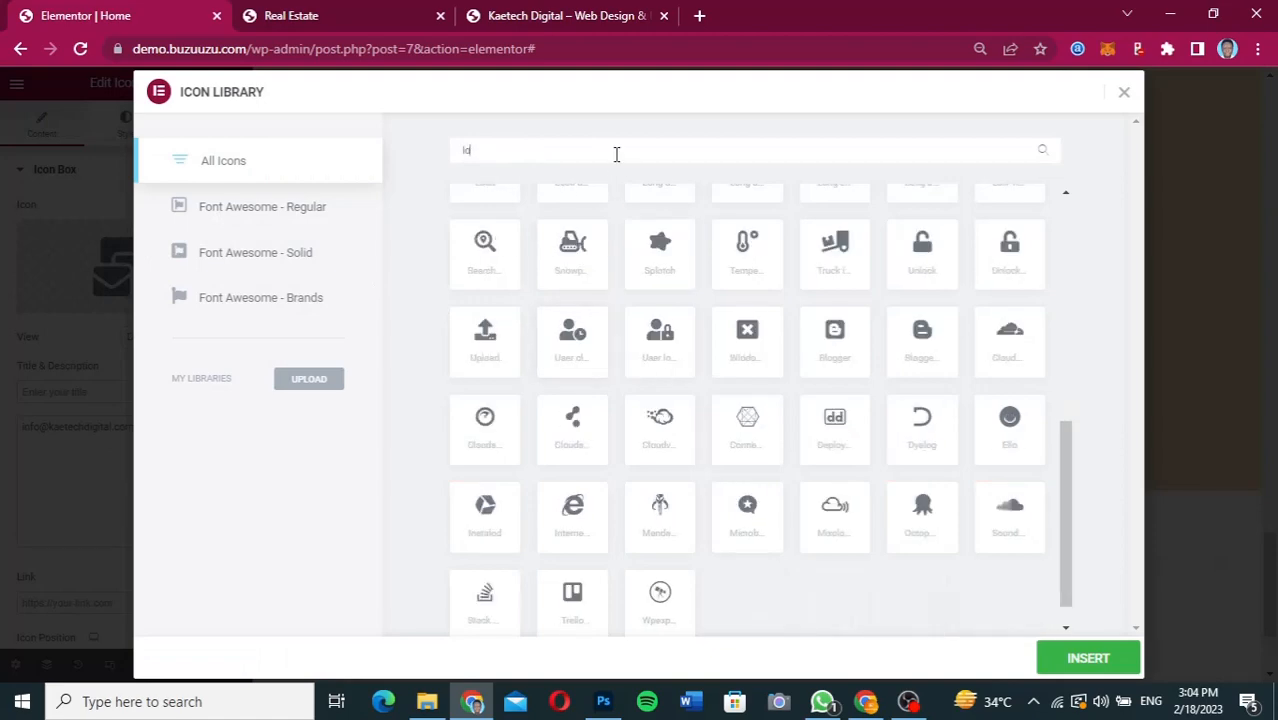
key("BackSpace")
key("BackSpace")
key("BackSpace")
key("BackSpace")
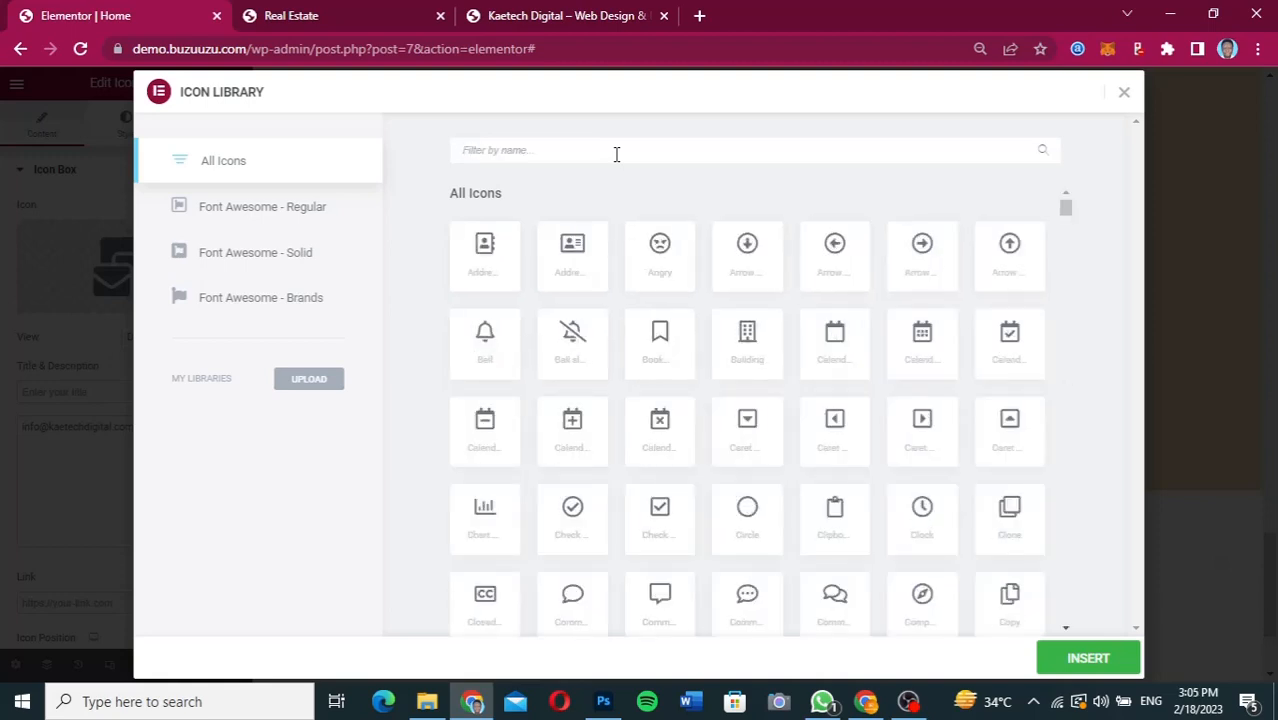
Insert the Map marker alt icon from the icon library into the third Icon Box.
left_click_drag(1067, 211, 1068, 314)
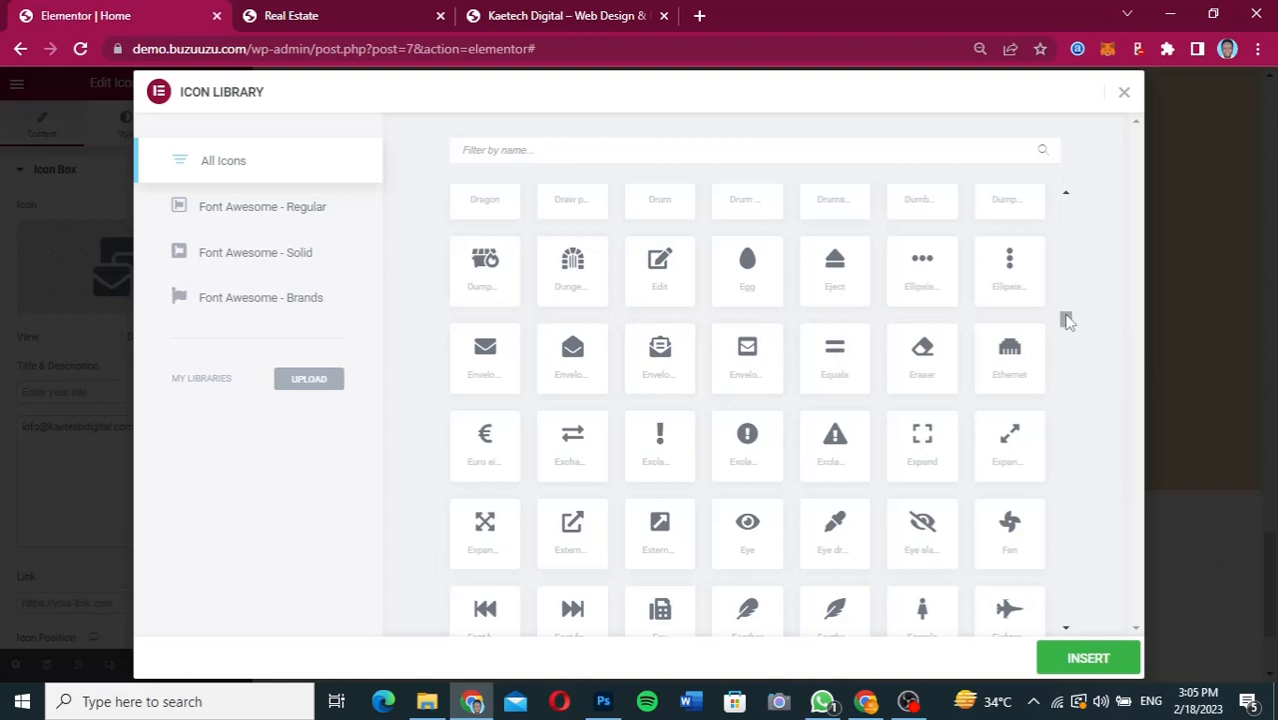
left_click_drag(1066, 320, 1066, 382)
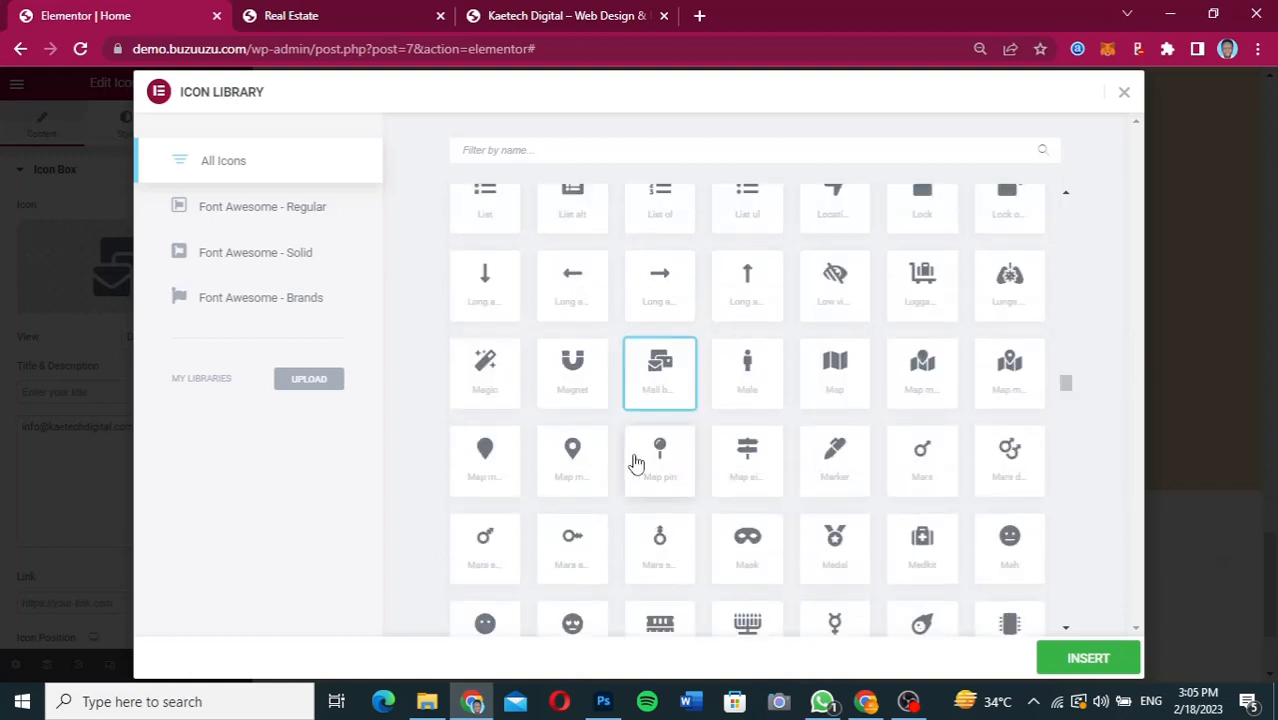
left_click(574, 466)
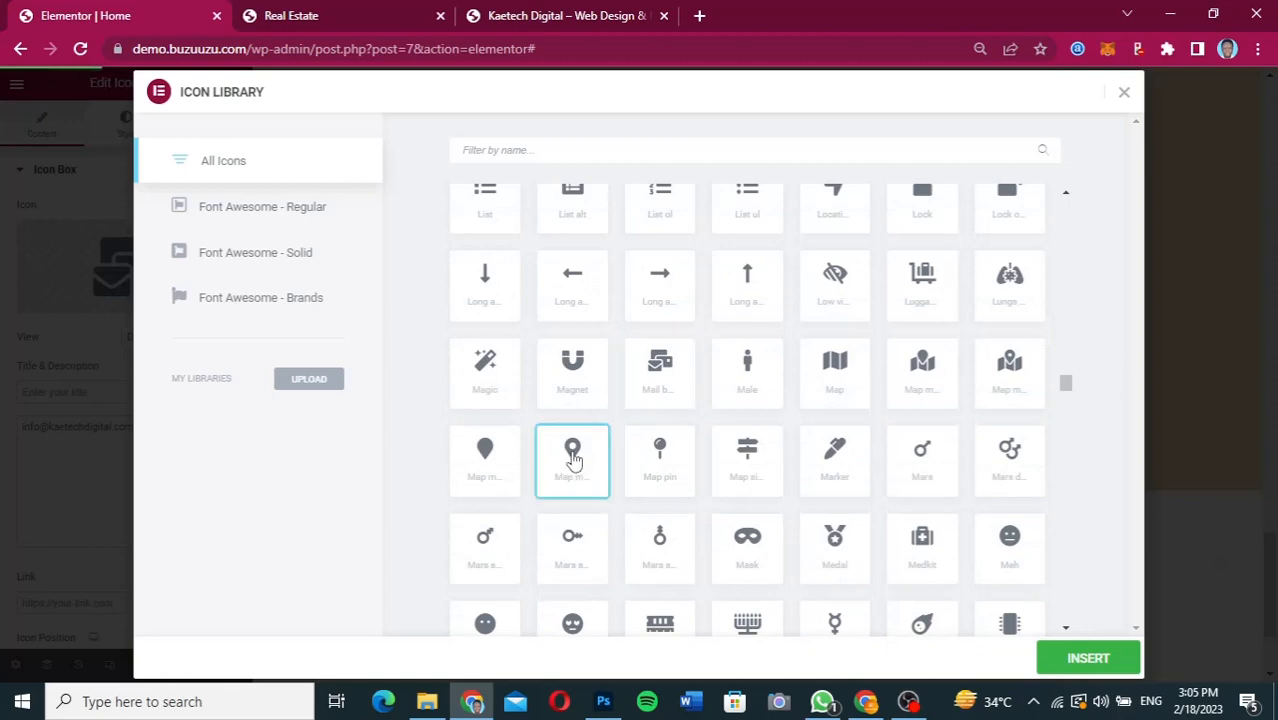
left_click(1072, 669)
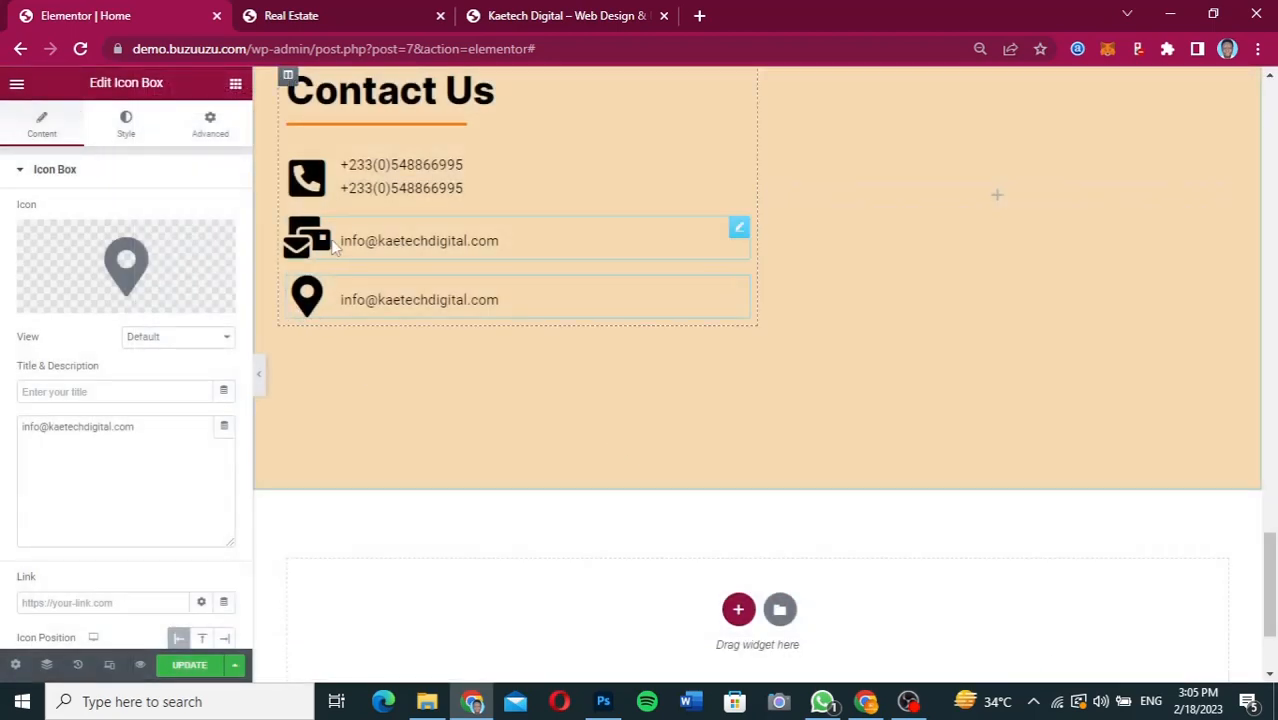
Replace the e-mail Icon Box's icon with the square envelope icon, filtering the icon library by "env".
left_click(739, 229)
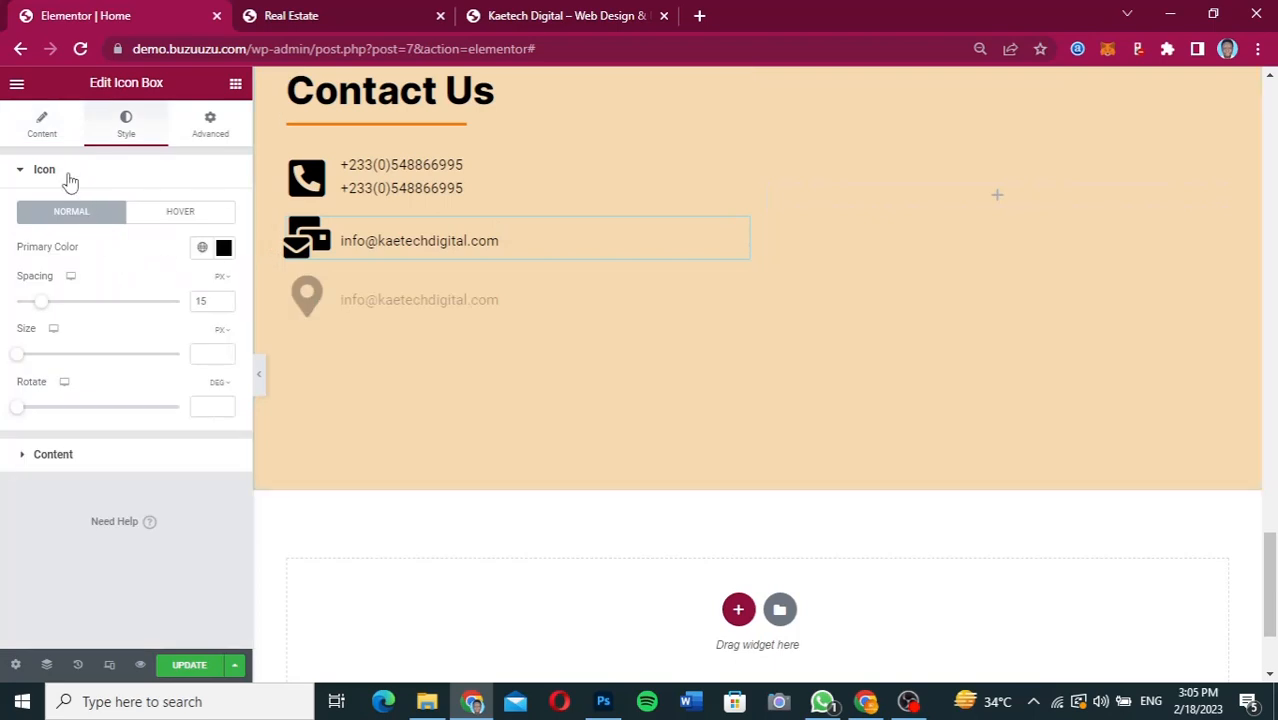
left_click(44, 121)
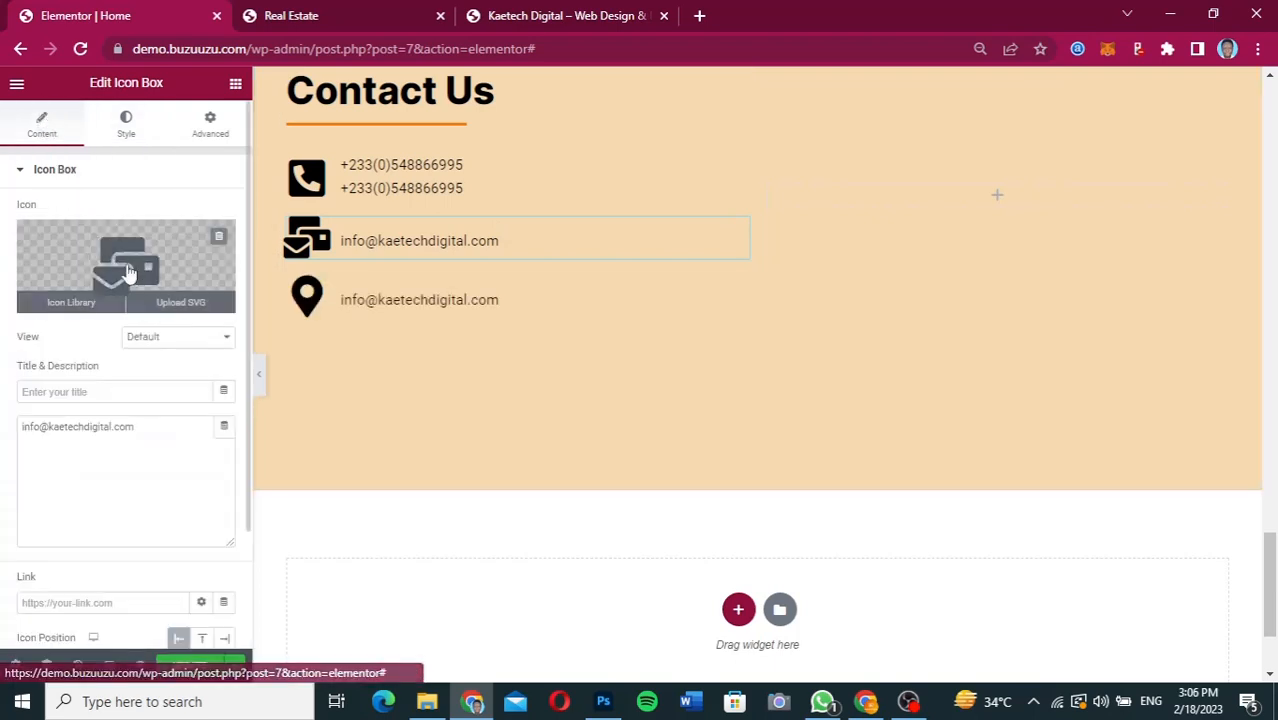
left_click(167, 266)
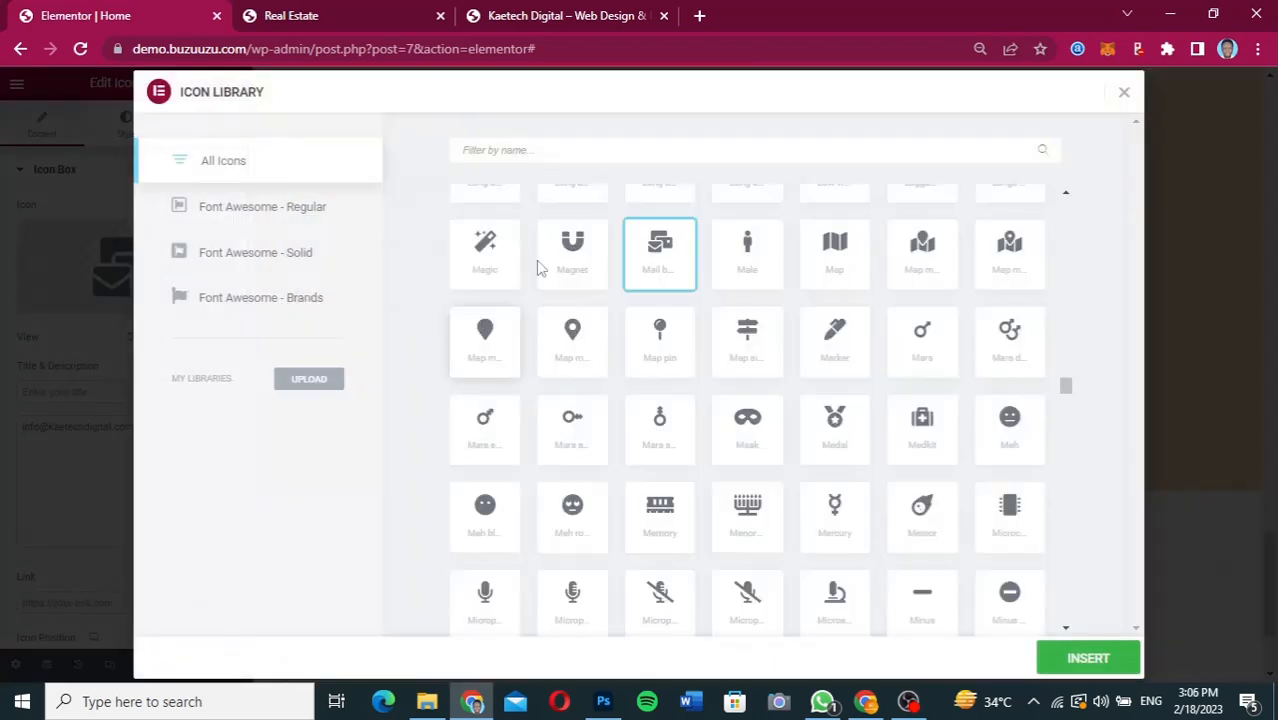
left_click(543, 150)
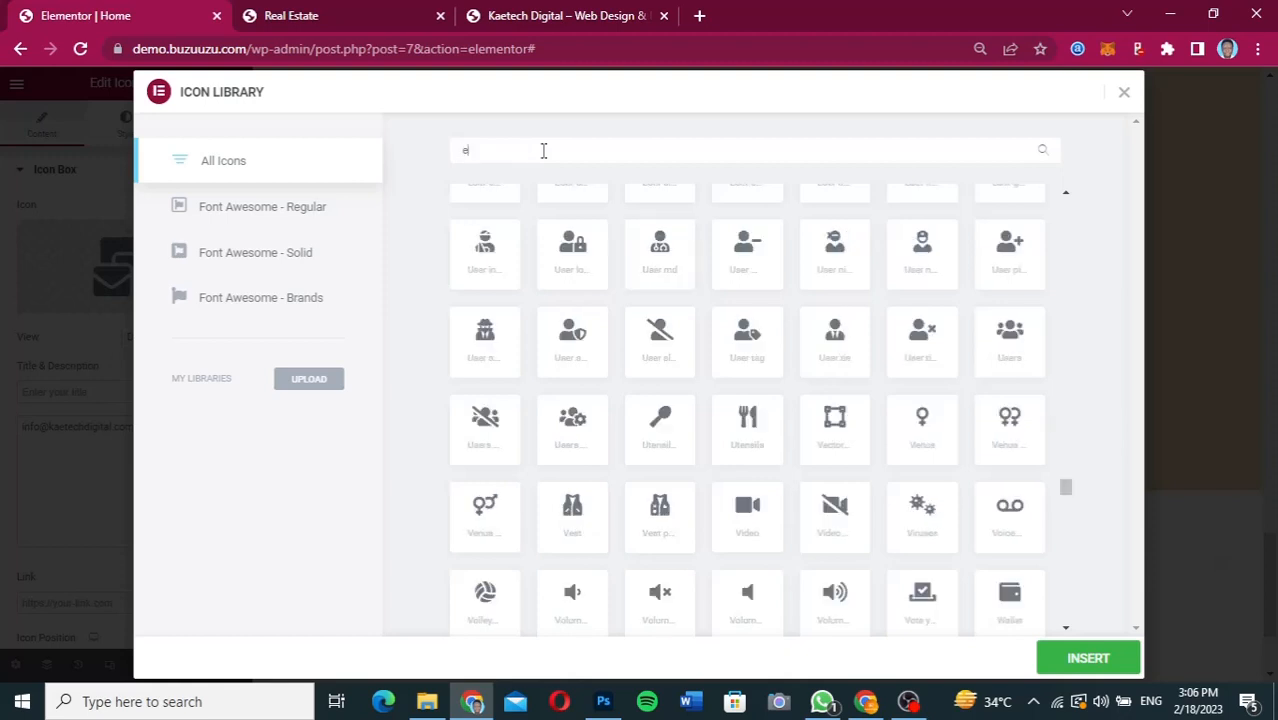
type("em")
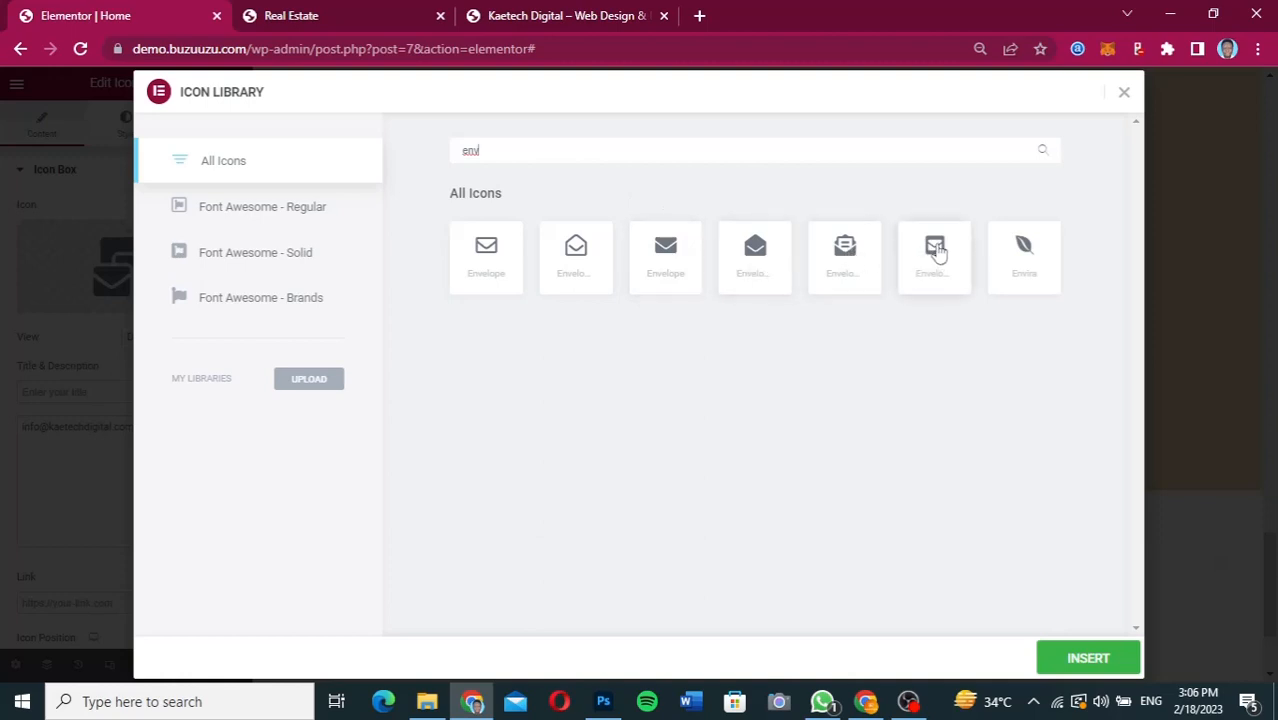
left_click(936, 252)
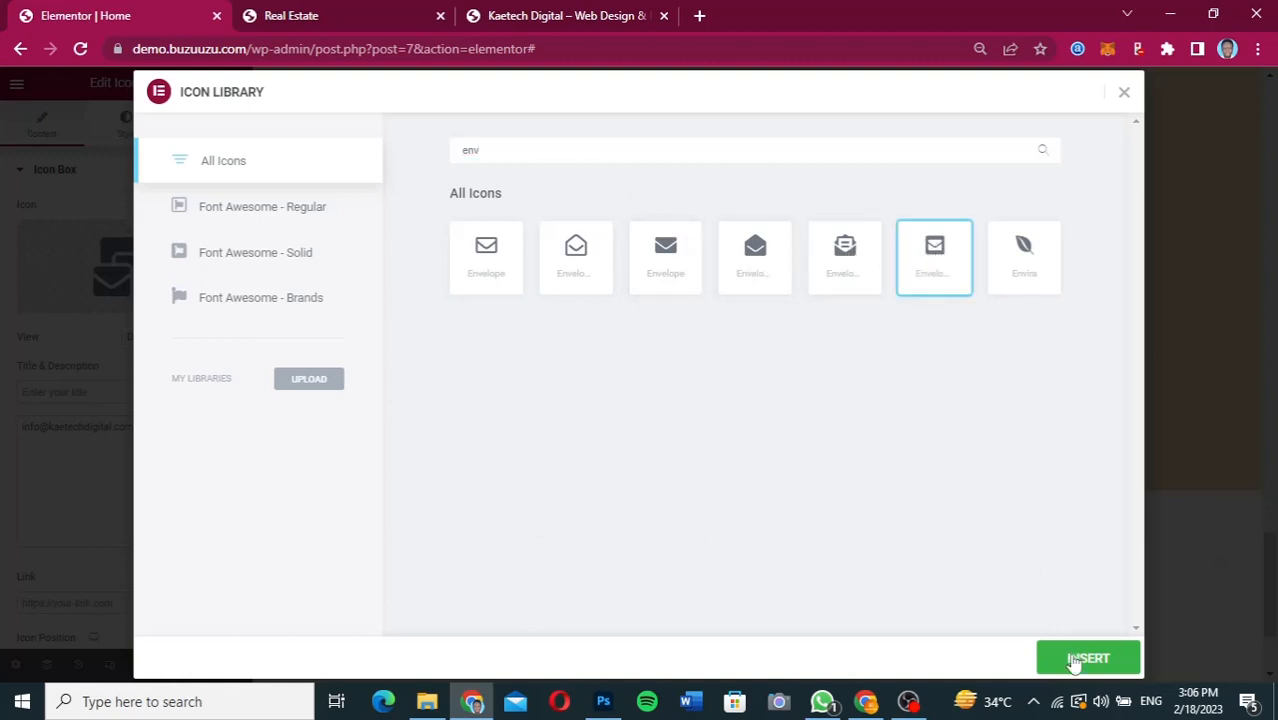
left_click(1087, 658)
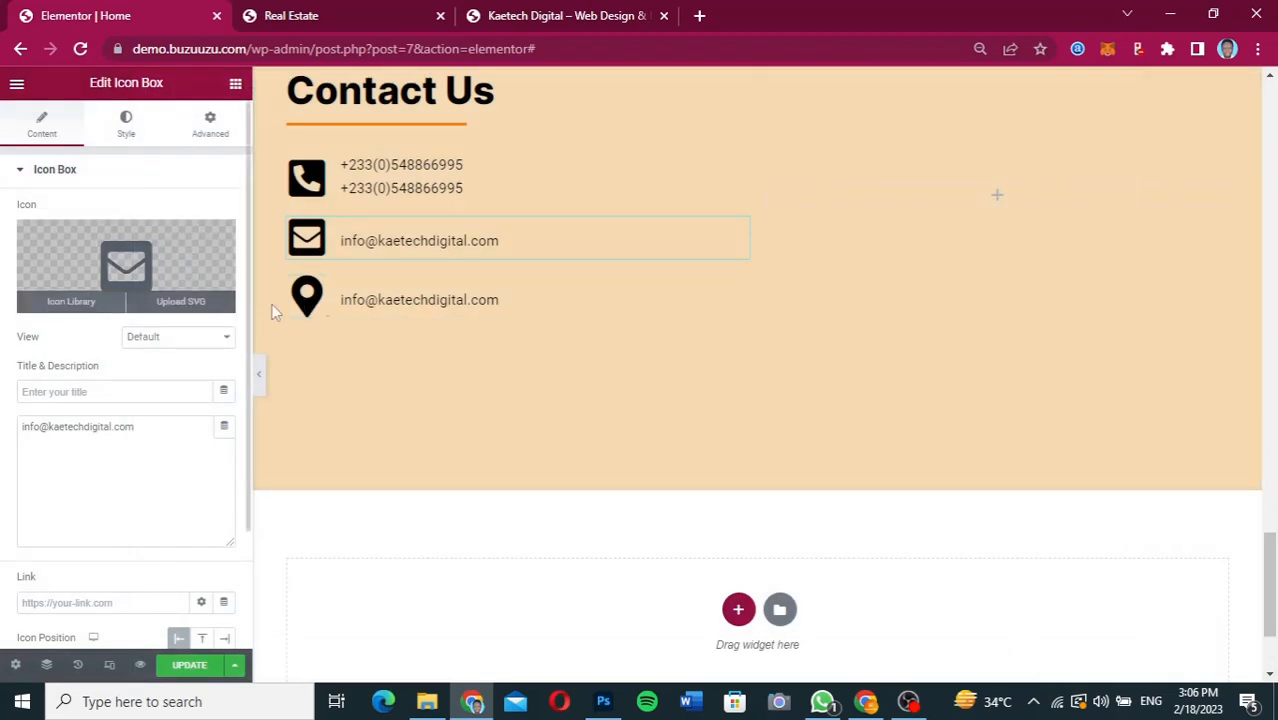
Replace the third Icon Box's description with the company's postal address copied from the Contact Us section of the Figma design.
left_click(389, 307)
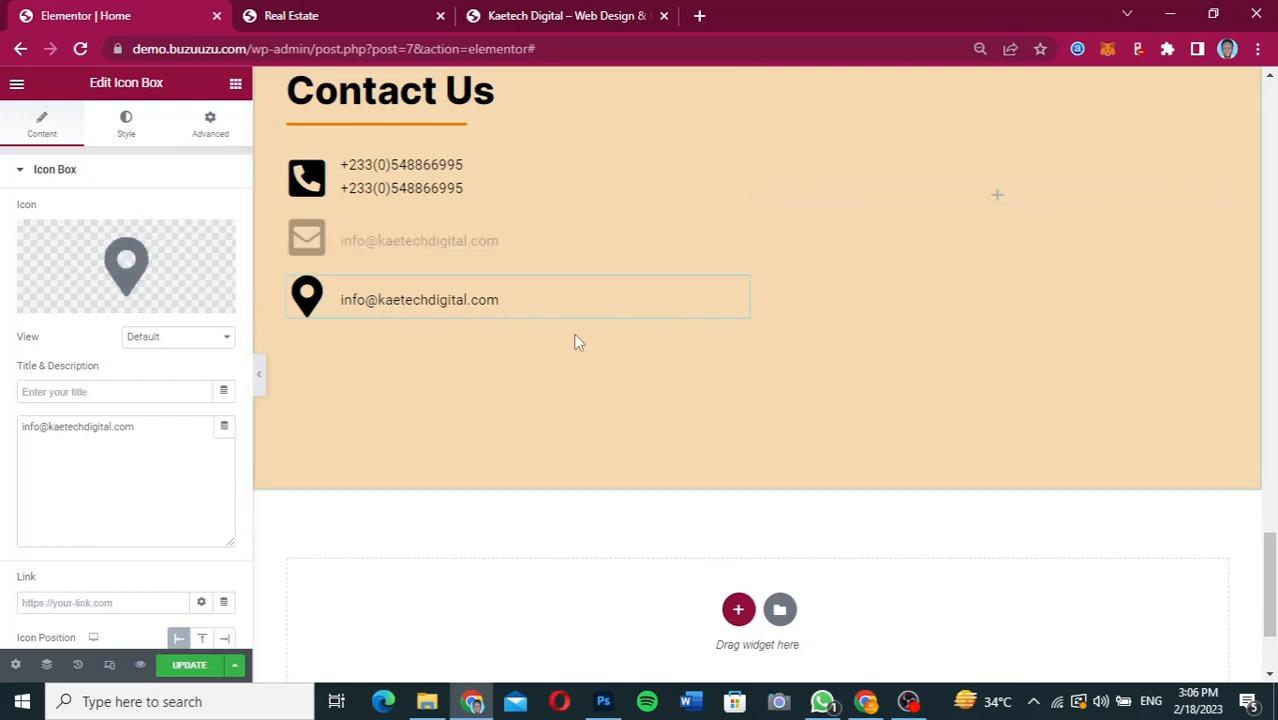
left_click(866, 701)
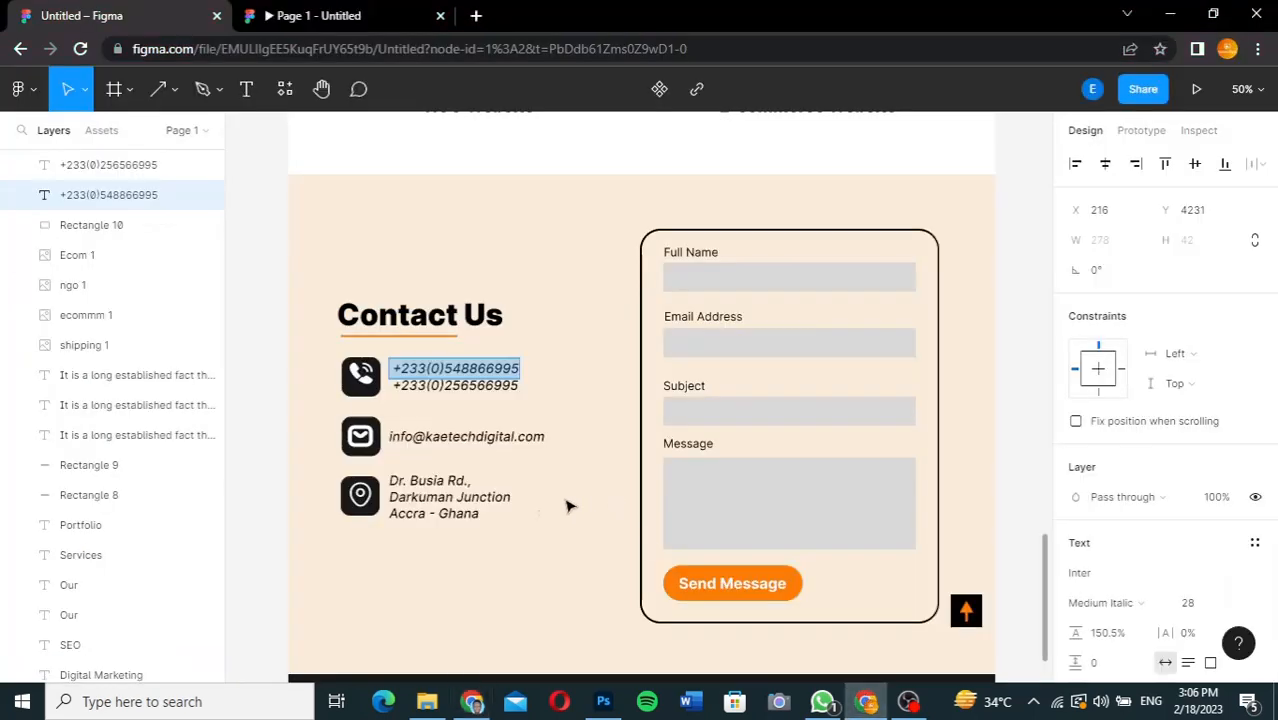
left_click(428, 496)
double_click(428, 496)
key("ctrl+c")
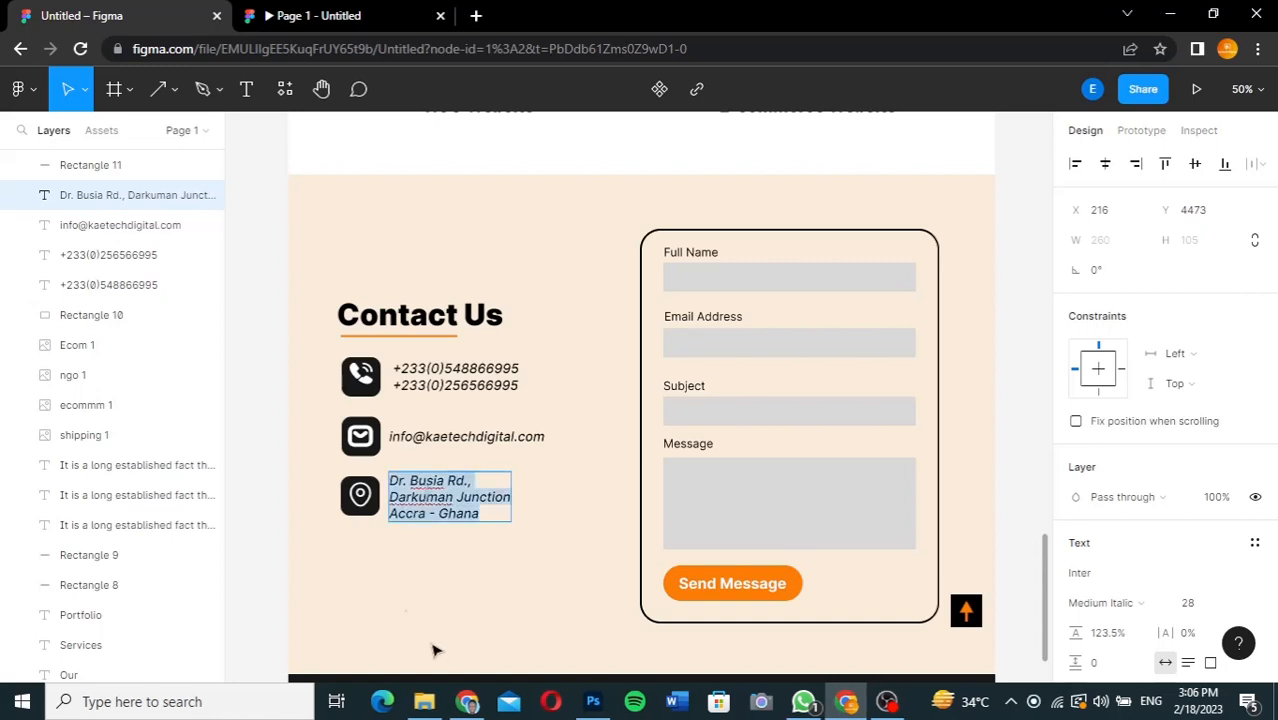
left_click(467, 701)
left_click_drag(140, 426, 4, 430)
key("ctrl+v")
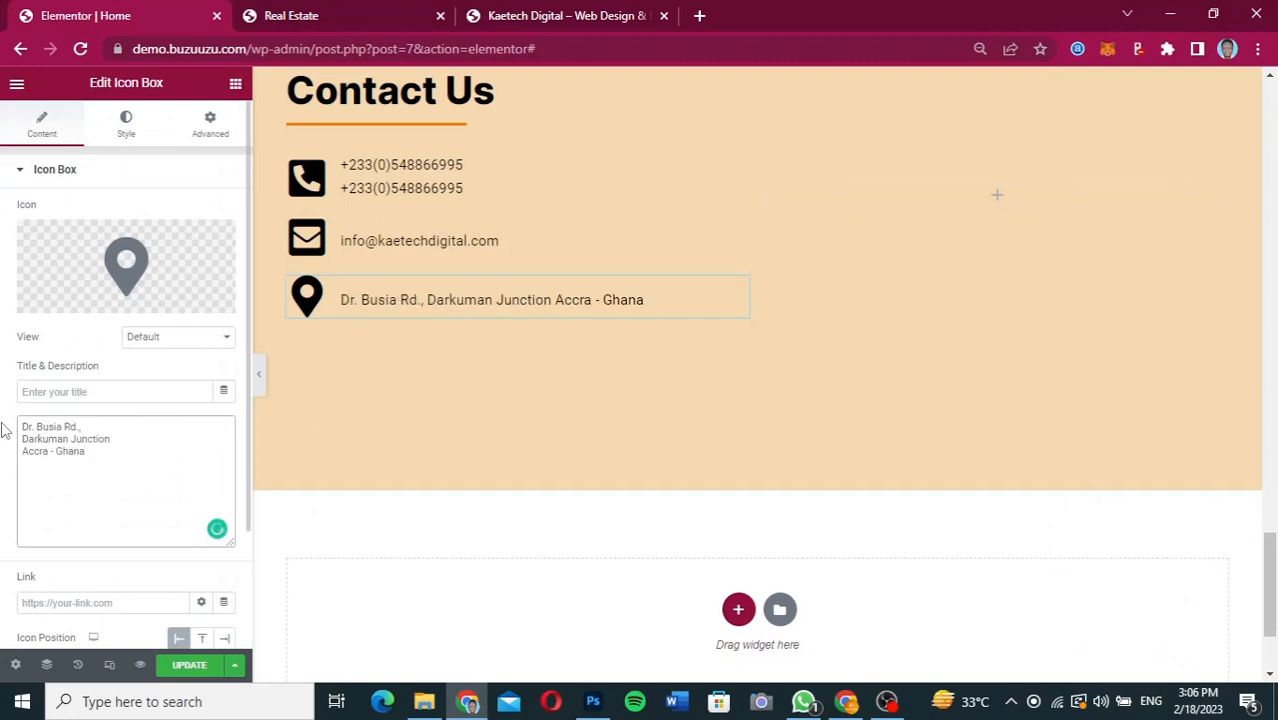
Add <br/> tags after the first and second lines of the address in the location Icon Box's description.
left_click(93, 428)
type("<br/")
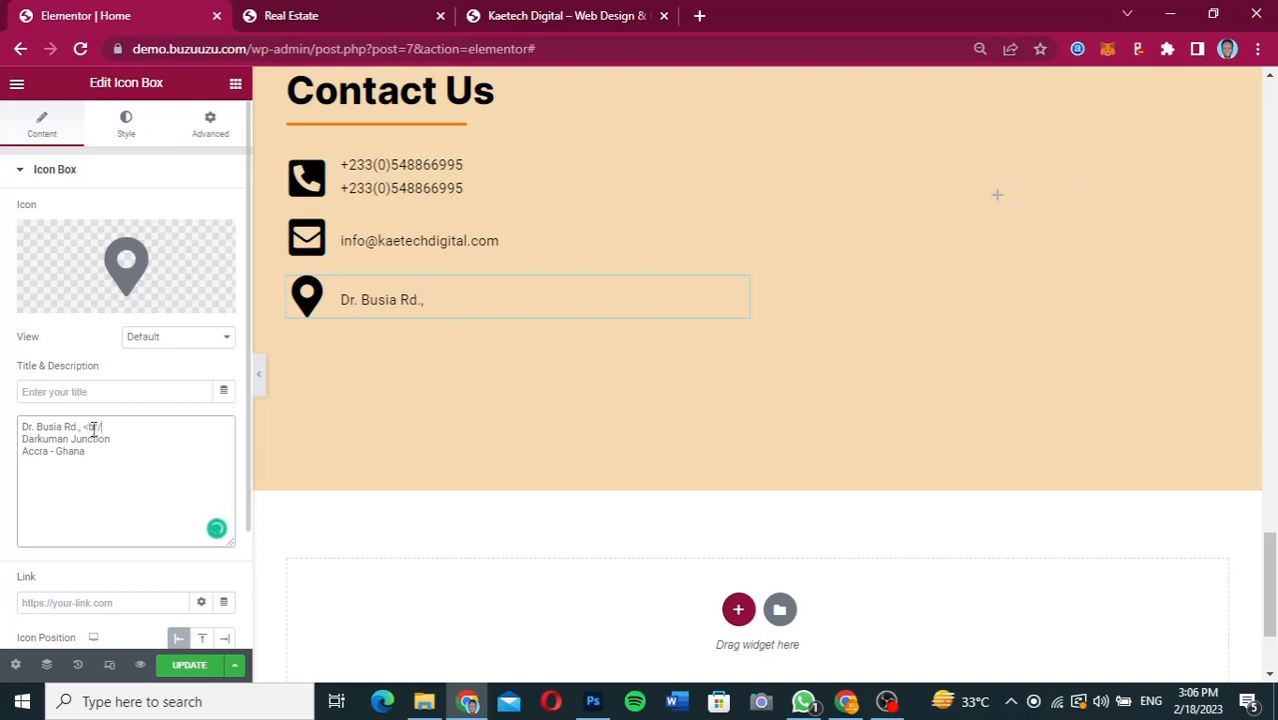
type(">")
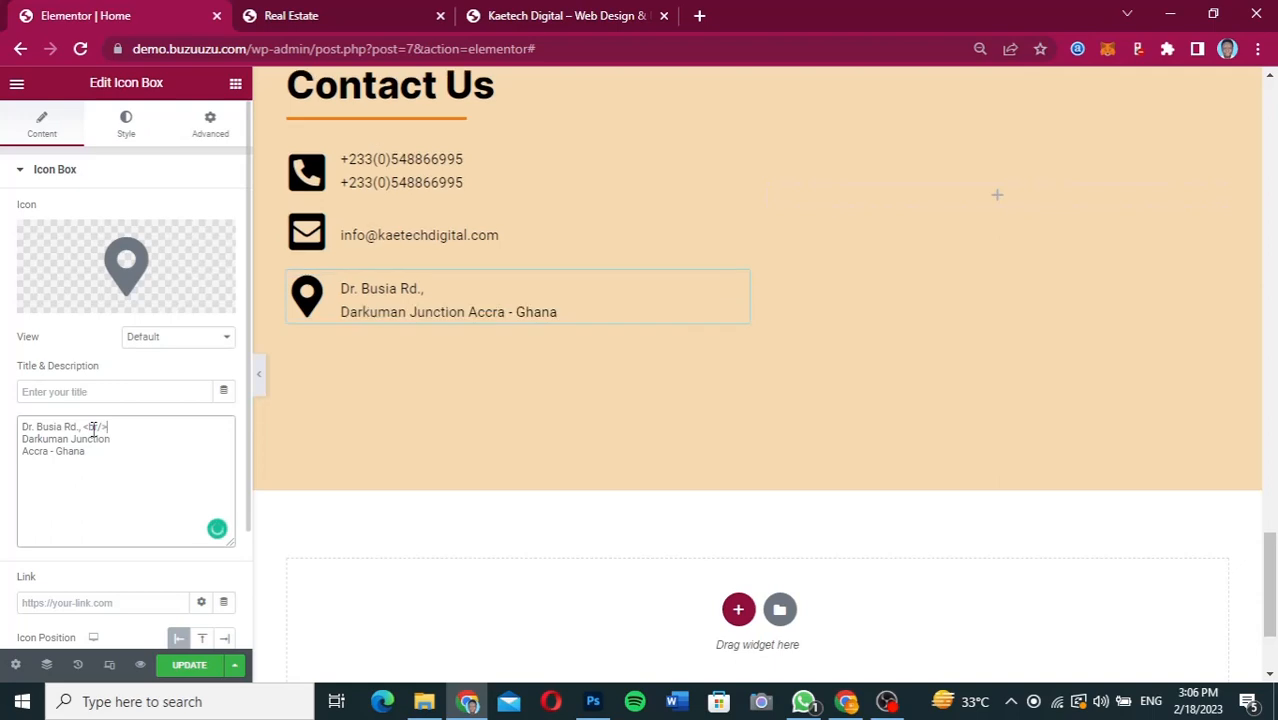
left_click_drag(113, 427, 86, 424)
key("ctrl+c")
left_click(118, 437)
key("ctrl+v")
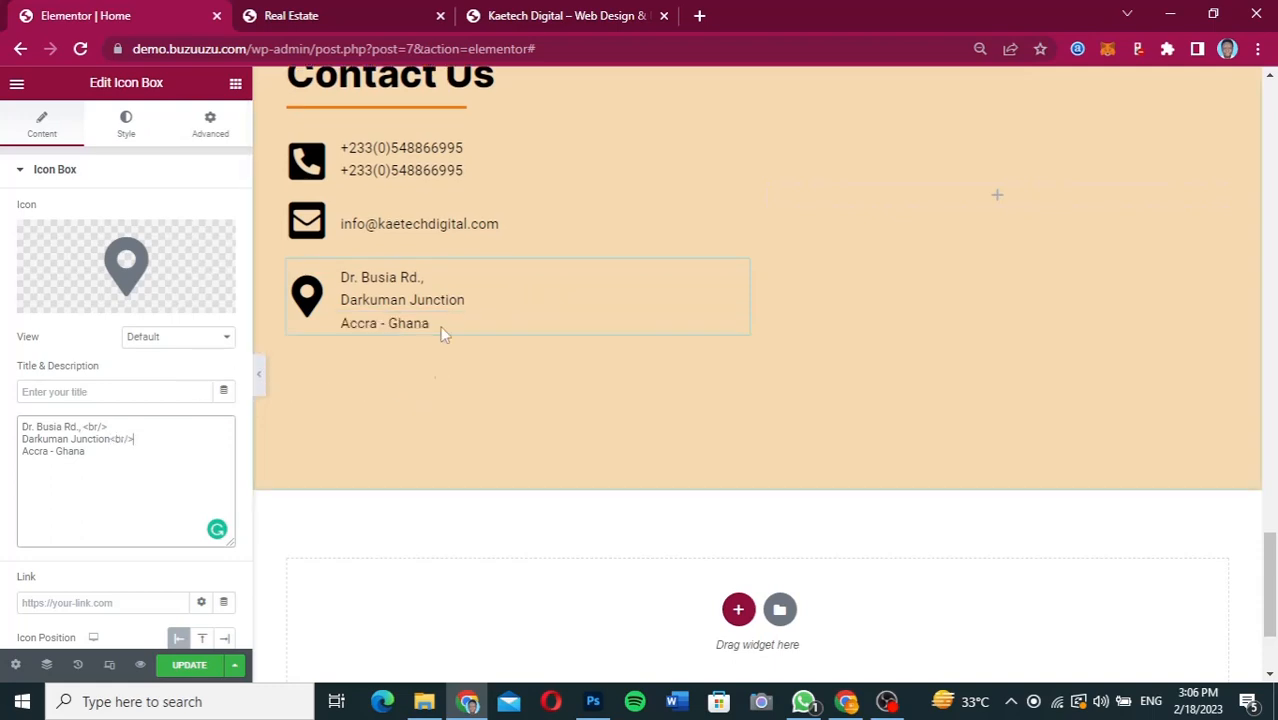
Update the homepage with the finished contact details and load the live site in the Real Estate browser tab.
scroll(626, 182, "up", 3)
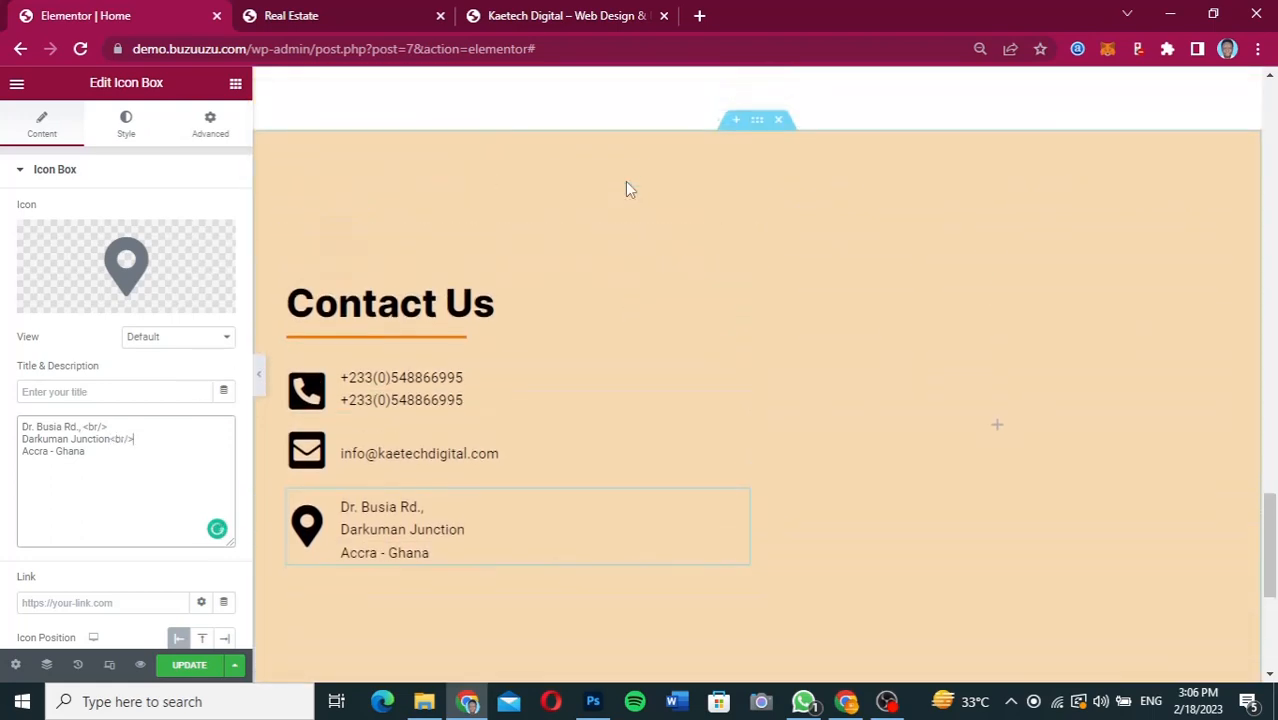
scroll(626, 182, "down", 2)
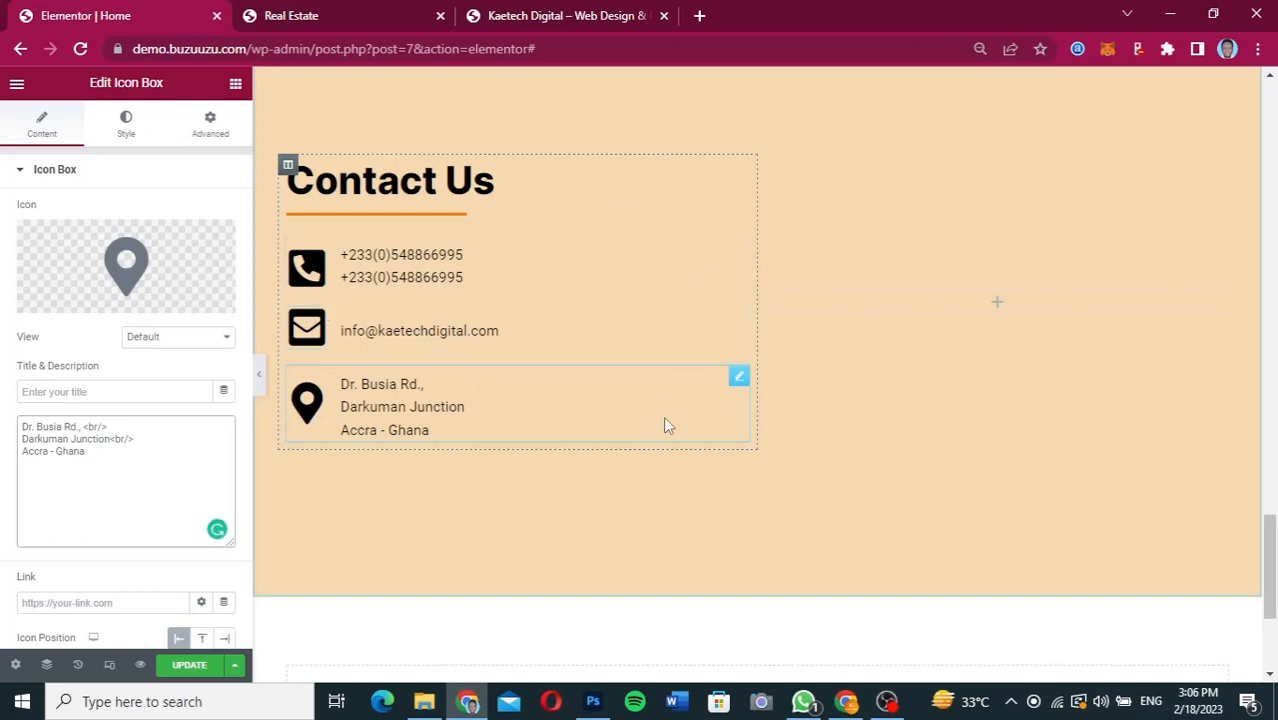
scroll(631, 336, "up", 4)
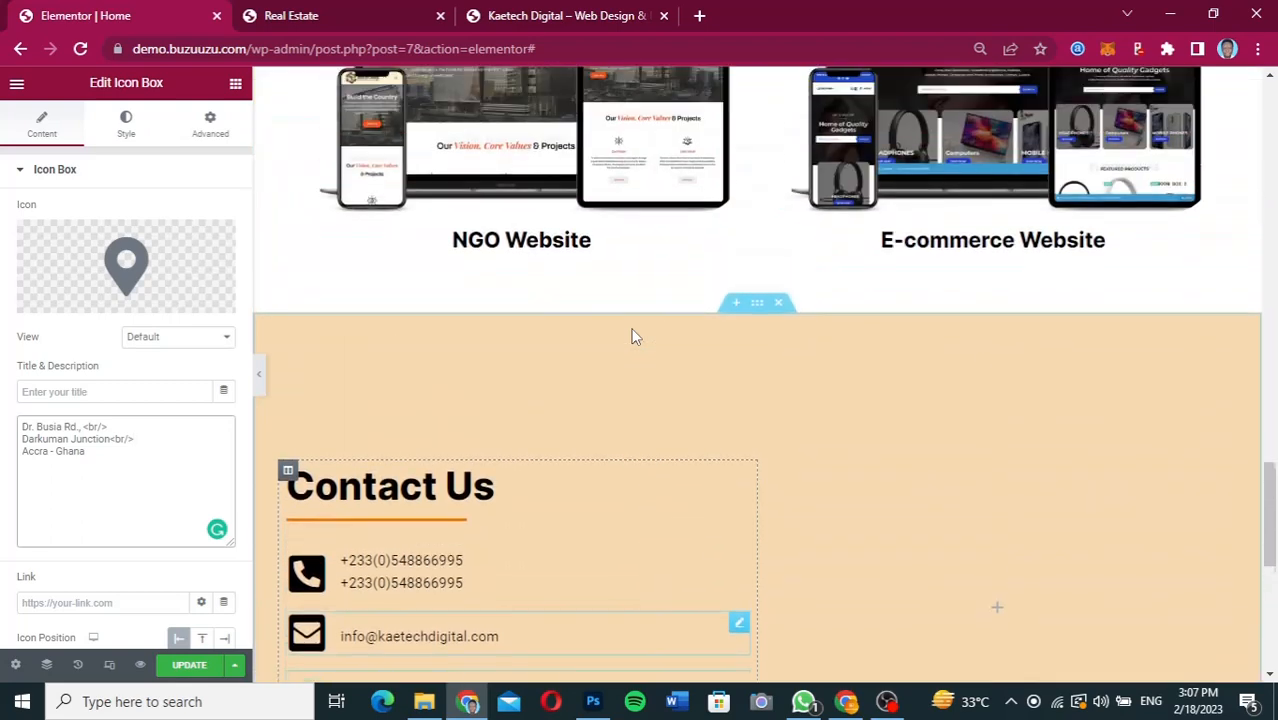
scroll(631, 336, "down", 3)
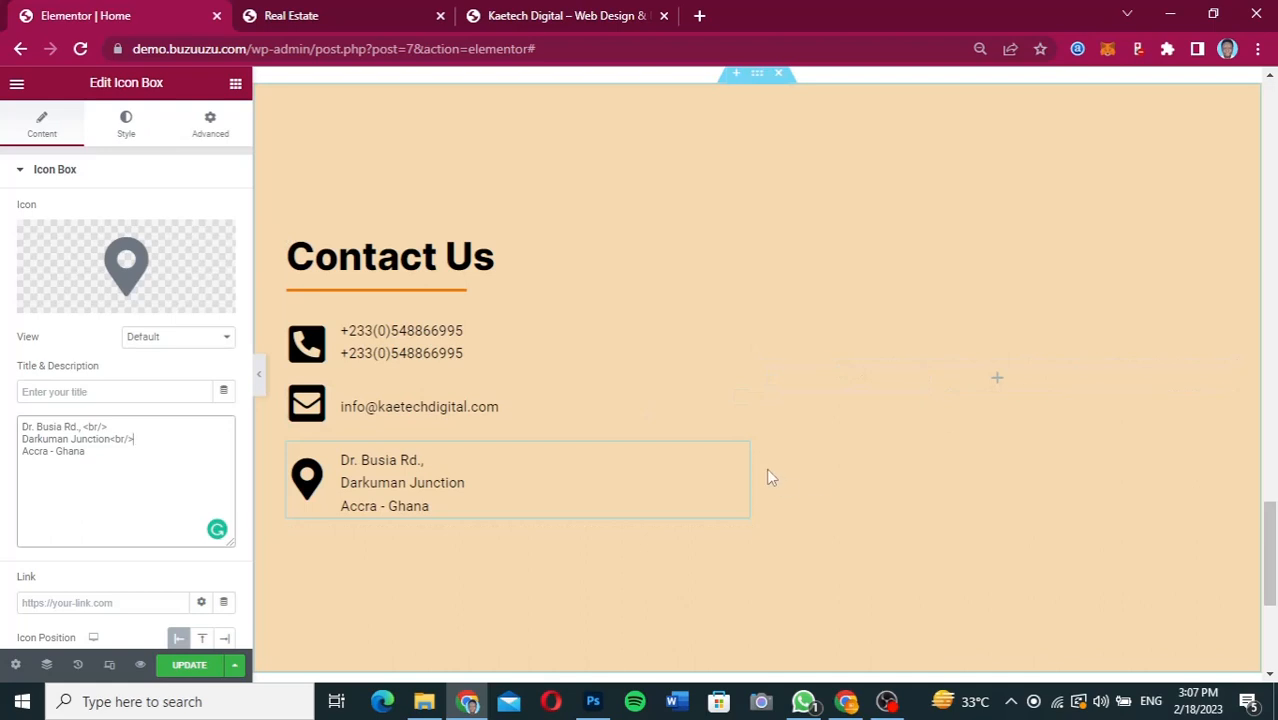
scroll(980, 361, "down", 3)
scroll(980, 361, "up", 3)
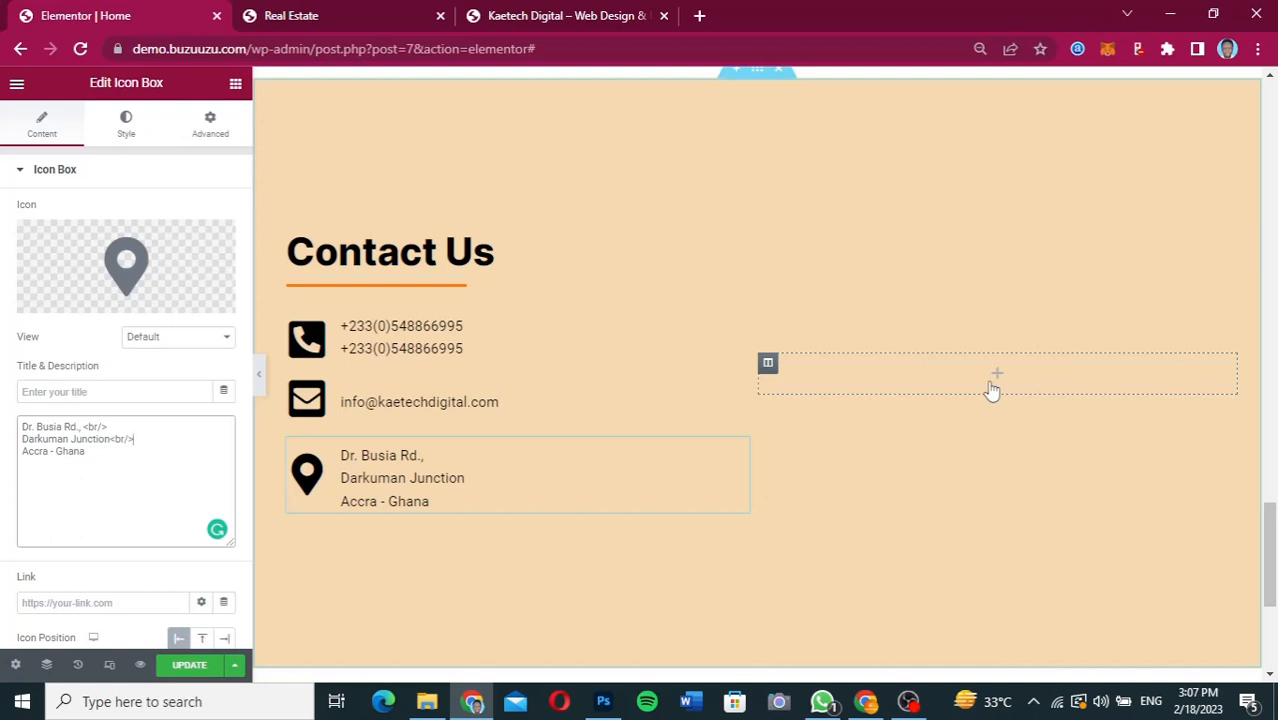
scroll(702, 251, "up", 3)
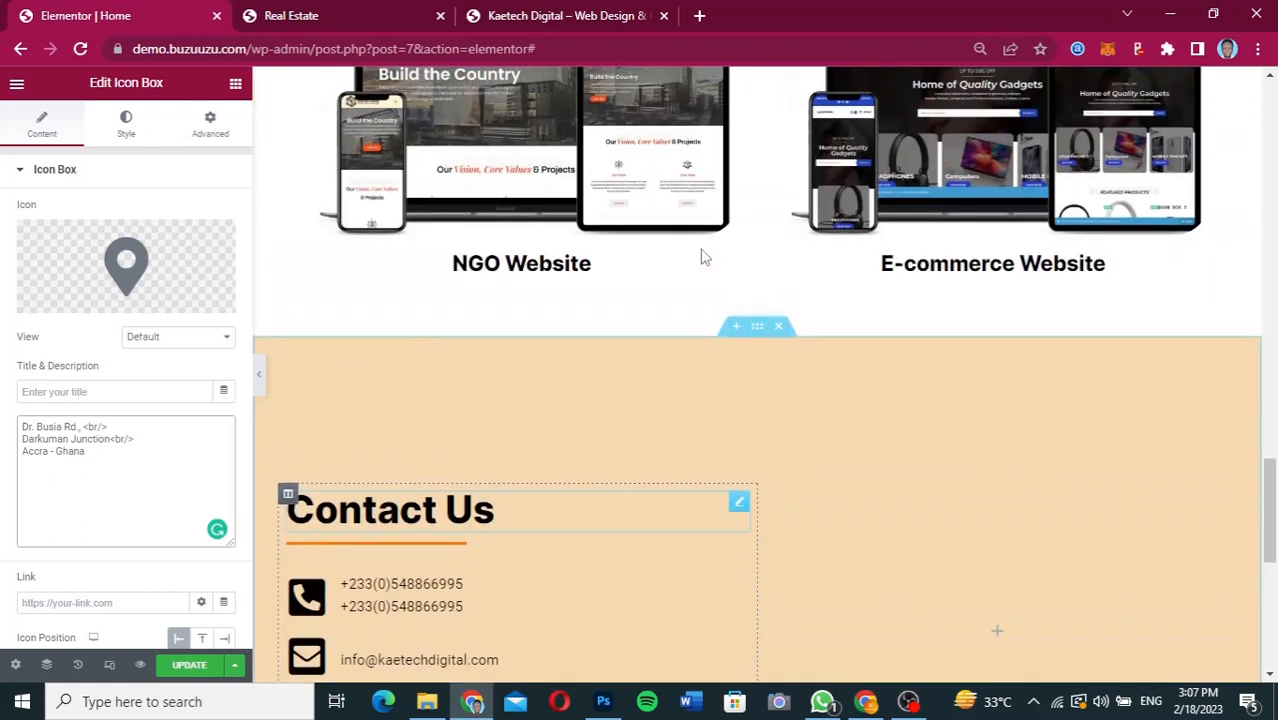
left_click(195, 666)
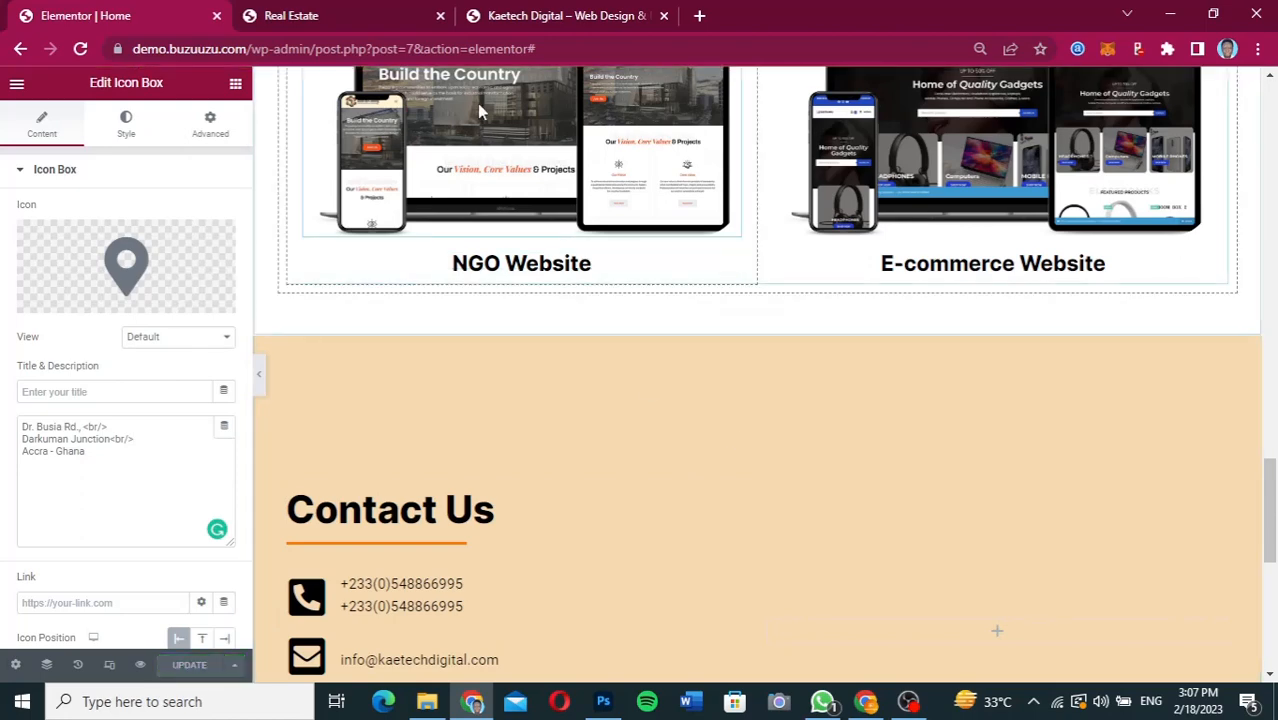
left_click(360, 13)
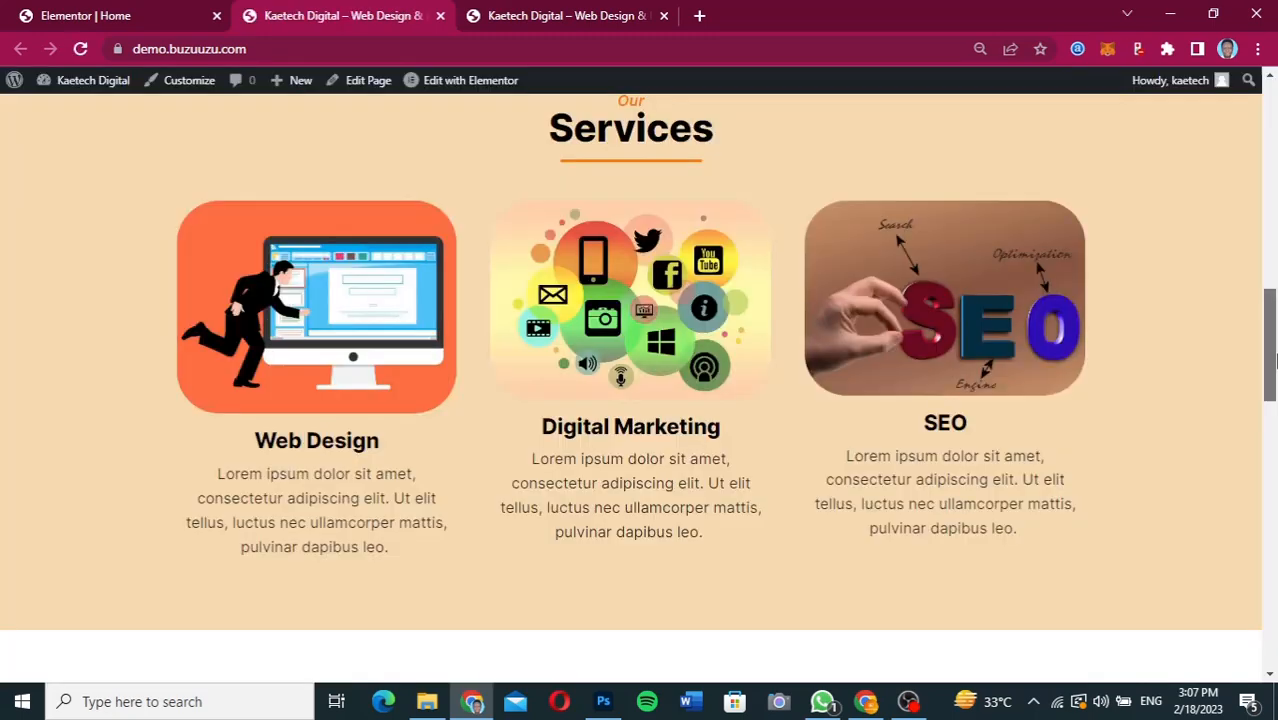
left_click_drag(1275, 356, 1215, 148)
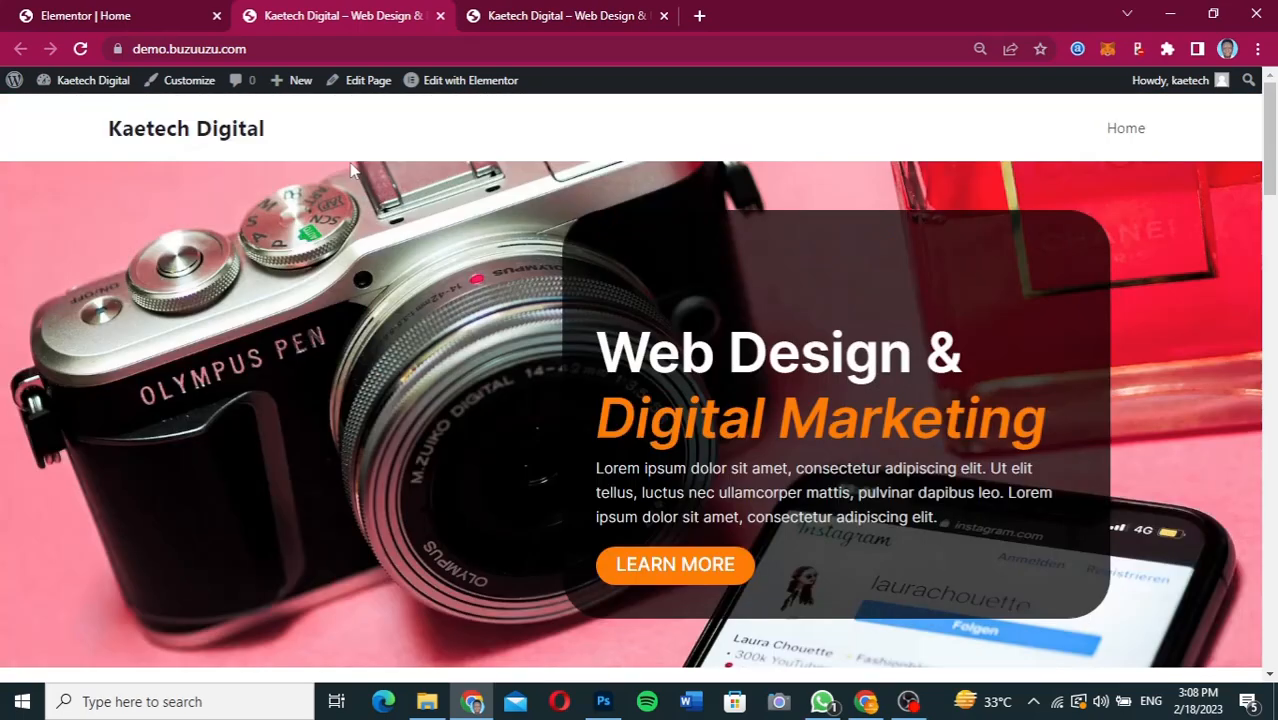
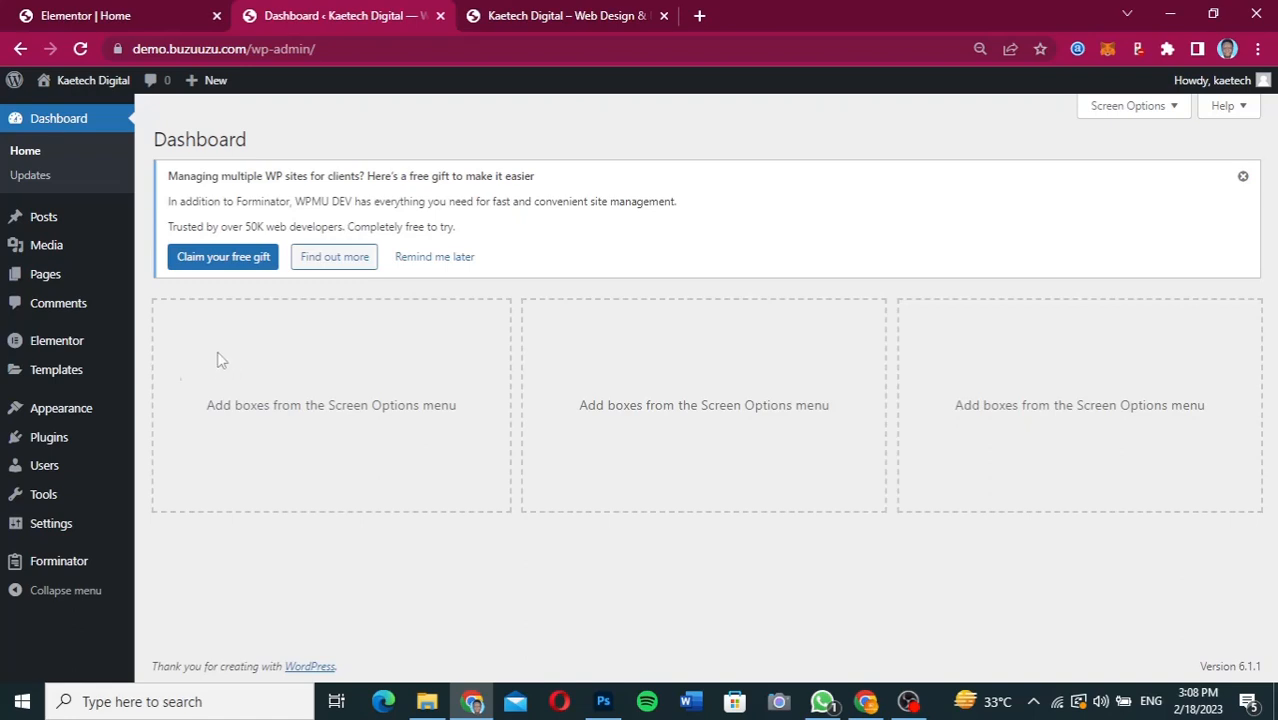
Create a new Forminator form from the Contact Us template and name it "contact".
mouse_move(47, 556)
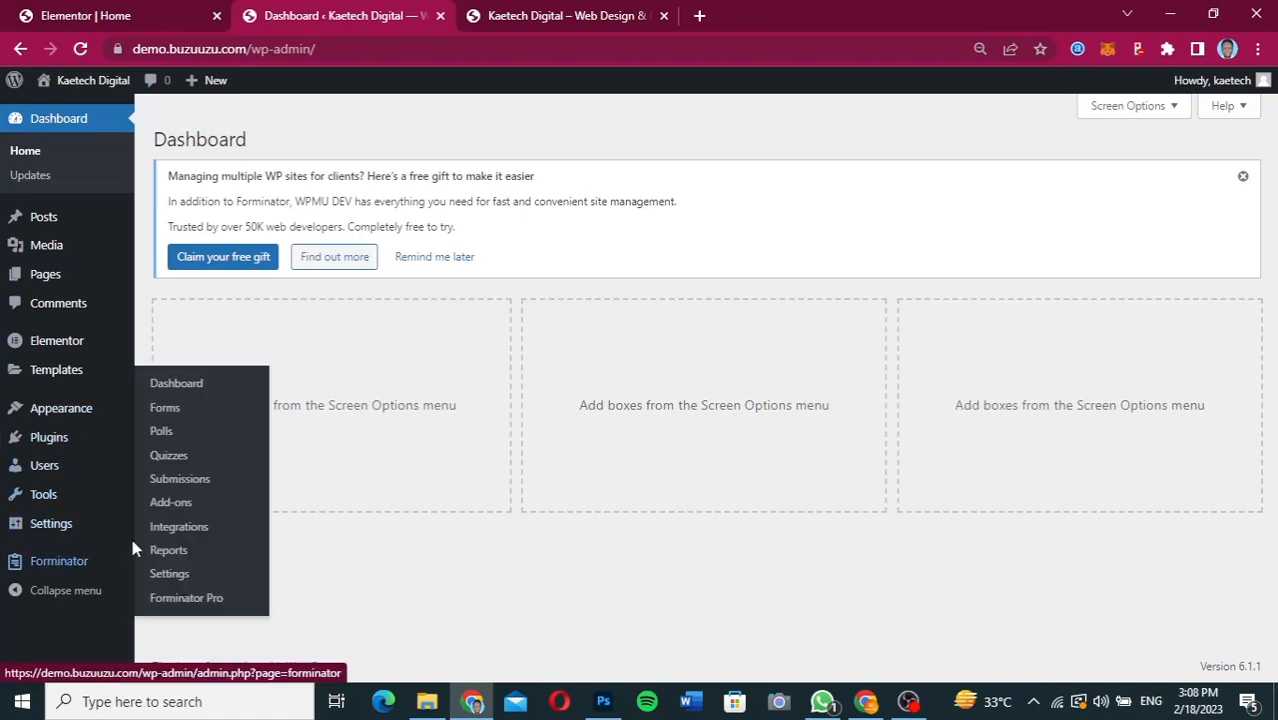
left_click(164, 410)
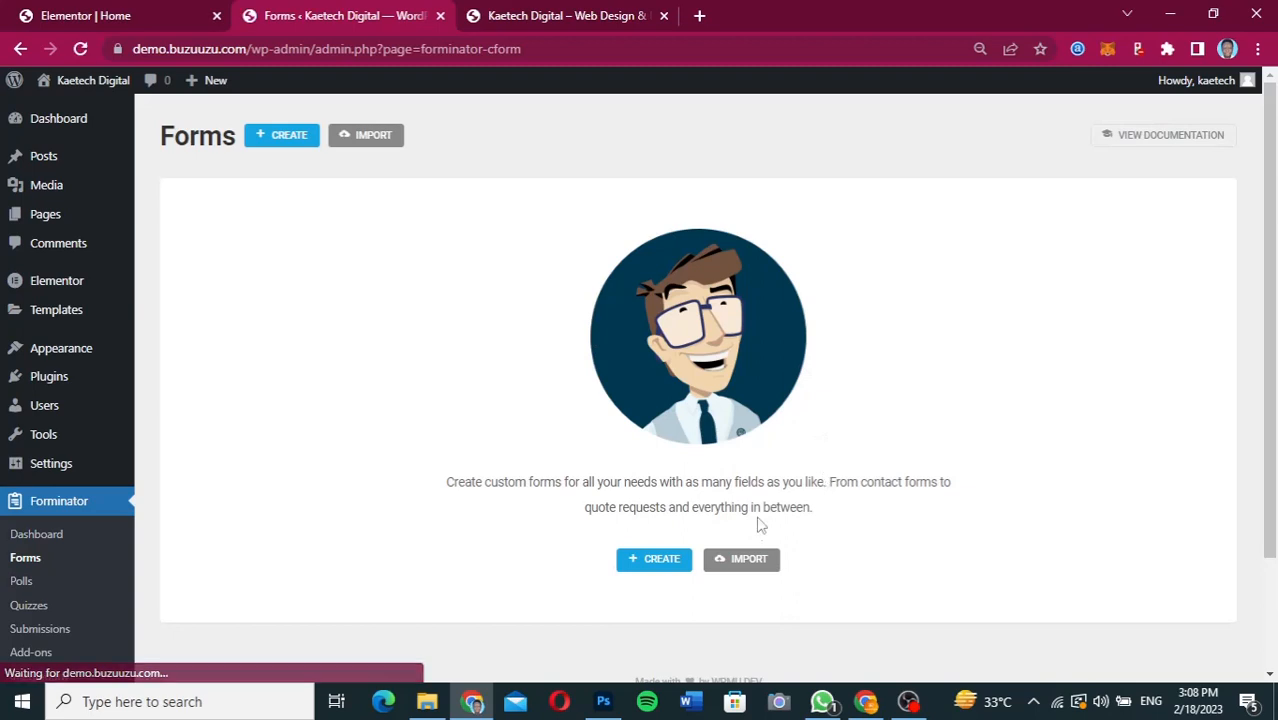
scroll(755, 537, "down", 3)
scroll(755, 537, "up", 1)
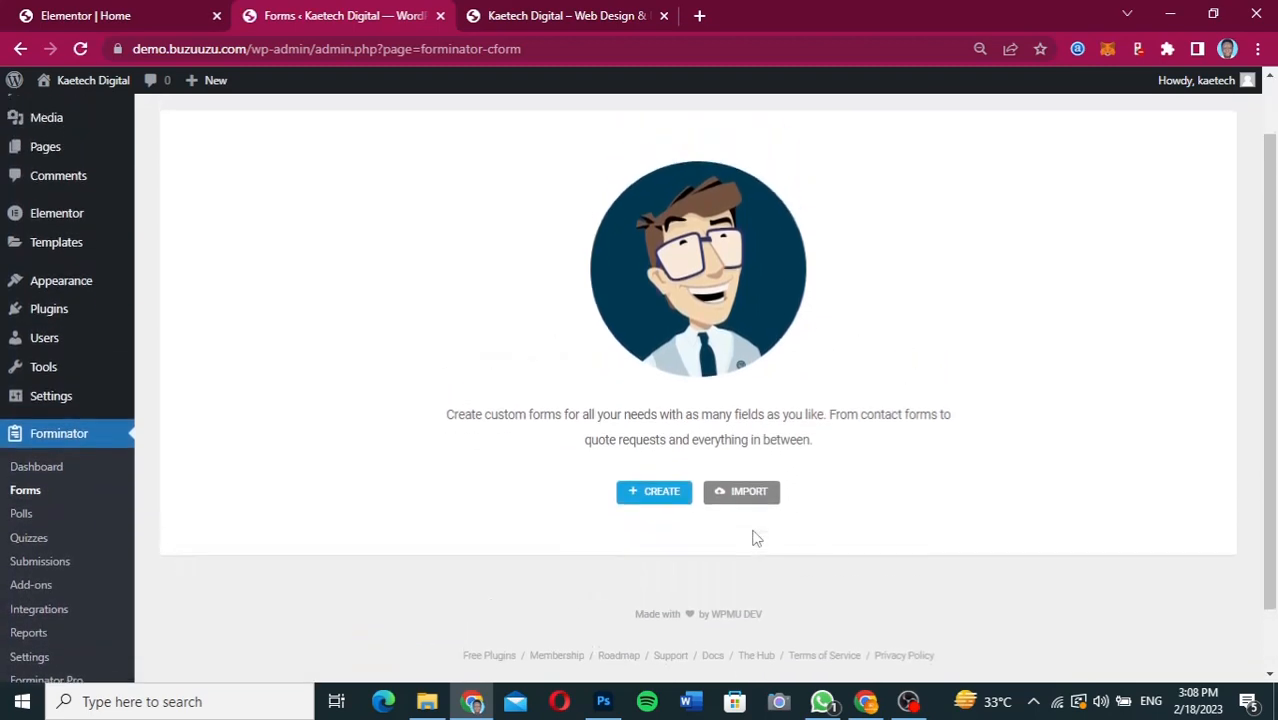
left_click(668, 503)
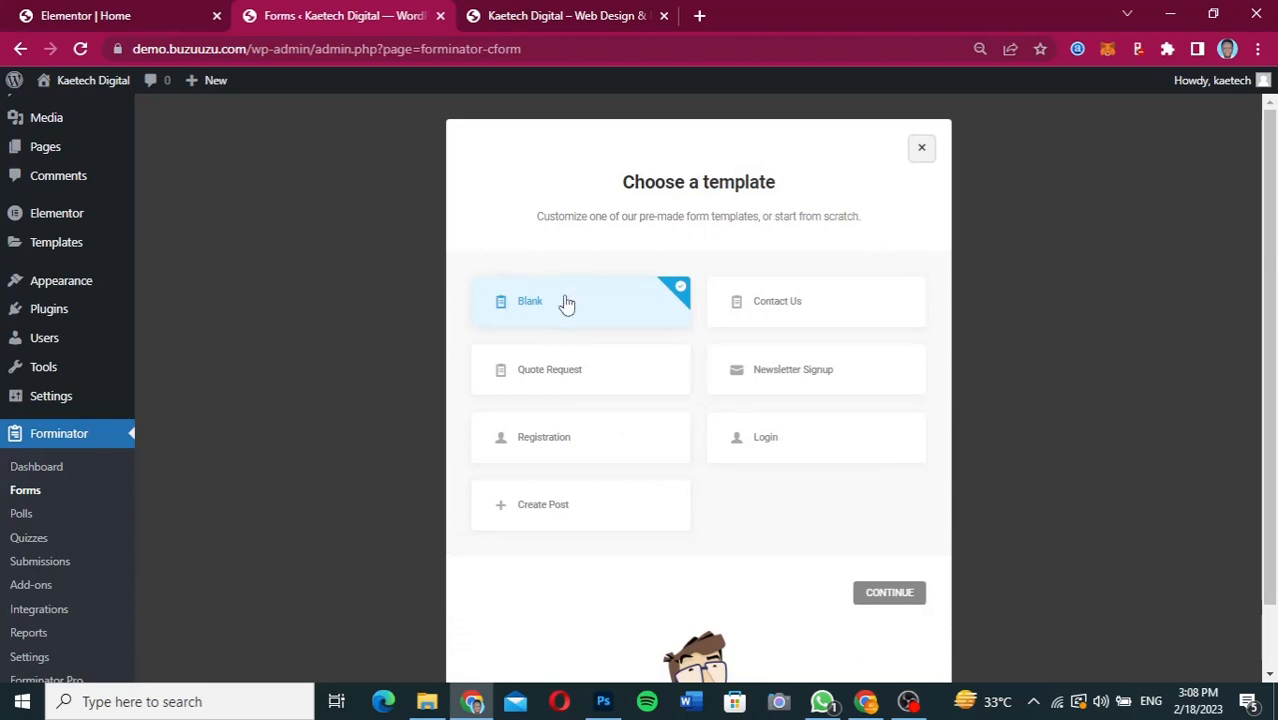
left_click(774, 313)
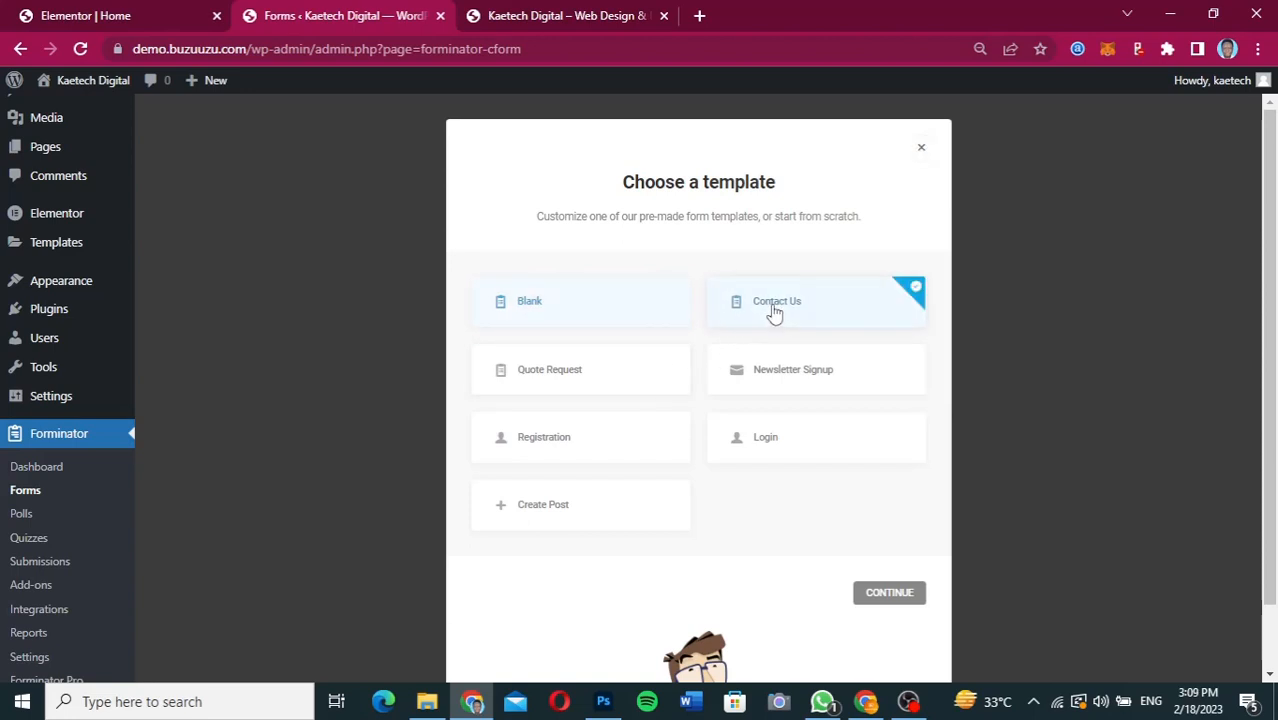
left_click(889, 593)
type("contact")
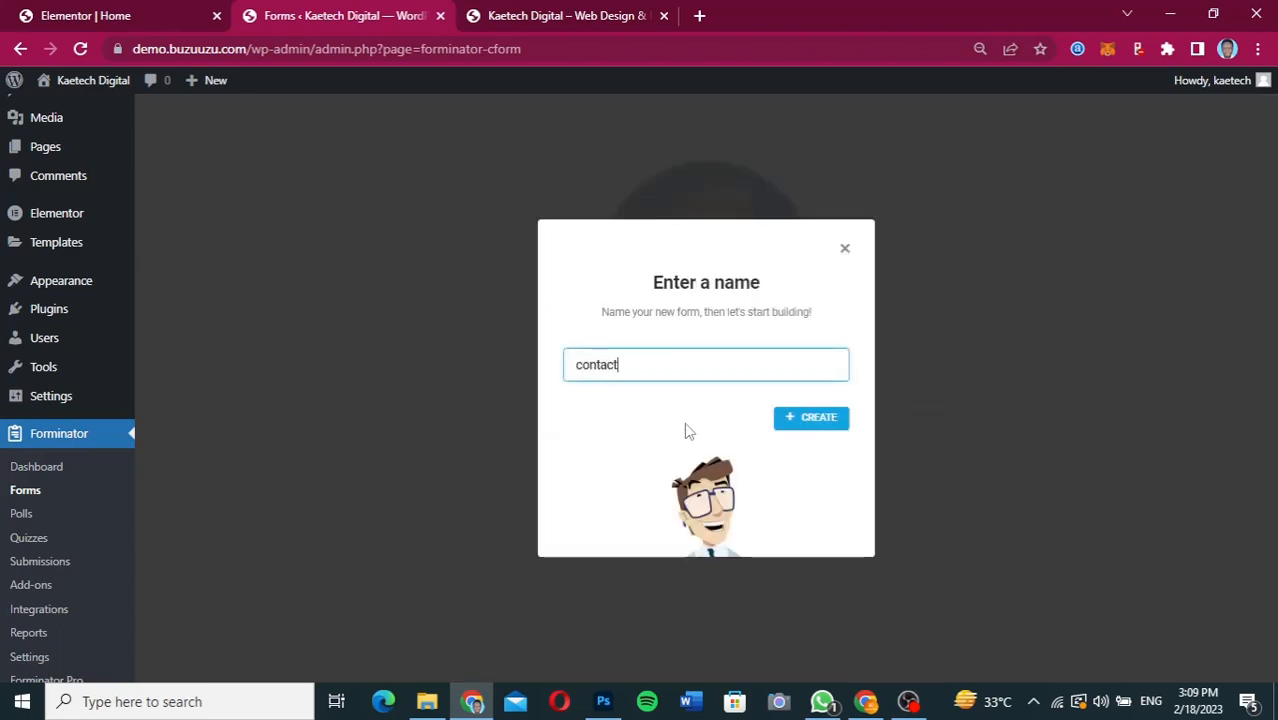
left_click(807, 420)
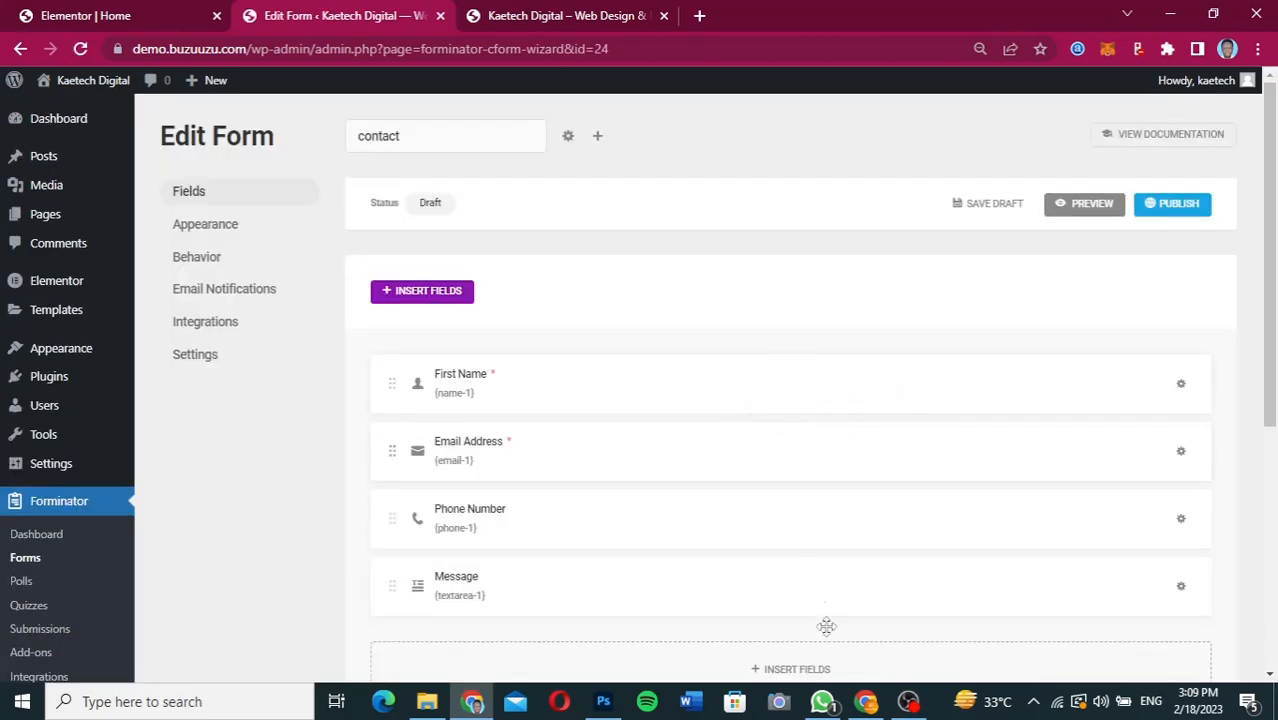
Check the contact form design in Figma, return to the form editor and relabel the First Name field as "Full Name".
left_click(866, 703)
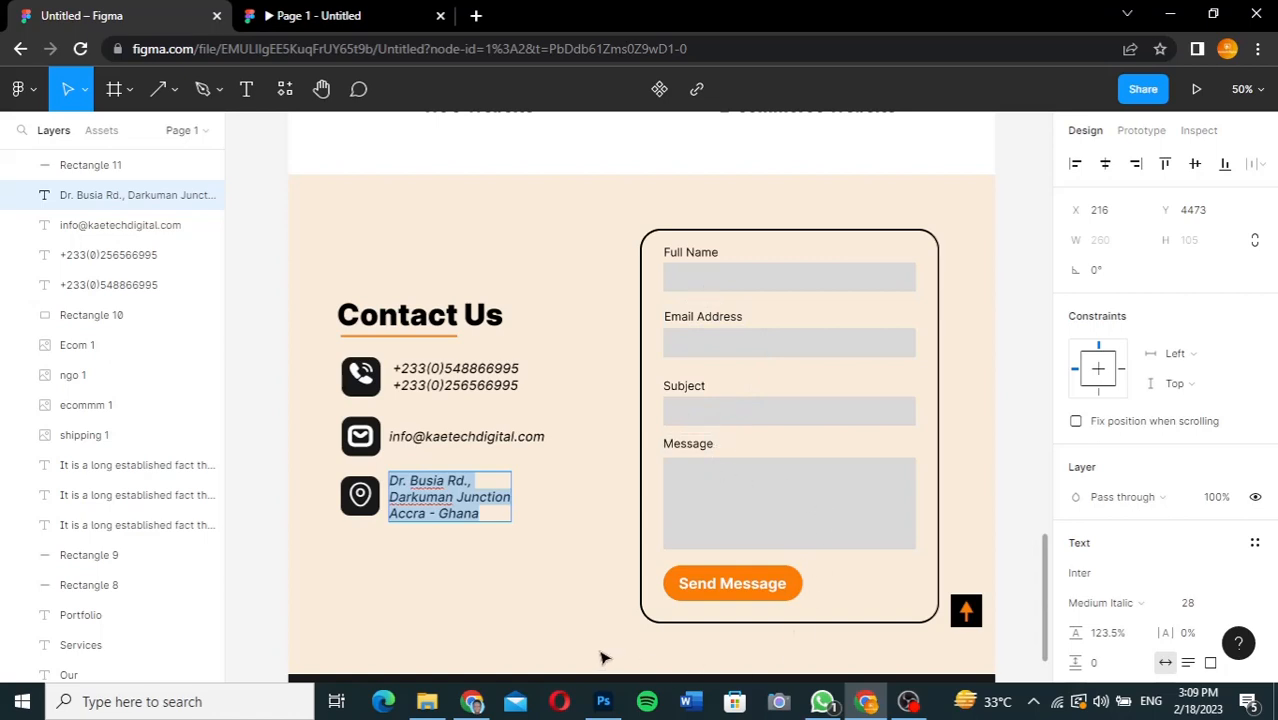
mouse_move(462, 707)
left_click(470, 615)
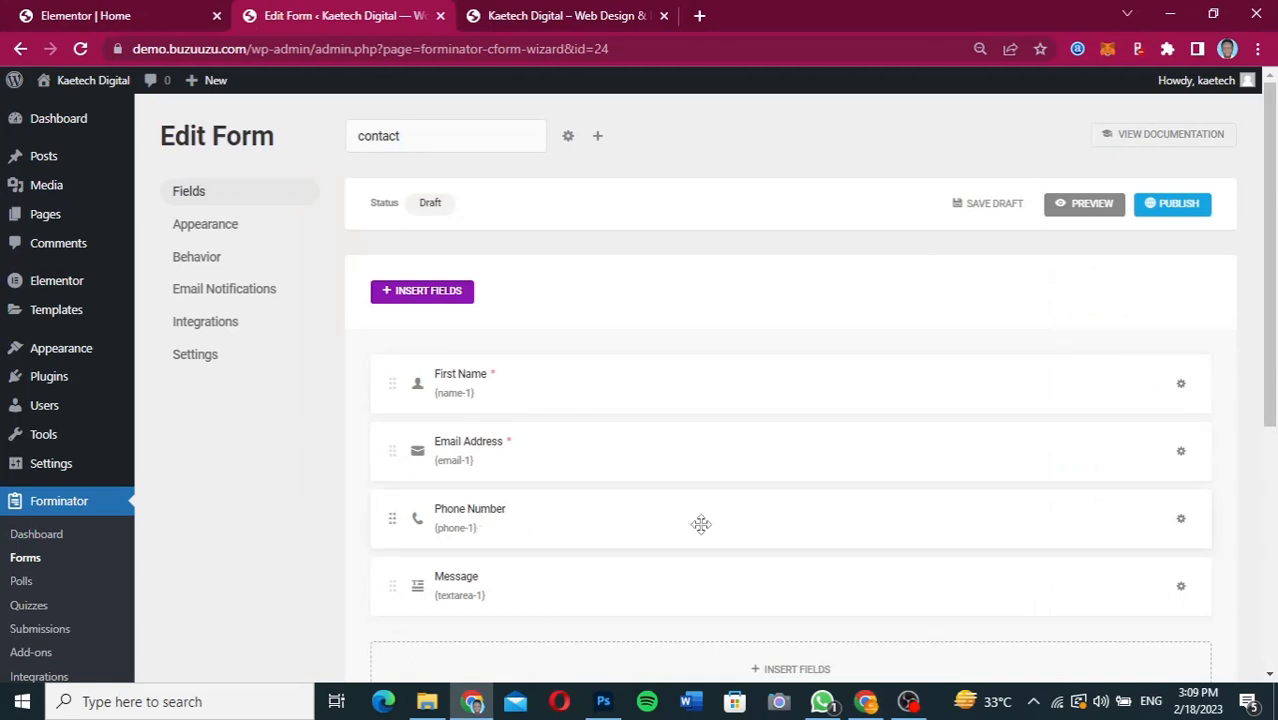
left_click(1181, 387)
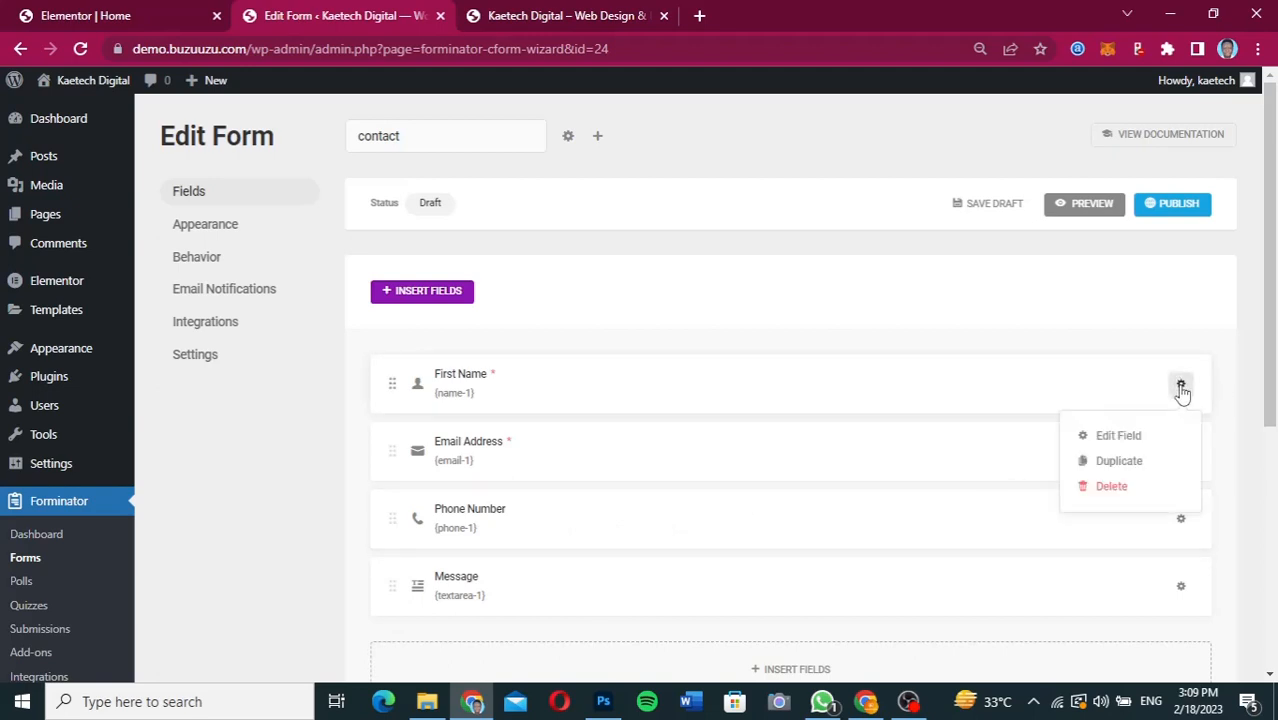
left_click(1127, 444)
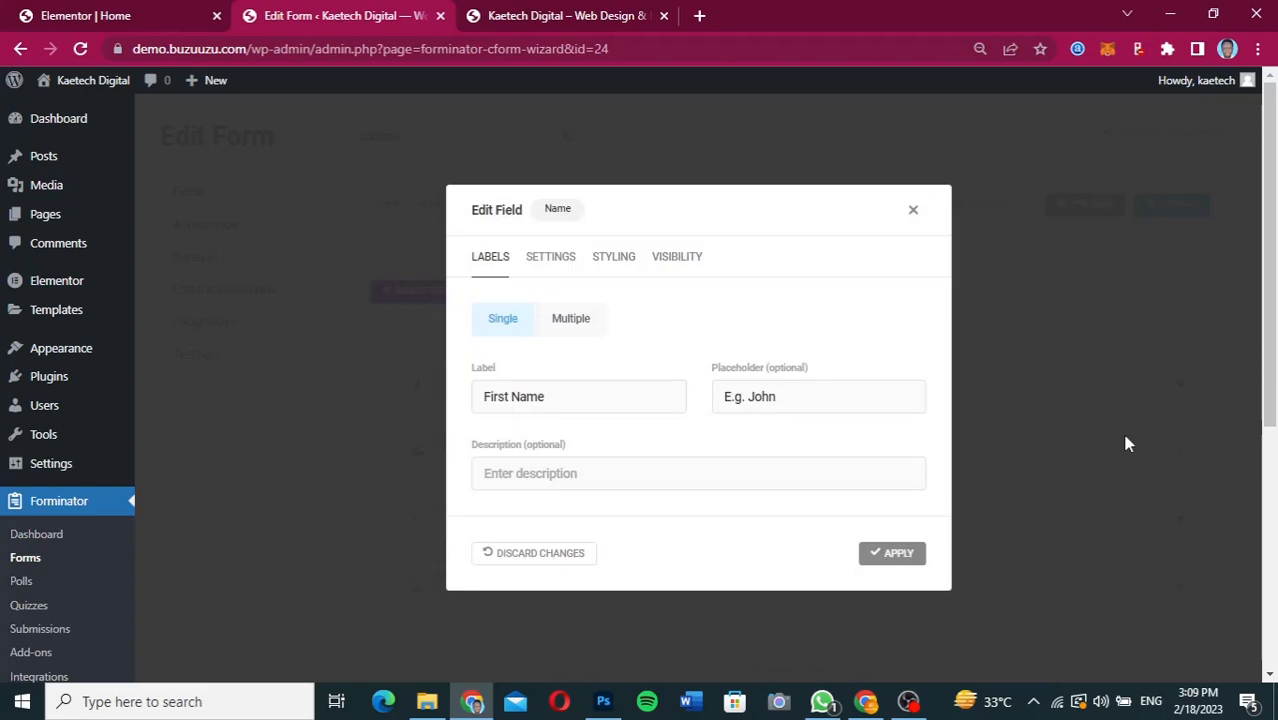
left_click(553, 396)
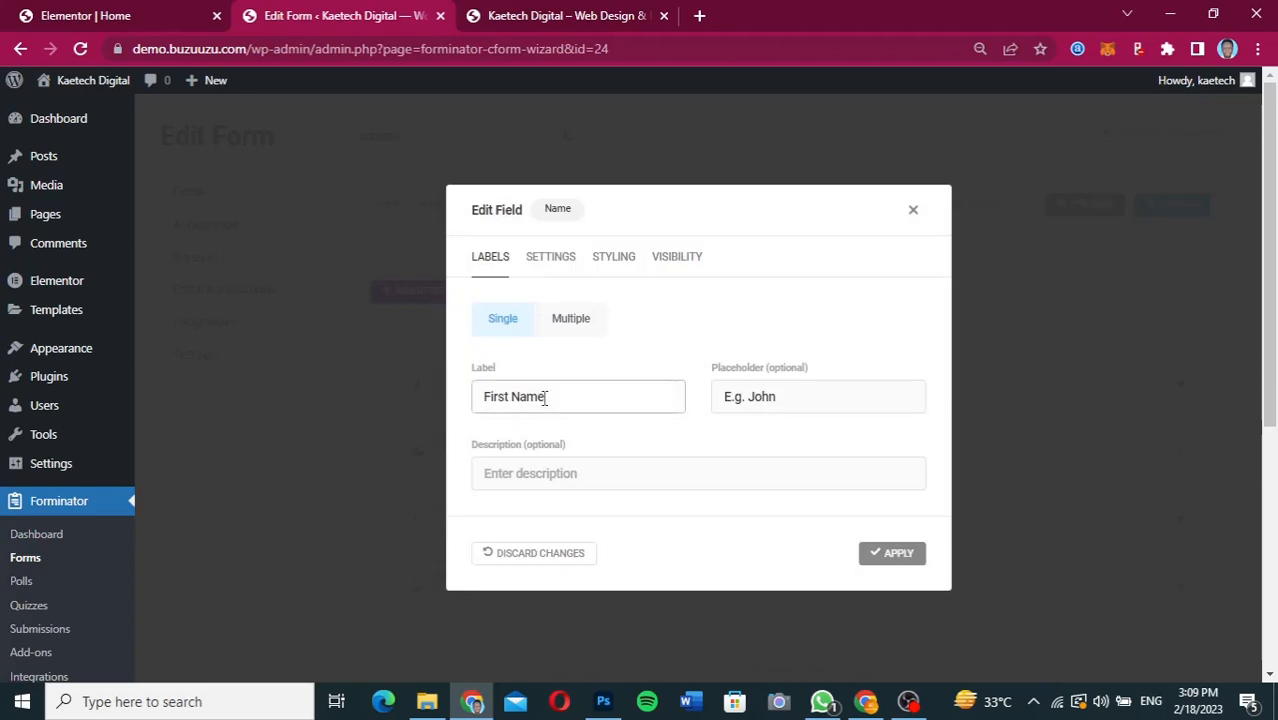
left_click_drag(565, 397, 405, 393)
type("Full Name")
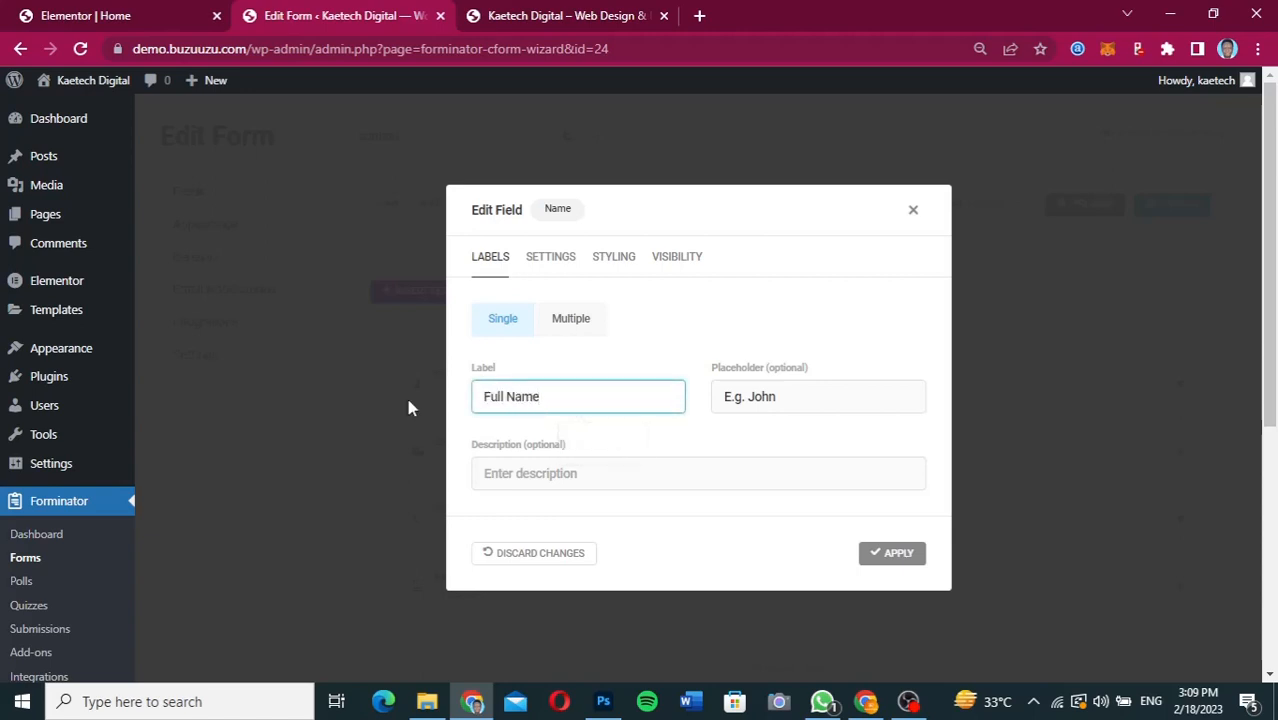
Keep the name field as Single, extend its placeholder to a sample full name and apply the field changes.
left_click(582, 326)
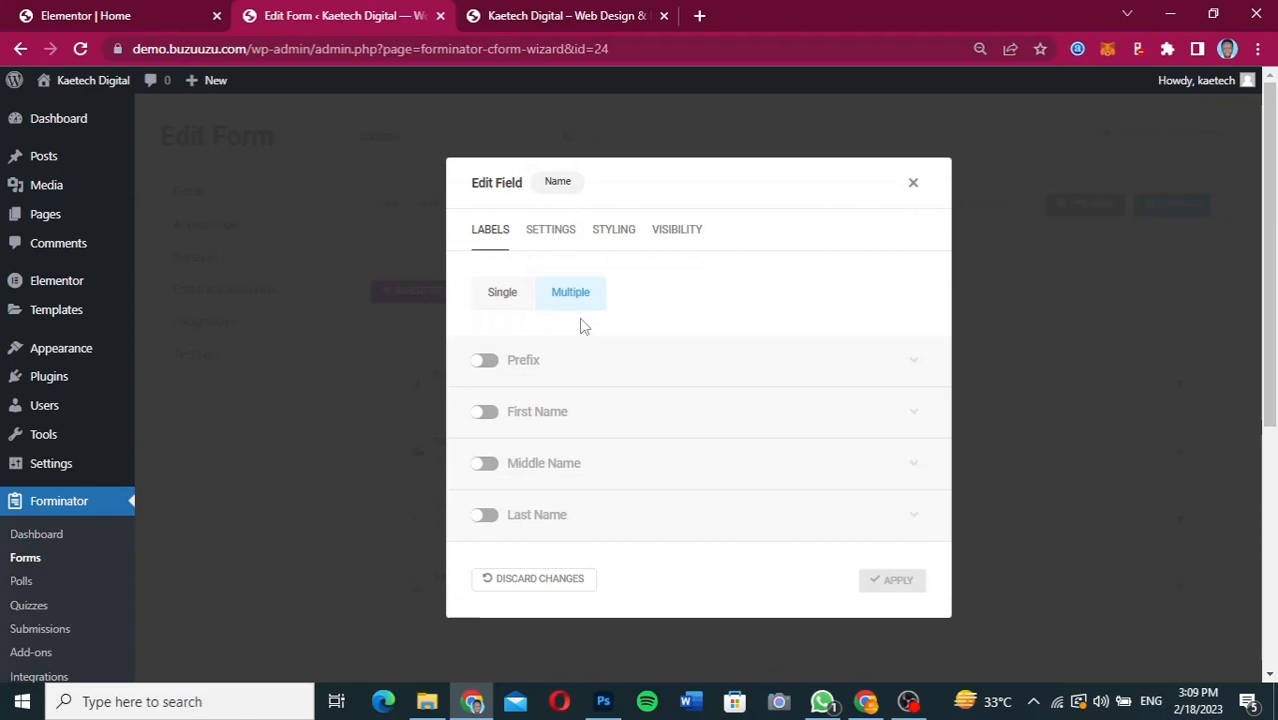
left_click(508, 294)
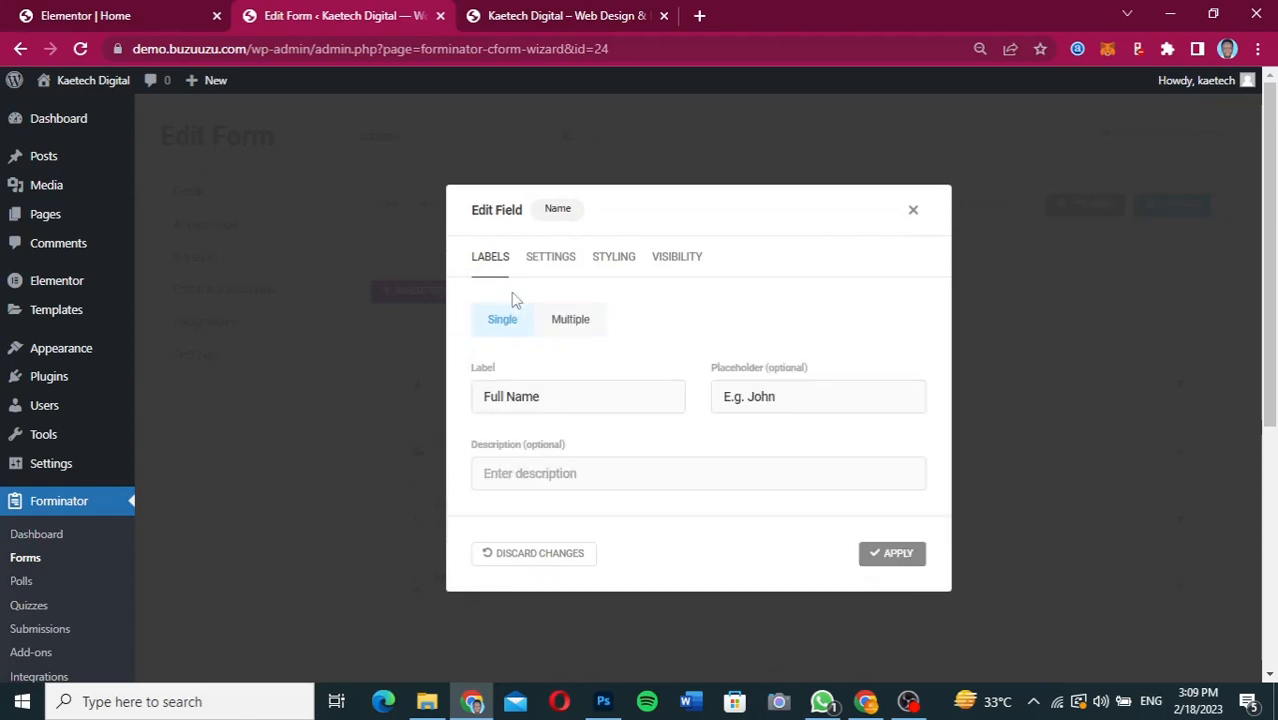
left_click(790, 401)
type("Dar")
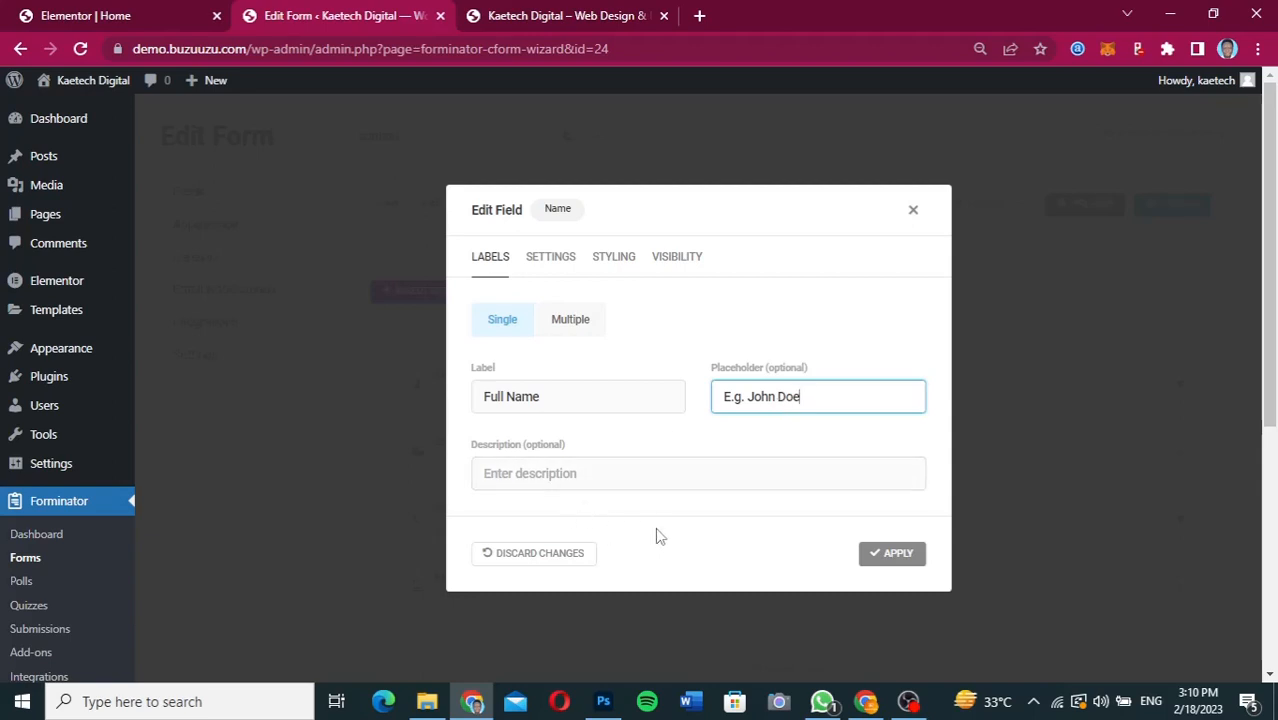
left_click(880, 556)
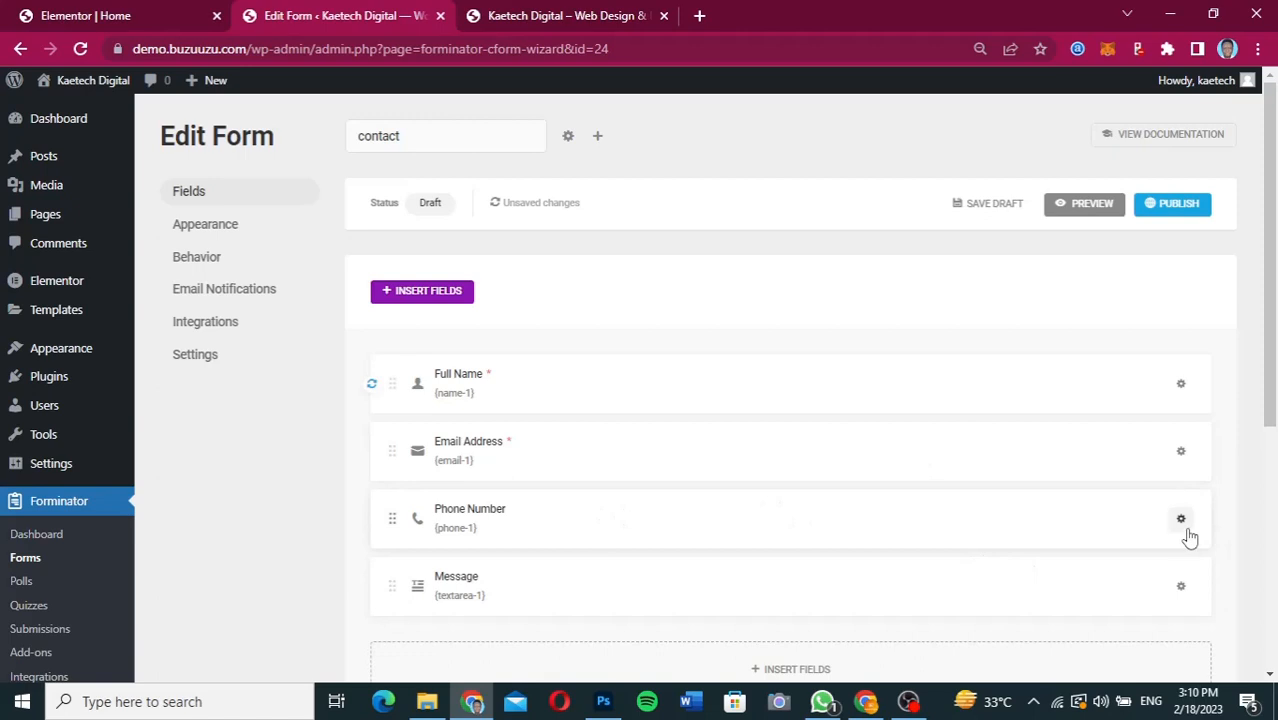
Delete the Phone Number field from the contact form.
left_click(1183, 527)
left_click(1111, 621)
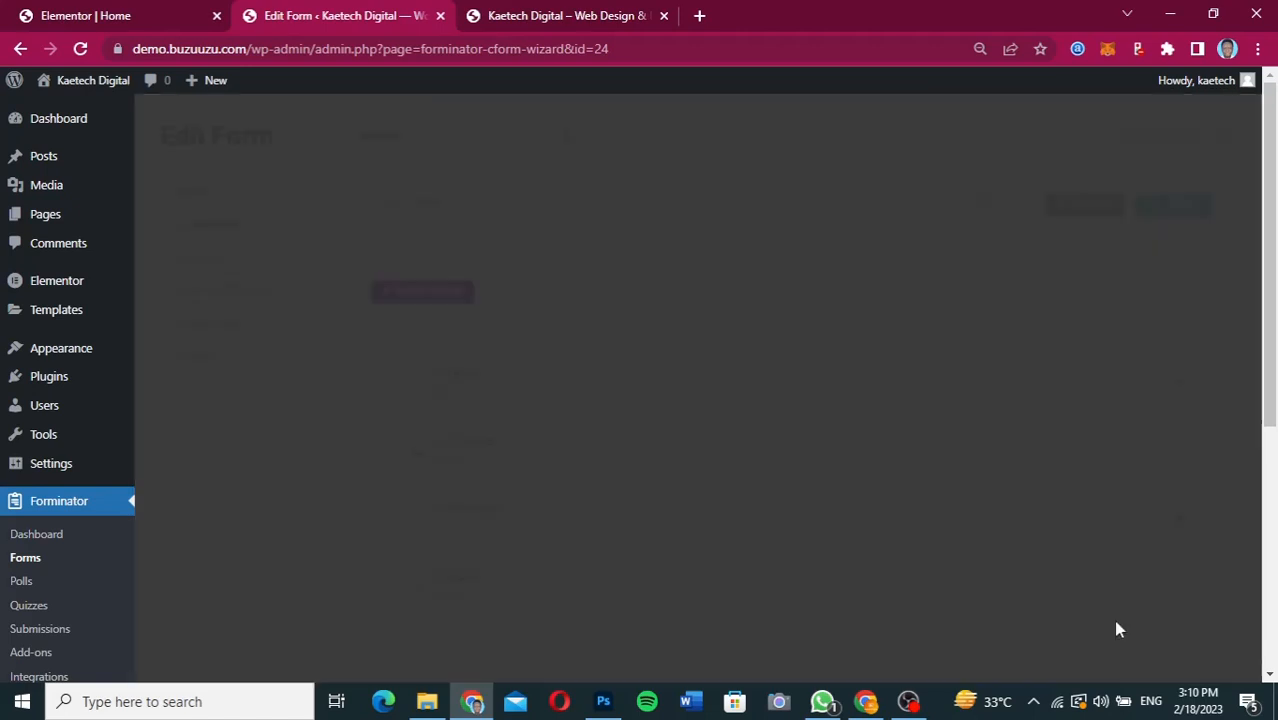
left_click(729, 448)
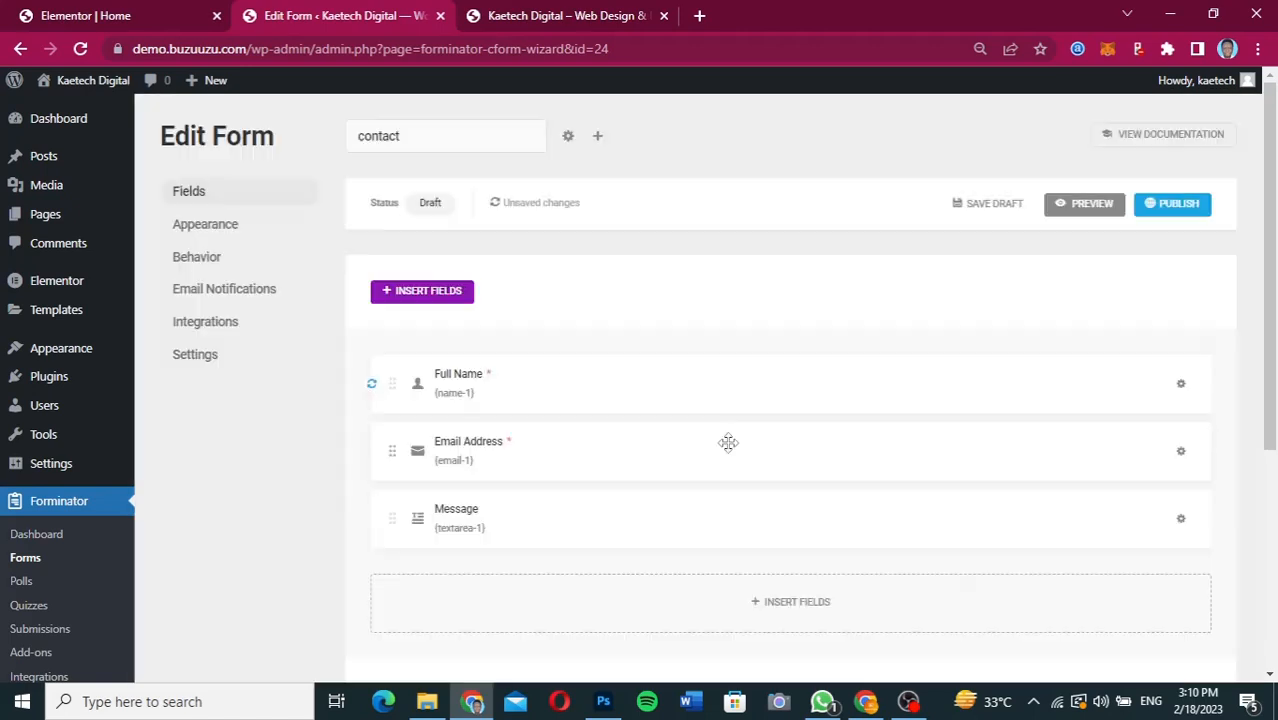
Insert an Input field below the Message field, checking the required field against the Figma design.
scroll(629, 521, "down", 1)
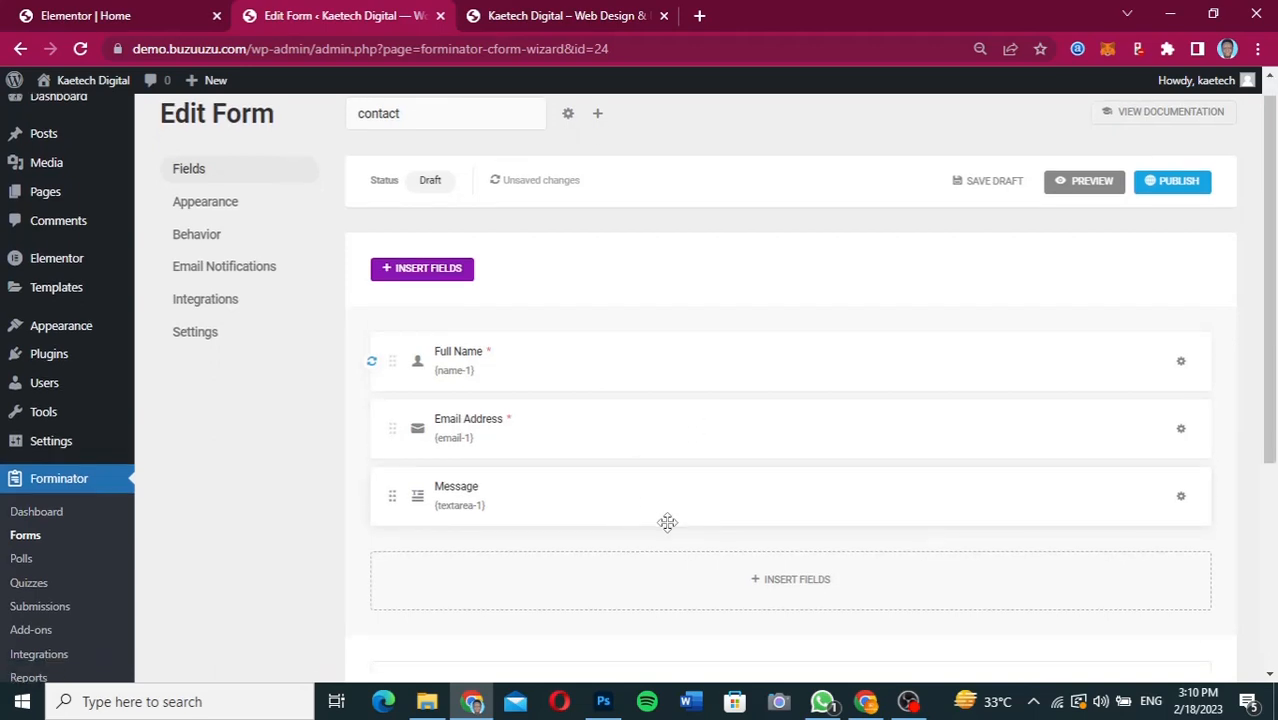
left_click(797, 590)
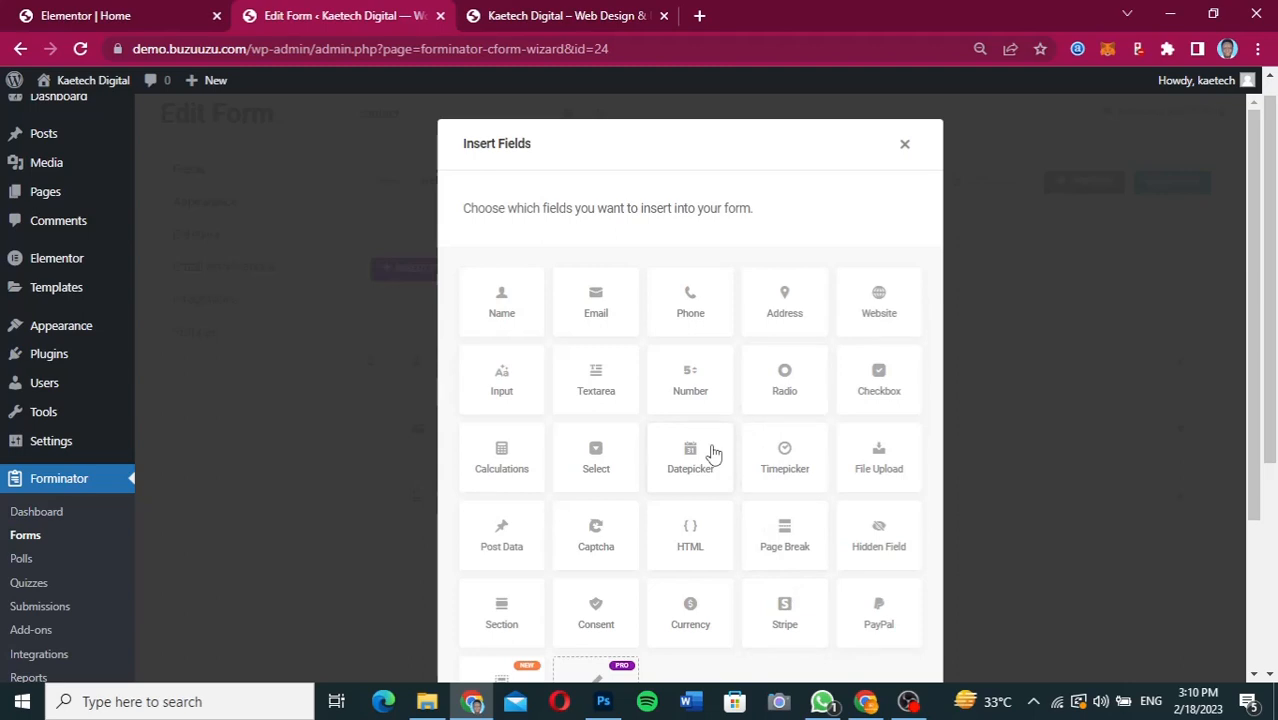
left_click(866, 701)
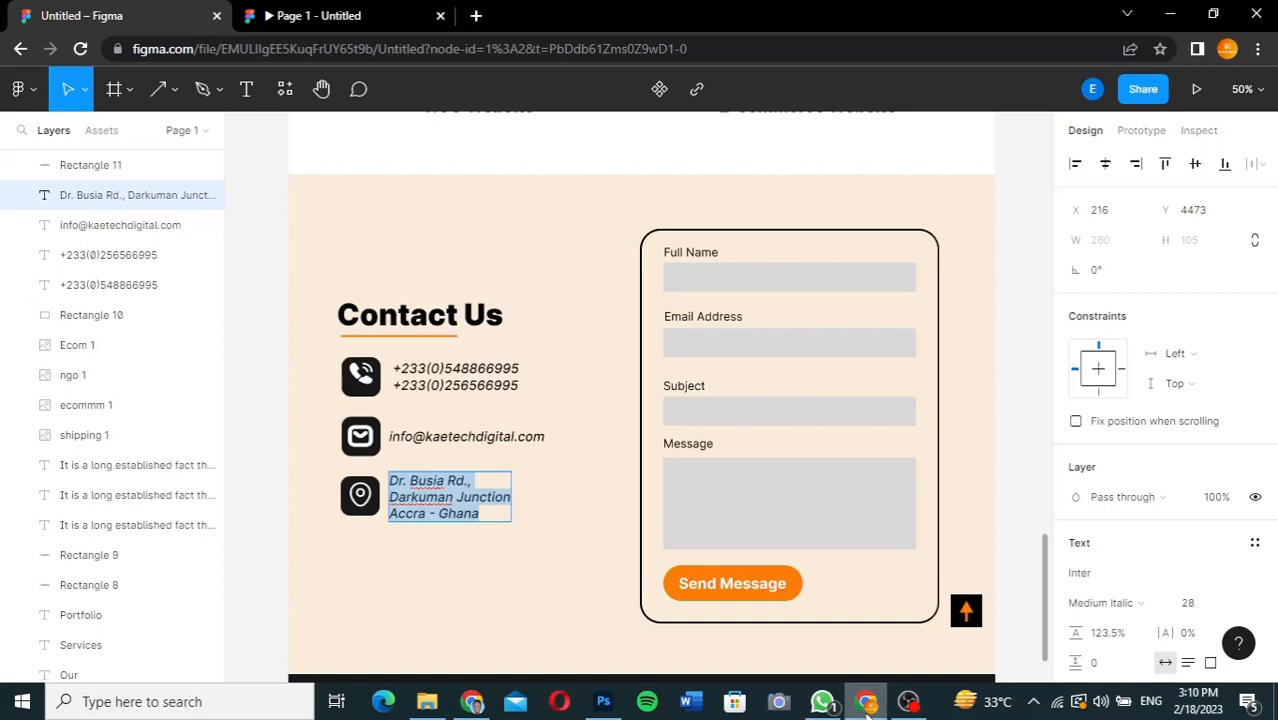
left_click(472, 701)
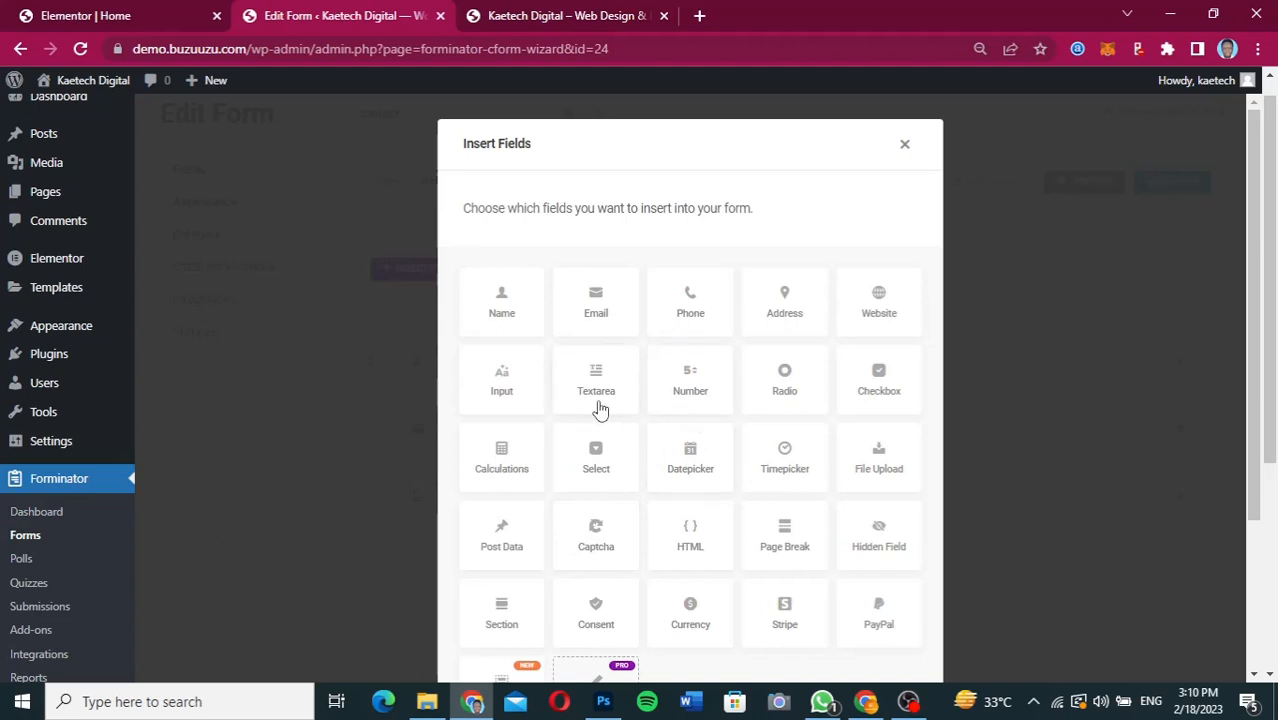
left_click(501, 389)
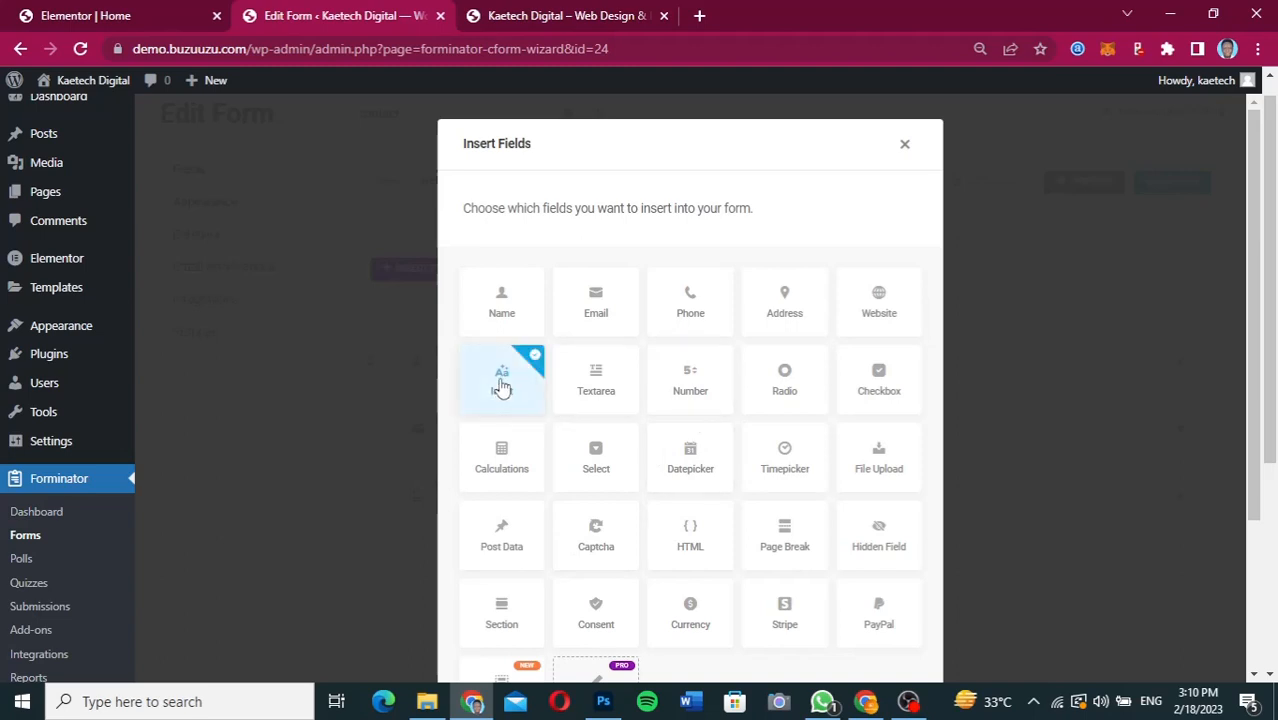
scroll(766, 571, "down", 3)
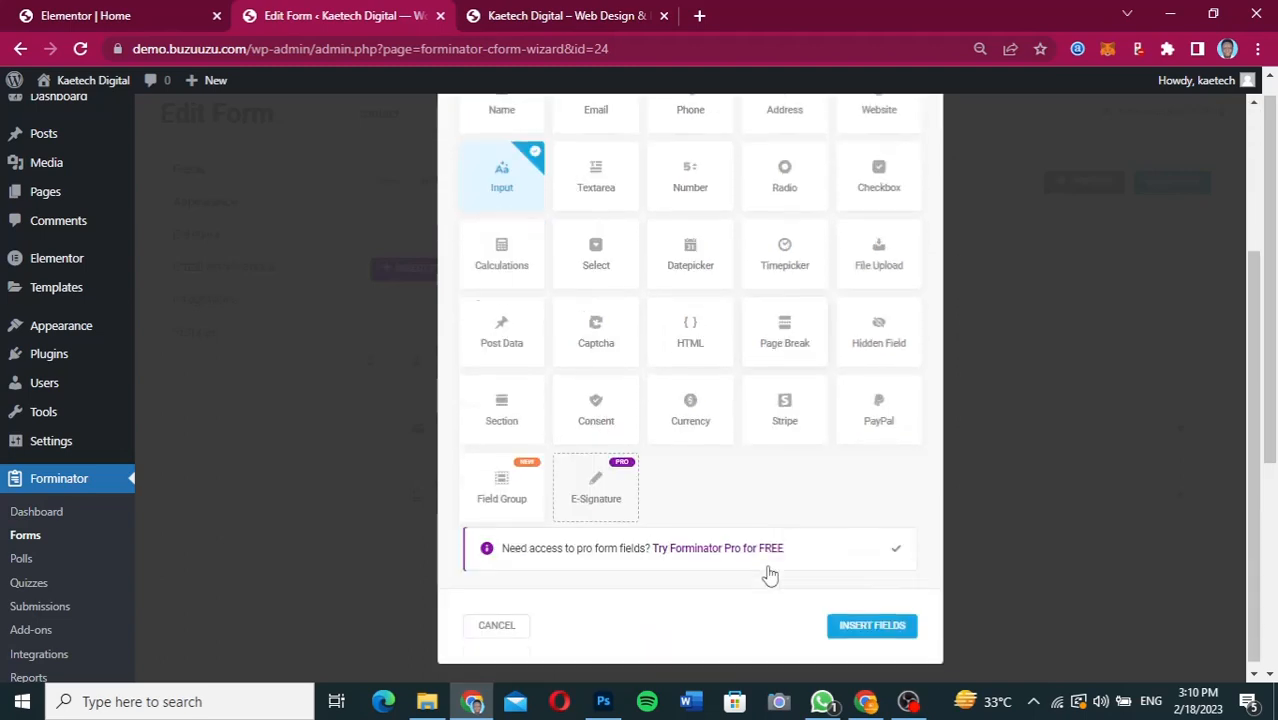
left_click(864, 619)
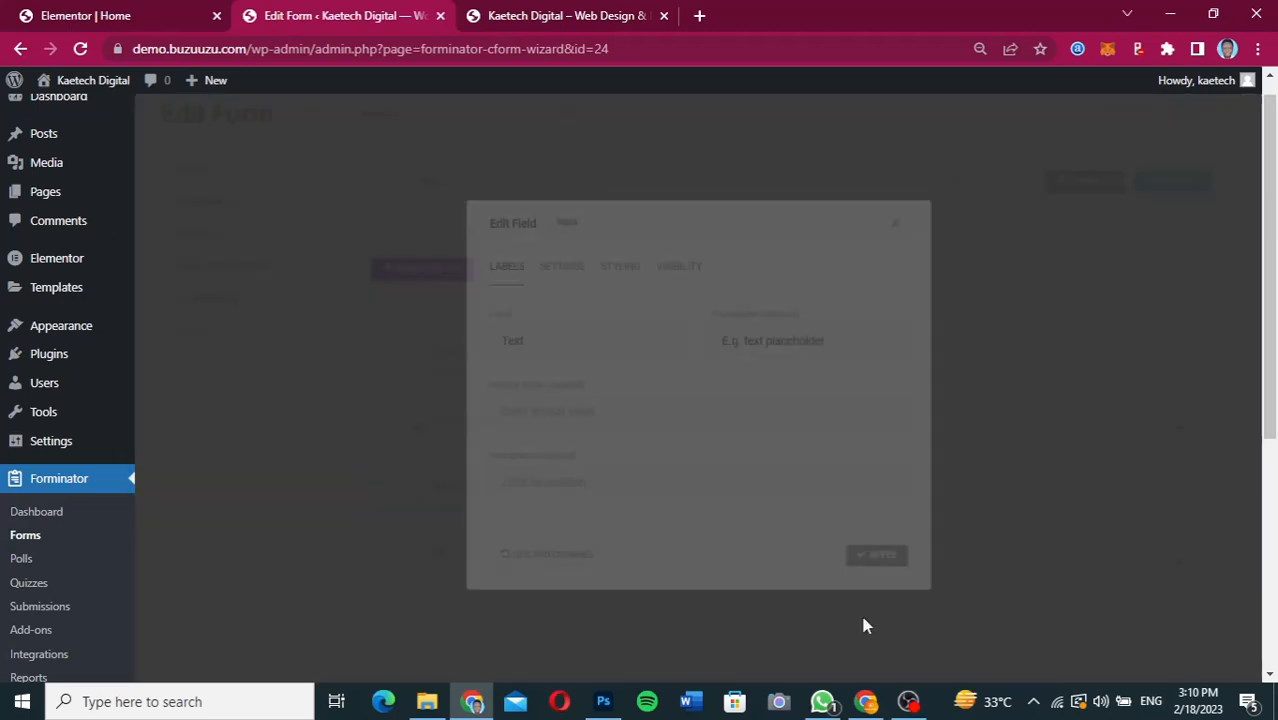
Label the new input field "Subject", set its placeholder to "E.g. Subject here" and apply the changes.
left_click_drag(513, 331, 434, 325)
type("Sub")
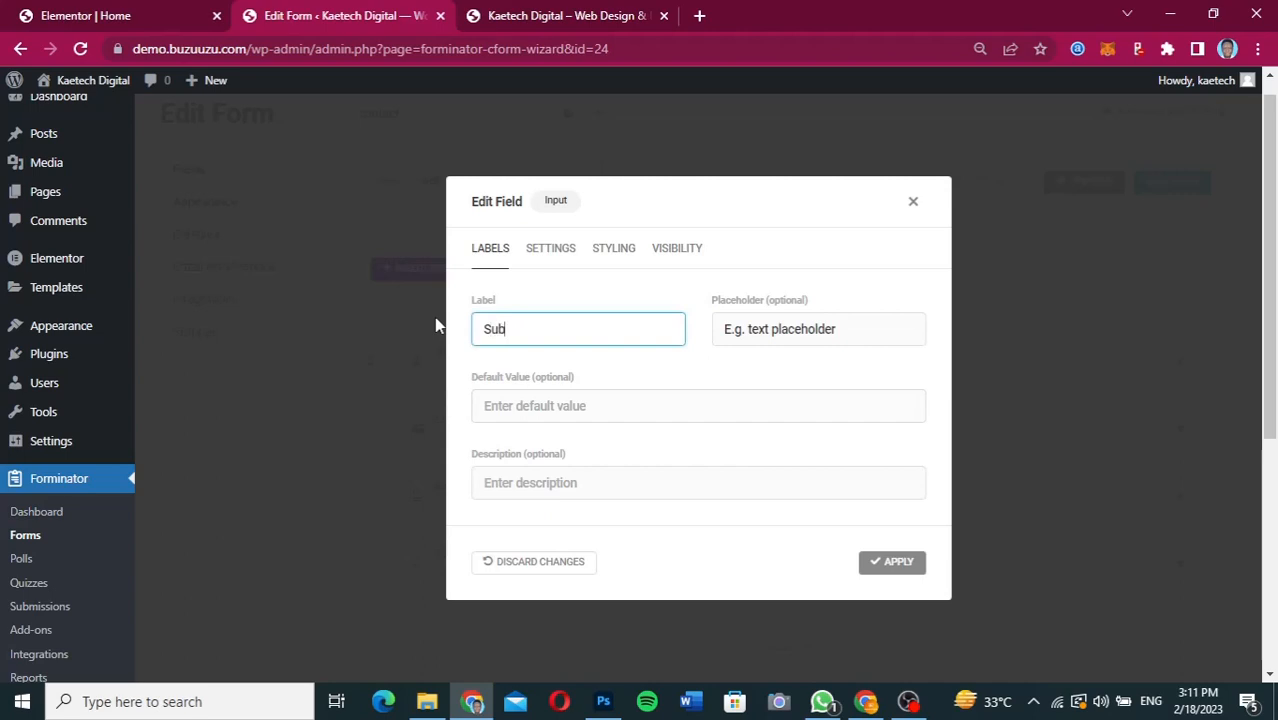
type("ject")
left_click_drag(842, 331, 750, 322)
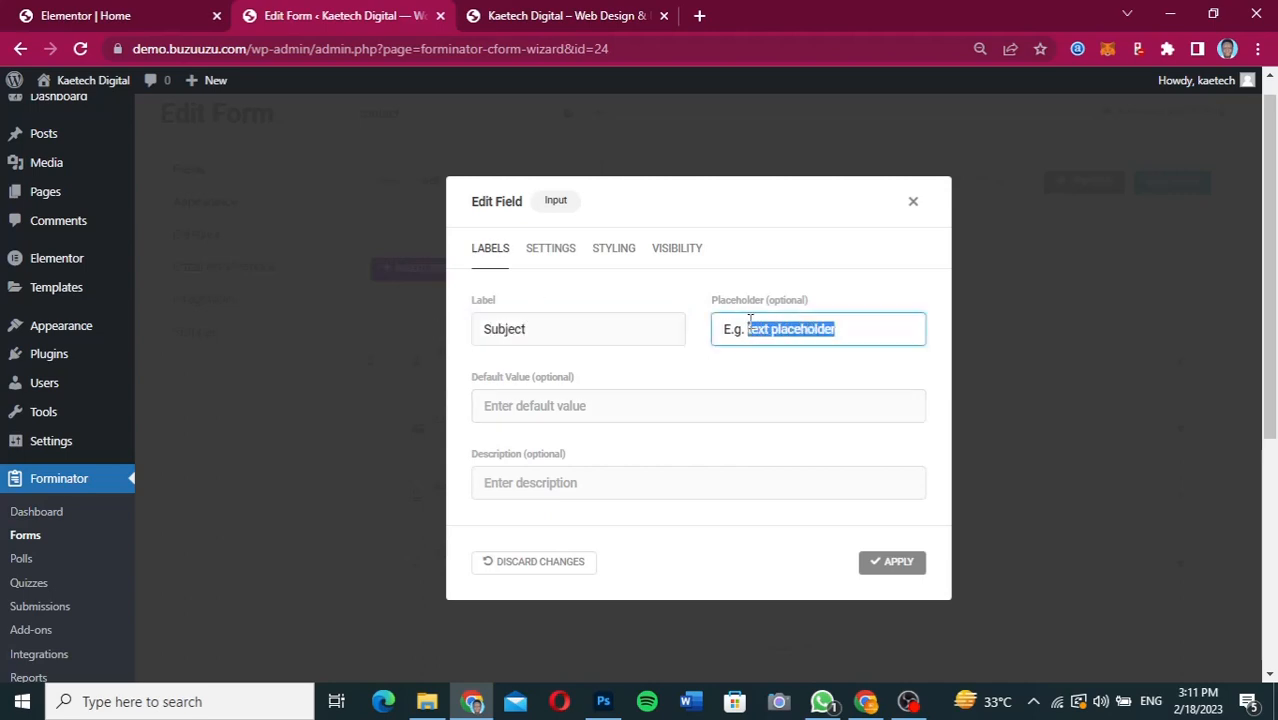
type("Su")
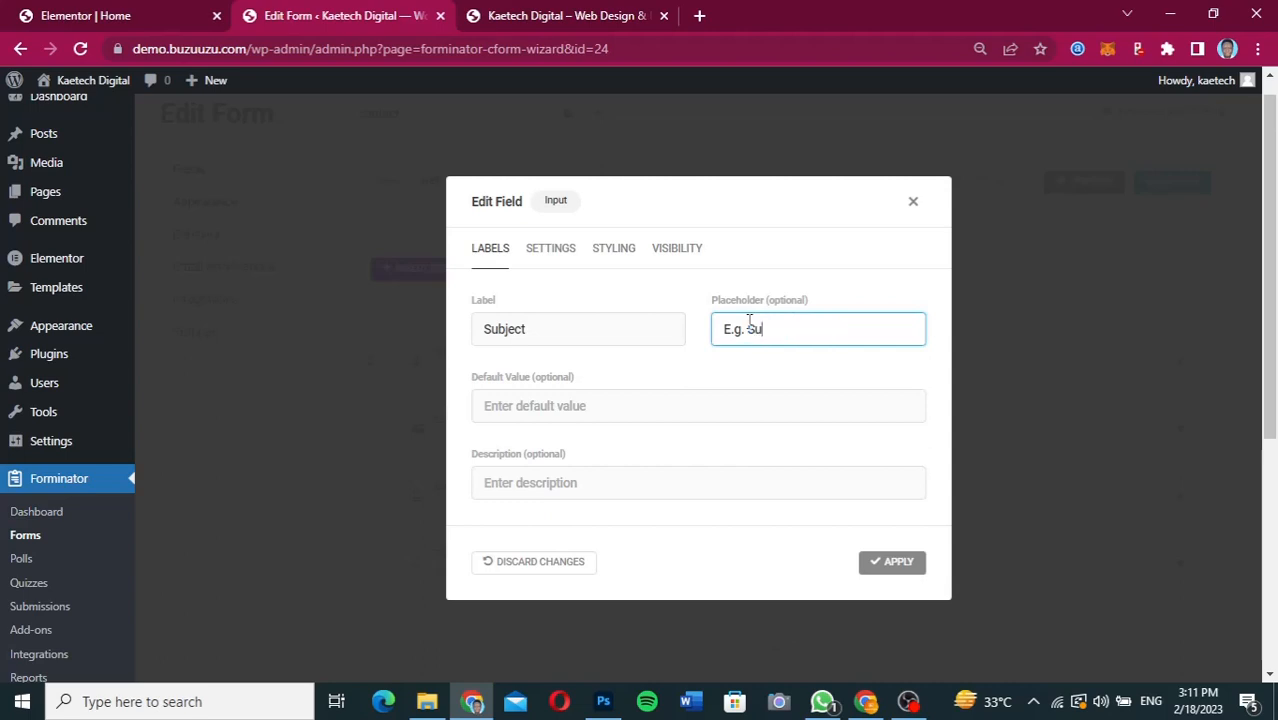
type("bject here")
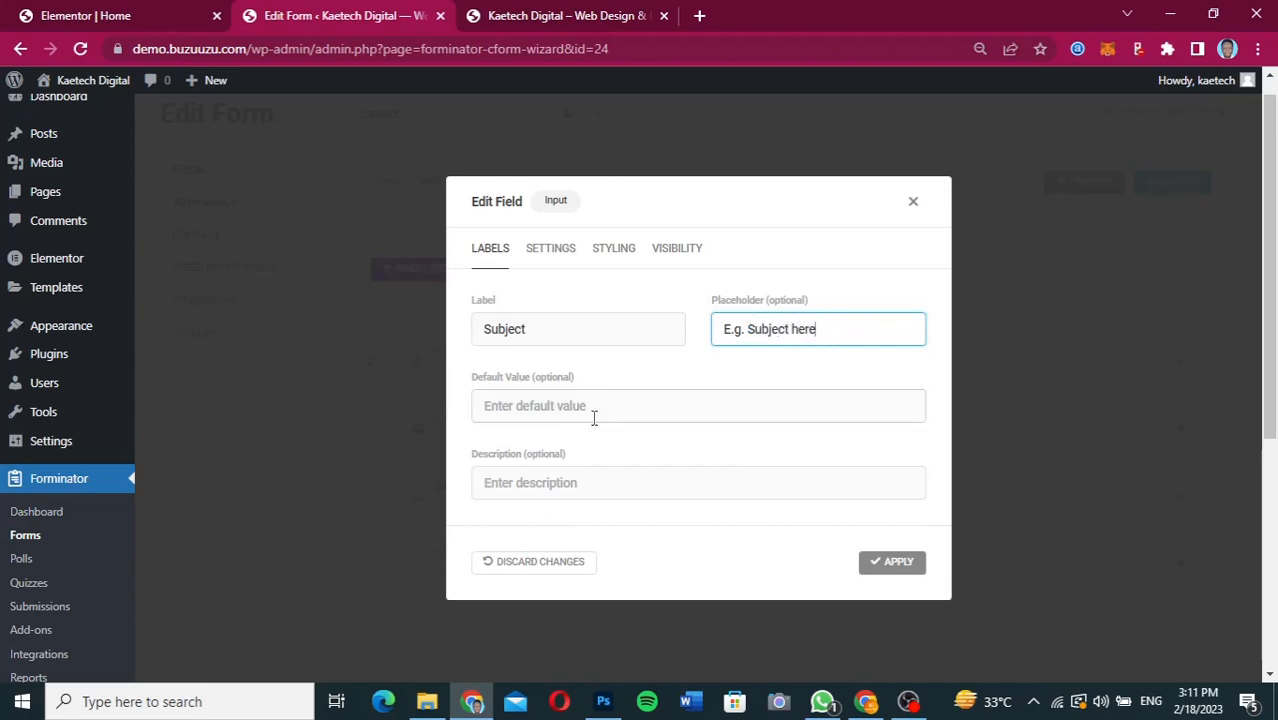
left_click(550, 248)
left_click(605, 200)
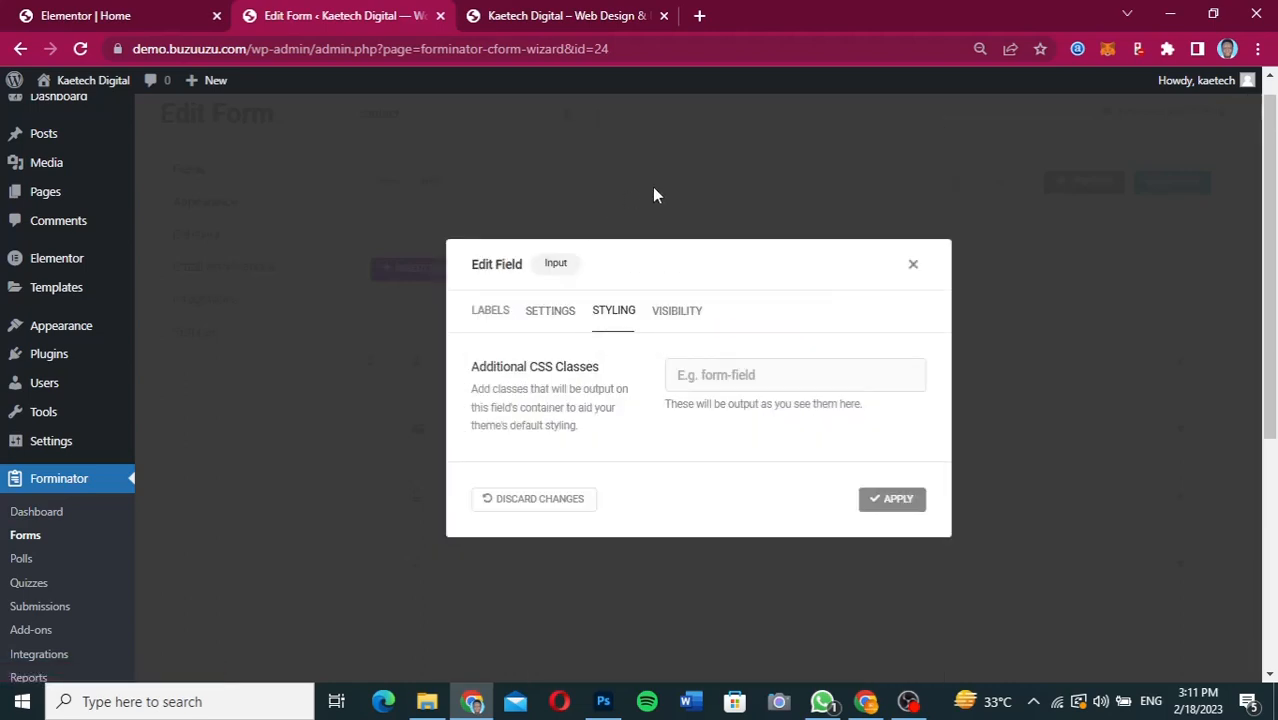
left_click(502, 318)
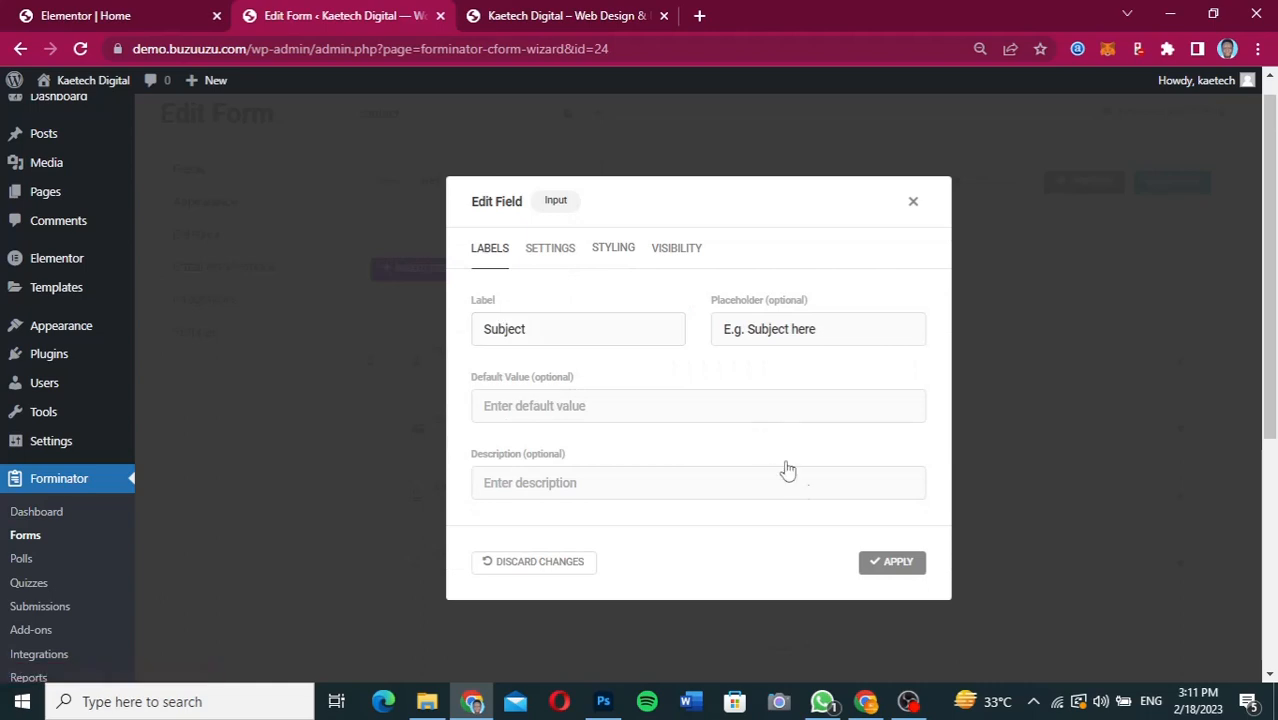
left_click(885, 576)
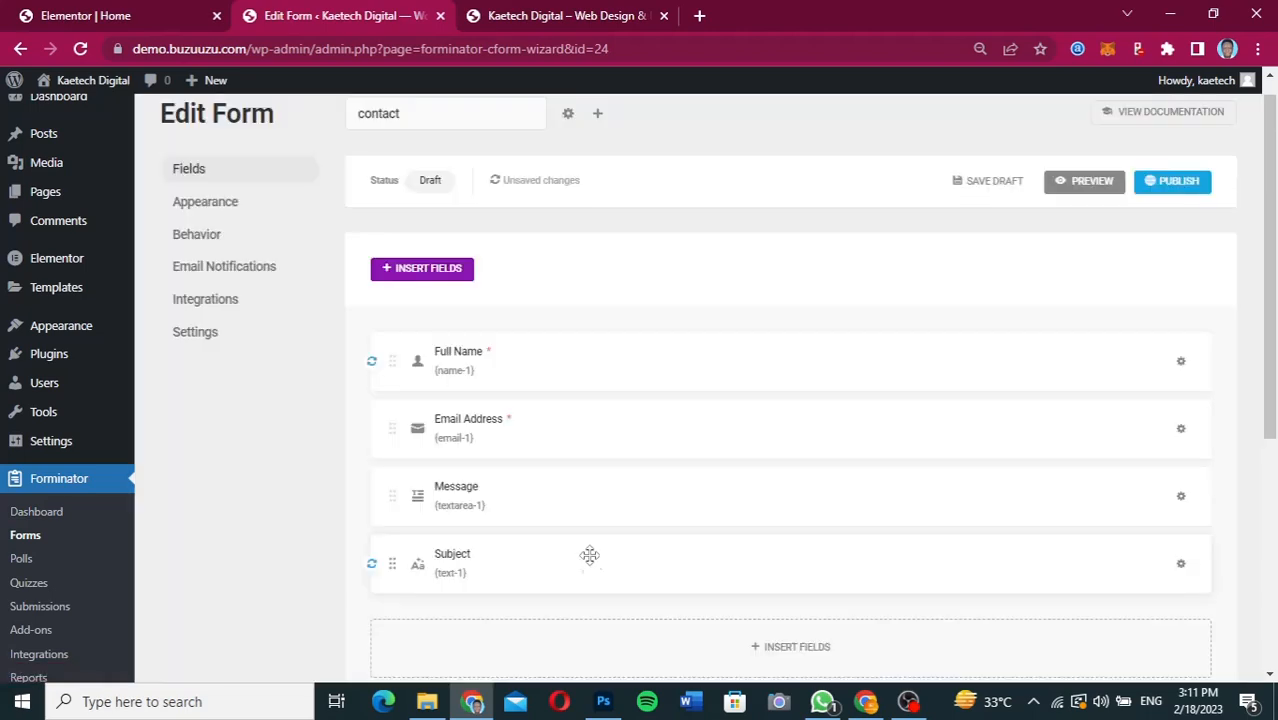
Move the Subject field above the Message field in the form.
left_click_drag(391, 565, 393, 567)
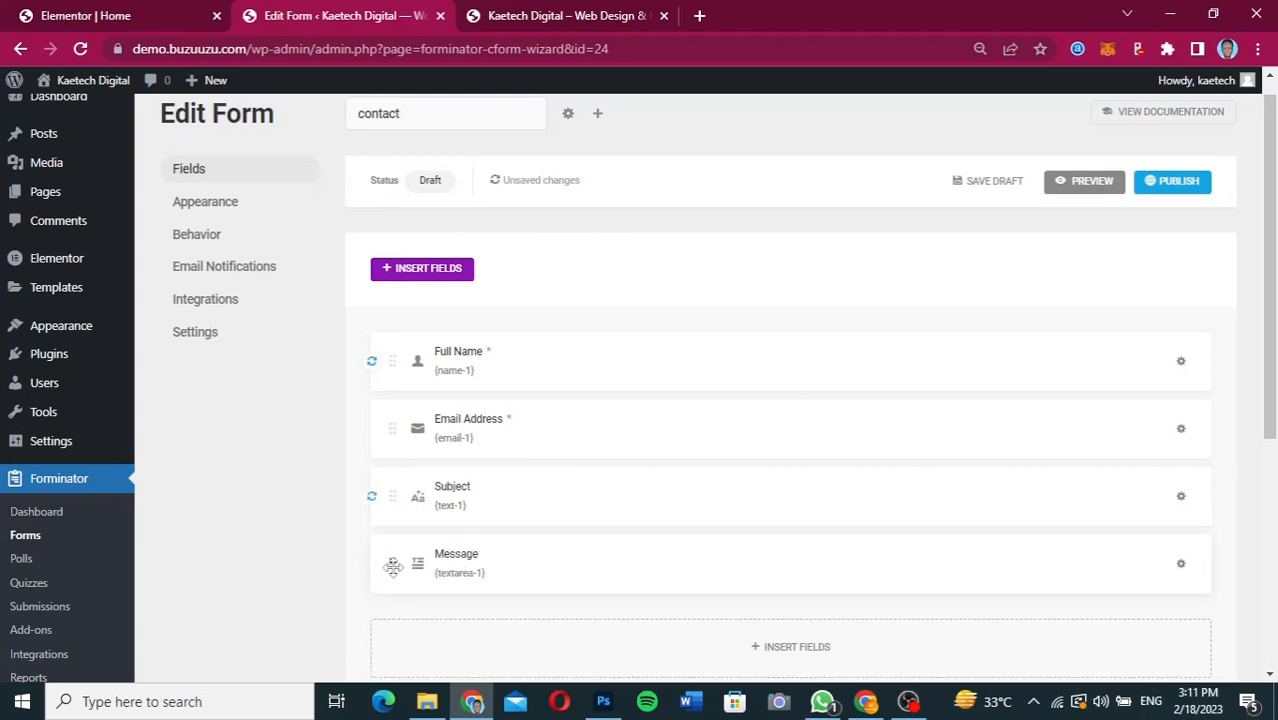
left_click(393, 567)
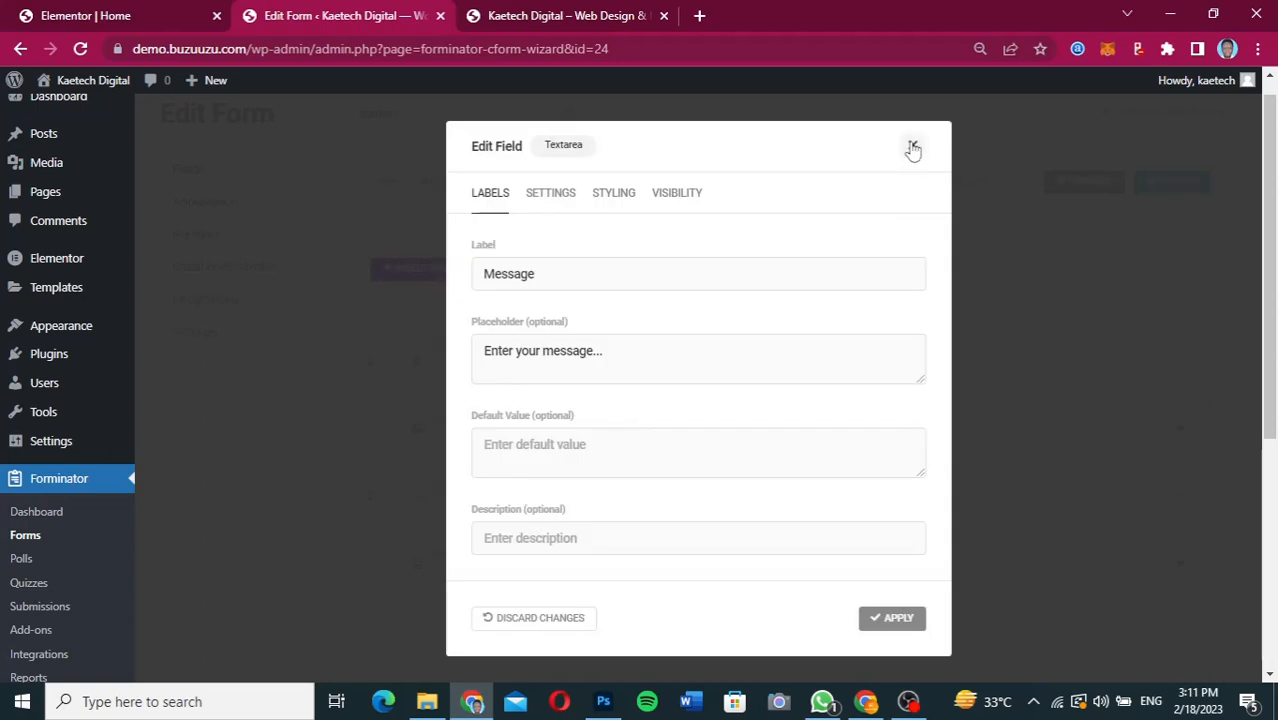
Close the Message field's settings and review the order of the form's fields down to the Send Message button.
left_click(913, 149)
mouse_move(393, 485)
left_mouse_down()
mouse_move(395, 460)
mouse_move(396, 497)
left_mouse_up()
left_click_drag(394, 534, 393, 497)
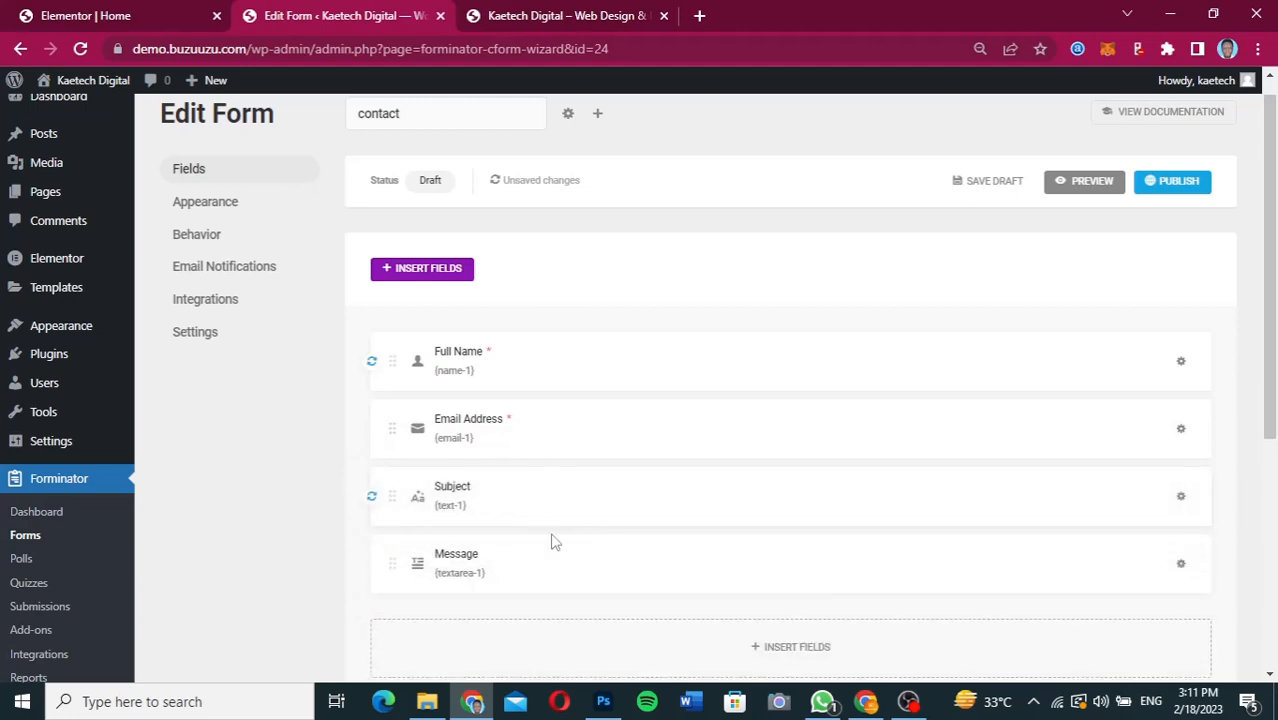
scroll(551, 535, "down", 1)
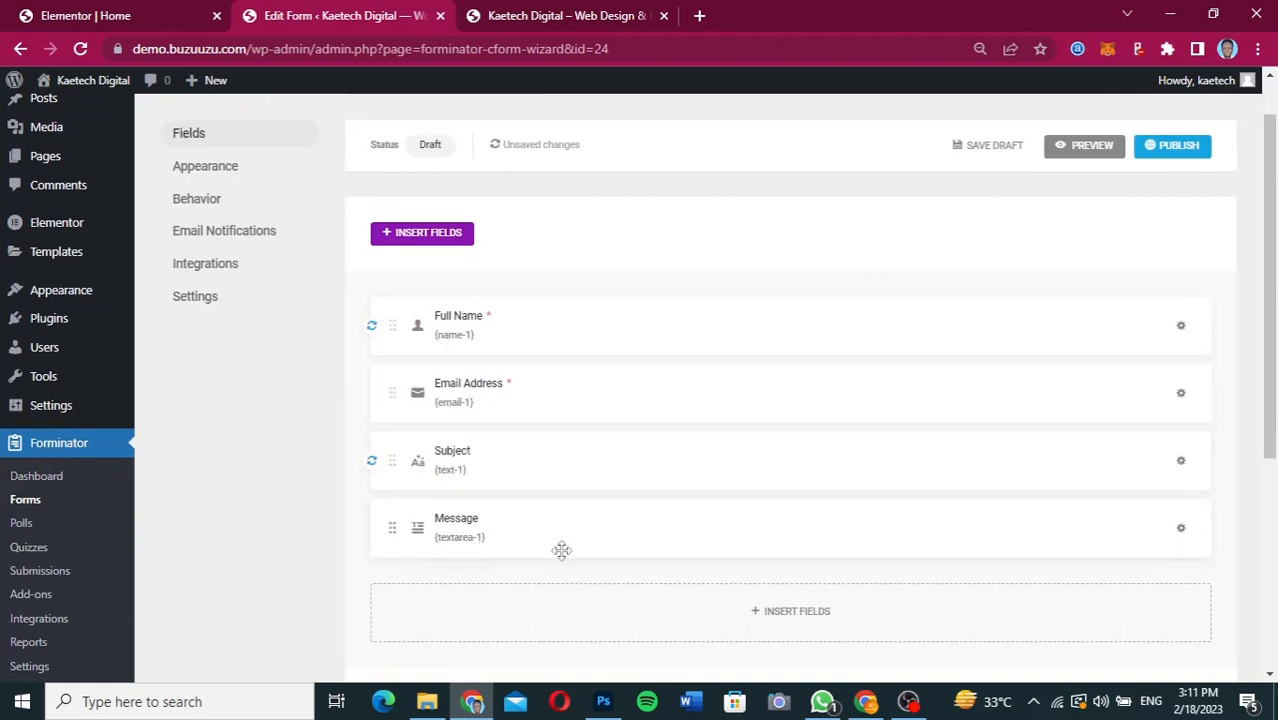
scroll(714, 540, "down", 3)
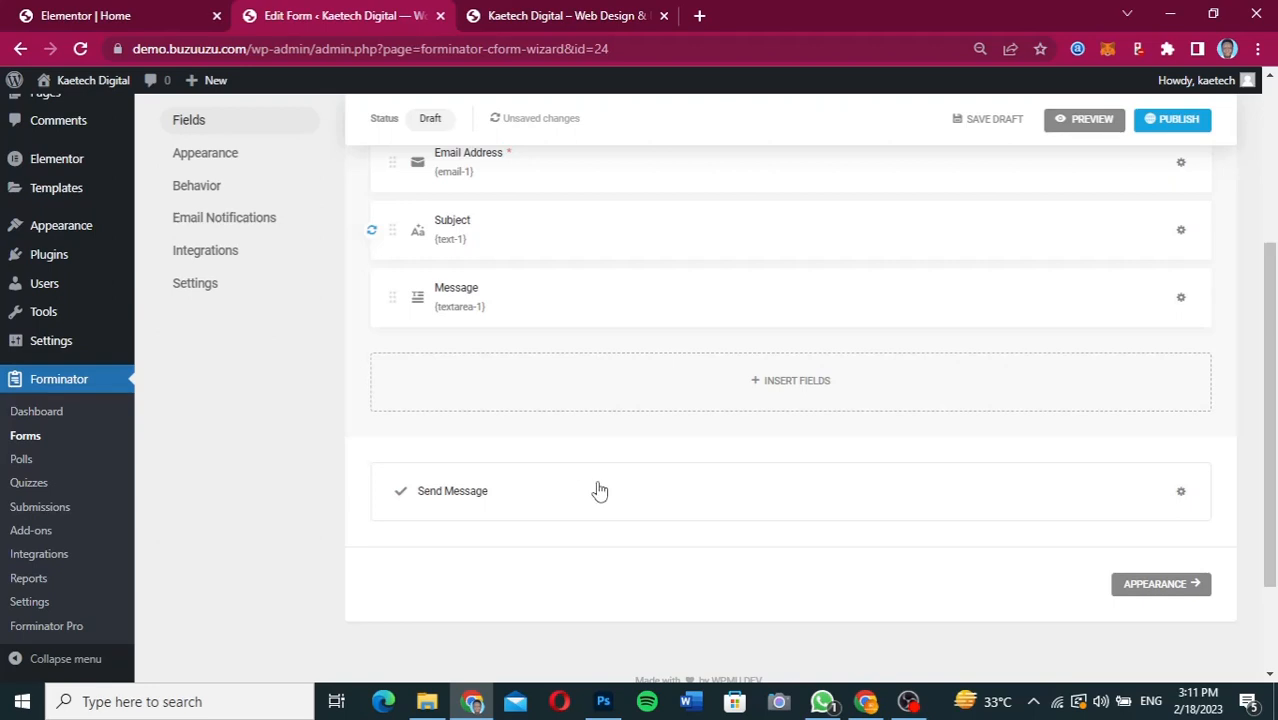
scroll(598, 490, "up", 3)
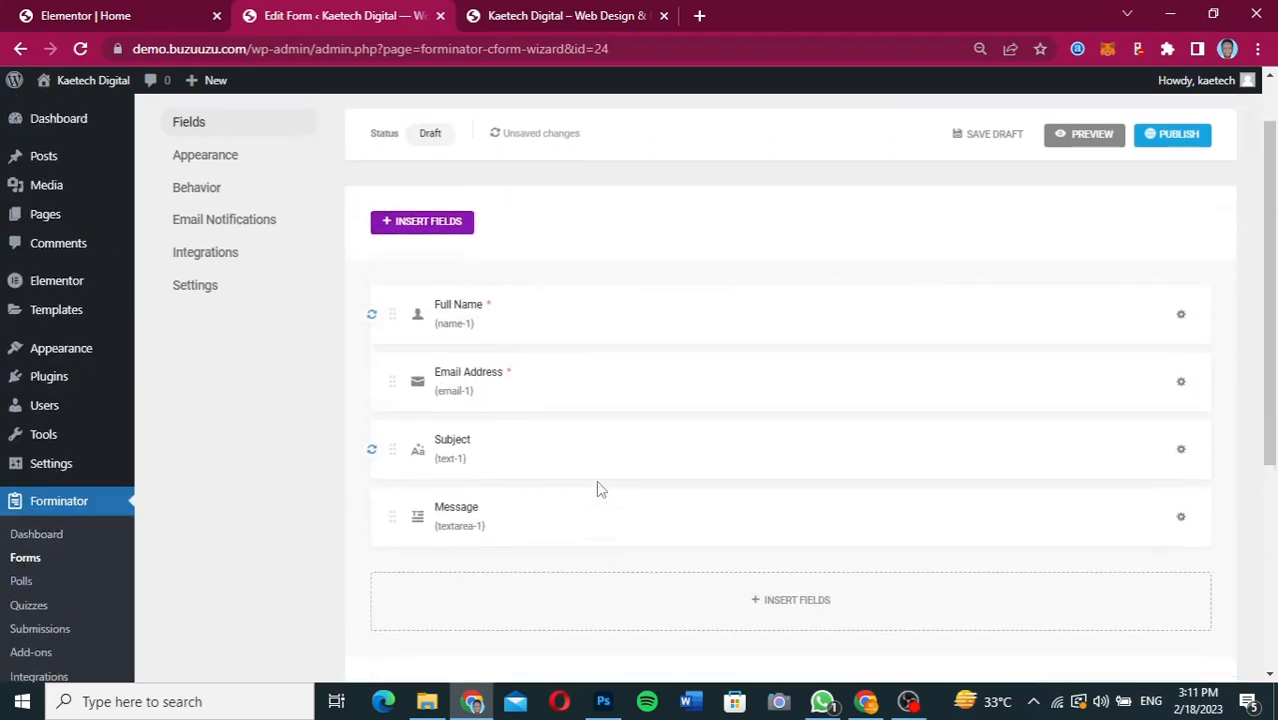
scroll(596, 480, "down", 4)
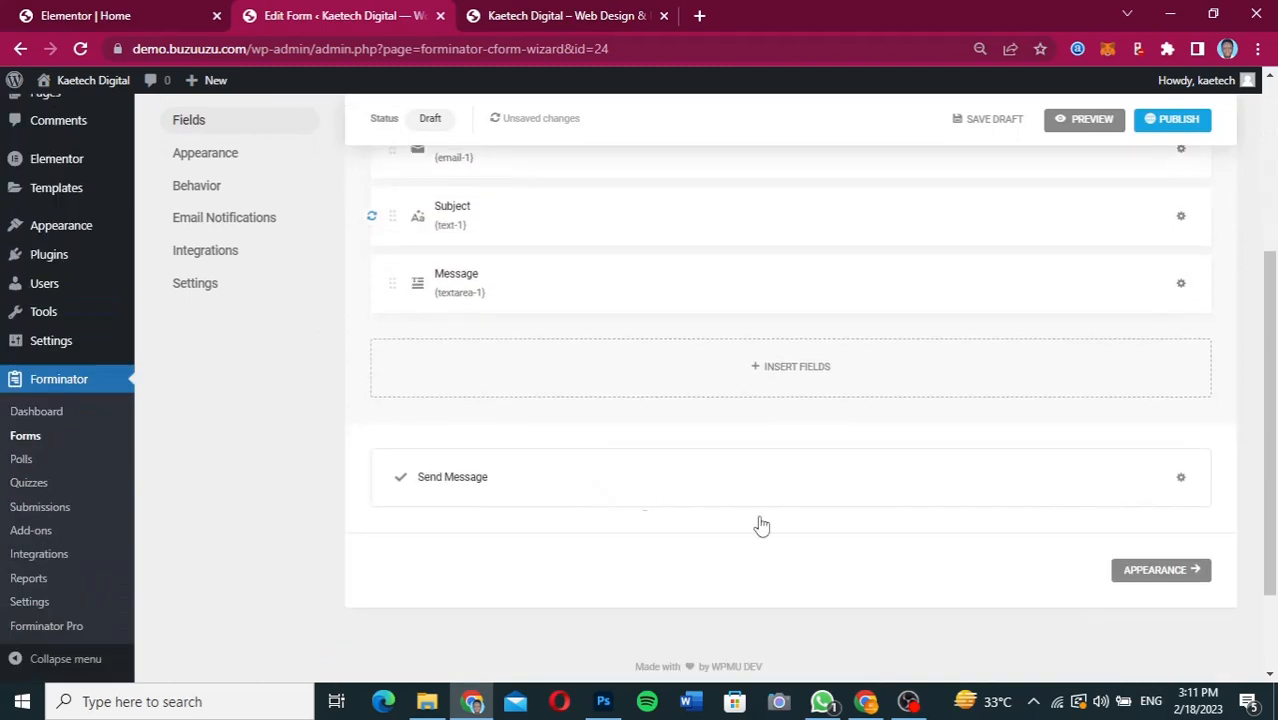
Open the form's Appearance settings and check the contact form's styling in the Figma design.
left_click(1160, 569)
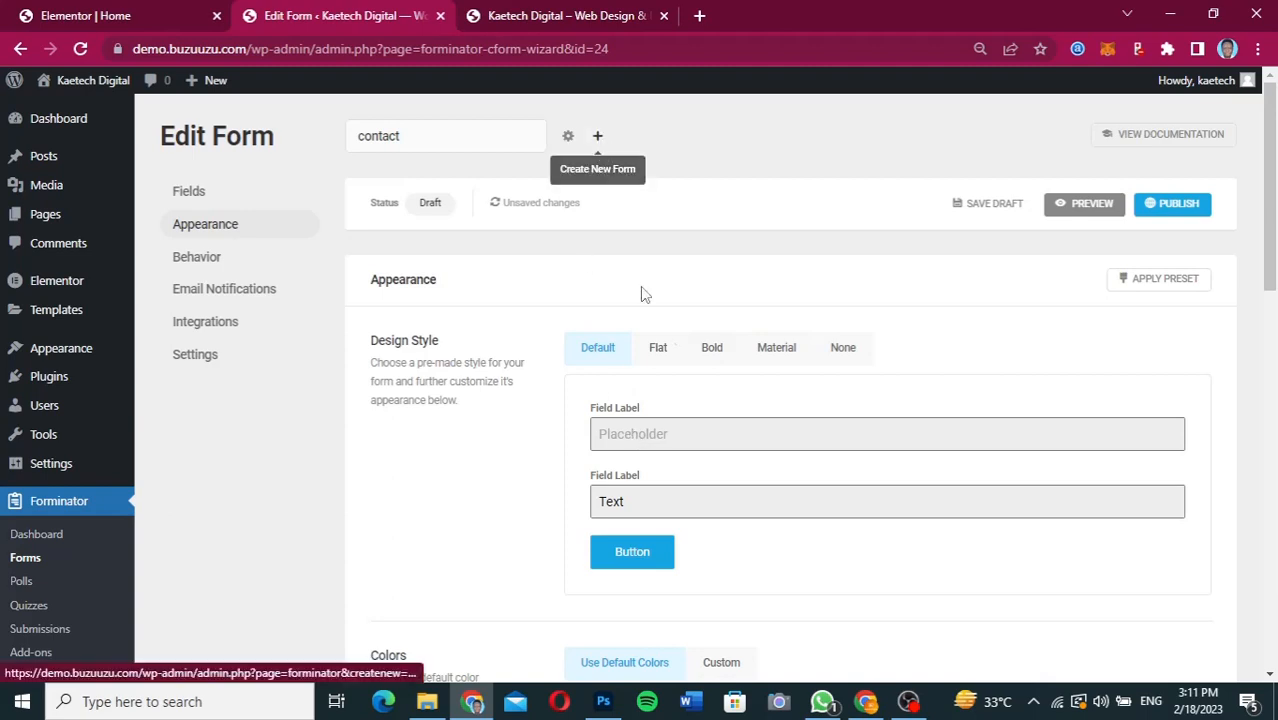
mouse_move(866, 704)
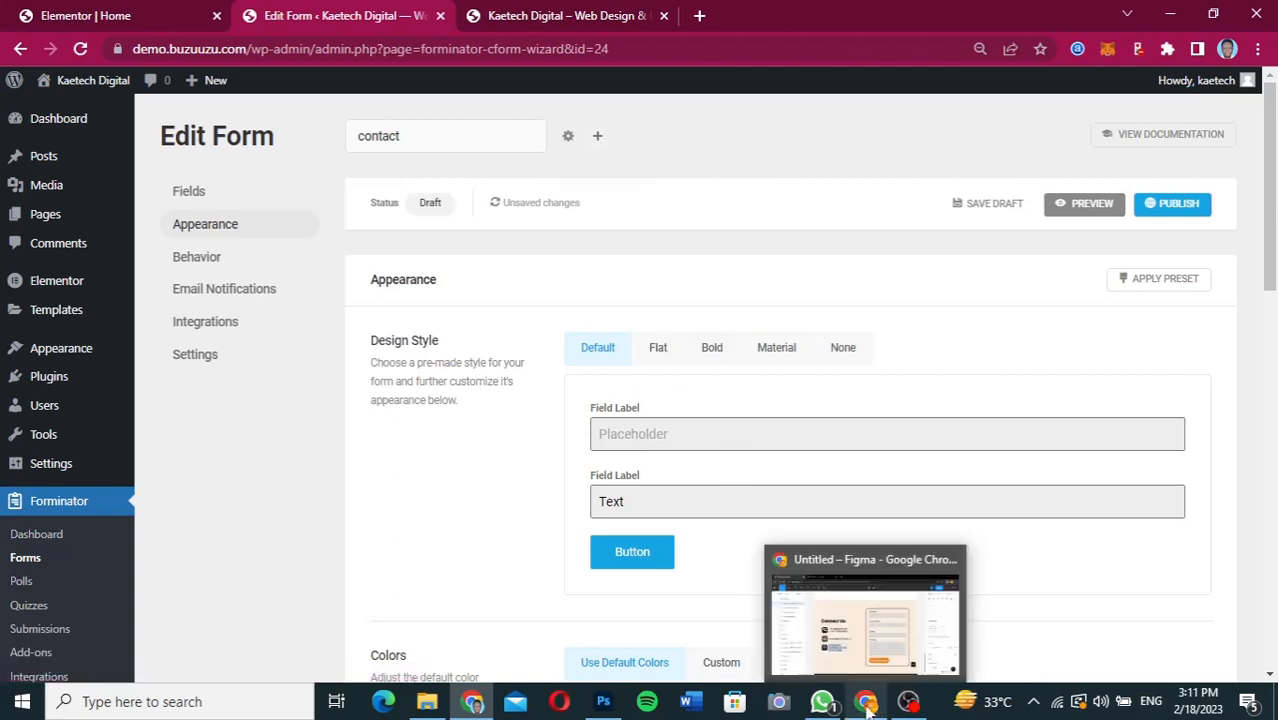
left_click(862, 632)
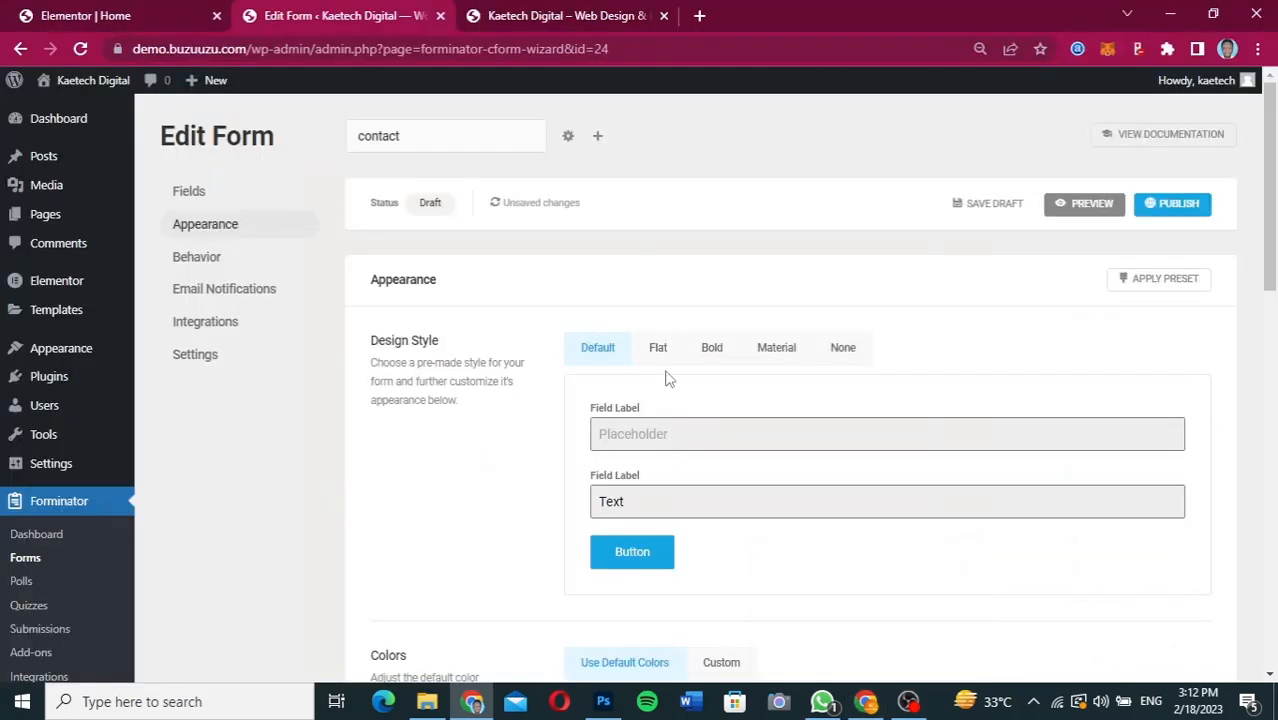
Compare the Flat, Bold, Material and None design styles and set the form's design style to Flat.
left_click(660, 350)
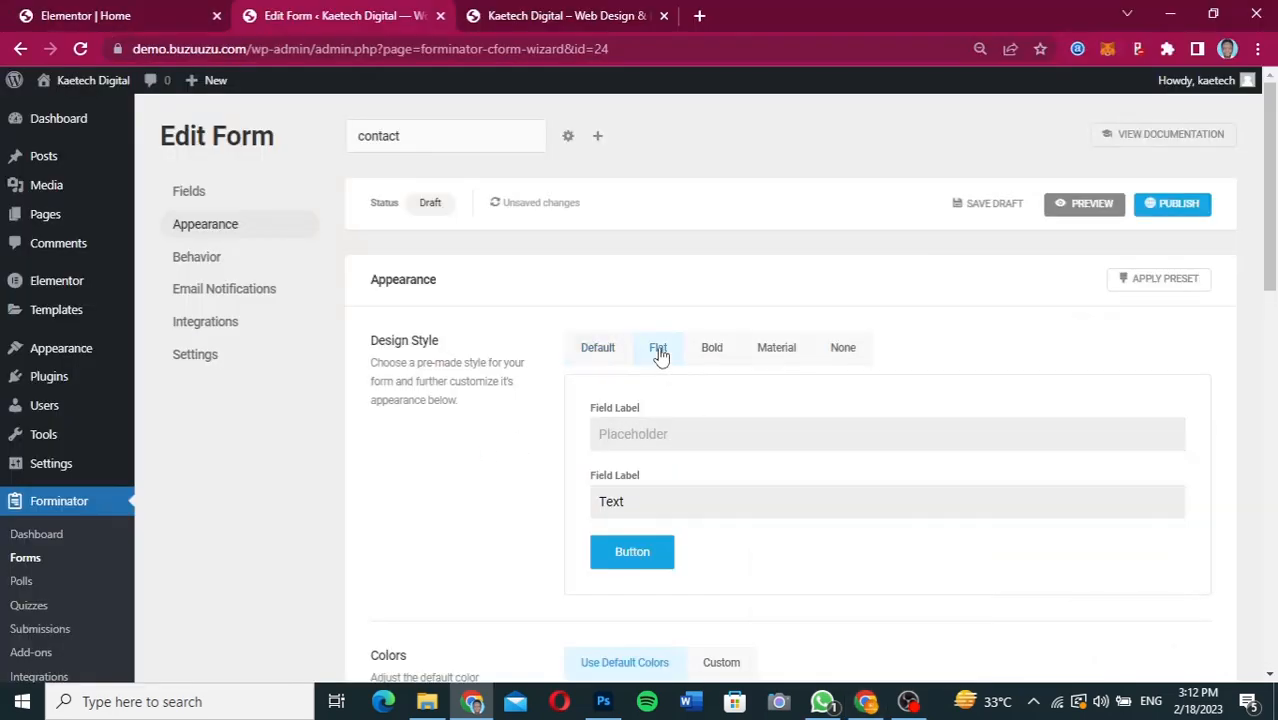
left_click(724, 357)
left_click(774, 352)
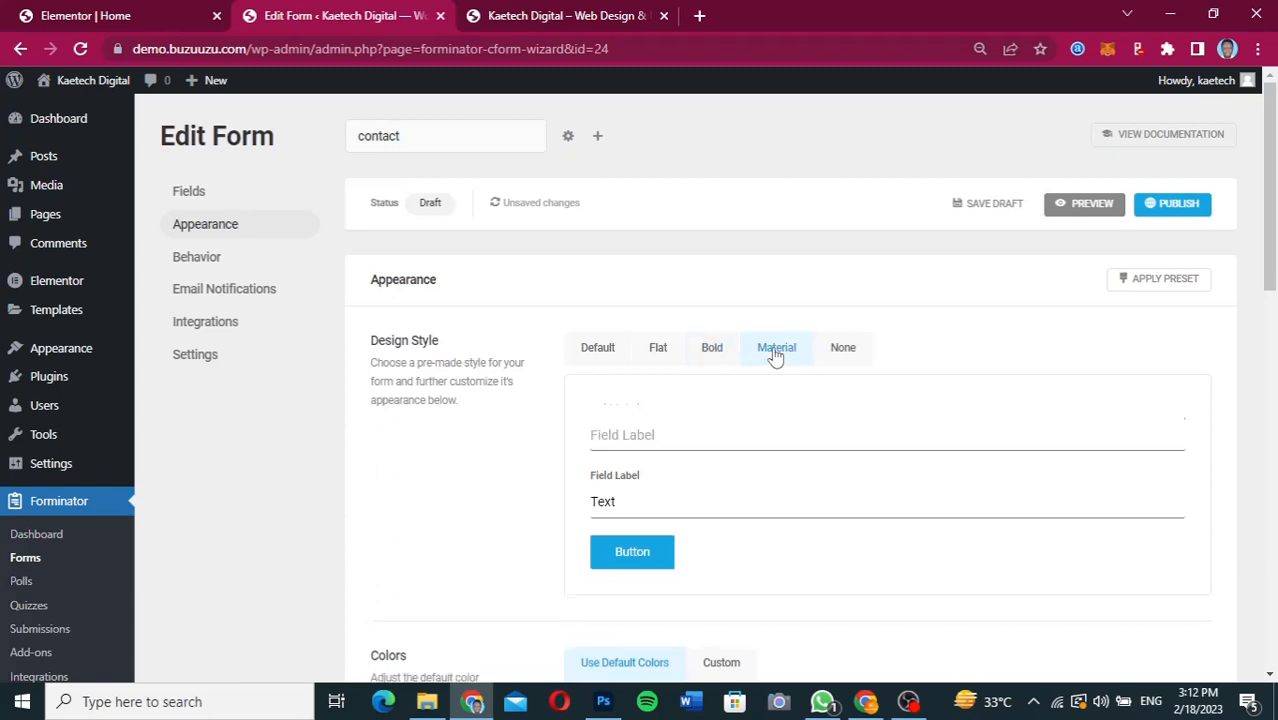
left_click(843, 357)
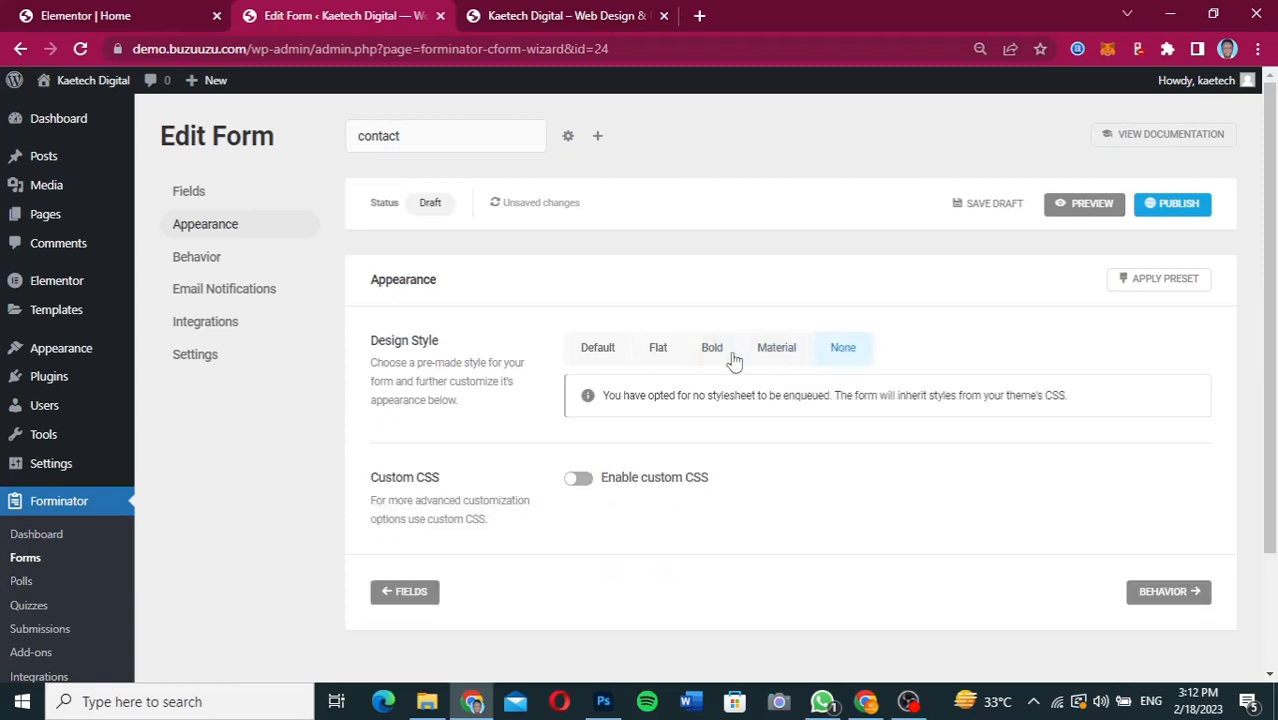
left_click(659, 350)
Switch the form's colors to Custom and expand the Submit Button color settings.
scroll(770, 585, "down", 3)
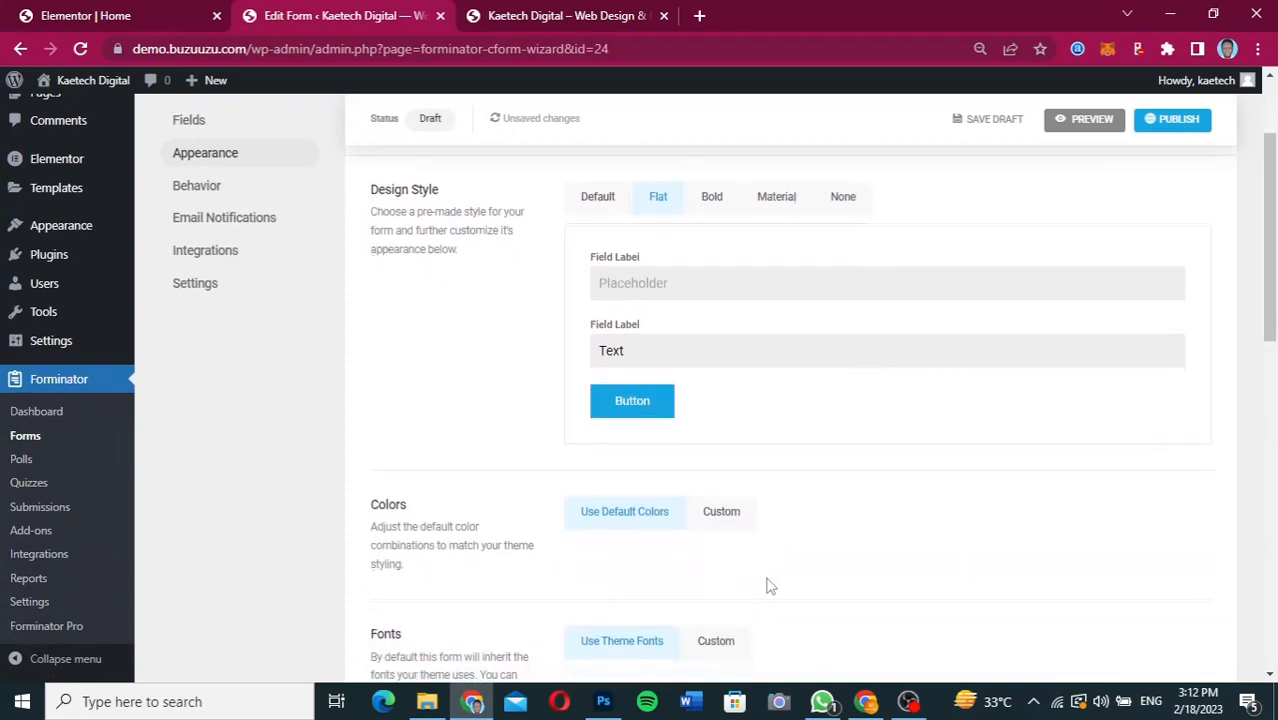
scroll(770, 585, "down", 3)
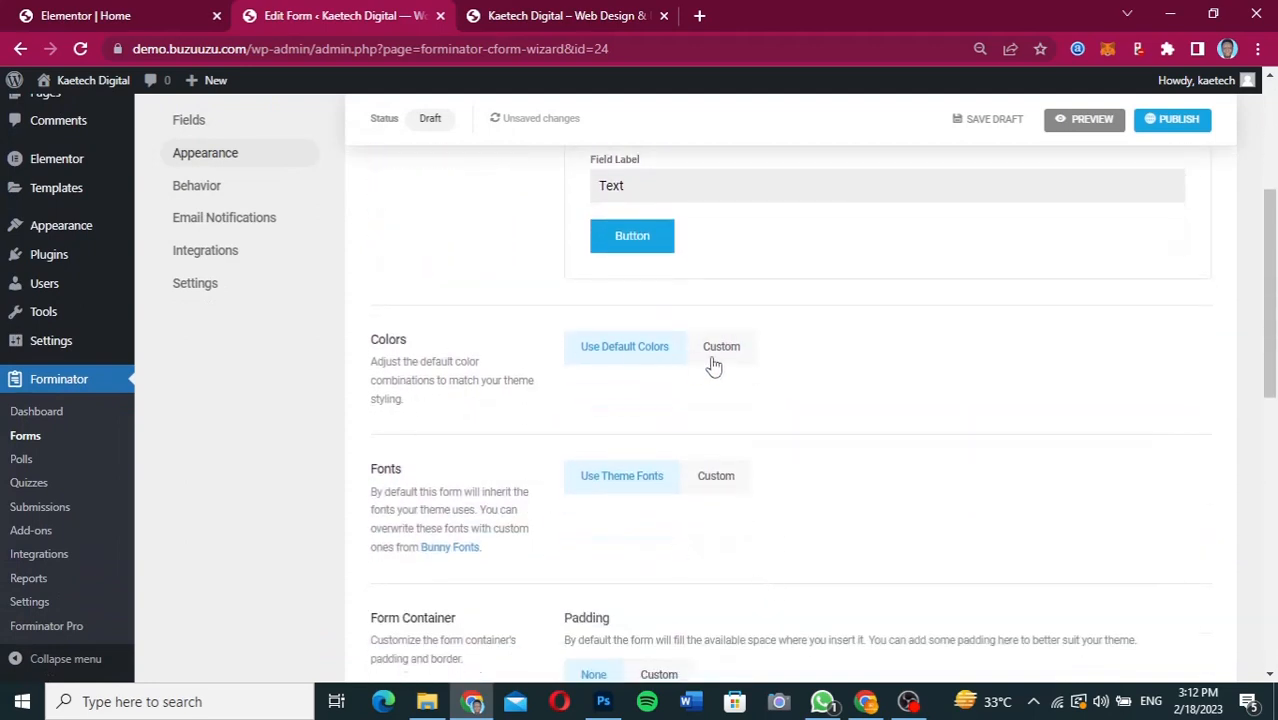
left_click(722, 356)
scroll(743, 425, "down", 1)
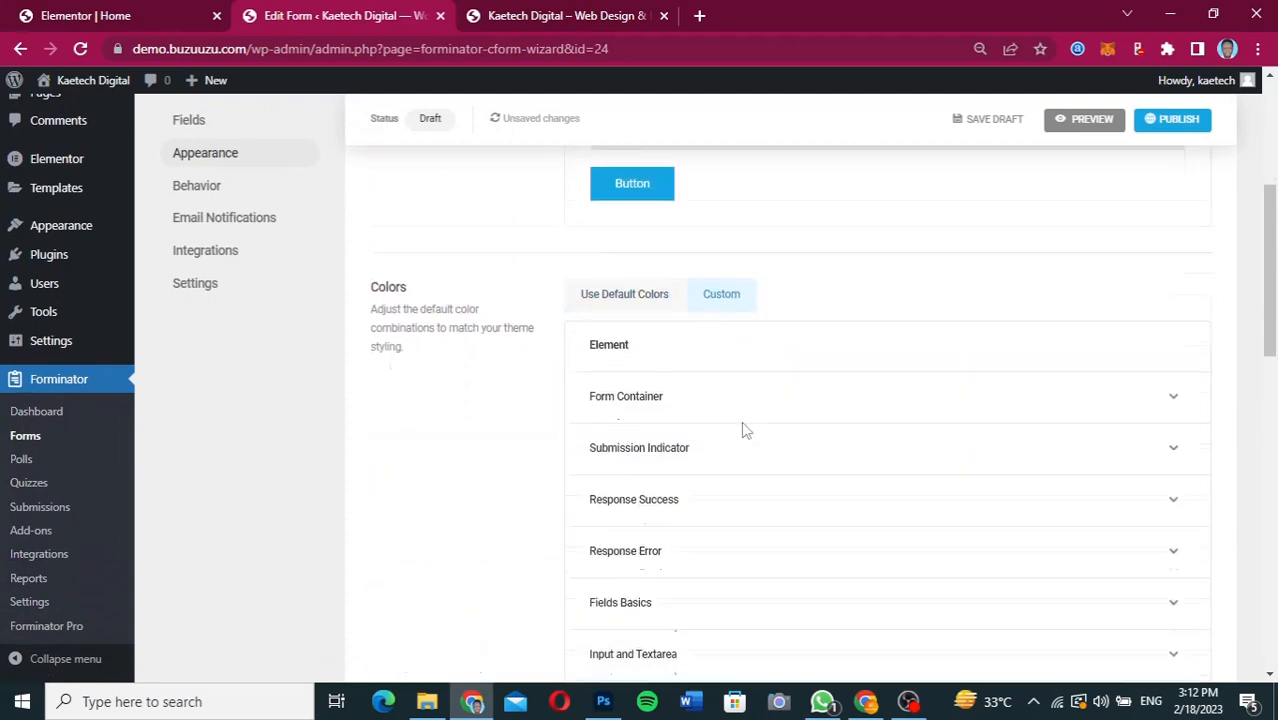
scroll(743, 428, "down", 4)
left_click(689, 540)
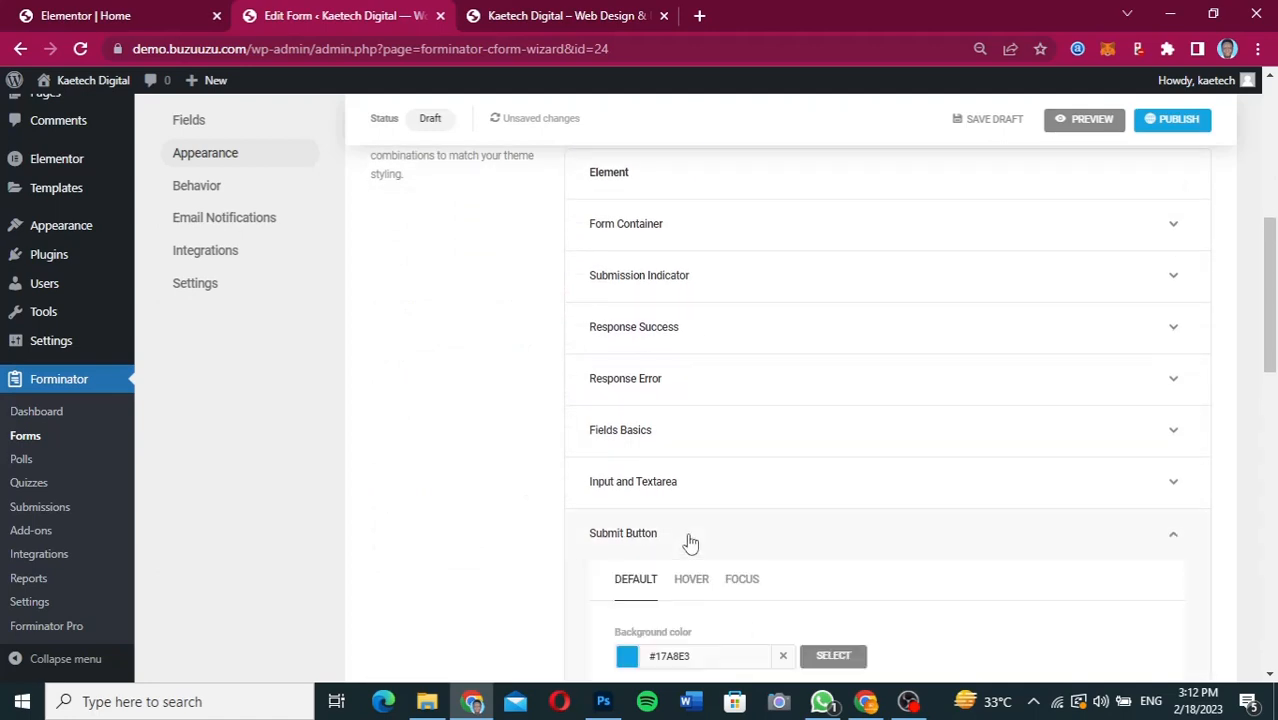
scroll(687, 540, "down", 5)
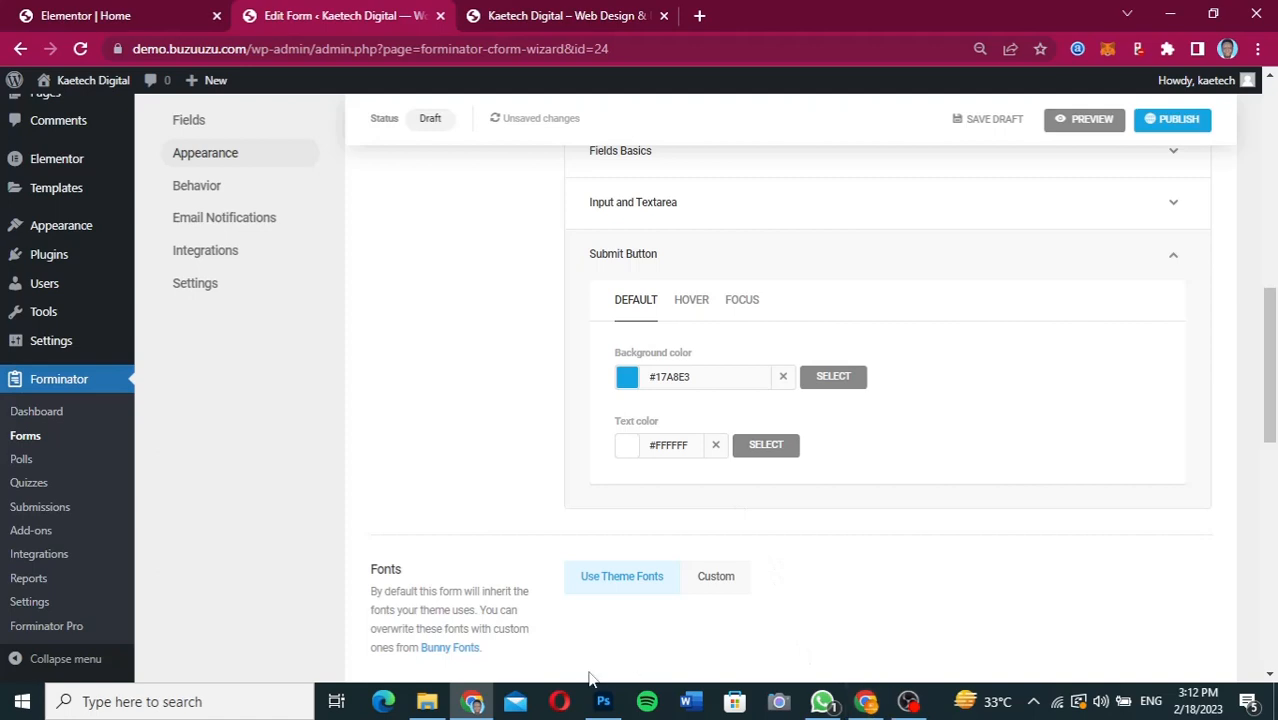
Switch to the Figma design and copy the Send Message button's fill color FE7E07.
left_click(866, 701)
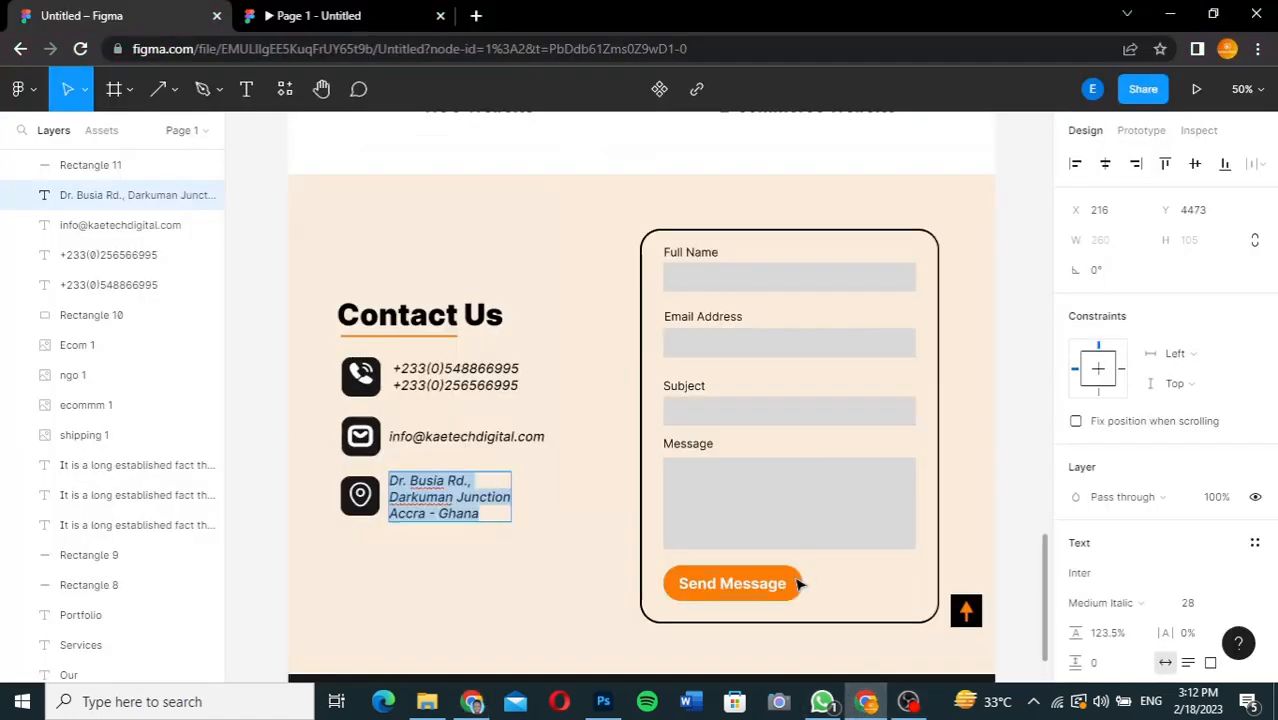
key("Escape")
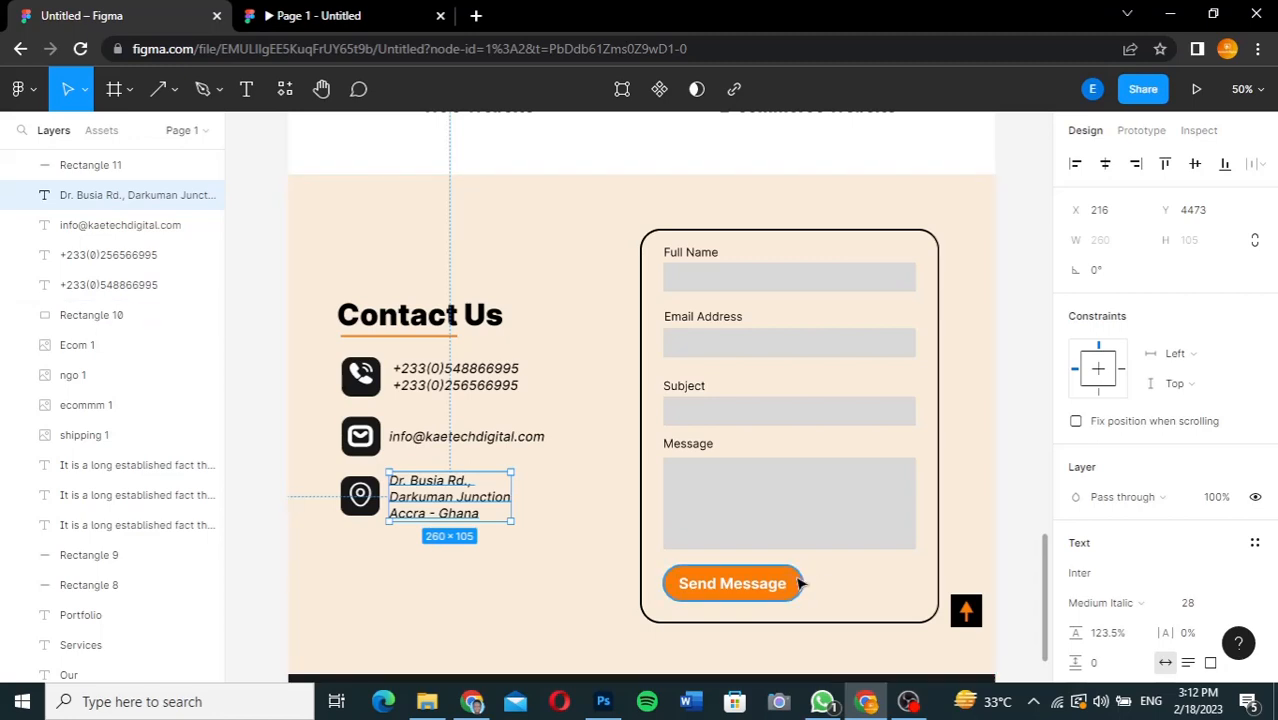
left_click(800, 584)
left_click(1110, 577)
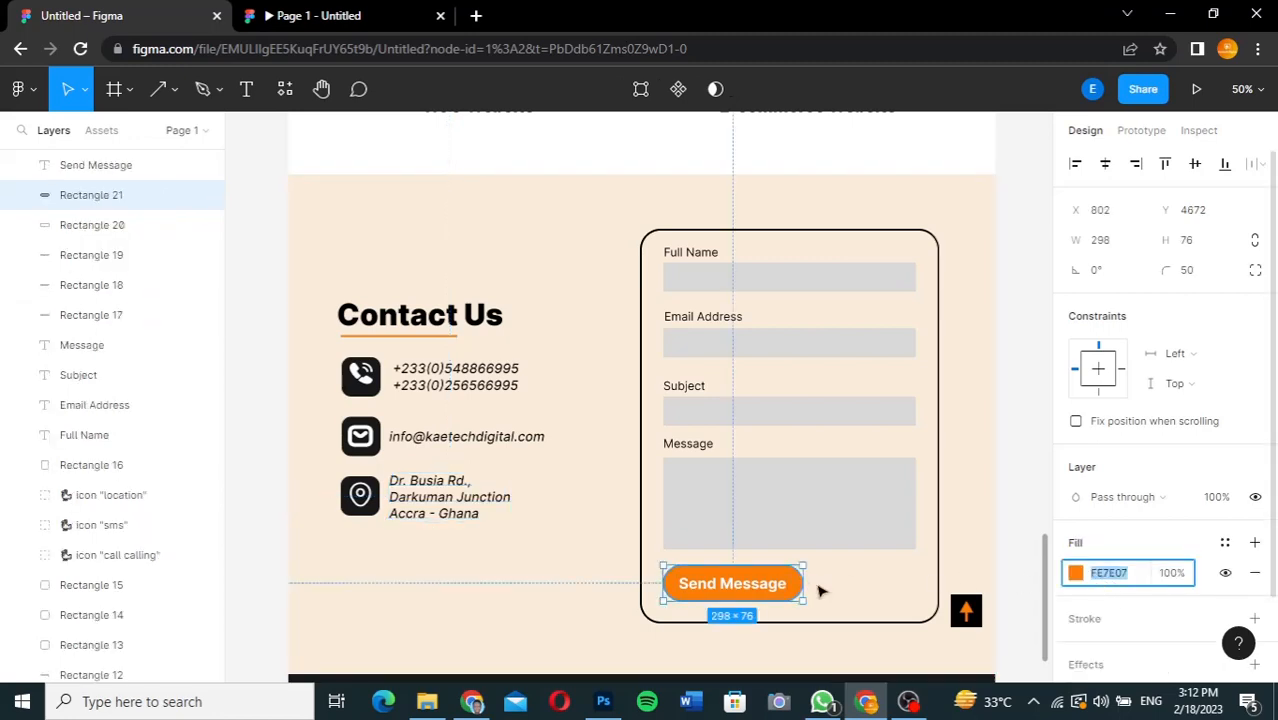
Return to the WordPress form editor and set the submit button's default background color to #fe7e07.
left_click(472, 701)
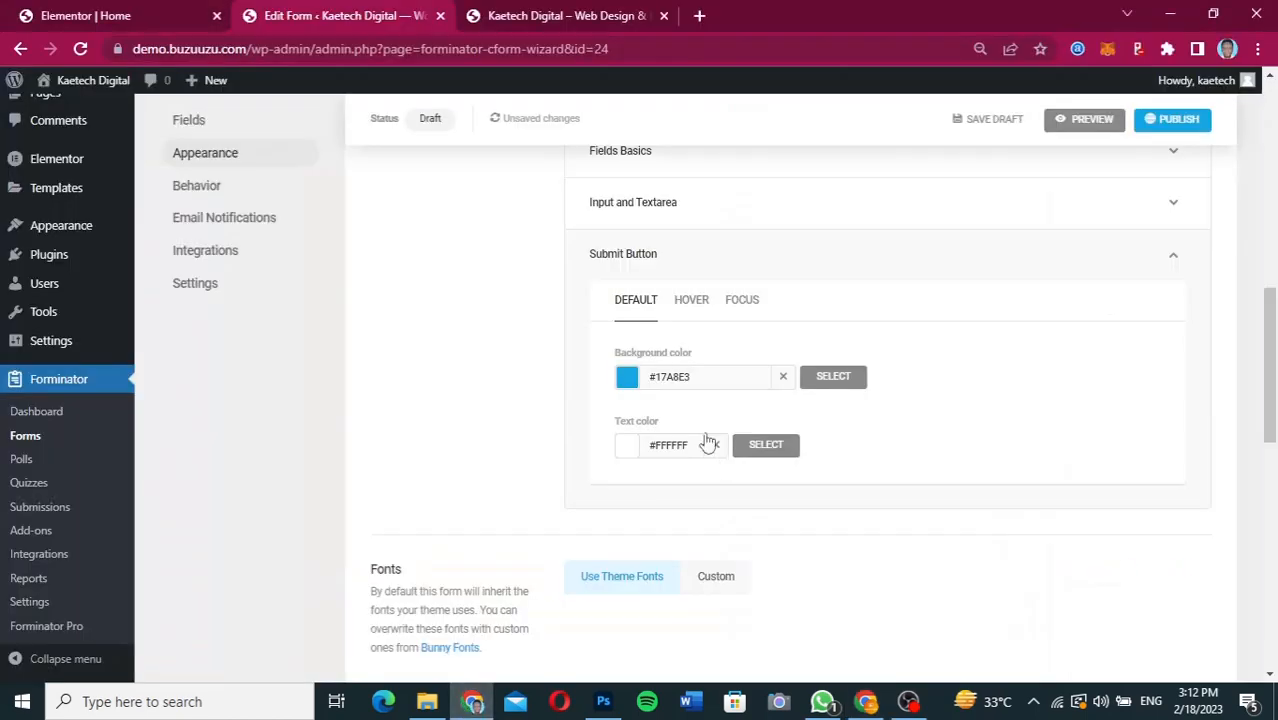
left_click(632, 384)
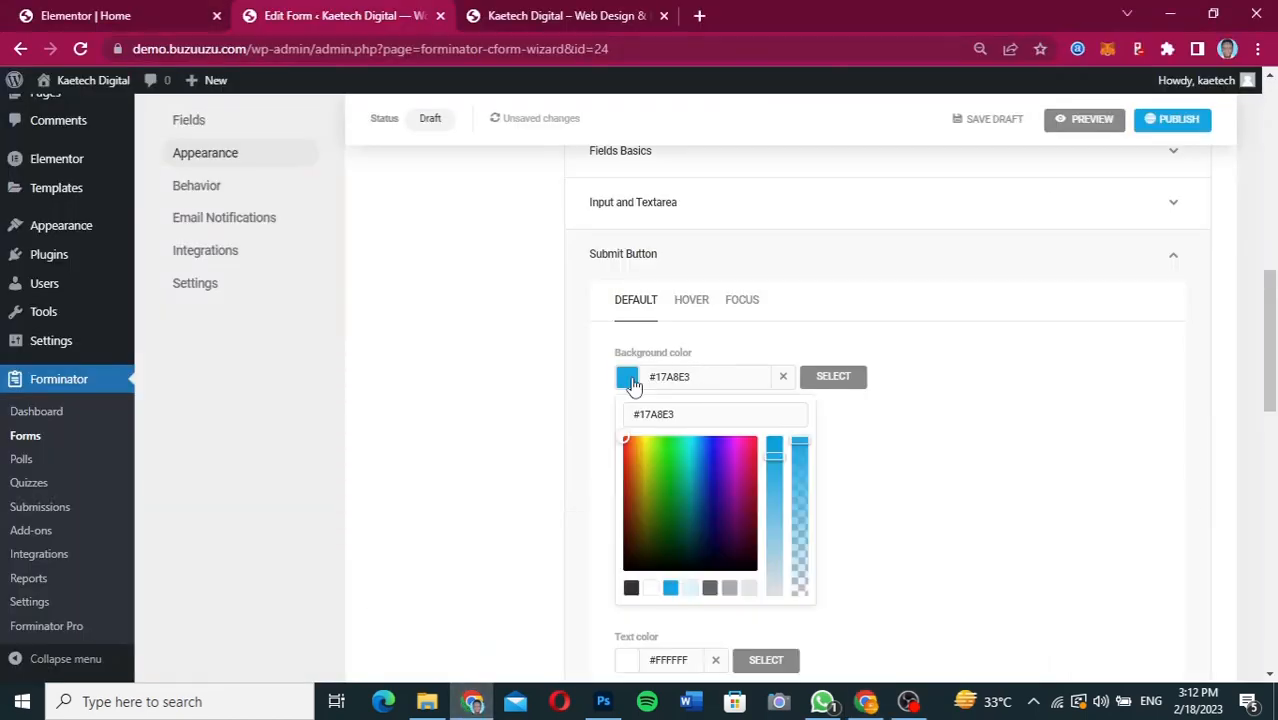
left_click_drag(705, 418, 610, 419)
left_click(610, 419)
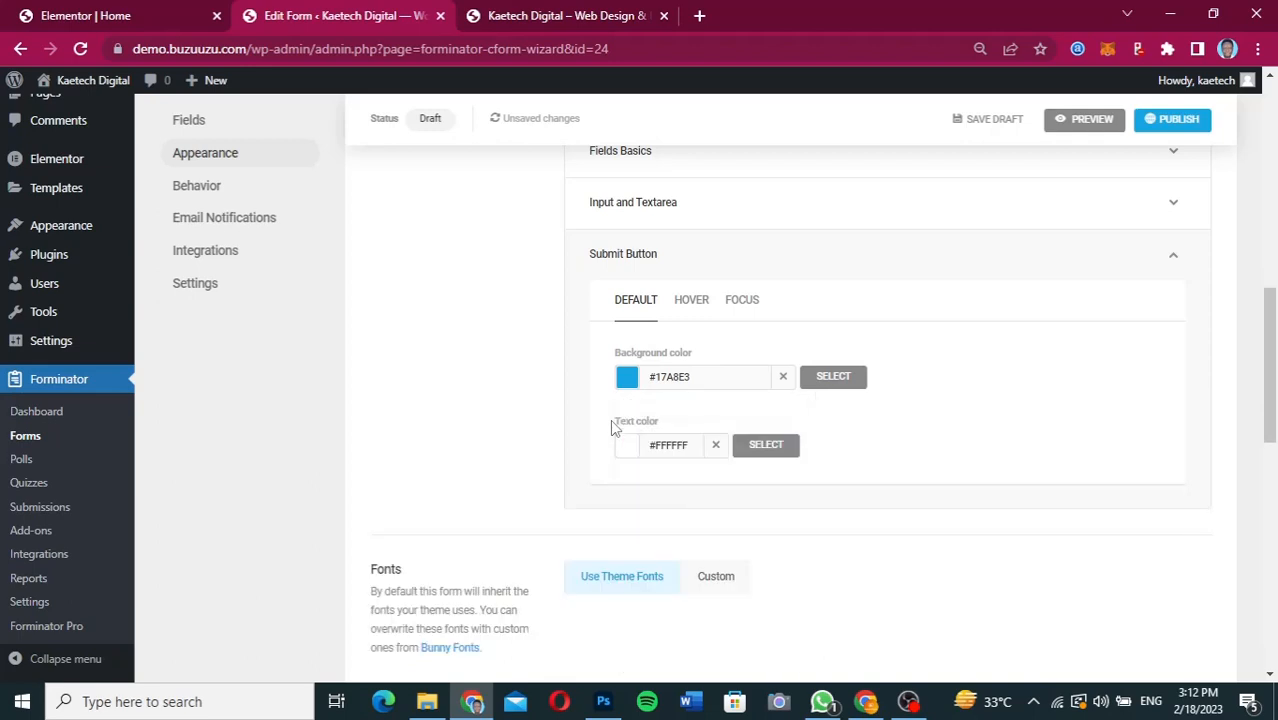
left_click(628, 384)
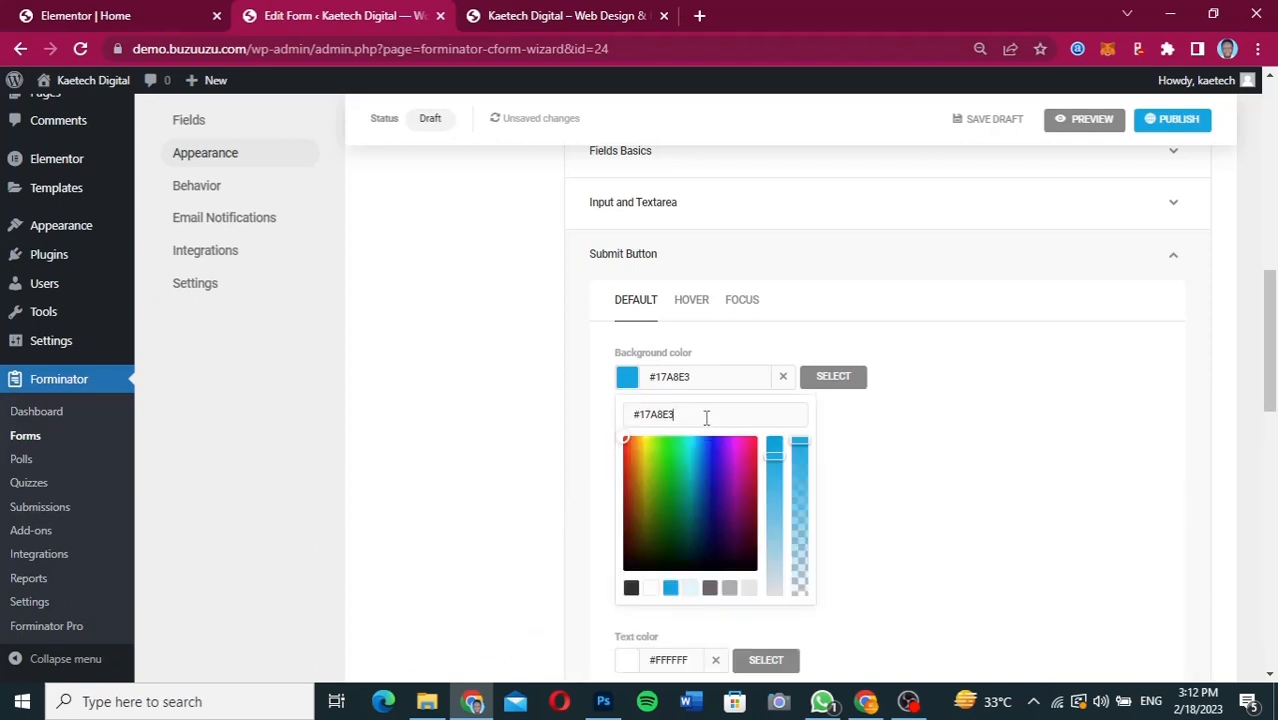
triple_click(706, 418)
type("#fe7e07")
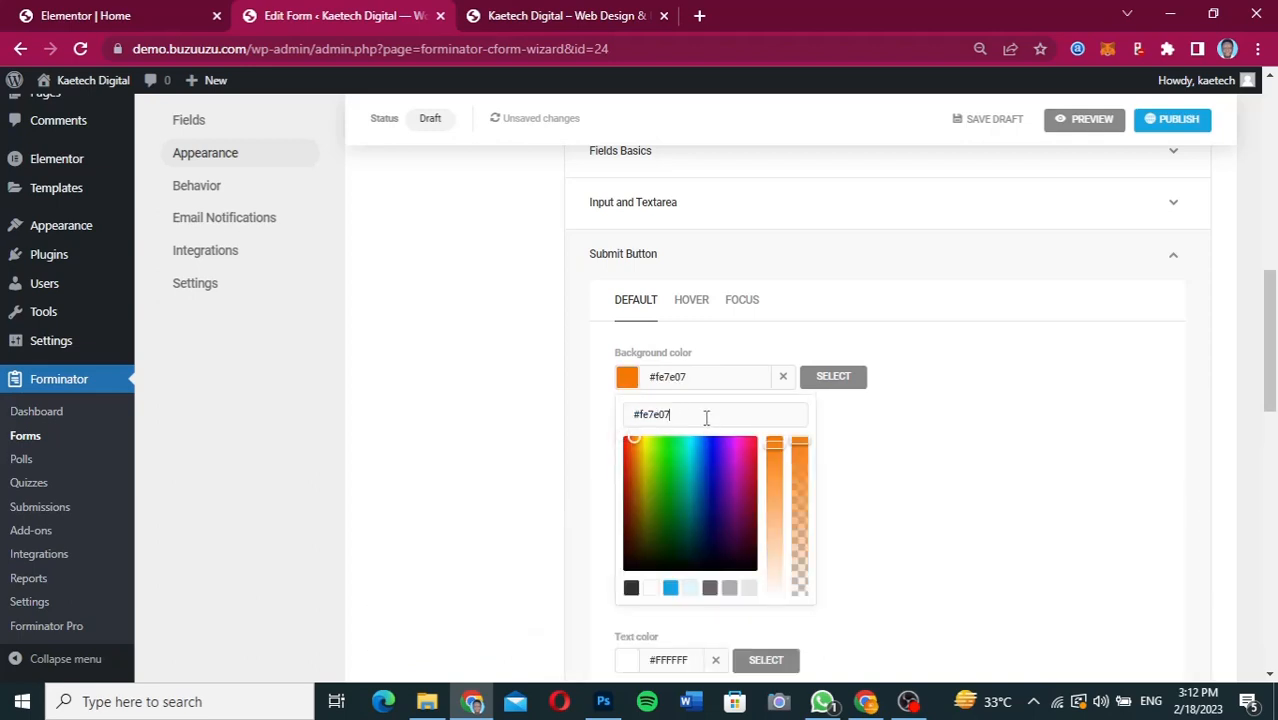
left_click(629, 389)
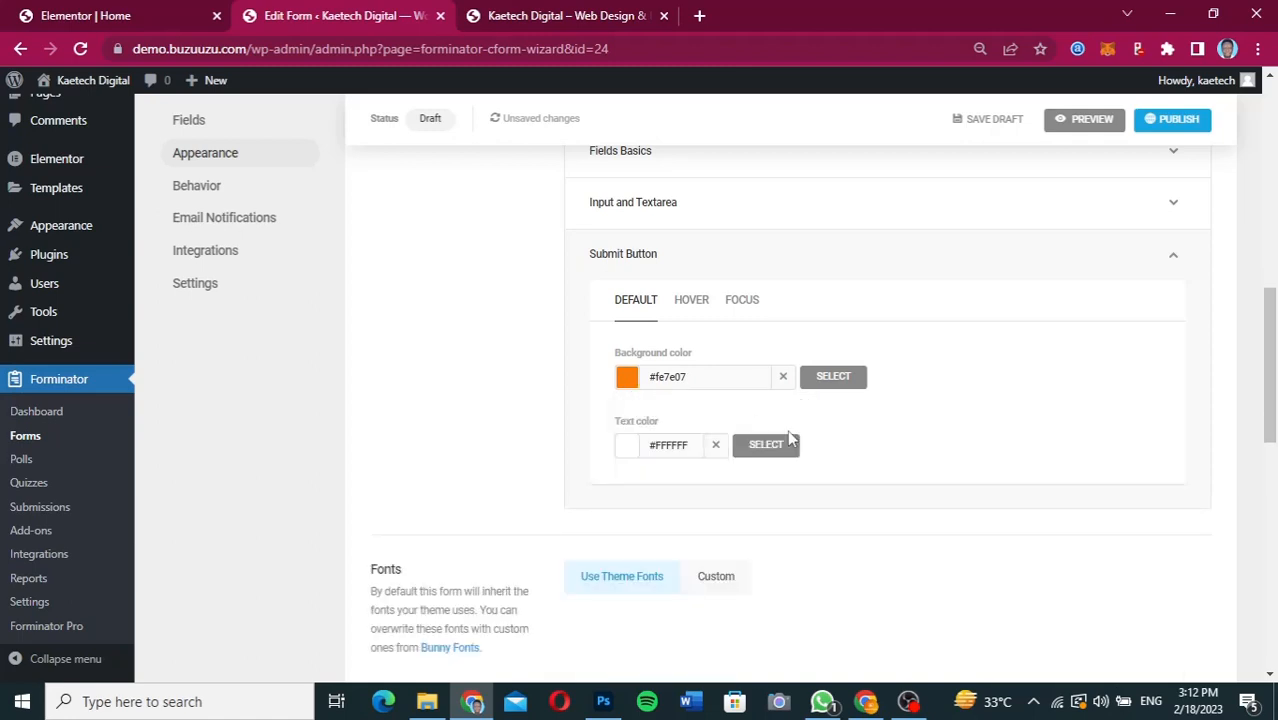
Set the submit button's hover background color to #fe7e07.
scroll(890, 474, "down", 1)
scroll(889, 471, "up", 2)
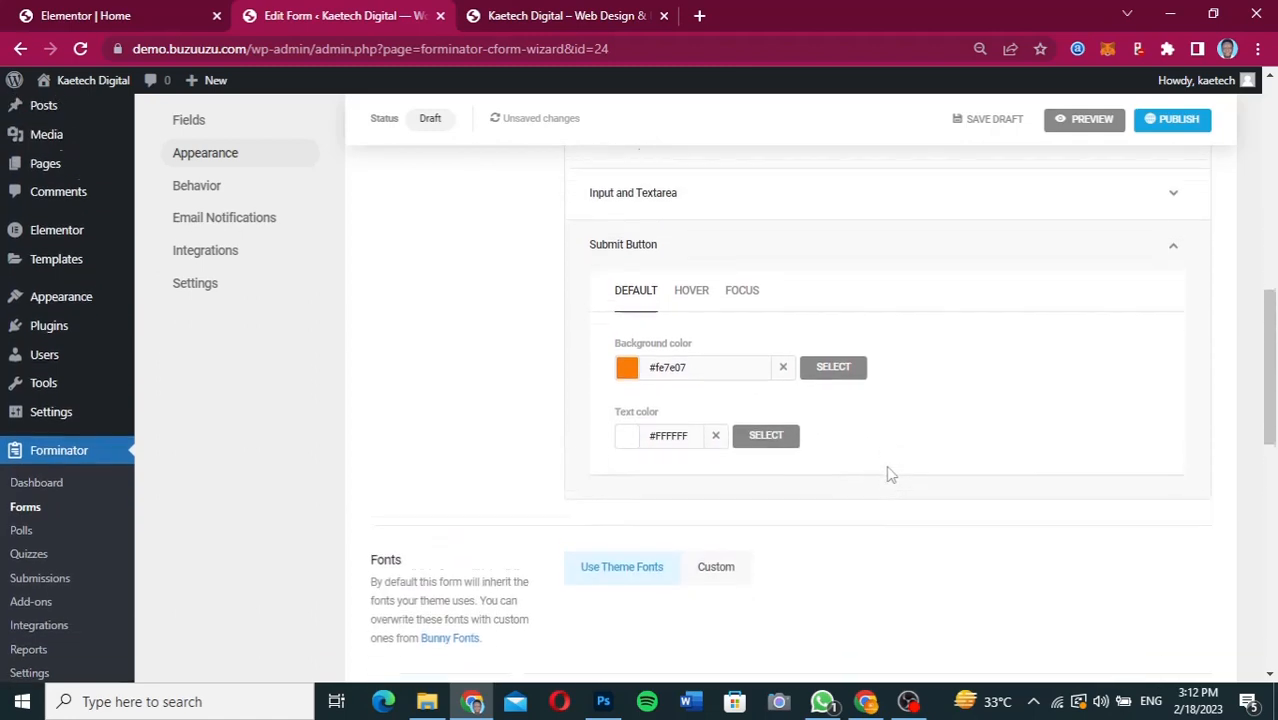
left_click(693, 326)
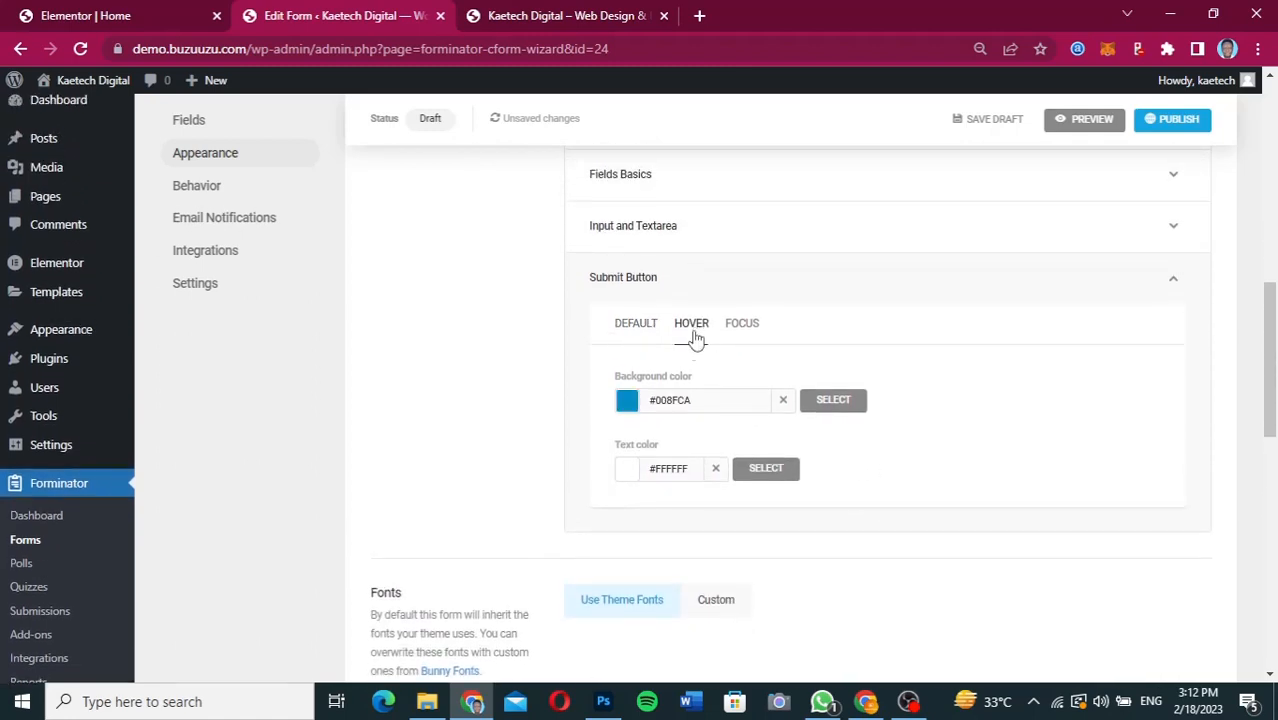
left_click(627, 400)
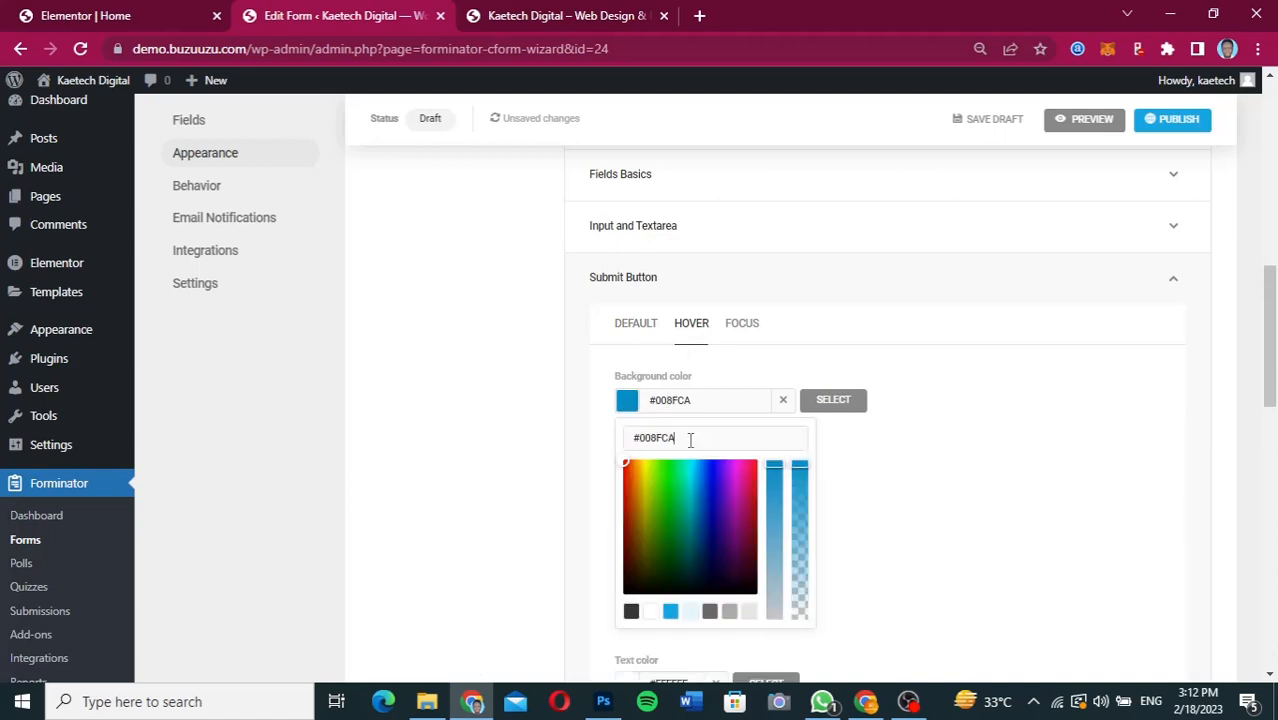
triple_click(690, 438)
type("#fe7e07")
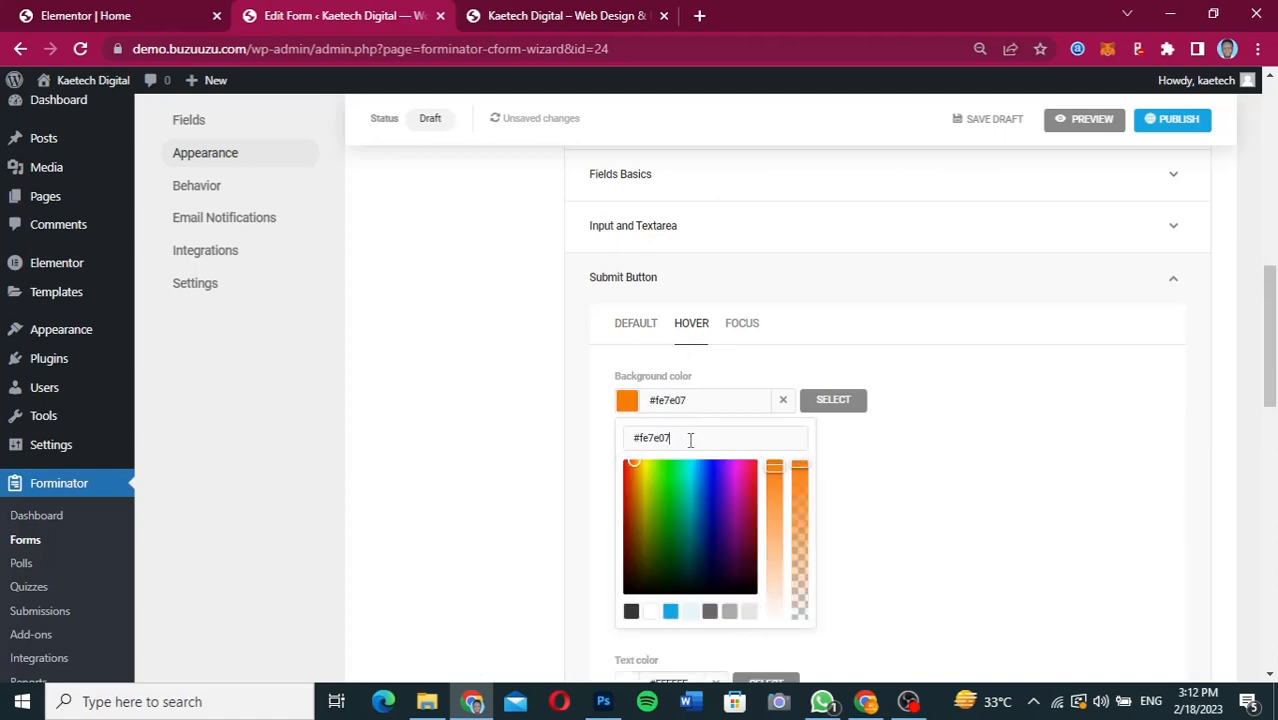
left_click(631, 410)
Set the submit button's focus background color to #fe7e07.
left_click(752, 323)
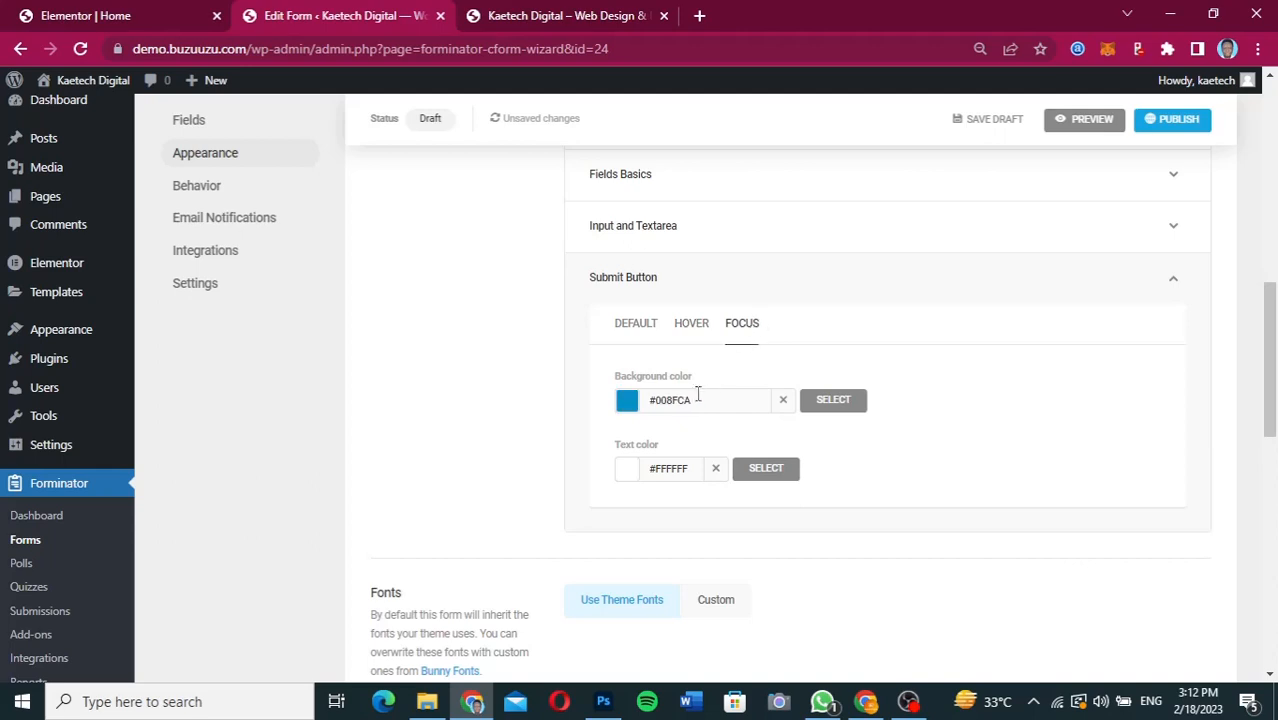
left_click(630, 405)
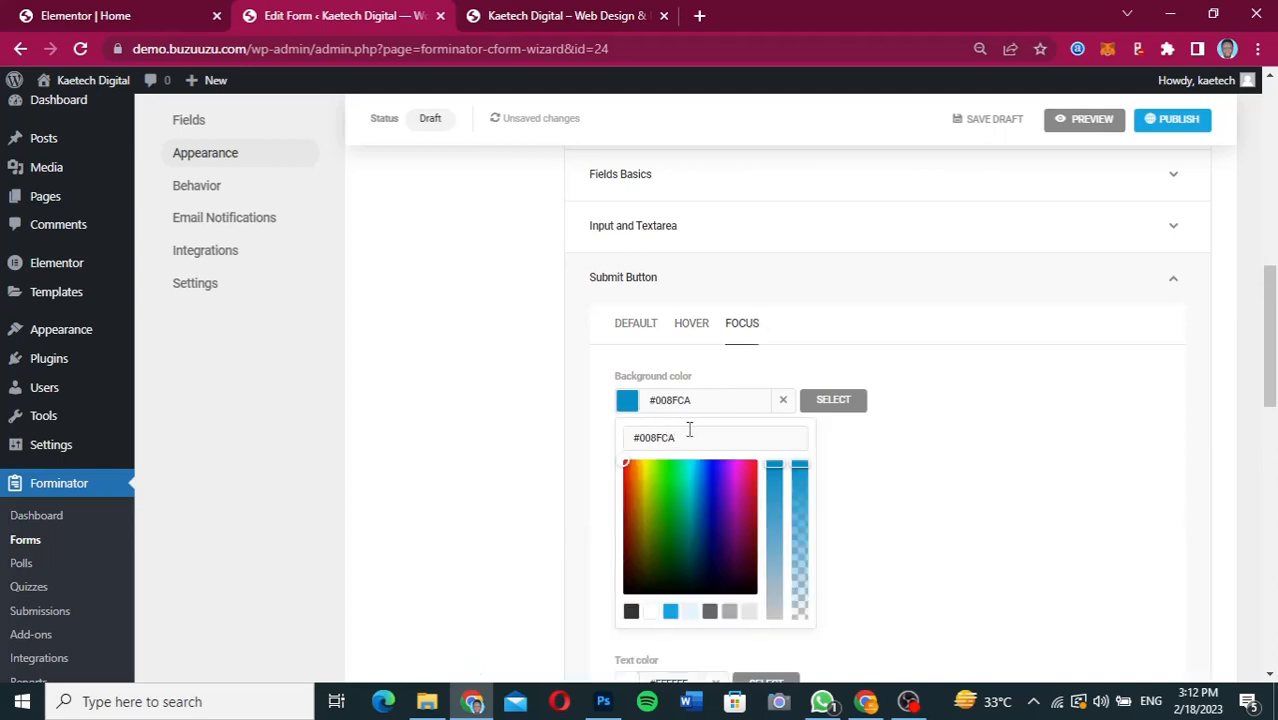
triple_click(689, 430)
type("#fe7e07")
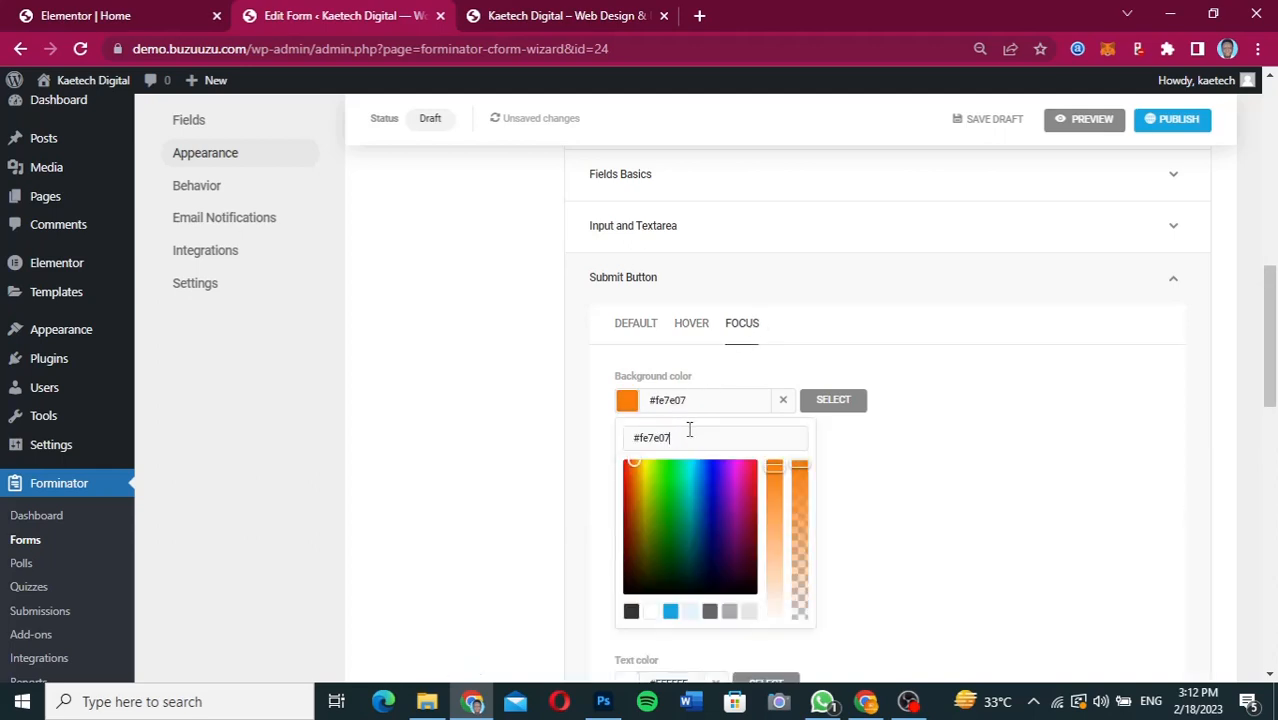
left_click(630, 405)
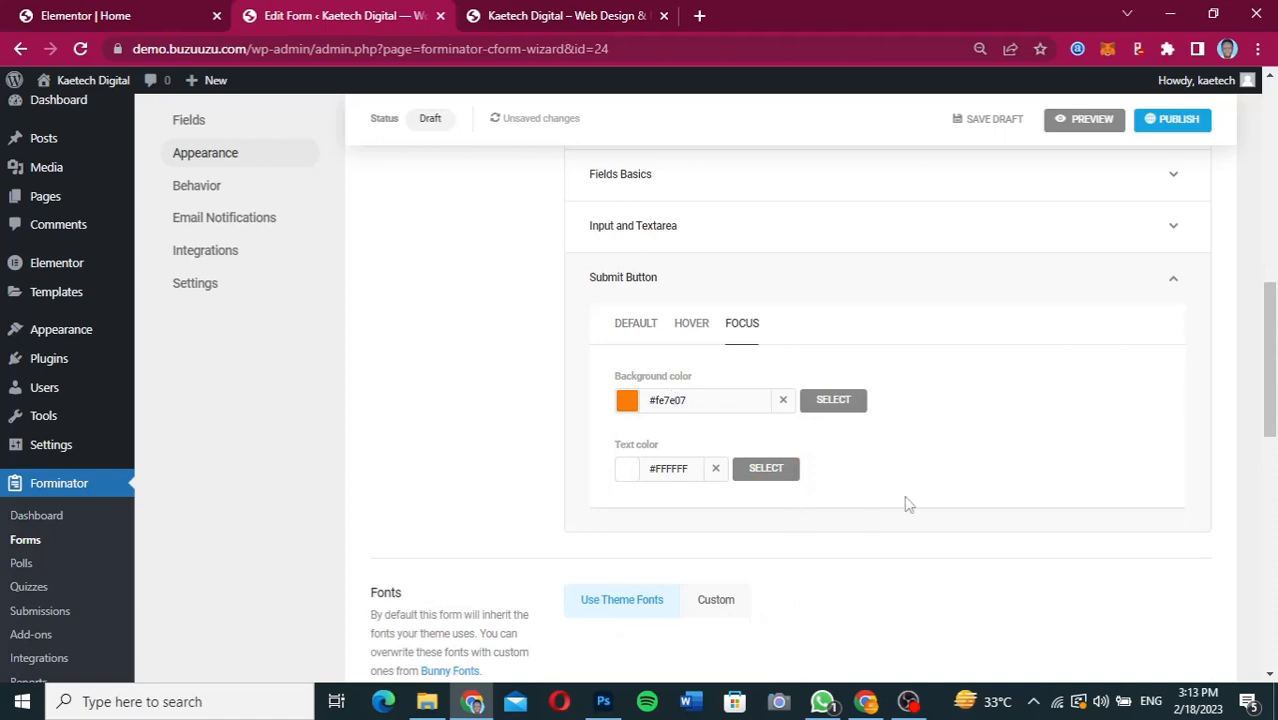
scroll(907, 505, "up", 3)
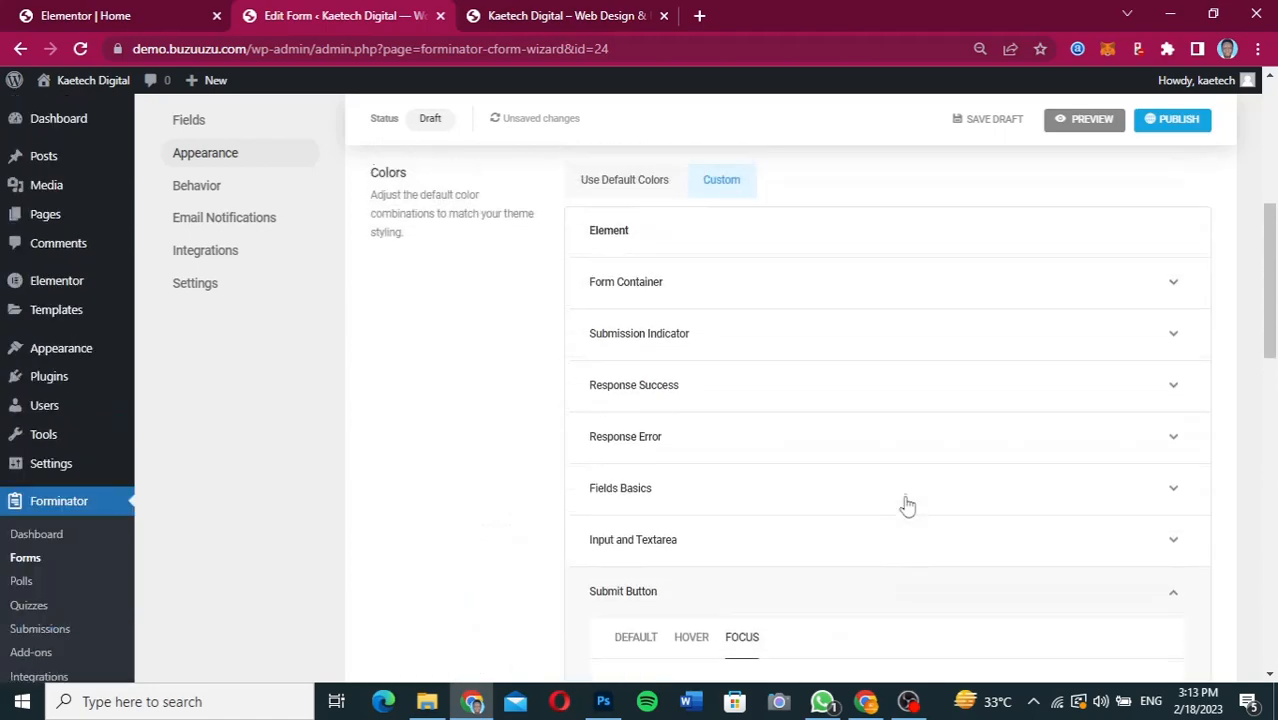
scroll(907, 505, "down", 12)
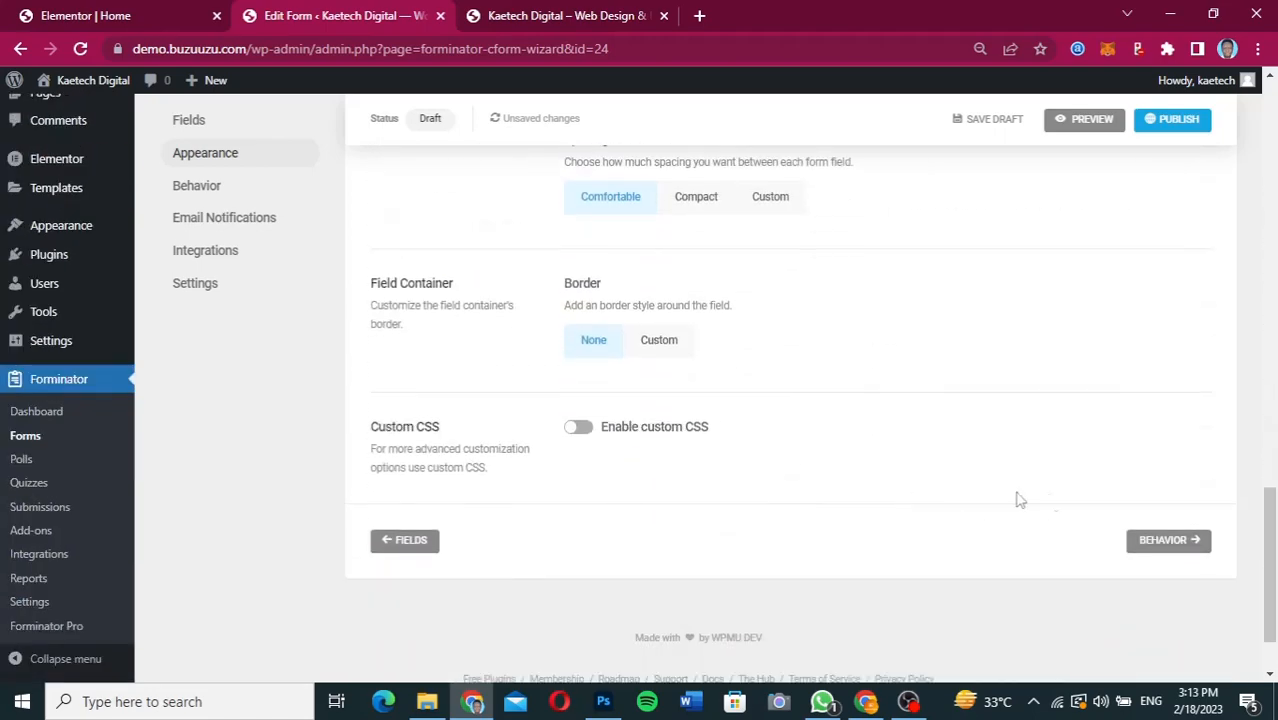
Open the form's Behavior settings and examine the submission, validation, indicator, security, lifespan and rendering options.
left_click(1186, 542)
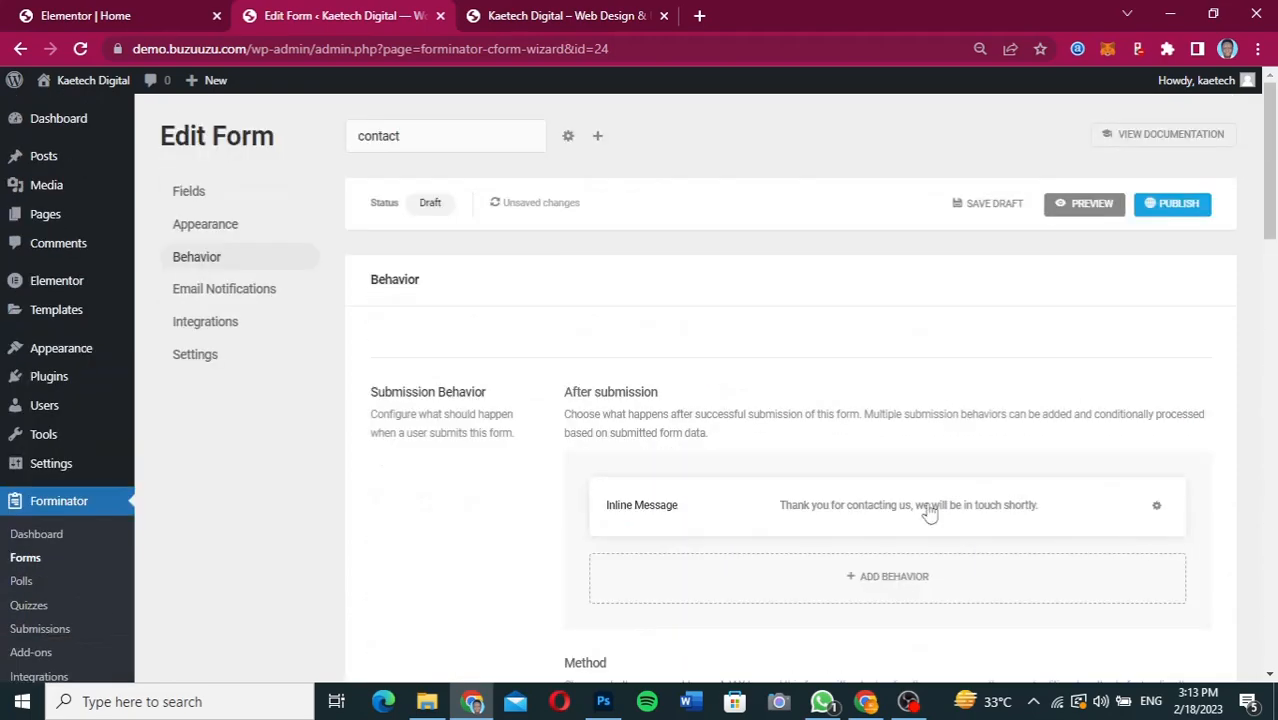
scroll(996, 444, "down", 2)
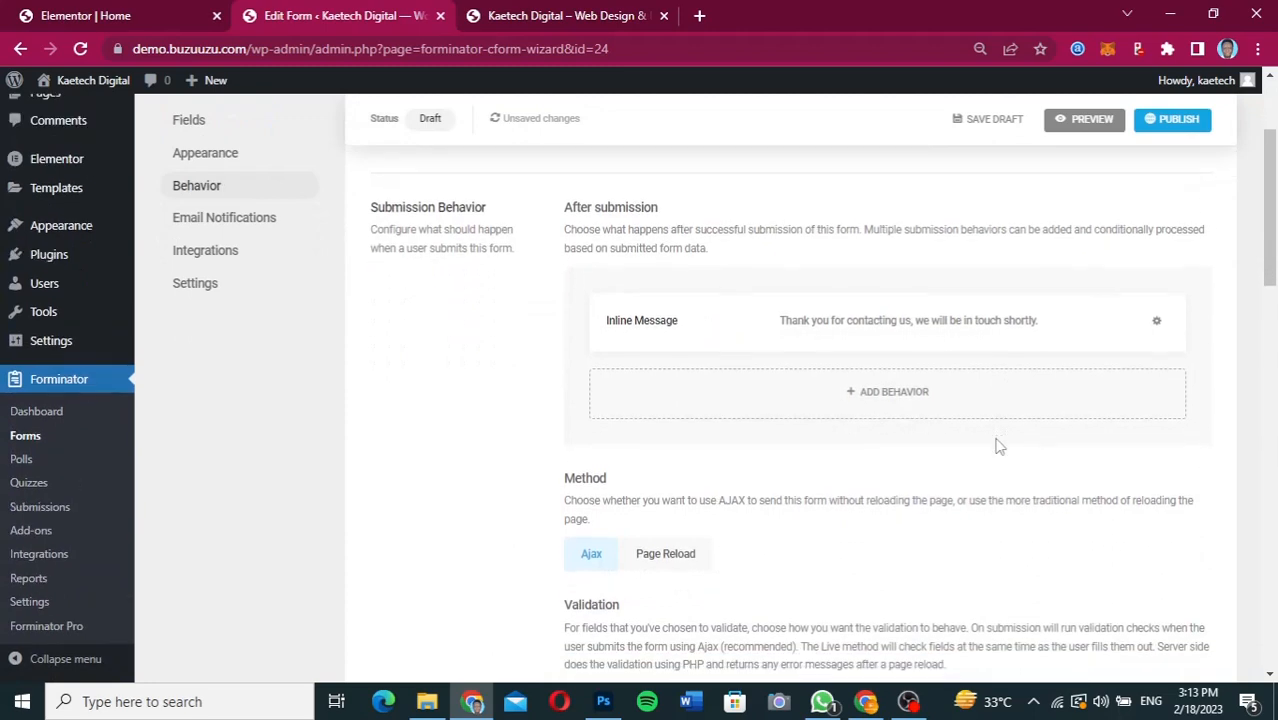
scroll(996, 446, "down", 1)
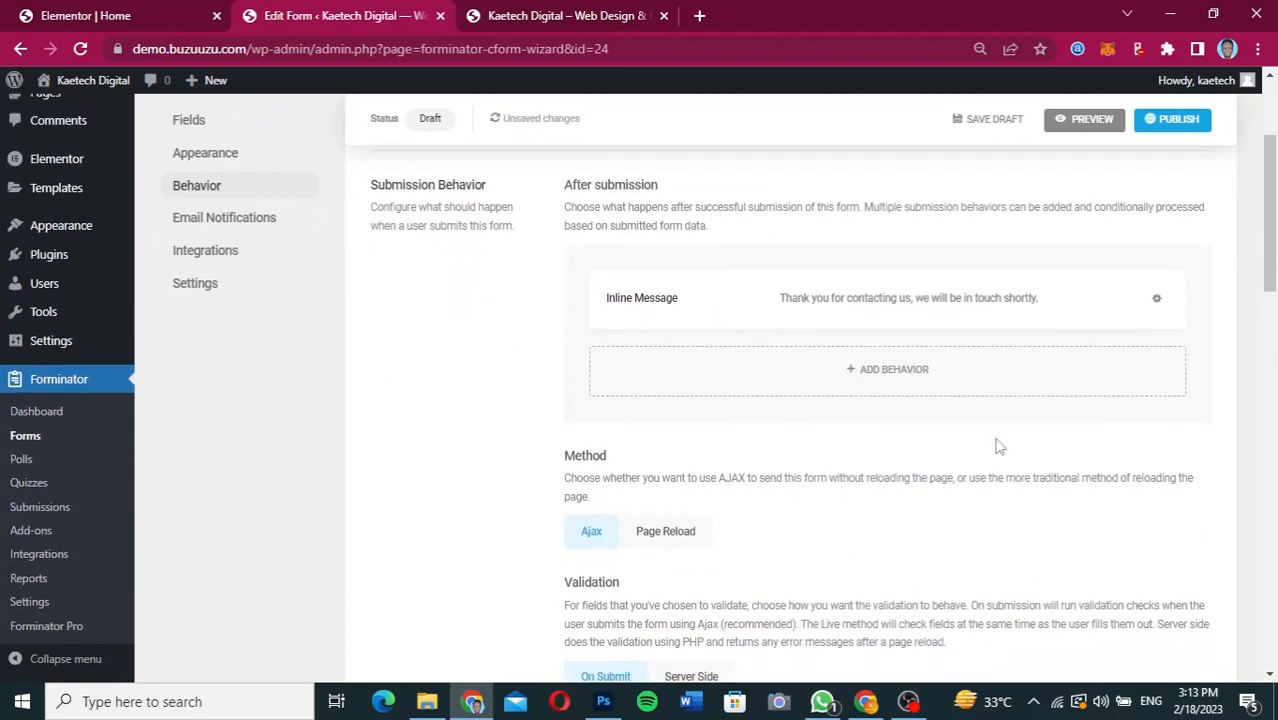
scroll(996, 446, "down", 1)
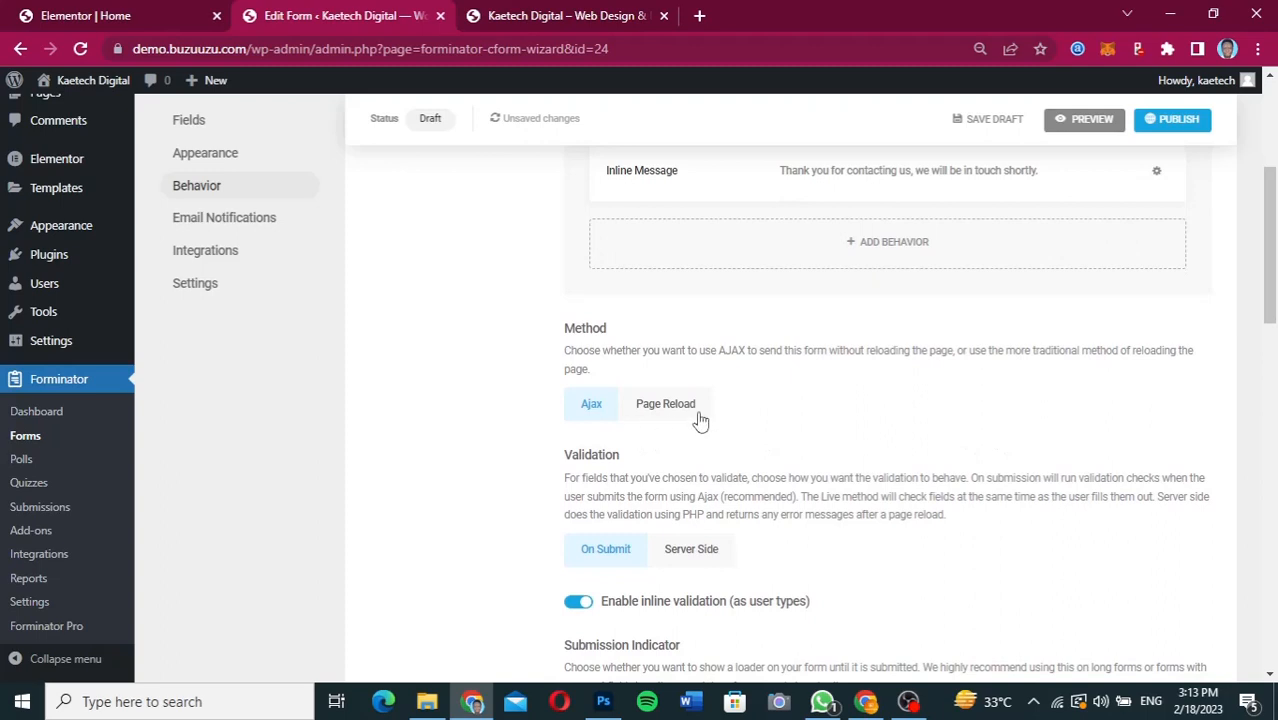
scroll(805, 475, "down", 1)
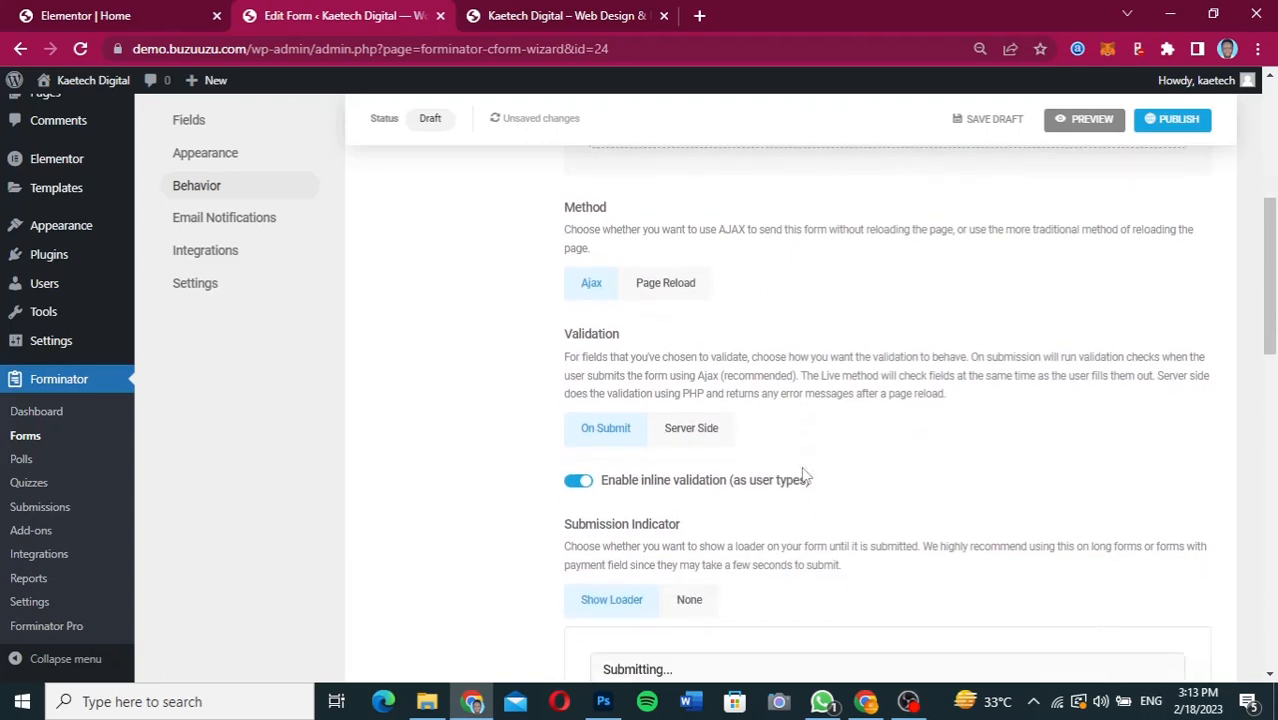
scroll(805, 475, "up", 1)
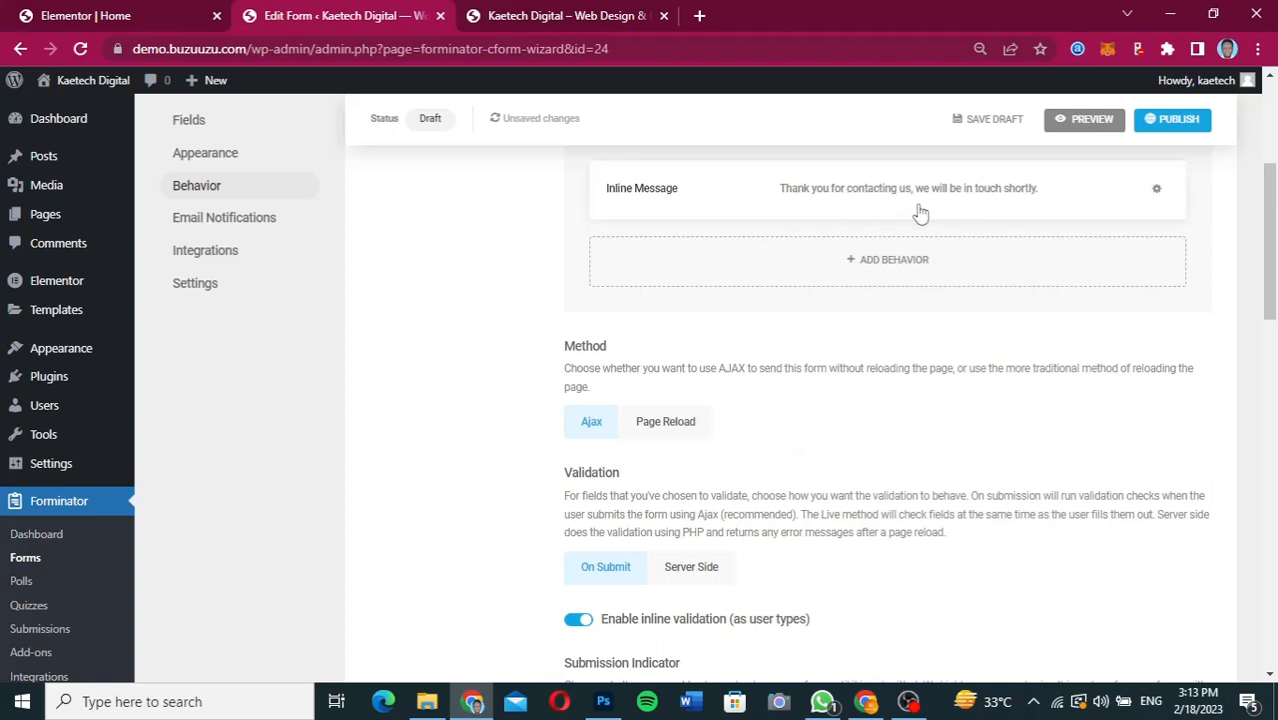
scroll(1016, 286, "up", 2)
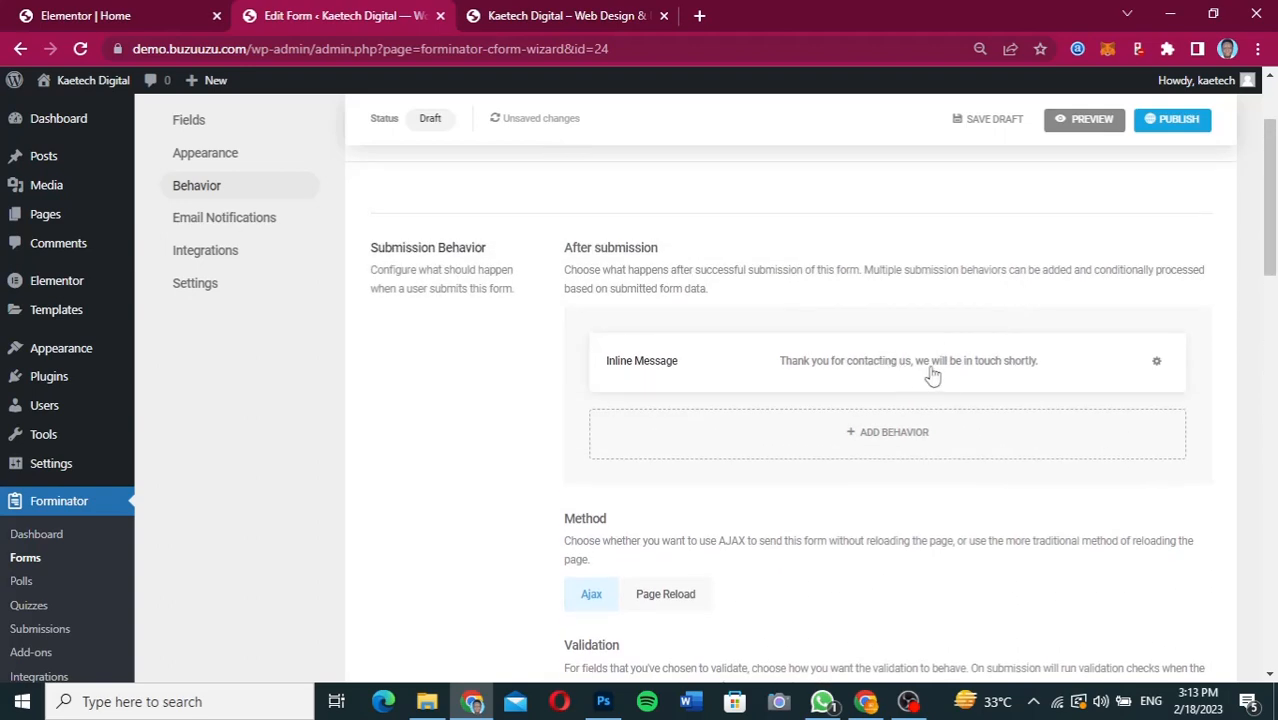
scroll(1045, 447, "down", 5)
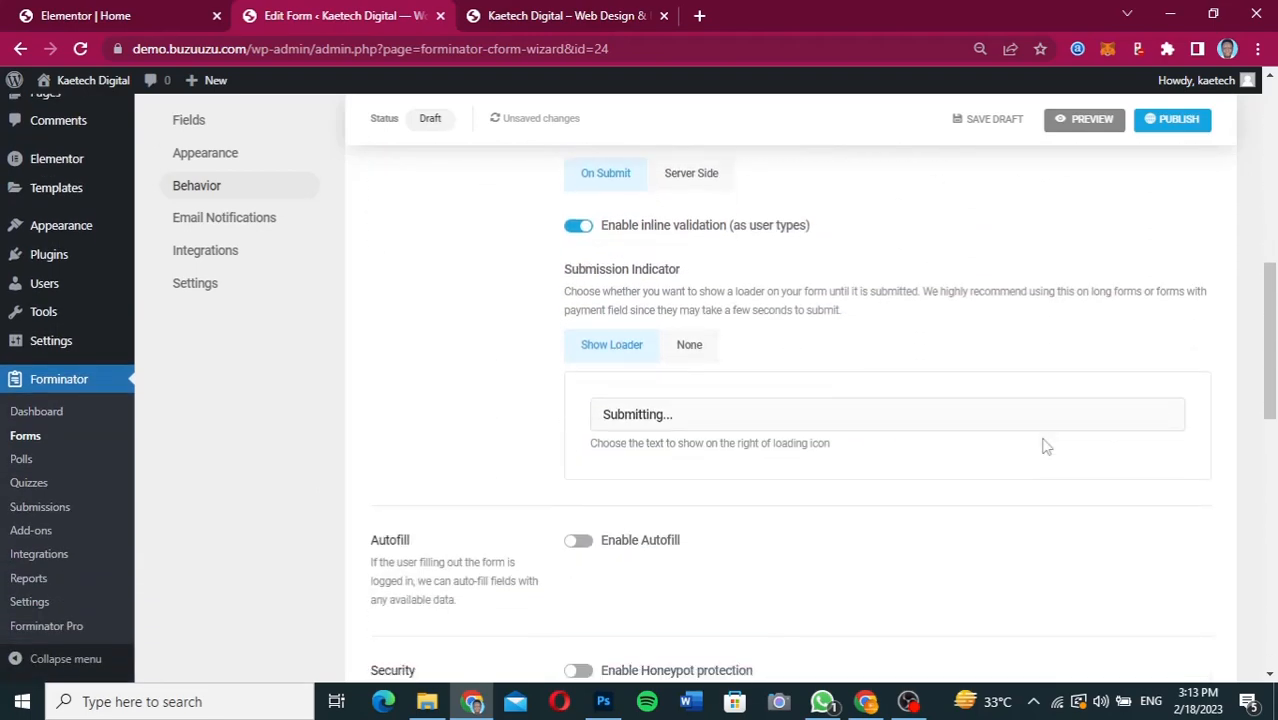
scroll(1045, 447, "down", 10)
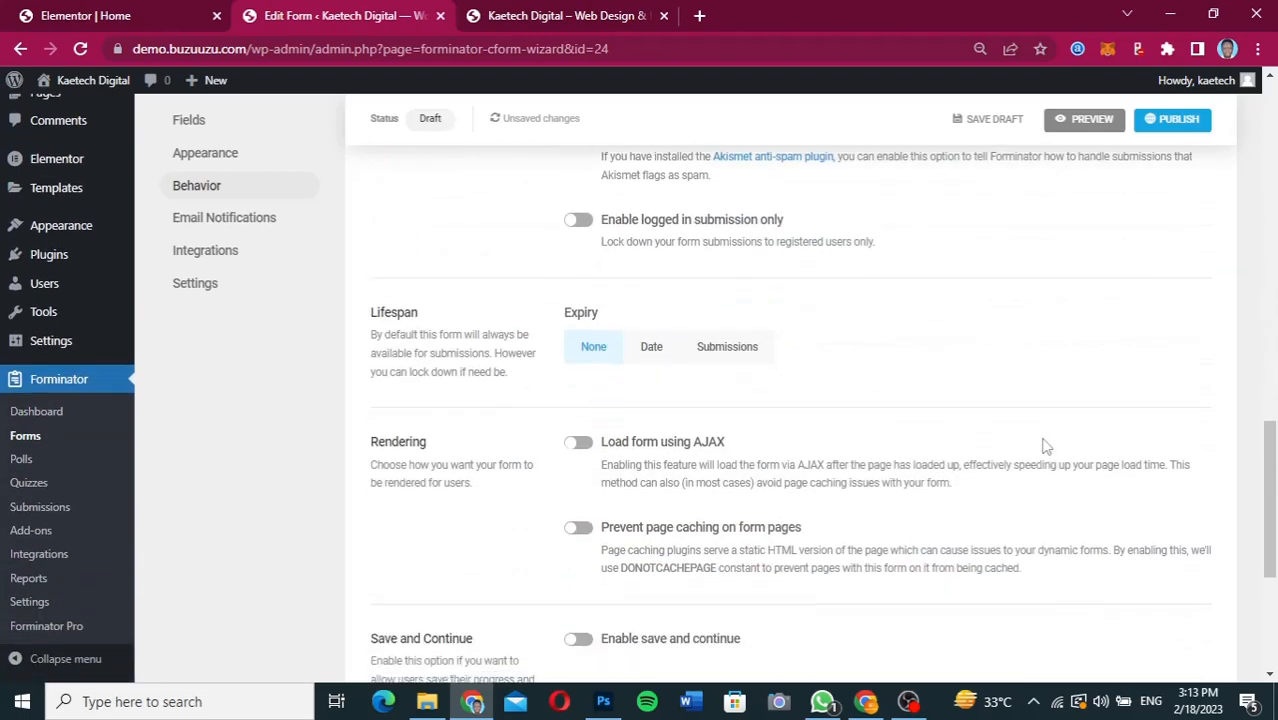
Go through the form's Email Notifications, Integrations and Settings pages and review the storage and privacy options.
left_click(1130, 447)
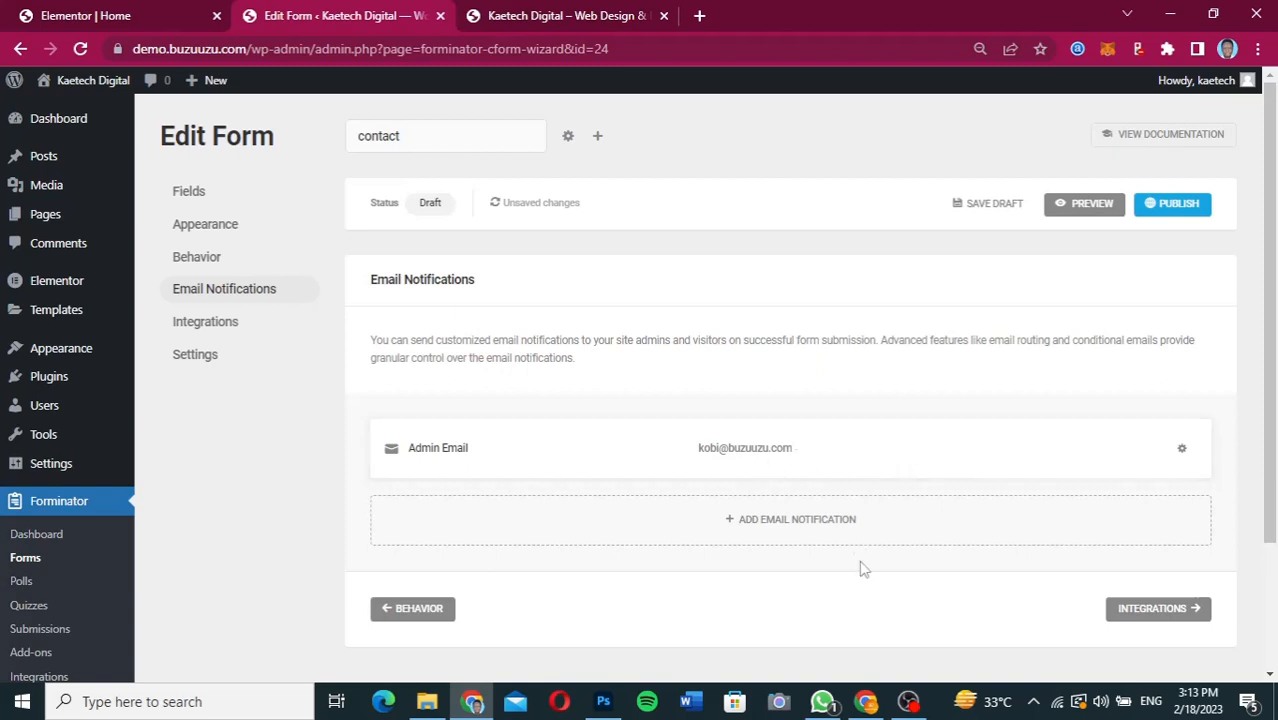
left_click(1155, 610)
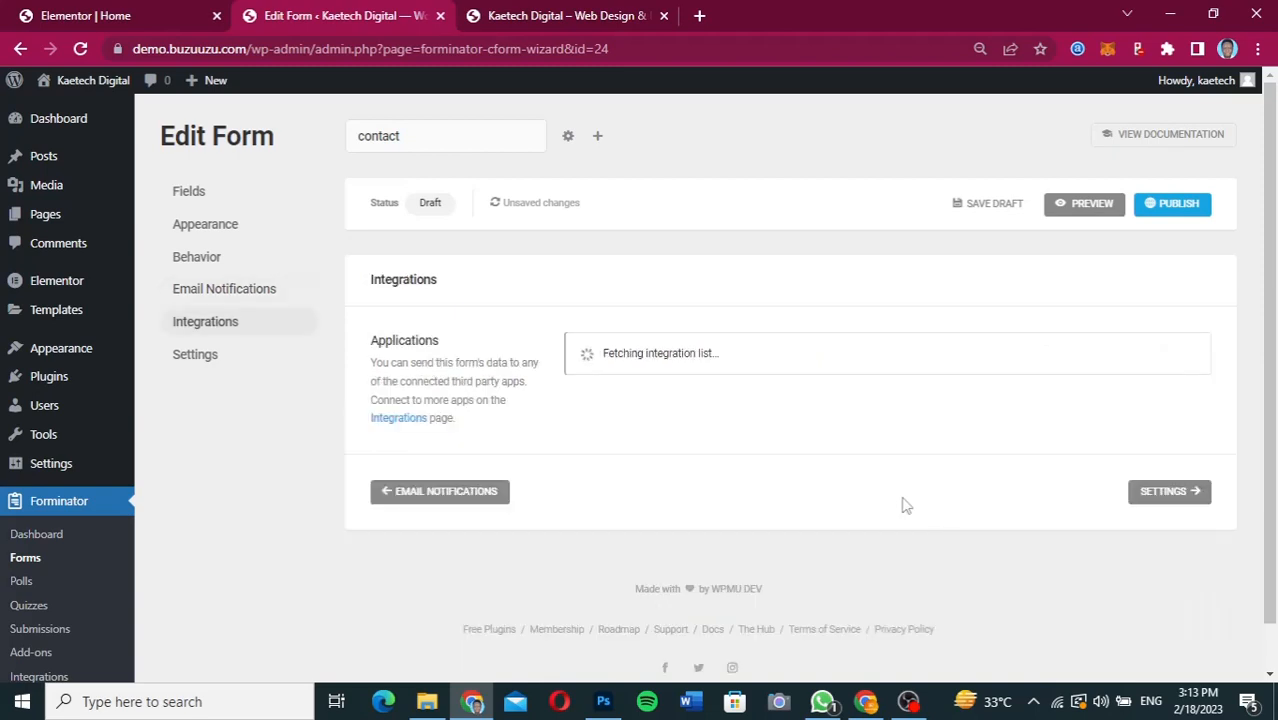
left_click(1170, 492)
scroll(933, 512, "down", 5)
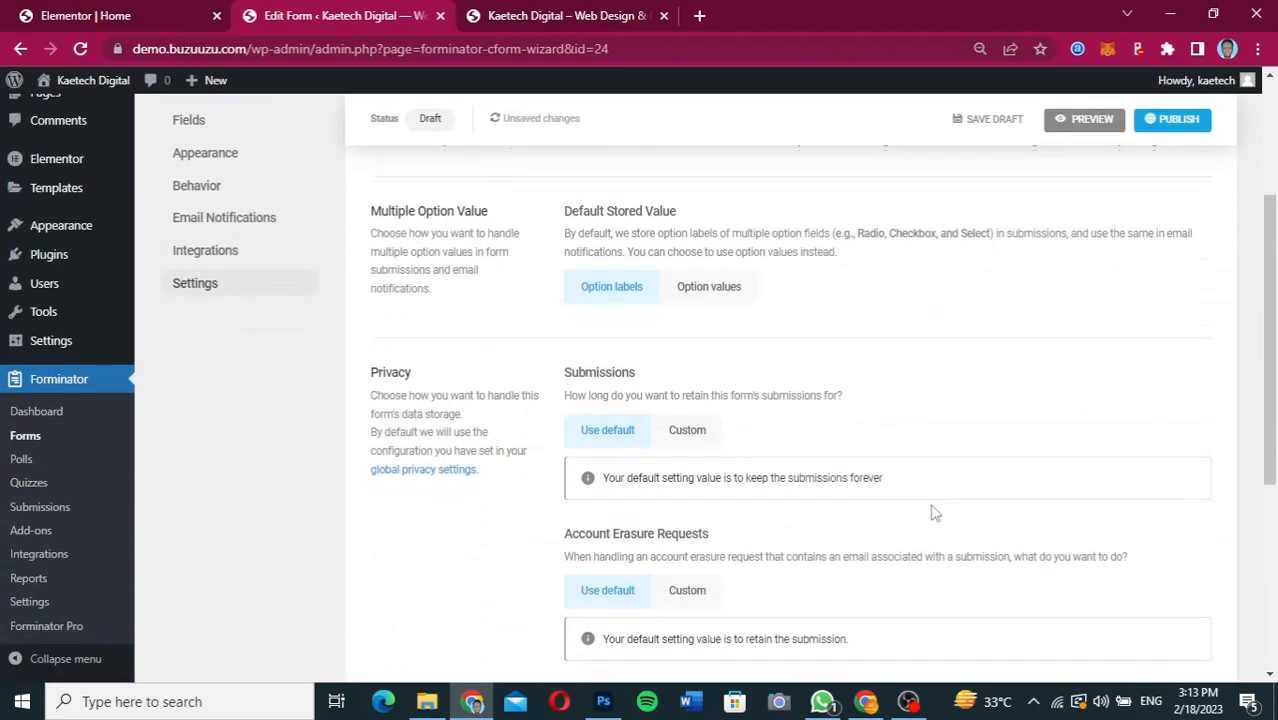
scroll(933, 512, "down", 2)
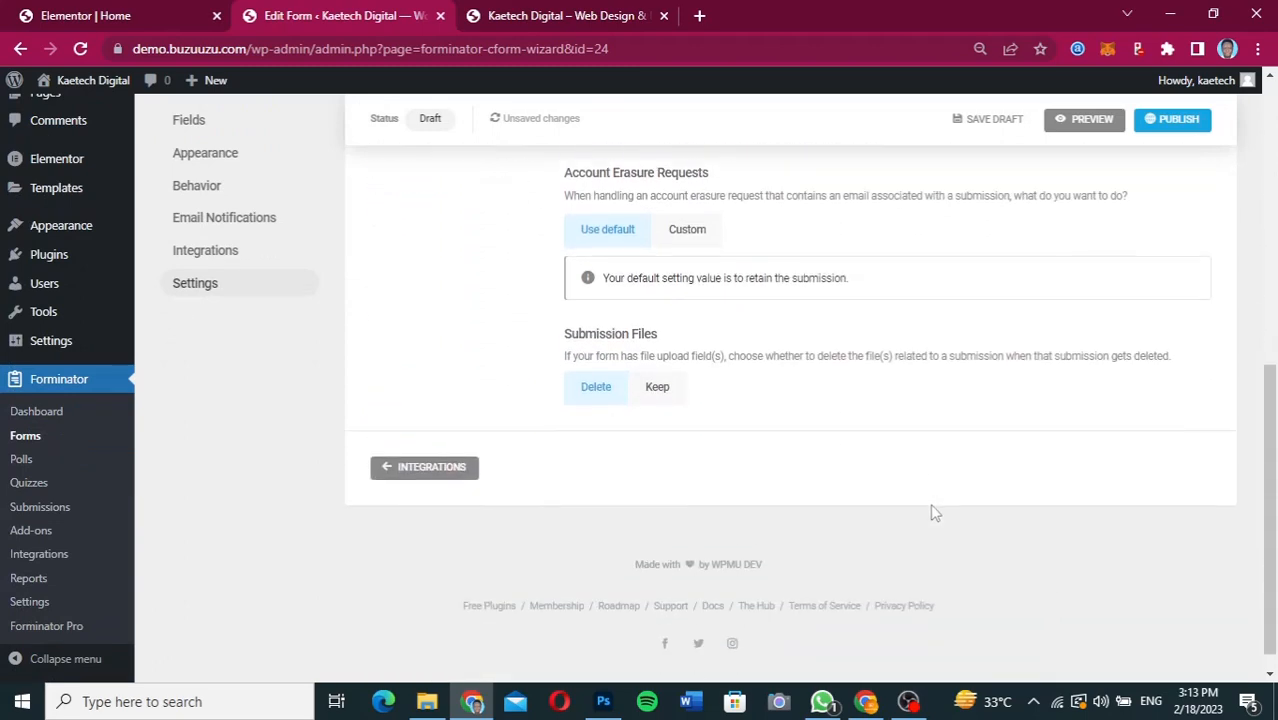
scroll(1073, 355, "up", 4)
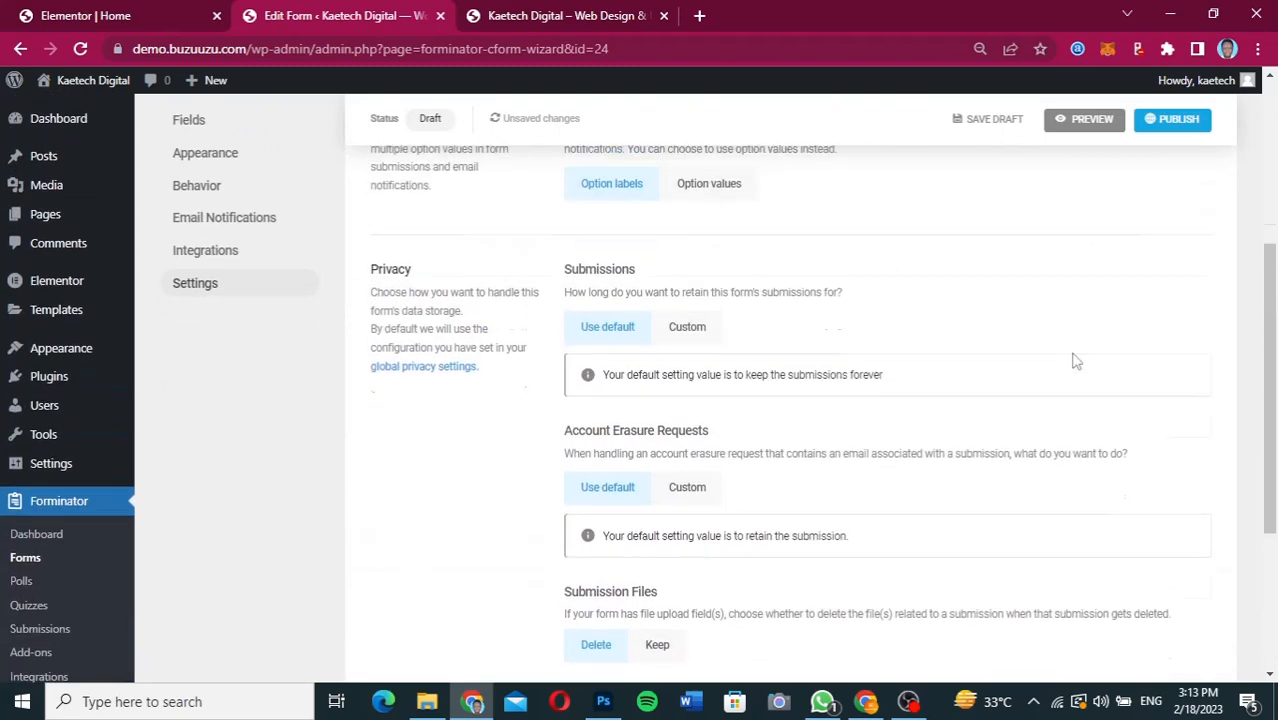
Publish the contact form and copy its shortcode.
left_click(1173, 125)
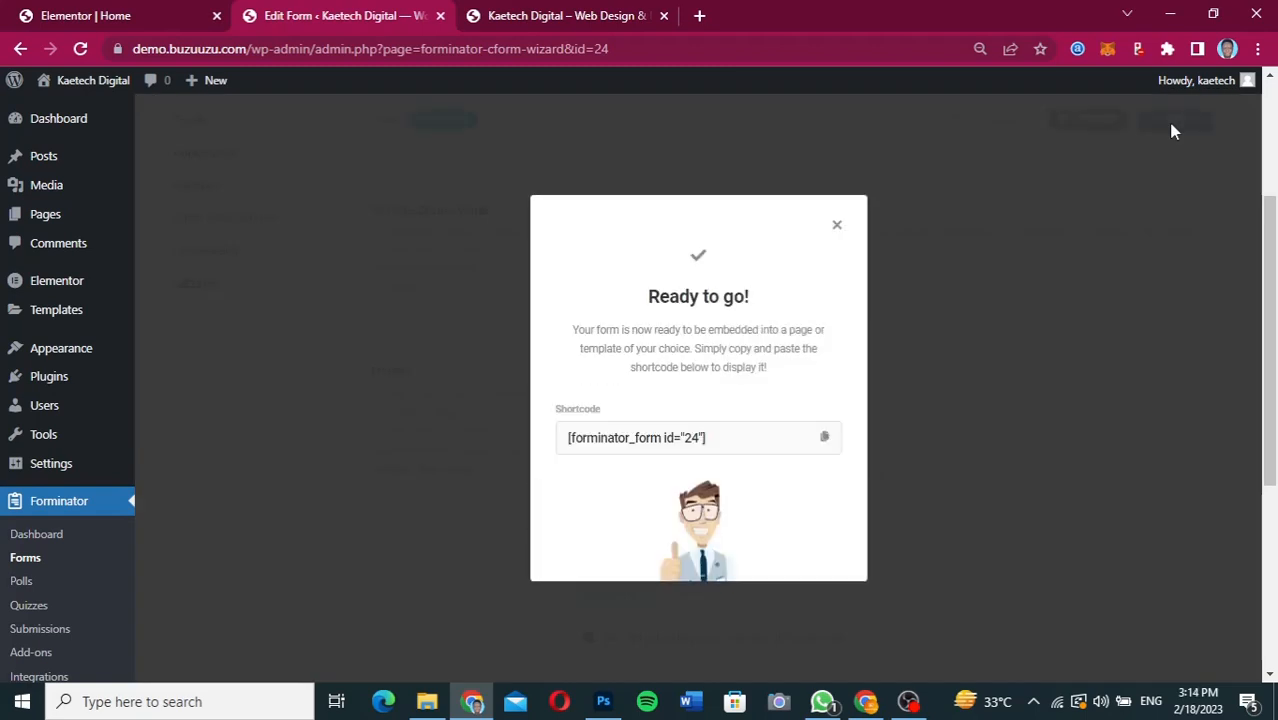
left_click(825, 440)
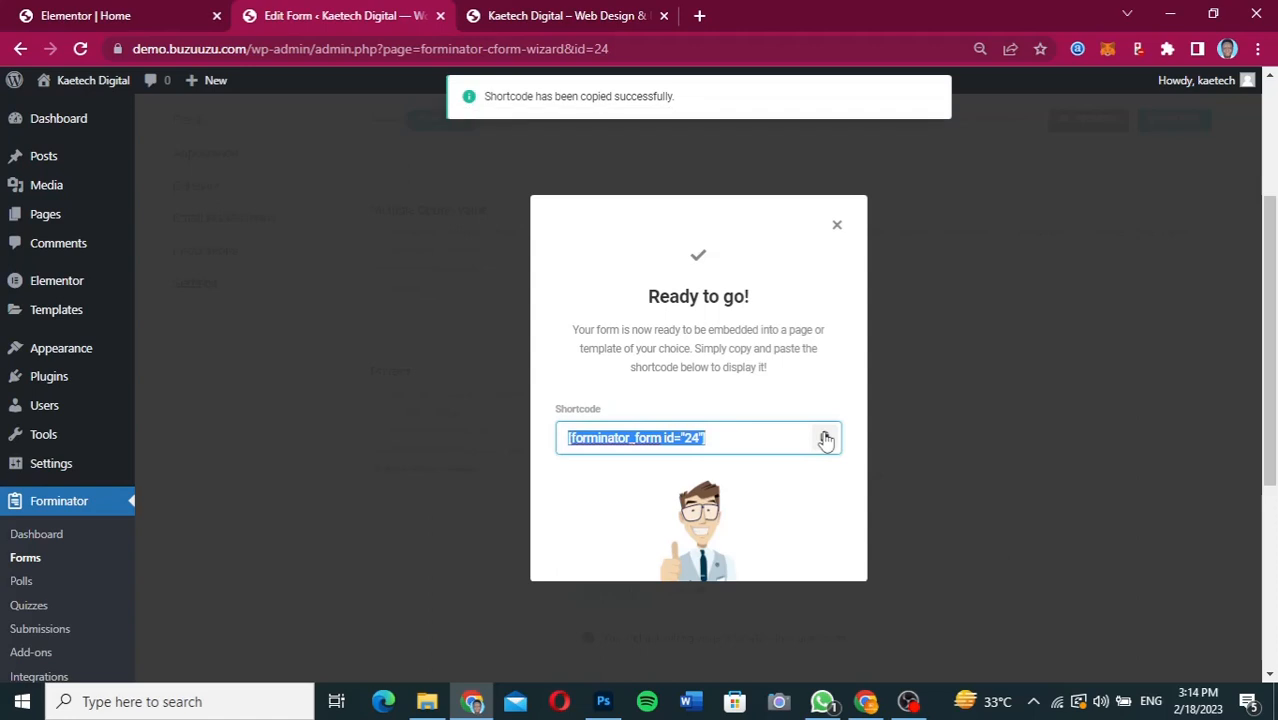
left_click(837, 224)
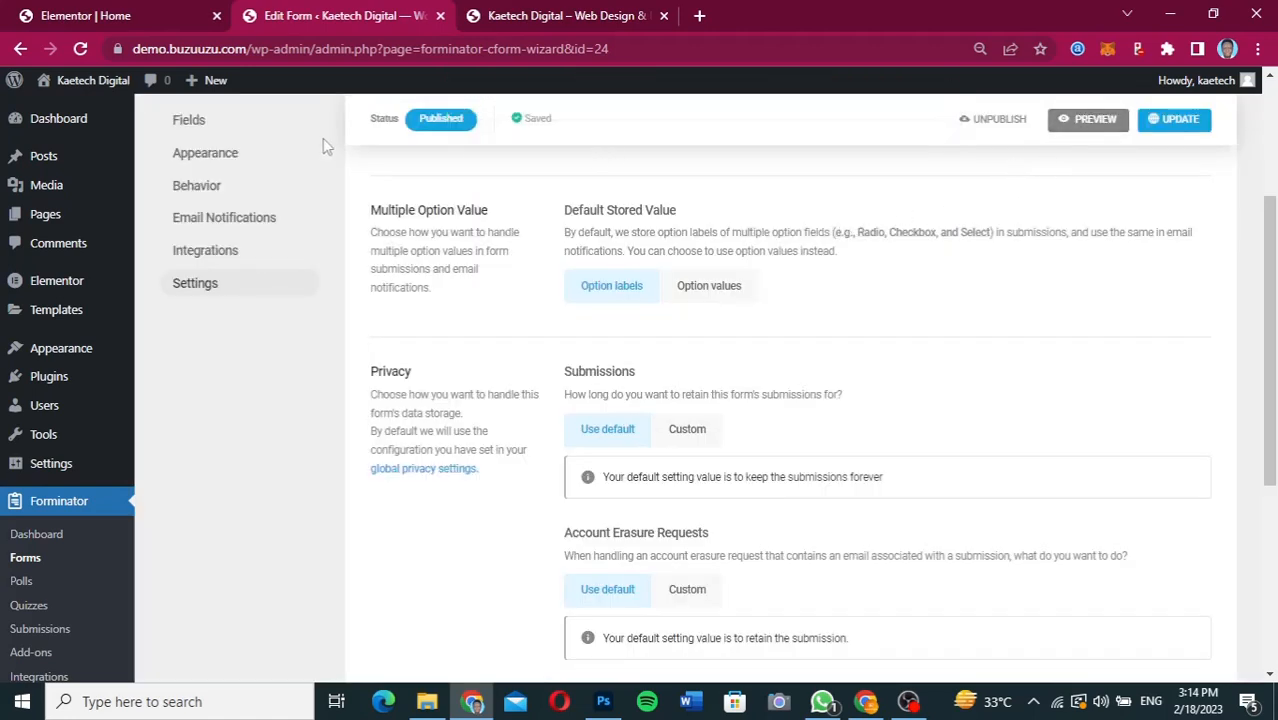
Switch to the Elementor home page editor and add a Shortcode widget to the empty column beside the Contact Us details.
left_click(131, 15)
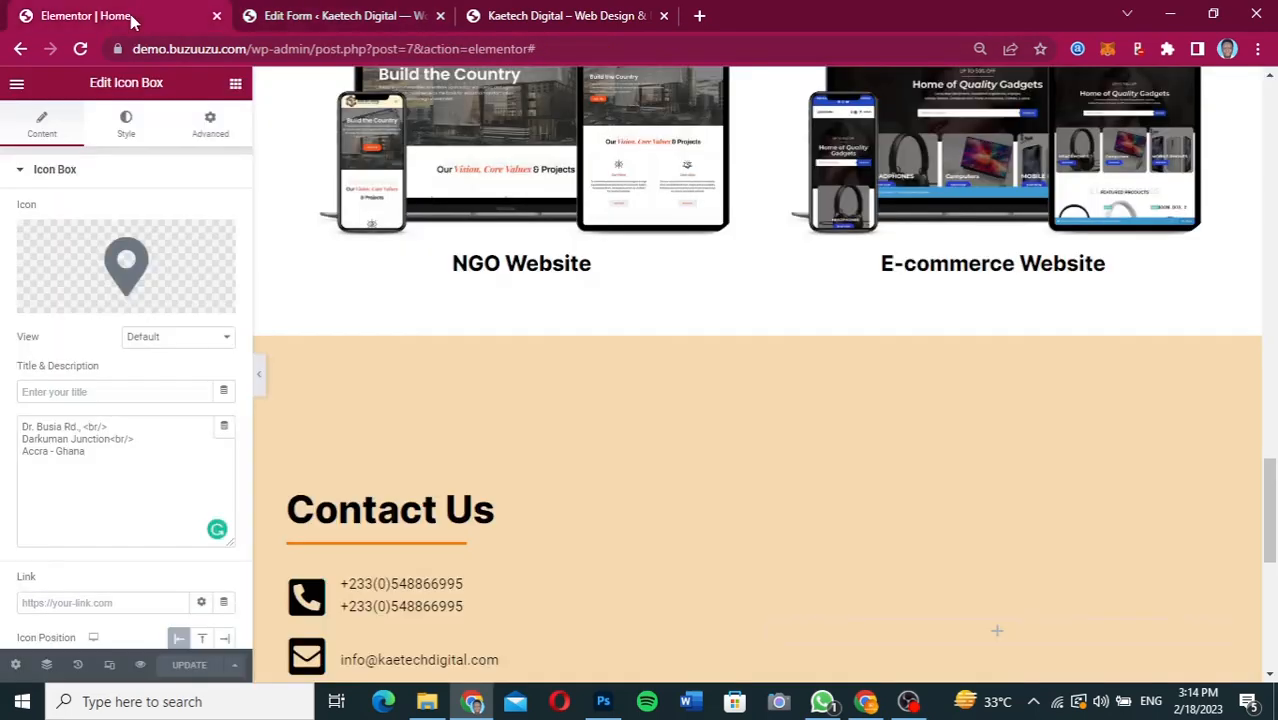
scroll(819, 512, "down", 3)
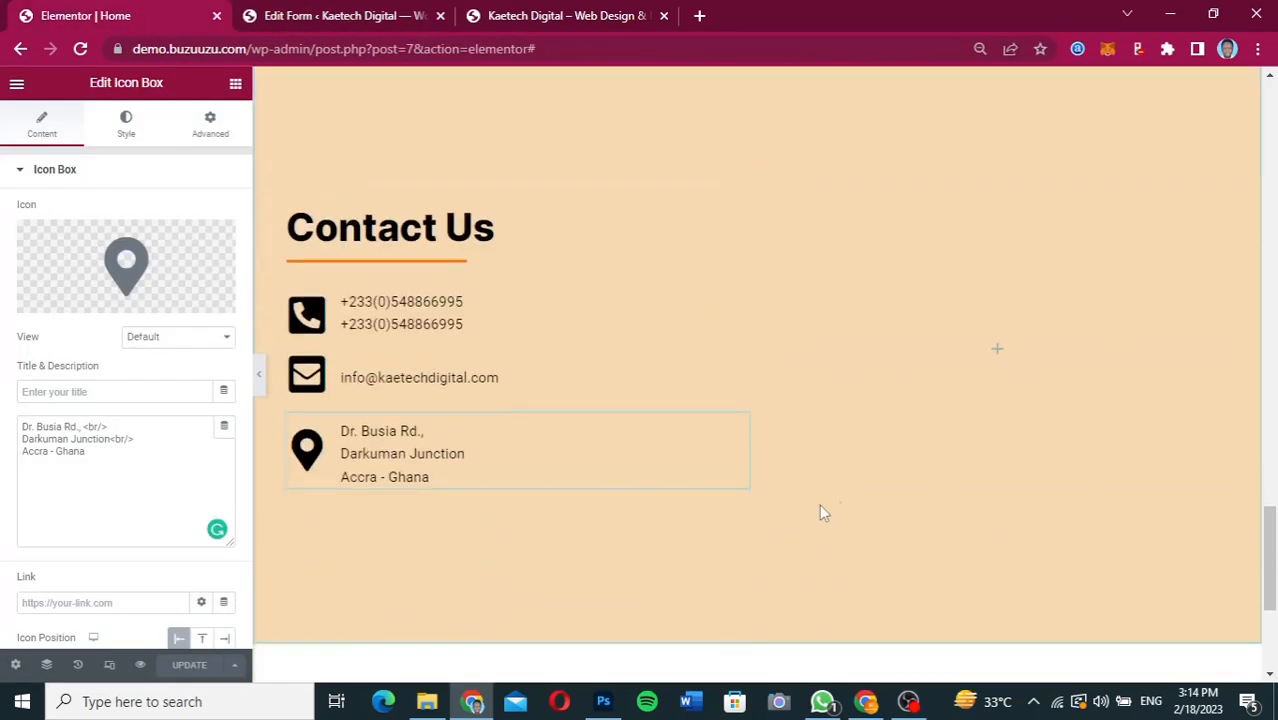
left_click(1001, 354)
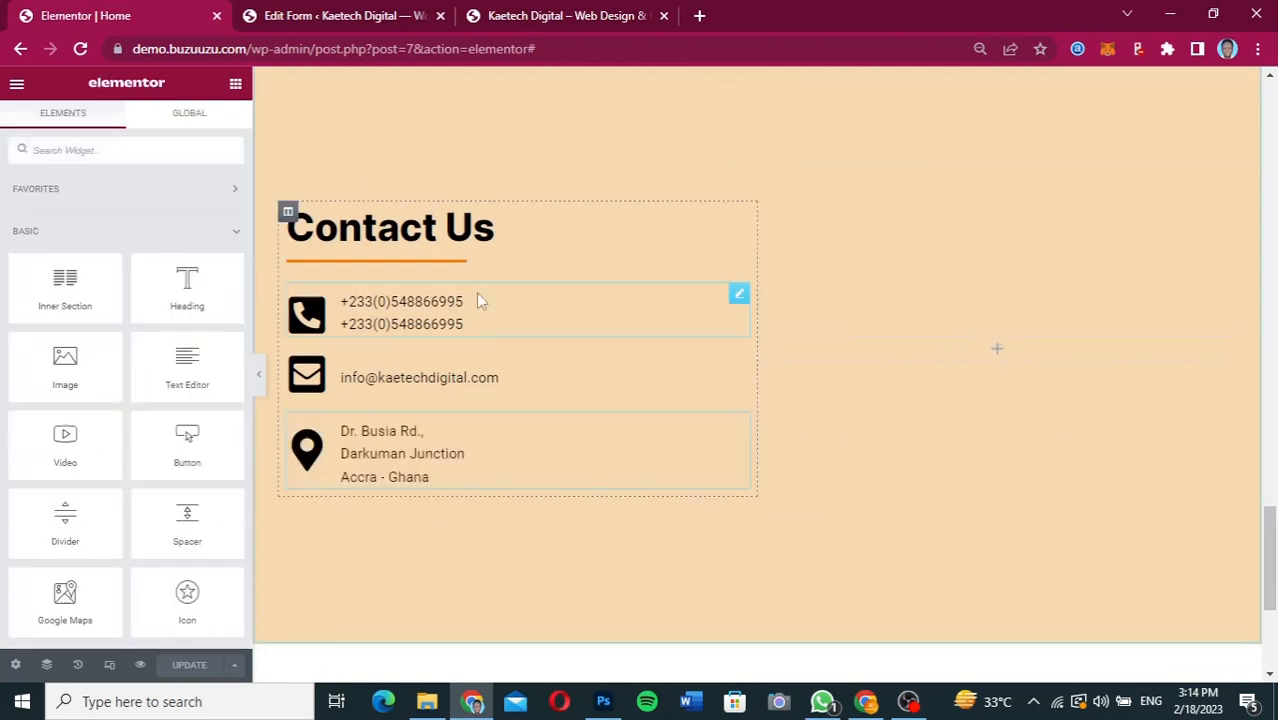
left_click(142, 157)
type("short")
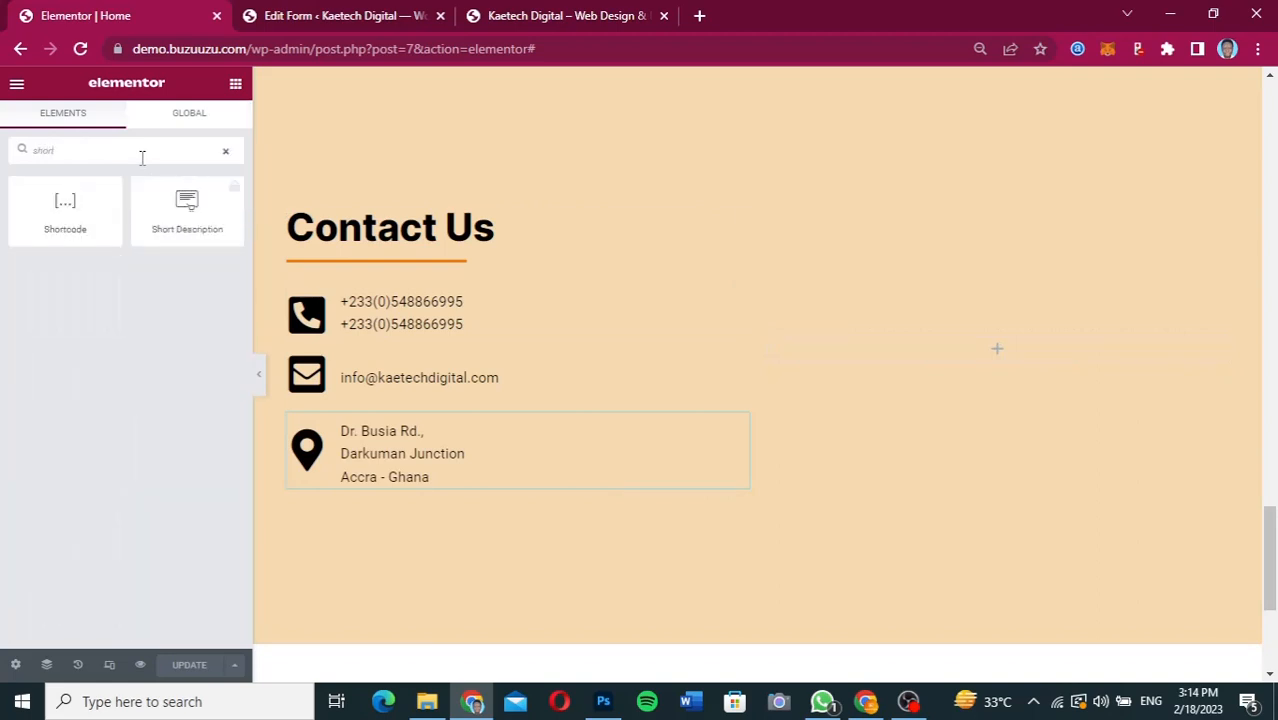
left_click_drag(63, 200, 1036, 348)
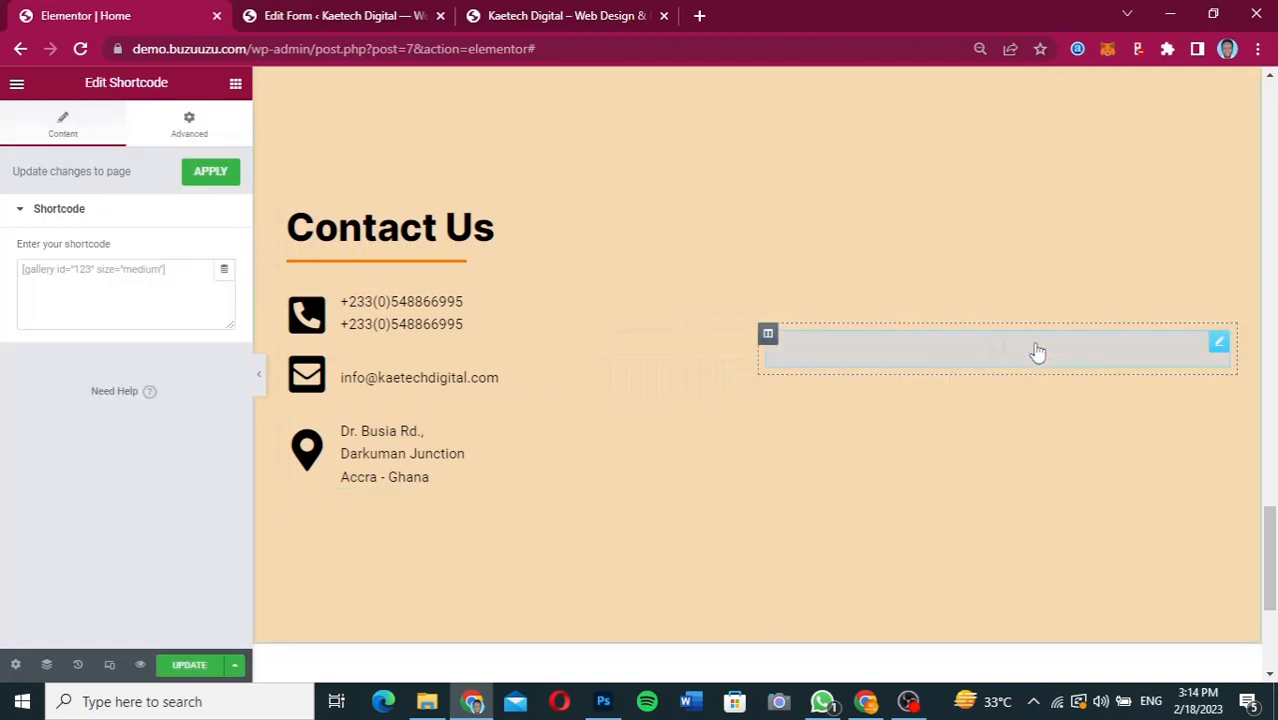
Insert the shortcode [forminator_form id="24"] into the Shortcode widget and check the form in the Contact Us section.
left_click(200, 270)
key("ctrl+v")
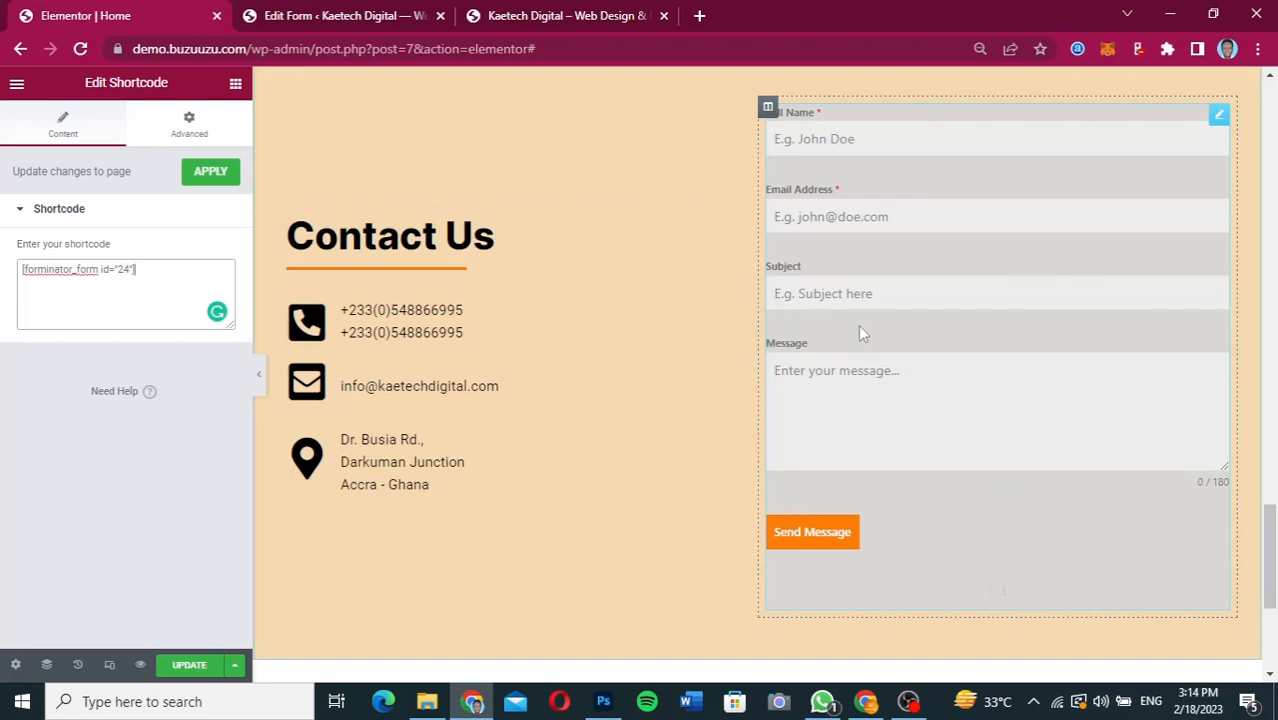
scroll(860, 332, "up", 1)
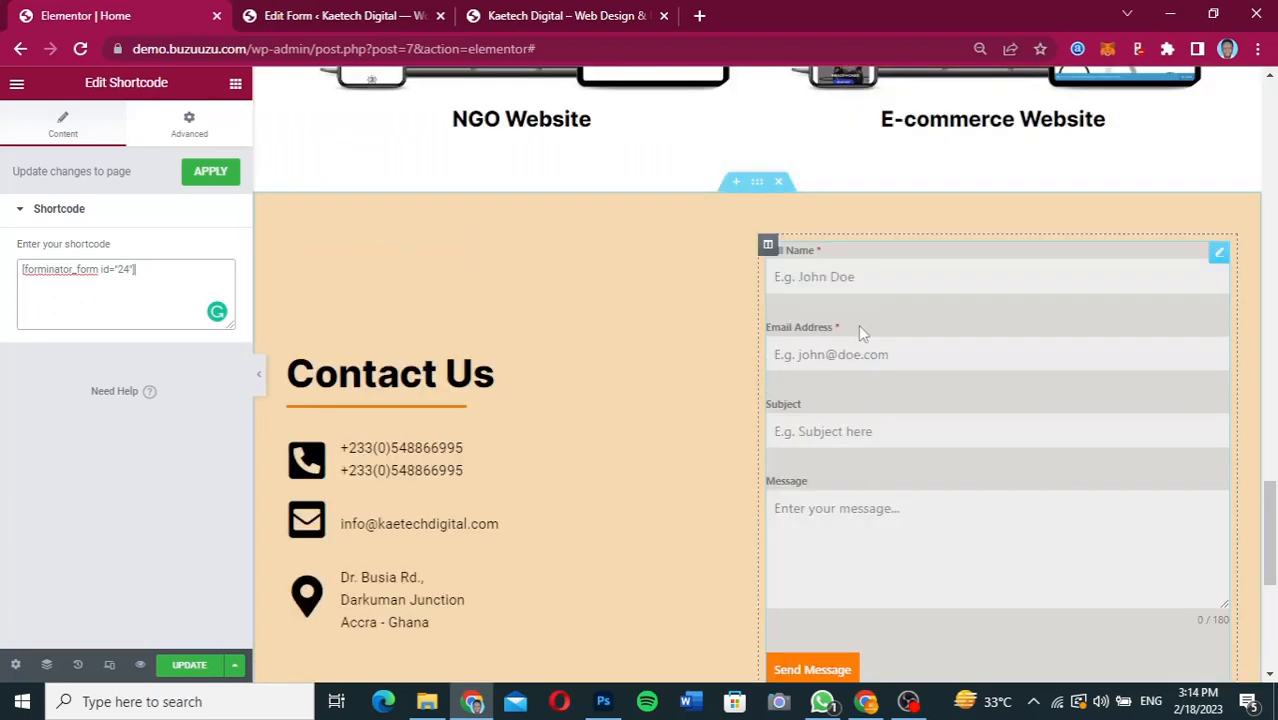
scroll(860, 332, "down", 1)
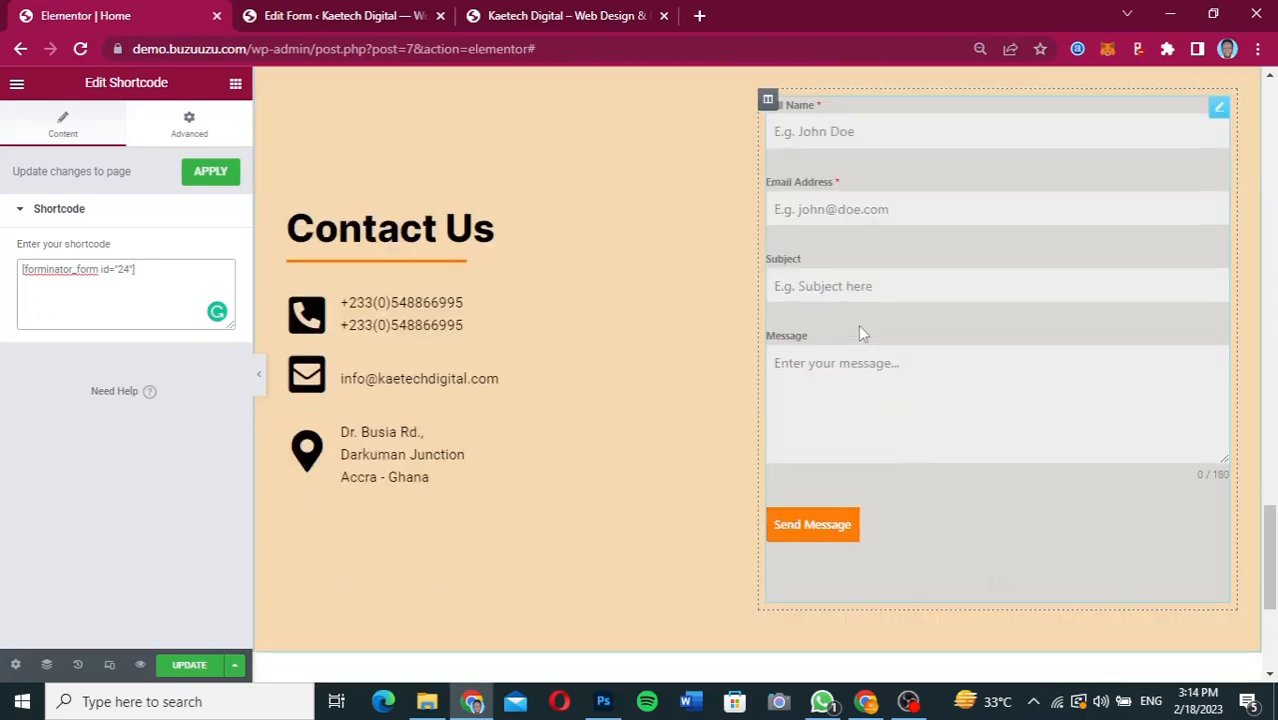
scroll(860, 332, "up", 1)
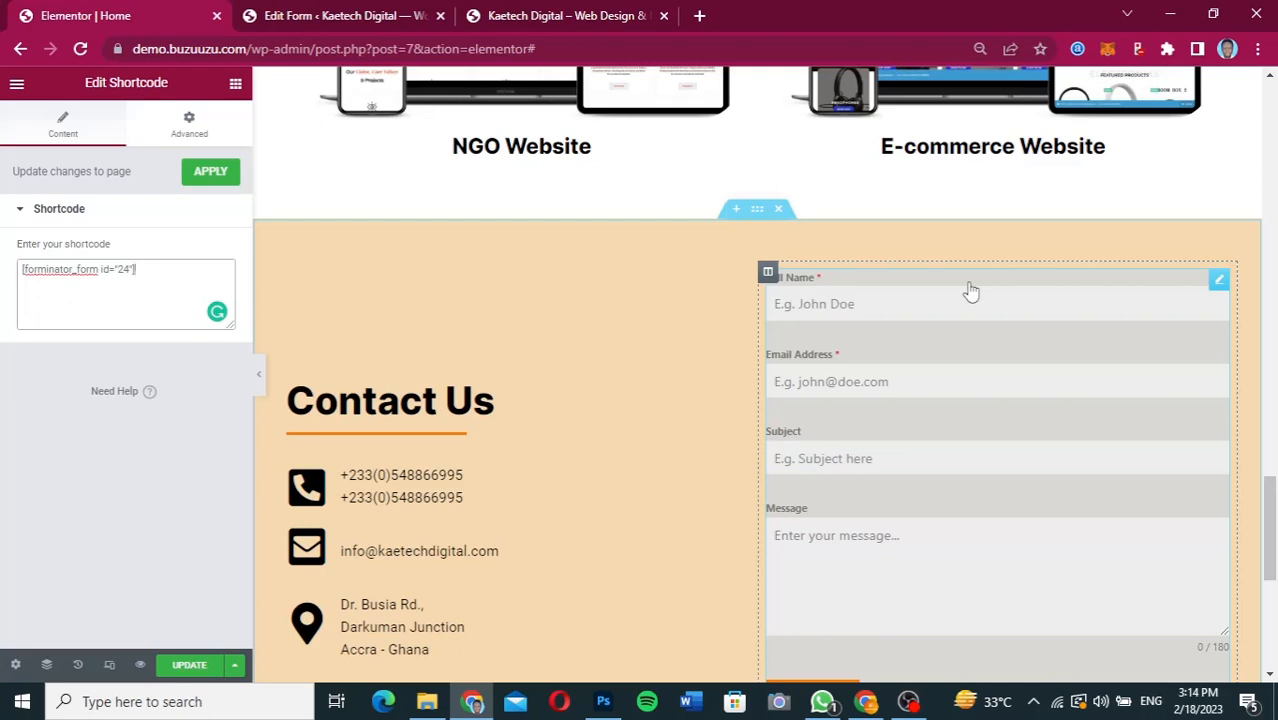
scroll(971, 291, "down", 1)
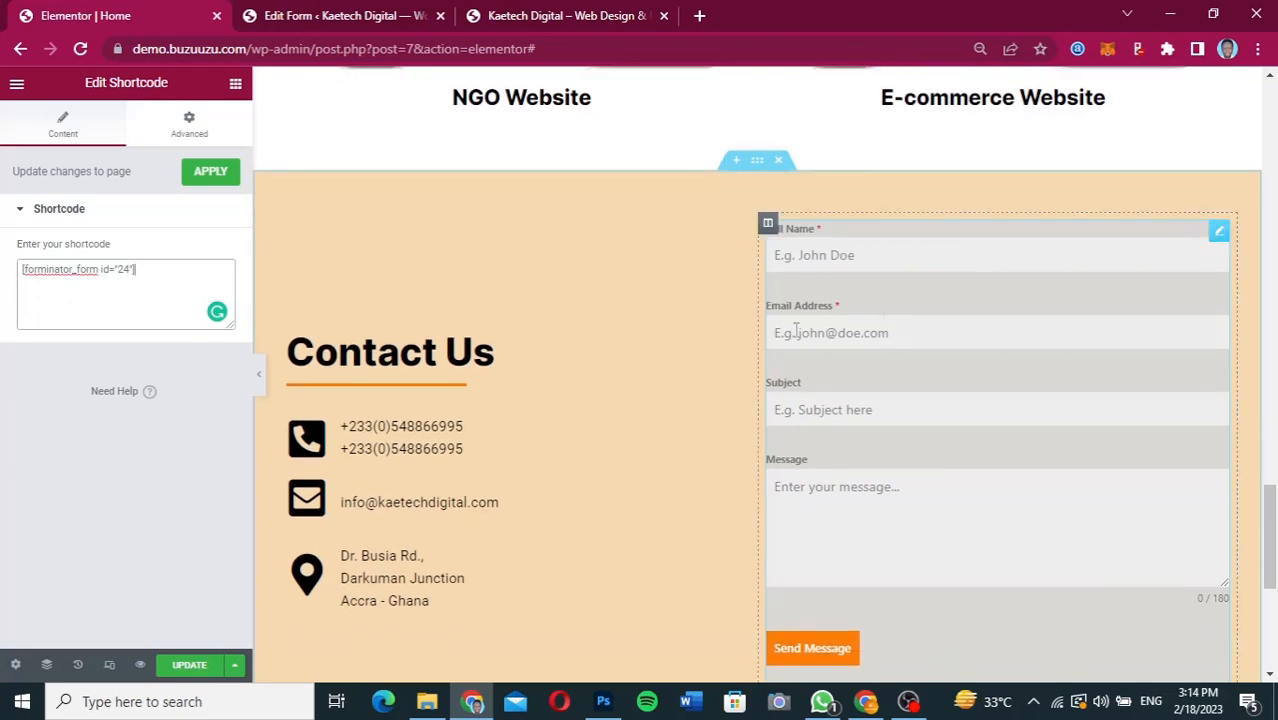
Try 20 px of top padding alone on the Shortcode widget with the padding sides unlinked, and clear it.
left_click(190, 127)
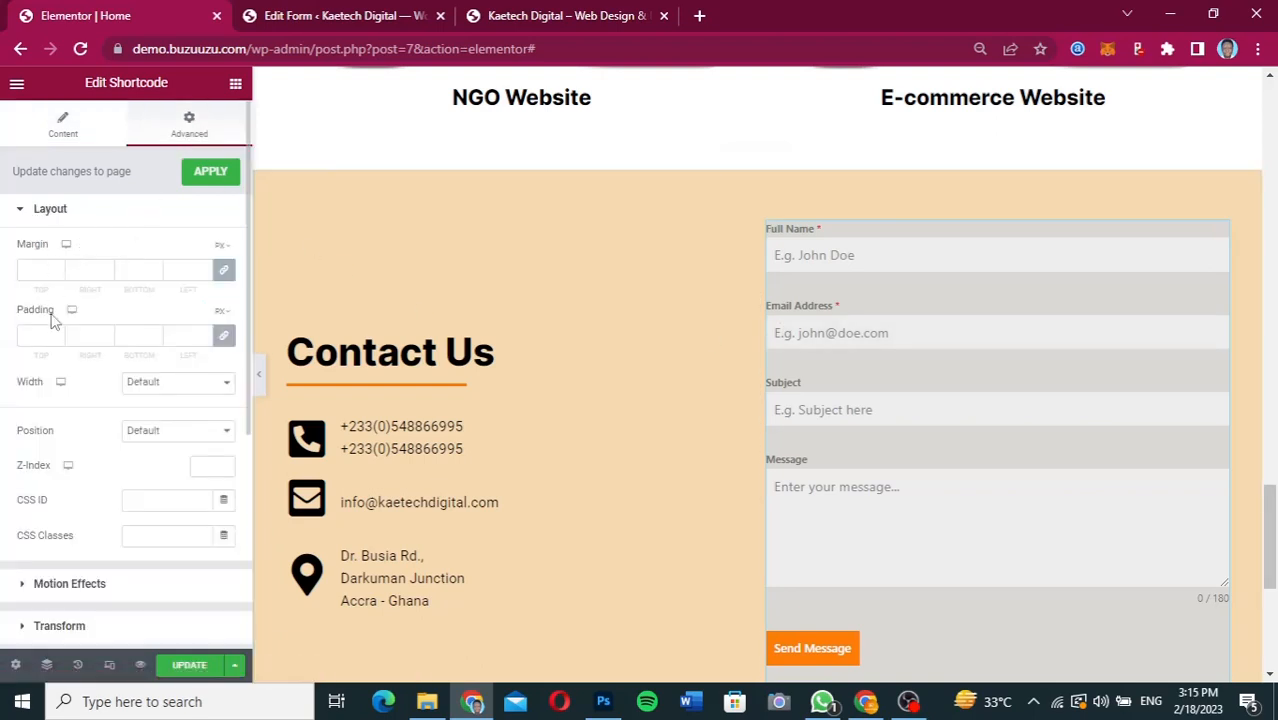
scroll(50, 331, "down", 1)
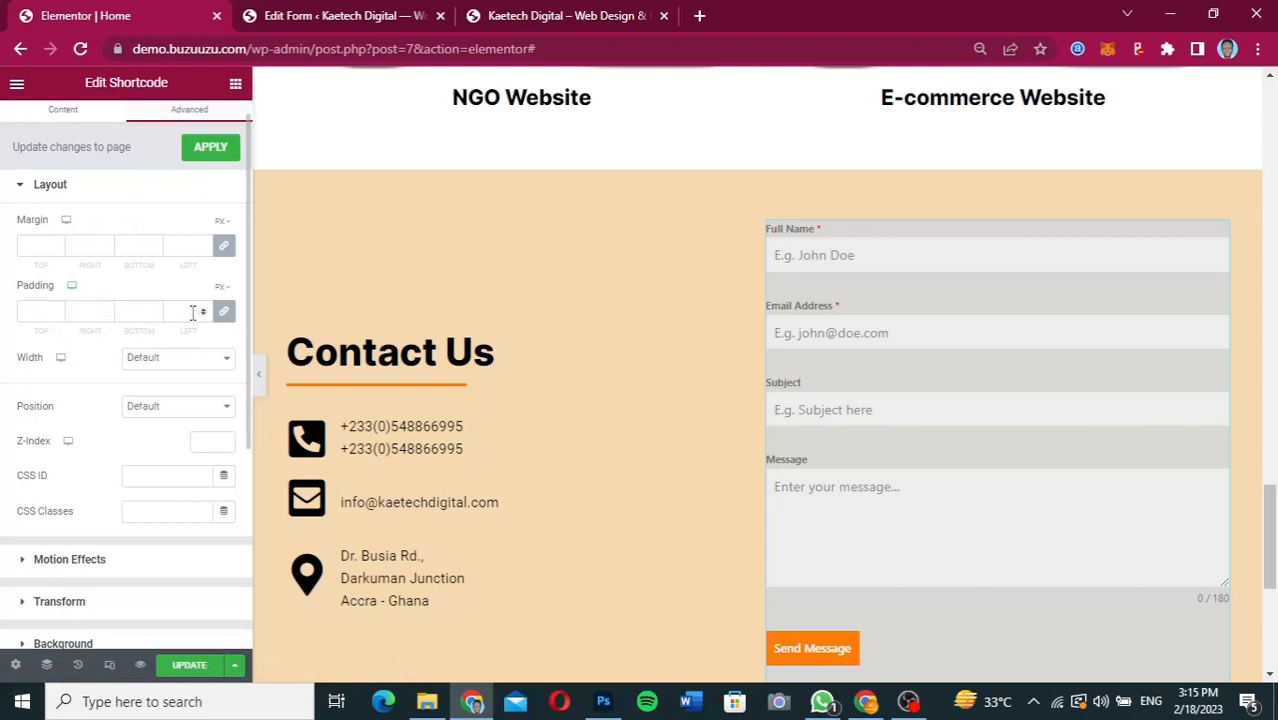
left_click(226, 317)
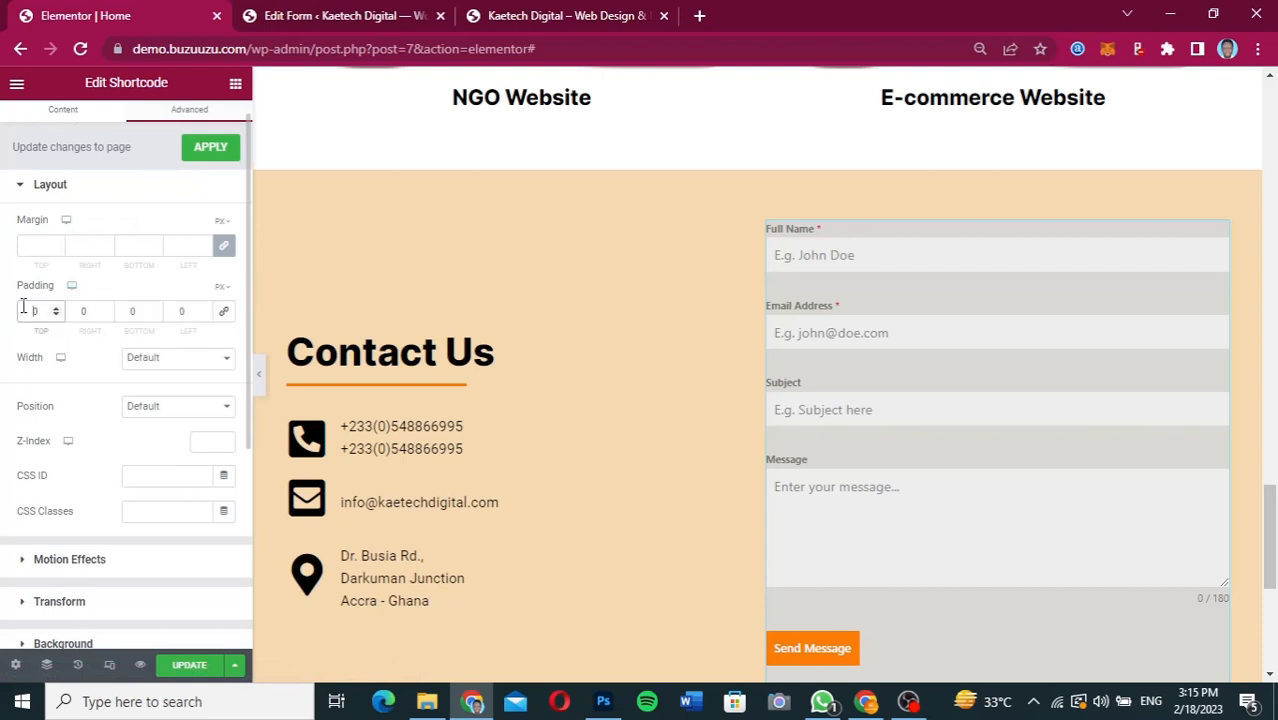
type("20")
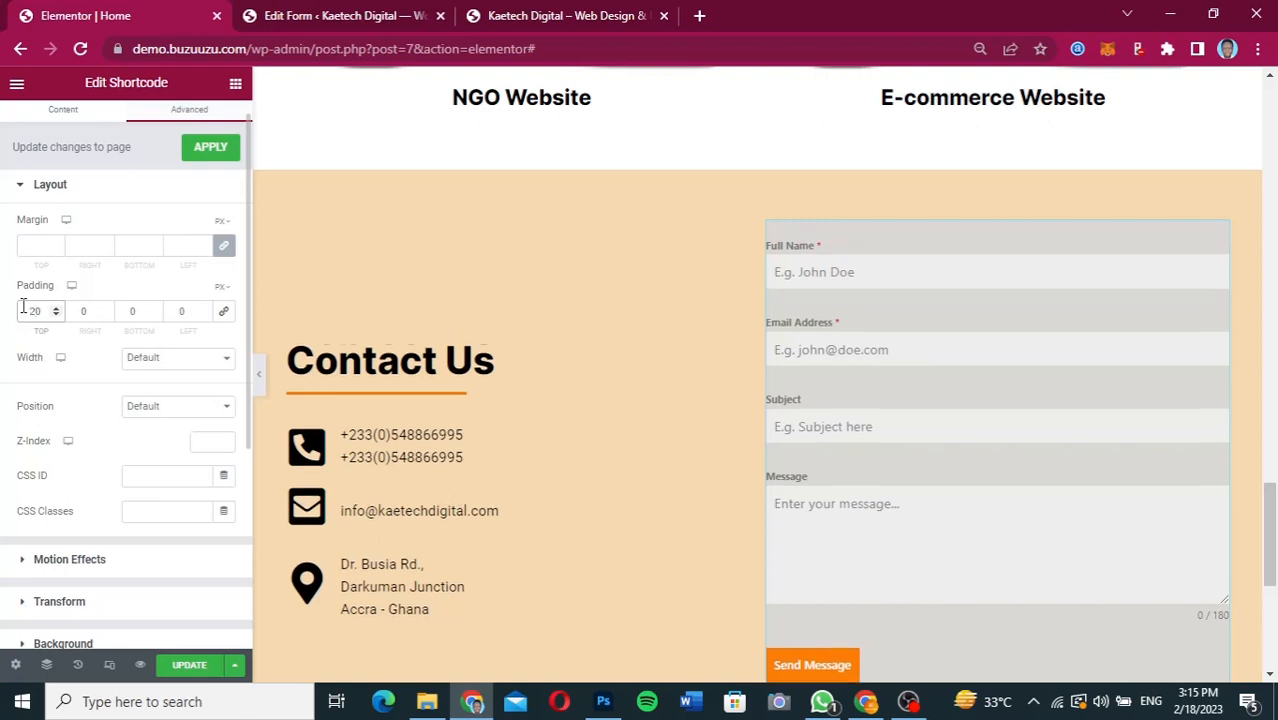
key("BackSpace")
Link the padding sides and set the Shortcode widget's padding to 30 px on all sides, after trying 20 px.
left_click(223, 317)
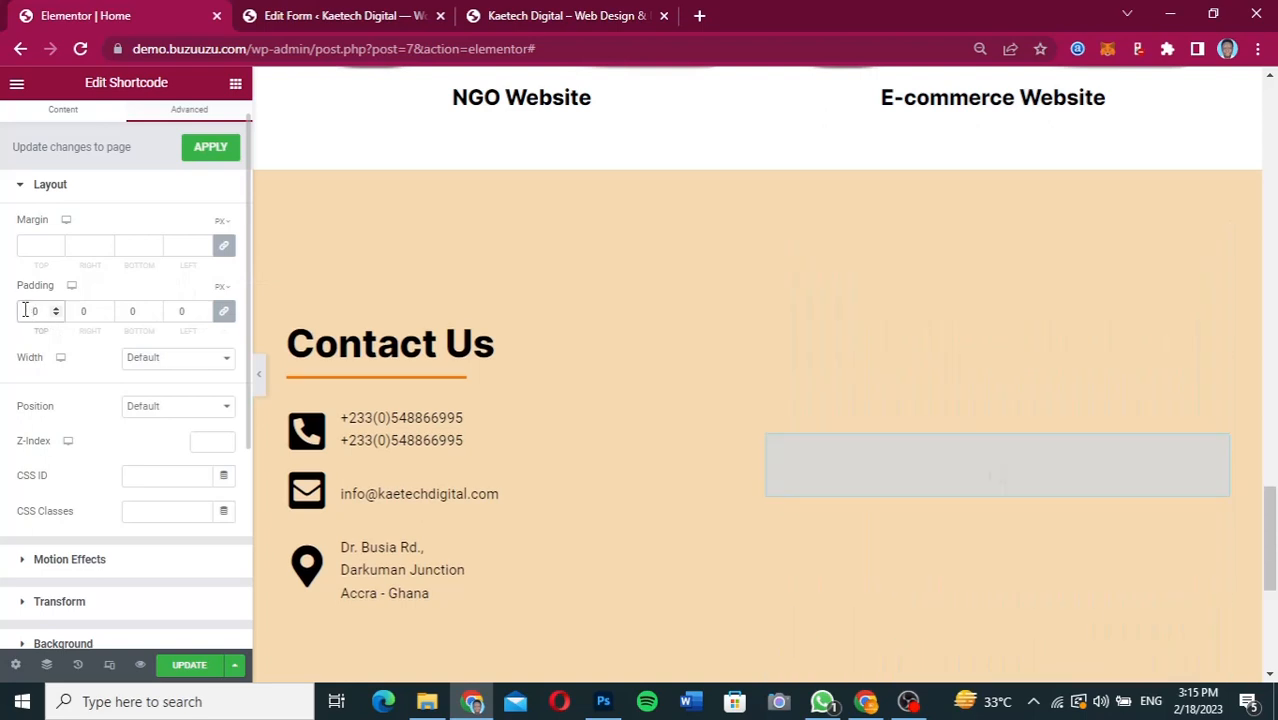
type("20")
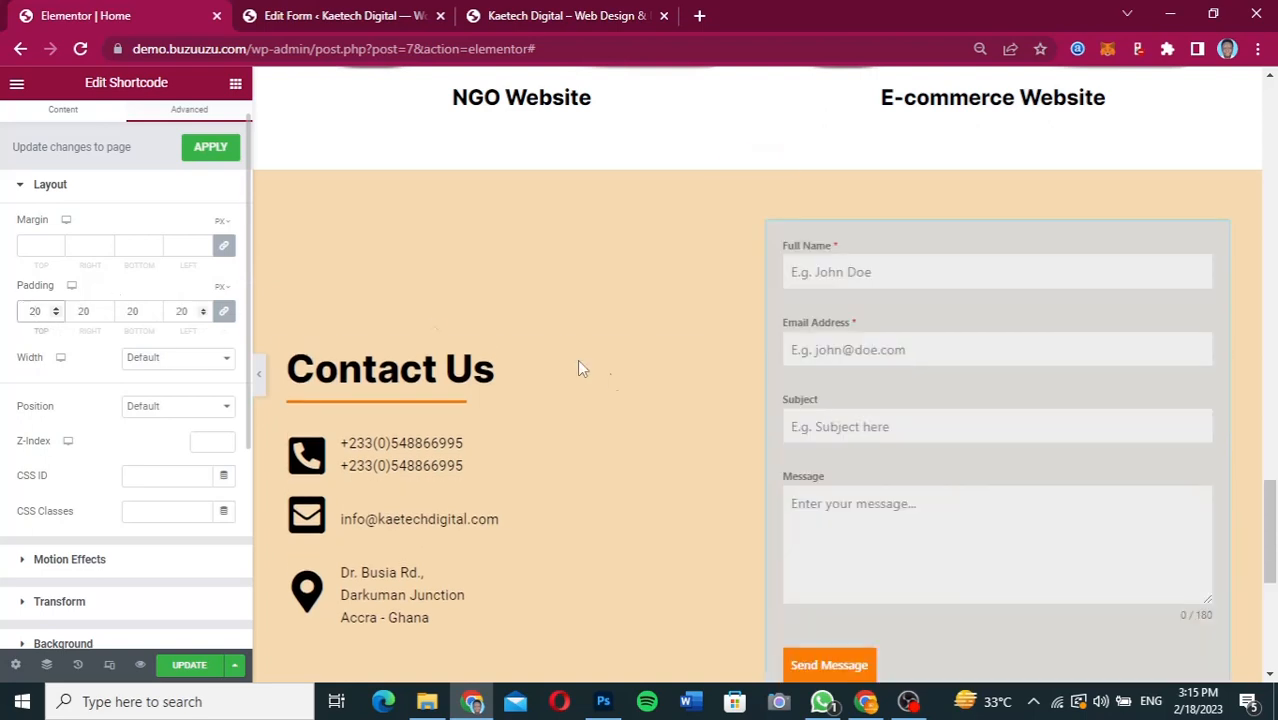
scroll(840, 377, "down", 2)
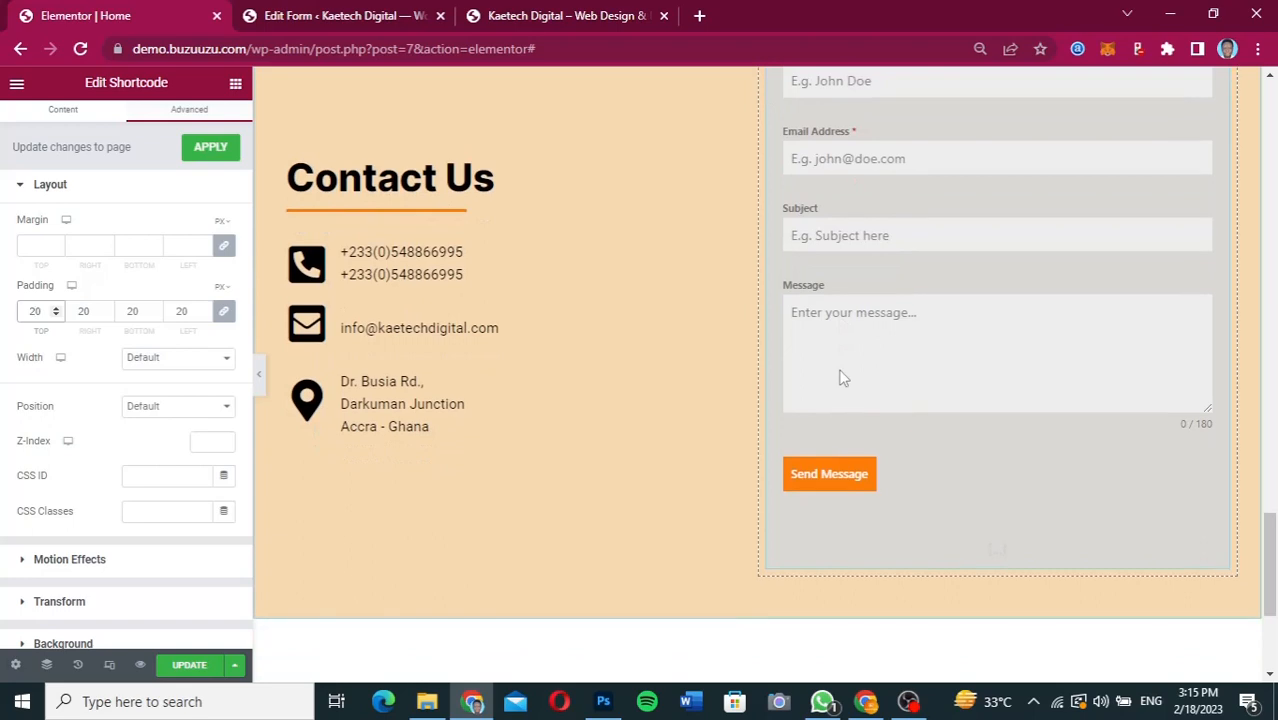
key("BackSpace")
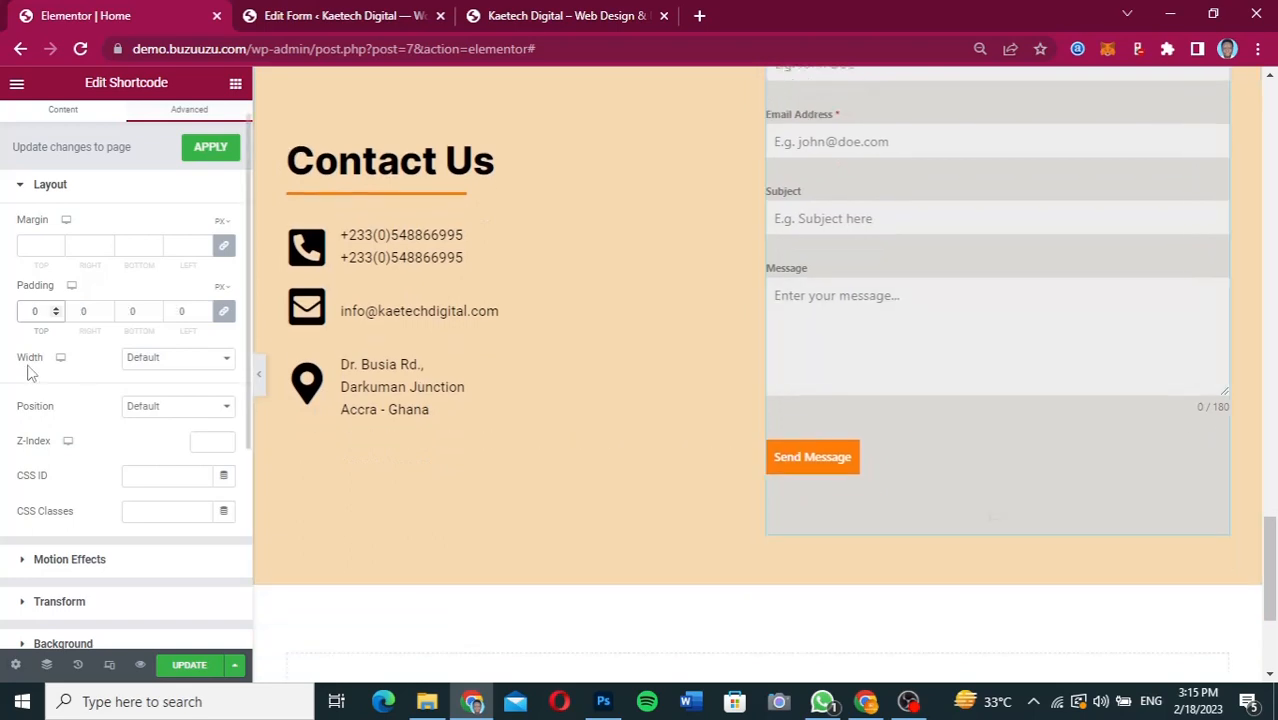
type("3")
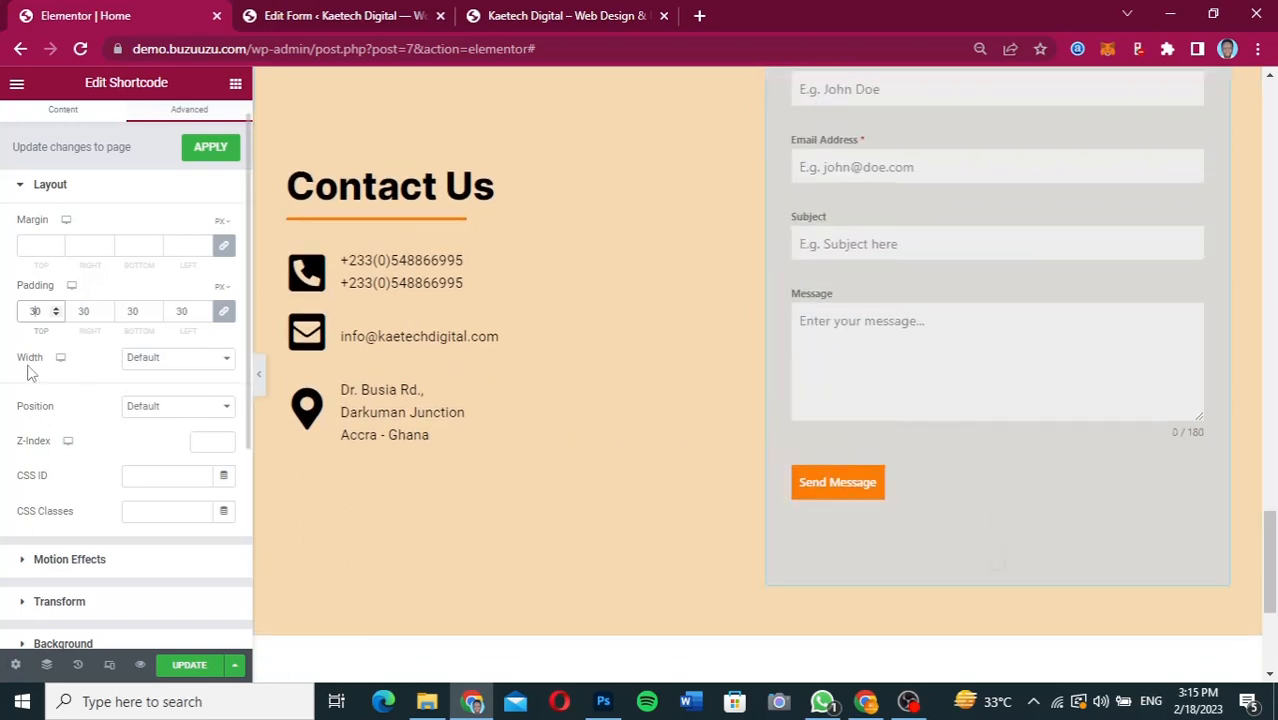
scroll(820, 325, "up", 2)
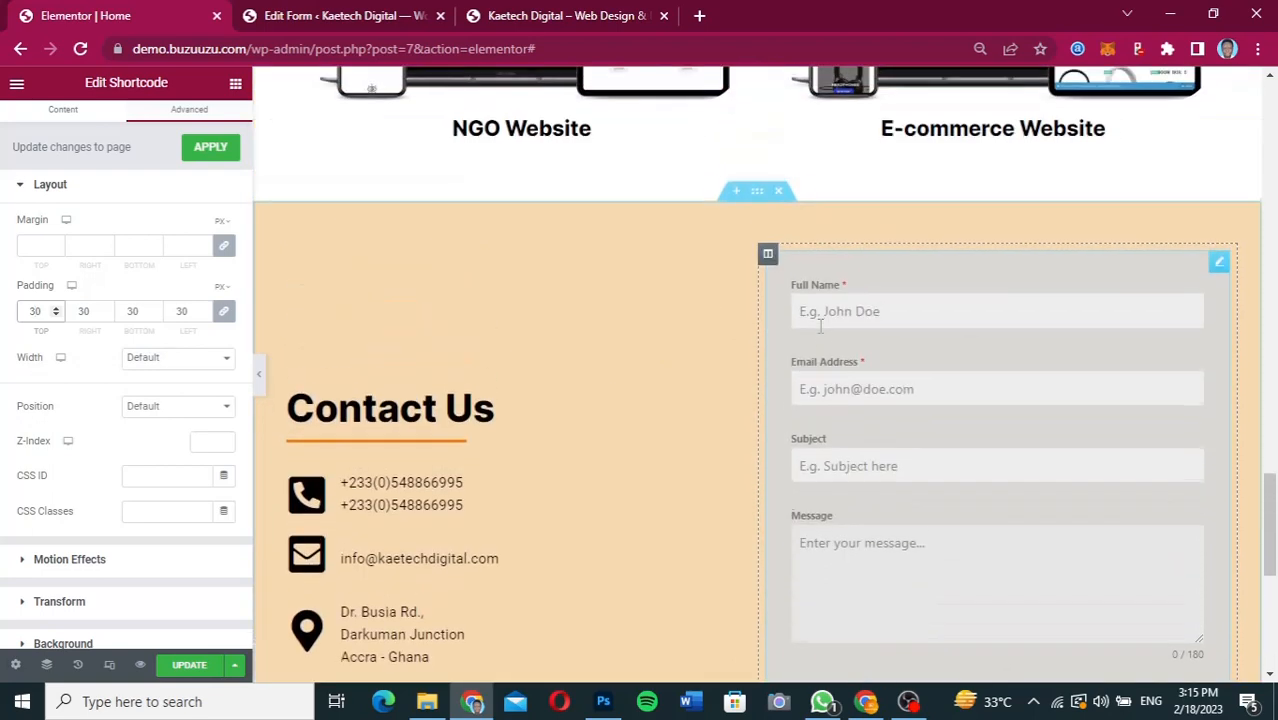
scroll(820, 325, "down", 1)
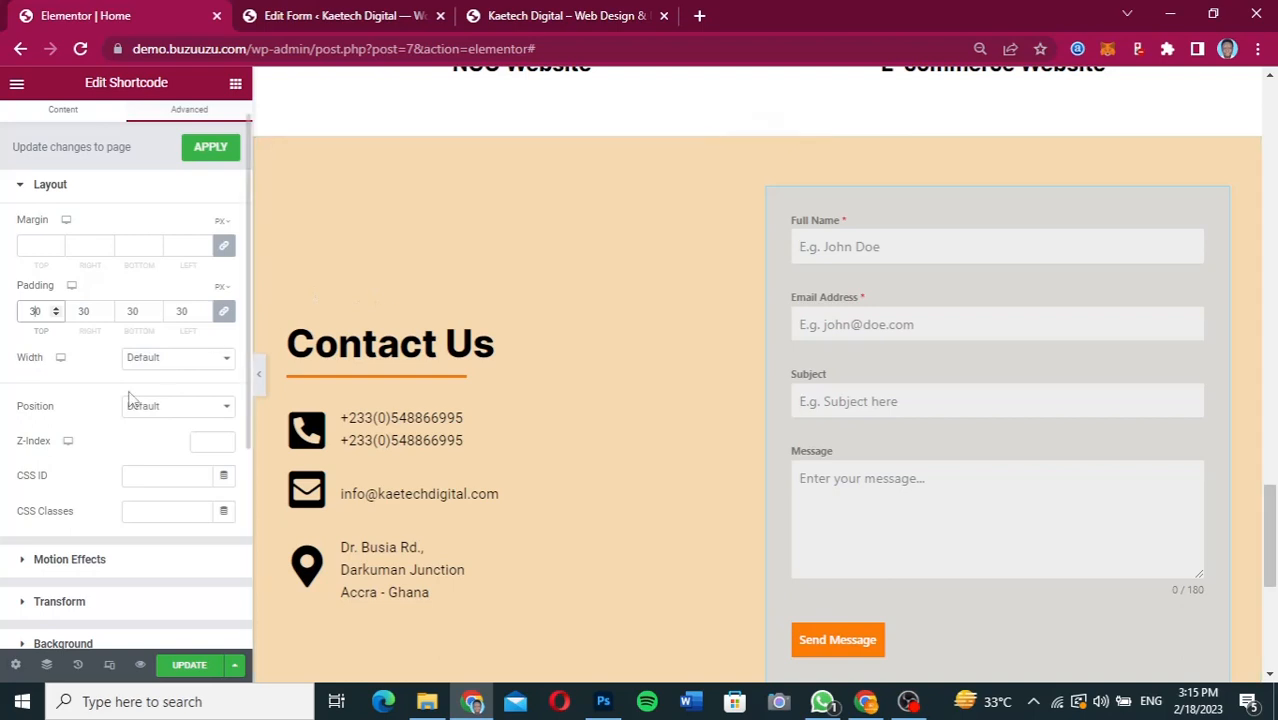
Give the Shortcode widget a solid border and compare it with the form frame in the Figma design.
scroll(128, 398, "down", 2)
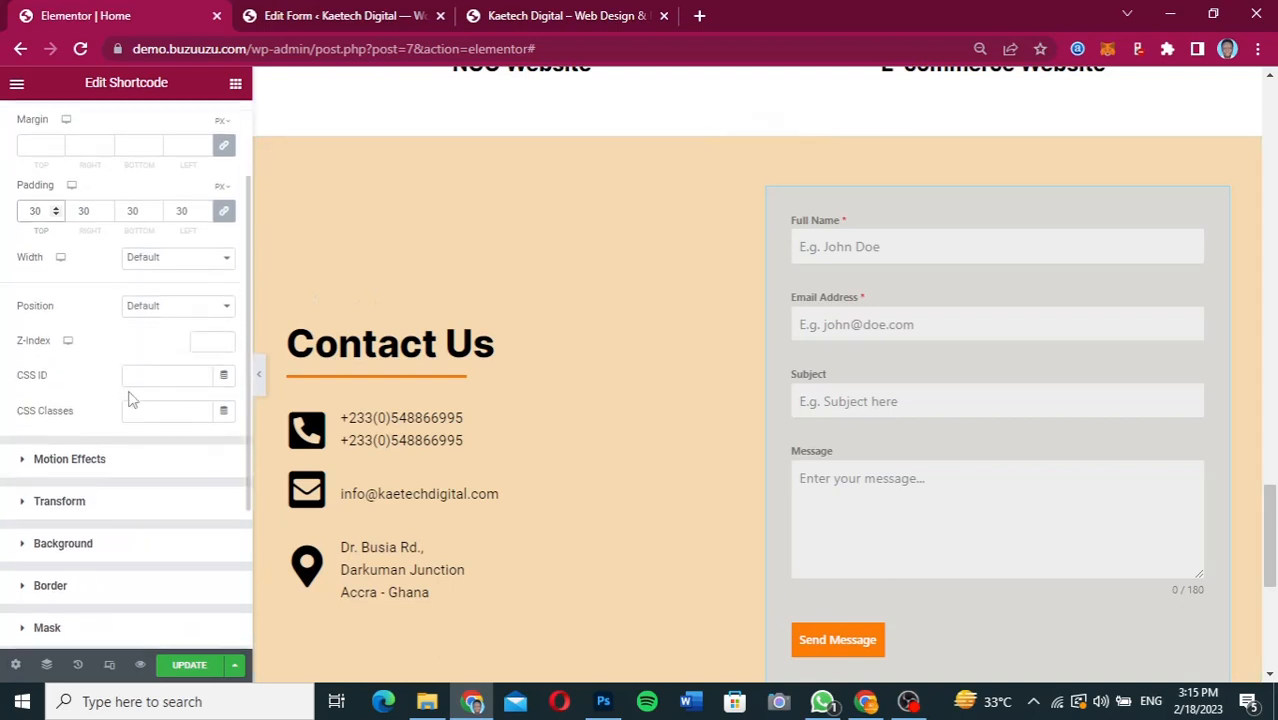
left_click(75, 577)
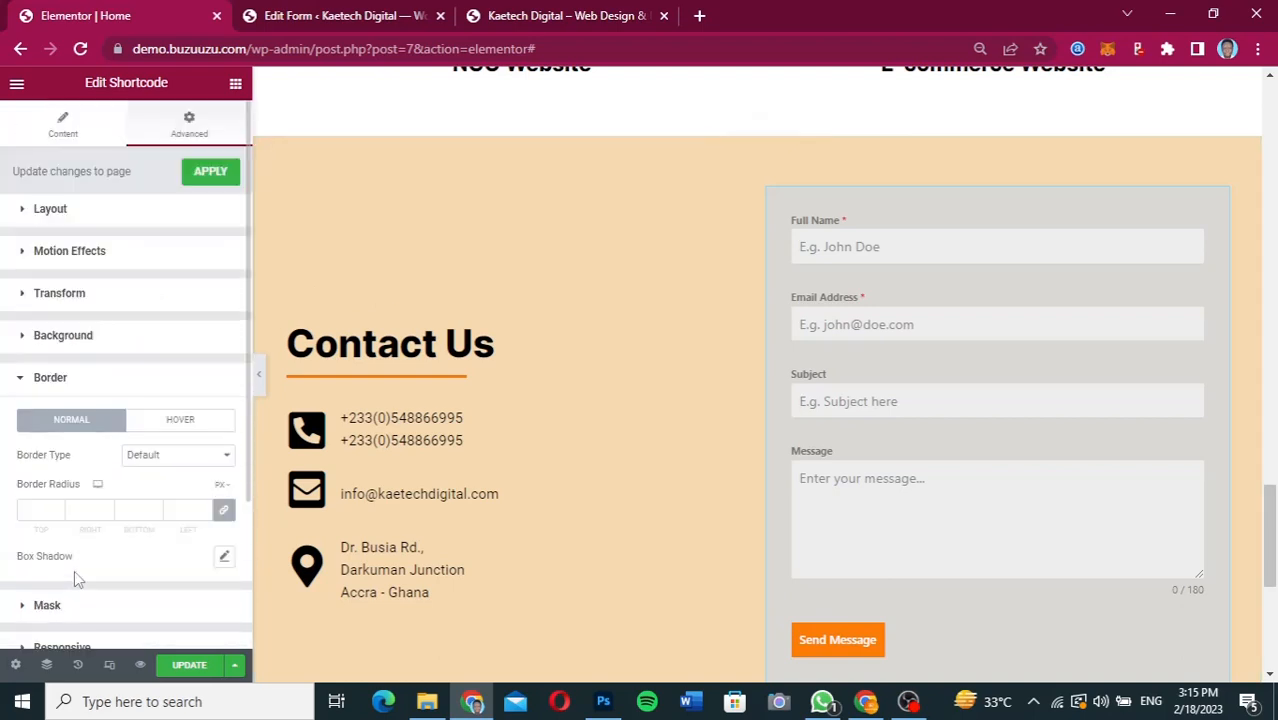
left_click(178, 458)
left_click(160, 500)
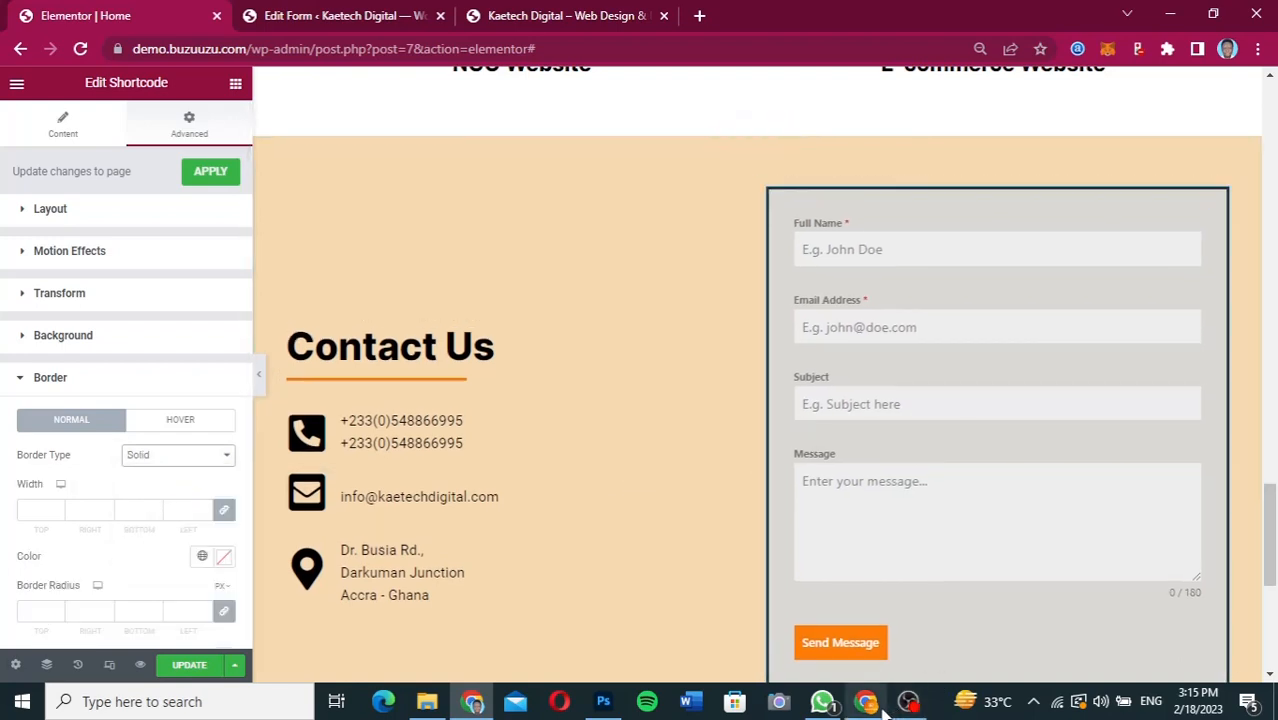
mouse_move(868, 704)
left_click(857, 622)
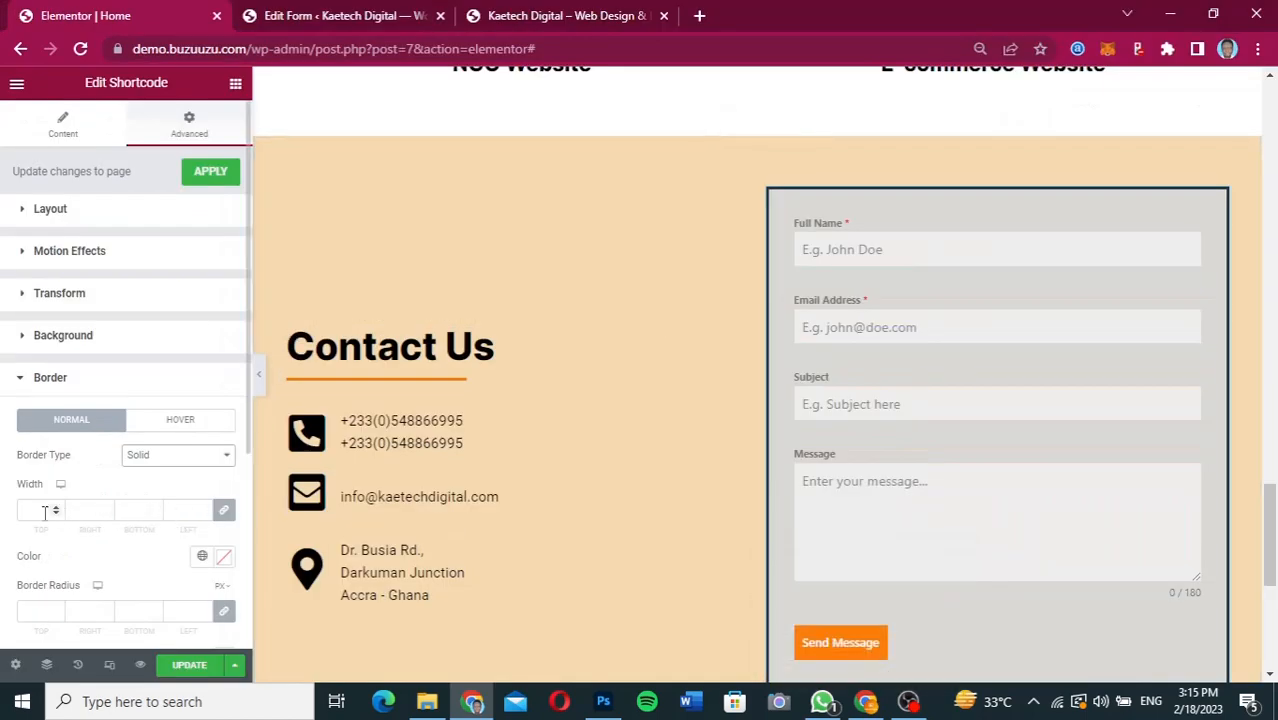
Set the Shortcode widget's border color to black, #000000.
scroll(38, 512, "down", 1)
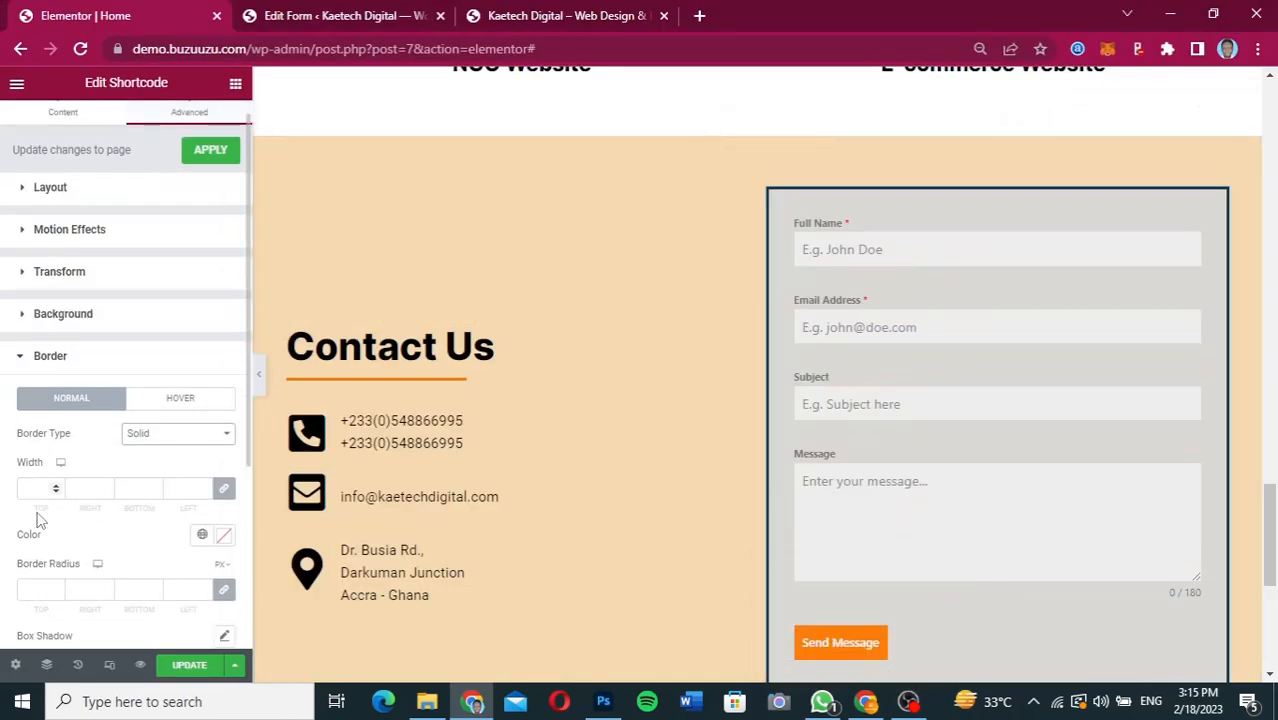
left_click(223, 521)
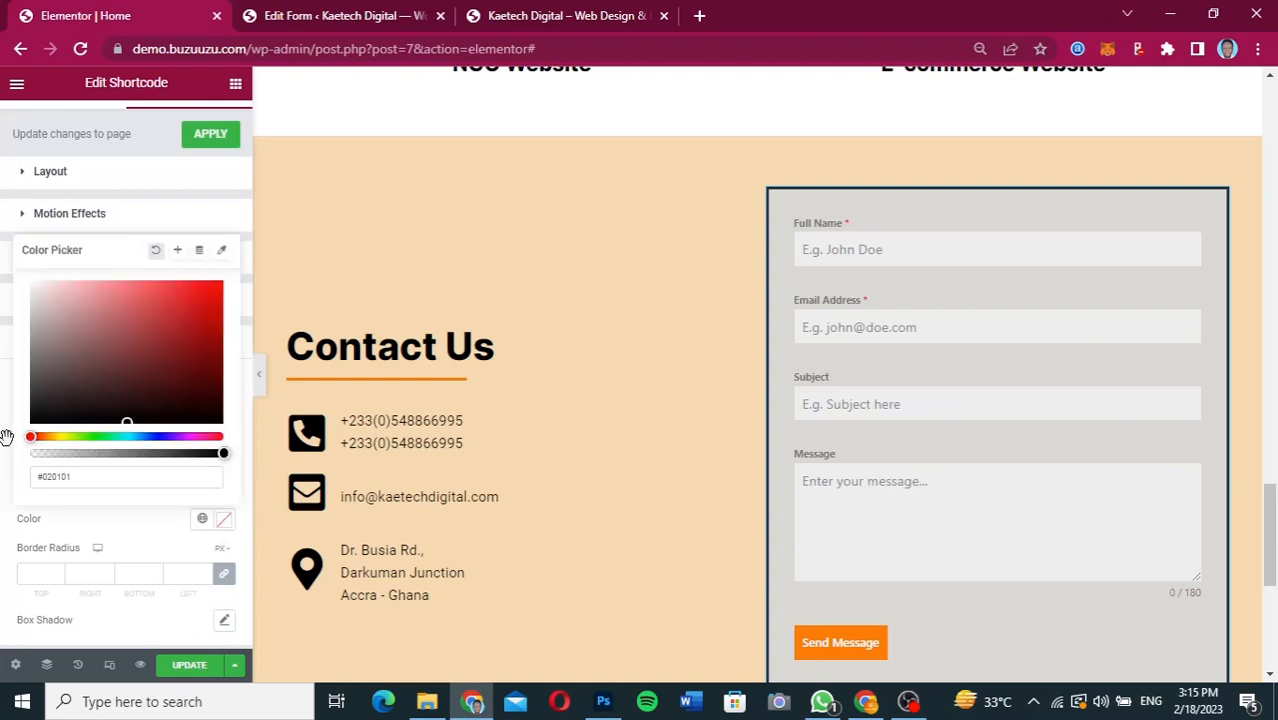
left_click(34, 413)
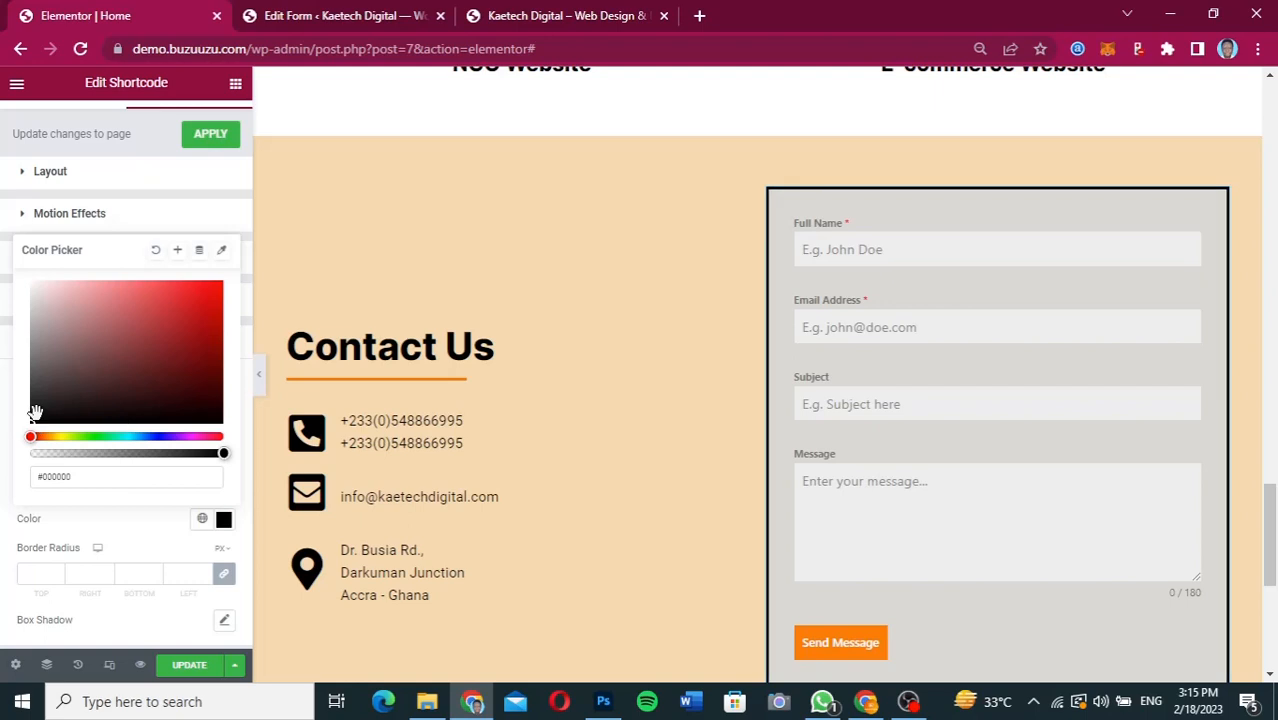
left_click(18, 516)
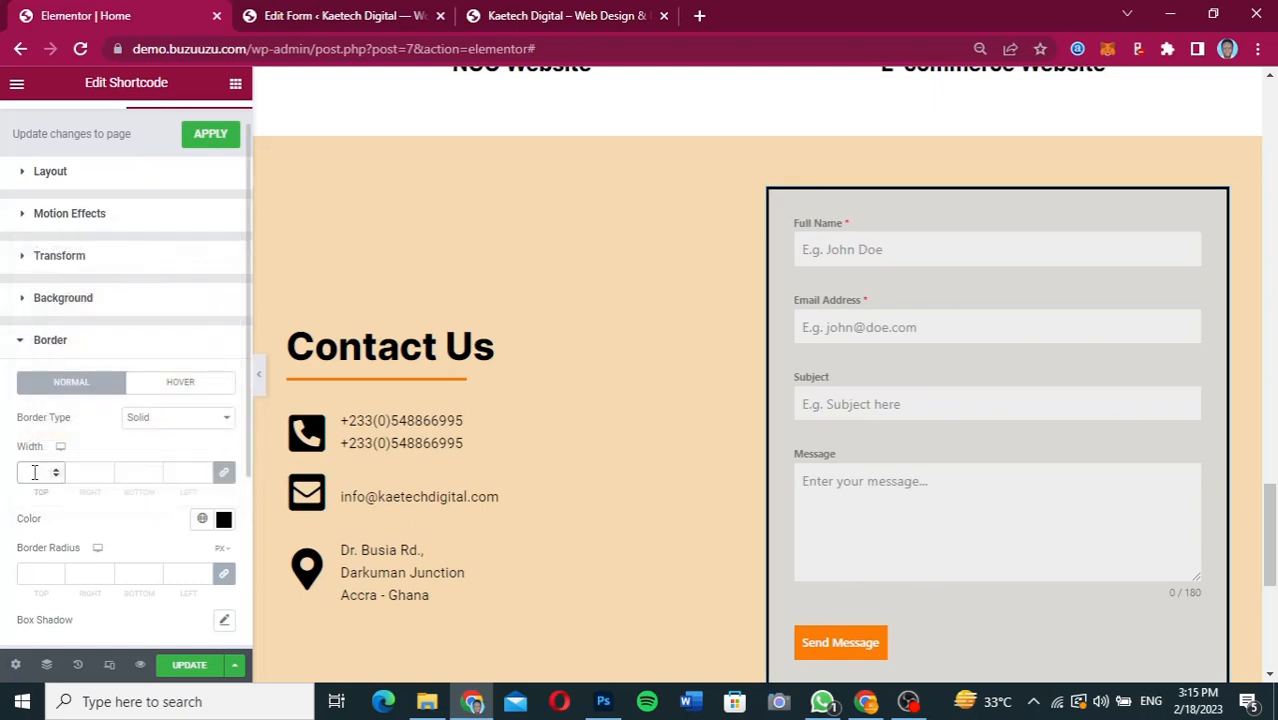
Try border widths of 2 and 4 on the Shortcode widget and keep 2 on all sides.
left_click(34, 473)
type("2")
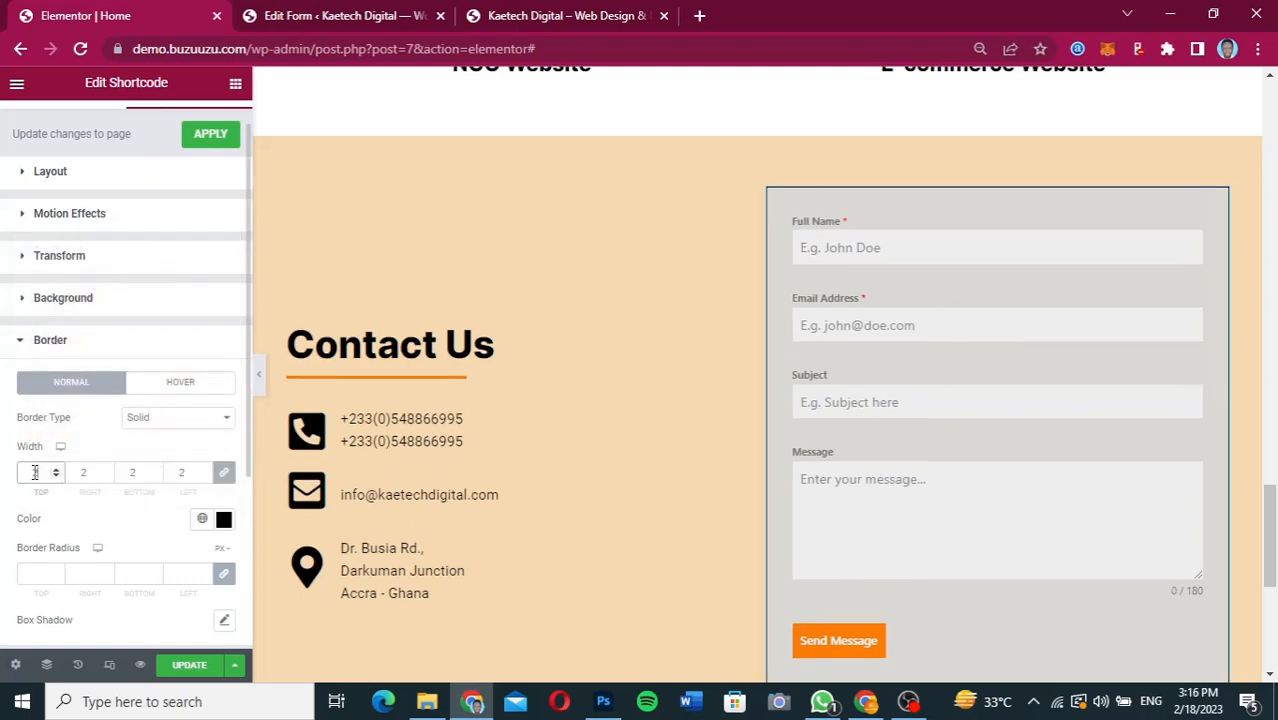
key("BackSpace")
type("4")
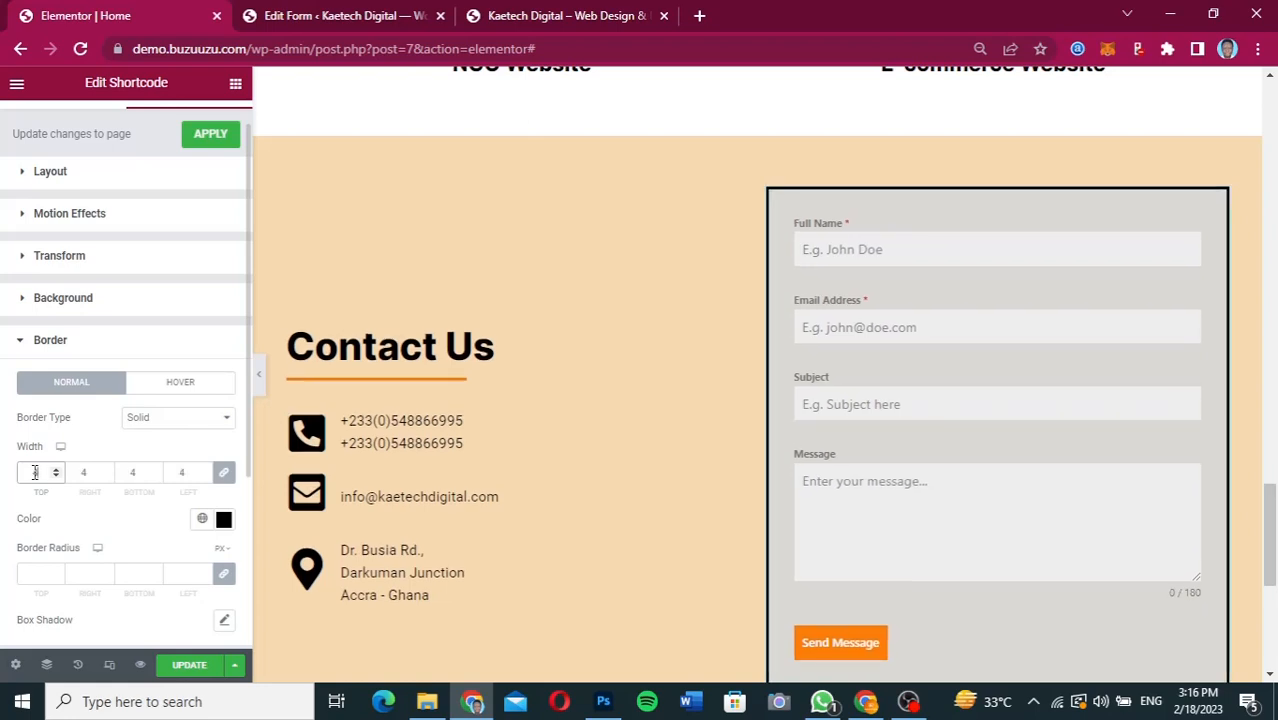
type("2")
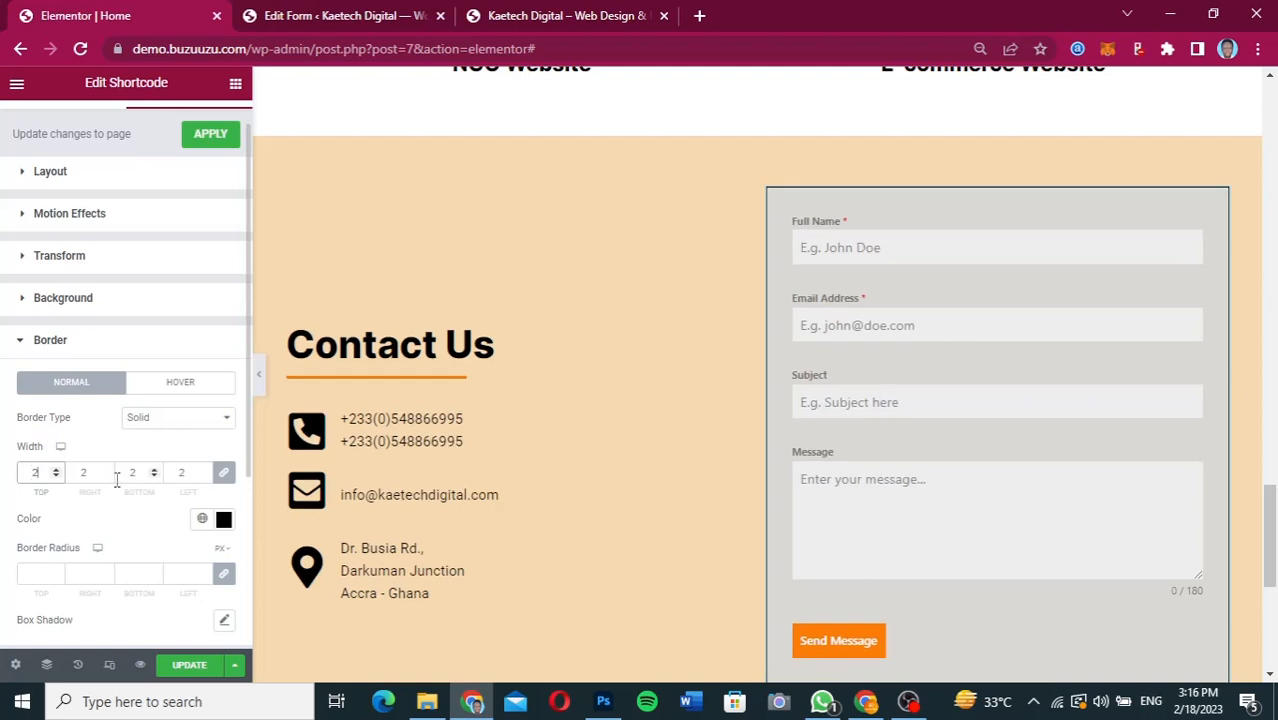
Set the Shortcode widget's border radius to 50 px on all sides and briefly preview the page without the editing panel.
scroll(35, 470, "down", 1)
left_click(28, 509)
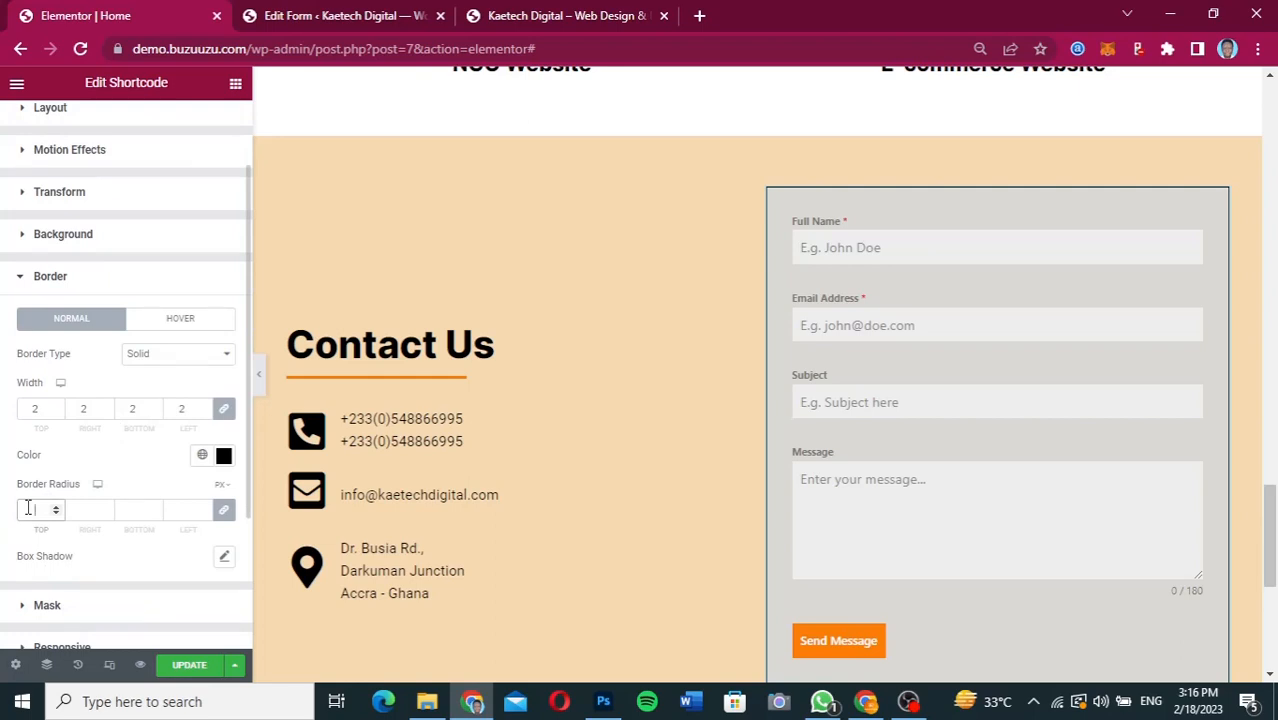
type("50")
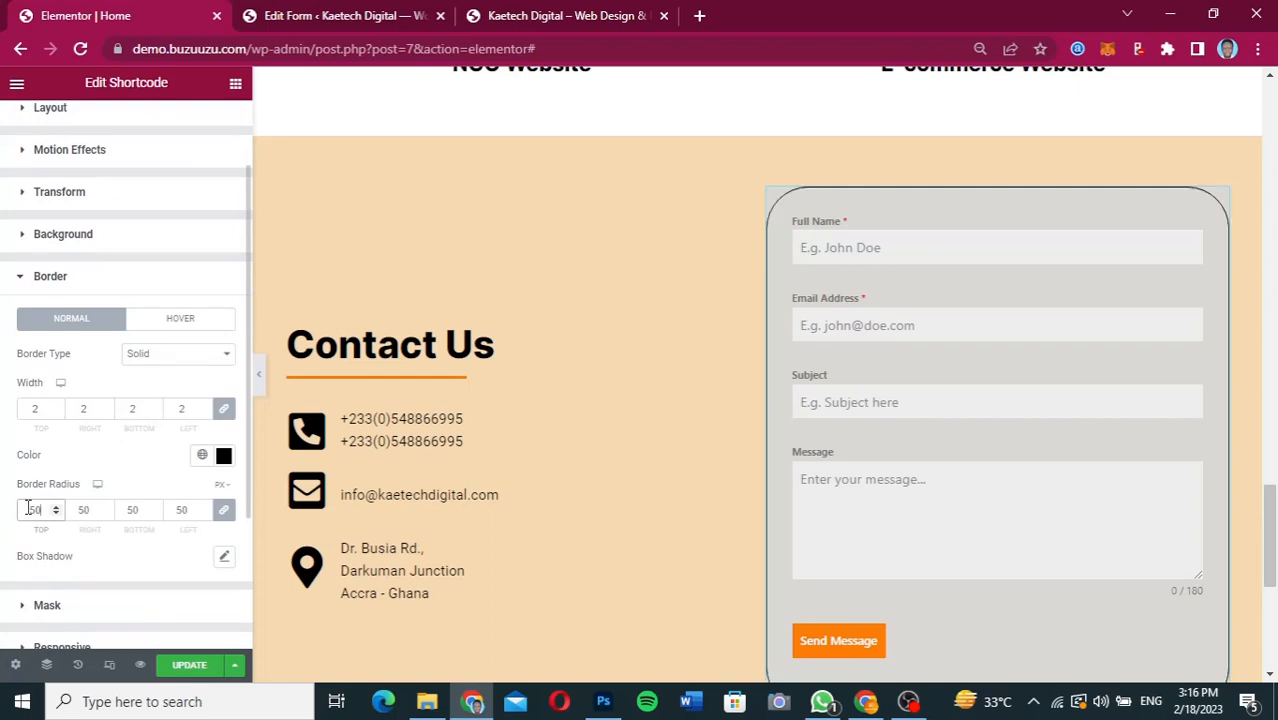
left_click(259, 382)
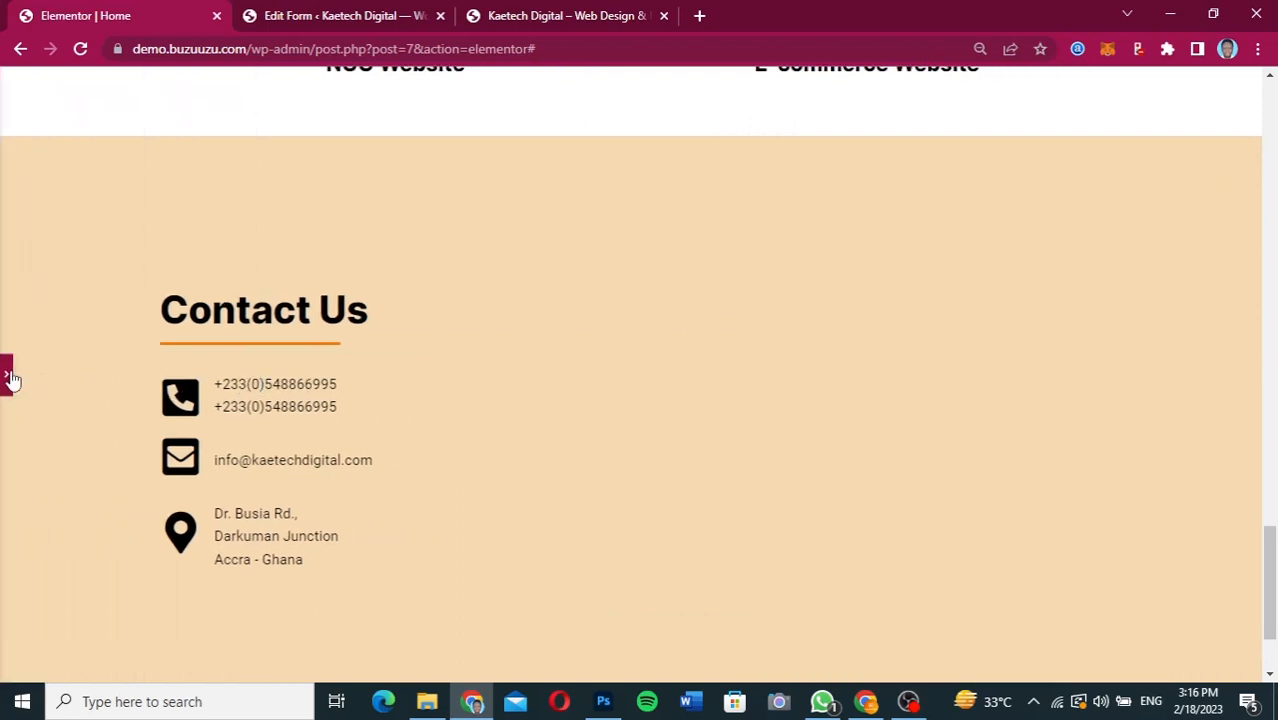
left_click(9, 376)
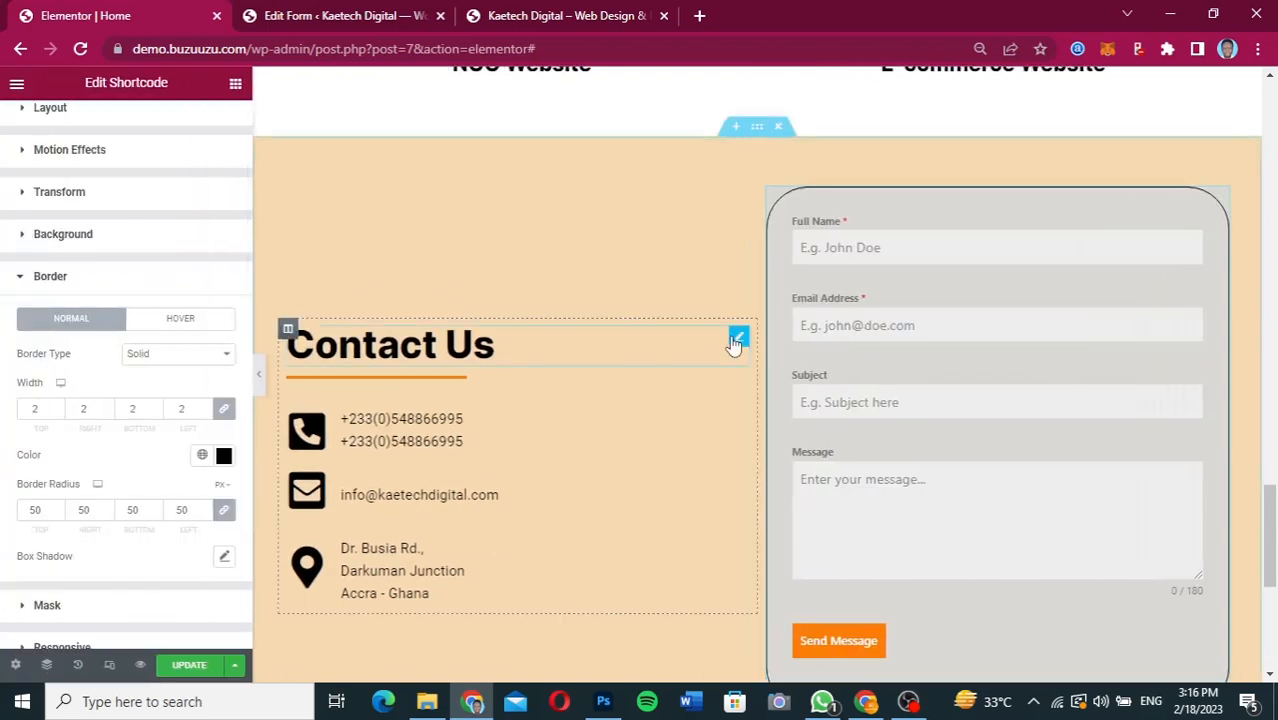
Check the rounded form frame in the Contact Us section and update the home page.
scroll(733, 345, "down", 2)
scroll(733, 345, "up", 1)
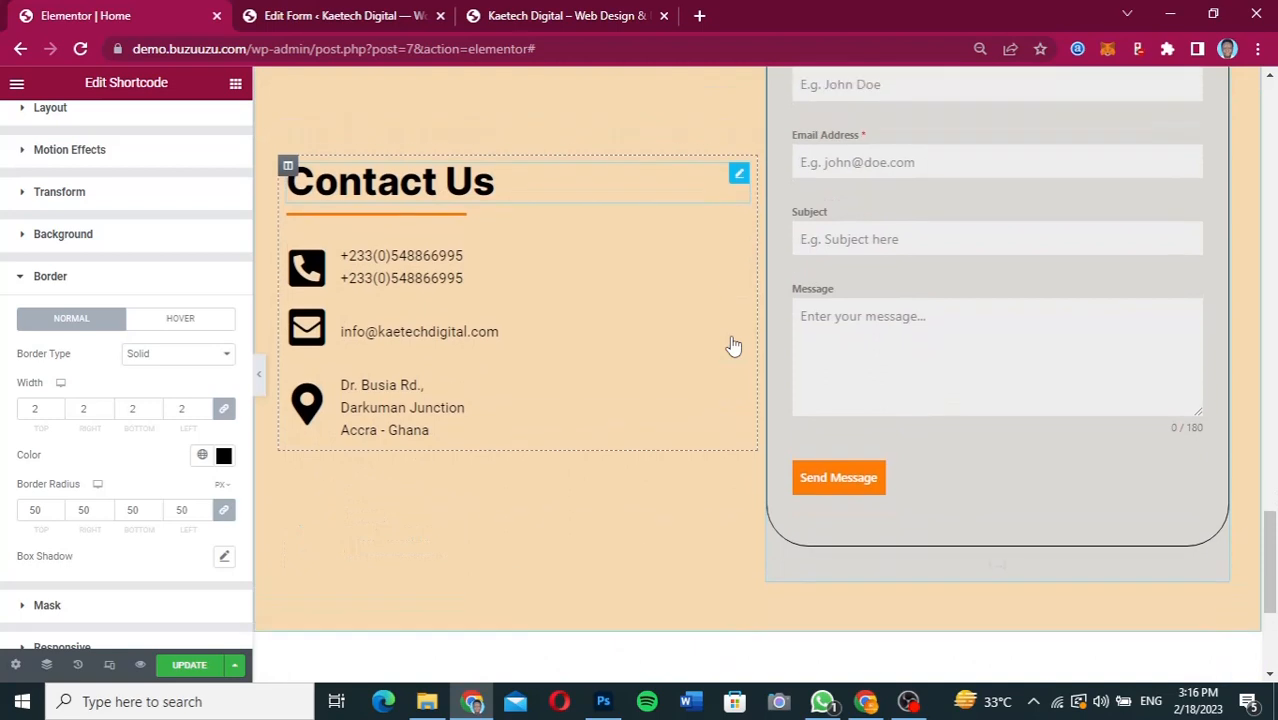
scroll(993, 323, "up", 3)
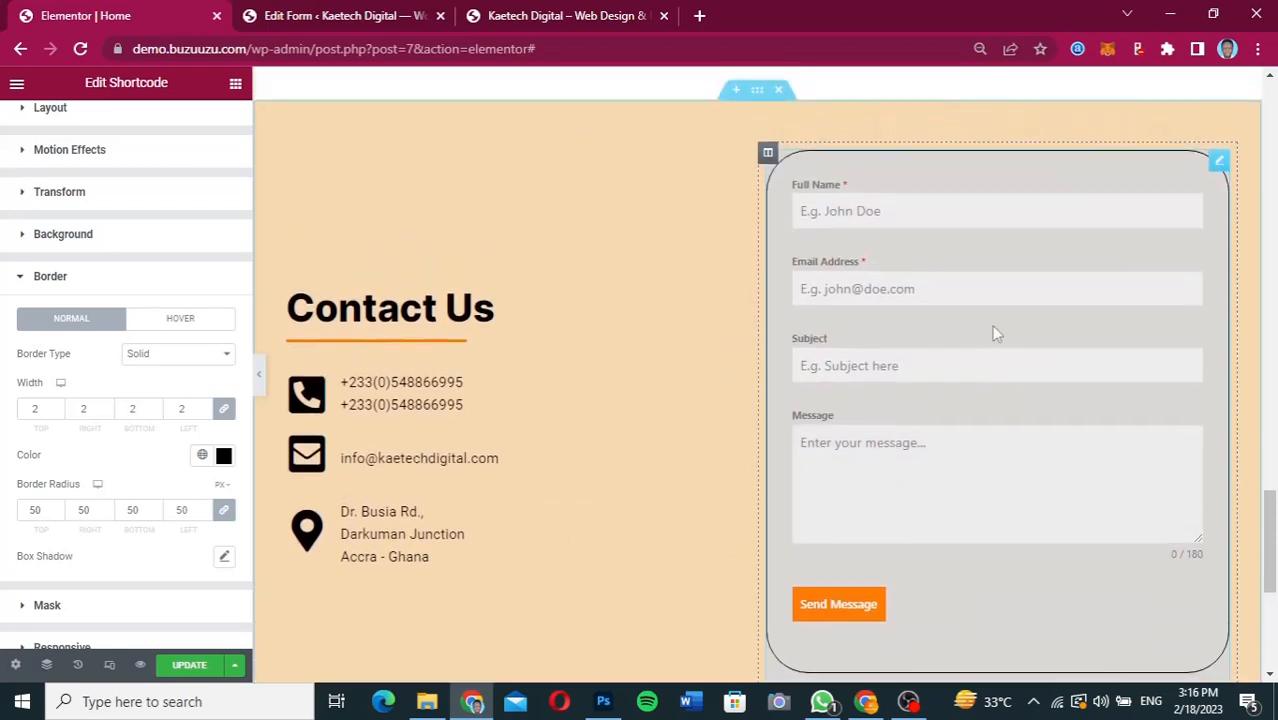
scroll(993, 332, "down", 1)
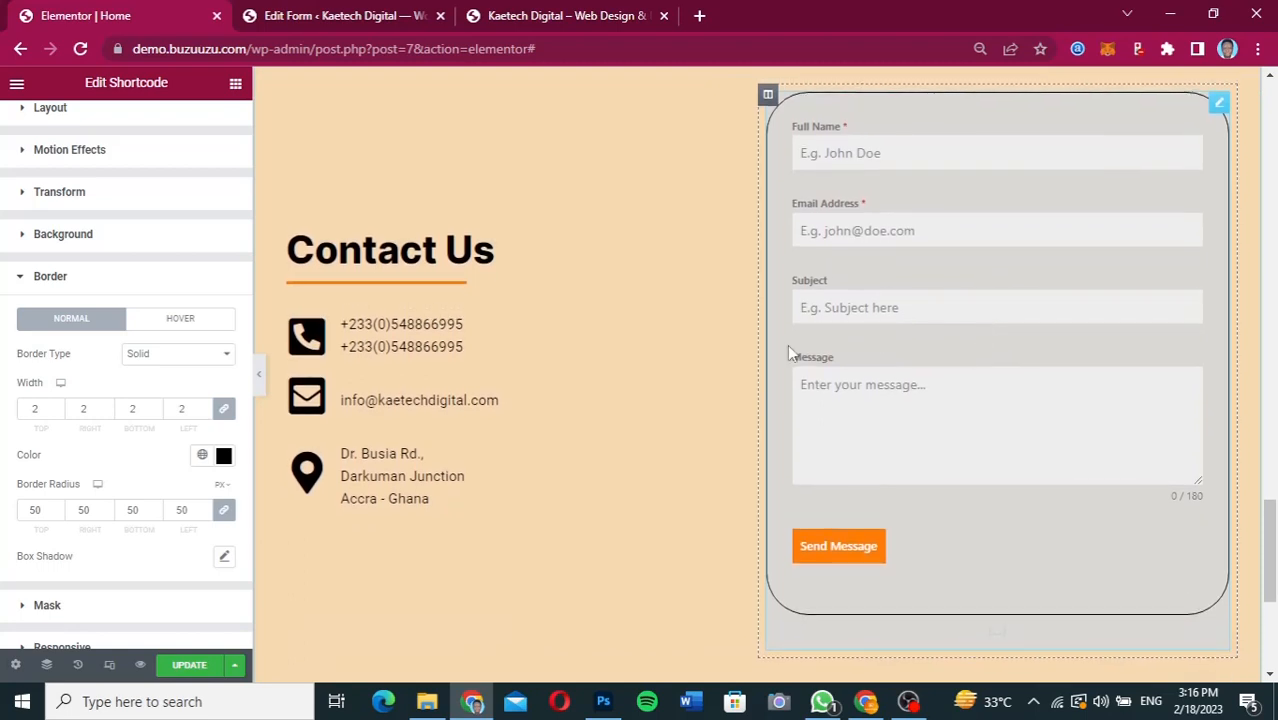
scroll(788, 344, "down", 3)
scroll(788, 344, "up", 4)
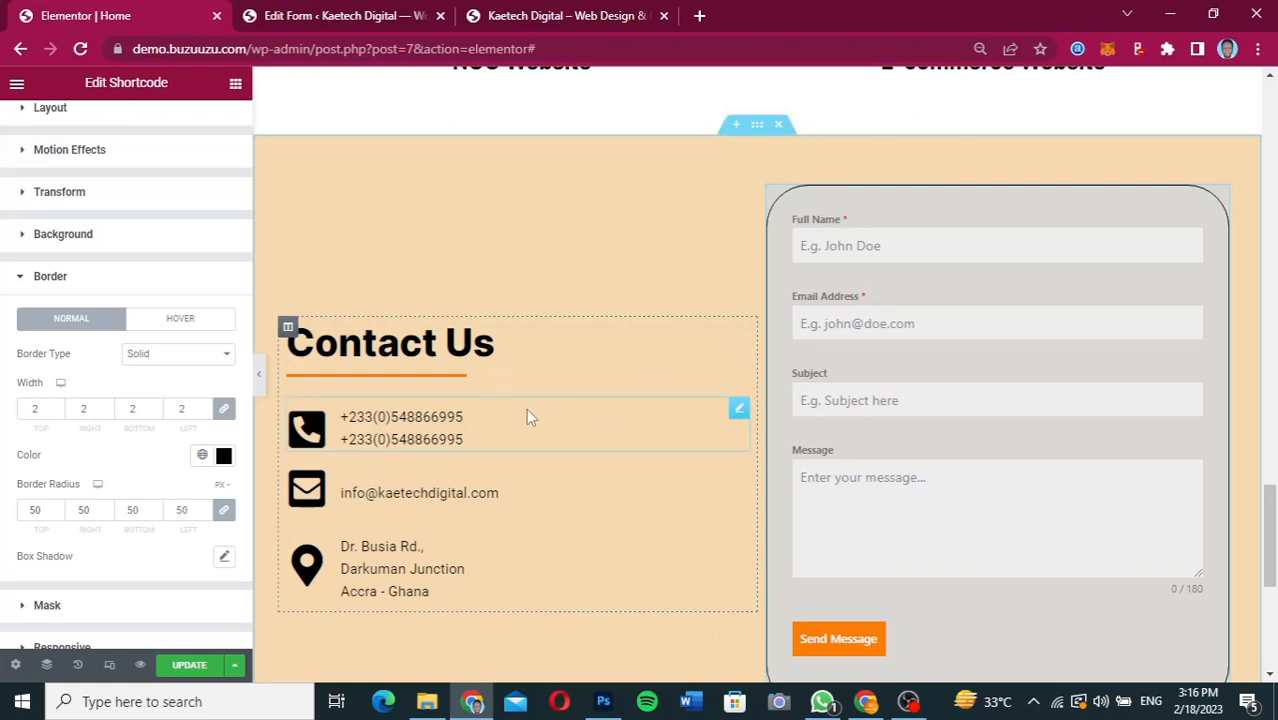
scroll(842, 380, "down", 2)
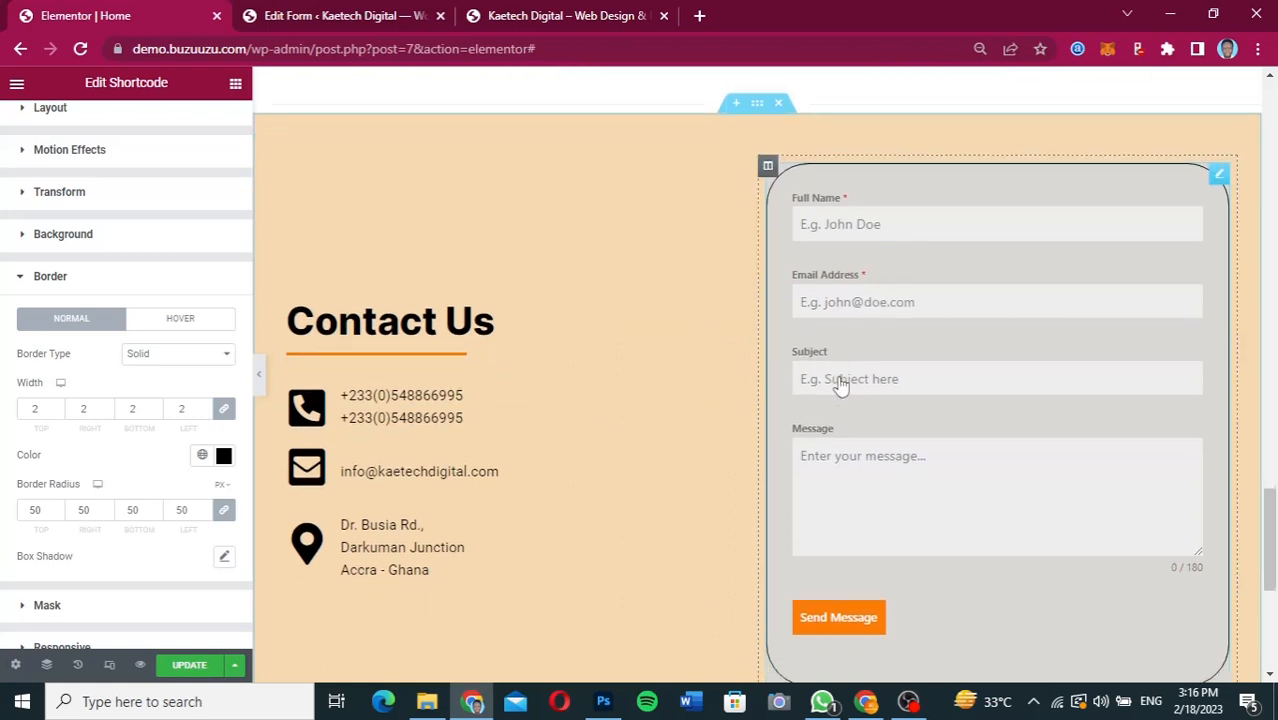
left_click(203, 665)
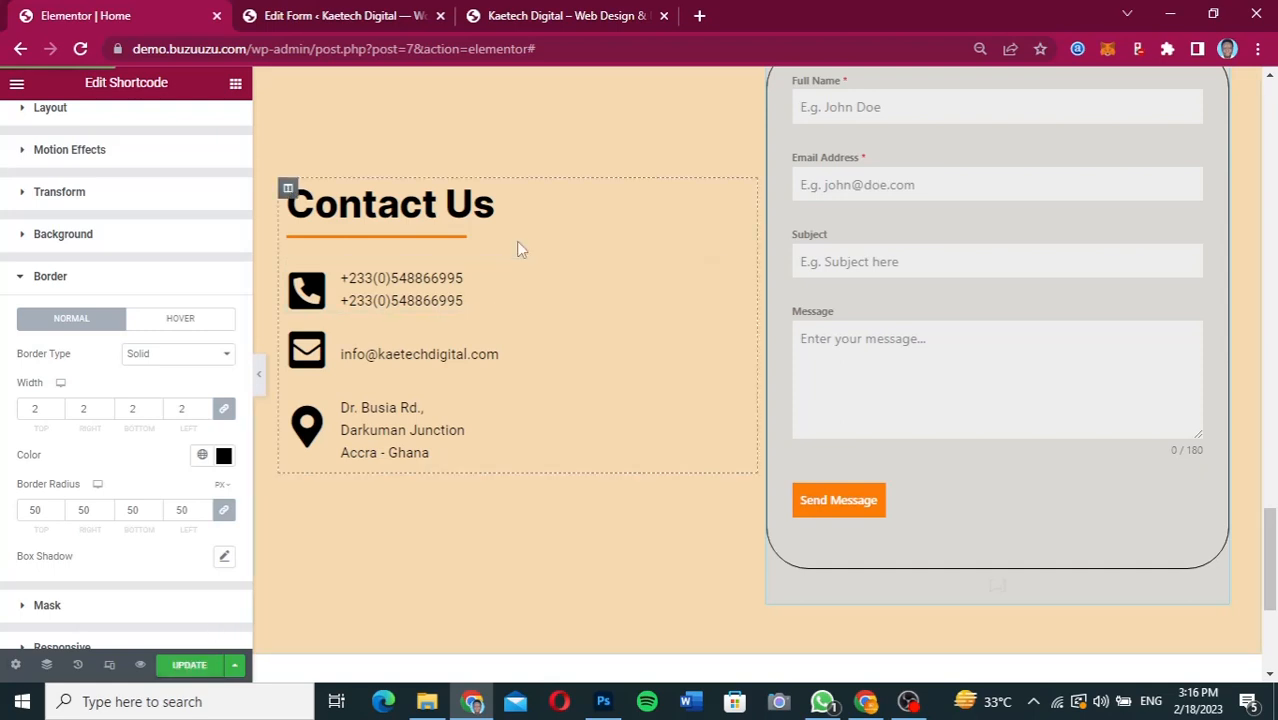
Reload the live home page and compare its Contact Us form with the Figma design.
left_click(381, 24)
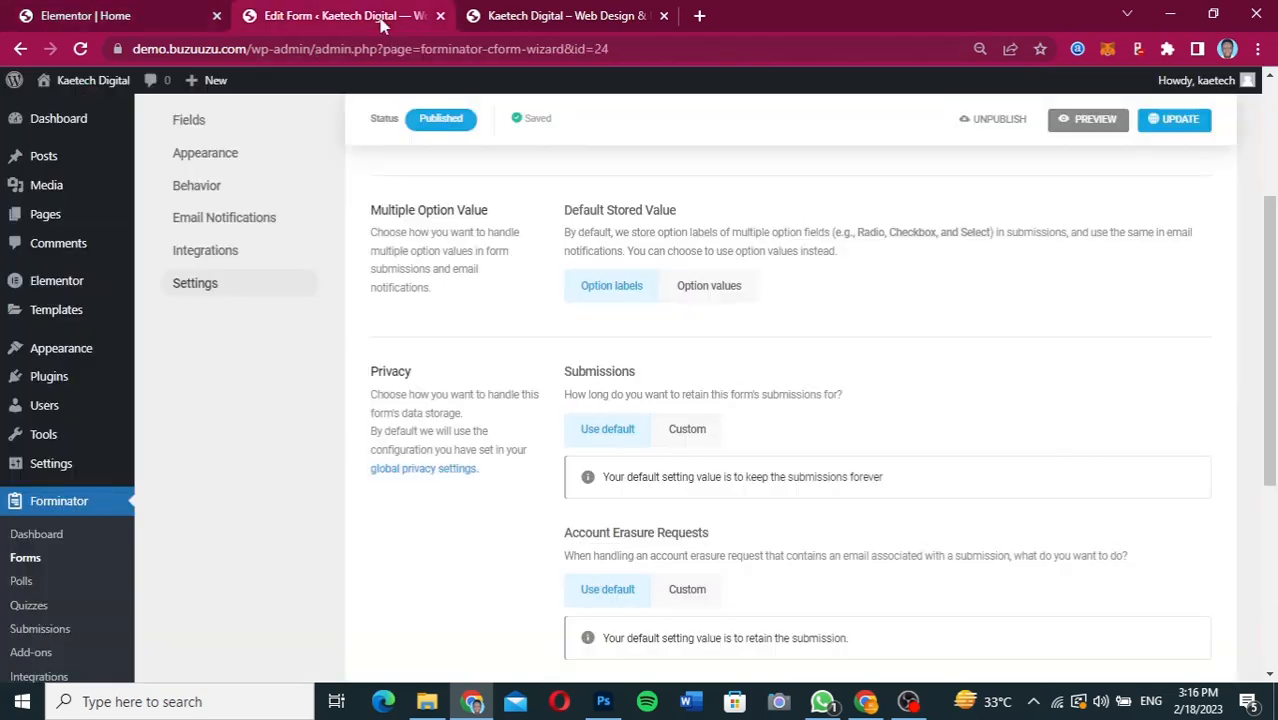
left_click(511, 20)
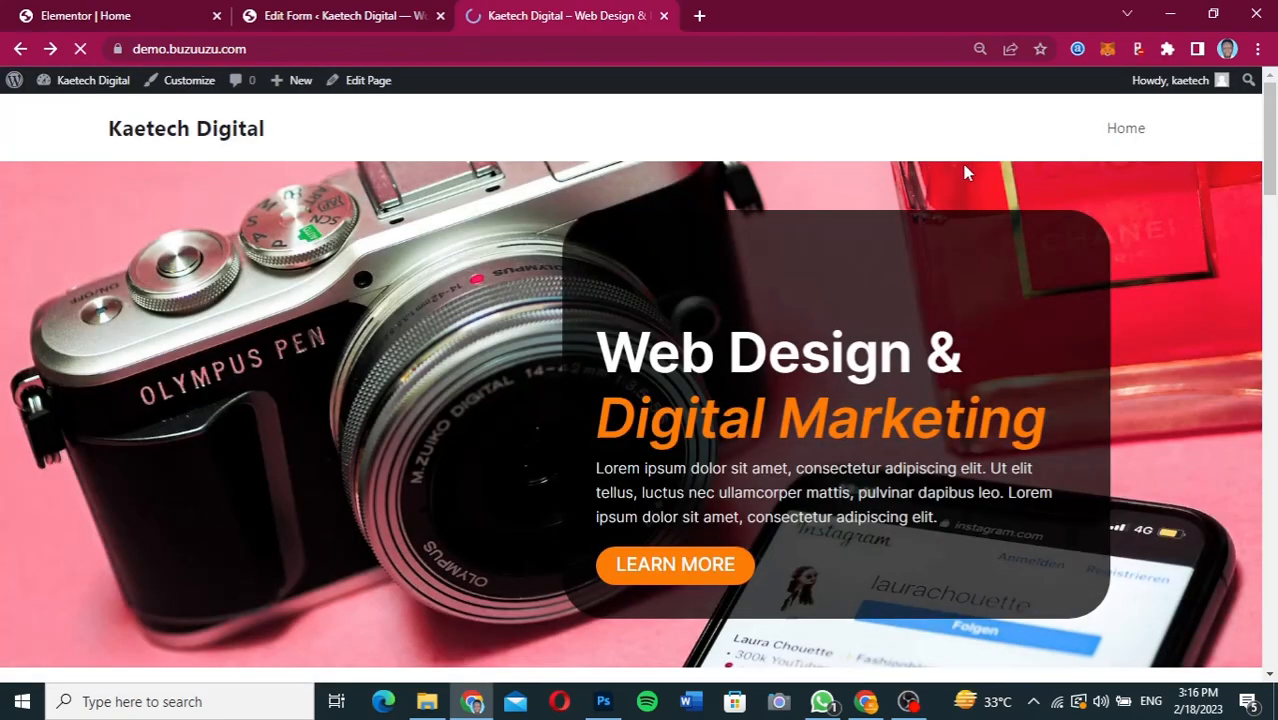
left_click_drag(1270, 140, 1274, 370)
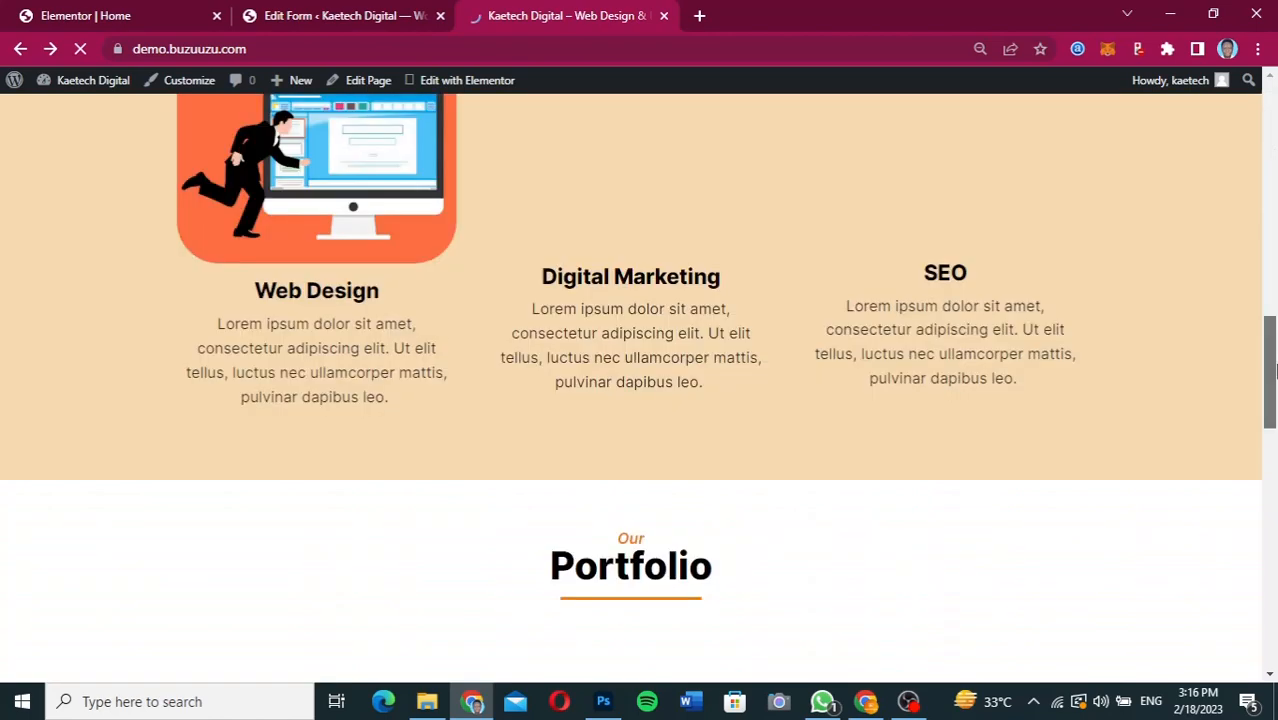
left_click_drag(1274, 370, 1270, 612)
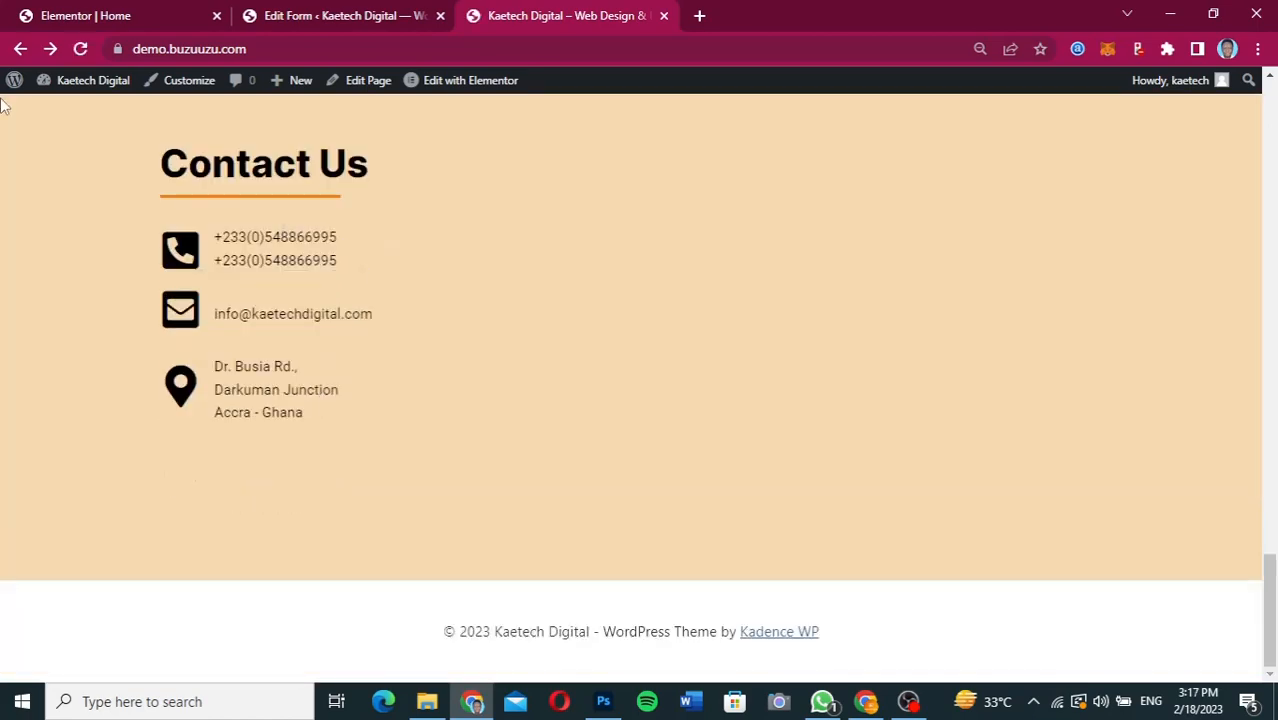
left_click(80, 48)
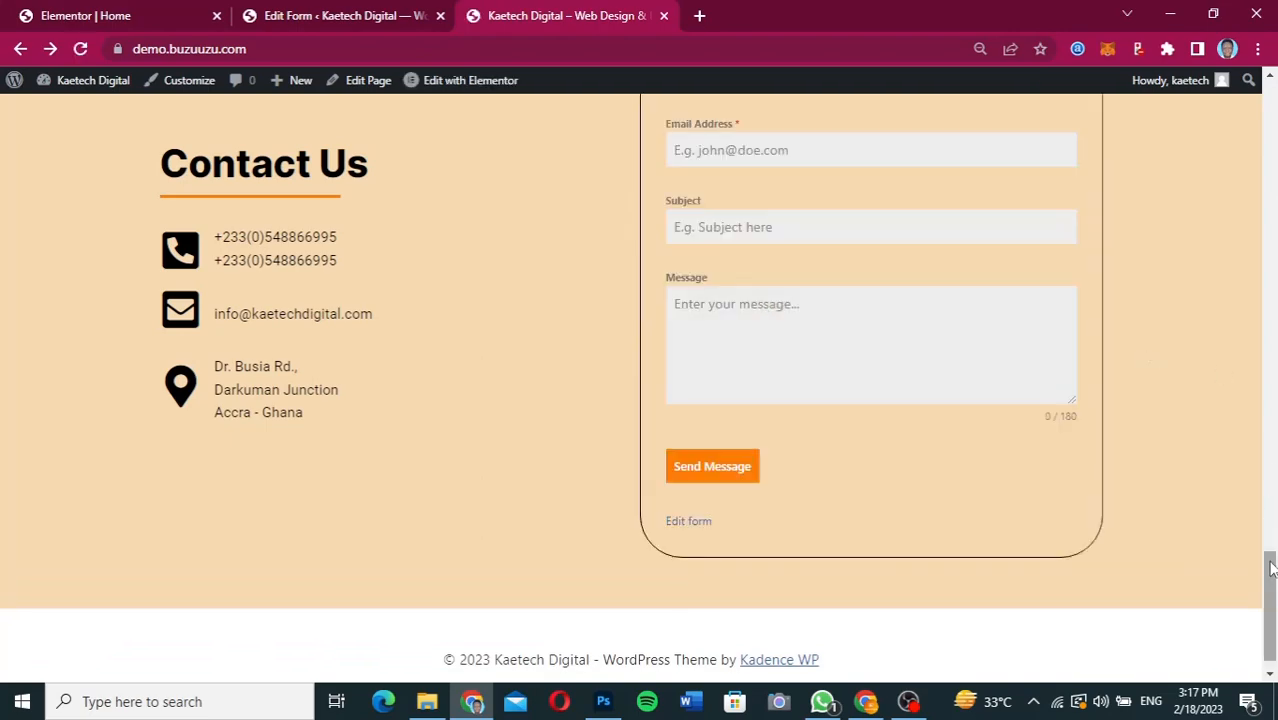
left_click_drag(1271, 585, 1272, 557)
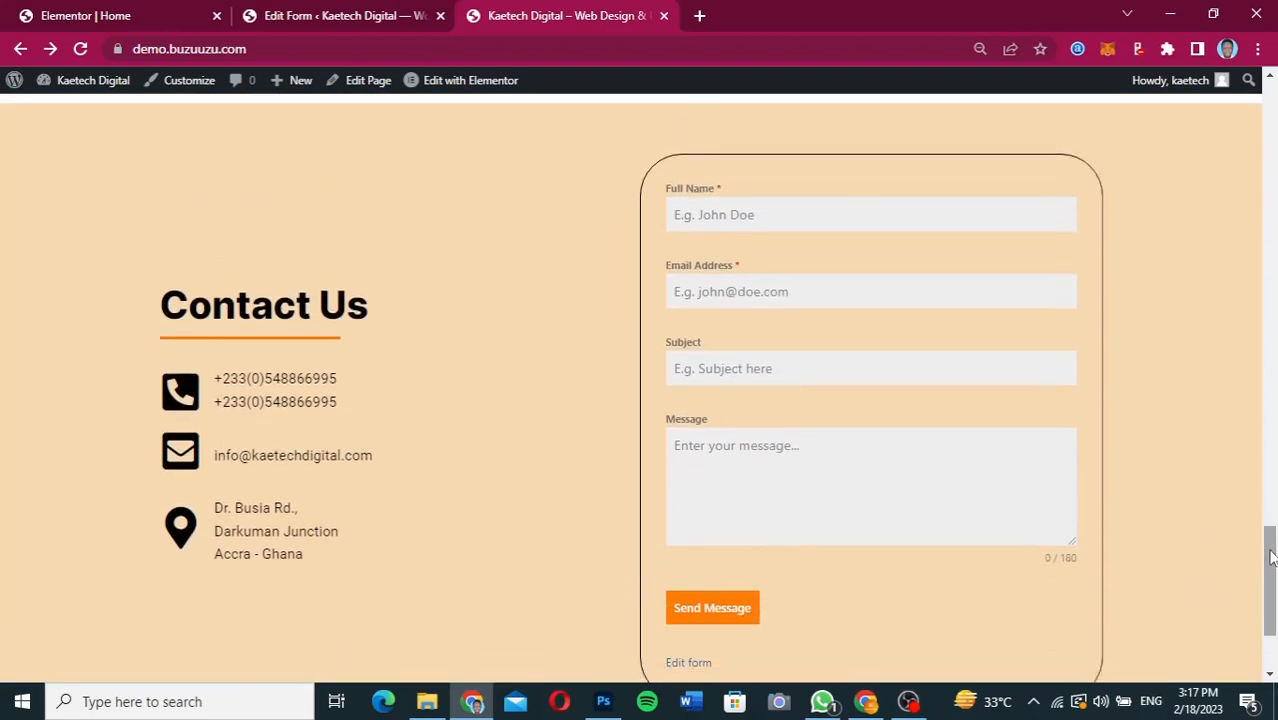
left_click(866, 701)
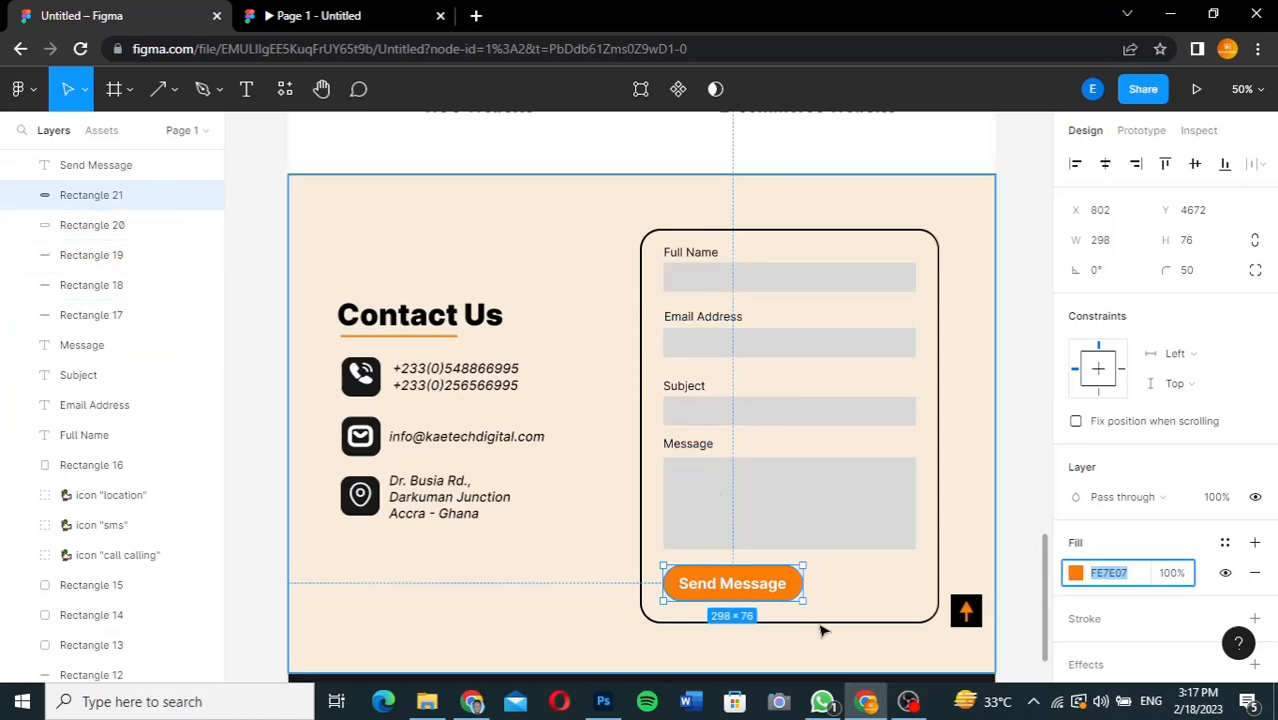
Inspect the Contact Us background in the Figma design and review the contact section and footer on the live home page.
left_click(930, 557)
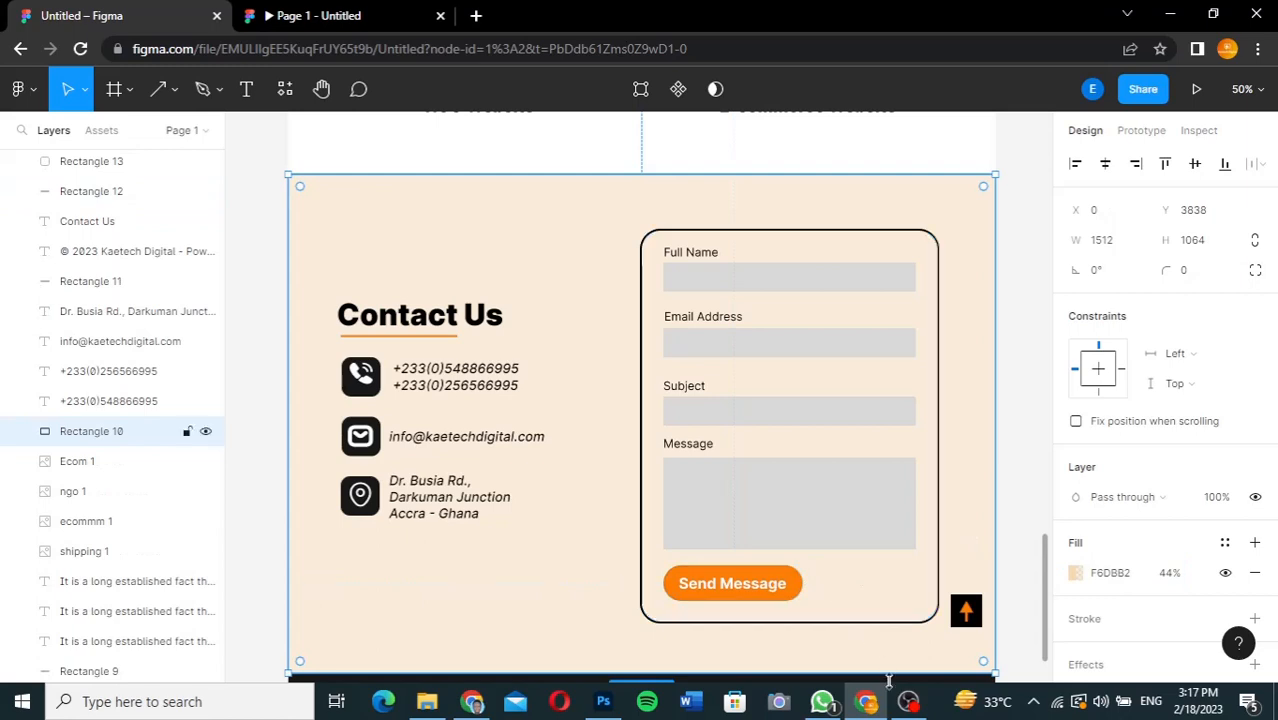
left_click(474, 703)
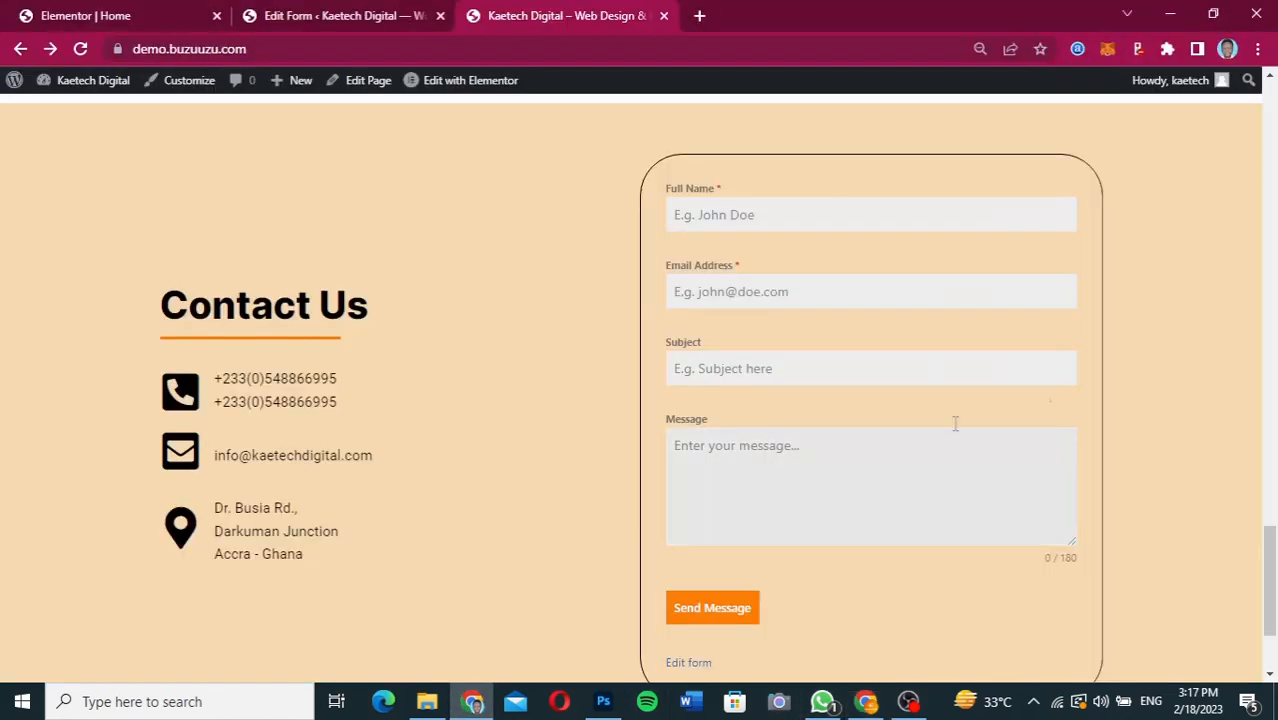
mouse_move(1272, 568)
left_mouse_down()
mouse_move(1272, 540)
mouse_move(1271, 590)
mouse_move(1264, 491)
mouse_move(1266, 574)
left_mouse_up()
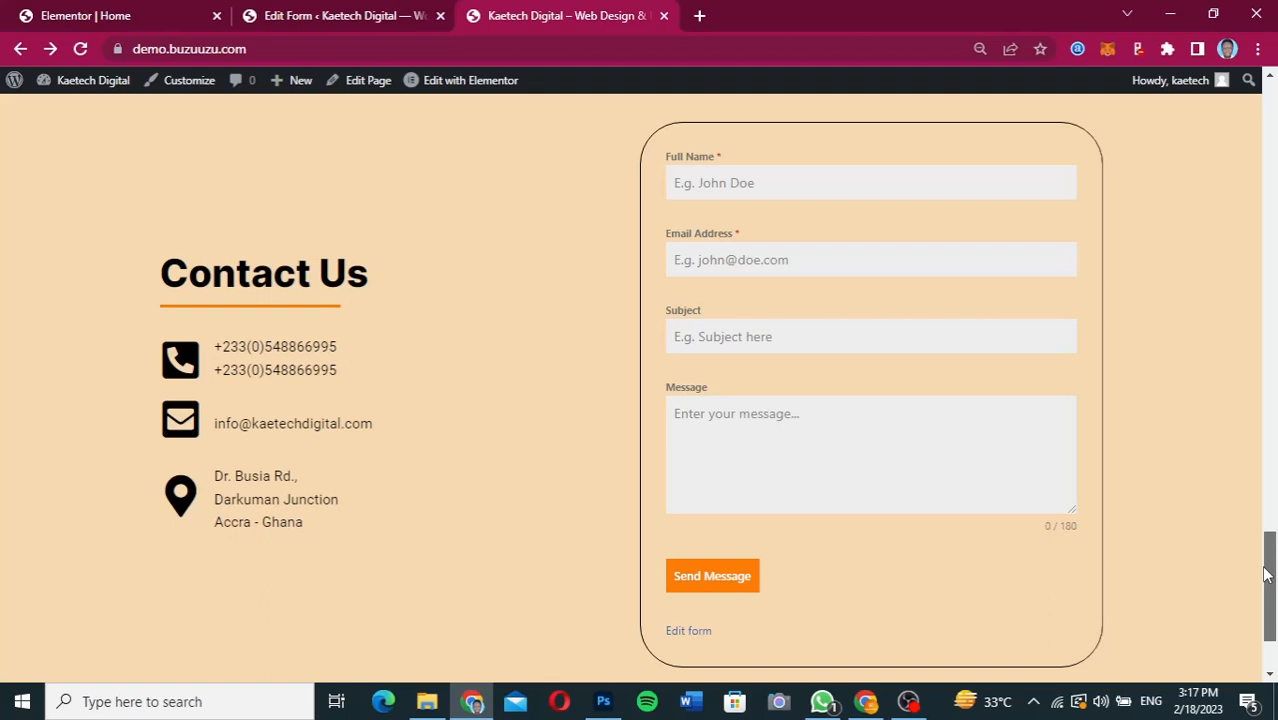
left_click_drag(1266, 574, 1206, 712)
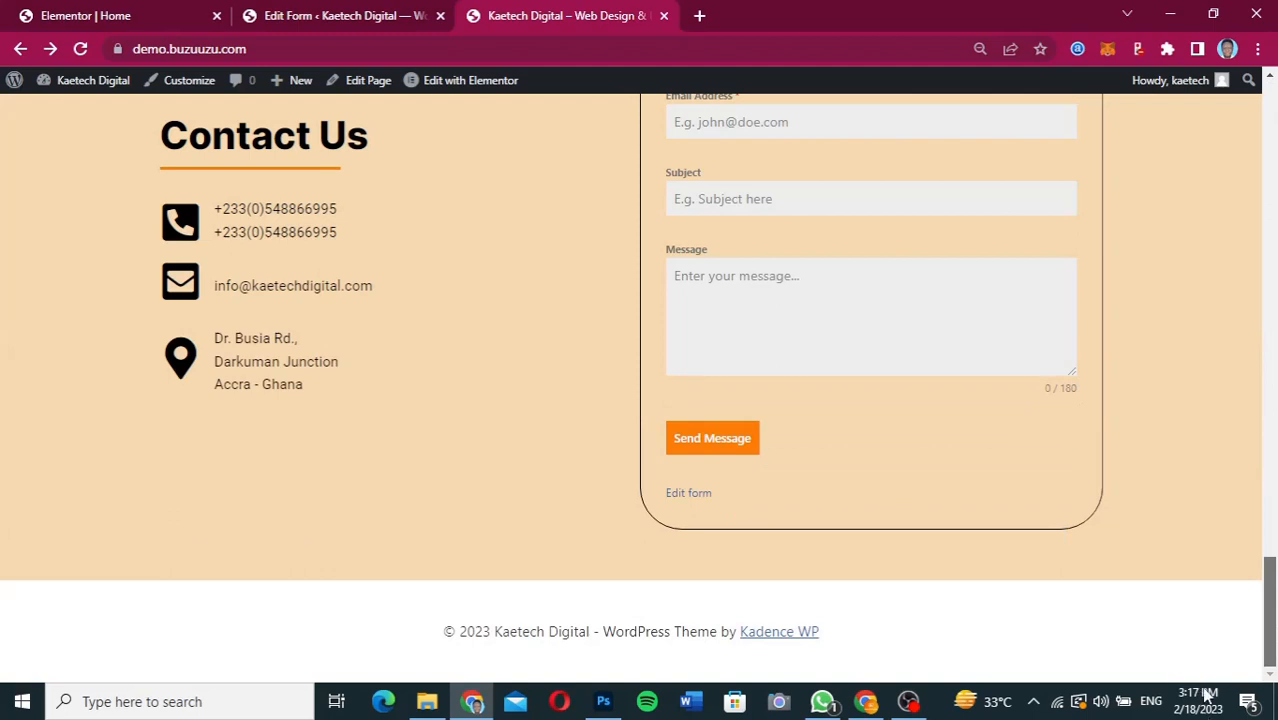
left_click_drag(1268, 580, 1264, 88)
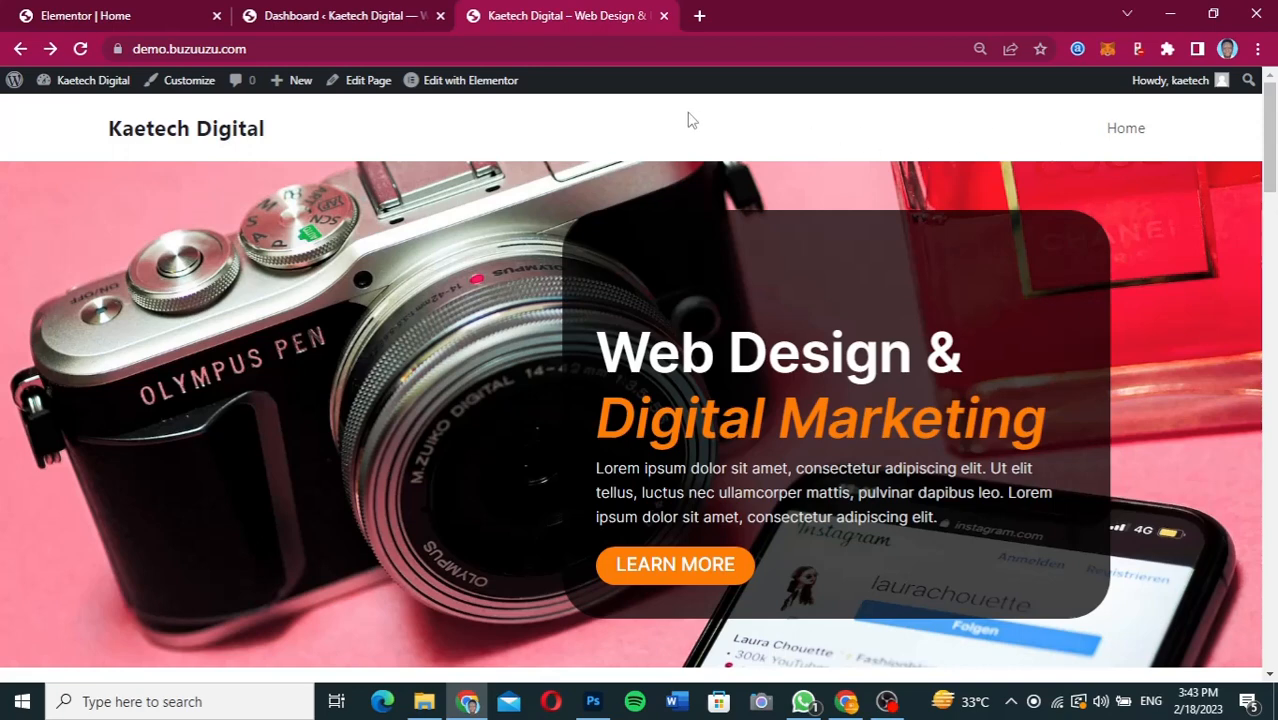
Create a WordPress menu named Main Menu and assign it to the Primary display location.
left_click(315, 18)
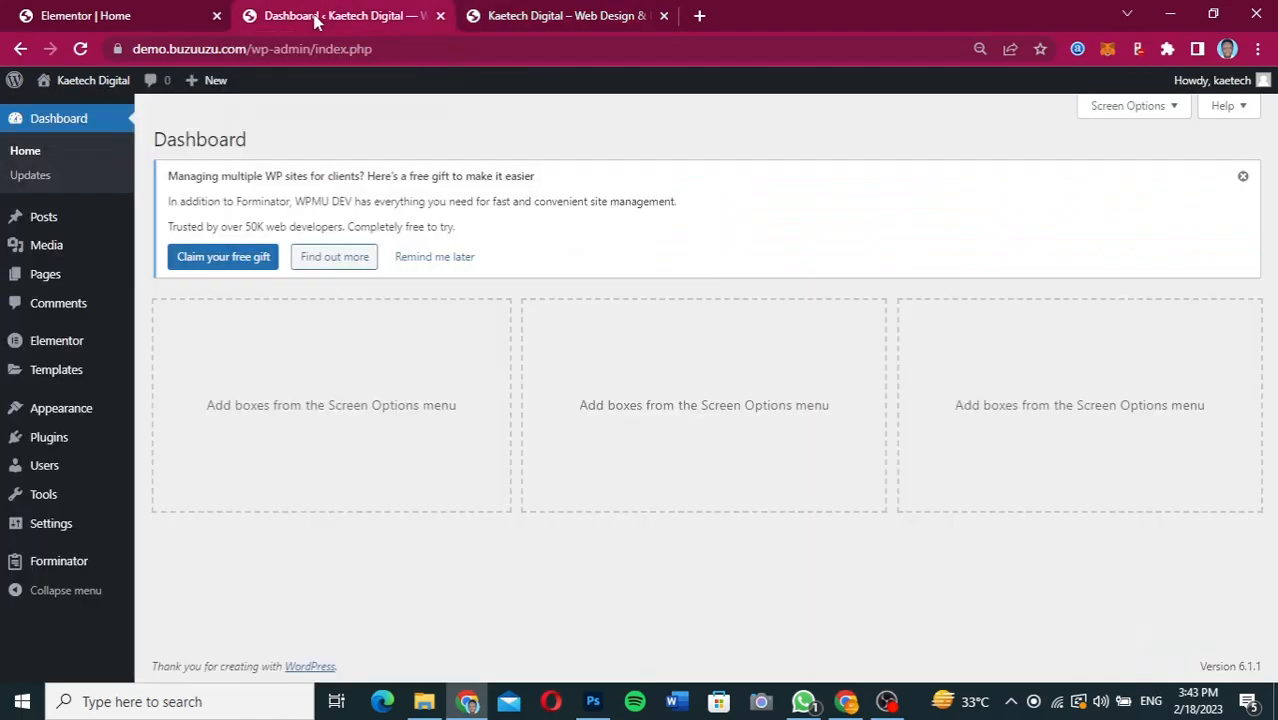
mouse_move(34, 406)
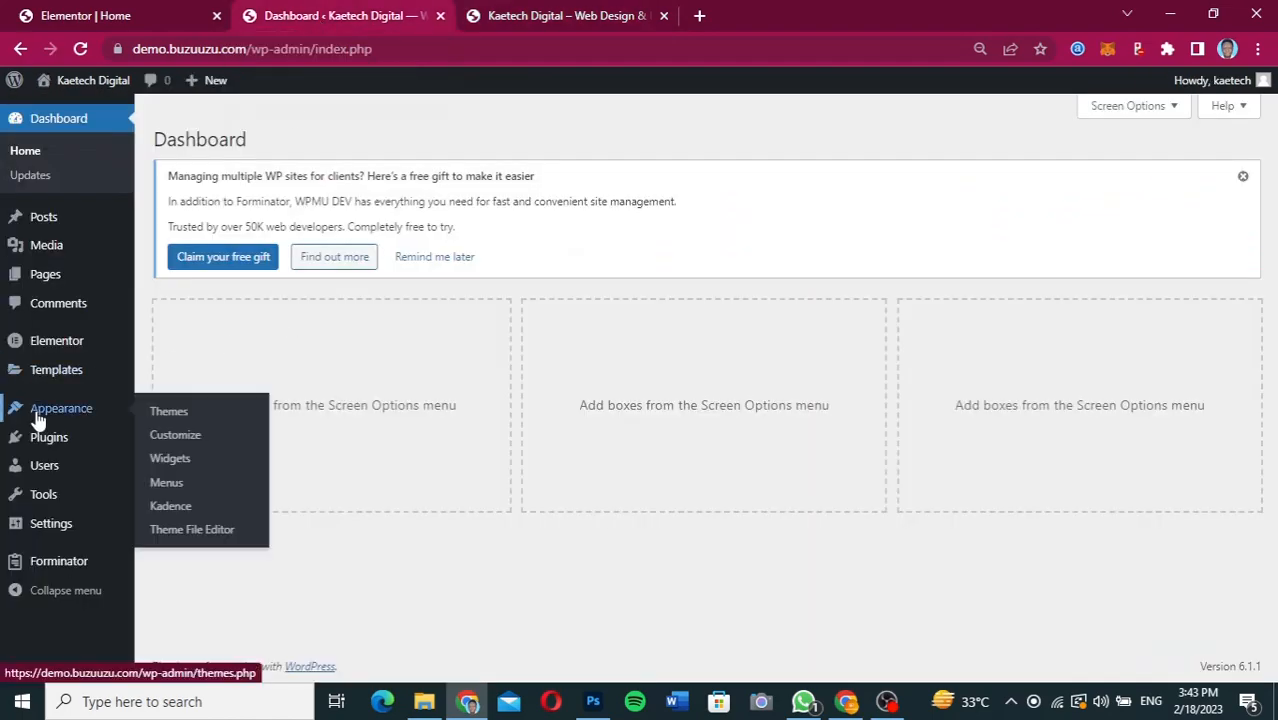
left_click(168, 482)
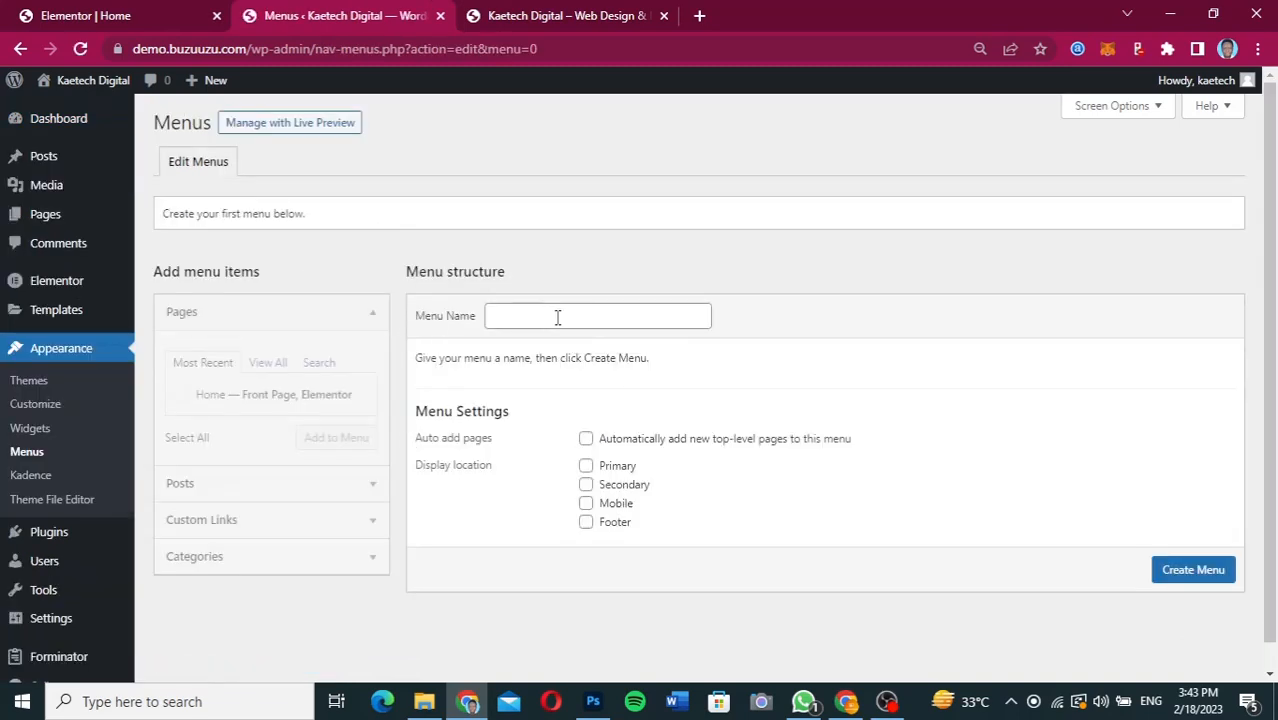
left_click(557, 317)
left_click(608, 358)
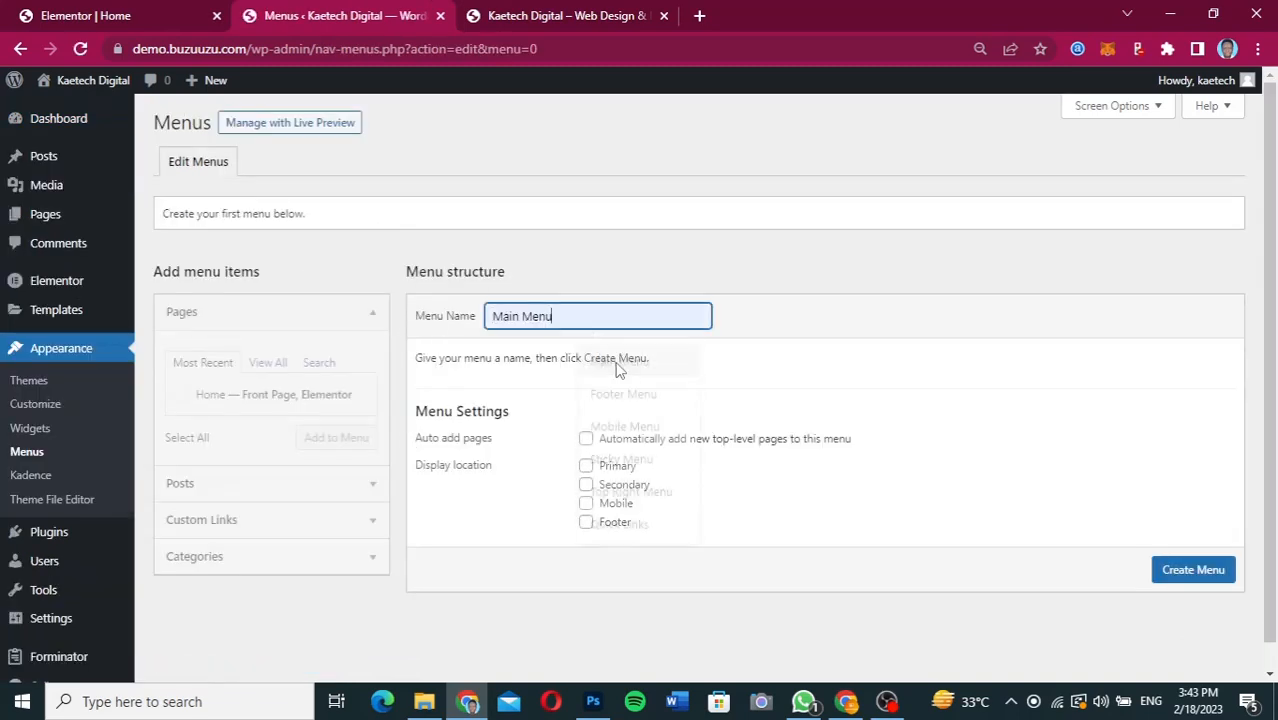
left_click(586, 466)
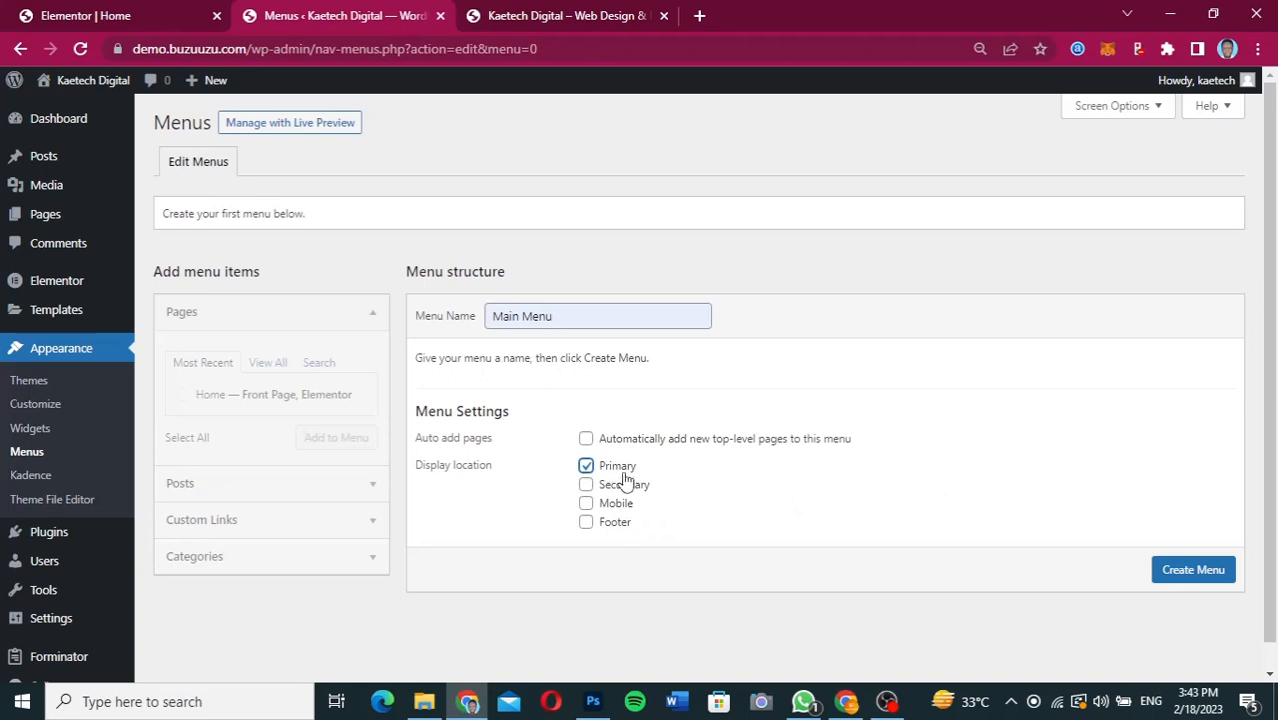
left_click(1189, 572)
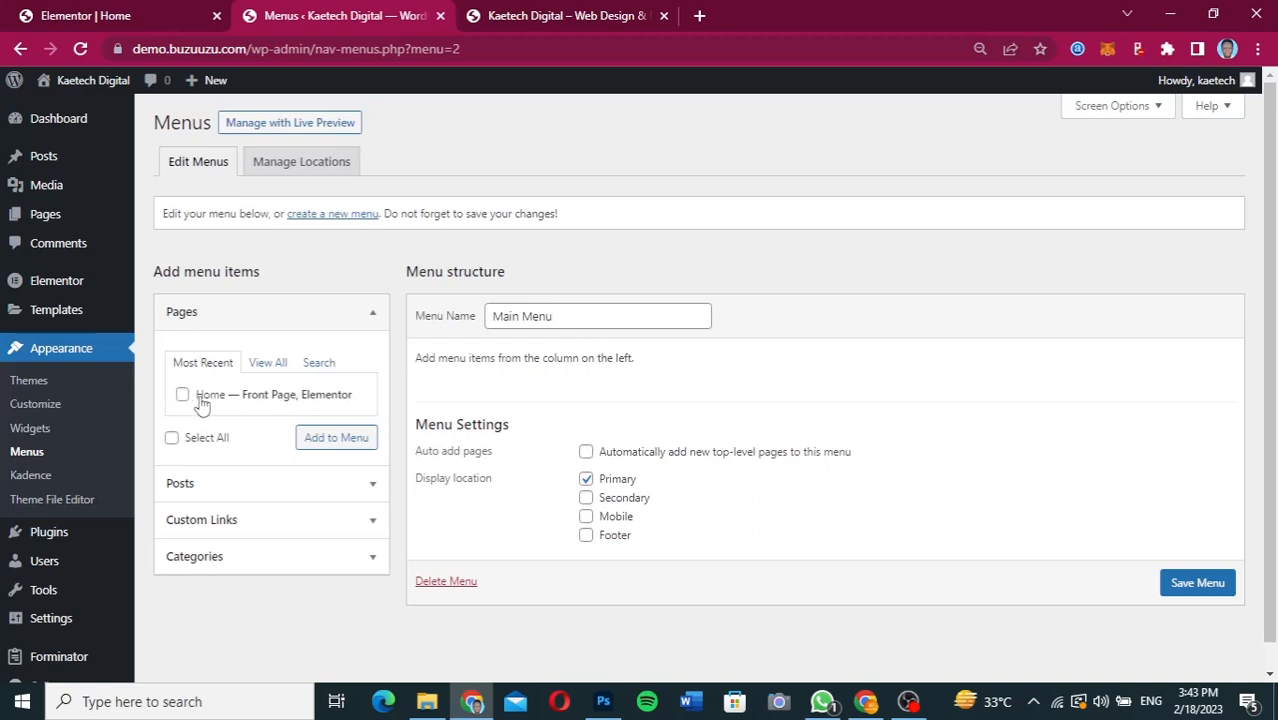
Add the Home page to Main Menu.
left_click(266, 366)
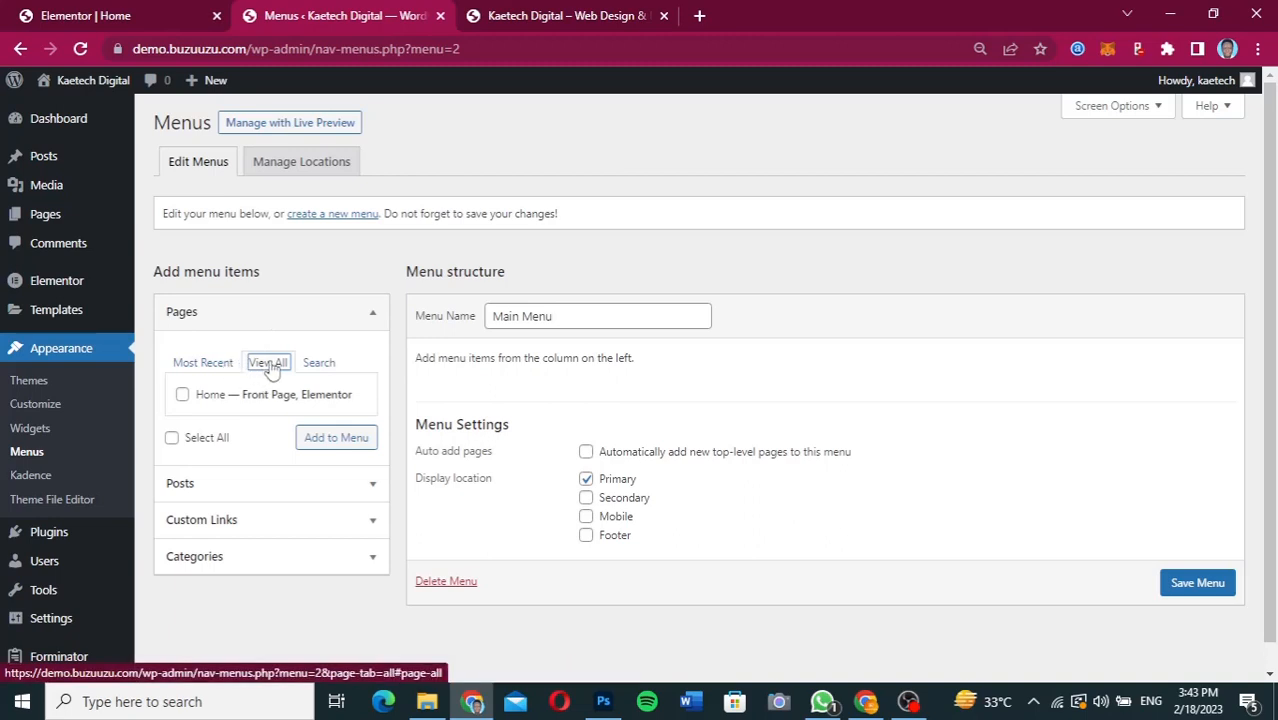
left_click(182, 396)
left_click(324, 443)
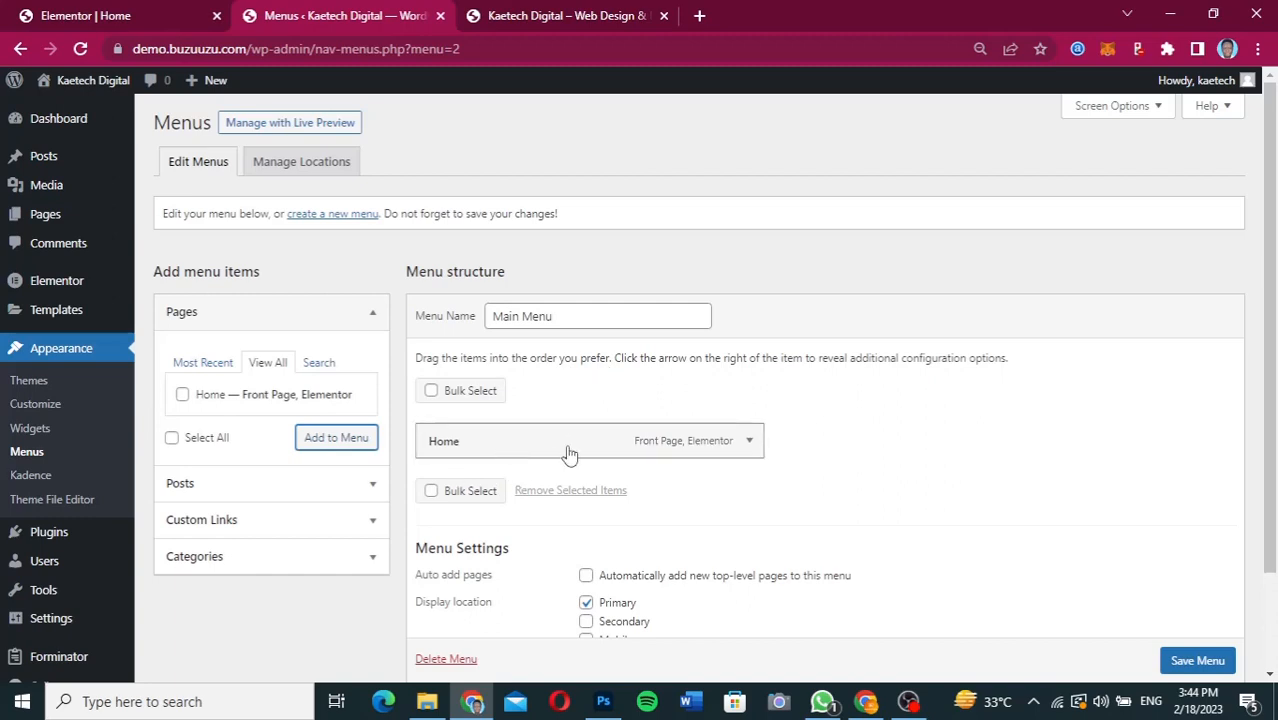
Check the header navigation in the Figma design and add a custom link named About with URL # to Main Menu.
left_click(862, 704)
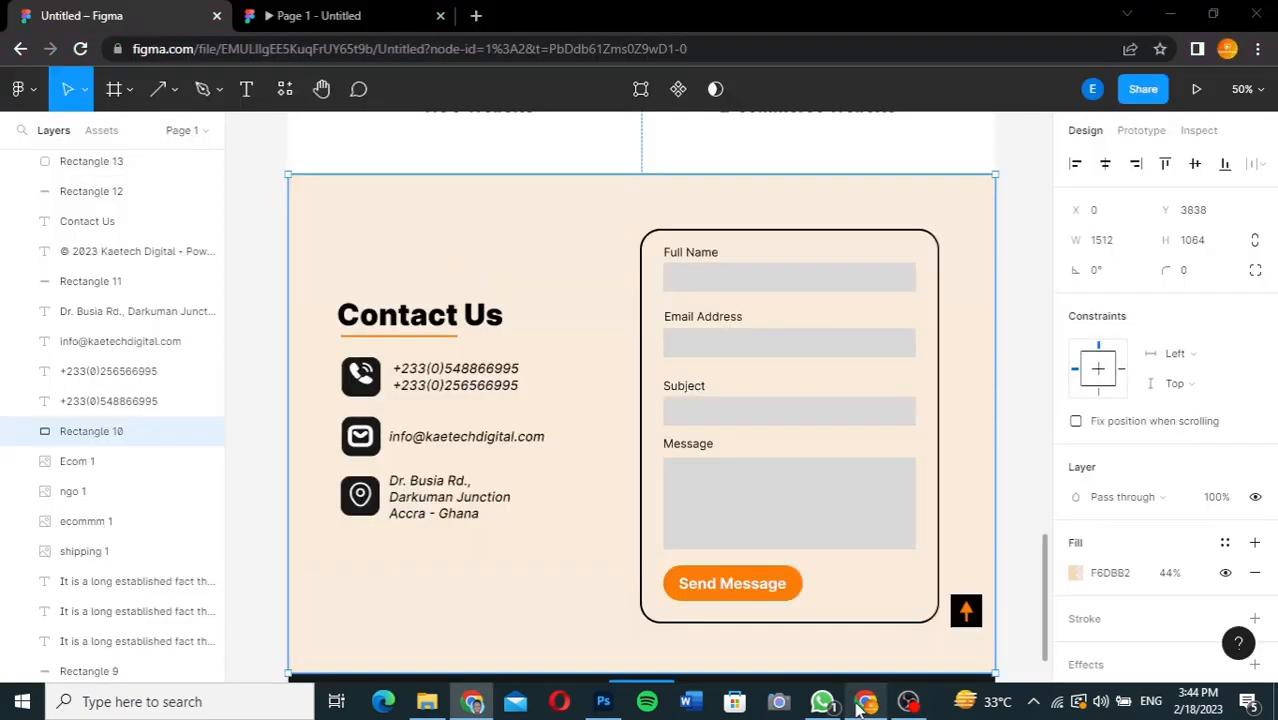
scroll(762, 333, "up", 10)
scroll(762, 333, "up", 10)
scroll(762, 333, "down", 2)
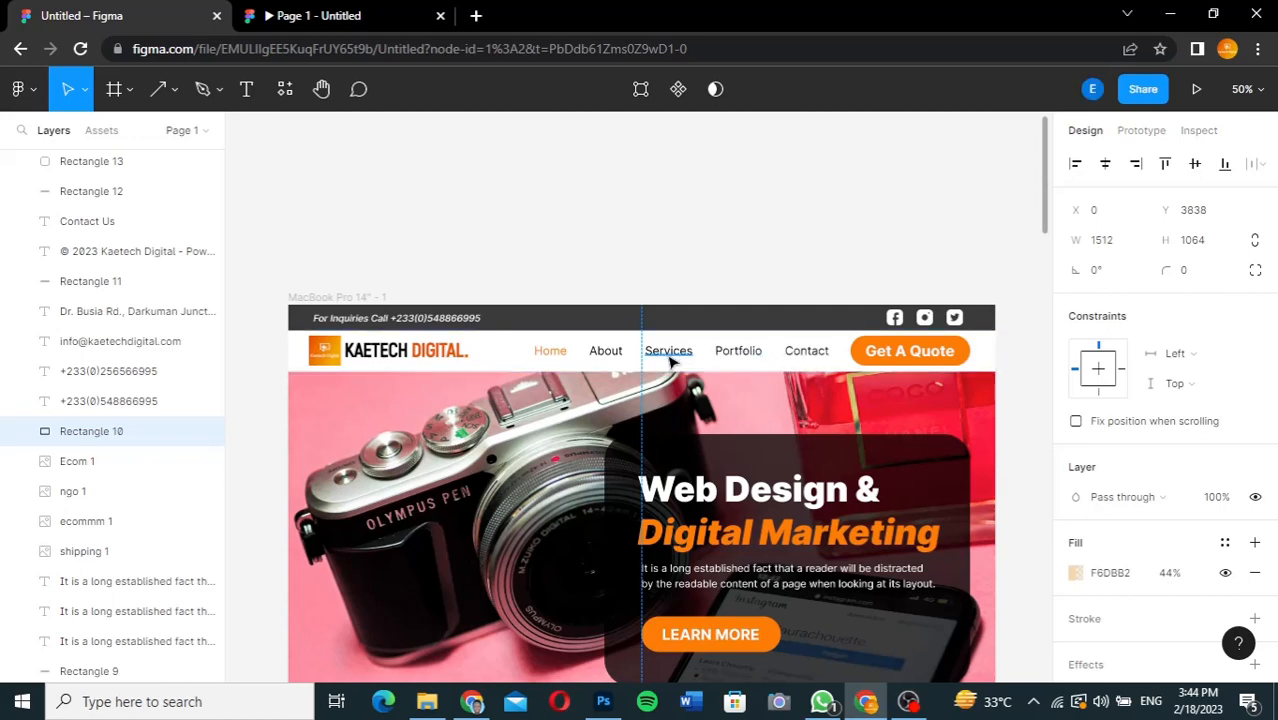
left_click(472, 701)
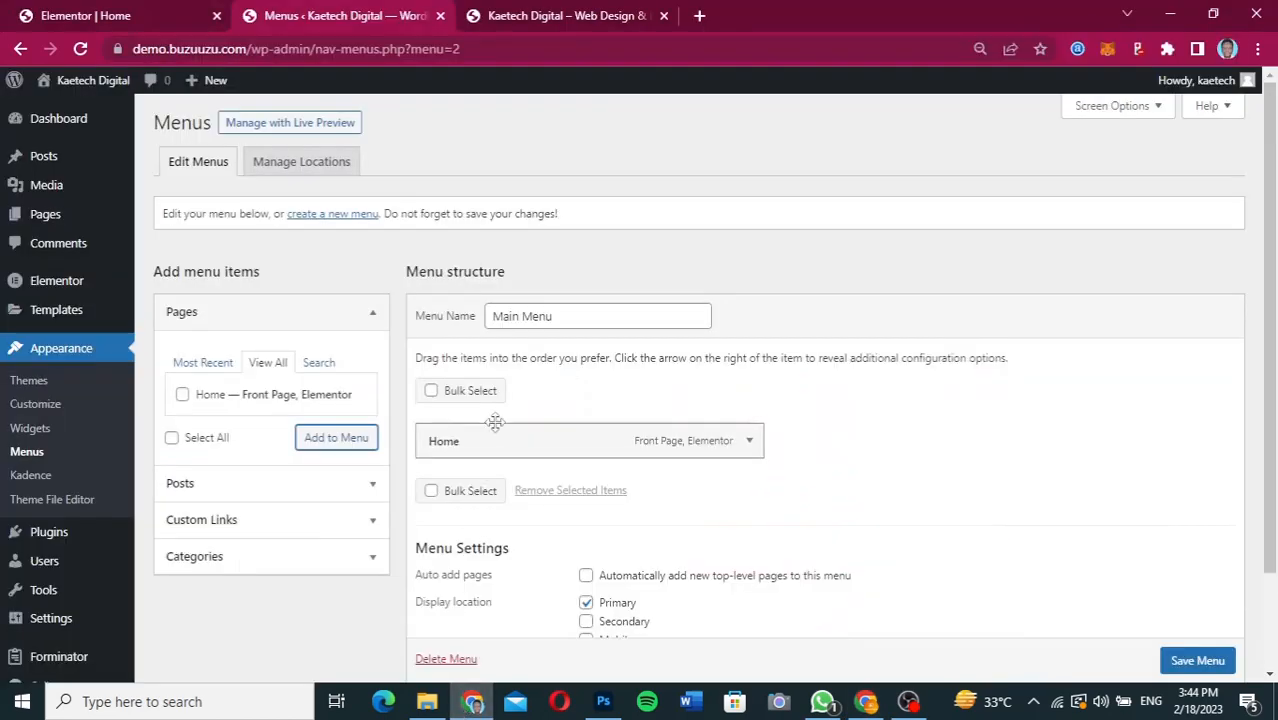
left_click(334, 527)
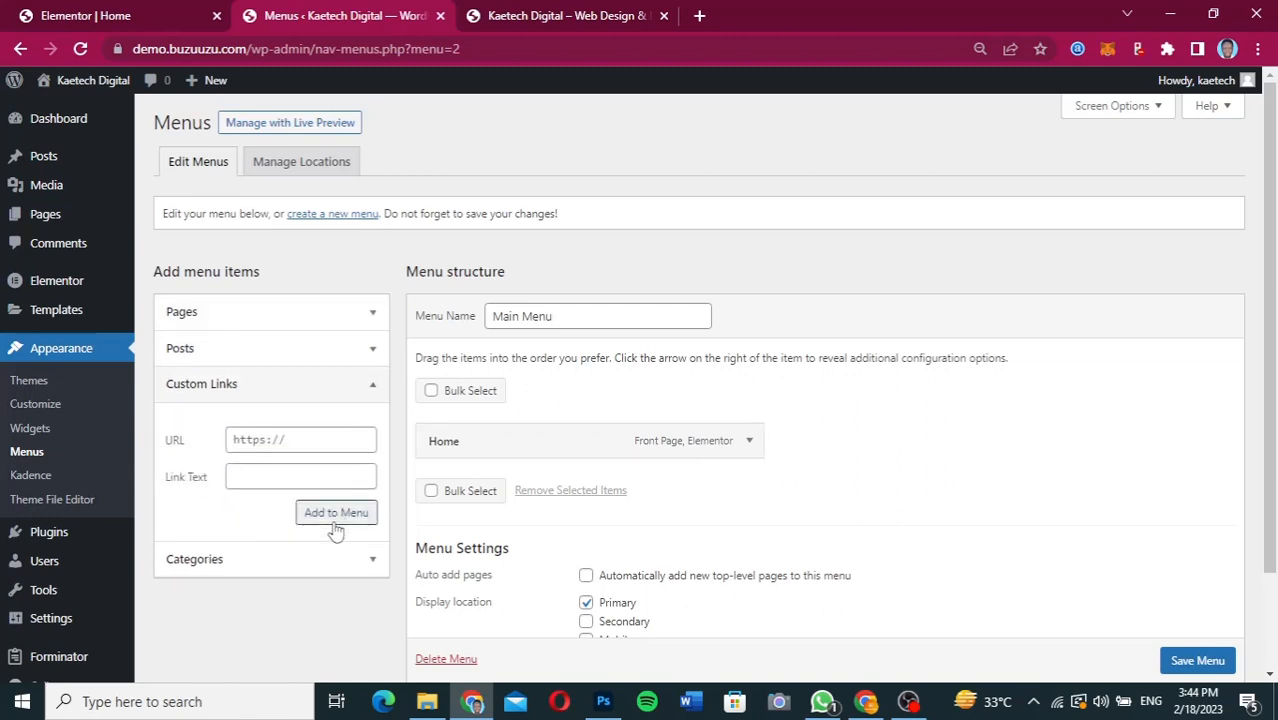
left_click(258, 444)
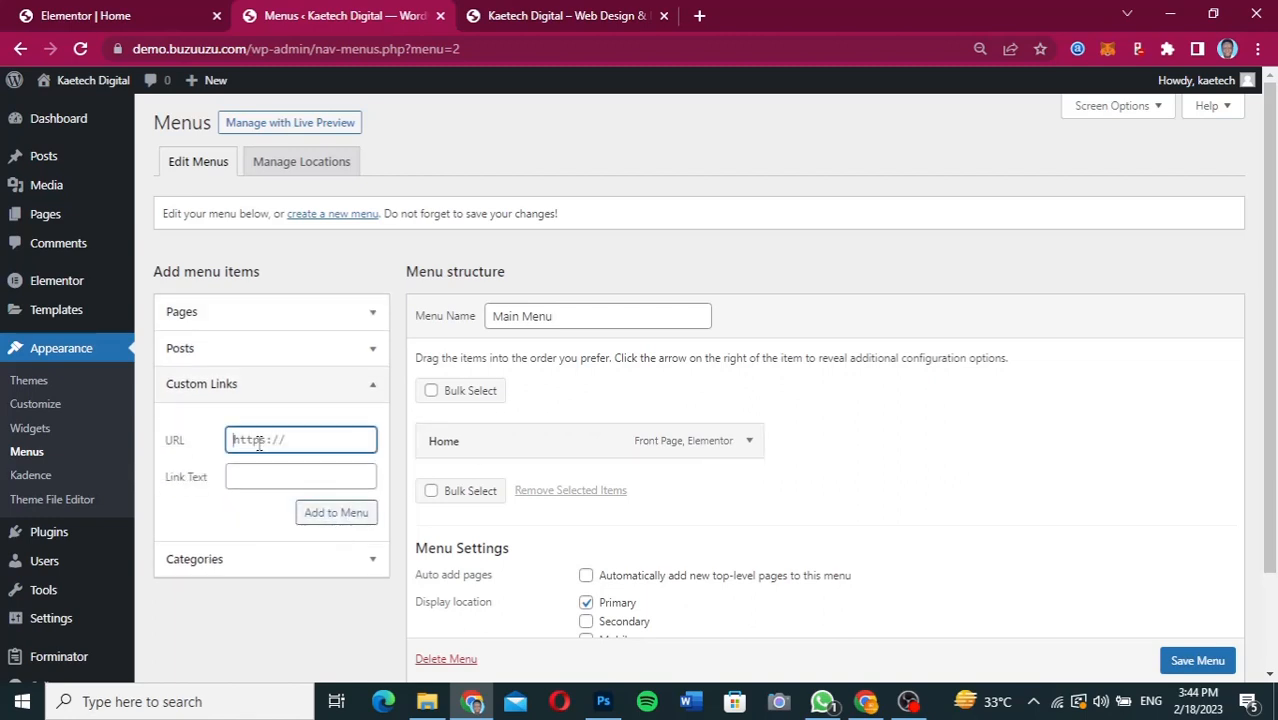
type("#")
left_click(240, 477)
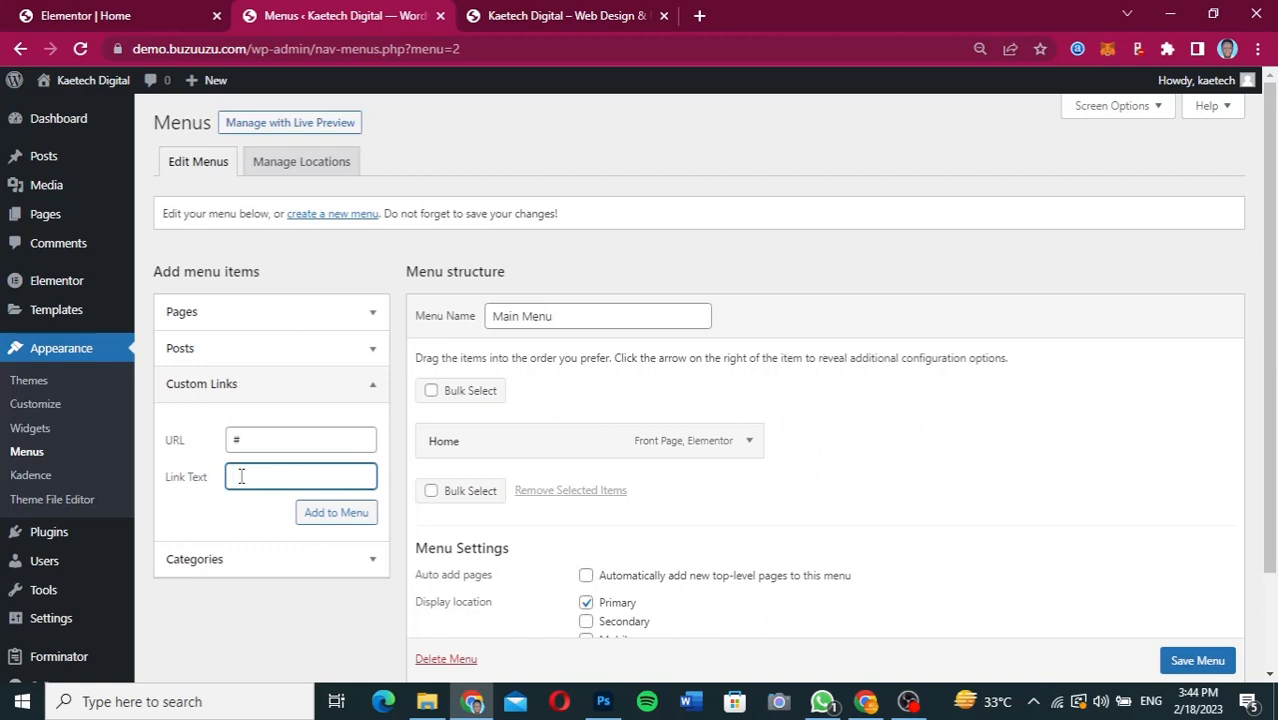
type("About")
left_click(338, 517)
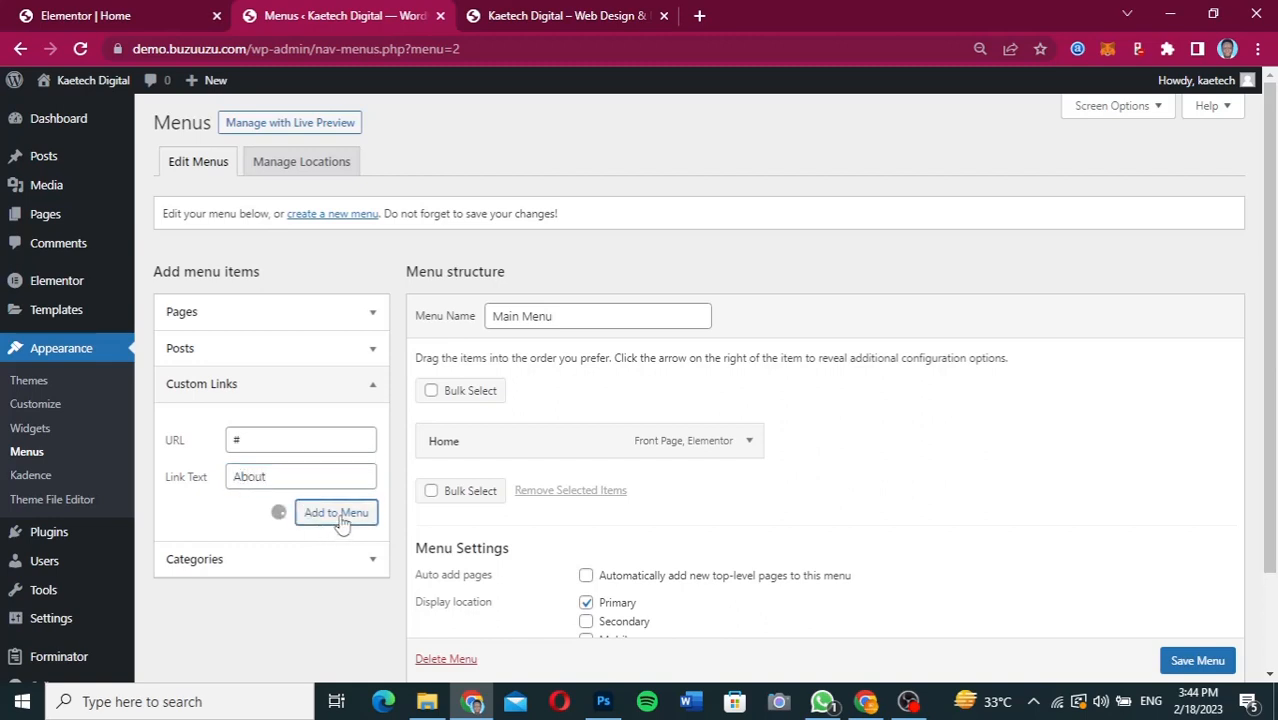
Add a custom link with the text "Sevices" and URL # to Main Menu.
left_click(275, 477)
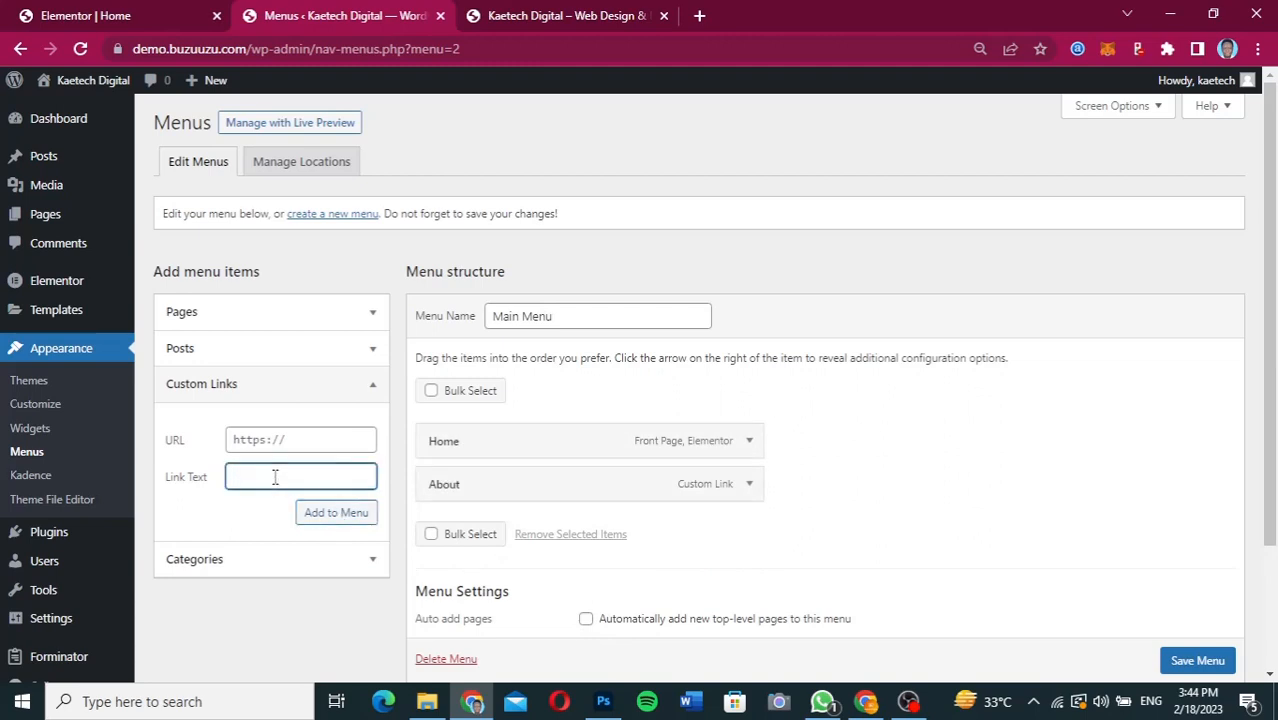
type("Sevices")
left_click(302, 438)
key("ctrl+a")
type("#")
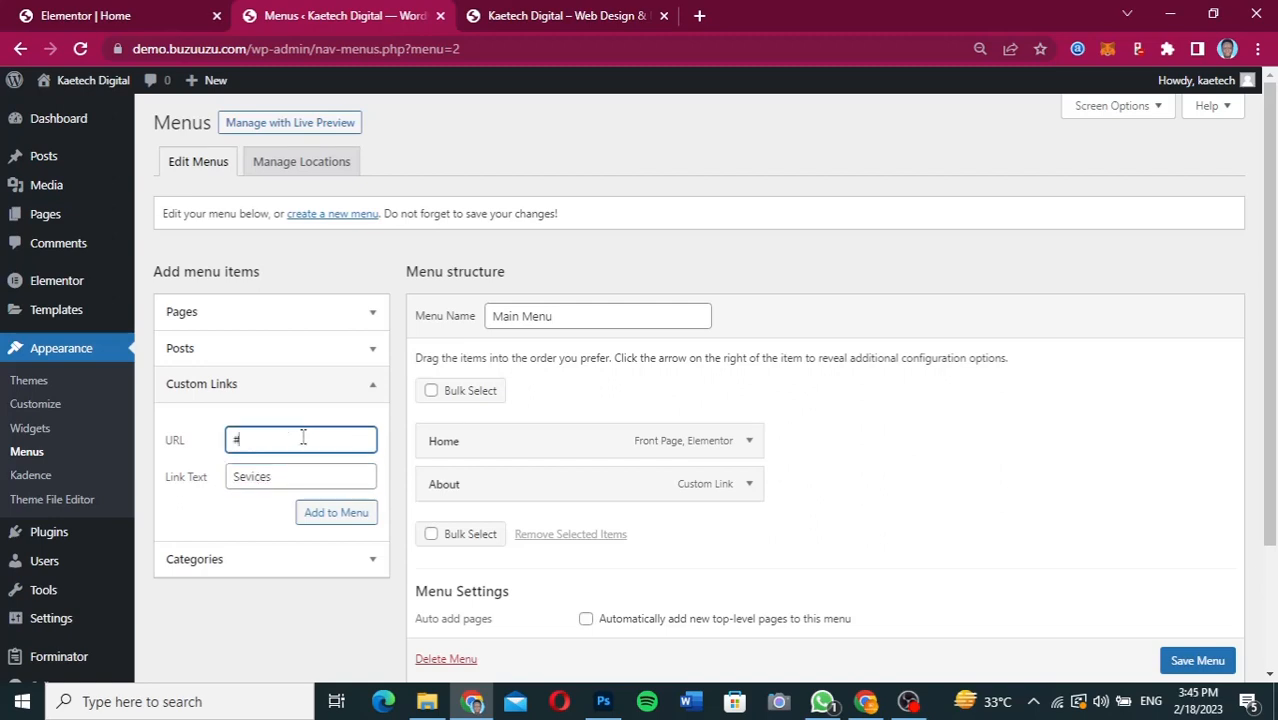
left_click(327, 513)
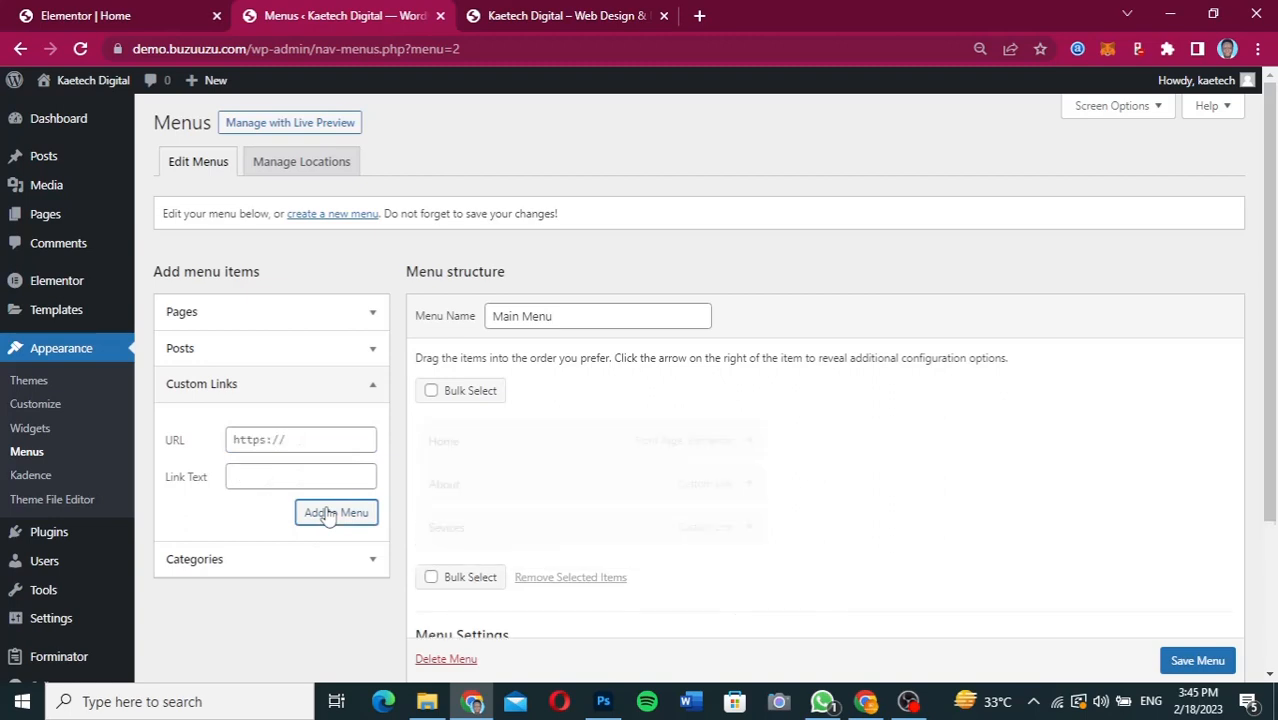
Add a custom link with the text "Contact" and URL # to Main Menu.
left_click(260, 440)
key("ctrl+a")
type("#")
left_click(252, 485)
type("Cootact")
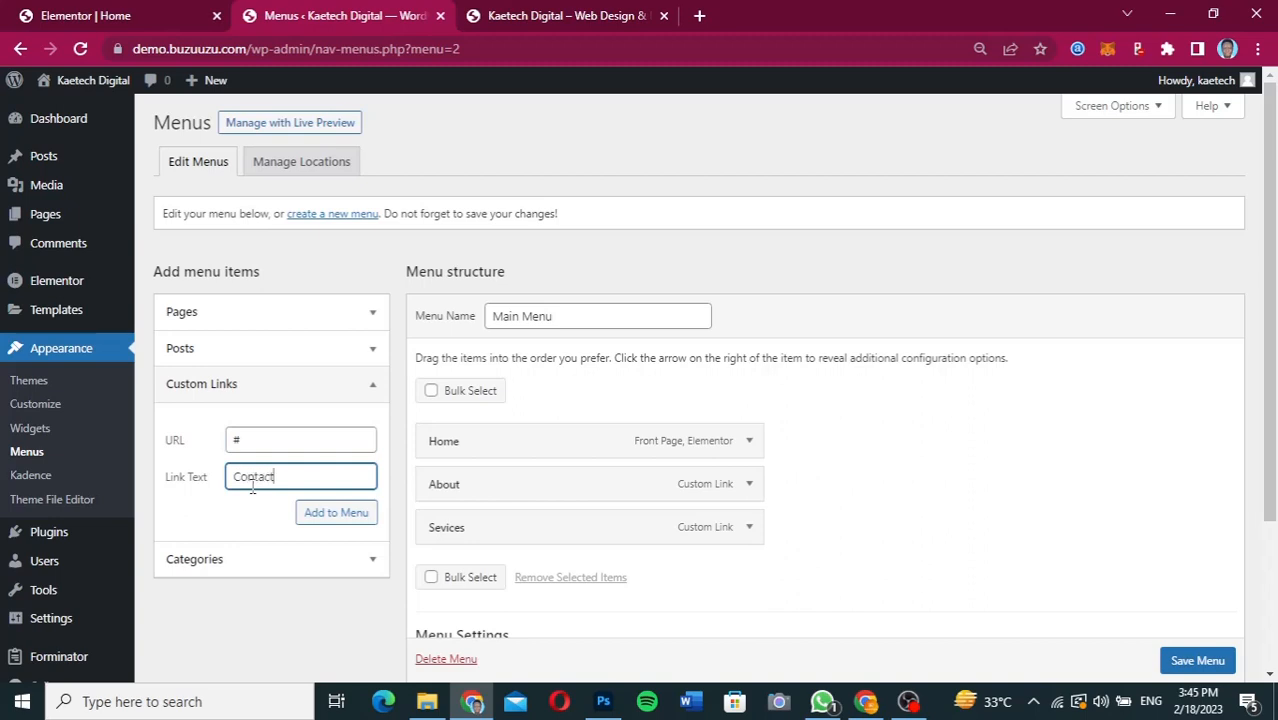
left_click(340, 514)
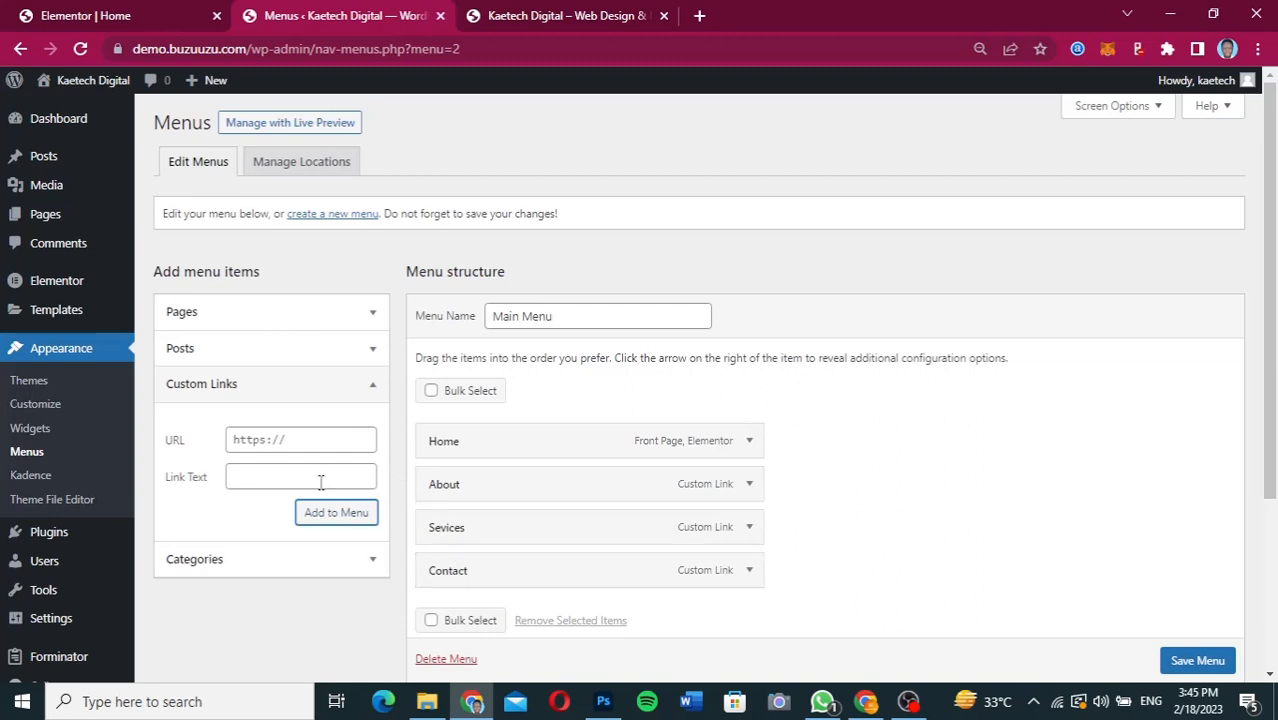
Add a custom link with the text "Portfolio" and URL # to Main Menu.
left_click(315, 440)
type("#")
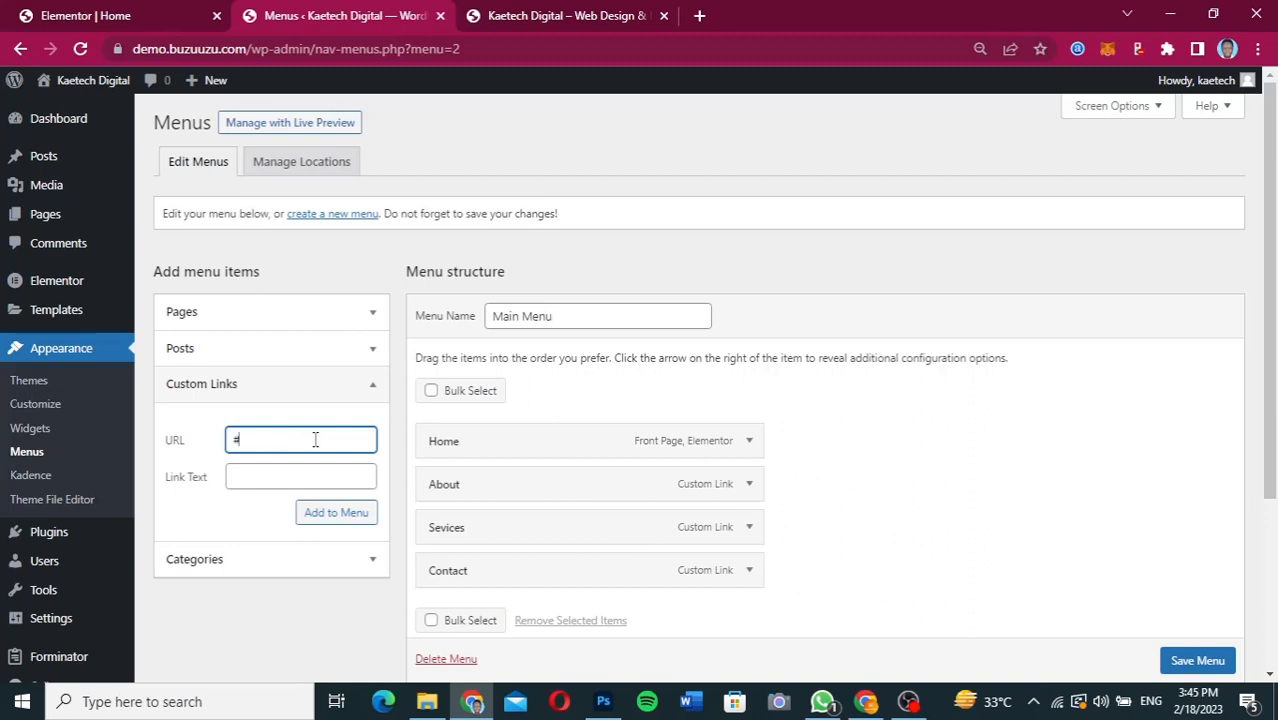
left_click(281, 477)
type("Portfolio")
left_click(333, 514)
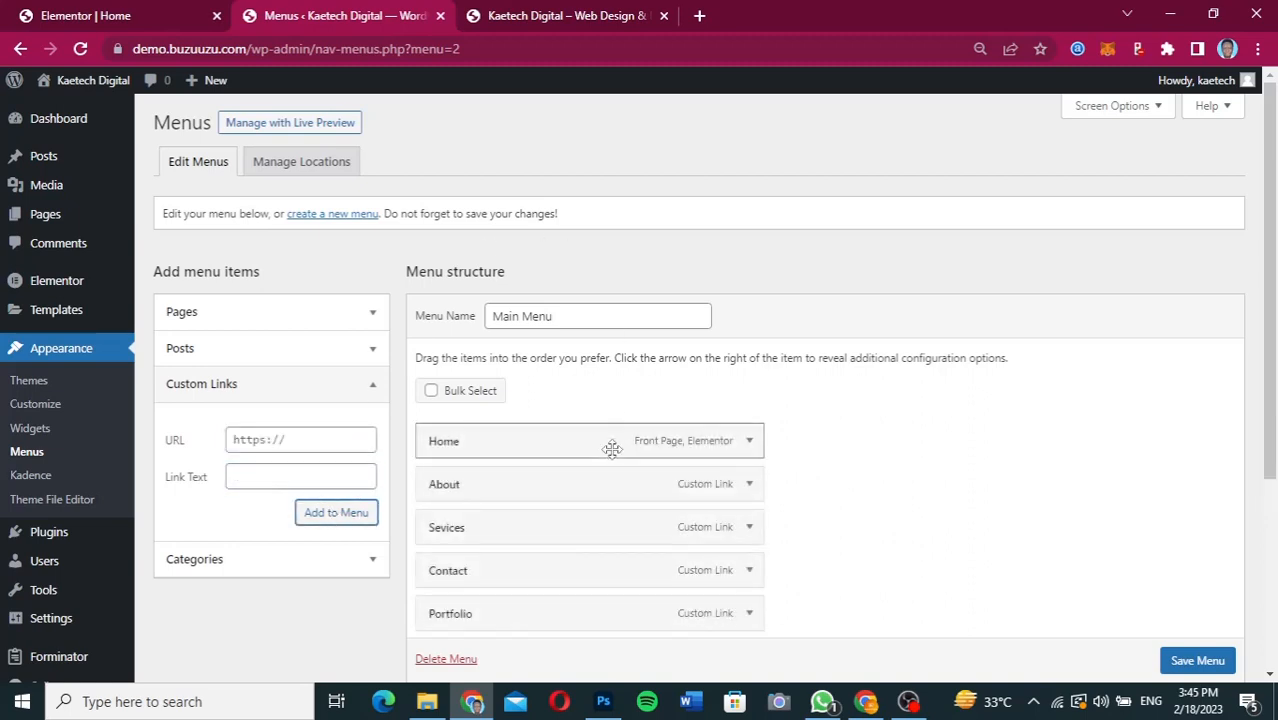
Move the Contact item below Portfolio in the menu structure and save Main Menu.
left_click_drag(507, 575, 511, 624)
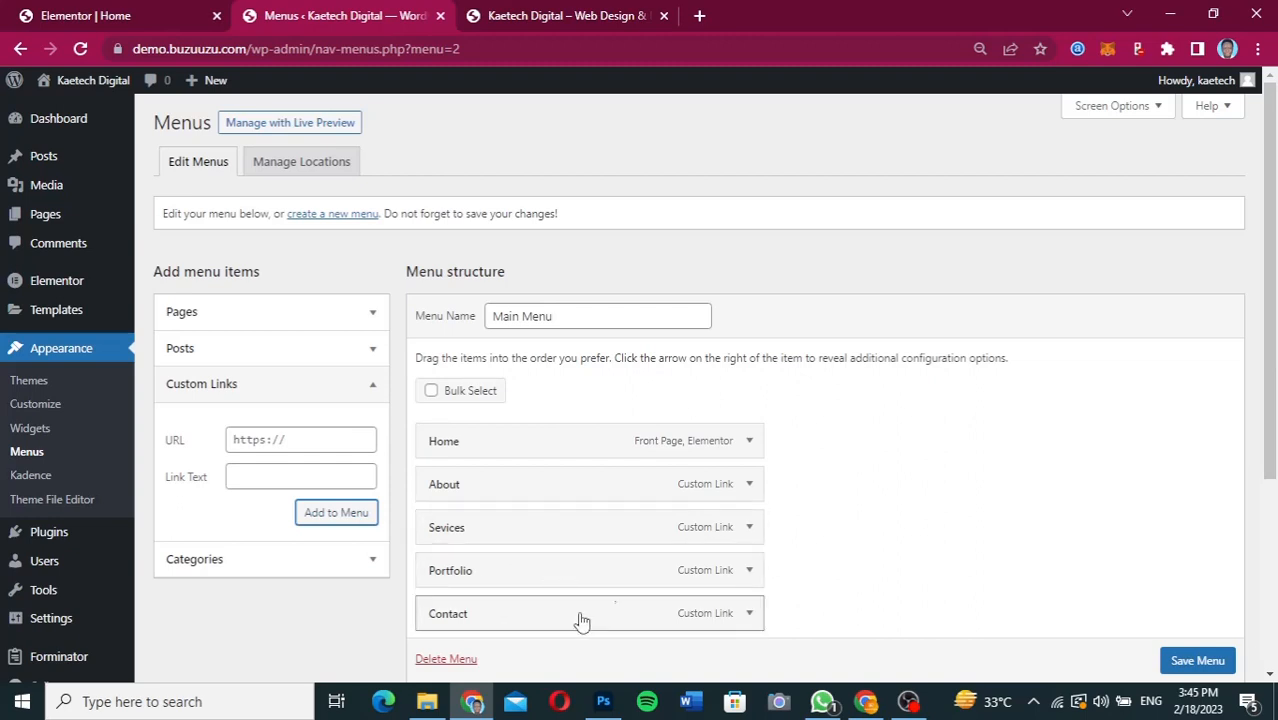
scroll(935, 528, "down", 2)
scroll(1170, 635, "down", 1)
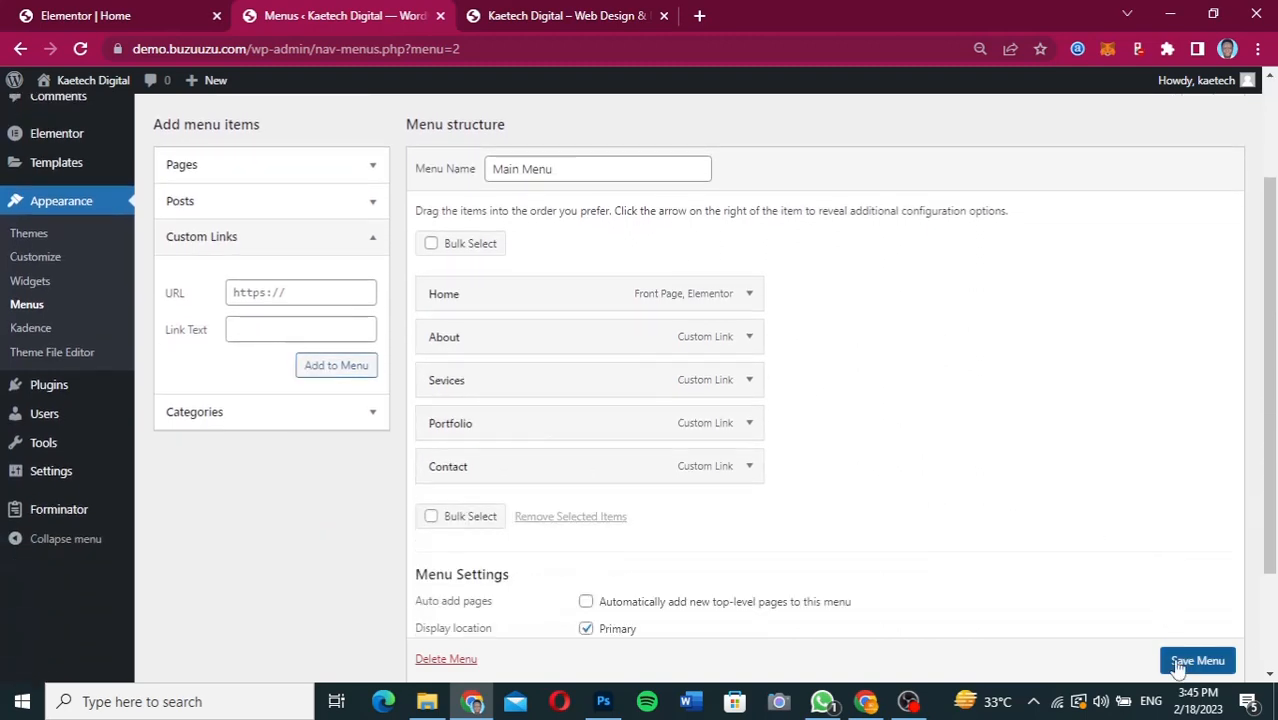
left_click(1180, 660)
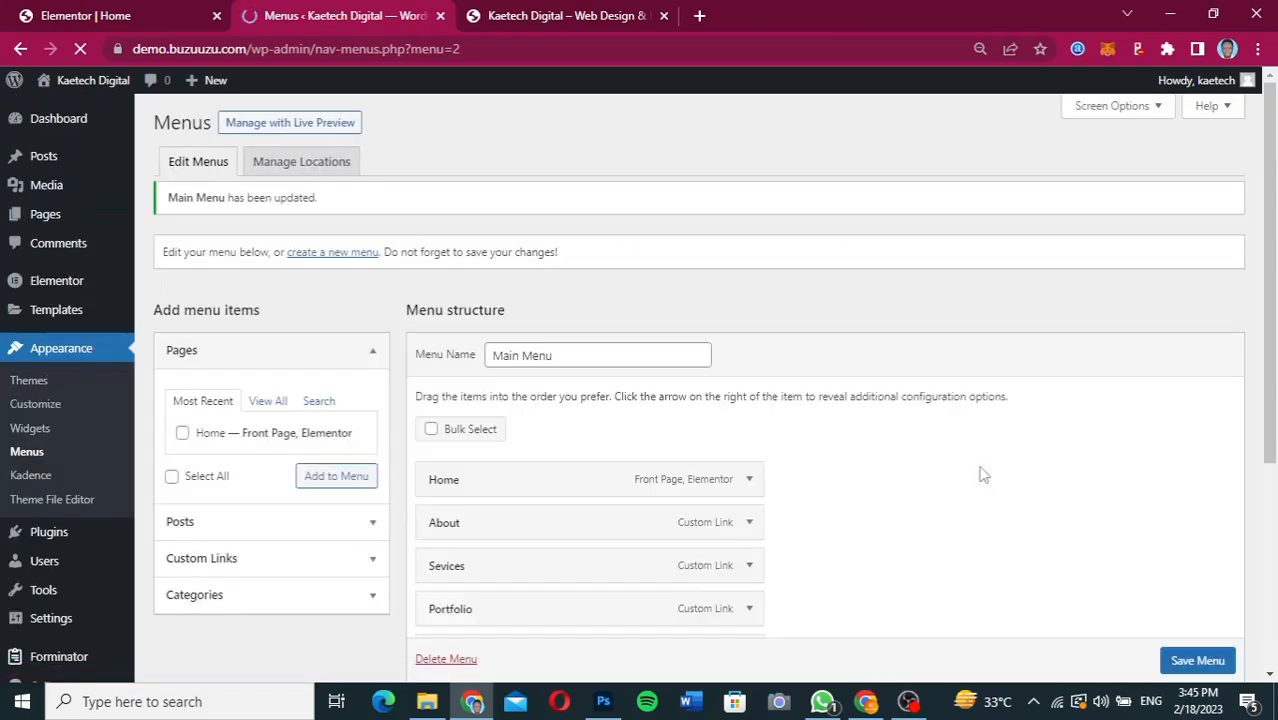
Reload the live home page to check its header navigation and look through the Services and Portfolio sections.
left_click(574, 24)
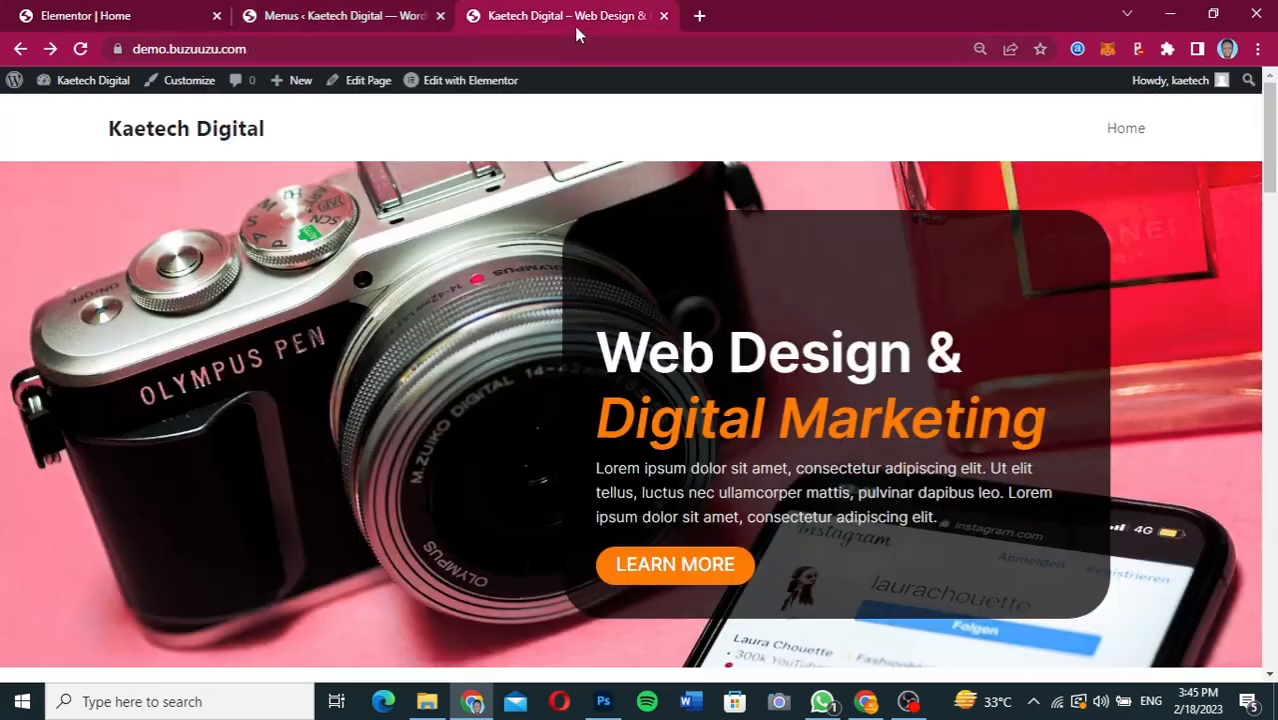
left_click(80, 48)
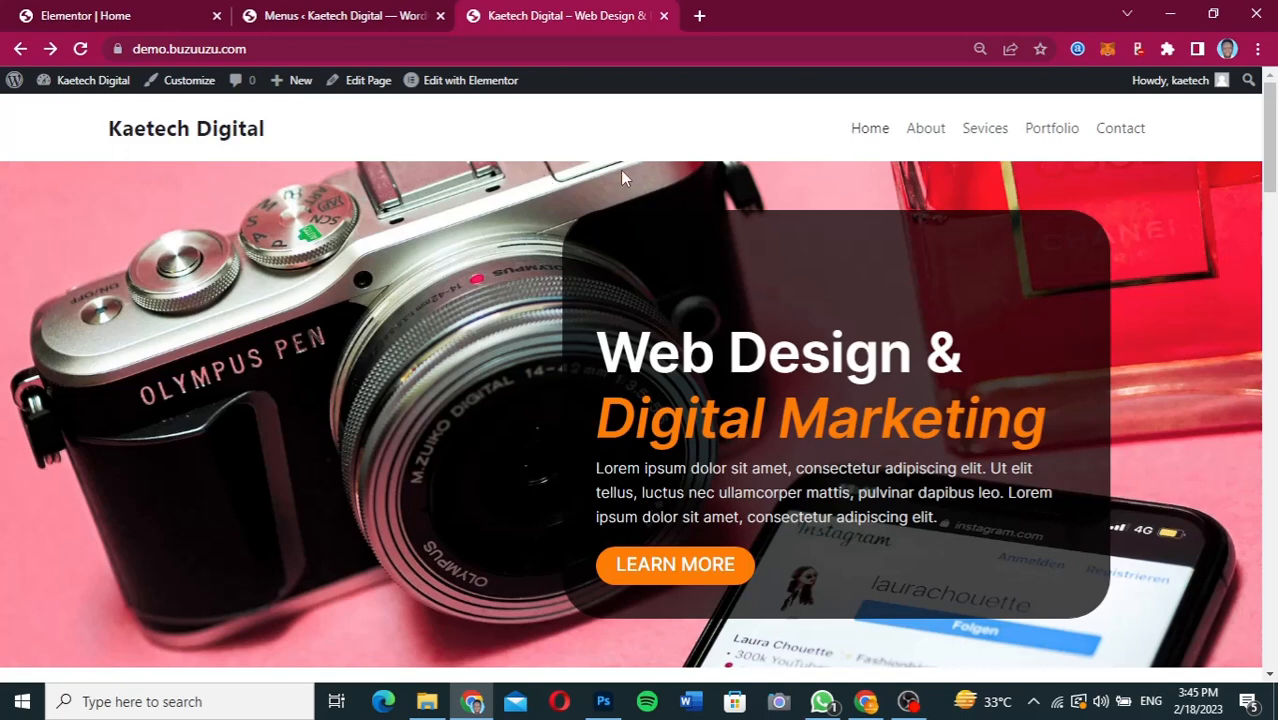
scroll(614, 350, "down", 3)
scroll(614, 350, "down", 7)
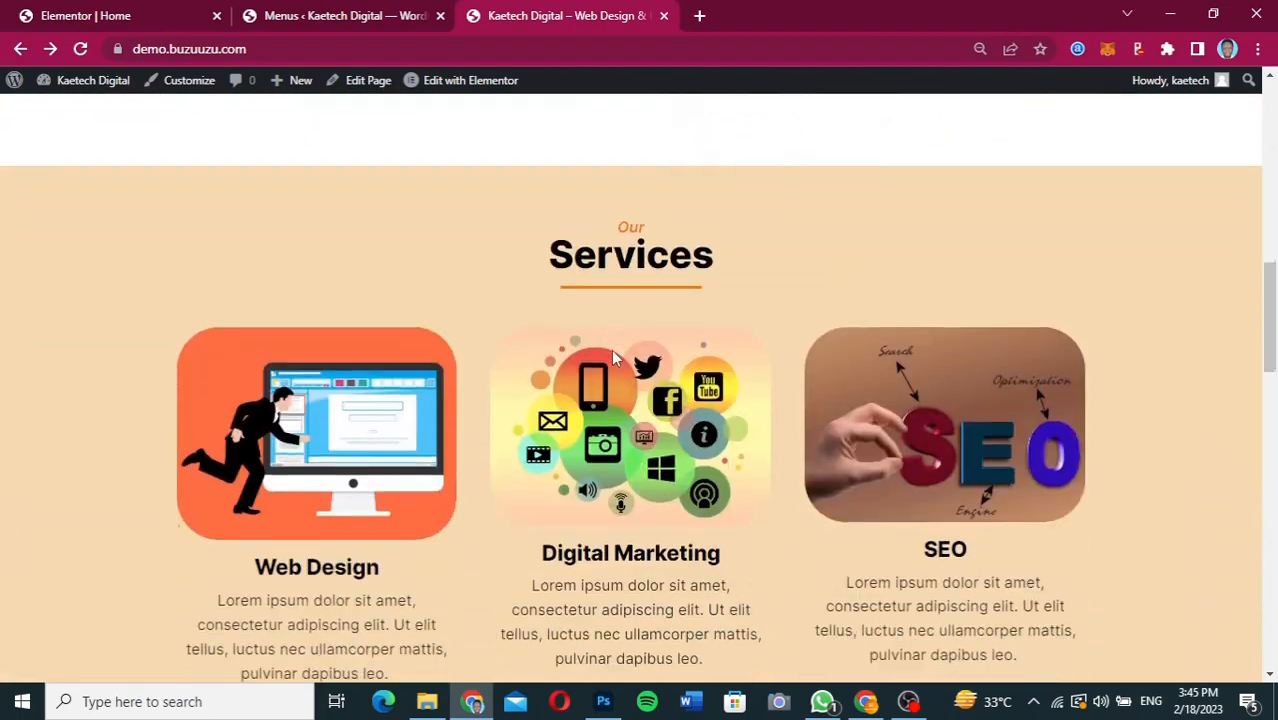
scroll(613, 357, "down", 5)
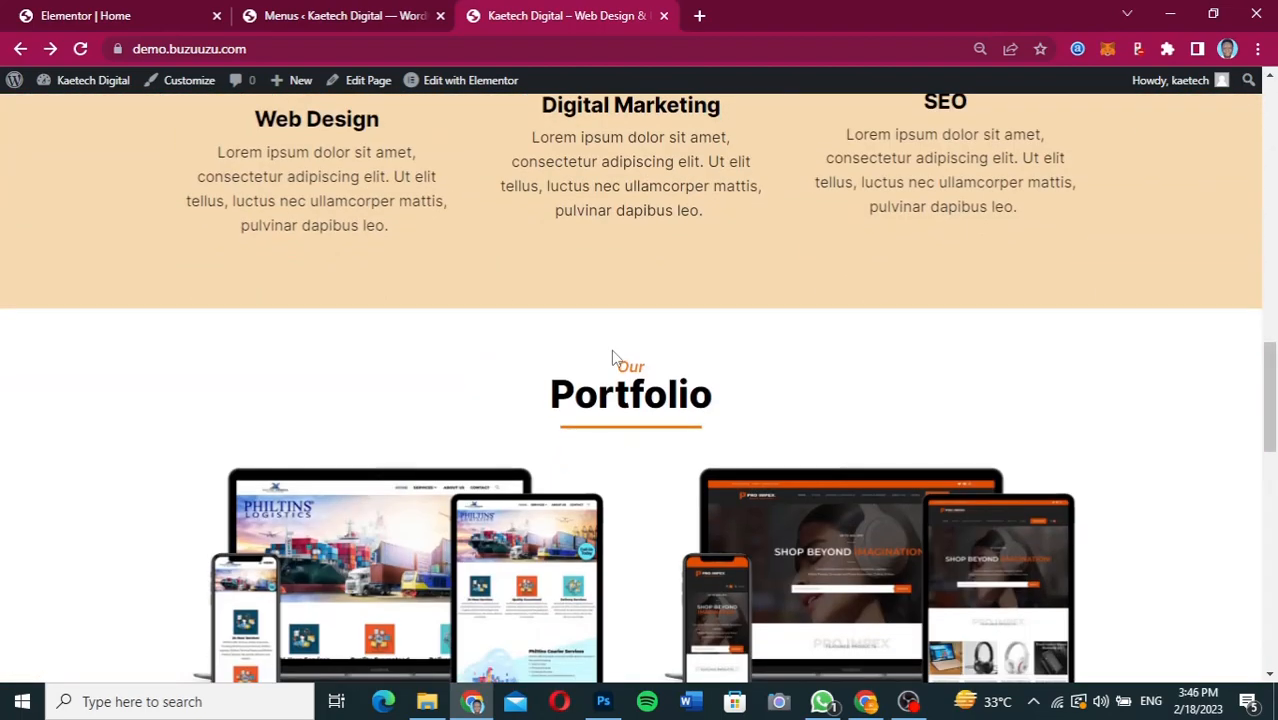
scroll(613, 357, "down", 3)
scroll(614, 358, "up", 9)
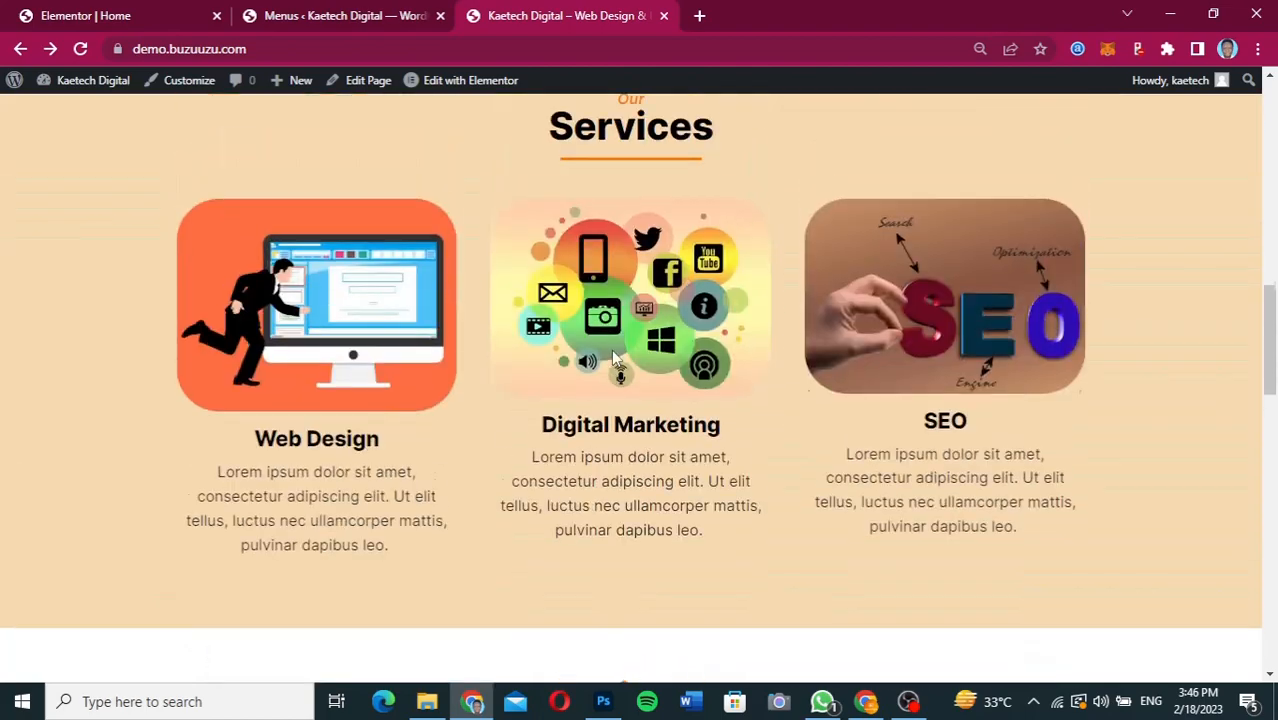
Return to the Elementor editor and set the CSS ID of the About section to about.
left_click(134, 14)
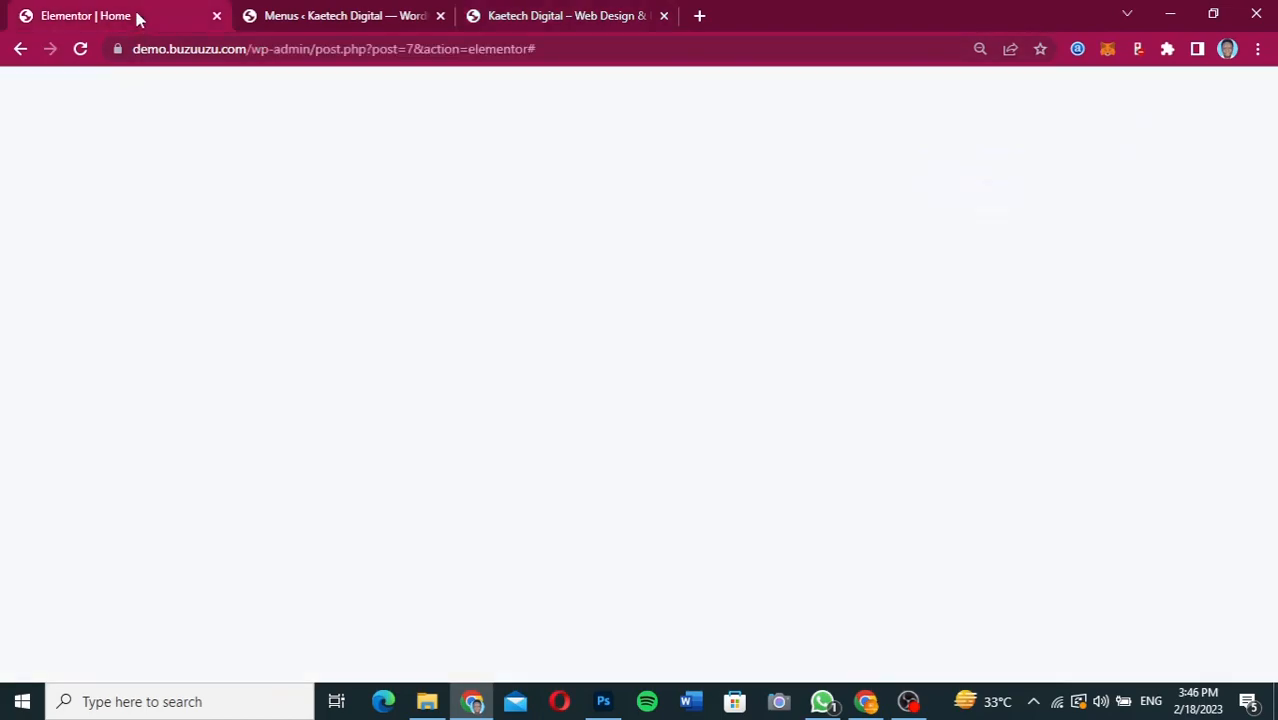
scroll(642, 232, "up", 15)
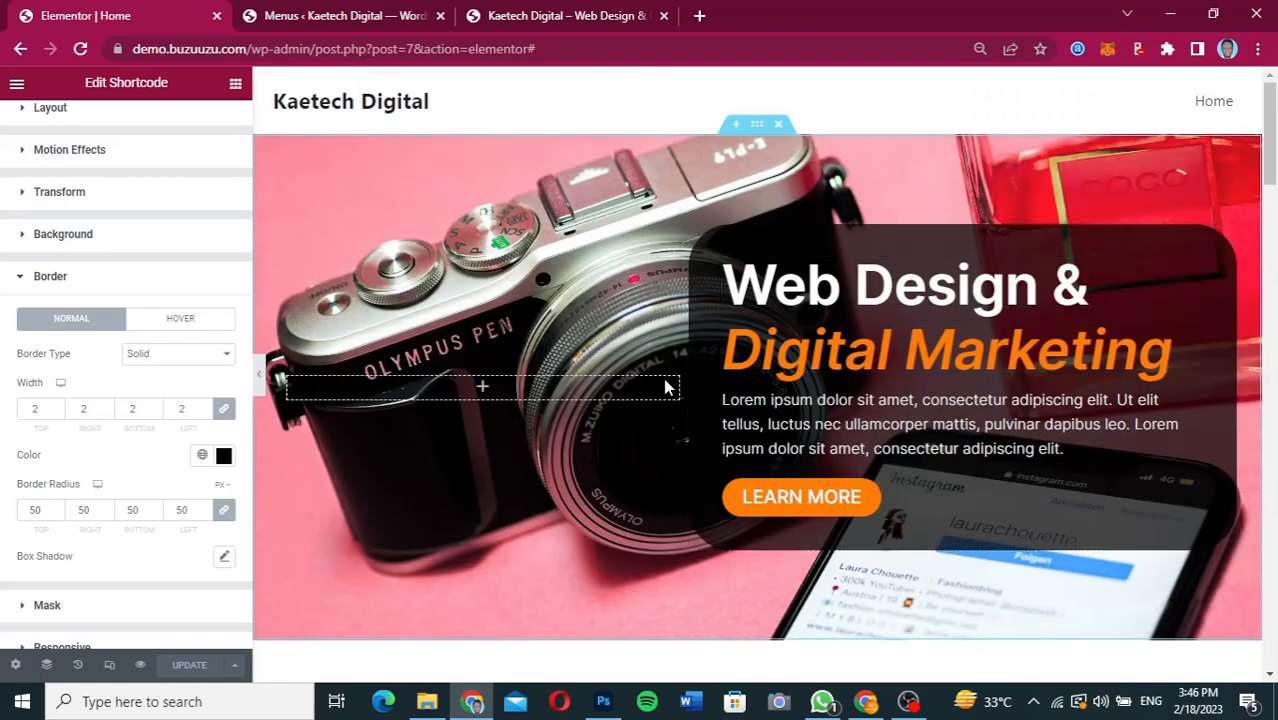
scroll(690, 410, "down", 4)
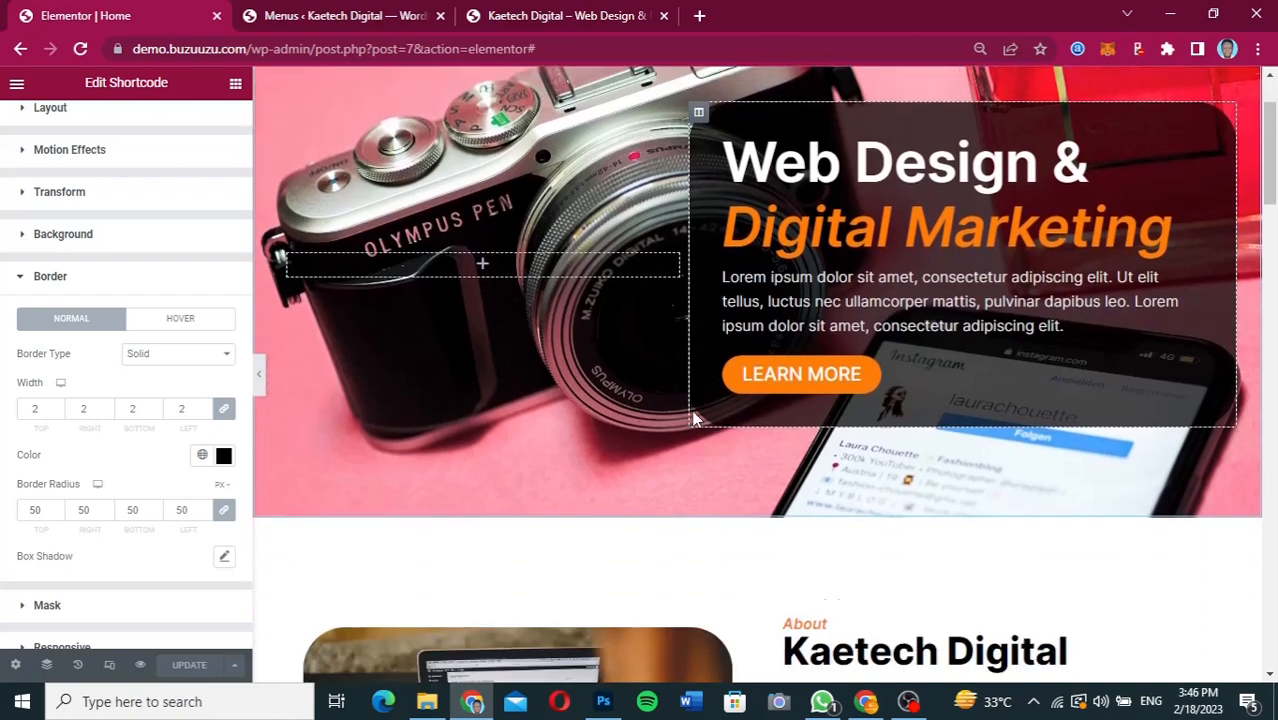
scroll(693, 411, "down", 1)
scroll(693, 411, "up", 1)
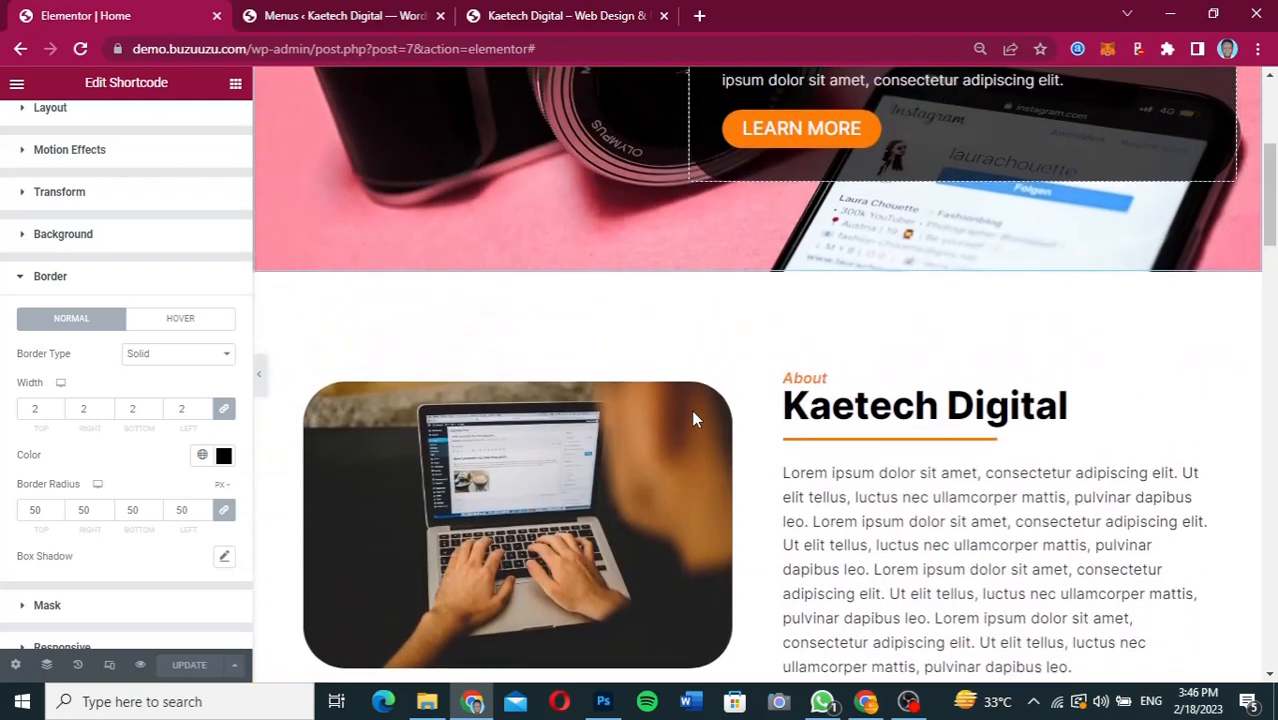
scroll(693, 411, "down", 1)
mouse_move(866, 328)
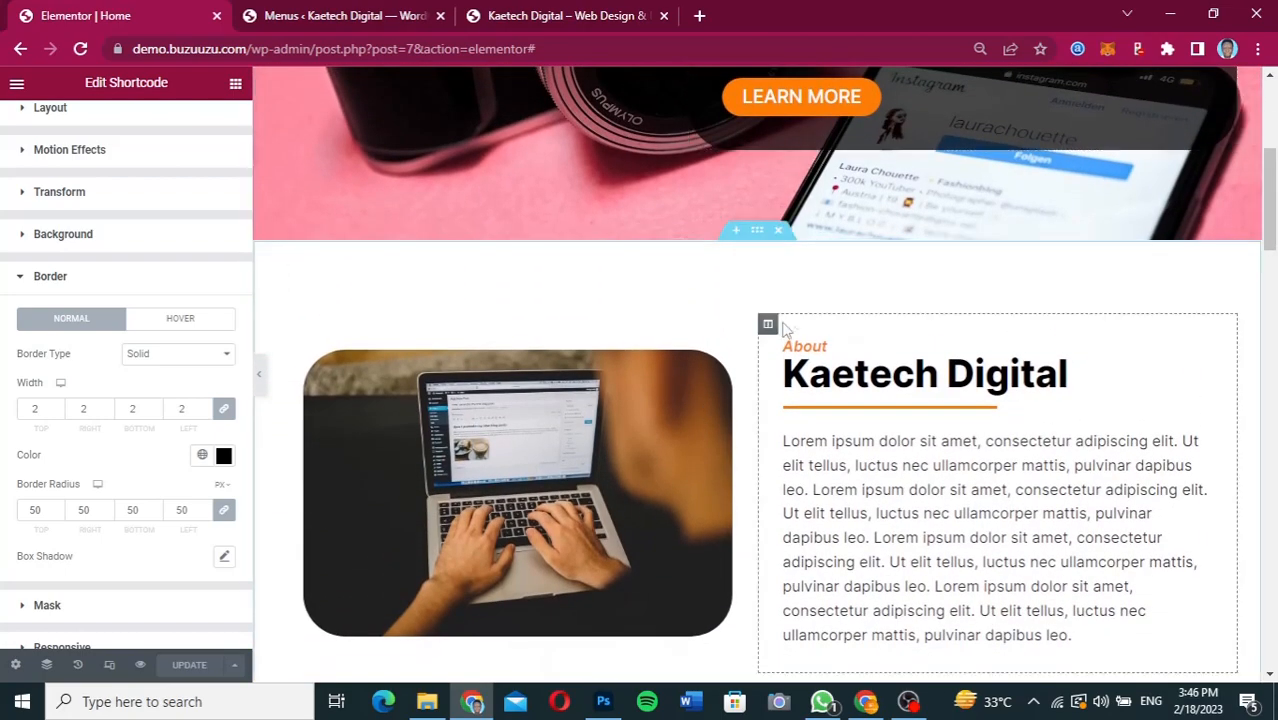
left_click(758, 232)
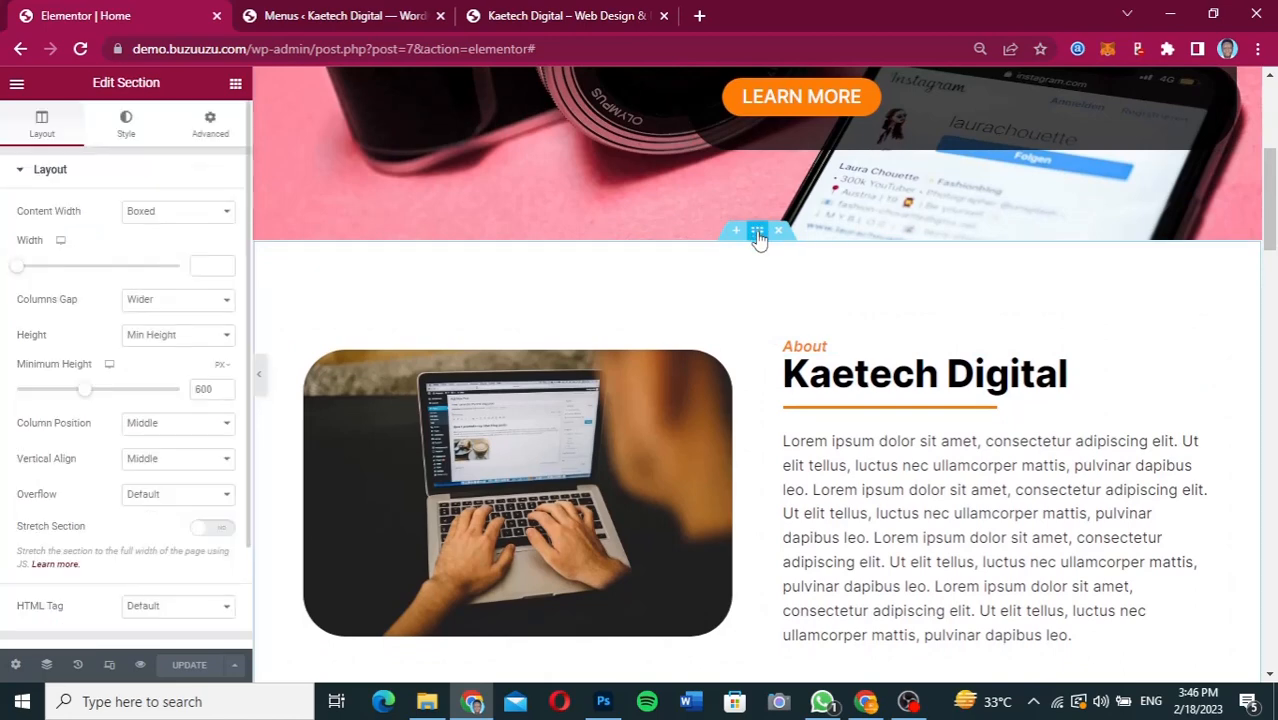
left_click(210, 128)
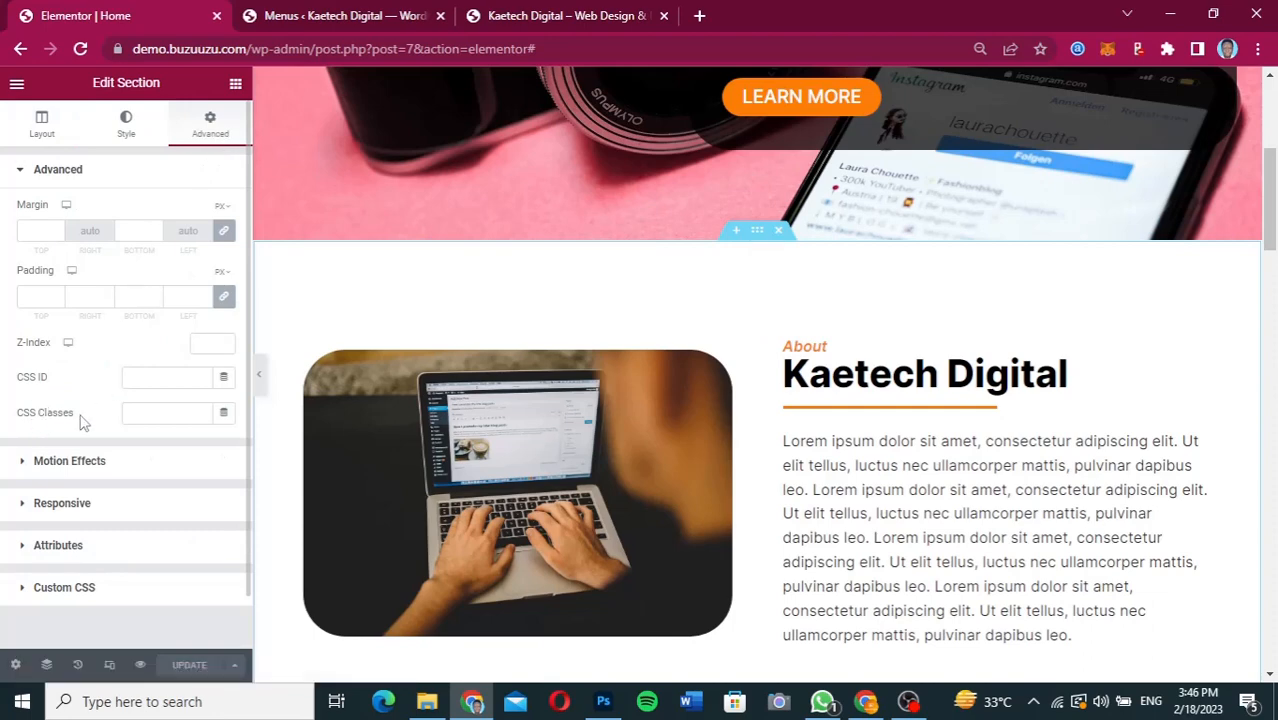
left_click(139, 377)
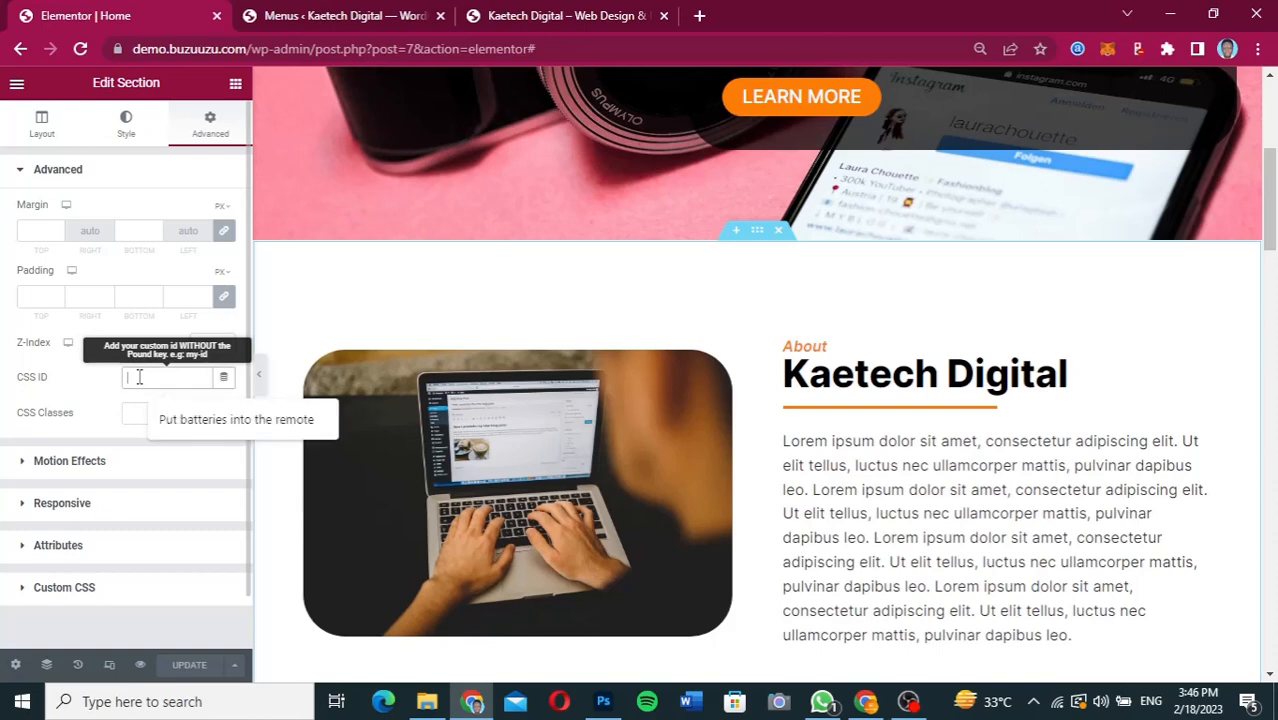
type("about")
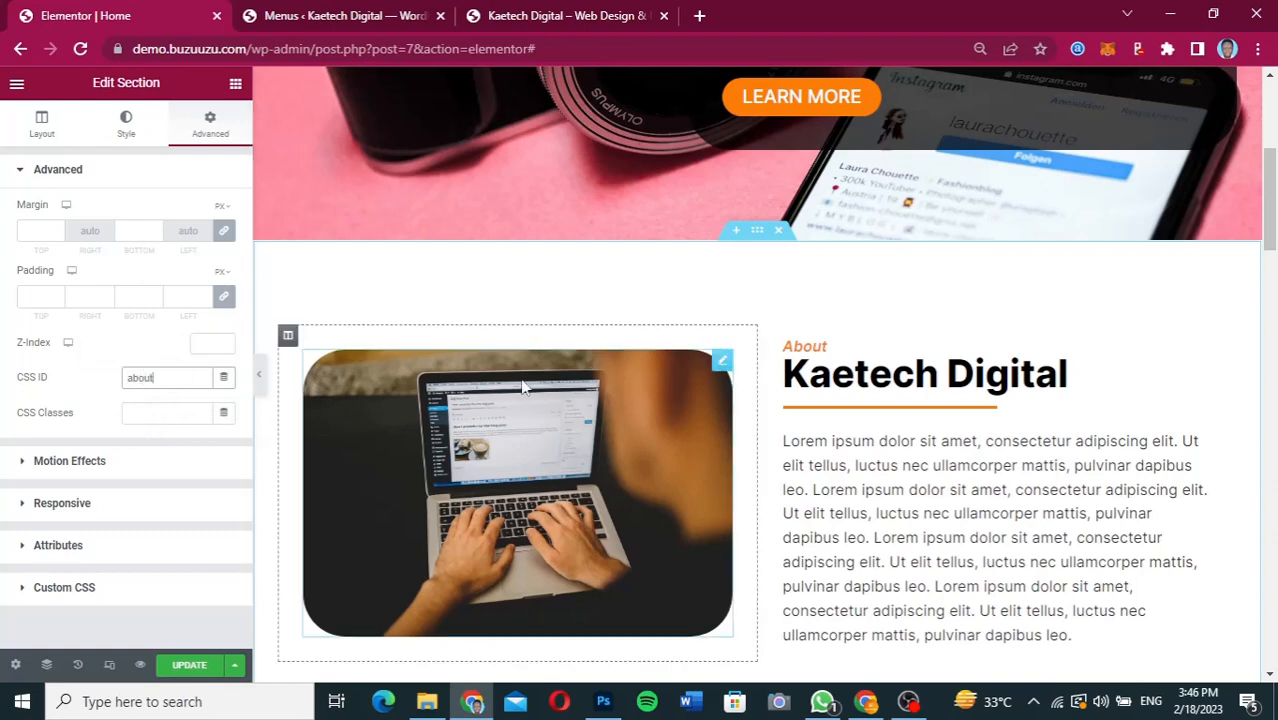
Set the CSS ID of the Services section to service.
scroll(779, 410, "down", 4)
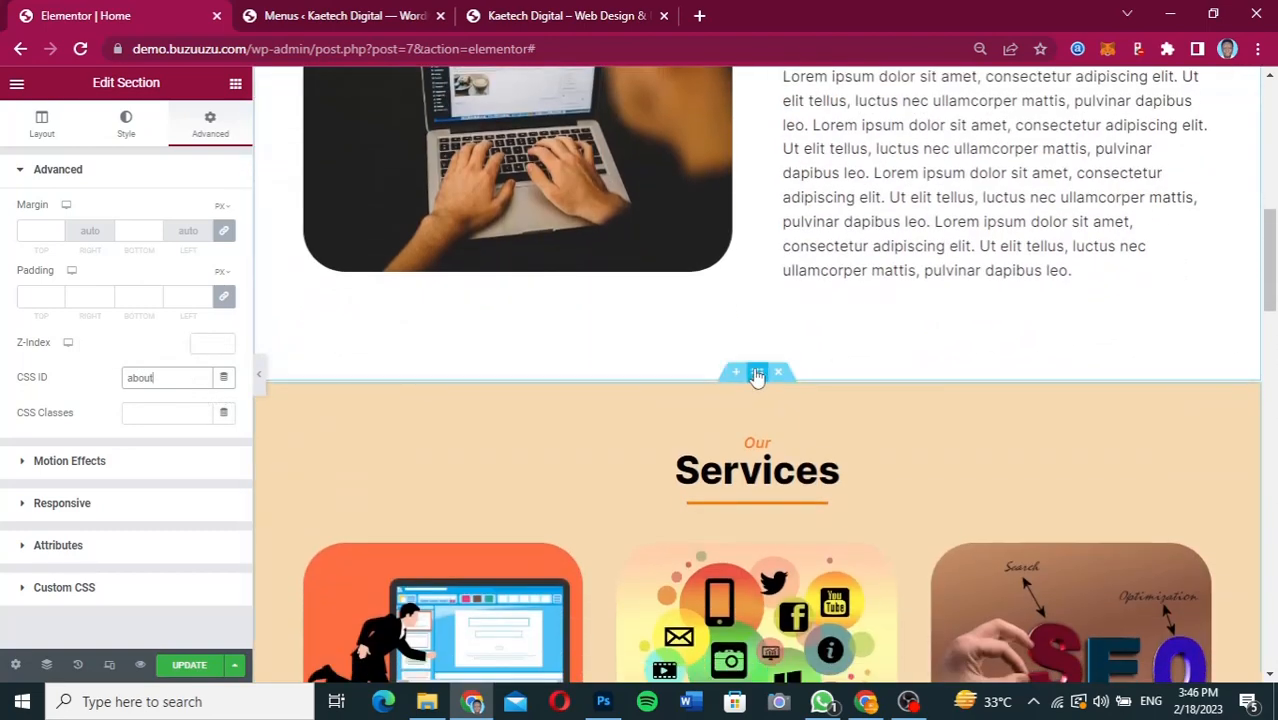
left_click(303, 392)
left_click(146, 381)
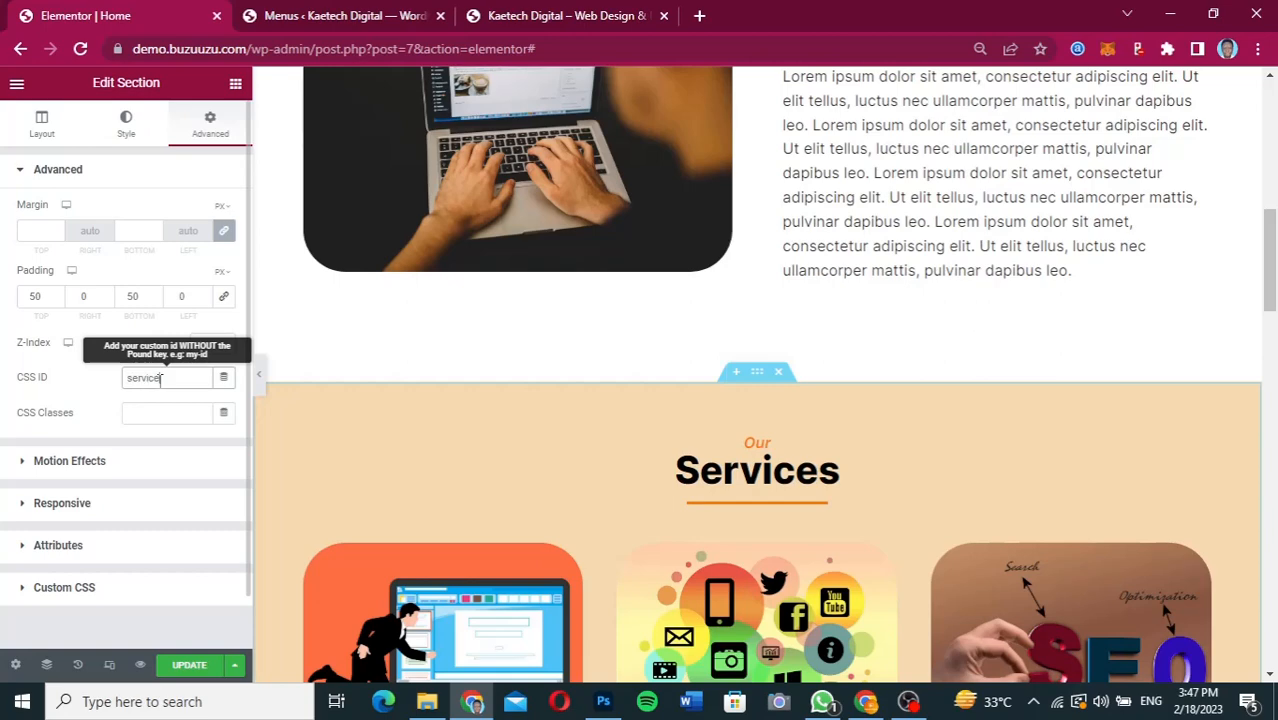
Set the CSS ID of the Portfolio section to portfolio.
scroll(809, 432, "down", 4)
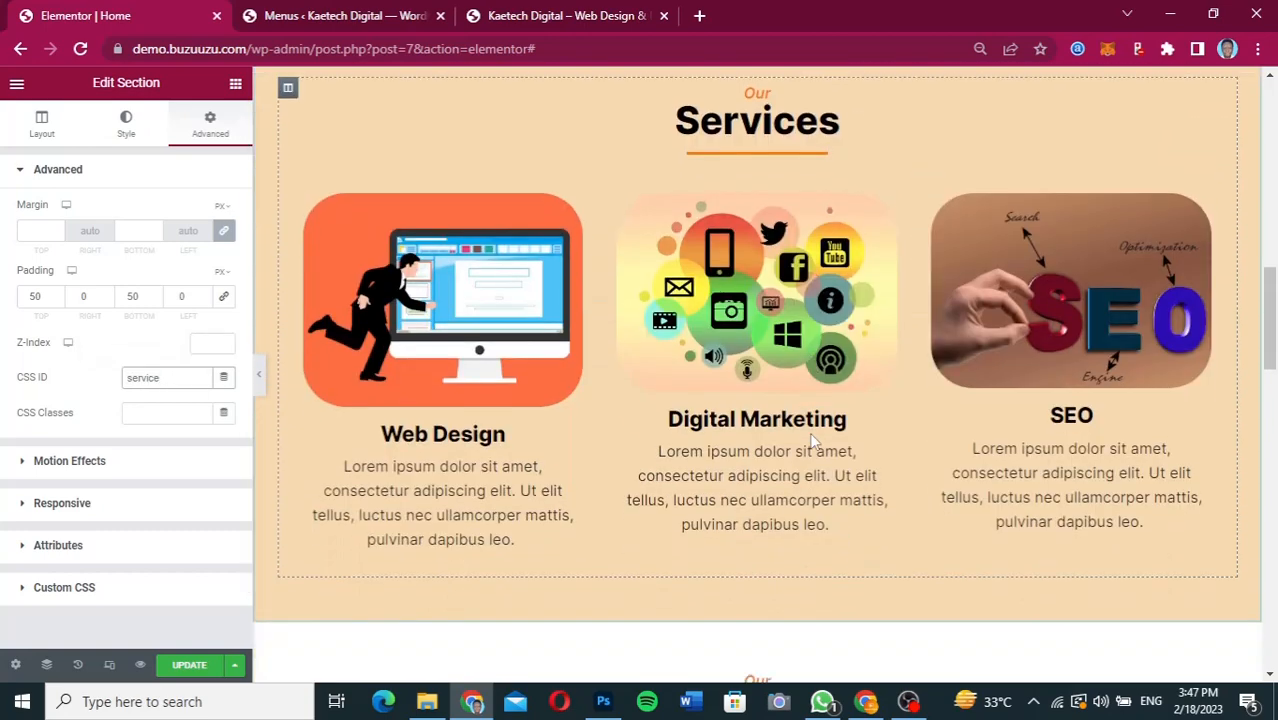
scroll(813, 440, "down", 4)
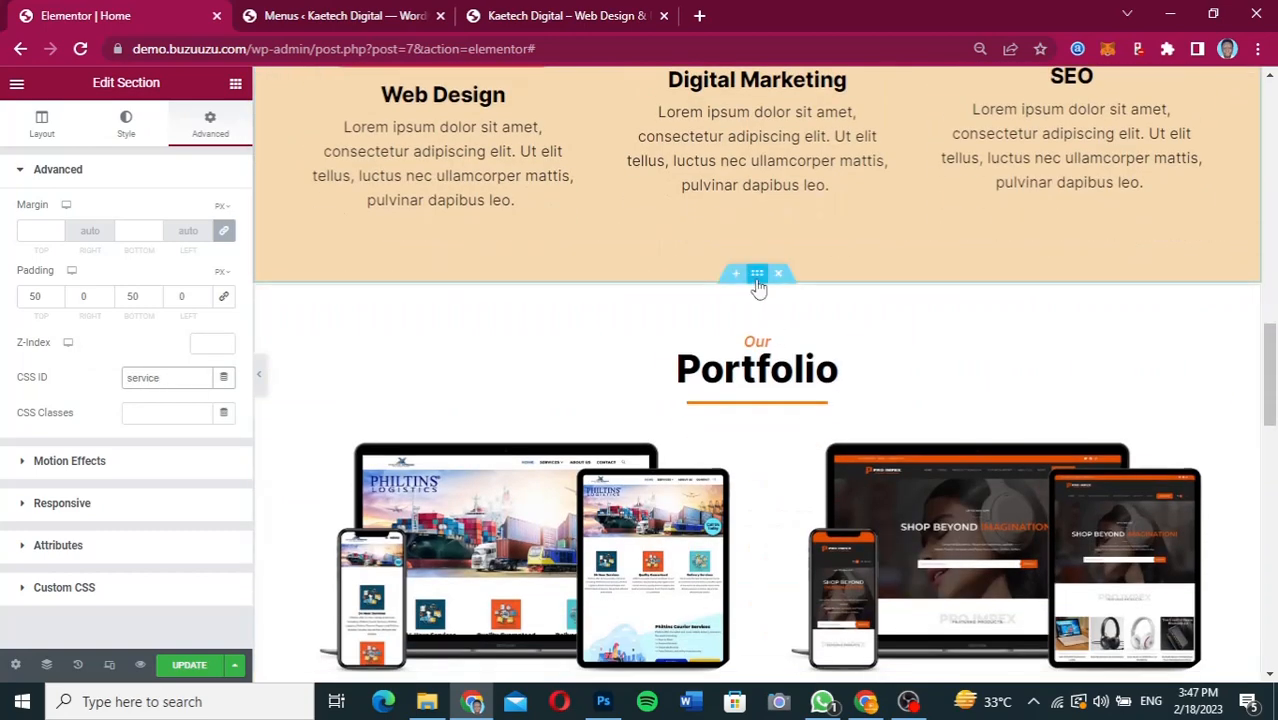
left_click(758, 279)
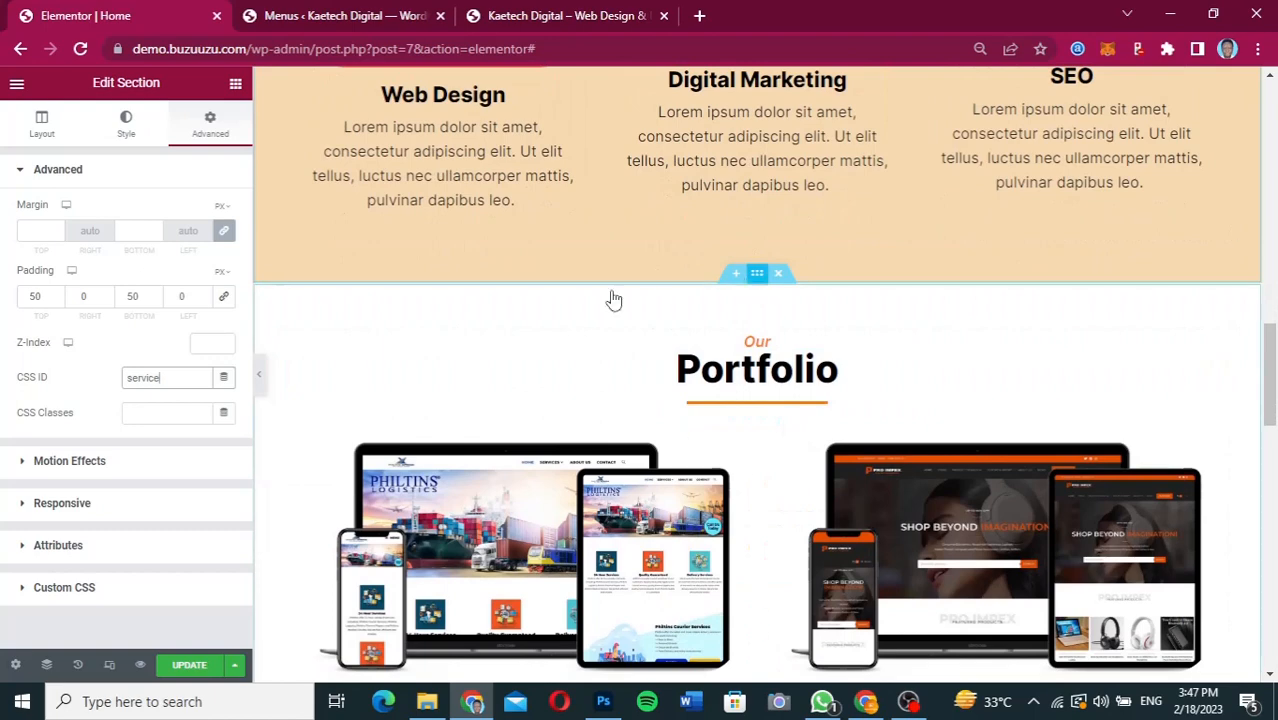
left_click(157, 378)
type("portfoli")
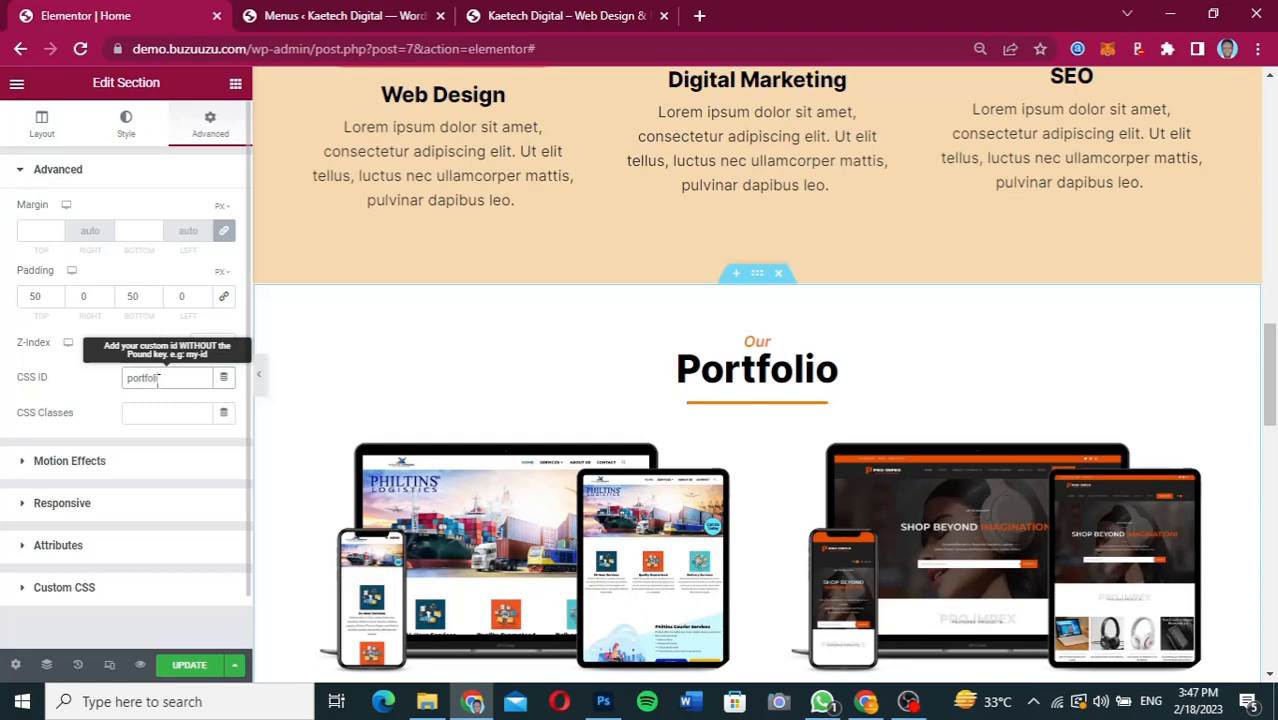
type("o")
Set the CSS ID of the Contact Us section to contact and update the page.
scroll(708, 450, "down", 8)
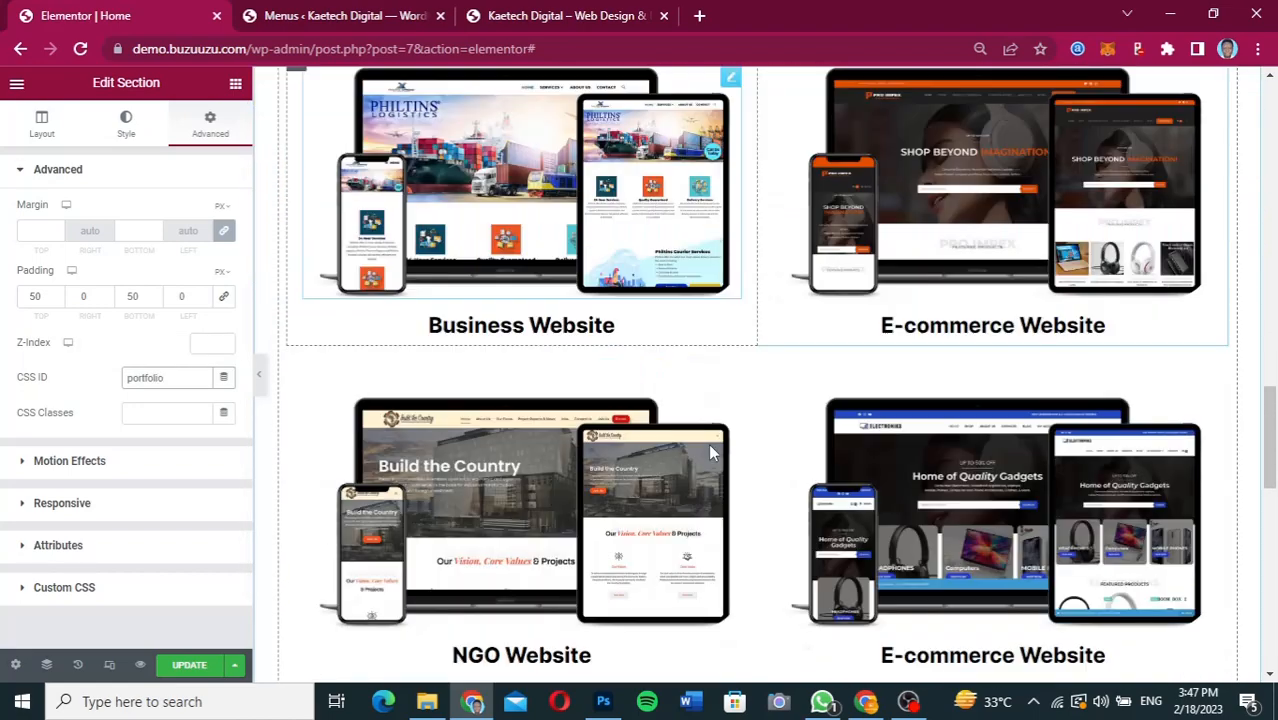
scroll(710, 448, "up", 2)
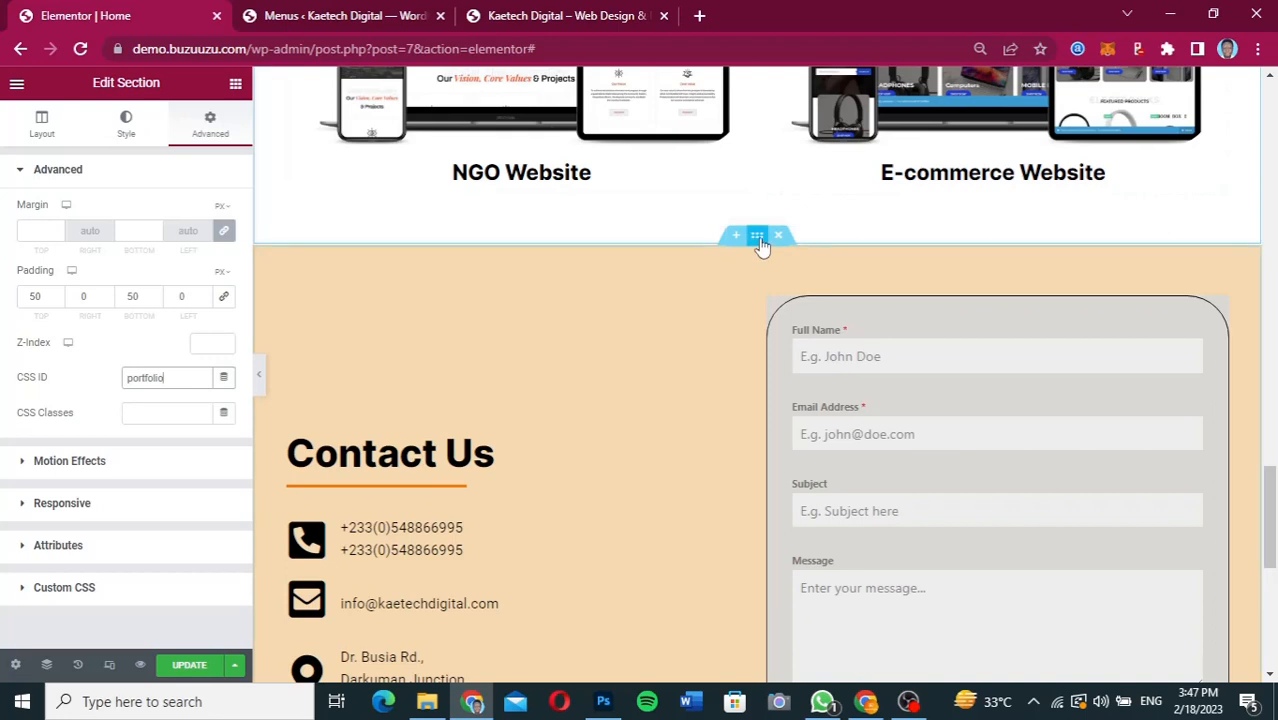
left_click(757, 237)
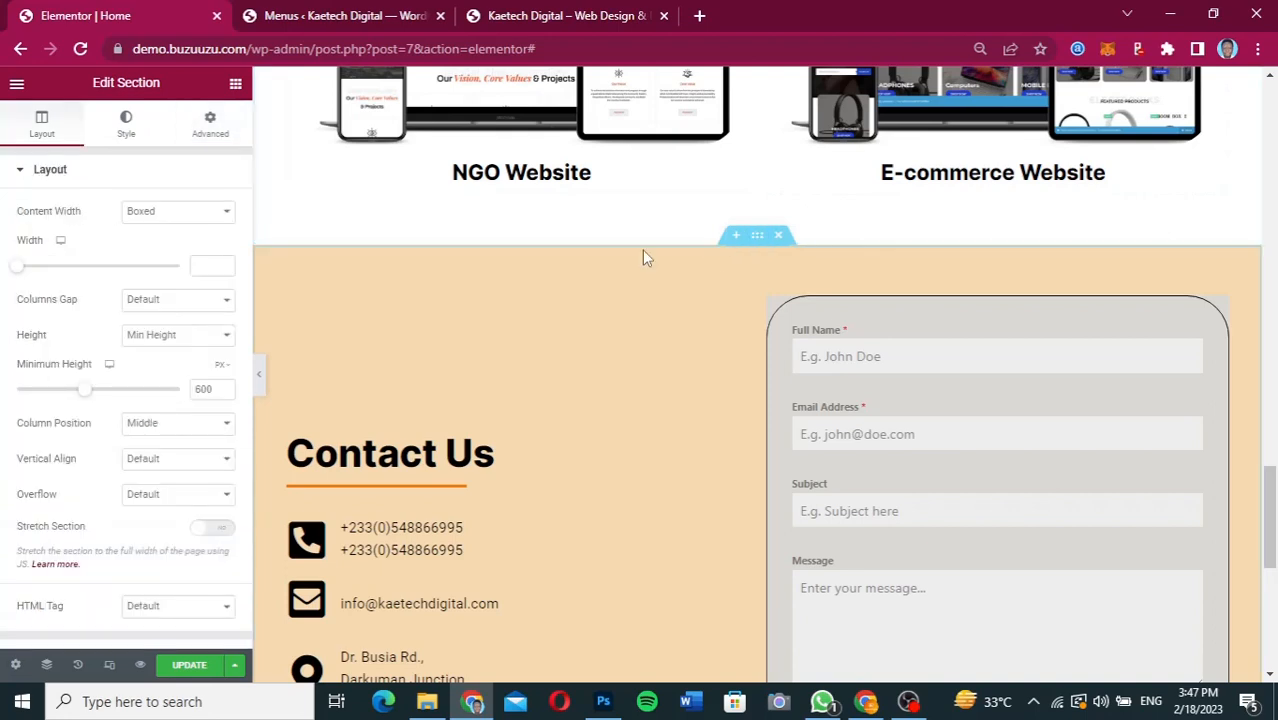
left_click(210, 128)
left_click(155, 379)
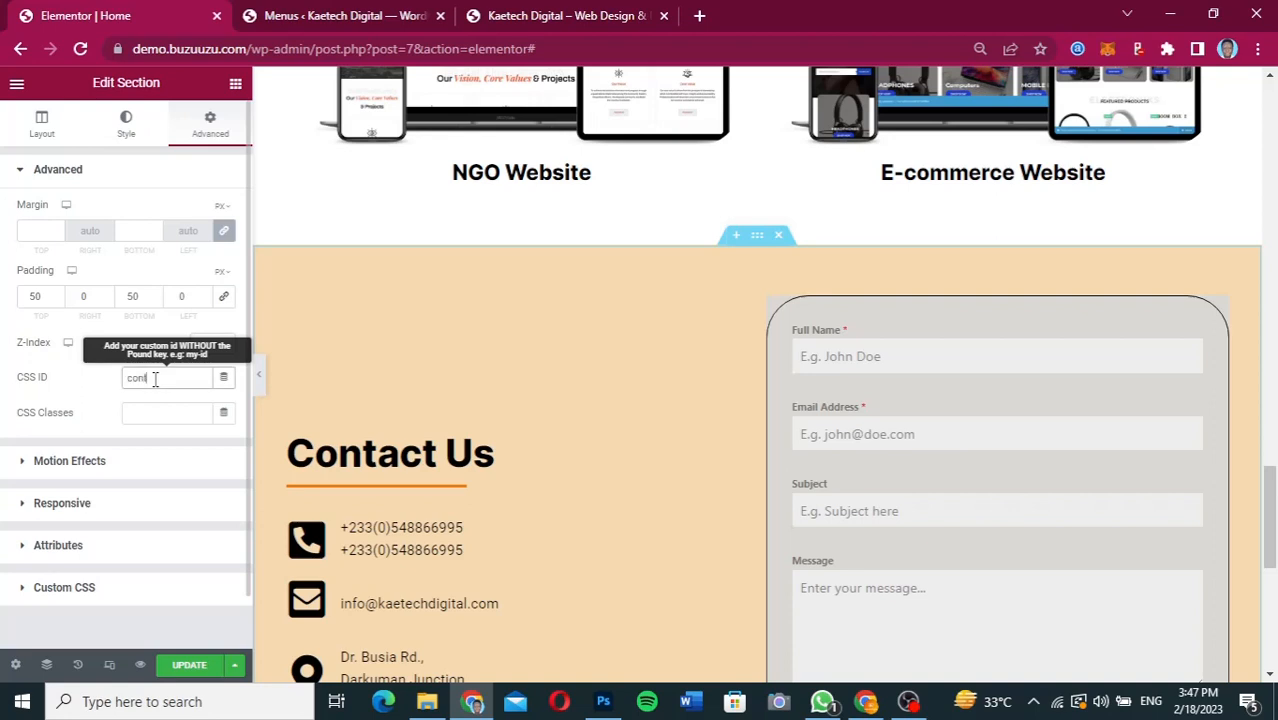
type("contact")
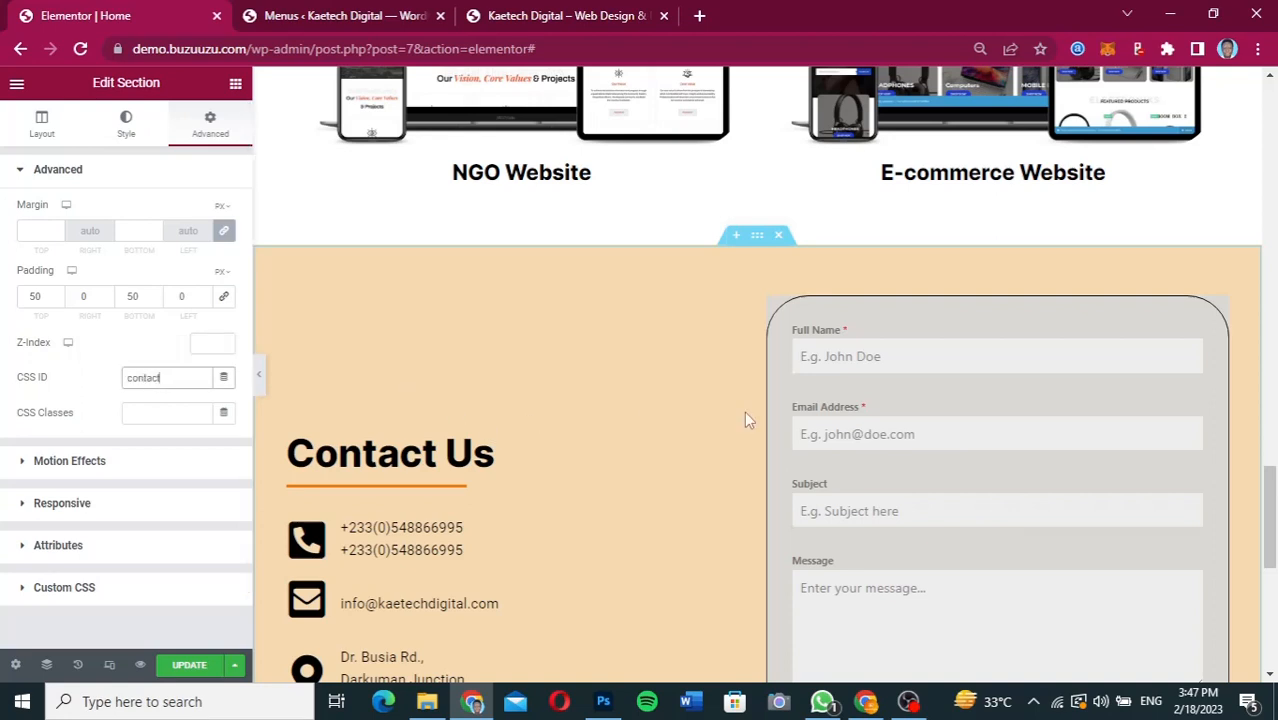
scroll(744, 420, "down", 3)
scroll(744, 420, "up", 4)
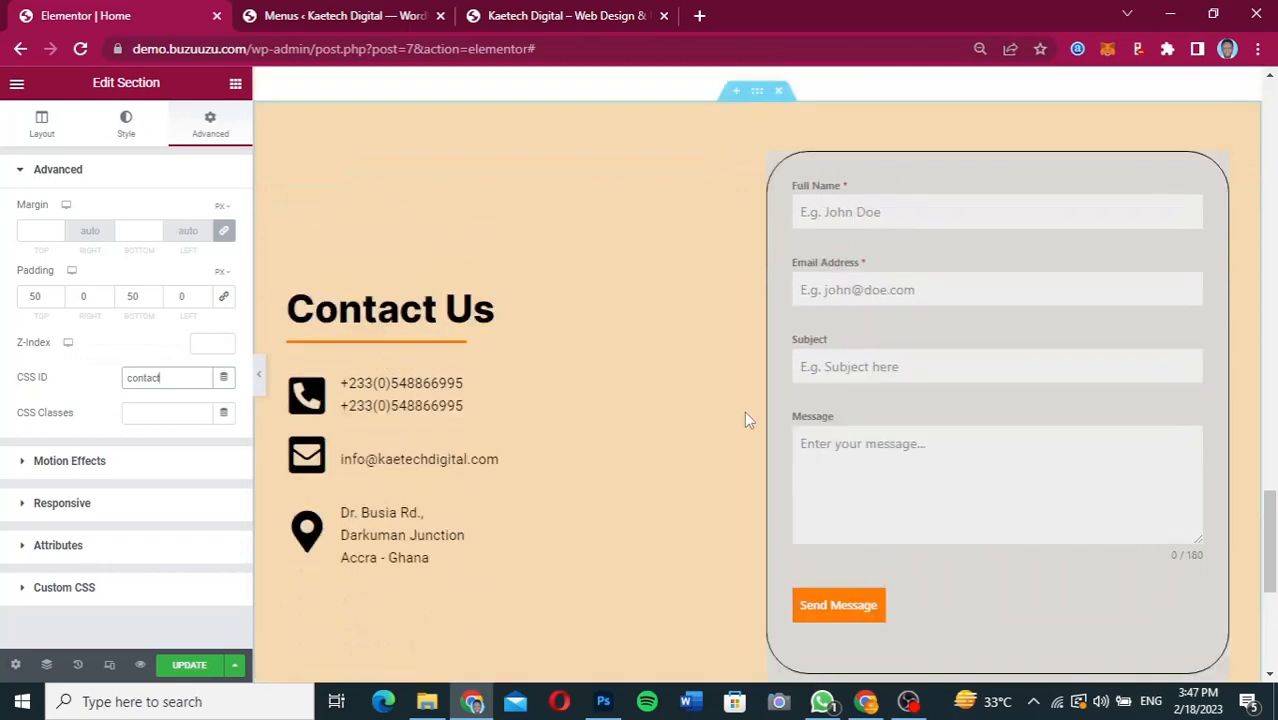
scroll(744, 420, "up", 5)
left_click(189, 665)
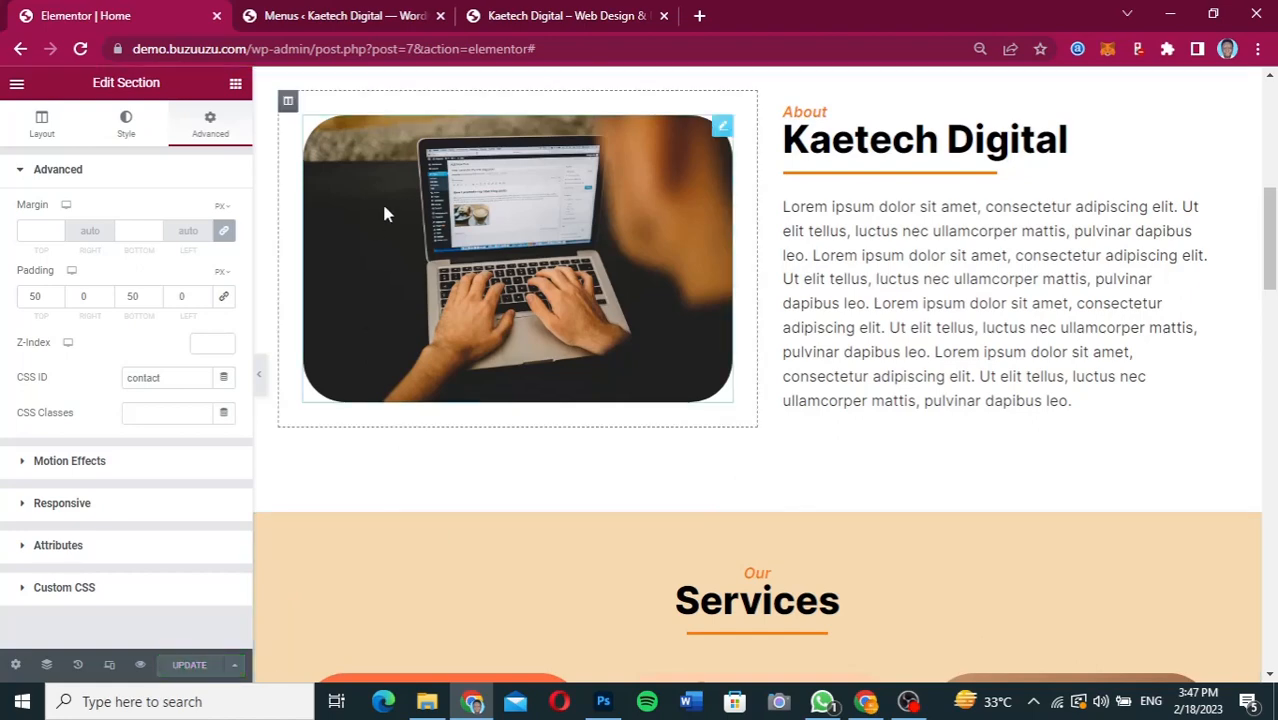
Return to the WordPress menu editor and set the About item's URL to #about.
left_click(378, 14)
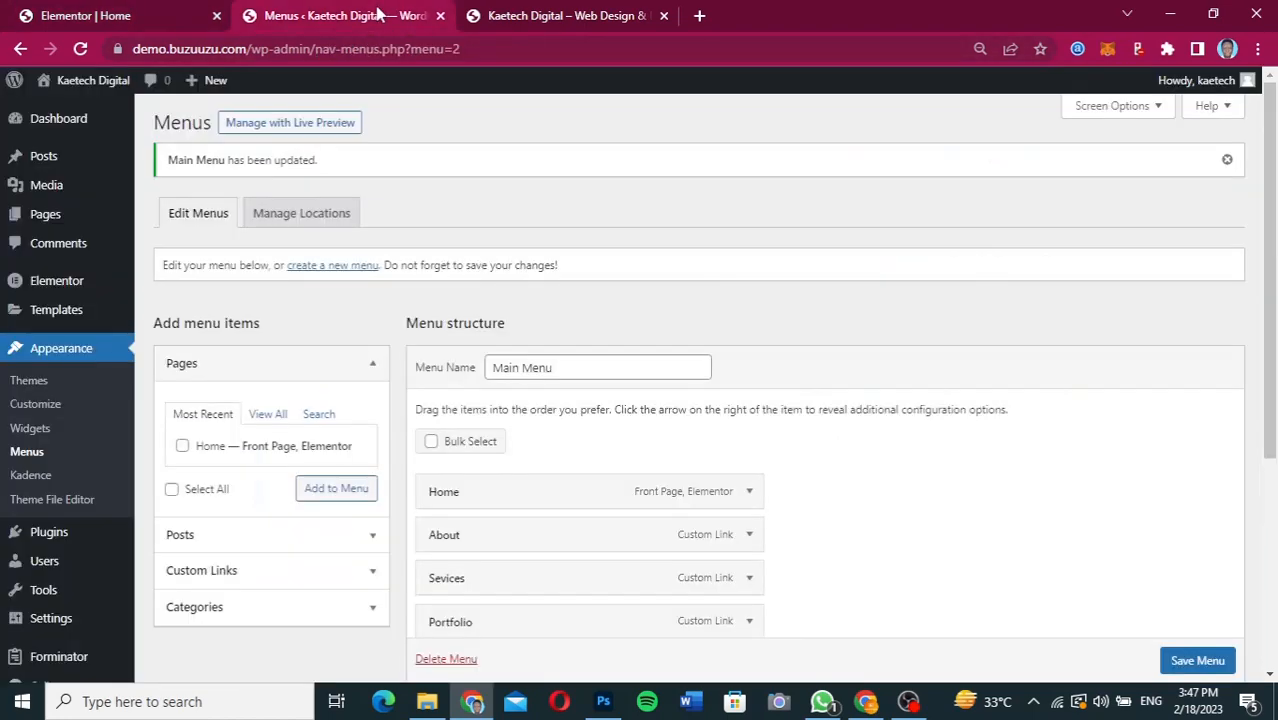
scroll(807, 482, "down", 3)
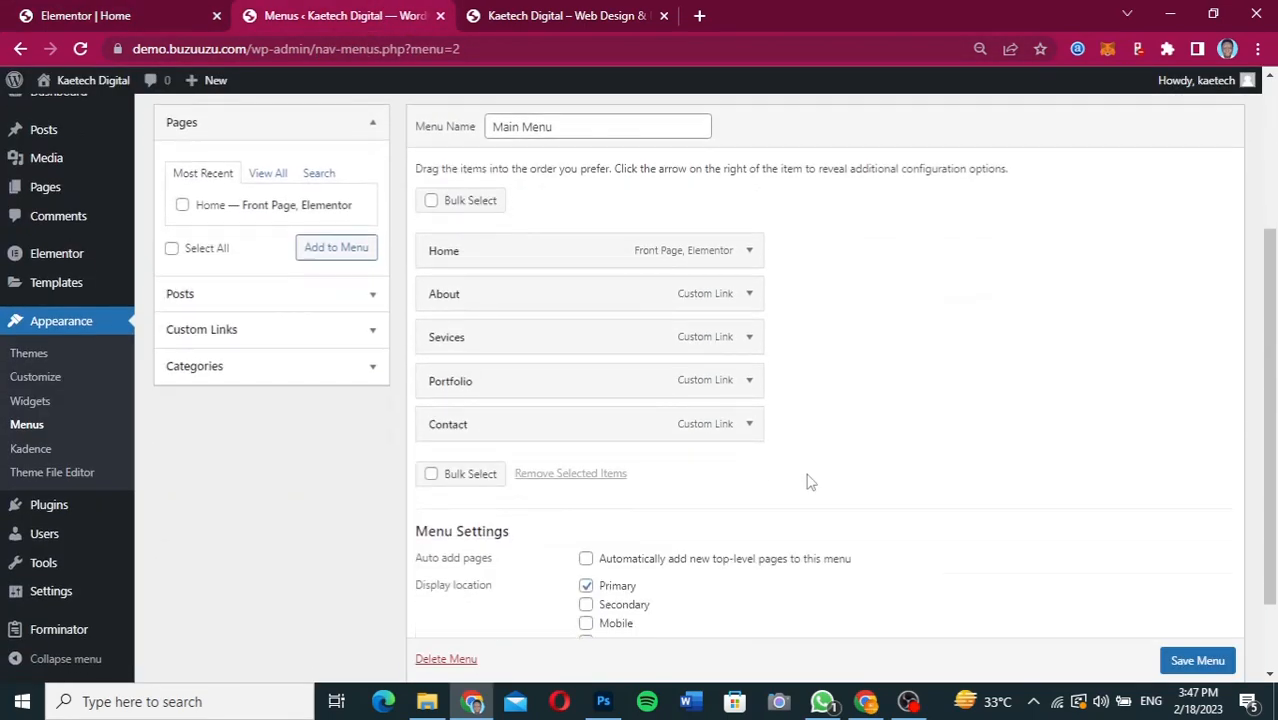
left_click(750, 297)
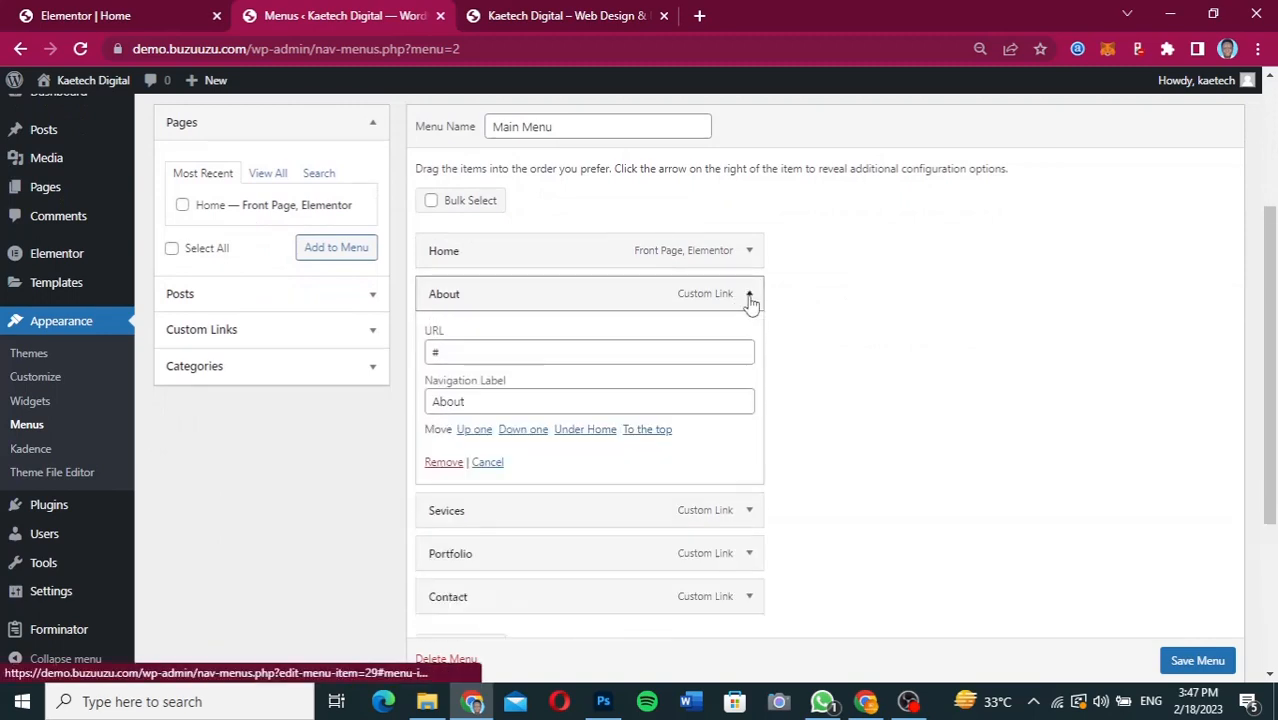
left_click(454, 351)
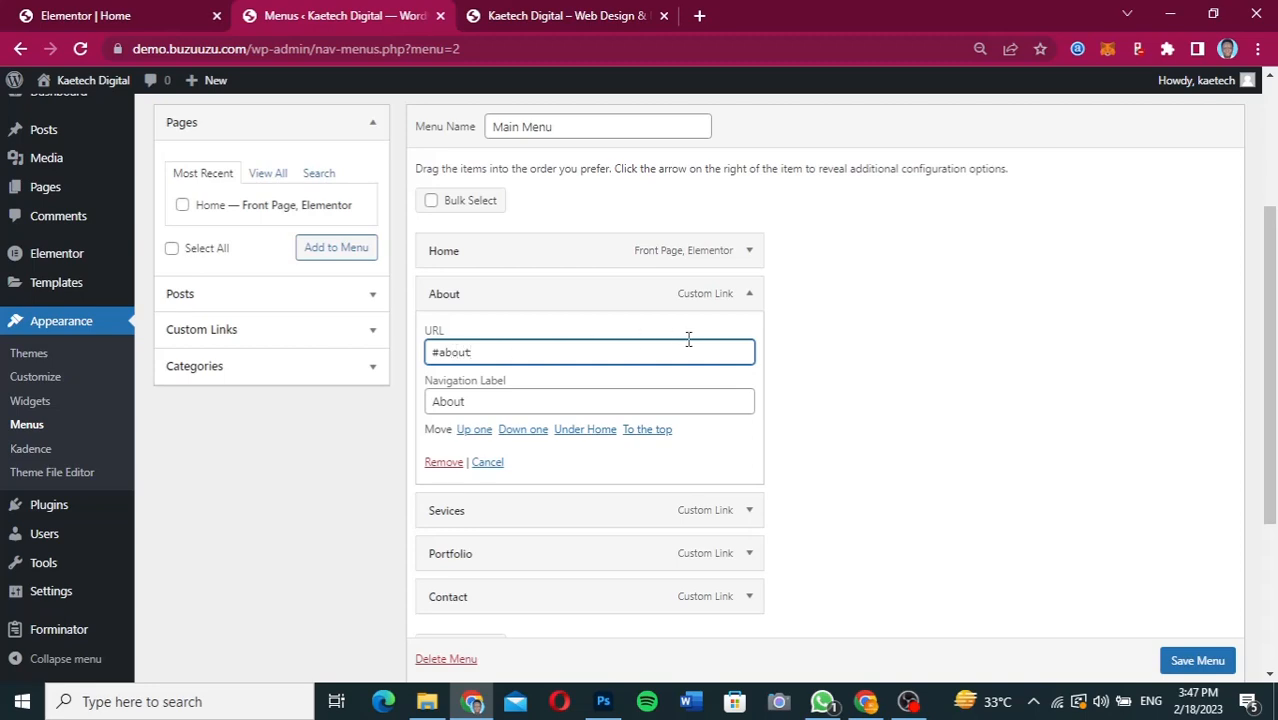
left_click(750, 295)
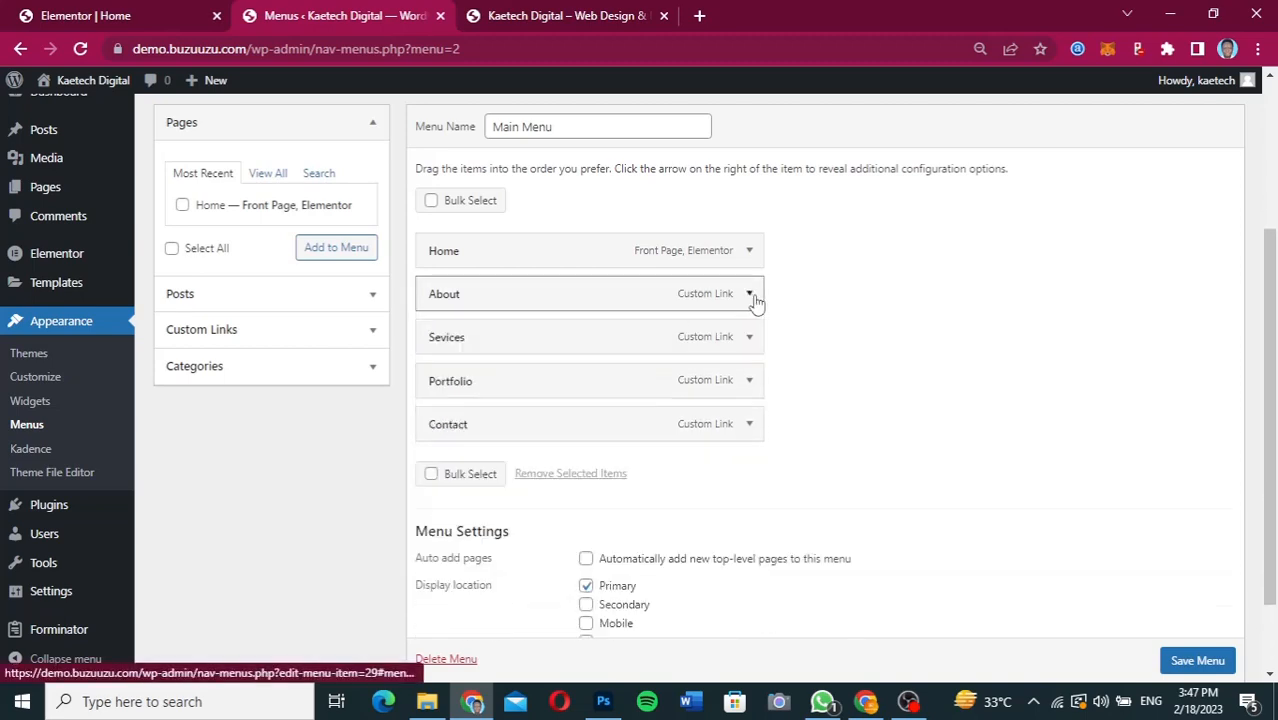
Set the URL of the Sevices menu item to #services.
left_click(750, 337)
left_click(589, 399)
type("services")
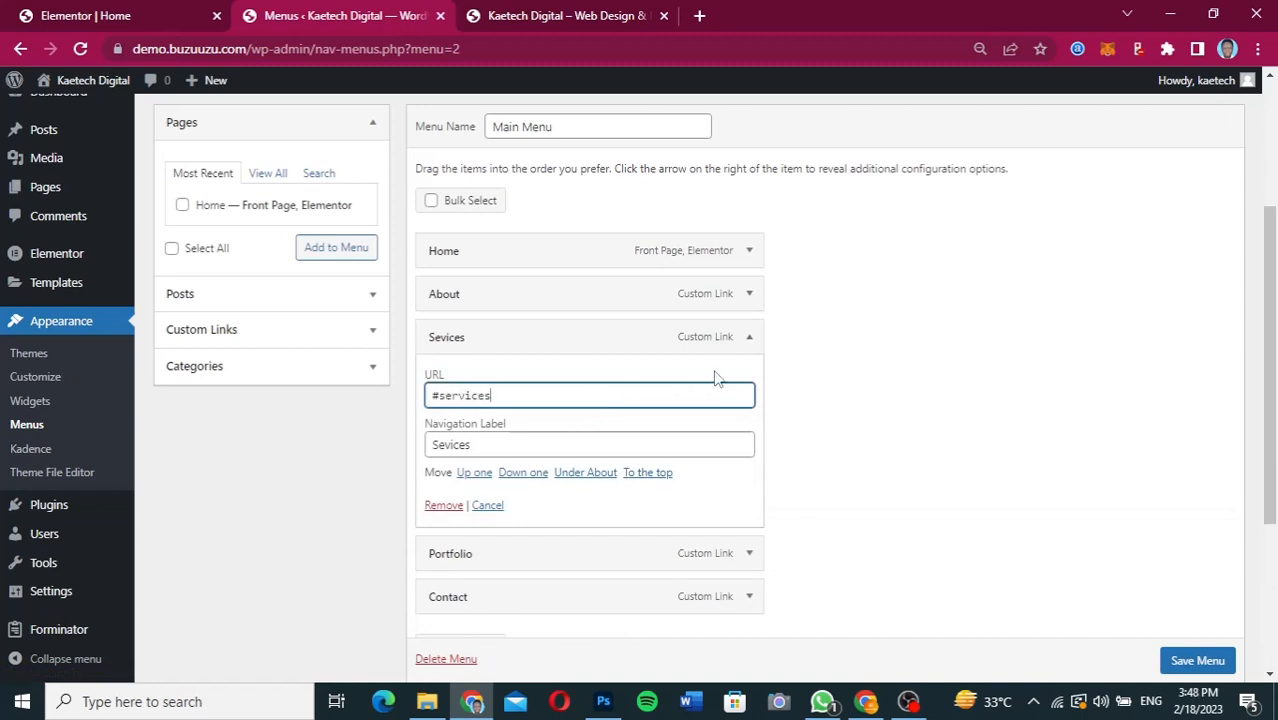
left_click(751, 340)
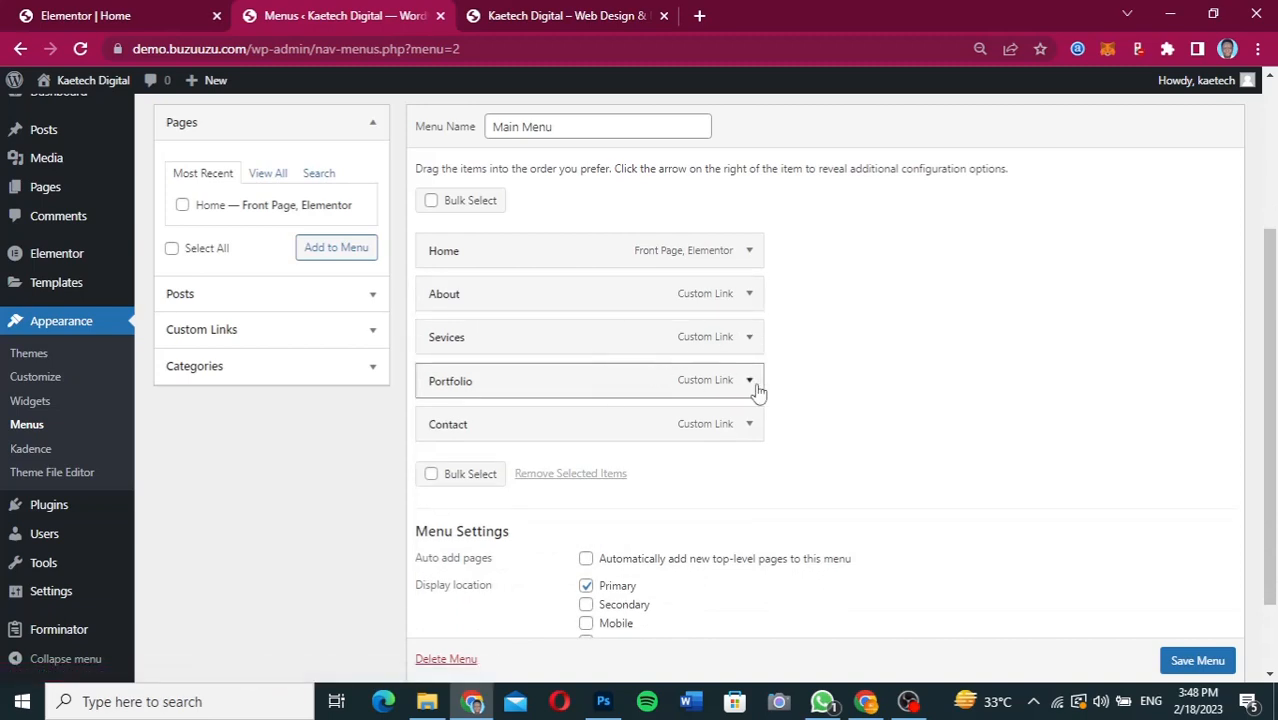
Set the URL of the Portfolio menu item to #portfolio.
left_click(749, 381)
left_click(570, 441)
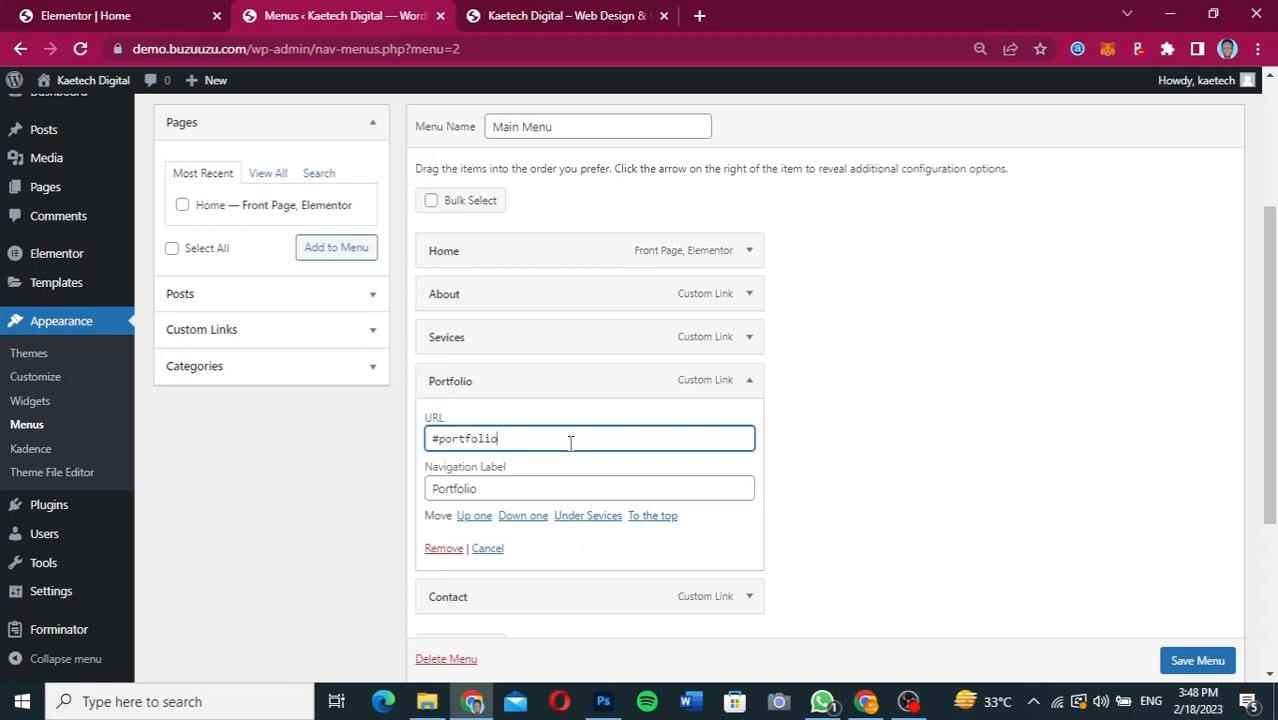
left_click(749, 381)
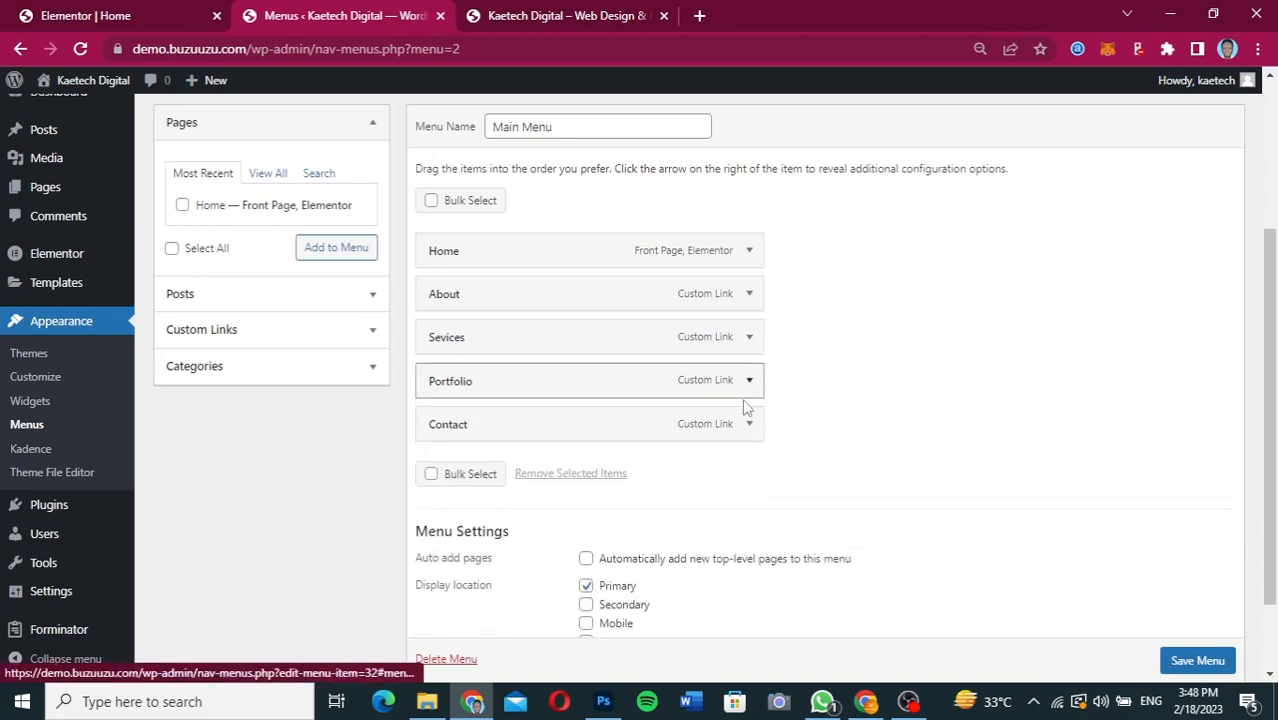
Set the URL of the Contact menu item to #contact and save Main Menu.
left_click(749, 424)
left_click(620, 484)
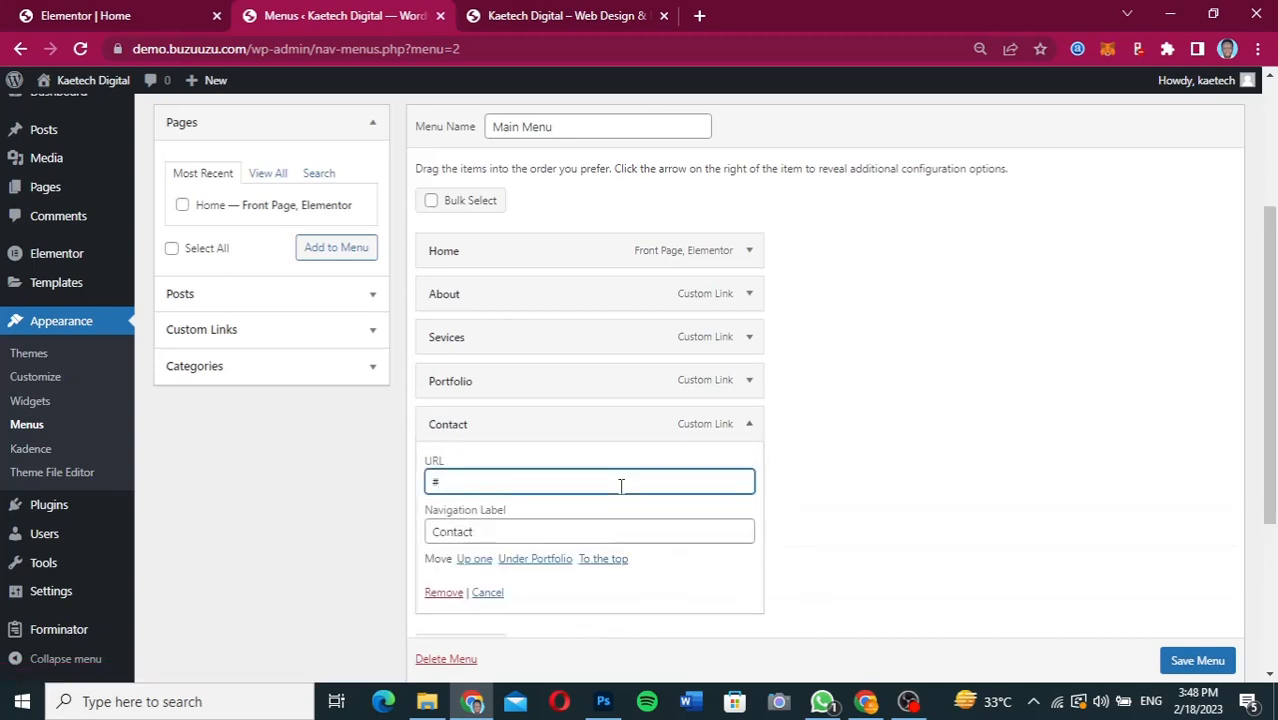
type("contact")
left_click(749, 424)
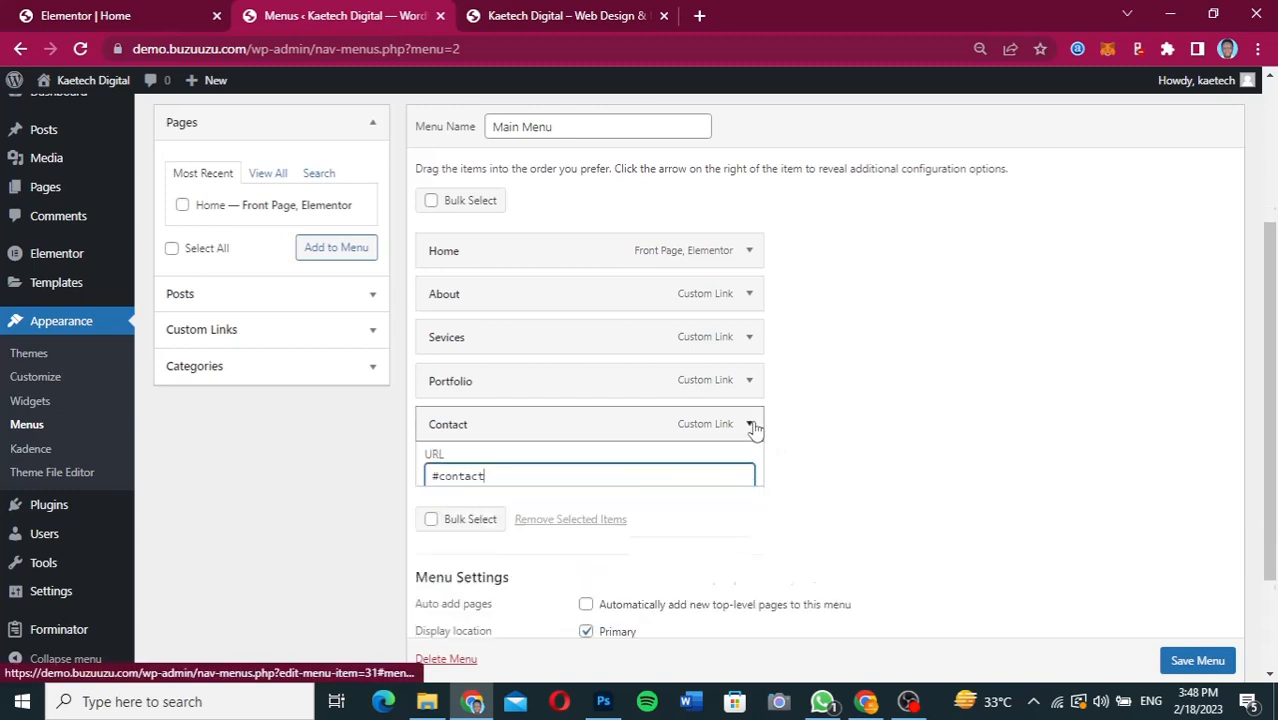
scroll(1193, 660, "down", 1)
left_click(1189, 649)
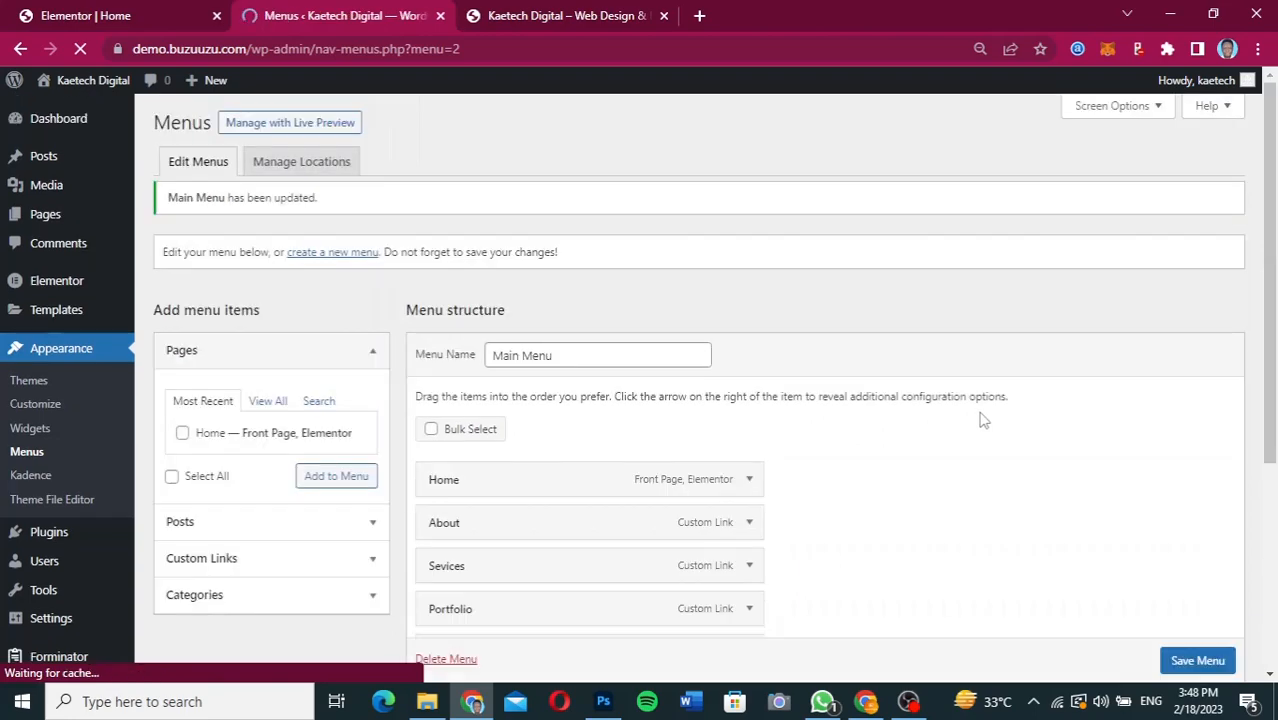
Reload the live home page and test the About, Sevices, Portfolio and Contact links in the header menu.
left_click(565, 18)
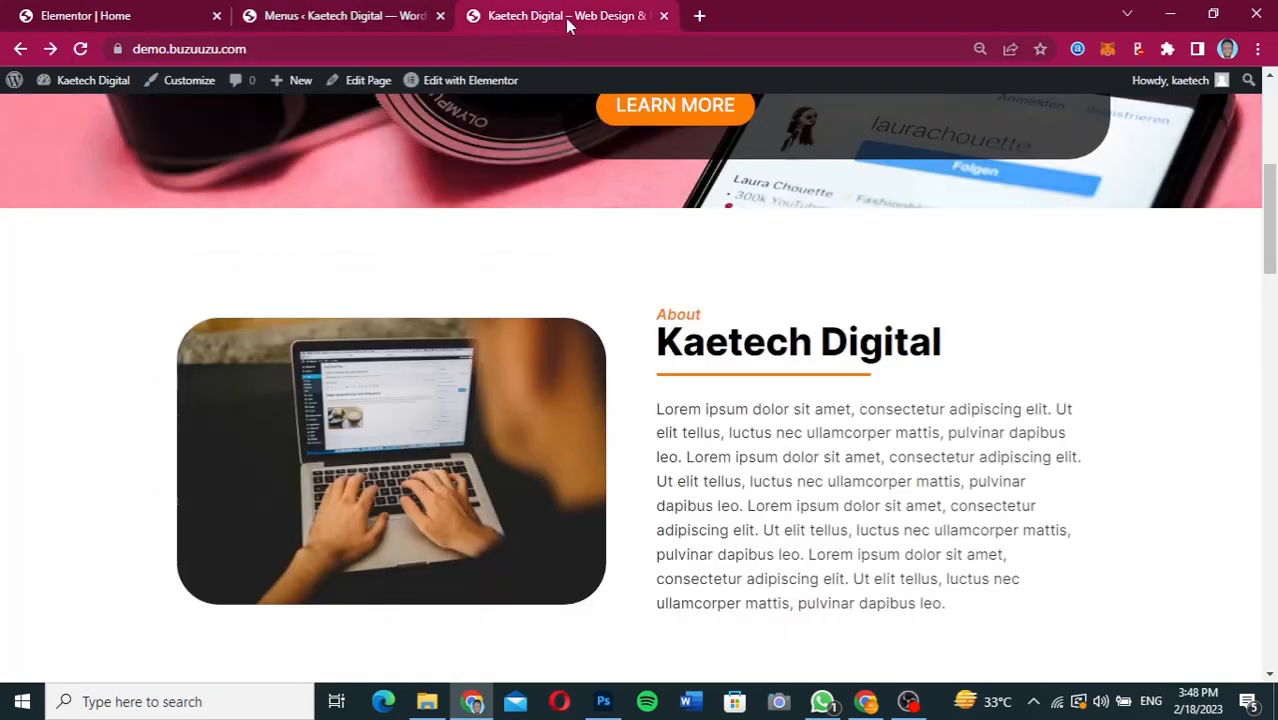
left_click(80, 48)
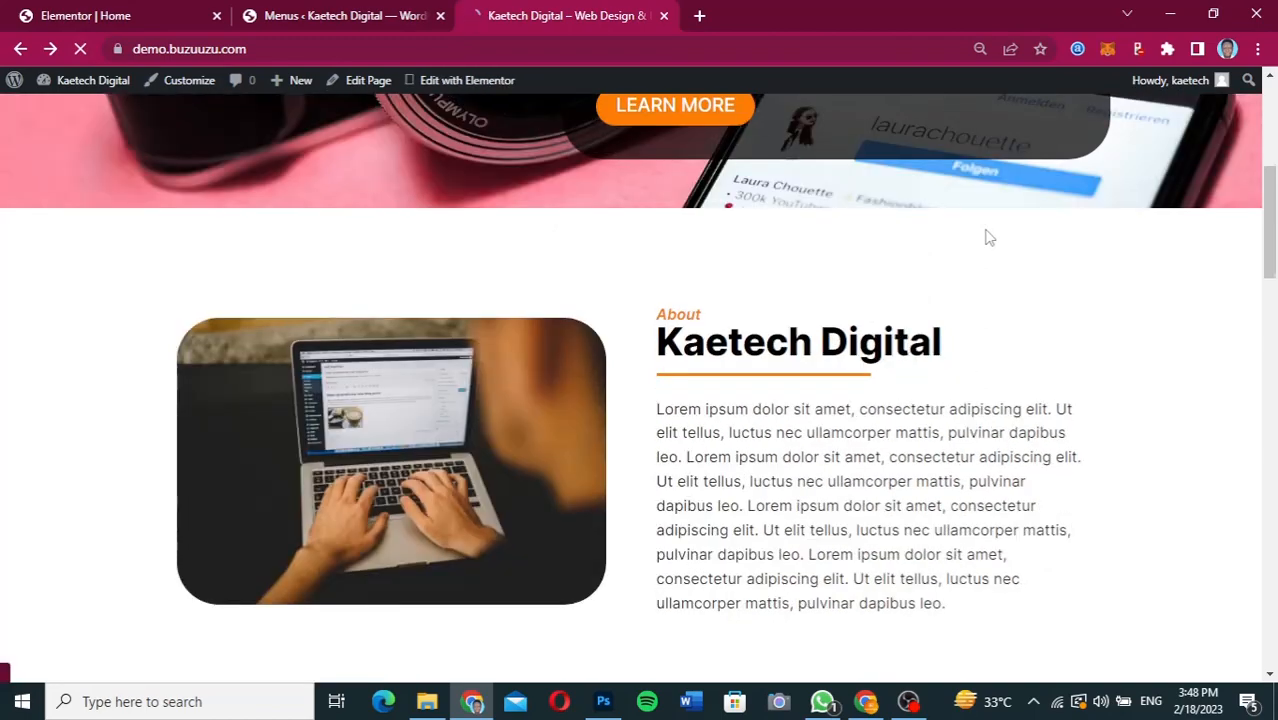
scroll(985, 237, "up", 5)
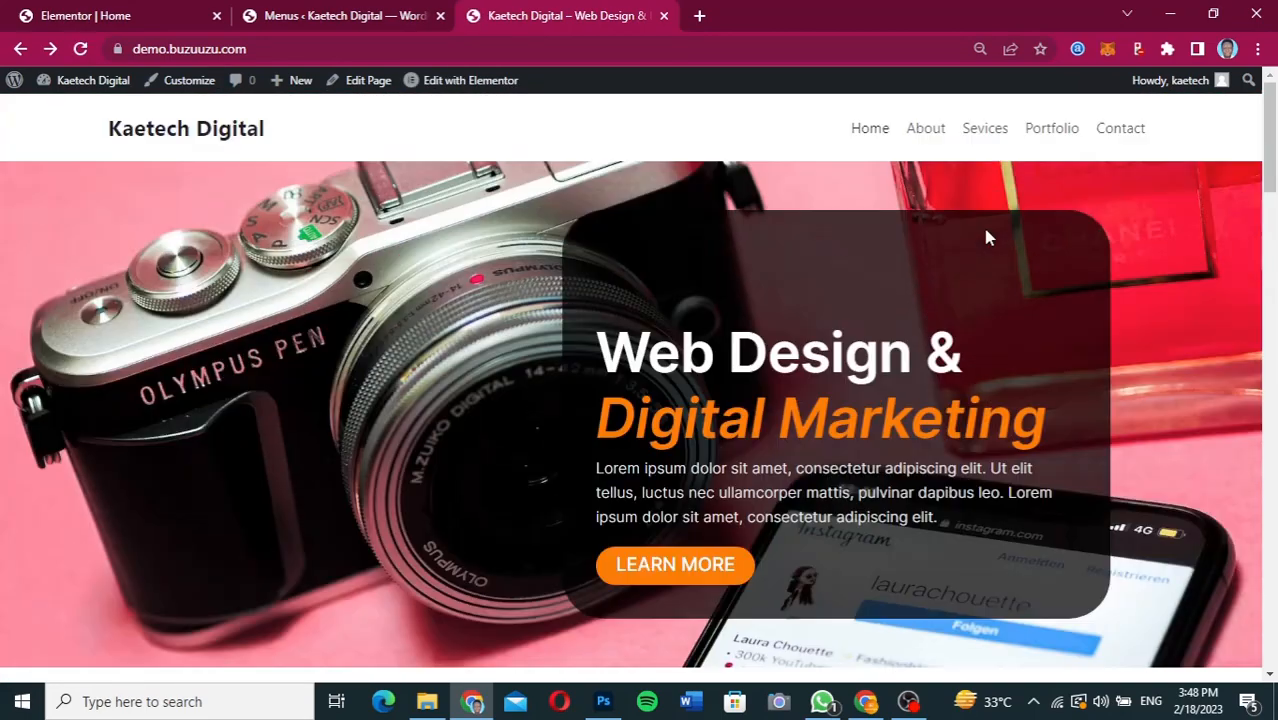
left_click(926, 130)
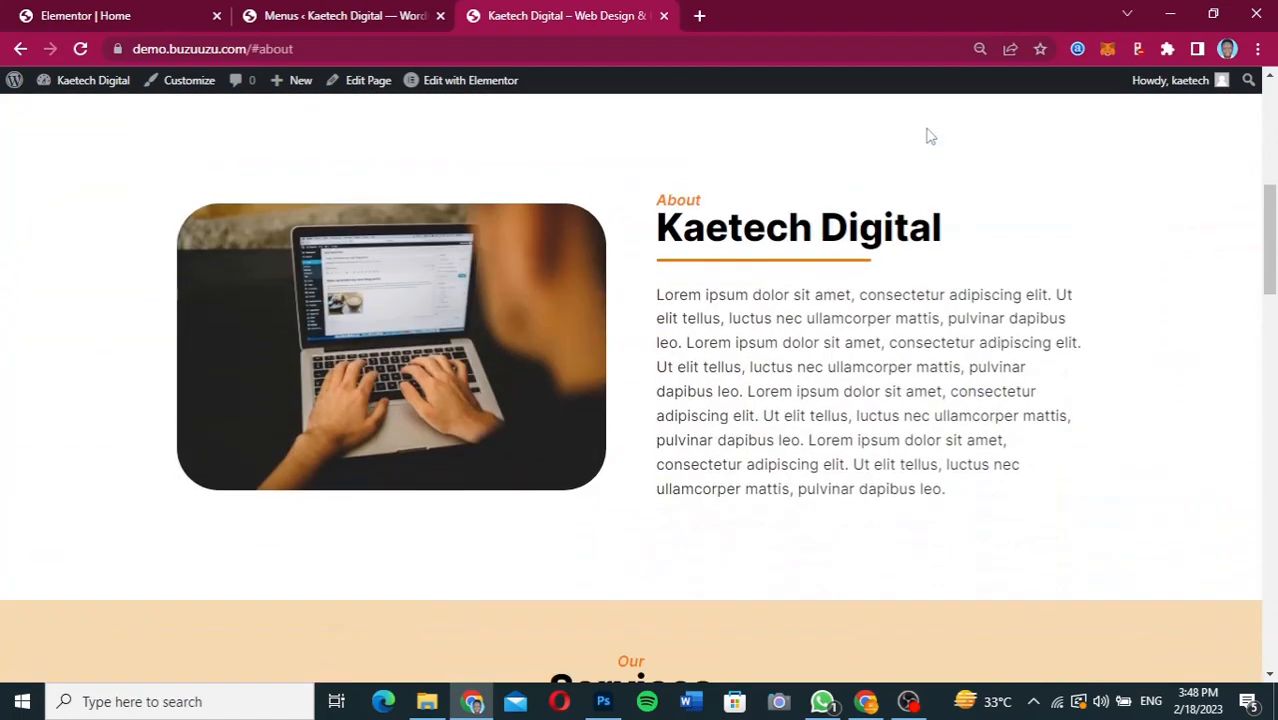
scroll(925, 135, "up", 5)
left_click(985, 130)
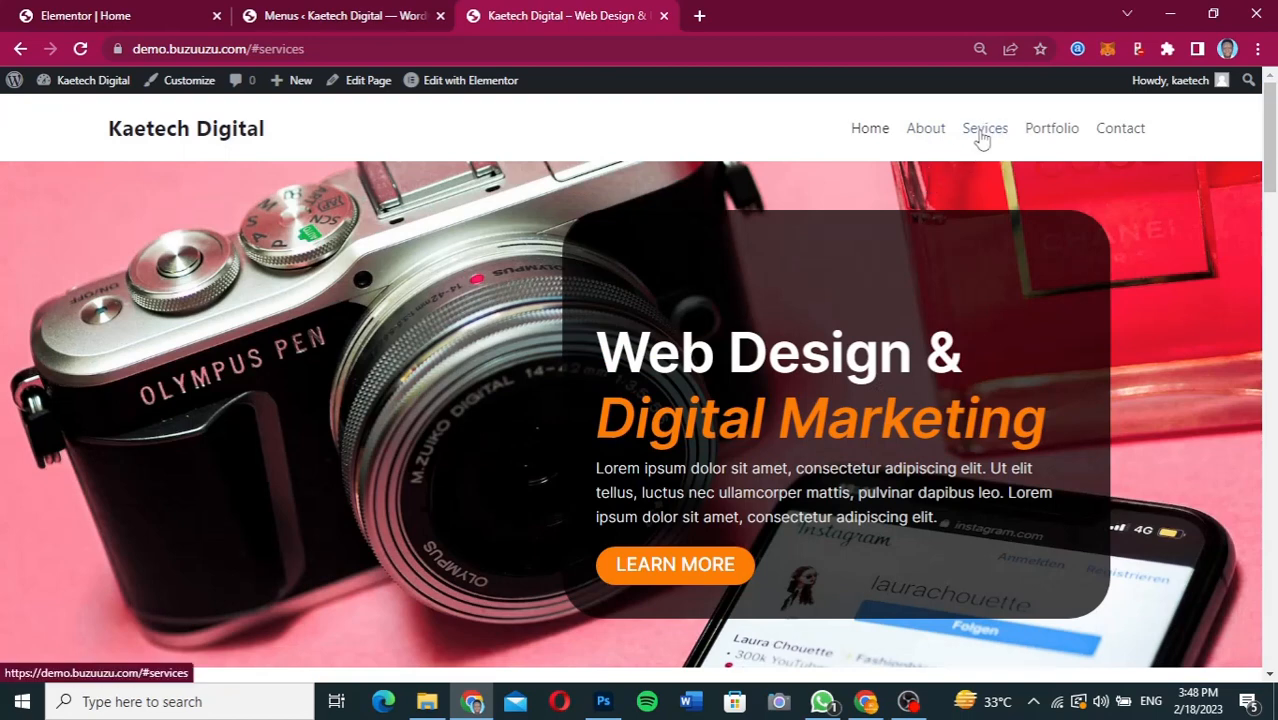
left_click(1056, 126)
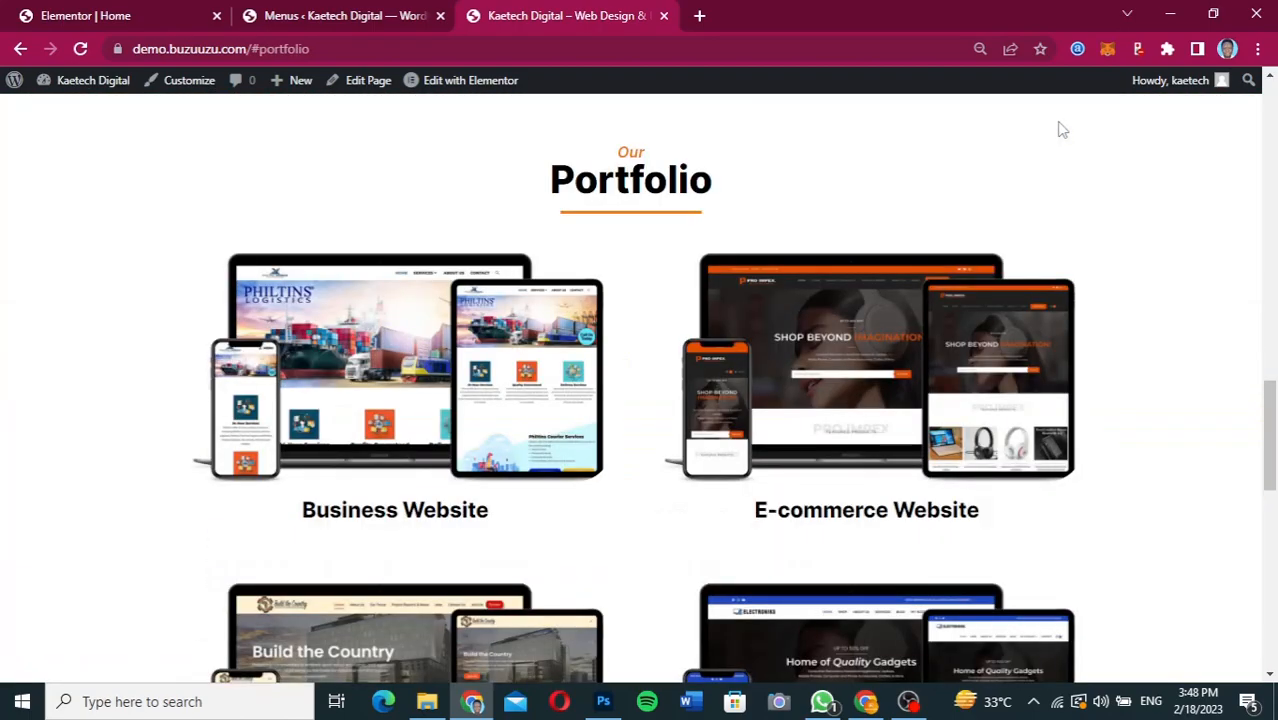
scroll(1058, 126, "up", 10)
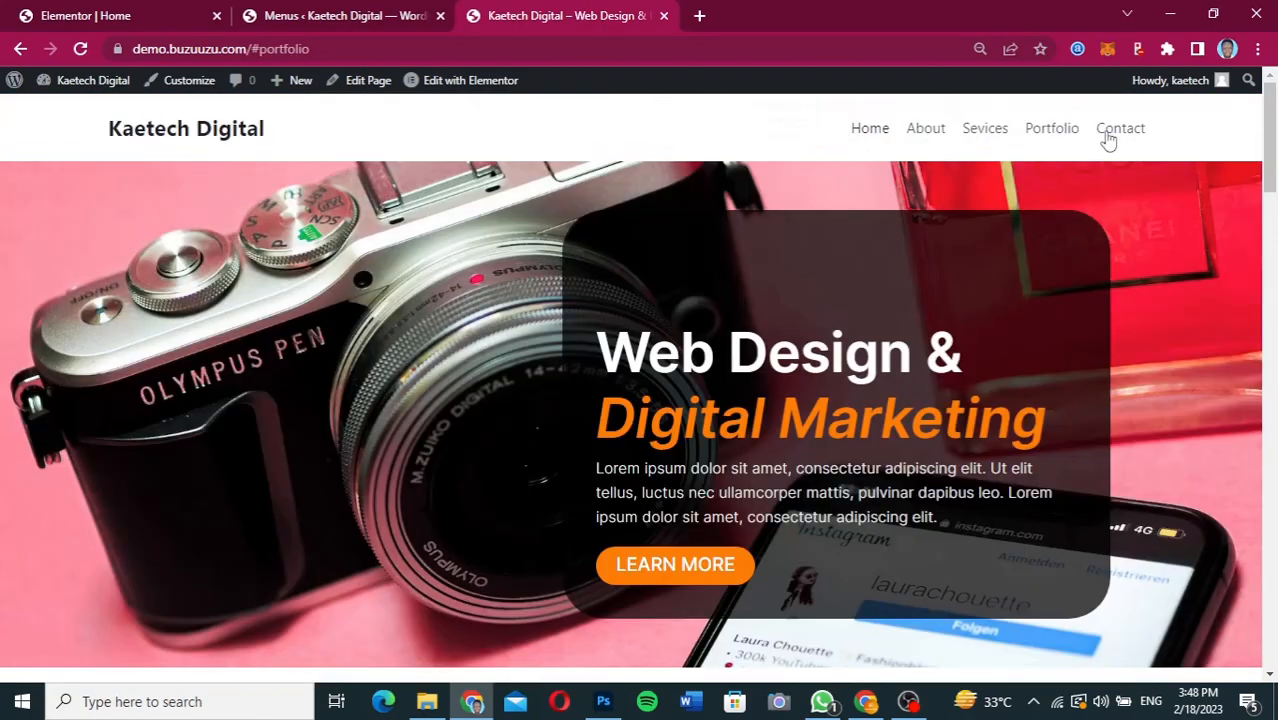
left_click(1106, 134)
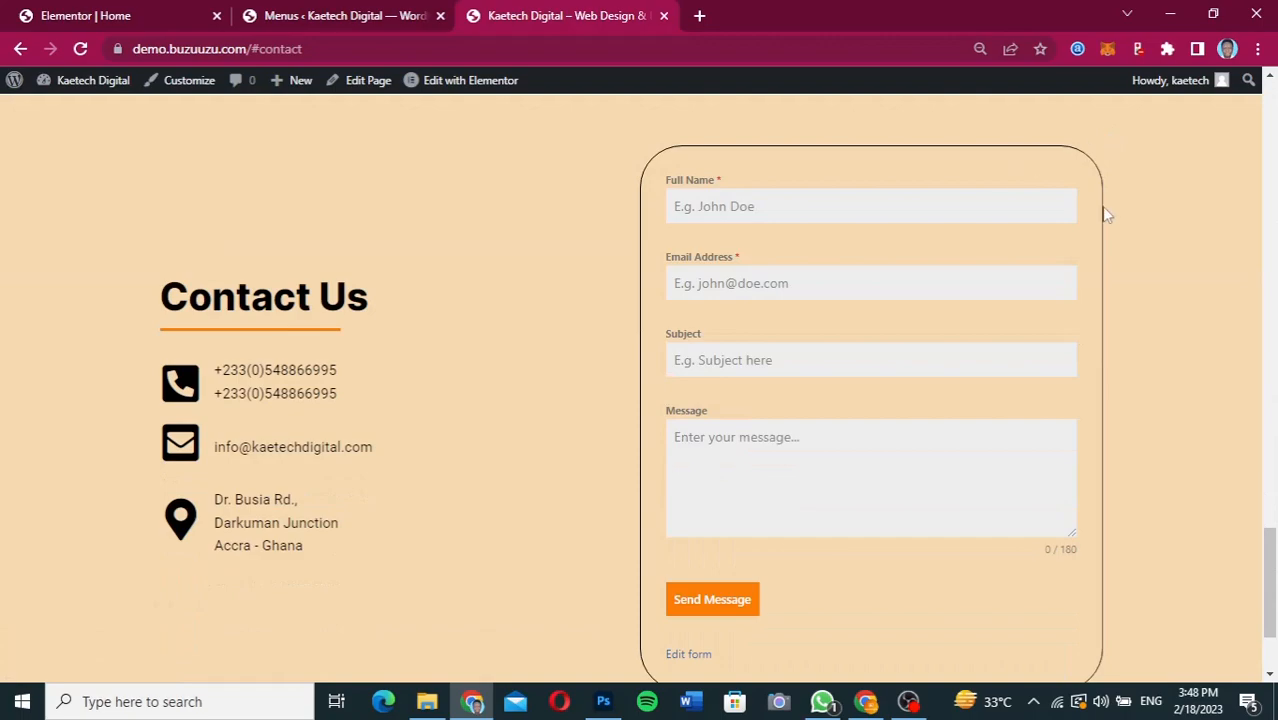
scroll(1105, 207, "up", 15)
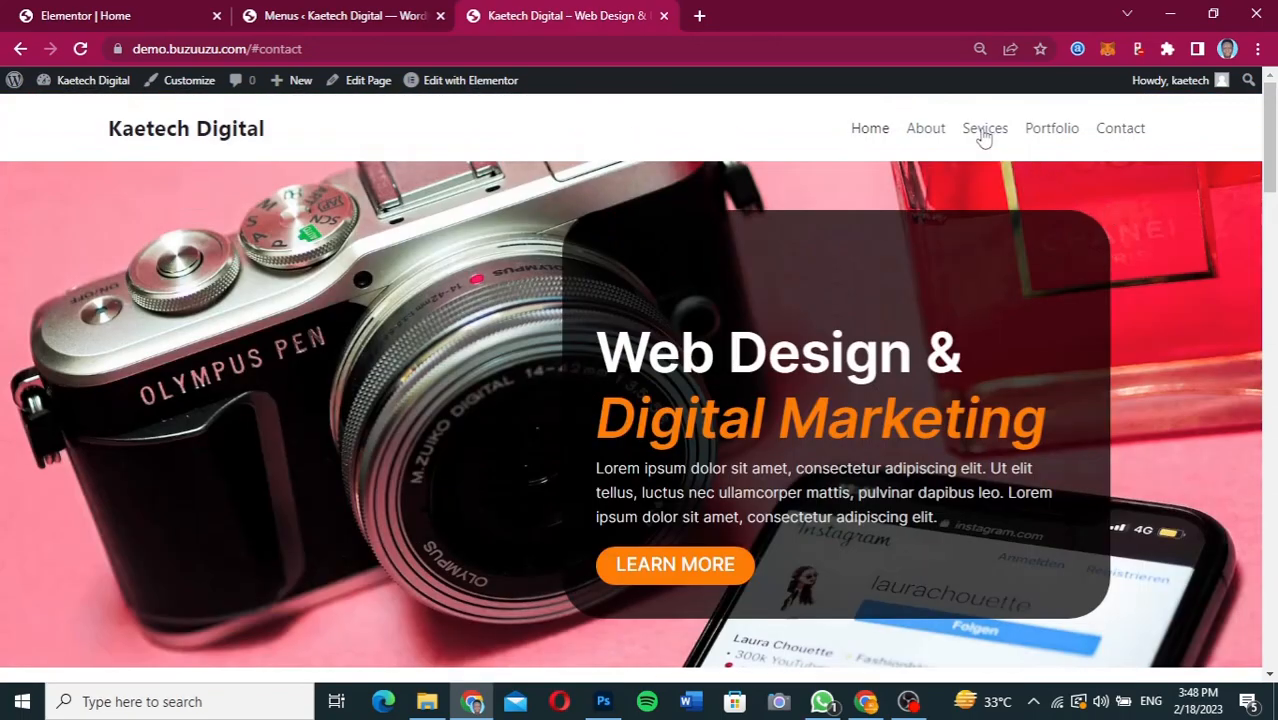
left_click(984, 134)
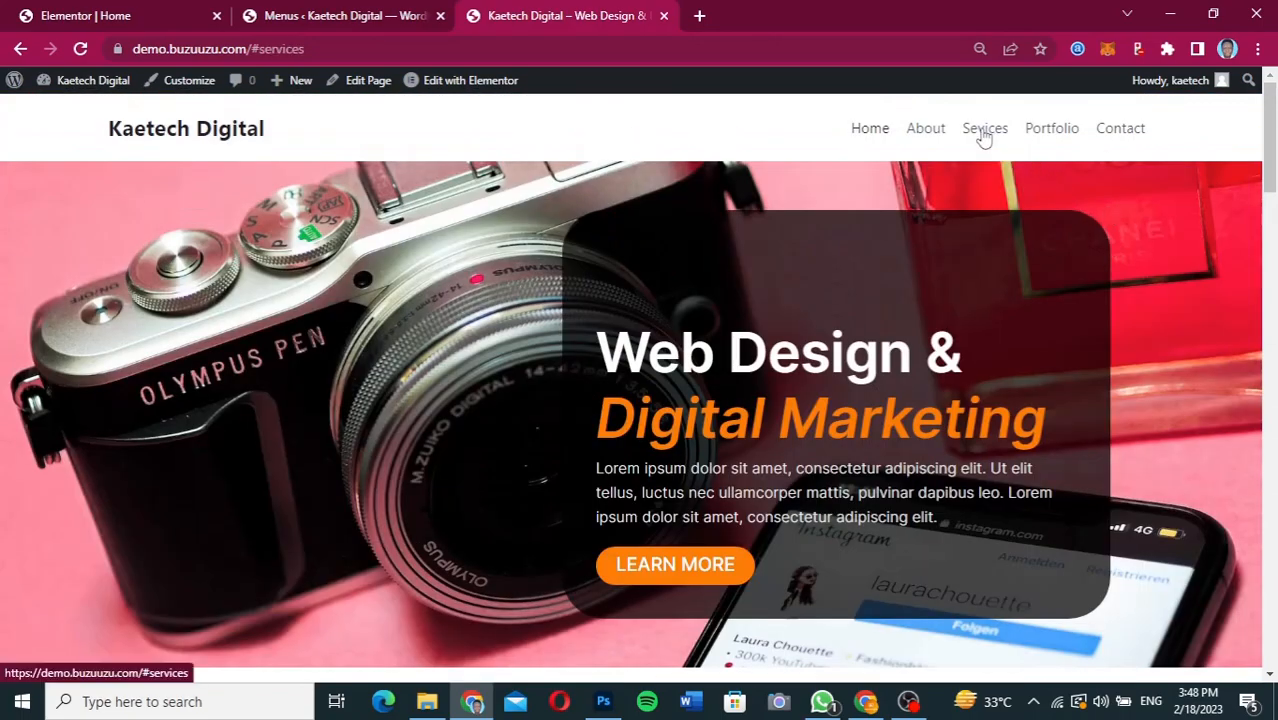
Return to the Elementor editor, set the Services section's CSS ID to services and update the page.
left_click(82, 18)
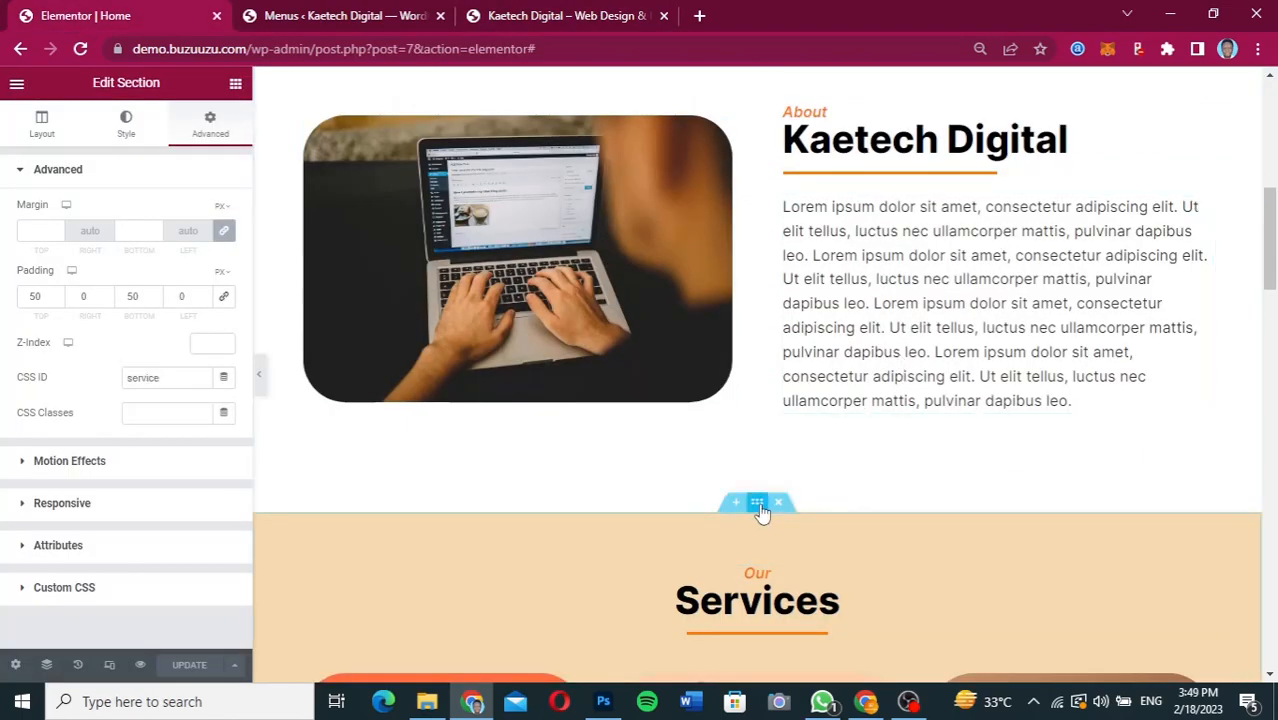
left_click(172, 378)
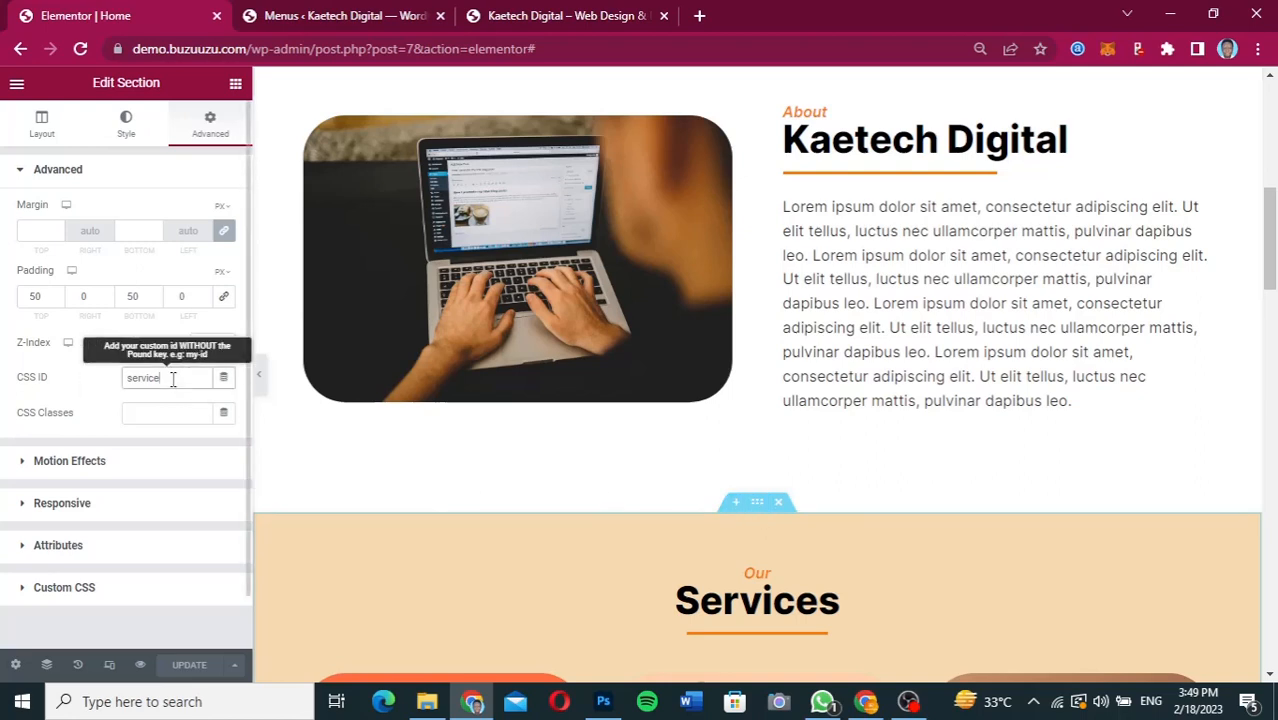
type("s")
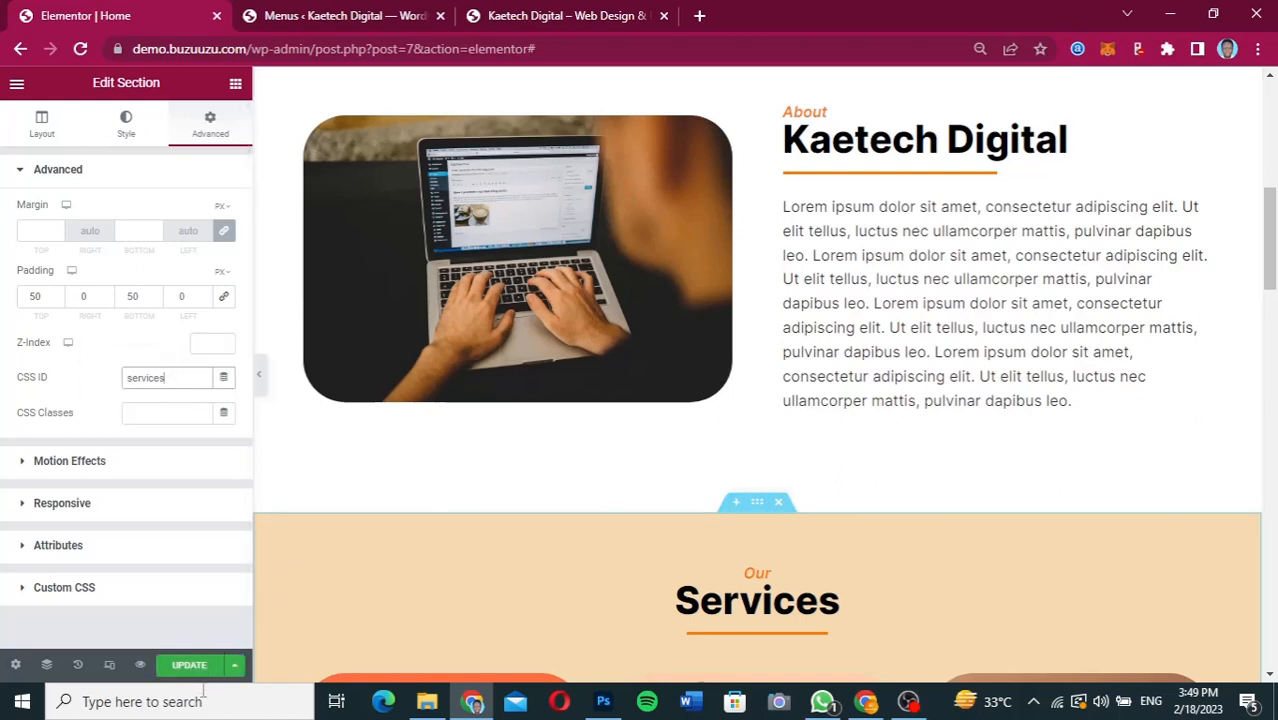
left_click(196, 671)
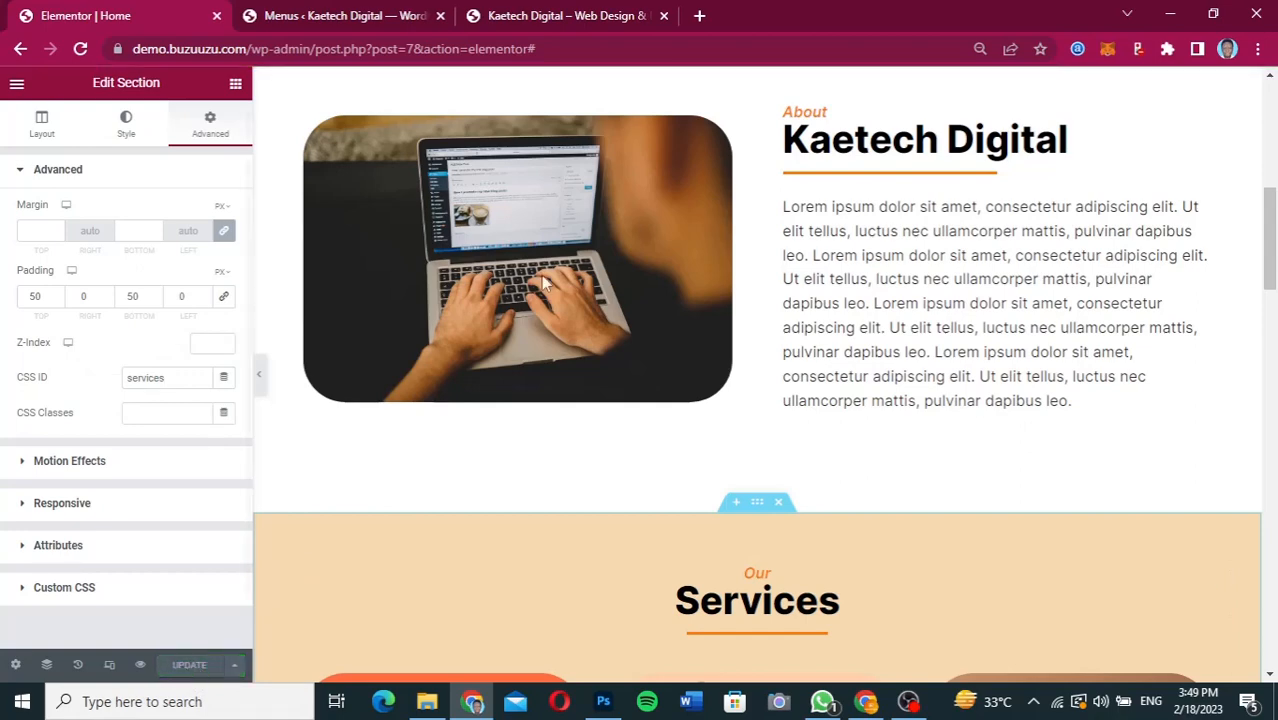
Reload the live home page through the site title and test the Sevices menu link again.
left_click(532, 12)
left_click(207, 132)
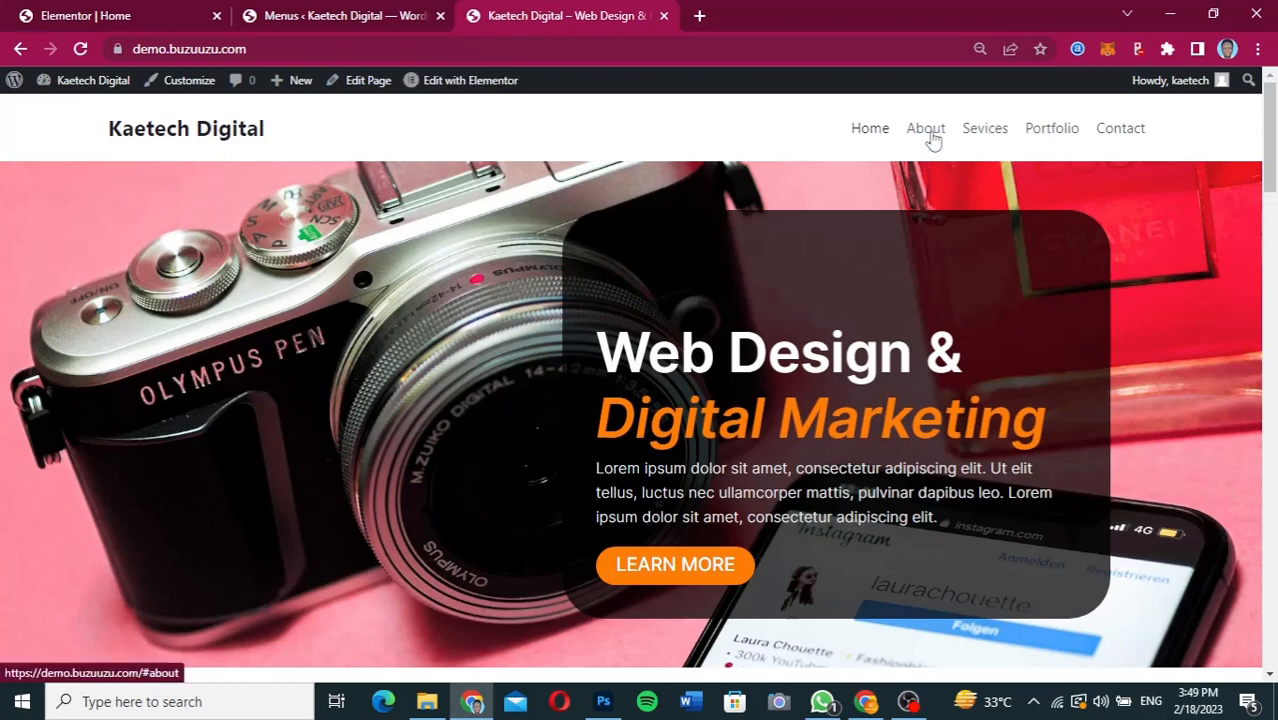
left_click(989, 130)
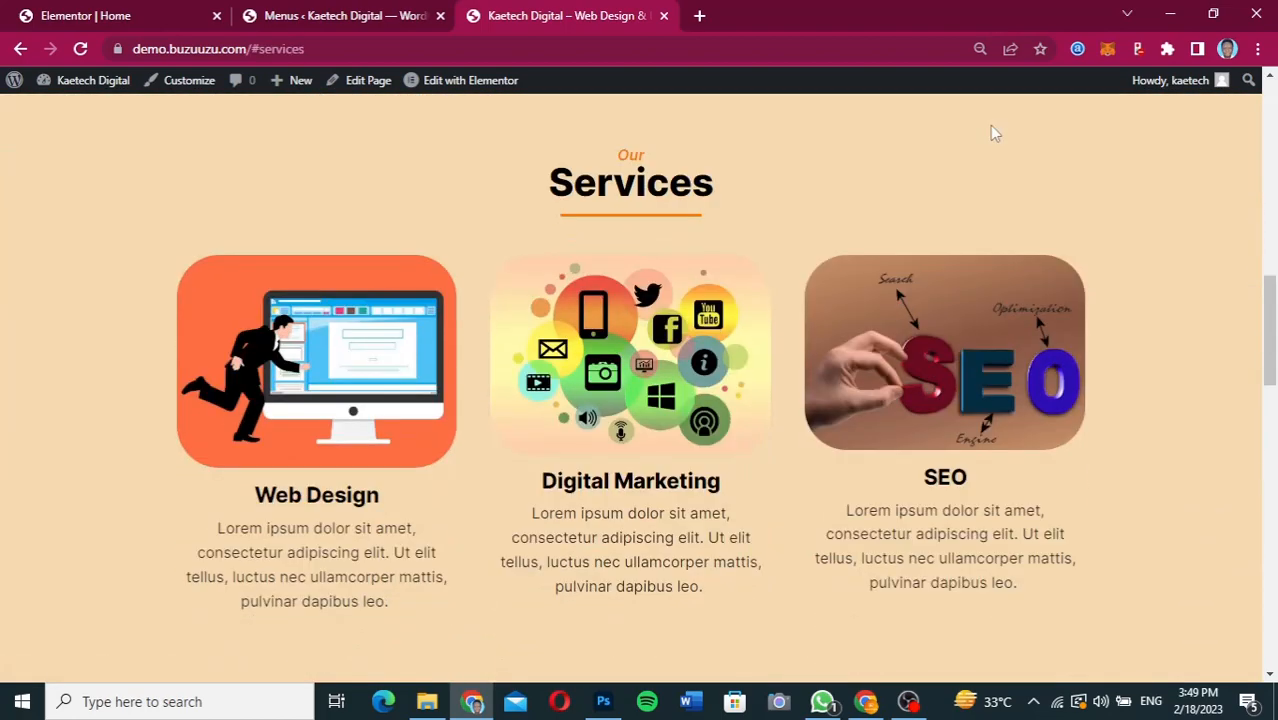
scroll(993, 133, "up", 10)
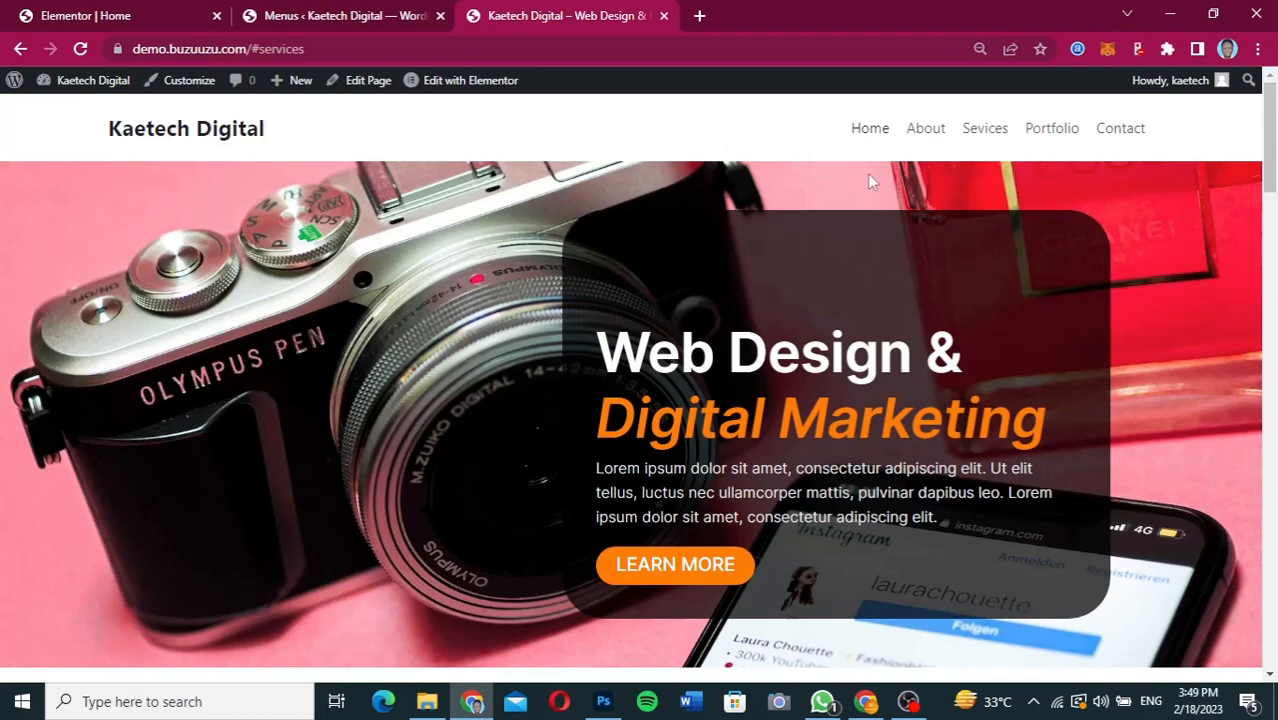
Check the header design in Figma, then open the WordPress Customizer in a new browser tab from the admin dashboard.
left_click(866, 701)
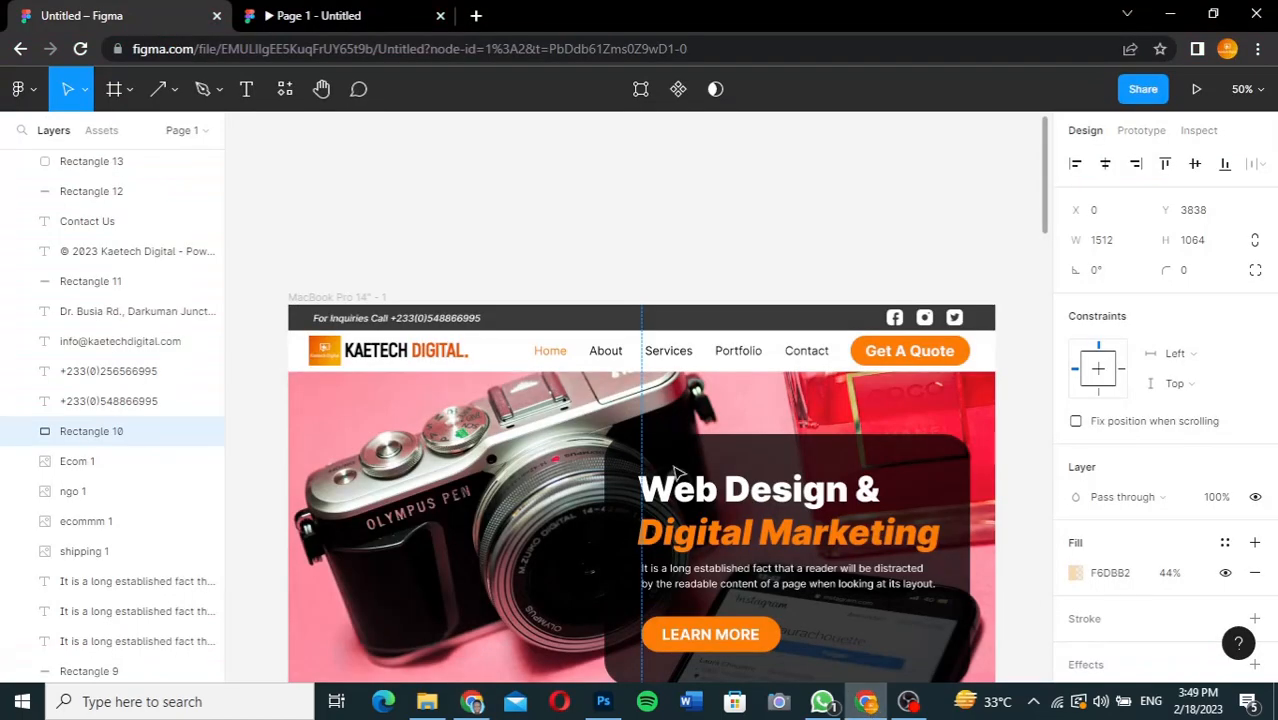
left_click(472, 701)
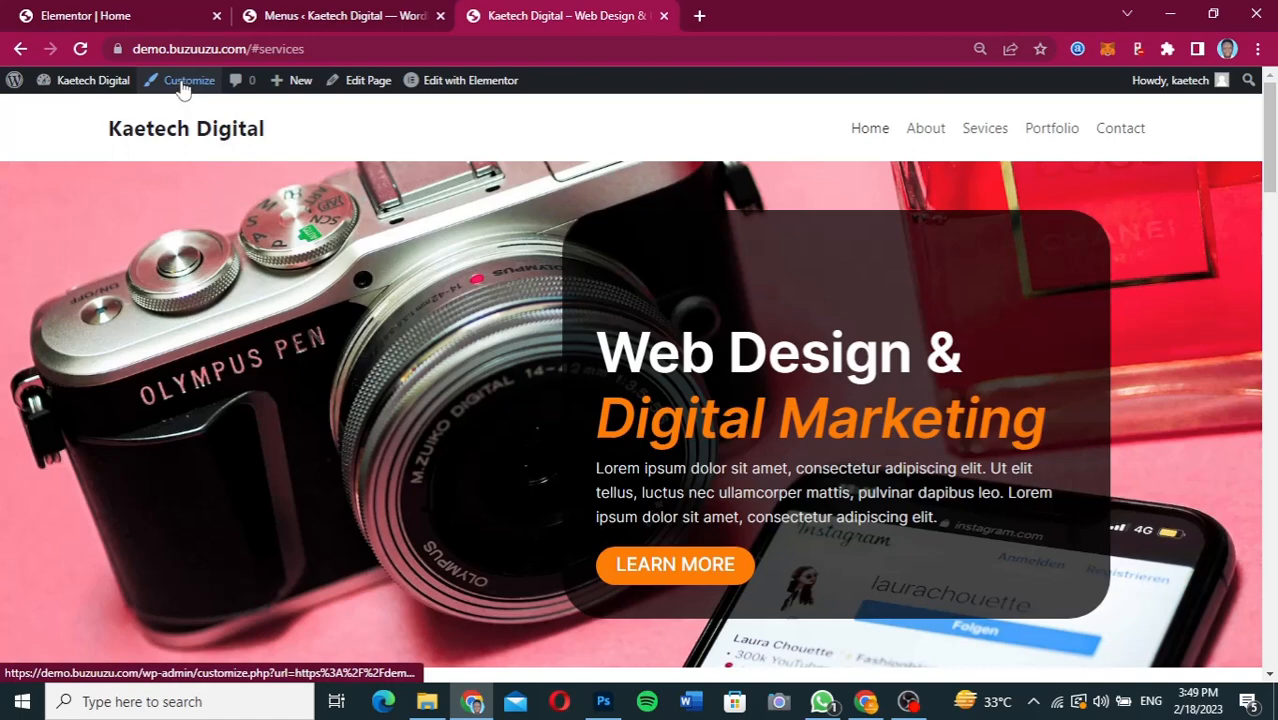
left_click(318, 16)
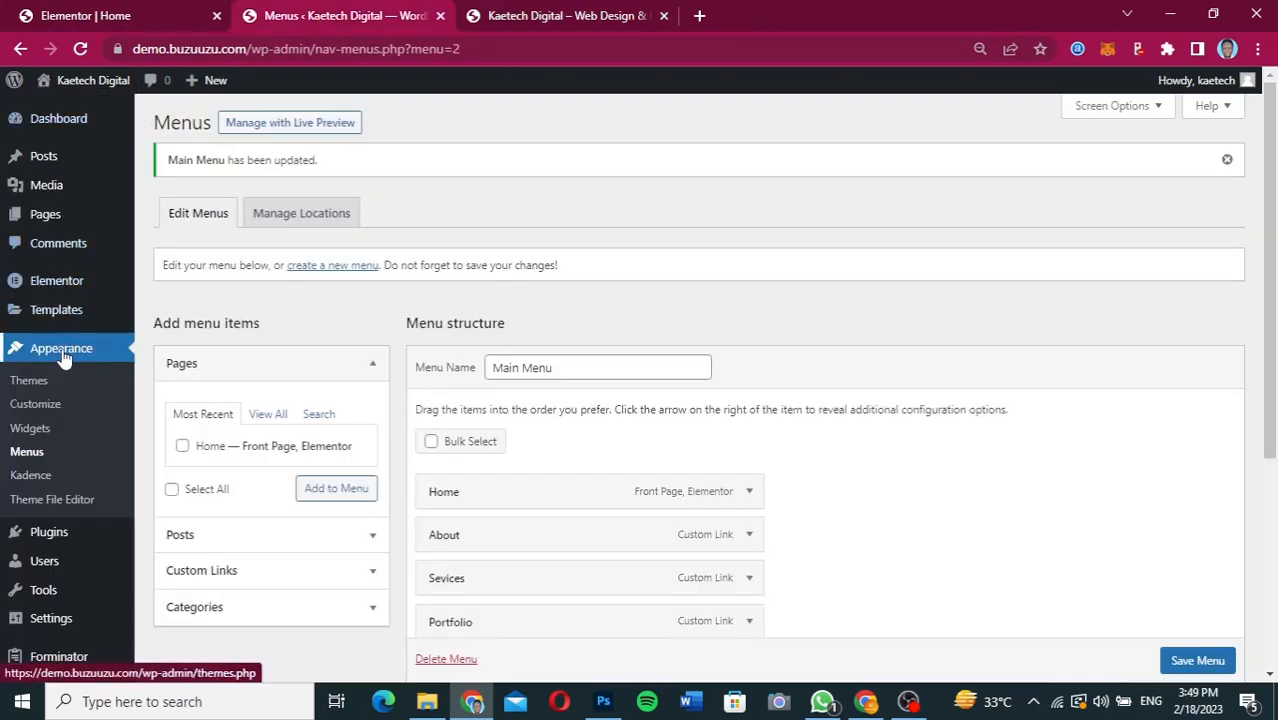
right_click(32, 408)
left_click(62, 410)
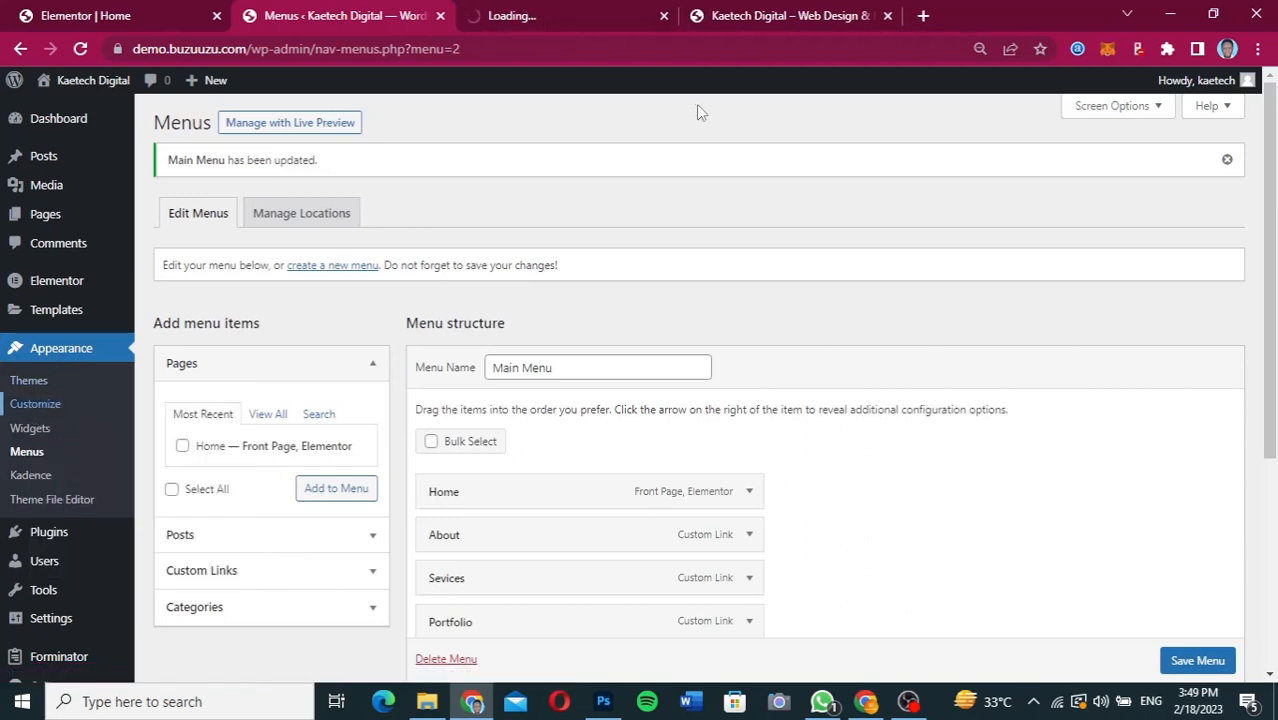
left_click(573, 20)
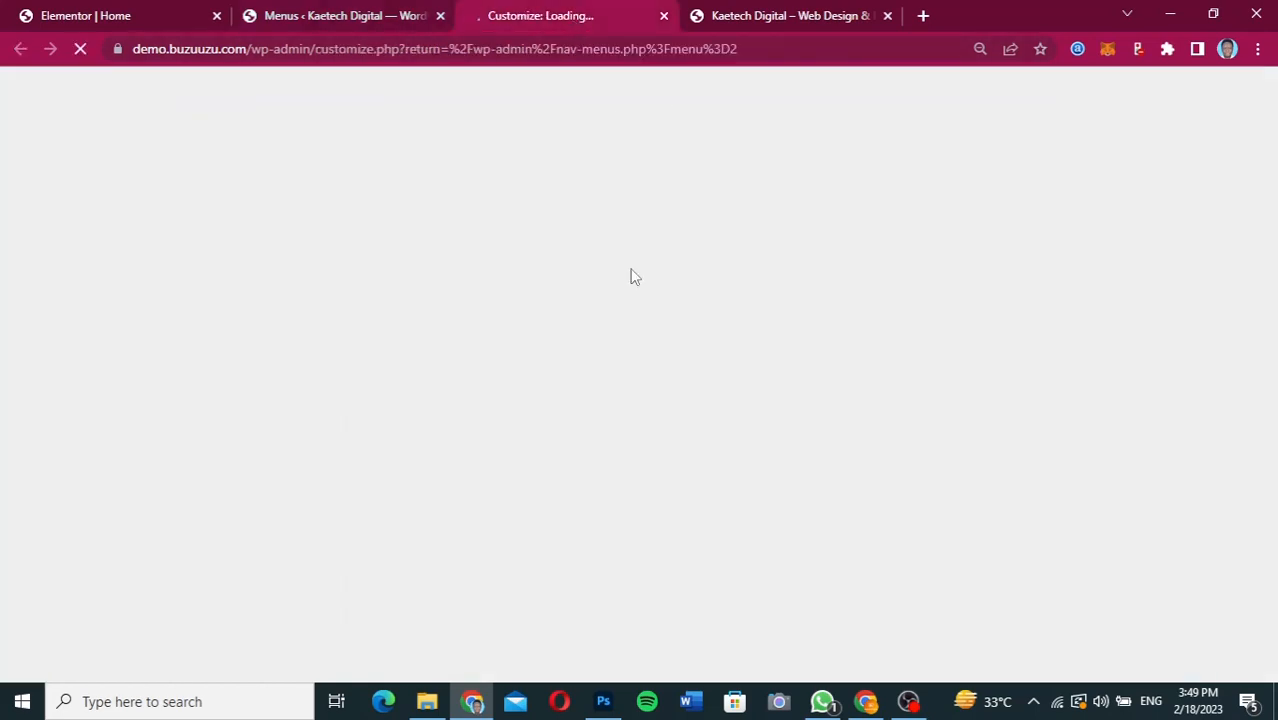
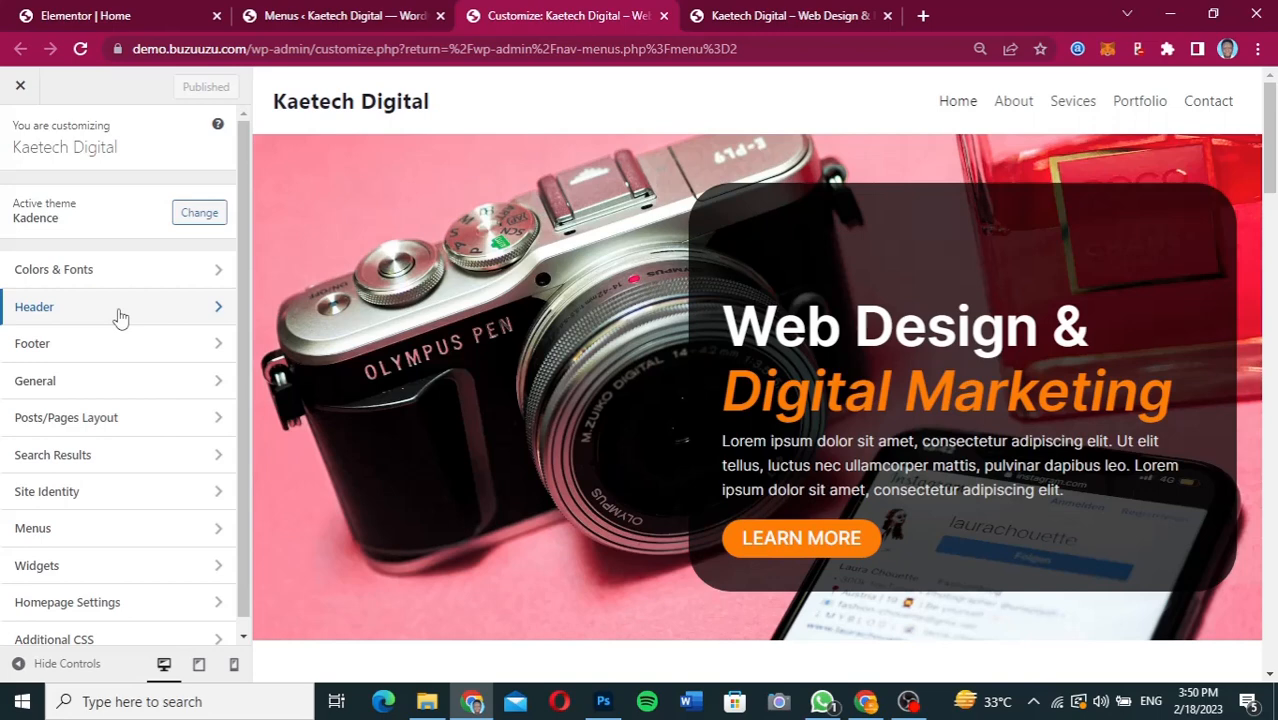
In the header settings, switch the logo layout to logo only and insert the Kaetech Digital logo from the media library without cropping.
left_click(118, 316)
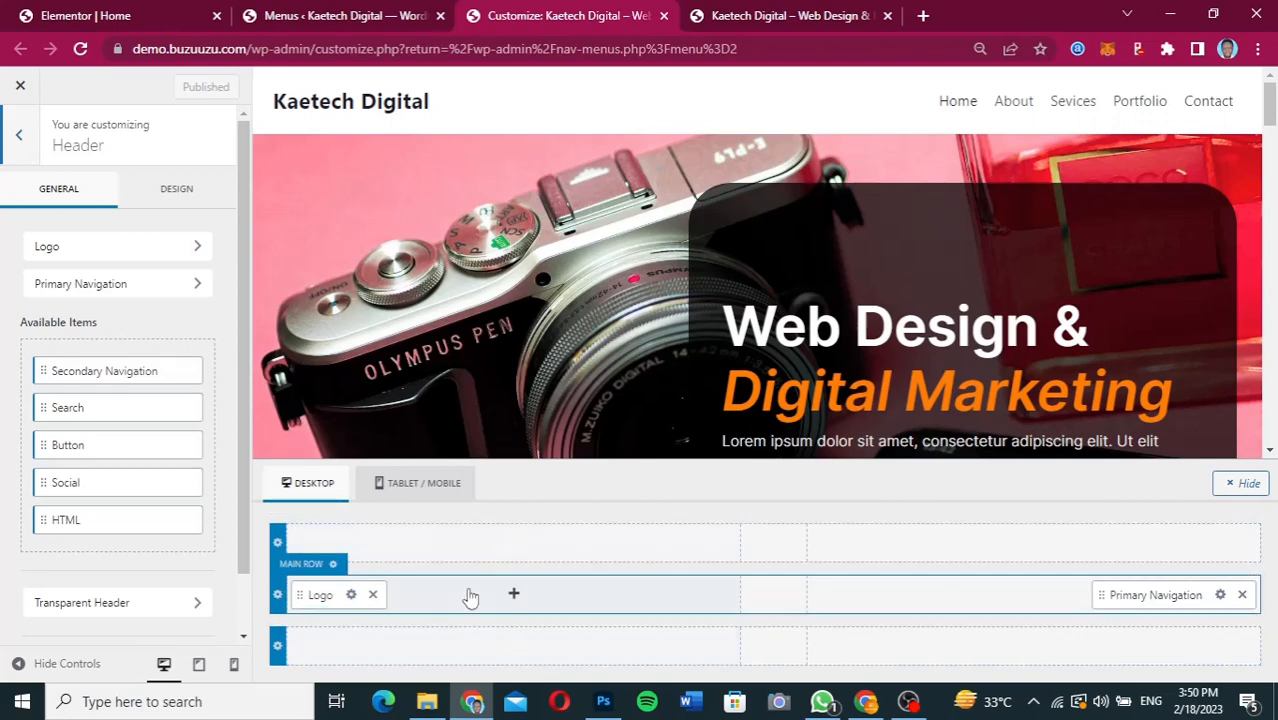
left_click(351, 595)
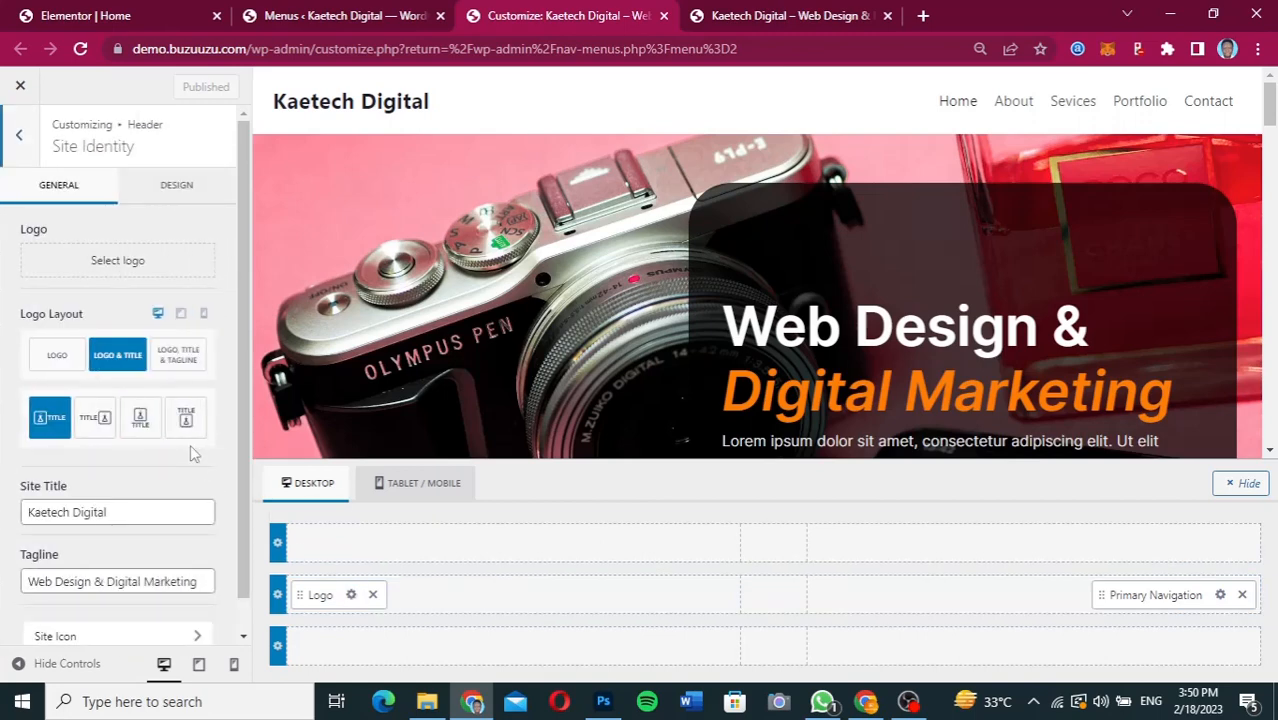
left_click(58, 357)
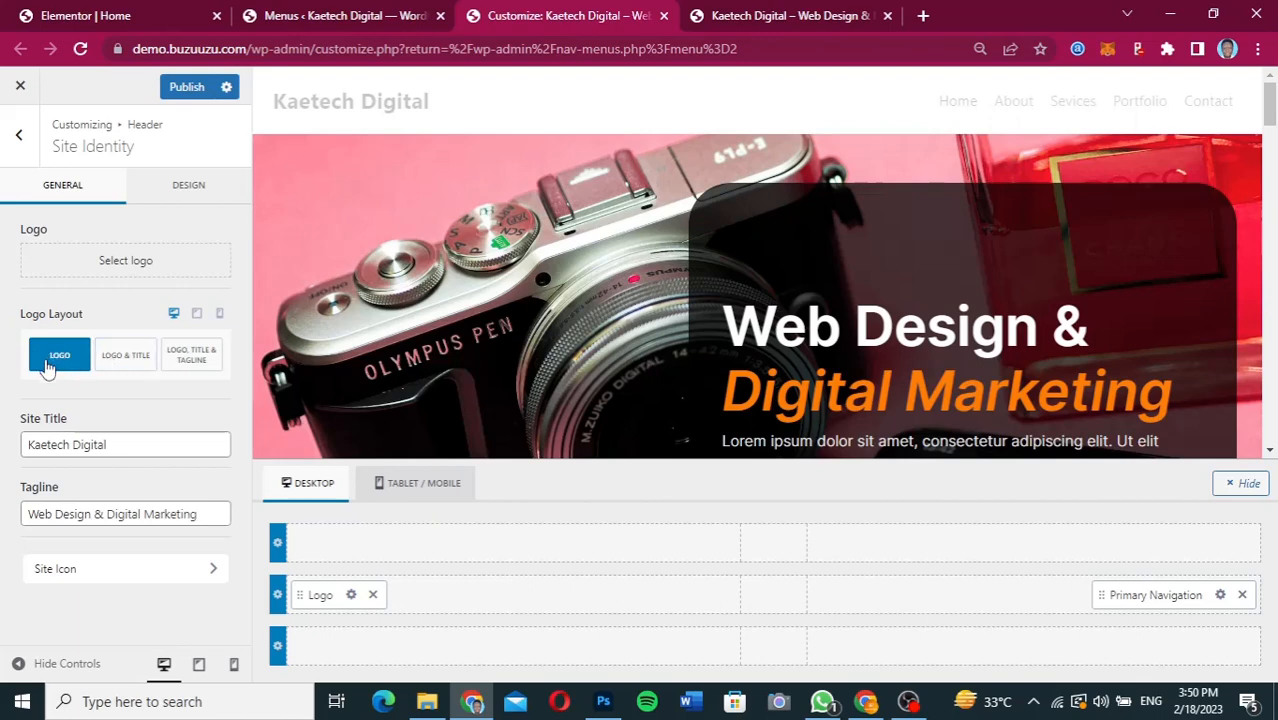
left_click(114, 264)
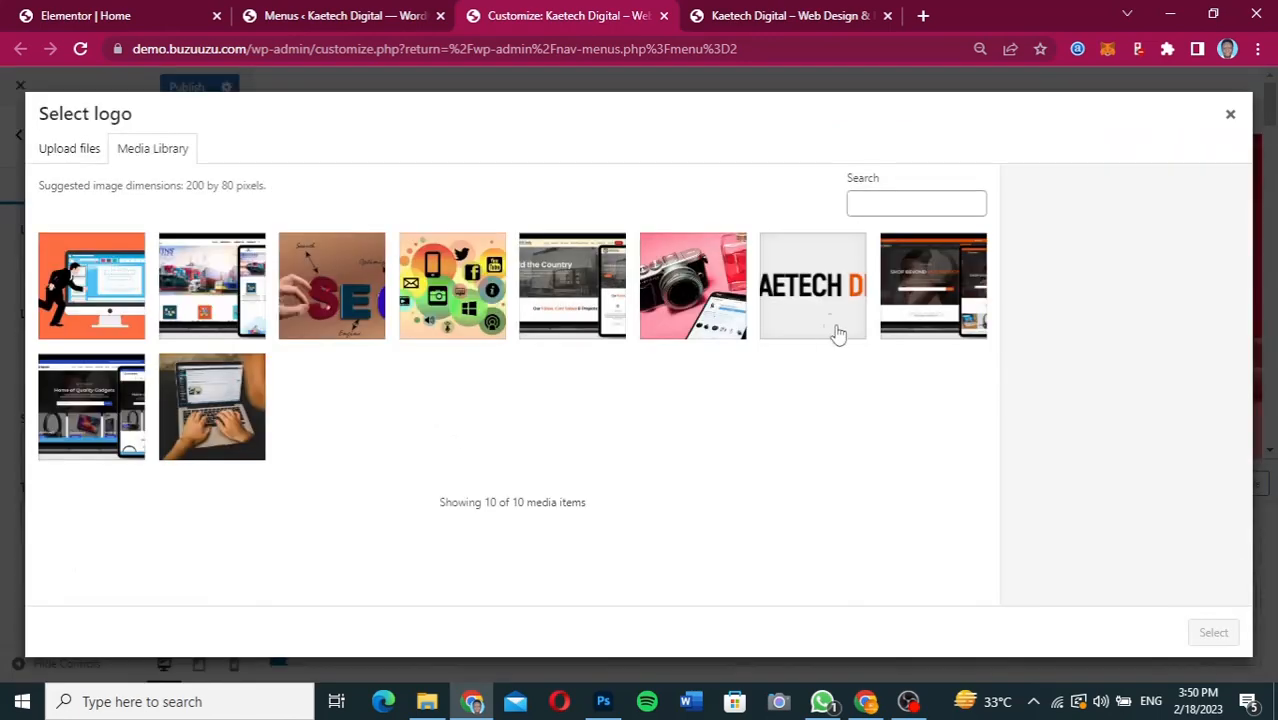
left_click(825, 310)
left_click(1211, 633)
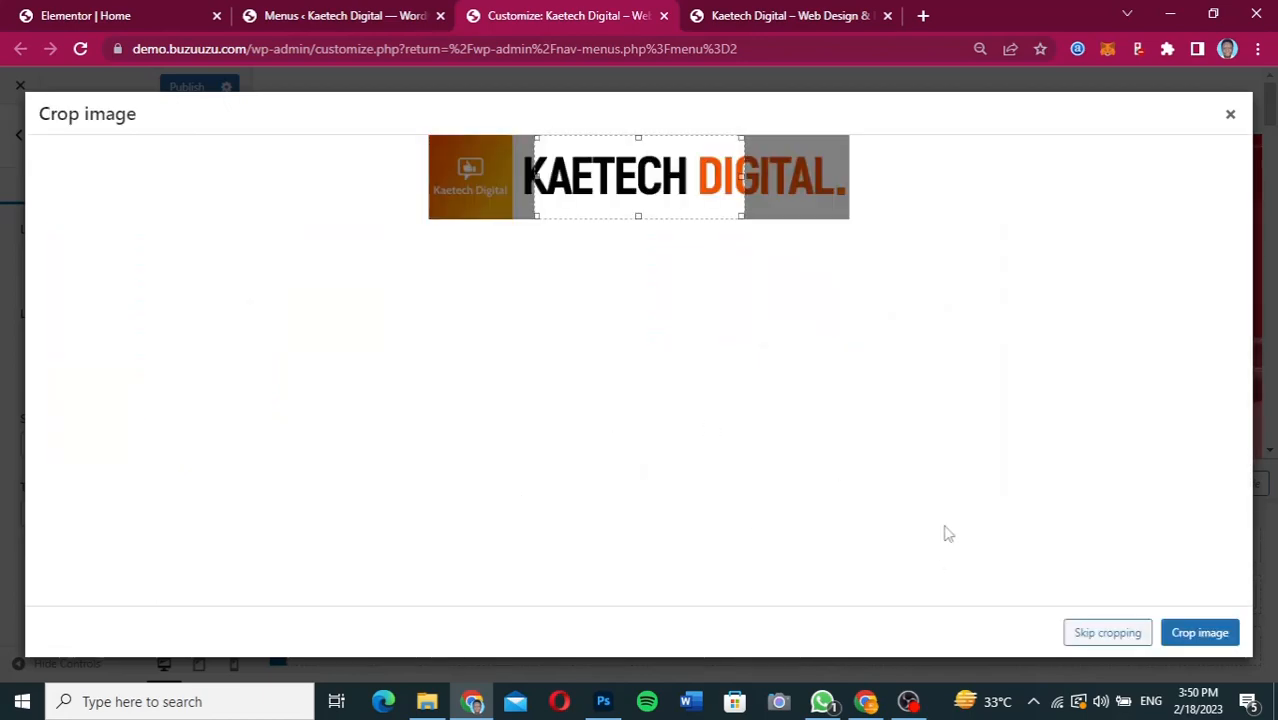
left_click(1100, 633)
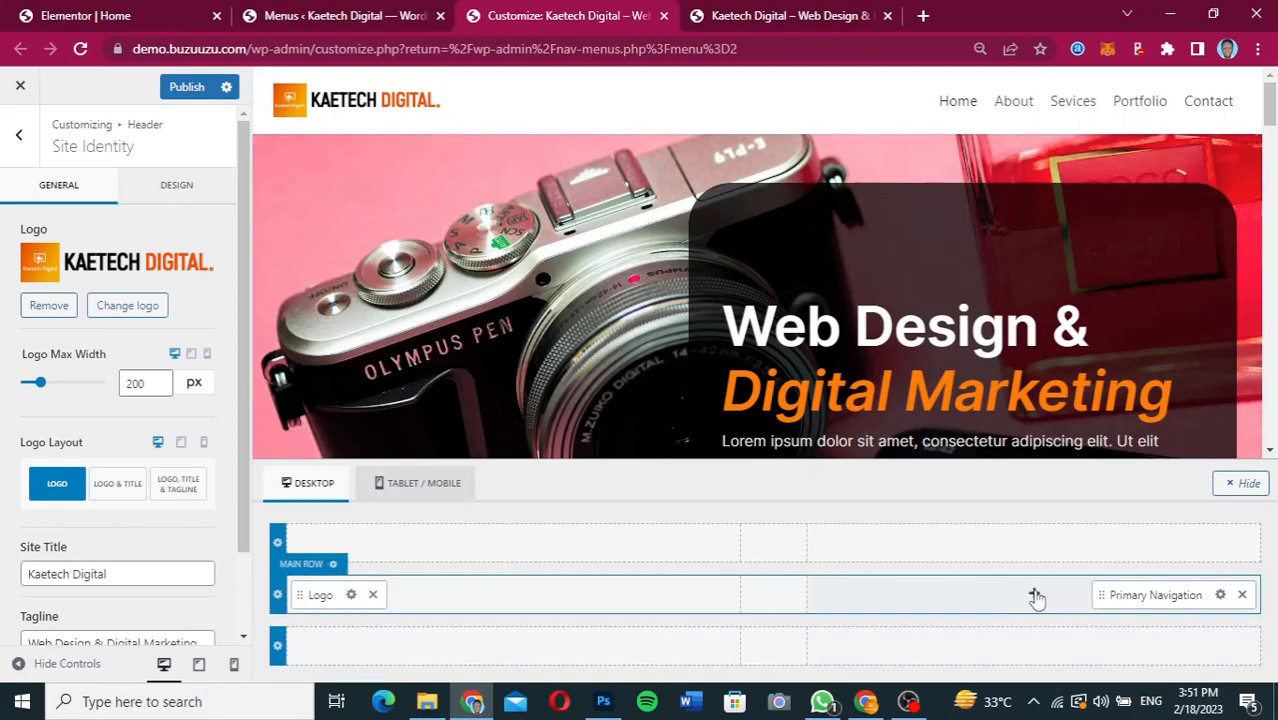
Add a Button item beside the Primary Navigation in the header's main row and open its settings.
left_click(1036, 597)
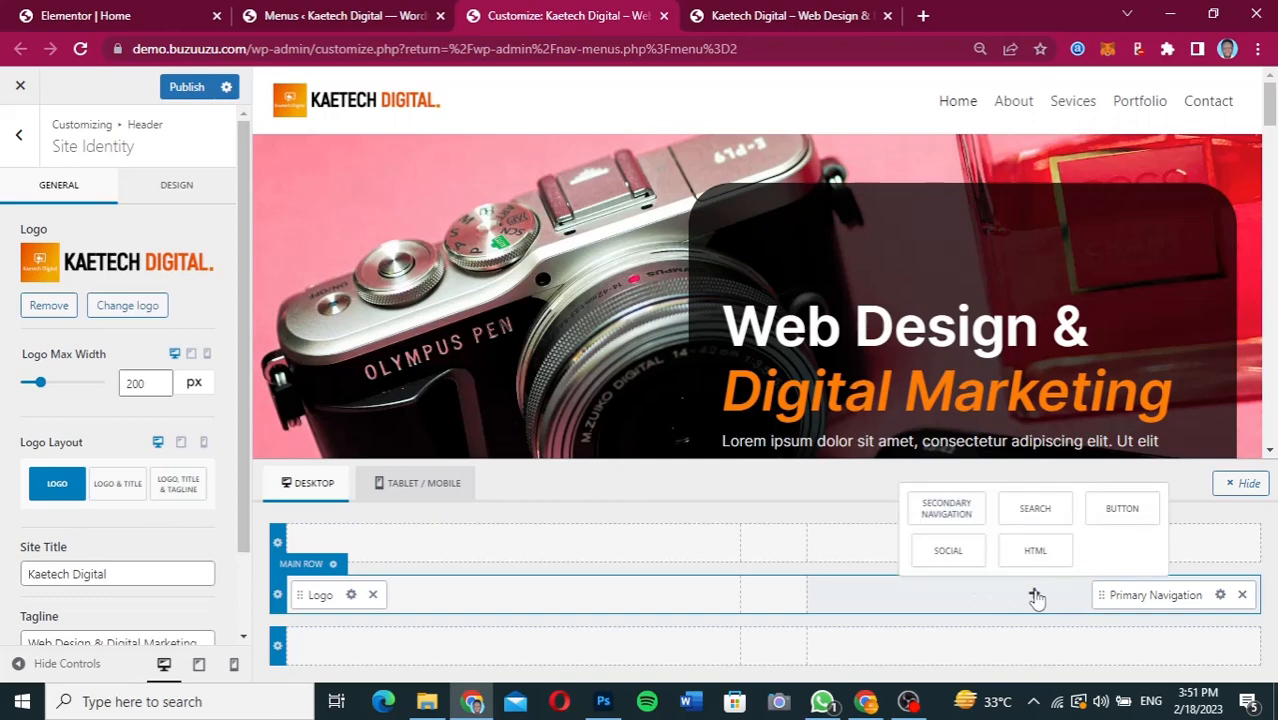
left_click(1122, 510)
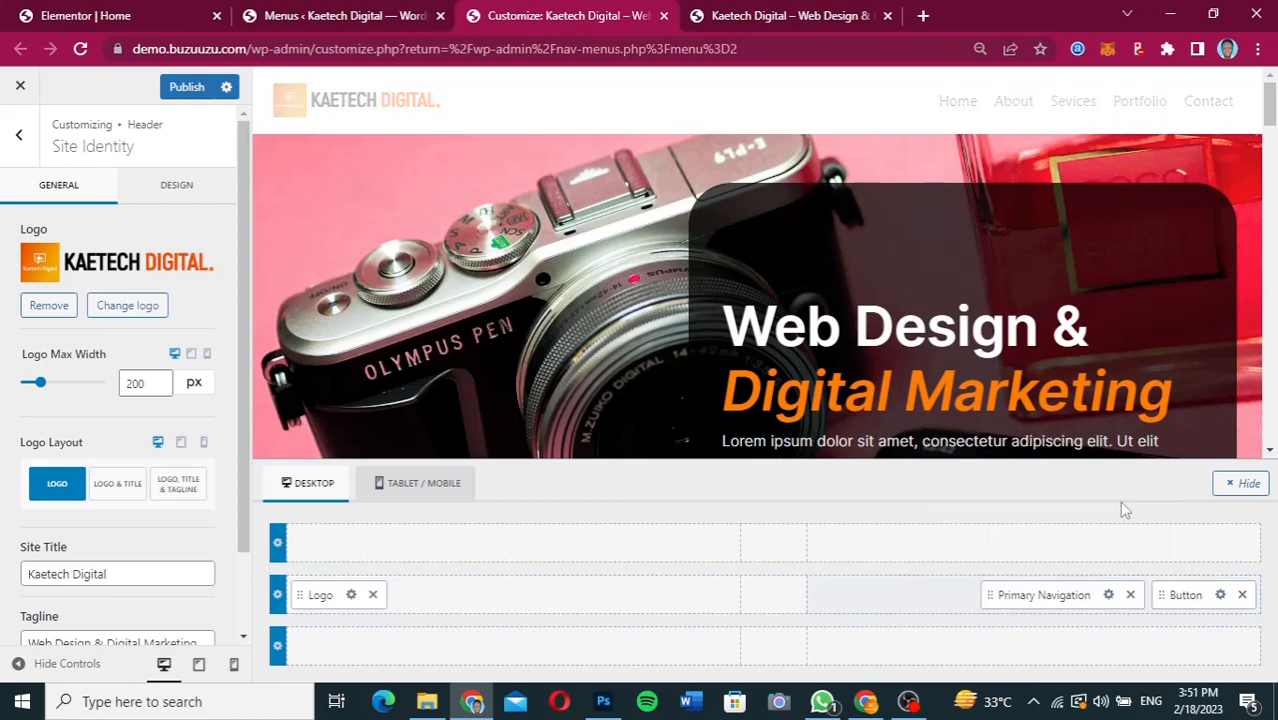
left_click(1220, 595)
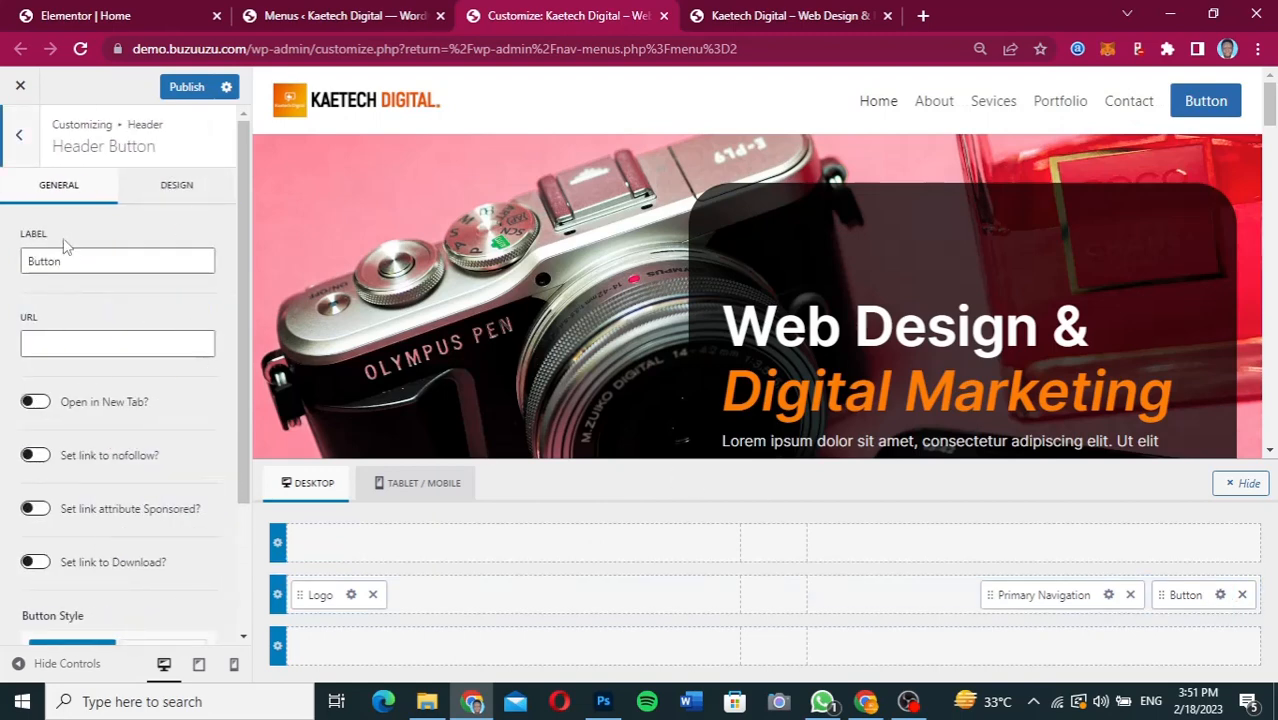
Check the header button's wording in the Figma design and set the button label to Get A Quote.
left_click_drag(68, 260, 3, 261)
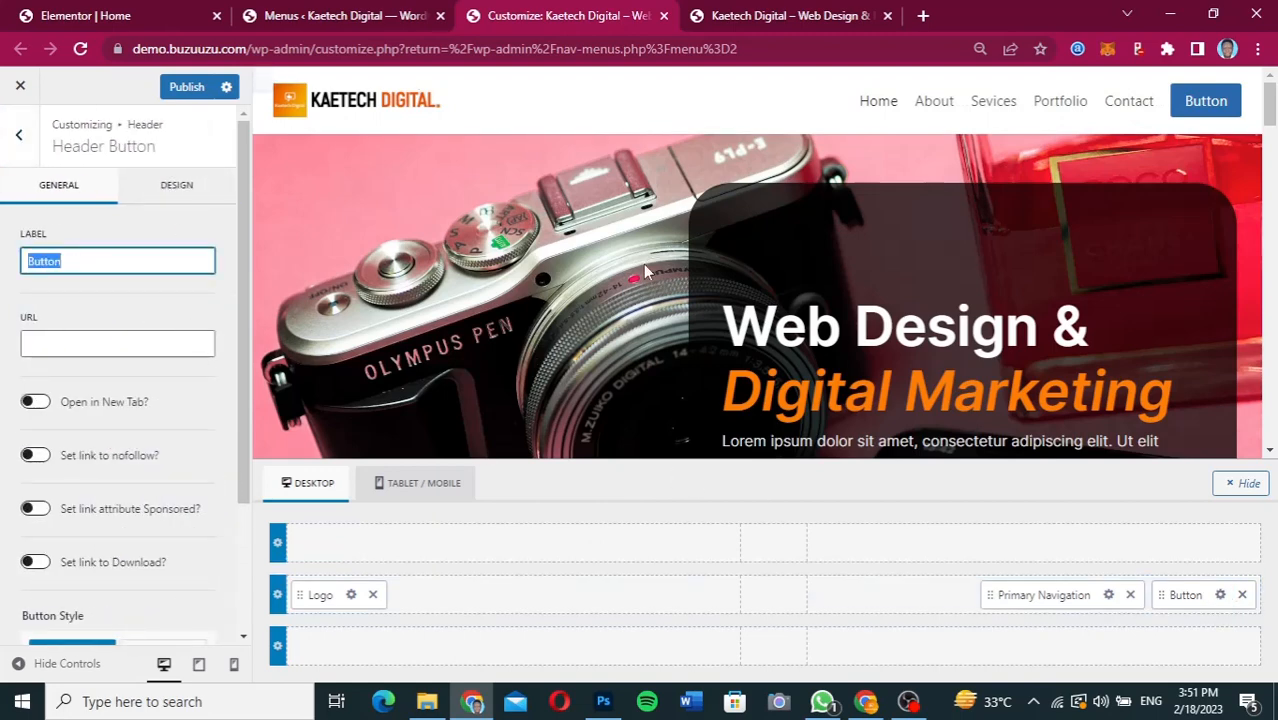
left_click(866, 703)
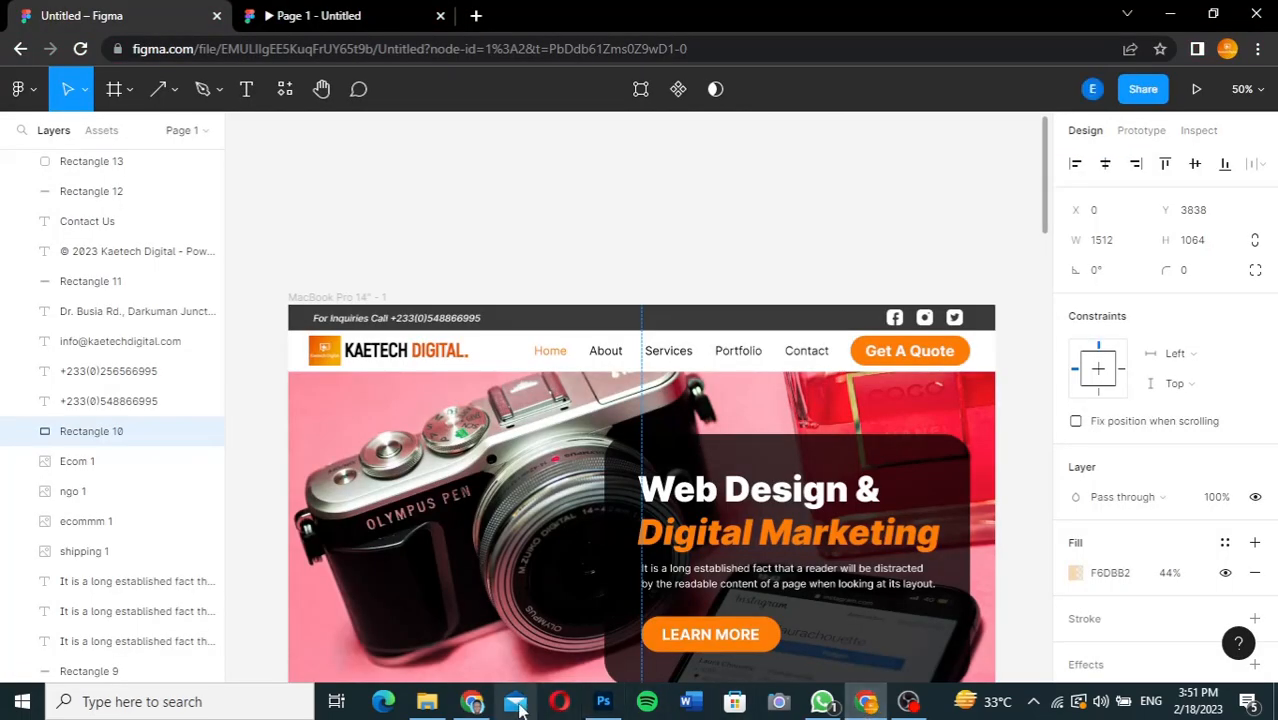
left_click(471, 701)
type("Get A quote")
key("Delete")
type("Q")
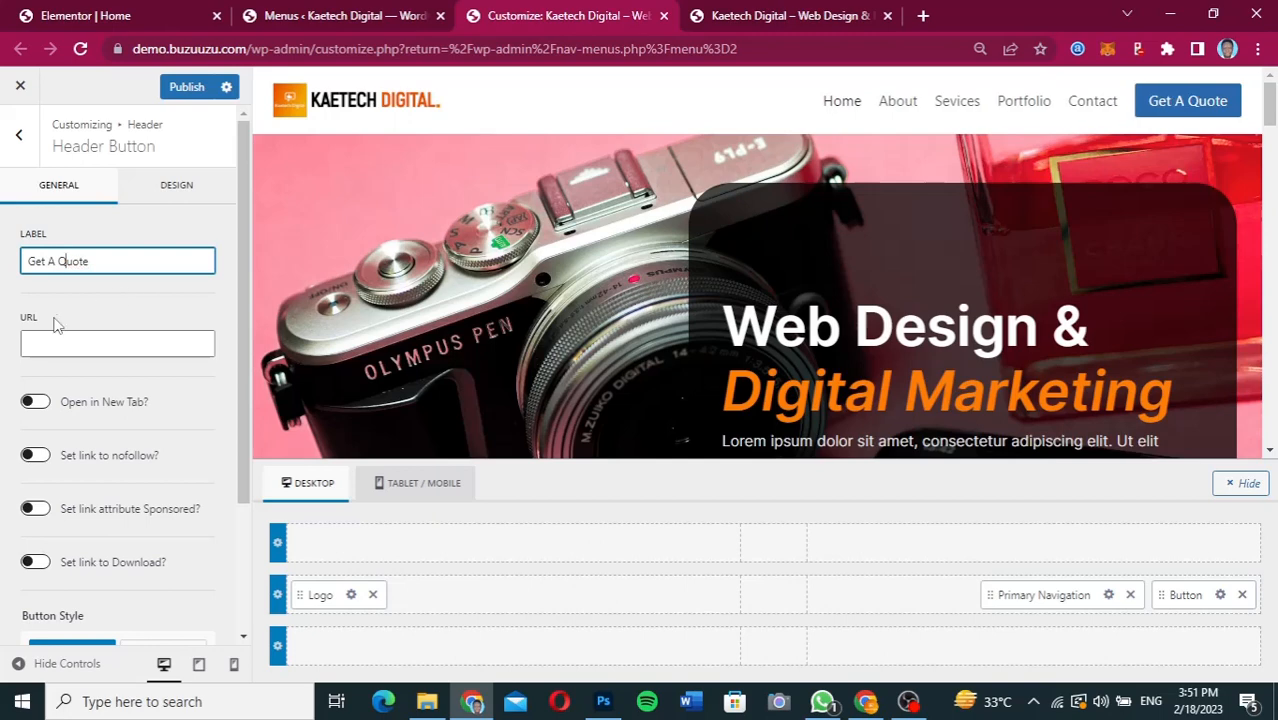
Link the header button to #contact and look through its remaining general options.
left_click(52, 348)
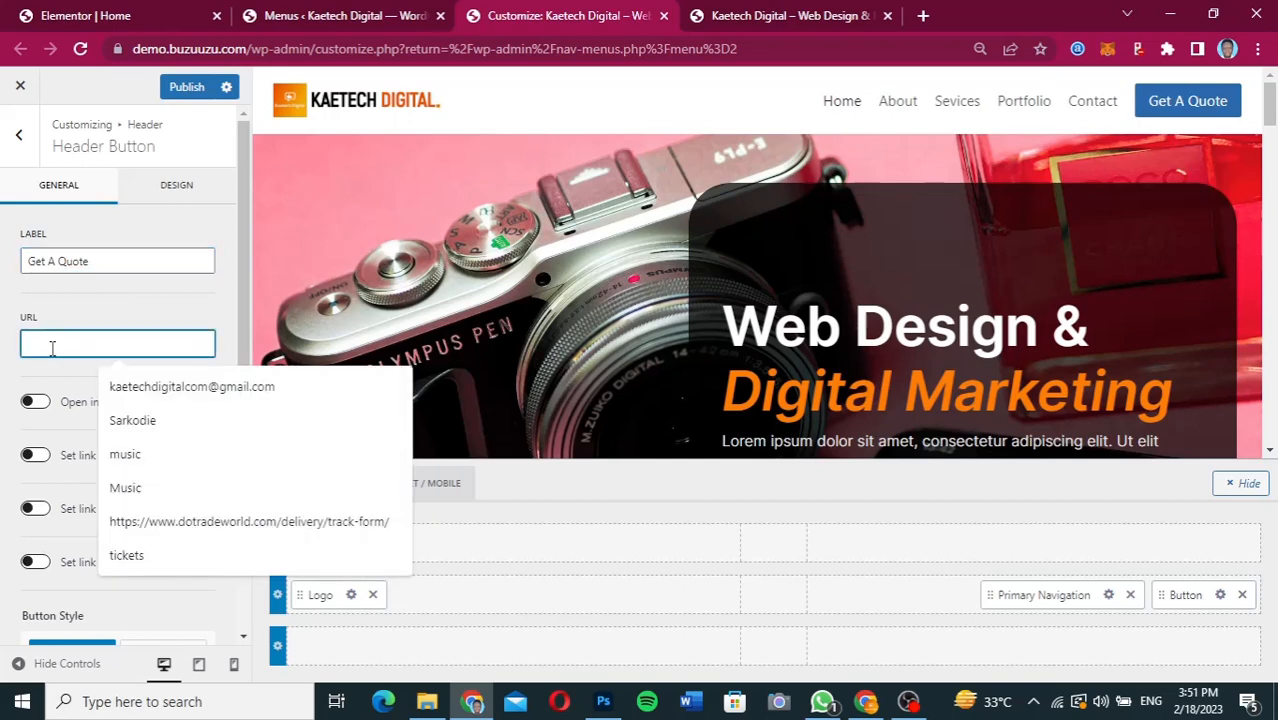
type("#contact")
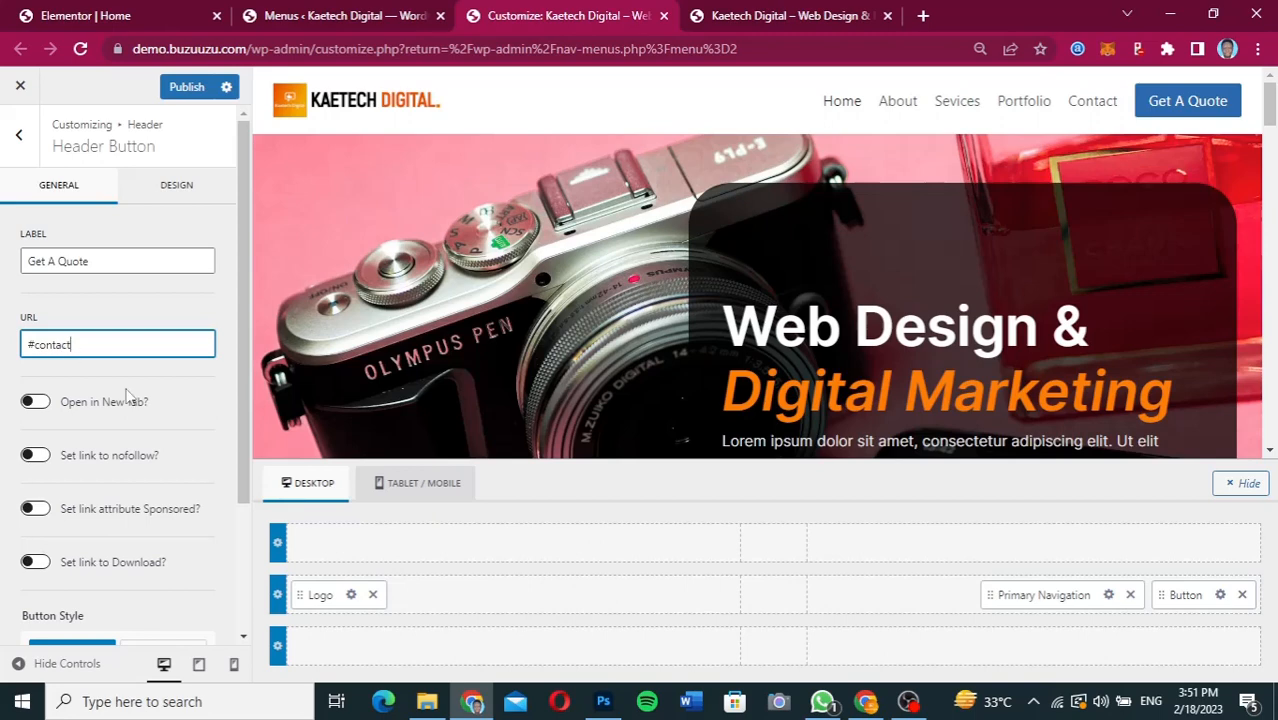
scroll(175, 308, "down", 2)
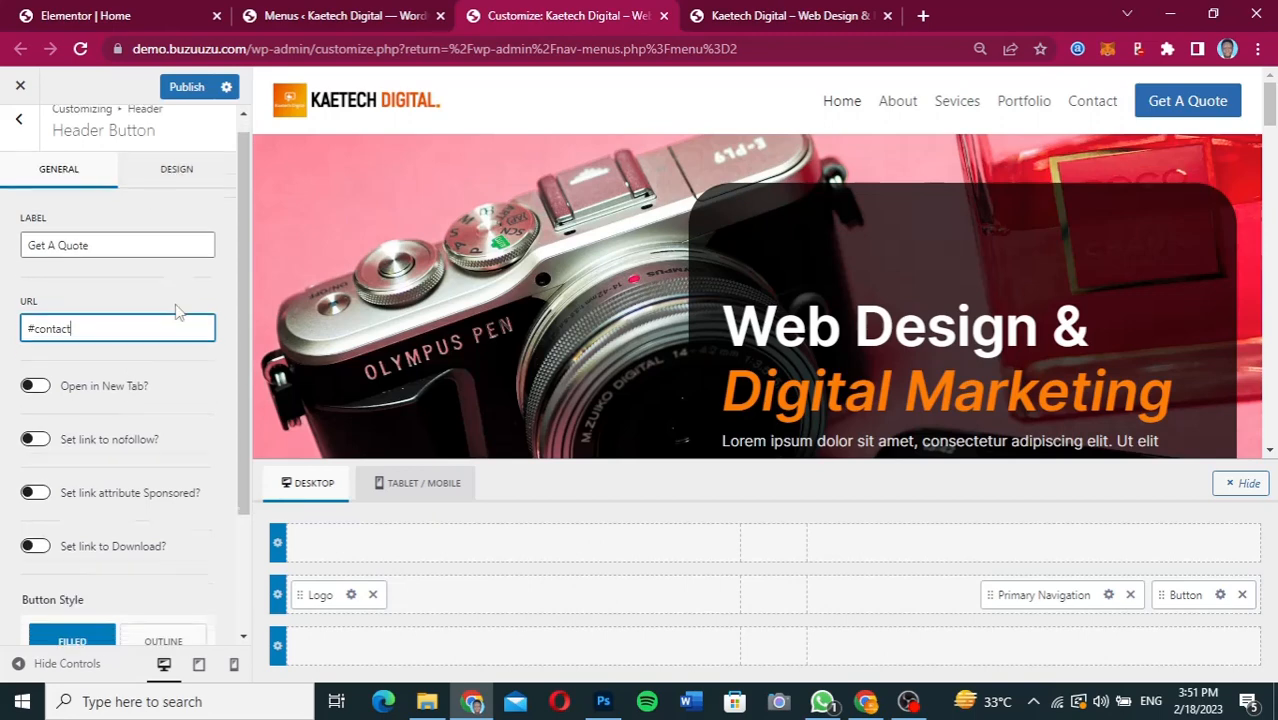
scroll(175, 304, "down", 1)
scroll(166, 439, "down", 1)
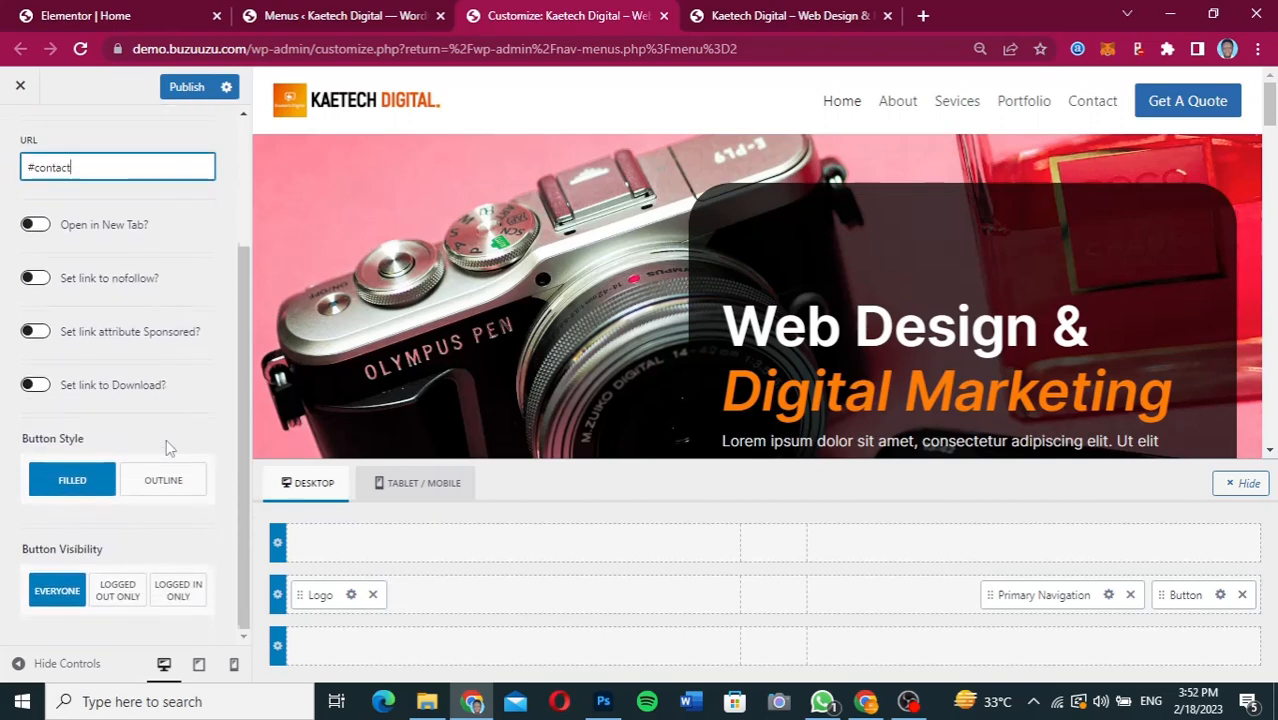
Open the header button's colour settings, then copy the fill FE7E07 of the Get A Quote button from Figma and return to the Customizer.
scroll(166, 445, "up", 3)
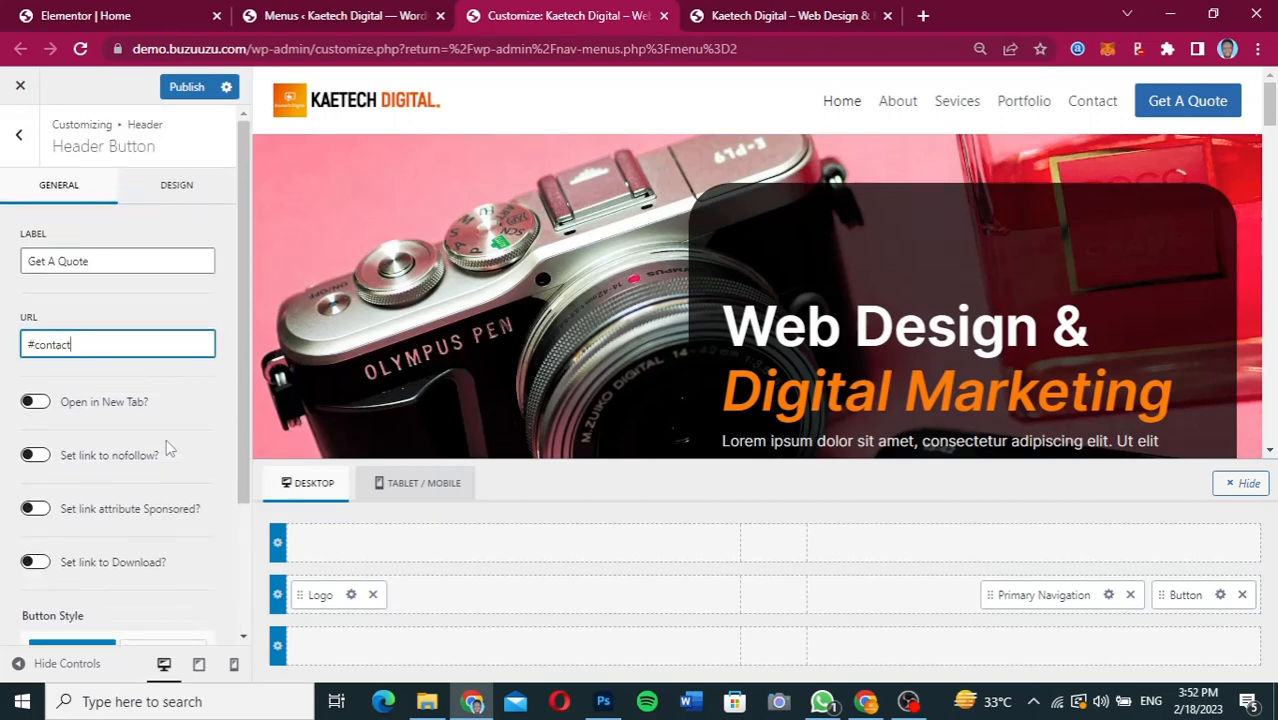
left_click(177, 197)
scroll(121, 383, "down", 1)
left_click(175, 260)
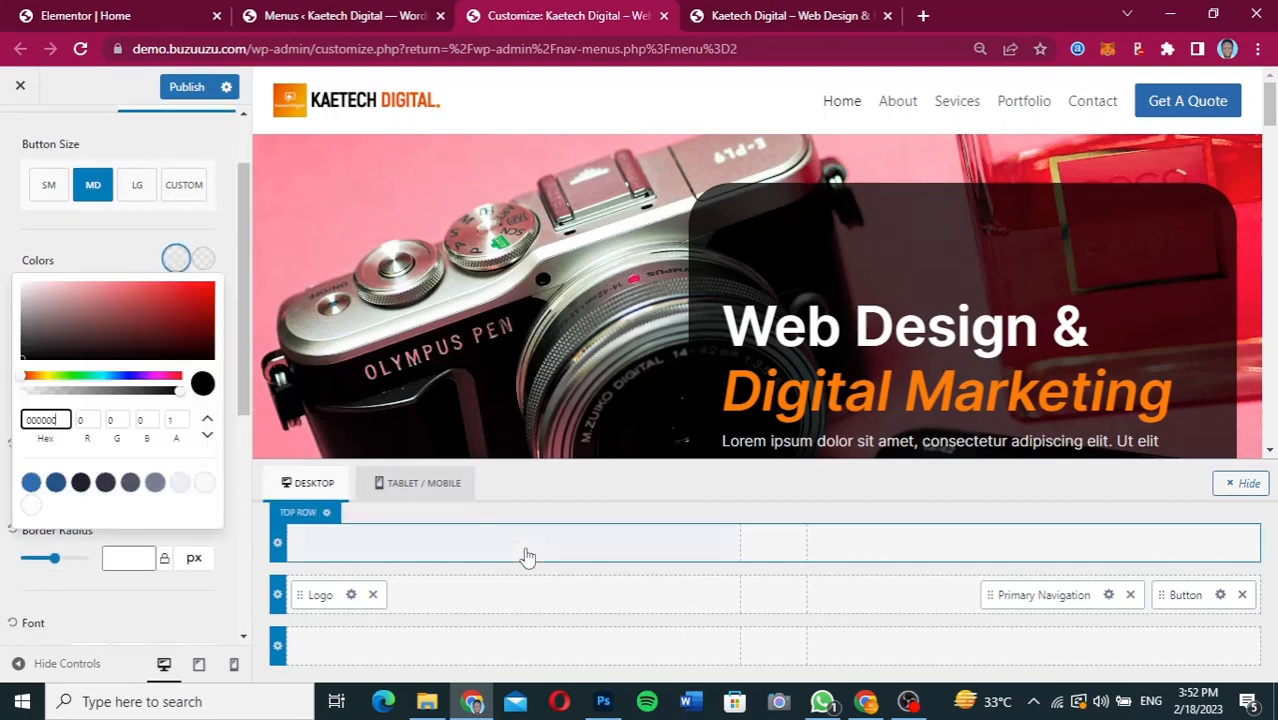
left_click(866, 701)
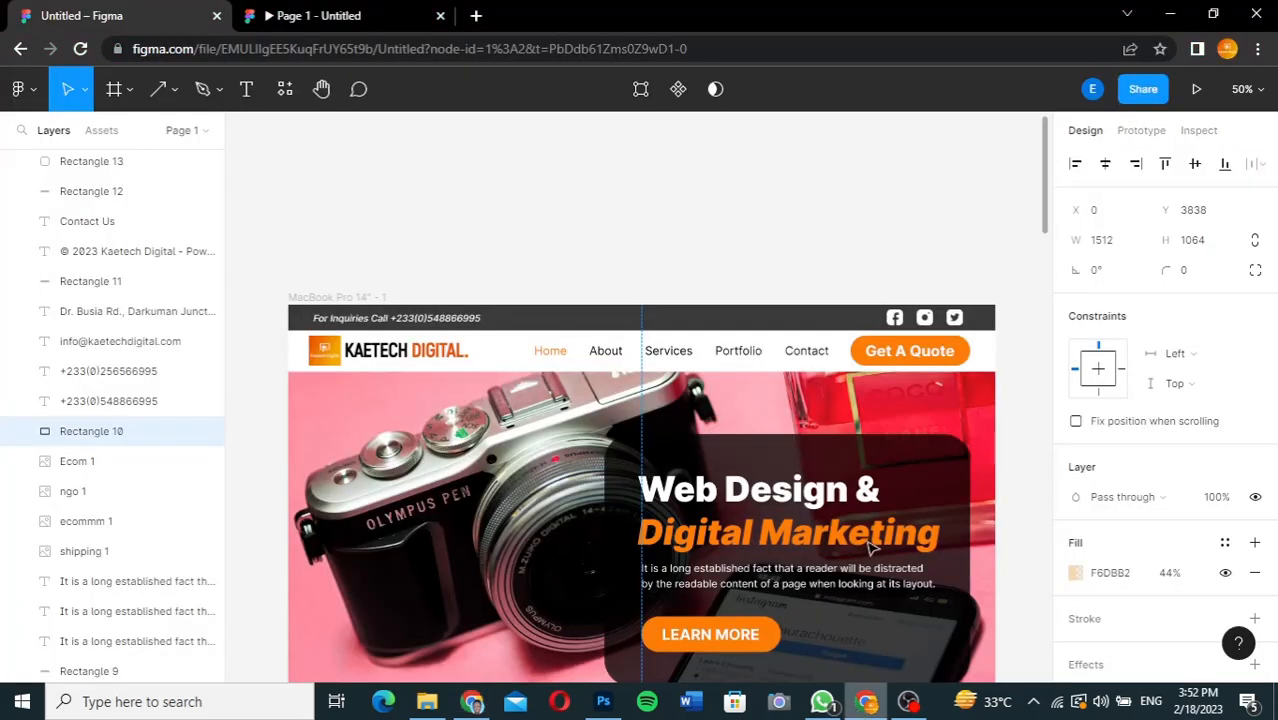
left_click(950, 358)
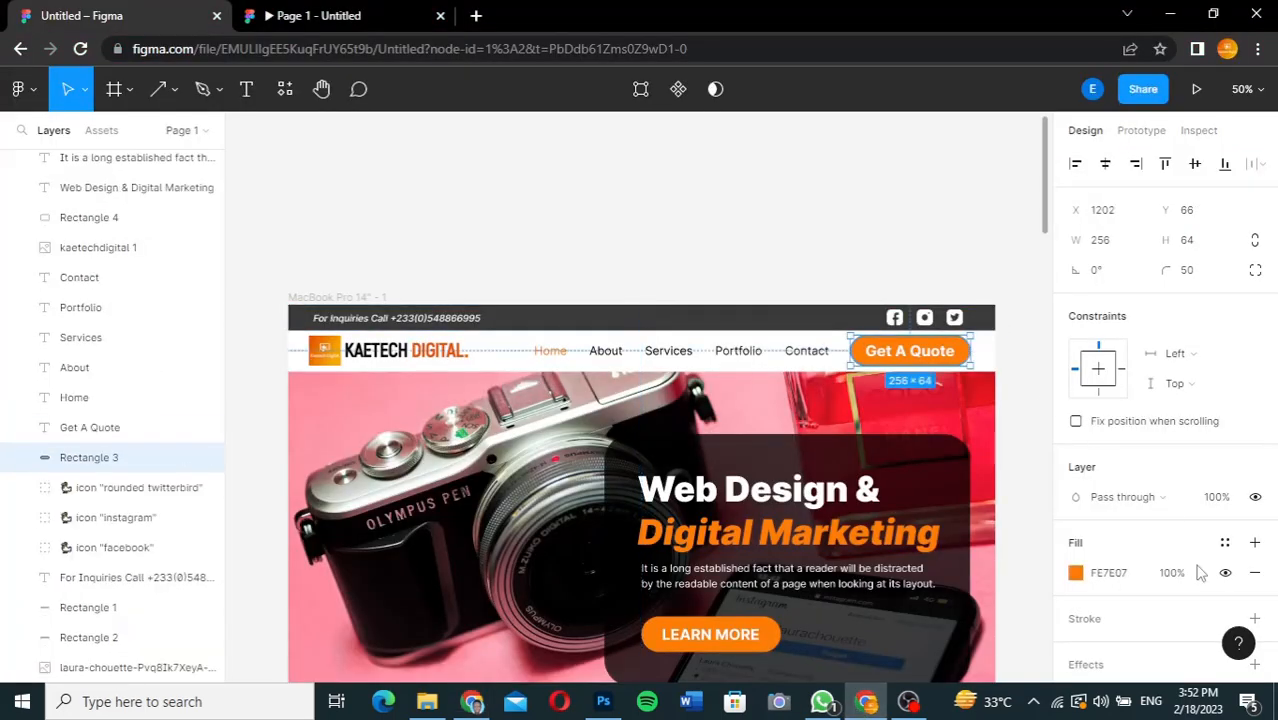
left_click(1117, 575)
key("ctrl+c")
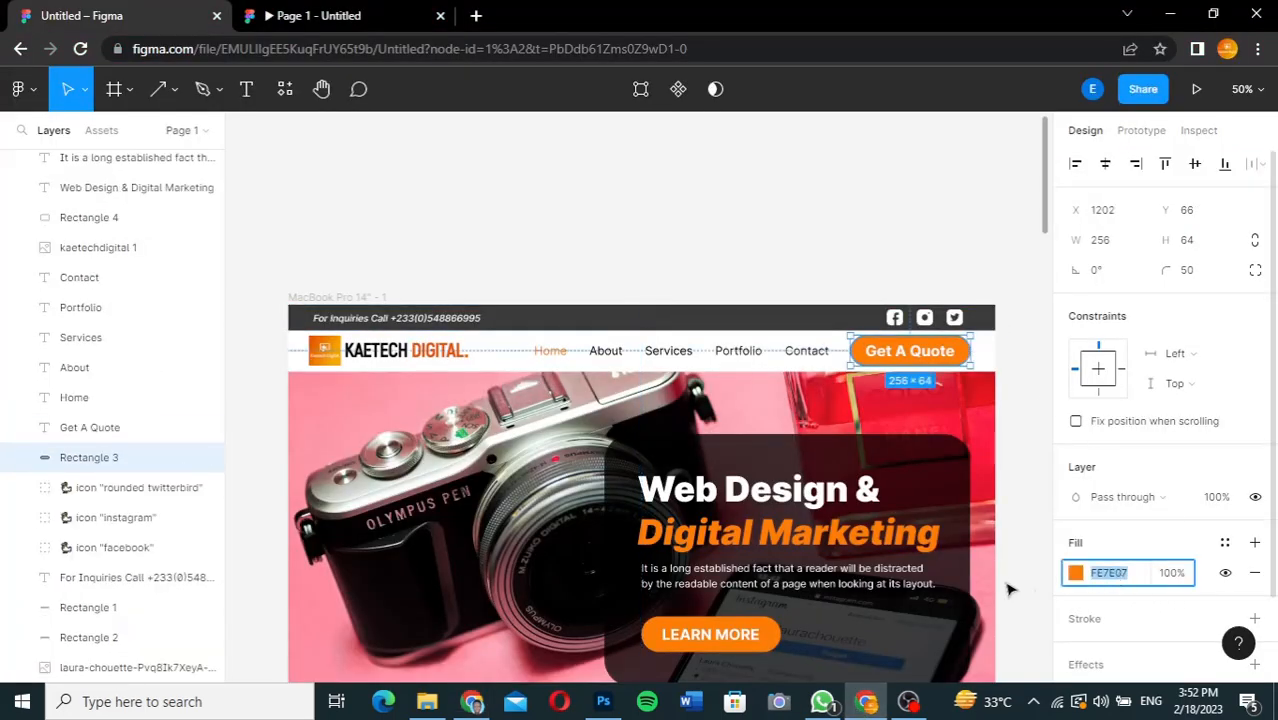
left_click(472, 701)
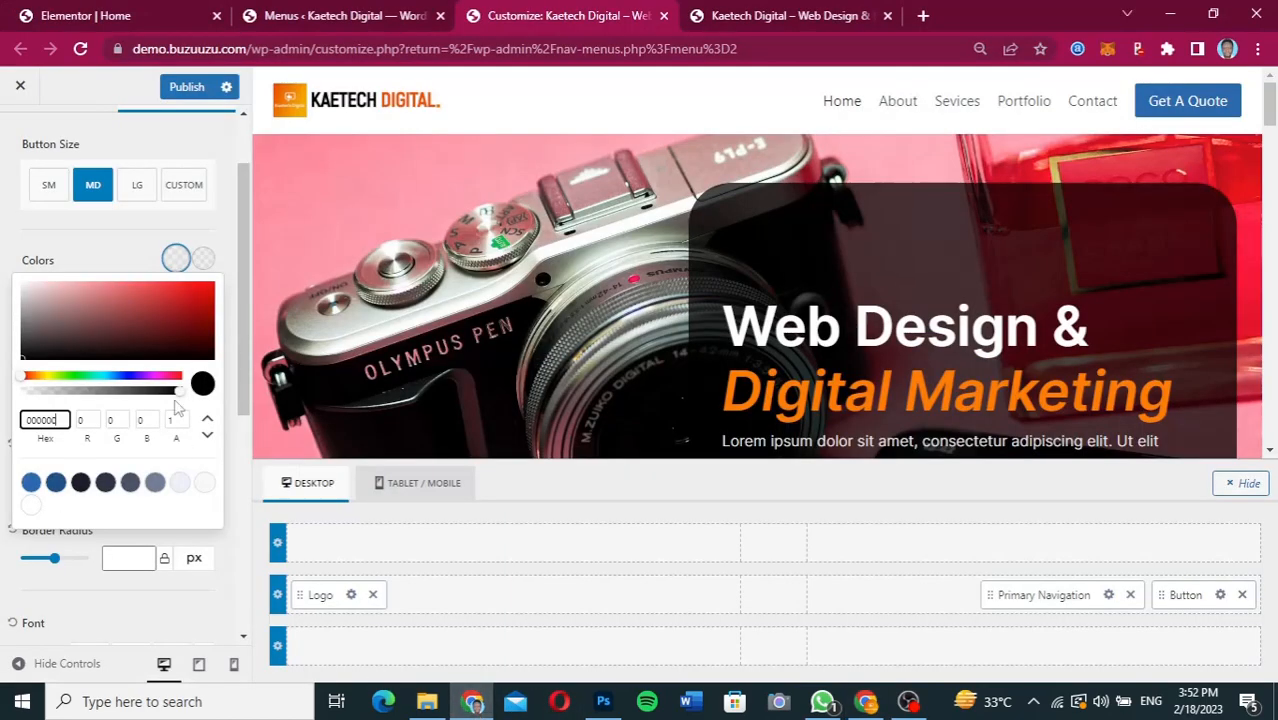
Apply the copied orange FE7E07 to the header button's normal and hover text colours.
left_click(61, 420)
key("ctrl+v")
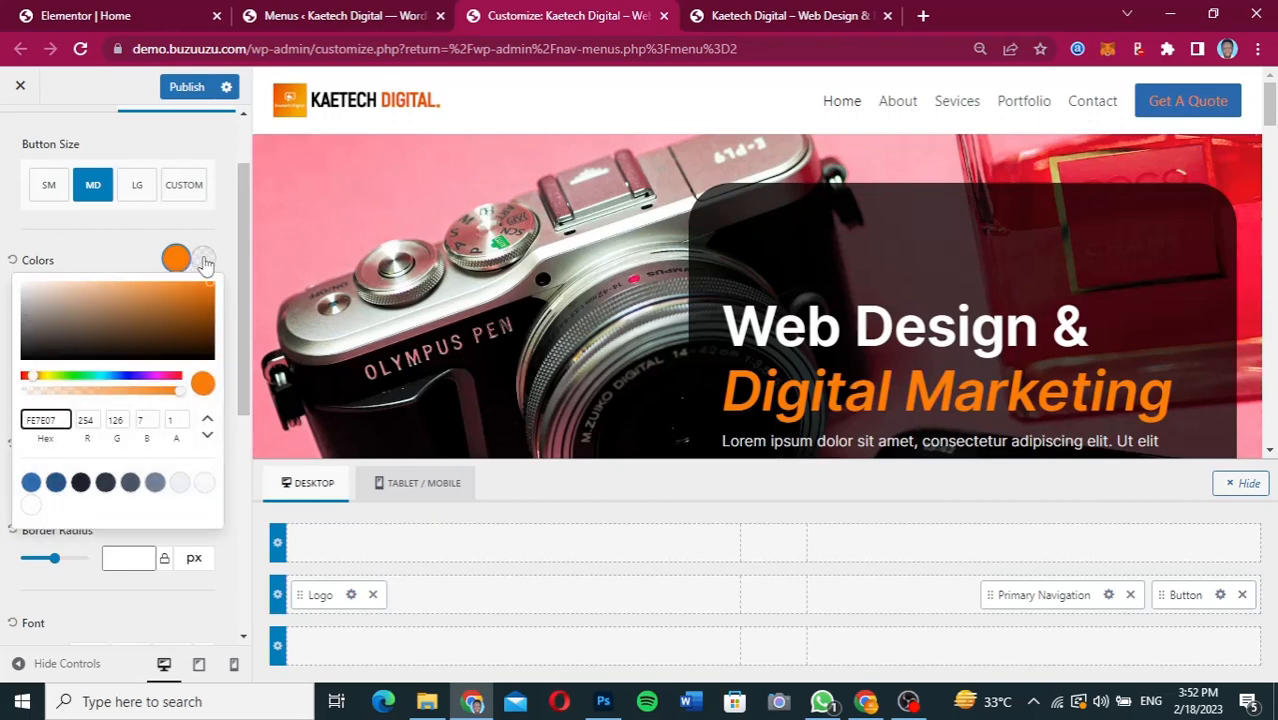
left_click(202, 260)
left_click(61, 420)
key("ctrl+v")
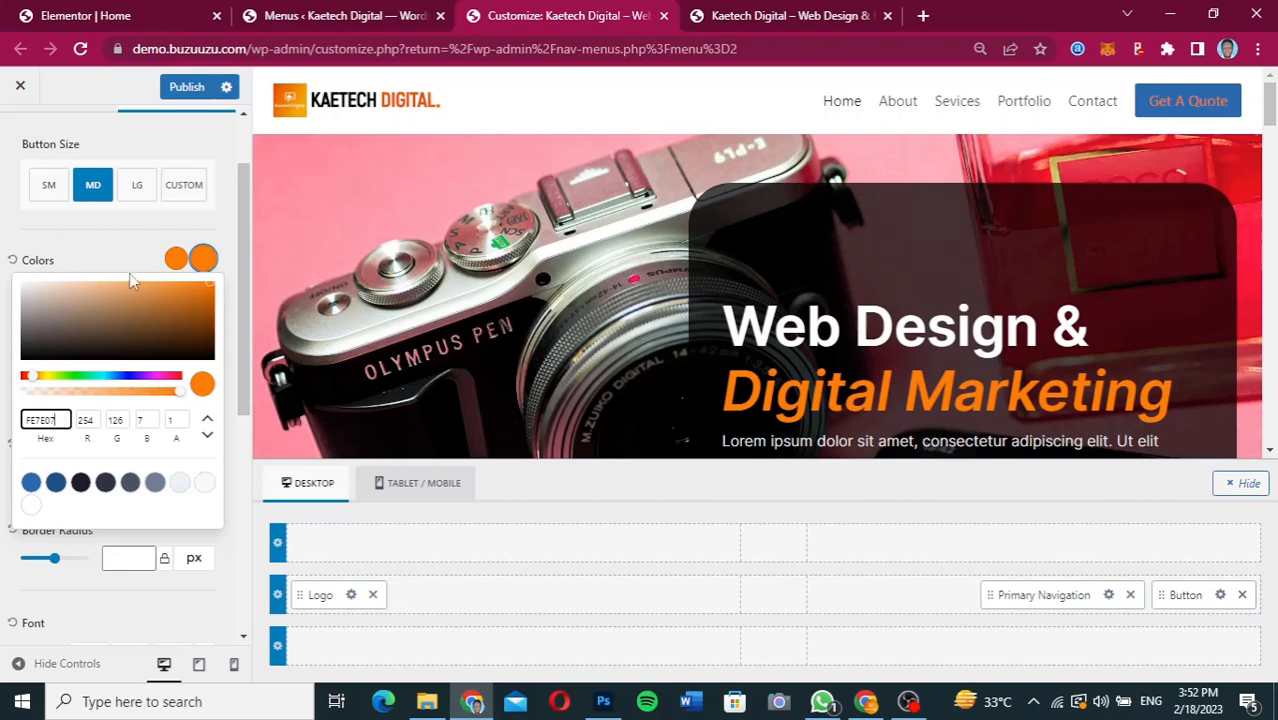
left_click(119, 249)
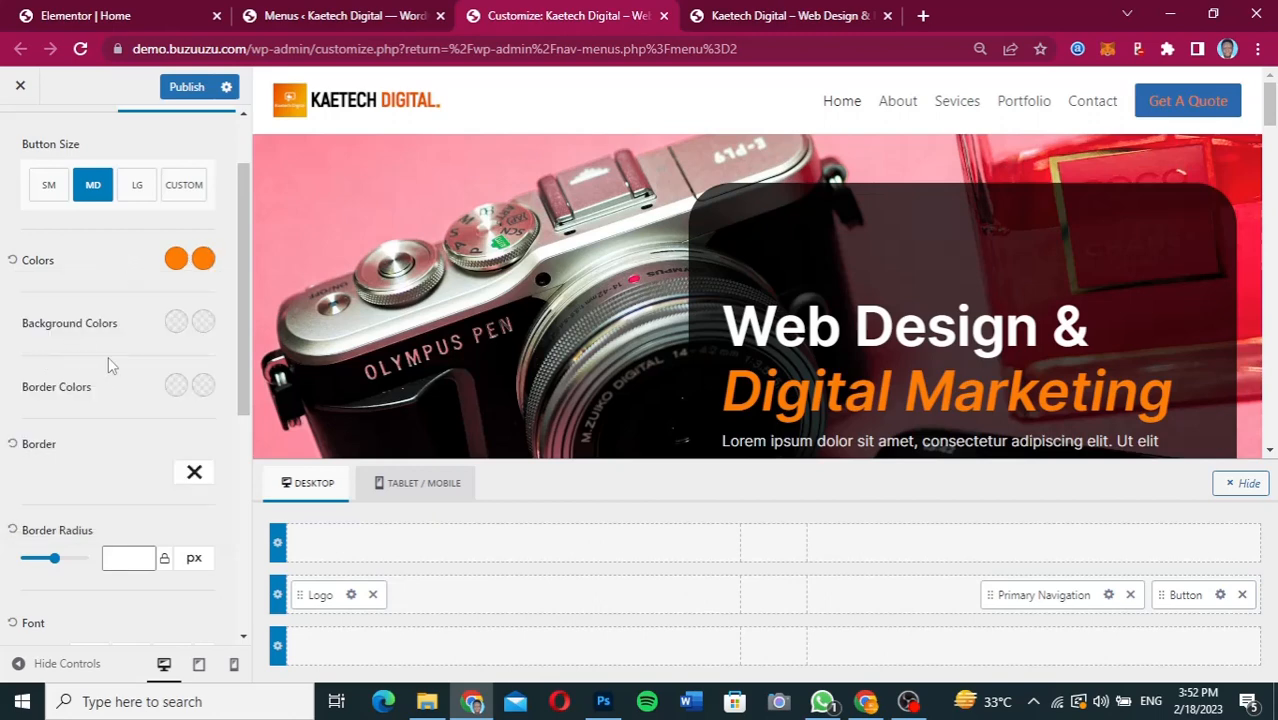
Set the header button's normal and hover text colours to white.
left_click(174, 261)
left_click_drag(25, 296, 12, 285)
left_click(124, 249)
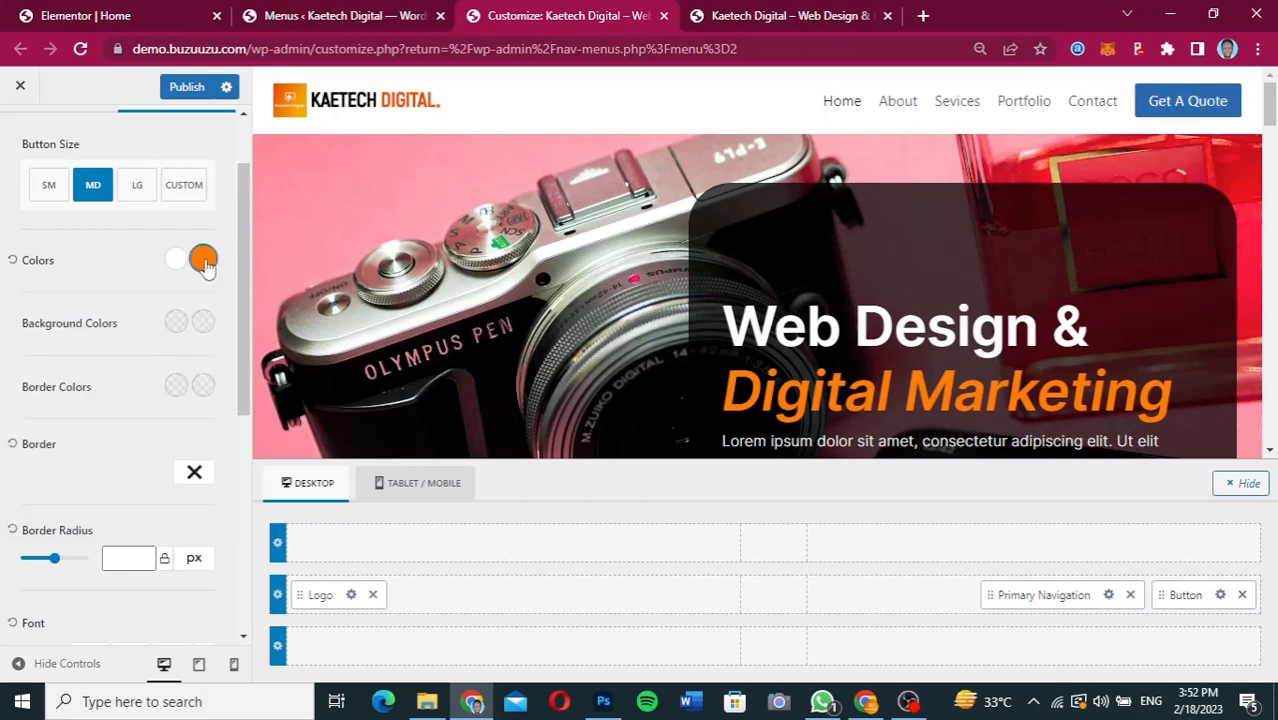
left_click(203, 259)
left_click_drag(28, 282, 121, 257)
left_click(124, 257)
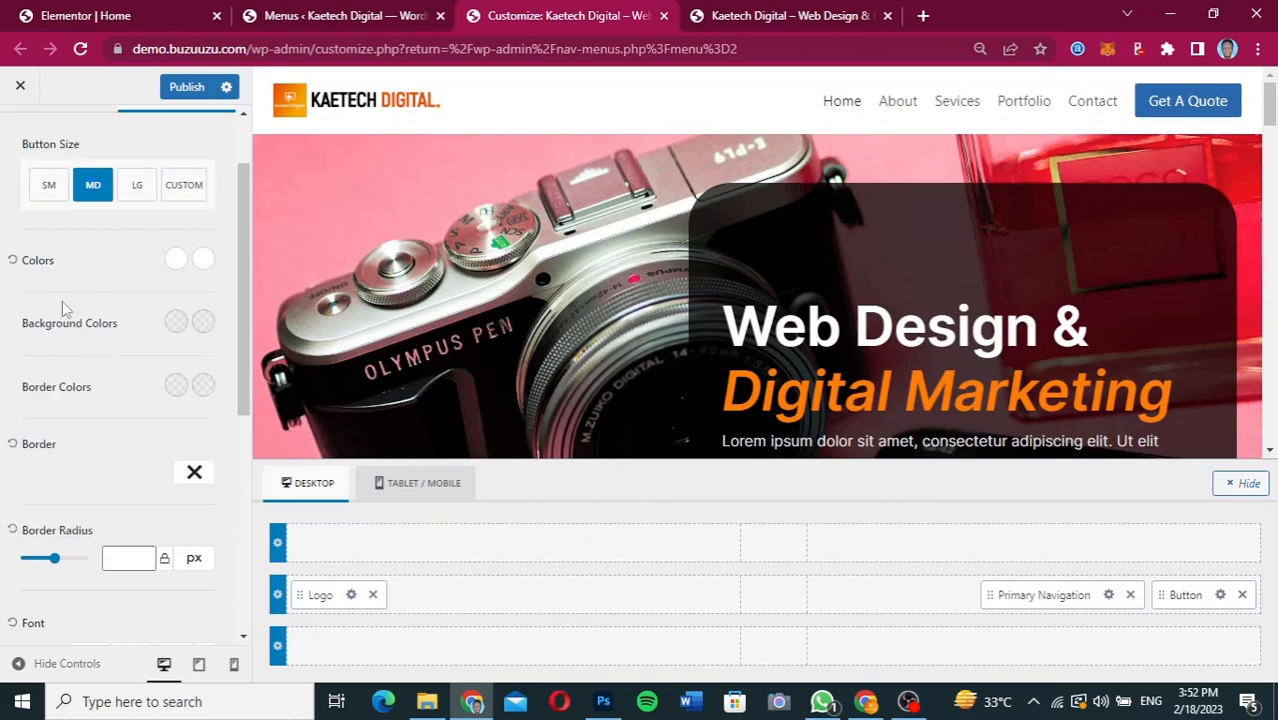
Set the header button's normal and hover background colours to FE7E07.
left_click(175, 321)
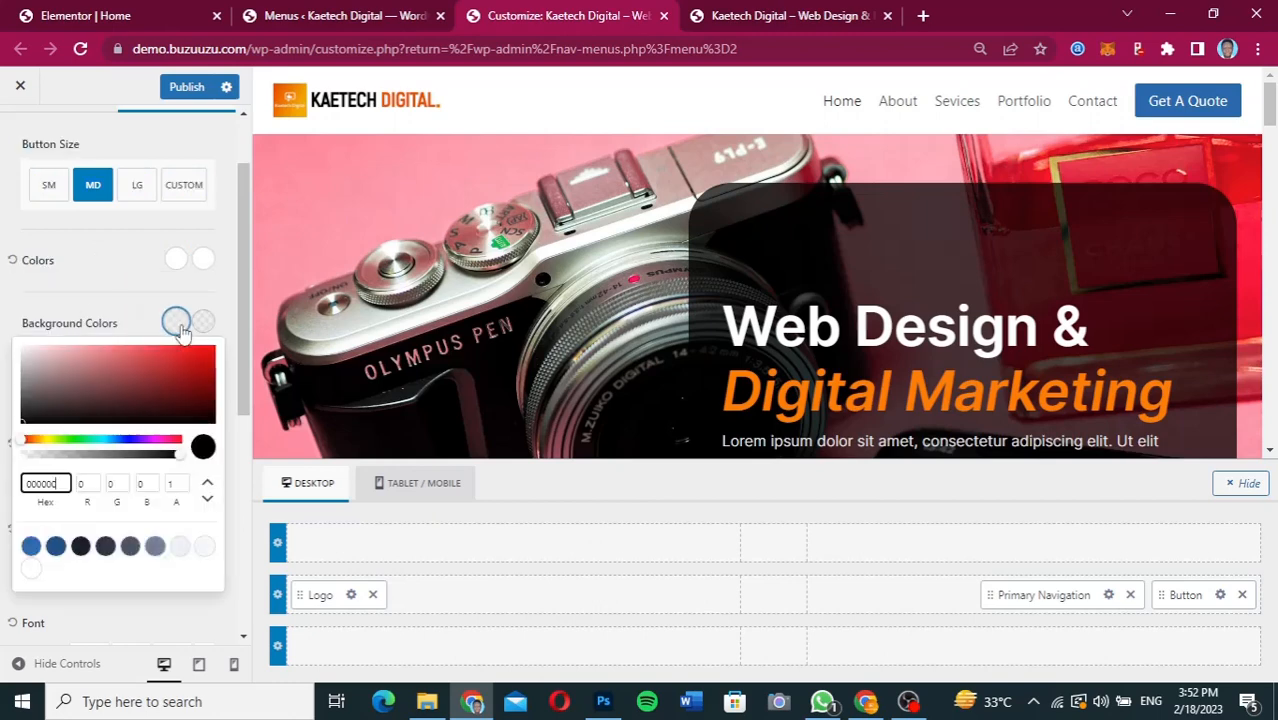
double_click(63, 487)
key("ctrl+v")
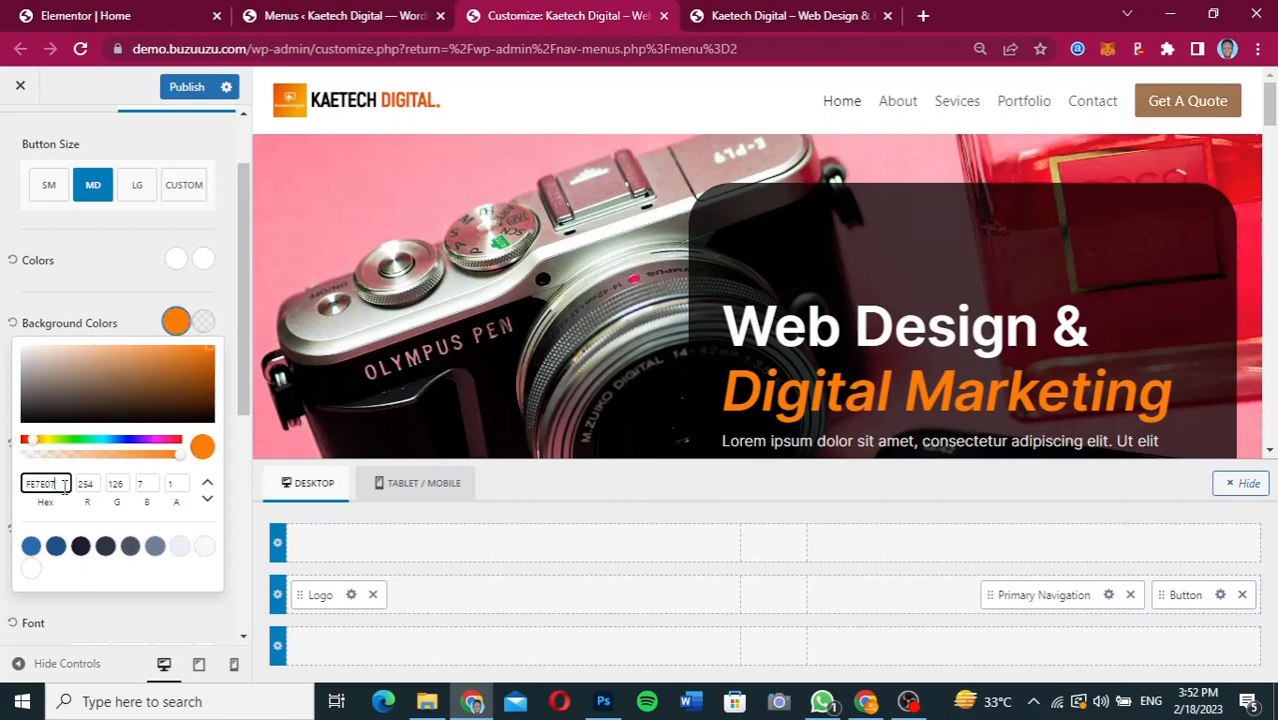
left_click(115, 311)
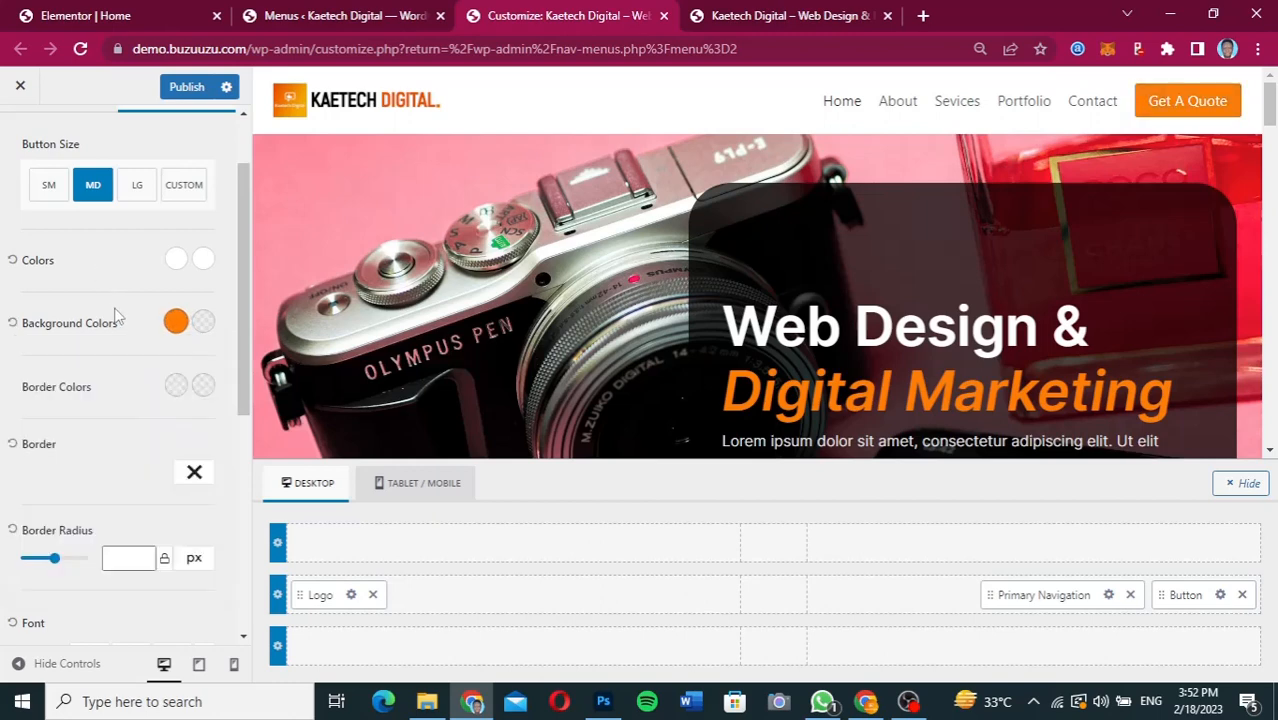
left_click(203, 321)
double_click(76, 487)
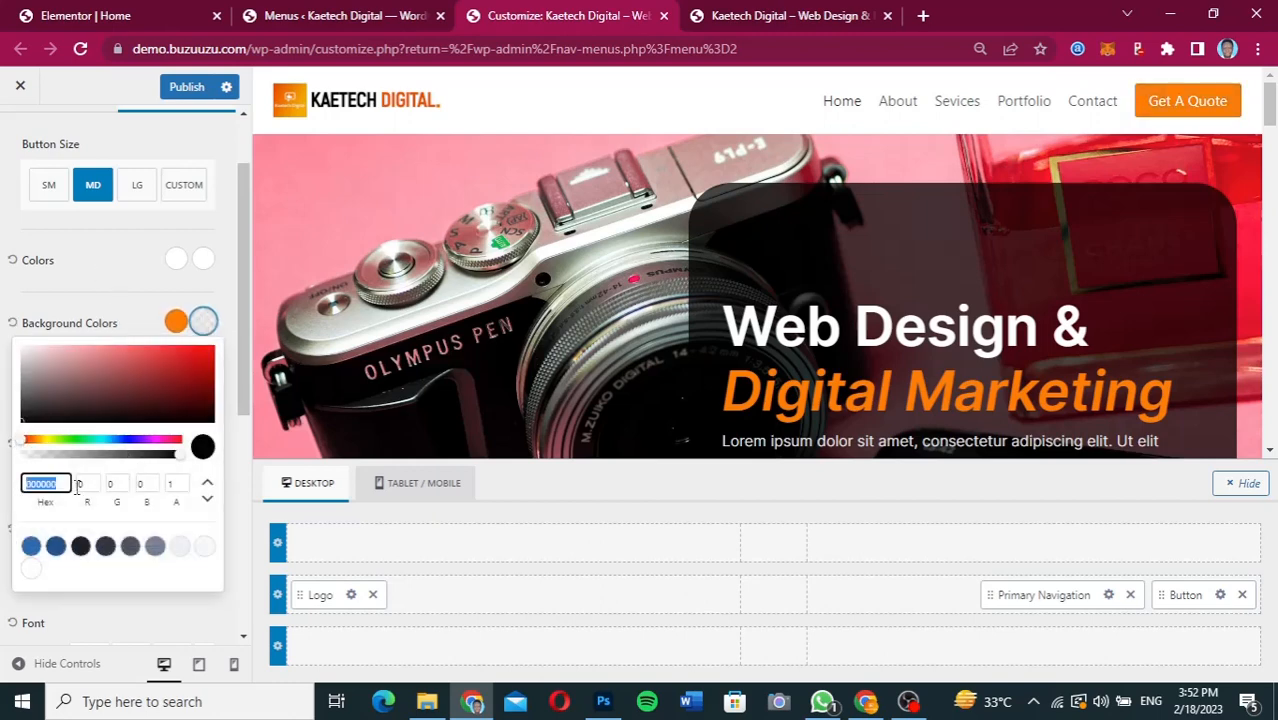
key("ctrl+v")
left_click(118, 310)
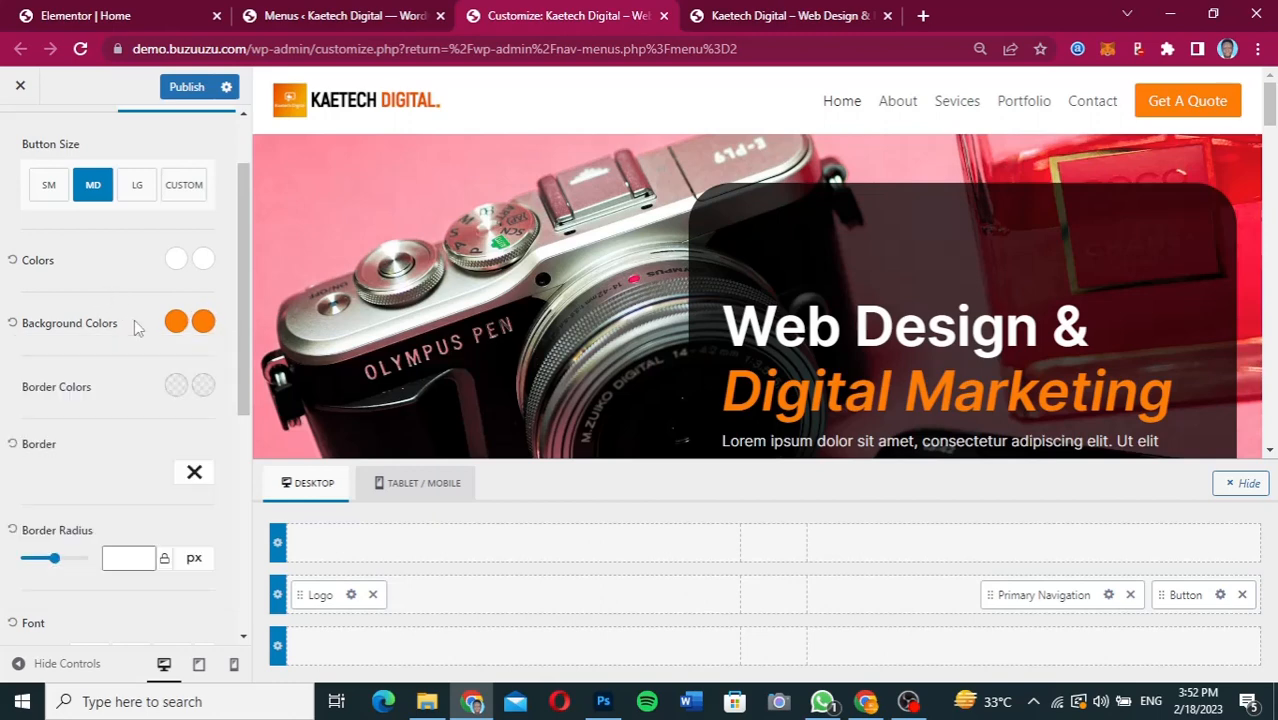
Set the header button's border radius to 50 px.
scroll(124, 452, "down", 2)
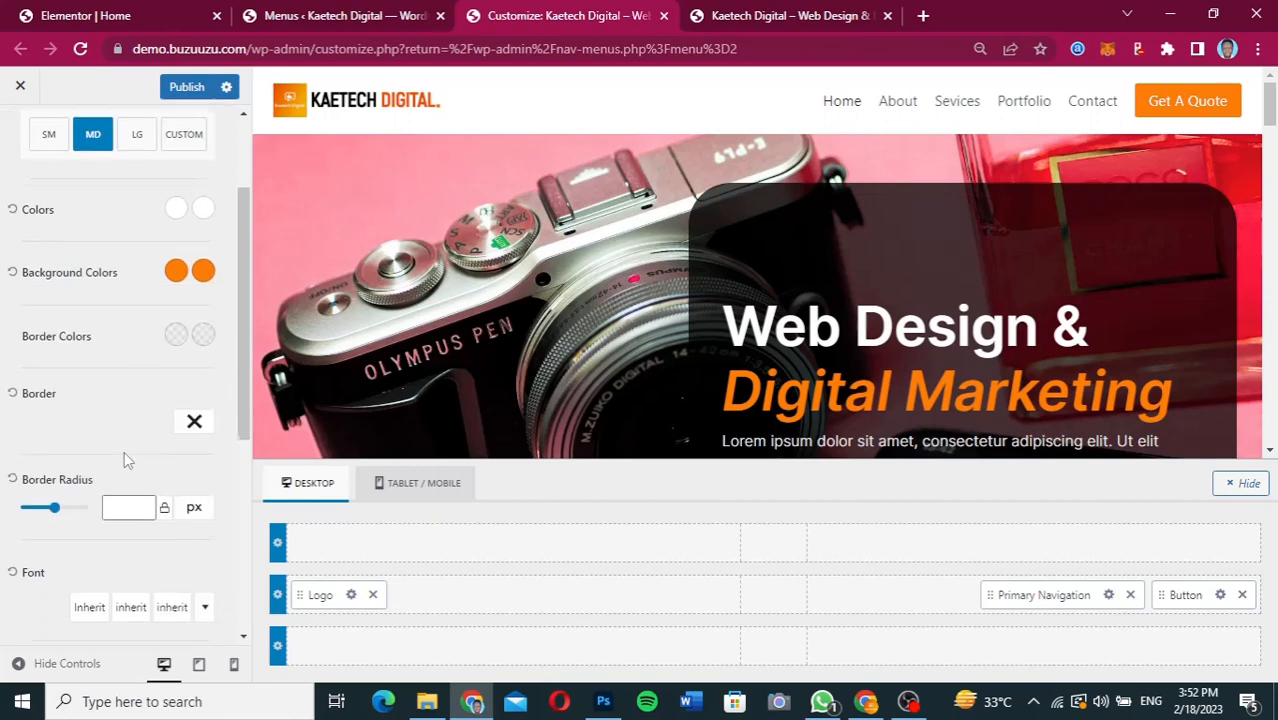
left_click(116, 471)
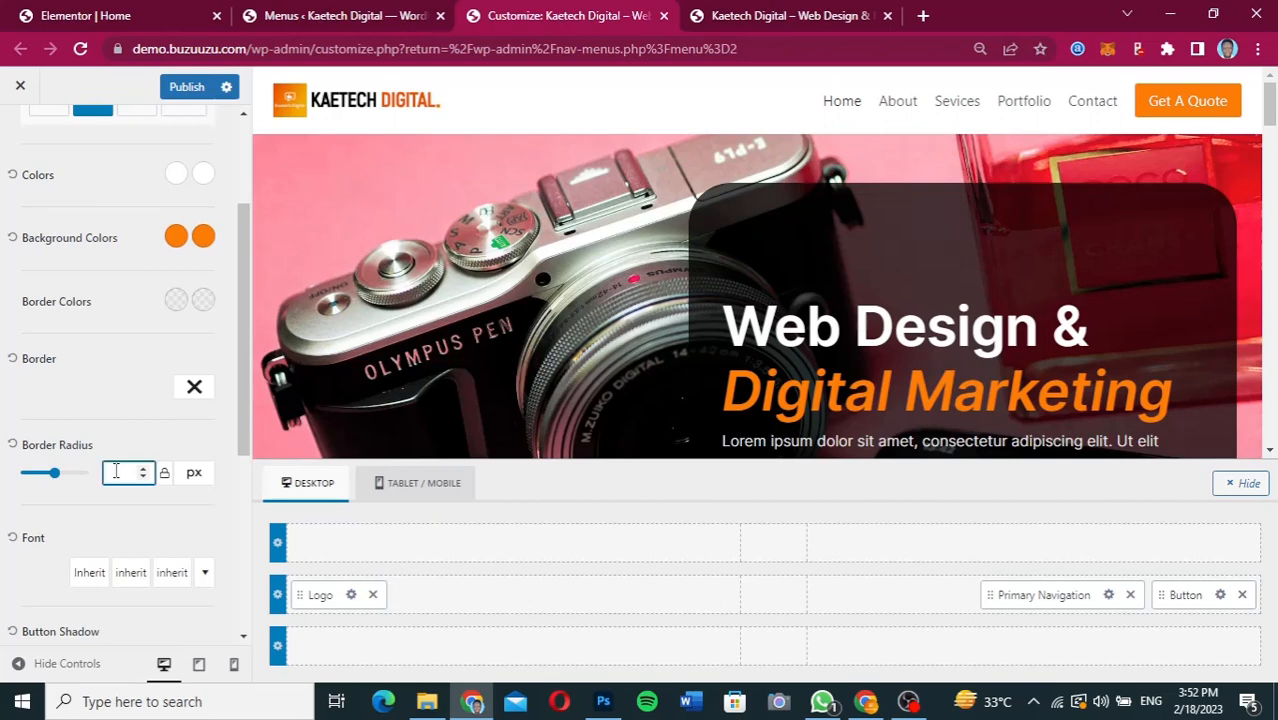
type("50")
Set the header button's font to Inter with a weight of 600.
scroll(112, 553, "down", 2)
left_click(90, 430)
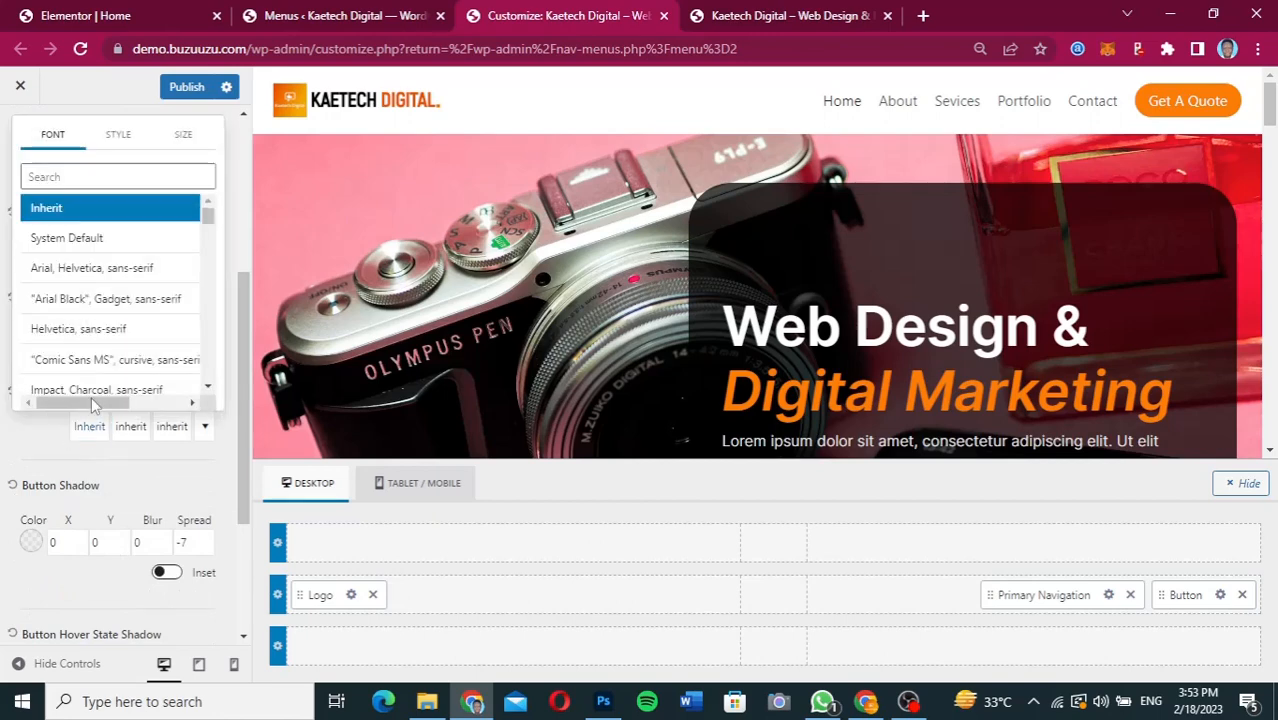
left_click(127, 178)
type("inter")
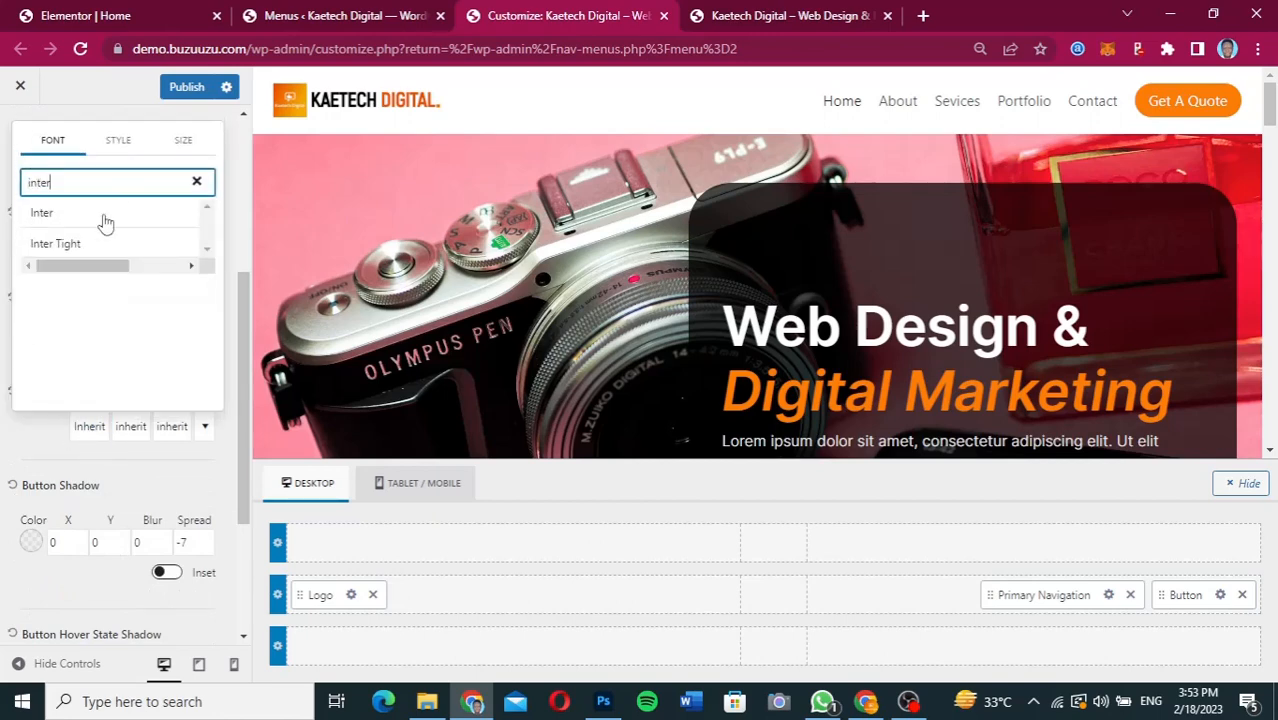
left_click(104, 216)
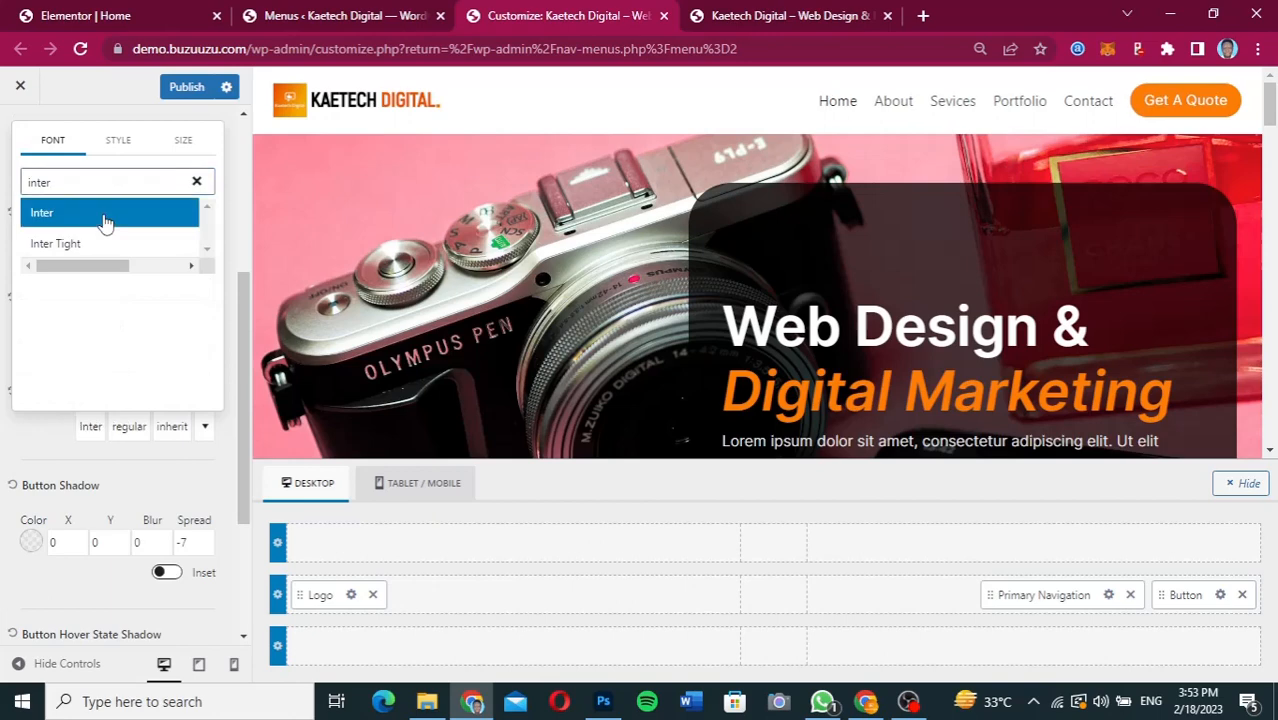
left_click(133, 428)
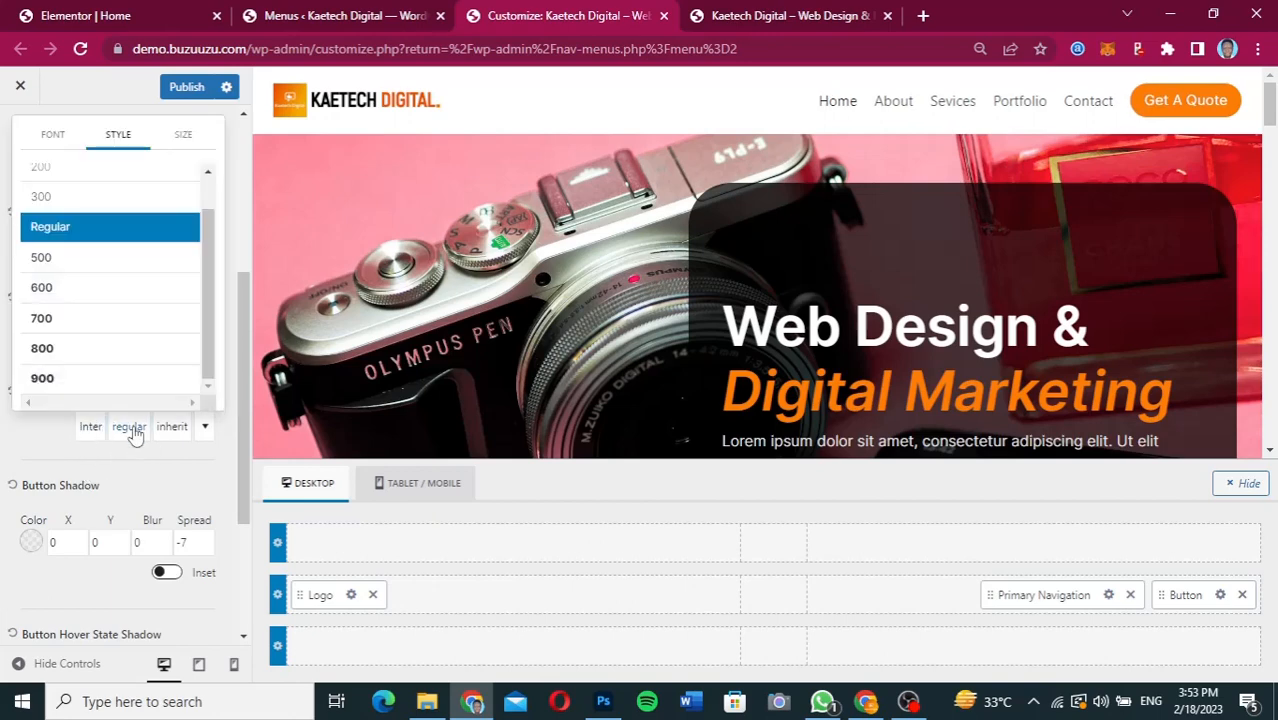
left_click(108, 288)
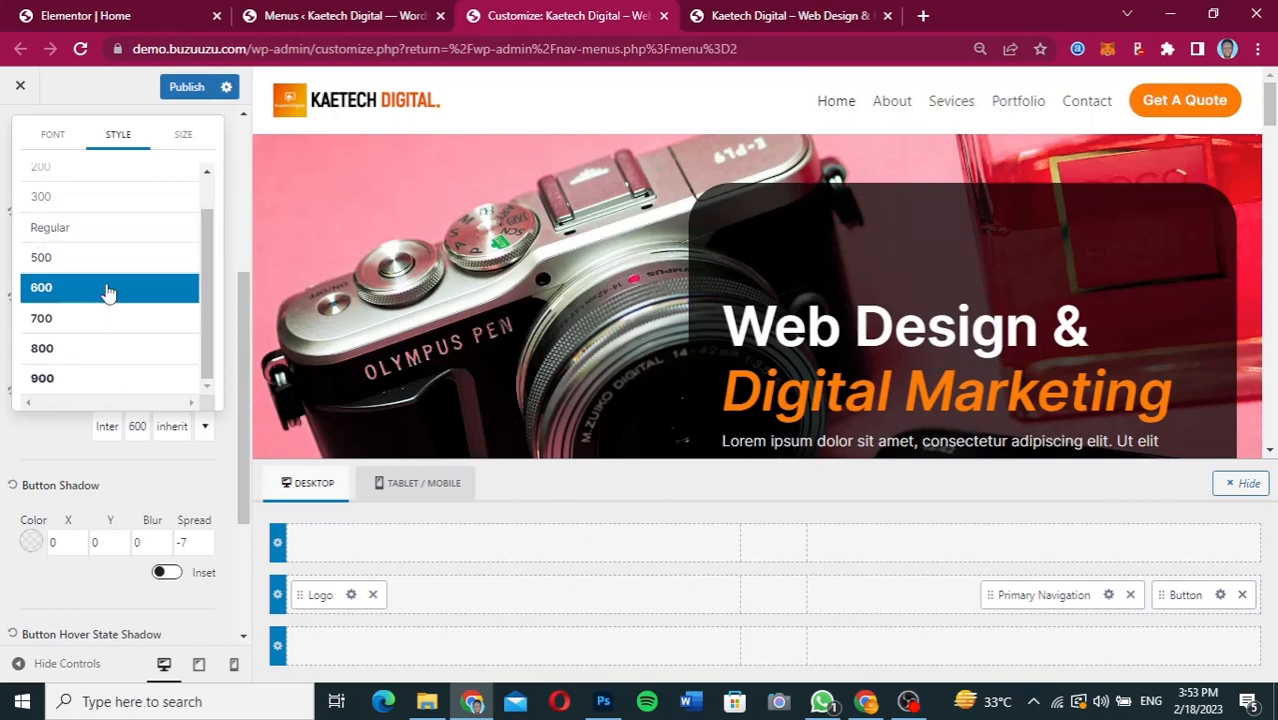
left_click(57, 429)
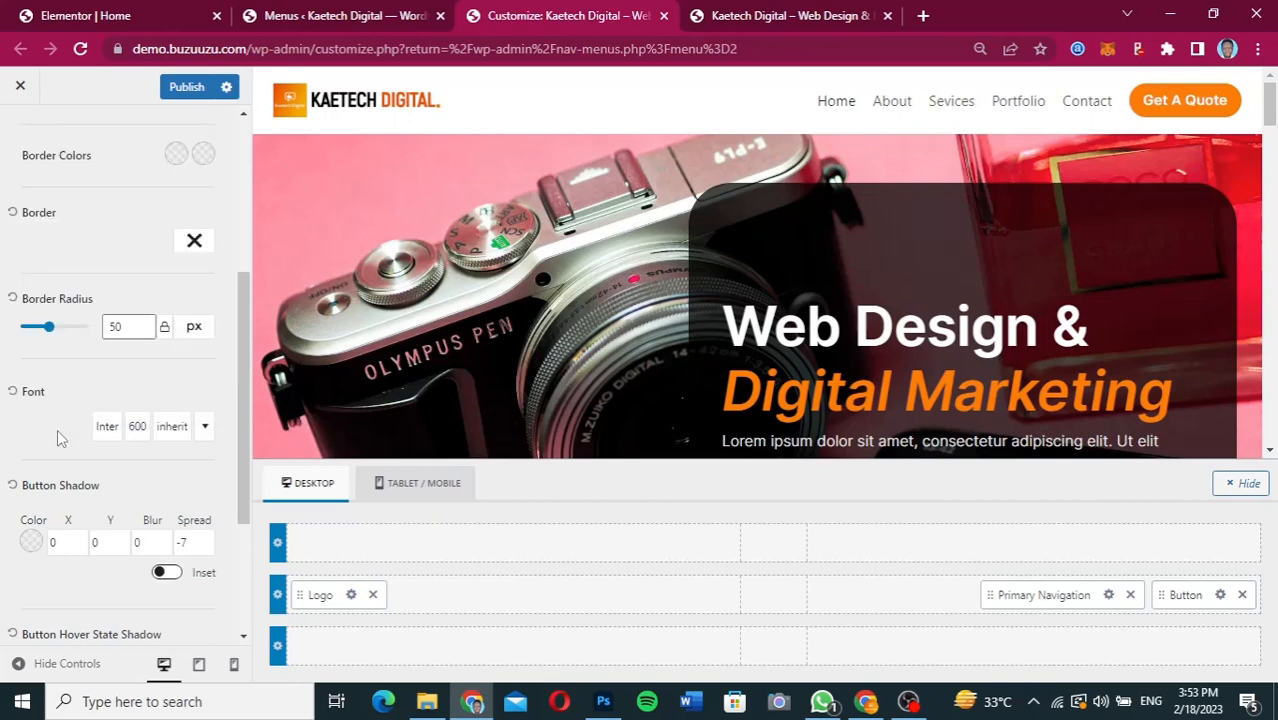
scroll(57, 429, "down", 3)
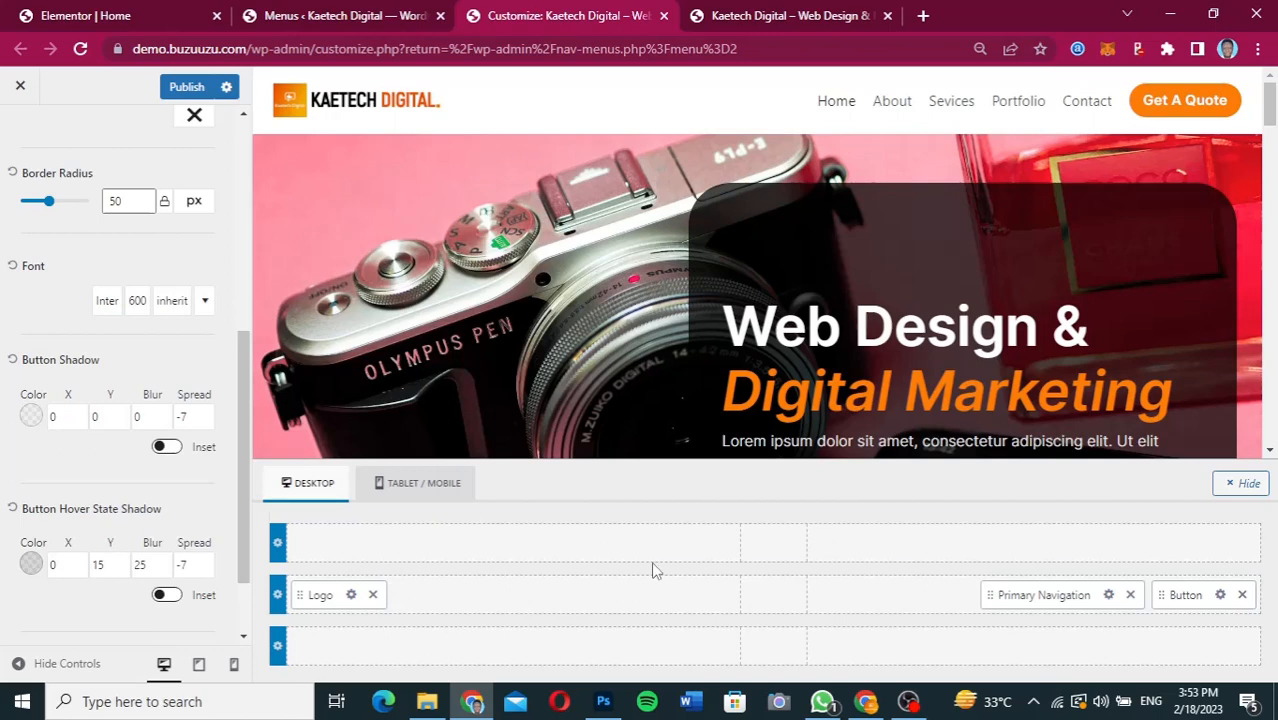
Set the primary navigation's normal link colour to black, 000000.
left_click(1108, 596)
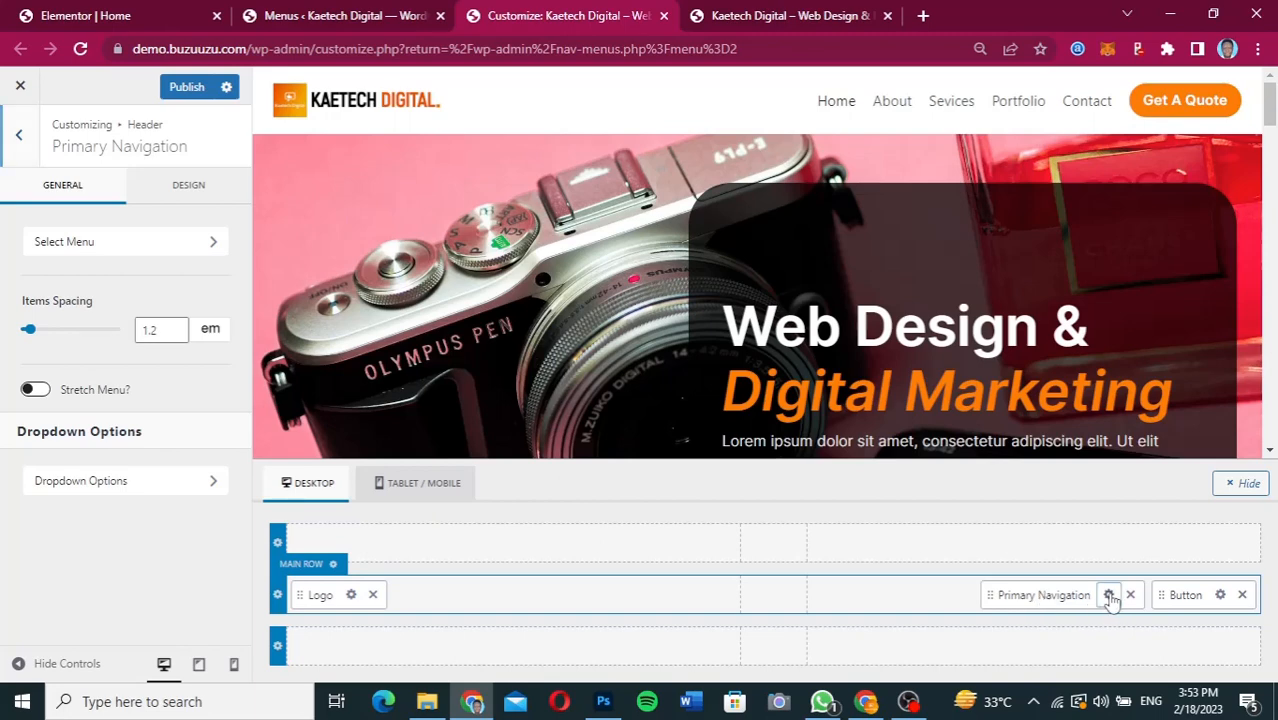
left_click(193, 189)
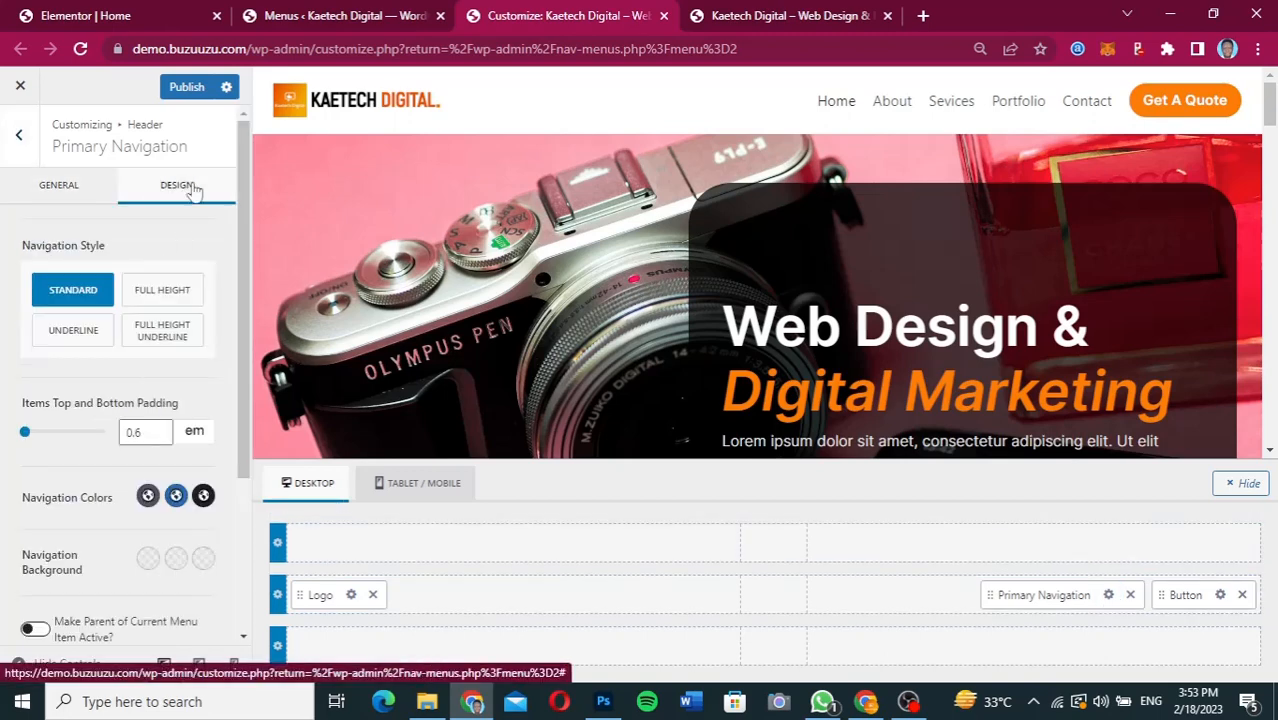
left_click(147, 497)
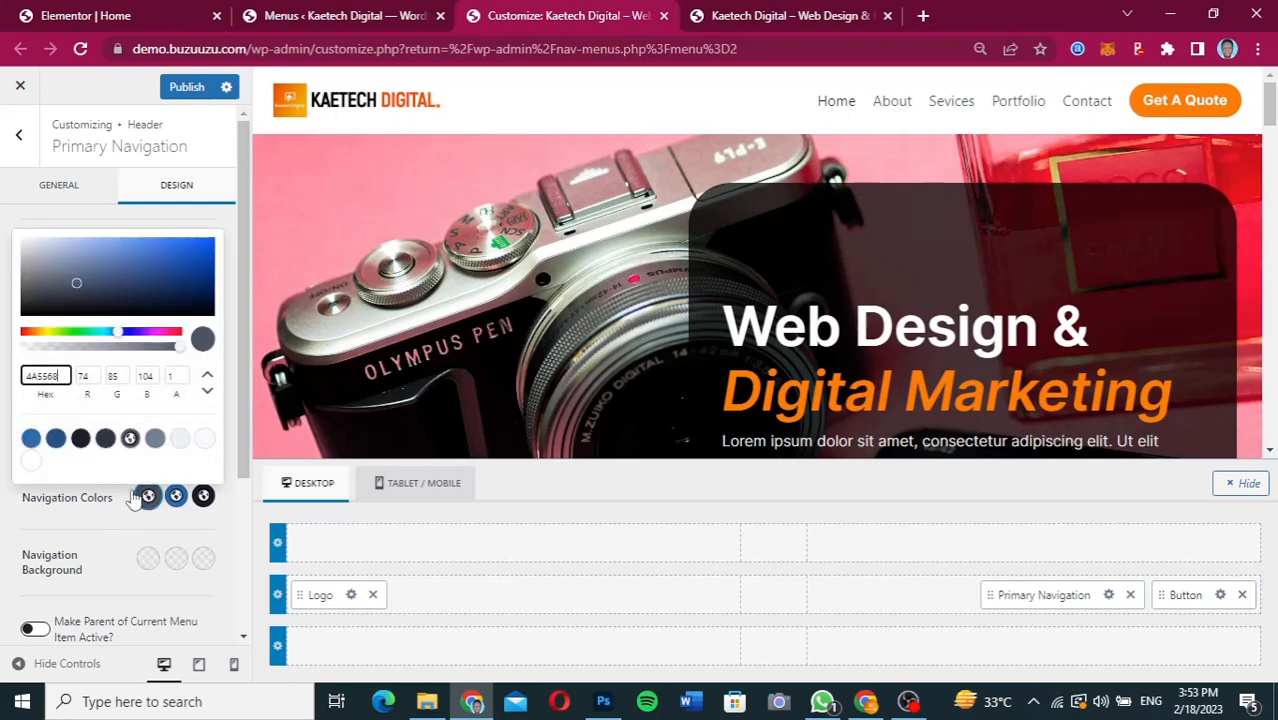
left_click_drag(24, 312, 15, 337)
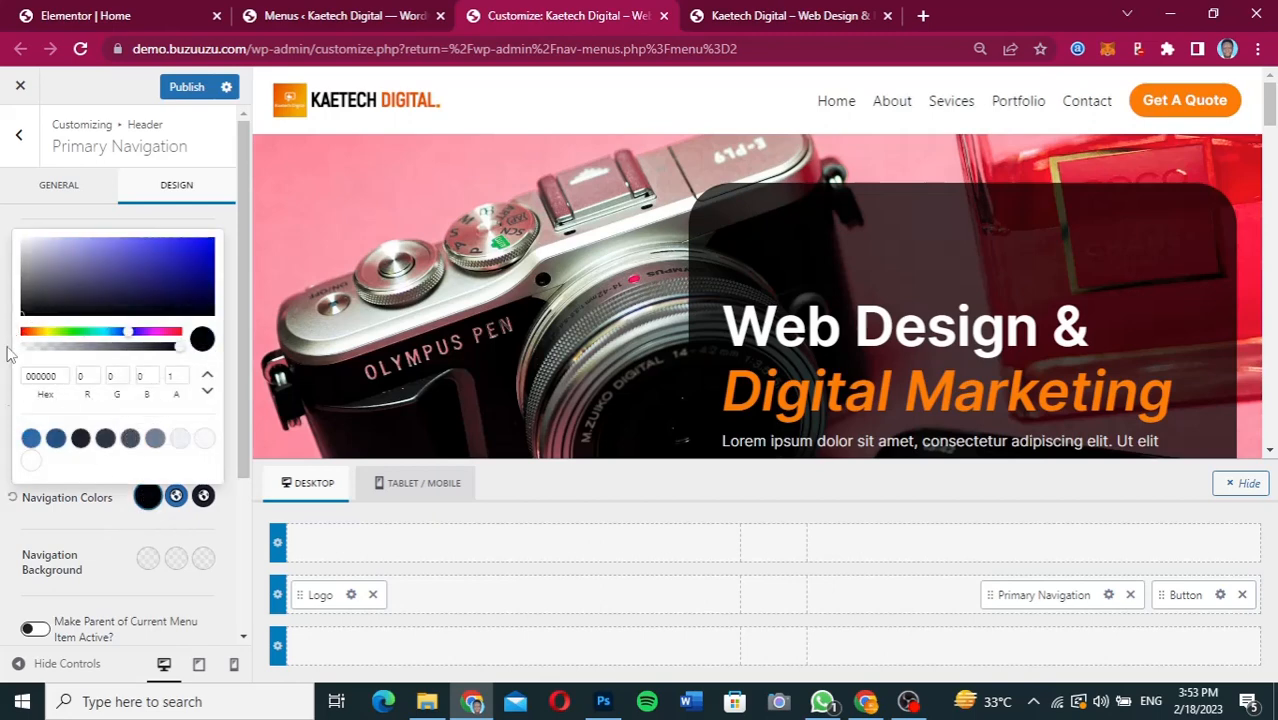
left_click(58, 508)
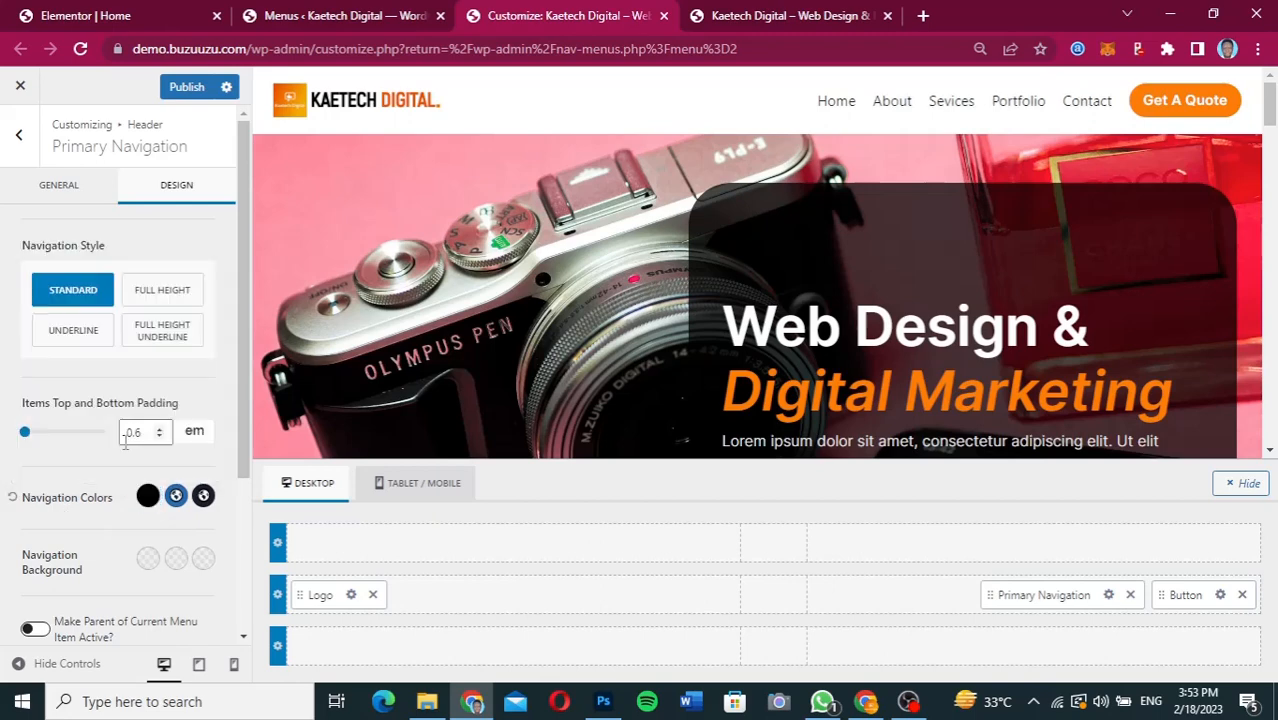
Apply the copied orange FE7E07 to the primary navigation's hover and active link colours.
scroll(120, 440, "down", 3)
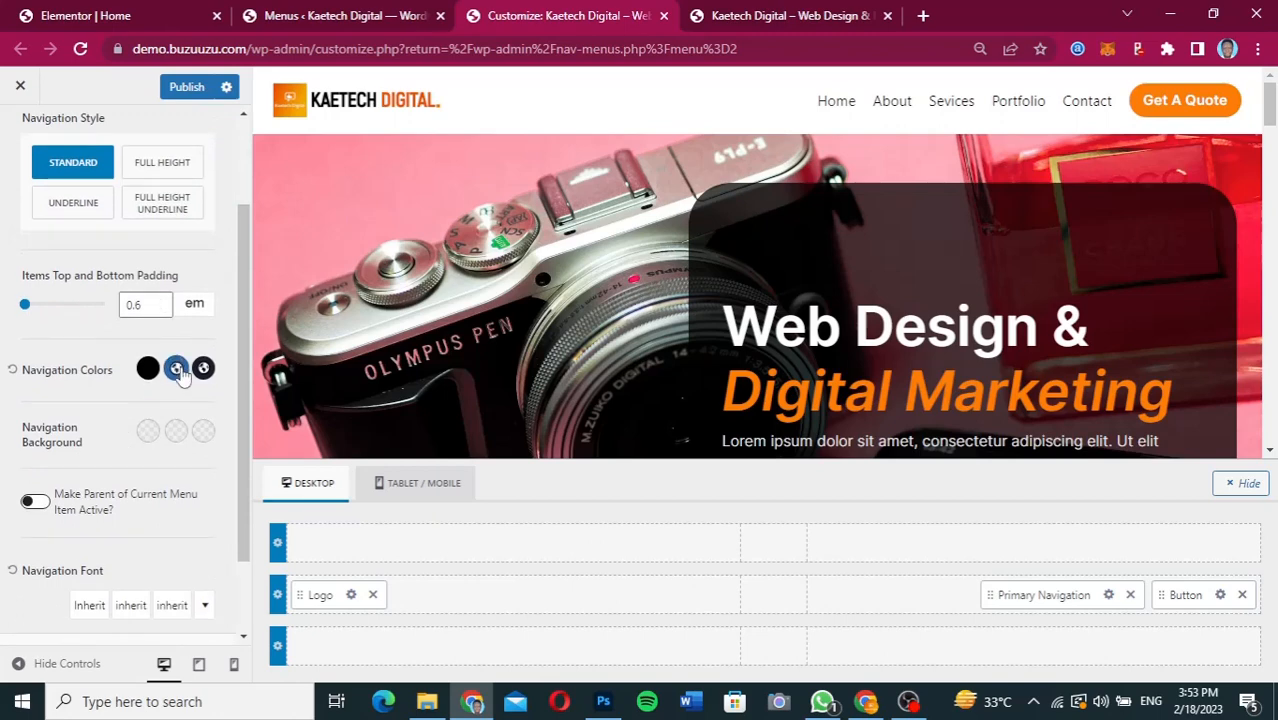
left_click(177, 369)
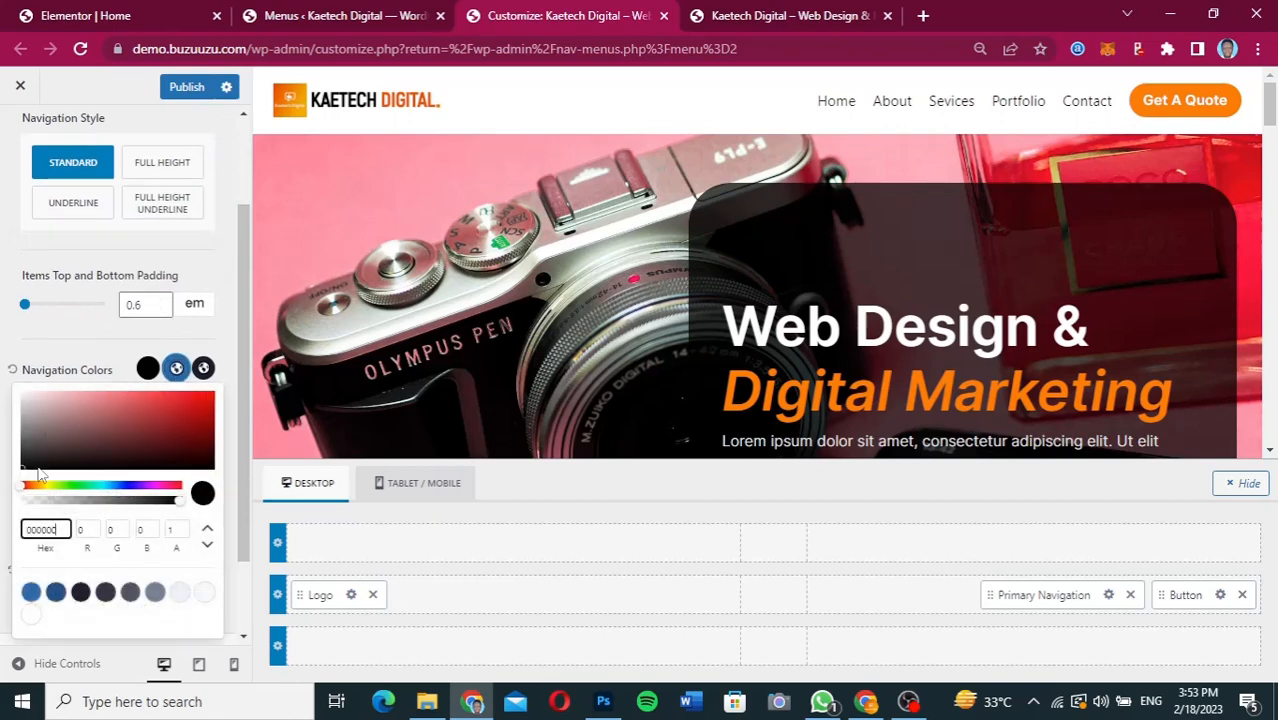
left_click_drag(62, 532, 3, 533)
type("FE7E07")
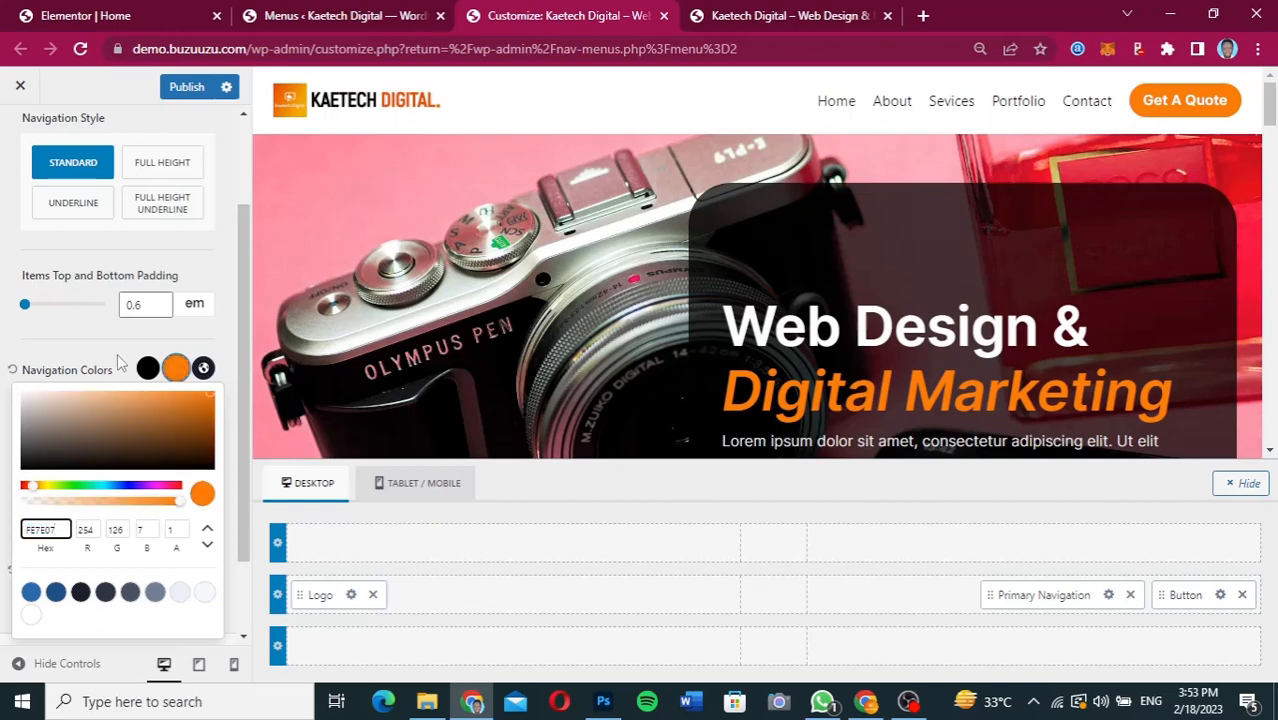
left_click(203, 368)
left_click(203, 368)
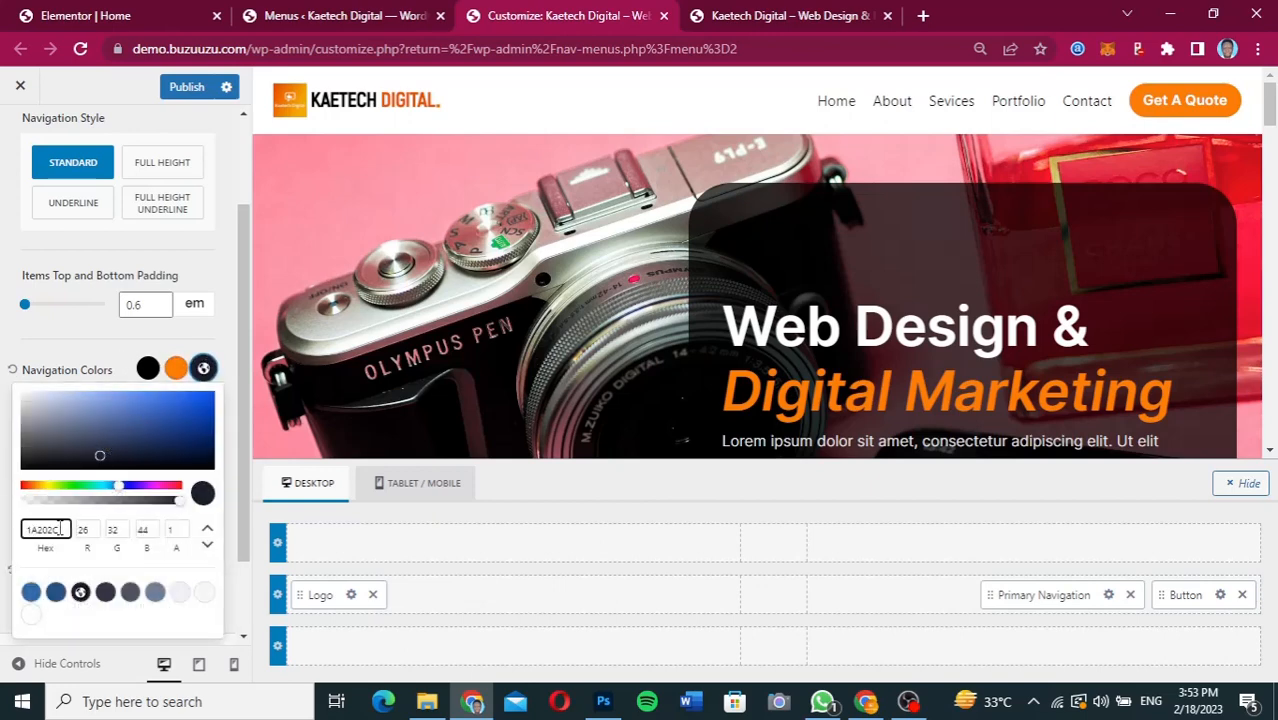
double_click(65, 534)
type("FE7E07")
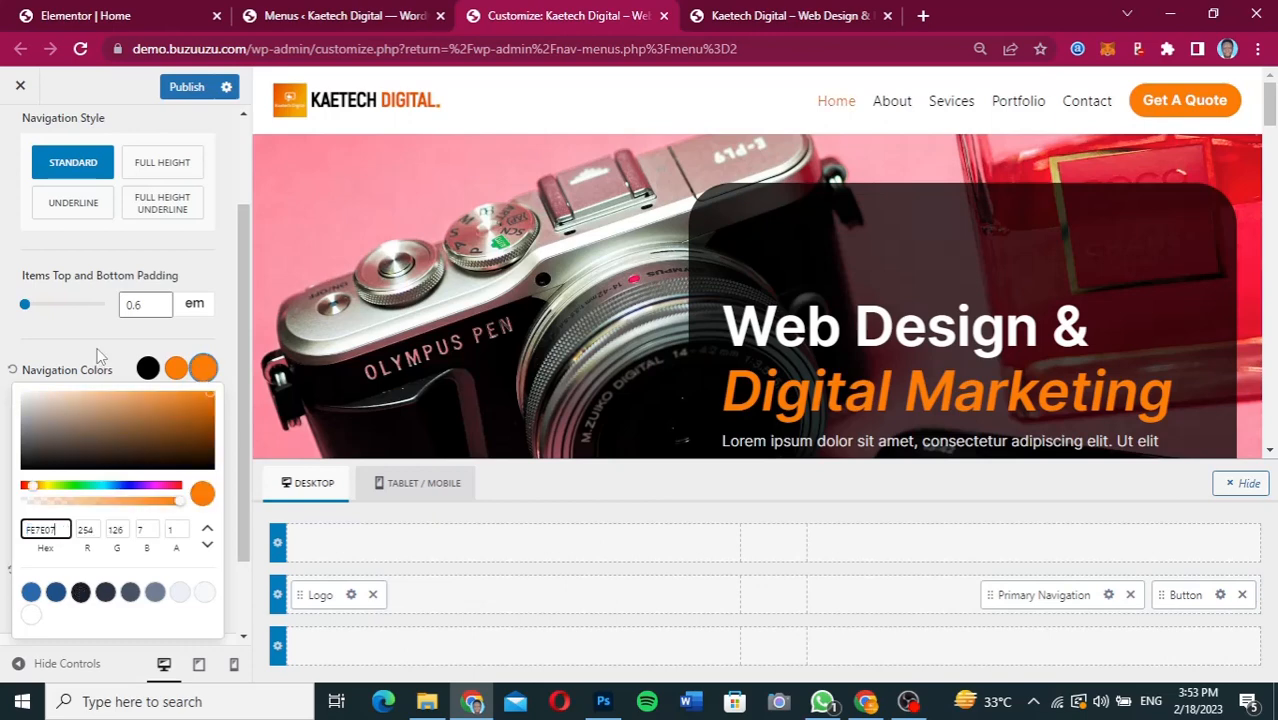
left_click(98, 355)
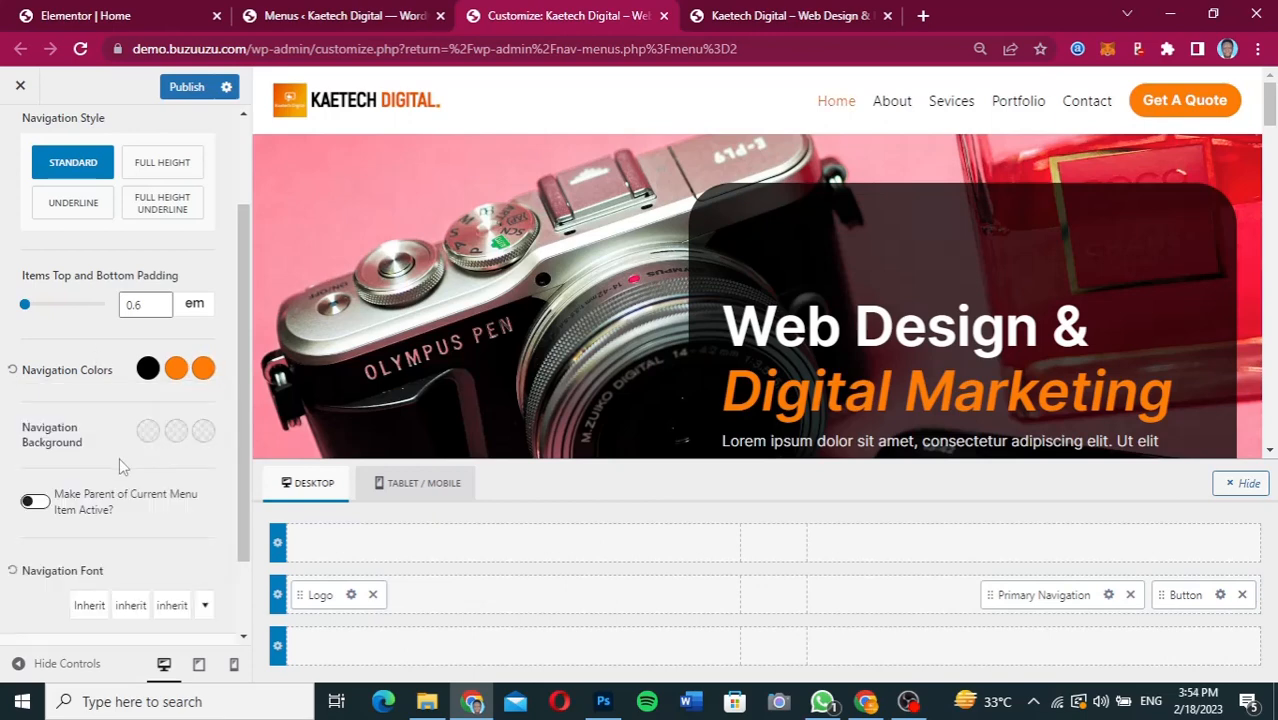
Set the primary navigation's font to Inter.
scroll(119, 465, "down", 1)
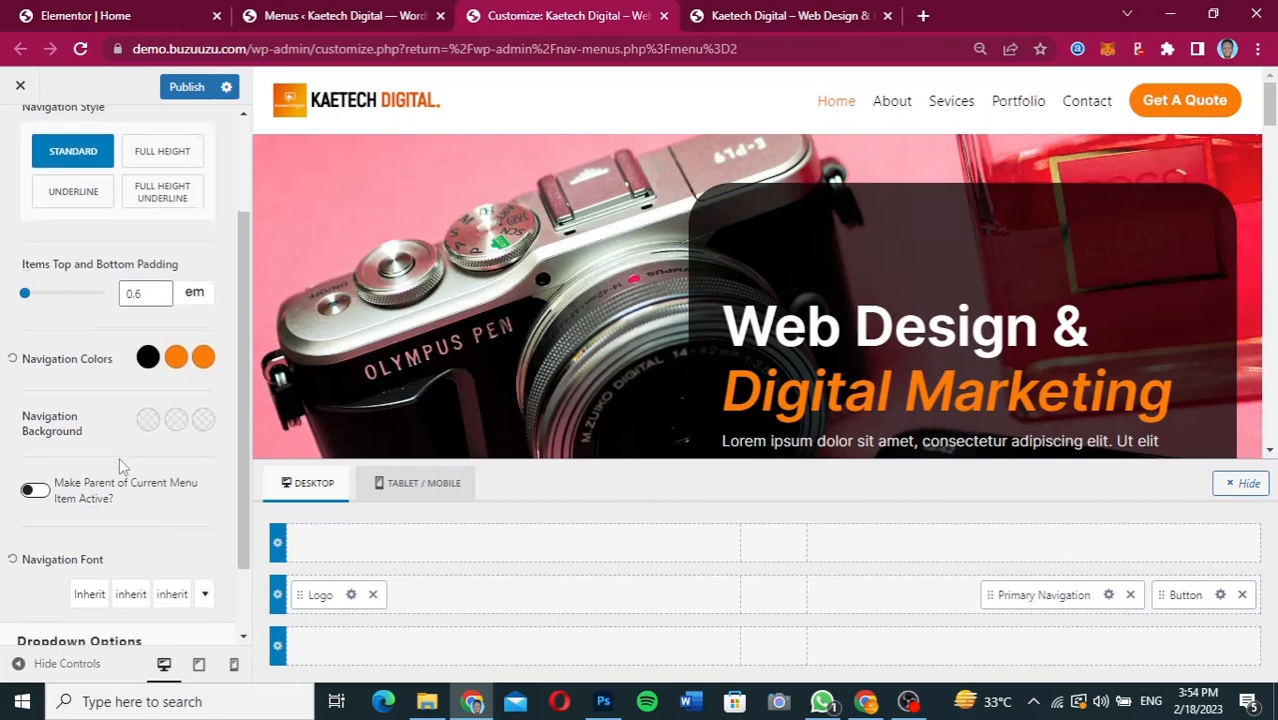
left_click(93, 503)
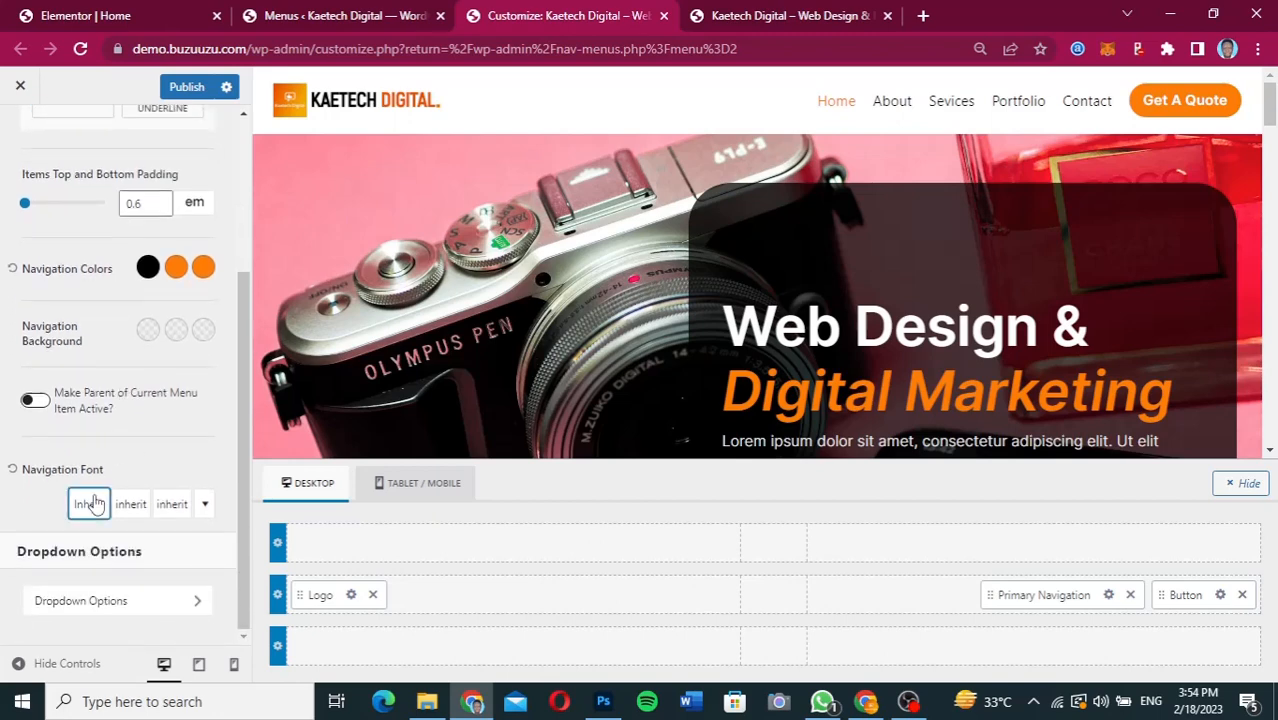
left_click(93, 503)
left_click(112, 250)
type("inter")
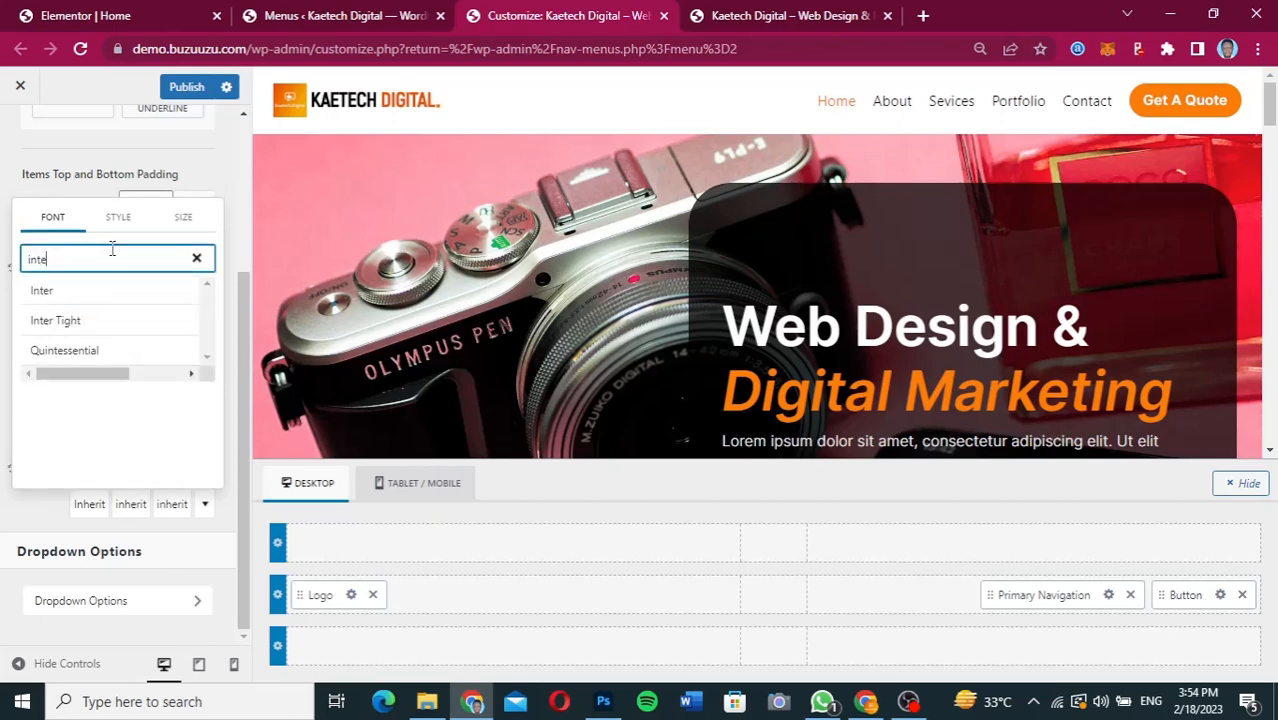
left_click(100, 292)
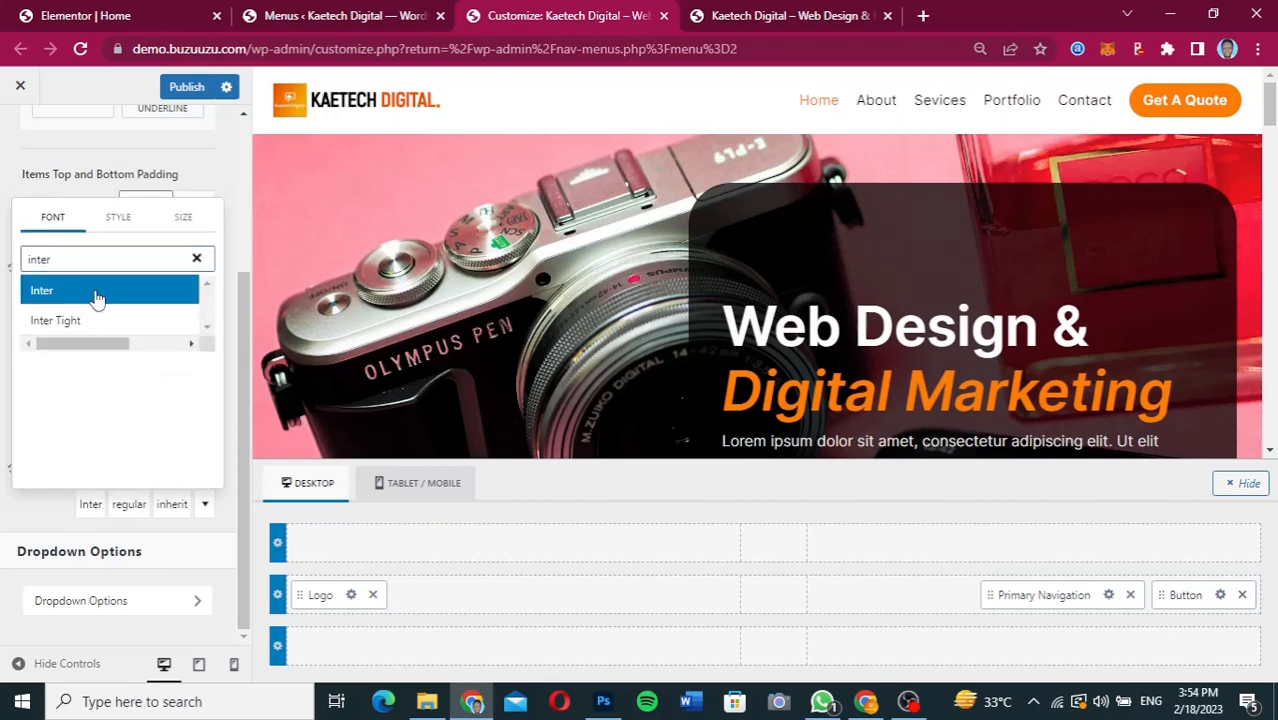
left_click(30, 518)
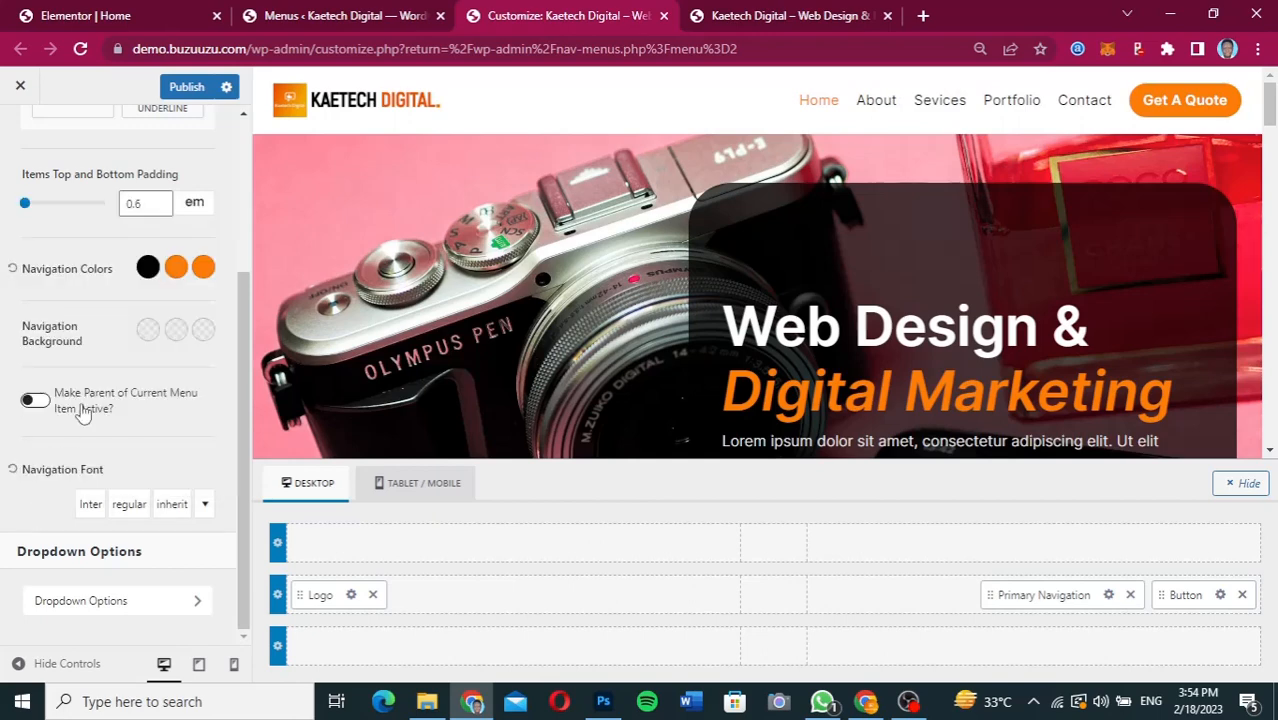
Publish the header customizations.
scroll(84, 410, "up", 3)
scroll(84, 410, "down", 3)
key("ctrl+s")
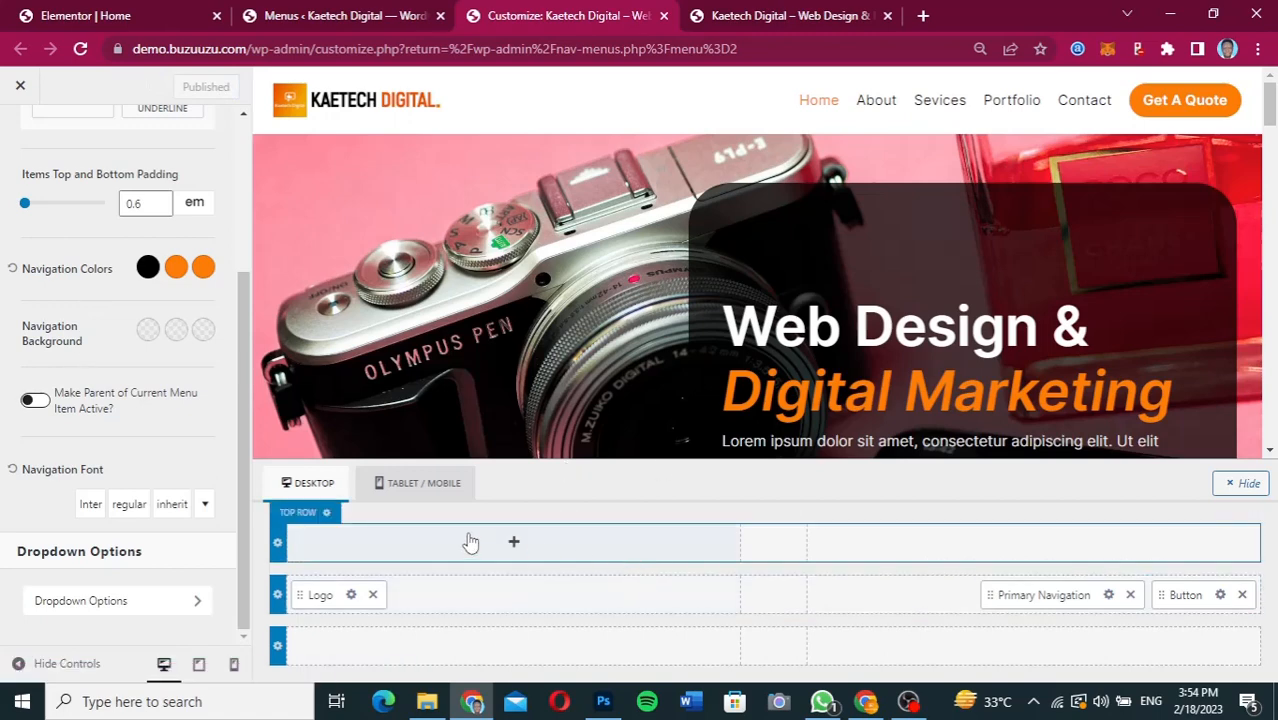
Set the header top row's background colour to black, 000000.
left_click(306, 516)
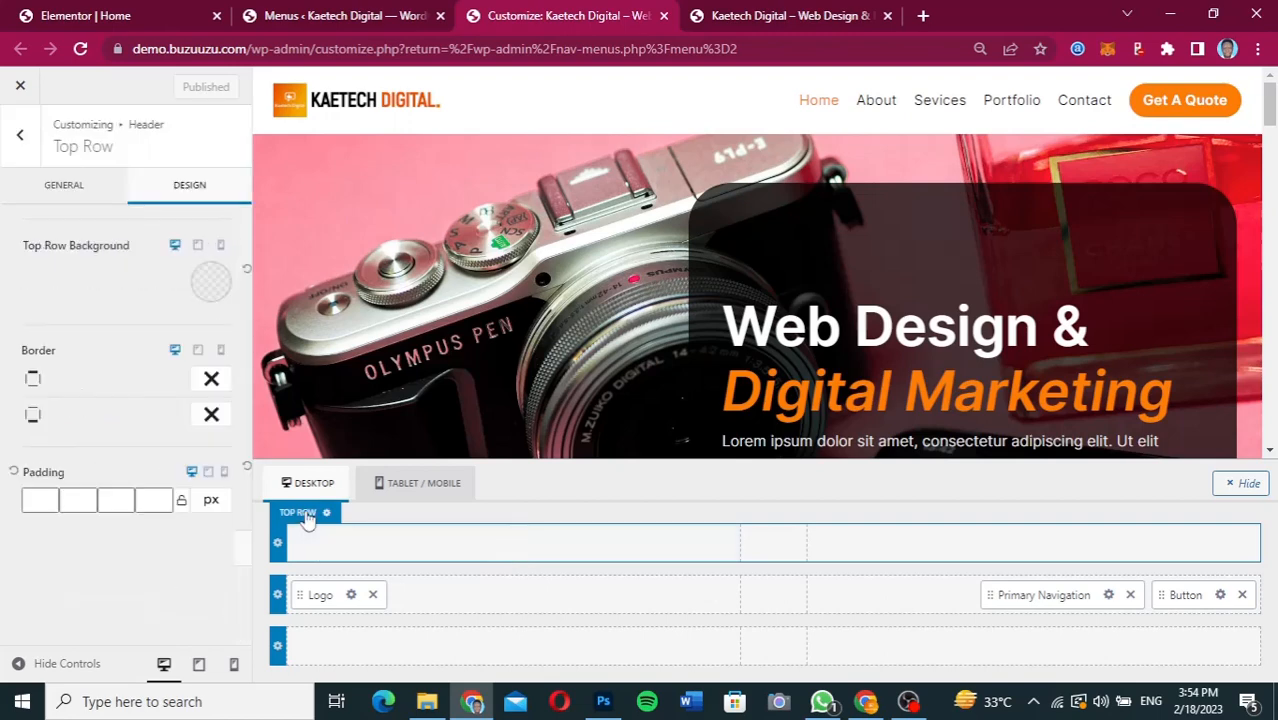
left_click(210, 284)
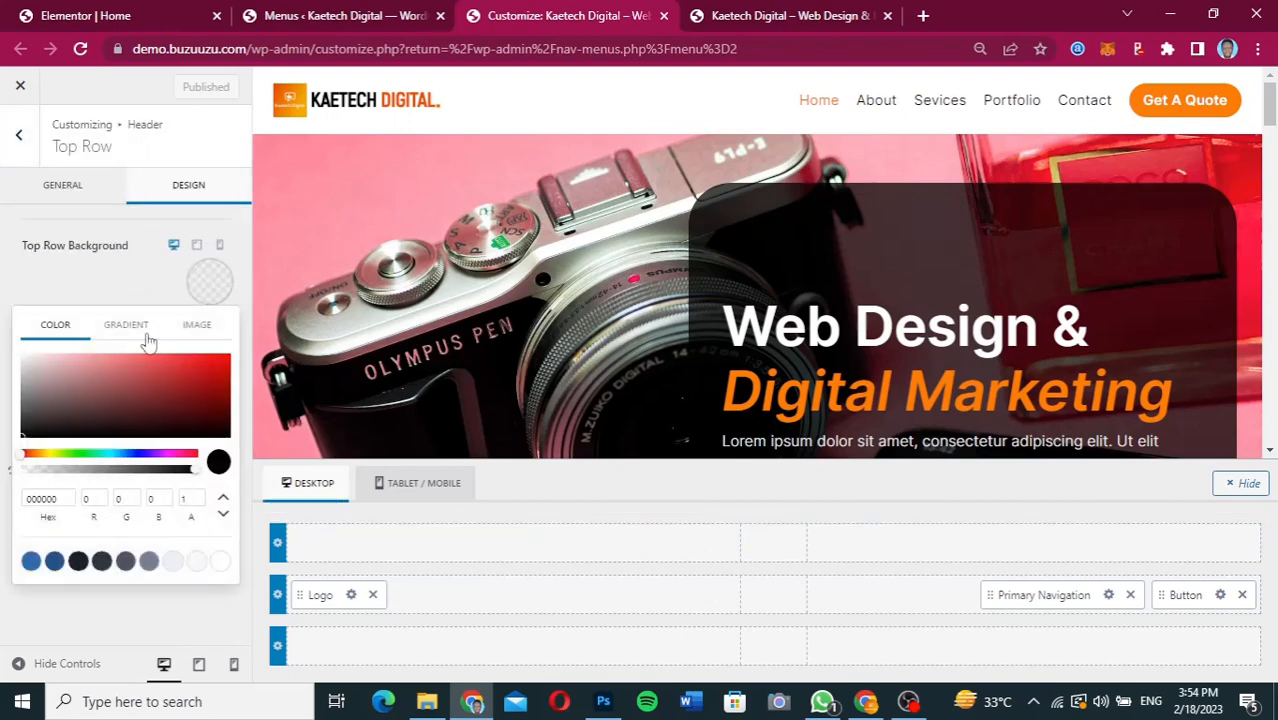
left_click(22, 434)
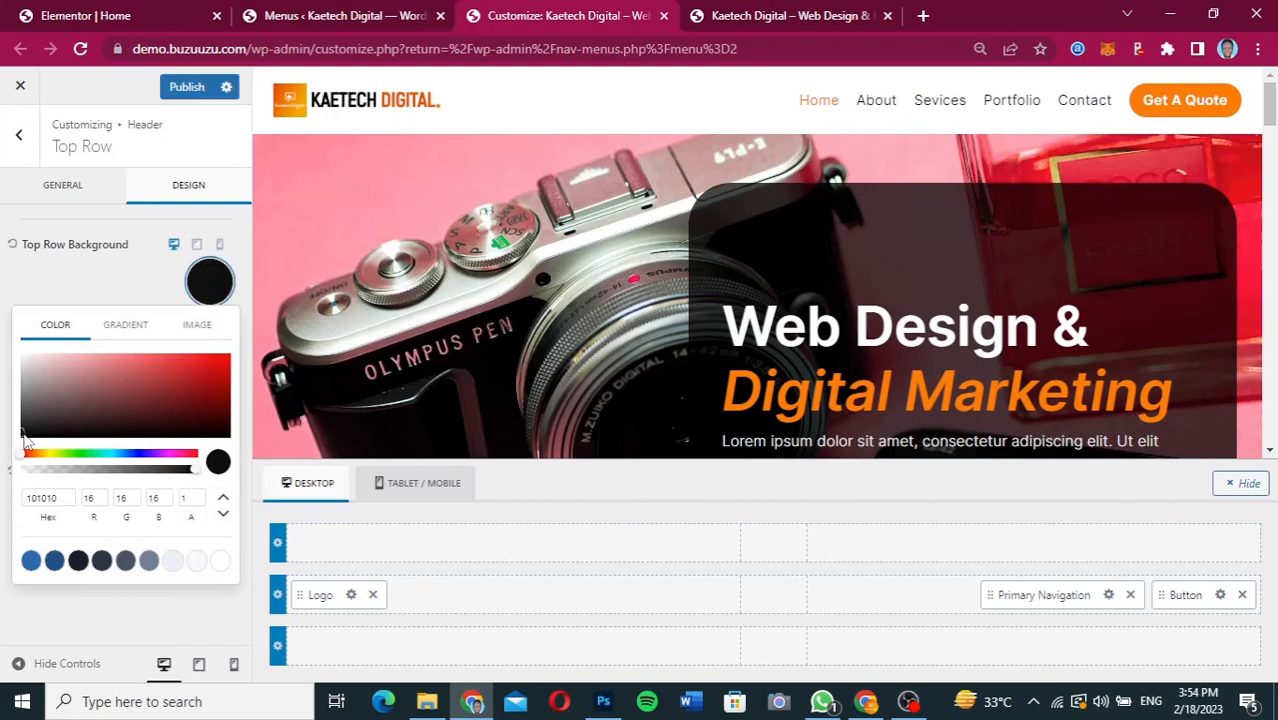
left_click(22, 437)
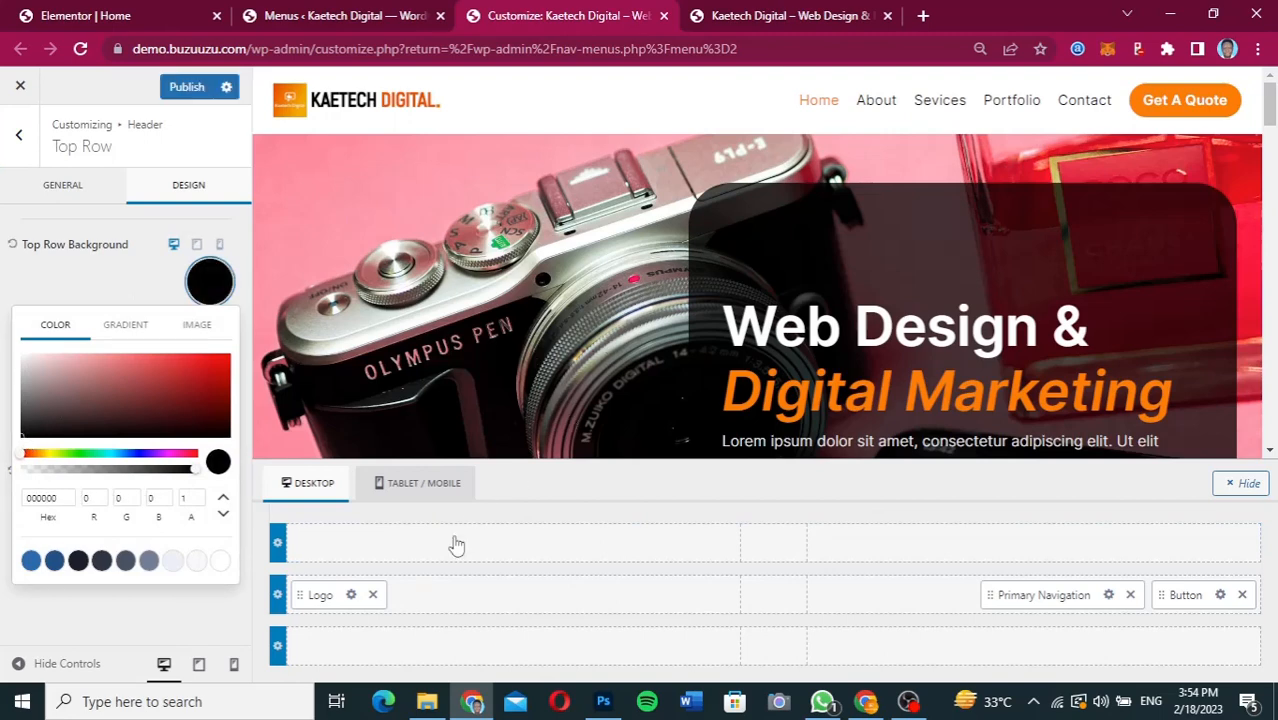
left_click(115, 283)
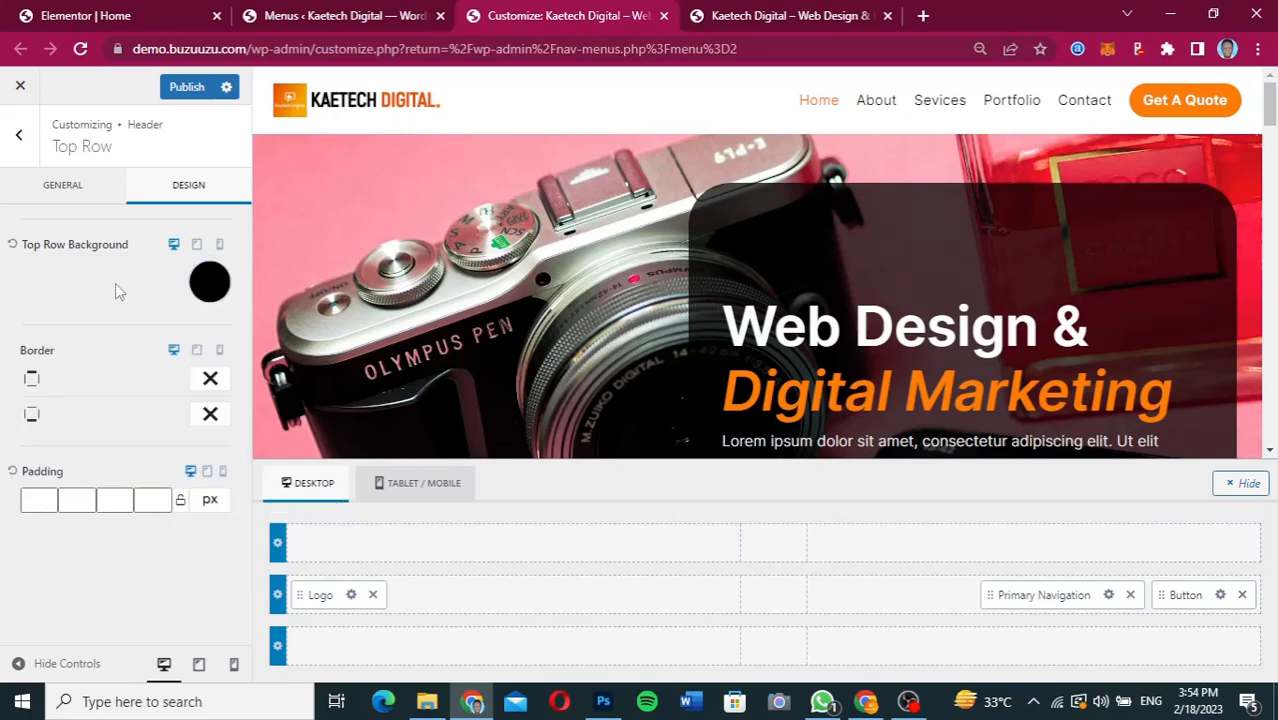
Add an HTML element at the start of the header's top row and set the row's background to dark grey.
left_click(514, 546)
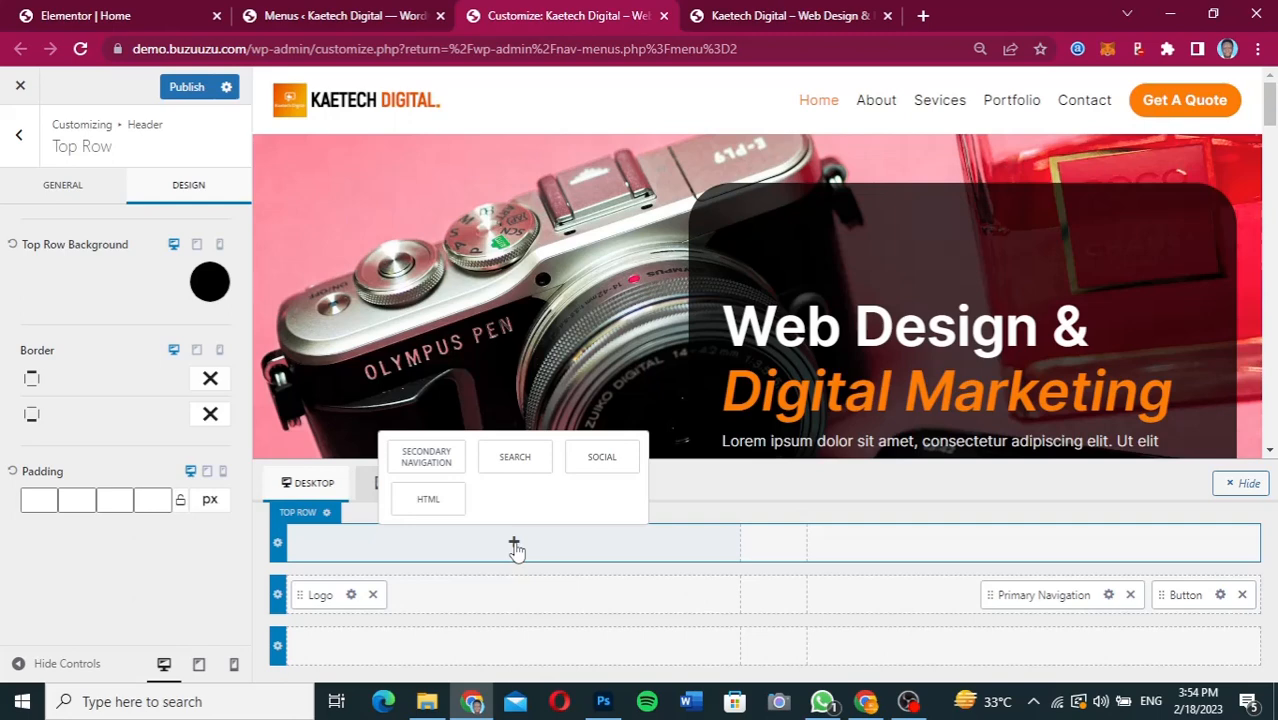
left_click(430, 505)
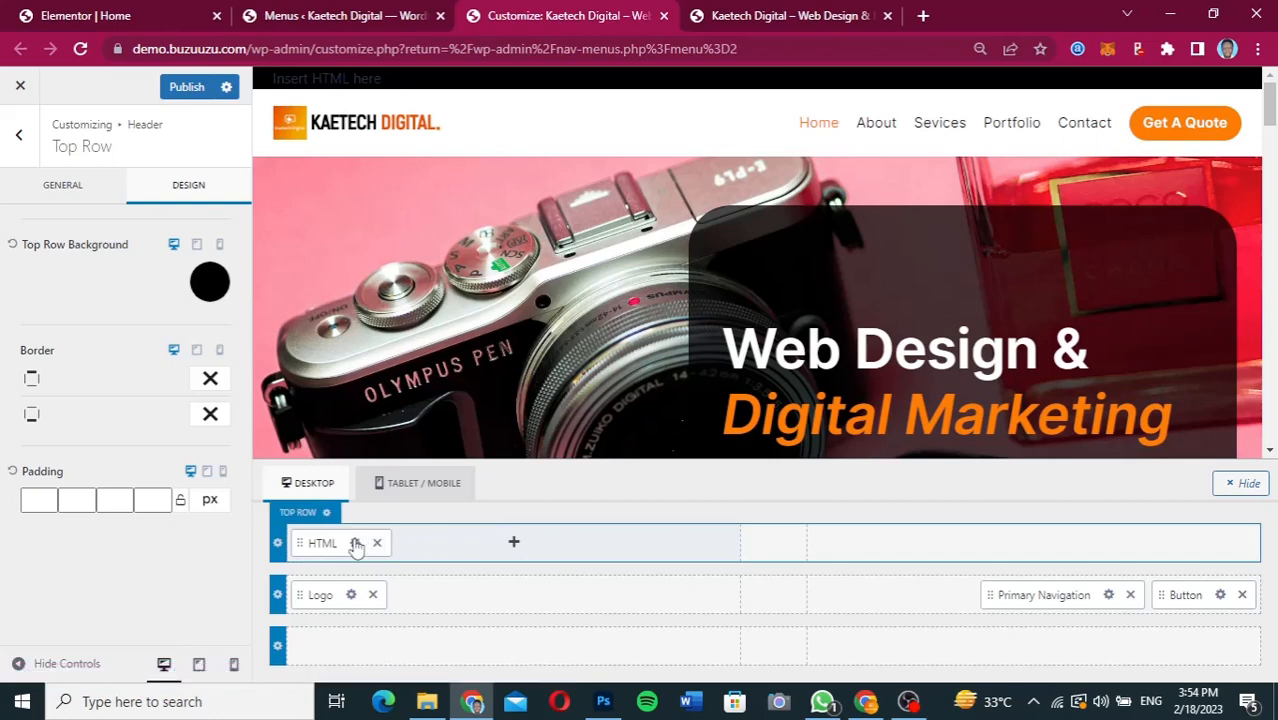
left_click(209, 282)
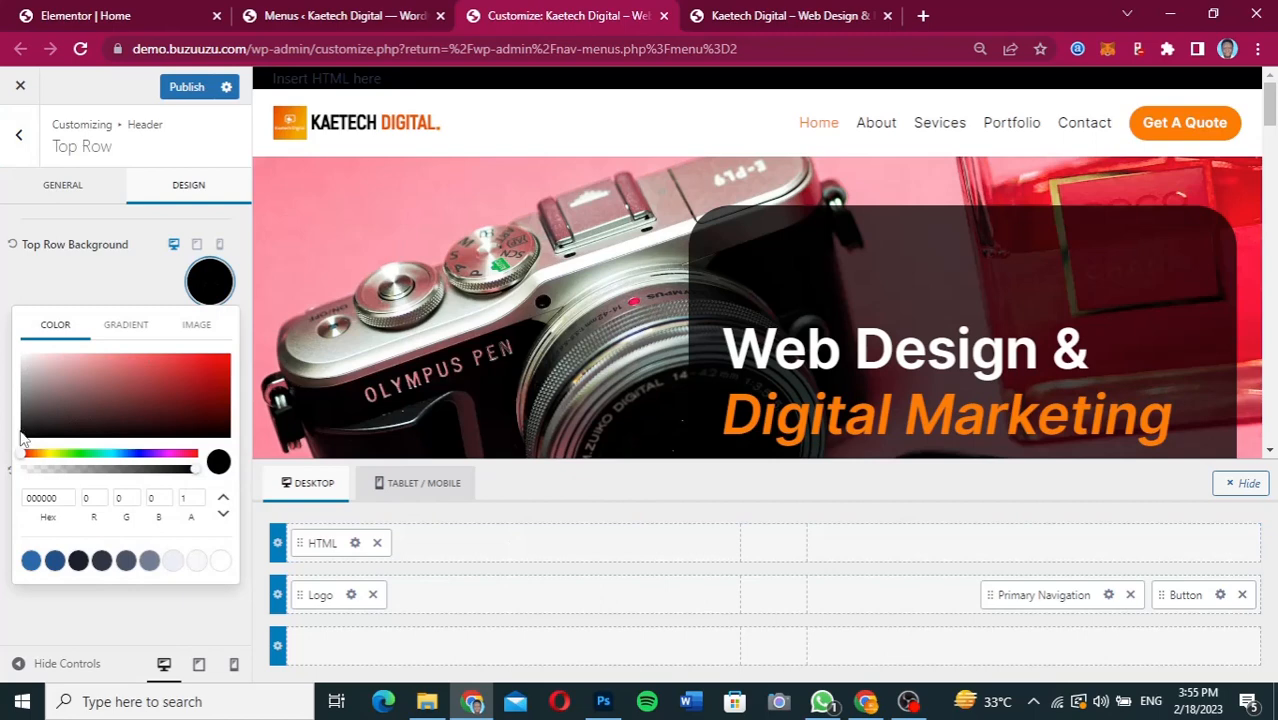
left_click(21, 430)
left_click_drag(21, 430, 21, 427)
left_click(72, 265)
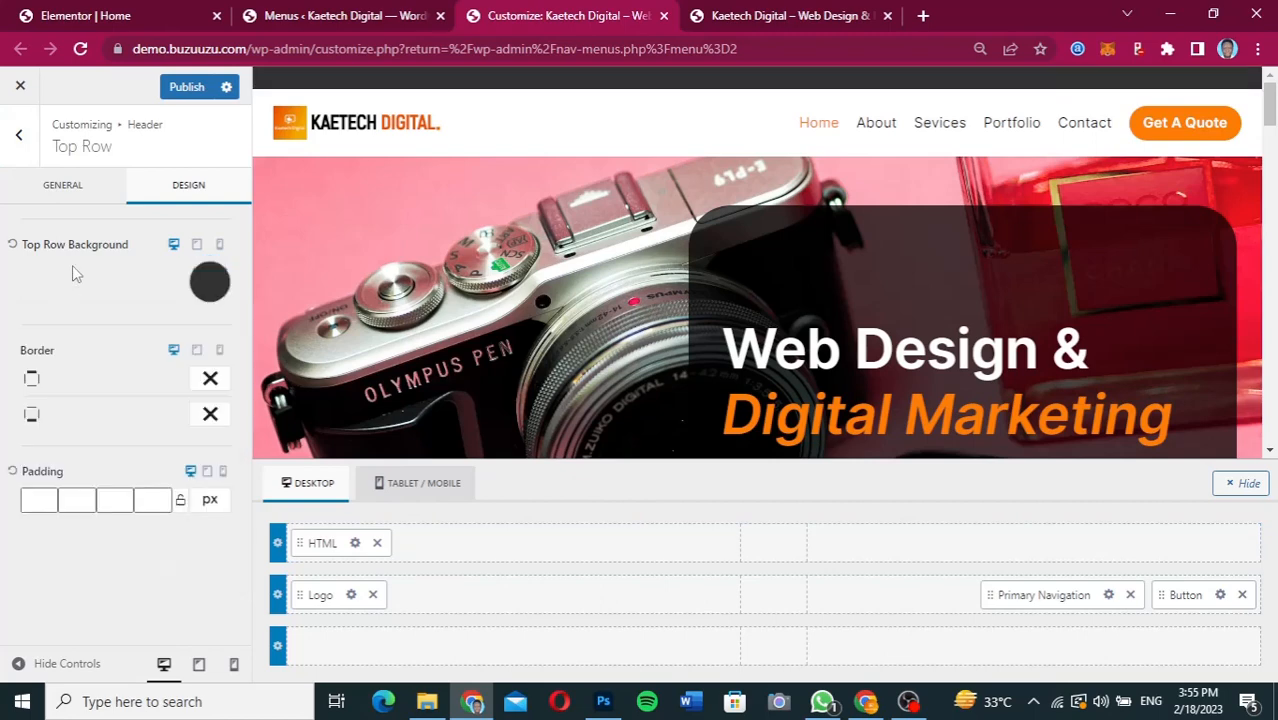
Replace the top row HTML element's placeholder text with the "For Inquiries Call" line and phone number copied from the Figma design.
left_click(357, 544)
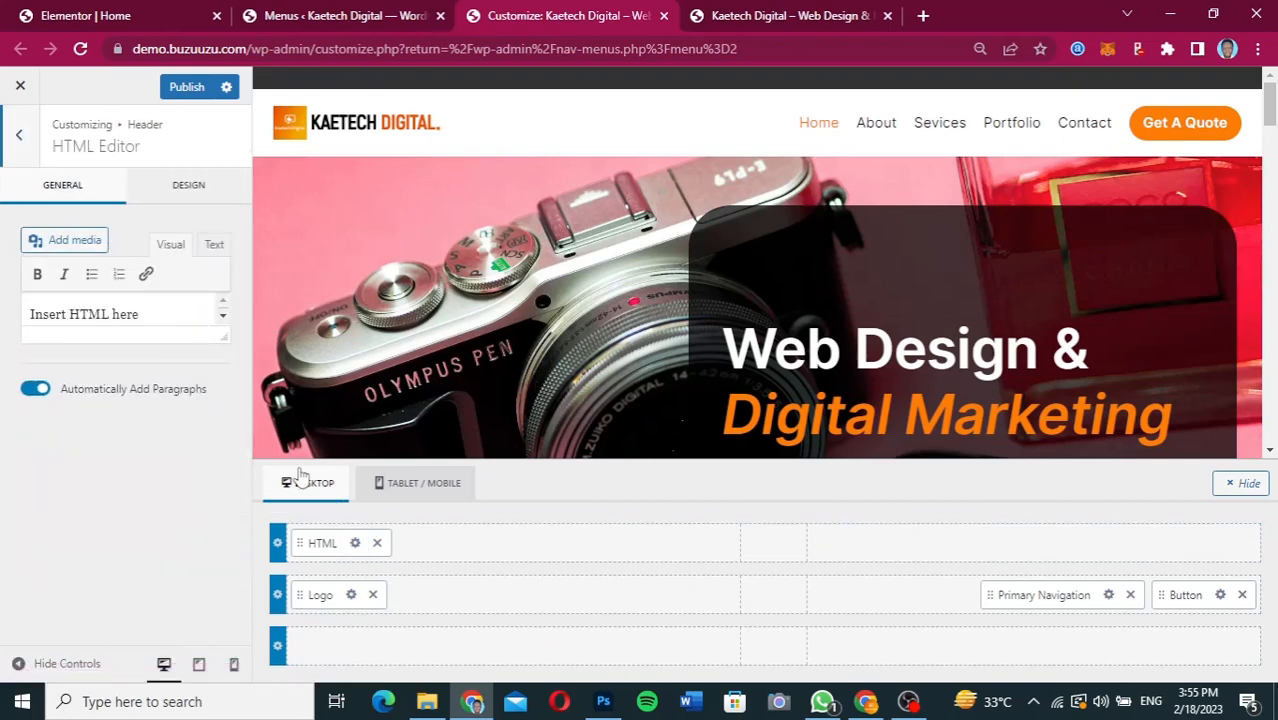
left_click(865, 701)
left_click(447, 318)
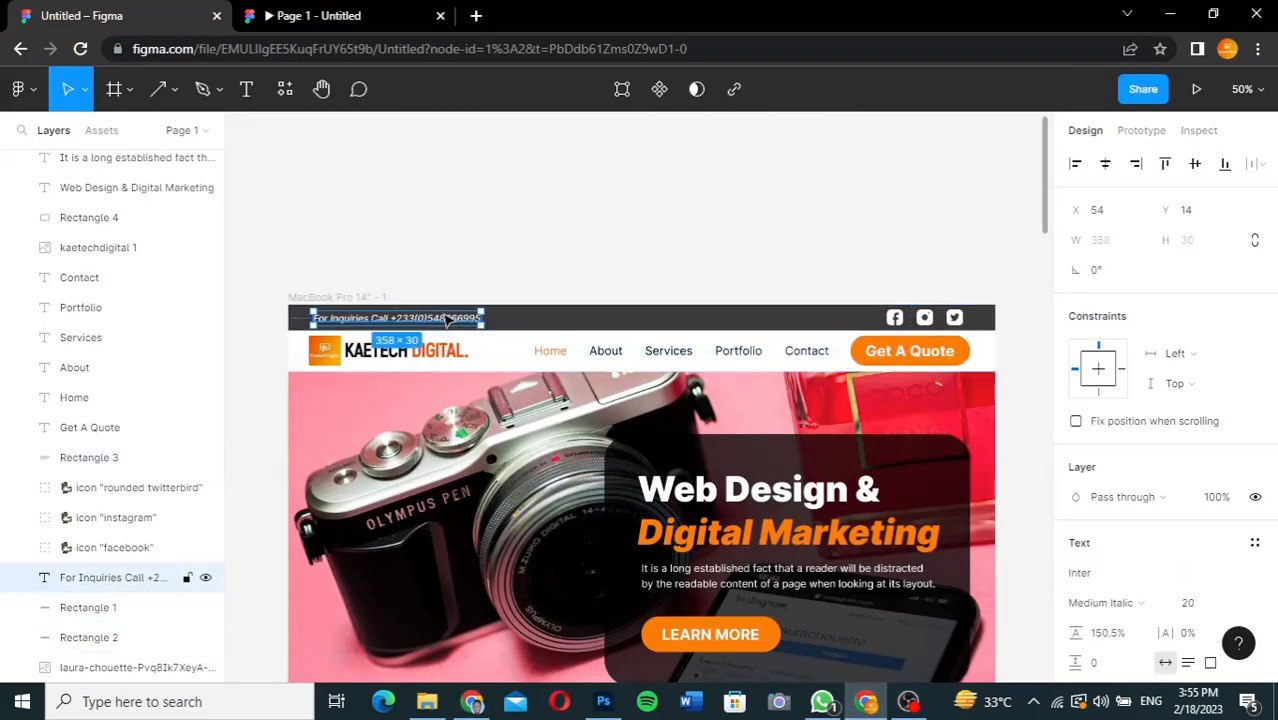
double_click(446, 317)
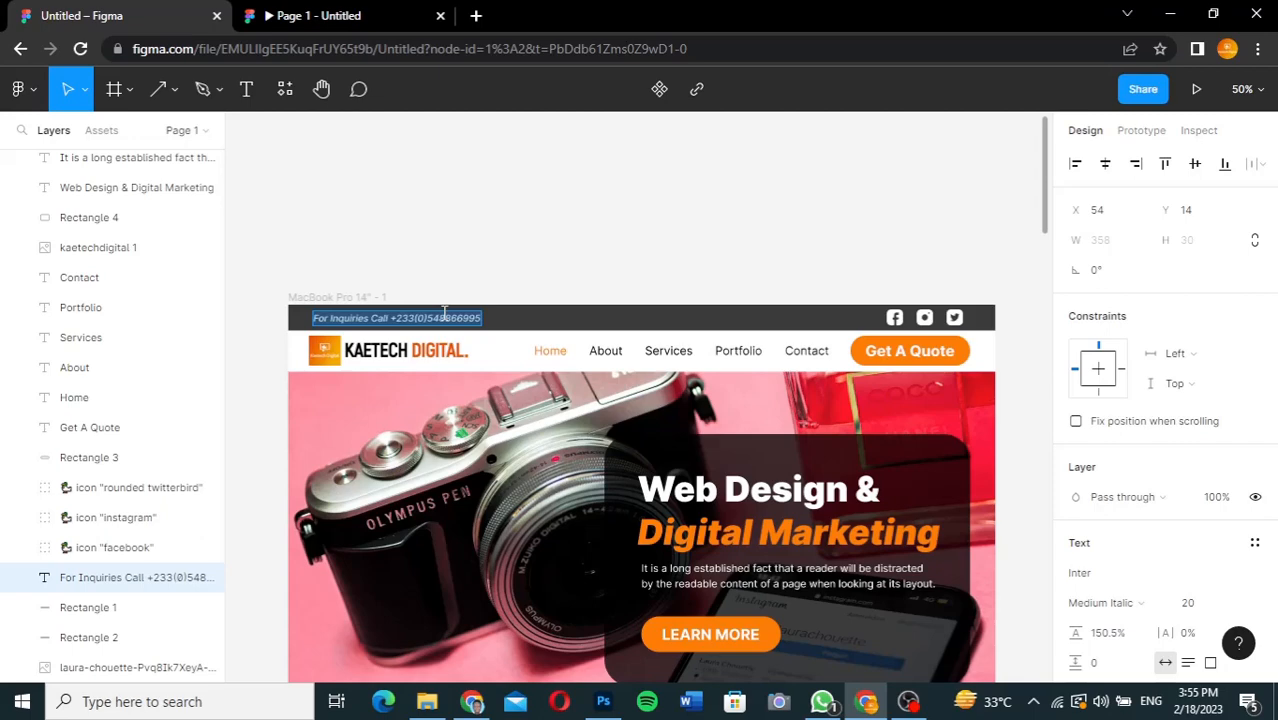
left_click(471, 701)
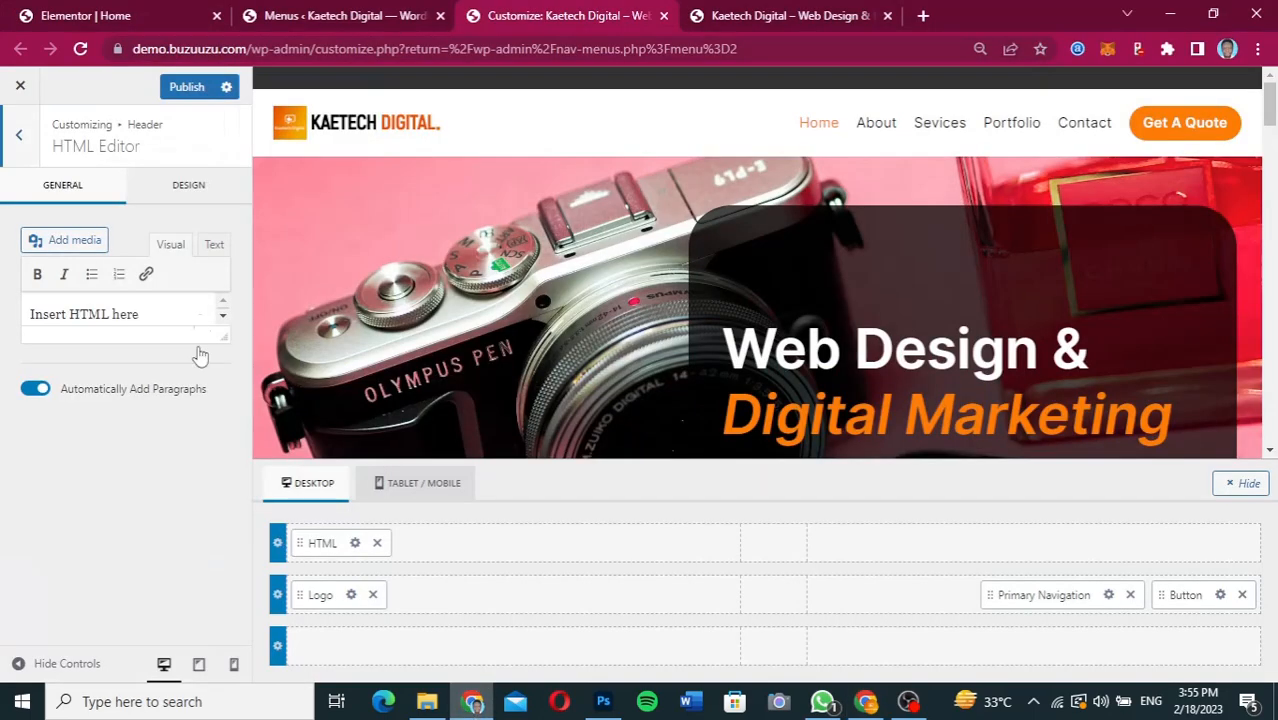
left_click_drag(151, 313, 8, 330)
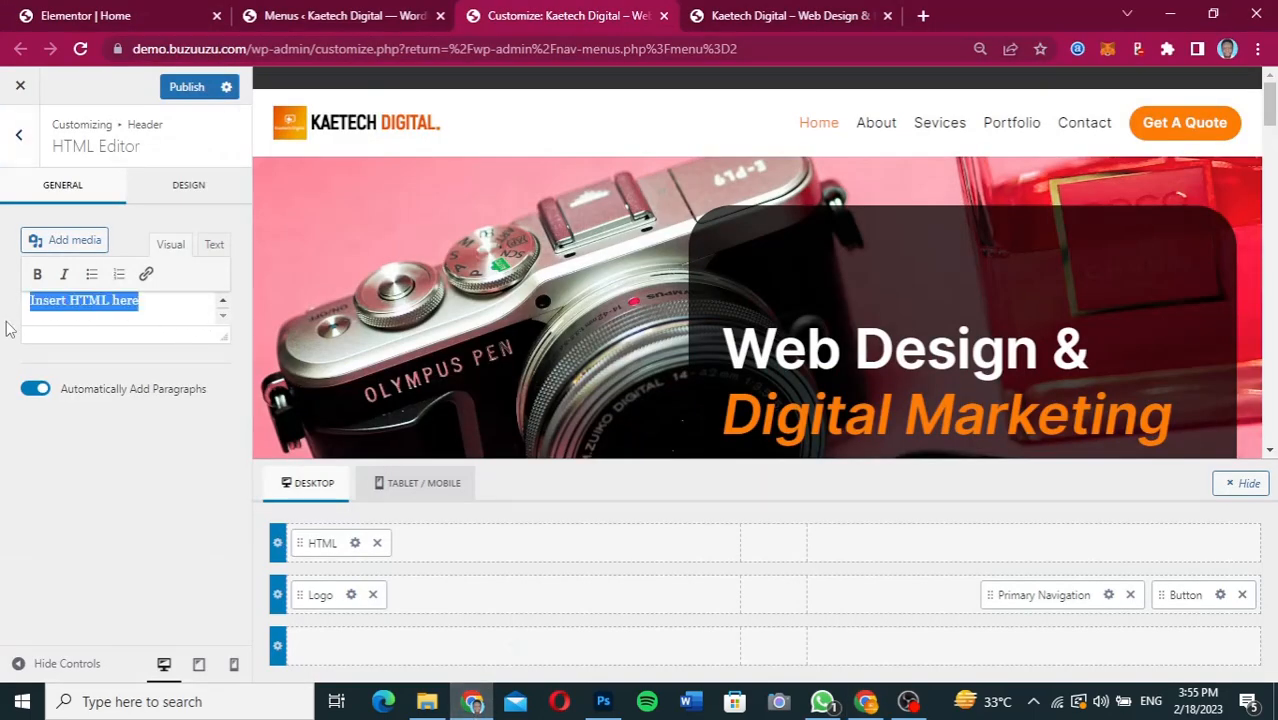
key("ctrl+v")
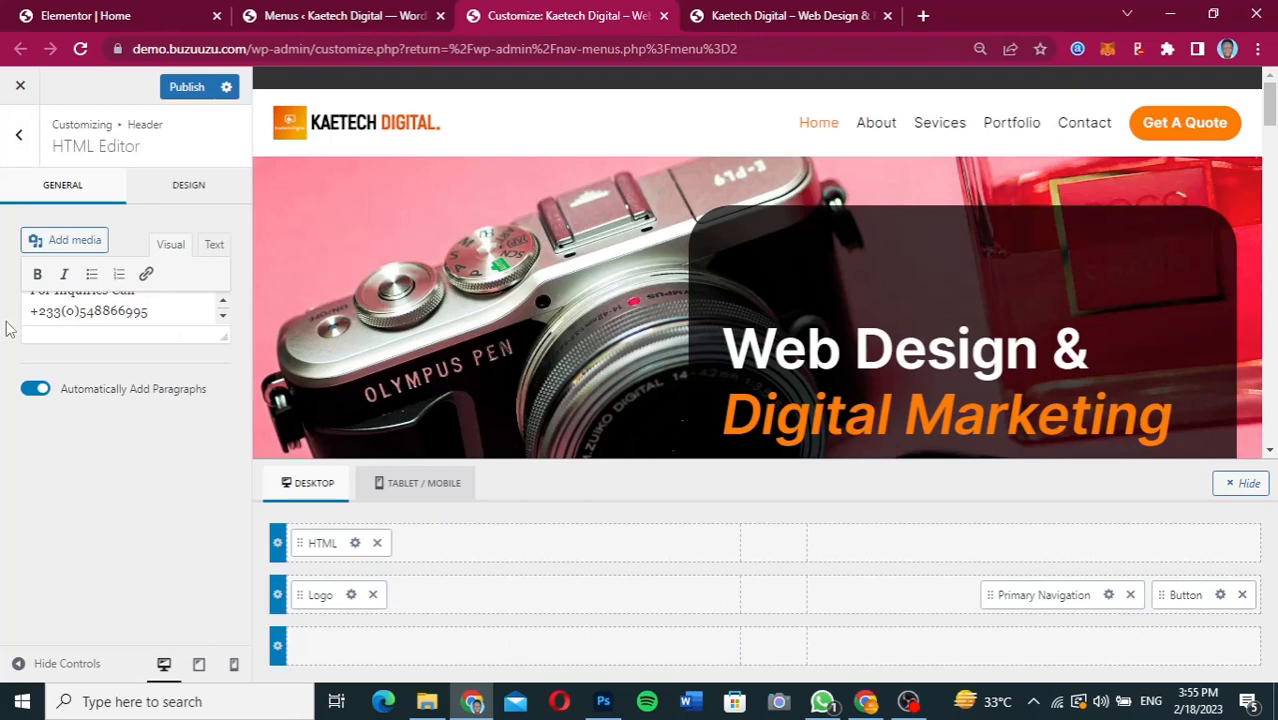
Set the font colour of the top row's HTML text to white.
left_click(192, 188)
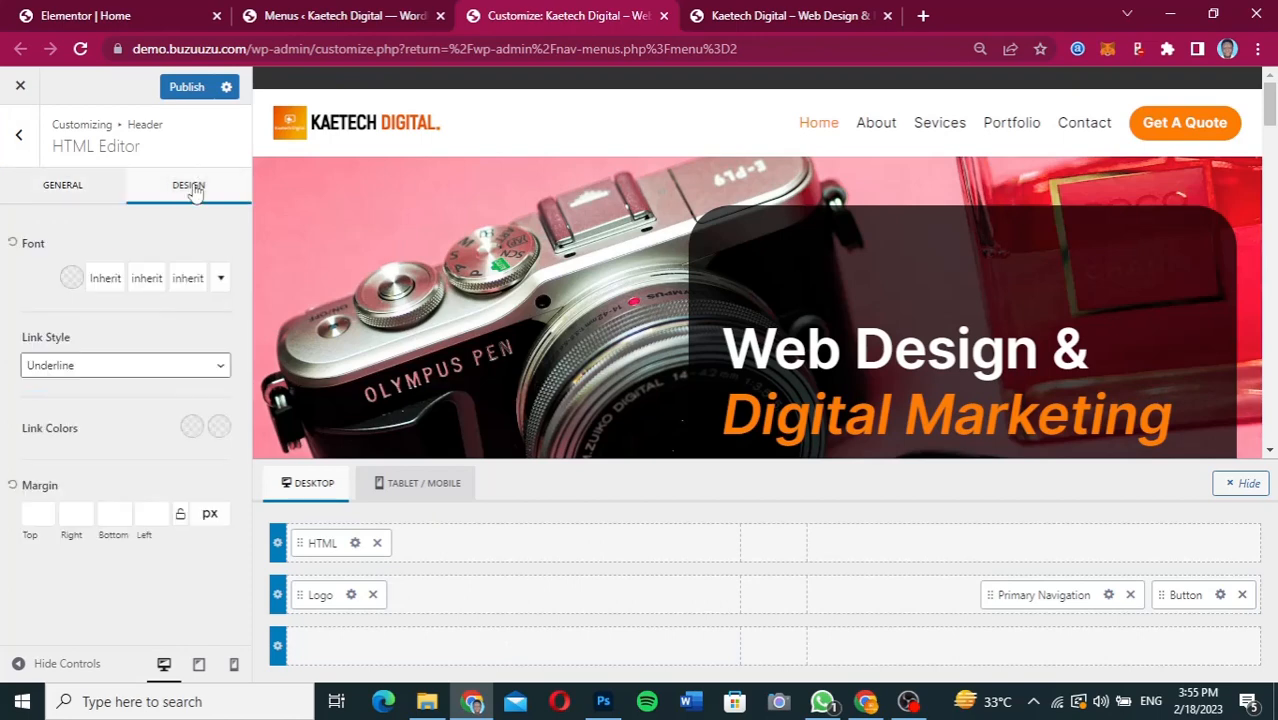
left_click(71, 279)
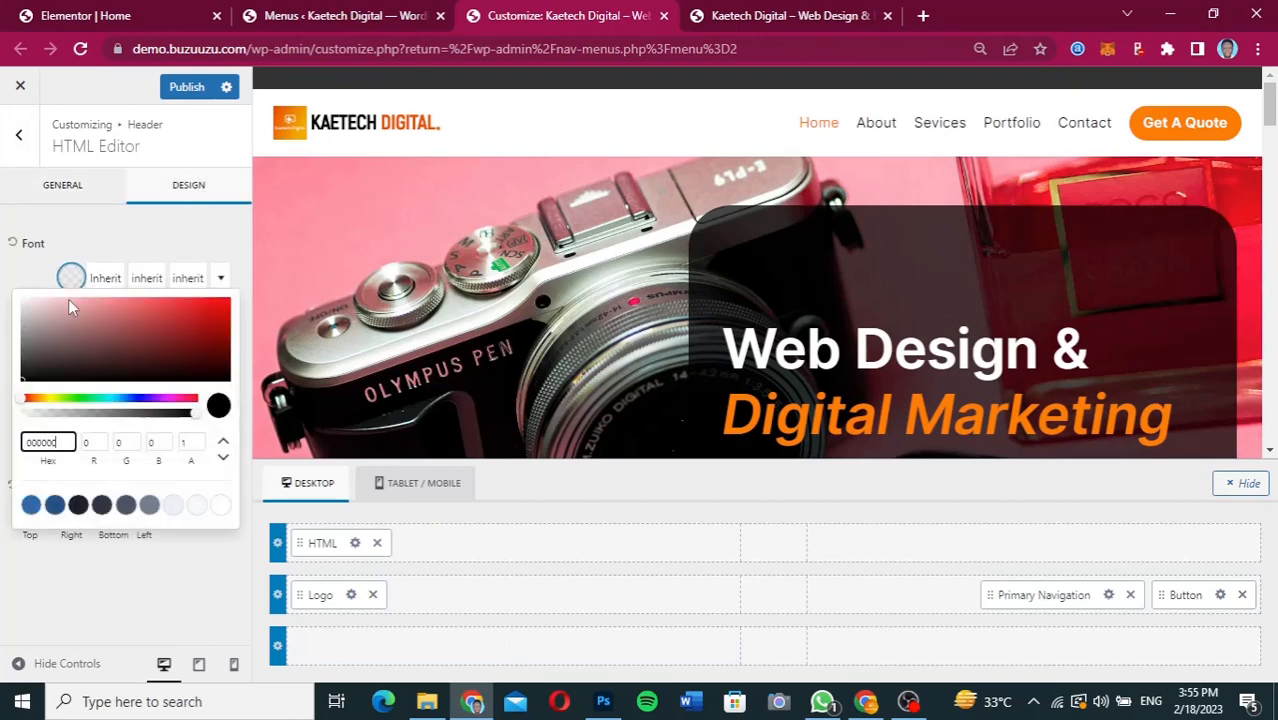
left_click_drag(36, 305, 6, 294)
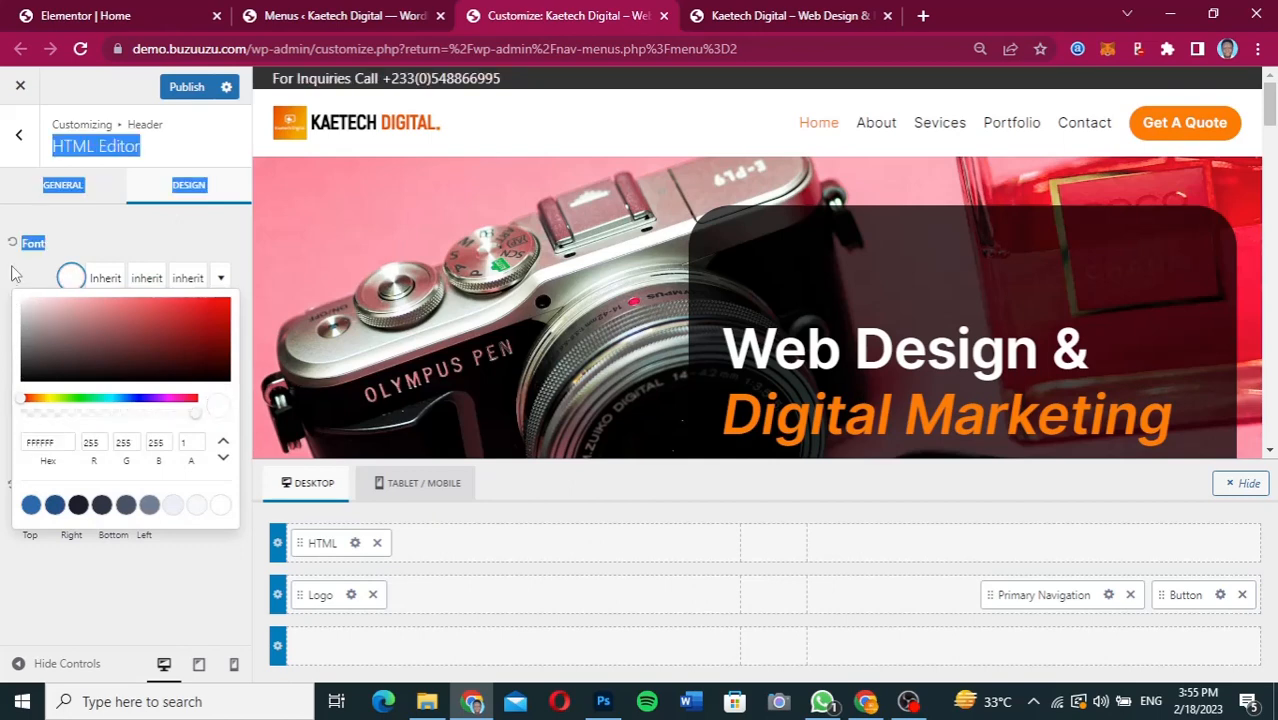
left_click(105, 280)
left_click(71, 279)
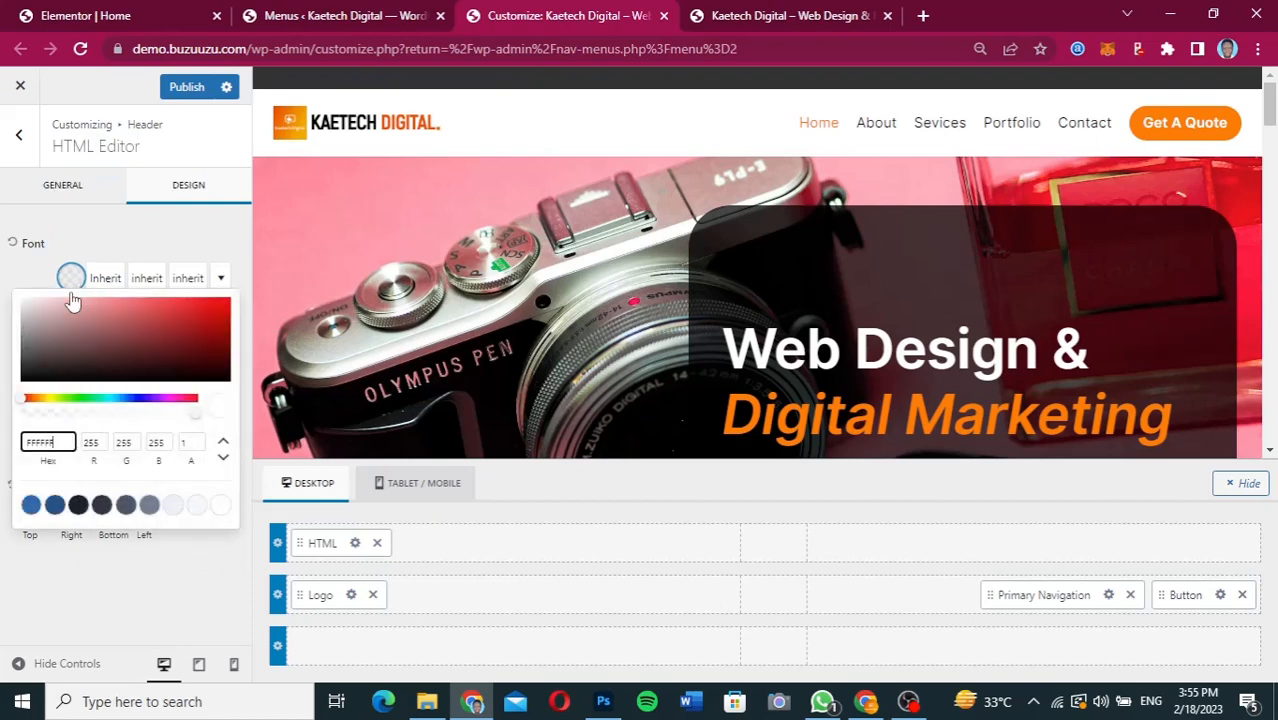
left_click(23, 305)
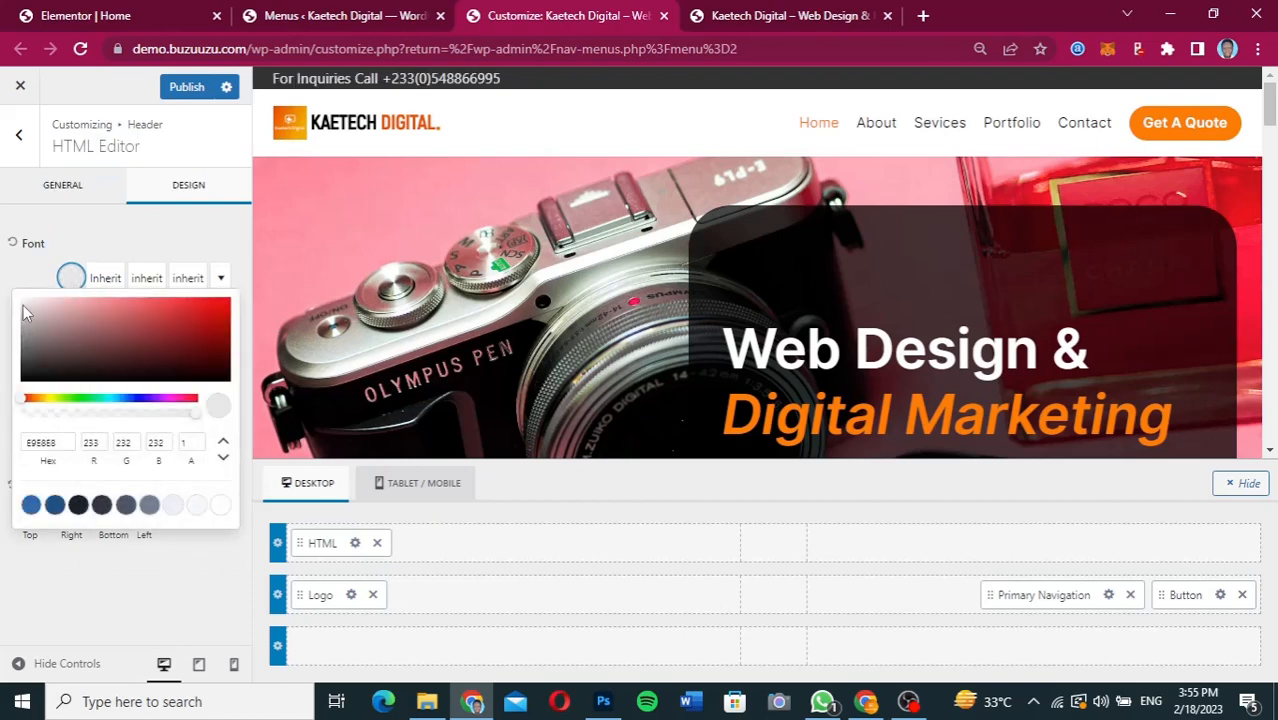
left_click(25, 284)
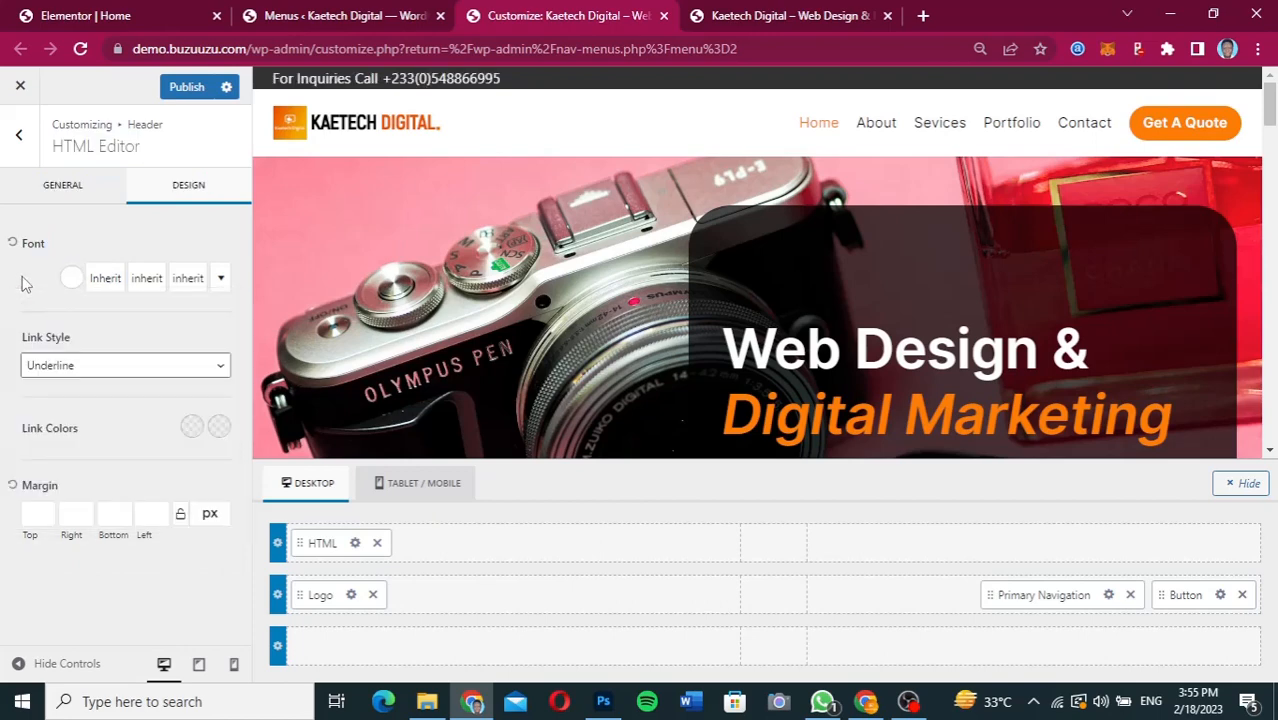
Set the font family of the top row's HTML text to Inter.
left_click(106, 280)
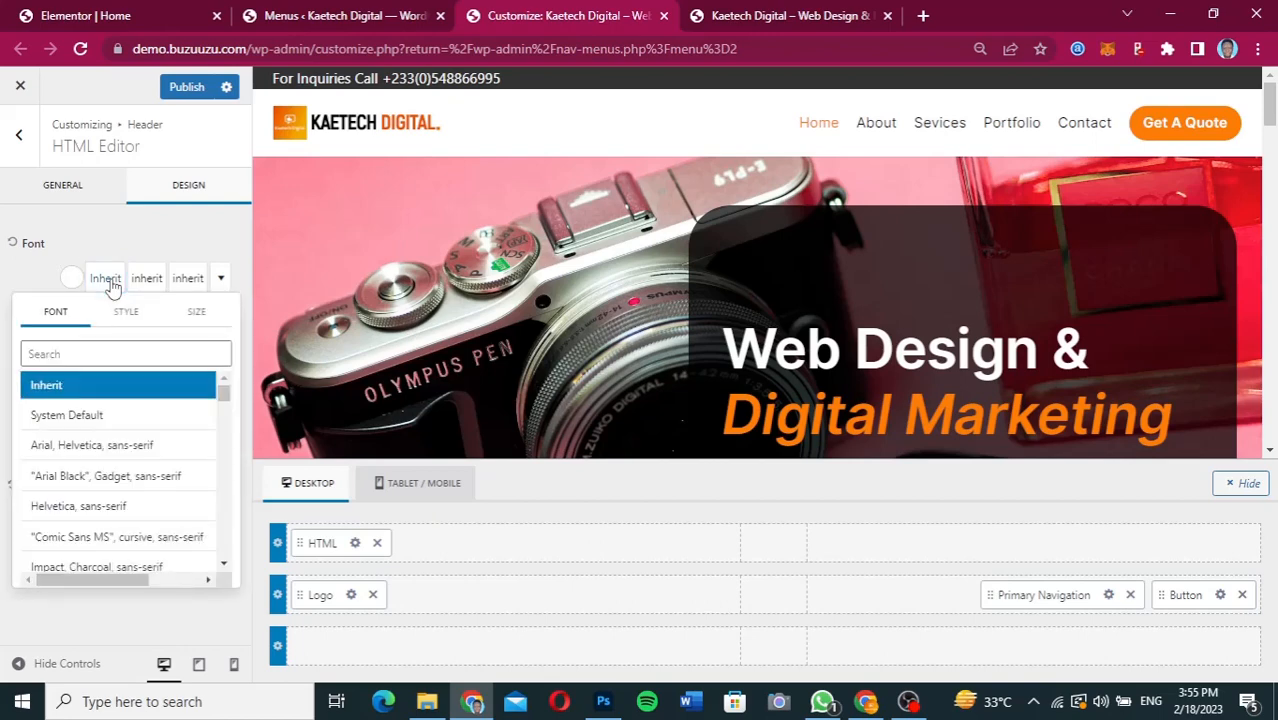
left_click(79, 356)
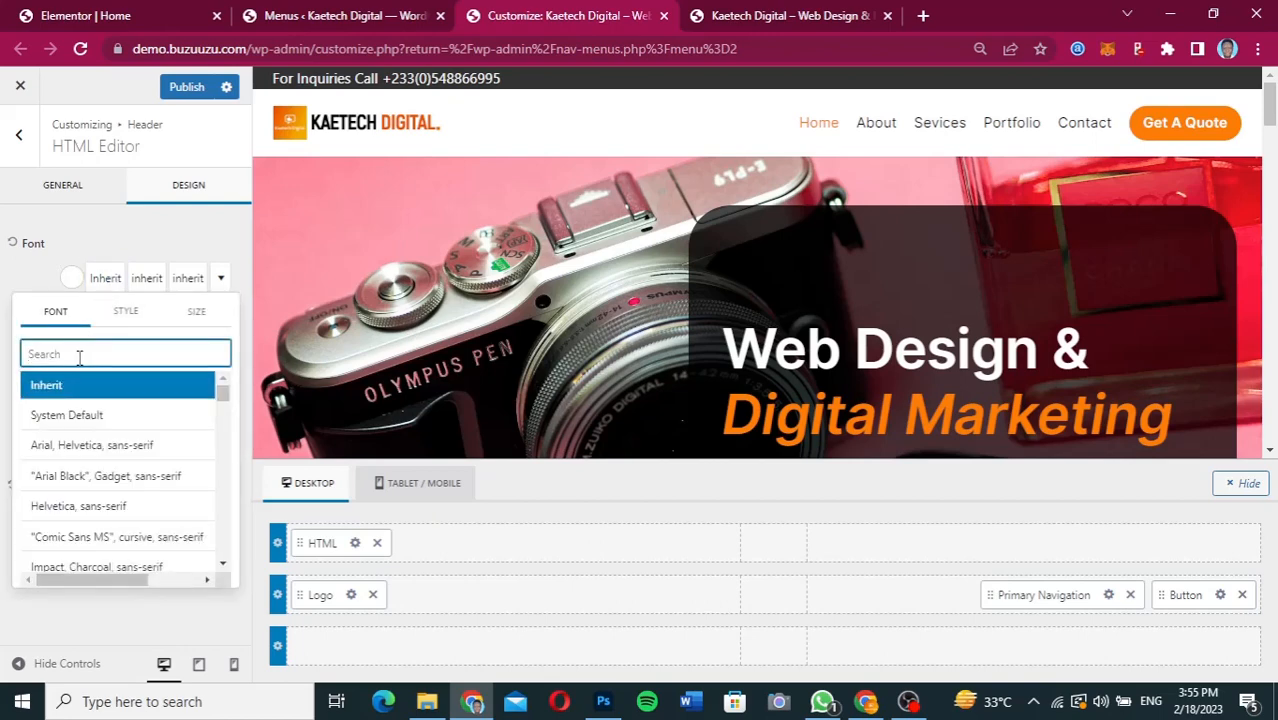
type("inter")
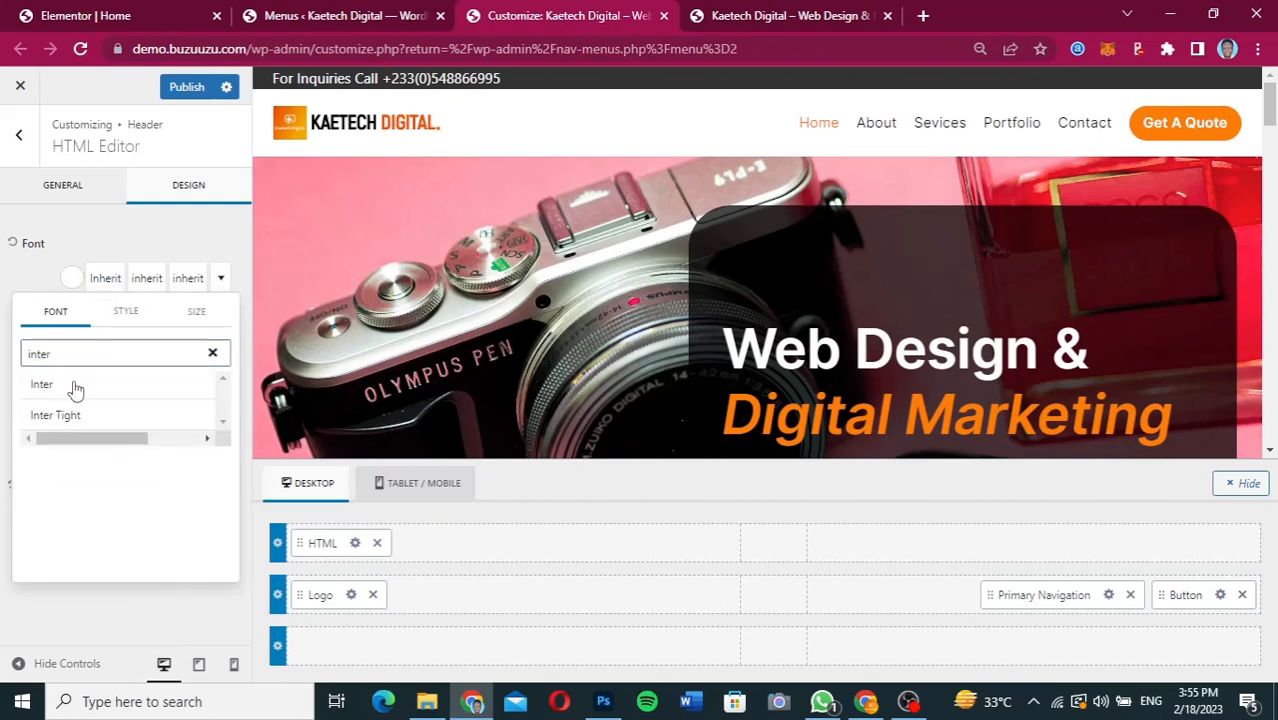
left_click(75, 388)
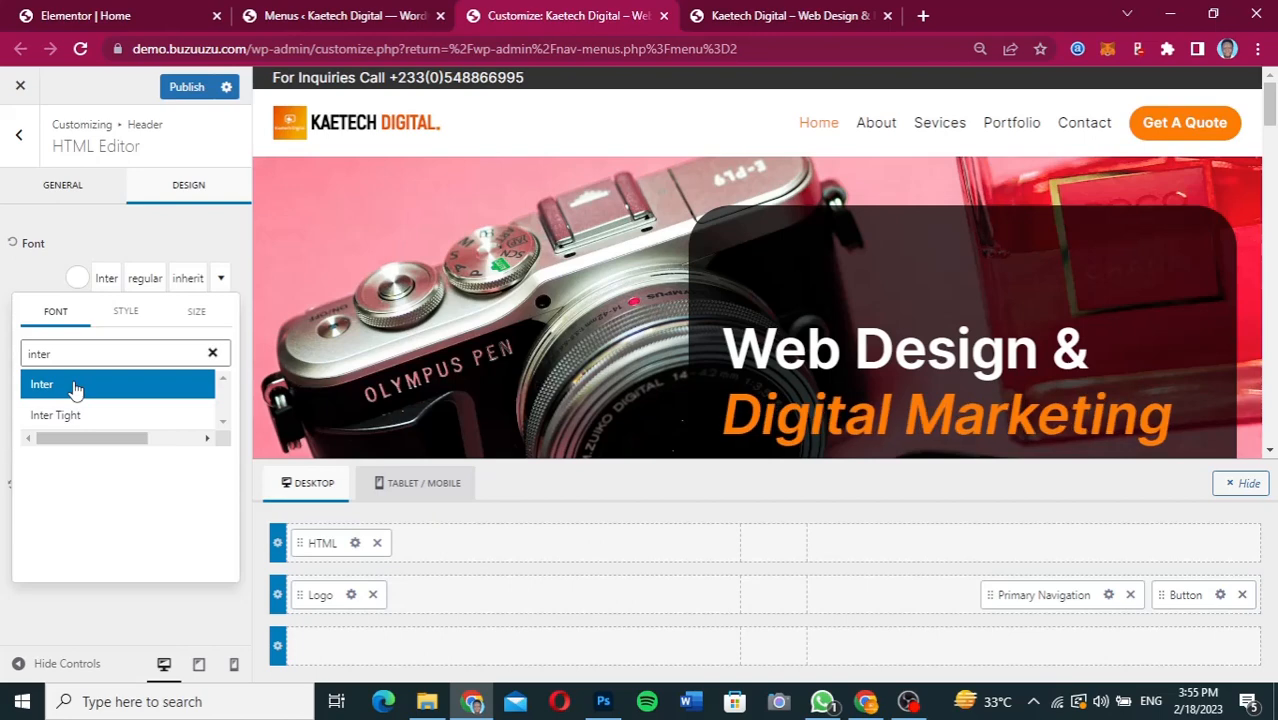
Set the HTML text's font size to 14 px and its link style to No Underline.
left_click(126, 313)
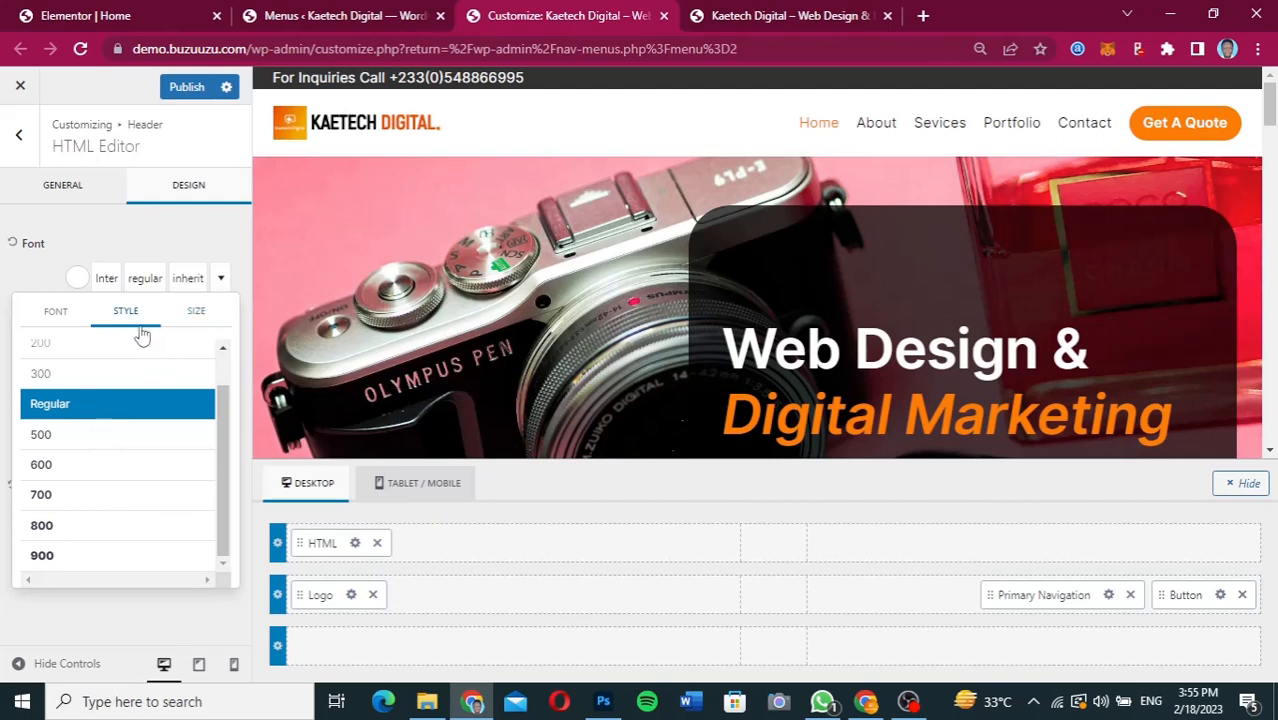
left_click(191, 282)
left_click(189, 280)
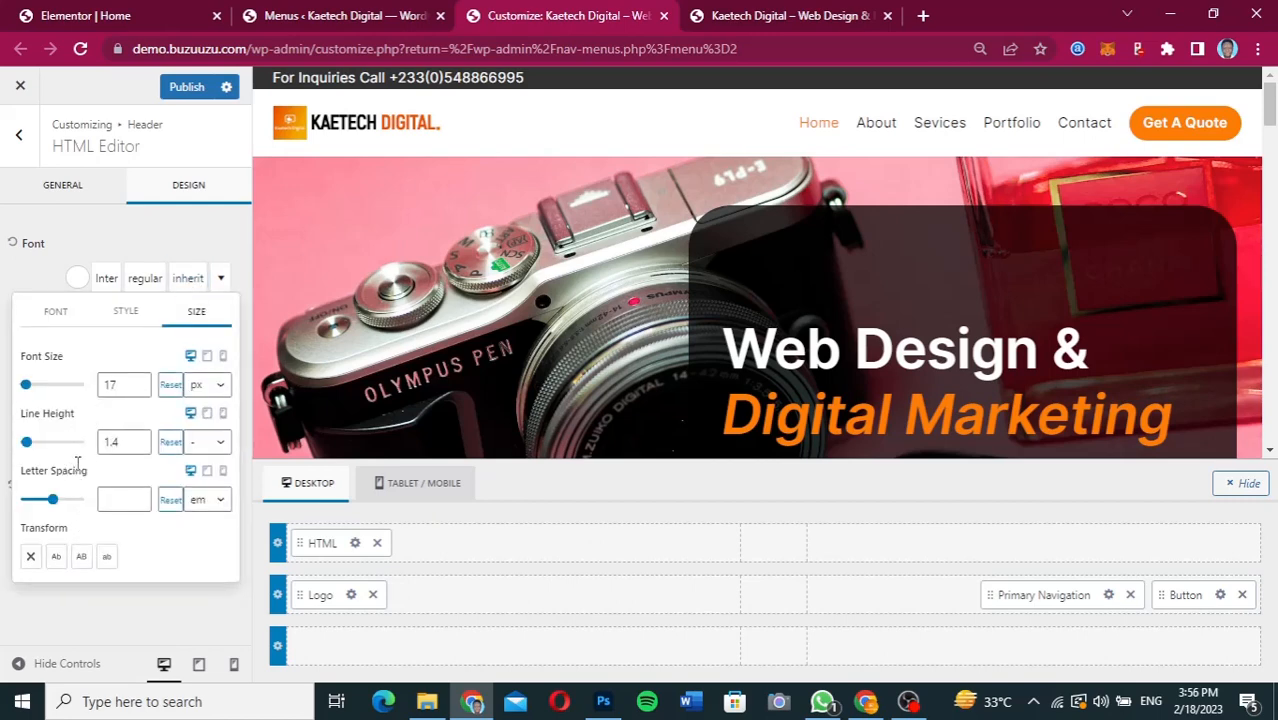
left_click(139, 389)
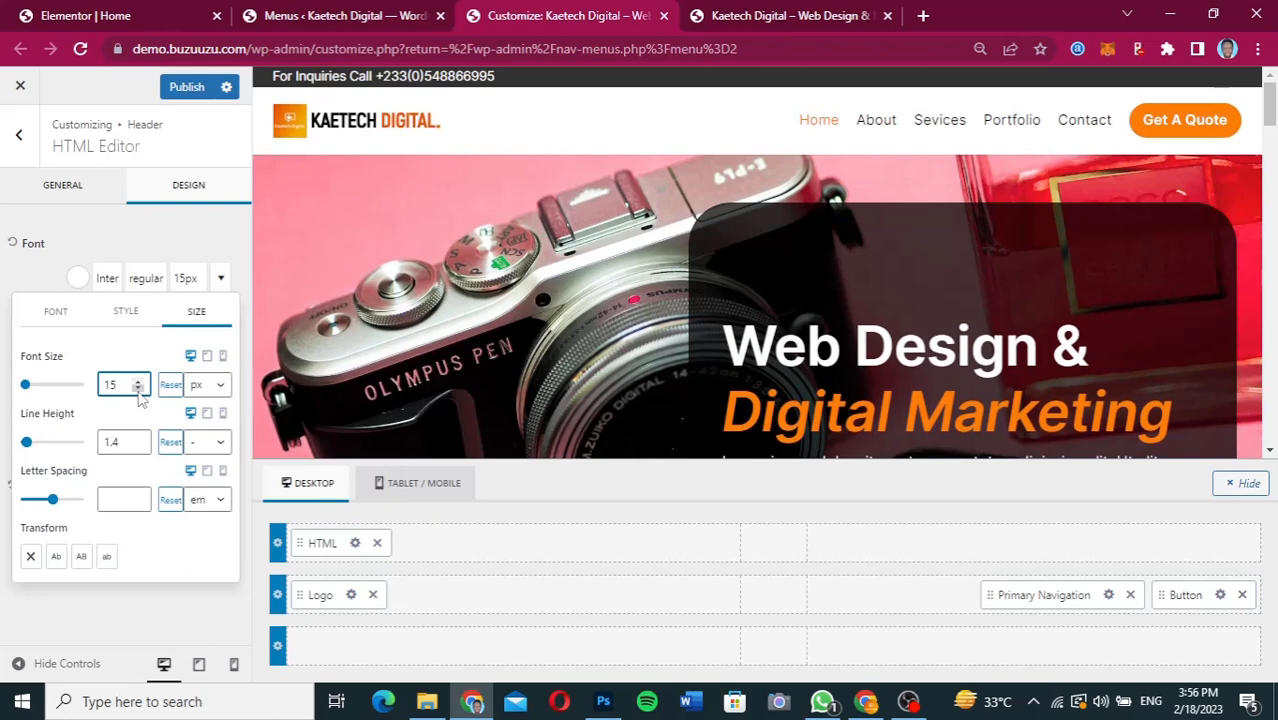
left_click(139, 389)
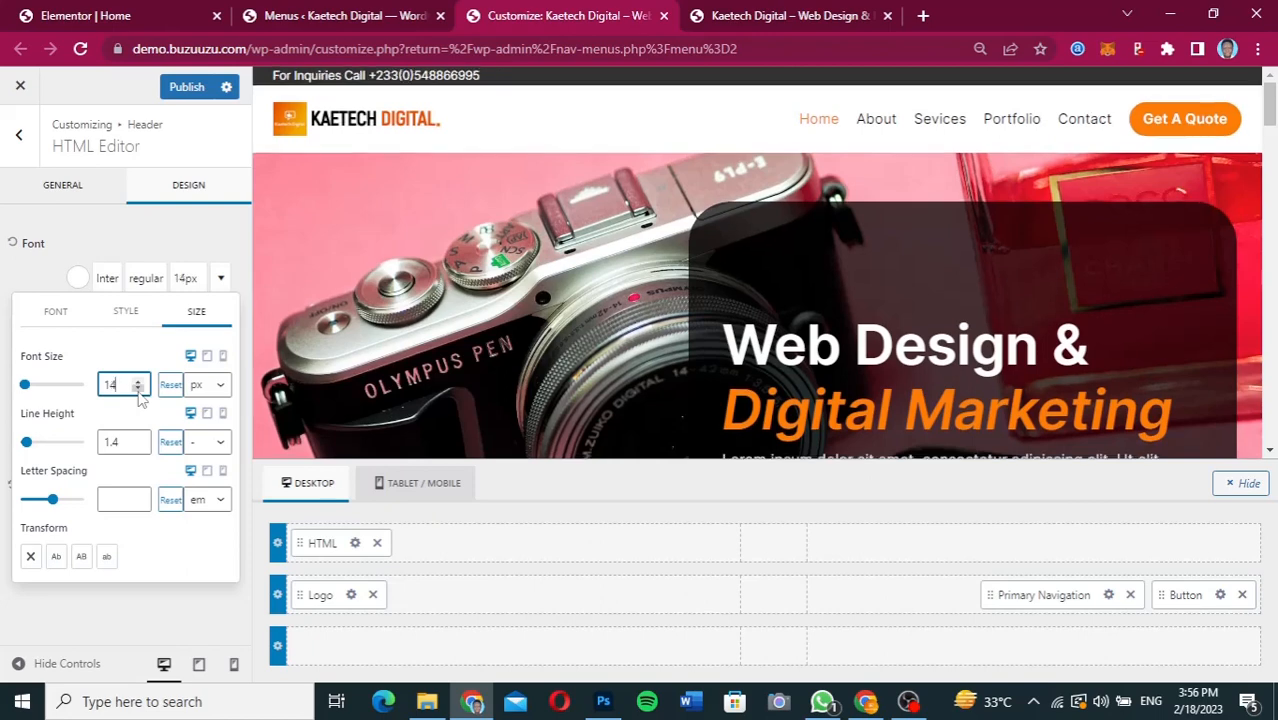
left_click(133, 243)
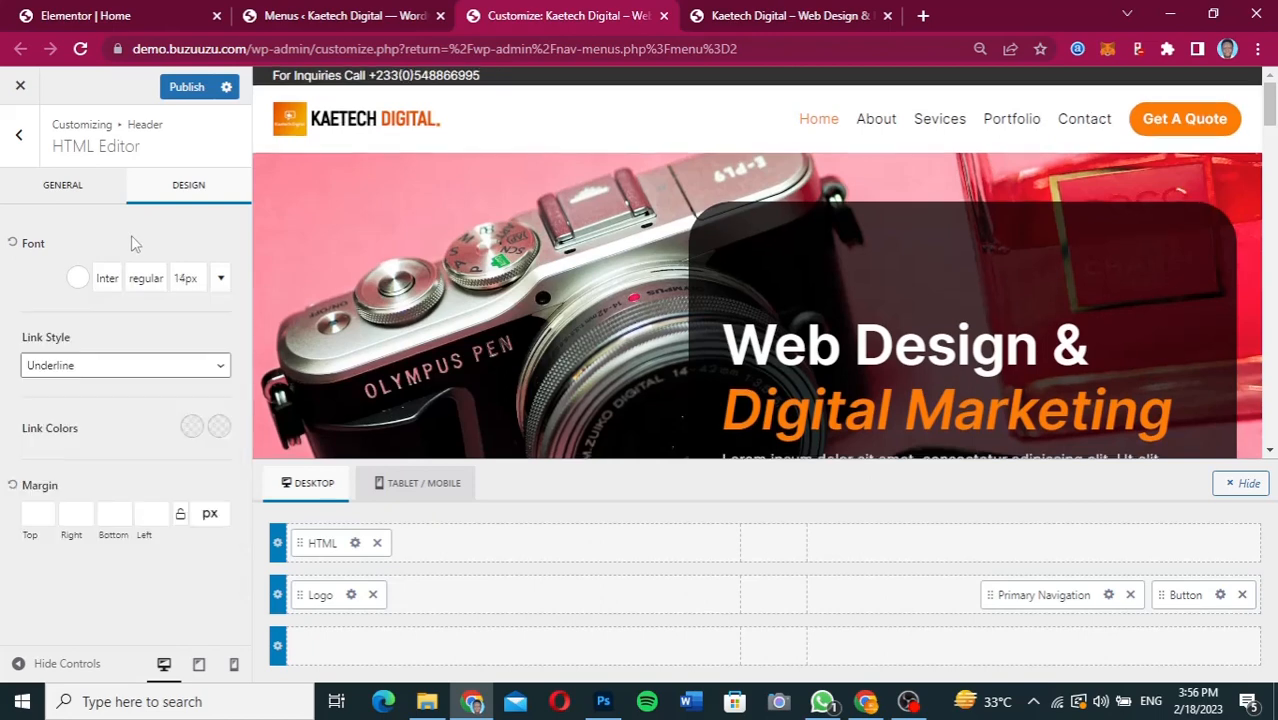
left_click(118, 366)
left_click(112, 403)
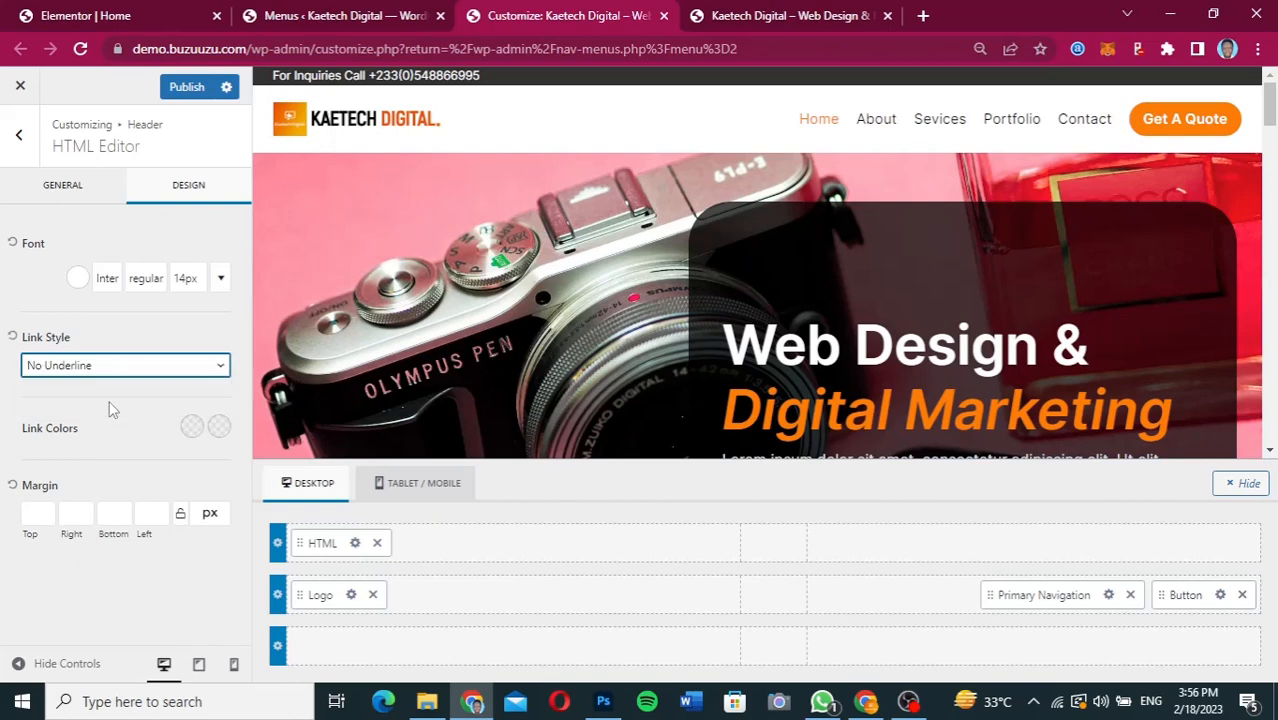
Set the font weight of the top row's HTML text to 300.
left_click(108, 279)
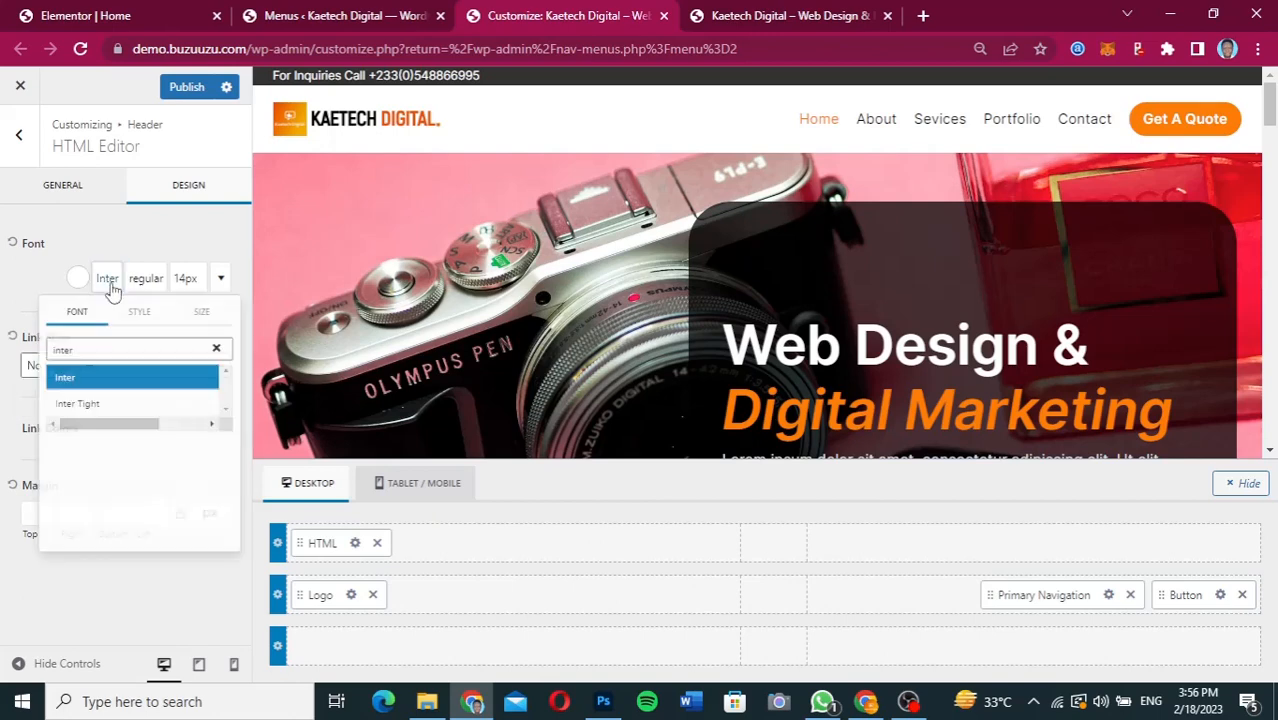
left_click(112, 289)
left_click(112, 289)
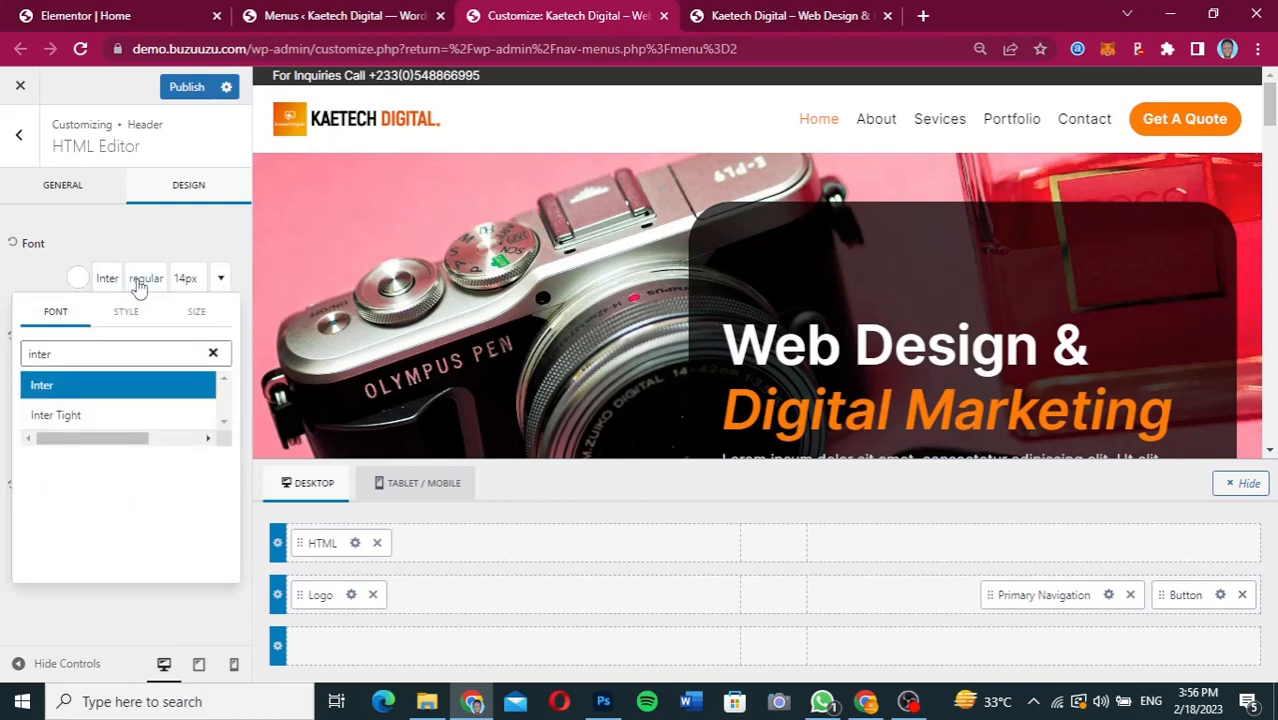
left_click(131, 318)
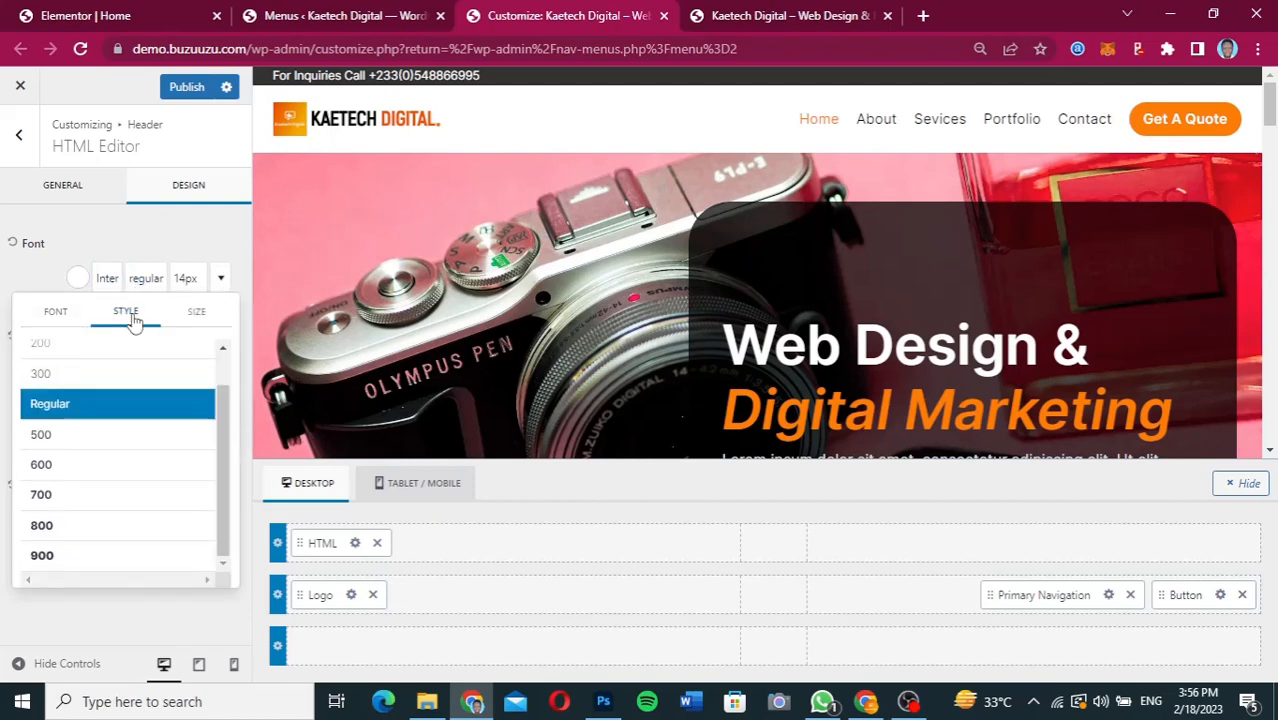
scroll(111, 416, "up", 1)
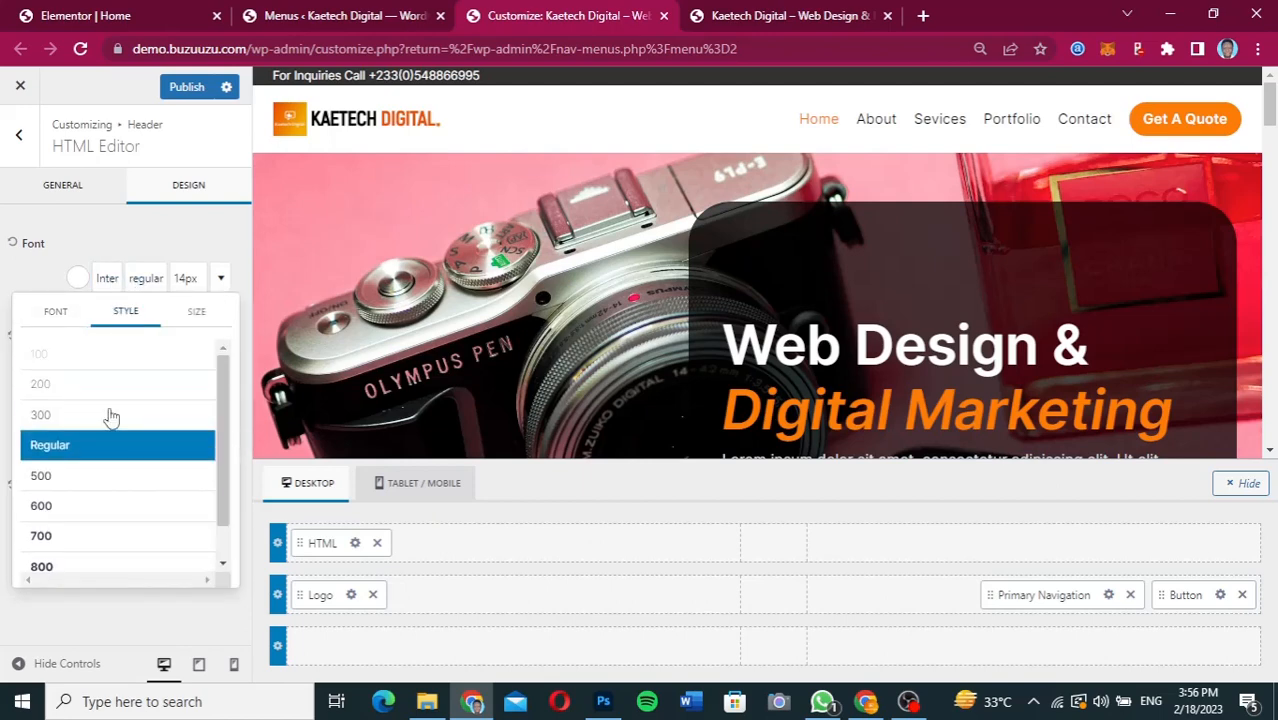
left_click(112, 415)
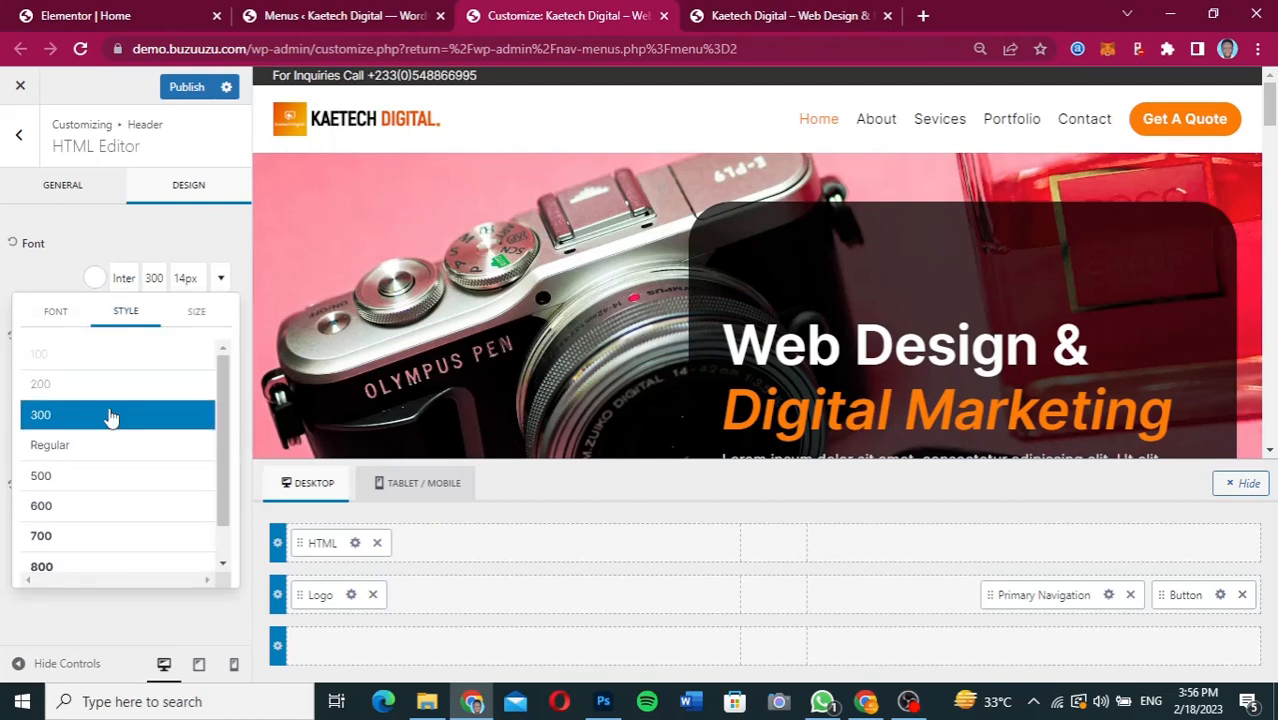
left_click(197, 313)
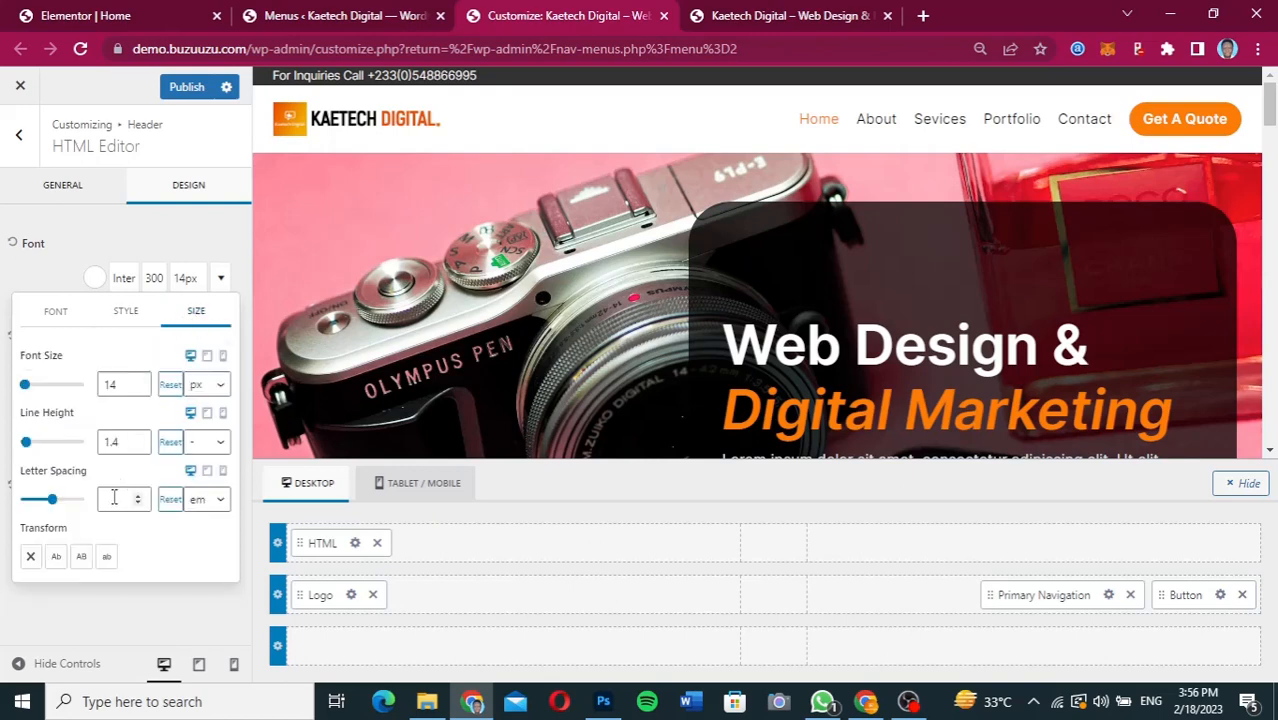
left_click(72, 255)
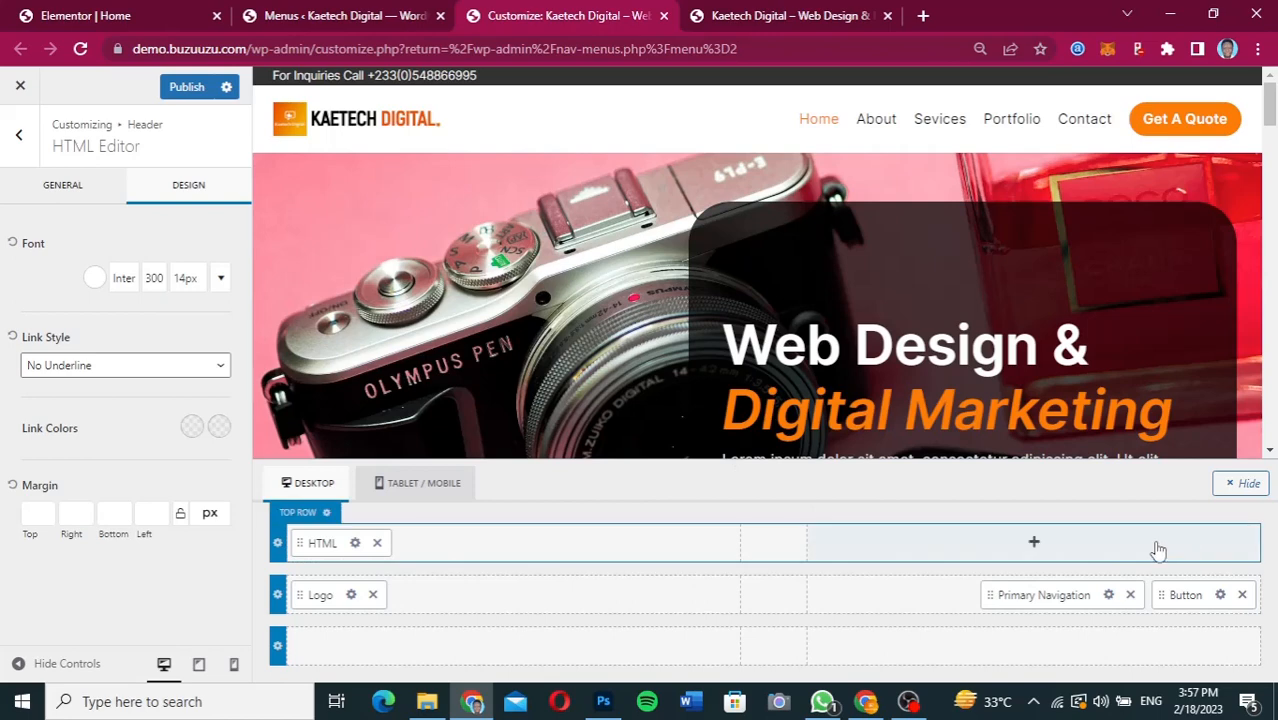
Add a Social element at the end of the header's top row and check it against the Figma design.
left_click(1035, 543)
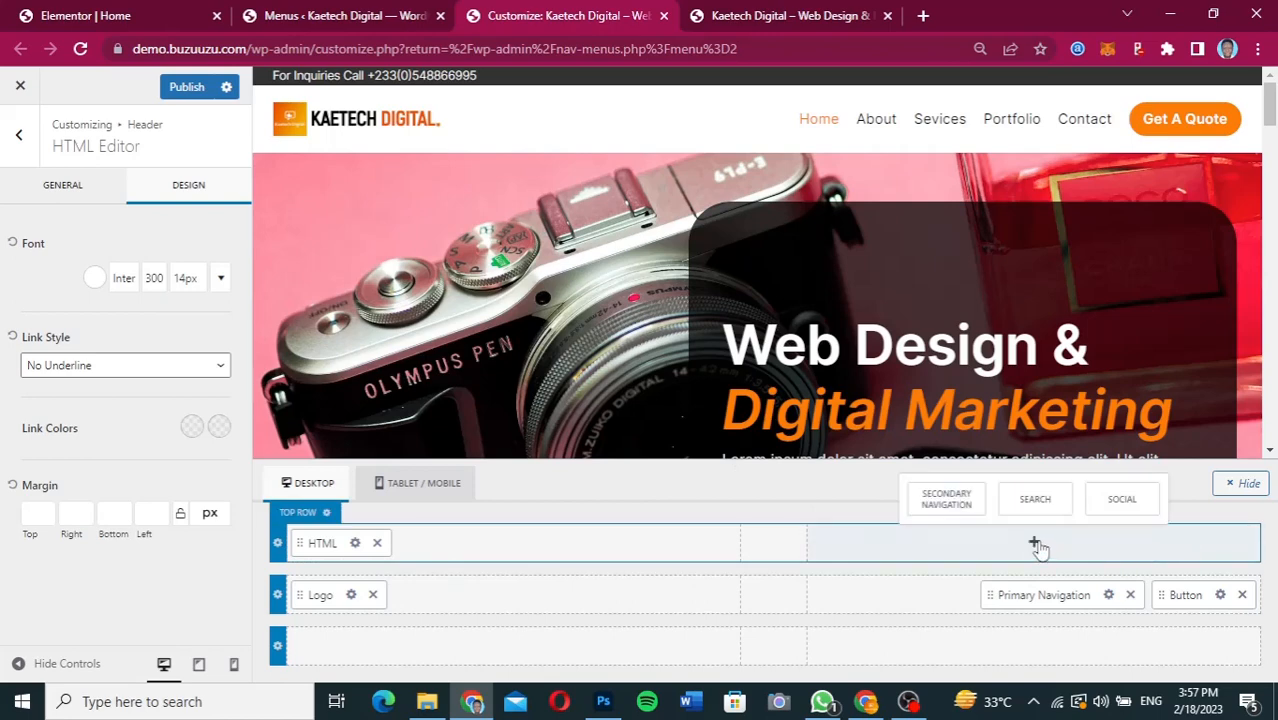
left_click(1124, 500)
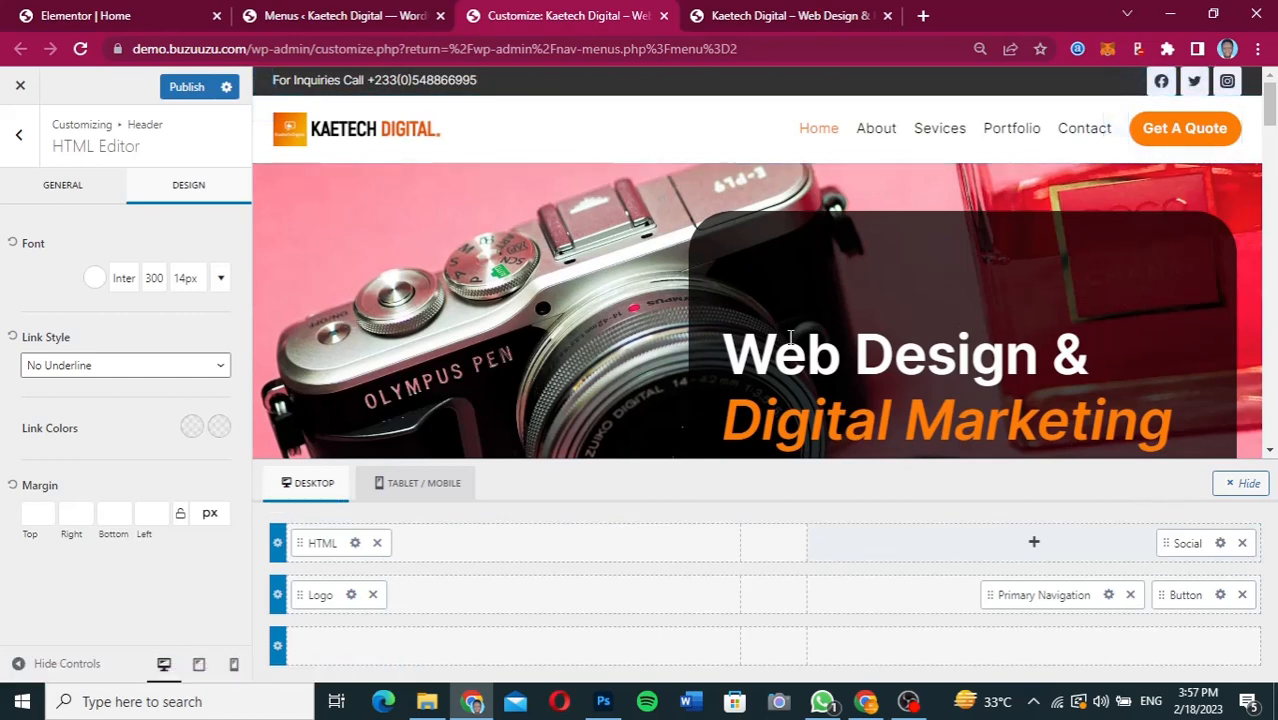
left_click(910, 703)
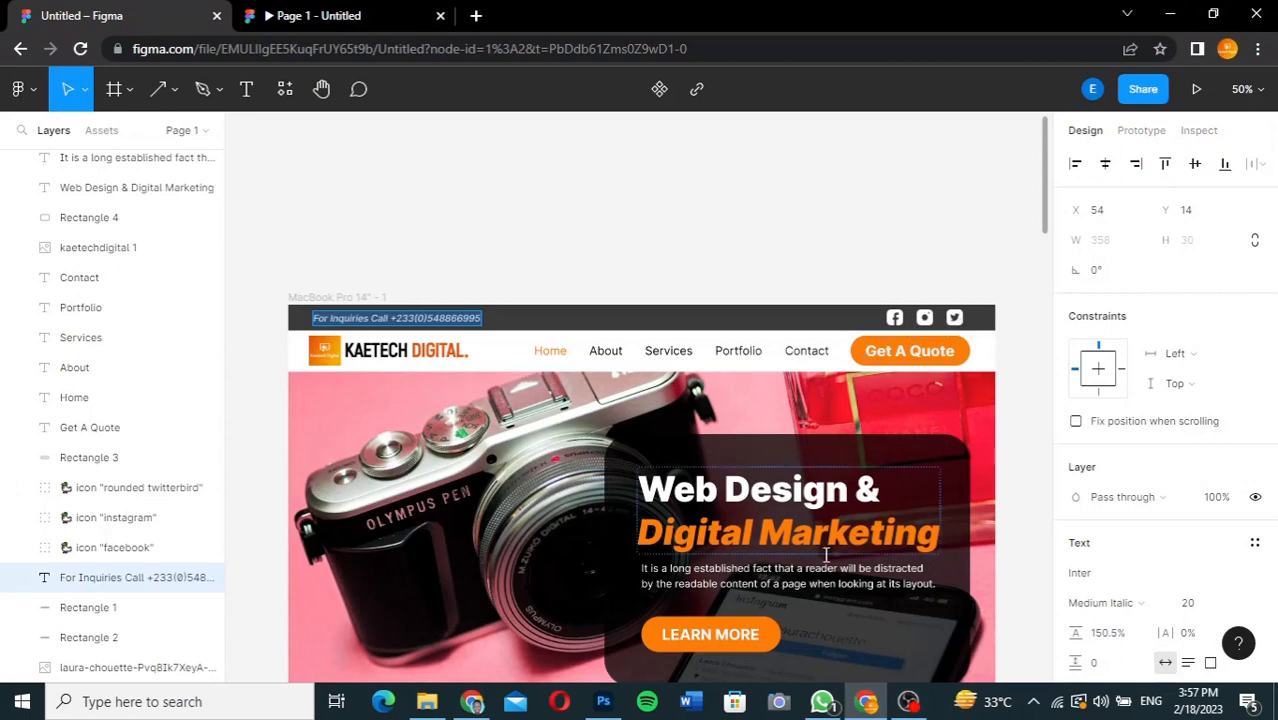
left_click(472, 702)
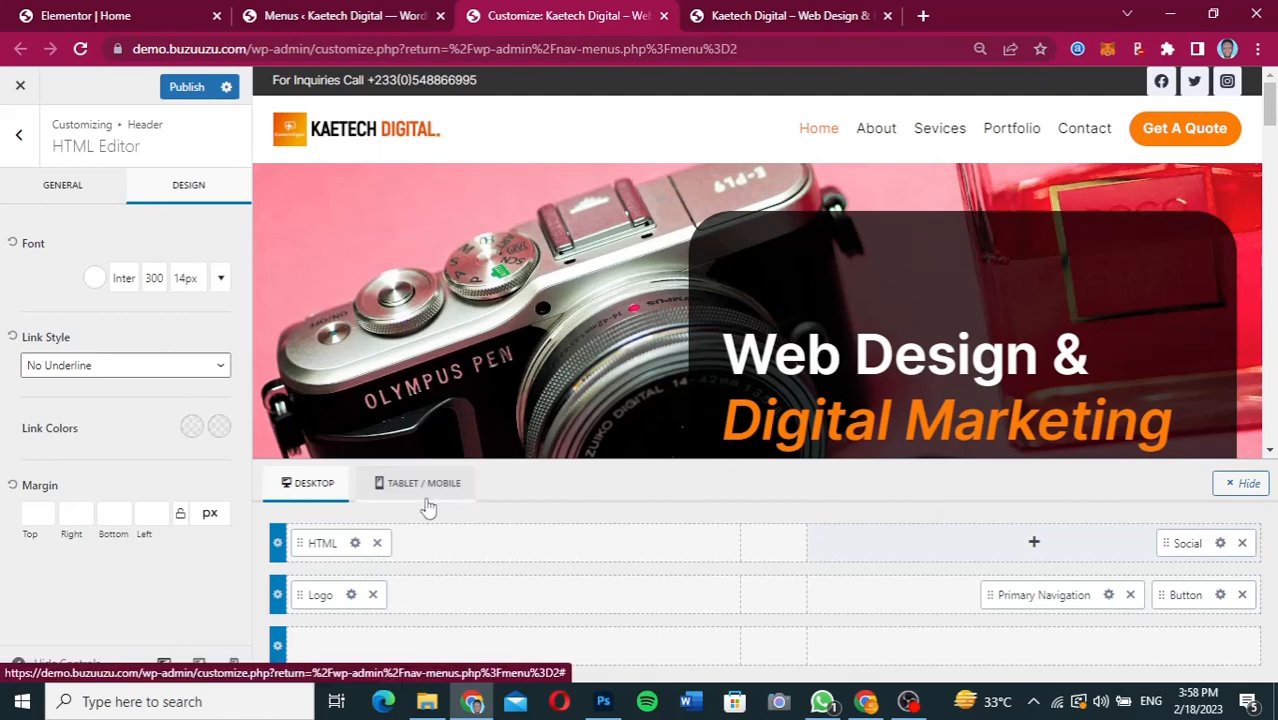
Set the item spacing of the header's Social element to 0.84 em.
left_click(80, 190)
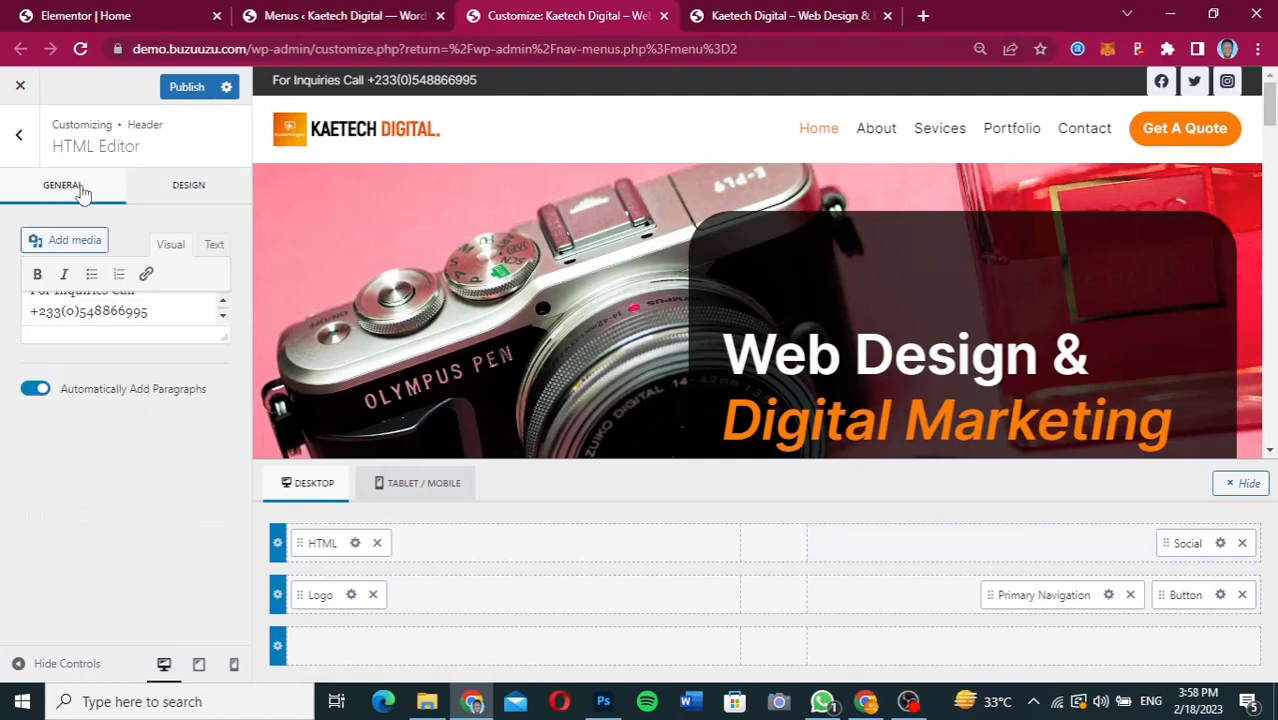
left_click(1221, 544)
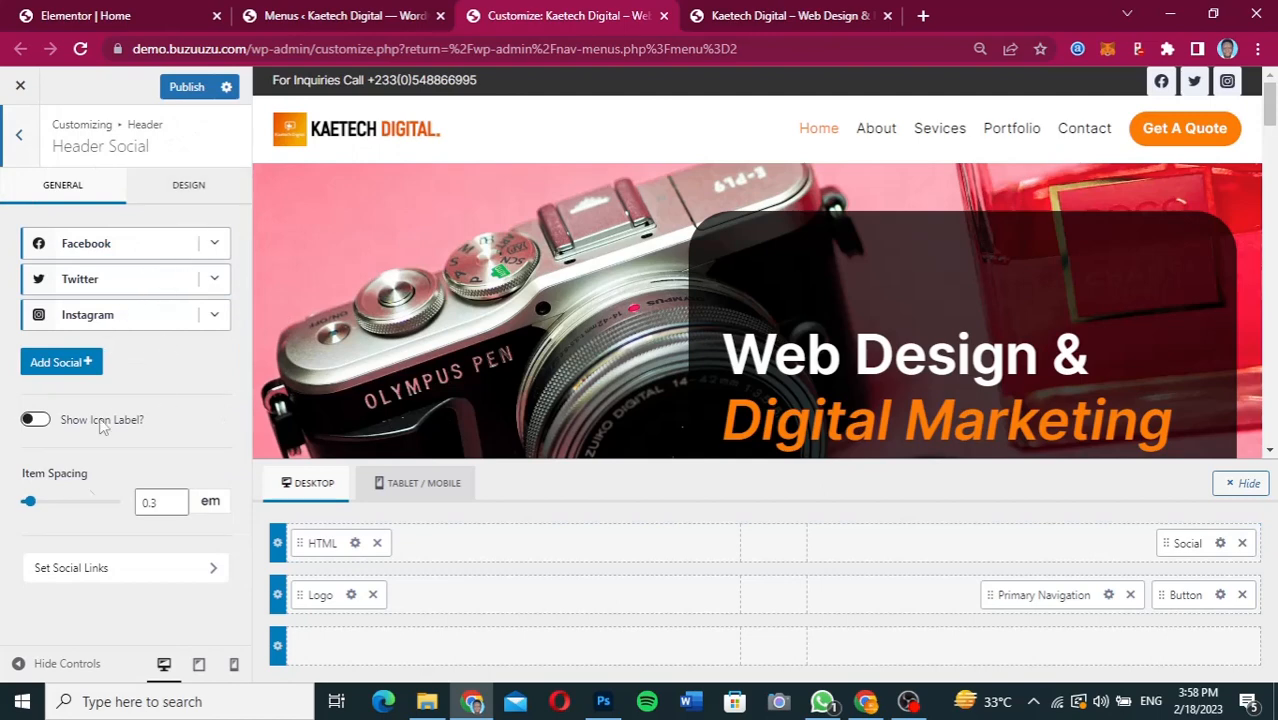
left_click_drag(29, 505, 53, 505)
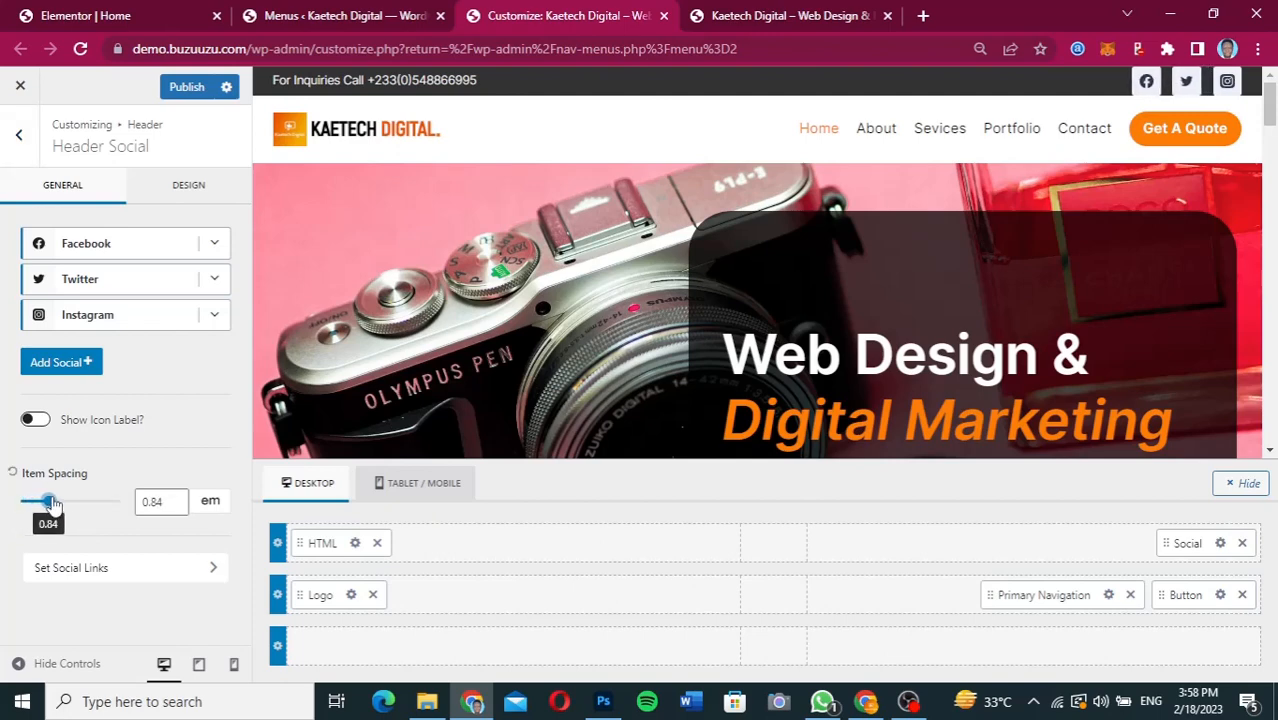
Reduce the icon size of the header's Social element to 0.84 em.
left_click(190, 185)
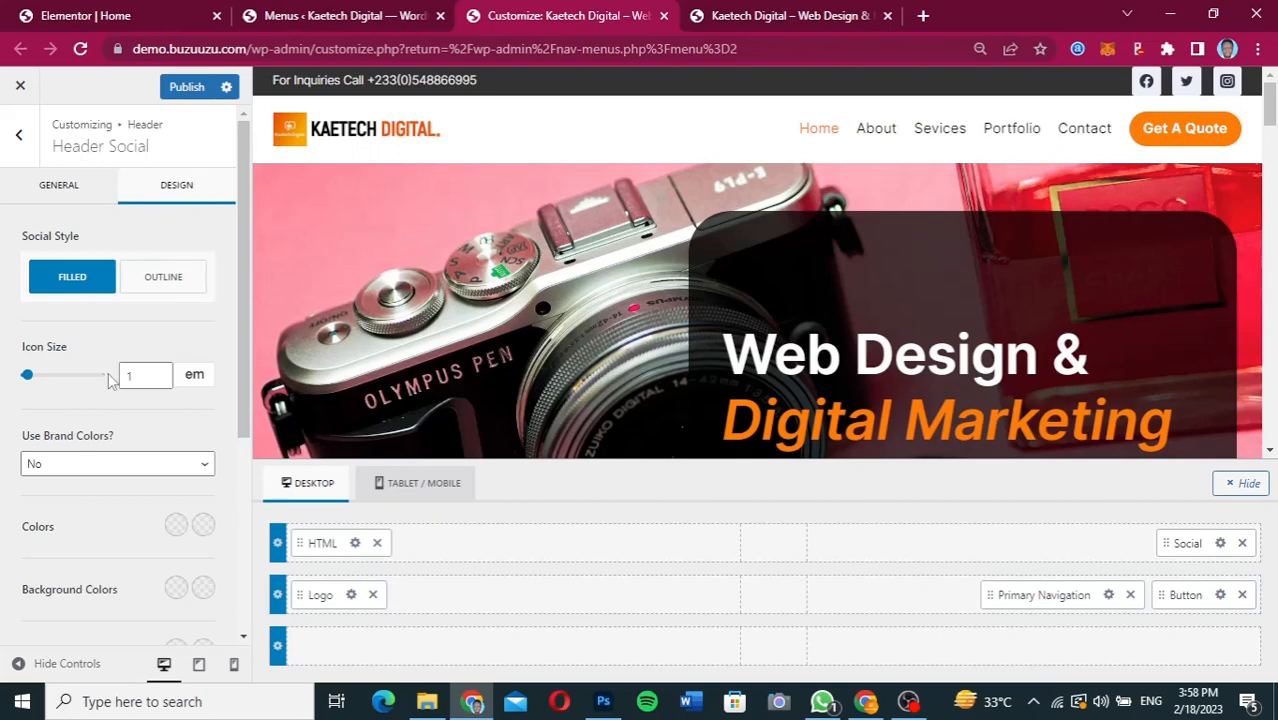
left_click(159, 379)
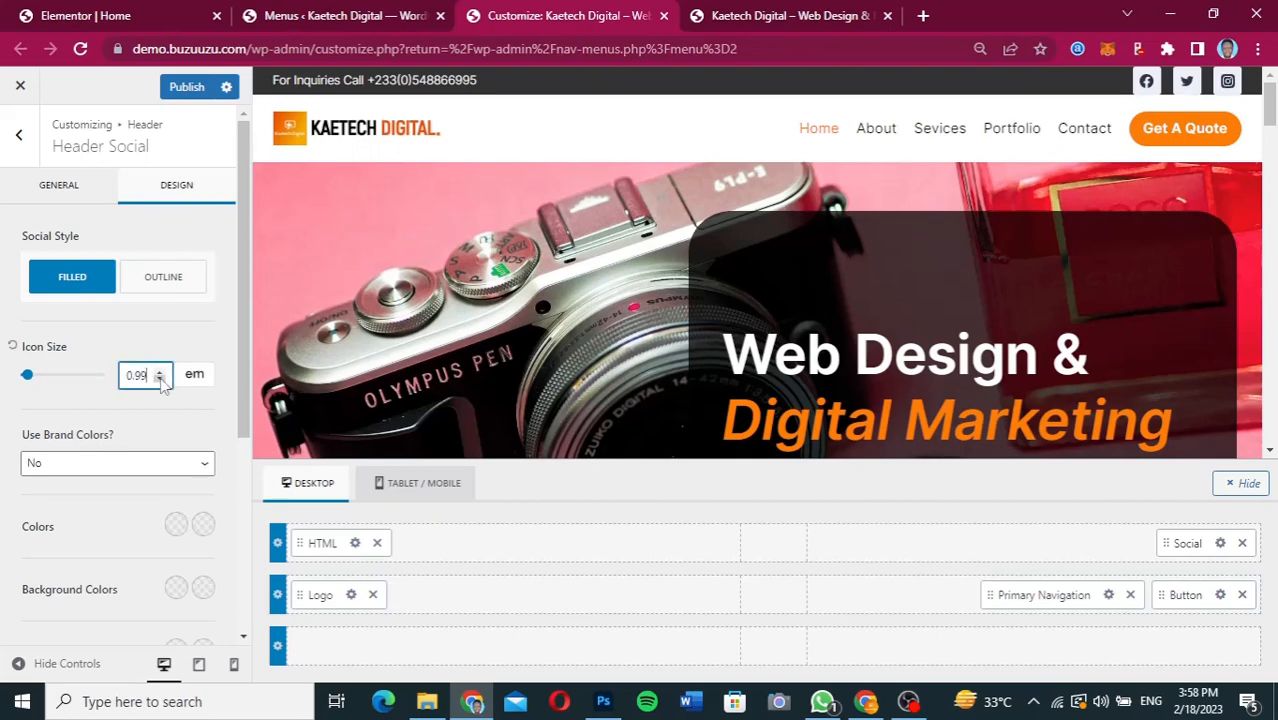
left_click(159, 379)
left_click(159, 379)
left_click(159, 379)
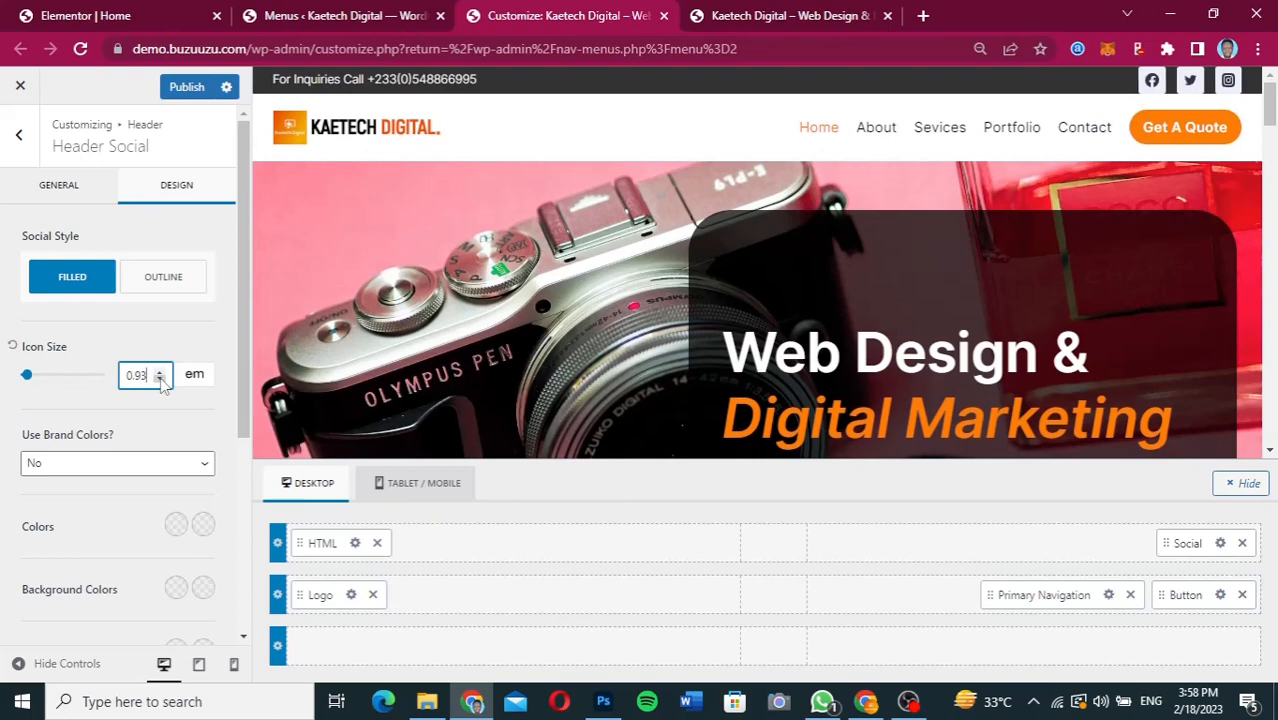
left_click(159, 379)
left_click(159, 379)
left_click(159, 379)
left_click(159, 379)
left_click(159, 379)
left_click(159, 379)
left_click(159, 379)
left_click(159, 379)
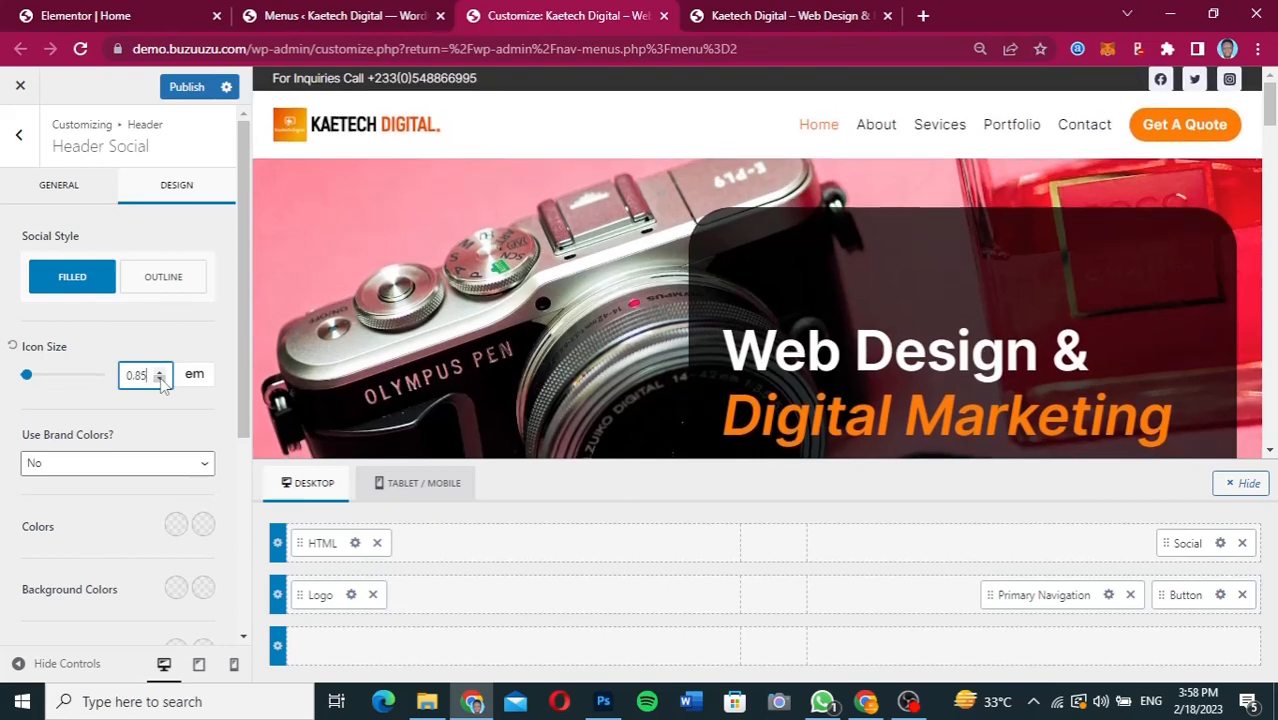
left_click(159, 379)
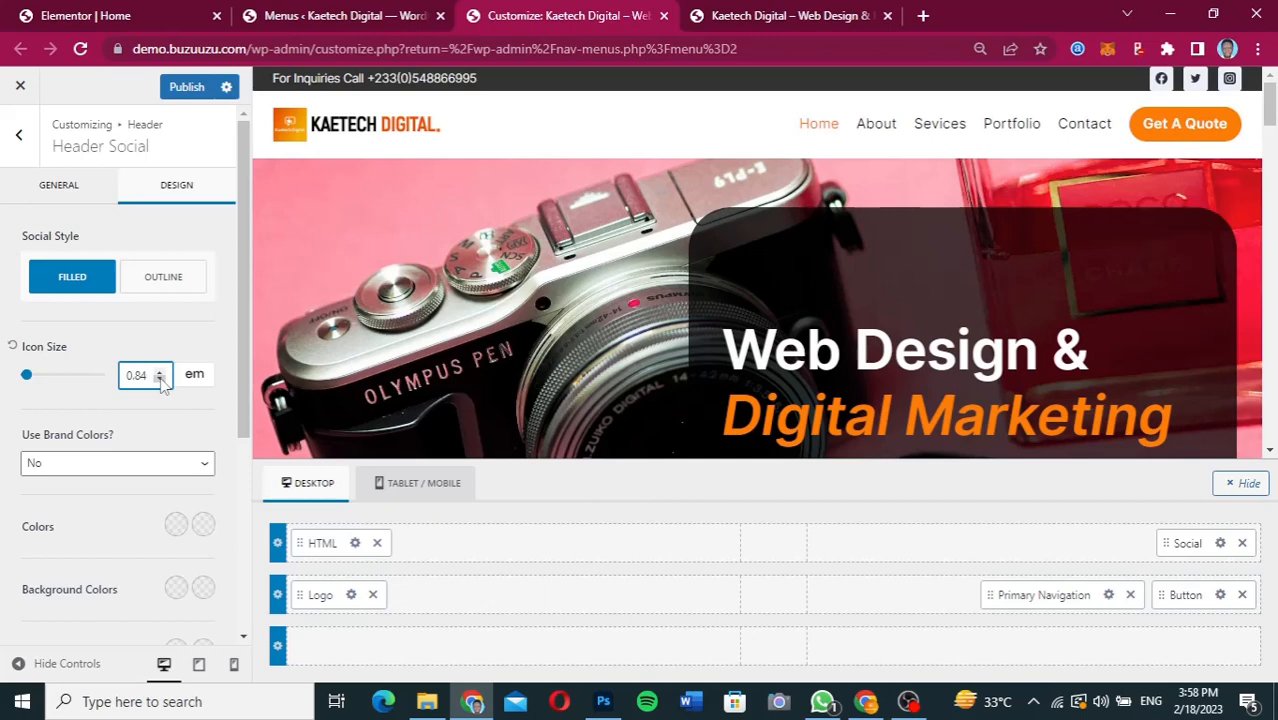
Set the header top row's top and bottom padding to 10 px.
left_click(278, 545)
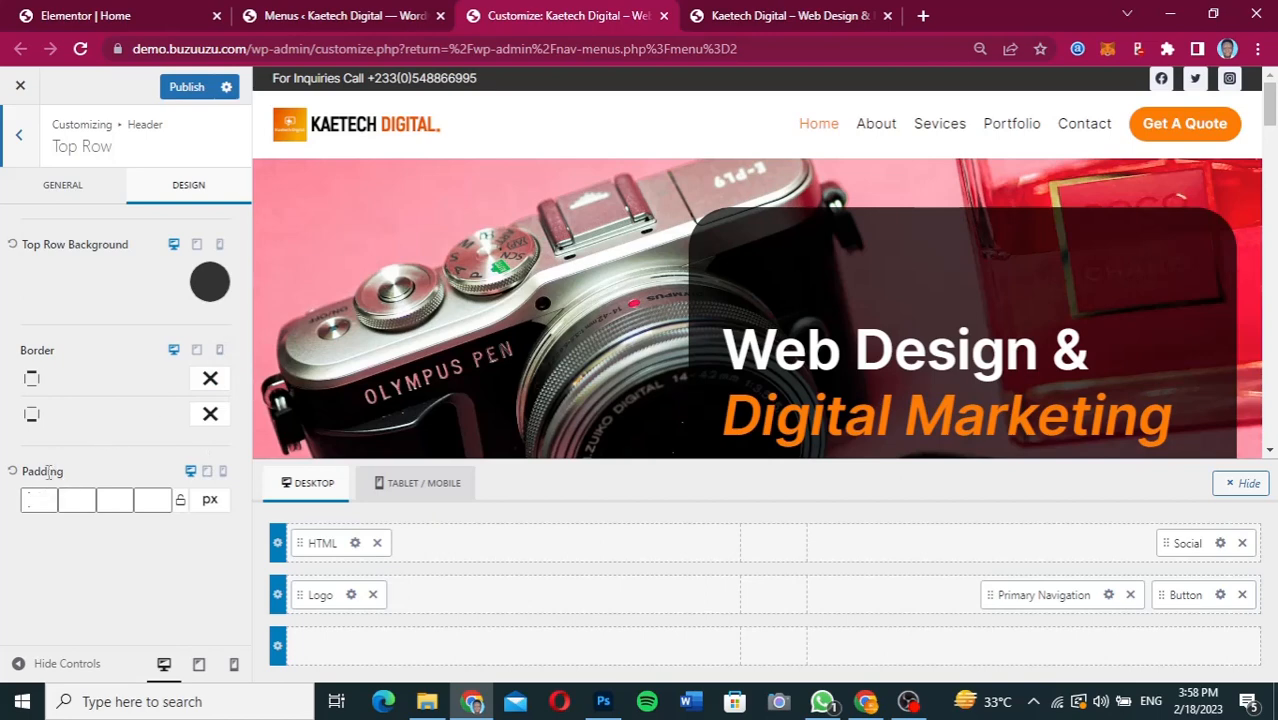
left_click(33, 503)
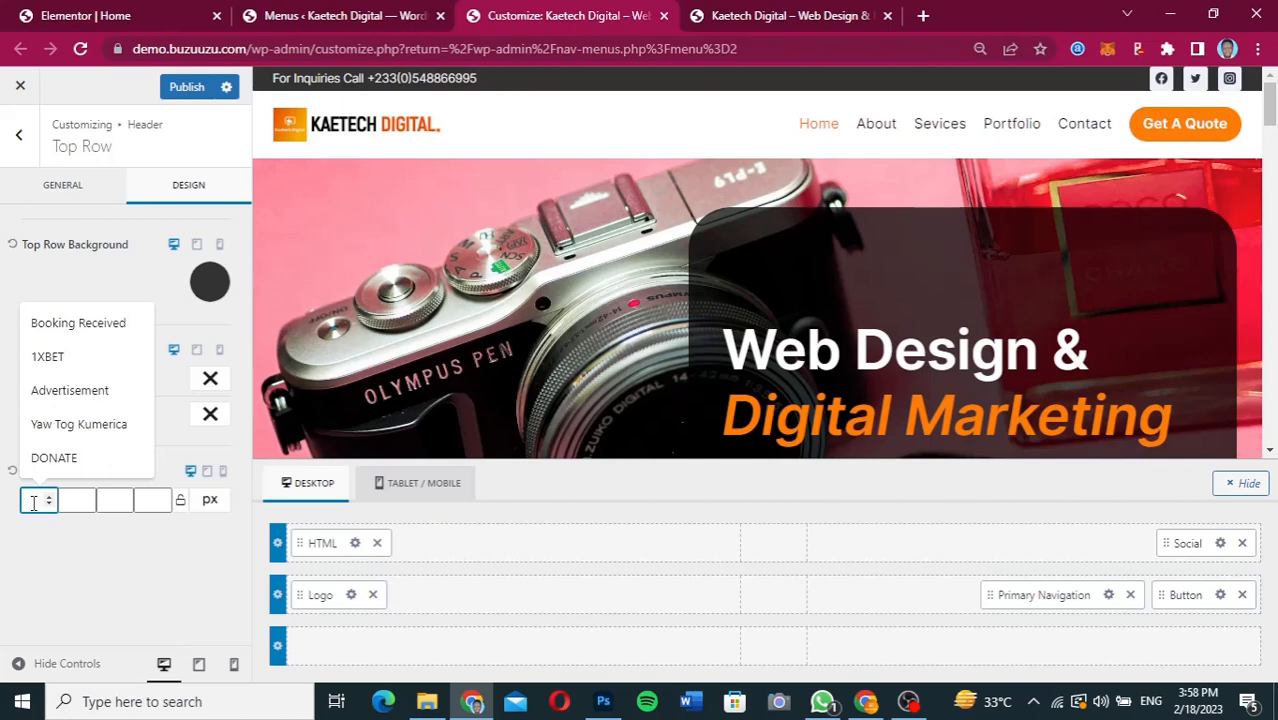
type("20")
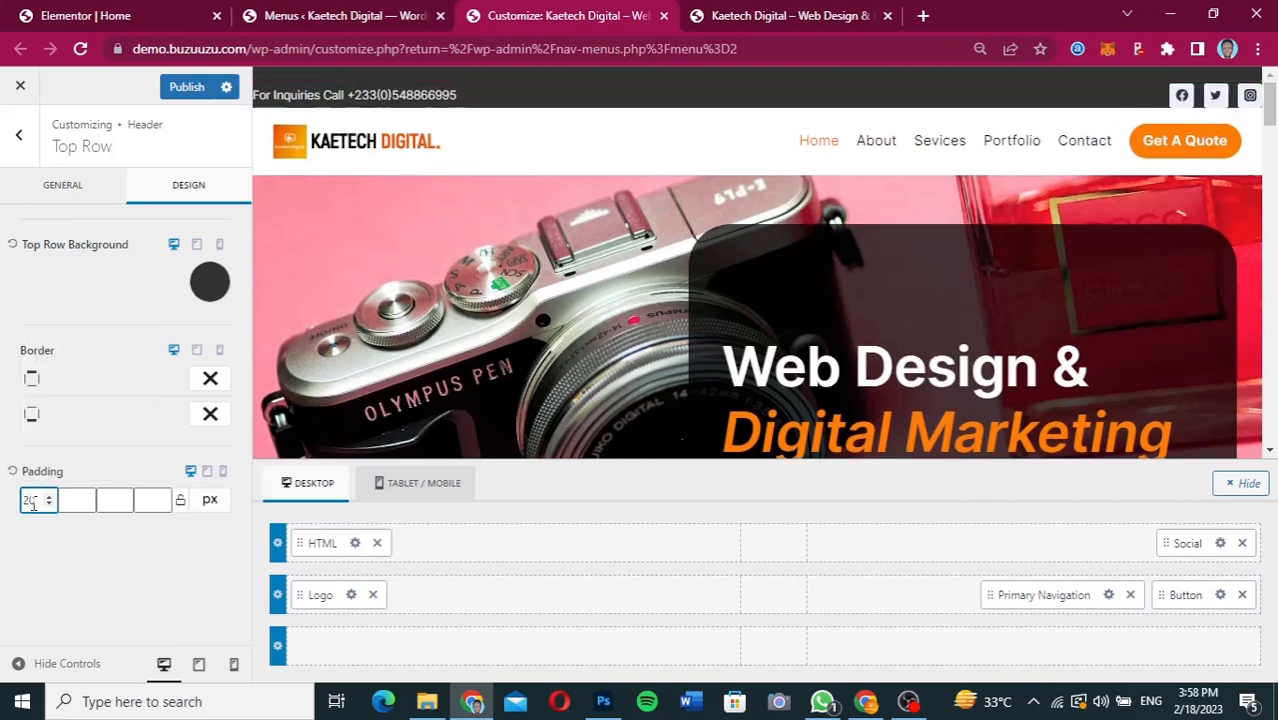
key("BackSpace")
key("BackSpace")
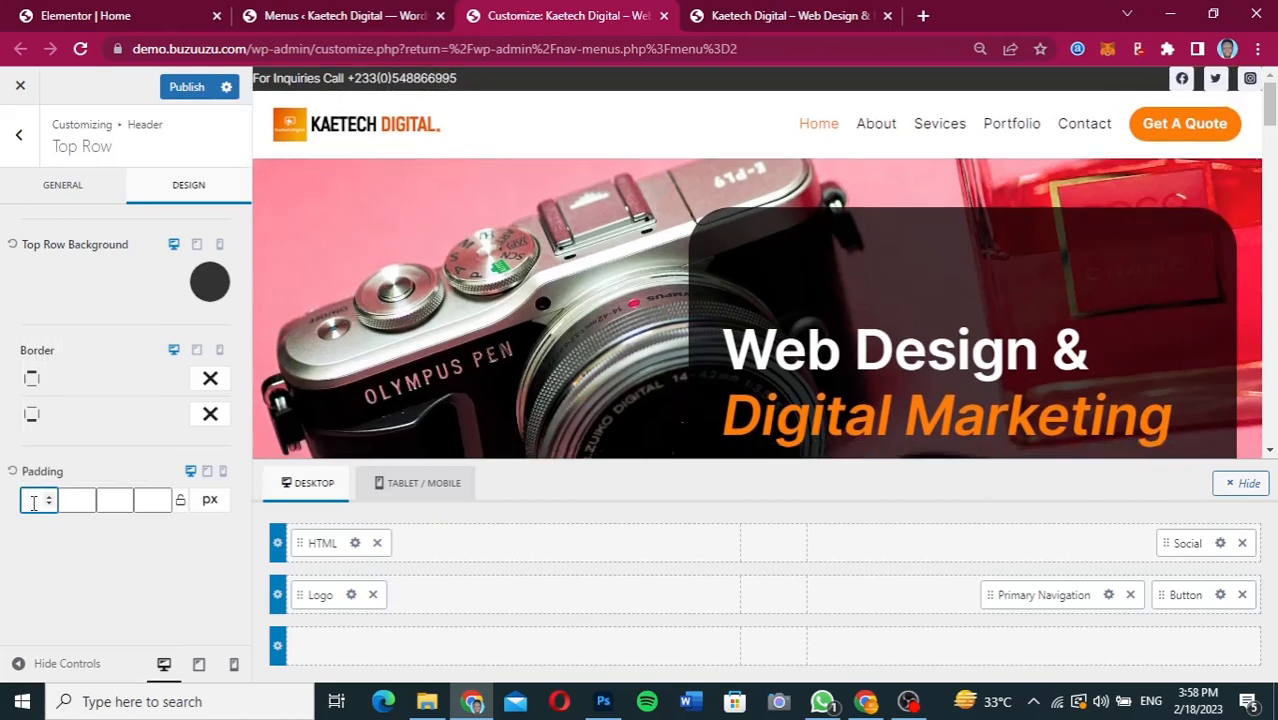
type("1")
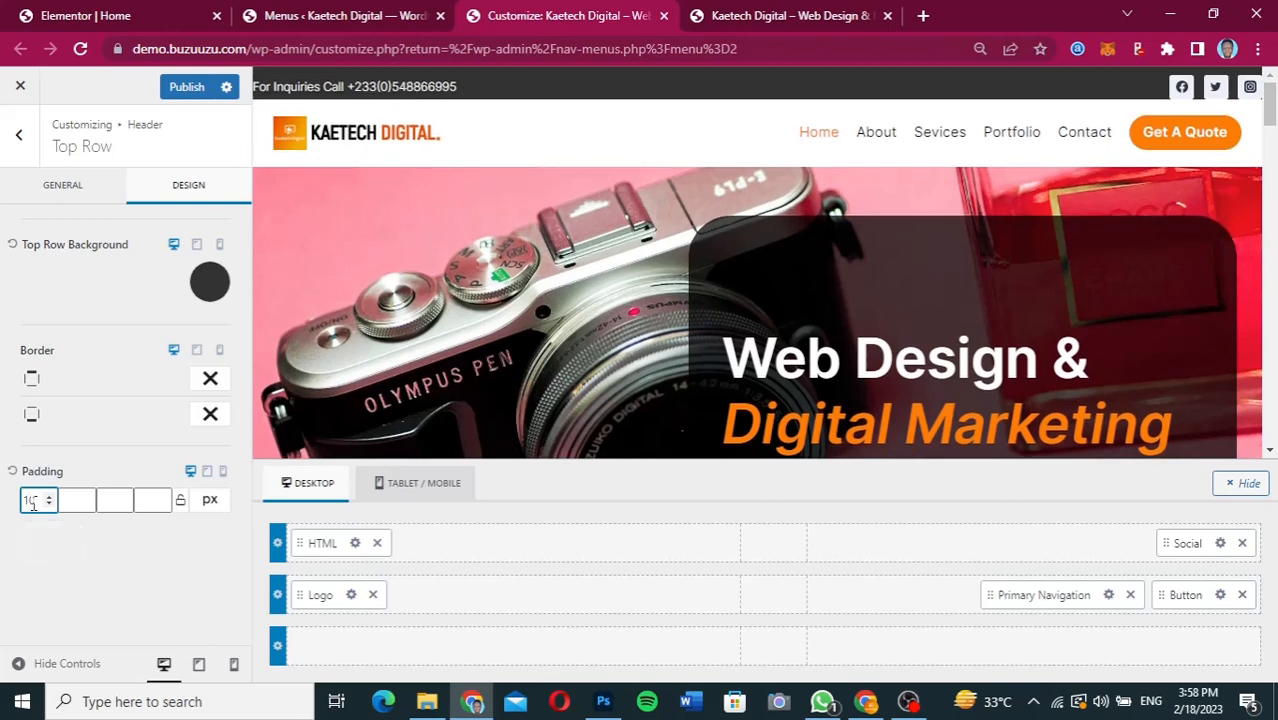
type("0")
left_click(105, 499)
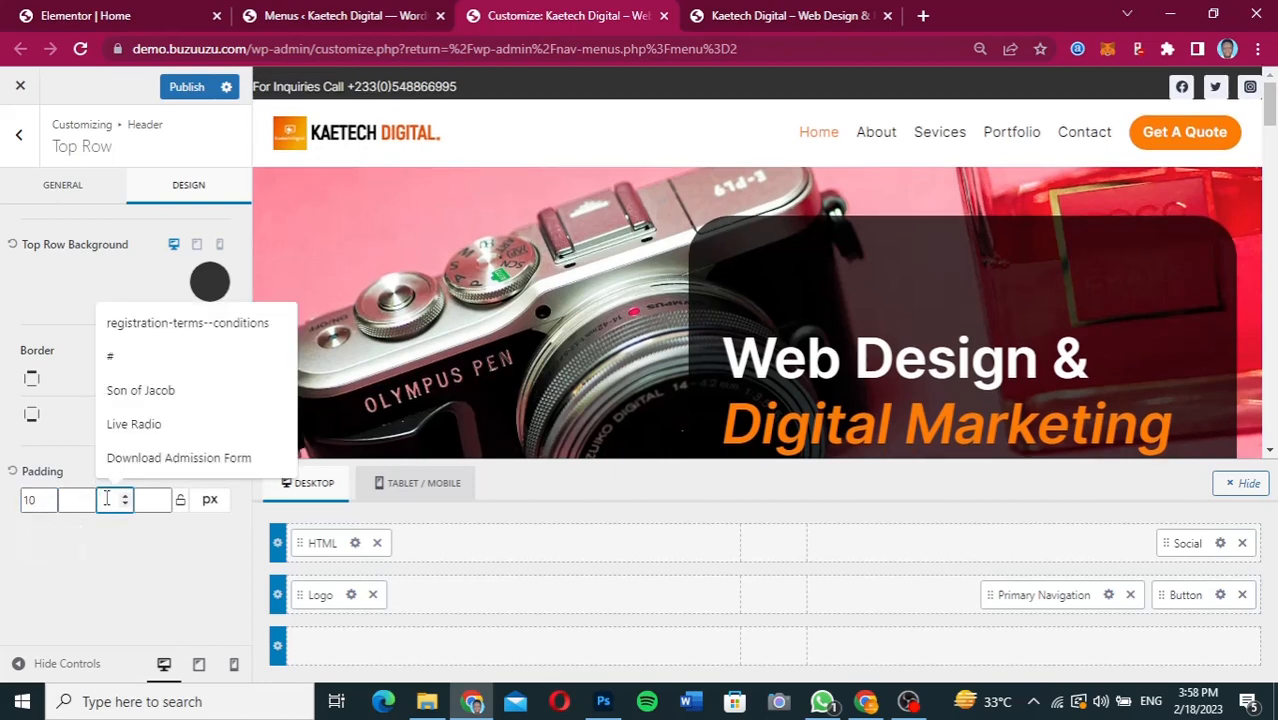
type("10")
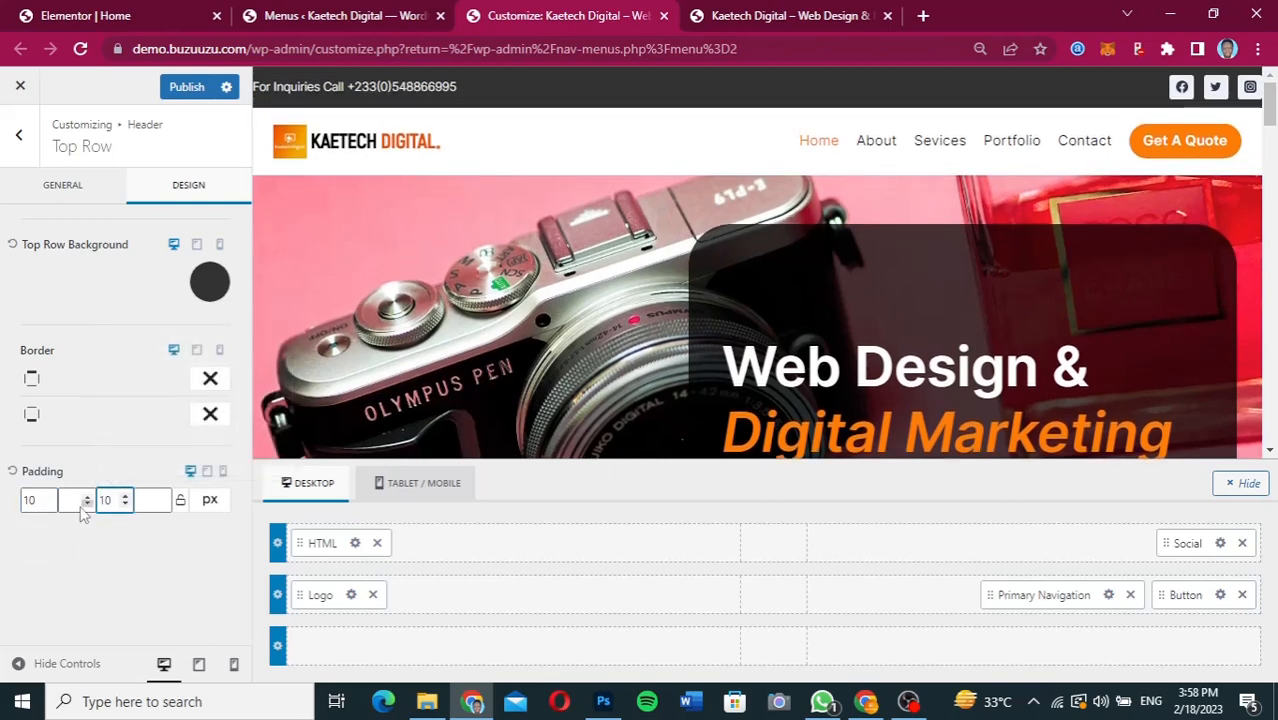
Try different left padding values for the header's top row and settle on 40 px.
left_click(148, 501)
type("20")
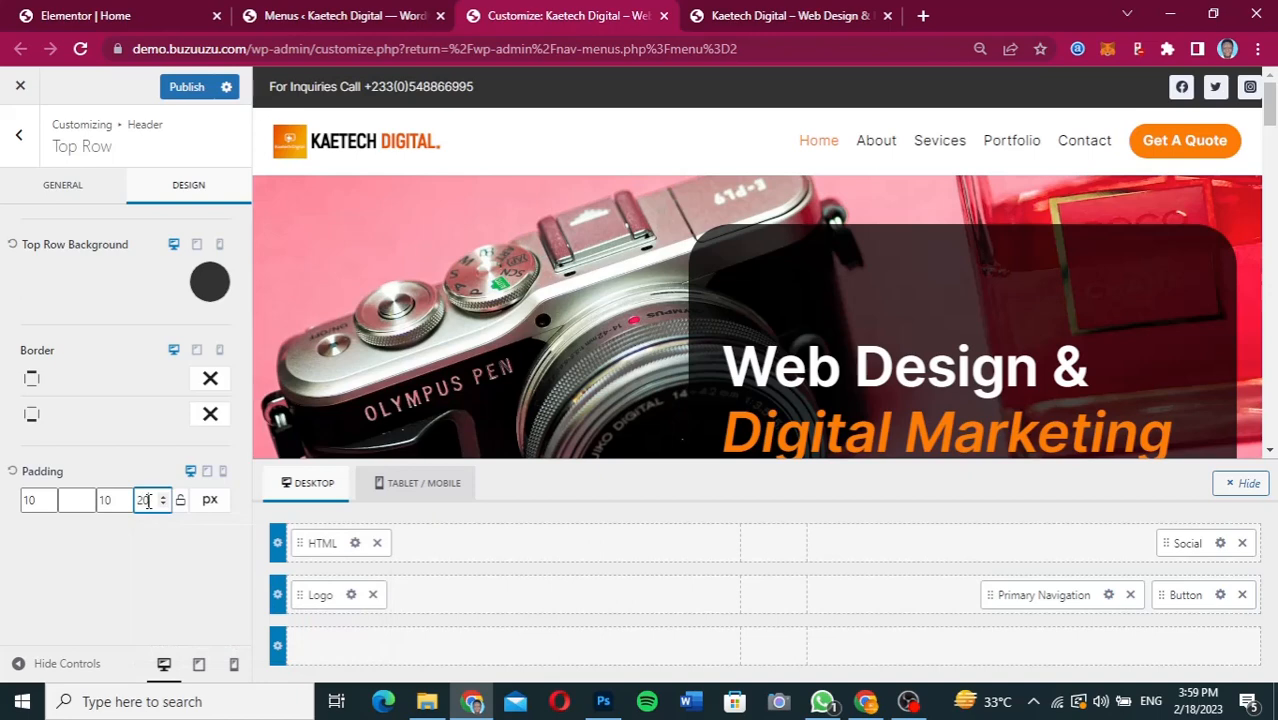
key("BackSpace")
key("BackSpace")
type("100")
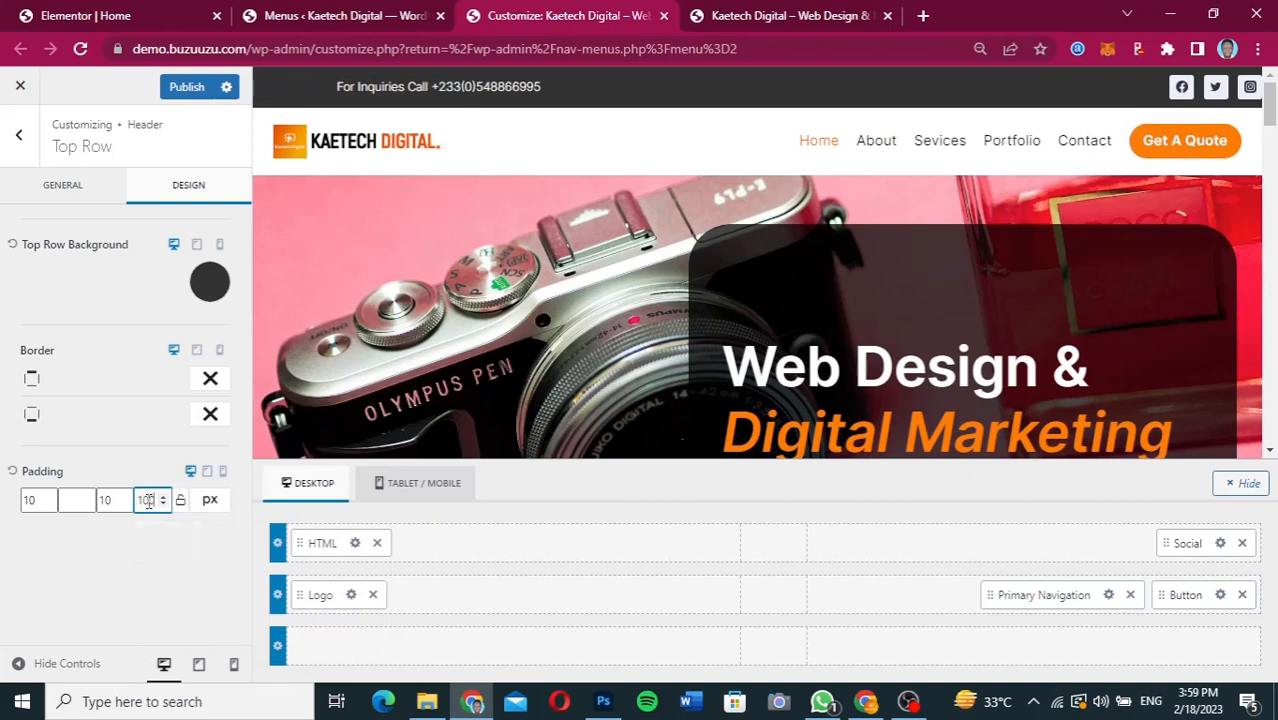
key("BackSpace")
key("BackSpace")
type("20")
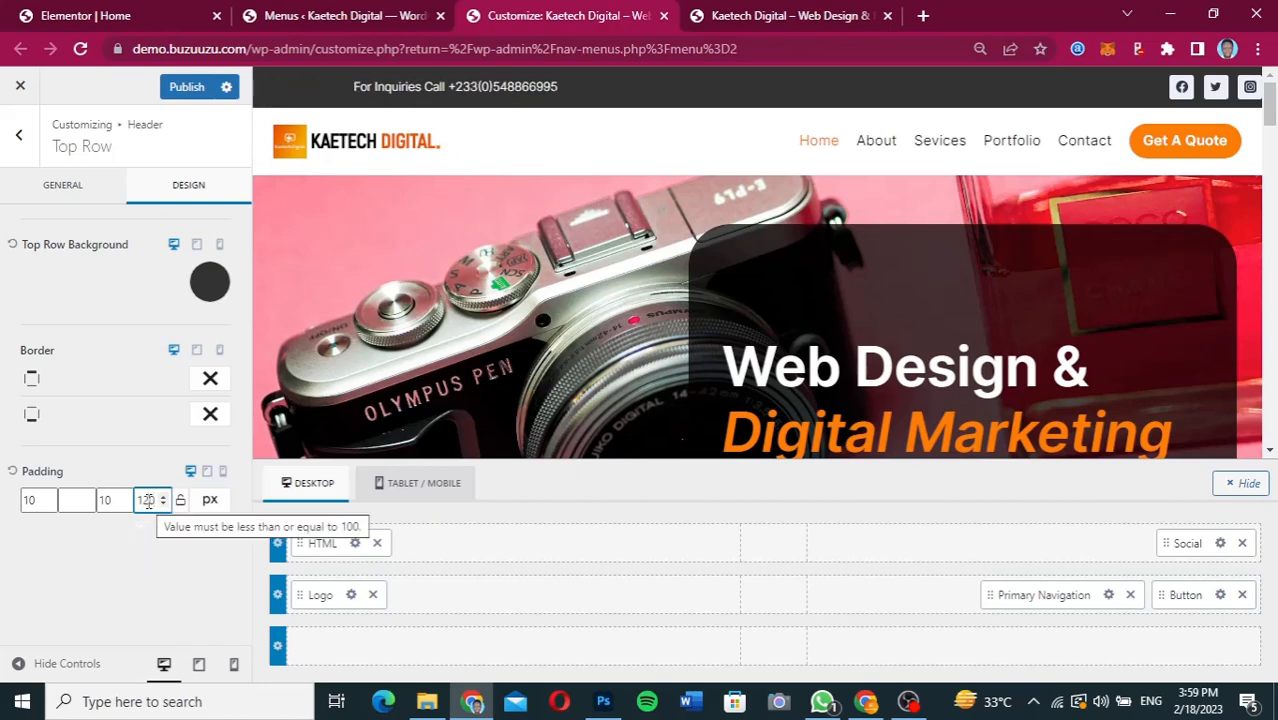
key("BackSpace")
key("BackSpace")
key("BackSpace")
type("20")
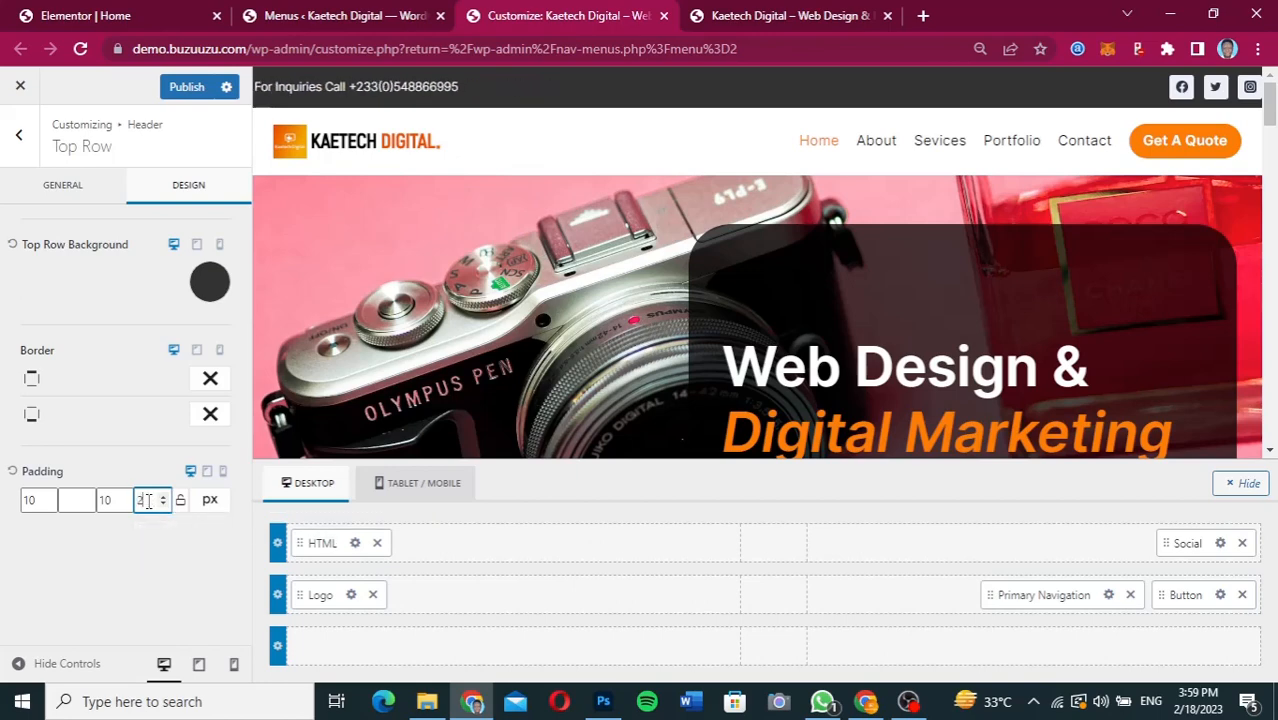
key("BackSpace")
key("BackSpace")
type("40")
Set the header top row's right padding to 40 px.
left_click(67, 499)
type("20")
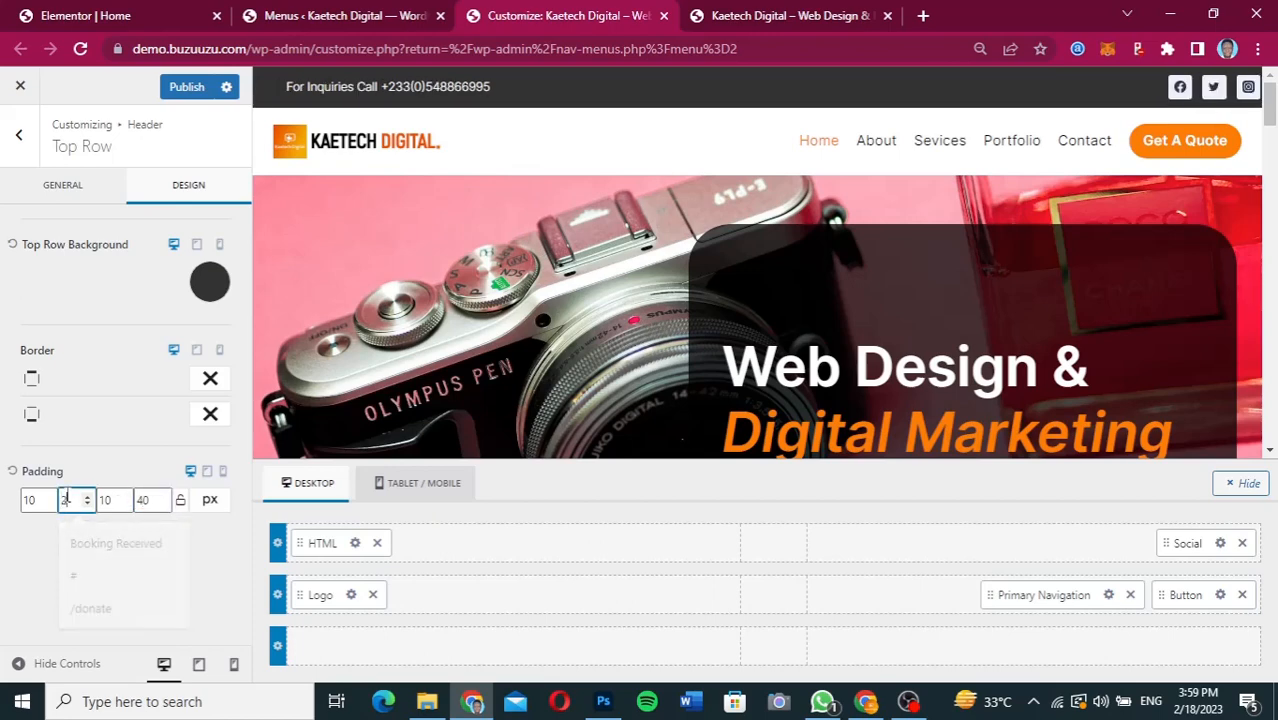
key("BackSpace")
key("BackSpace")
type("40")
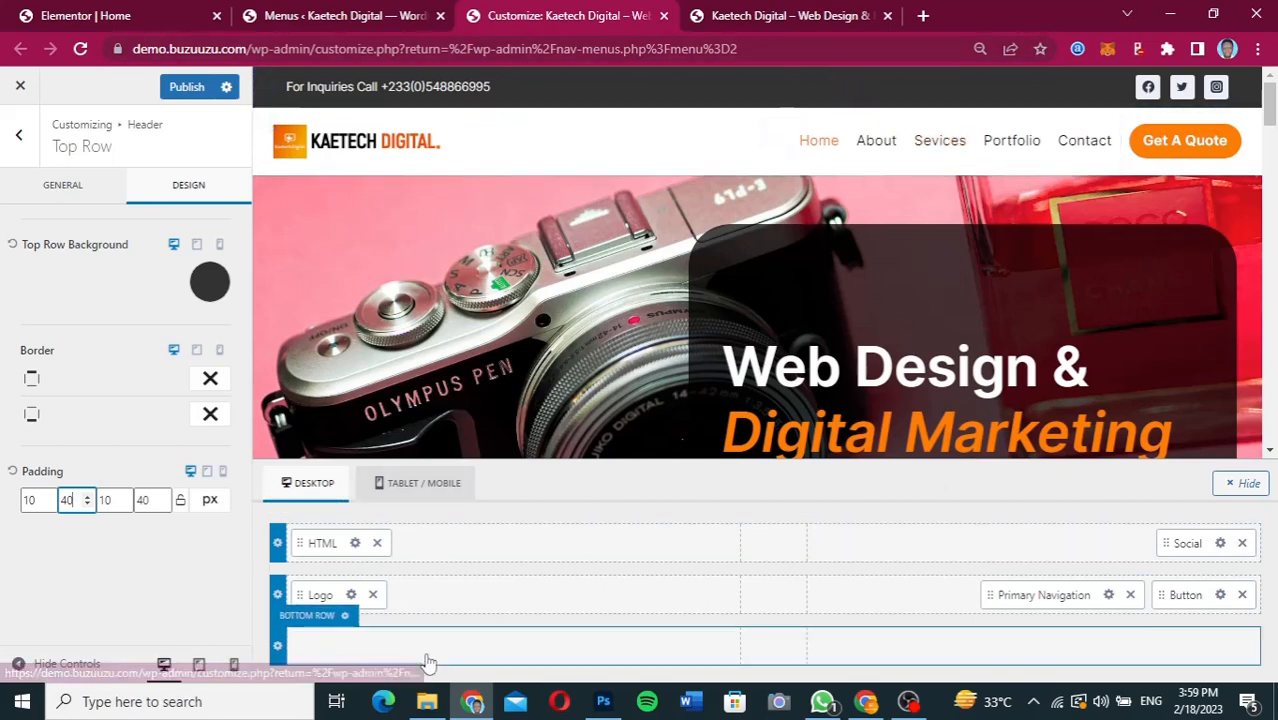
Set both the top and bottom padding of the header's top row to 5 px.
left_click_drag(36, 500, 16, 507)
type("5")
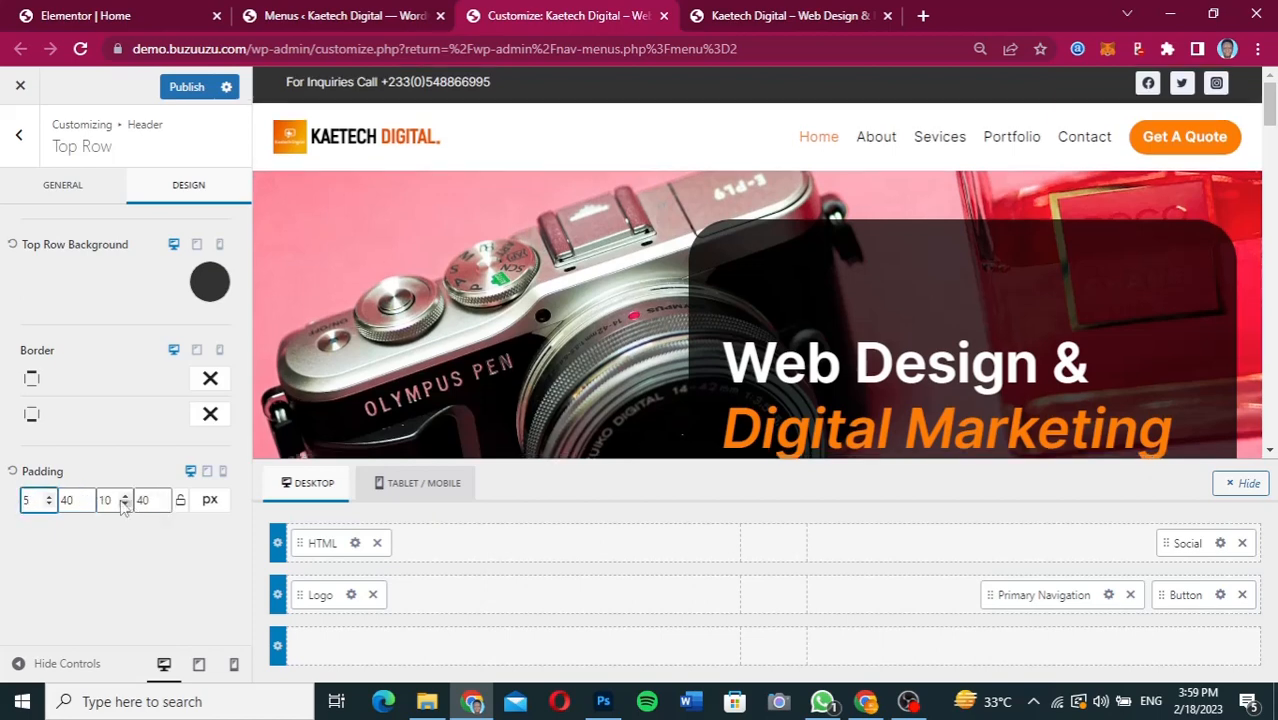
left_click_drag(113, 500, 98, 501)
type("5")
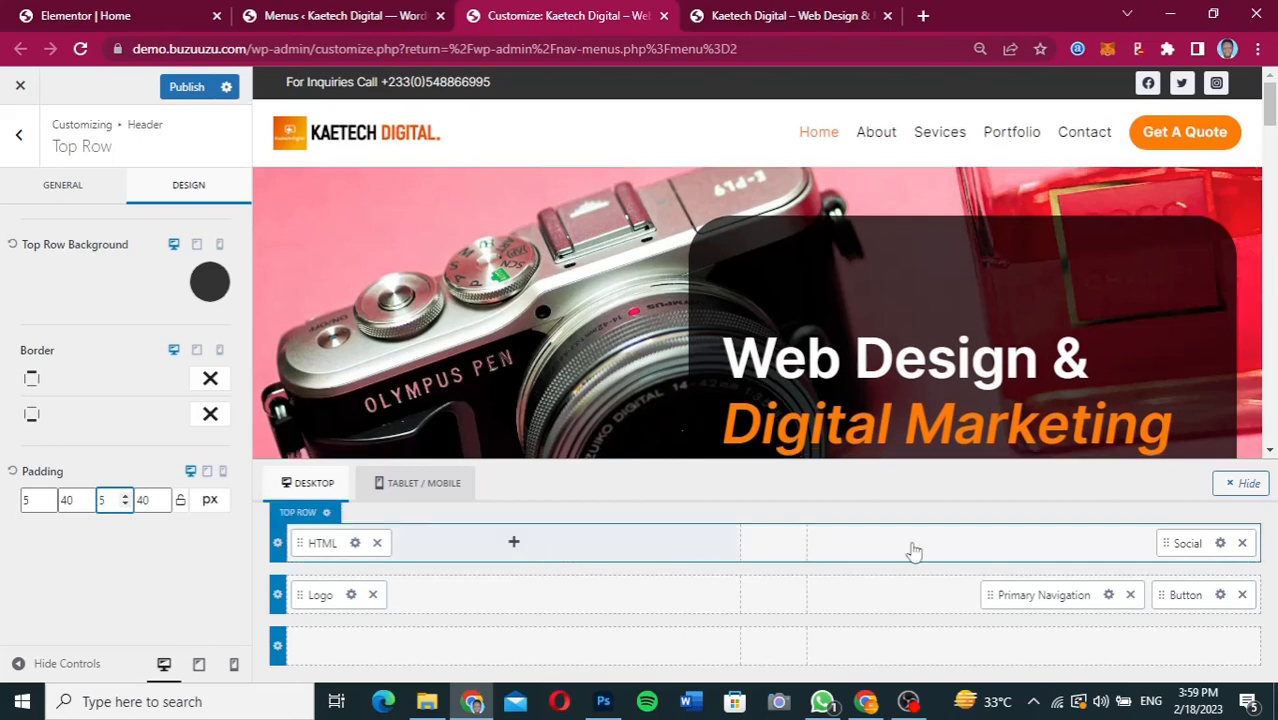
Set the initial background color of the header's social icons to white, FFFFFF.
left_click(1220, 543)
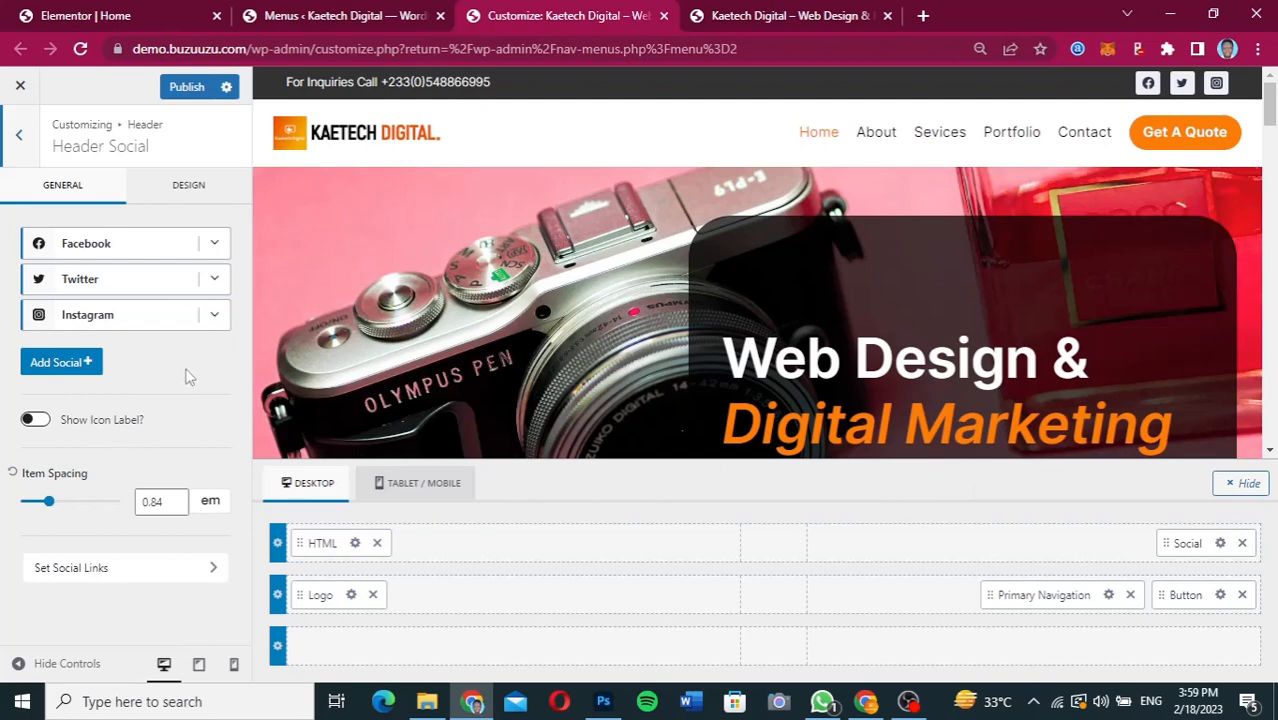
left_click(195, 197)
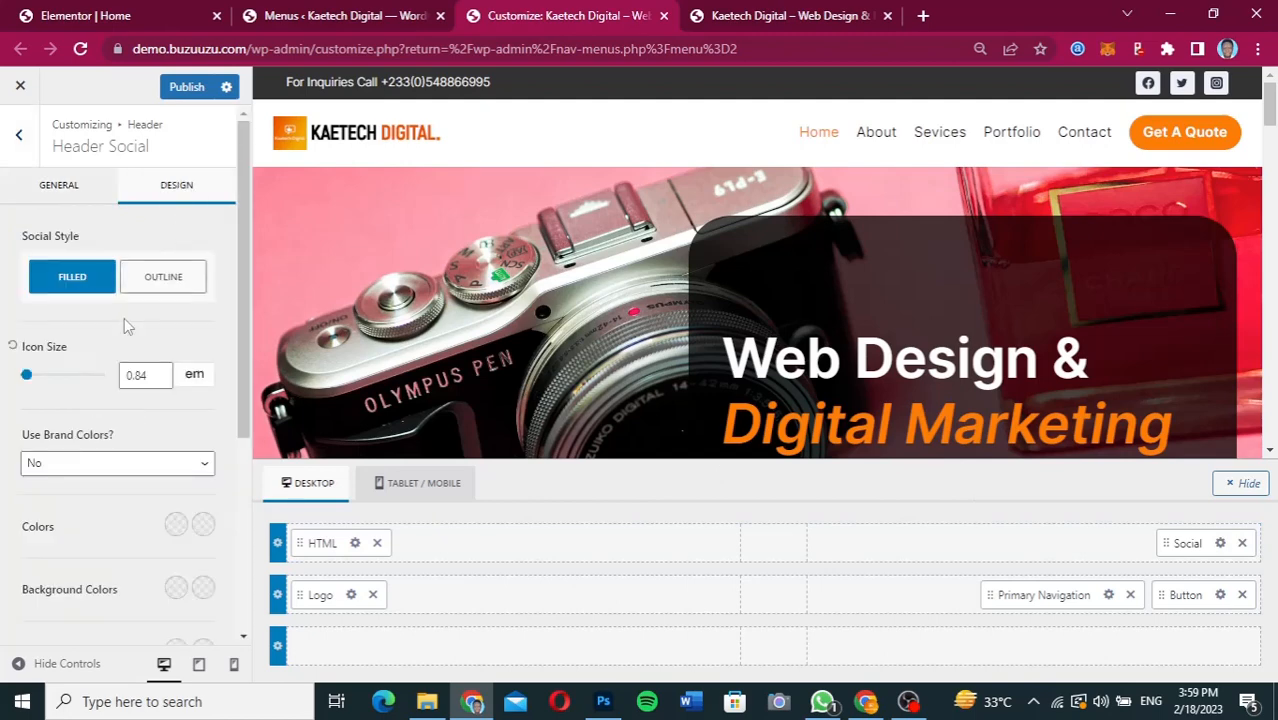
scroll(112, 377, "down", 2)
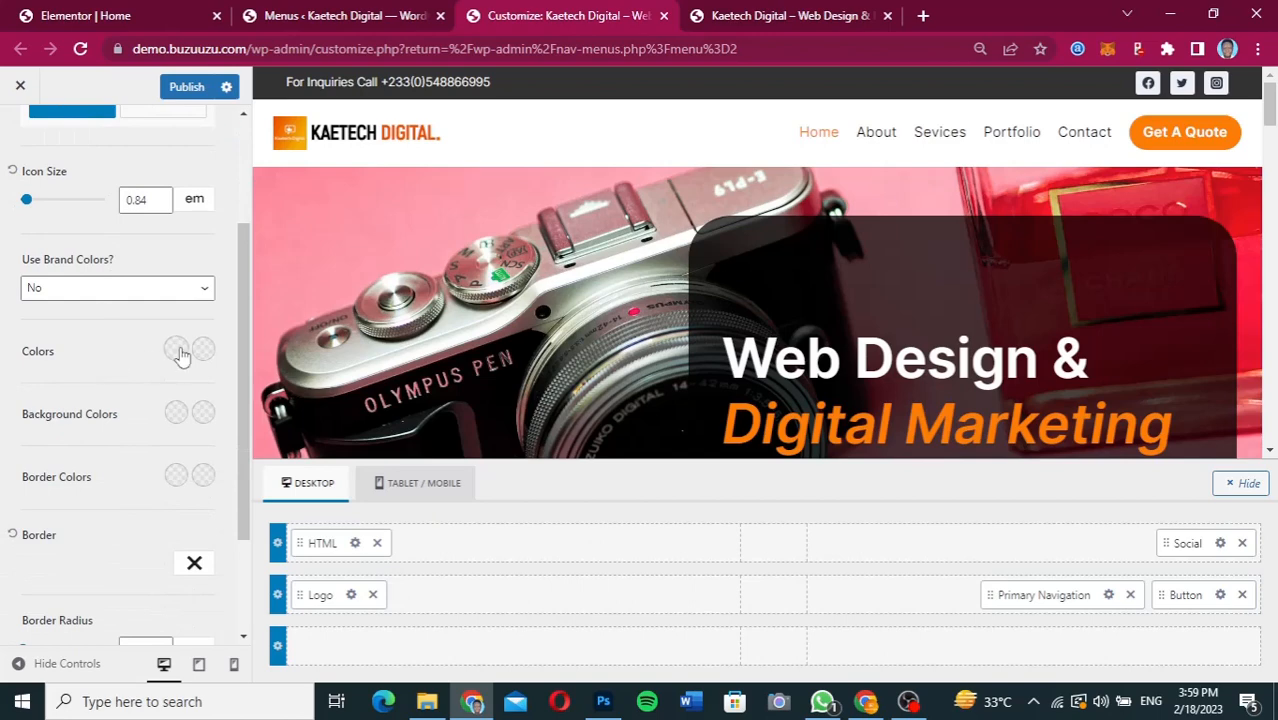
left_click(176, 413)
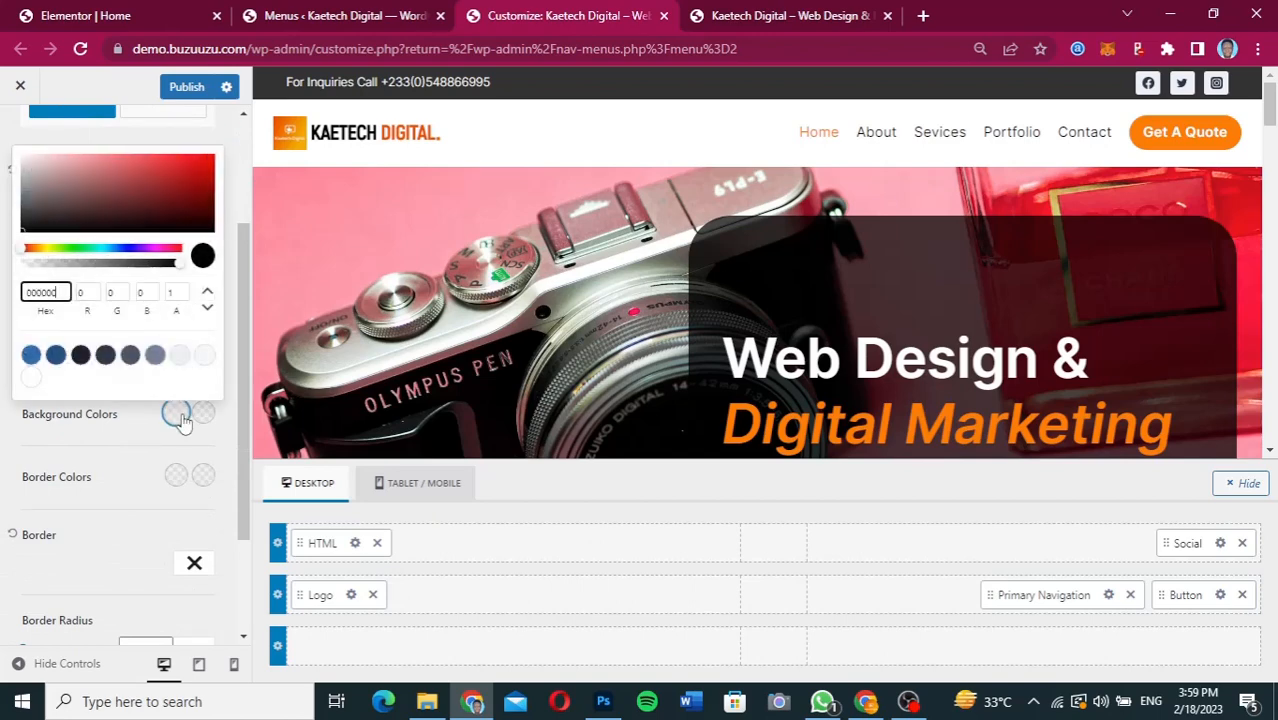
left_click_drag(26, 170, 15, 150)
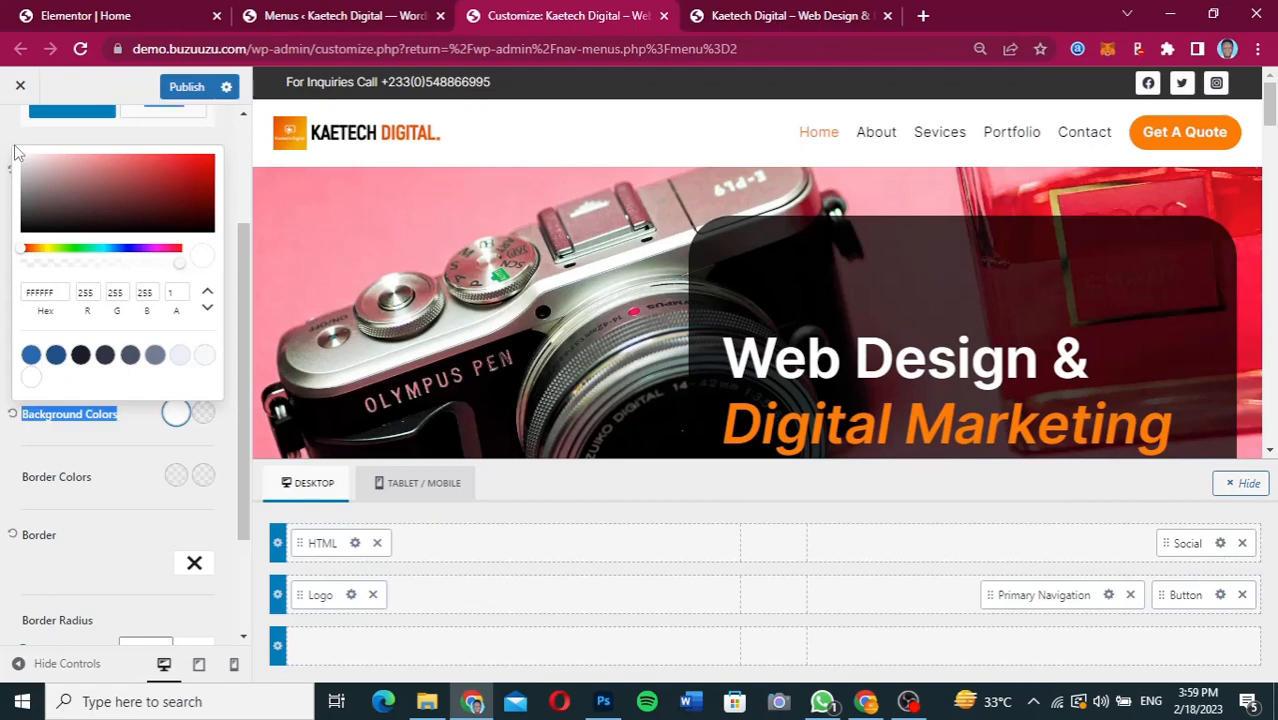
left_click(84, 446)
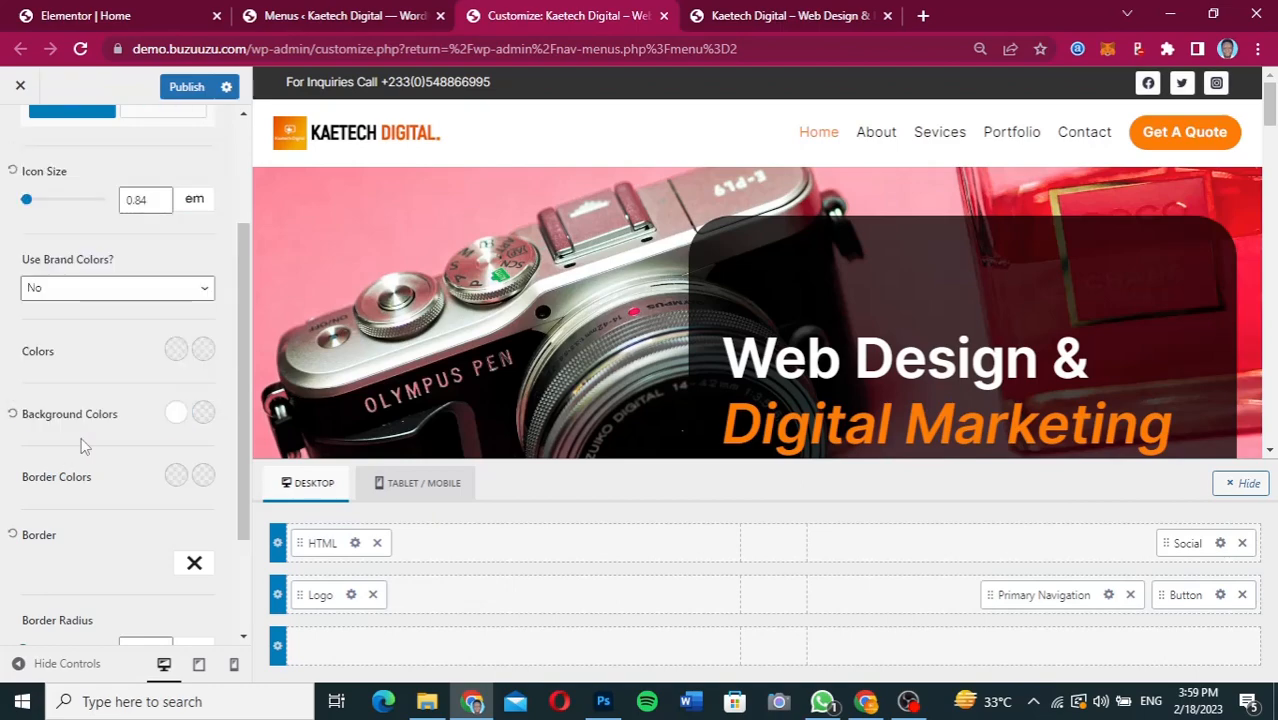
Check the Figma design and try to paste the copied value as the social icons' hover background color.
left_click(864, 701)
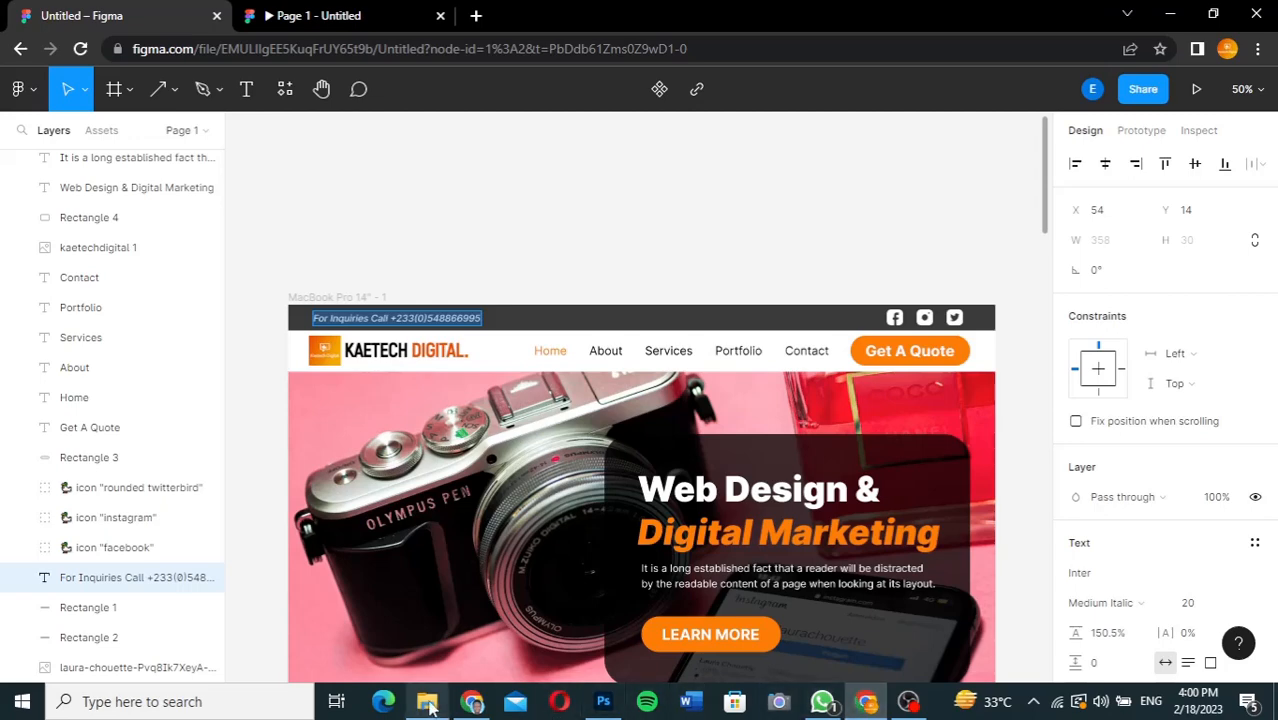
left_click(472, 706)
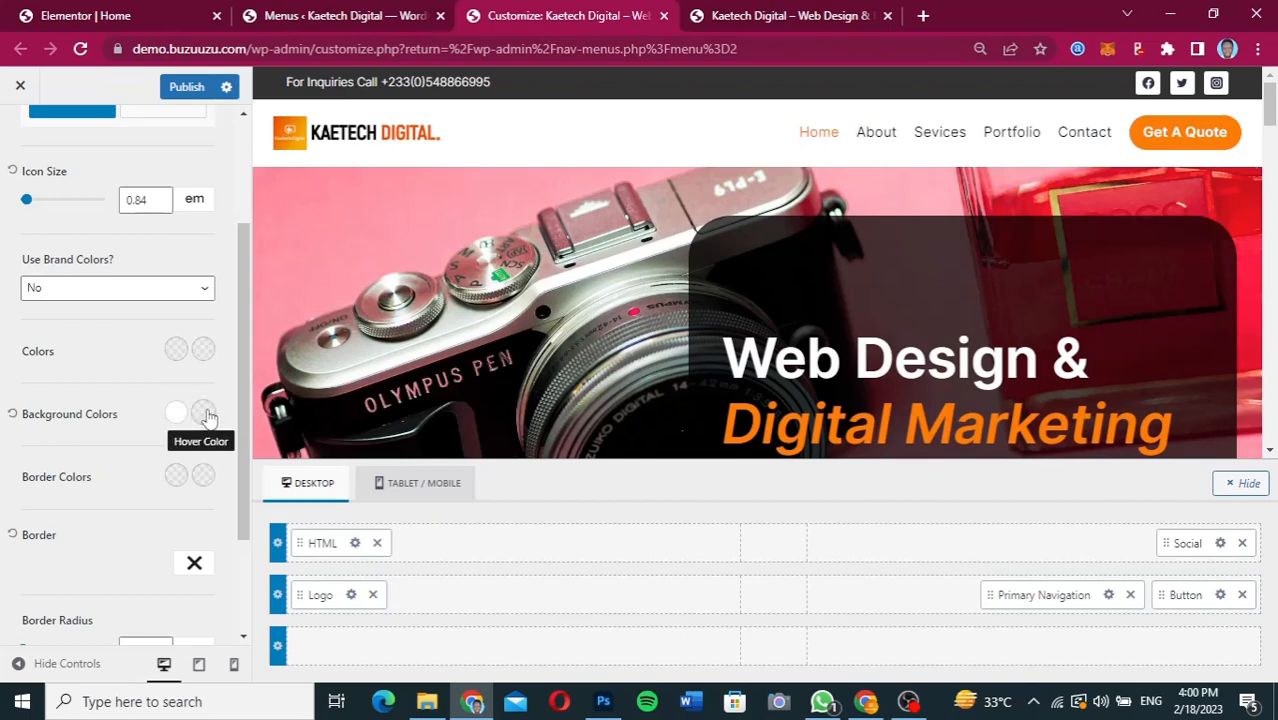
left_click(203, 413)
left_click_drag(57, 293, 3, 290)
type("48866995")
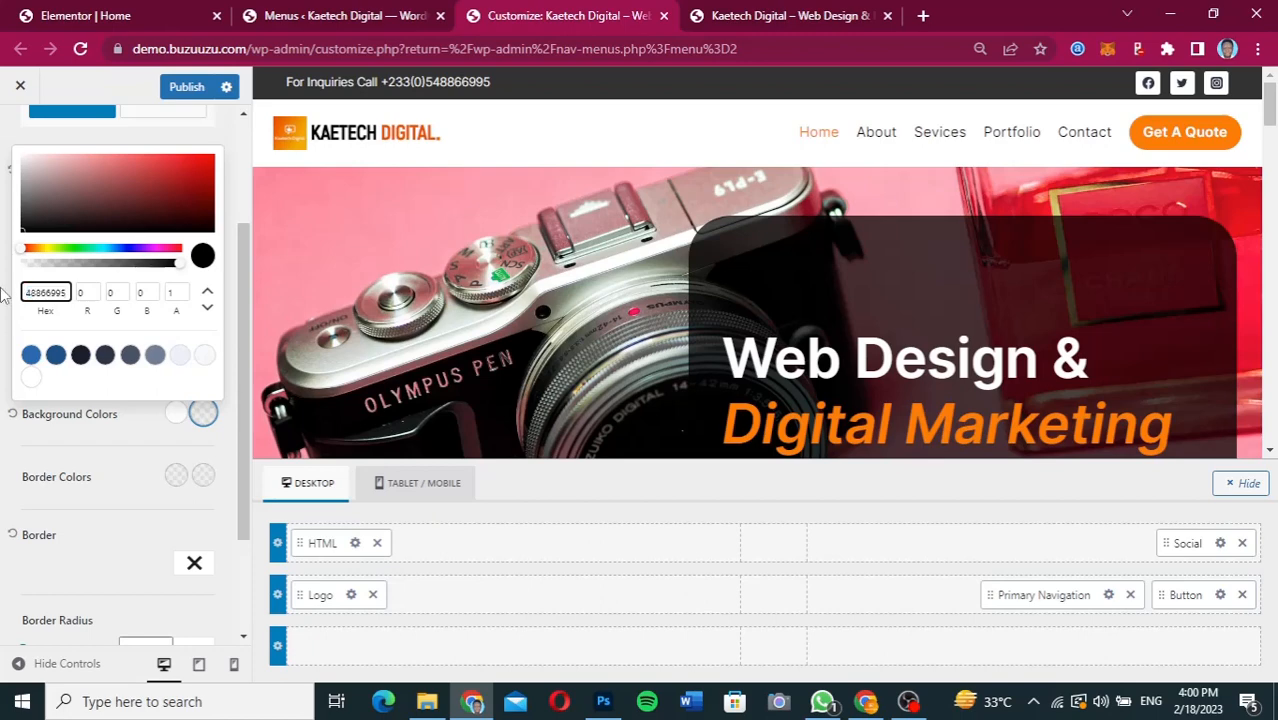
key("BackSpace")
key("BackSpace")
key("BackSpace")
key("BackSpace")
key("BackSpace")
key("BackSpace")
key("BackSpace")
key("BackSpace")
key("BackSpace")
key("BackSpace")
key("BackSpace")
key("BackSpace")
key("BackSpace")
key("BackSpace")
key("BackSpace")
key("BackSpace")
key("BackSpace")
key("BackSpace")
key("BackSpace")
key("BackSpace")
Copy the Get A Quote button's fill FE7E07 from Figma as the social icons' hover background color in the WordPress Customizer, and publish the changes.
left_click(869, 708)
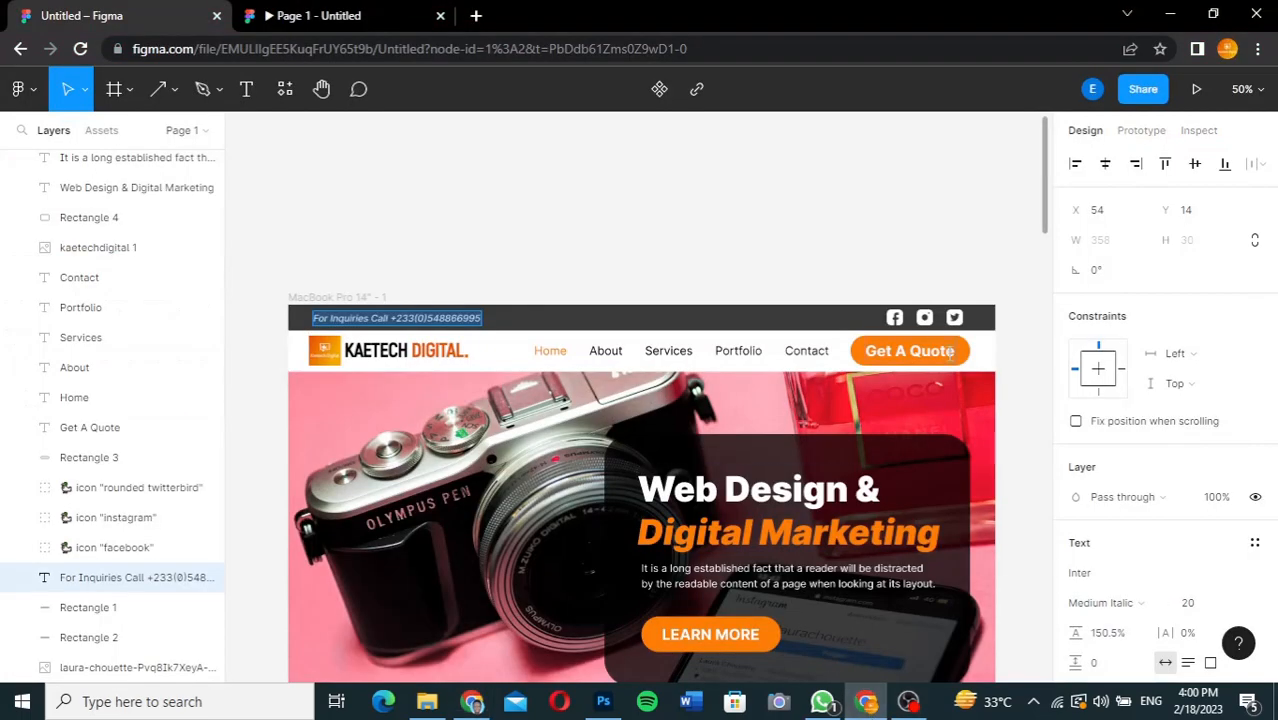
key("Escape")
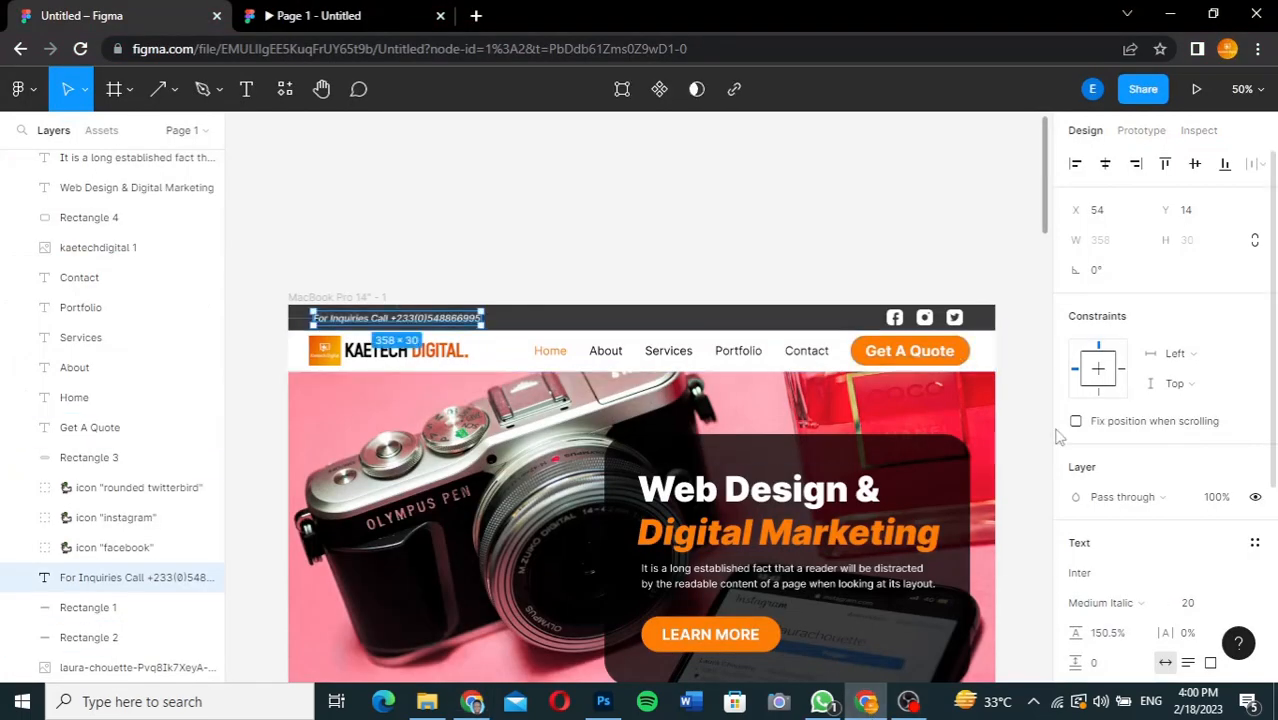
left_click(969, 354)
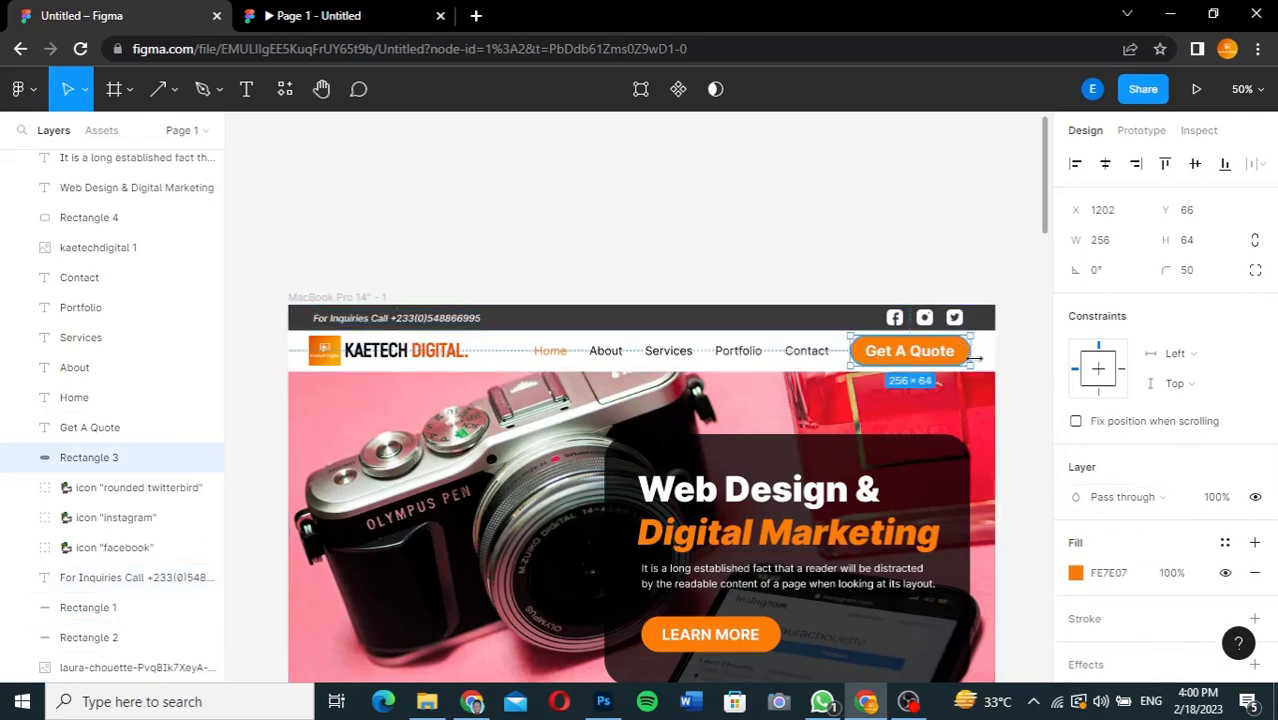
left_click(1110, 573)
key("ctrl+c")
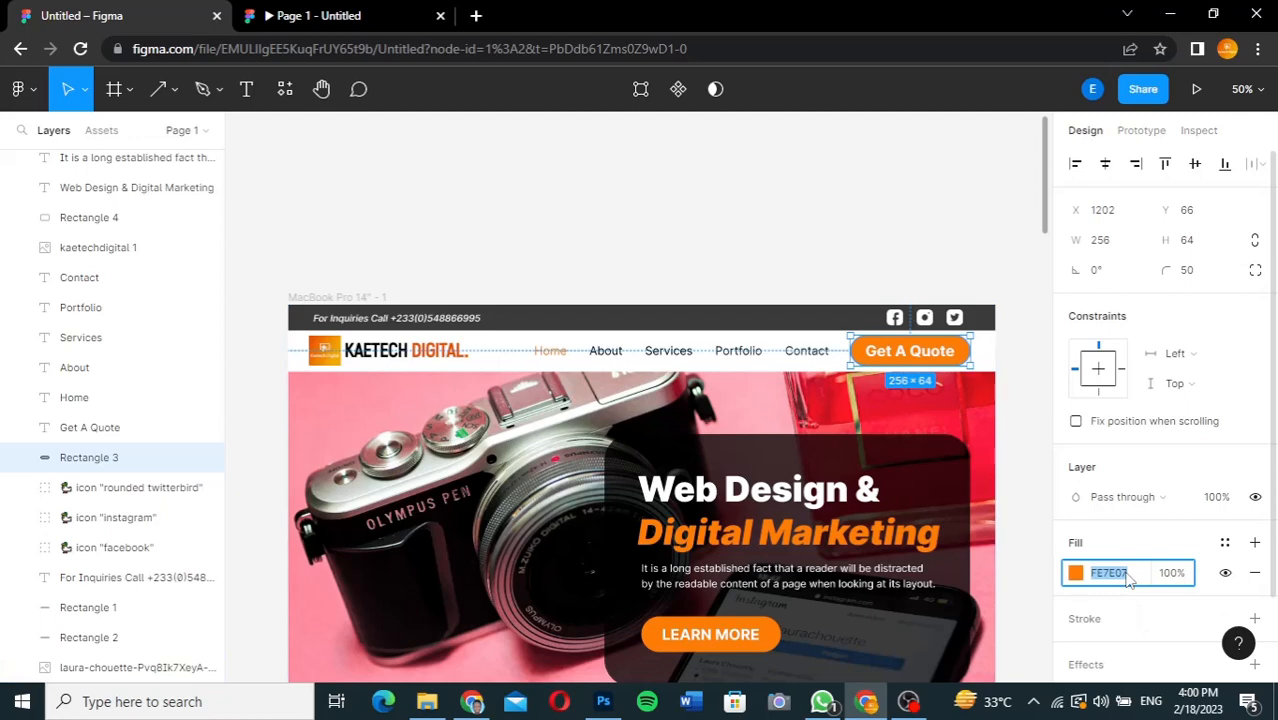
left_click(472, 701)
double_click(62, 286)
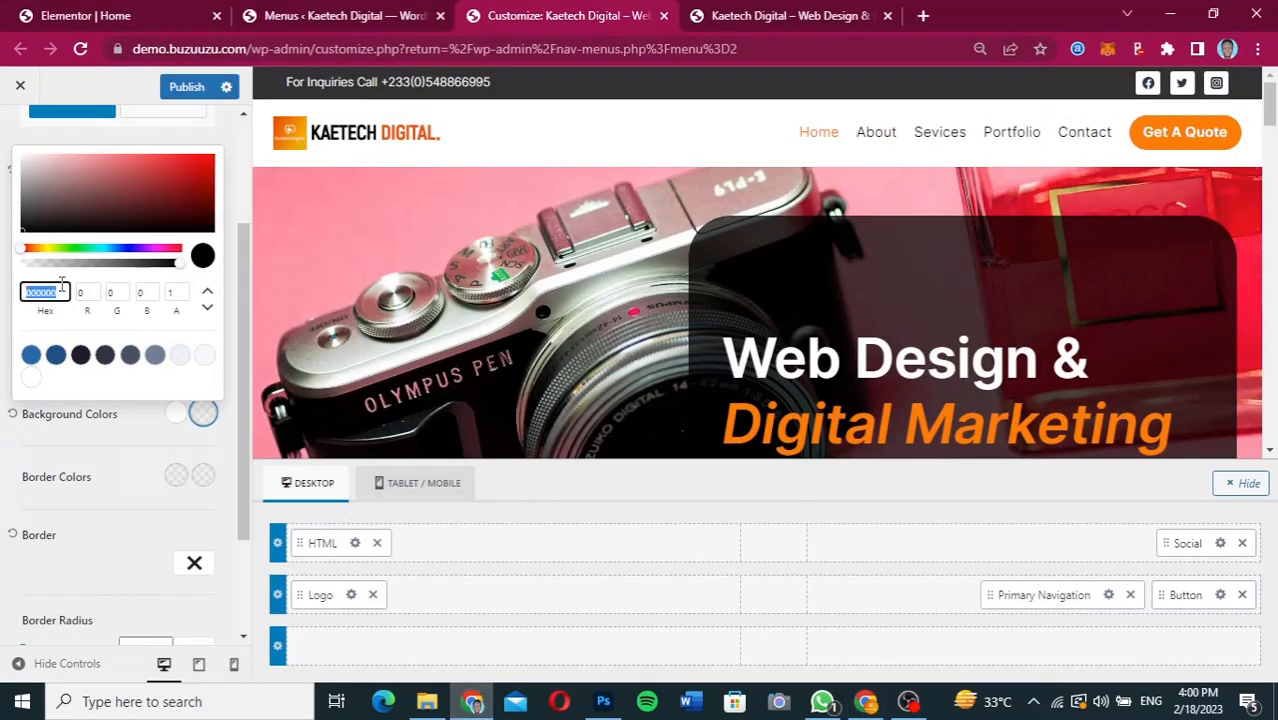
key("ctrl+v")
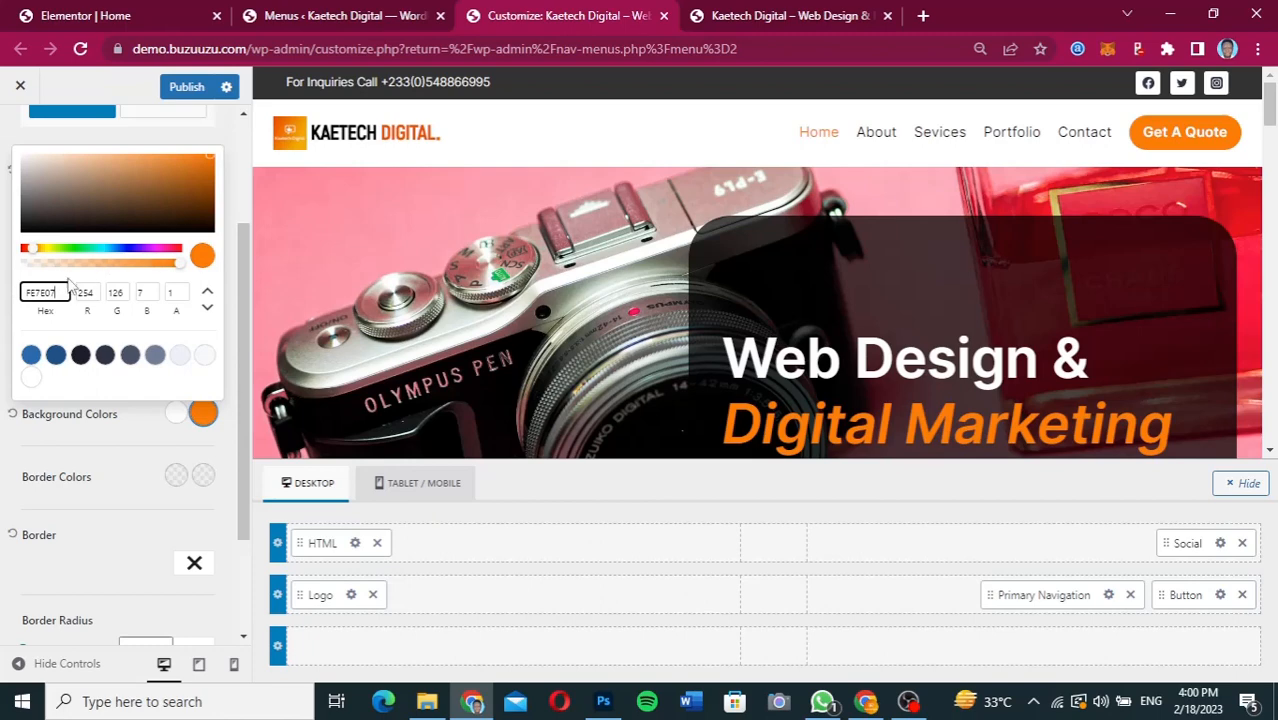
left_click(84, 436)
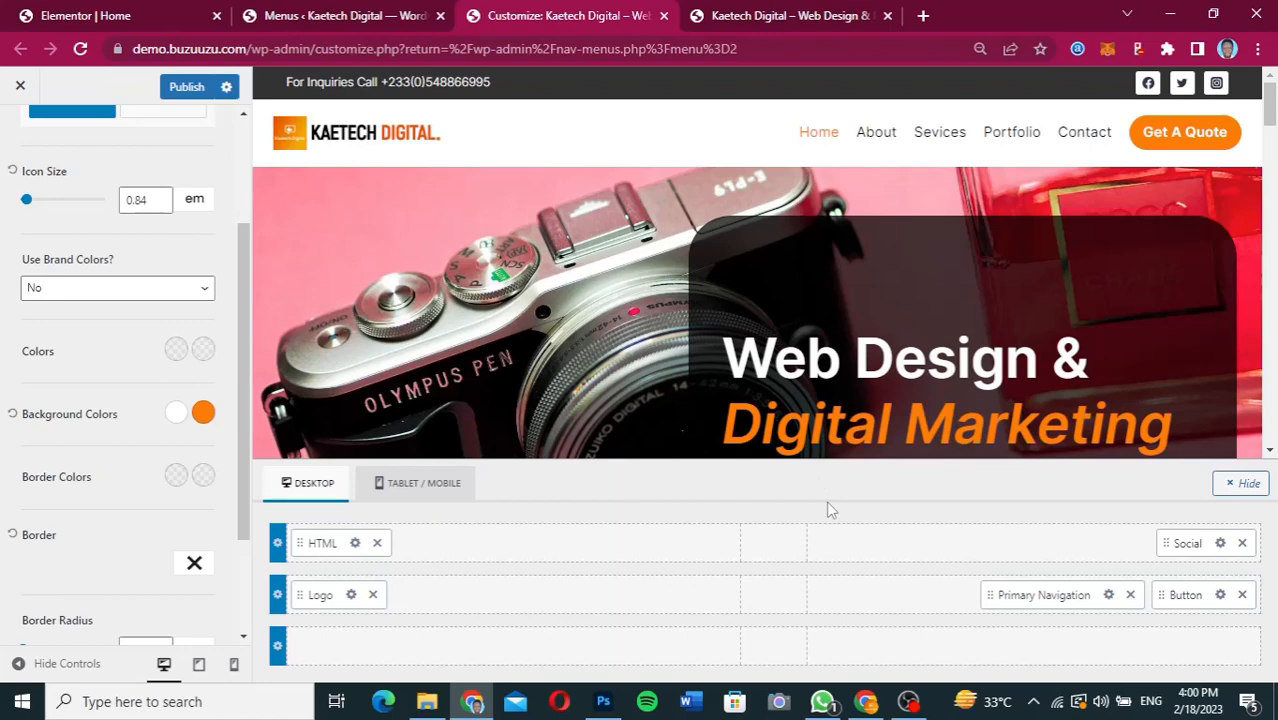
left_click(186, 87)
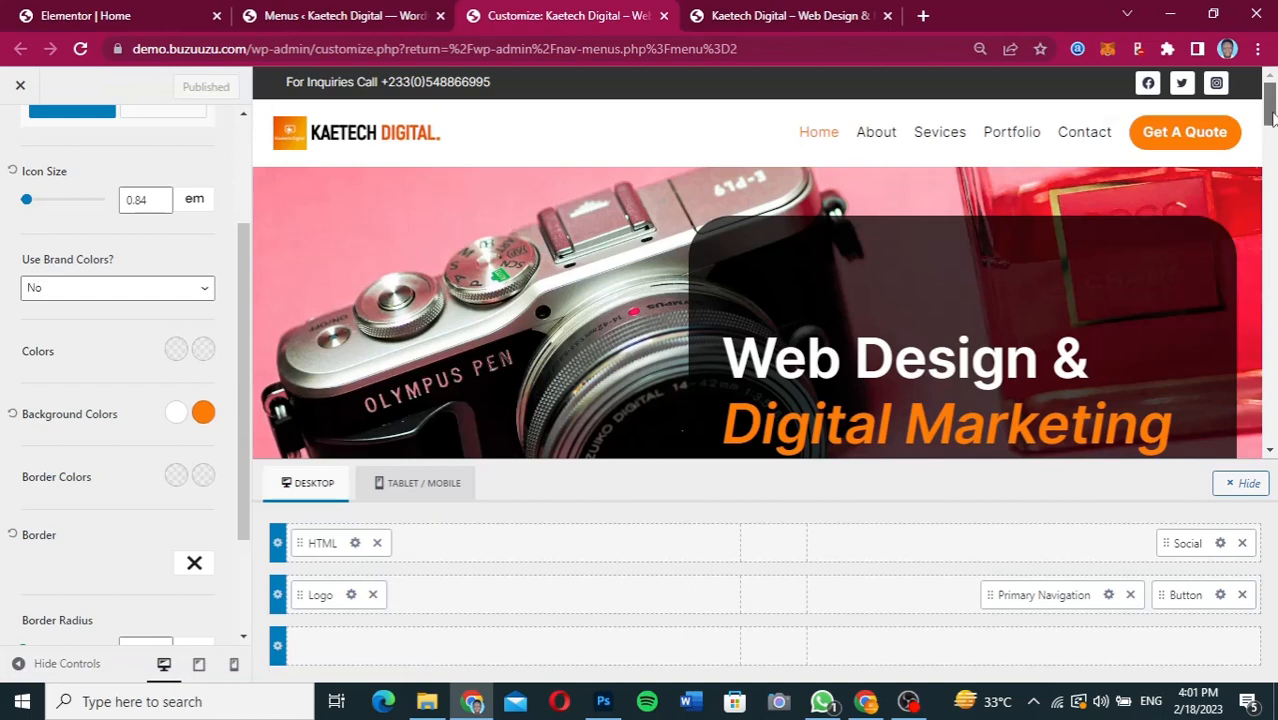
Examine the page's bottom row and the footer's general settings with its available items.
left_click_drag(1272, 118, 1265, 563)
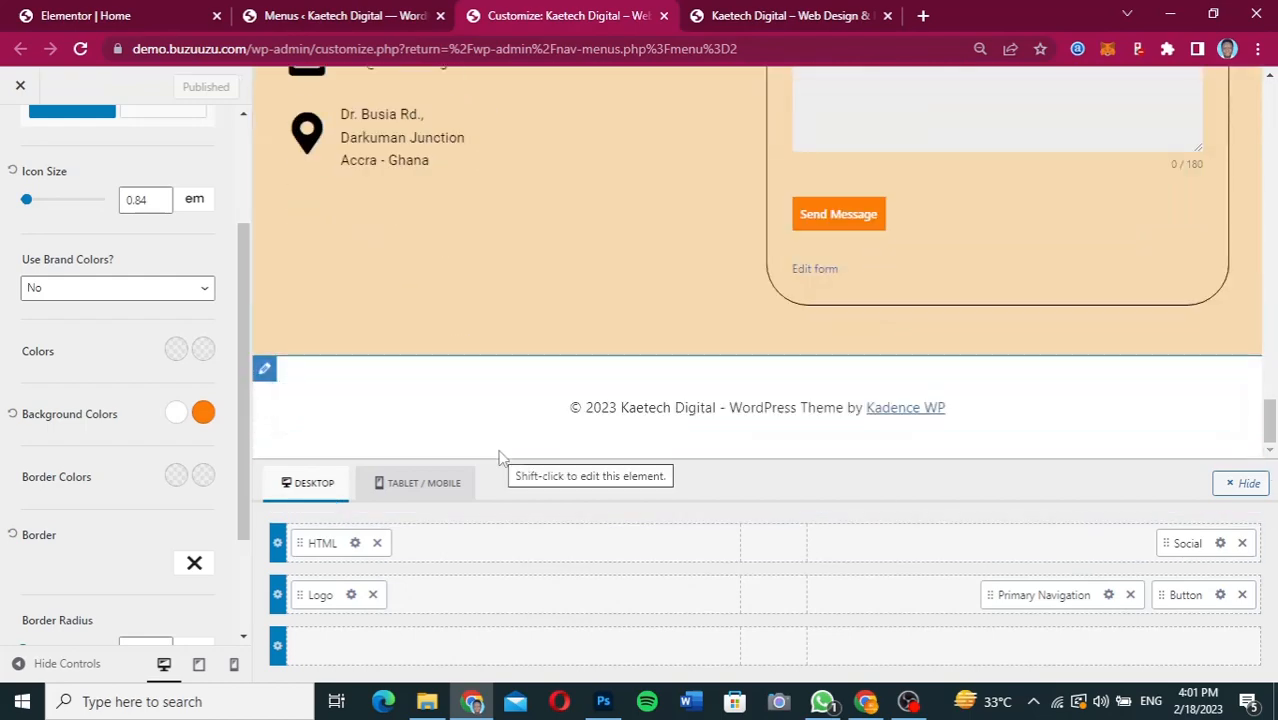
left_click(267, 371)
left_click(266, 370)
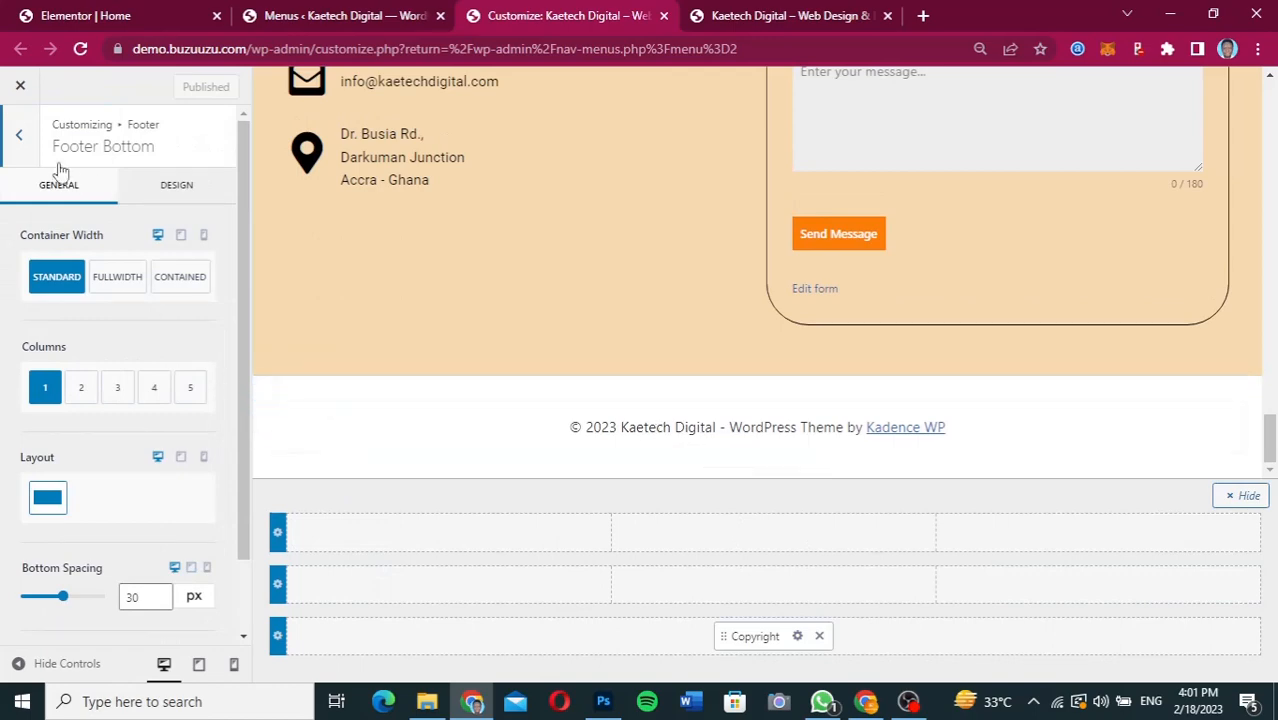
left_click(28, 141)
left_click(31, 141)
left_click(31, 133)
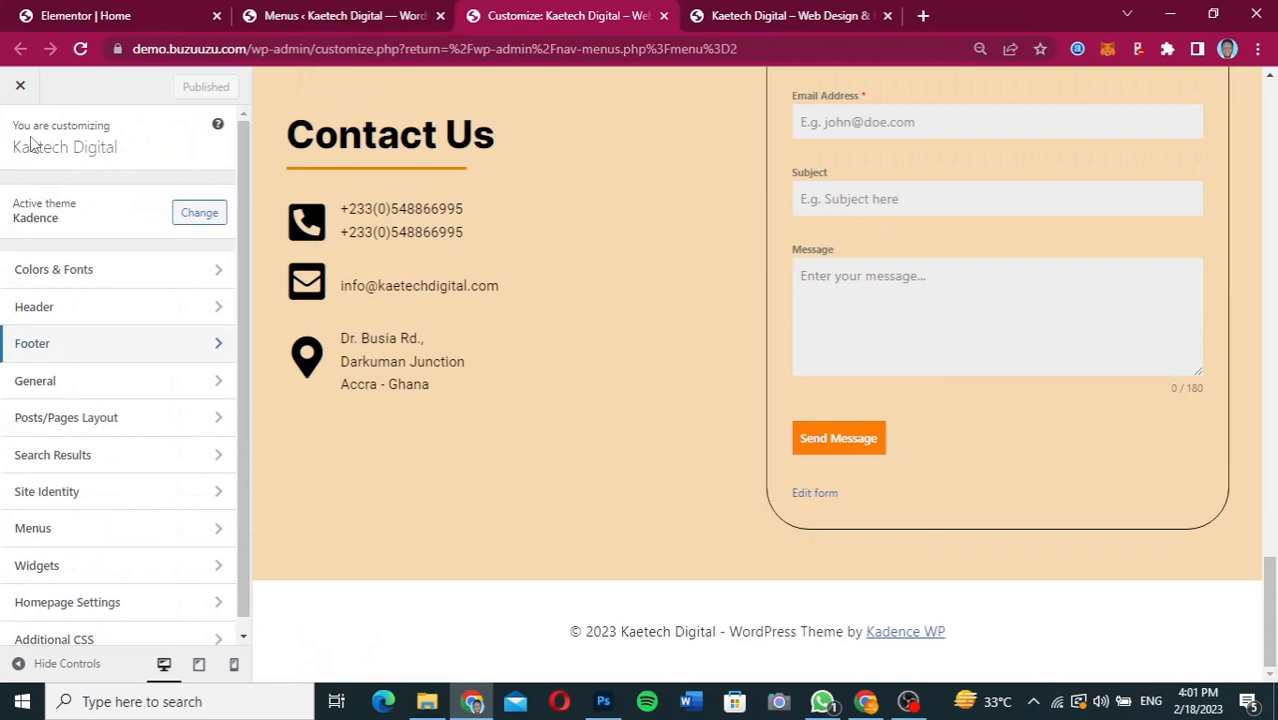
left_click(90, 350)
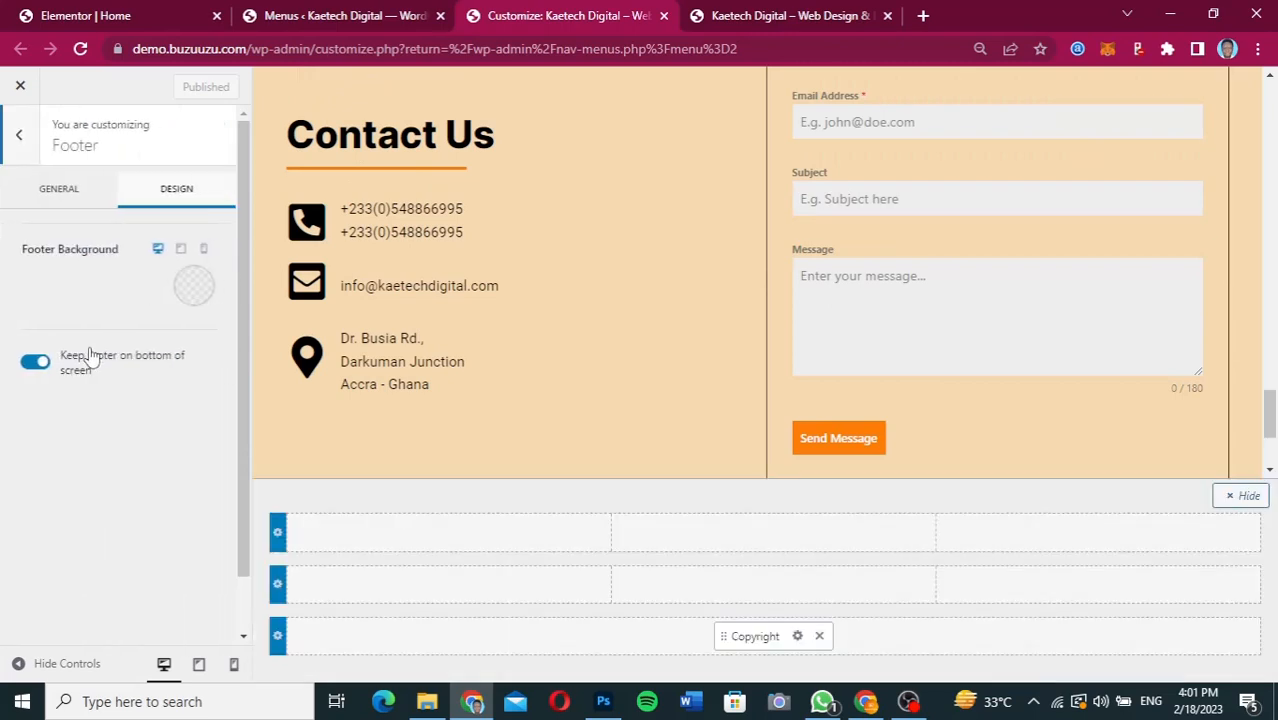
left_click(68, 188)
scroll(118, 298, "down", 1)
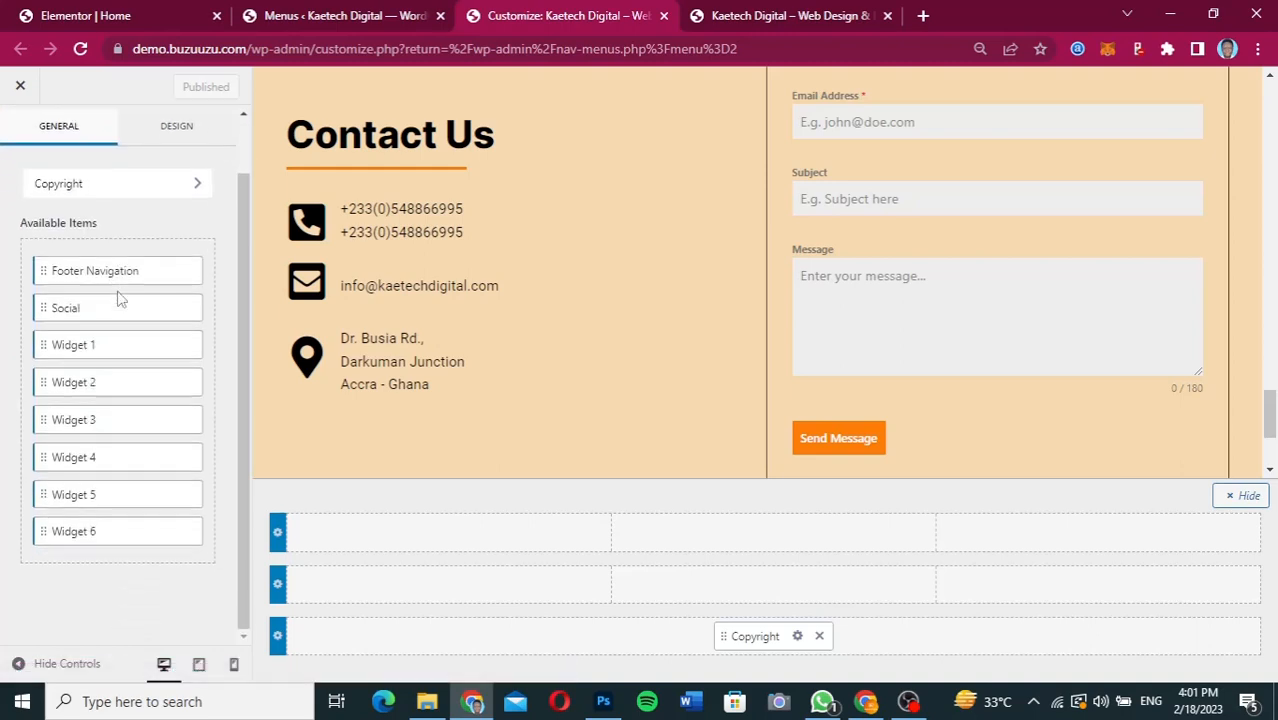
left_click_drag(126, 327, 122, 442)
left_click(134, 208)
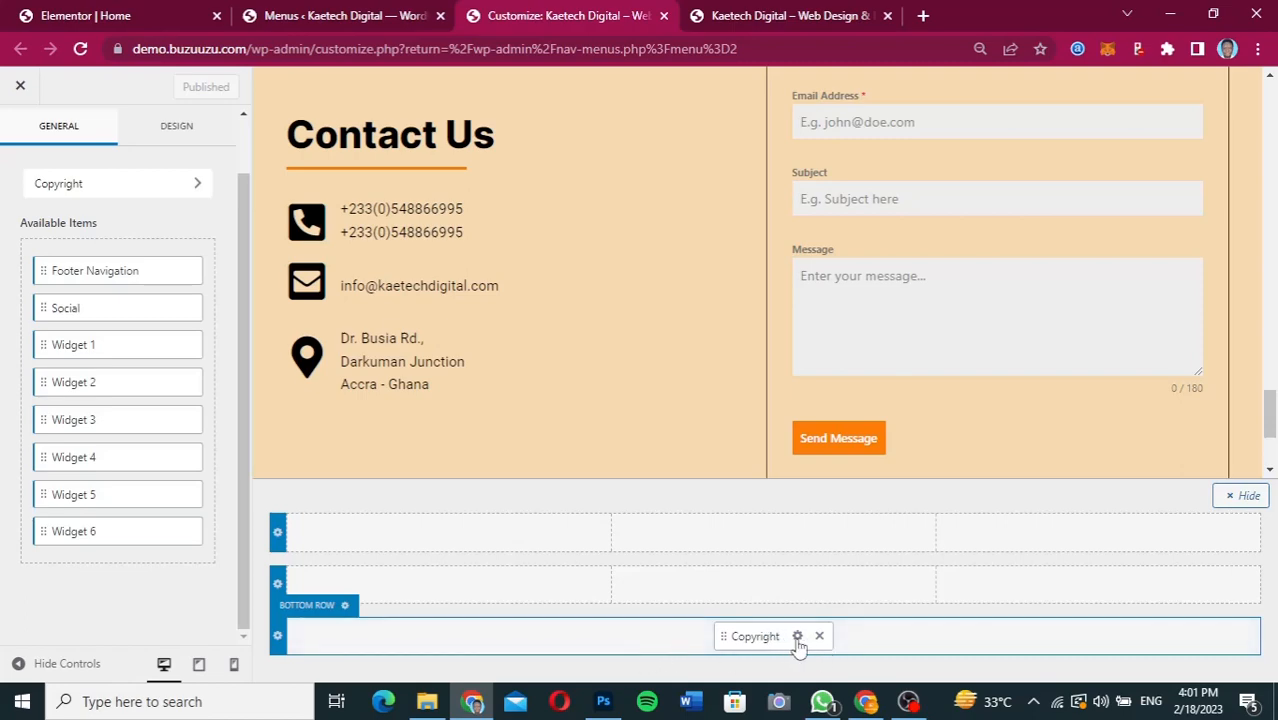
Set the footer bottom row's background to the dark gray 252525 and check it in the page preview.
left_click(306, 613)
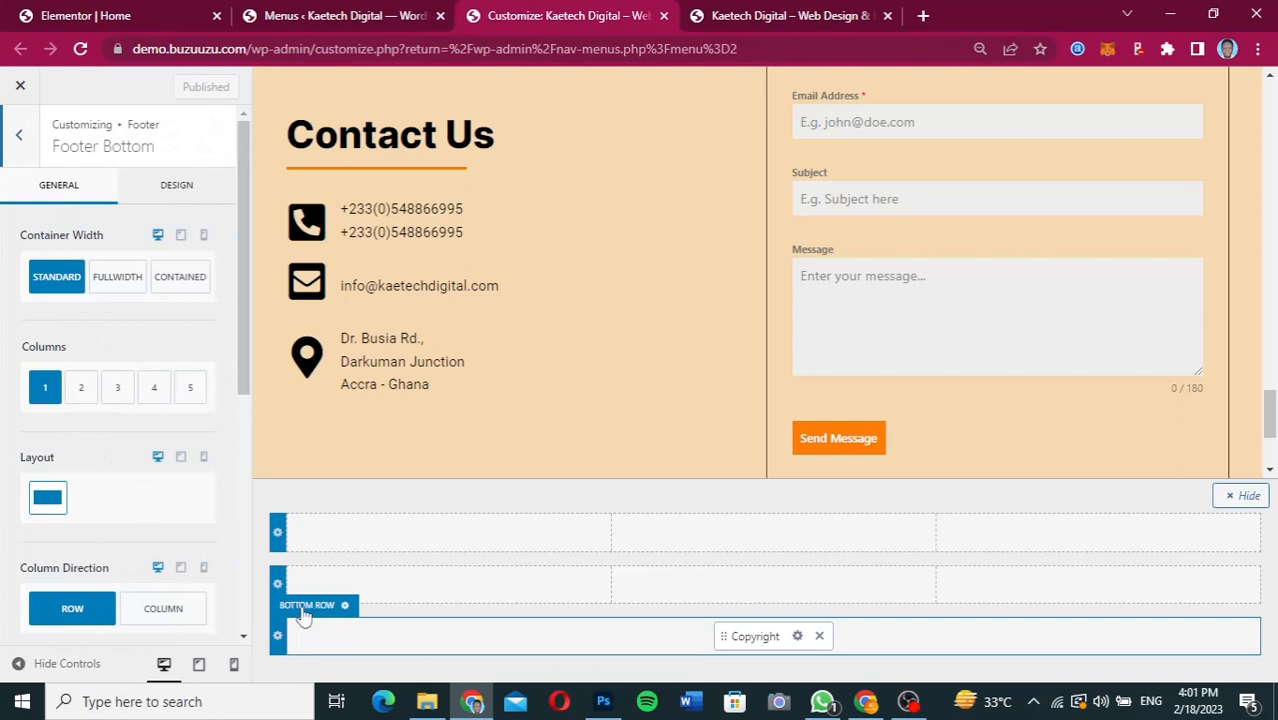
left_click(200, 192)
scroll(203, 193, "down", 1)
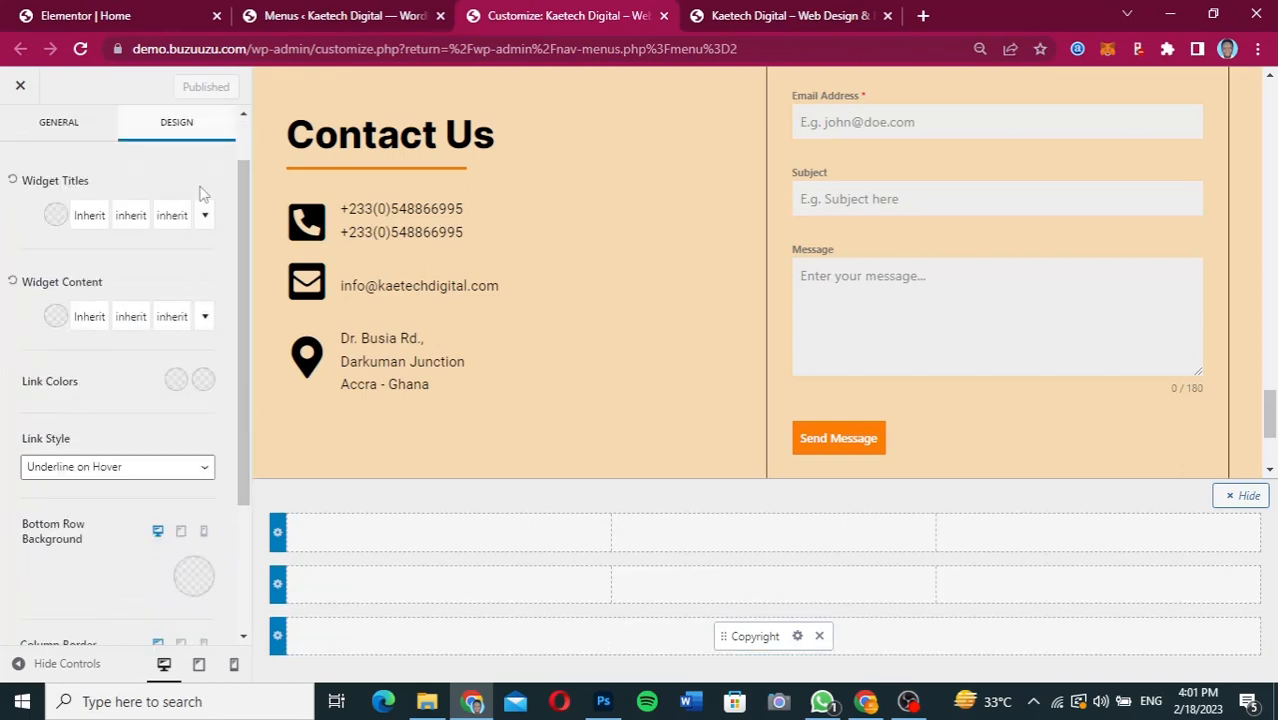
left_click(197, 578)
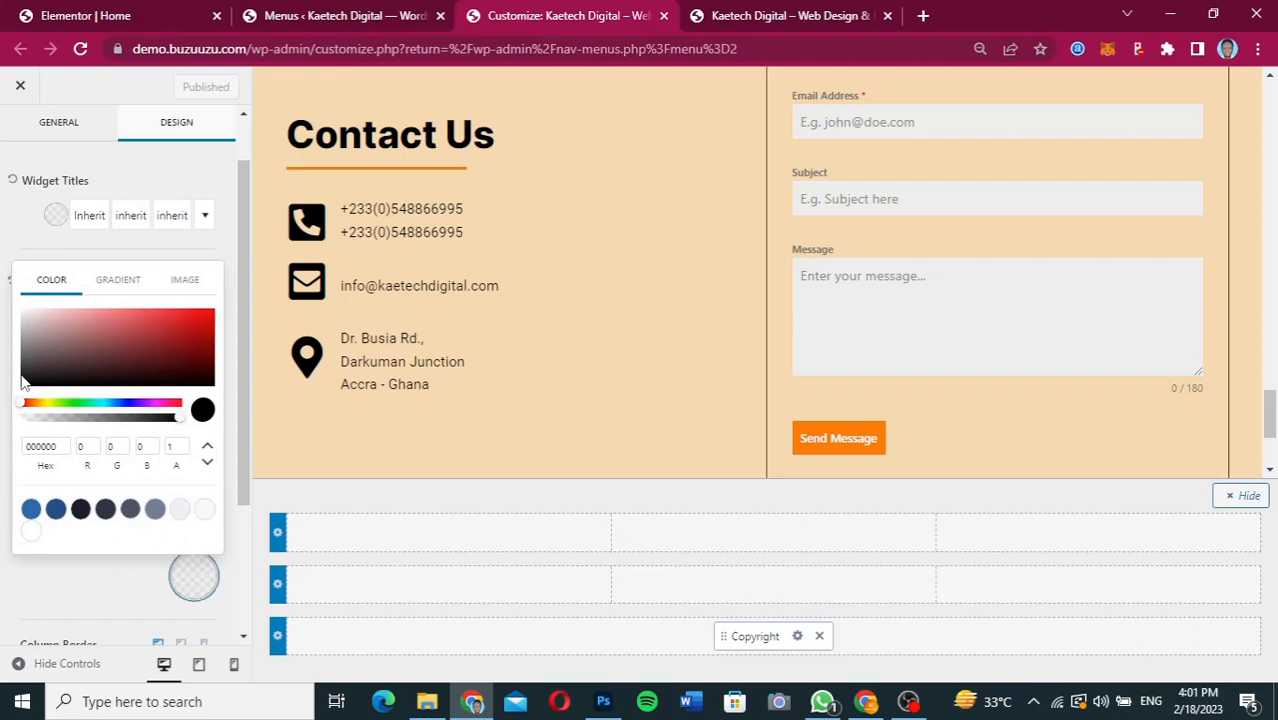
left_click(21, 375)
left_click(19, 379)
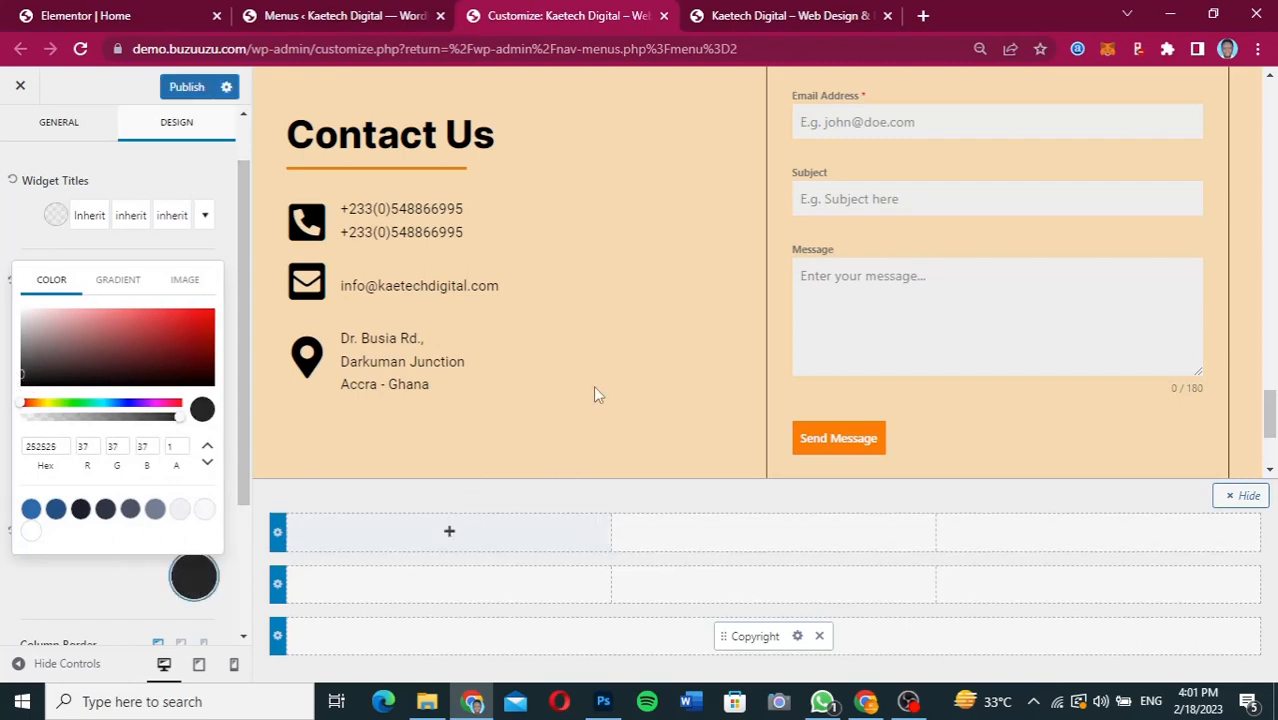
scroll(596, 395, "down", 2)
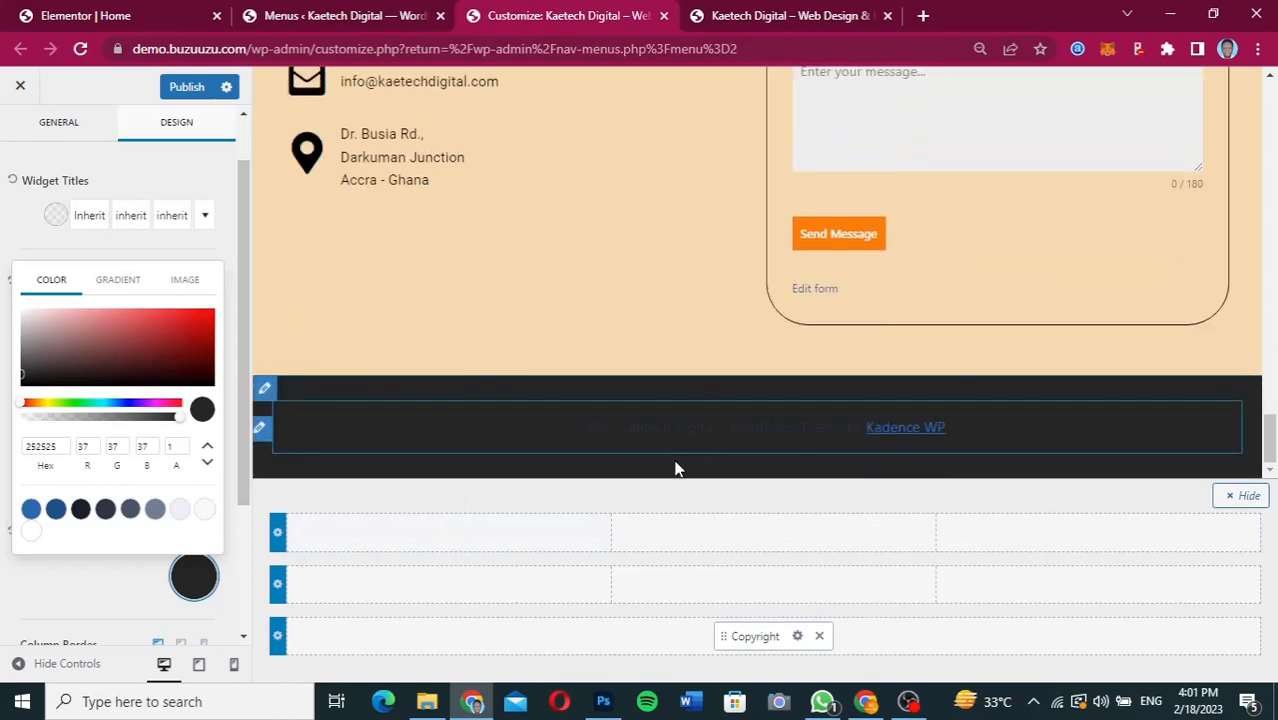
left_click(115, 588)
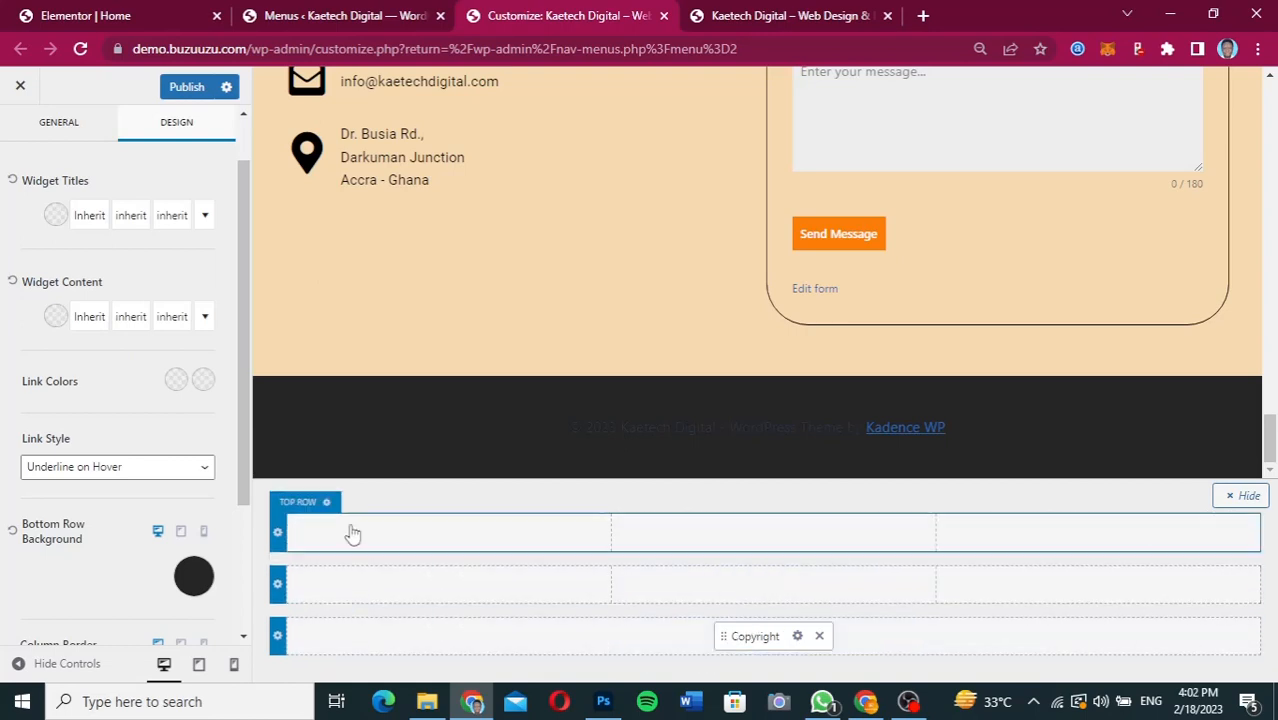
Open the footer's Copyright item settings, and copy the line "© 2023 Kaetech Digital - Powered By Kaetech Digital" from the Figma design.
left_click(797, 637)
left_click(870, 706)
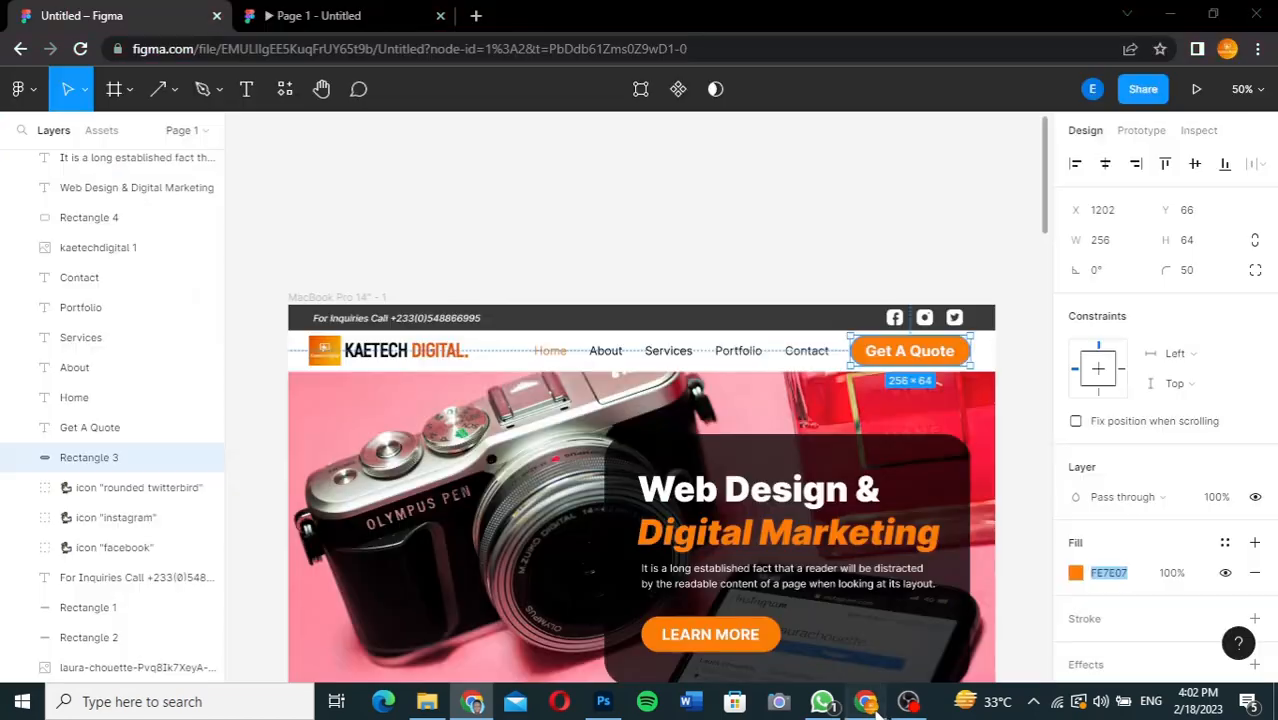
left_click(1045, 207)
left_click_drag(1045, 207, 1013, 680)
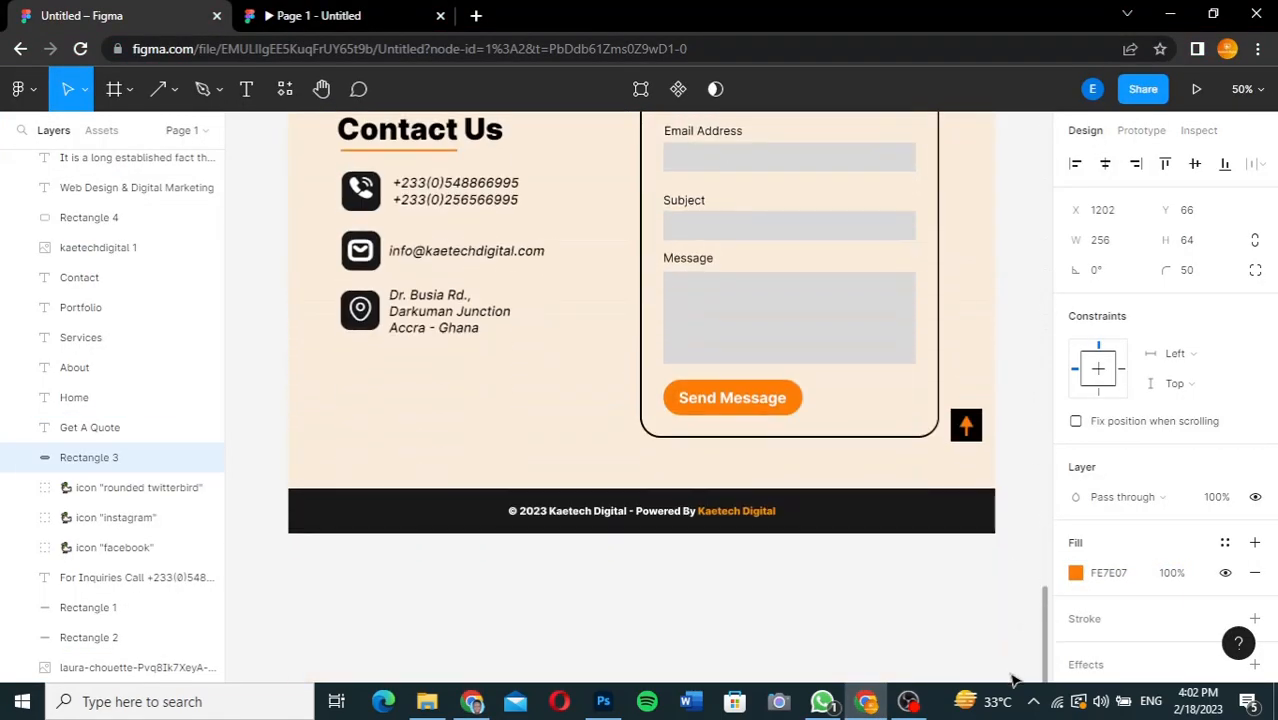
left_click(630, 512)
double_click(630, 511)
key("ctrl+c")
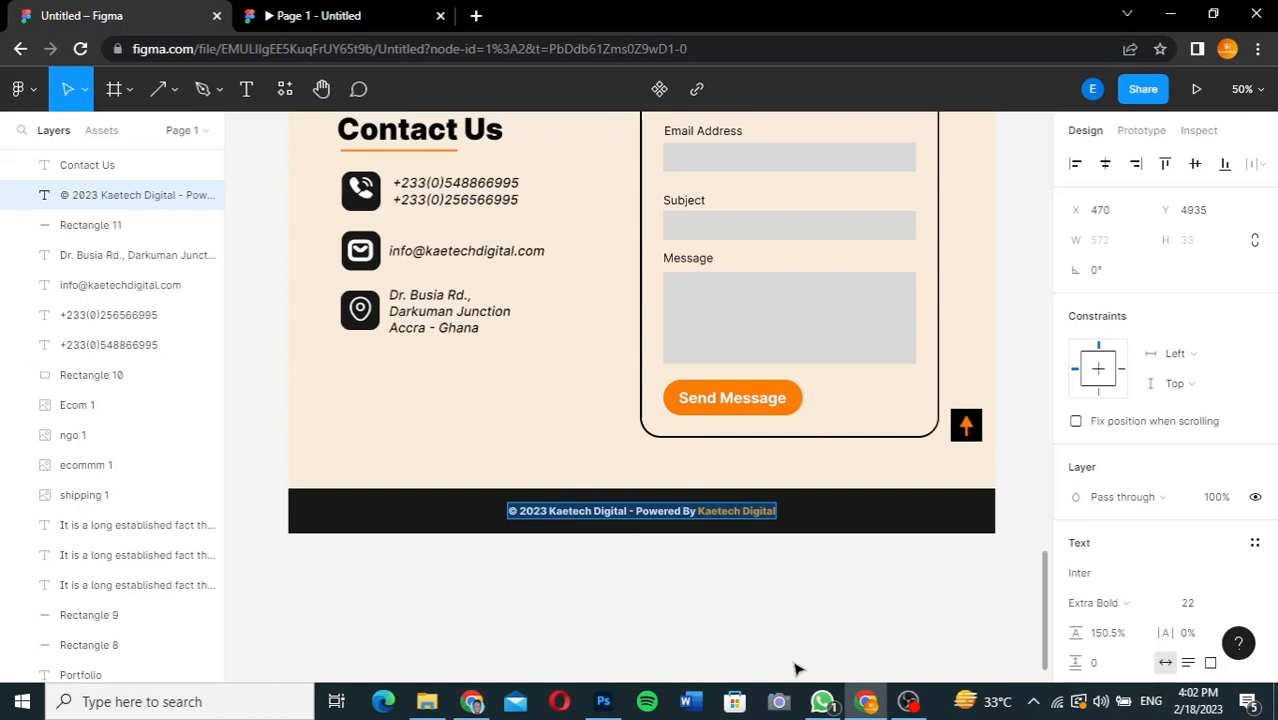
Back in the WordPress Customizer, replace {theme-credit} in the footer copyright text with "- Powered By Kaetech Digital" from the copied line.
left_click(473, 701)
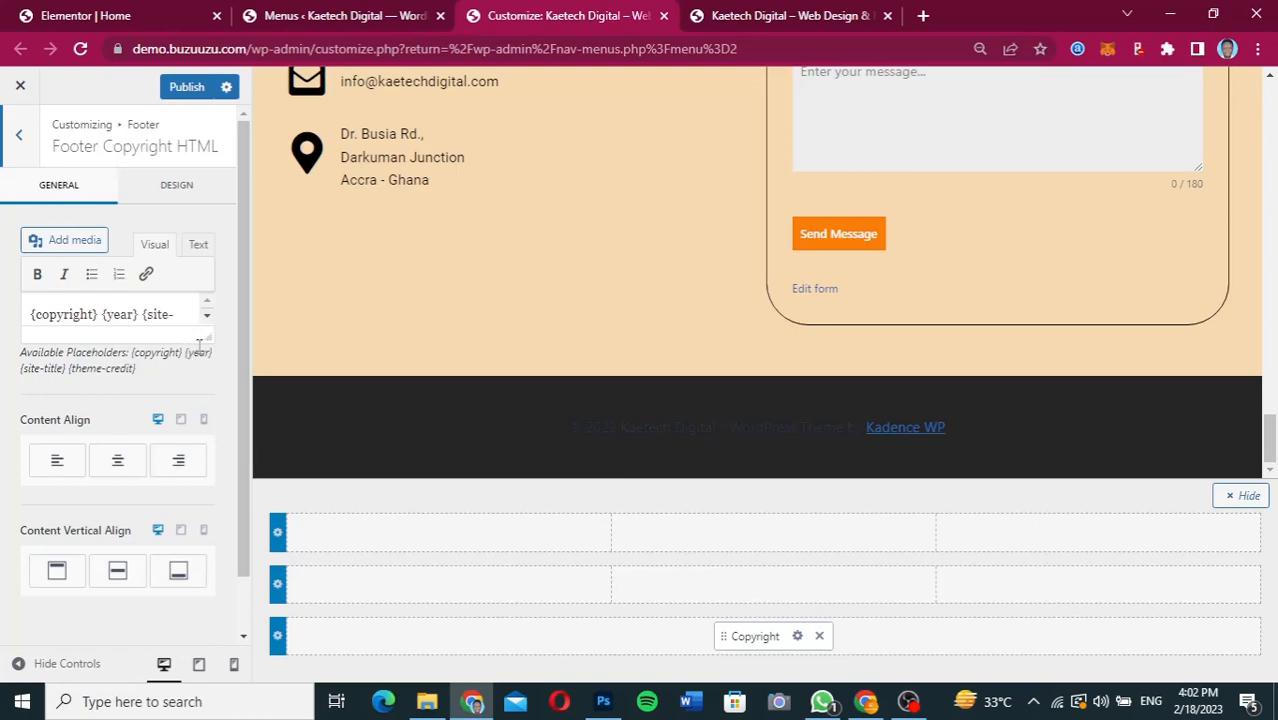
left_click_drag(200, 344, 185, 485)
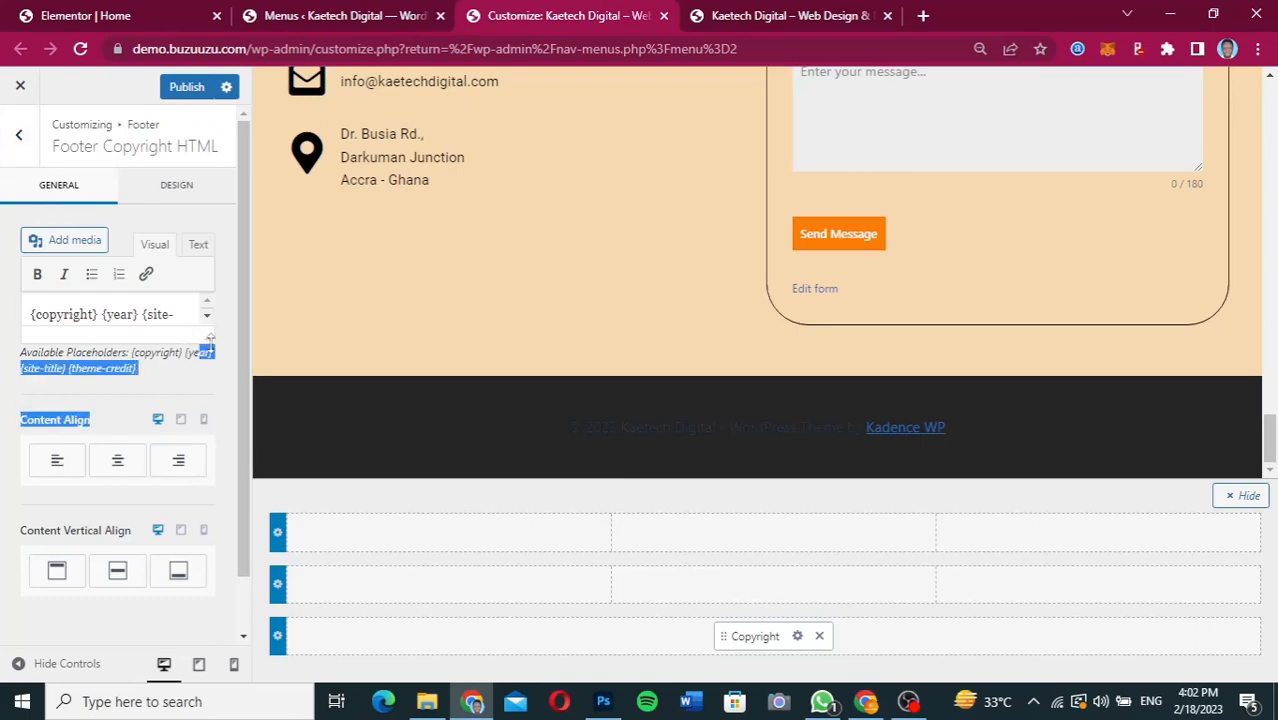
left_click_drag(210, 340, 207, 432)
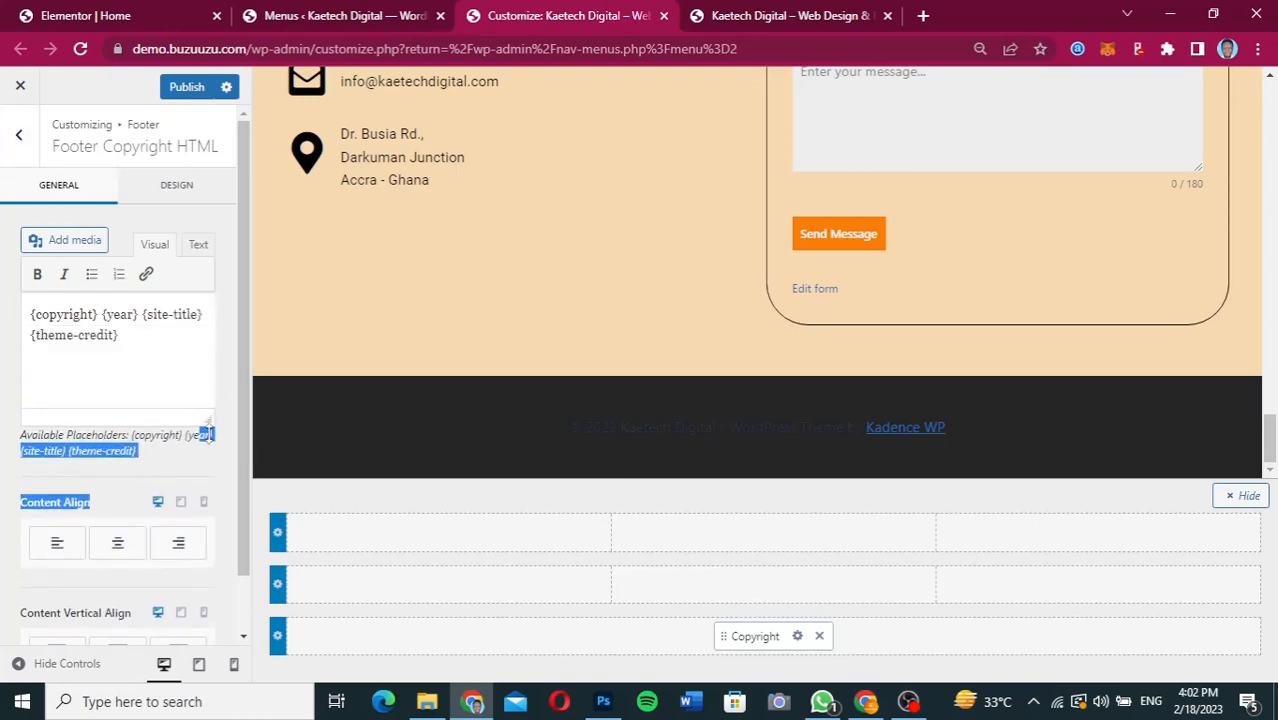
left_click_drag(132, 334, 28, 334)
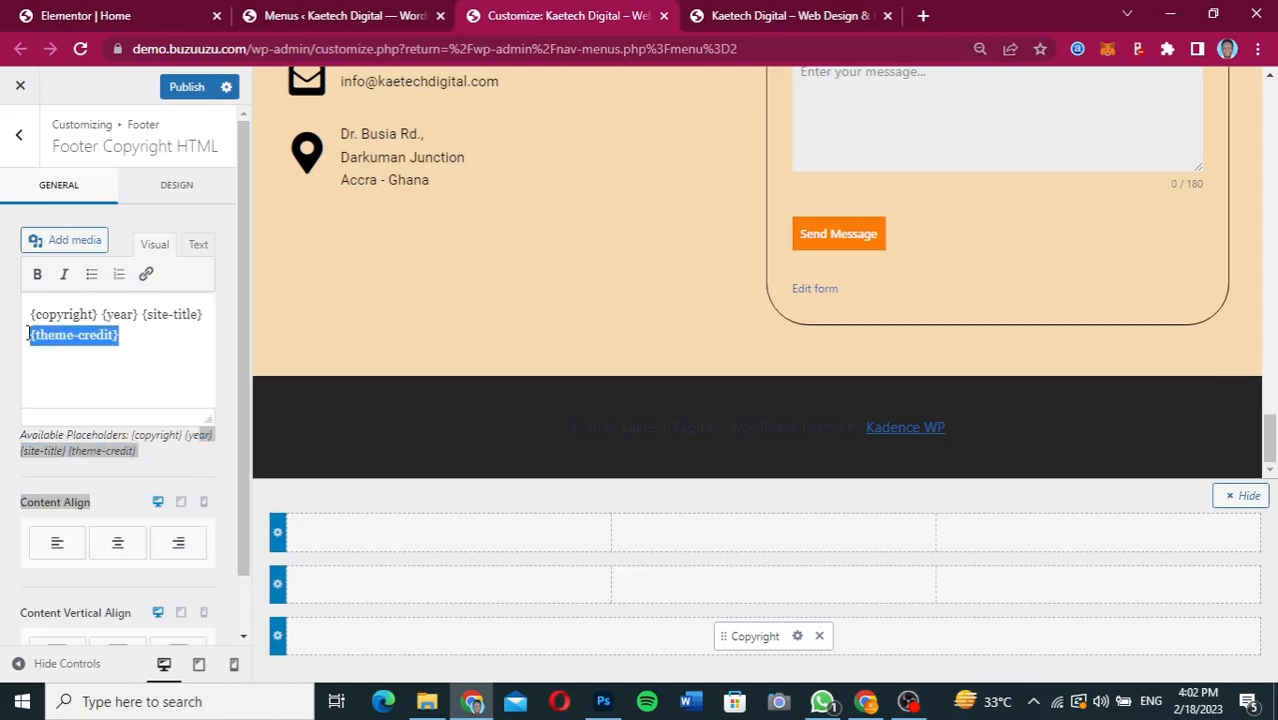
key("BackSpace")
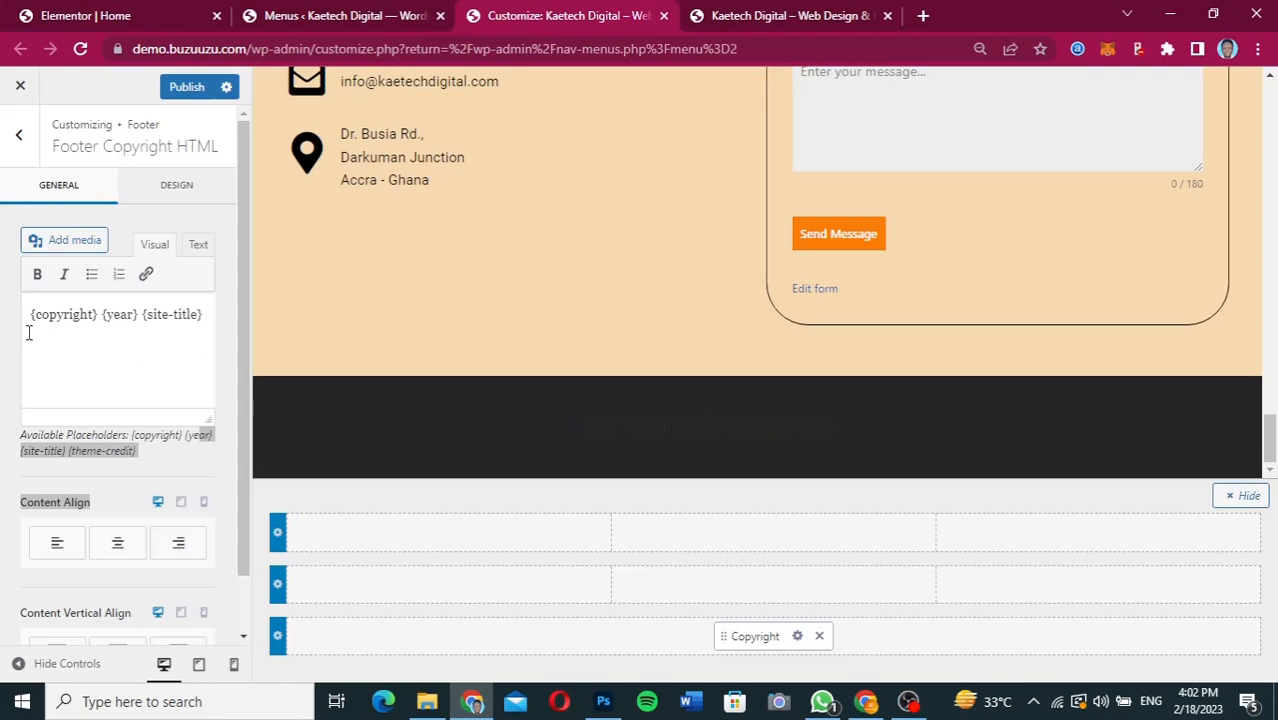
key("ctrl+v")
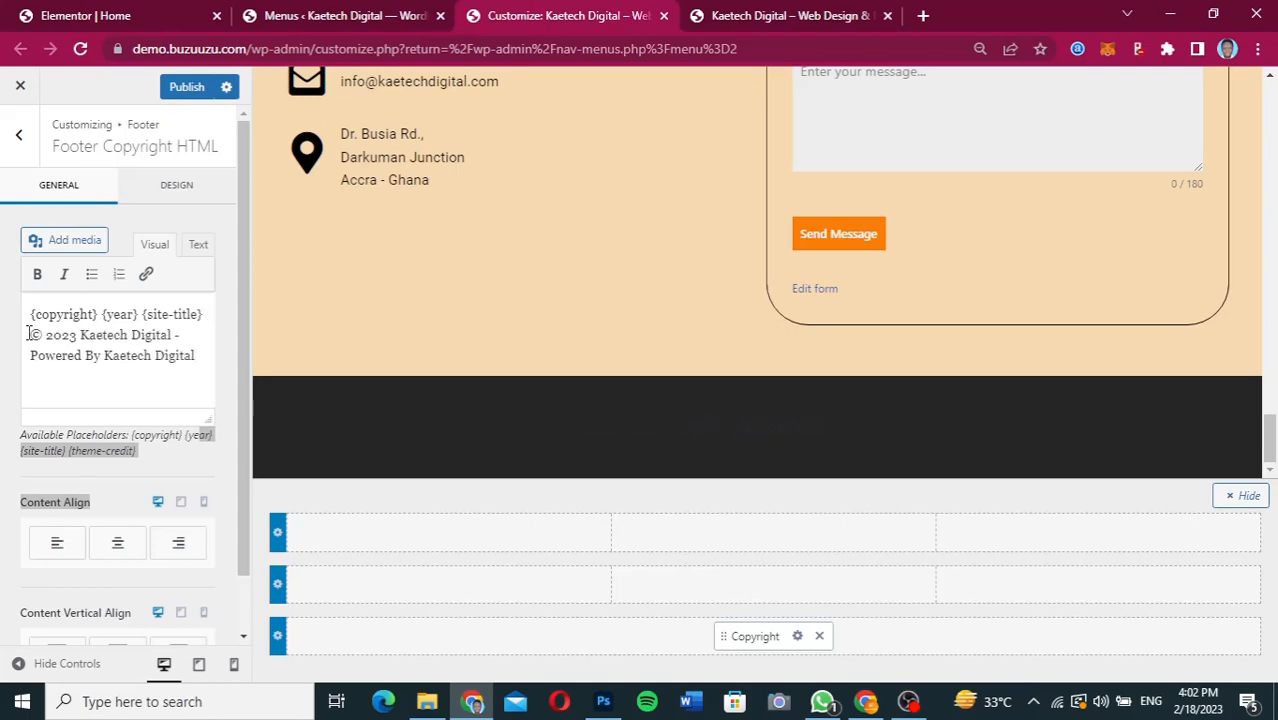
left_click_drag(176, 336, 22, 337)
key("BackSpace")
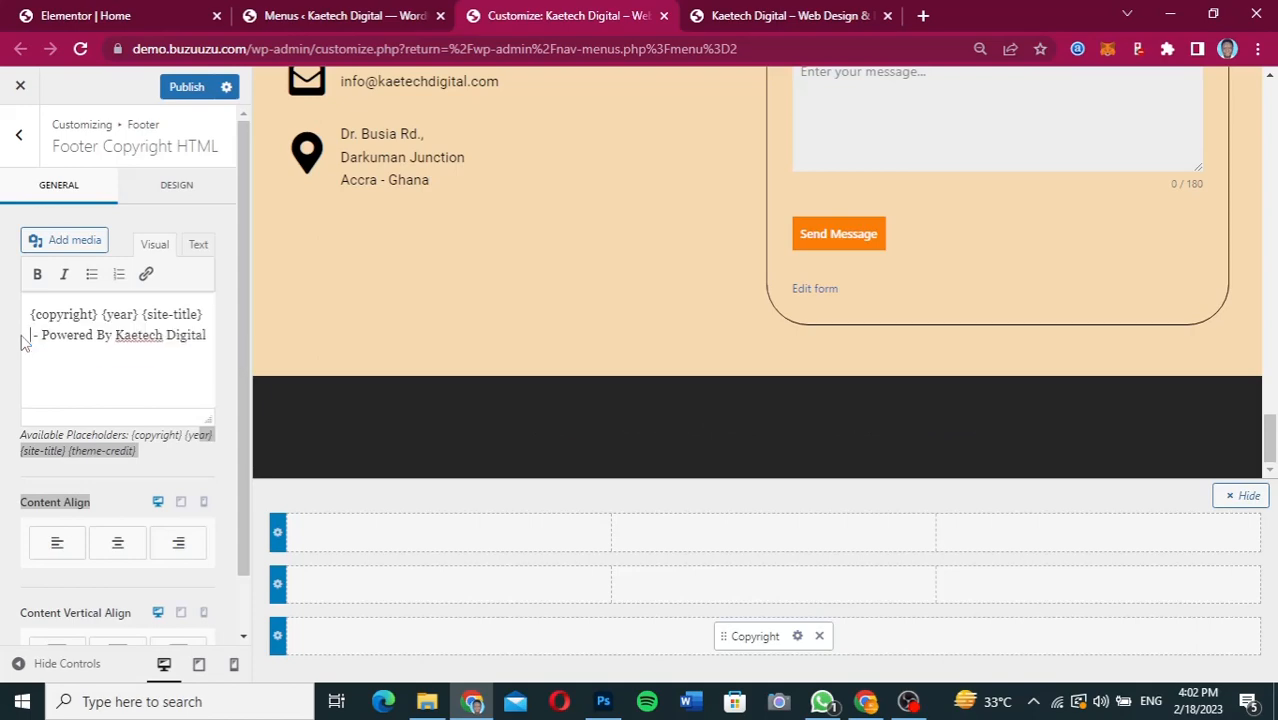
Set the footer copyright text's font color to light gray, DDDDDD.
left_click(177, 190)
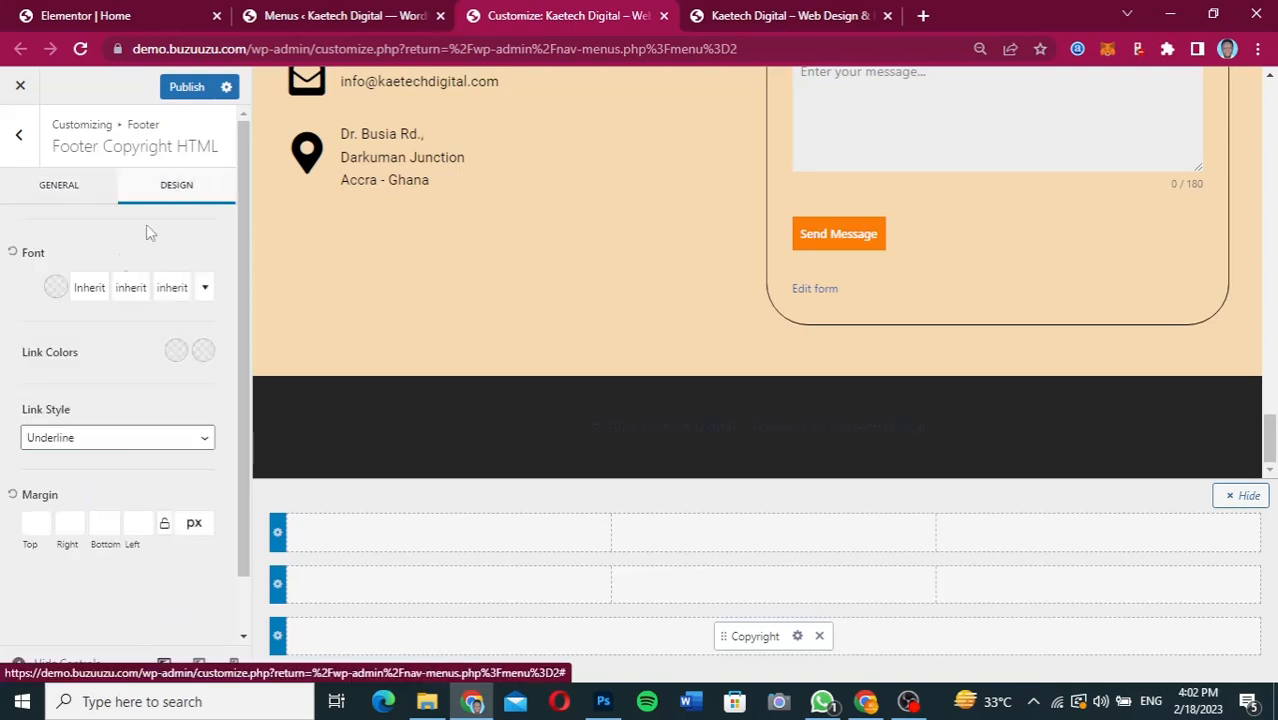
left_click(55, 288)
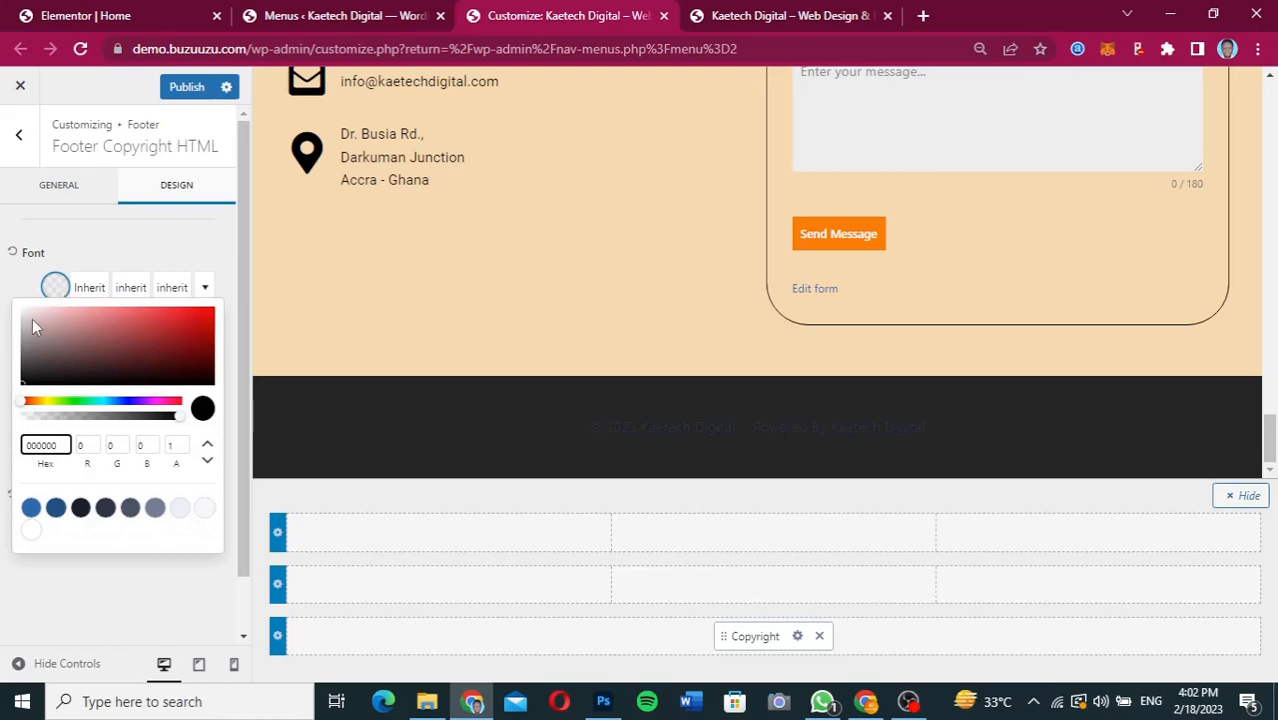
left_click(31, 319)
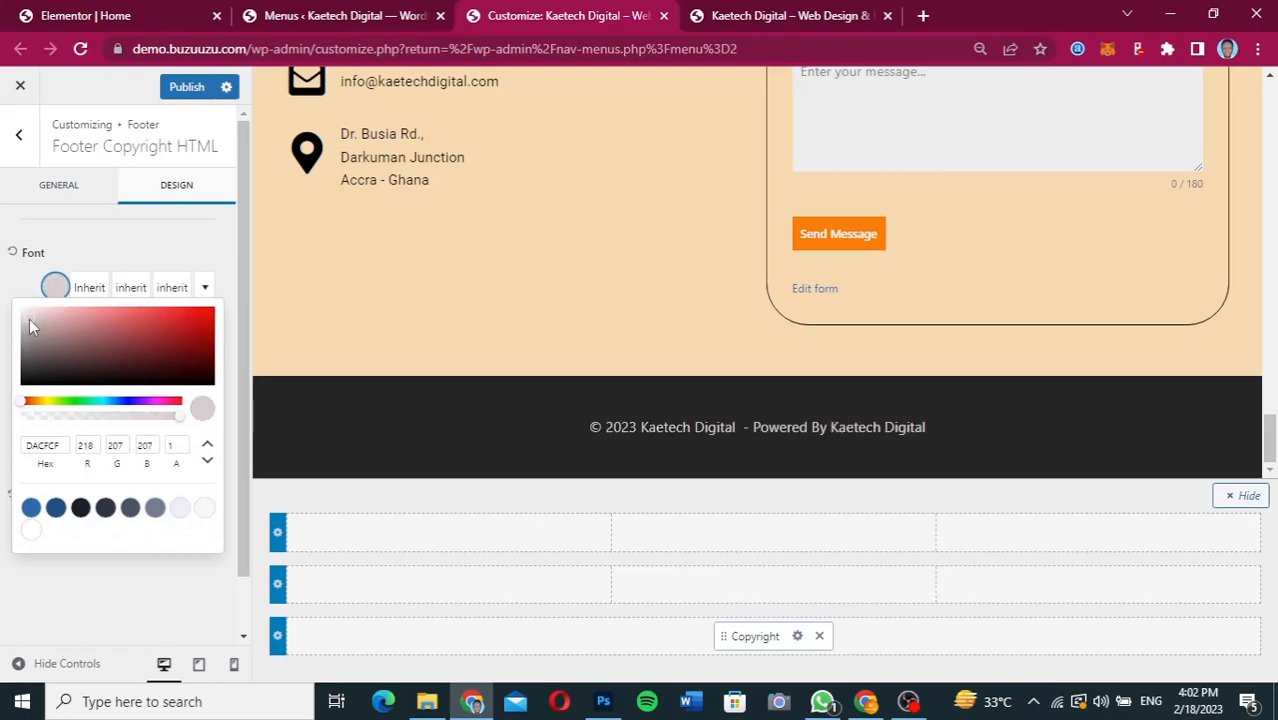
left_click_drag(29, 319, 21, 318)
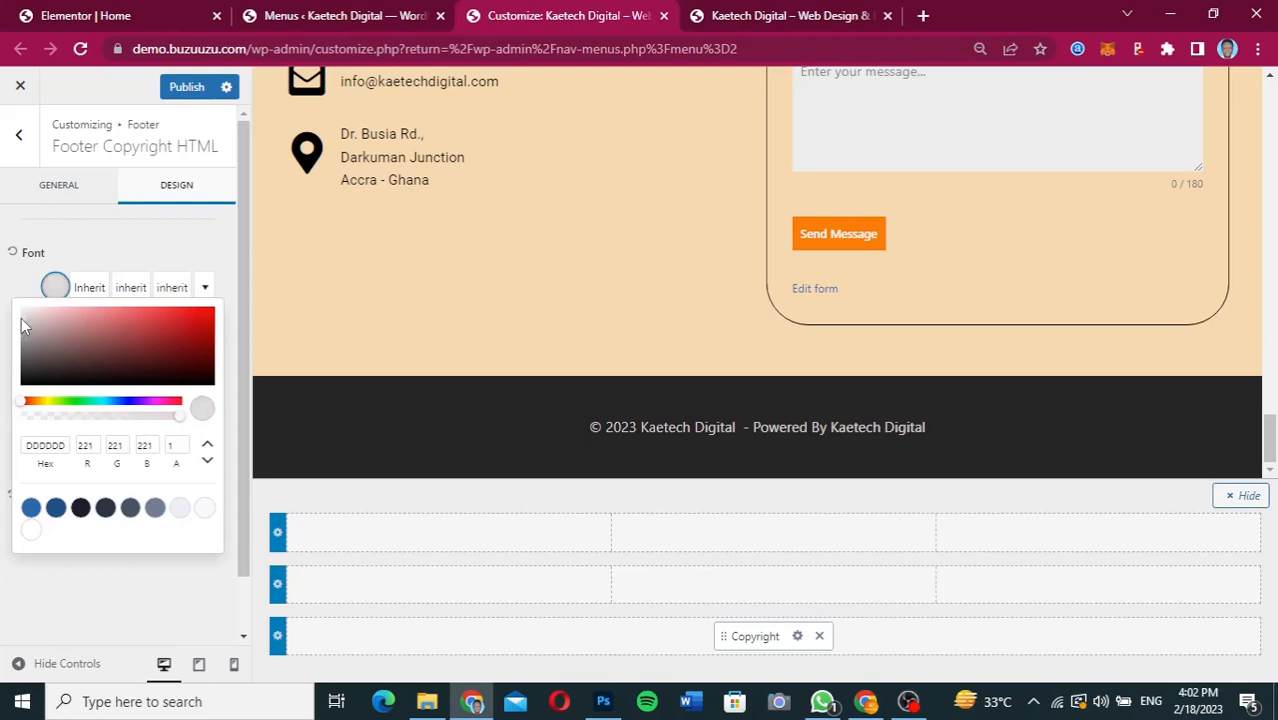
left_click(90, 233)
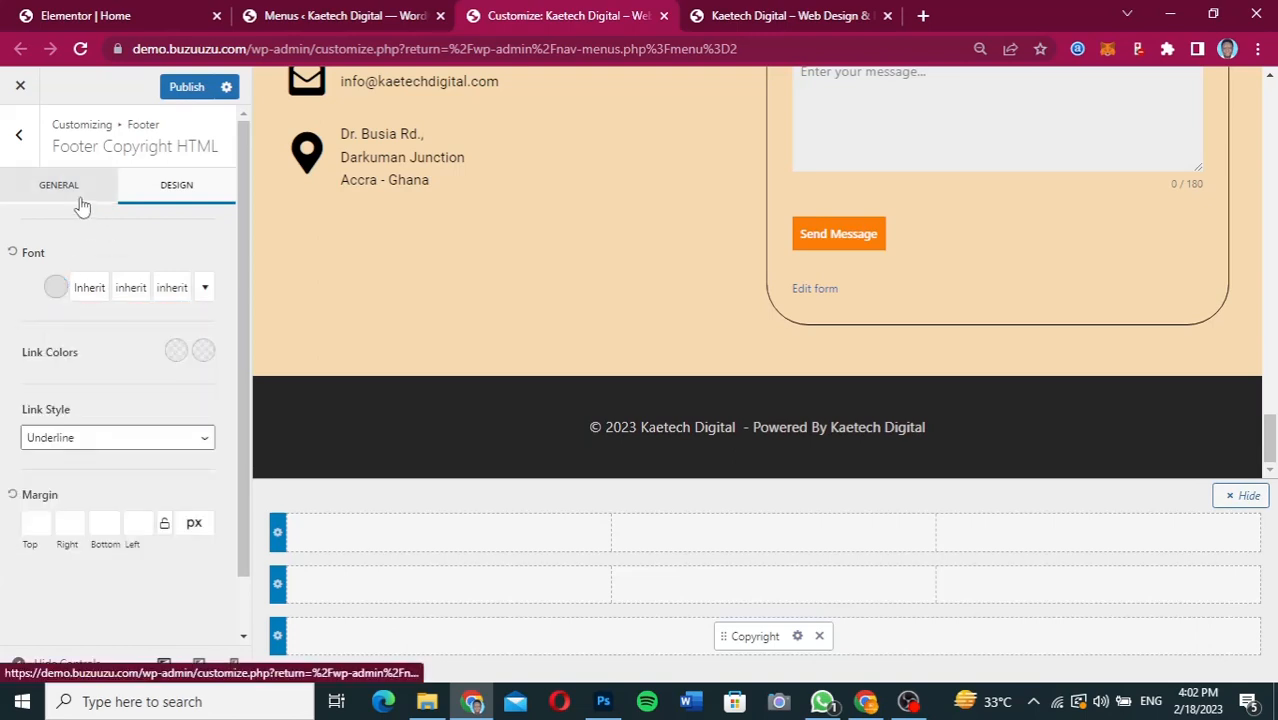
Link the words "Kaetech Digital" after "Powered By" in the footer copyright text to kaetechdigital.com.
left_click(82, 200)
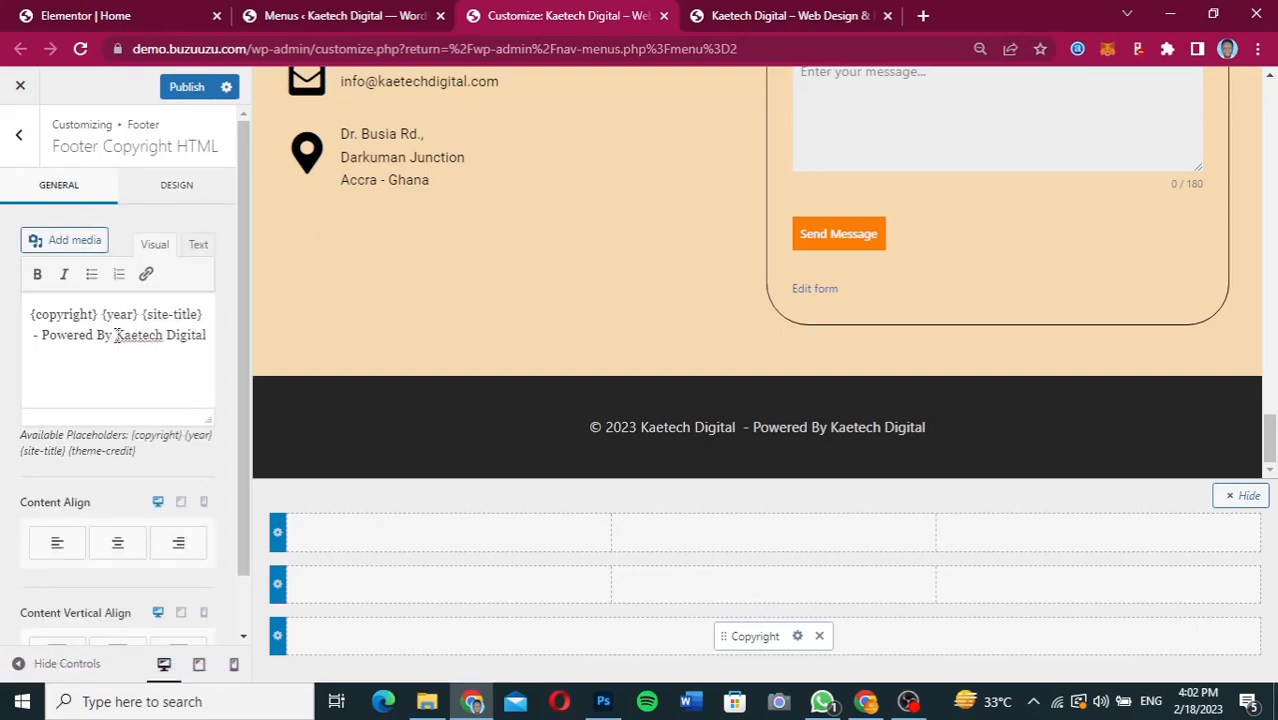
left_click_drag(116, 335, 209, 335)
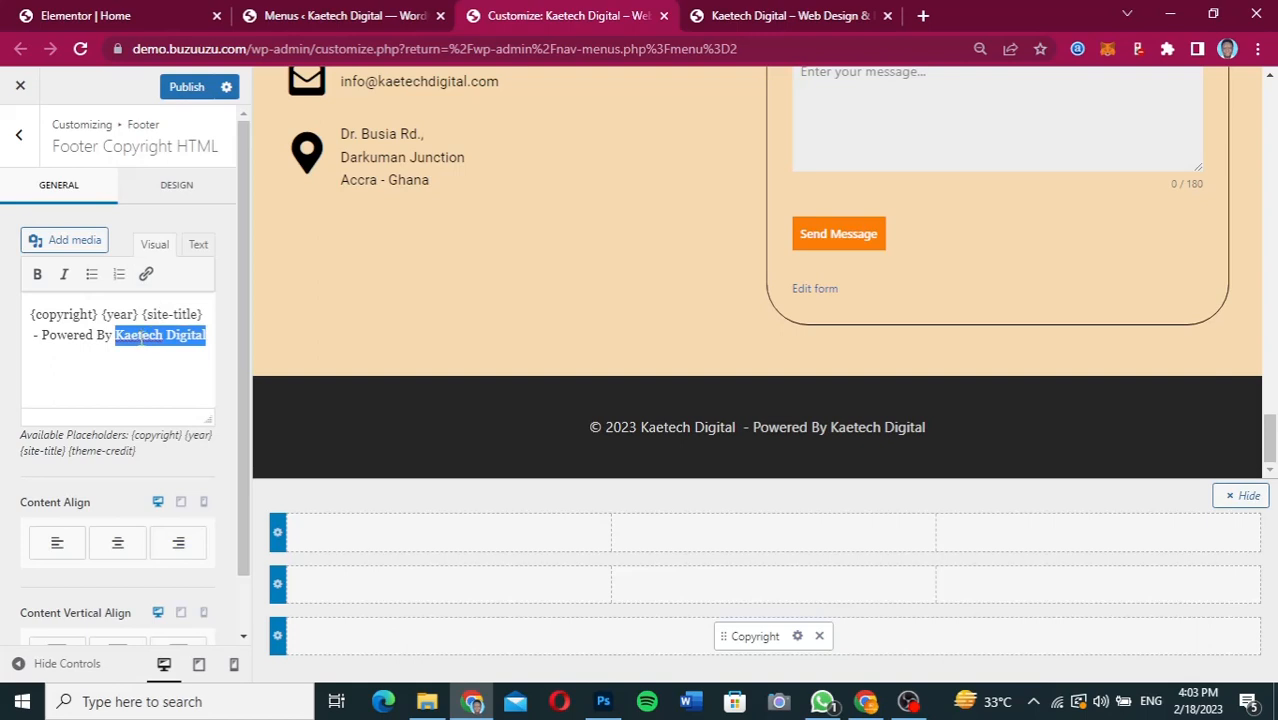
left_click(145, 274)
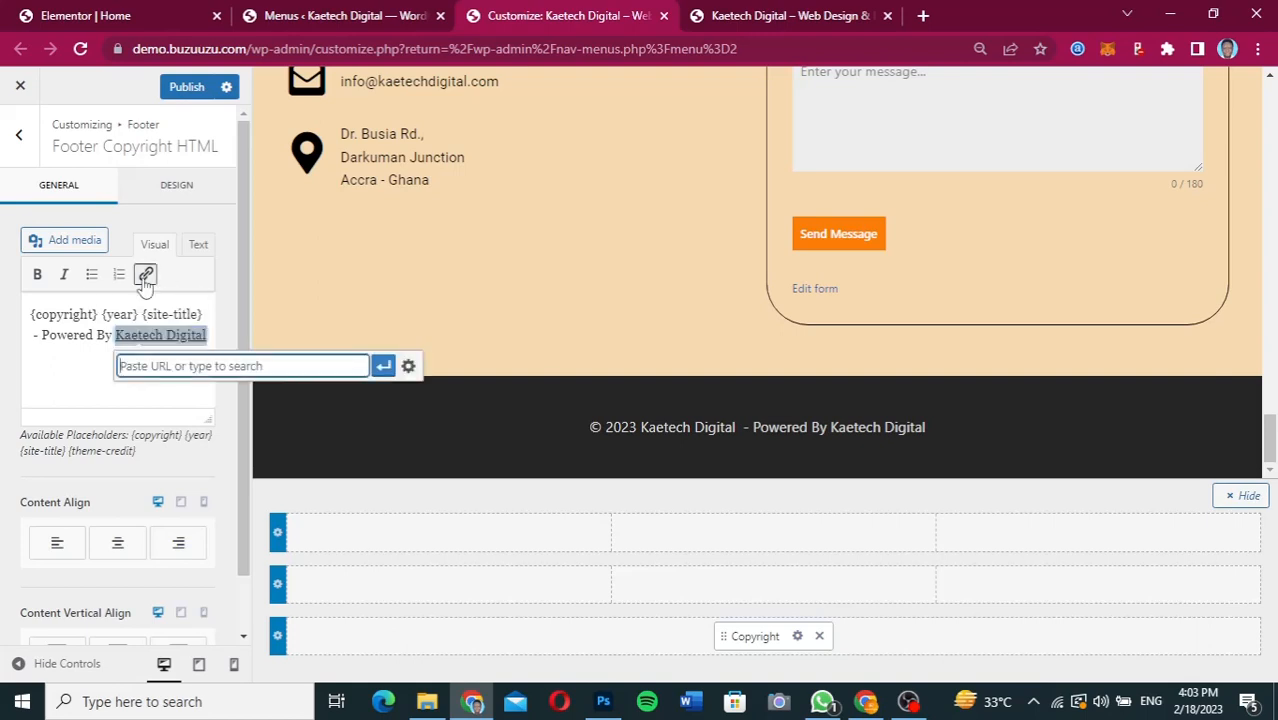
type("kaetechd")
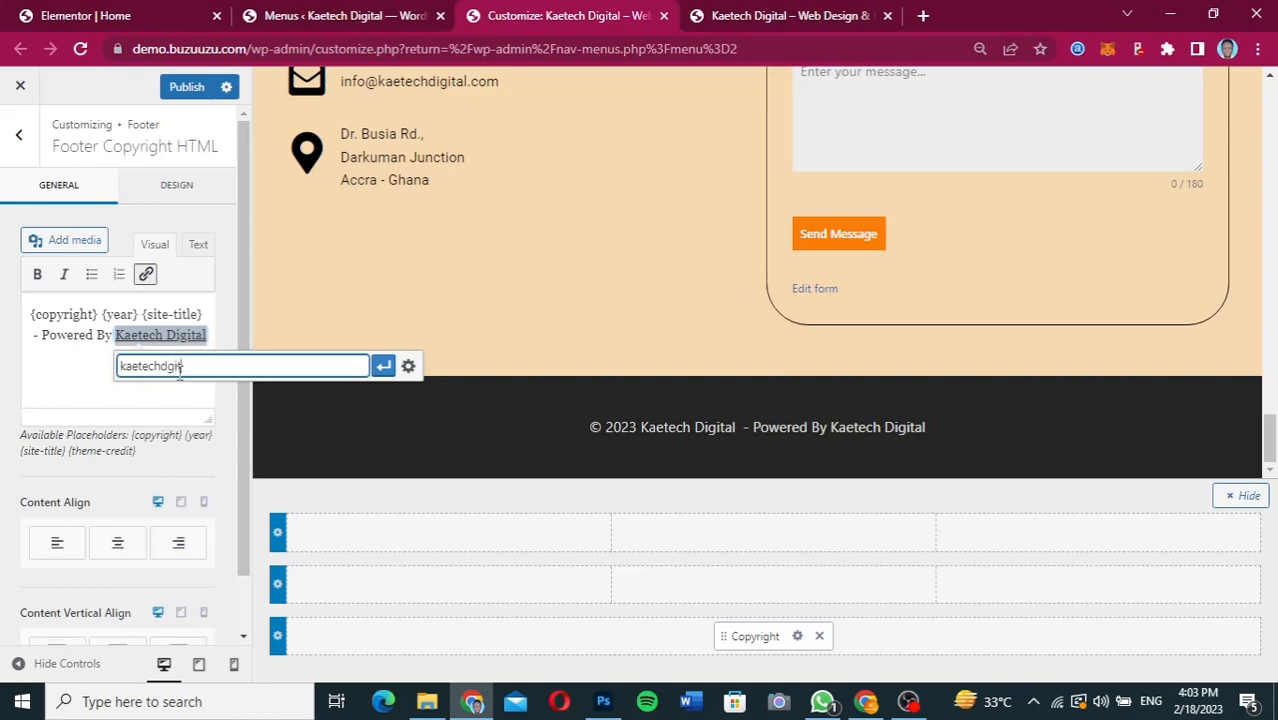
type("igital.com")
left_click(384, 368)
left_click(73, 336)
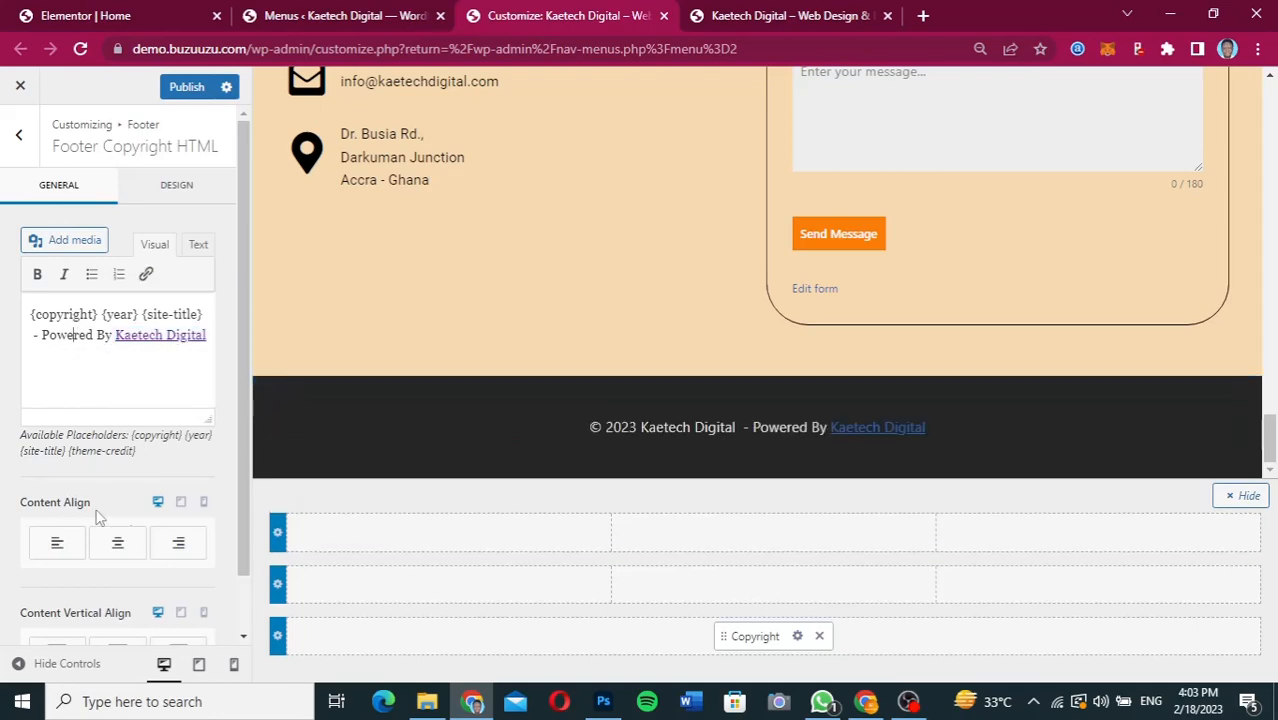
Set the footer copyright's link style to No Underline.
scroll(82, 504, "down", 1)
scroll(82, 504, "up", 1)
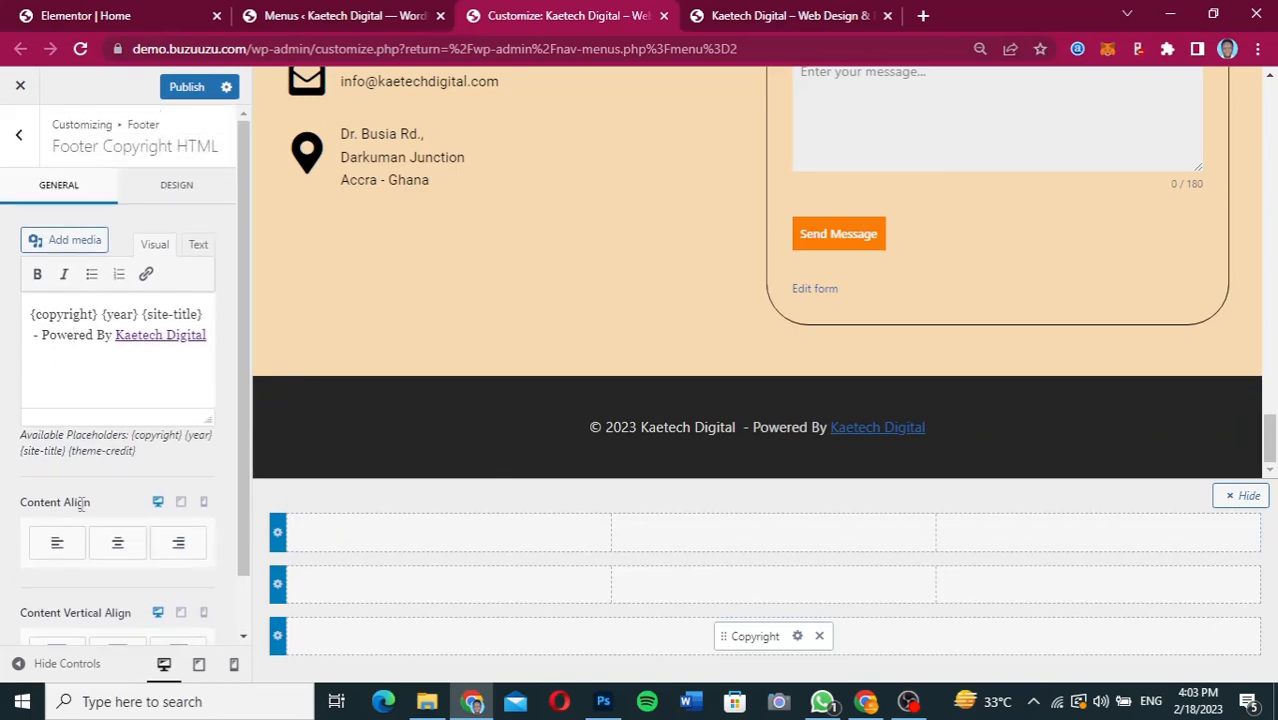
left_click(166, 191)
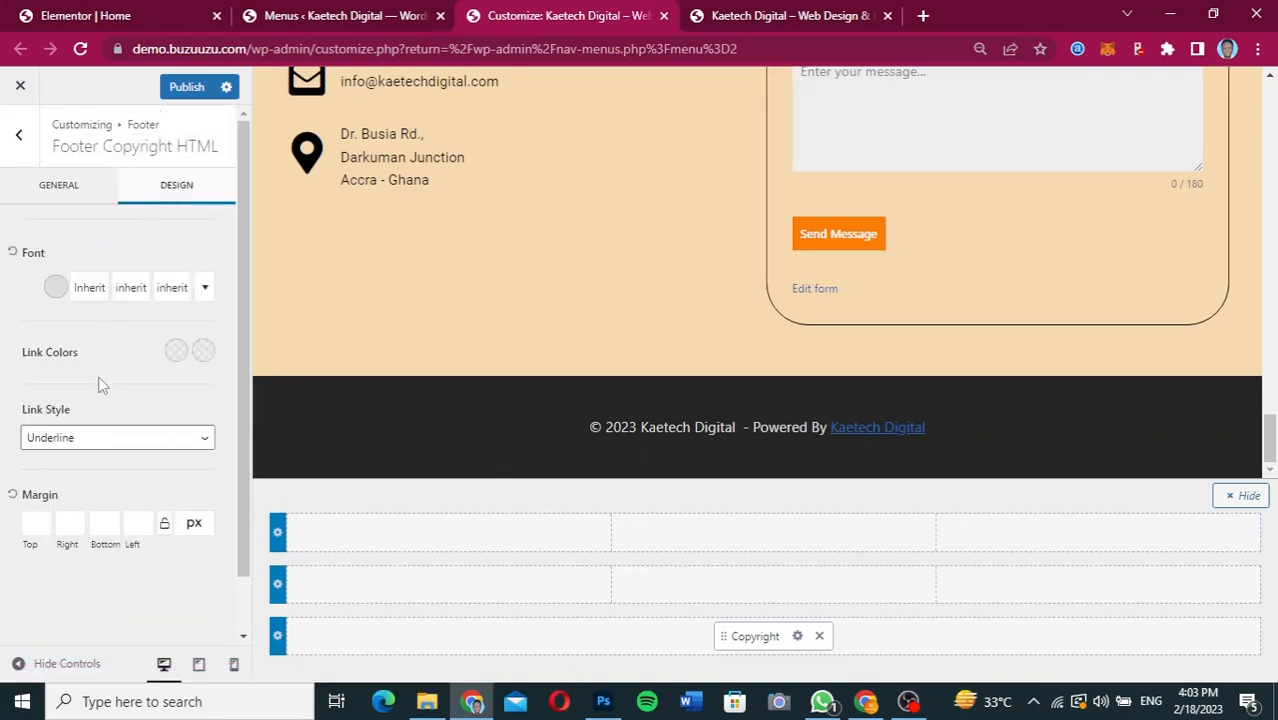
scroll(101, 385, "down", 1)
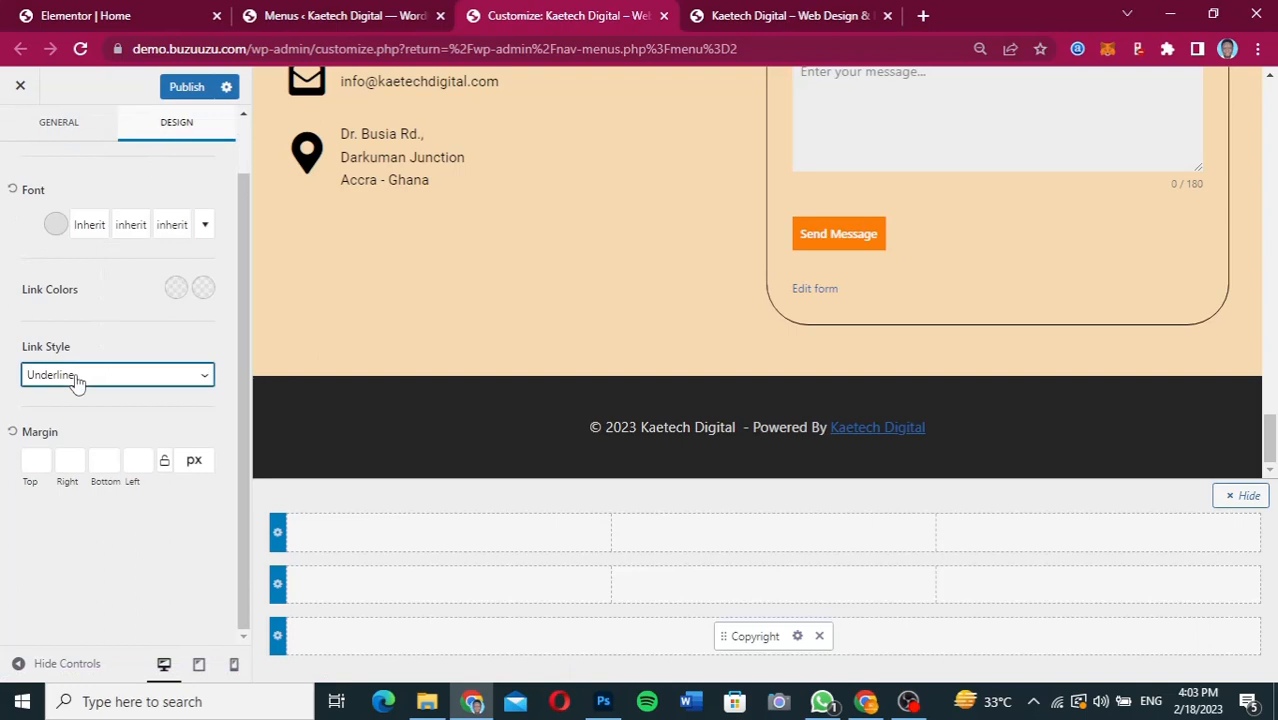
left_click(160, 389)
left_click(128, 412)
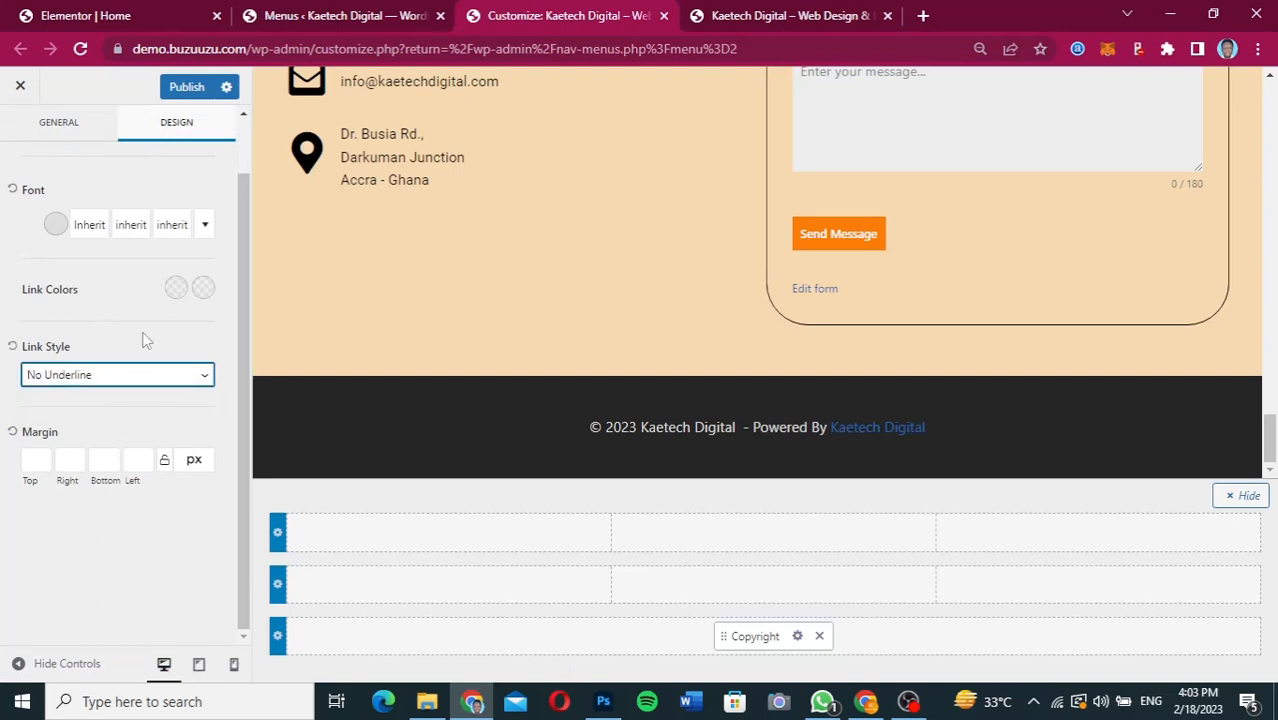
Copy the Send Message button's orange fill FE7E07 from the Figma design and apply it as the footer copyright's normal link color in the Customizer.
left_click(178, 290)
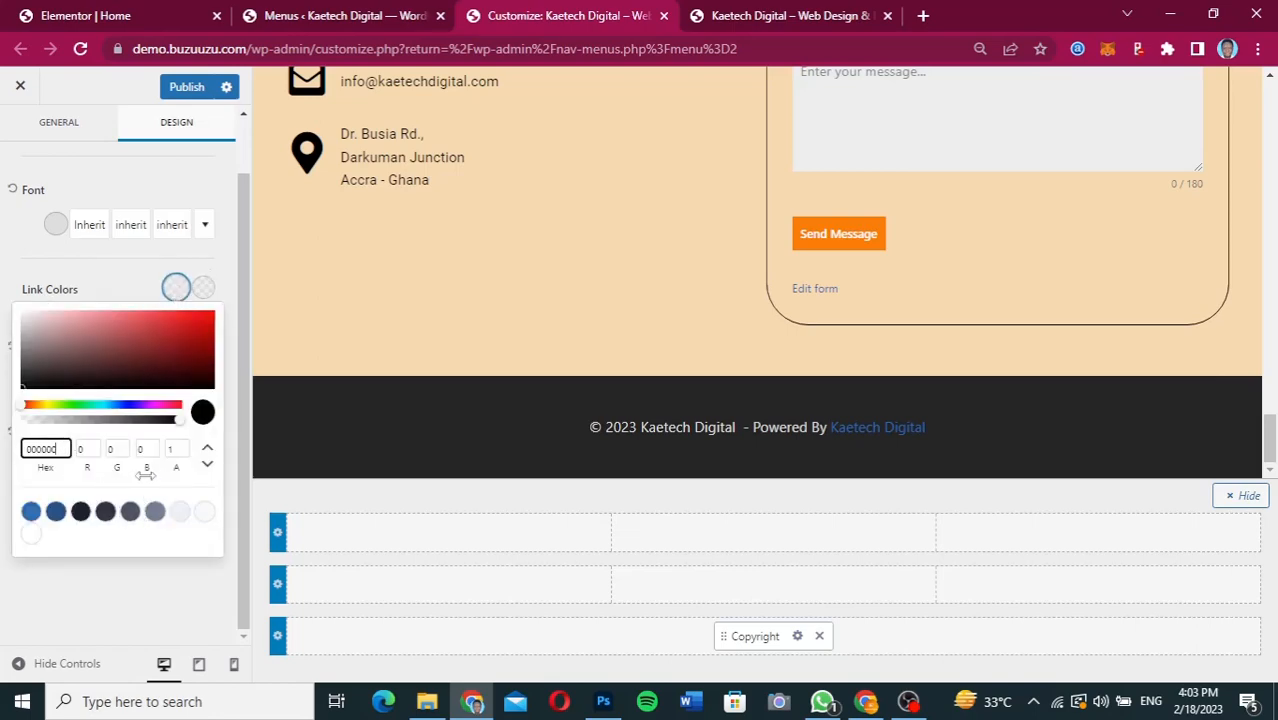
left_click(866, 701)
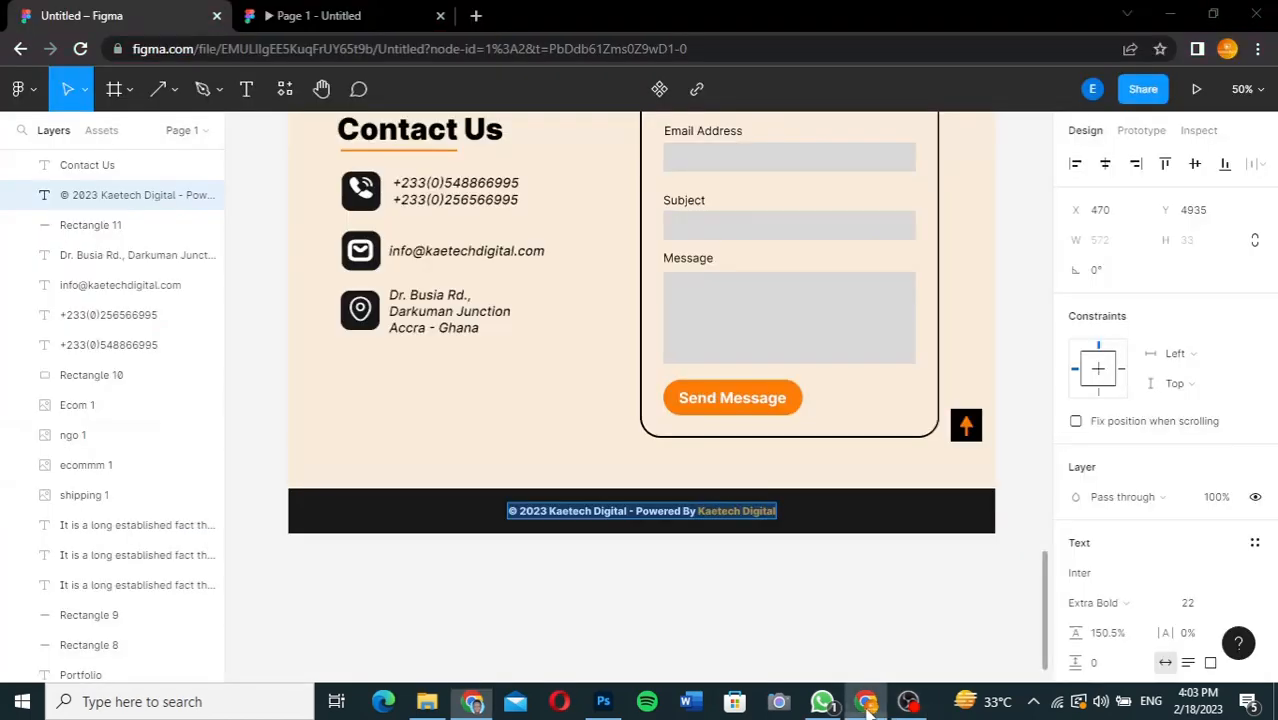
key("Escape")
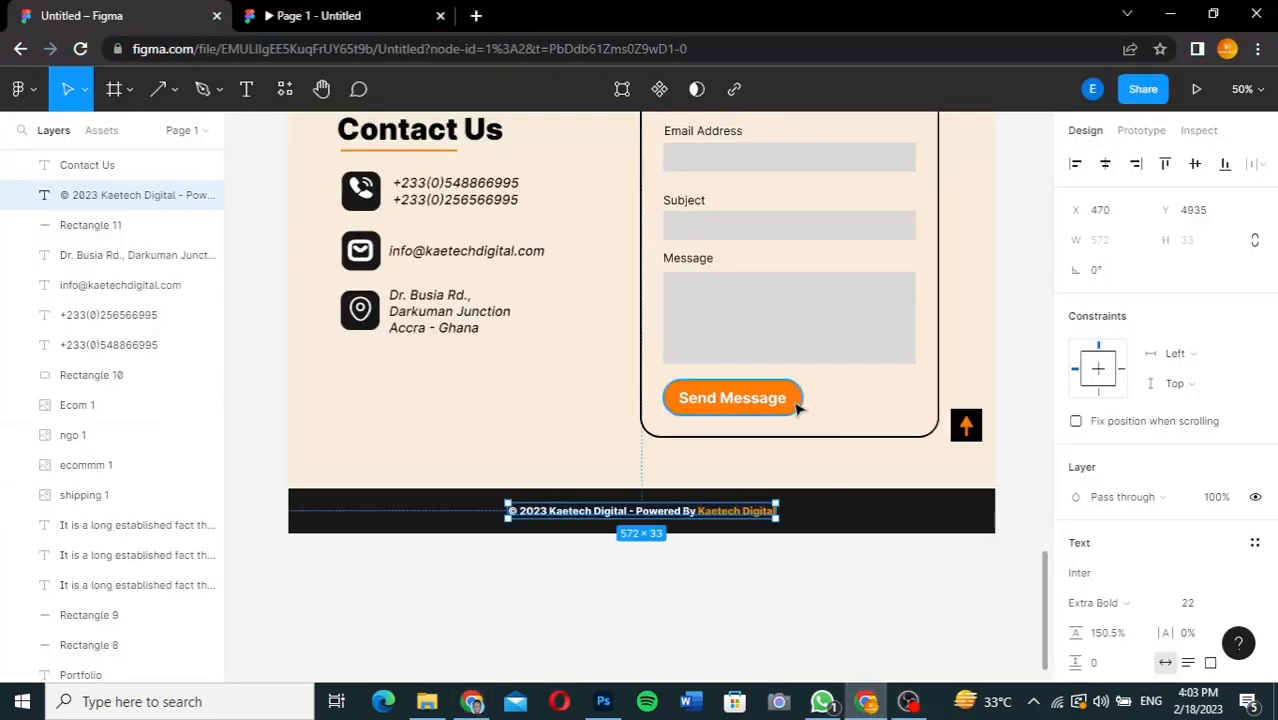
left_click(797, 406)
left_click(1128, 582)
key("ctrl+c")
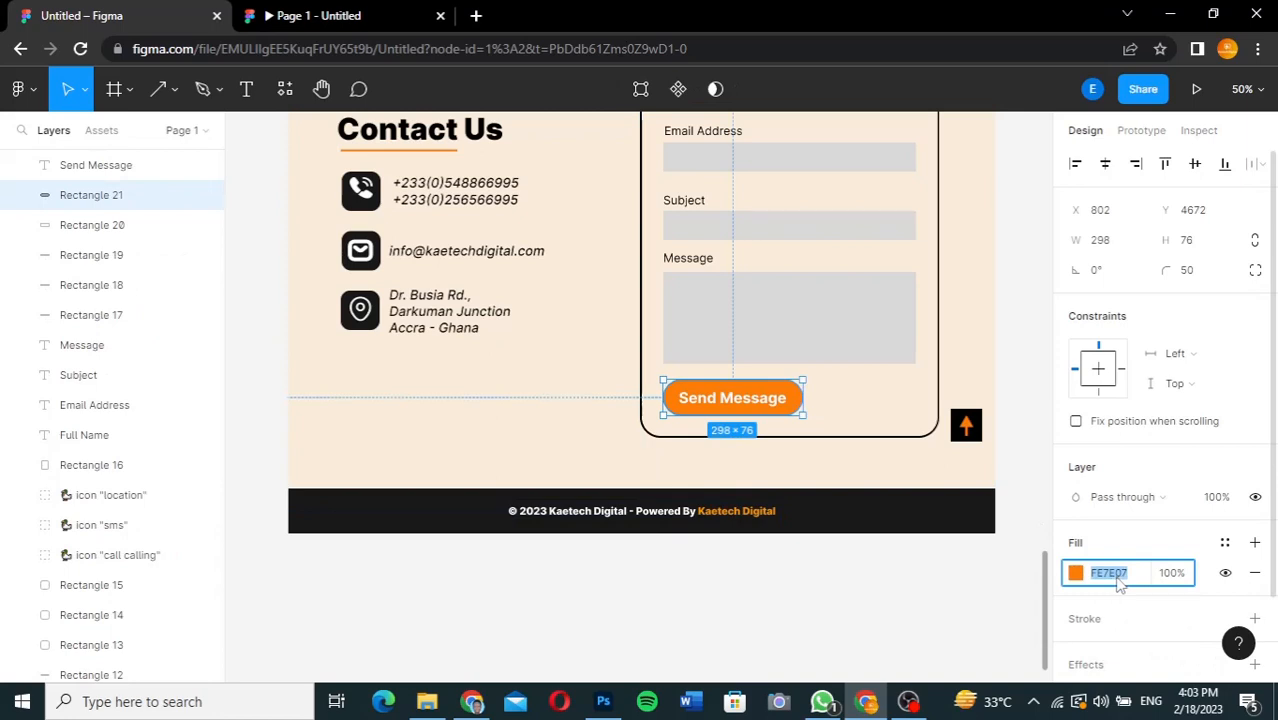
left_click(476, 704)
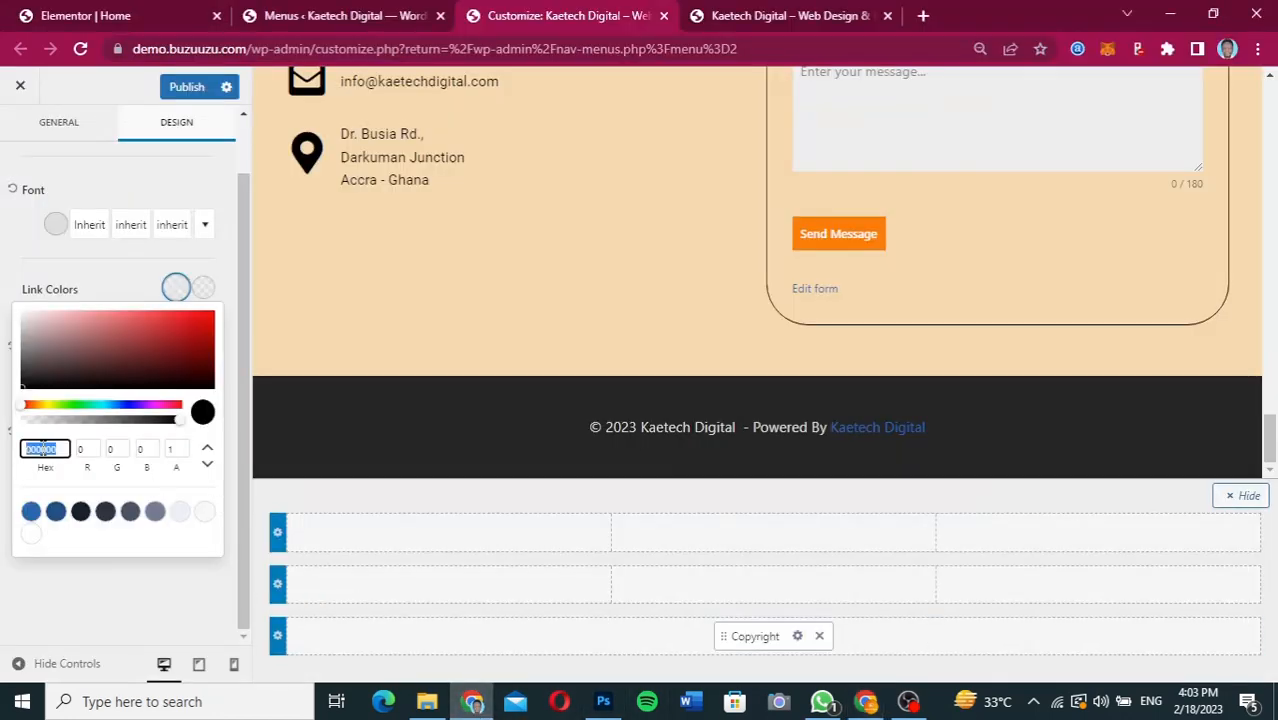
key("ctrl+v")
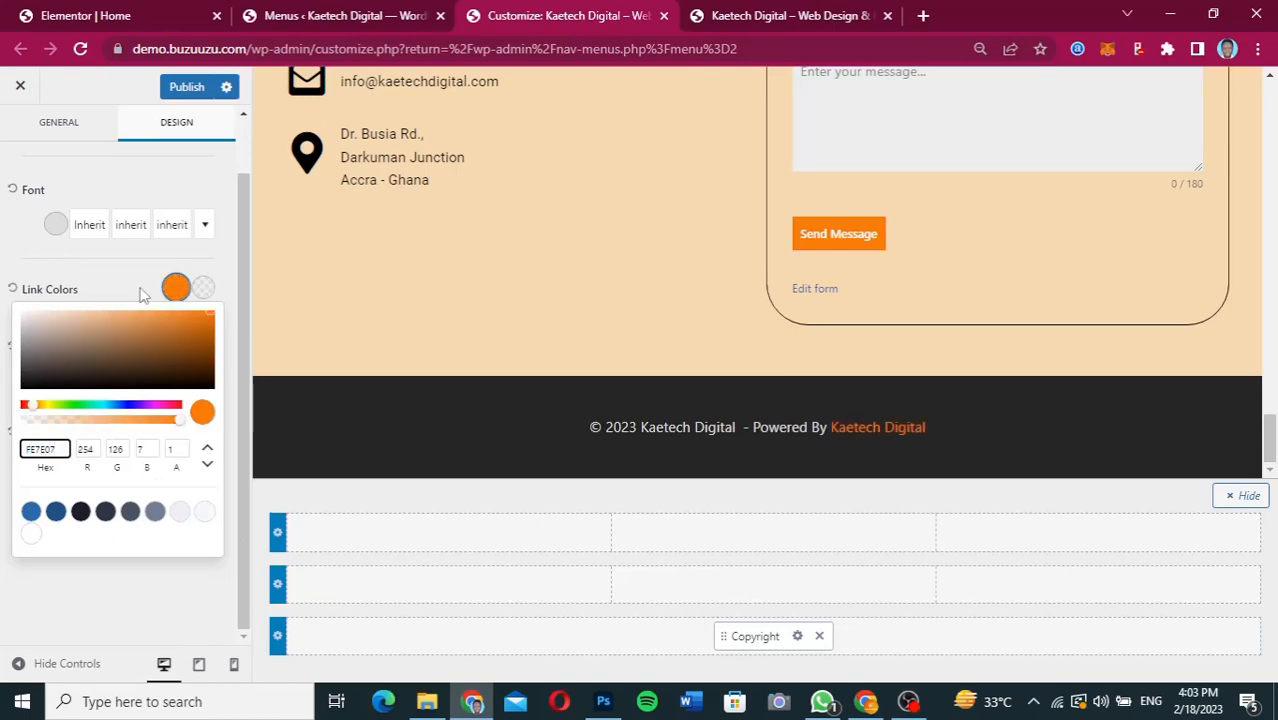
left_click(137, 290)
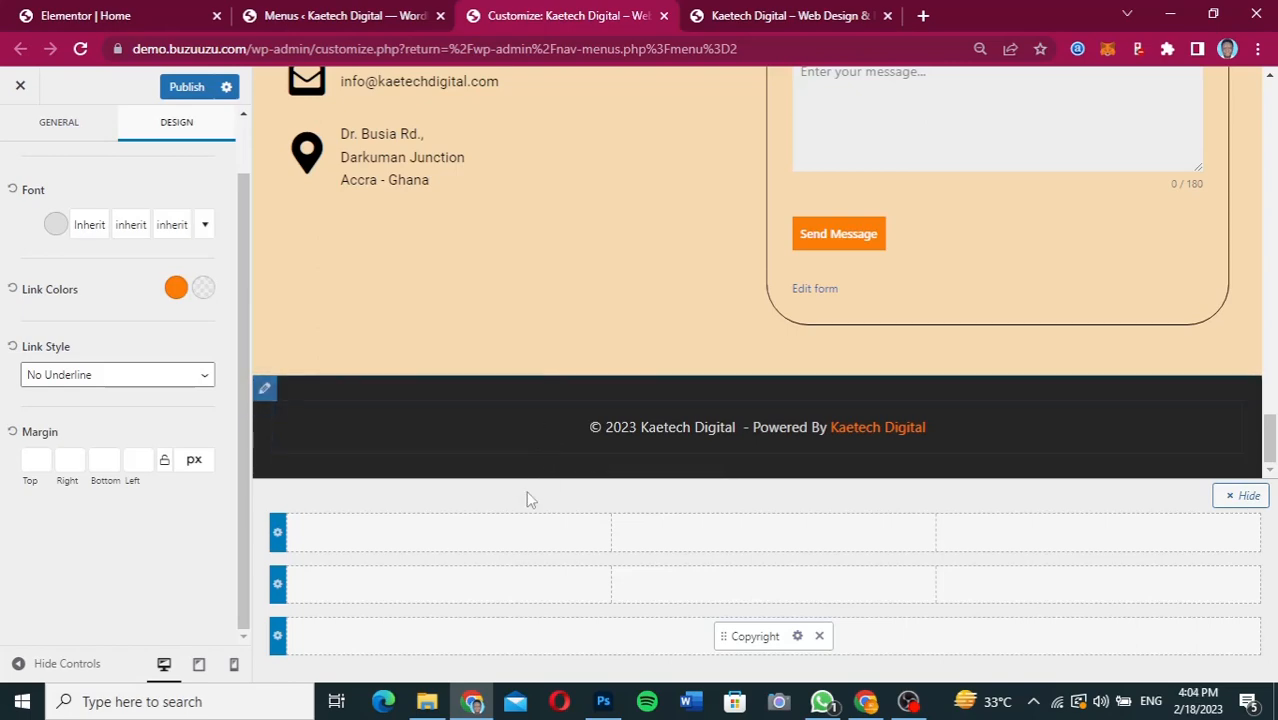
Set both the top spacing and the bottom spacing of the footer's bottom row to 0 px.
left_click(62, 124)
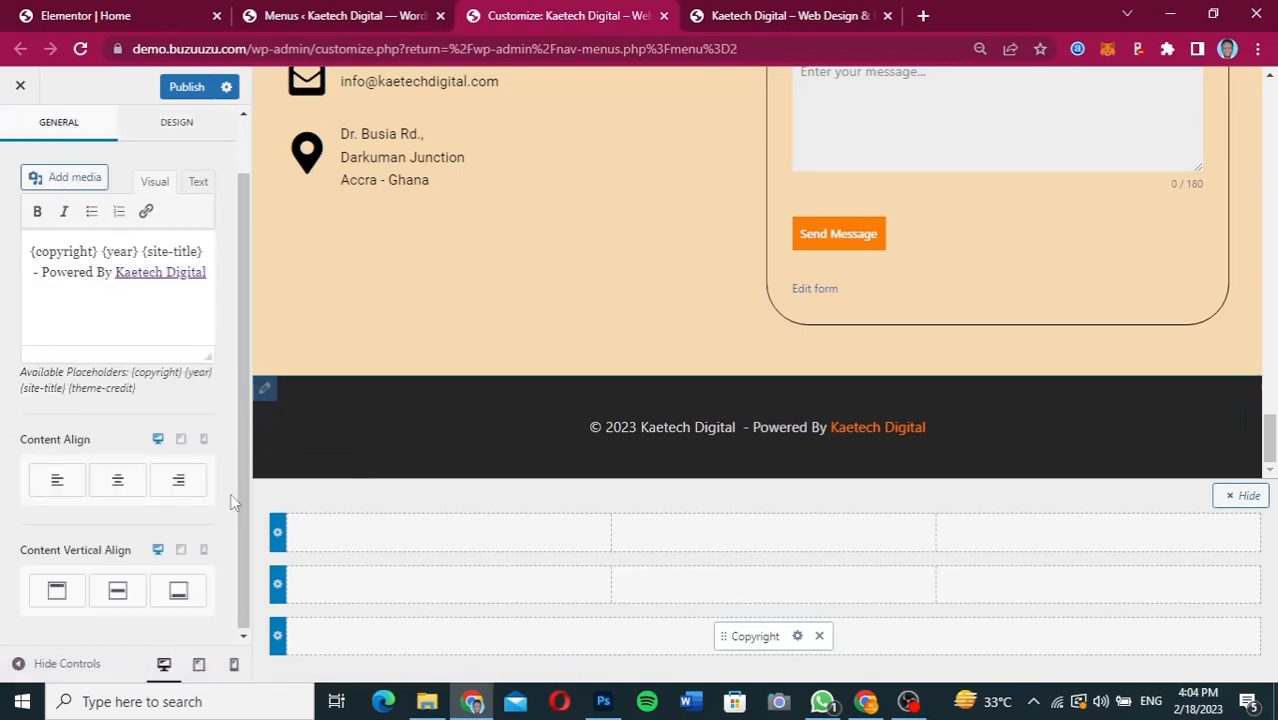
left_click(265, 389)
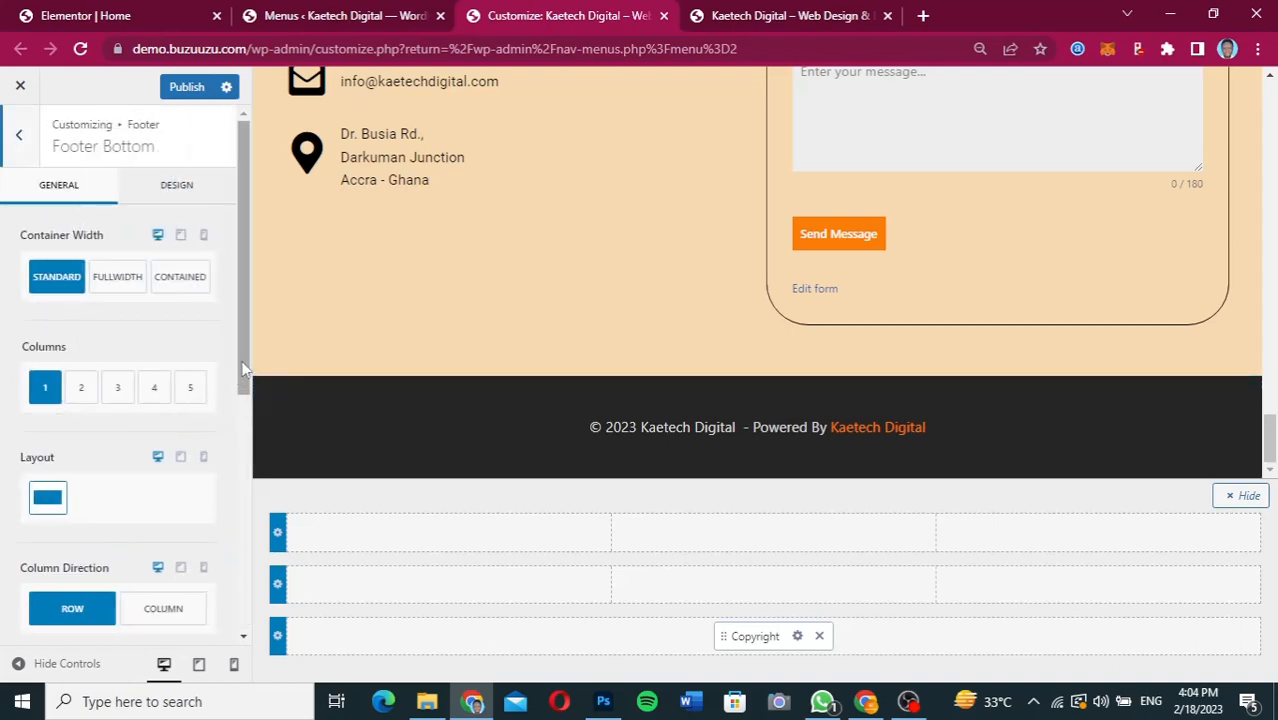
scroll(238, 450, "down", 2)
scroll(238, 503, "down", 3)
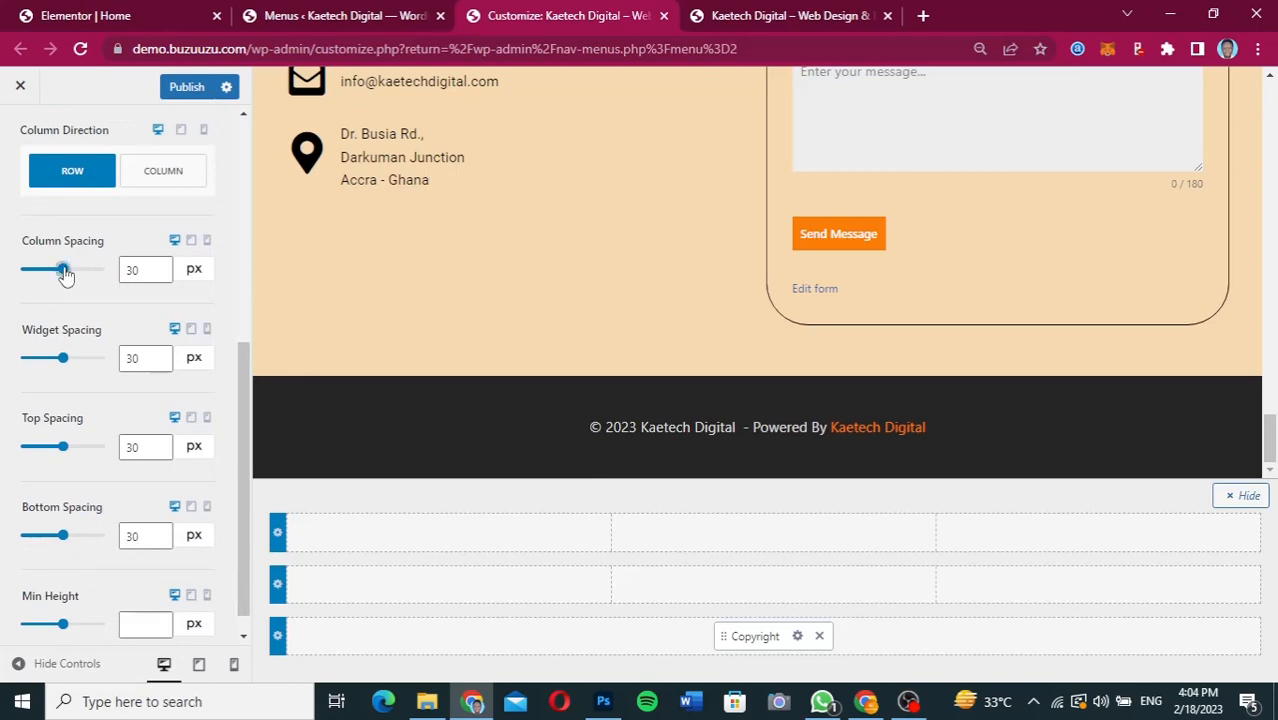
left_click_drag(62, 446, 20, 450)
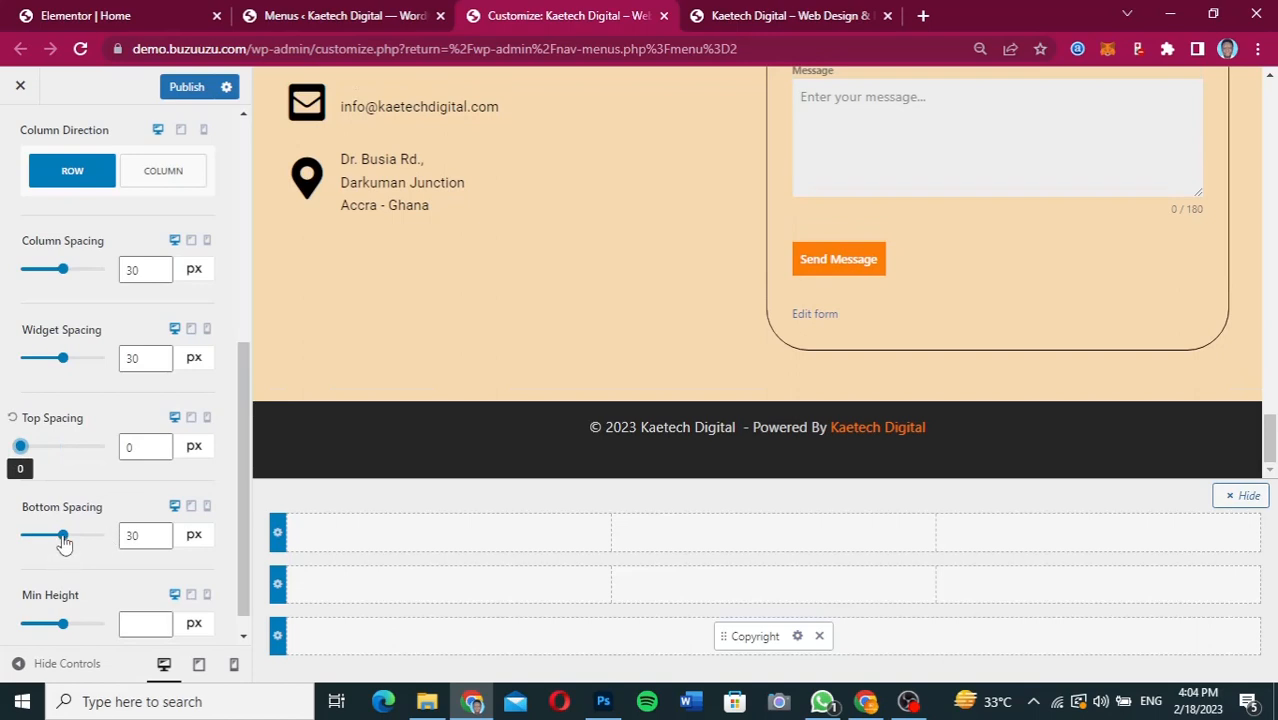
left_click_drag(63, 537, 20, 537)
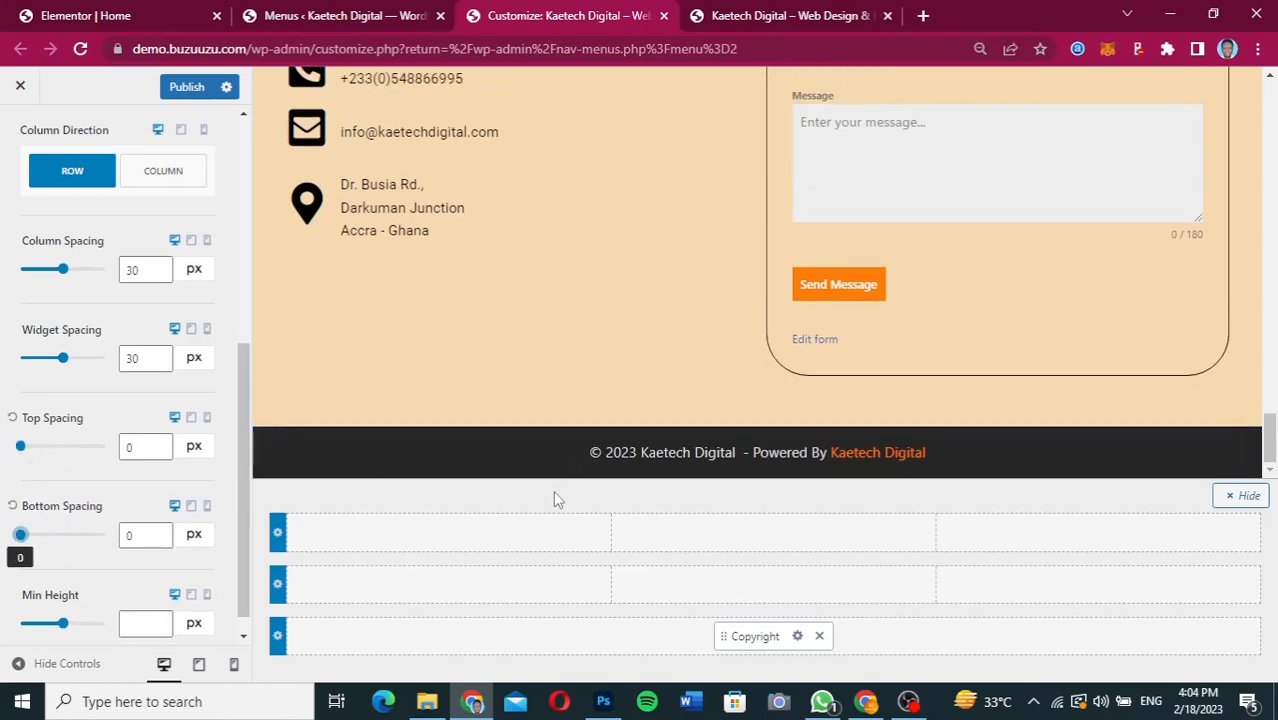
Publish the Customizer changes and reload the live home page to check them.
left_click(188, 86)
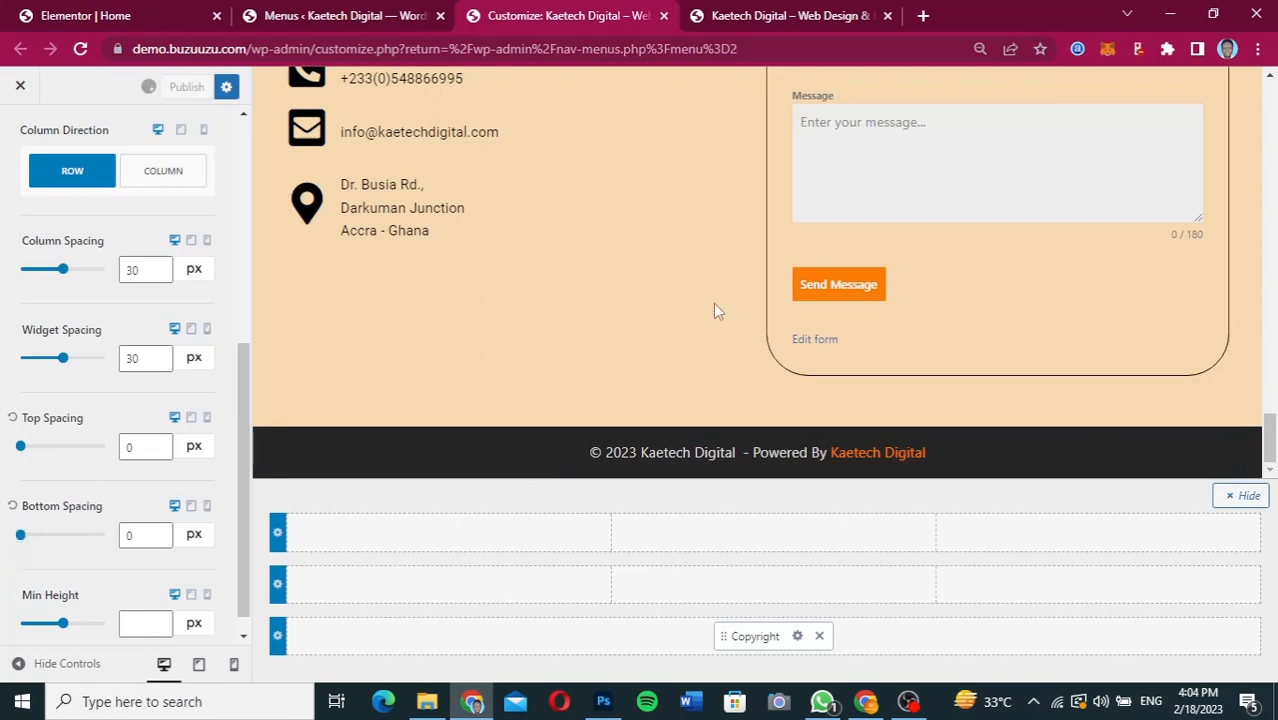
left_click(789, 22)
left_click(80, 48)
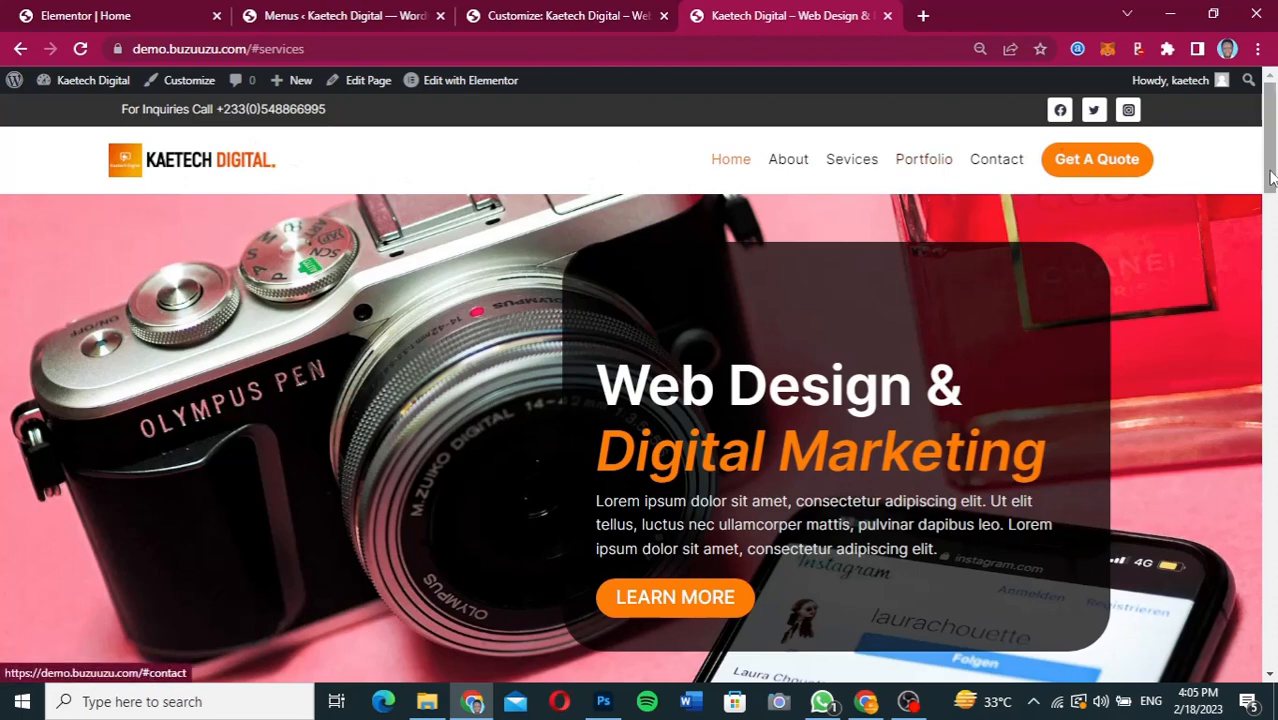
mouse_move(1273, 145)
left_mouse_down()
mouse_move(1245, 653)
mouse_move(1258, 145)
left_mouse_up()
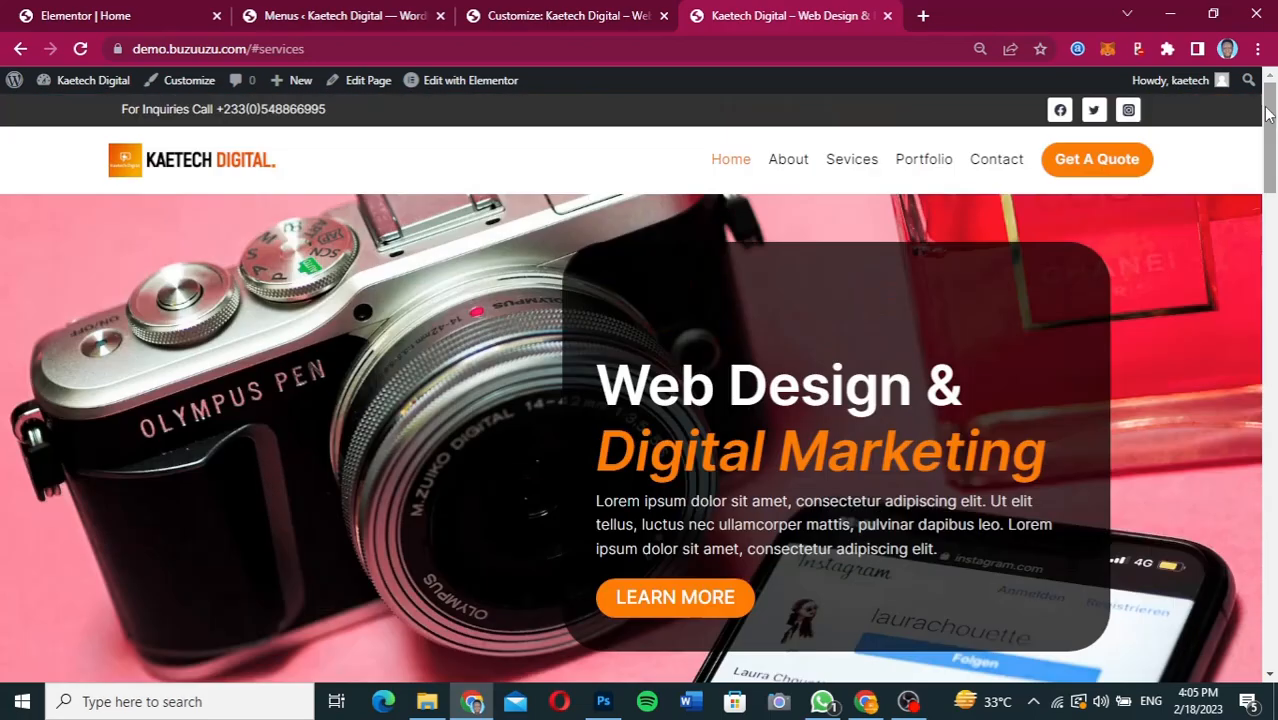
In the Elementor editor, unlink the padding of the hero's dark text column, set its top padding to 0, and update the page.
left_click(126, 16)
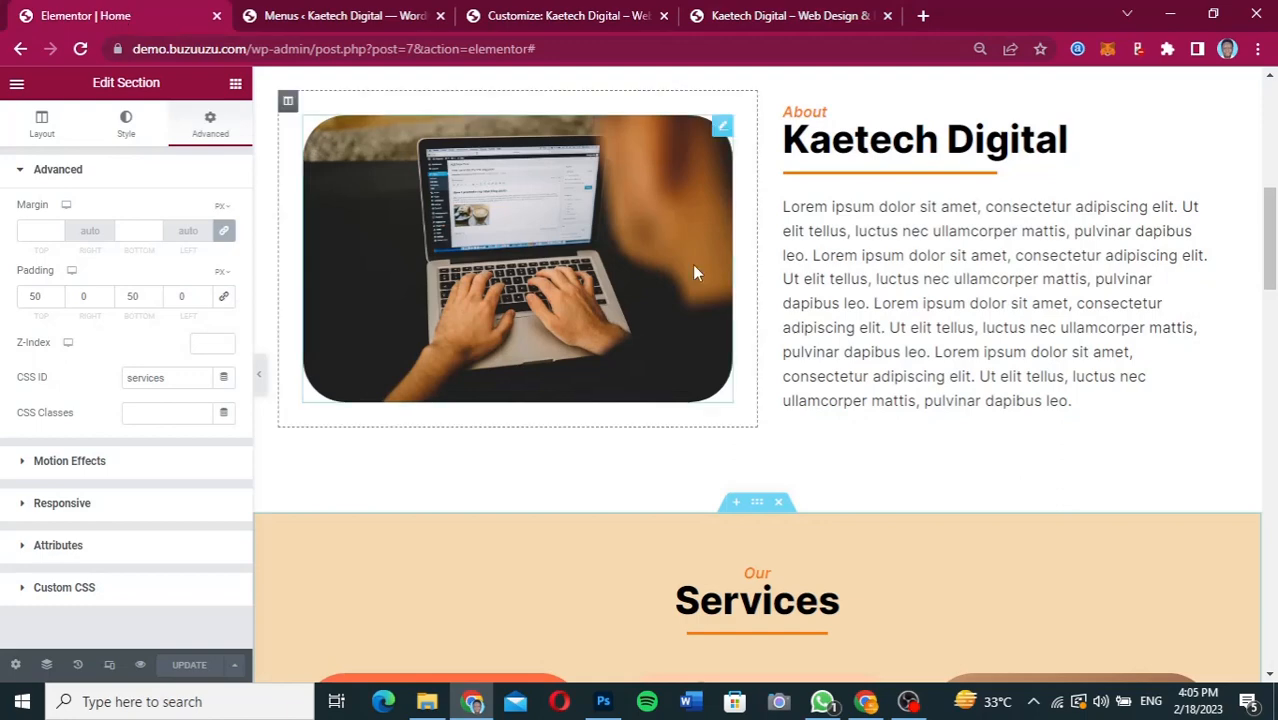
left_click_drag(1270, 283, 1270, 178)
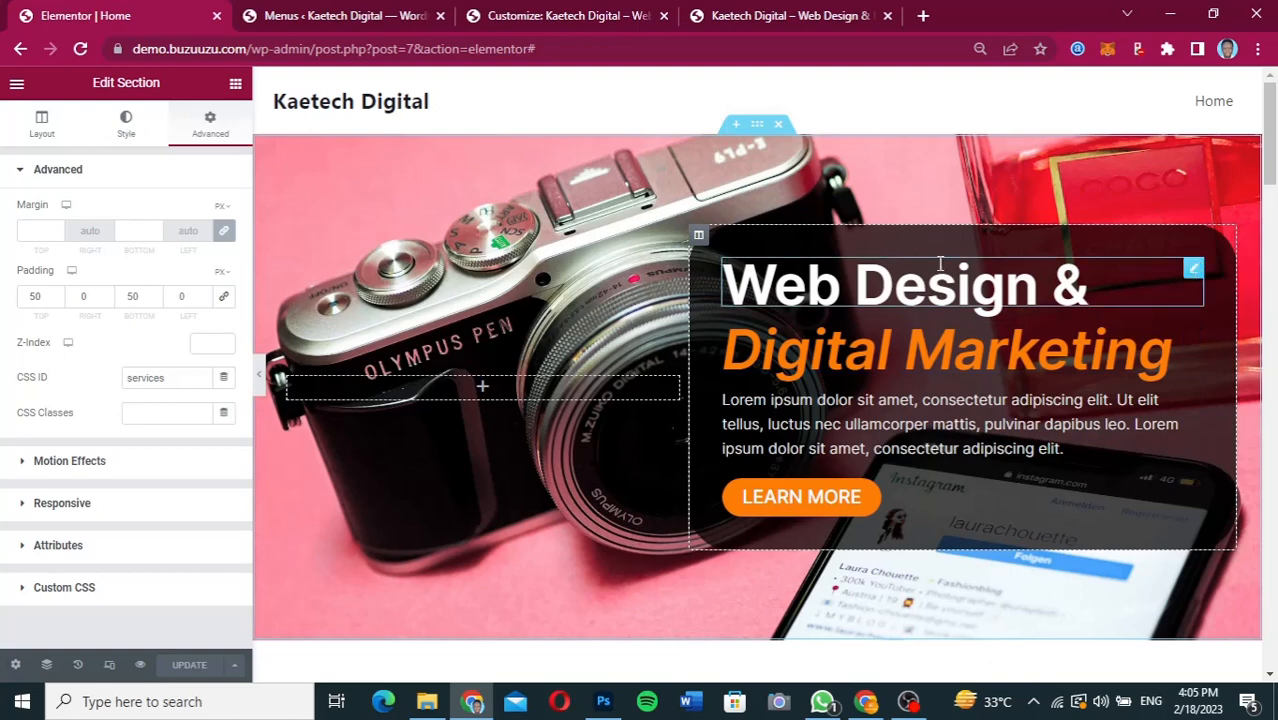
left_click(699, 238)
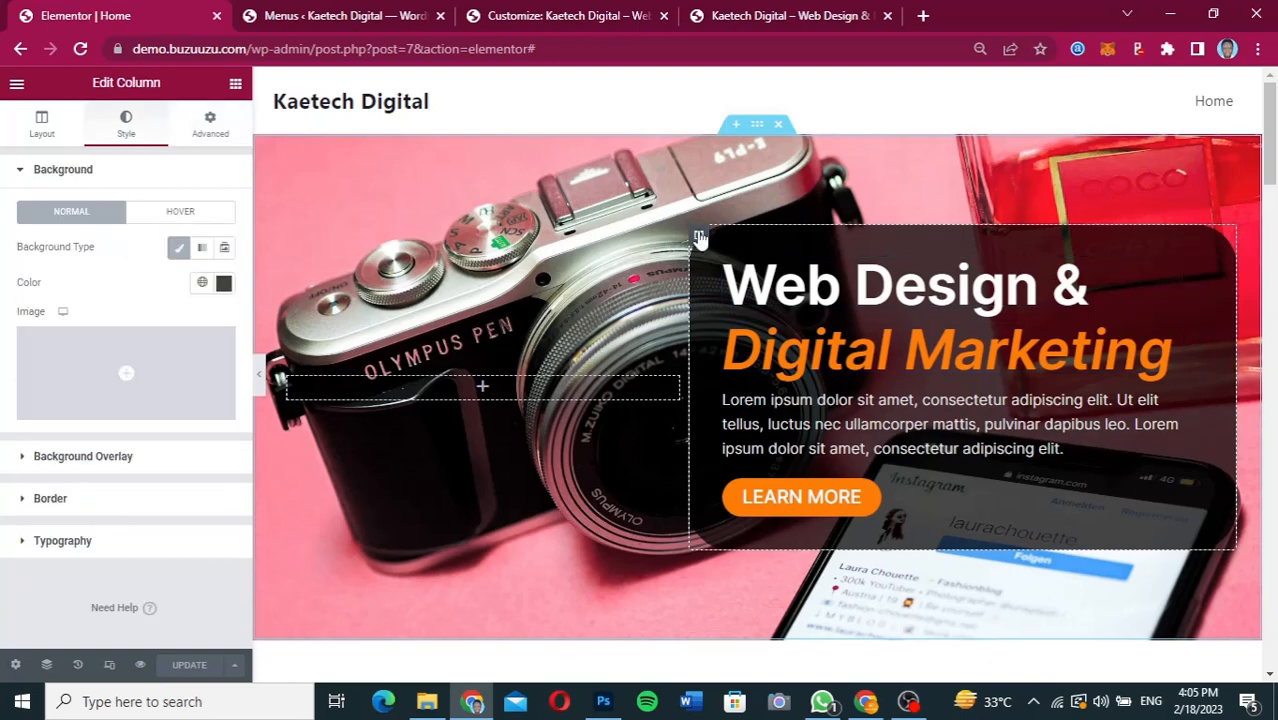
left_click(212, 128)
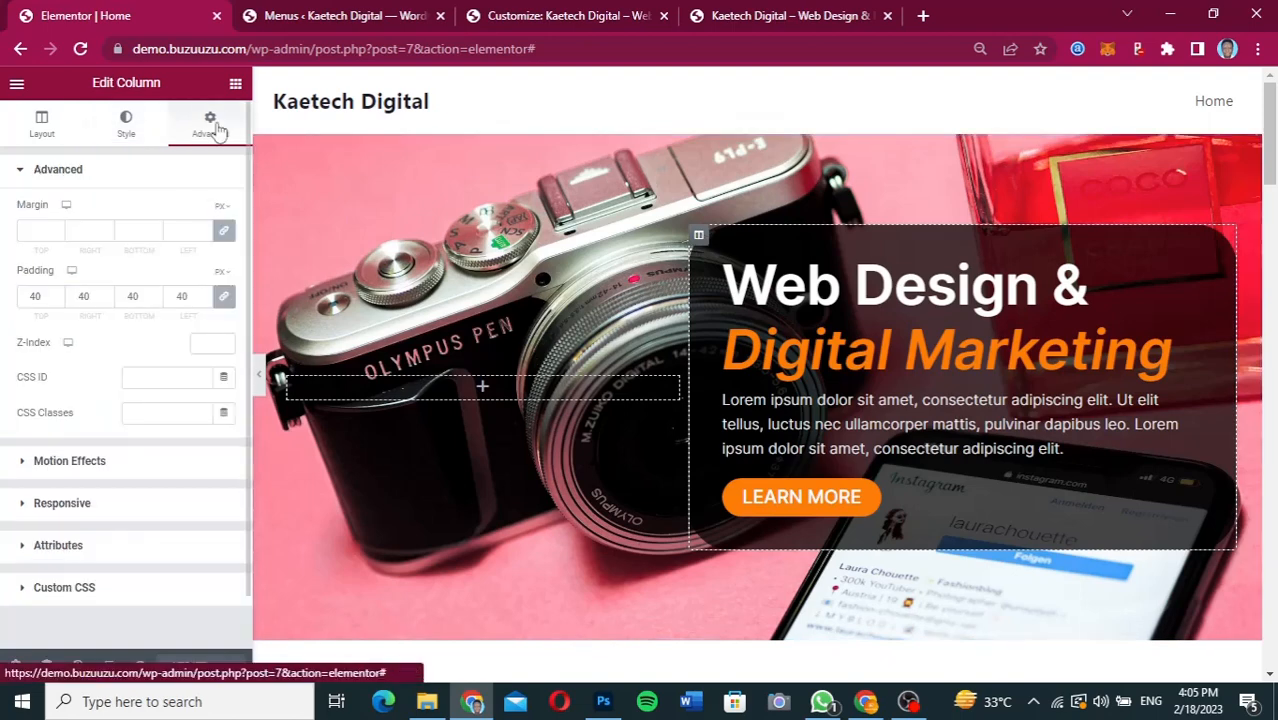
left_click(221, 304)
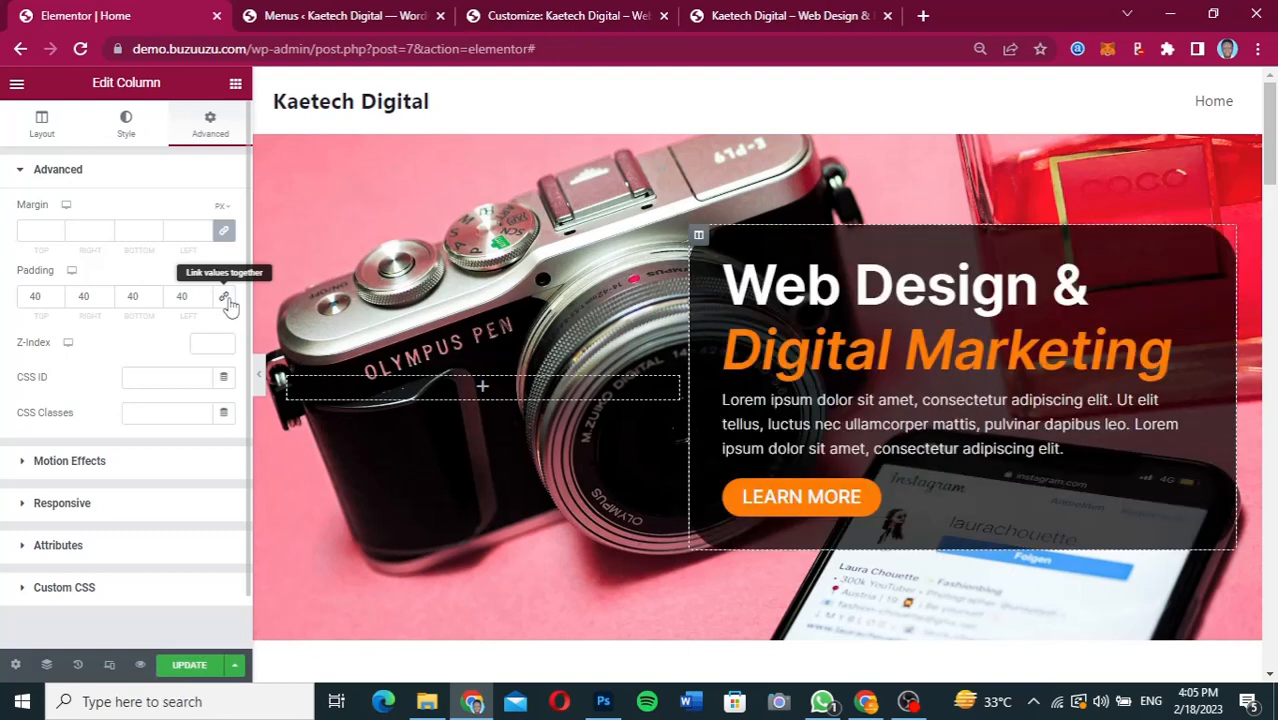
left_click_drag(42, 296, 14, 298)
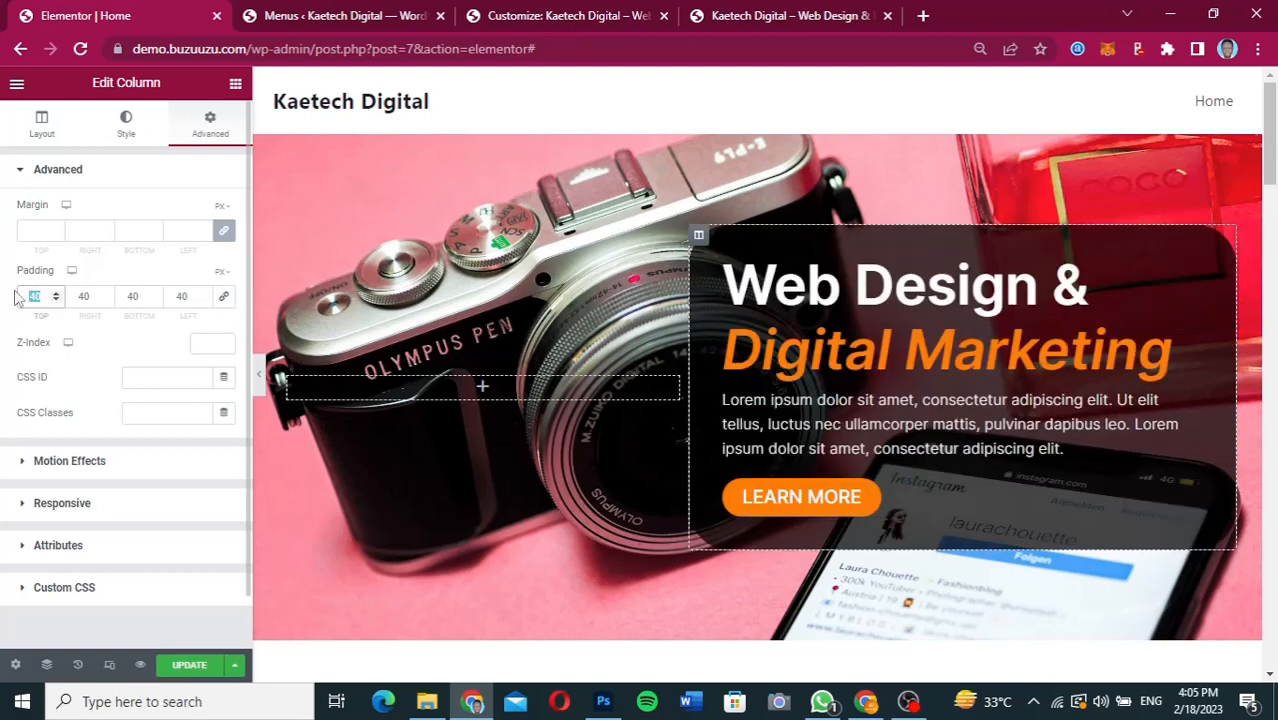
type("0")
left_click(189, 665)
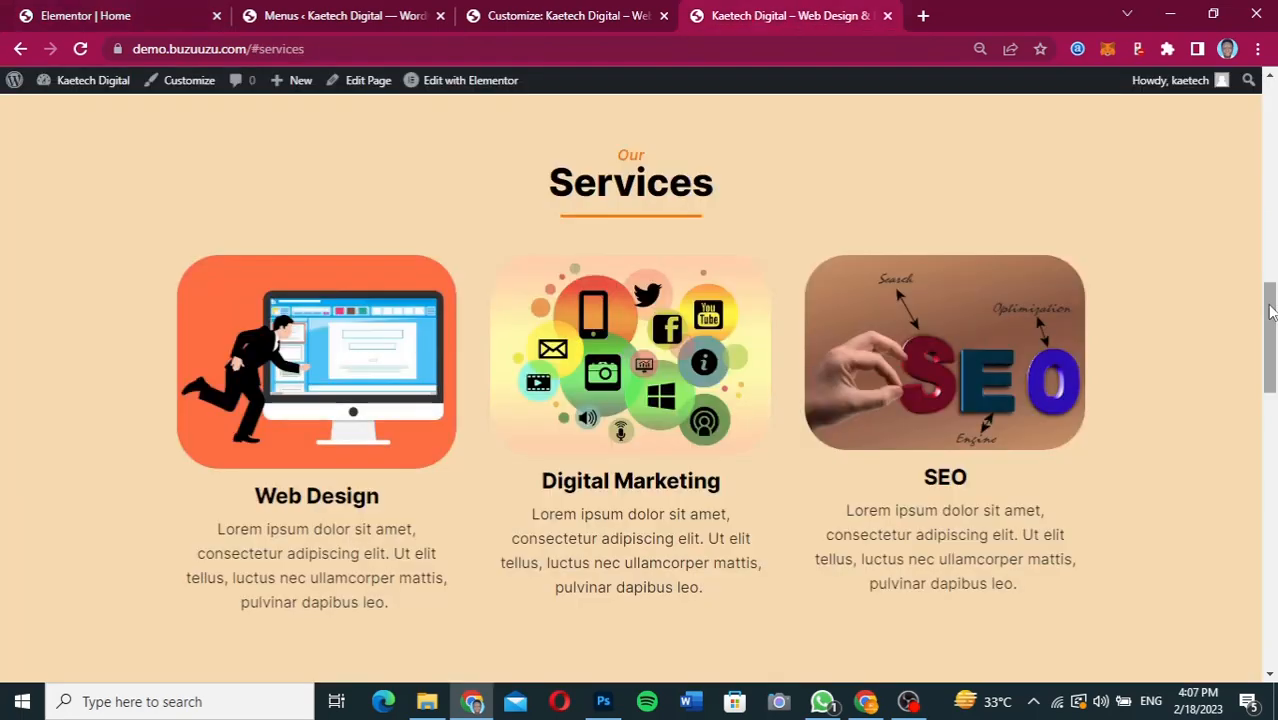
Check the hero section and the Home menu link on the live home page.
scroll(837, 358, "up", 10)
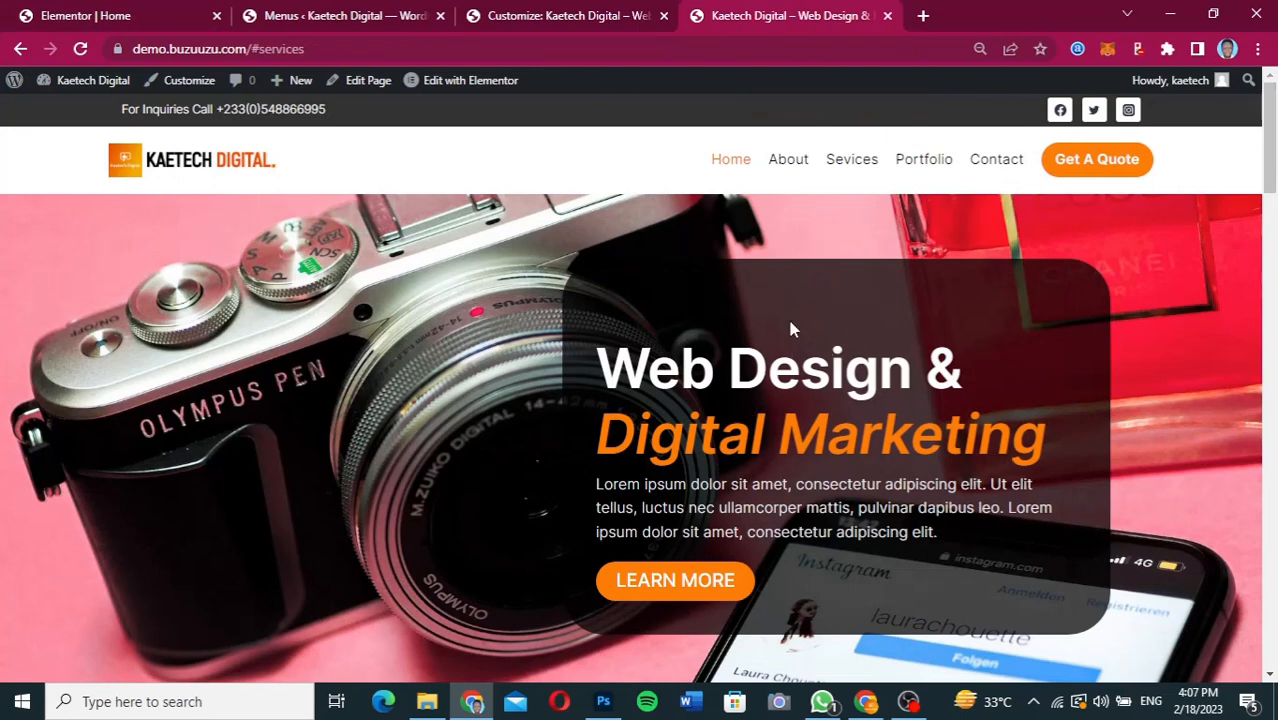
left_click(727, 162)
left_click_drag(1272, 121, 1272, 128)
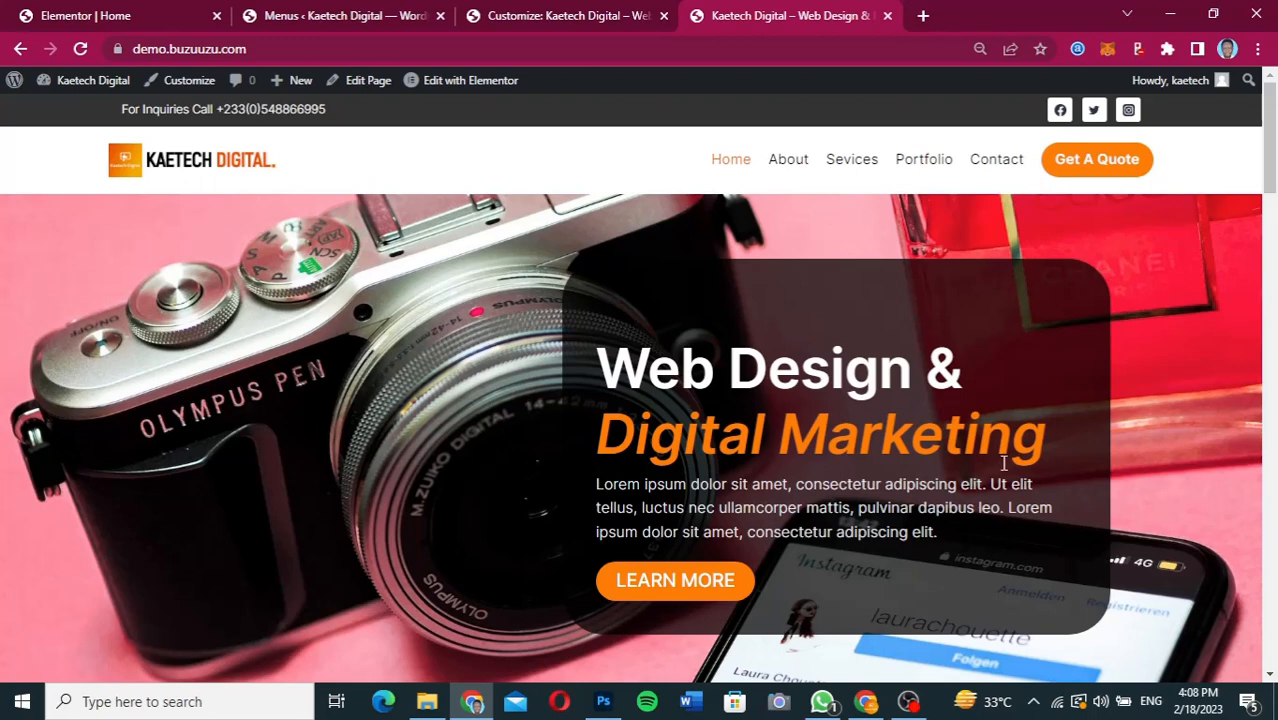